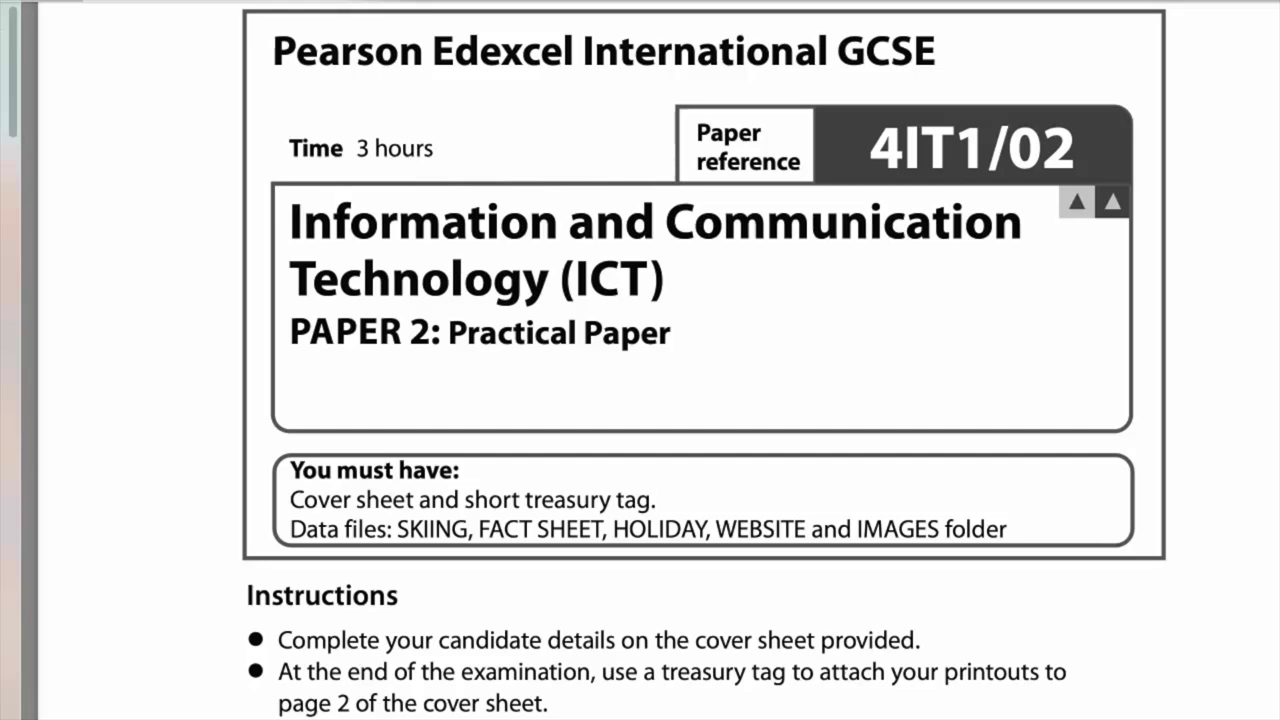
Read the exam paper's cover page, candidate instructions, section table, company scenario and house style.
{"action": "scroll", "coordinate": [705, 300], "scroll_direction": "down", "scroll_amount": 5}
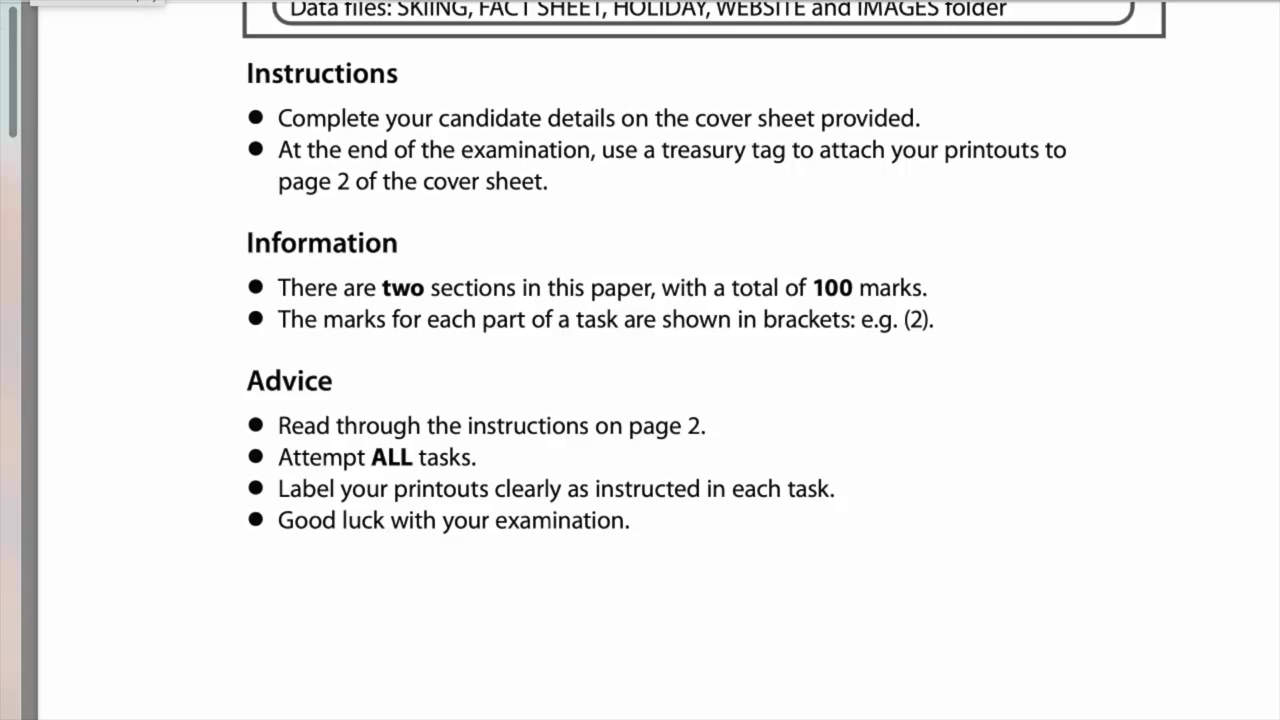
{"action": "scroll", "coordinate": [15, 115], "scroll_direction": "down", "scroll_amount": 3}
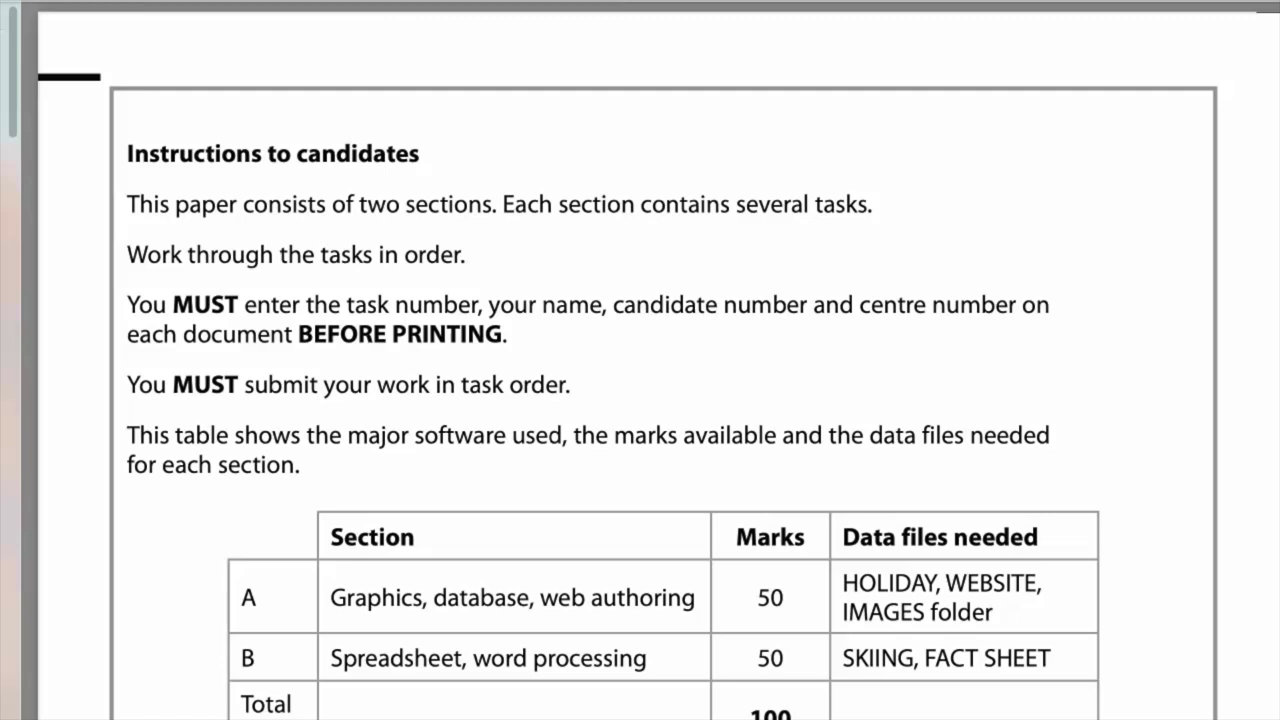
{"action": "scroll", "coordinate": [663, 400], "scroll_direction": "down", "scroll_amount": 2}
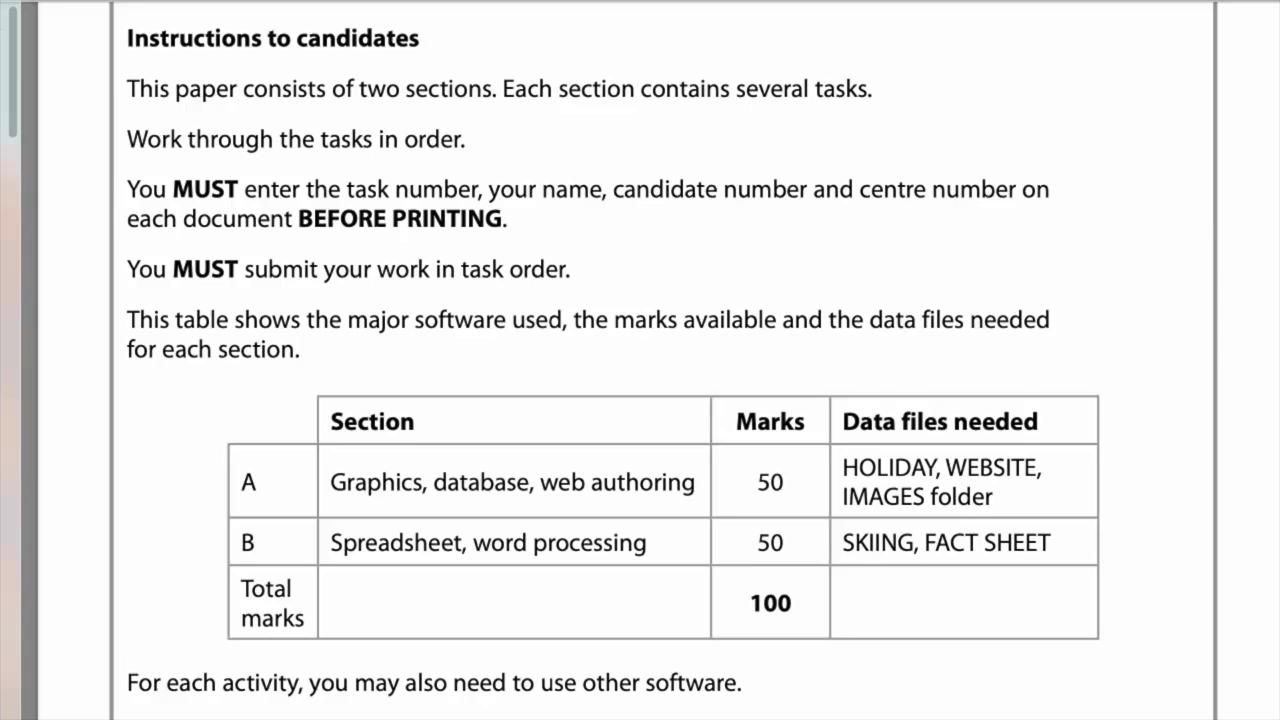
{"action": "scroll", "coordinate": [663, 400], "scroll_direction": "down", "scroll_amount": 2}
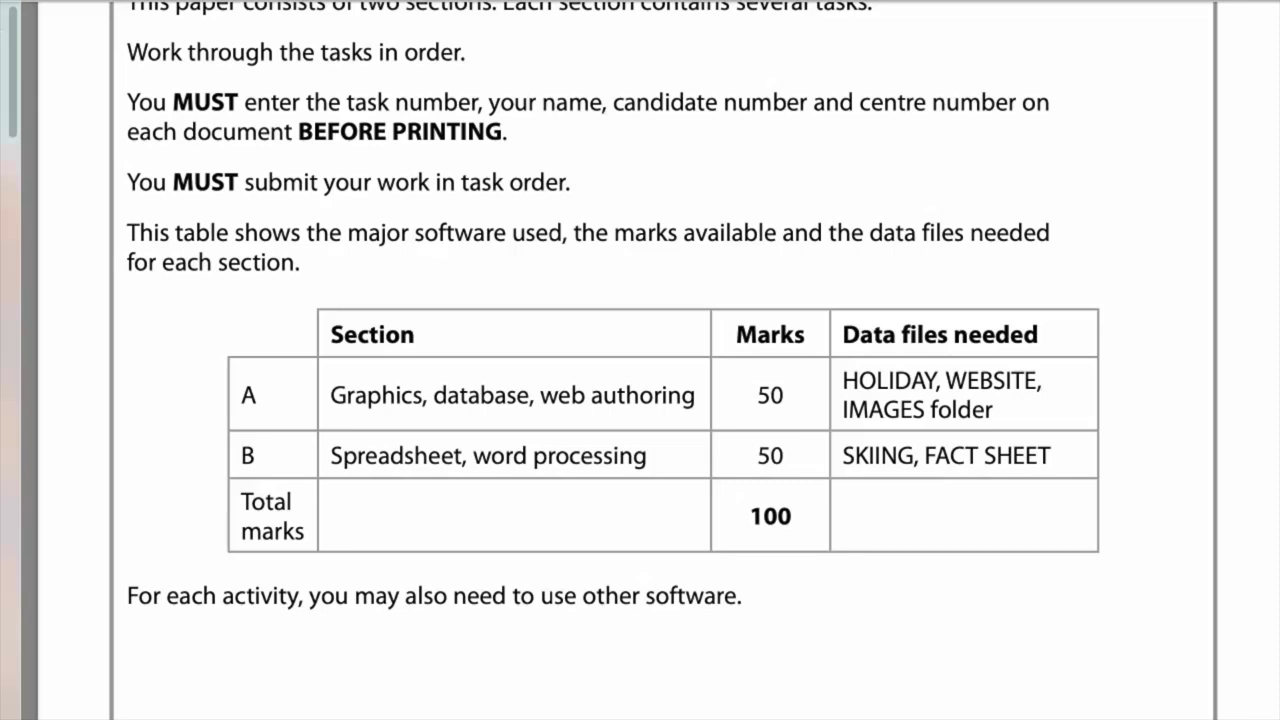
{"action": "scroll", "coordinate": [640, 360], "scroll_direction": "down", "scroll_amount": 5}
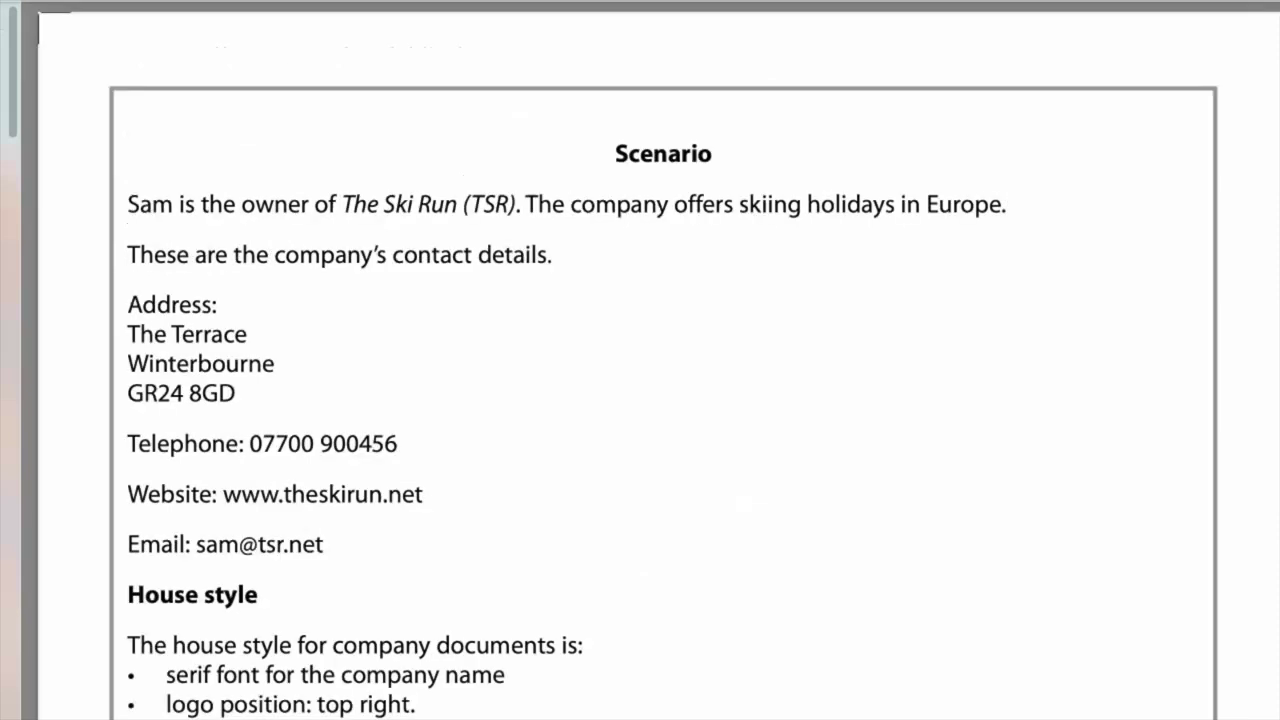
{"action": "scroll", "coordinate": [640, 360], "scroll_direction": "down", "scroll_amount": 3}
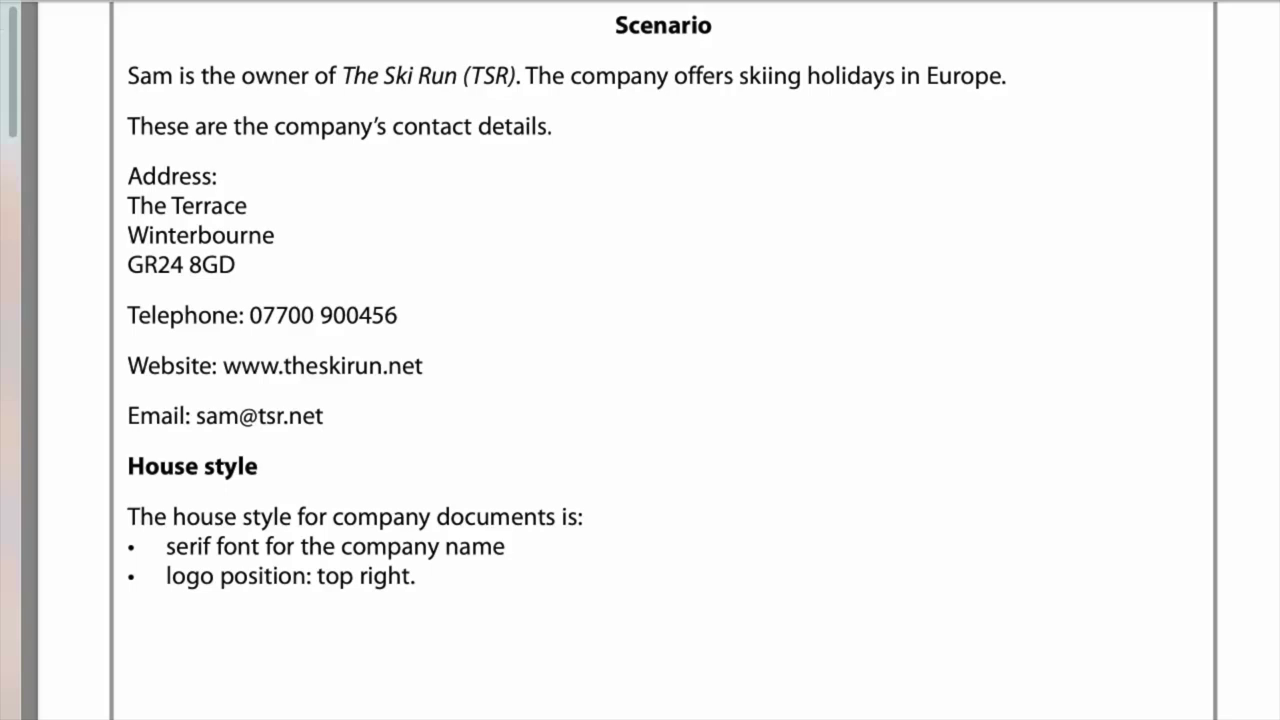
{"action": "scroll", "coordinate": [640, 360], "scroll_direction": "down", "scroll_amount": 10}
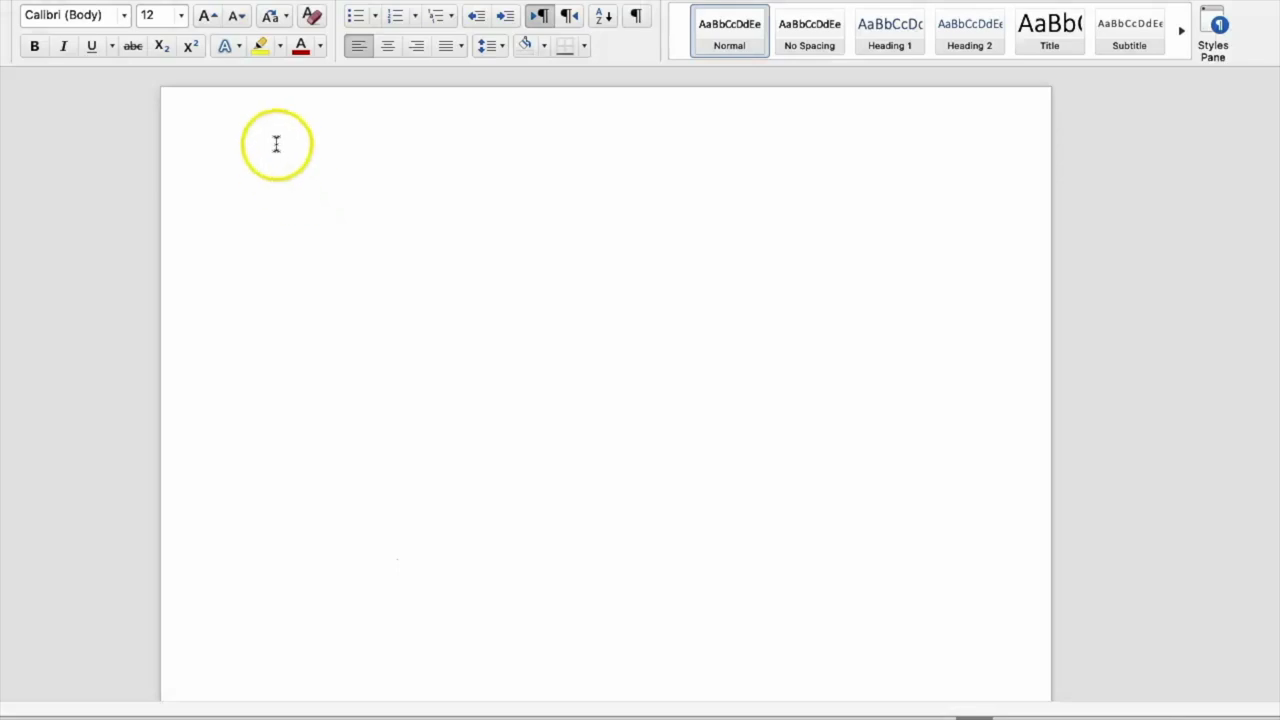
Enter "TASK A1 Name, Centre No, Candidate No, etc." in the header of the blank Word document and close the header.
{"action": "double_click", "coordinate": [283, 149]}
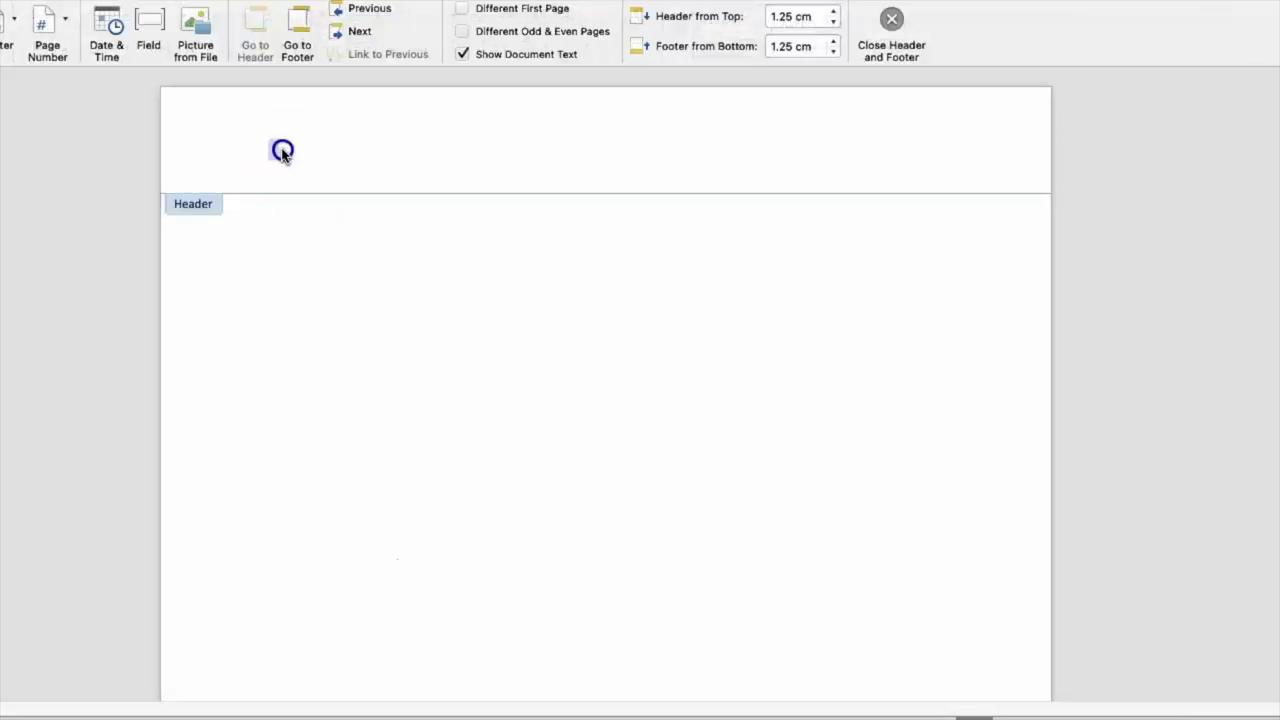
{"action": "type", "text": "Name, Centre No, Candidate No, etc."}
{"action": "left_click", "coordinate": [274, 154]}
{"action": "left_click", "coordinate": [266, 149]}
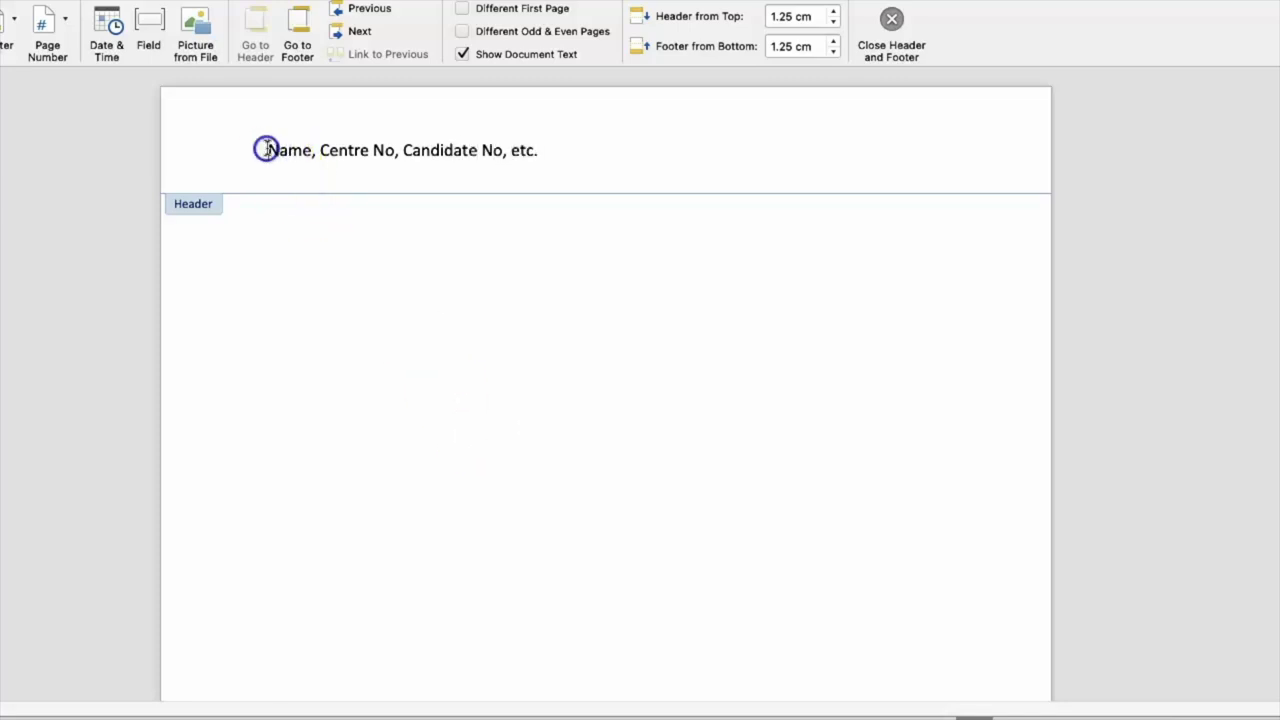
{"action": "type", "text": "TASK A1"}
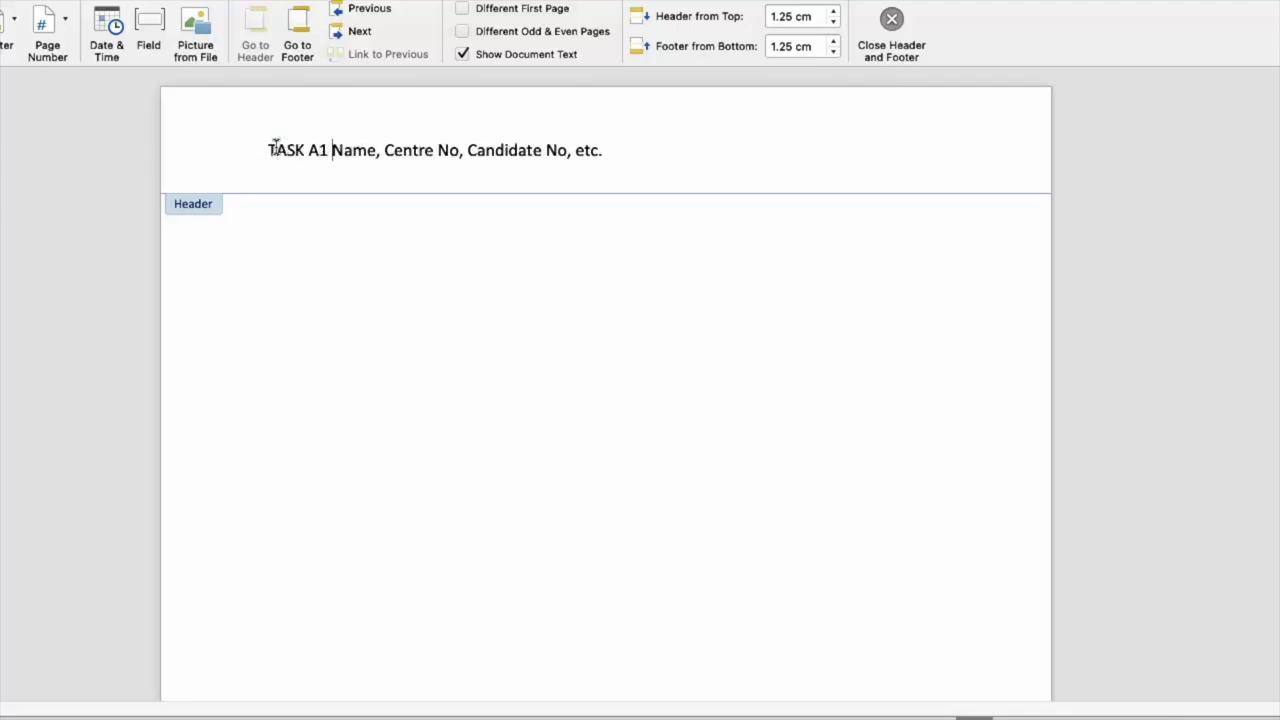
{"action": "left_click", "coordinate": [889, 46]}
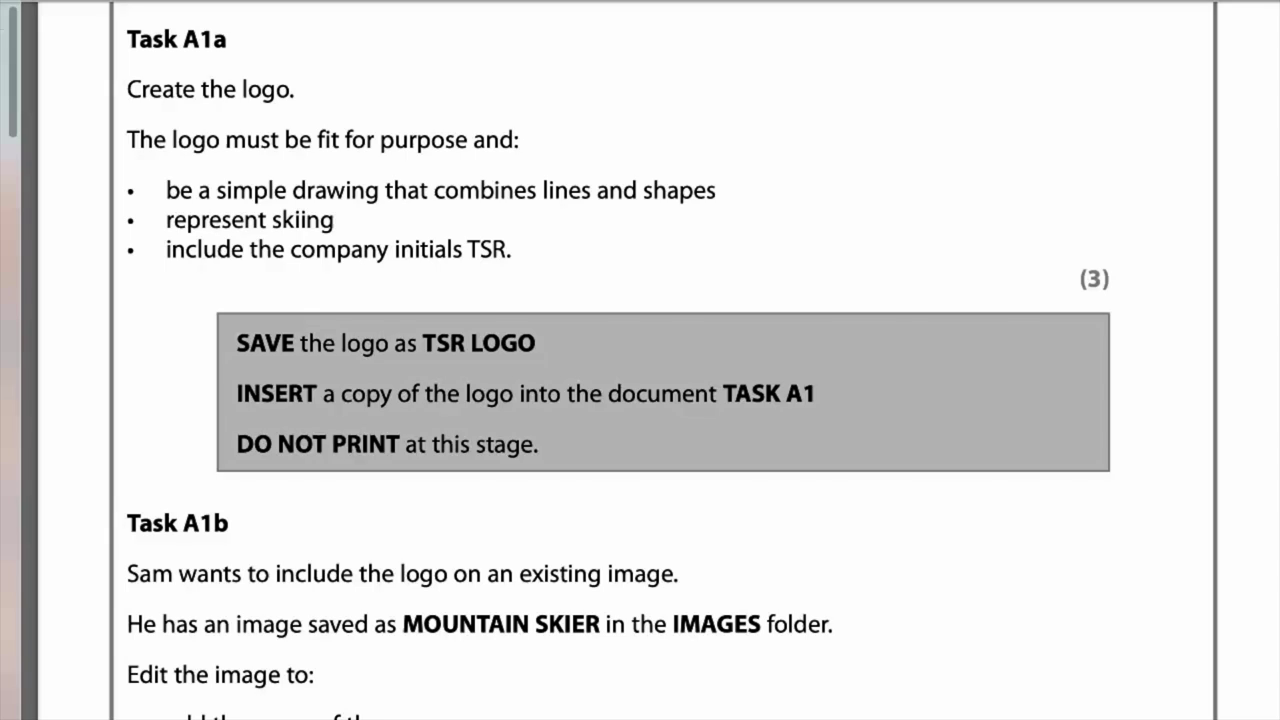
Switch to the exam paper and review the company scenario and the Task A1 and A1a logo requirements.
{"action": "scroll", "coordinate": [660, 380], "scroll_direction": "up", "scroll_amount": 10}
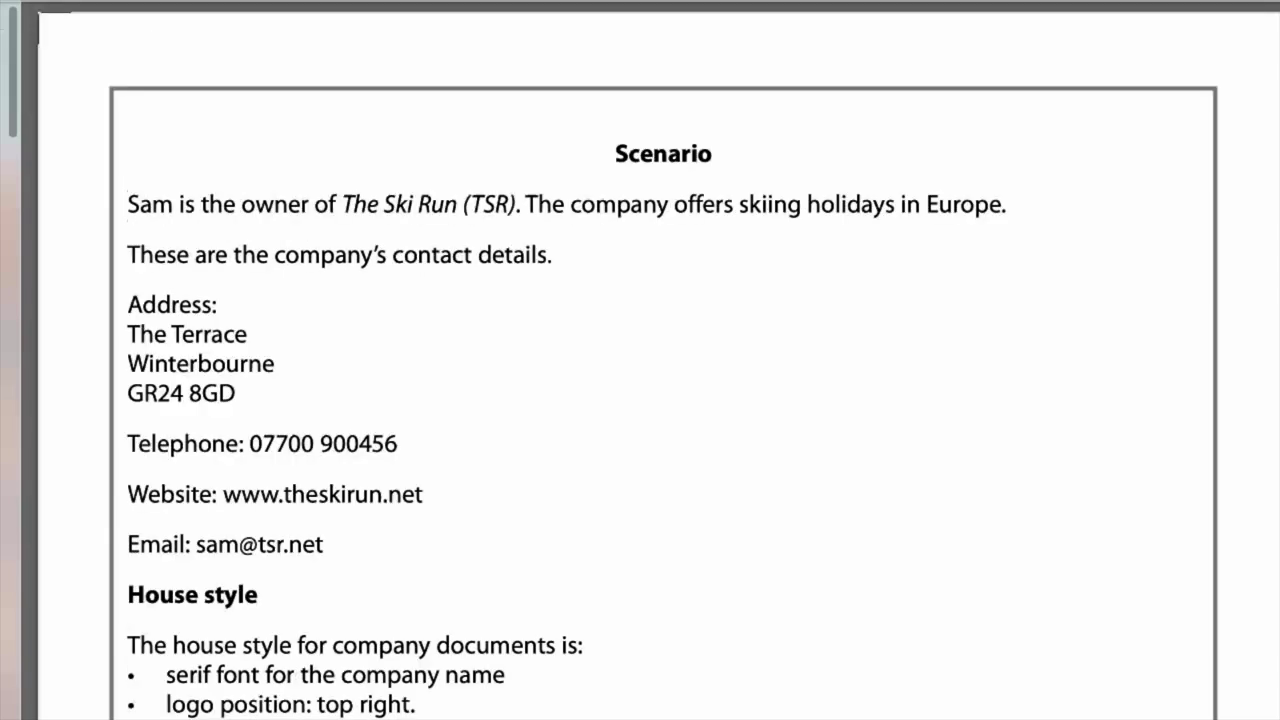
{"action": "left_click", "coordinate": [14, 624]}
{"action": "key", "text": "Page_Down"}
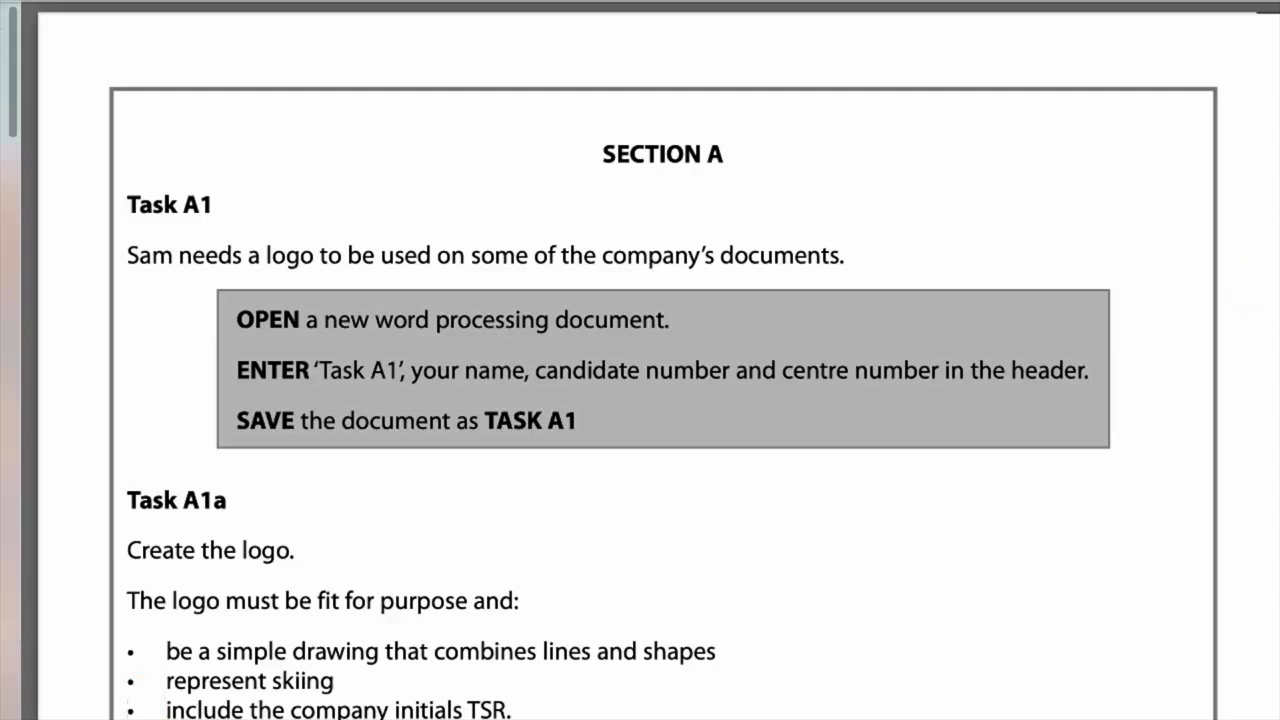
{"action": "scroll", "coordinate": [640, 360], "scroll_direction": "down", "scroll_amount": 5}
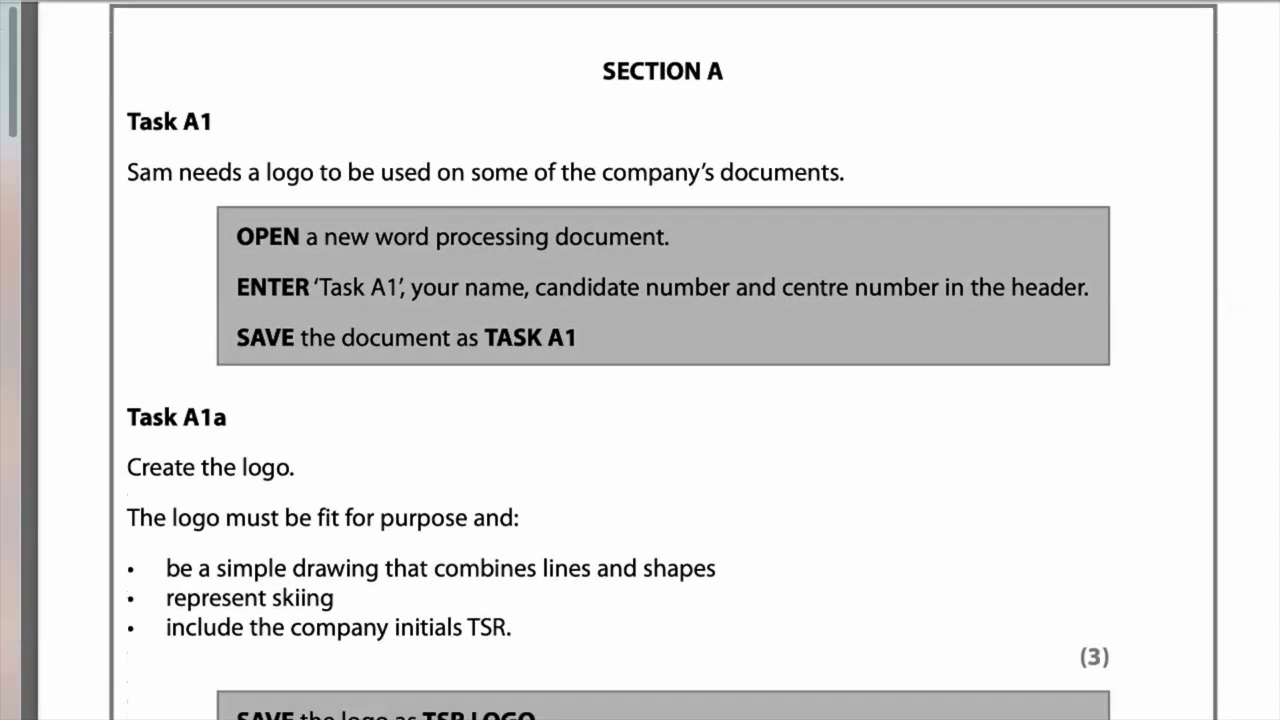
{"action": "scroll", "coordinate": [640, 360], "scroll_direction": "up", "scroll_amount": 4}
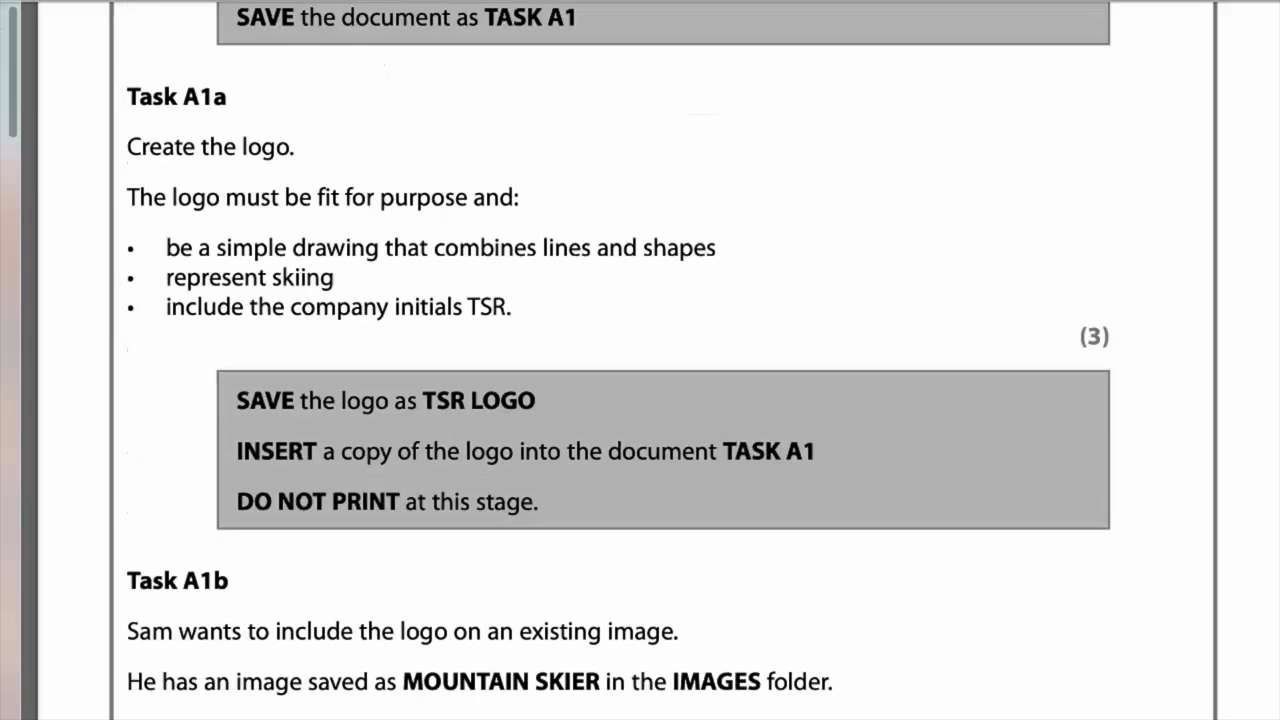
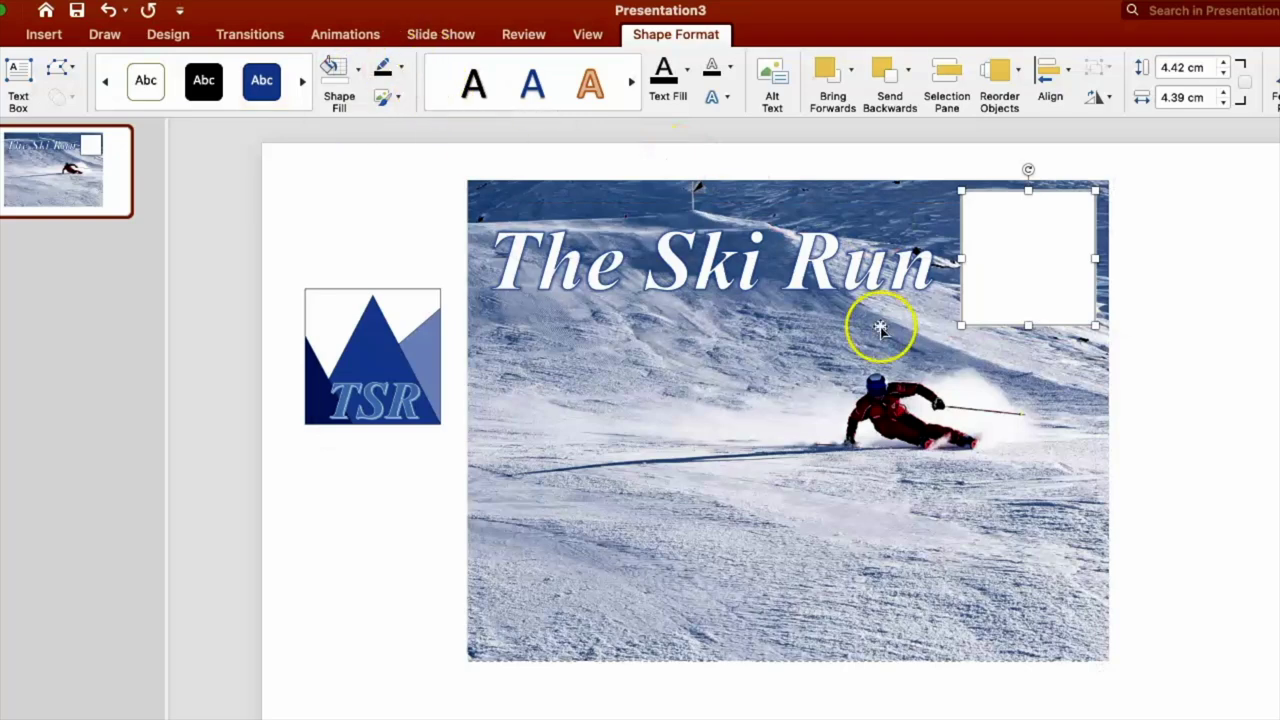
Move the TSR logo in the presentation over the white square on the skier photo and bring it to the front.
{"action": "left_click_drag", "start_coordinate": [487, 322], "coordinate": [962, 245]}
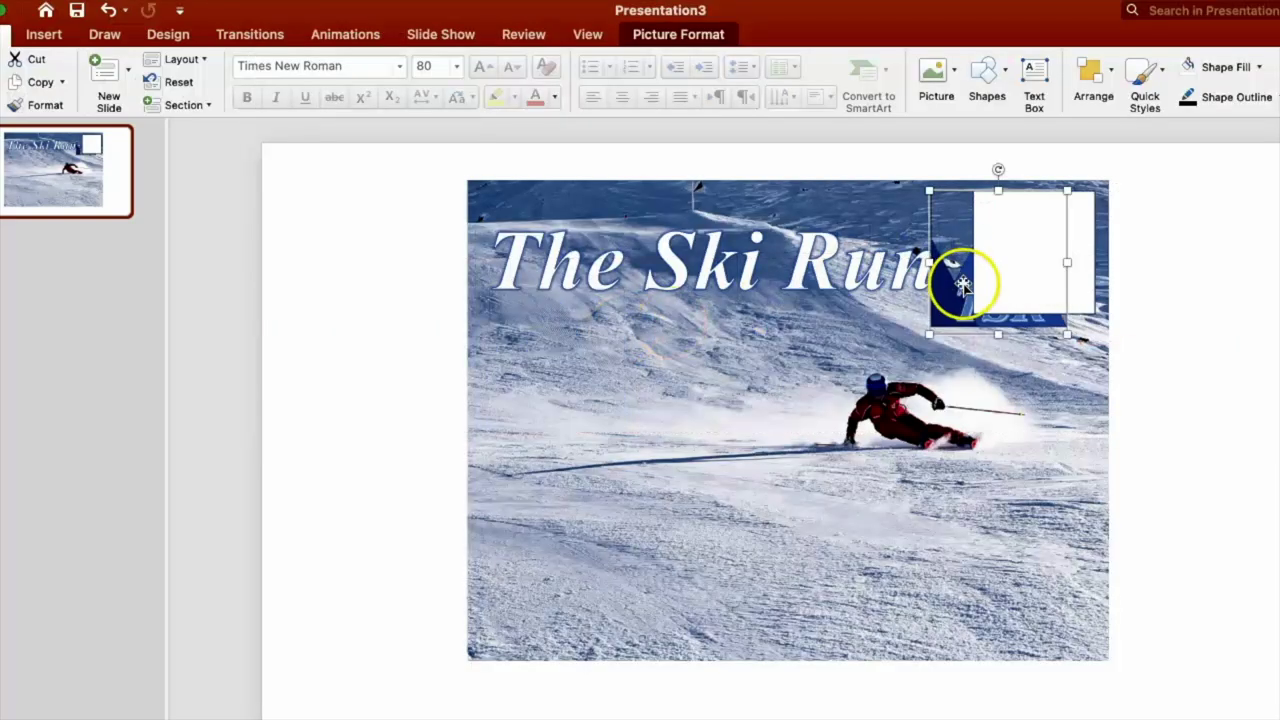
{"action": "right_click", "coordinate": [962, 284]}
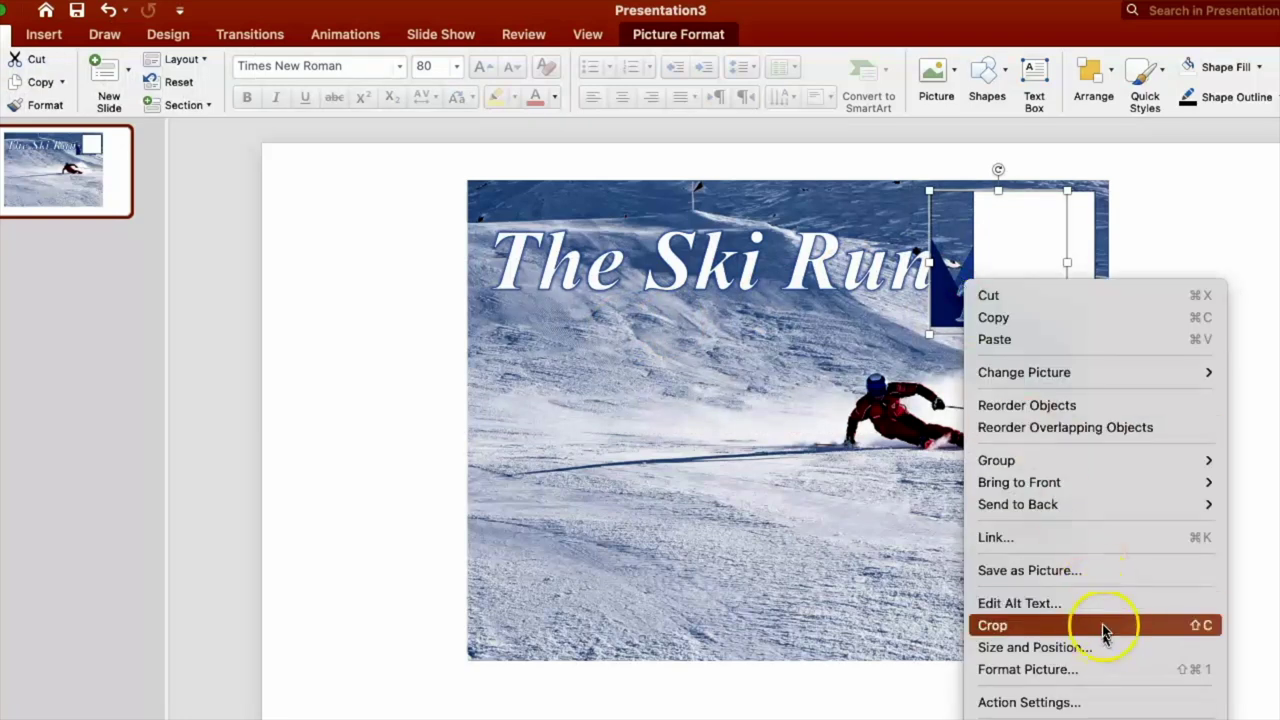
{"action": "mouse_move", "coordinate": [1124, 482]}
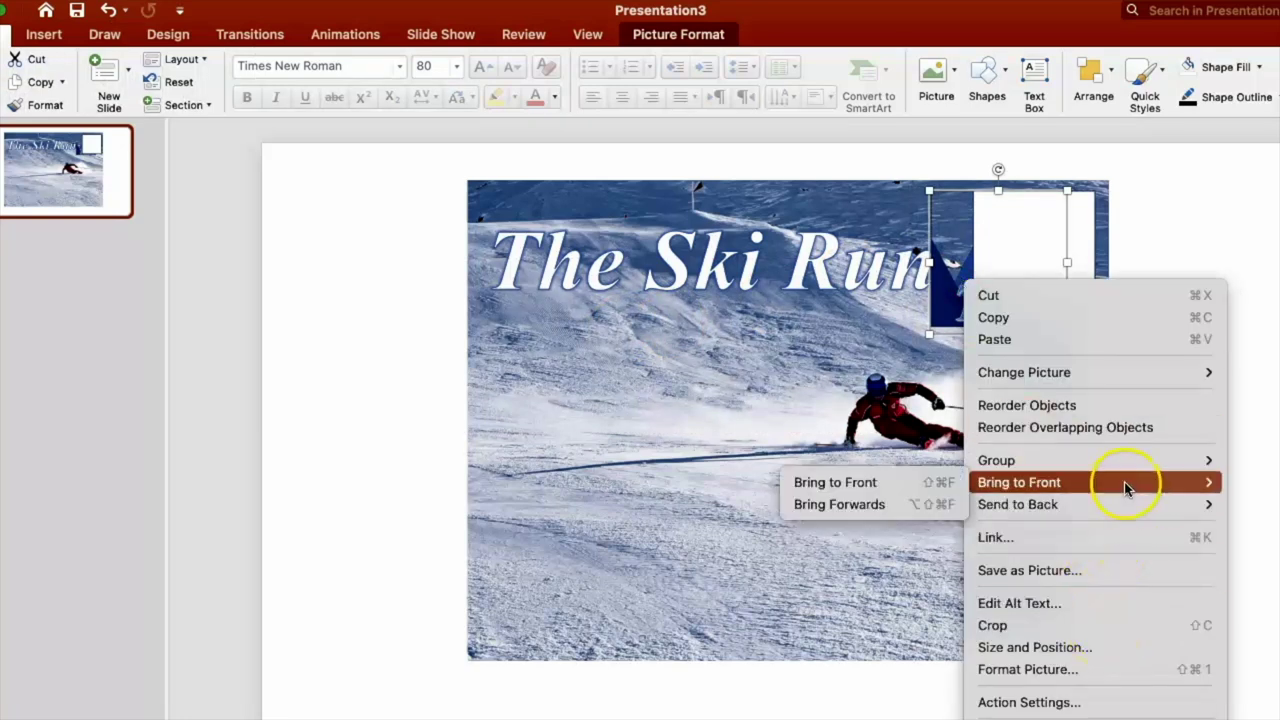
{"action": "left_click", "coordinate": [852, 481]}
Align the TSR logo with the white square and trim its width and height slightly to fit.
{"action": "left_click_drag", "start_coordinate": [987, 285], "coordinate": [1030, 282]}
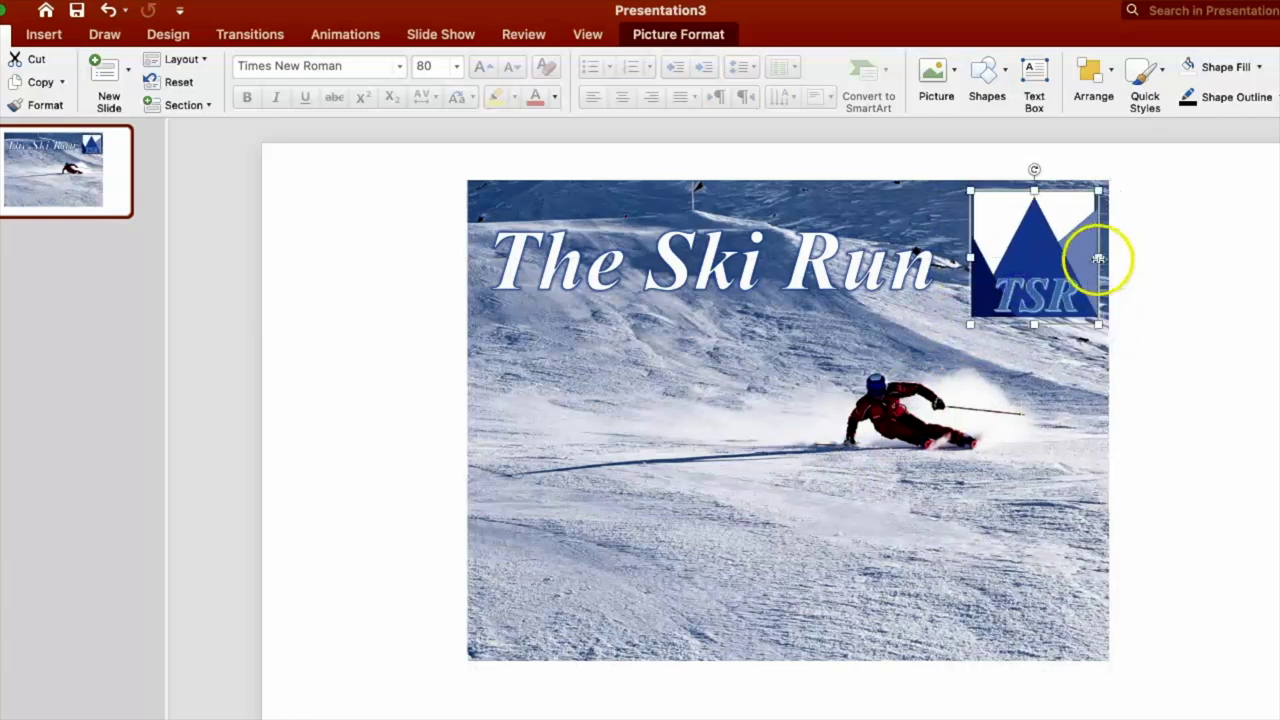
{"action": "left_click_drag", "start_coordinate": [1098, 258], "coordinate": [1095, 258]}
{"action": "left_click_drag", "start_coordinate": [1032, 325], "coordinate": [1032, 323]}
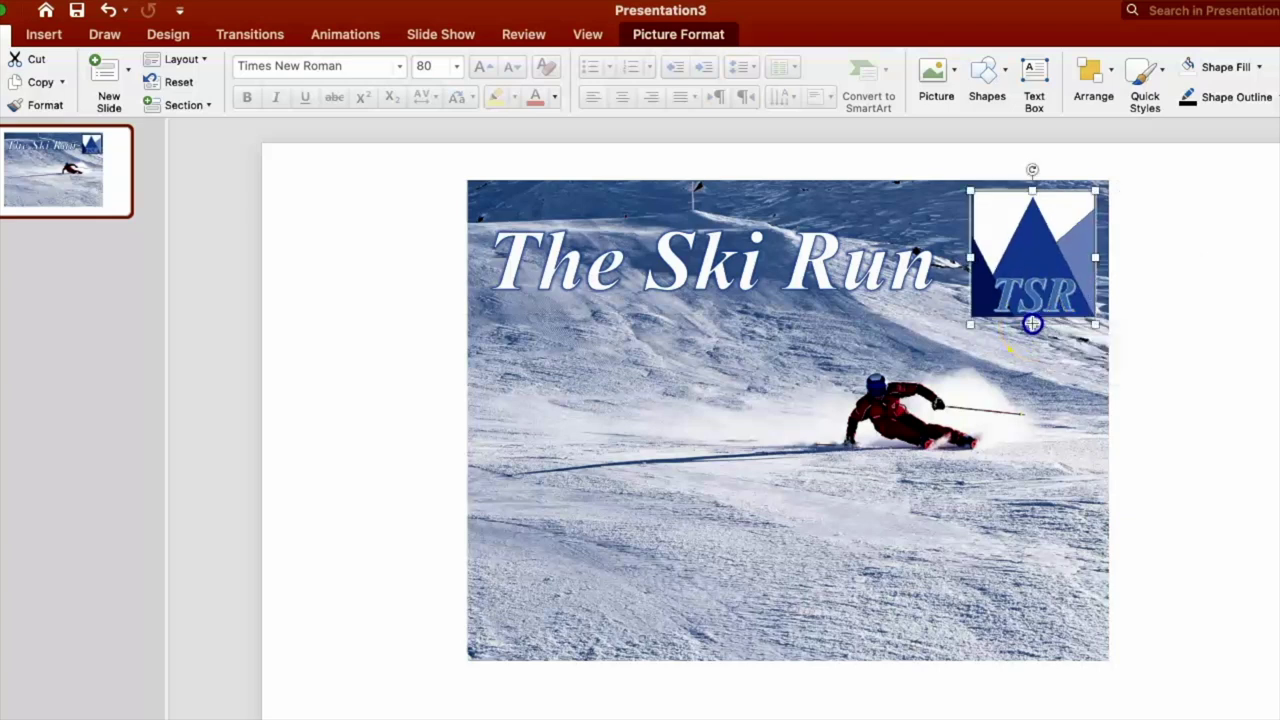
{"action": "left_click", "coordinate": [1134, 343]}
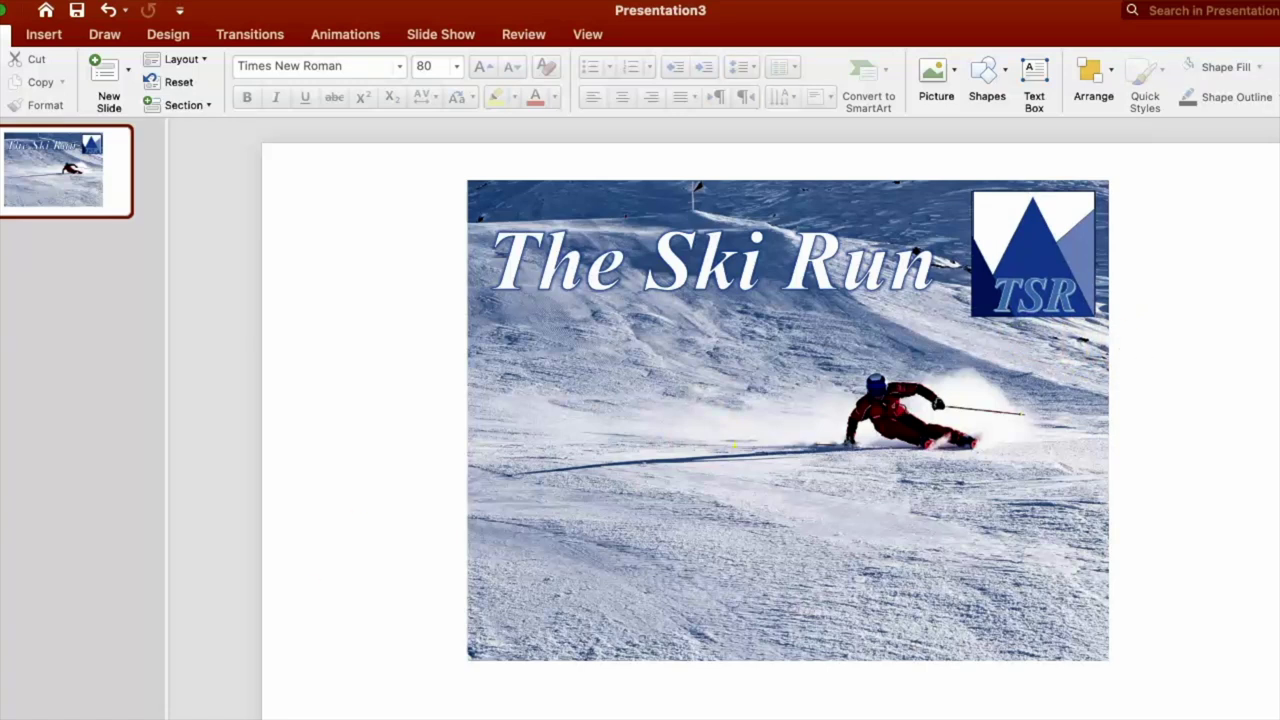
Save the skier photo with its company name and logo as a PNG picture named MOUNTAIN SKIER2 in Pictures.
{"action": "left_click", "coordinate": [998, 509]}
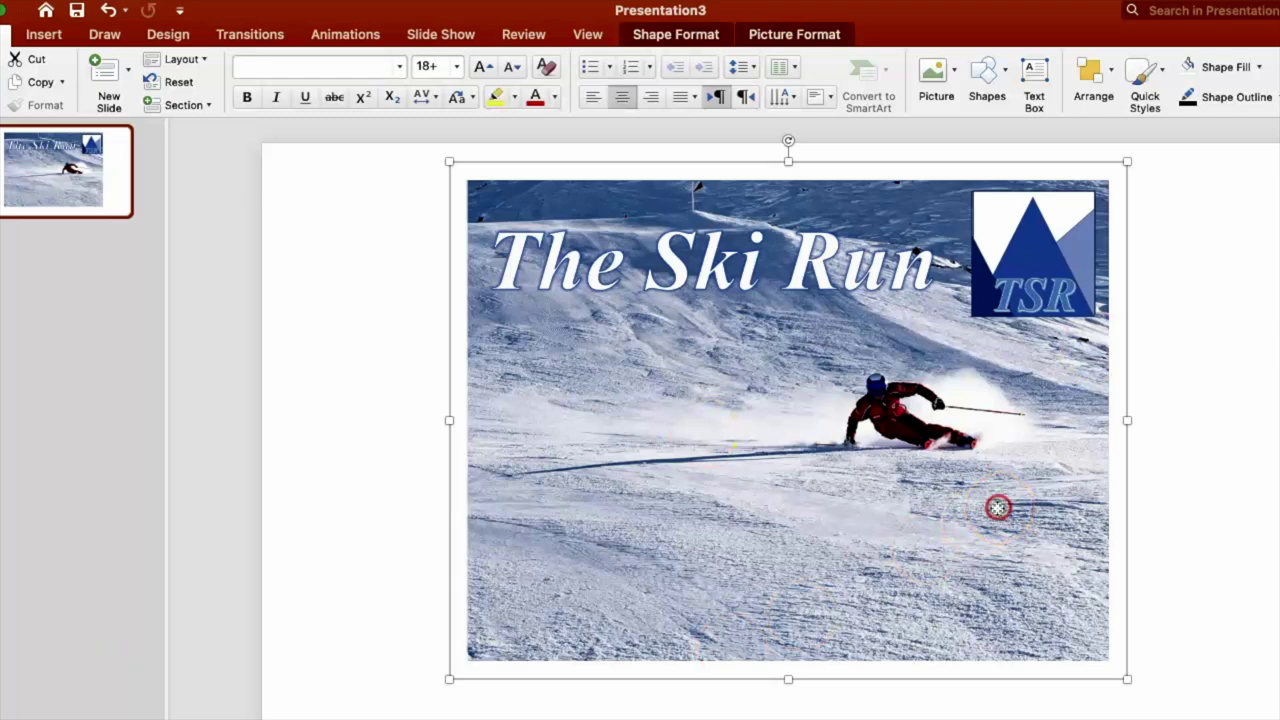
{"action": "right_click", "coordinate": [997, 509]}
{"action": "left_click", "coordinate": [1095, 678]}
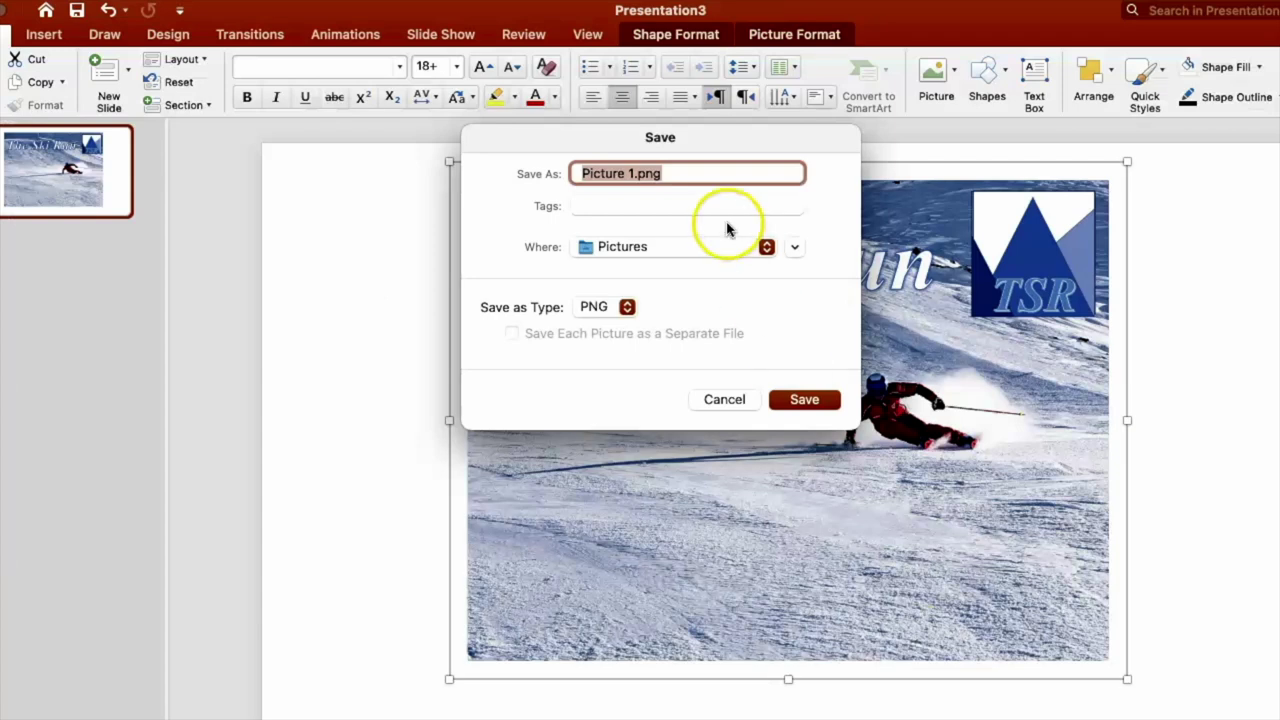
{"action": "type", "text": "MOUNTAIN"}
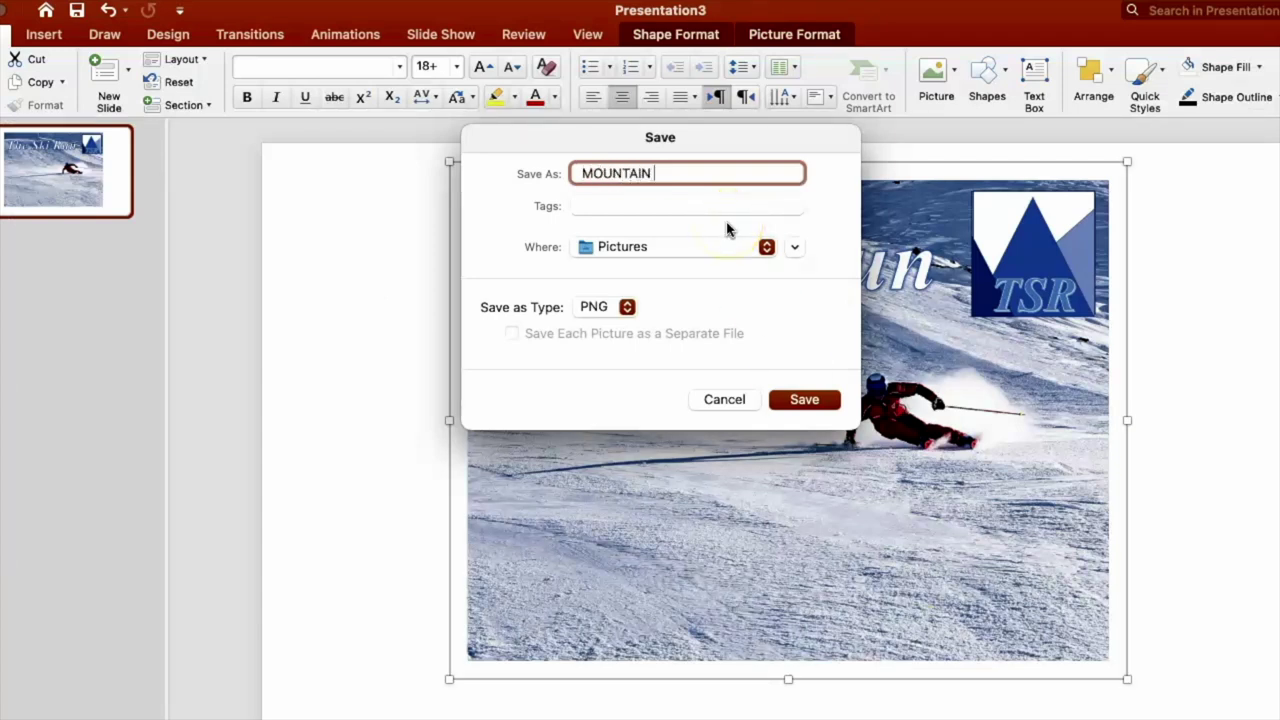
{"action": "type", "text": " SKIER2"}
{"action": "left_click", "coordinate": [822, 400]}
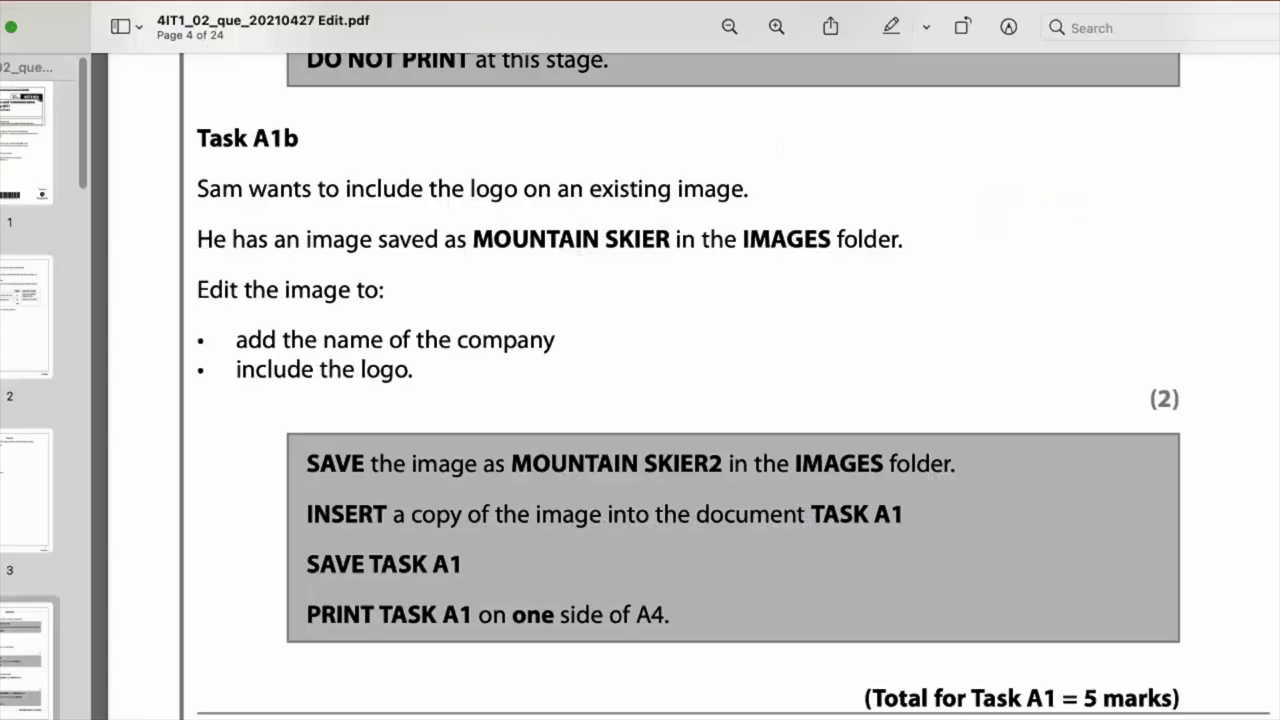
Switch to the Task A1 Word document and insert the edited skier image below the TSR logo.
{"action": "left_click", "coordinate": [750, 517]}
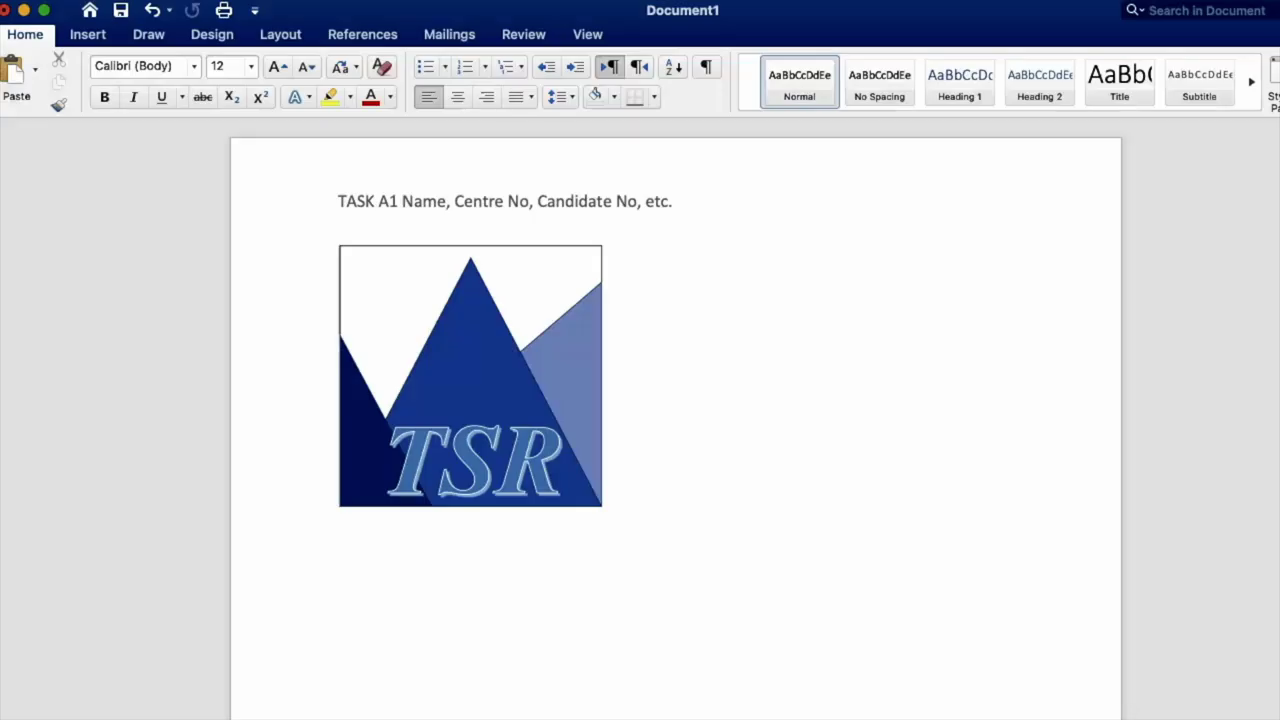
{"action": "key", "text": "Return"}
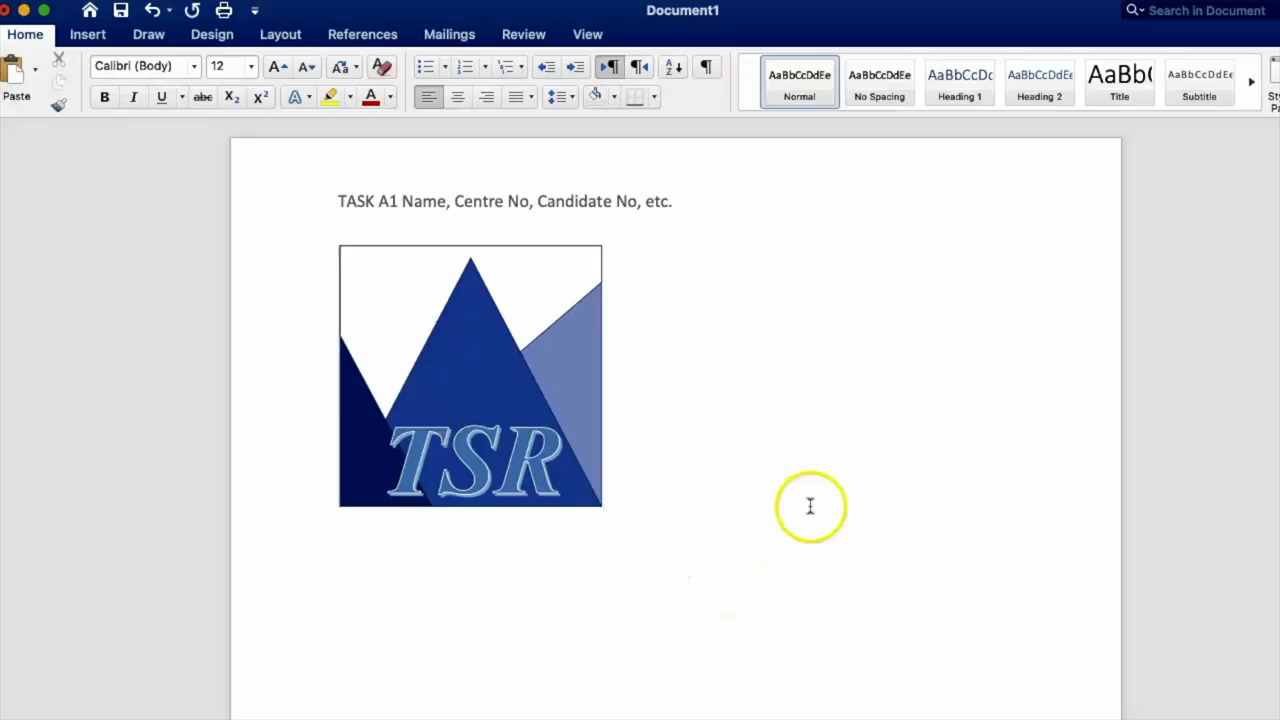
{"action": "scroll", "coordinate": [676, 400], "scroll_direction": "down", "scroll_amount": 3}
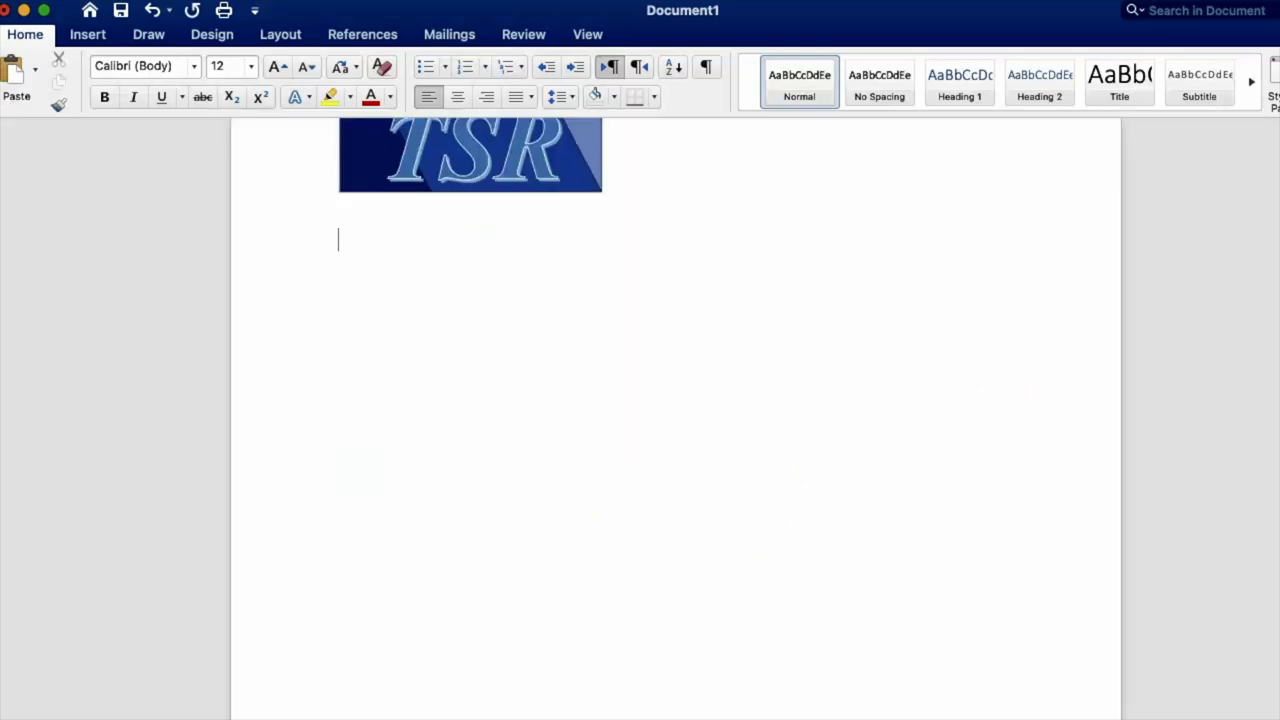
{"action": "left_click", "coordinate": [363, 149]}
{"action": "left_click", "coordinate": [88, 34]}
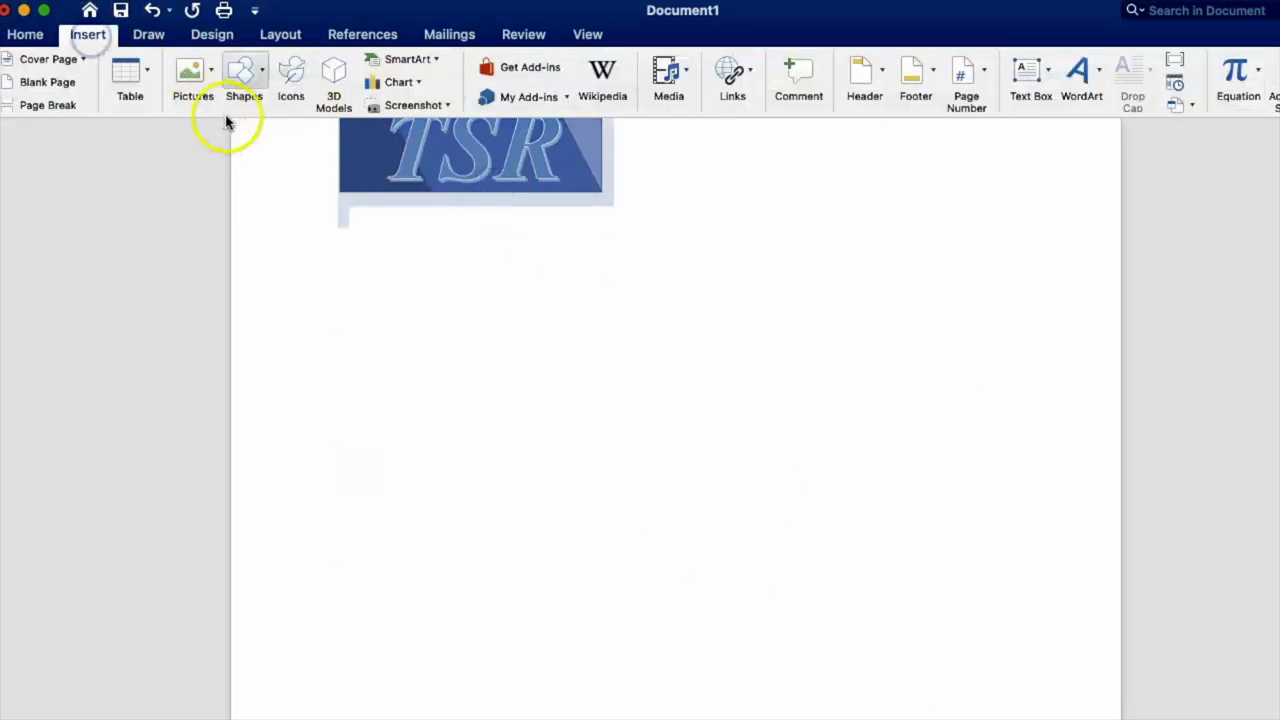
{"action": "left_click", "coordinate": [191, 96]}
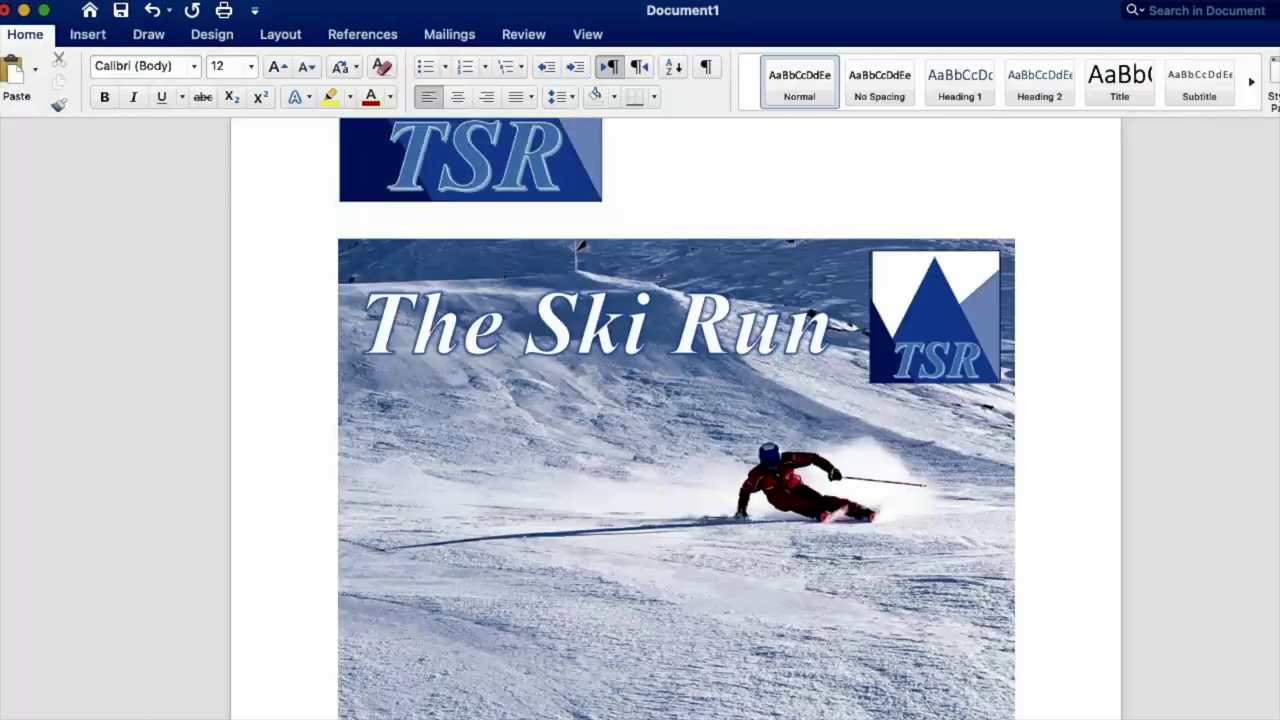
{"action": "left_click", "coordinate": [1137, 626]}
{"action": "scroll", "coordinate": [676, 418], "scroll_direction": "up", "scroll_amount": 5}
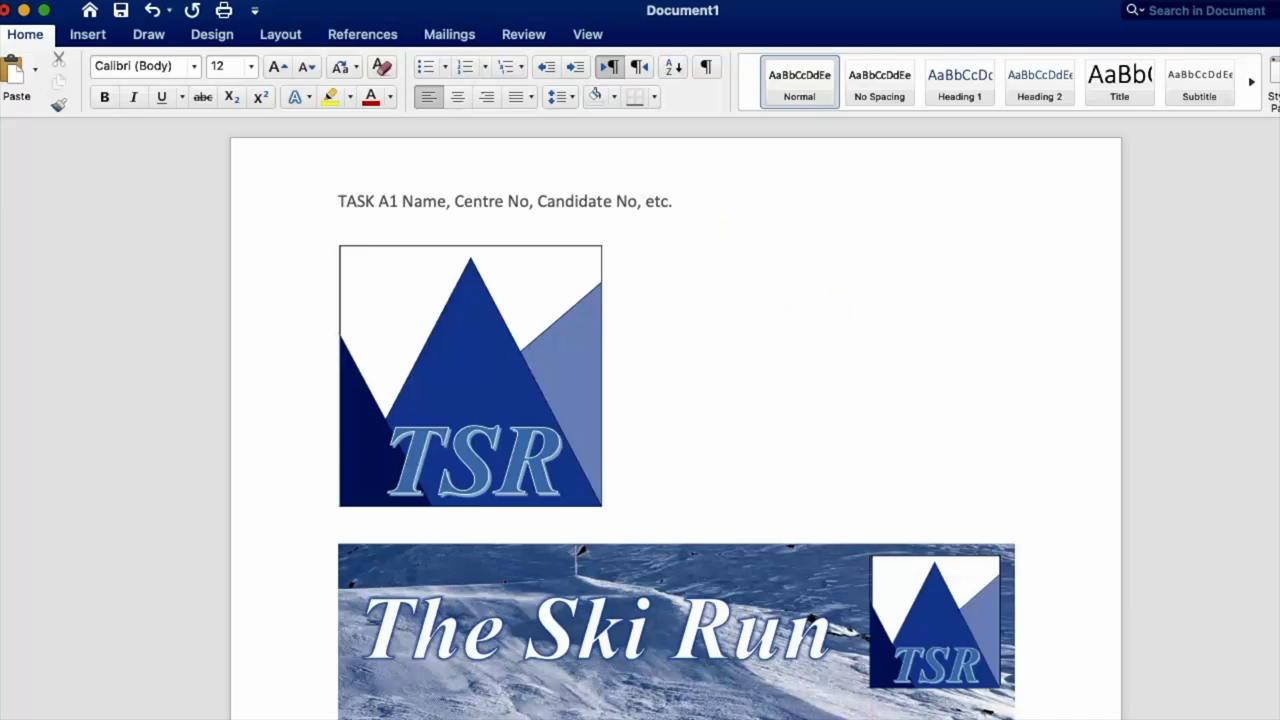
Read the Task A2 instructions in the exam paper PDF and set a new Word document's page orientation to landscape.
{"action": "left_click", "coordinate": [900, 715]}
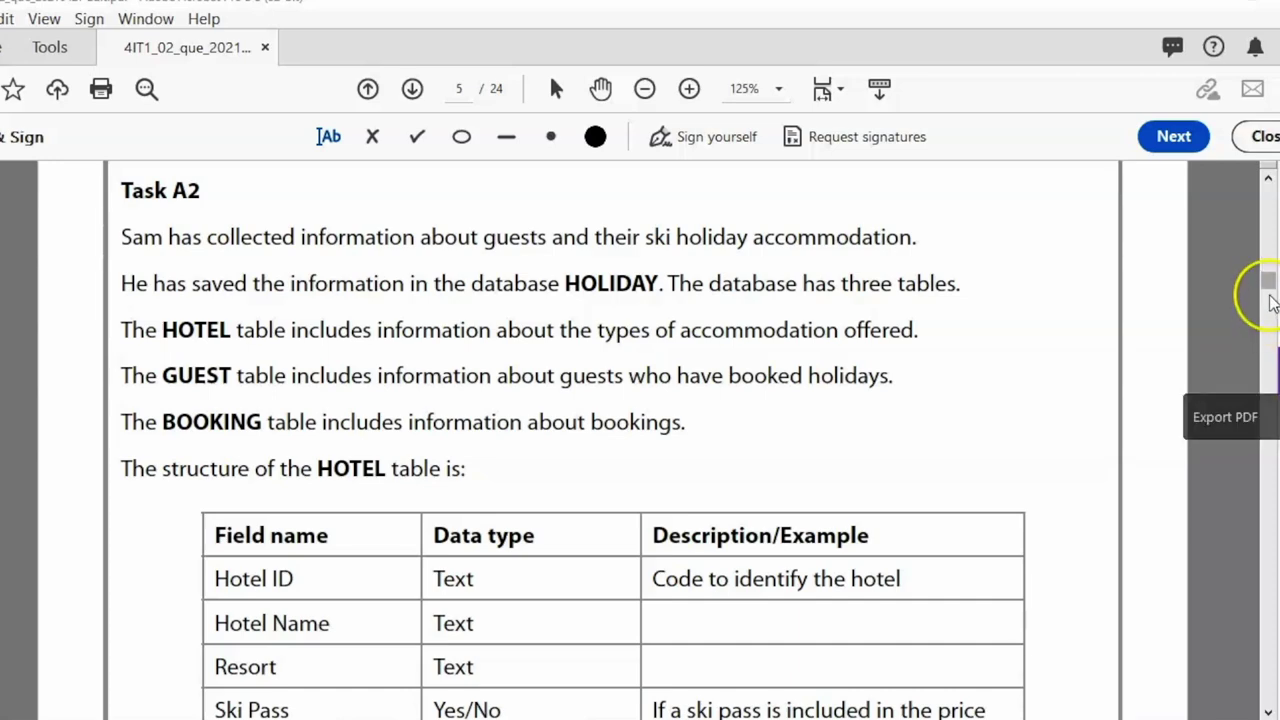
{"action": "left_click_drag", "start_coordinate": [1268, 281], "coordinate": [1266, 312]}
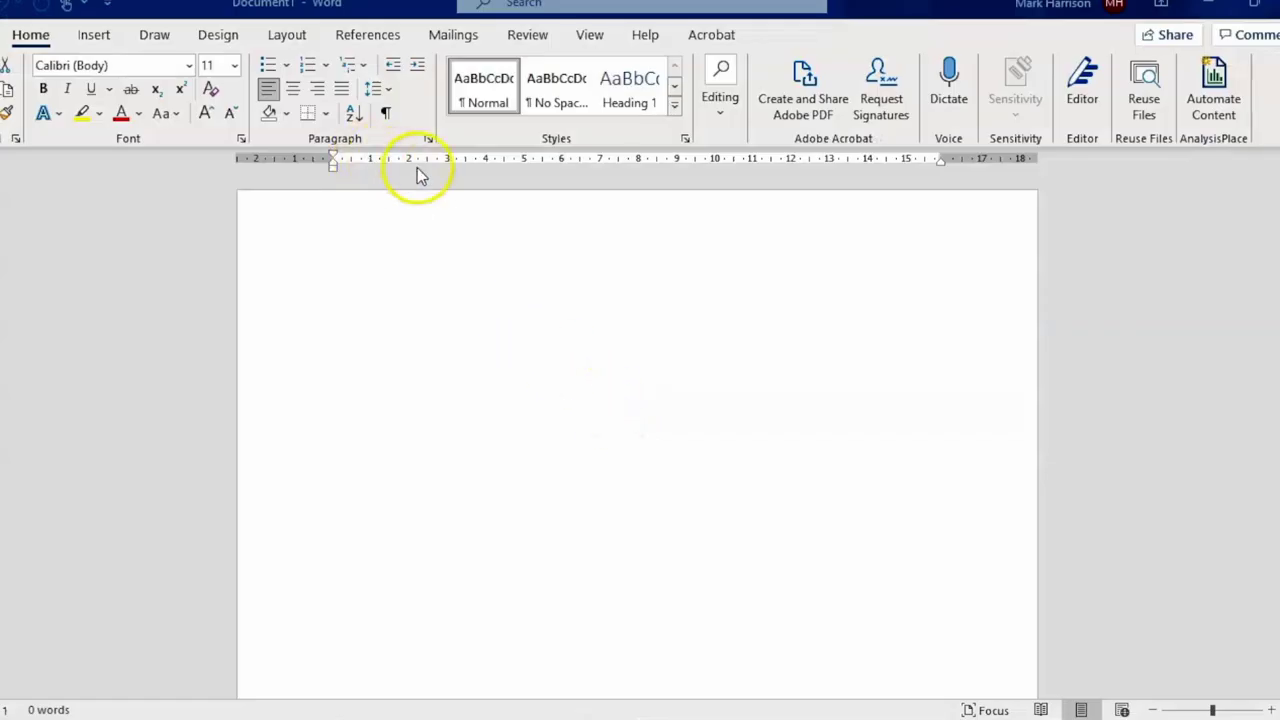
{"action": "left_click", "coordinate": [287, 34]}
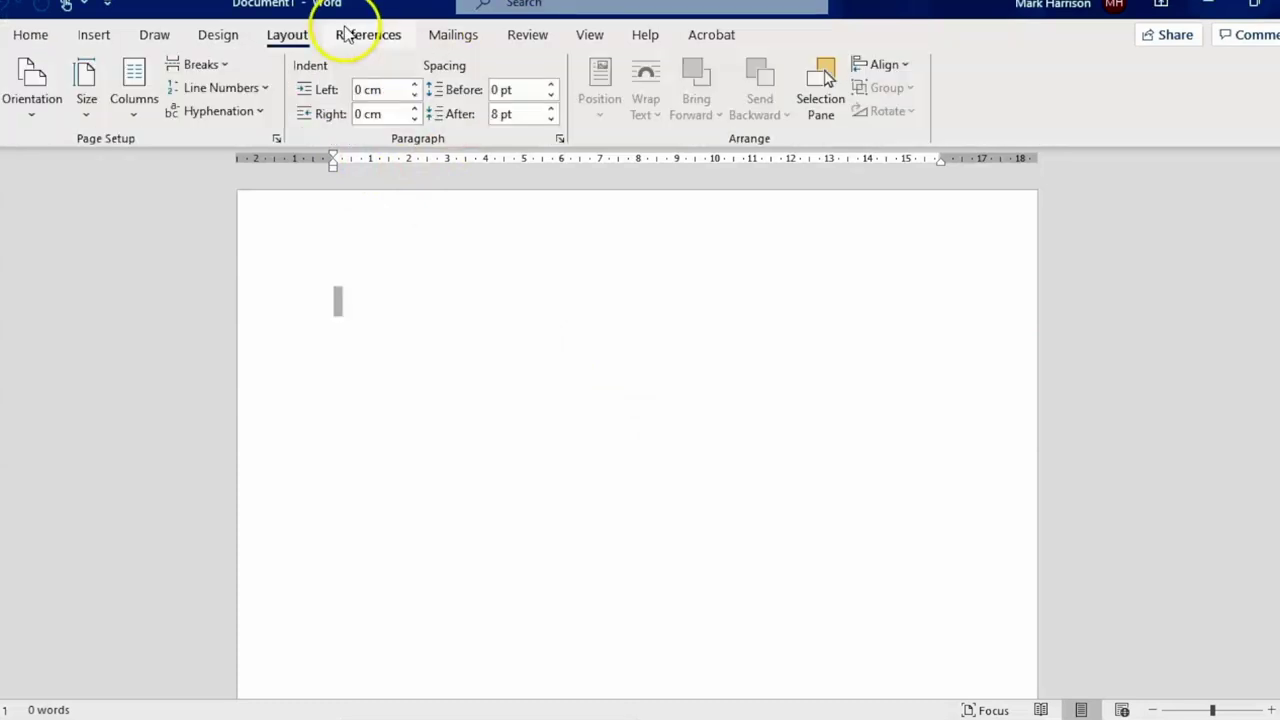
{"action": "left_click", "coordinate": [43, 105]}
{"action": "left_click", "coordinate": [61, 205]}
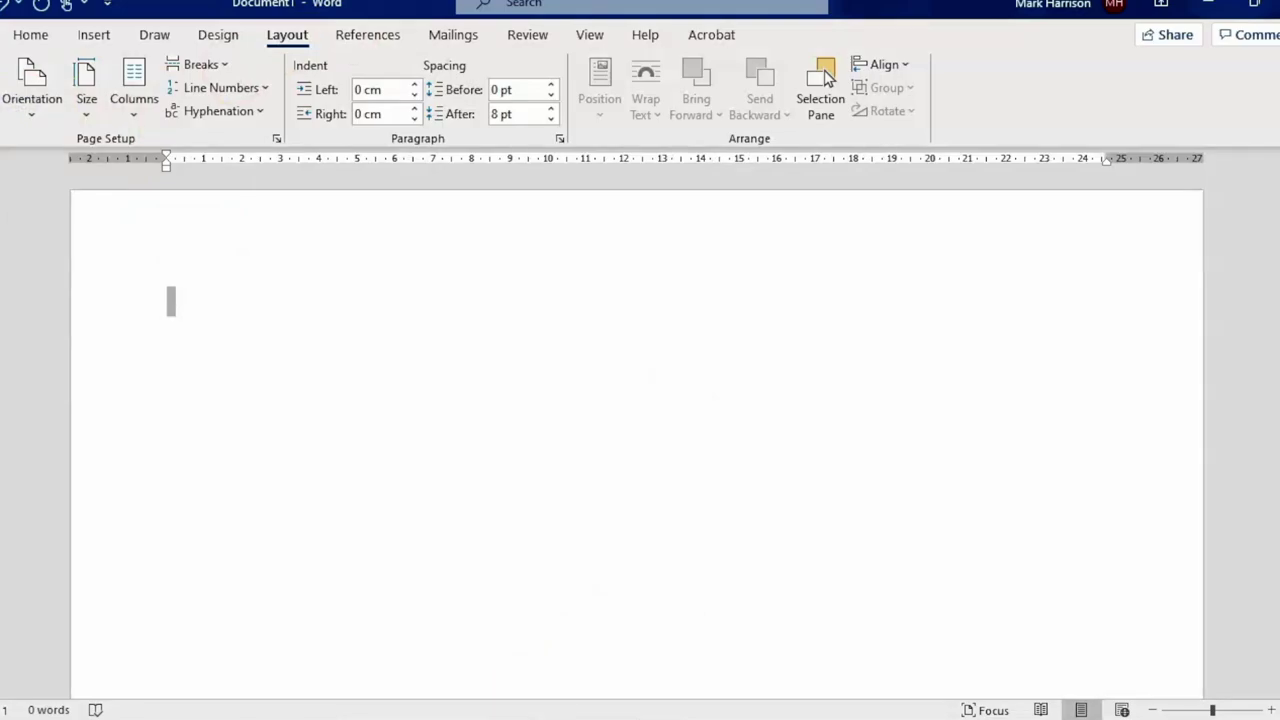
Enter "TASK A2 Details etc." in the landscape document's page header and return to the body.
{"action": "key", "text": "alt+Tab"}
{"action": "double_click", "coordinate": [150, 225]}
{"action": "key", "text": "Escape"}
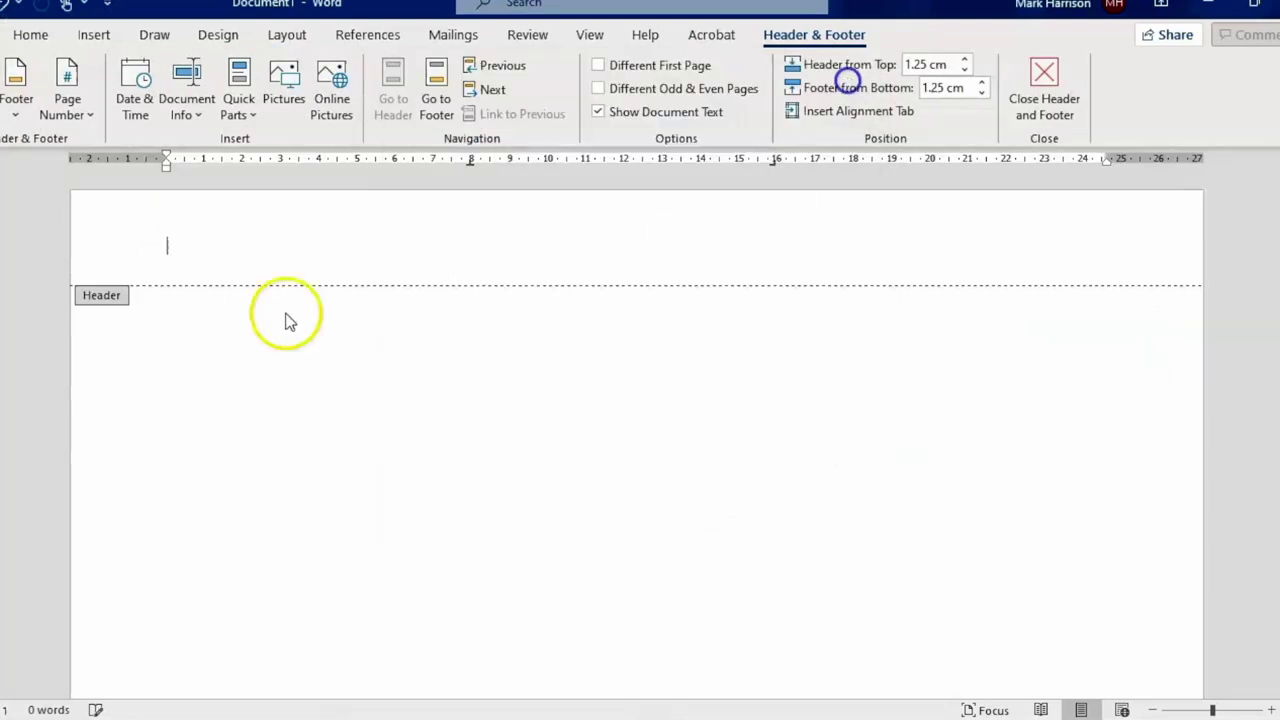
{"action": "type", "text": "TASK A2 Details etc."}
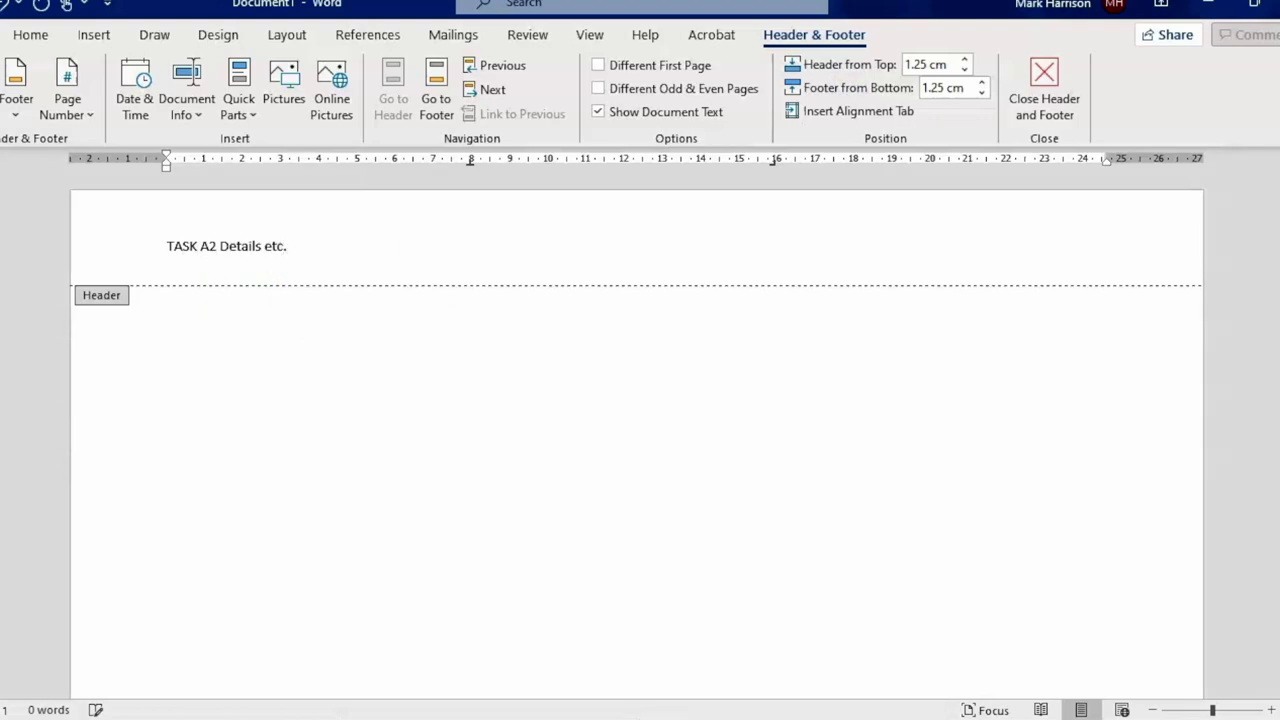
{"action": "double_click", "coordinate": [251, 360]}
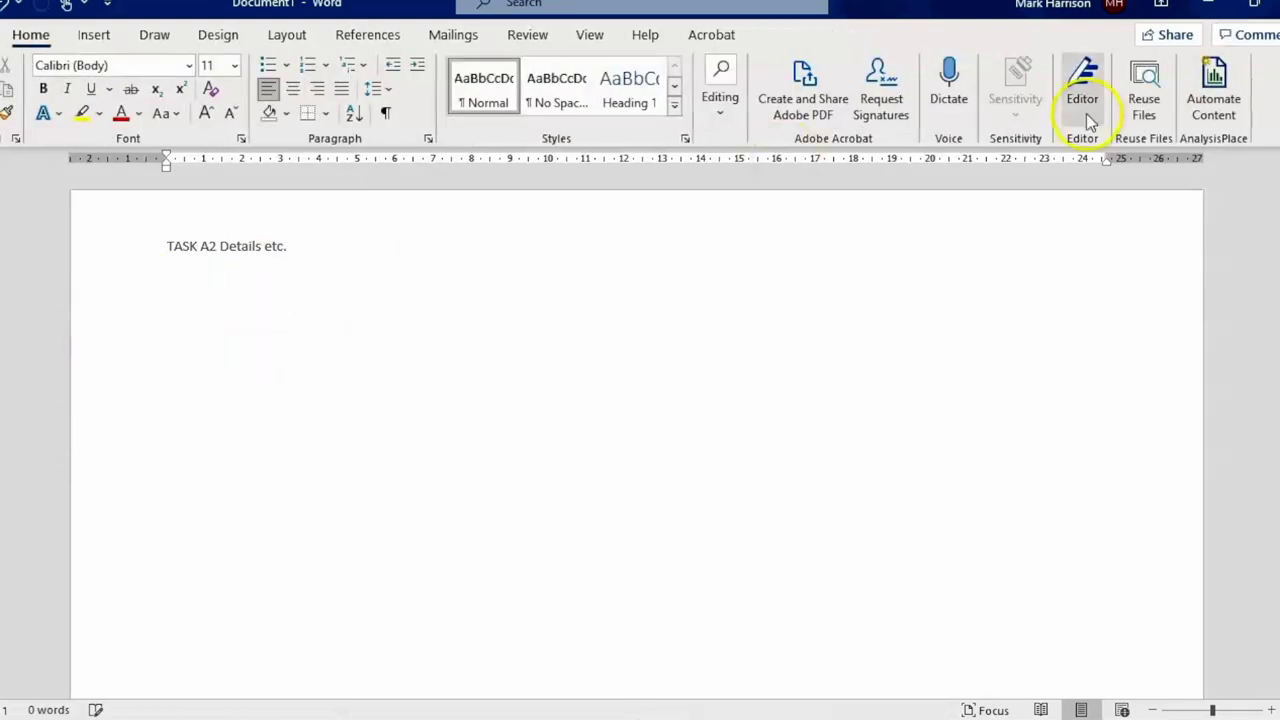
Read the Task A2a form requirements in the exam paper and examine the table relationships in the HOLIDAY Access database.
{"action": "key", "text": "alt+Tab"}
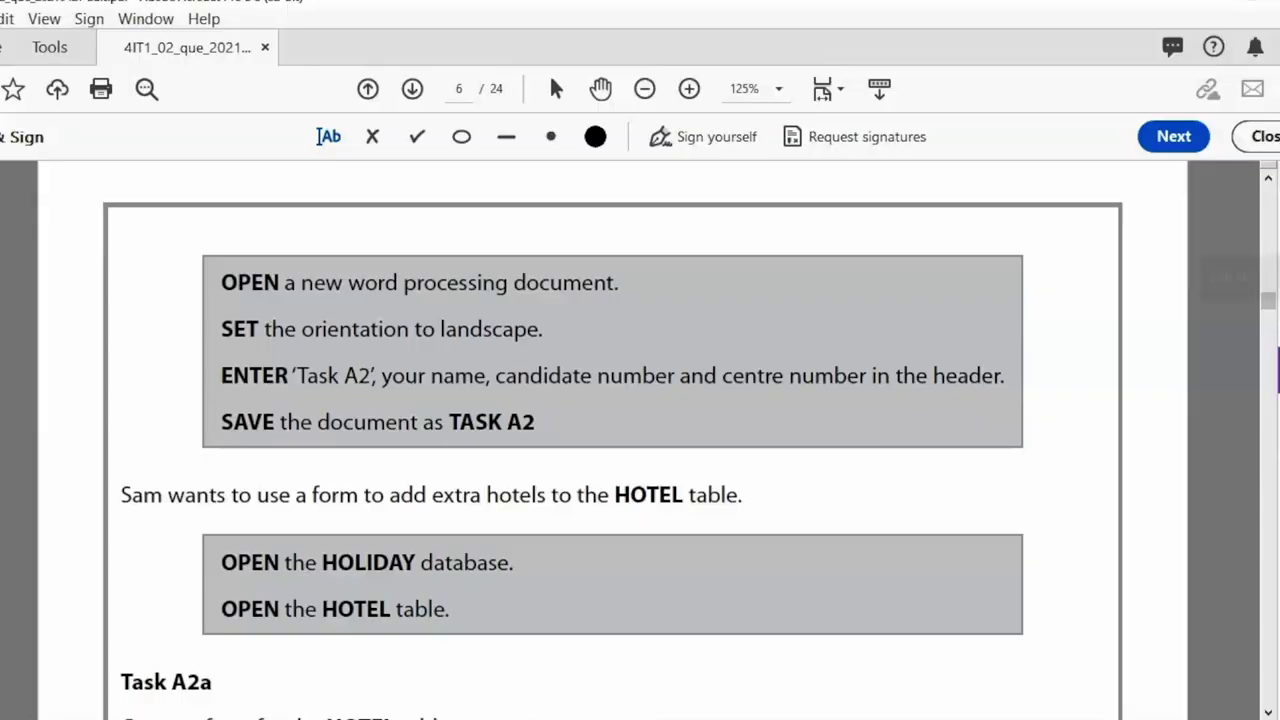
{"action": "left_click_drag", "start_coordinate": [1264, 300], "coordinate": [1267, 302]}
{"action": "scroll", "coordinate": [1267, 302], "scroll_direction": "down", "scroll_amount": 3}
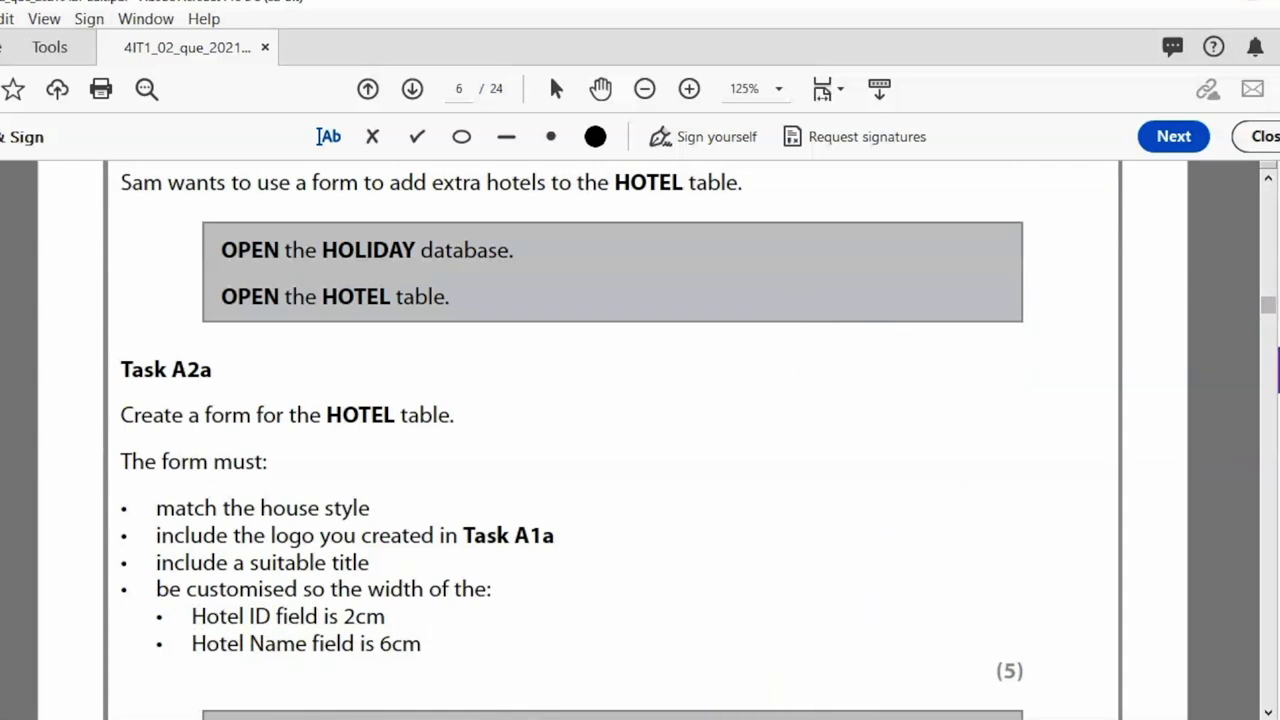
{"action": "key", "text": "alt+Tab"}
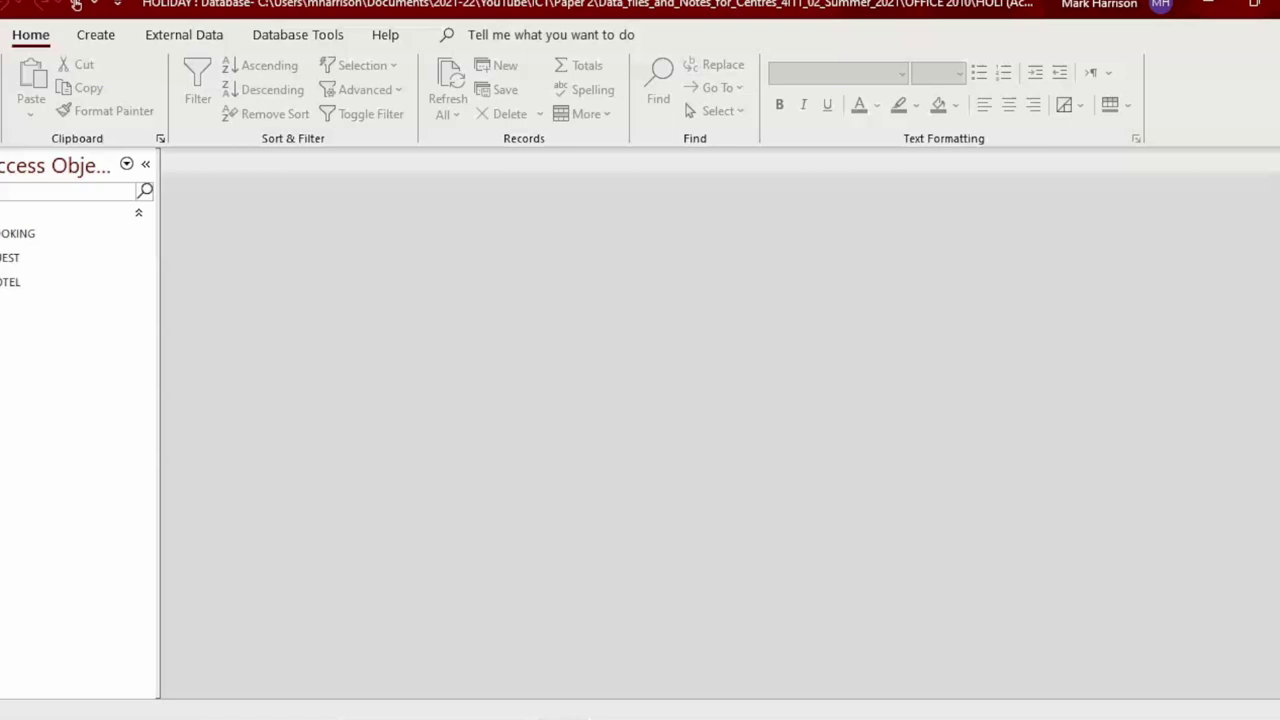
{"action": "left_click", "coordinate": [322, 33]}
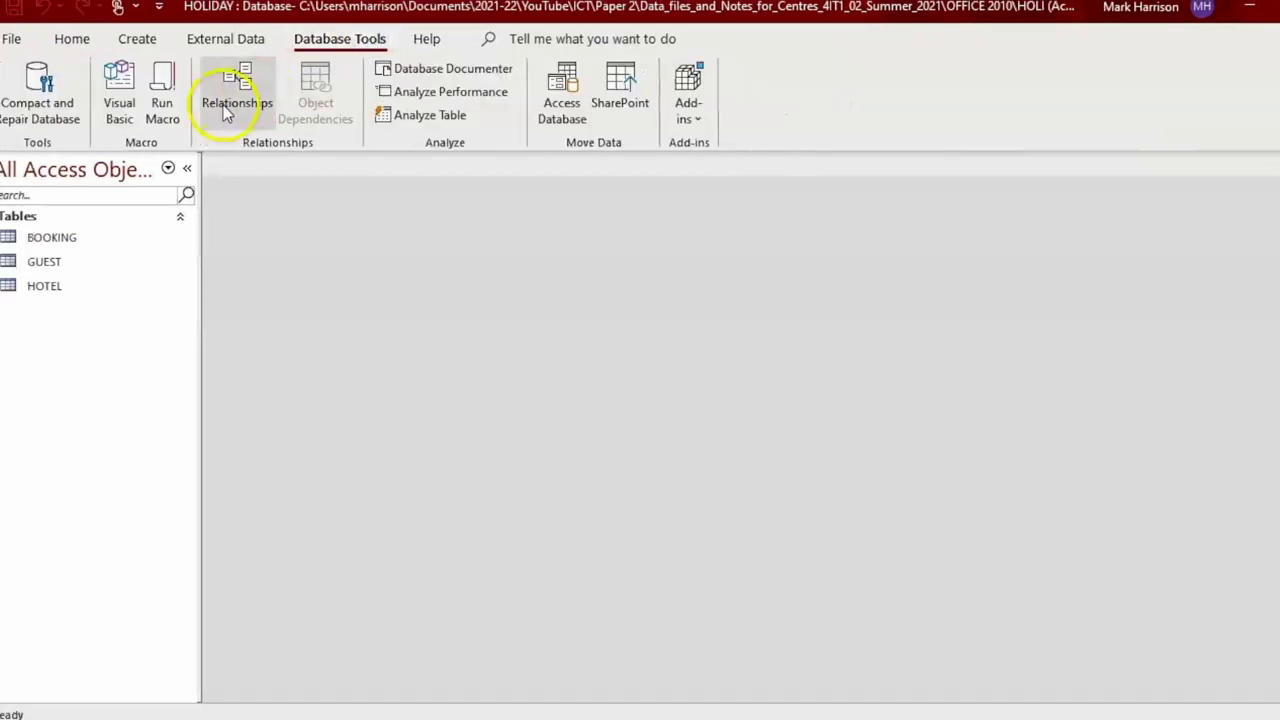
{"action": "left_click", "coordinate": [228, 108]}
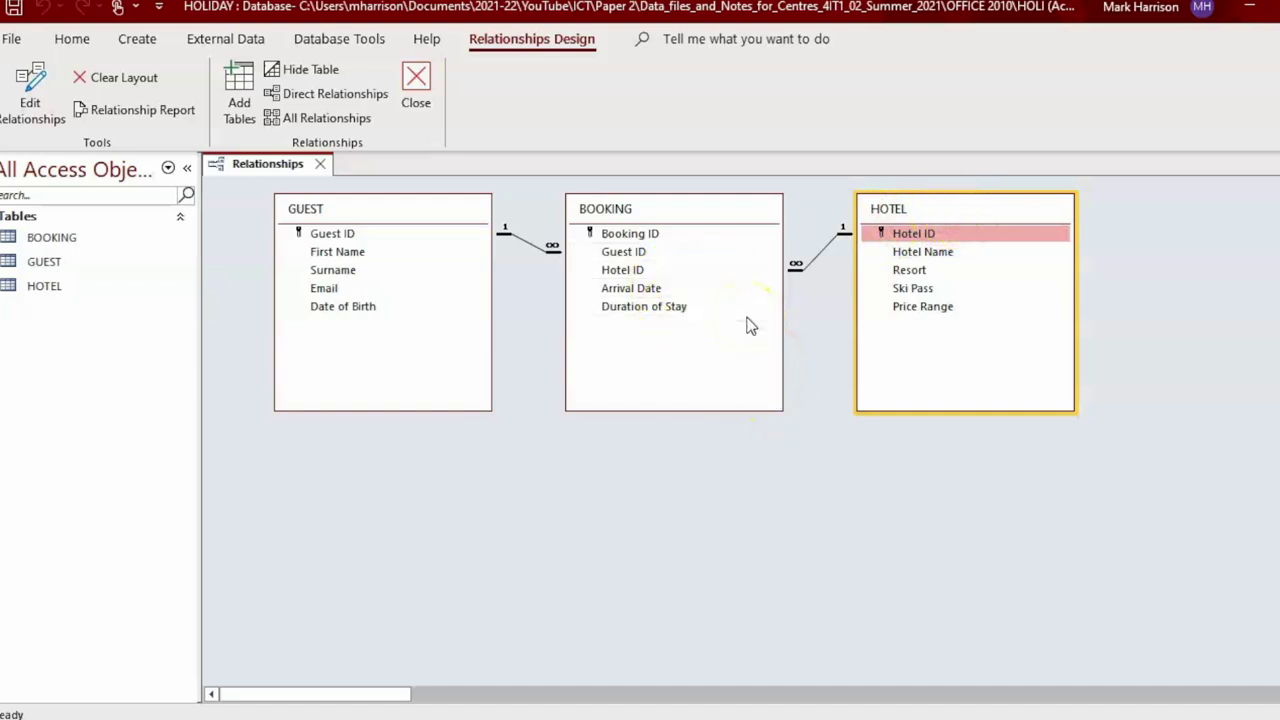
{"action": "left_click", "coordinate": [414, 90]}
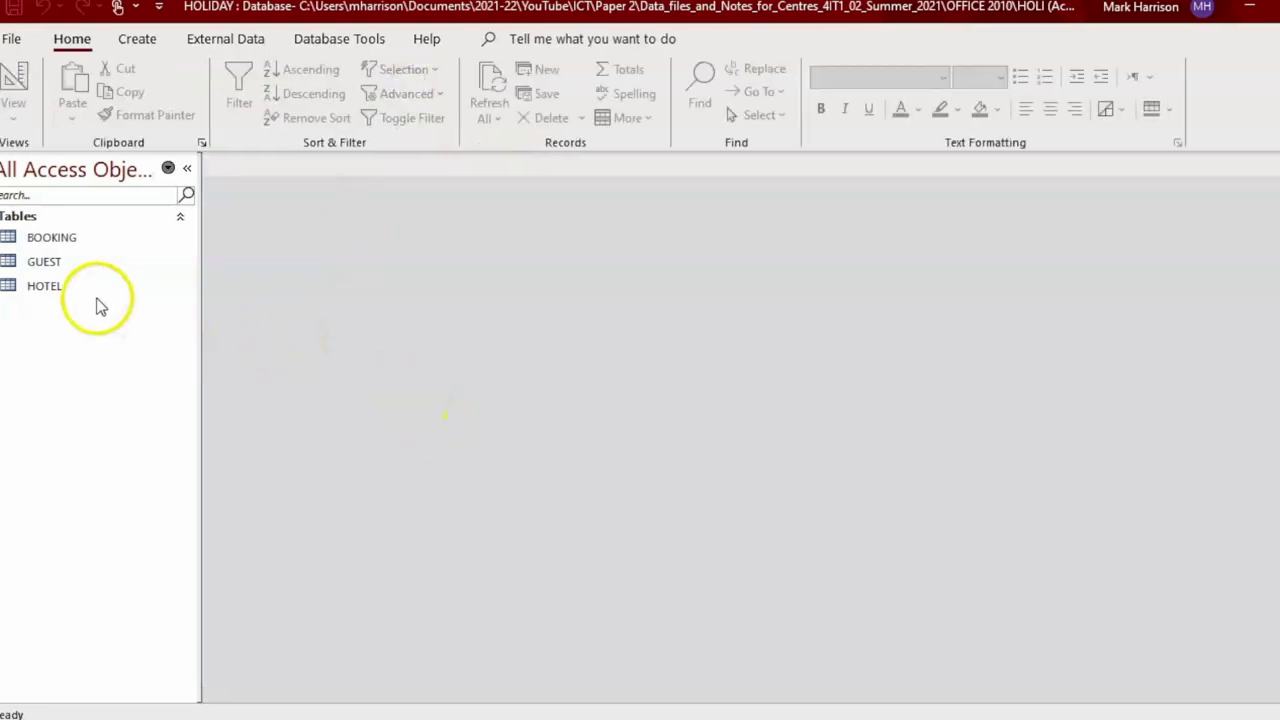
Recheck the Task A2a instructions in the exam paper and open the HOTEL table in the HOLIDAY database.
{"action": "key", "text": "alt+Tab"}
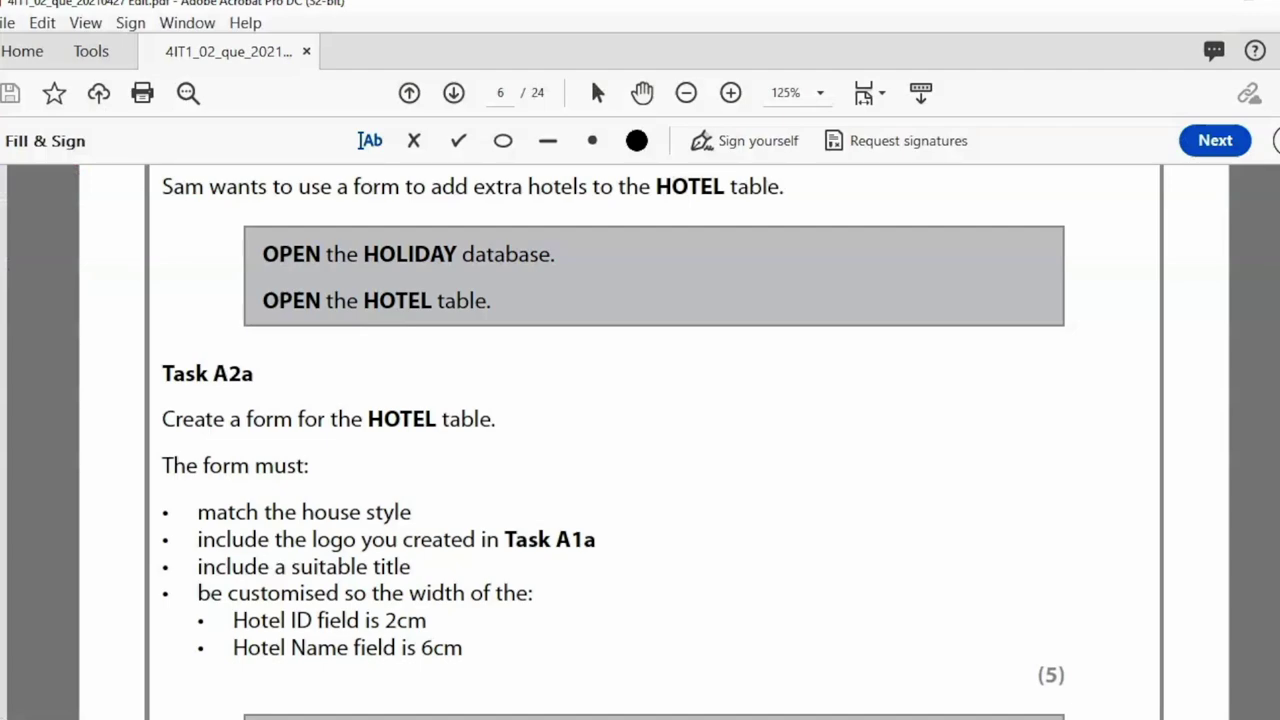
{"action": "key", "text": "alt+Tab"}
{"action": "double_click", "coordinate": [50, 286]}
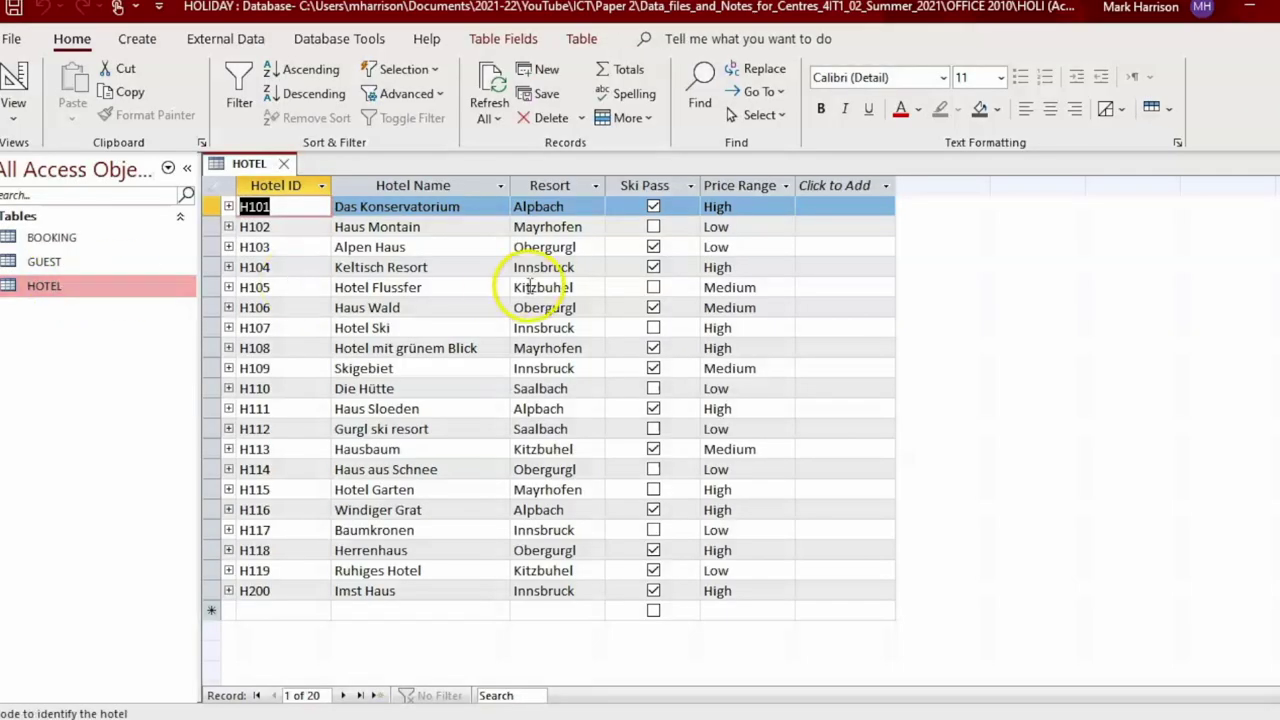
Start the Form Wizard on the HOTEL table and add all of its fields to the form.
{"action": "left_click", "coordinate": [140, 38]}
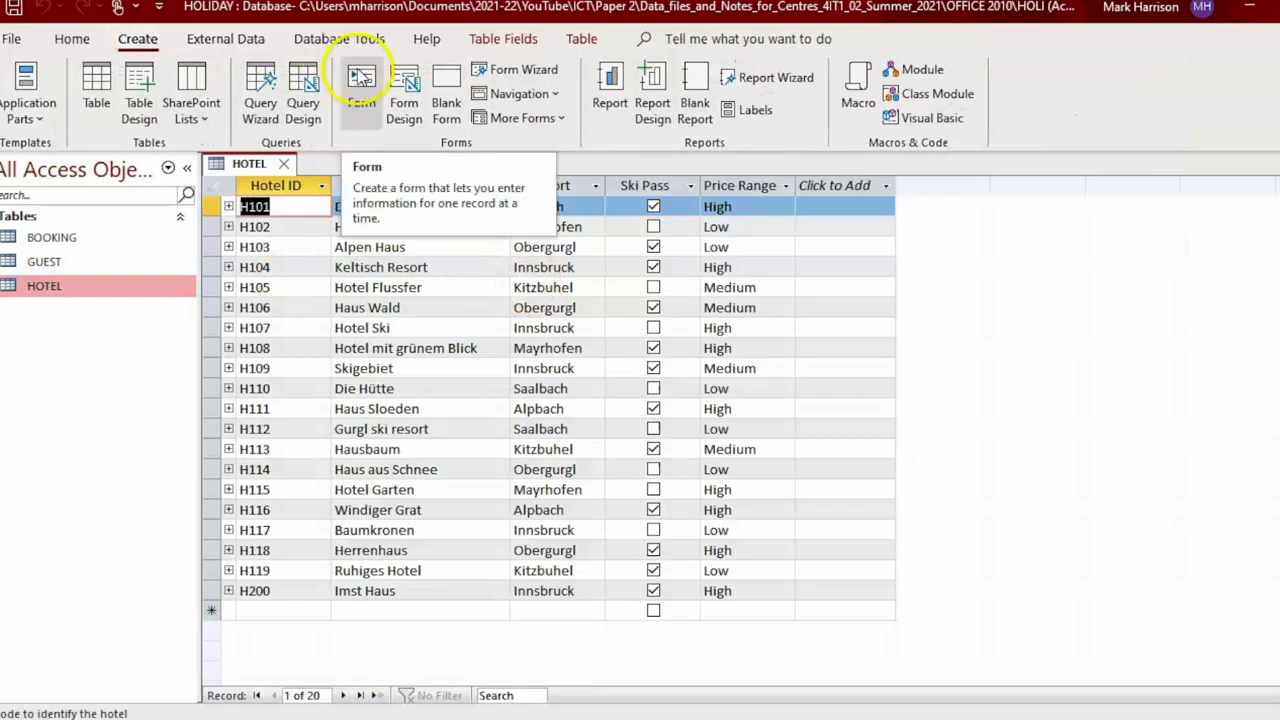
{"action": "left_click", "coordinate": [560, 92]}
{"action": "left_click", "coordinate": [540, 69]}
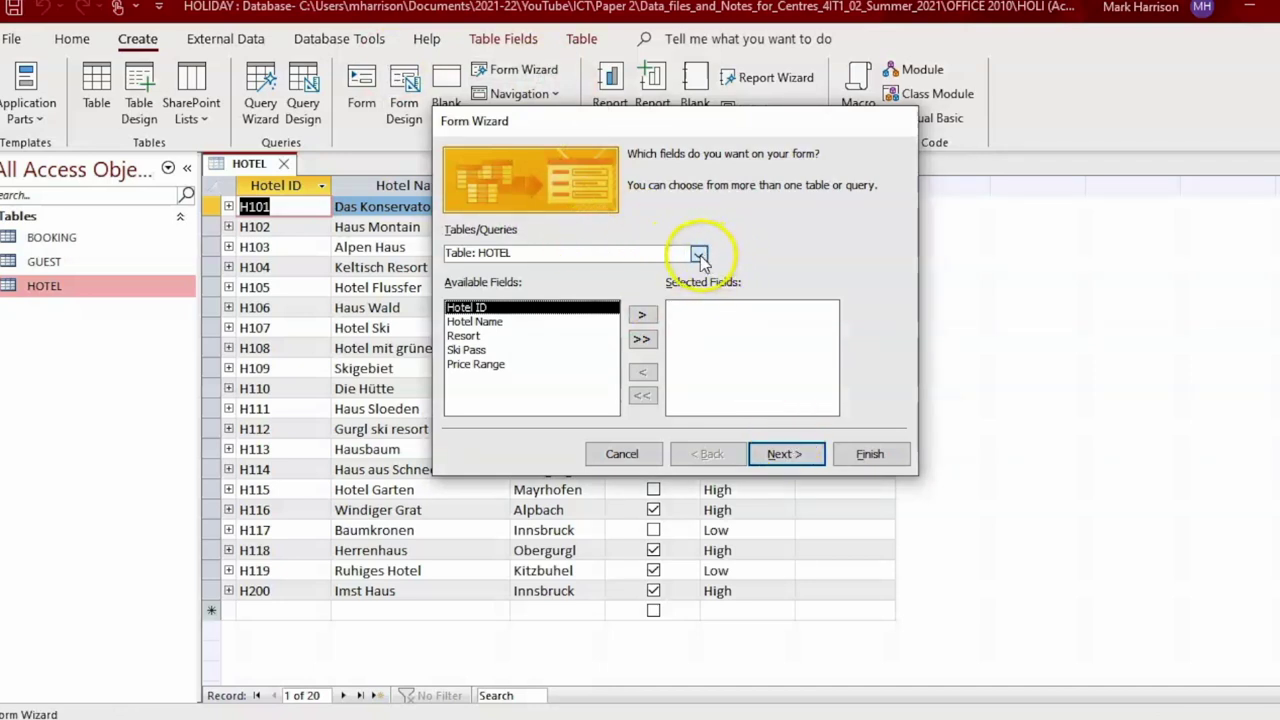
{"action": "left_click", "coordinate": [698, 254]}
{"action": "left_click", "coordinate": [582, 301]}
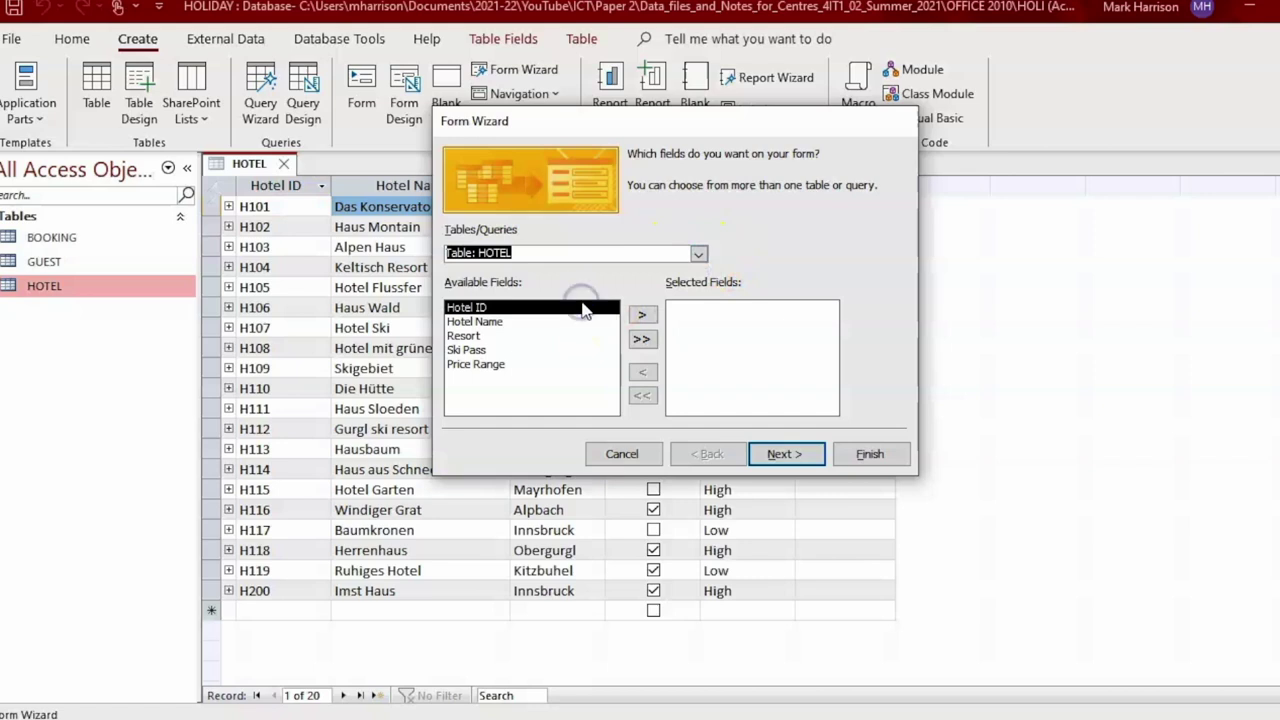
{"action": "left_click", "coordinate": [641, 341]}
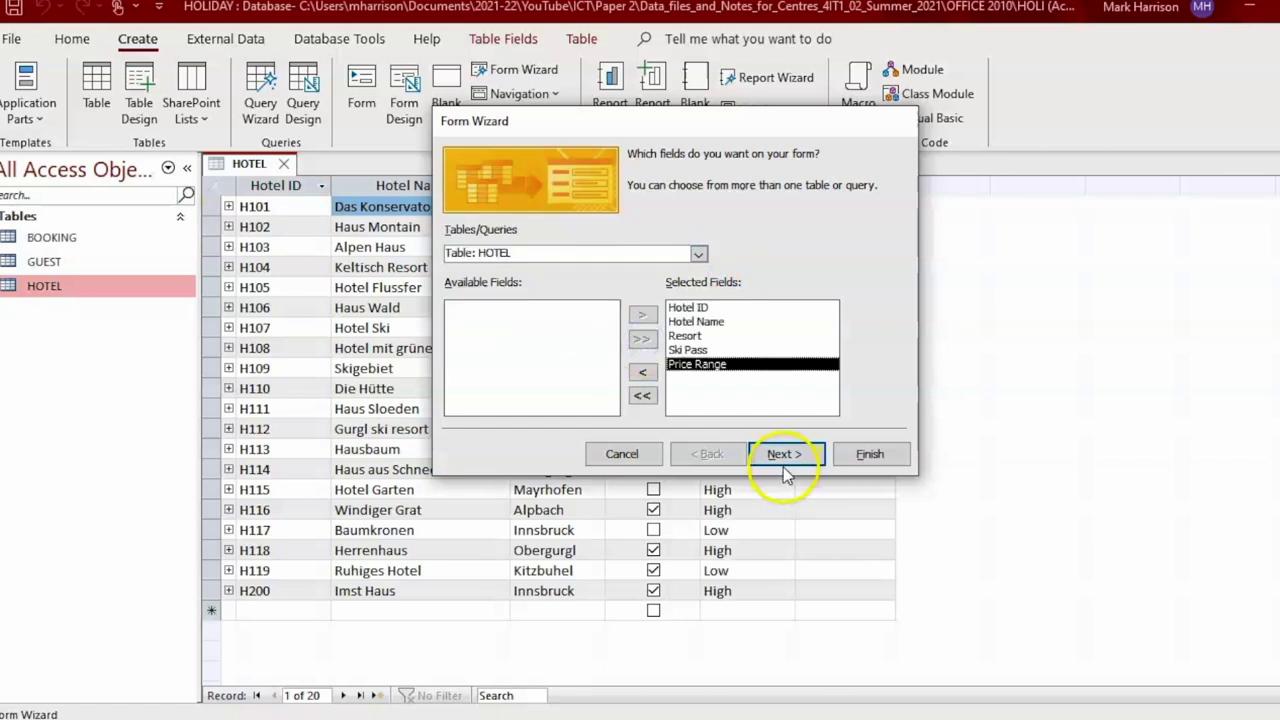
Finish the form with a columnar layout and the title HOTEL, opening it to modify its design.
{"action": "left_click", "coordinate": [781, 455]}
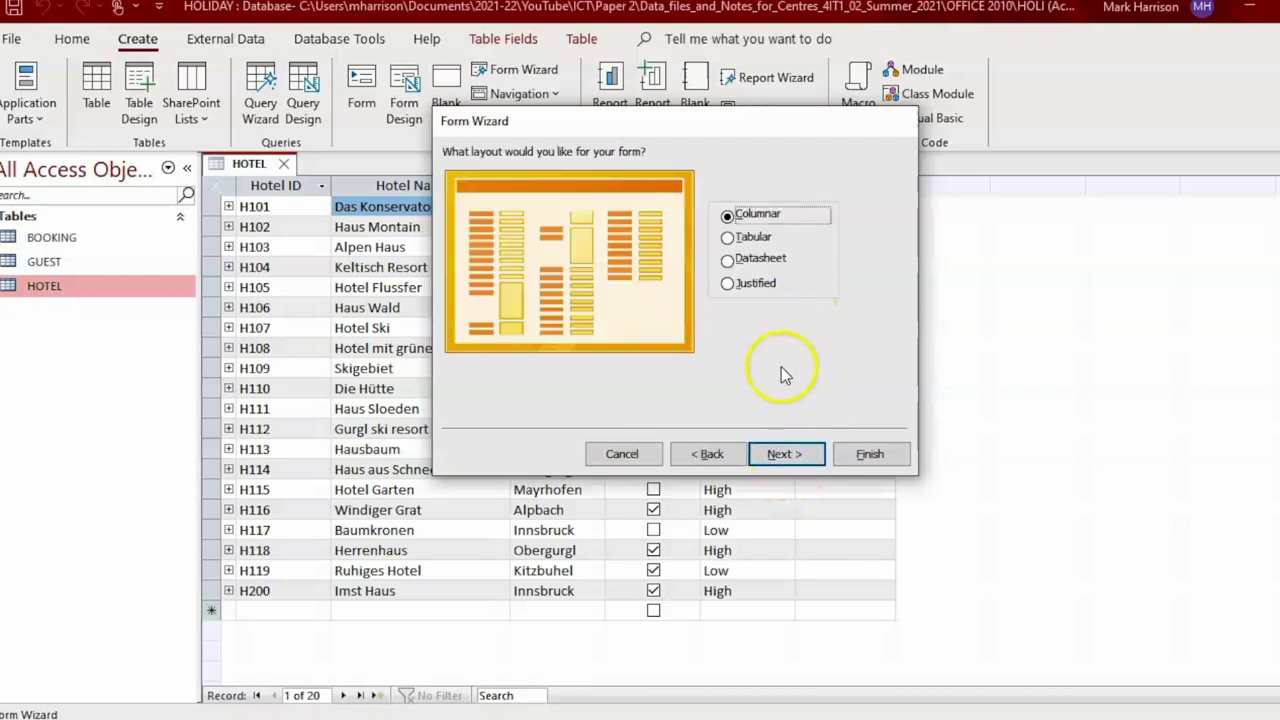
{"action": "left_click", "coordinate": [781, 455]}
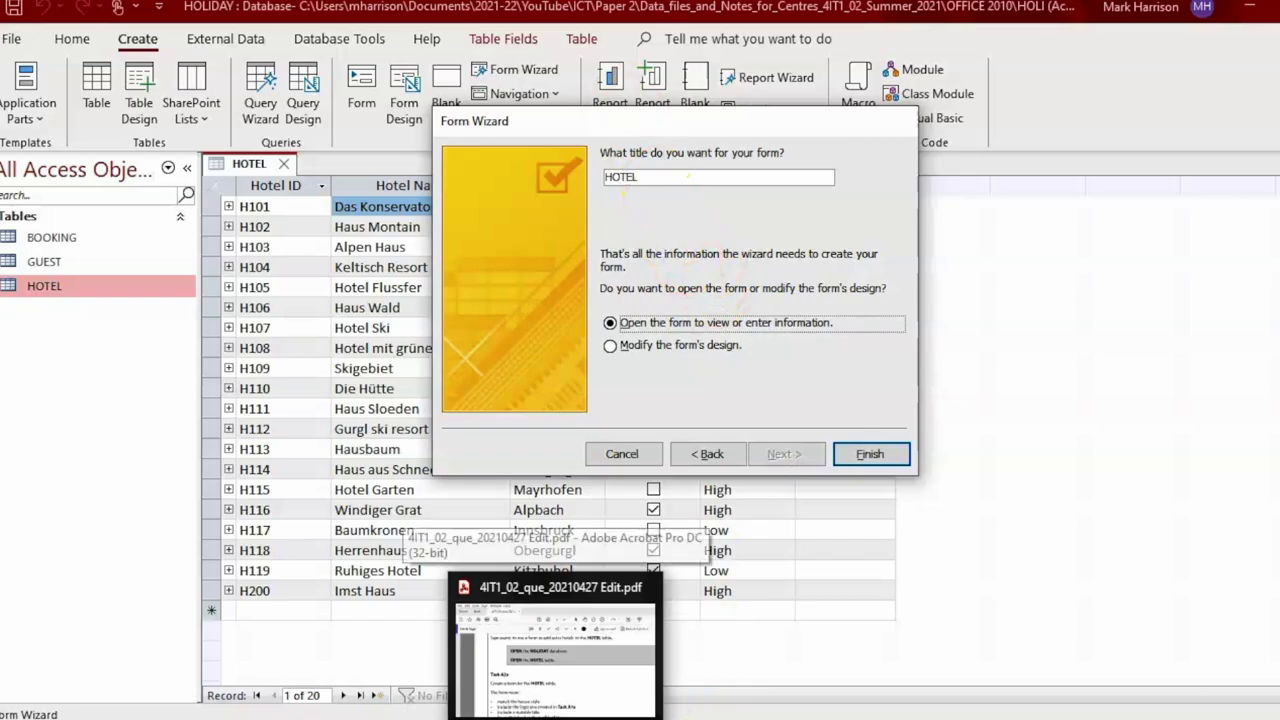
{"action": "left_click", "coordinate": [571, 600]}
{"action": "key", "text": "alt+Tab"}
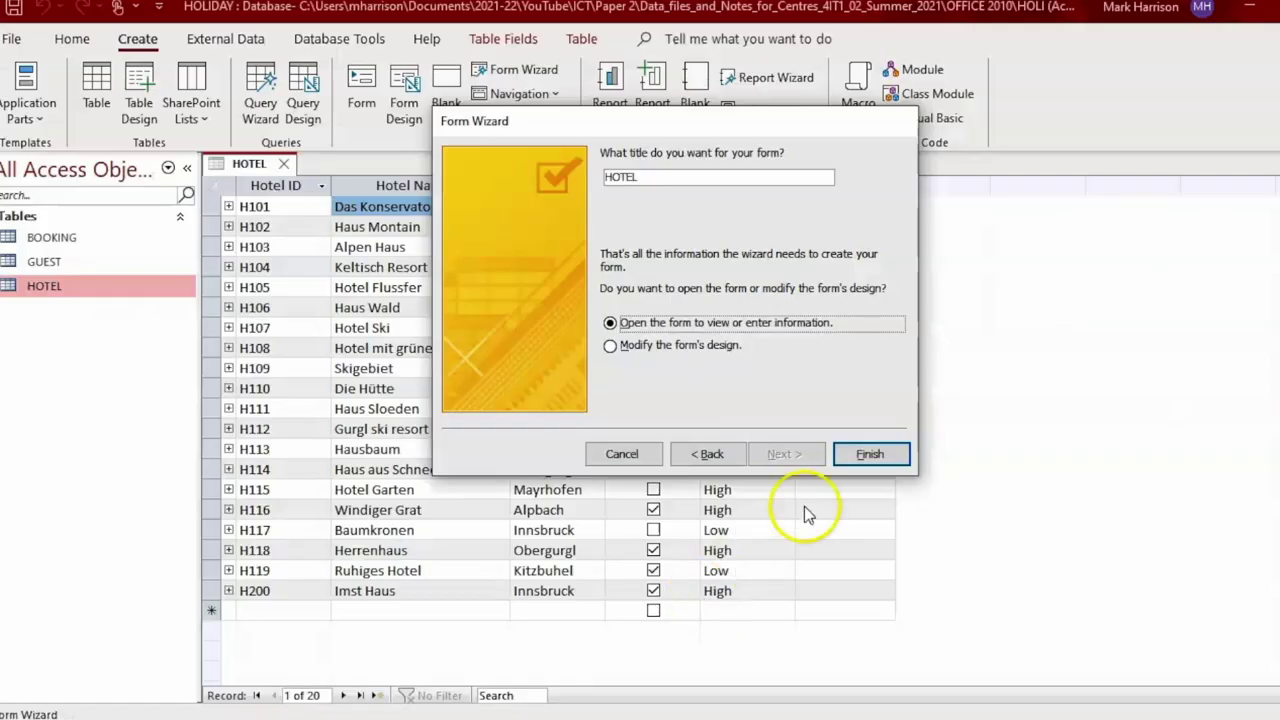
{"action": "left_click", "coordinate": [706, 350]}
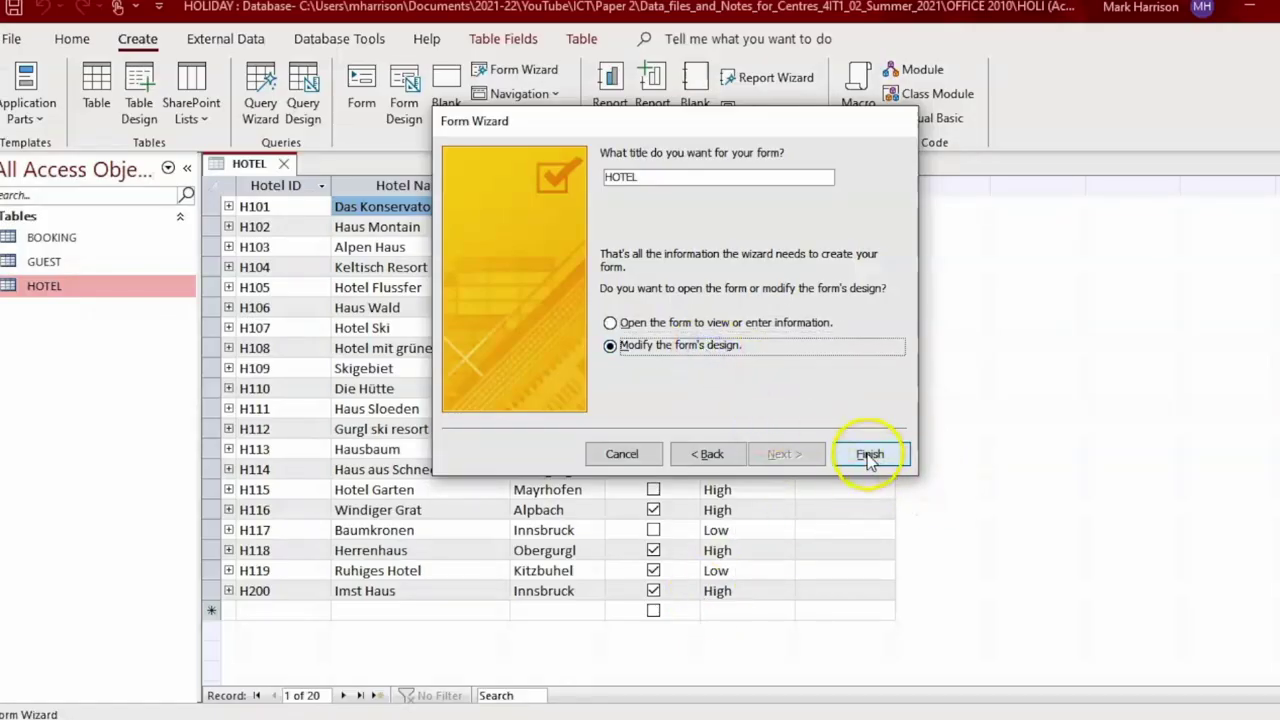
{"action": "left_click", "coordinate": [869, 456]}
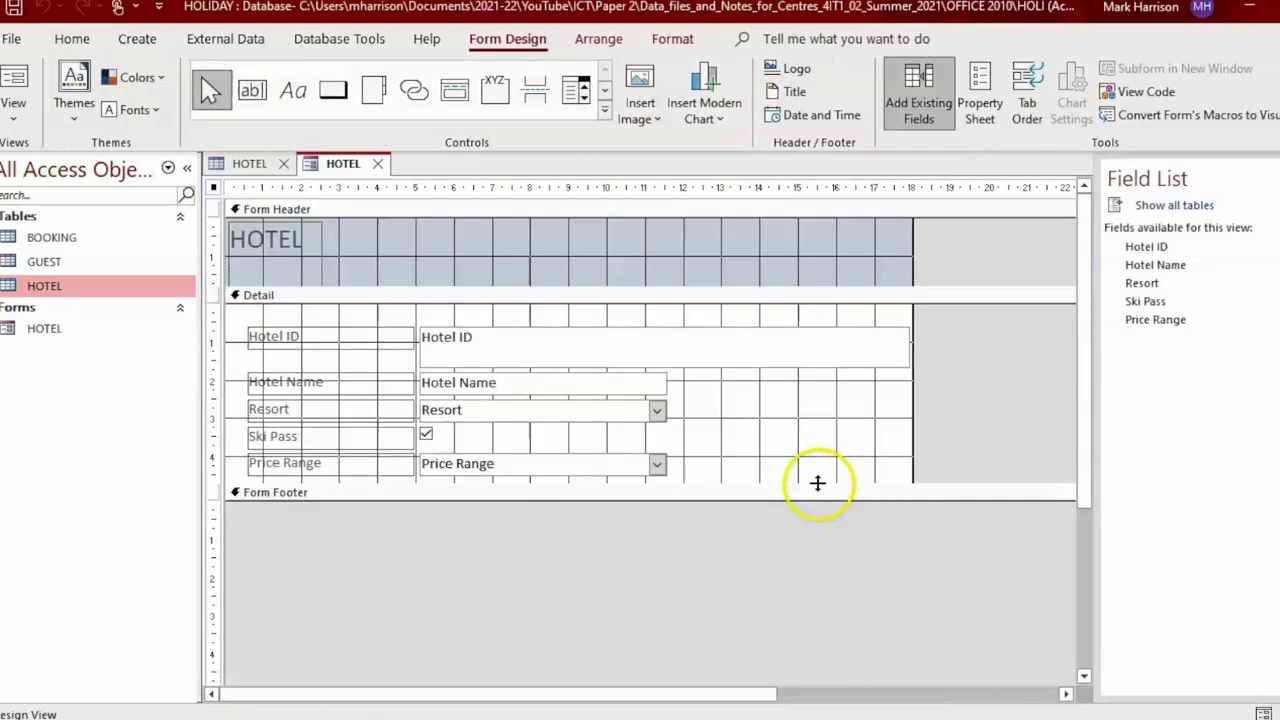
Extend the form's Detail section to a height of about 5 cm and check the form requirements in the exam paper.
{"action": "left_click_drag", "start_coordinate": [818, 483], "coordinate": [820, 502]}
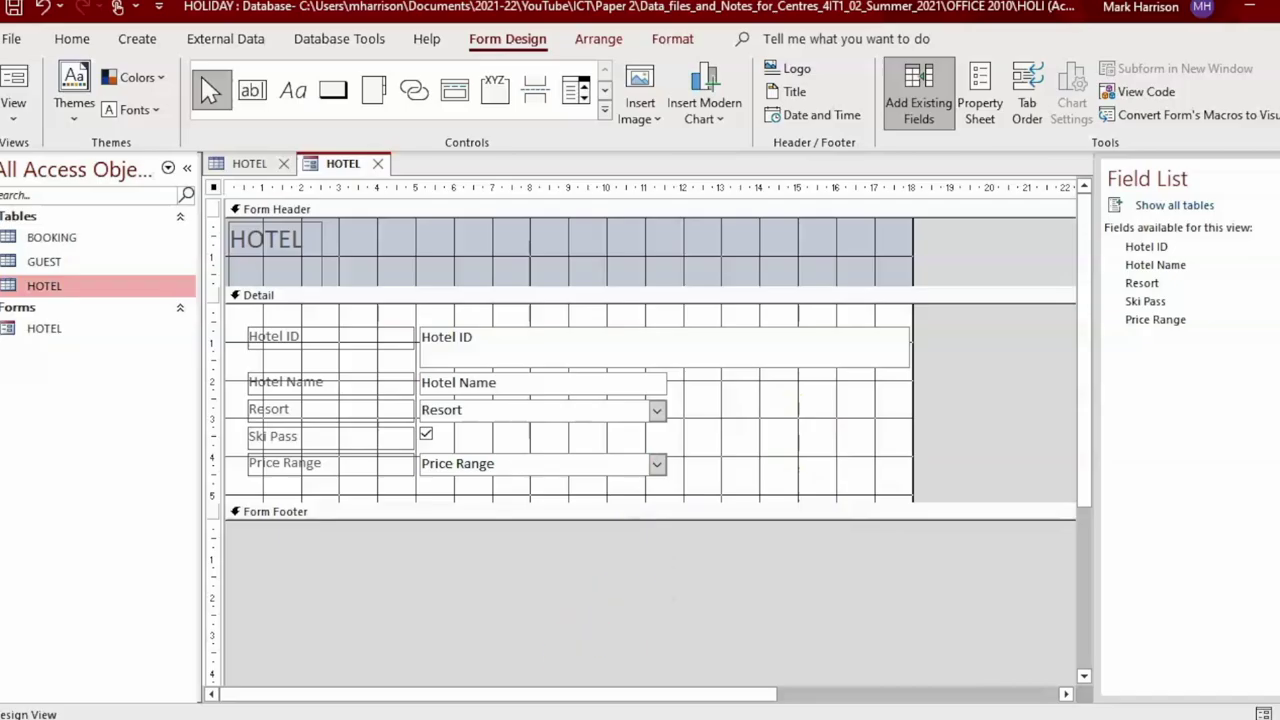
{"action": "left_click", "coordinate": [600, 716]}
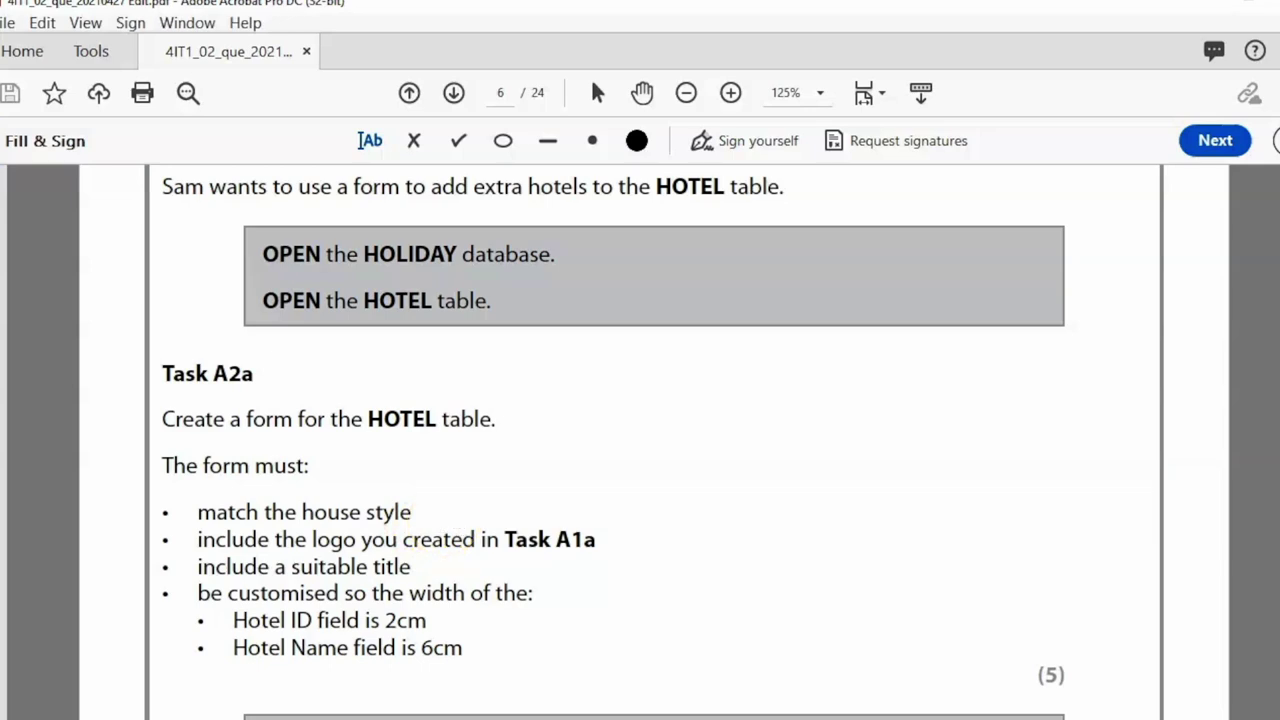
{"action": "key", "text": "alt+Tab"}
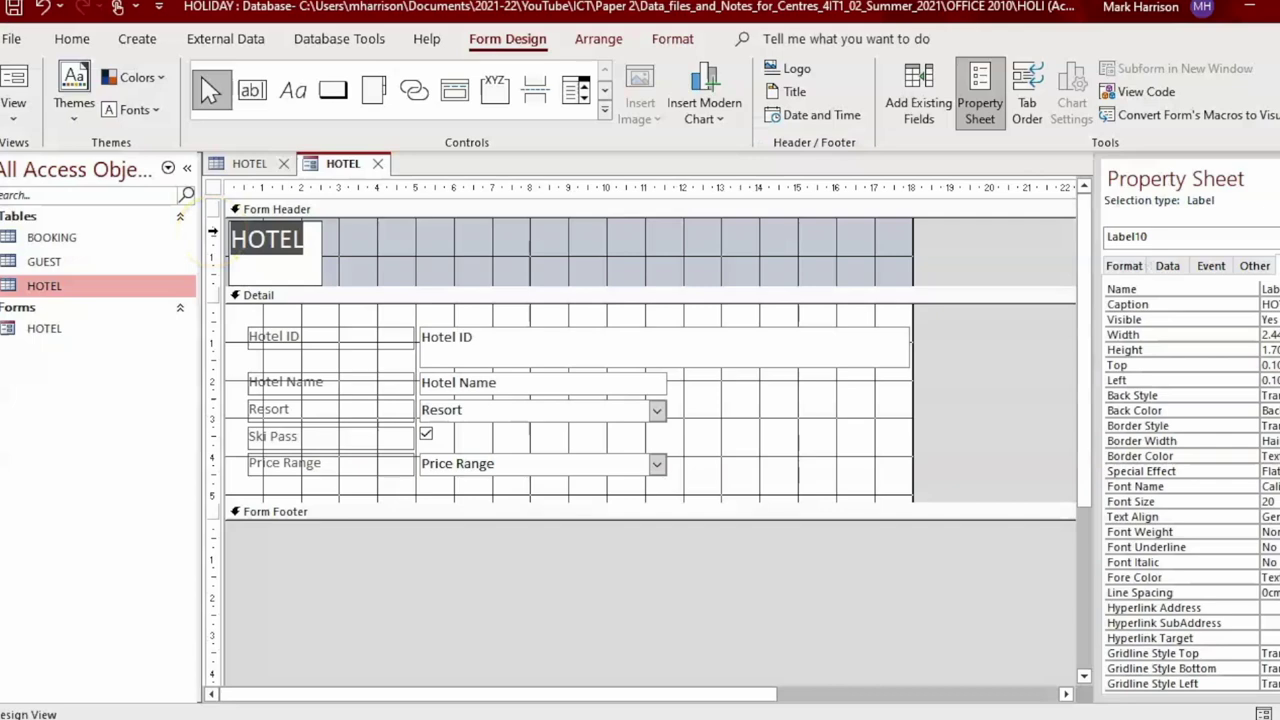
Change the form header's title to "The Ski Run" and set its font to Times New Roman.
{"action": "type", "text": "The Ski Run"}
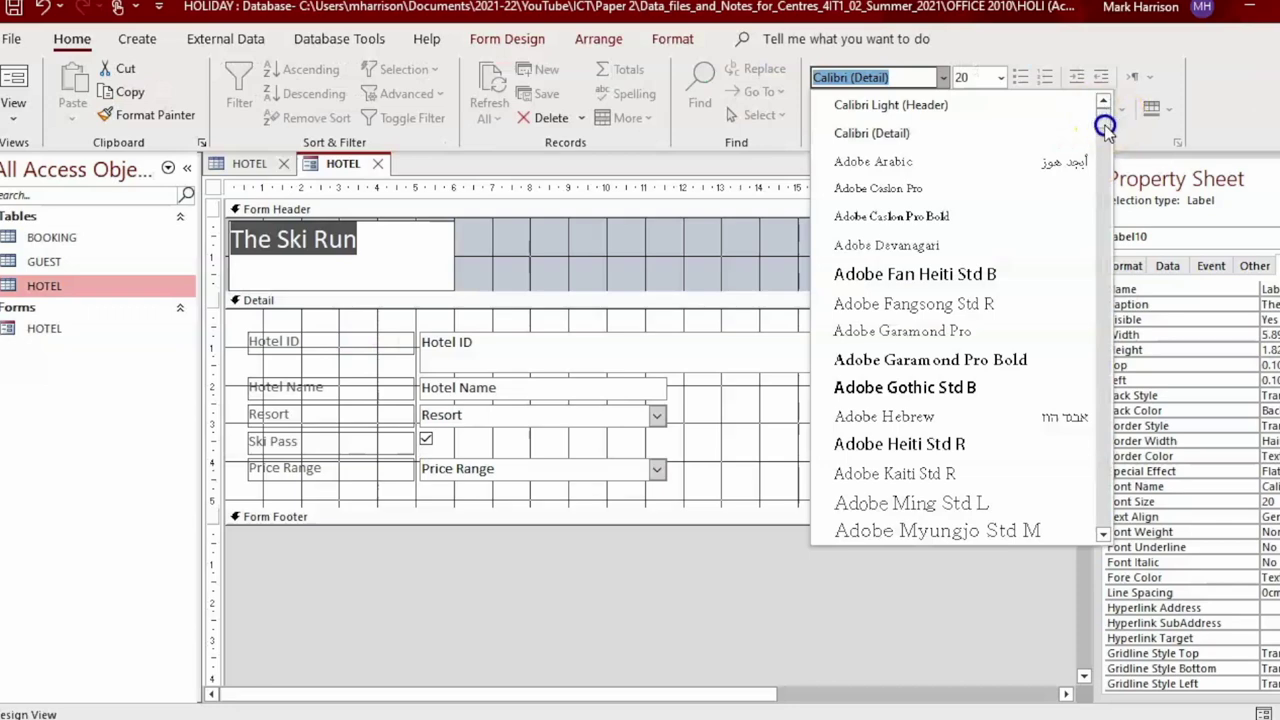
{"action": "left_click_drag", "start_coordinate": [1103, 120], "coordinate": [1092, 615]}
{"action": "left_click", "coordinate": [971, 391]}
{"action": "left_click", "coordinate": [509, 263]}
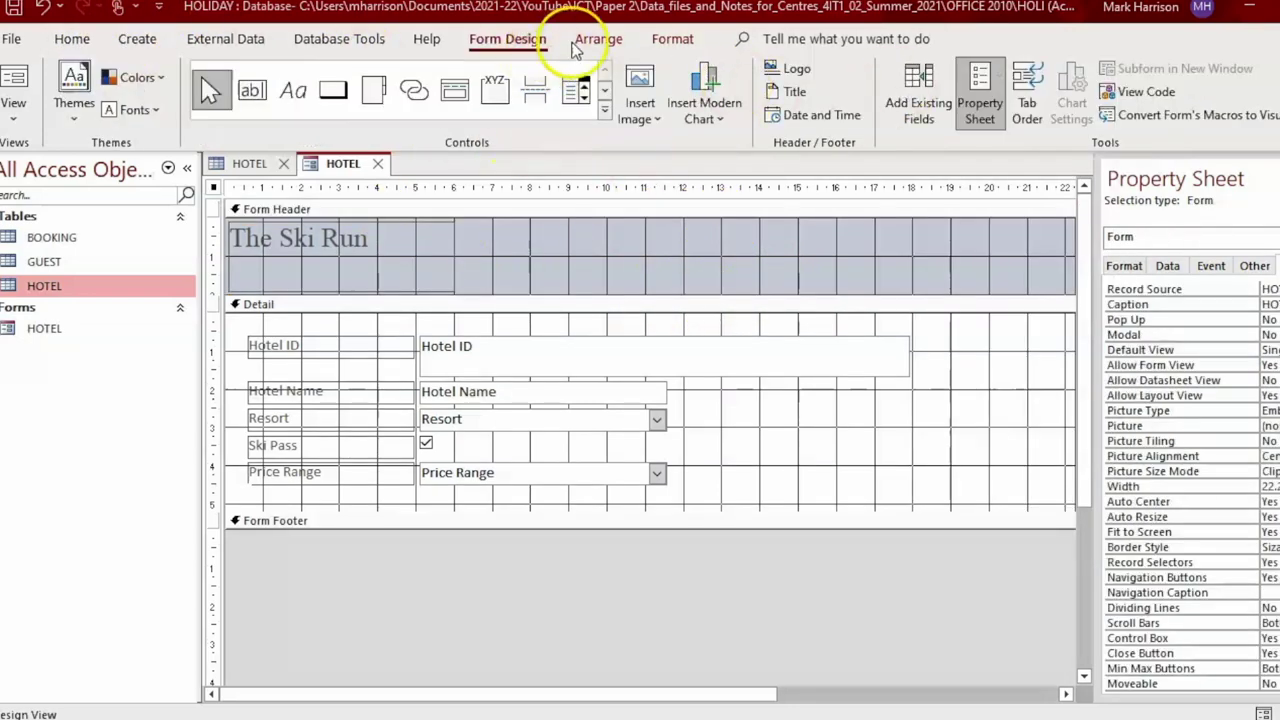
Insert the TSR logo about 2.4 cm wide at the form header's right end and narrow the form to about 18.5 cm.
{"action": "left_click", "coordinate": [641, 105]}
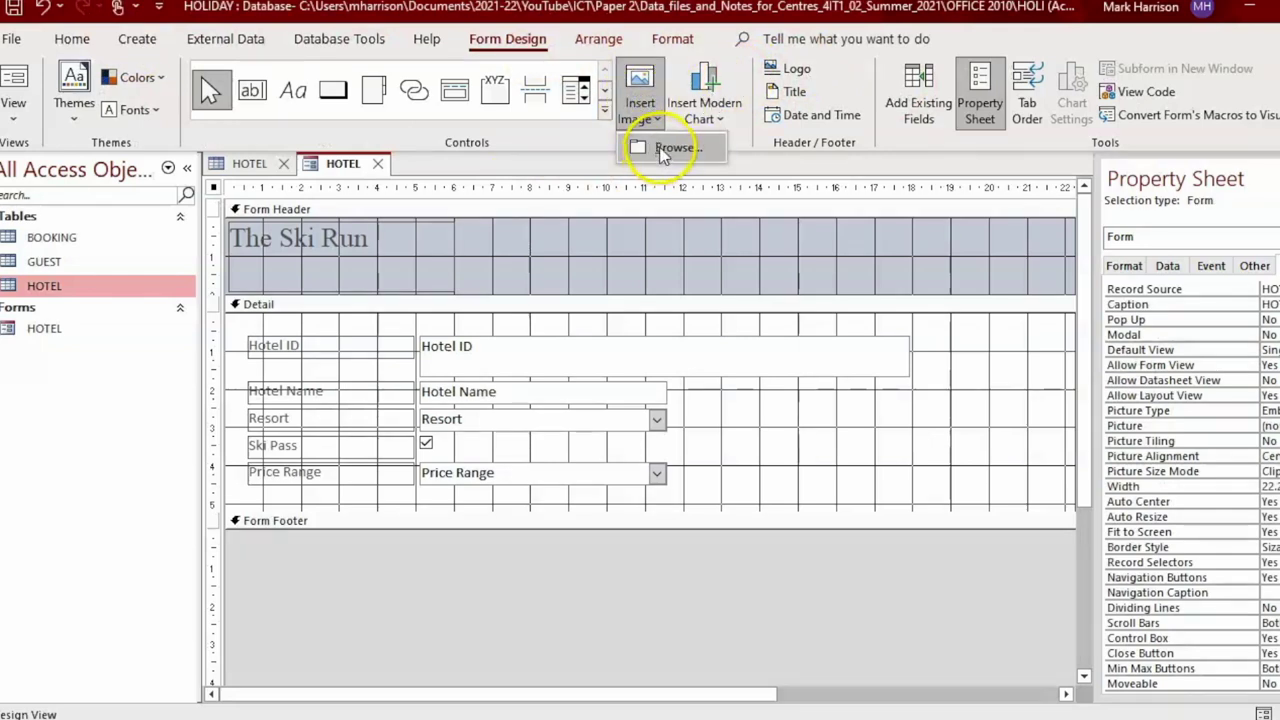
{"action": "left_click", "coordinate": [665, 150]}
{"action": "left_click_drag", "start_coordinate": [910, 225], "coordinate": [1003, 288]}
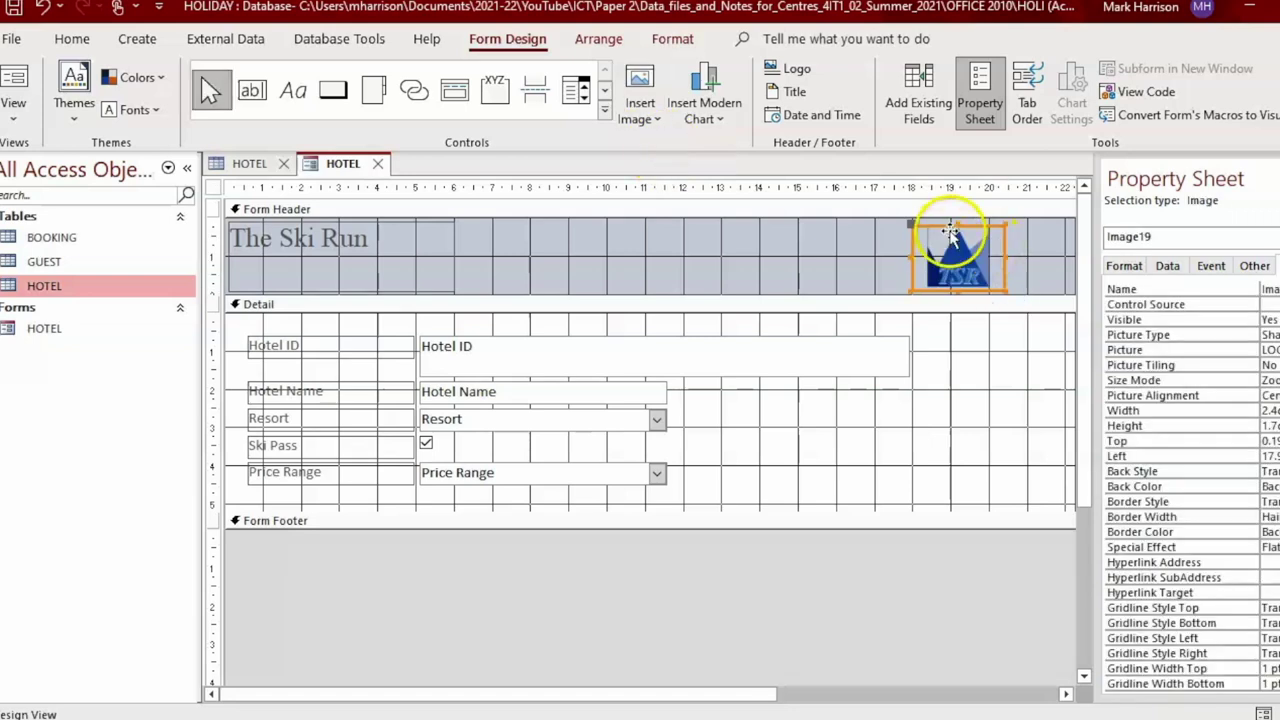
{"action": "left_click_drag", "start_coordinate": [951, 214], "coordinate": [951, 210]}
{"action": "left_click_drag", "start_coordinate": [1002, 275], "coordinate": [912, 268]}
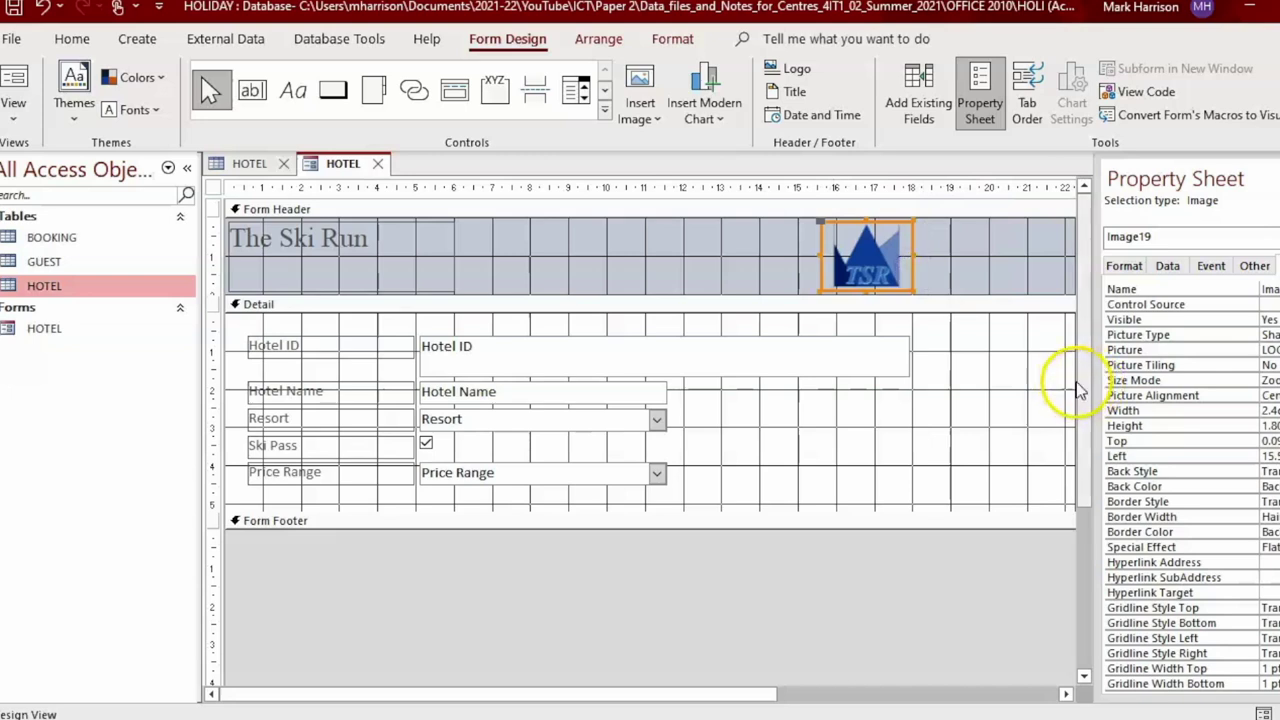
{"action": "left_click_drag", "start_coordinate": [1074, 375], "coordinate": [930, 360]}
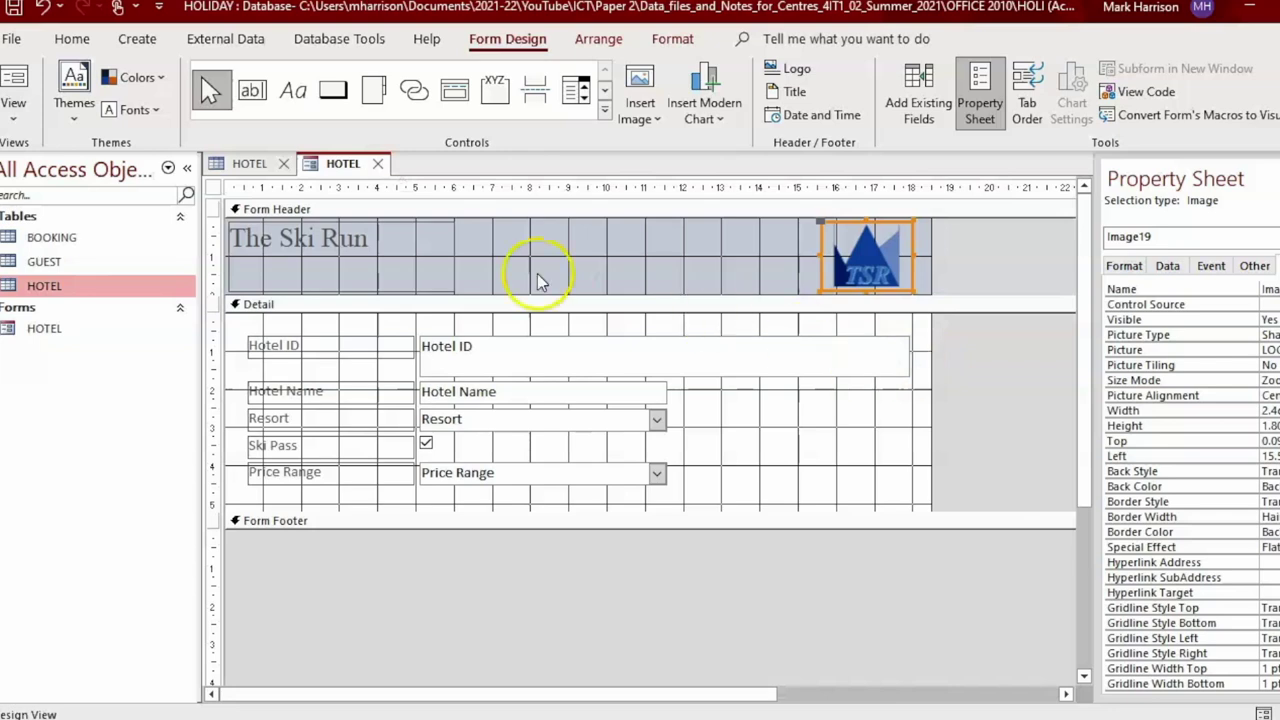
Extend the form header's title to "The Ski Run - Hotel".
{"action": "left_click", "coordinate": [380, 233]}
{"action": "left_click", "coordinate": [366, 237]}
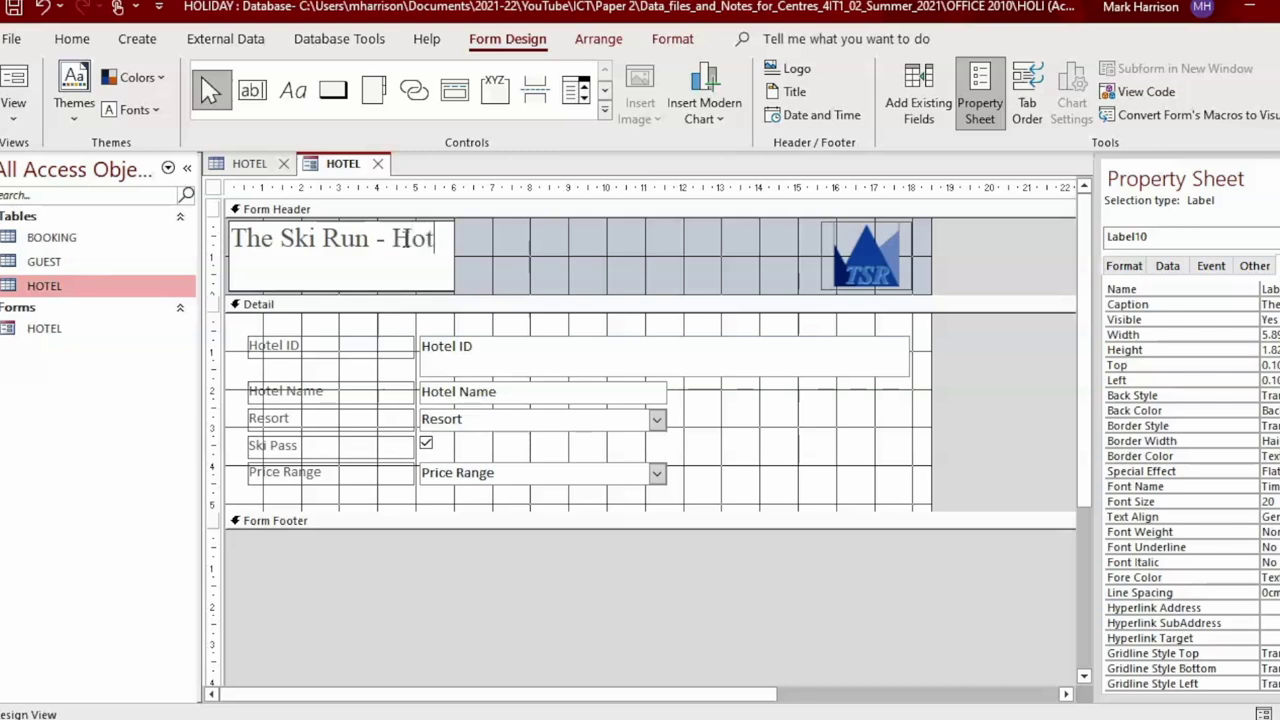
{"action": "type", "text": "el"}
{"action": "left_click", "coordinate": [451, 263]}
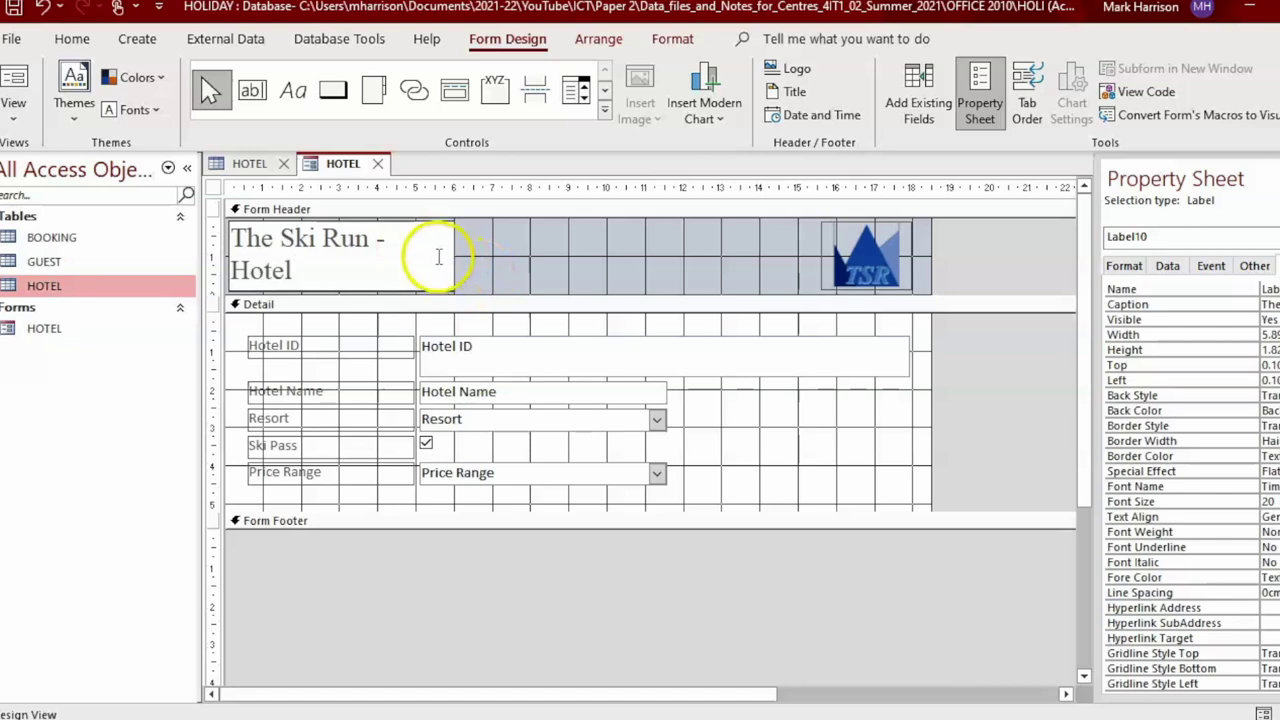
Widen the form header's title label to about 6.7 cm so the whole title fits on one line.
{"action": "left_click", "coordinate": [457, 265]}
{"action": "left_click", "coordinate": [451, 259]}
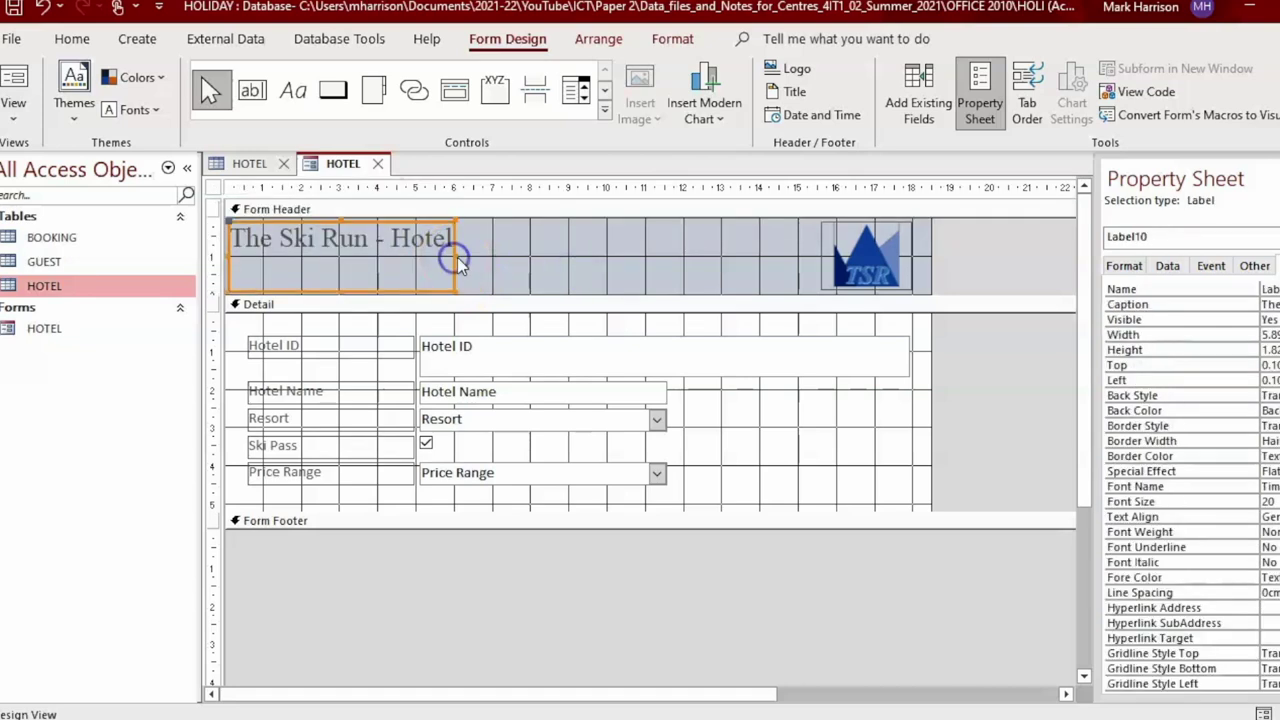
{"action": "left_click_drag", "start_coordinate": [451, 257], "coordinate": [485, 255]}
{"action": "left_click", "coordinate": [543, 257]}
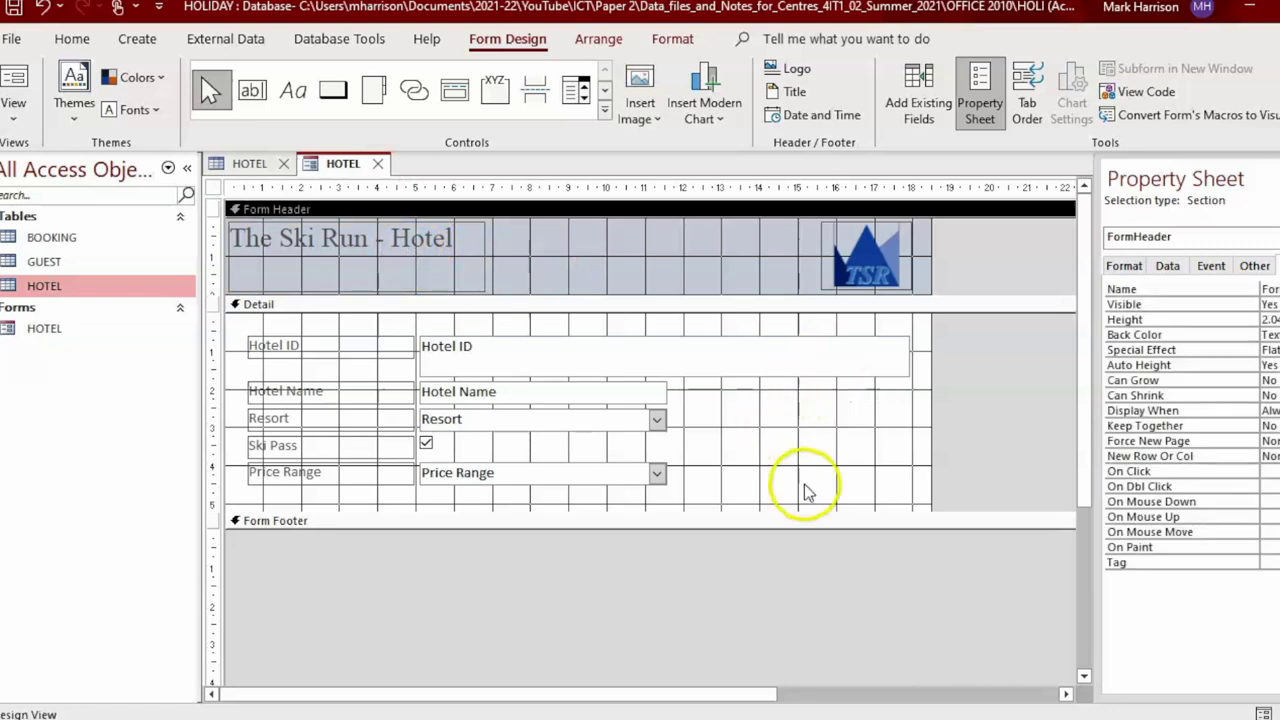
Check the required field widths in the exam paper and set the Hotel ID text box's width to 2 cm.
{"action": "left_click", "coordinate": [559, 710]}
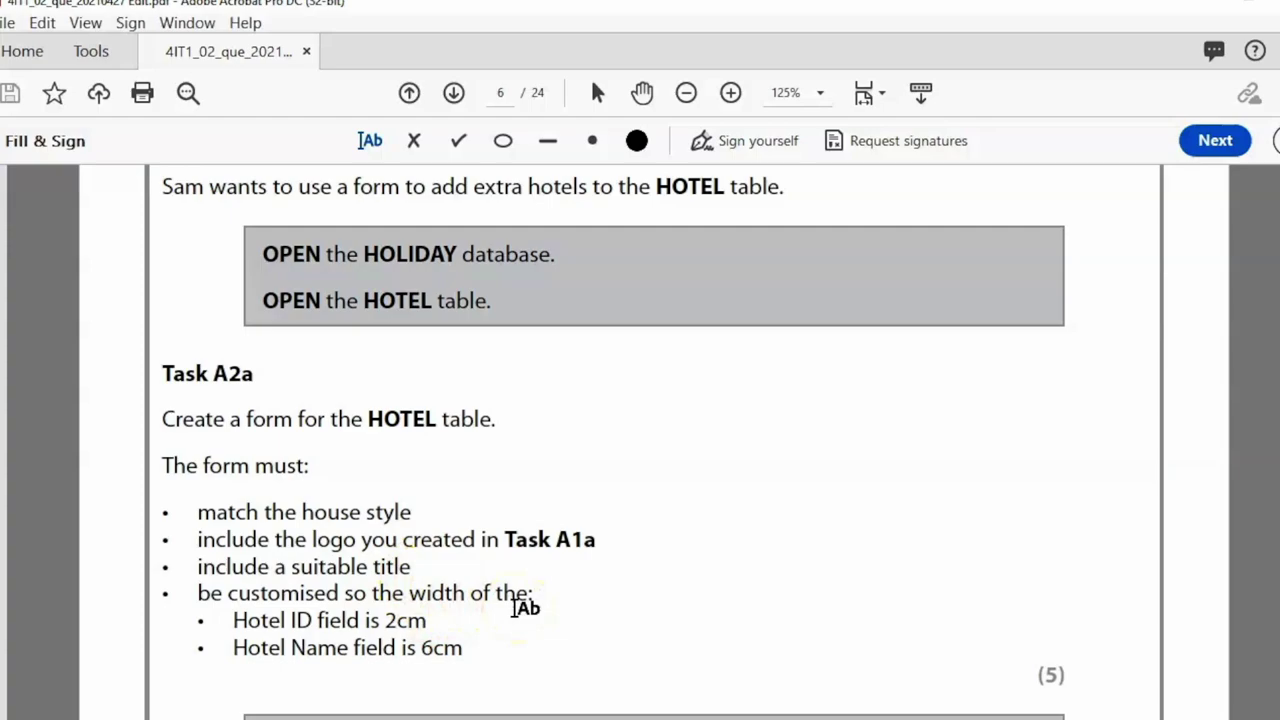
{"action": "left_click", "coordinate": [600, 716]}
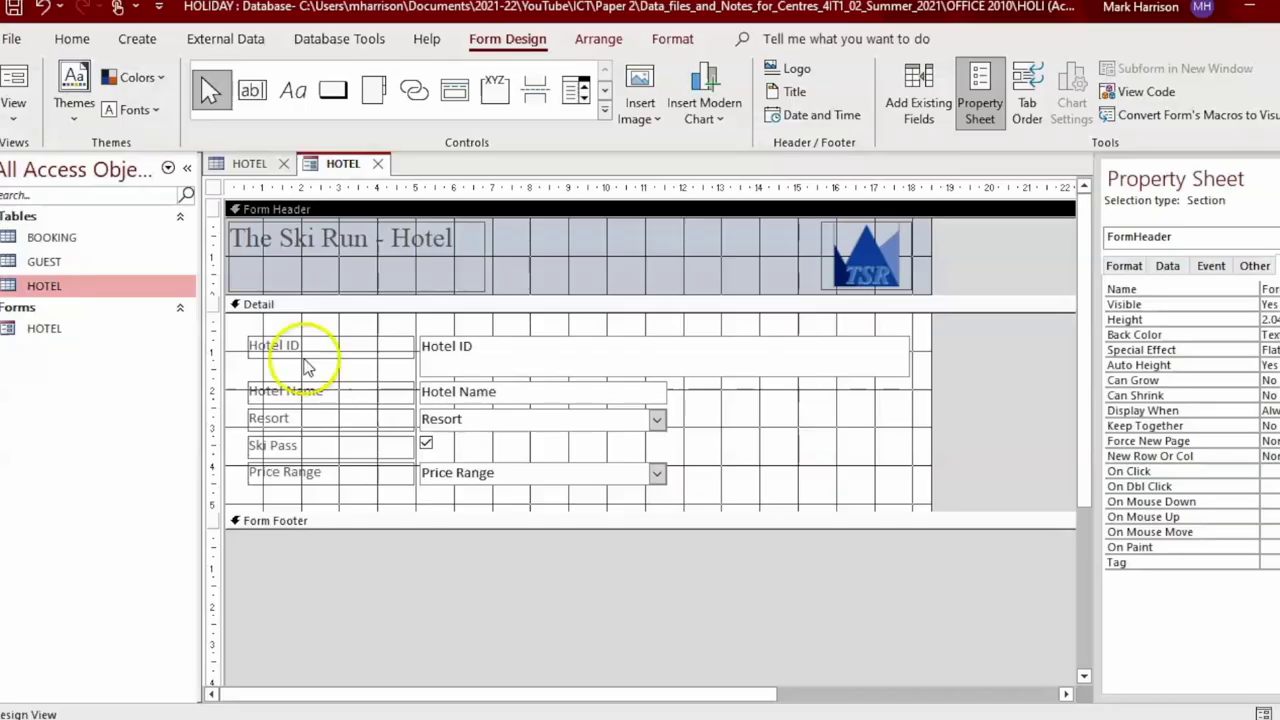
{"action": "left_click", "coordinate": [305, 350]}
{"action": "left_click", "coordinate": [503, 358]}
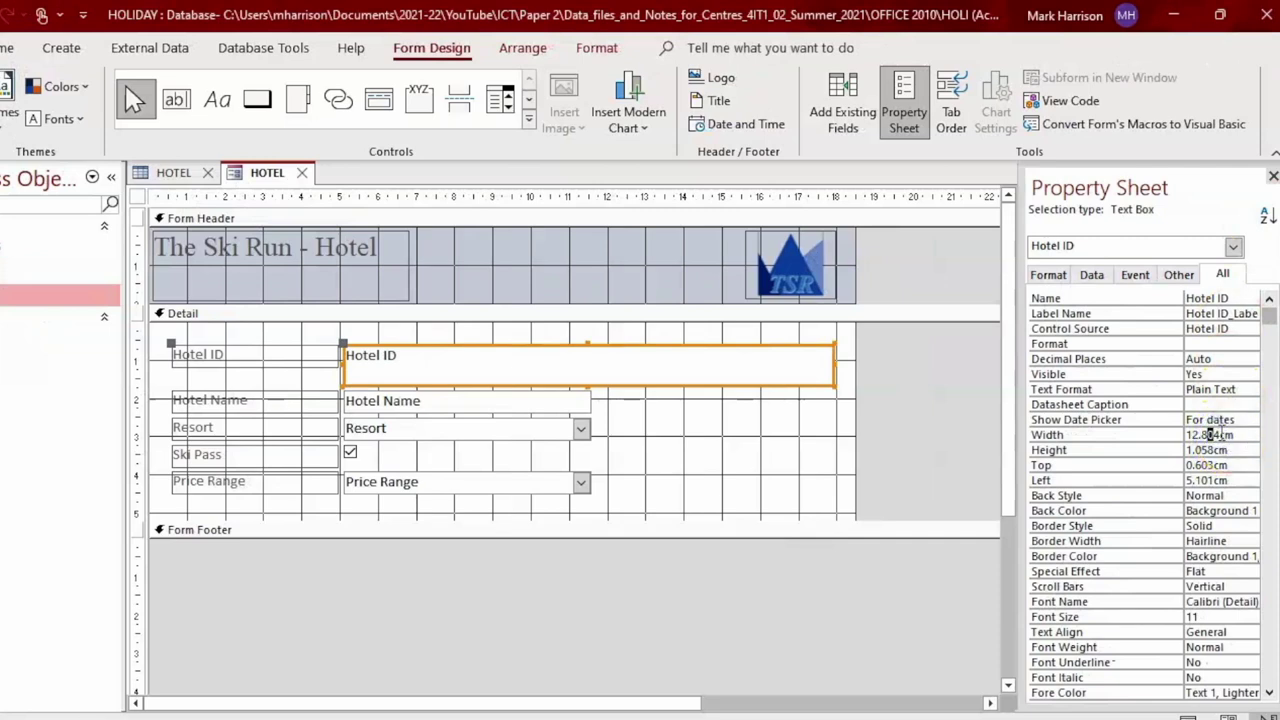
{"action": "left_click_drag", "start_coordinate": [1215, 433], "coordinate": [1121, 427]}
{"action": "type", "text": "2"}
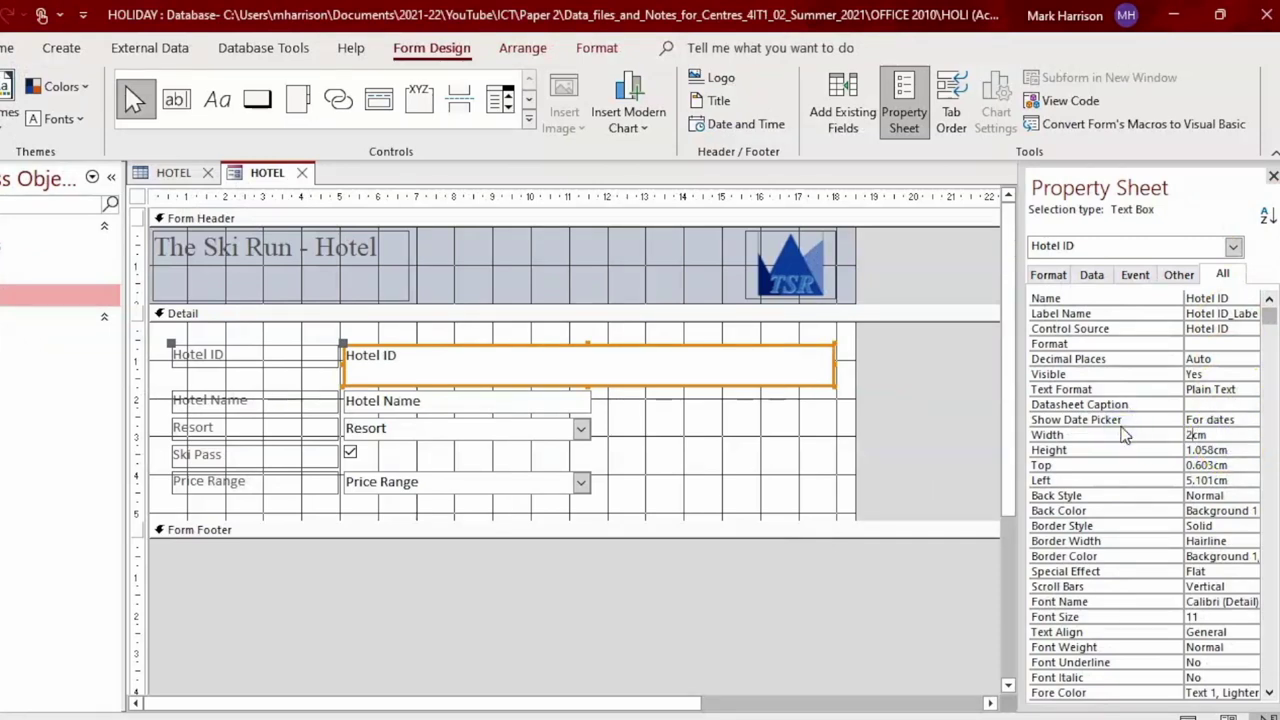
{"action": "key", "text": "Return"}
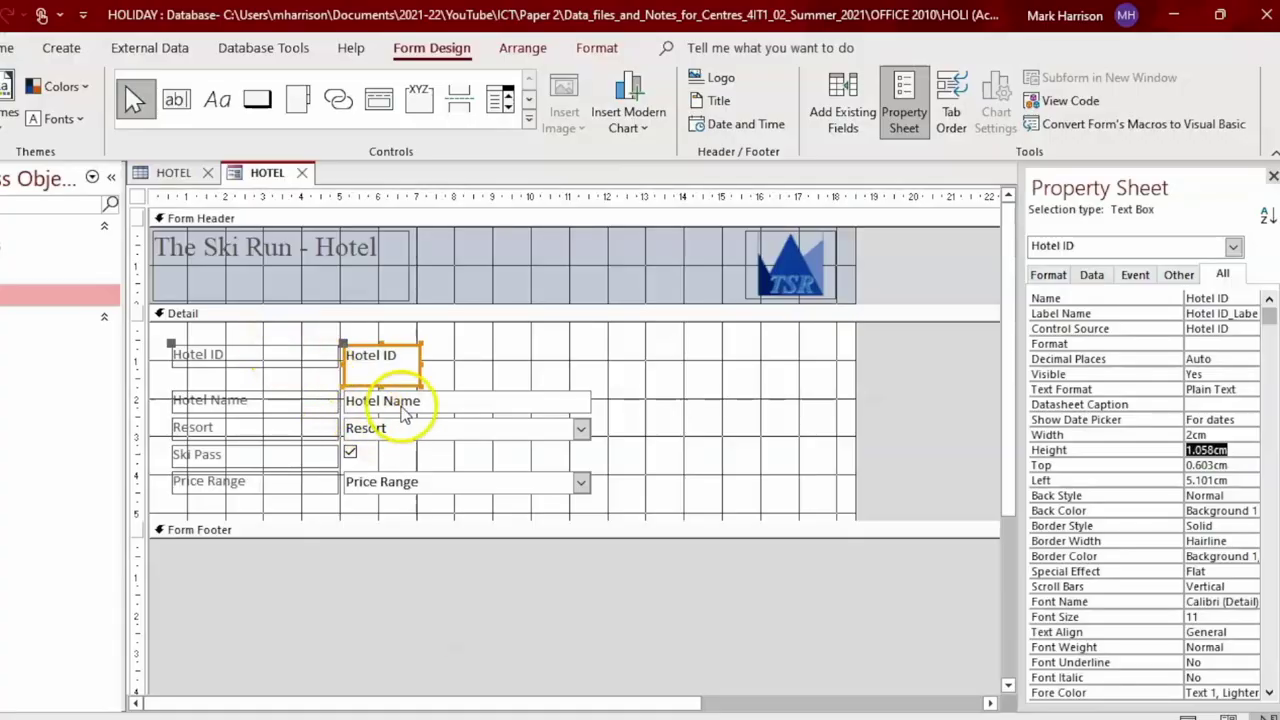
Set the Hotel Name text box's width to 6 cm and reselect the field to check it.
{"action": "left_click", "coordinate": [403, 400]}
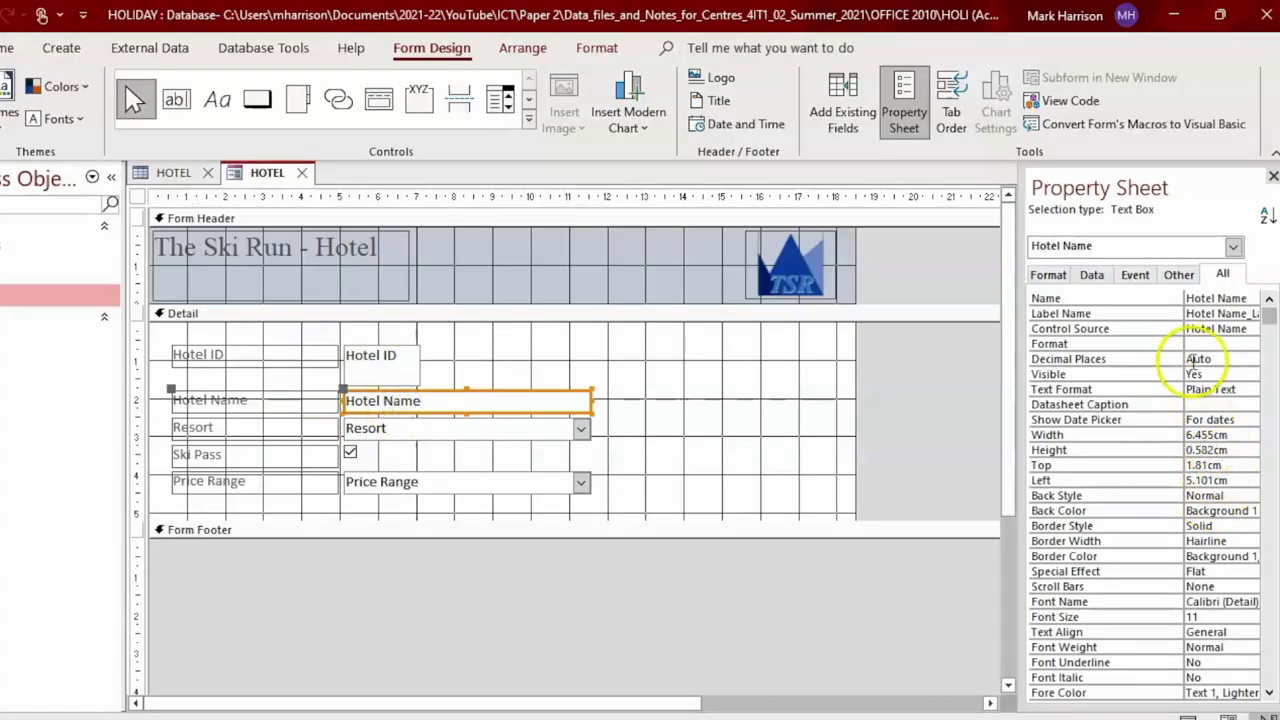
{"action": "left_click", "coordinate": [1210, 434]}
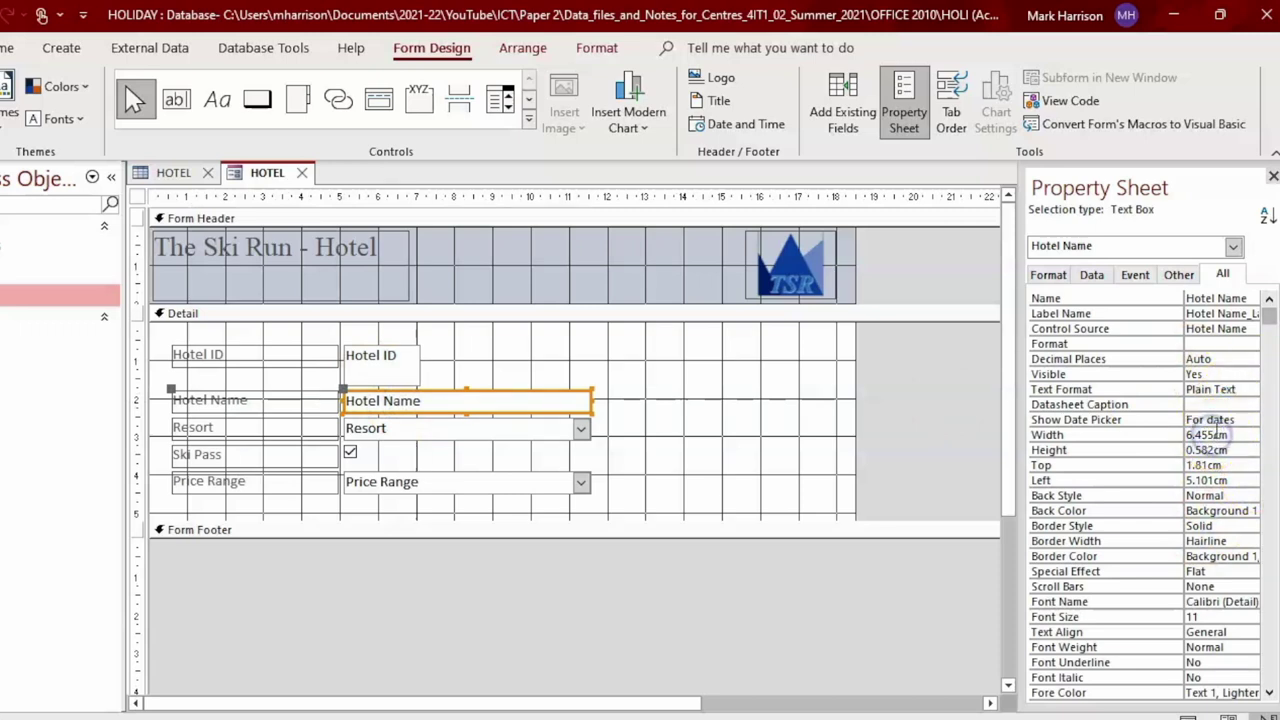
{"action": "key", "text": "Return"}
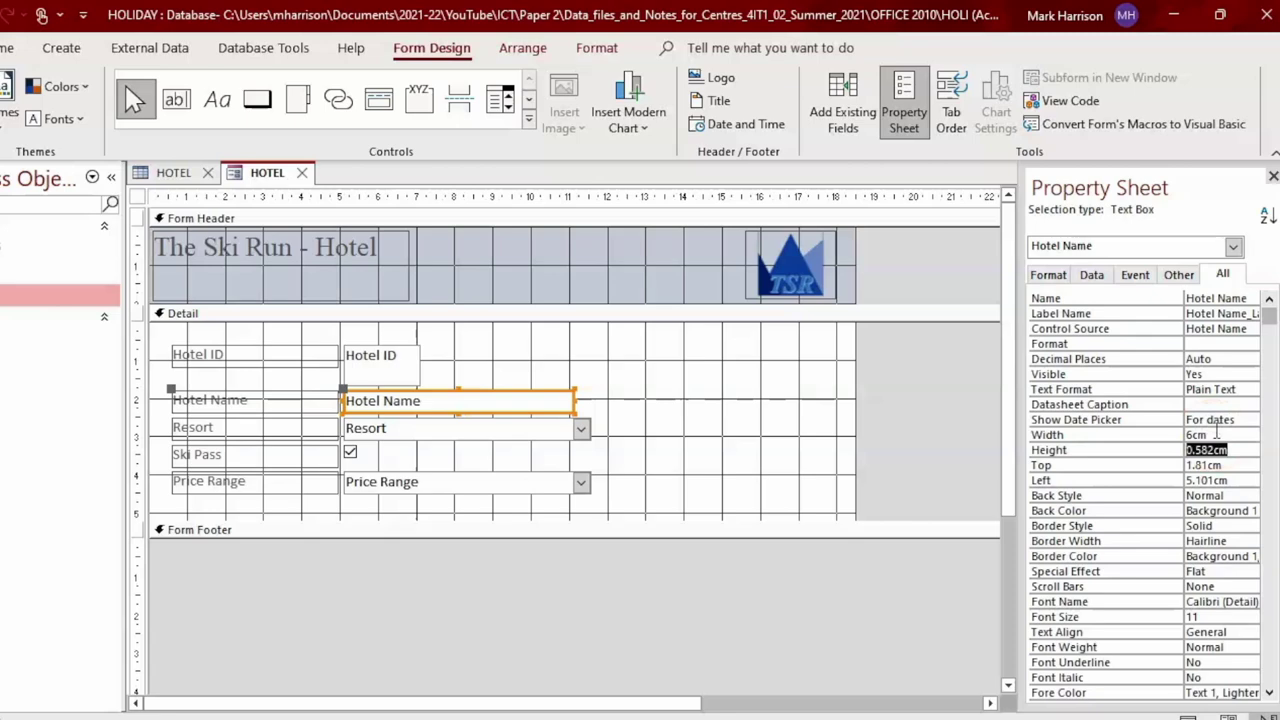
{"action": "left_click", "coordinate": [663, 389]}
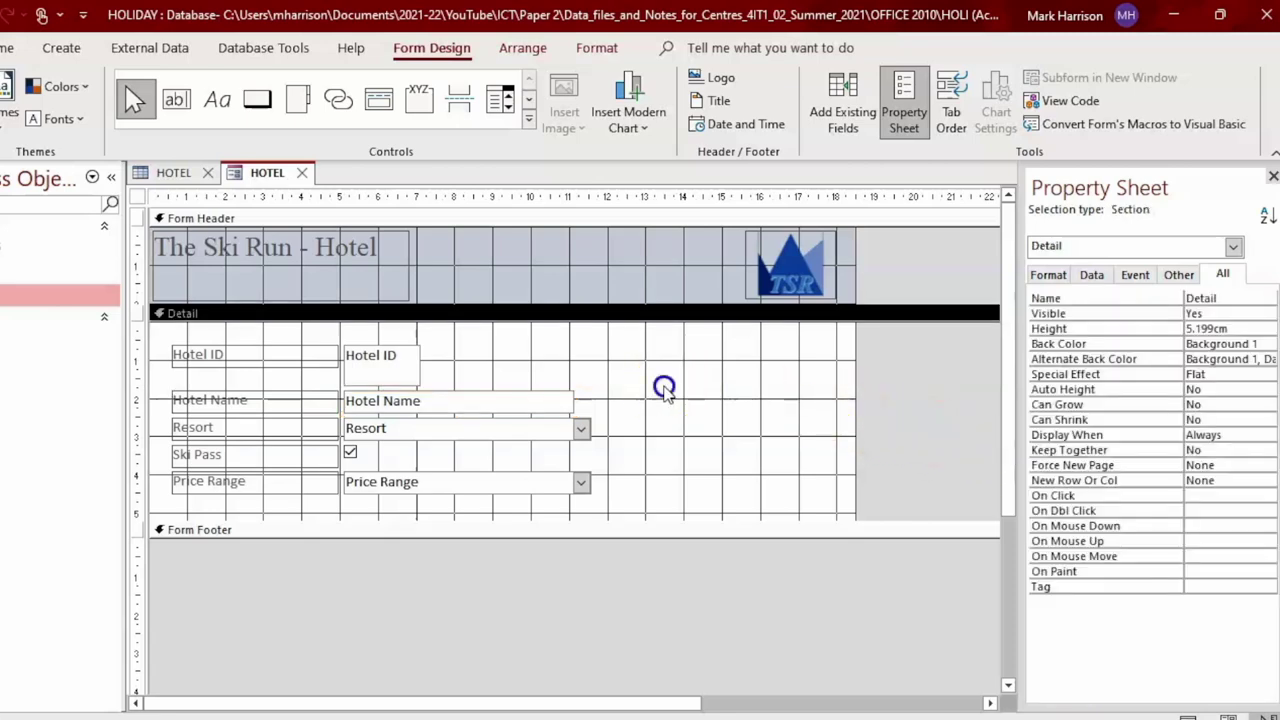
{"action": "left_click", "coordinate": [518, 400]}
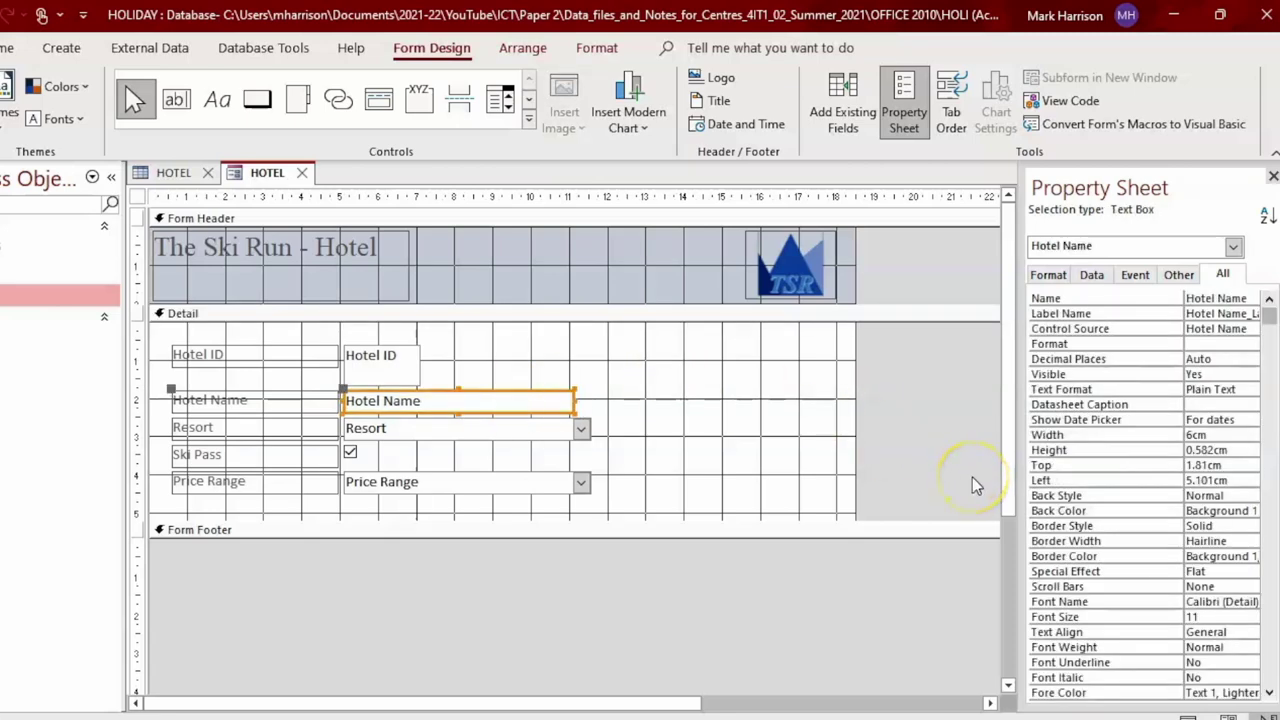
Look up the required form name in the exam paper and save a copy of the form as HOTEL_FORM.
{"action": "key", "text": "alt+Tab"}
{"action": "left_click", "coordinate": [1237, 328]}
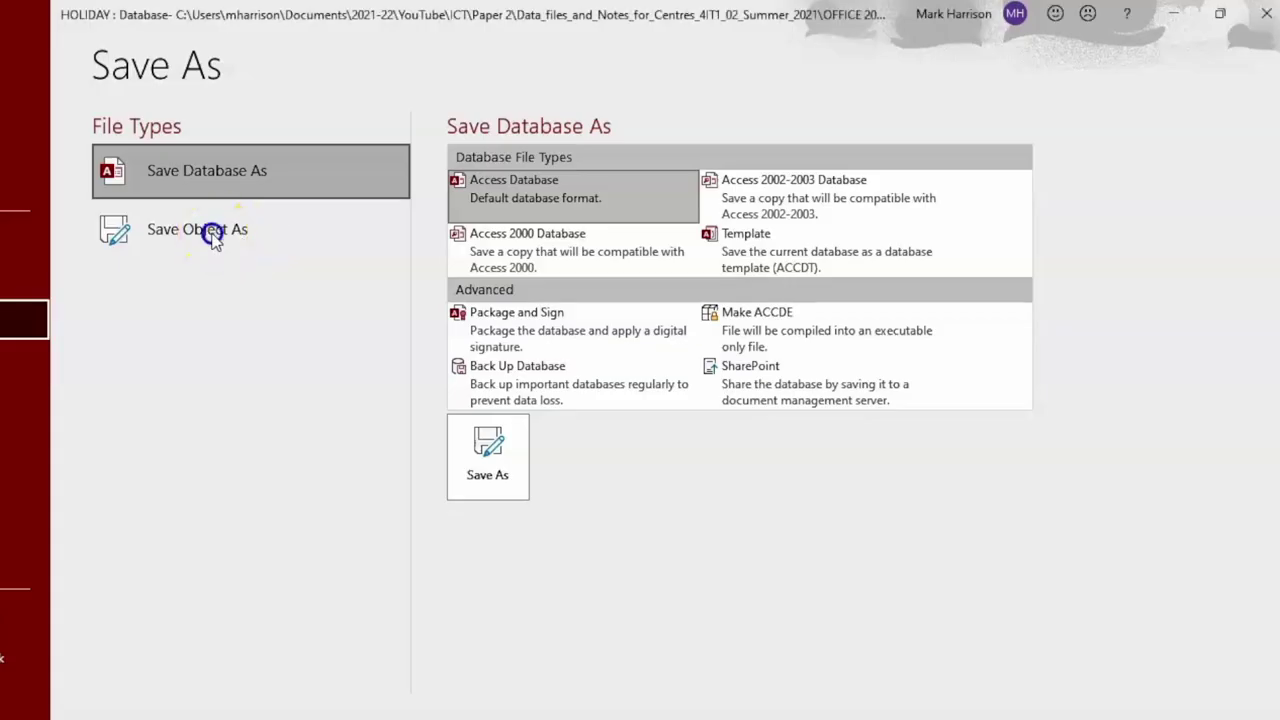
{"action": "left_click", "coordinate": [209, 234]}
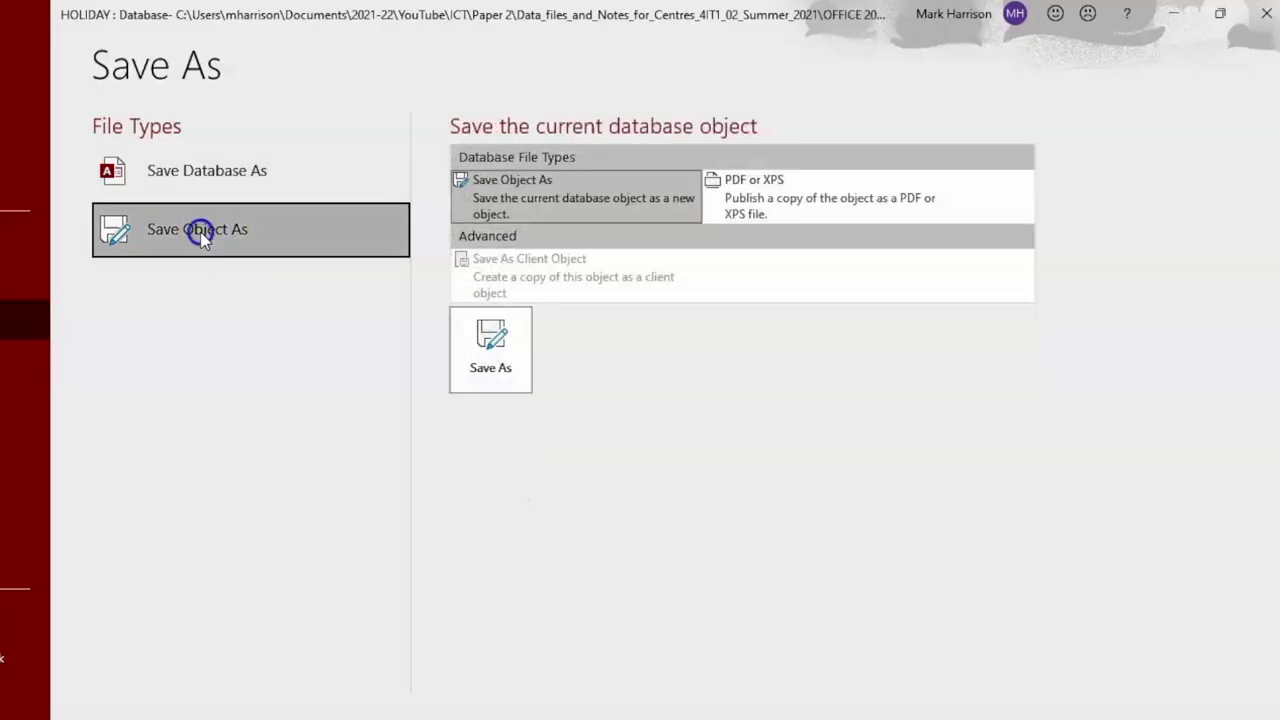
{"action": "left_click", "coordinate": [466, 343]}
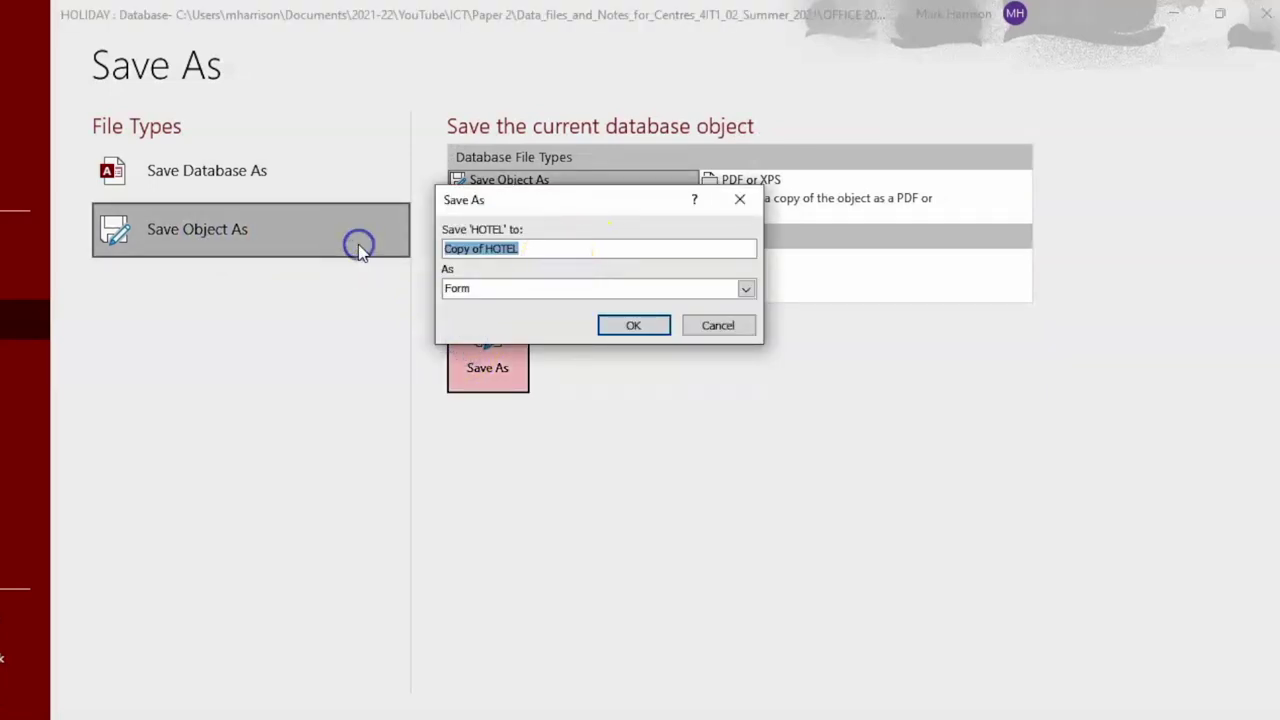
{"action": "left_click", "coordinate": [594, 686]}
{"action": "key", "text": "alt+Tab"}
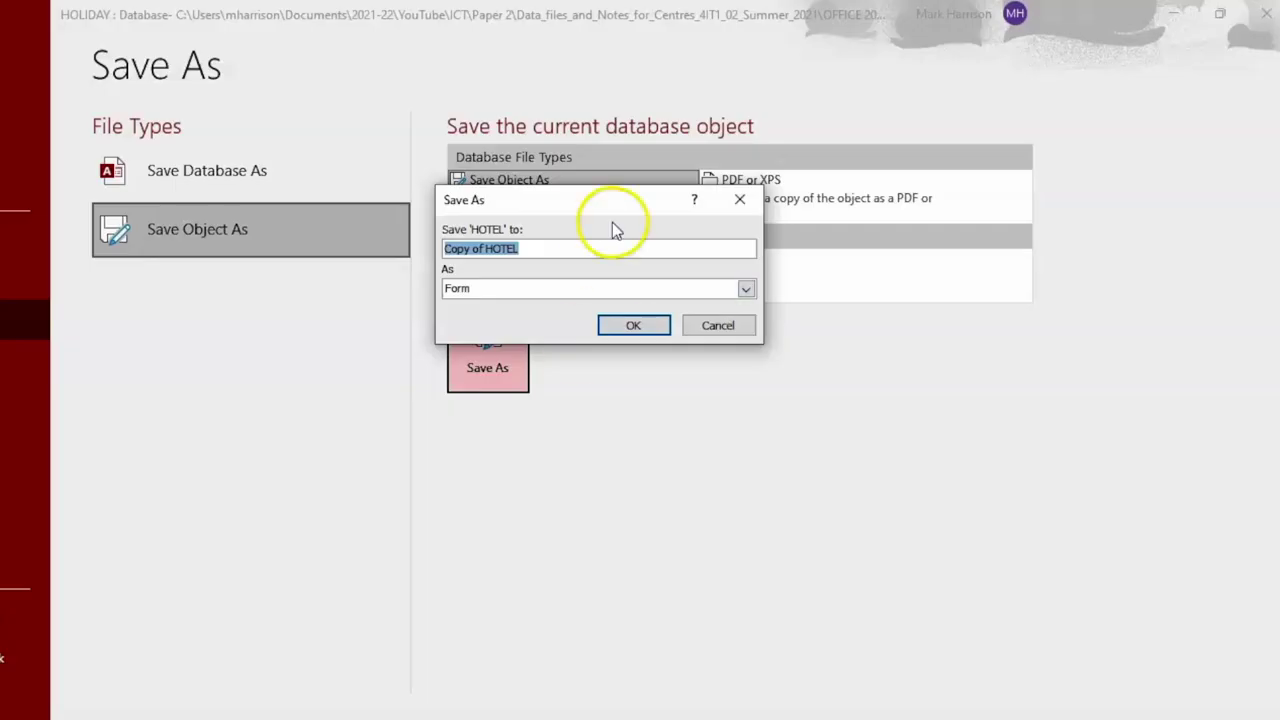
{"action": "type", "text": "HOTEL"}
{"action": "left_click", "coordinate": [648, 322]}
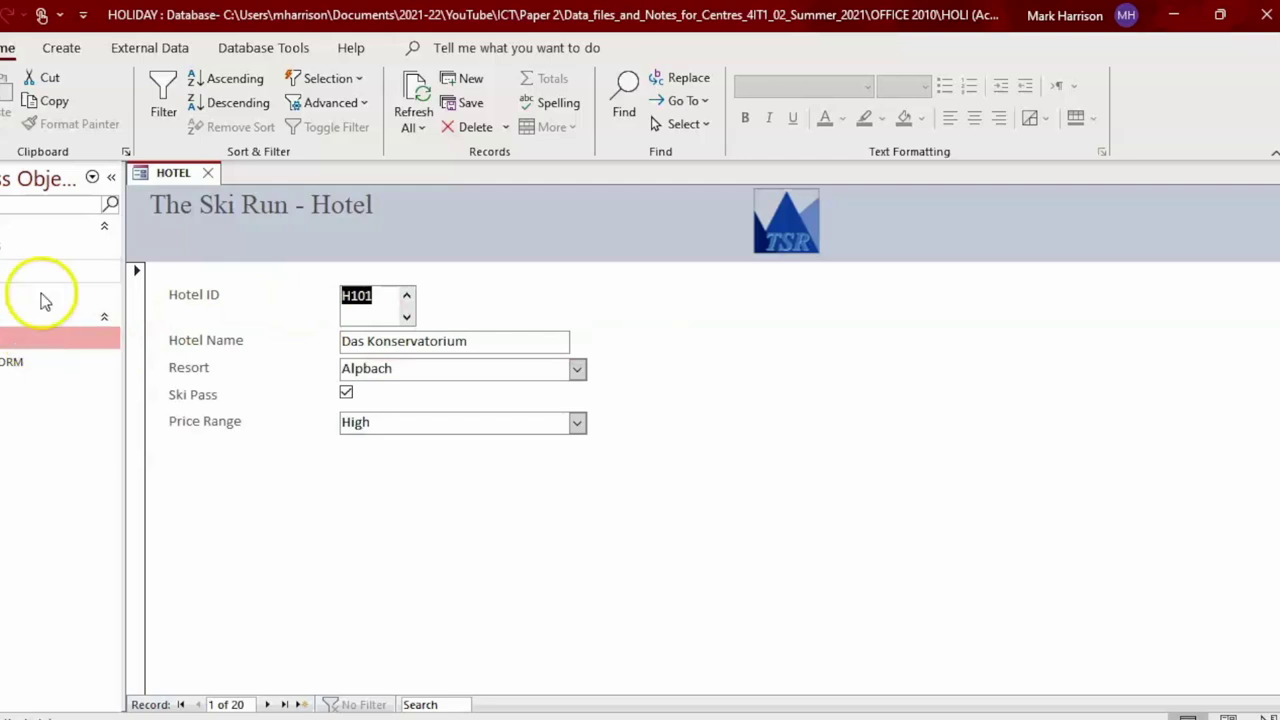
Close the open form, remove the original HOTEL form from the database and open HOTEL_FORM.
{"action": "left_click", "coordinate": [20, 370]}
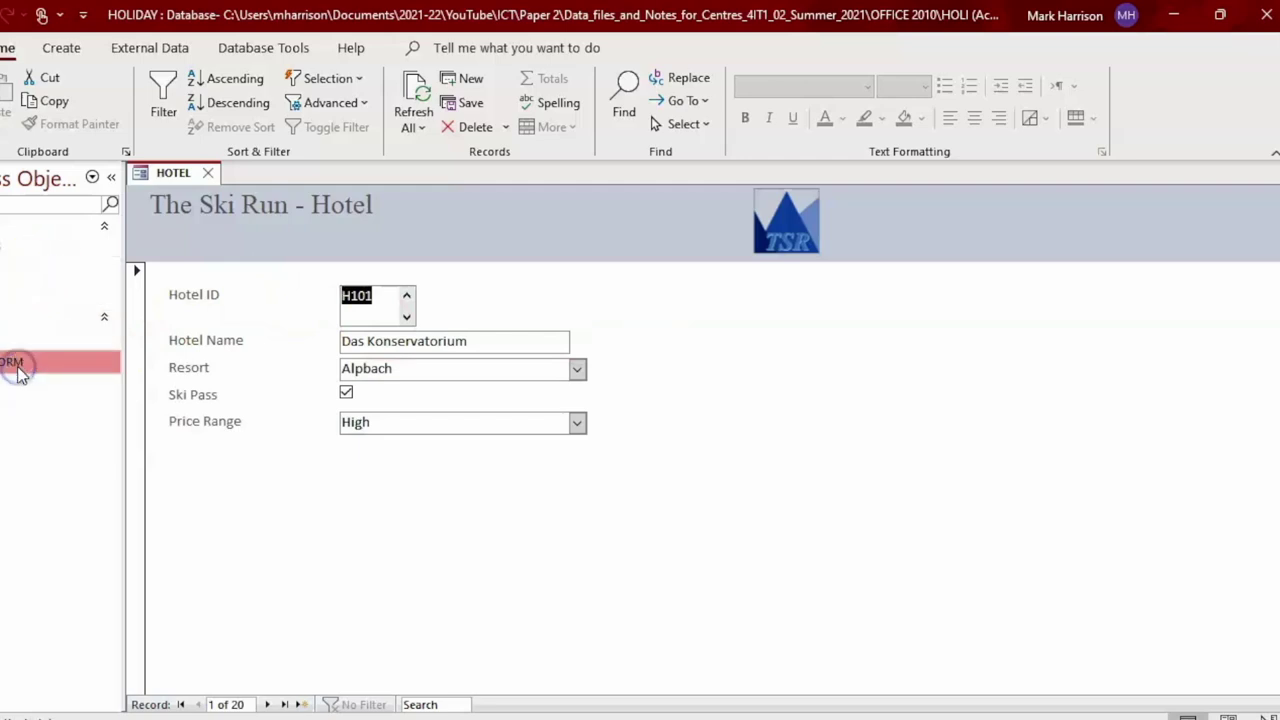
{"action": "left_click", "coordinate": [30, 343]}
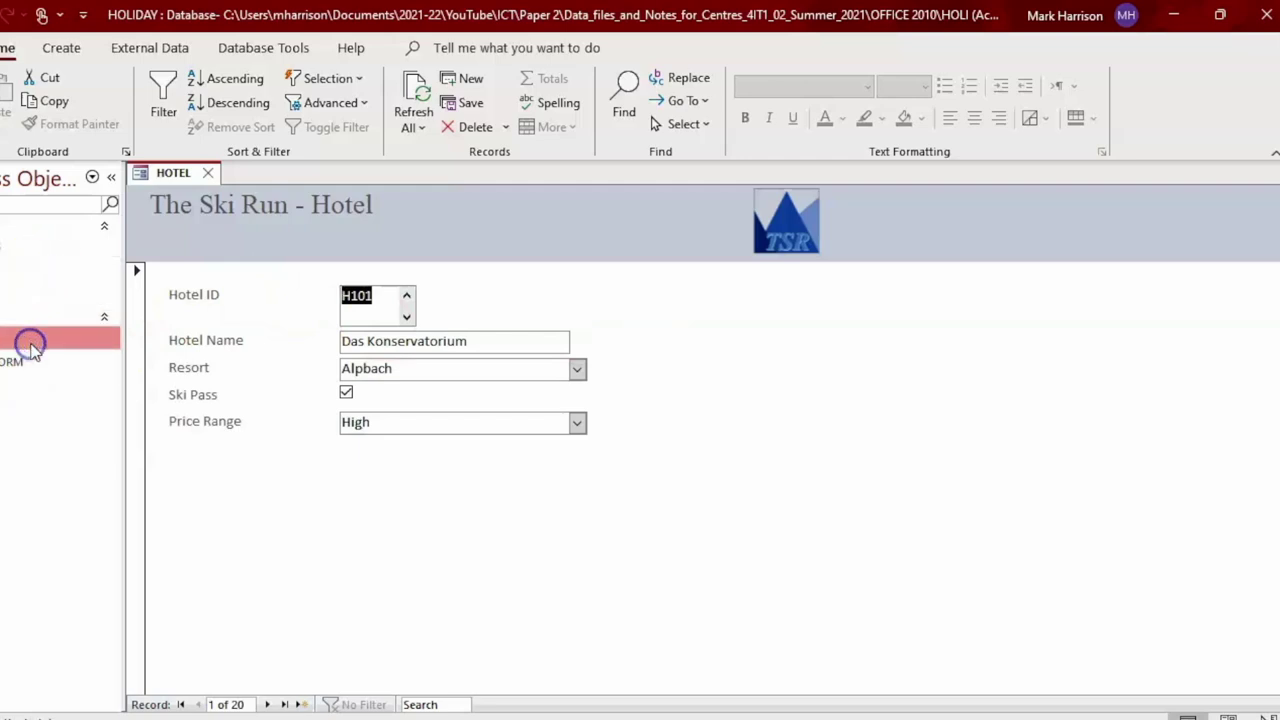
{"action": "left_click", "coordinate": [207, 173]}
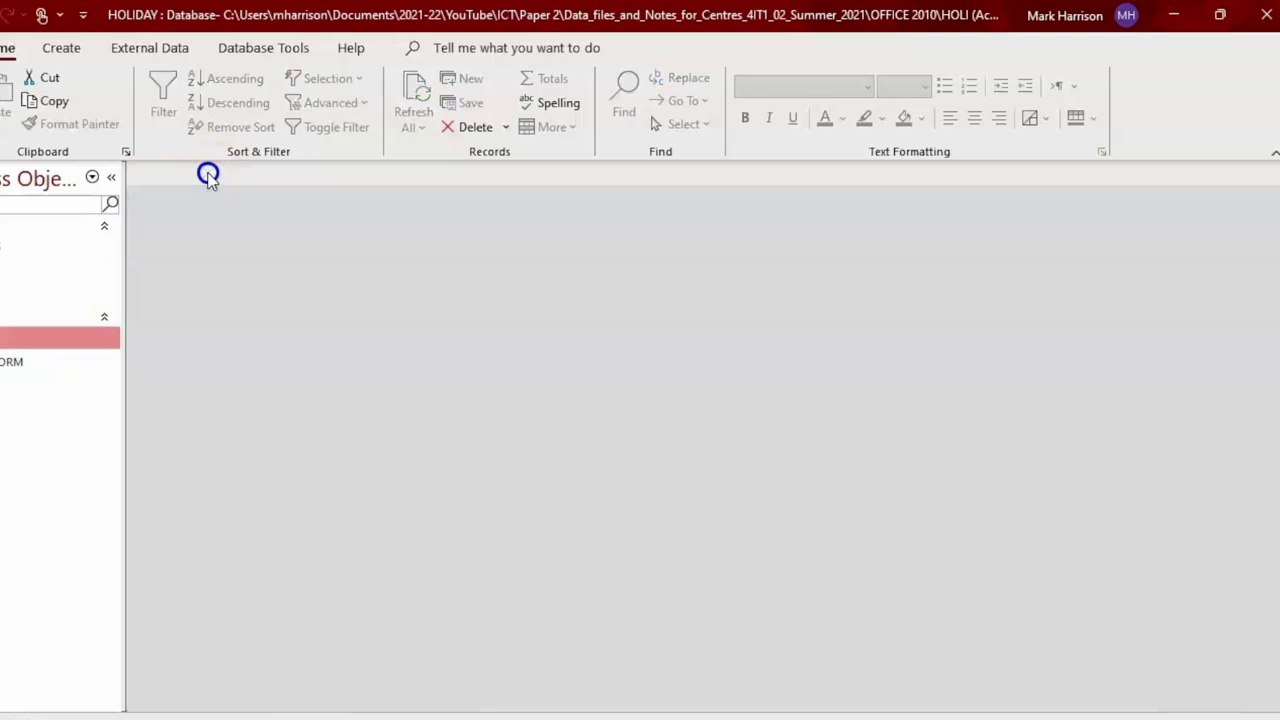
{"action": "right_click", "coordinate": [30, 337]}
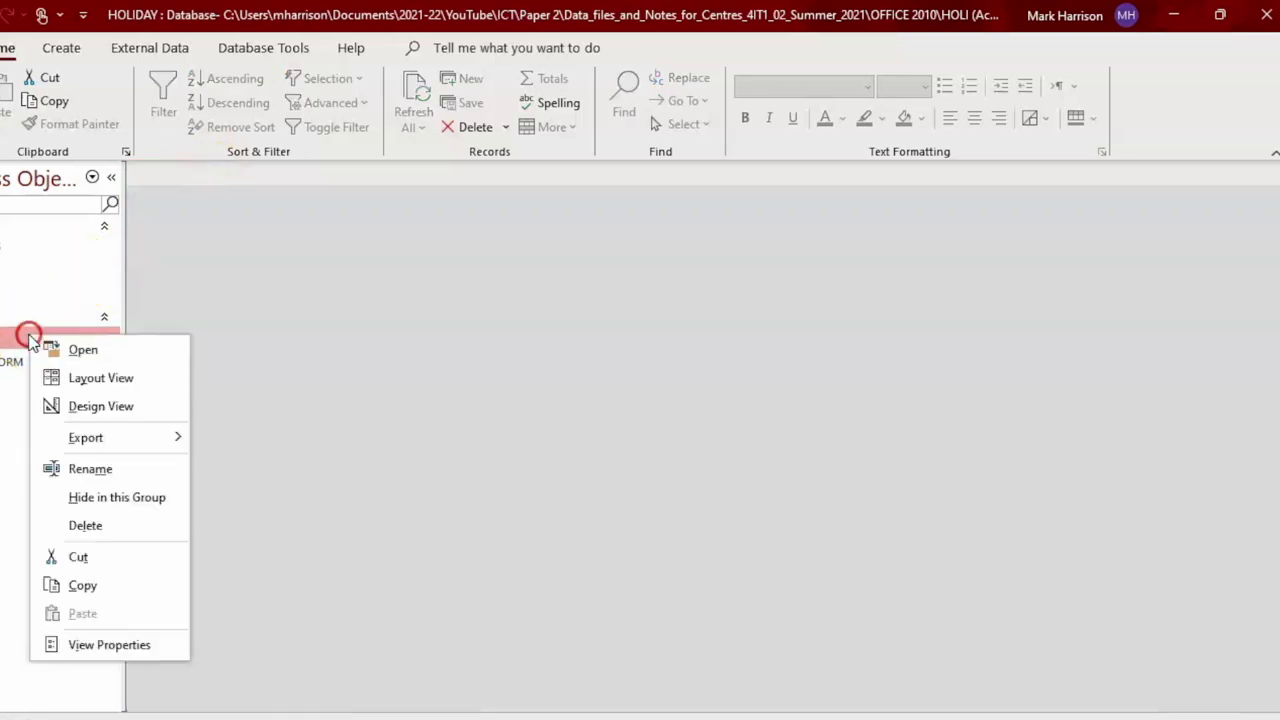
{"action": "left_click", "coordinate": [113, 565]}
{"action": "double_click", "coordinate": [37, 338]}
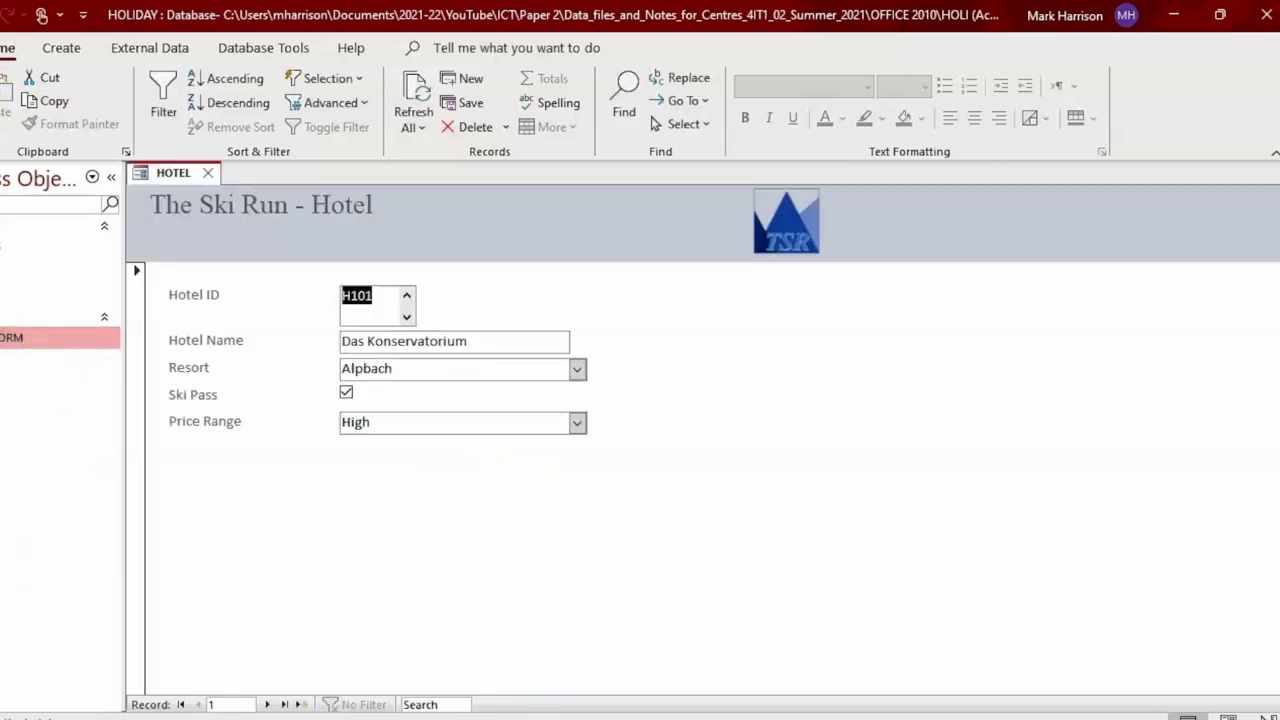
Check the screenshot instructions for Task A2a in the exam paper and show HOTEL_FORM in Design View.
{"action": "key", "text": "alt+Tab"}
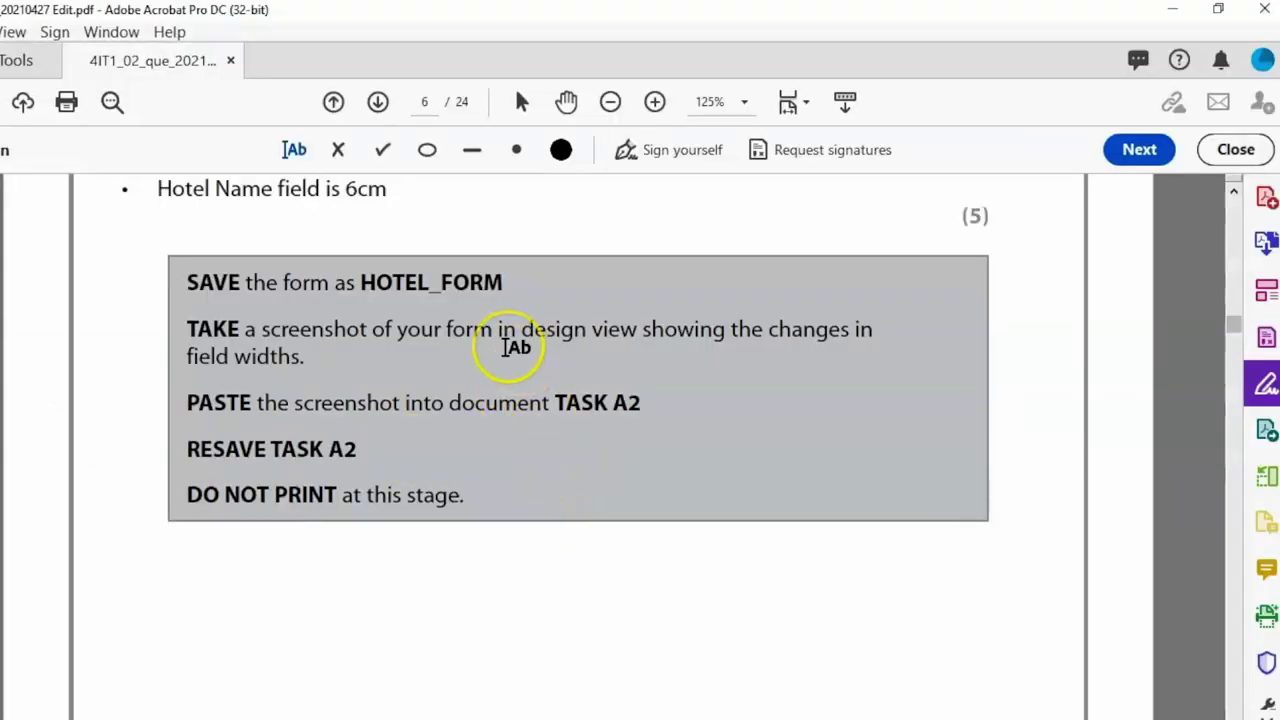
{"action": "key", "text": "alt+Tab"}
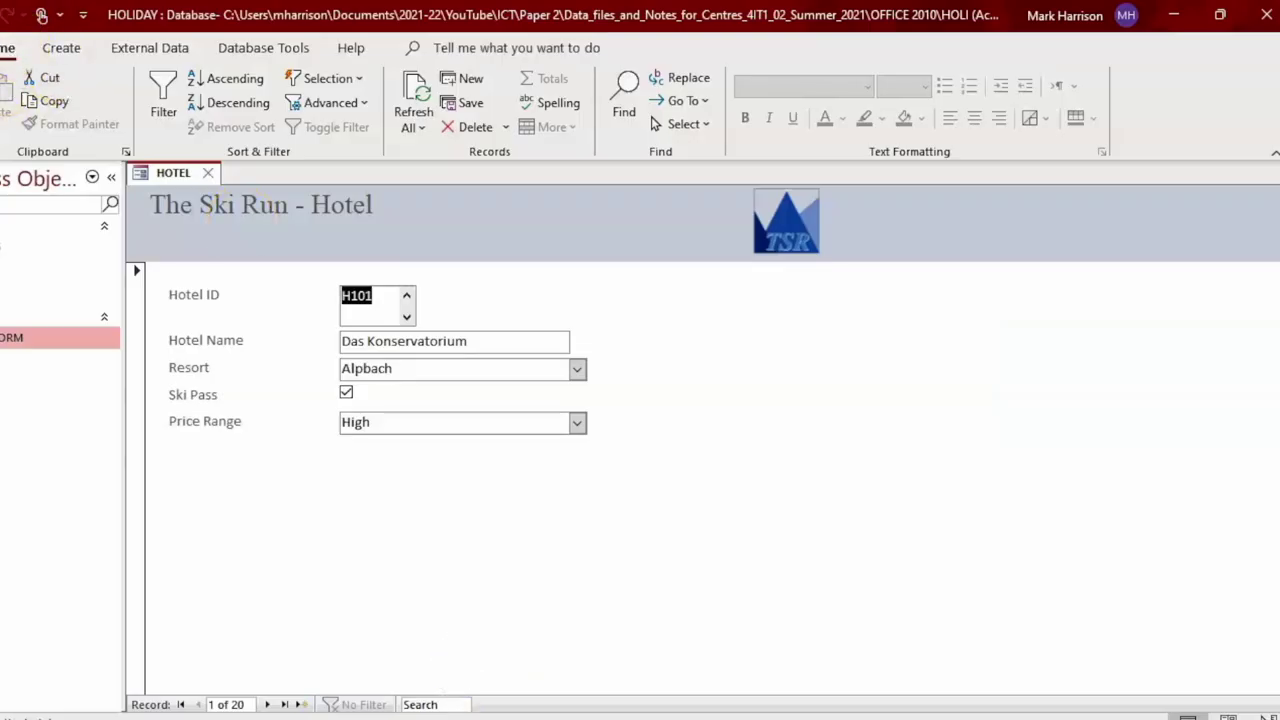
{"action": "left_click", "coordinate": [22, 100]}
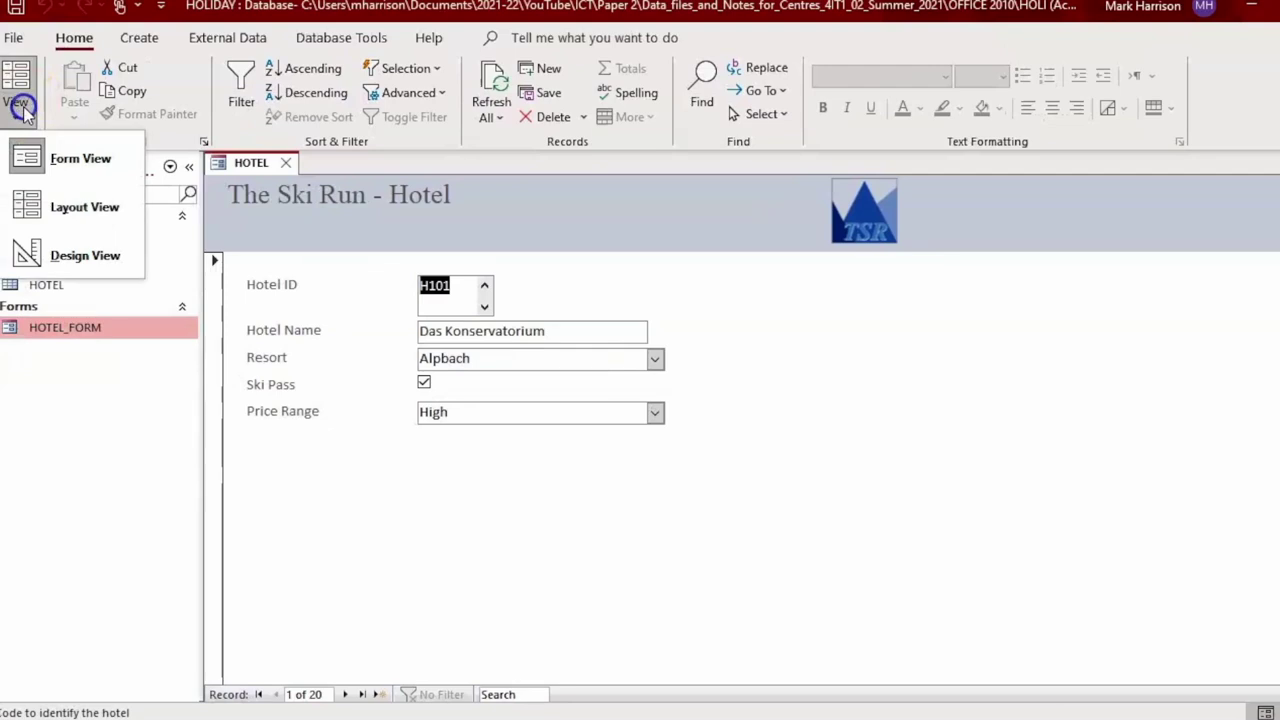
{"action": "left_click", "coordinate": [88, 260]}
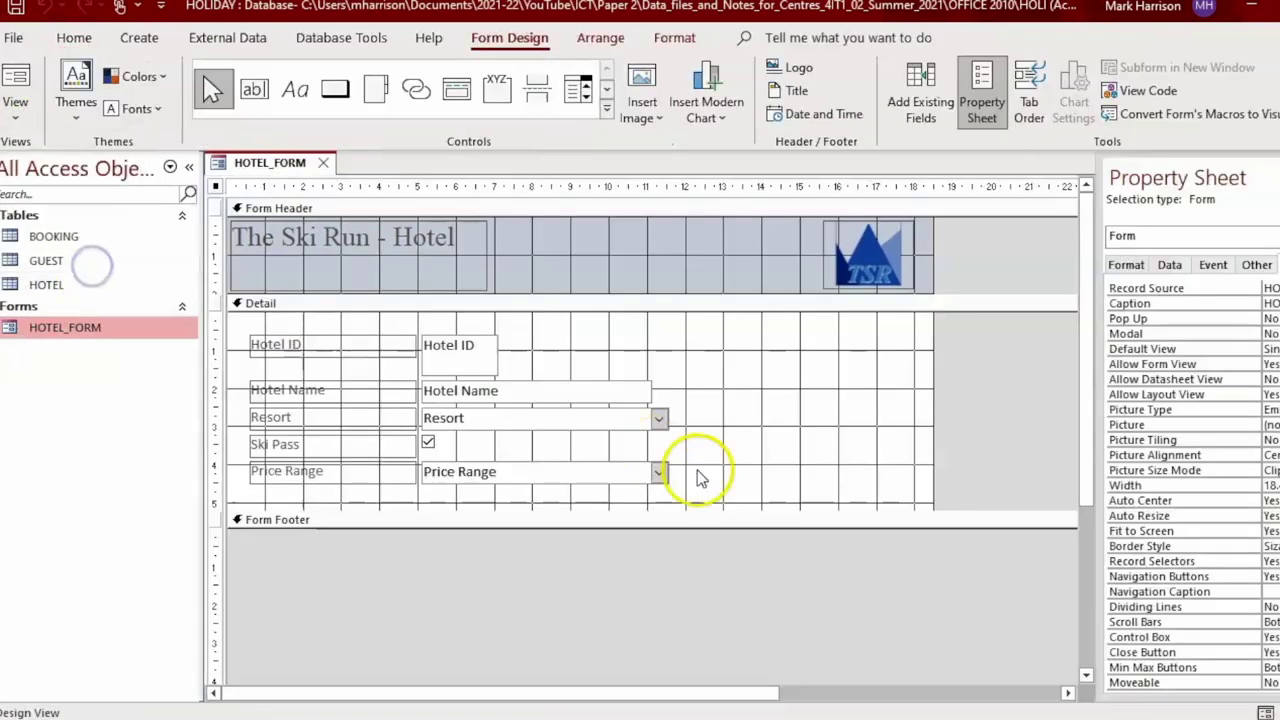
Select the Hotel ID text box and paste a screenshot of the form design with its properties into the Task A2 Word document.
{"action": "left_click", "coordinate": [466, 350]}
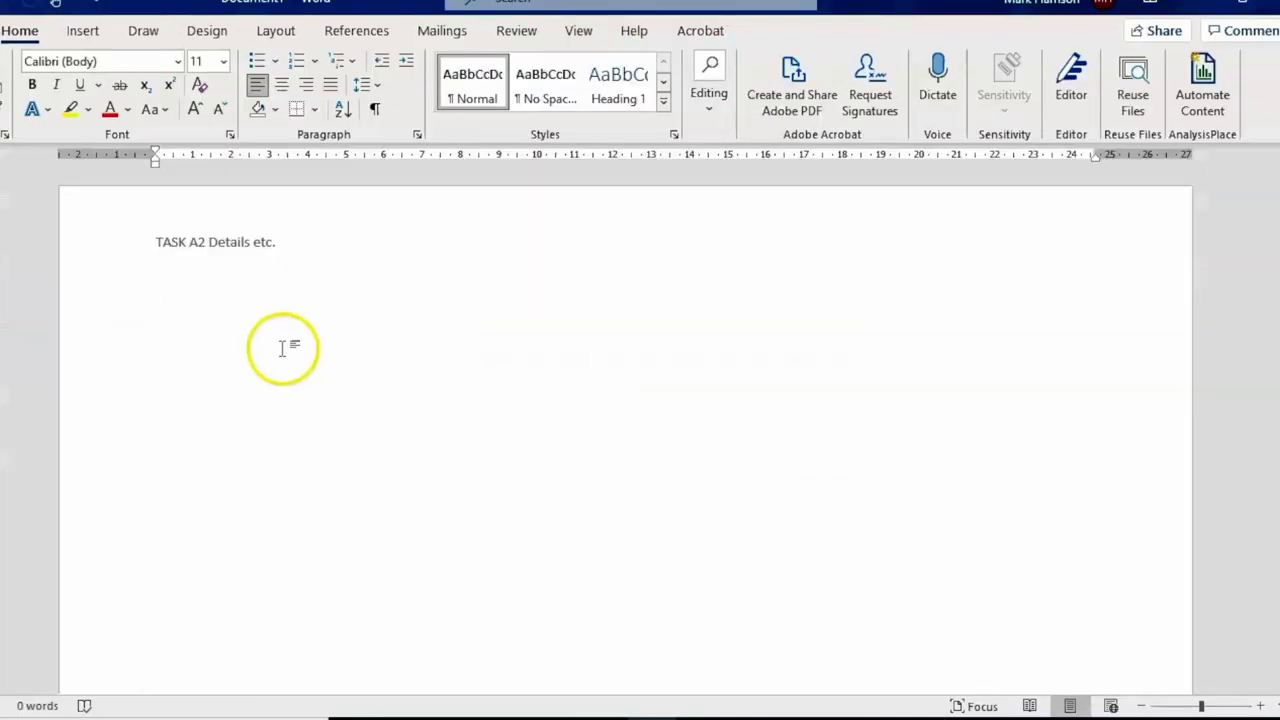
{"action": "left_click", "coordinate": [275, 347]}
{"action": "key", "text": "ctrl+v"}
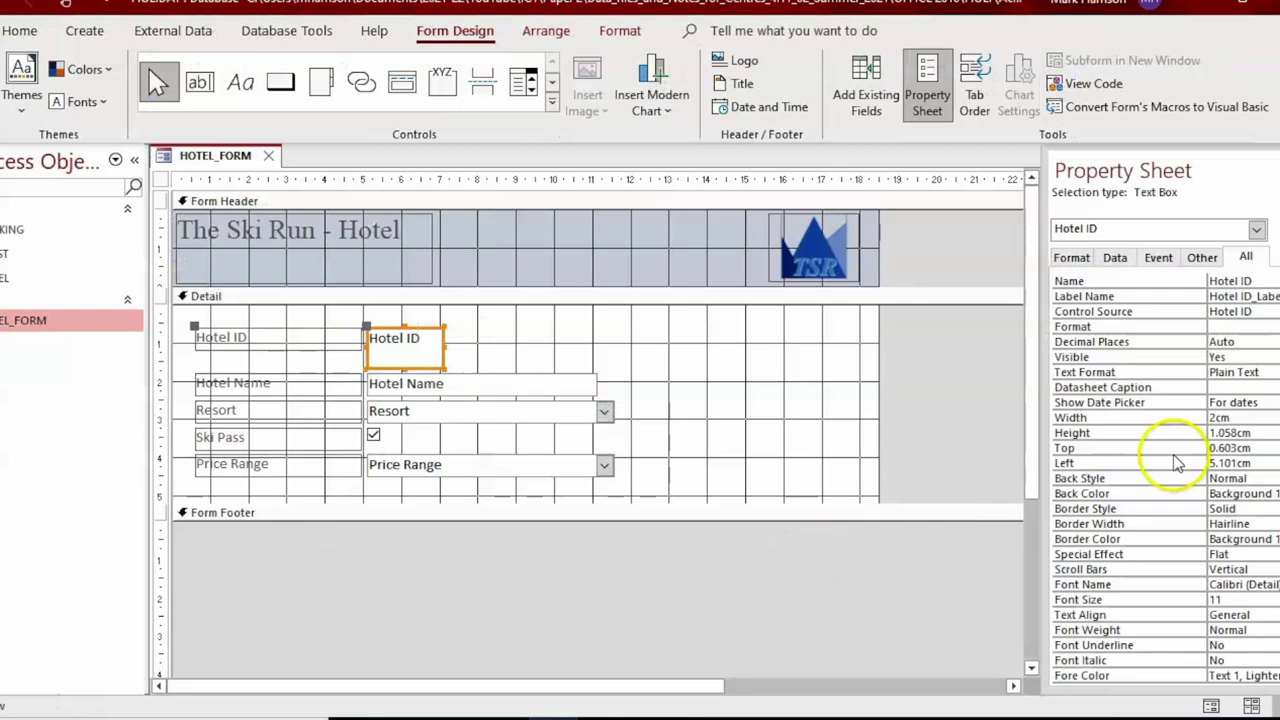
Select the Hotel Name text box in Access and paste a screenshot showing its width property into the Task A2 Word document.
{"action": "left_click", "coordinate": [410, 381]}
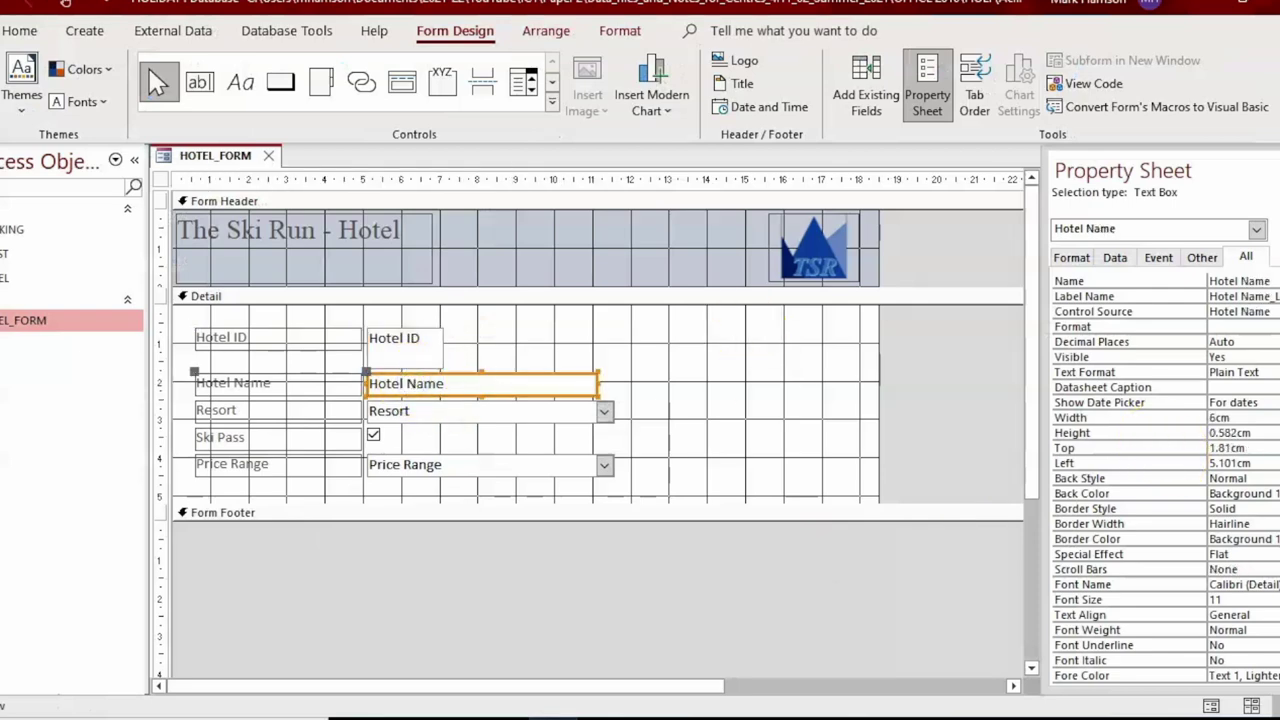
{"action": "left_click", "coordinate": [440, 712]}
{"action": "key", "text": "ctrl+v"}
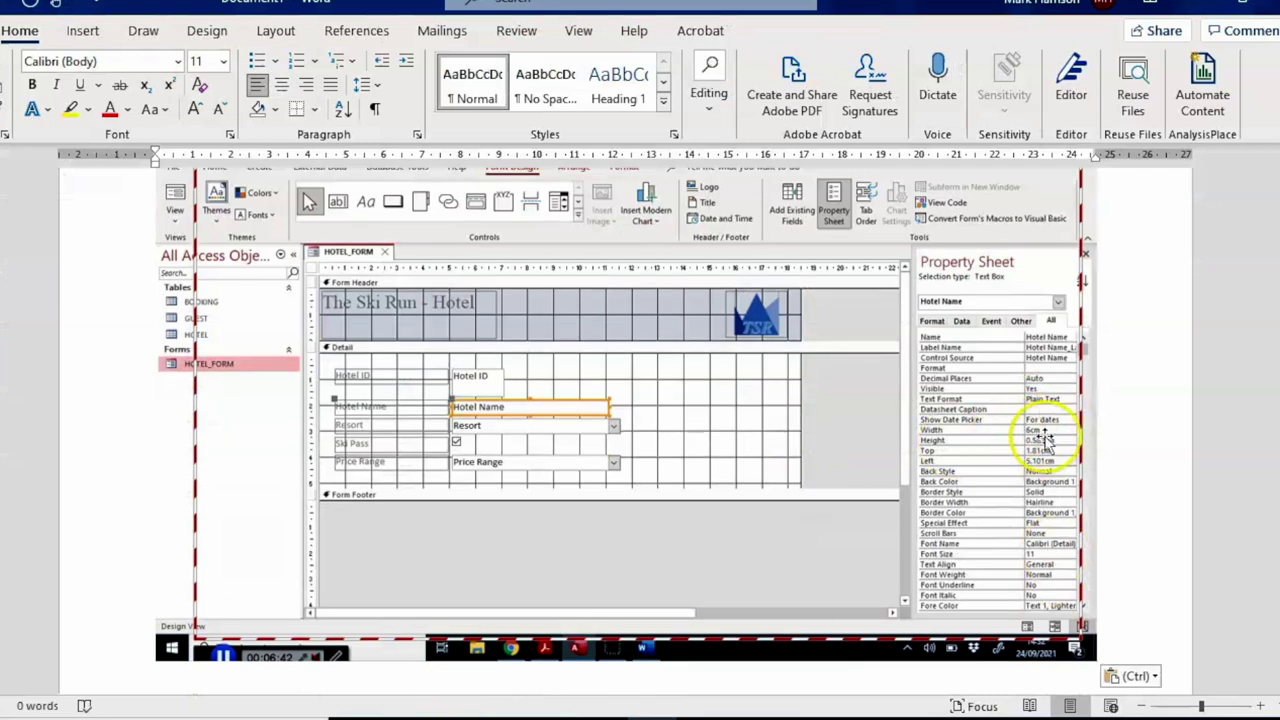
{"action": "left_click", "coordinate": [1160, 556]}
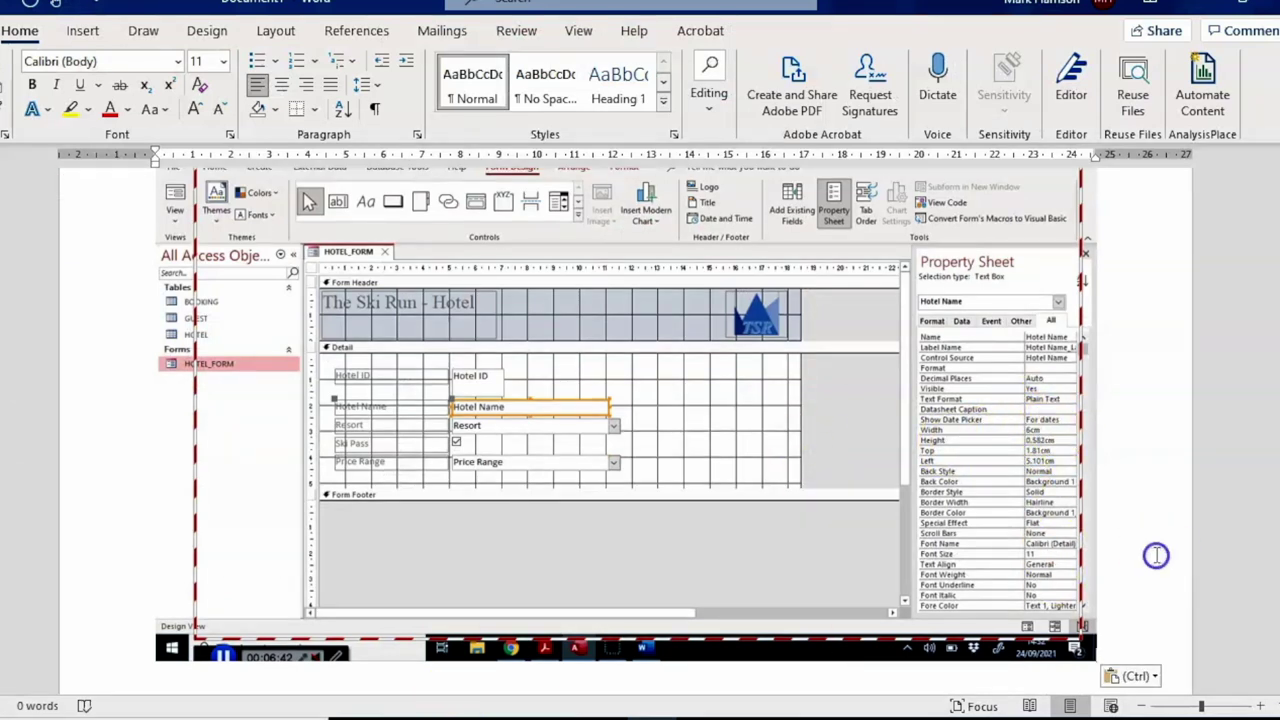
Check the Task A2b hotel details in the exam paper, and show HOTEL_FORM in Form View at a new blank record in Access.
{"action": "key", "text": "alt+Tab"}
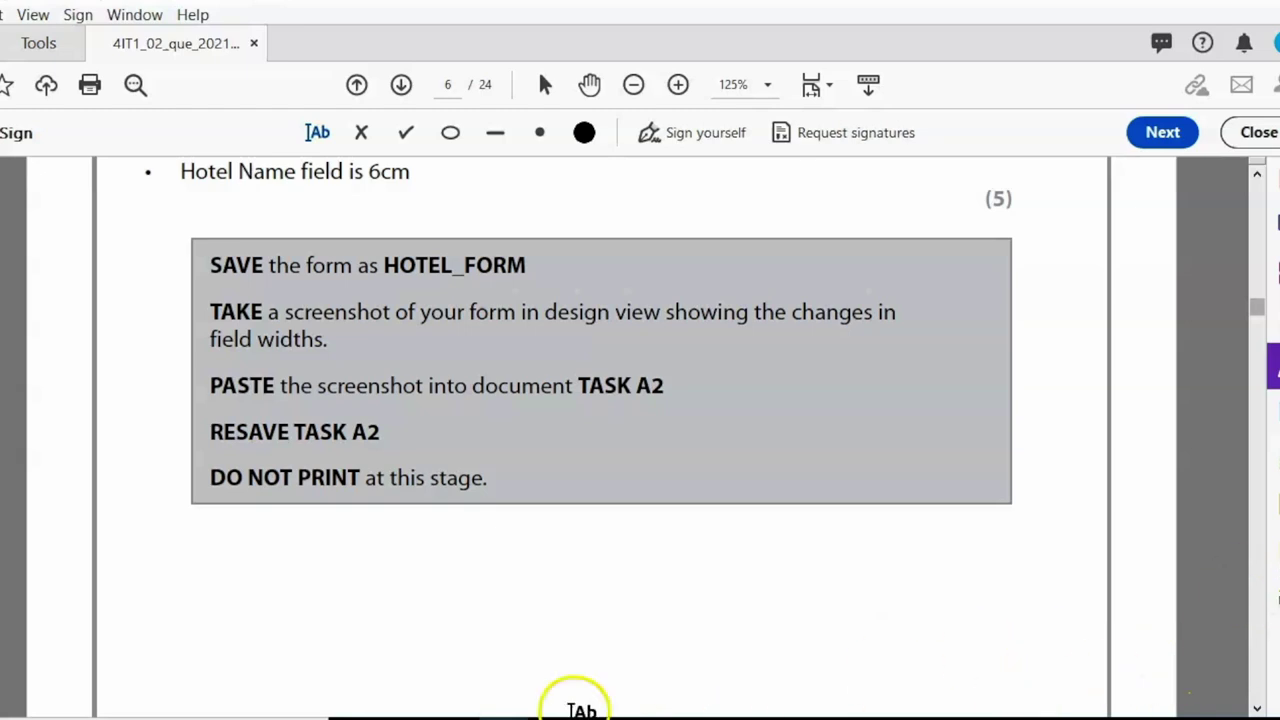
{"action": "scroll", "coordinate": [580, 700], "scroll_direction": "down", "scroll_amount": 5}
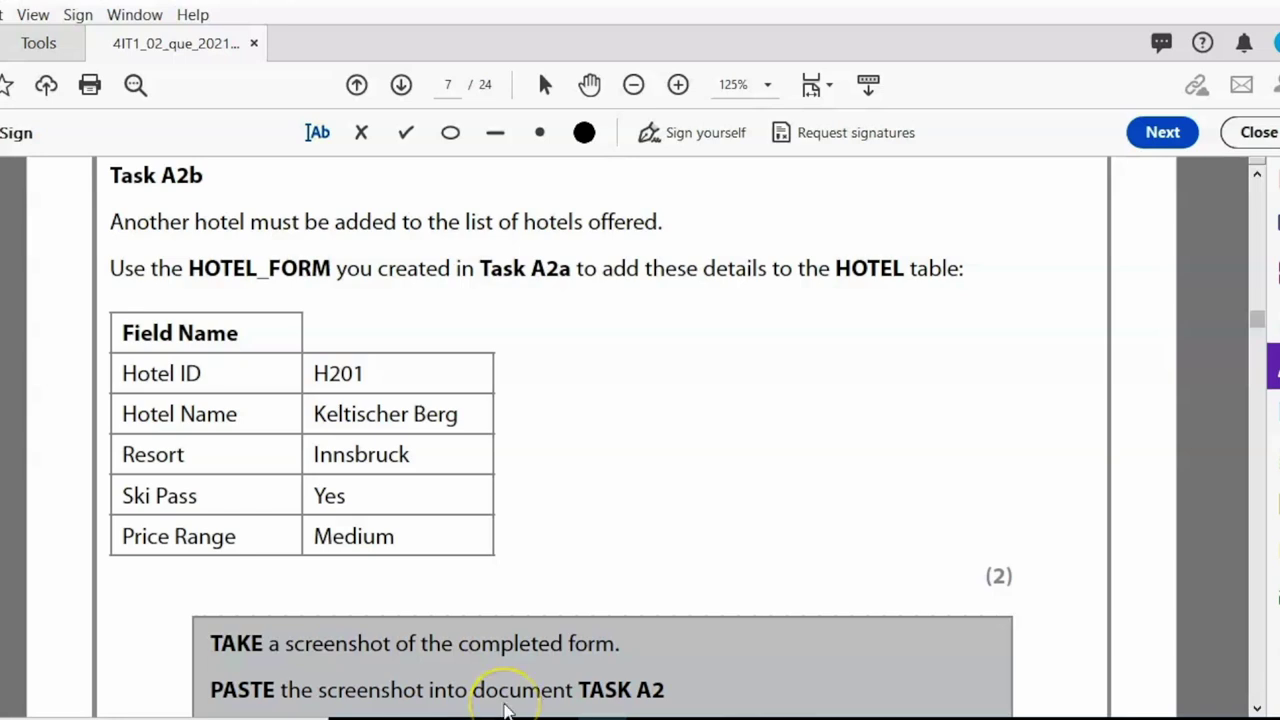
{"action": "mouse_move", "coordinate": [505, 710]}
{"action": "key", "text": "alt+Tab"}
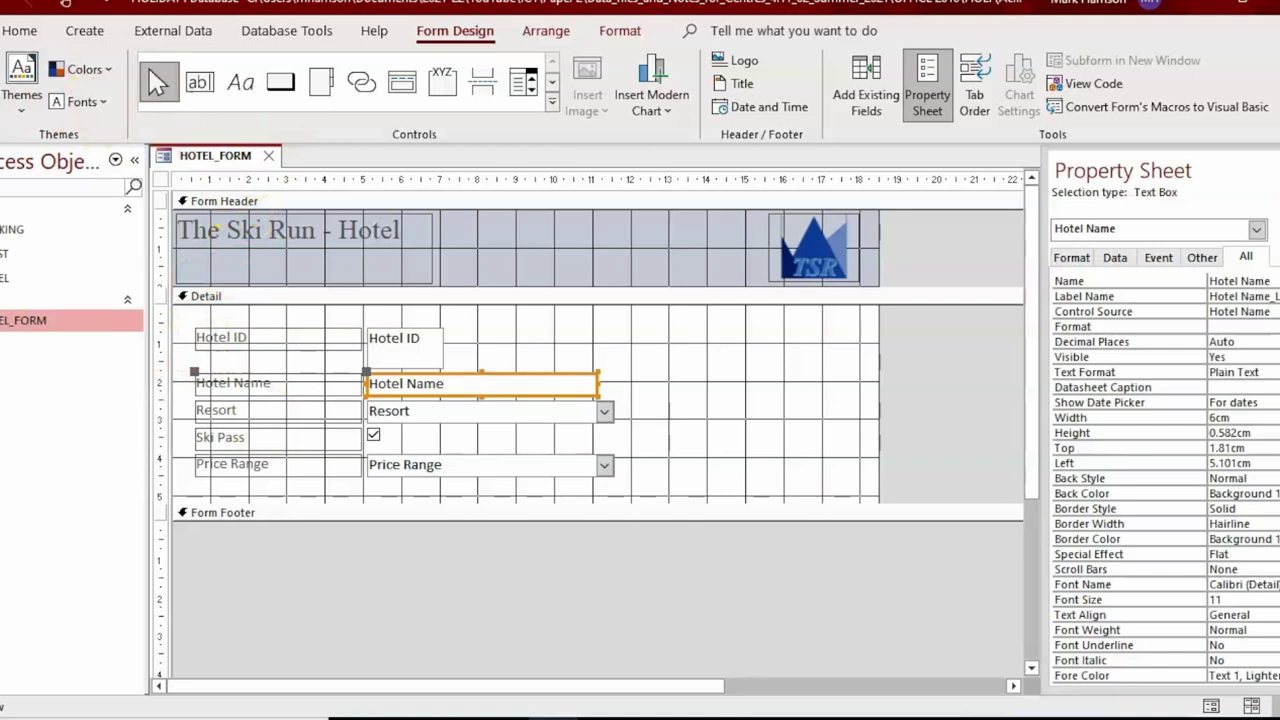
{"action": "left_click", "coordinate": [5, 95]}
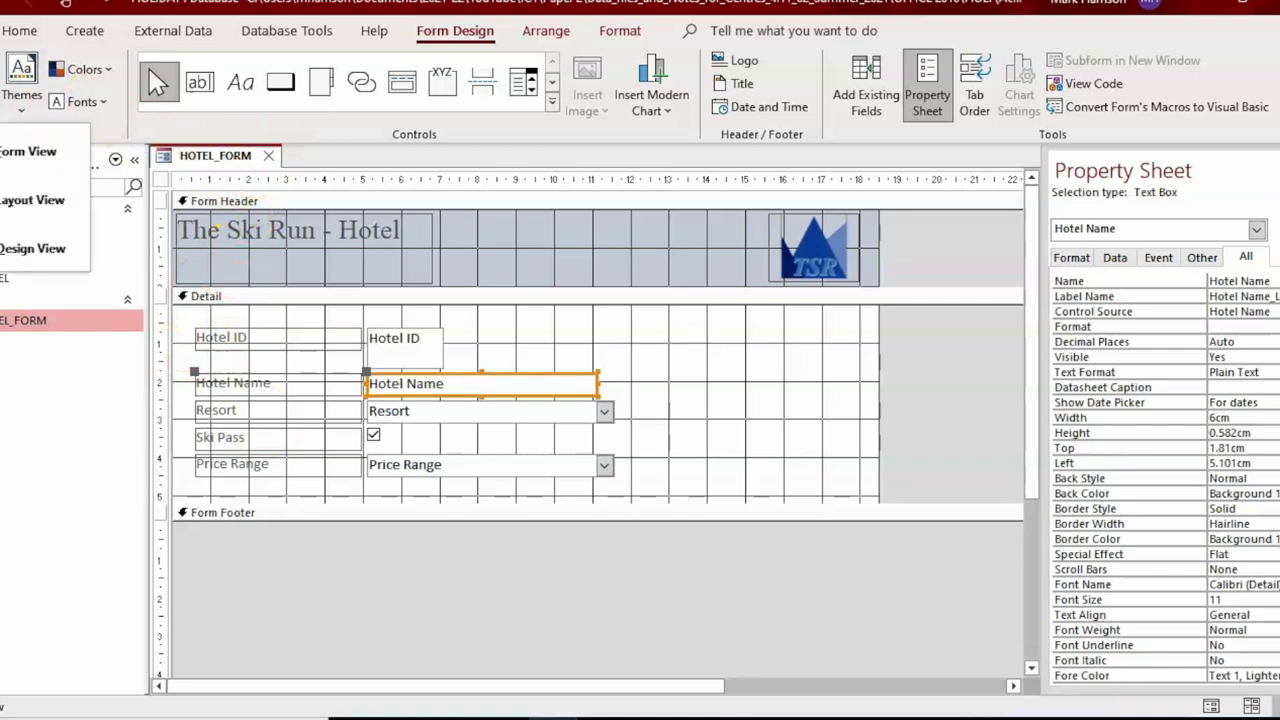
{"action": "left_click", "coordinate": [30, 152]}
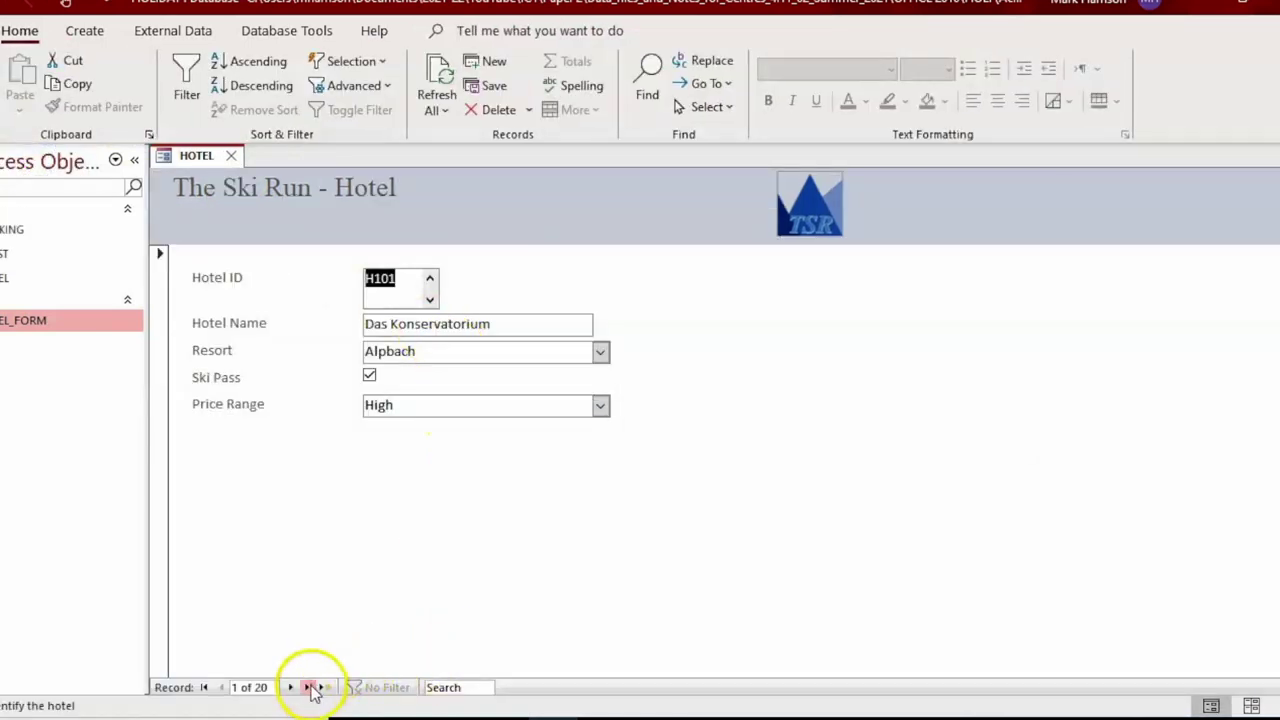
{"action": "left_click", "coordinate": [312, 690]}
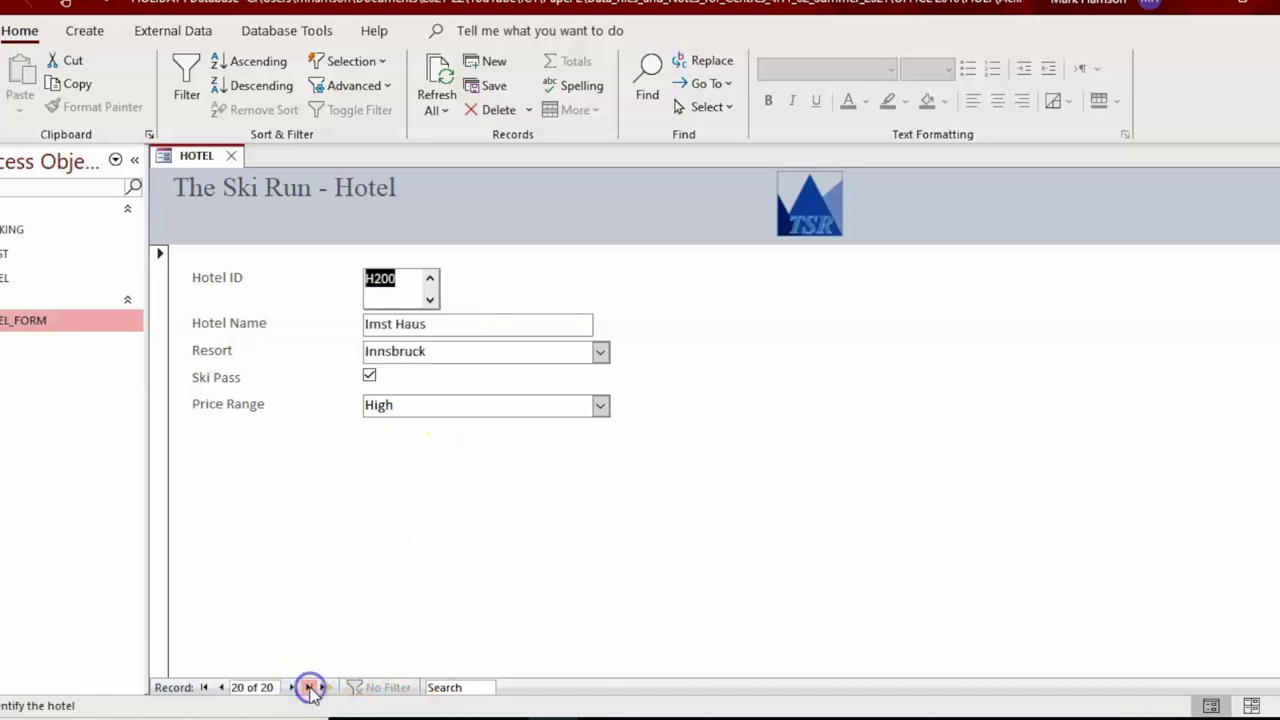
{"action": "left_click", "coordinate": [290, 690]}
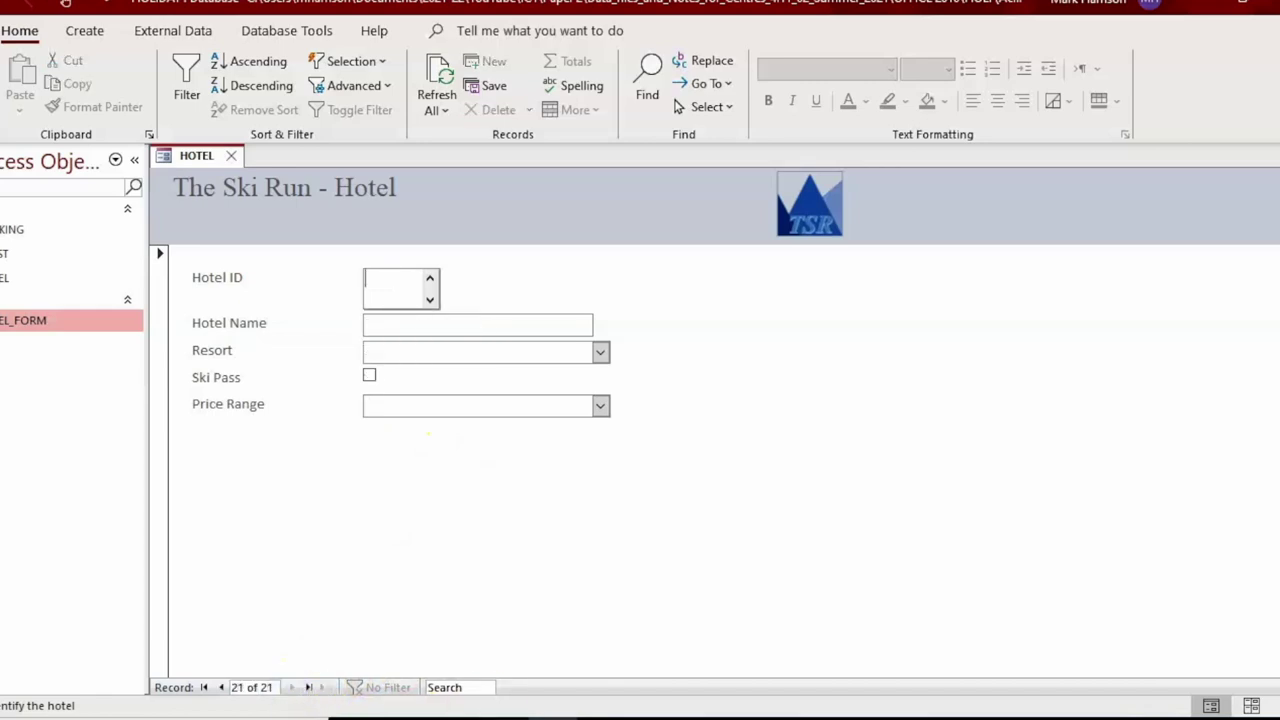
Enter H201 as the Hotel ID and Keltischer Berg as the Hotel Name, following the exam paper's details.
{"action": "key", "text": "alt+Tab"}
{"action": "key", "text": "alt+Tab"}
{"action": "type", "text": "H"}
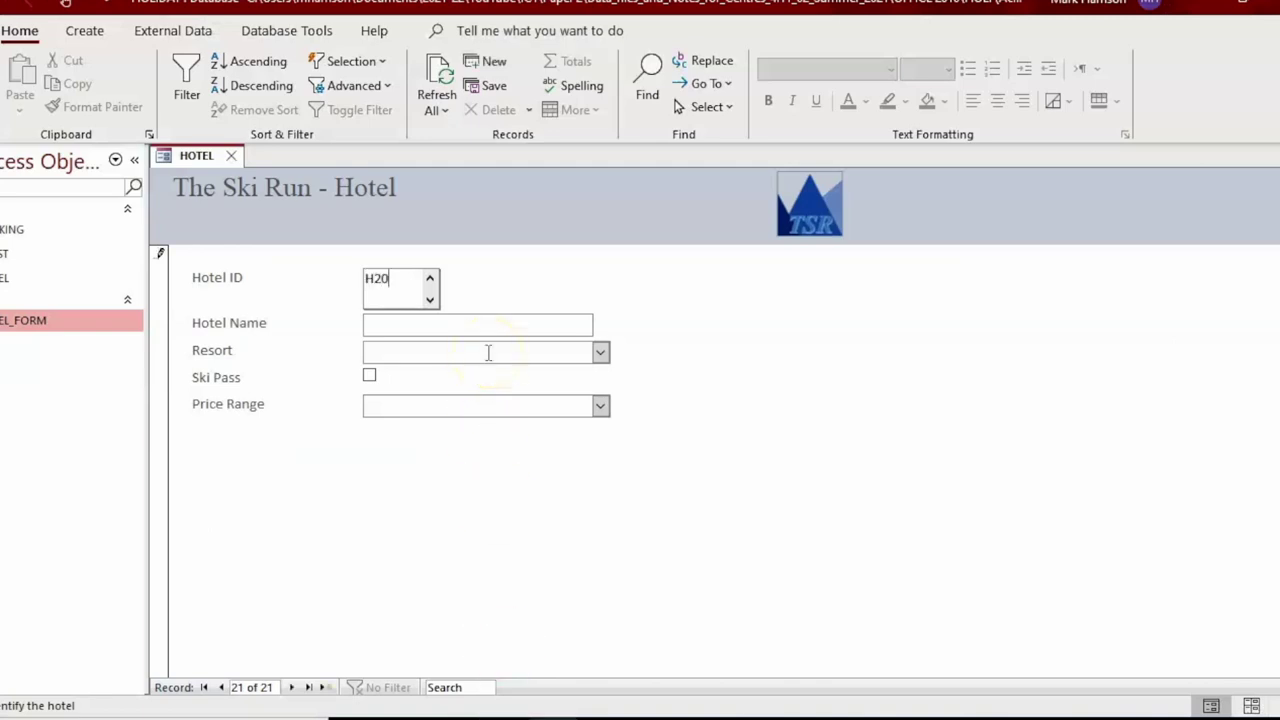
{"action": "key", "text": "alt+Tab"}
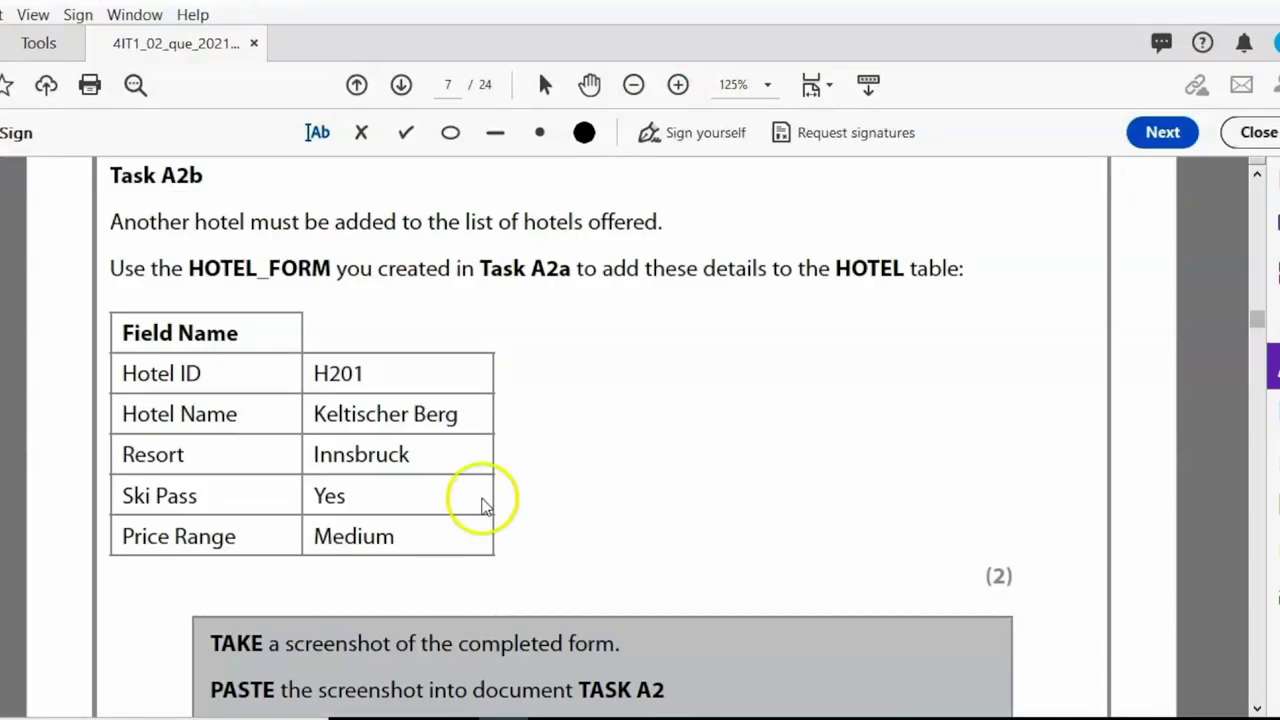
{"action": "key", "text": "alt+Tab"}
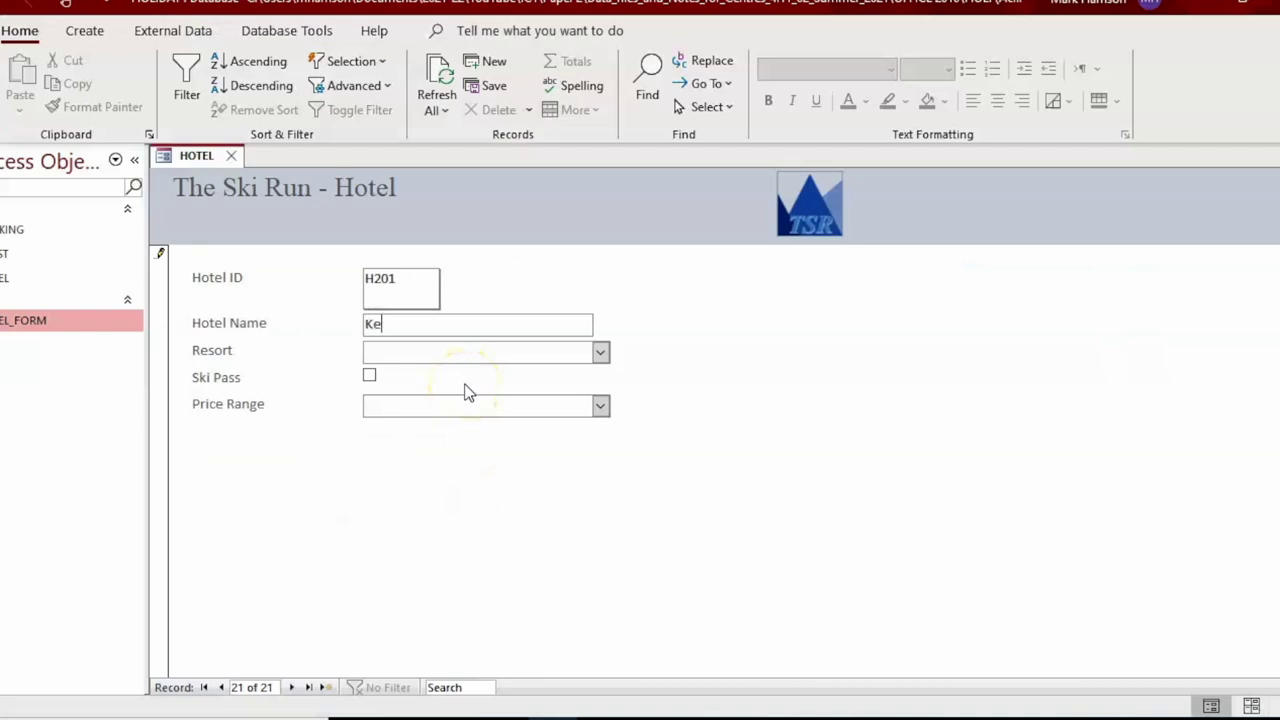
{"action": "type", "text": "Keltish"}
{"action": "key", "text": "BackSpace"}
{"action": "type", "text": "c"}
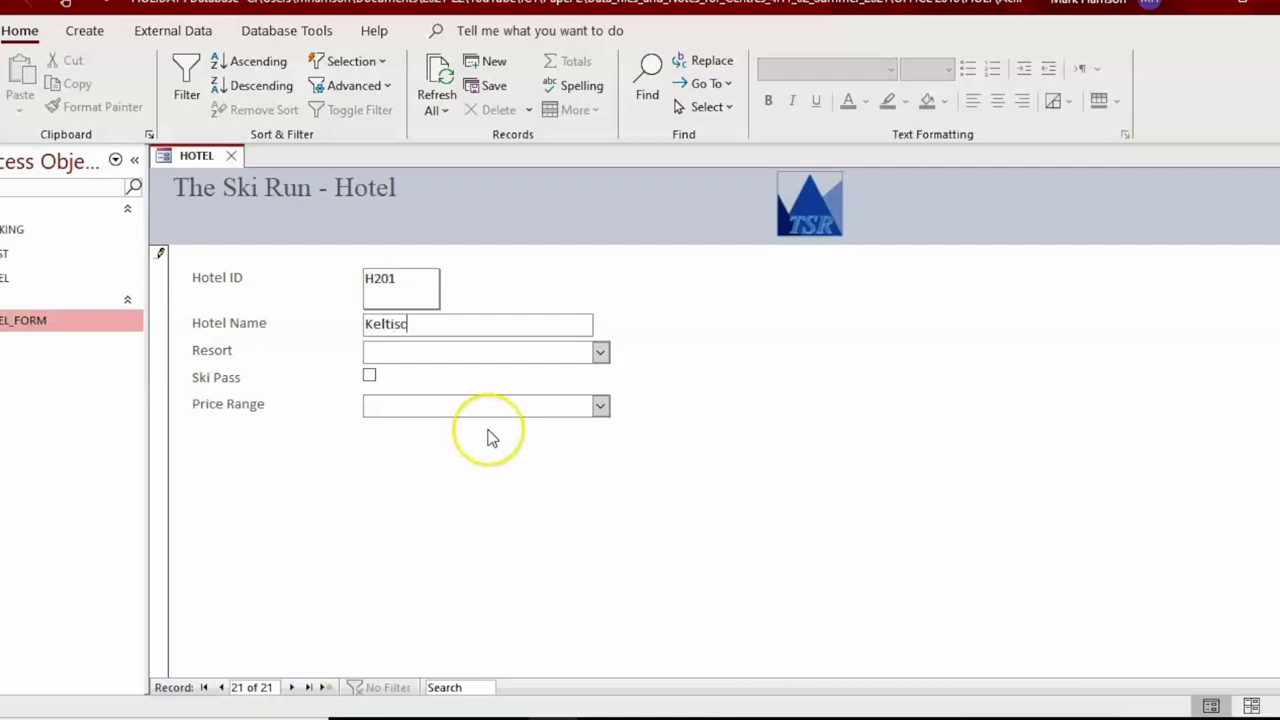
{"action": "type", "text": "her Ber"}
{"action": "key", "text": "alt+Tab"}
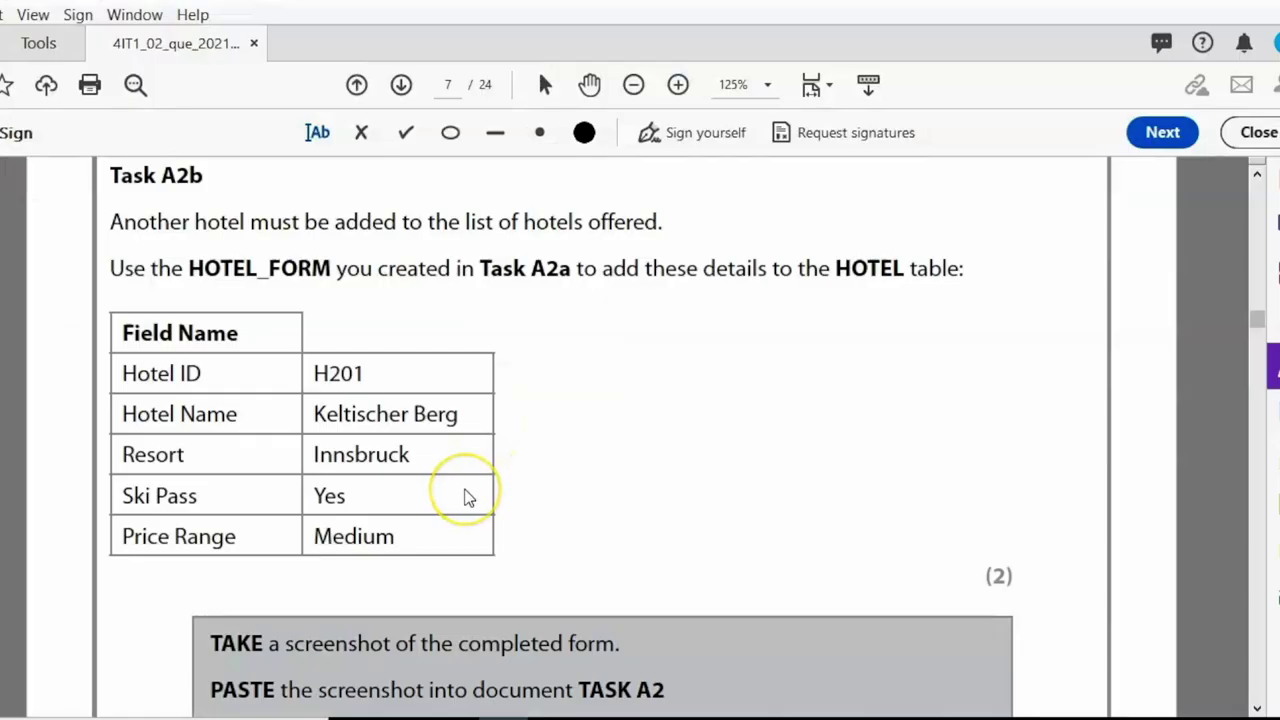
{"action": "key", "text": "alt+Tab"}
{"action": "type", "text": "g"}
Set the Resort to Innsbruck, tick Ski Pass, set the Price Range to Medium, and commit the new hotel record.
{"action": "left_click", "coordinate": [600, 352]}
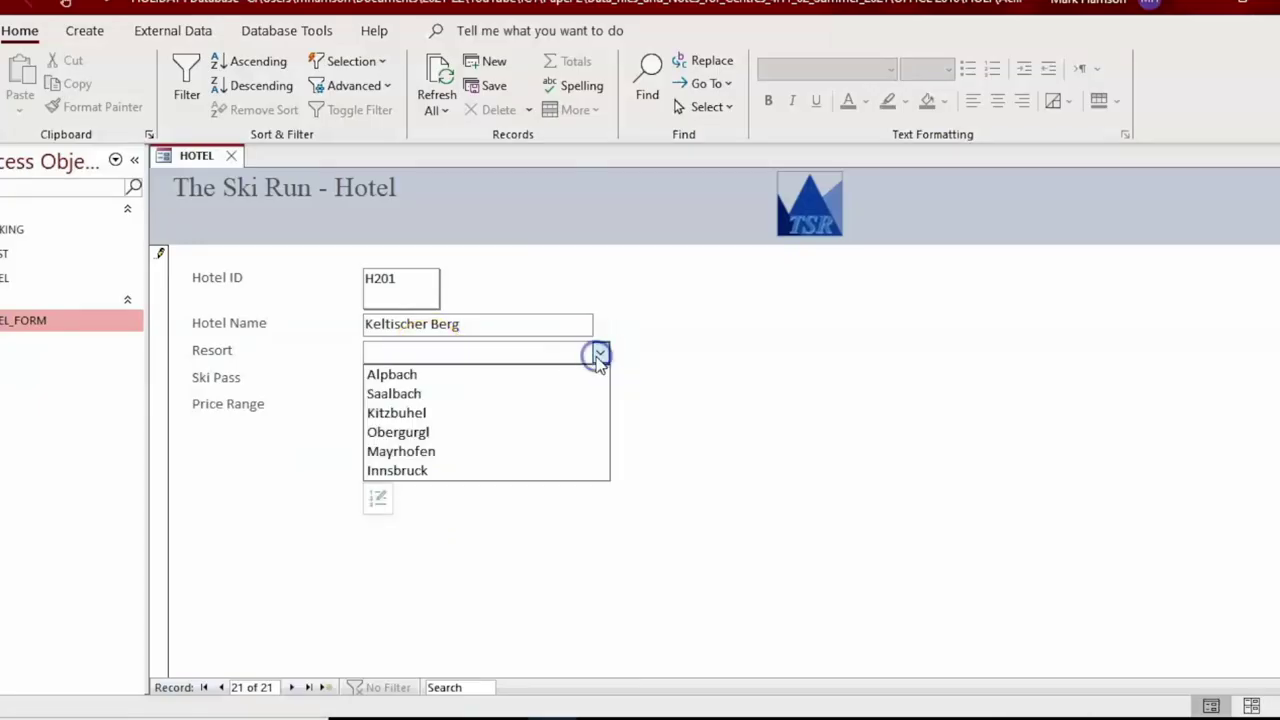
{"action": "left_click", "coordinate": [491, 470]}
{"action": "key", "text": "alt+Tab"}
{"action": "key", "text": "alt+Tab"}
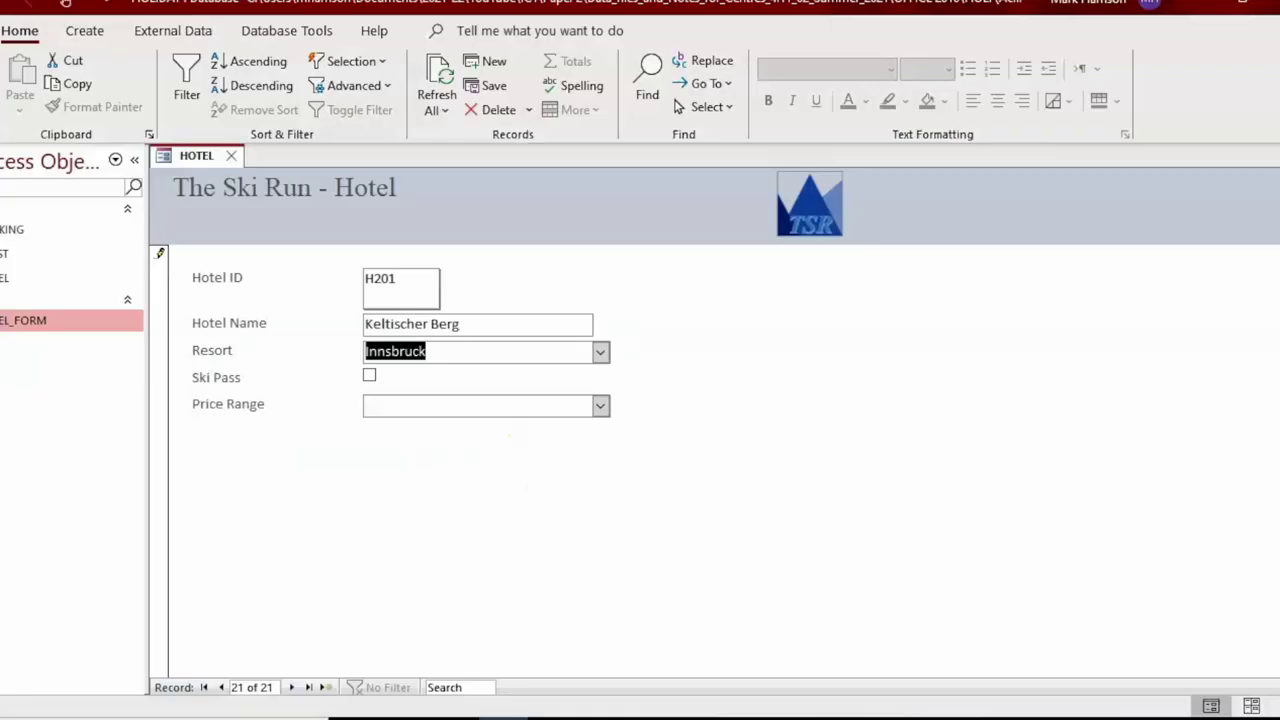
{"action": "left_click", "coordinate": [369, 374]}
{"action": "left_click", "coordinate": [600, 405]}
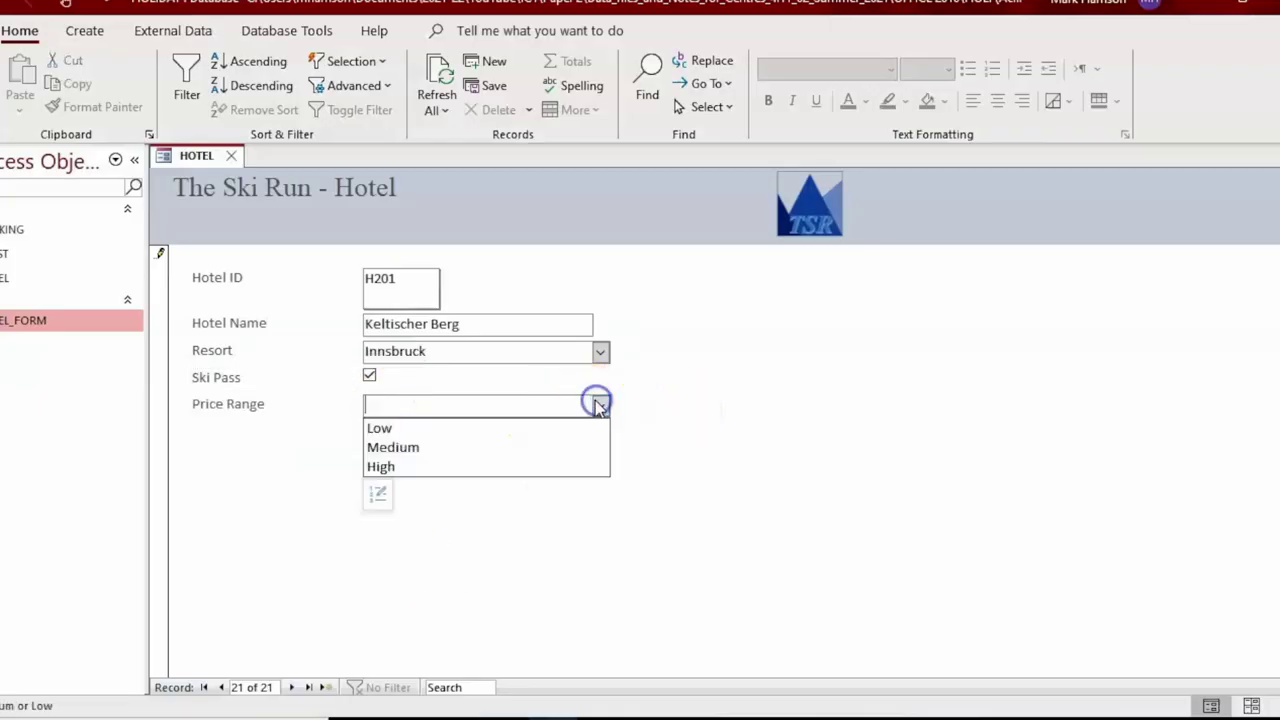
{"action": "left_click", "coordinate": [472, 449]}
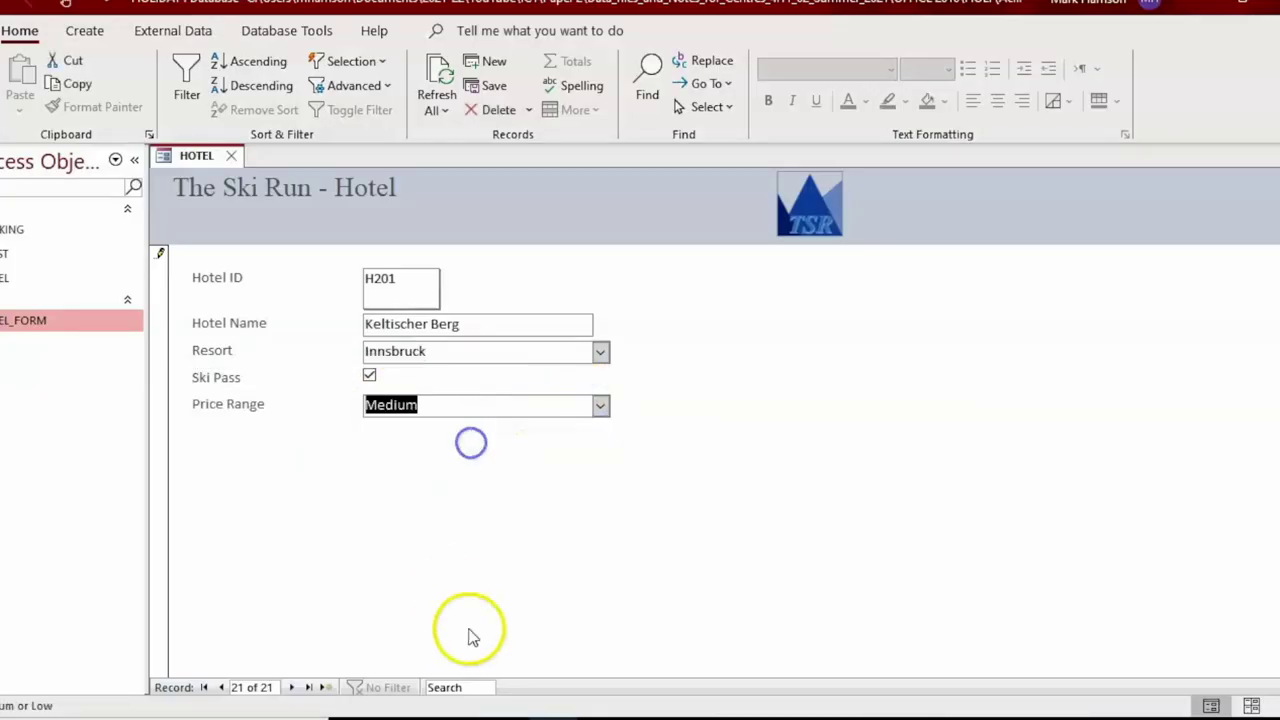
{"action": "left_click", "coordinate": [312, 688]}
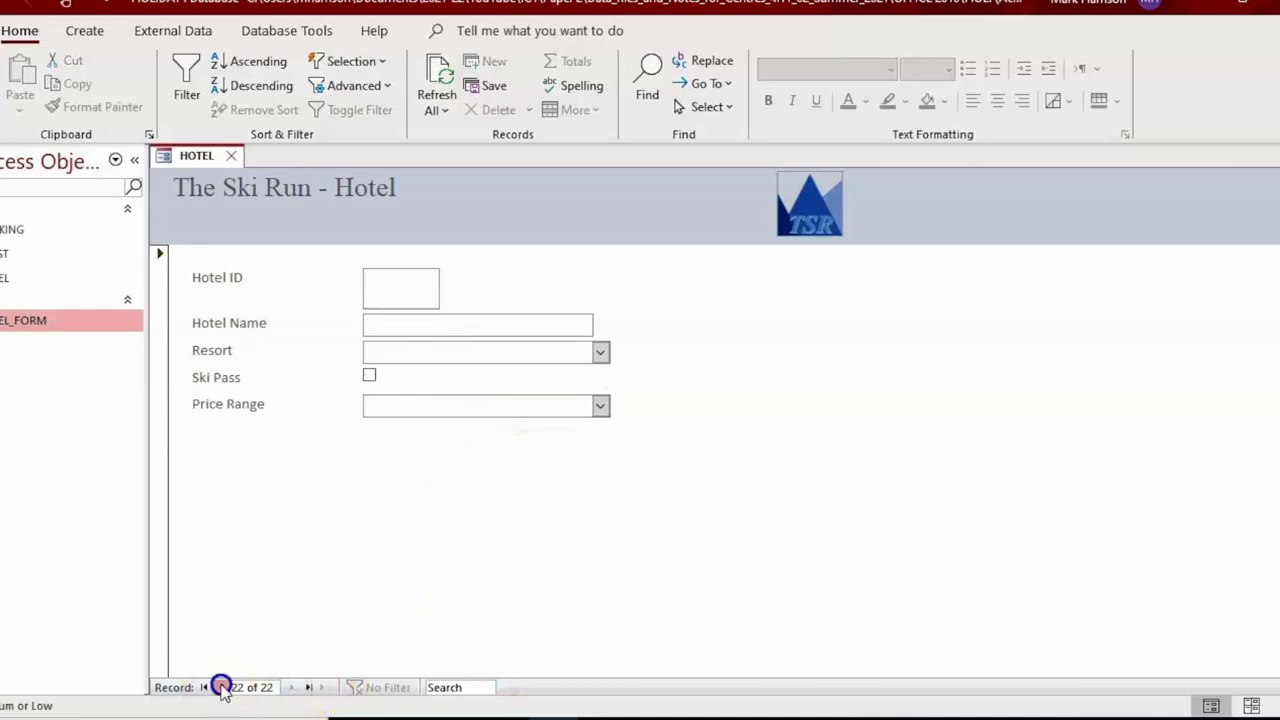
{"action": "left_click", "coordinate": [221, 687]}
Check the Task A2b screenshot instructions and paste a screenshot of the completed H201 form below the last image in the TASK A2 Word document.
{"action": "key", "text": "alt+Tab"}
{"action": "left_click_drag", "start_coordinate": [1257, 320], "coordinate": [1257, 322]}
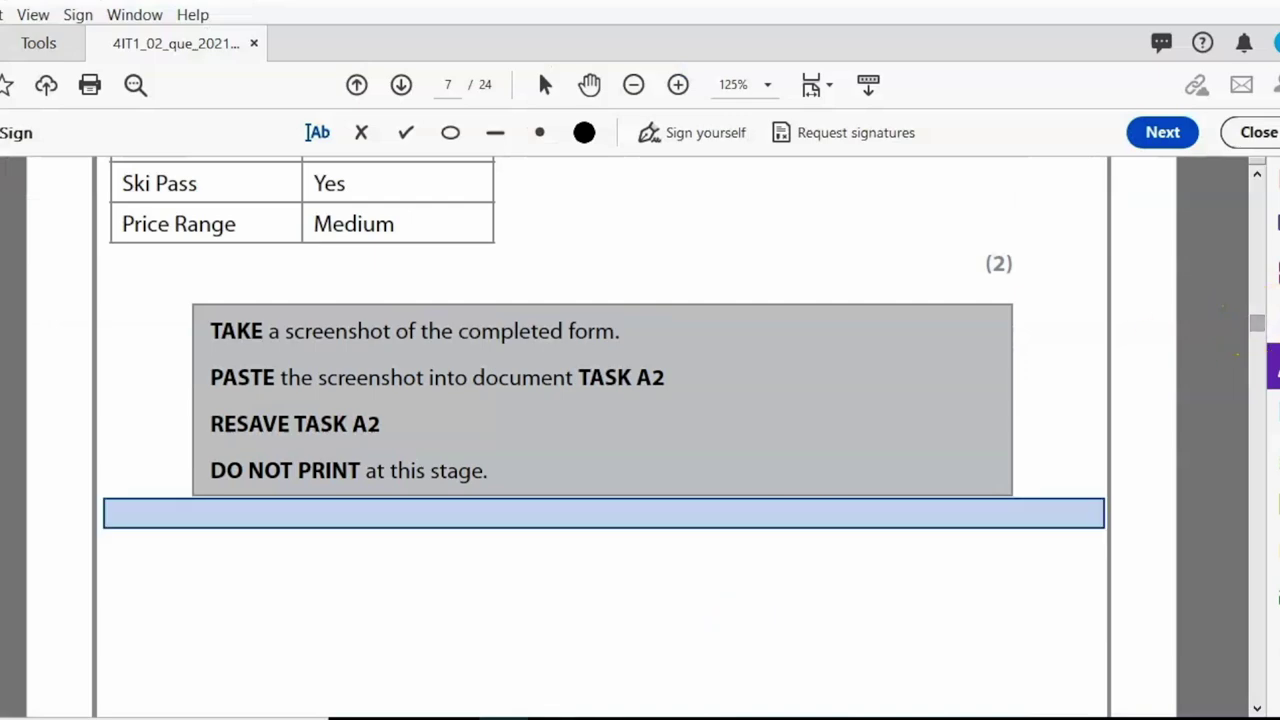
{"action": "key", "text": "alt+Tab"}
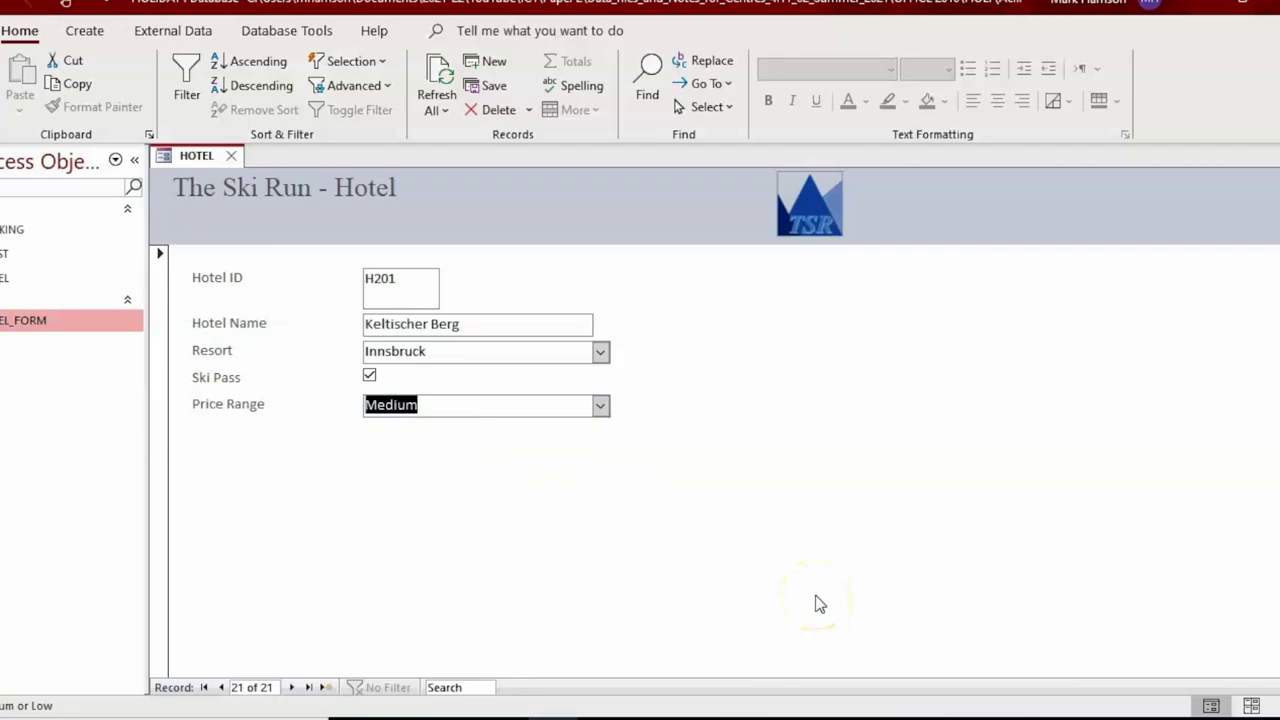
{"action": "key", "text": "alt+Tab"}
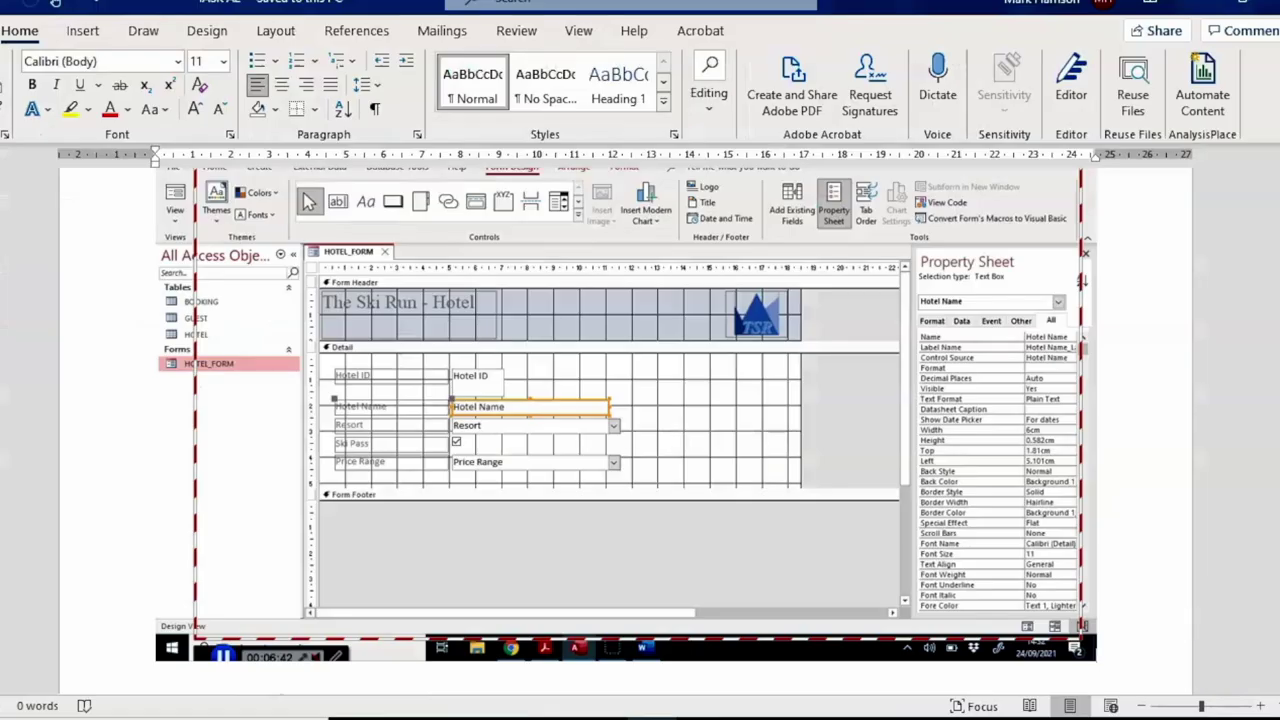
{"action": "scroll", "coordinate": [1142, 511], "scroll_direction": "down", "scroll_amount": 3}
{"action": "left_click", "coordinate": [1142, 511]}
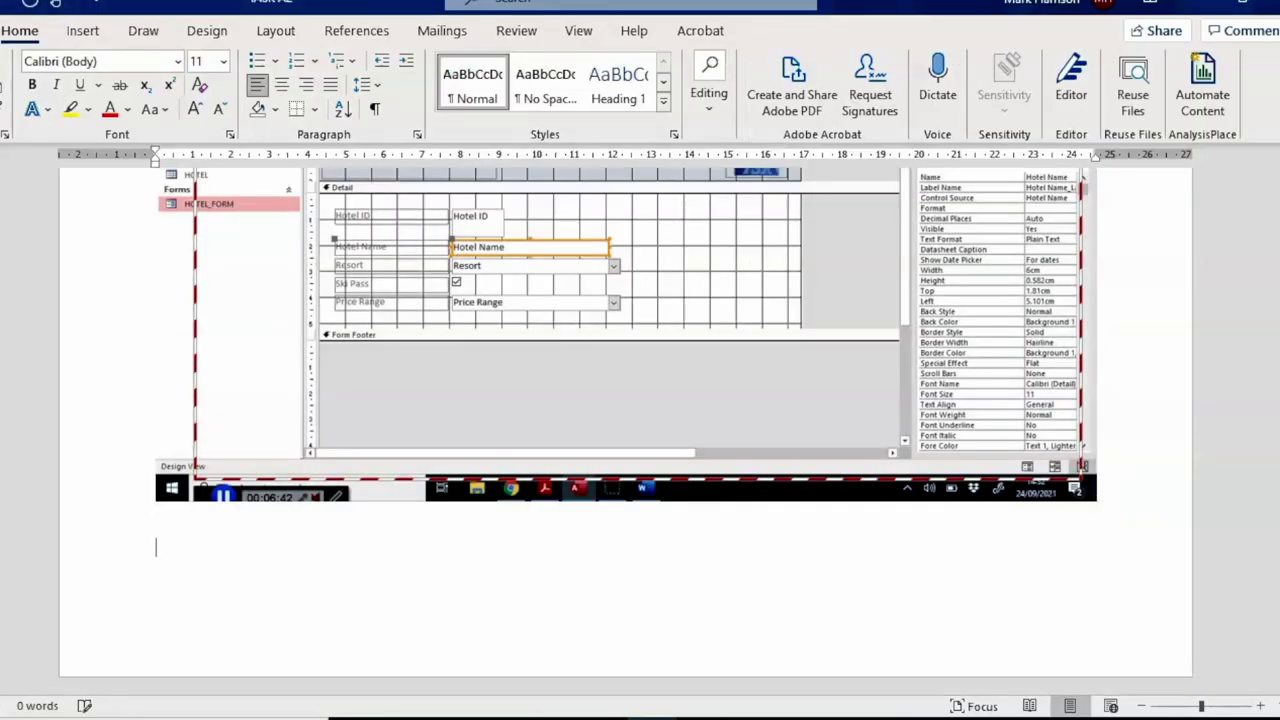
{"action": "key", "text": "ctrl+v"}
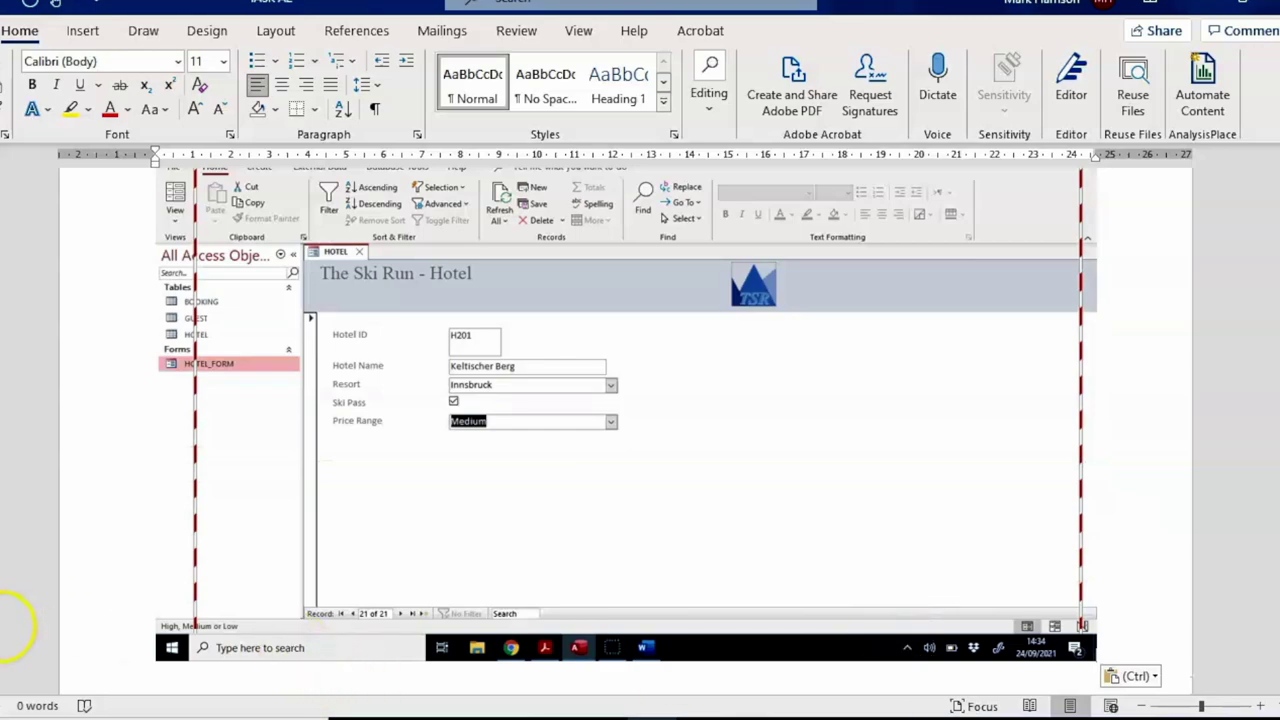
Read the Task A2c query requirements in the exam paper and close the hotel form in Access.
{"action": "key", "text": "alt+Tab"}
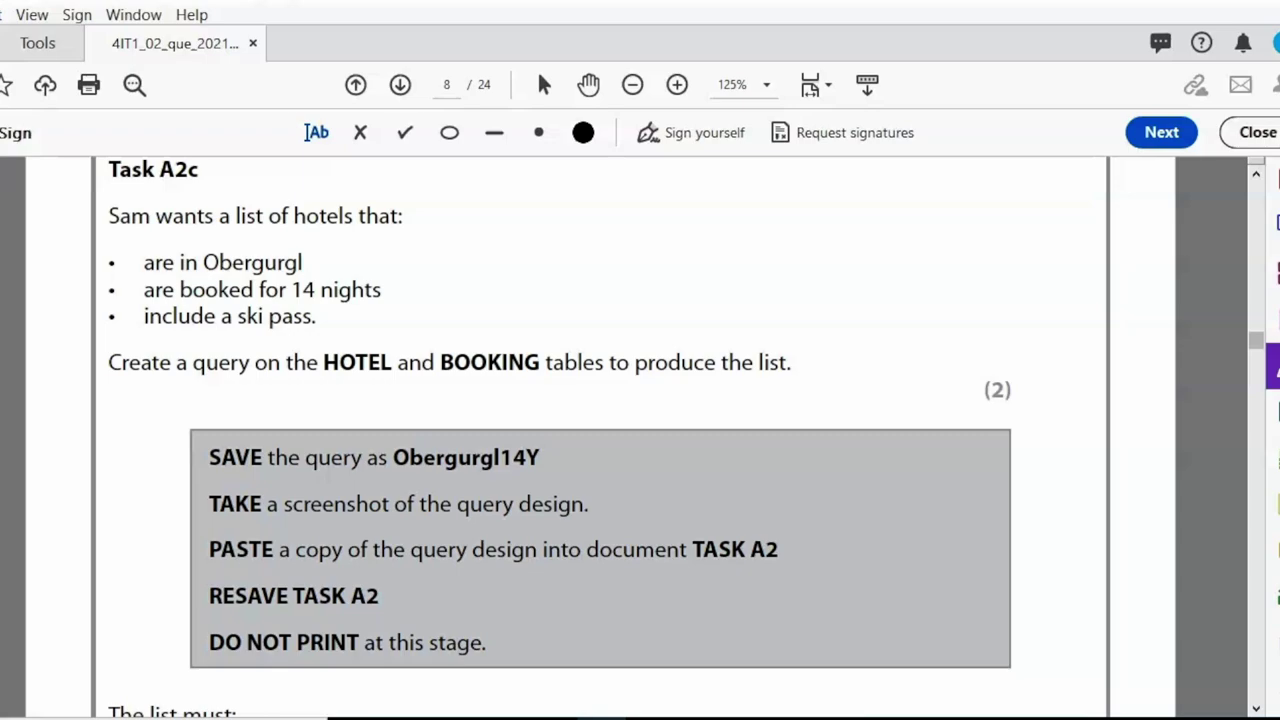
{"action": "key", "text": "alt+Tab"}
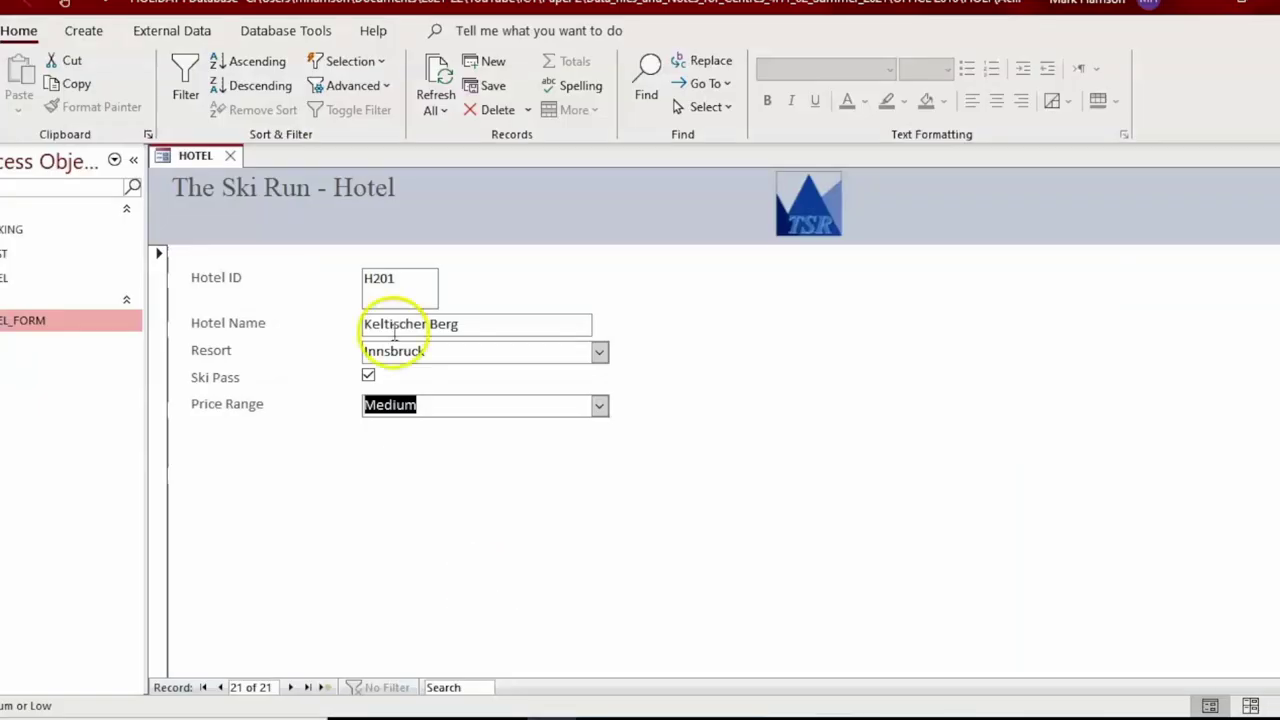
{"action": "left_click", "coordinate": [229, 156]}
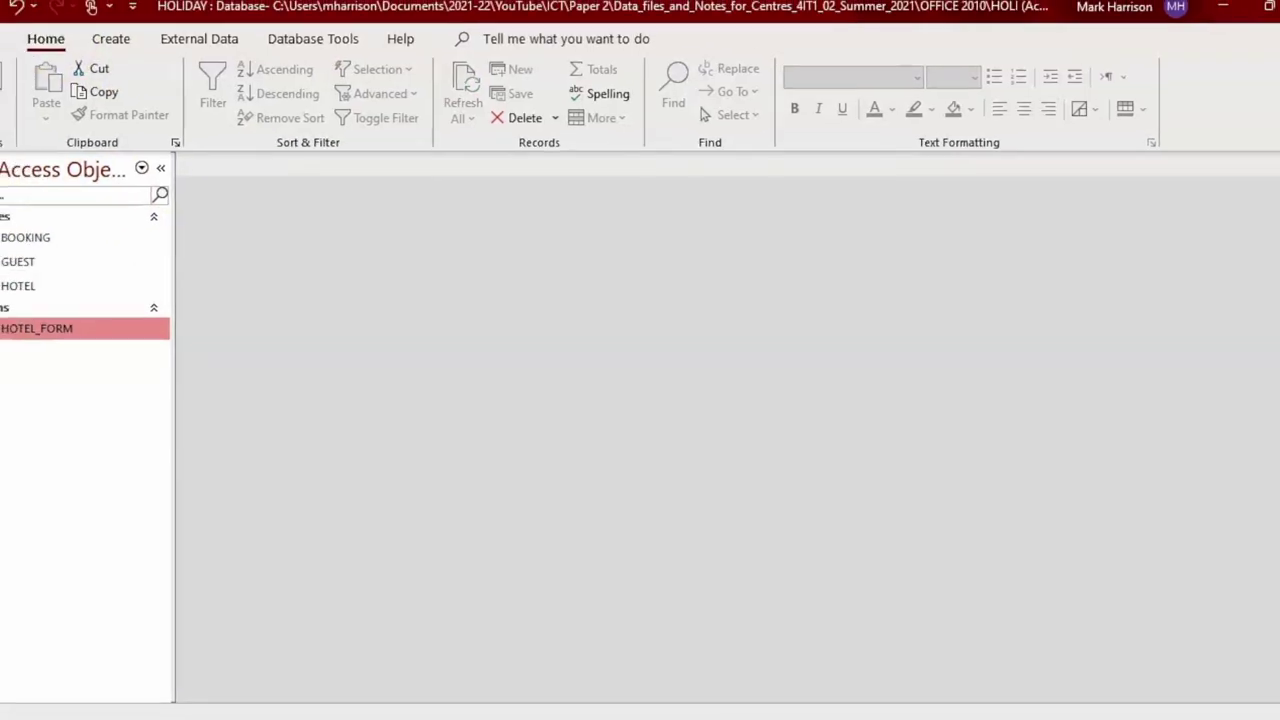
Create a query in Design View with the BOOKING and HOTEL tables, checking them against the Task A2c instructions.
{"action": "left_click", "coordinate": [133, 45]}
{"action": "left_click", "coordinate": [305, 112]}
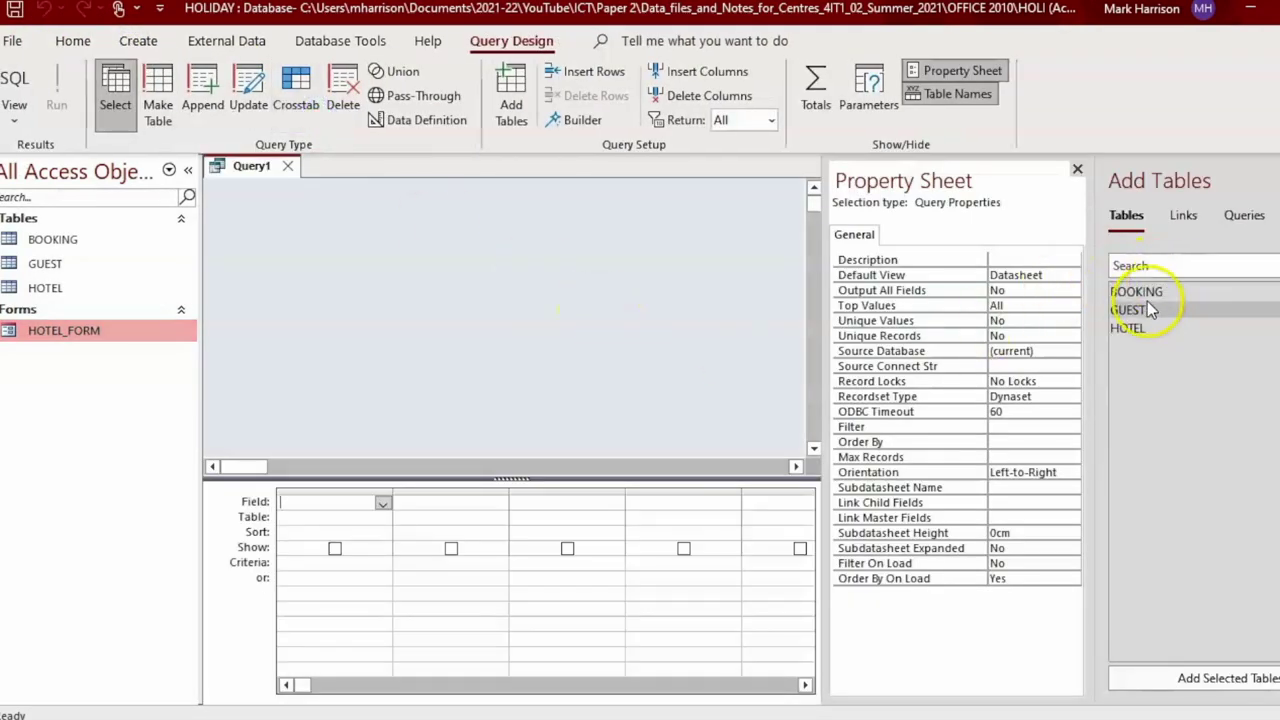
{"action": "double_click", "coordinate": [1148, 293]}
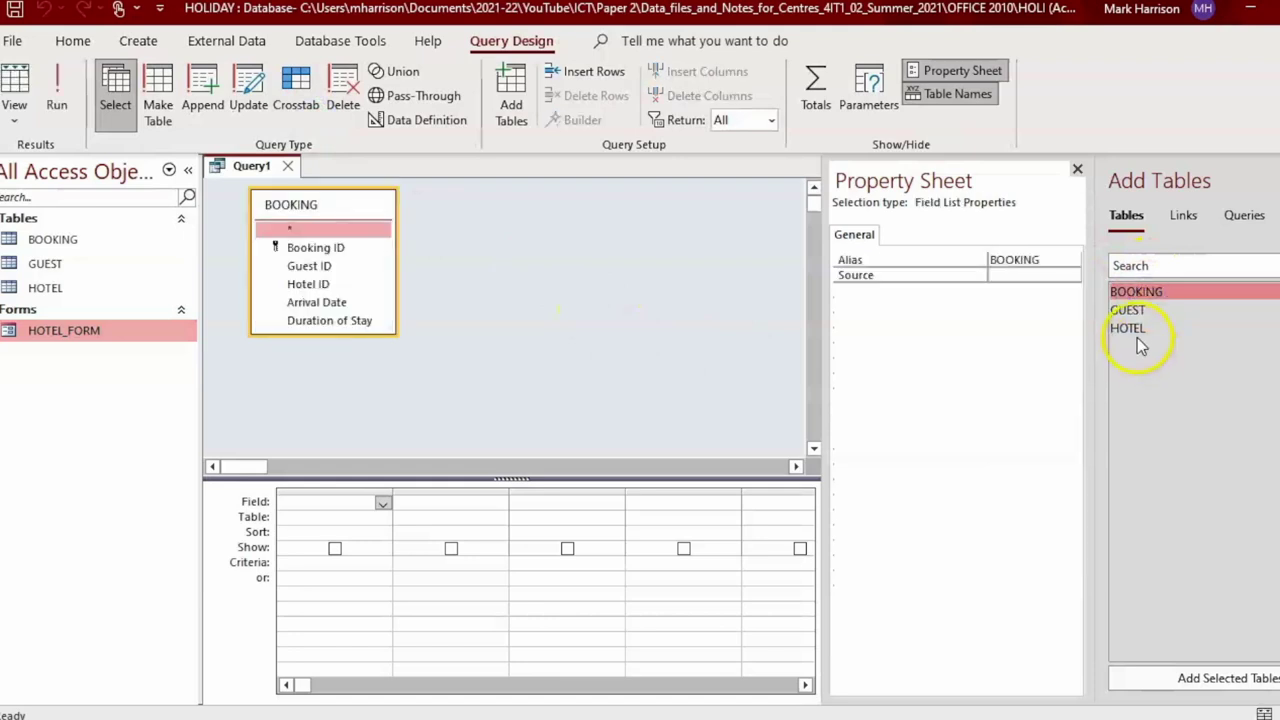
{"action": "double_click", "coordinate": [1136, 329]}
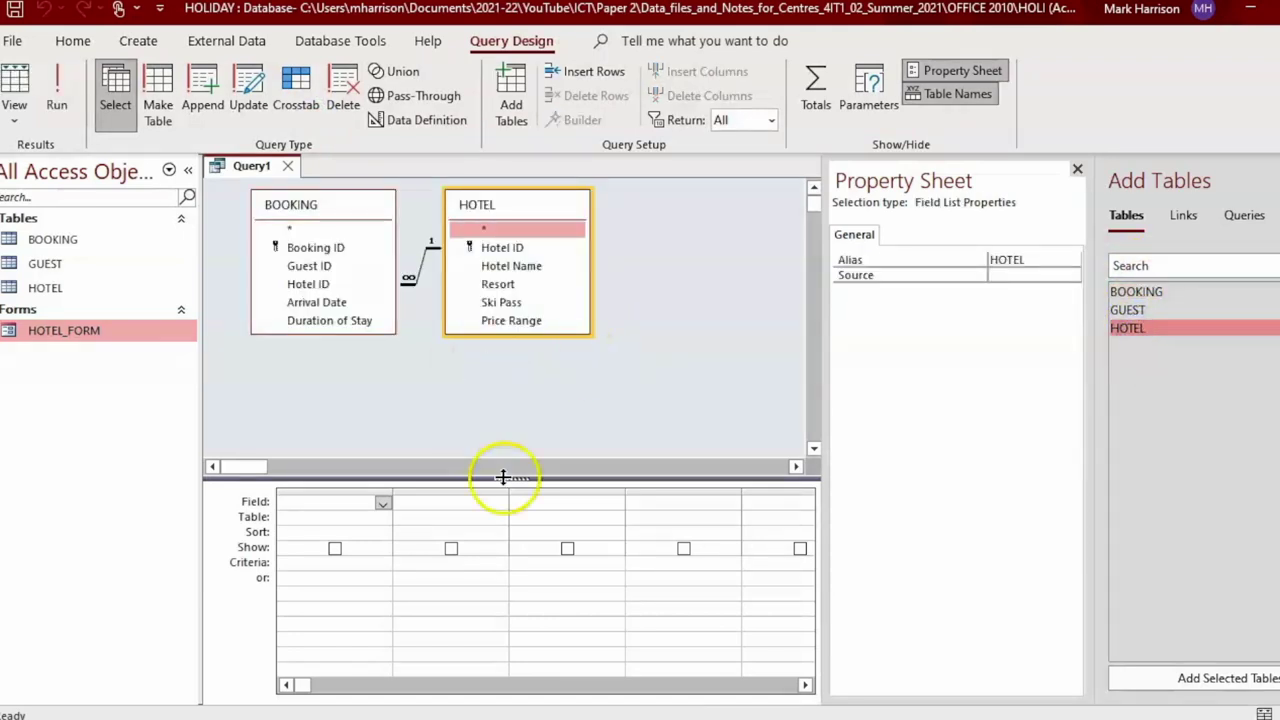
{"action": "key", "text": "alt+Tab"}
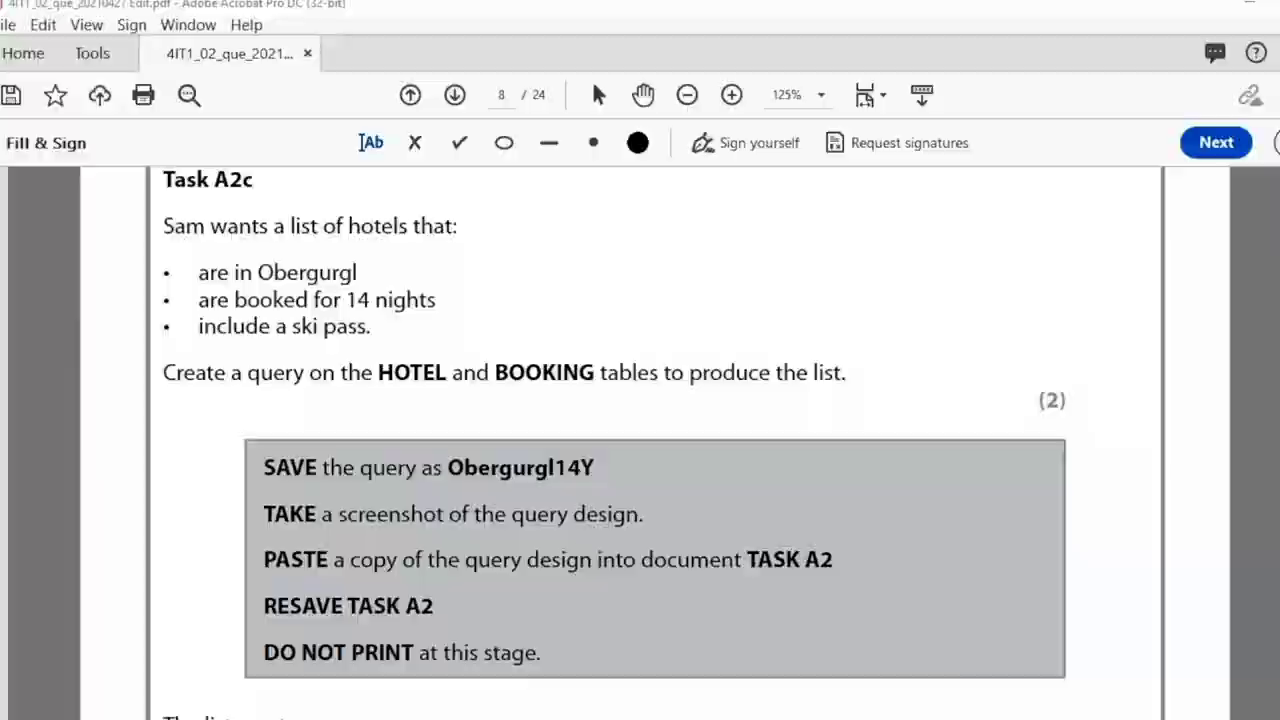
{"action": "key", "text": "alt+Tab"}
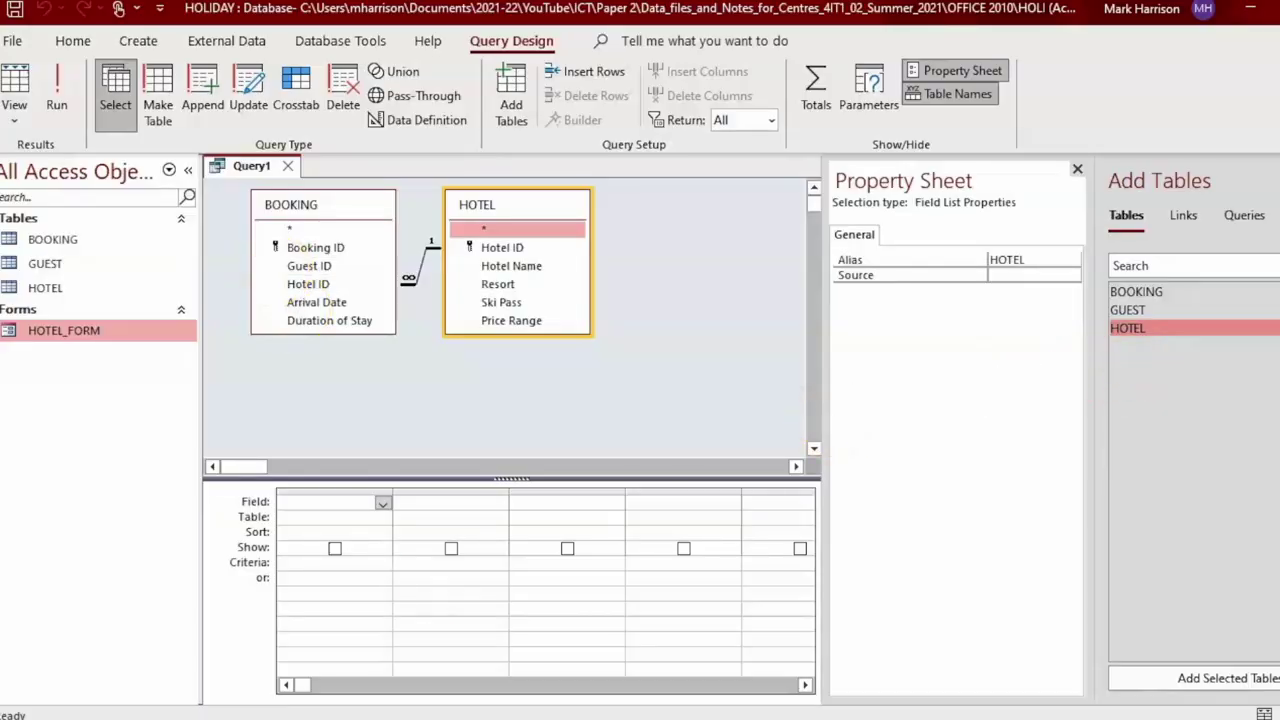
Add Booking ID, Guest ID, Hotel ID, Arrival Date and Duration of Stay from the BOOKING table to the query grid.
{"action": "double_click", "coordinate": [305, 248]}
{"action": "double_click", "coordinate": [308, 266]}
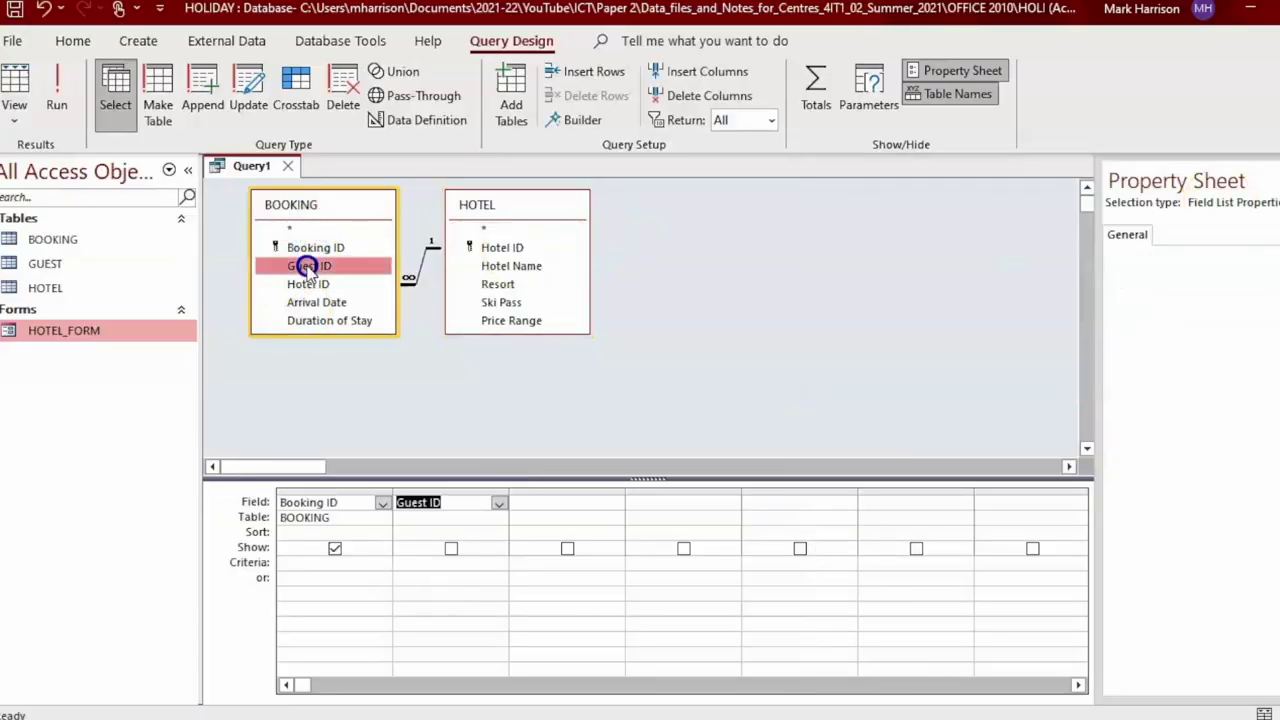
{"action": "double_click", "coordinate": [308, 284]}
{"action": "left_click", "coordinate": [318, 302]}
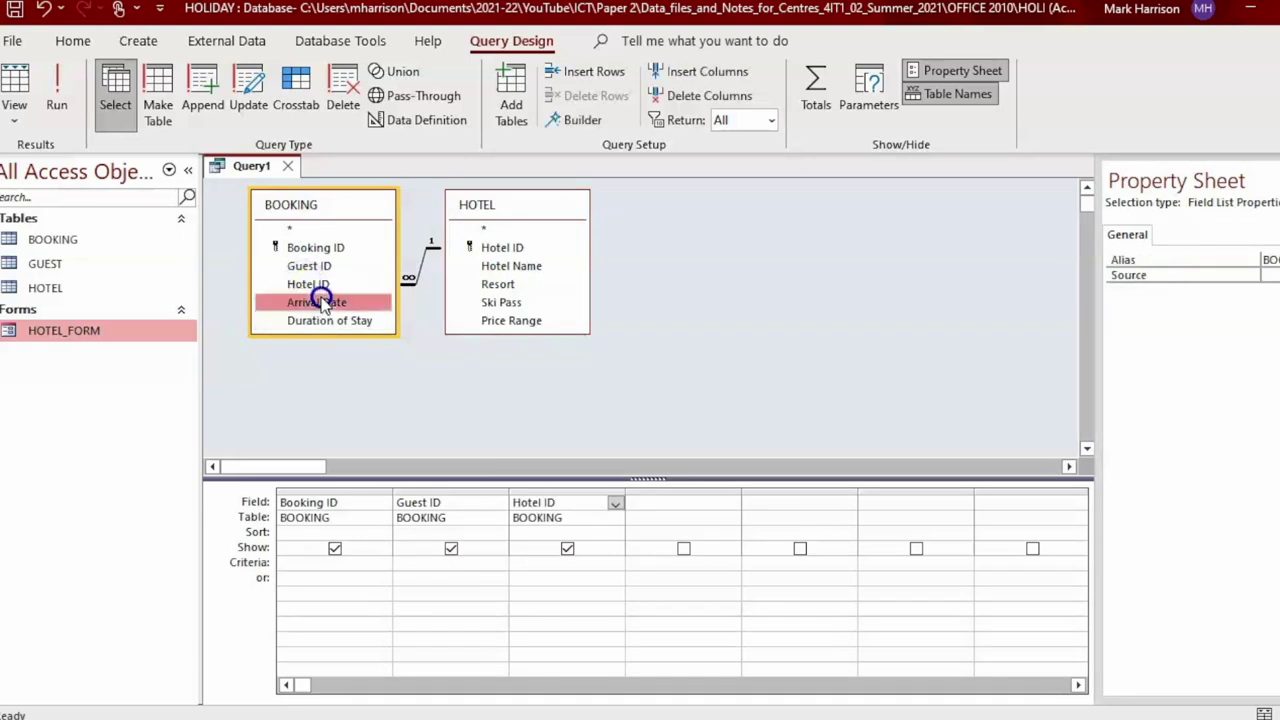
{"action": "double_click", "coordinate": [318, 302]}
{"action": "double_click", "coordinate": [328, 320]}
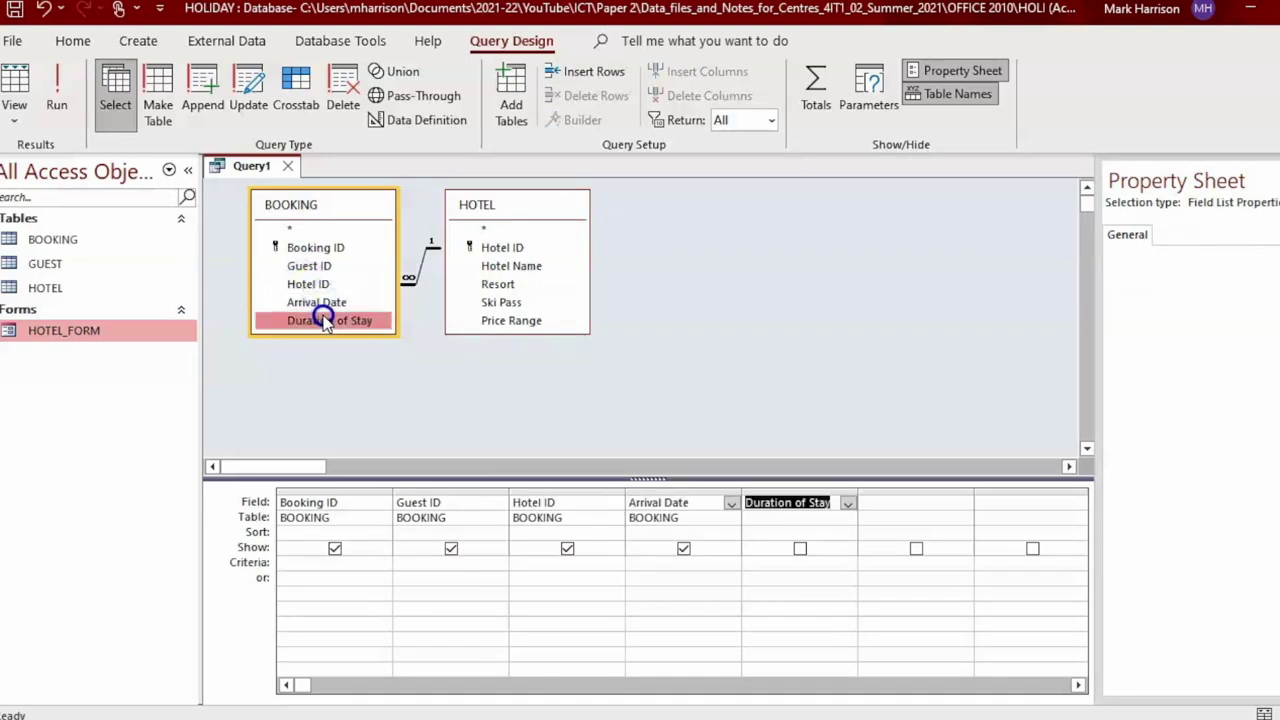
Add Hotel ID, Hotel Name, Resort, Ski Pass and Price Range from the HOTEL table to the query grid.
{"action": "double_click", "coordinate": [505, 248]}
{"action": "left_click", "coordinate": [507, 267]}
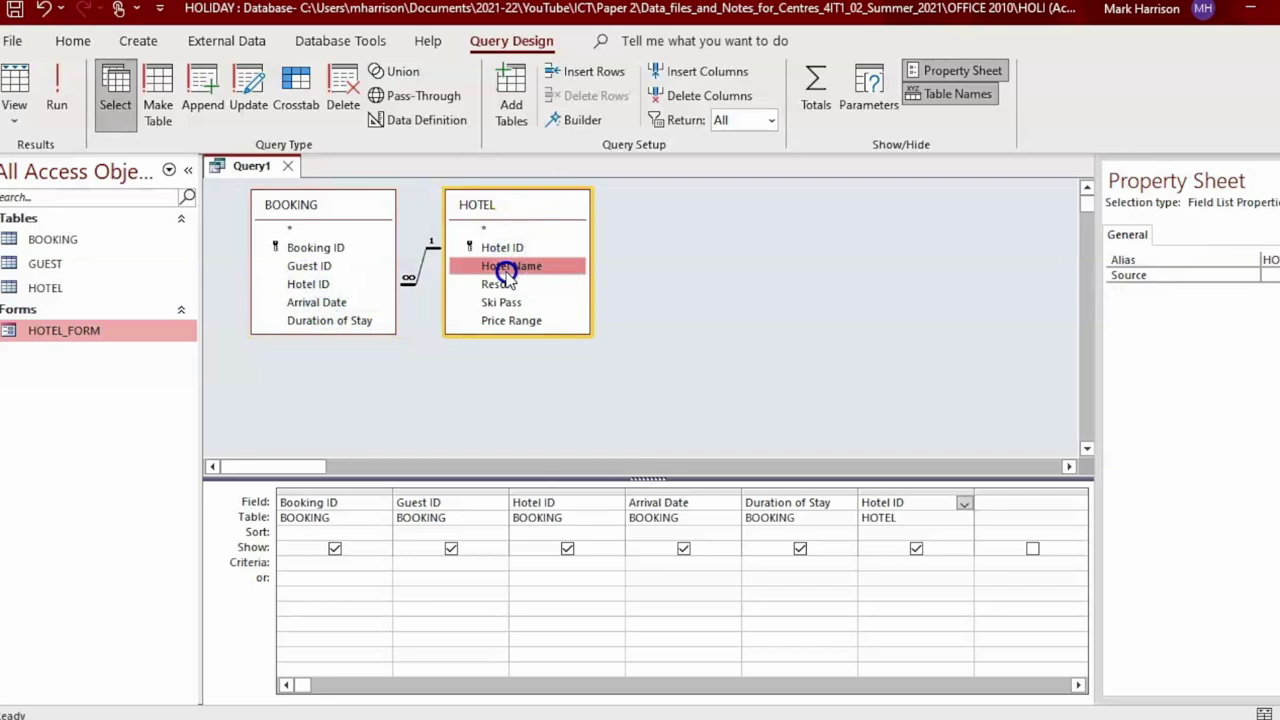
{"action": "double_click", "coordinate": [507, 267]}
{"action": "double_click", "coordinate": [492, 285]}
{"action": "double_click", "coordinate": [500, 302]}
{"action": "double_click", "coordinate": [508, 320]}
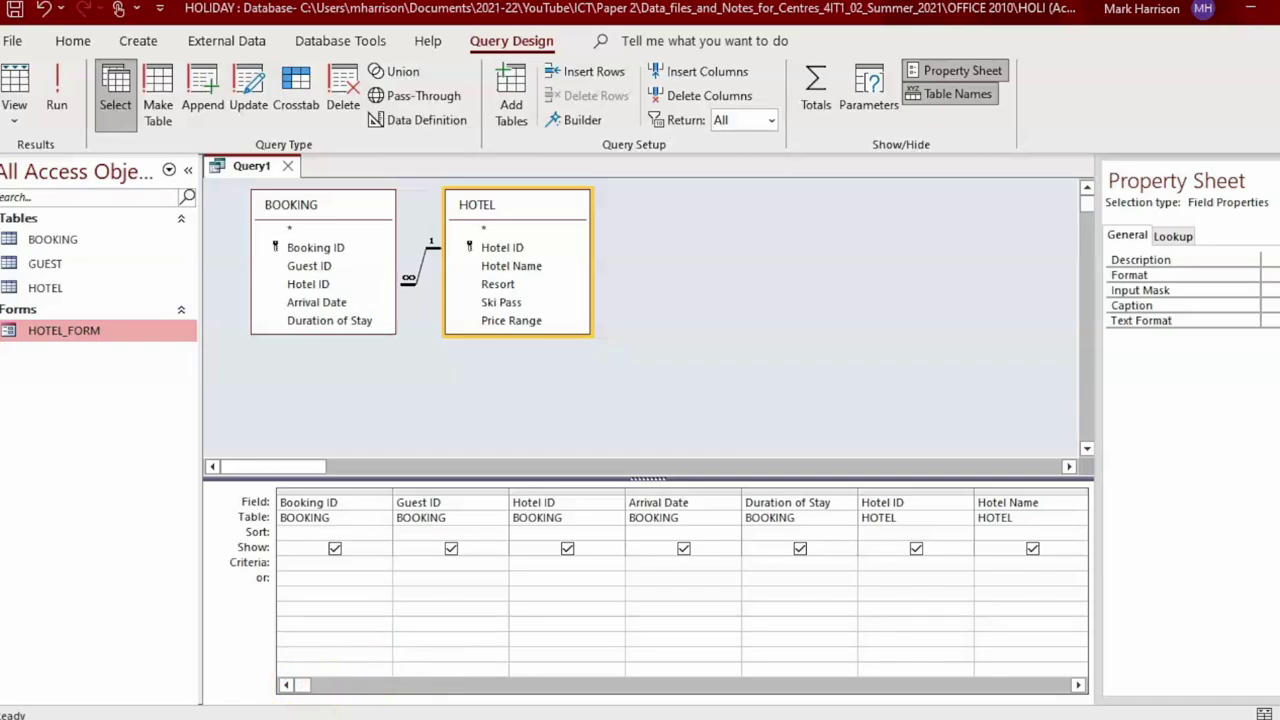
Set the Resort criterion to "Obergurgl" as the exam paper requires, and run the query to check its records.
{"action": "key", "text": "alt+Tab"}
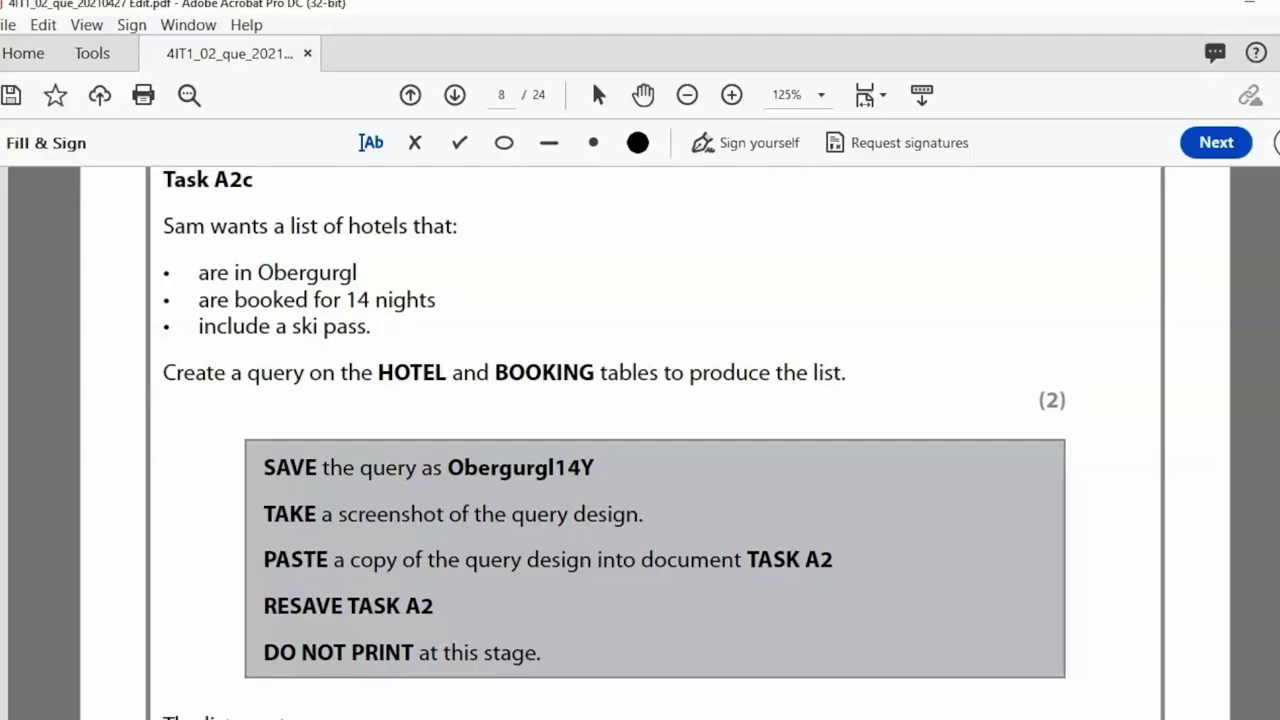
{"action": "key", "text": "alt+Tab"}
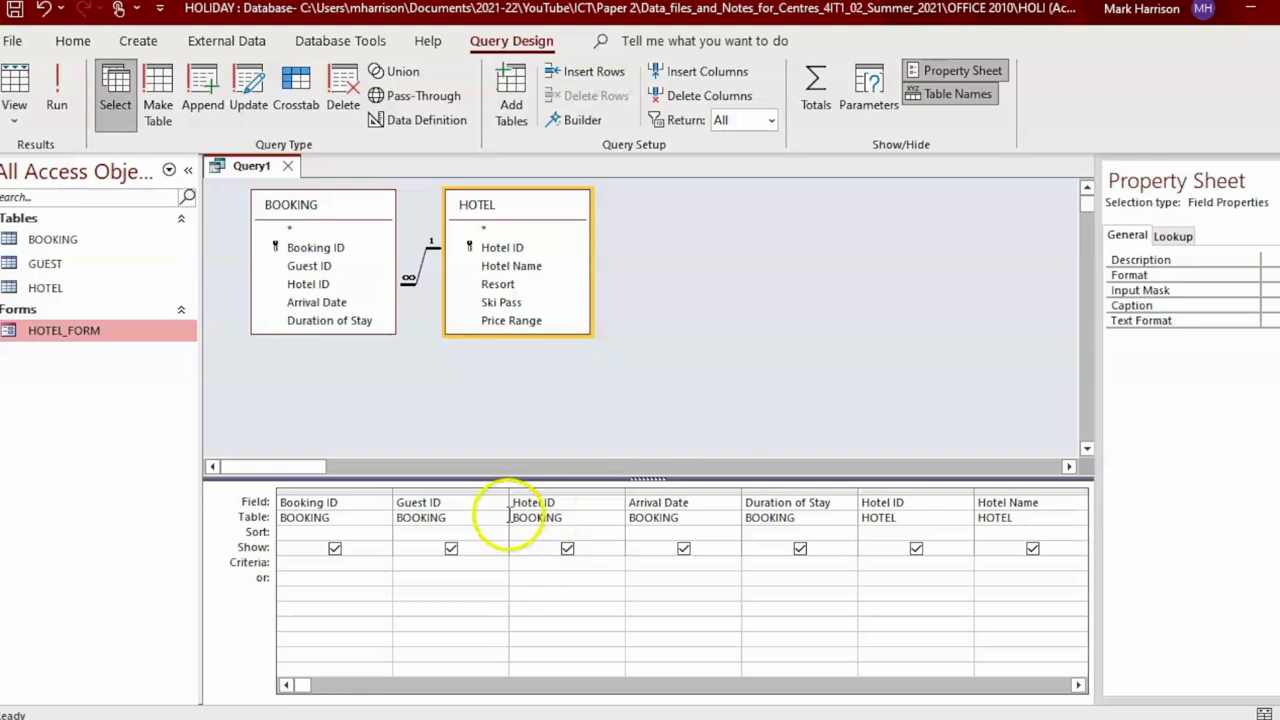
{"action": "scroll", "coordinate": [877, 586], "scroll_direction": "right", "scroll_amount": 2}
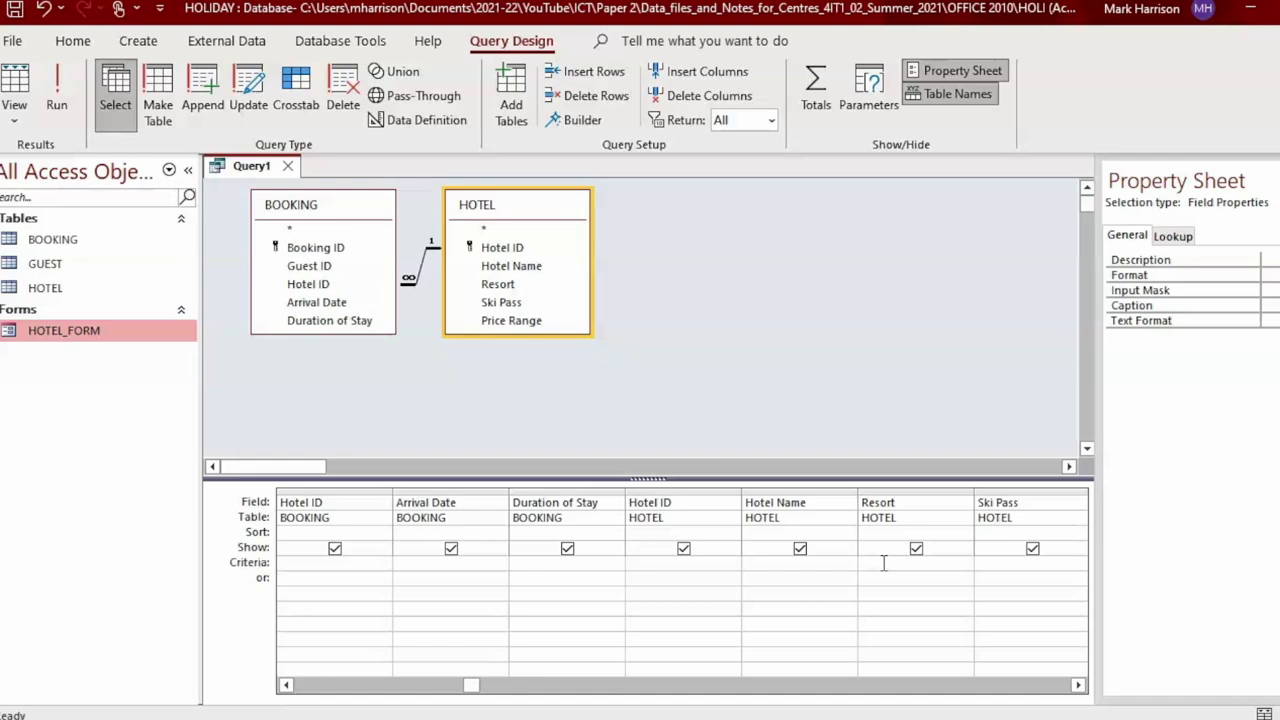
{"action": "type", "text": "bergurgl"}
{"action": "left_click", "coordinate": [868, 594]}
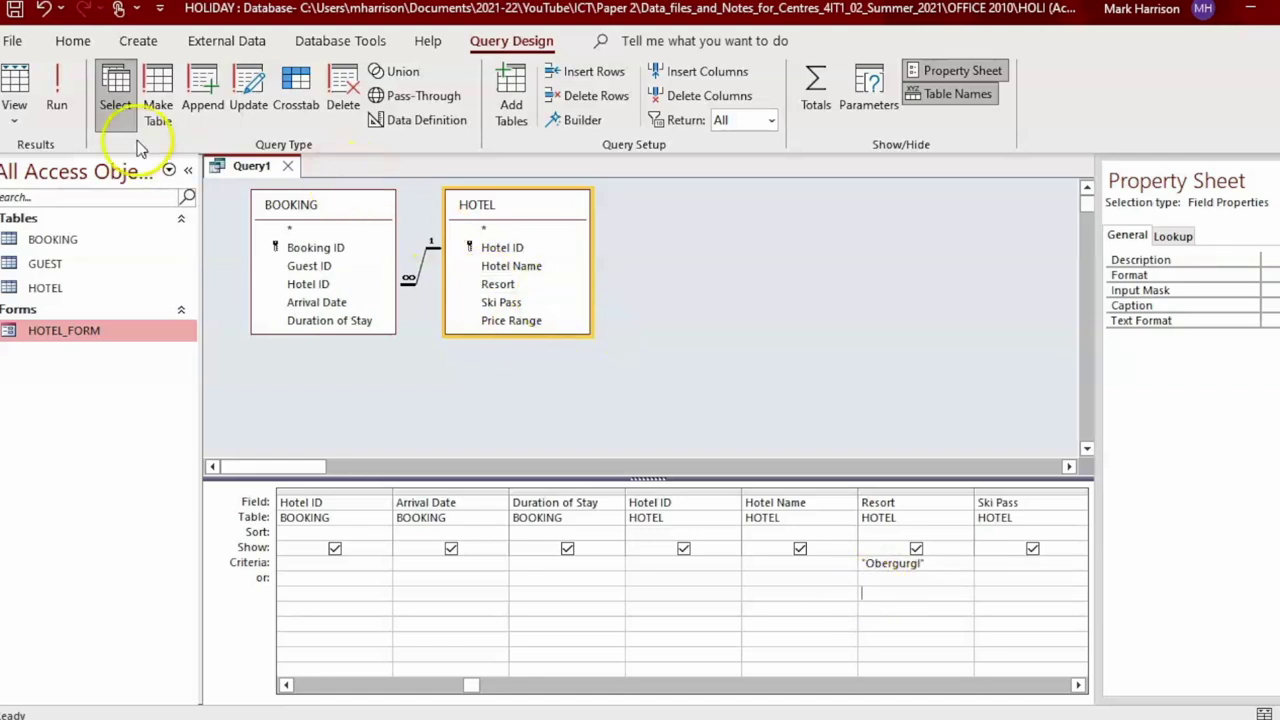
{"action": "left_click", "coordinate": [58, 92]}
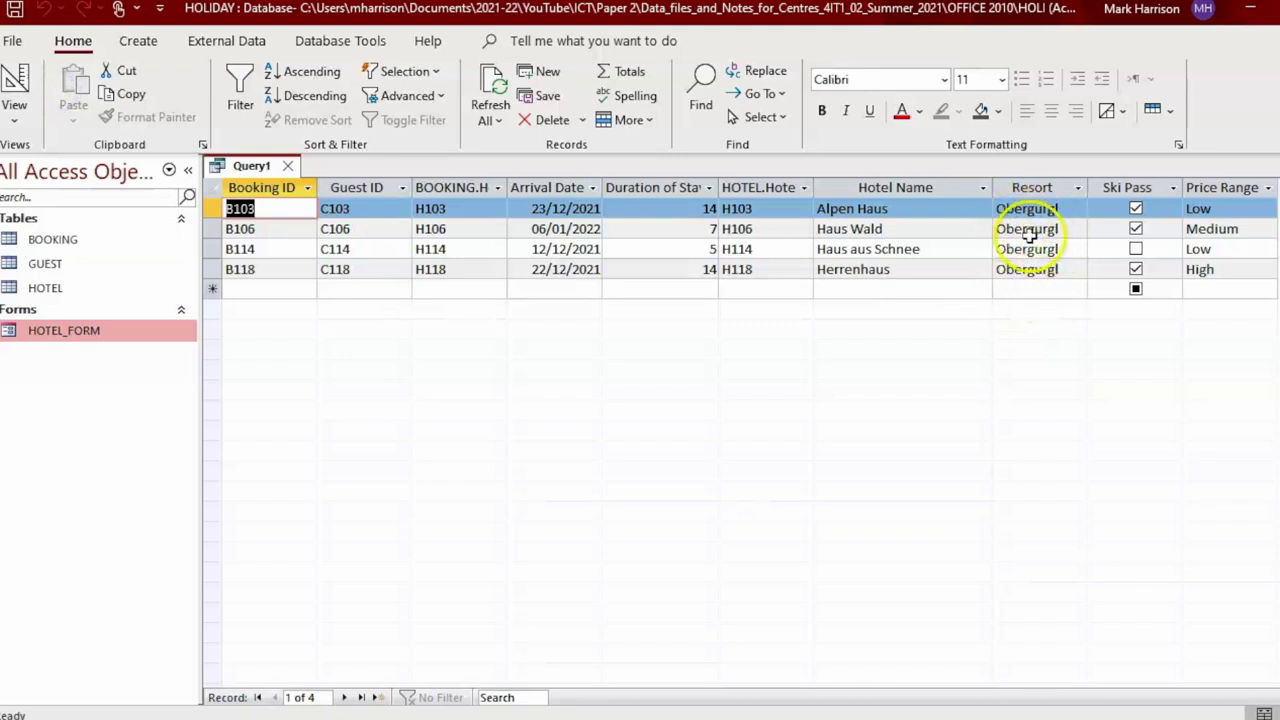
{"action": "left_click", "coordinate": [18, 118]}
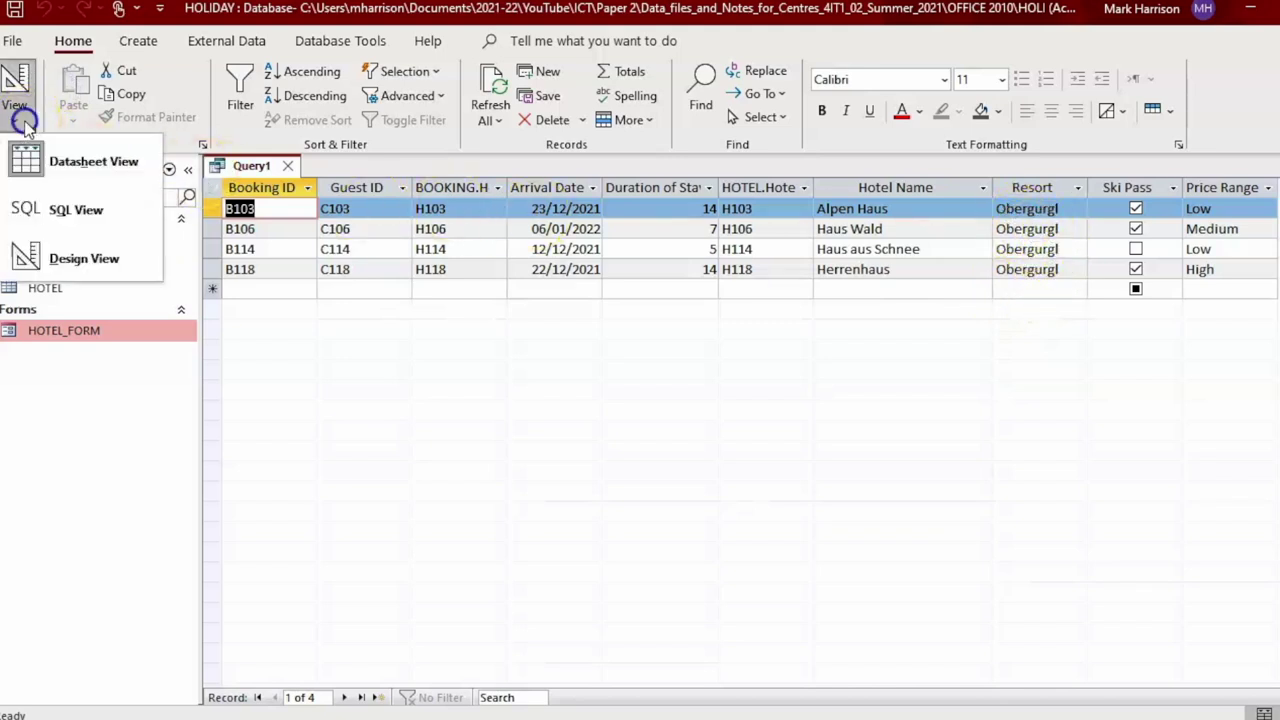
{"action": "left_click", "coordinate": [83, 248]}
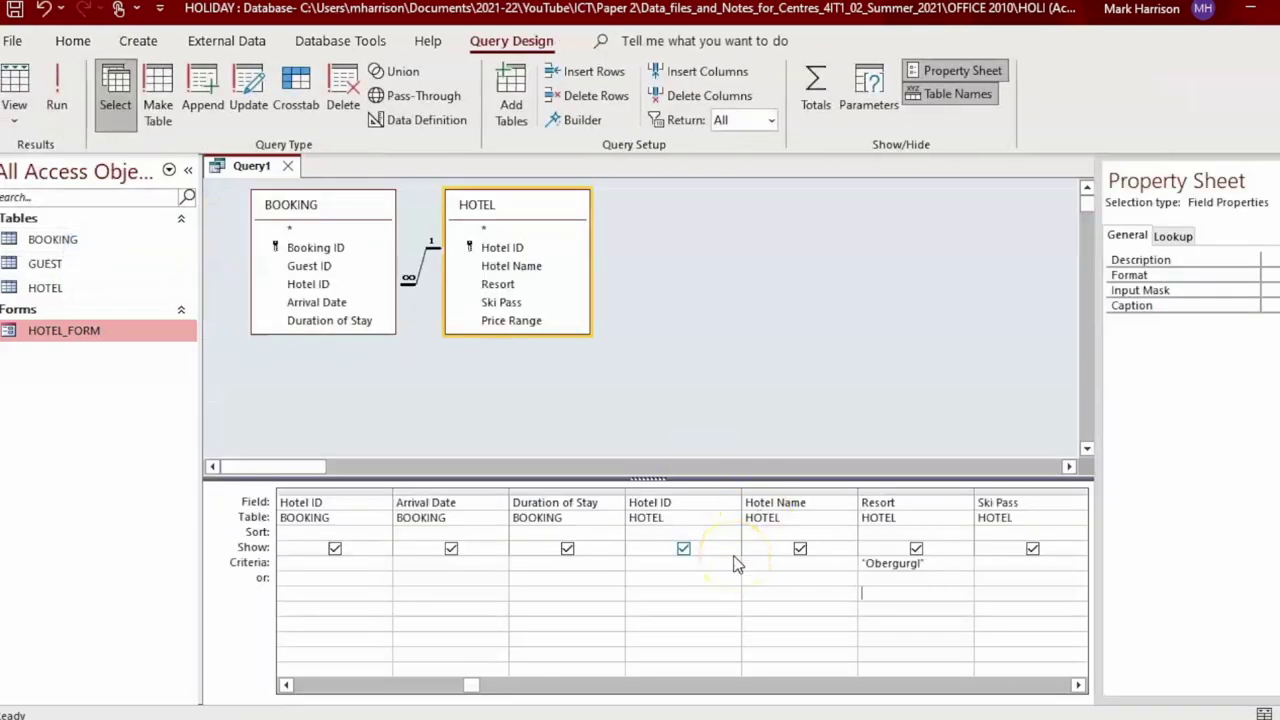
Set the Duration of Stay criterion to =14 and run the query to check the bookings, returning to Design View.
{"action": "key", "text": "alt+Tab"}
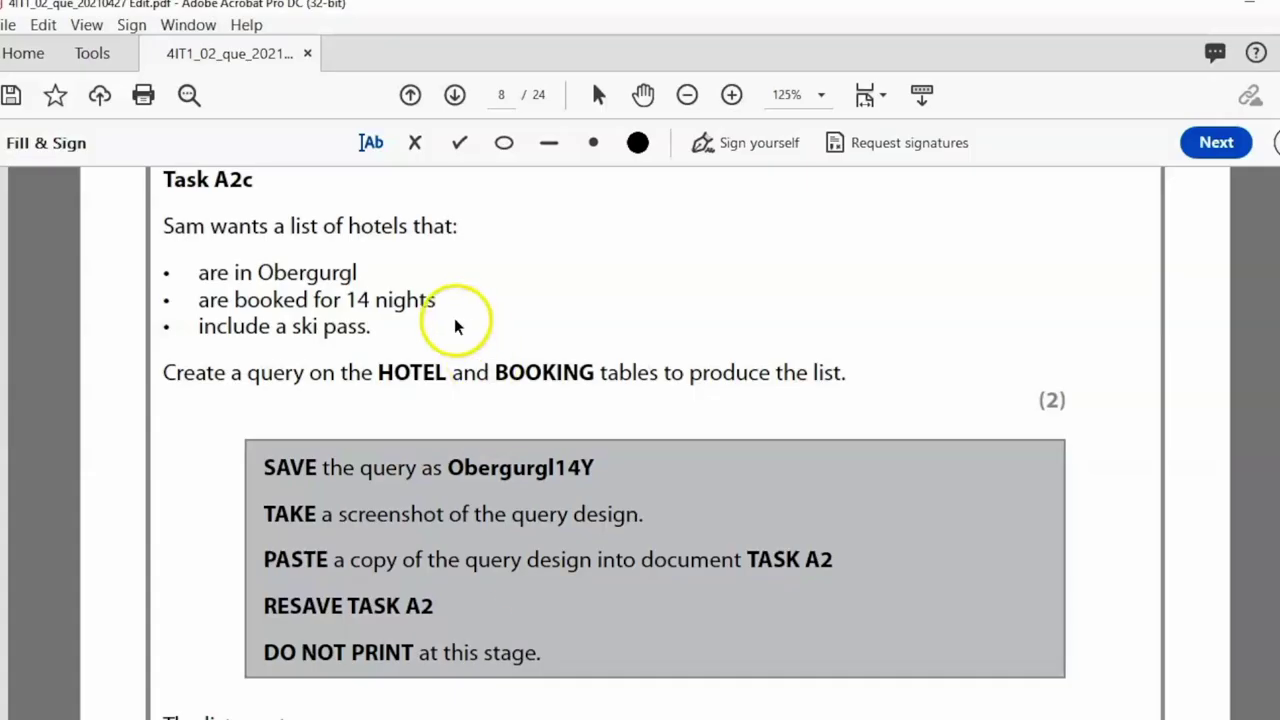
{"action": "key", "text": "alt+Tab"}
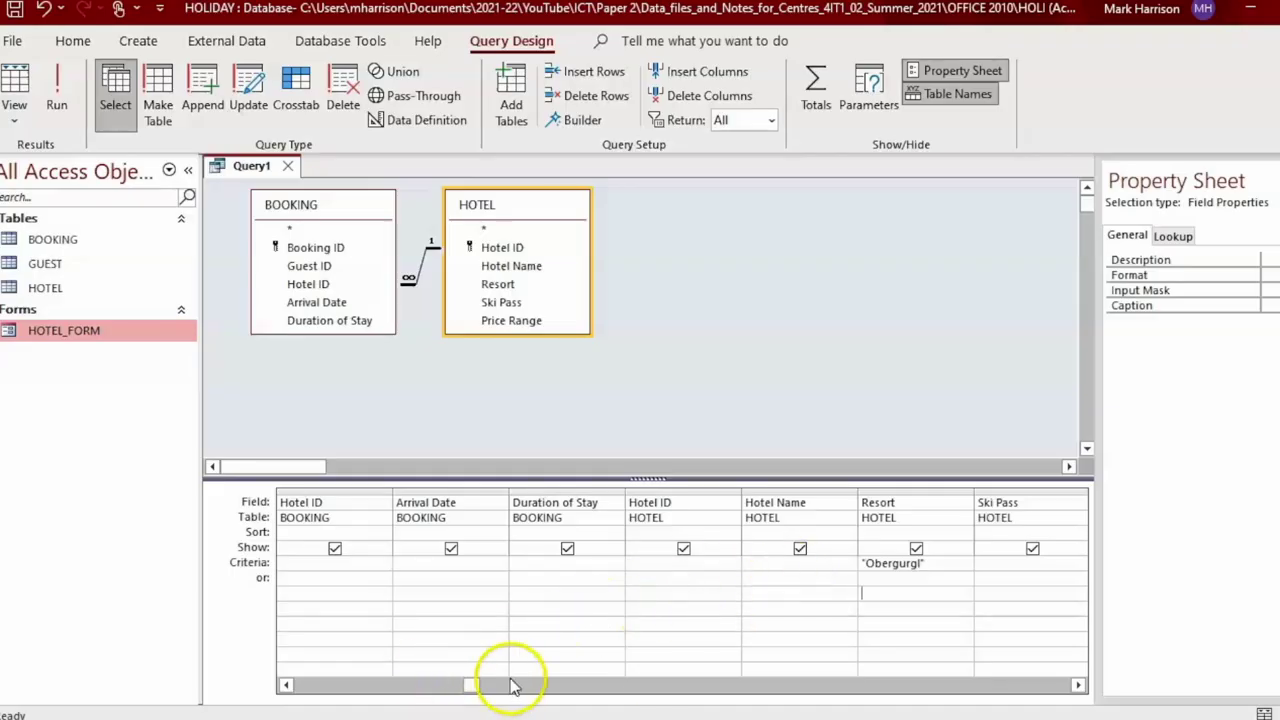
{"action": "left_click", "coordinate": [286, 685]}
{"action": "left_click", "coordinate": [1077, 685]}
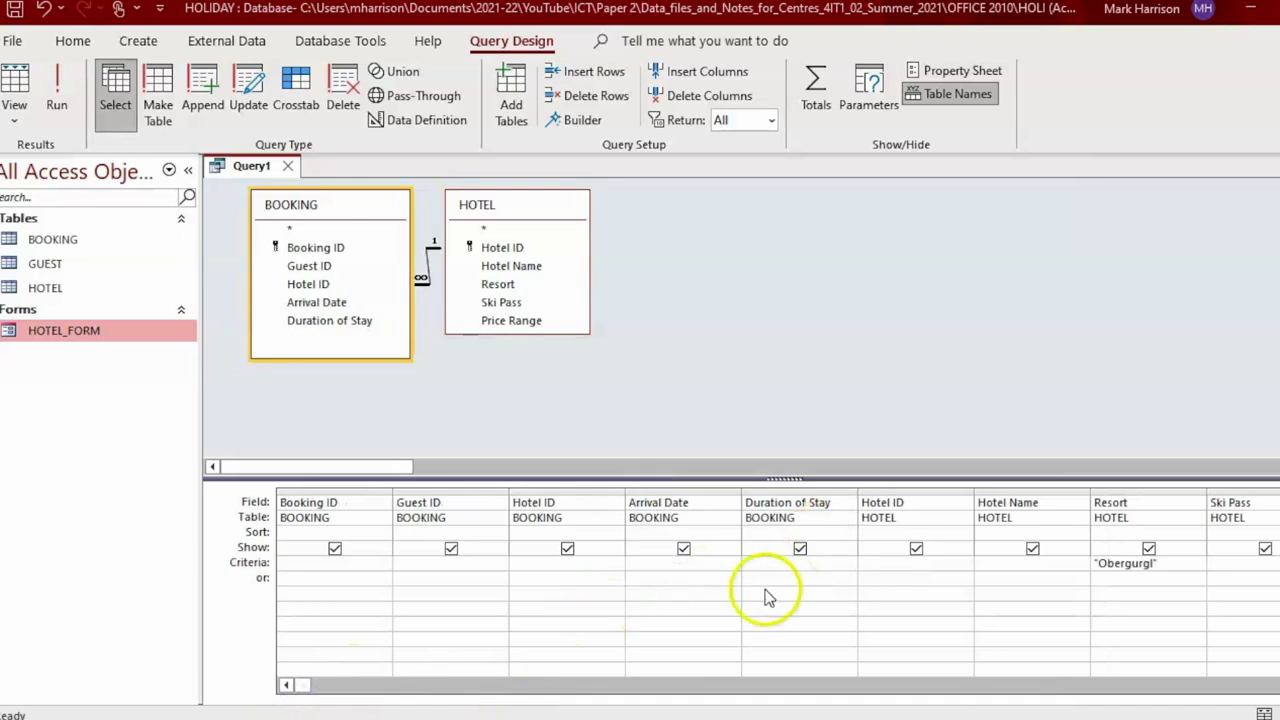
{"action": "left_click", "coordinate": [768, 567]}
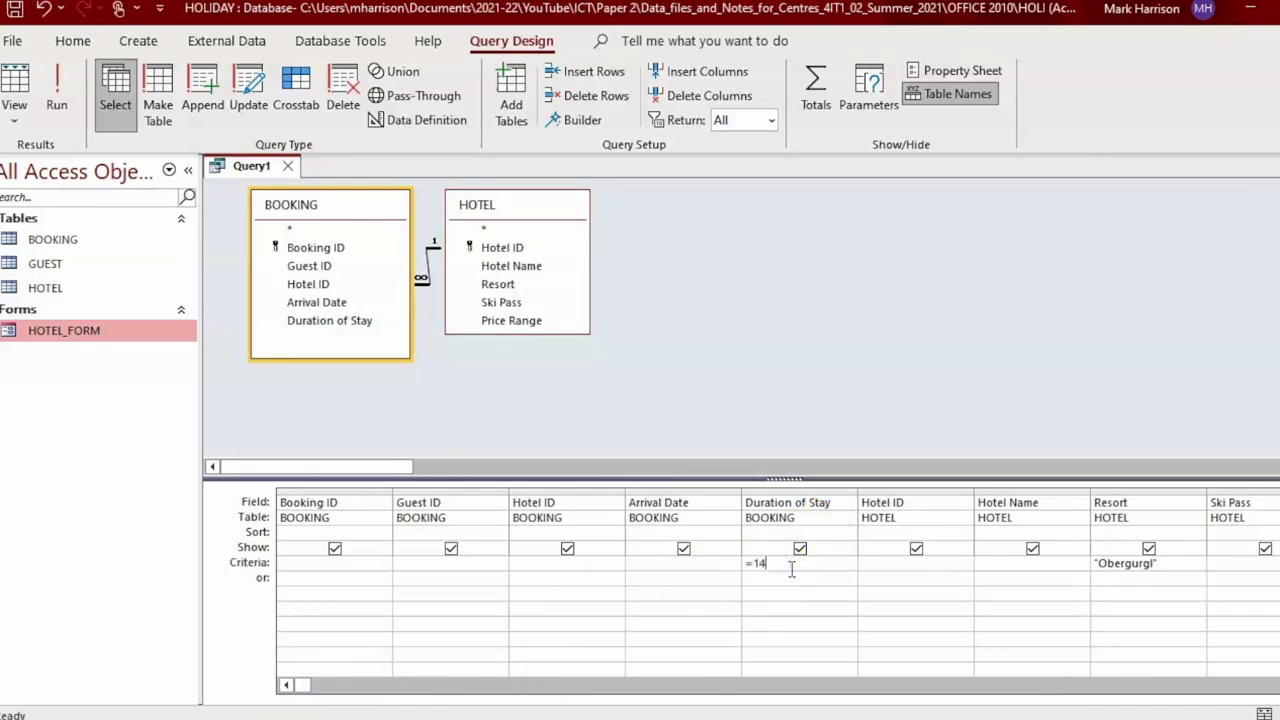
{"action": "left_click", "coordinate": [771, 591]}
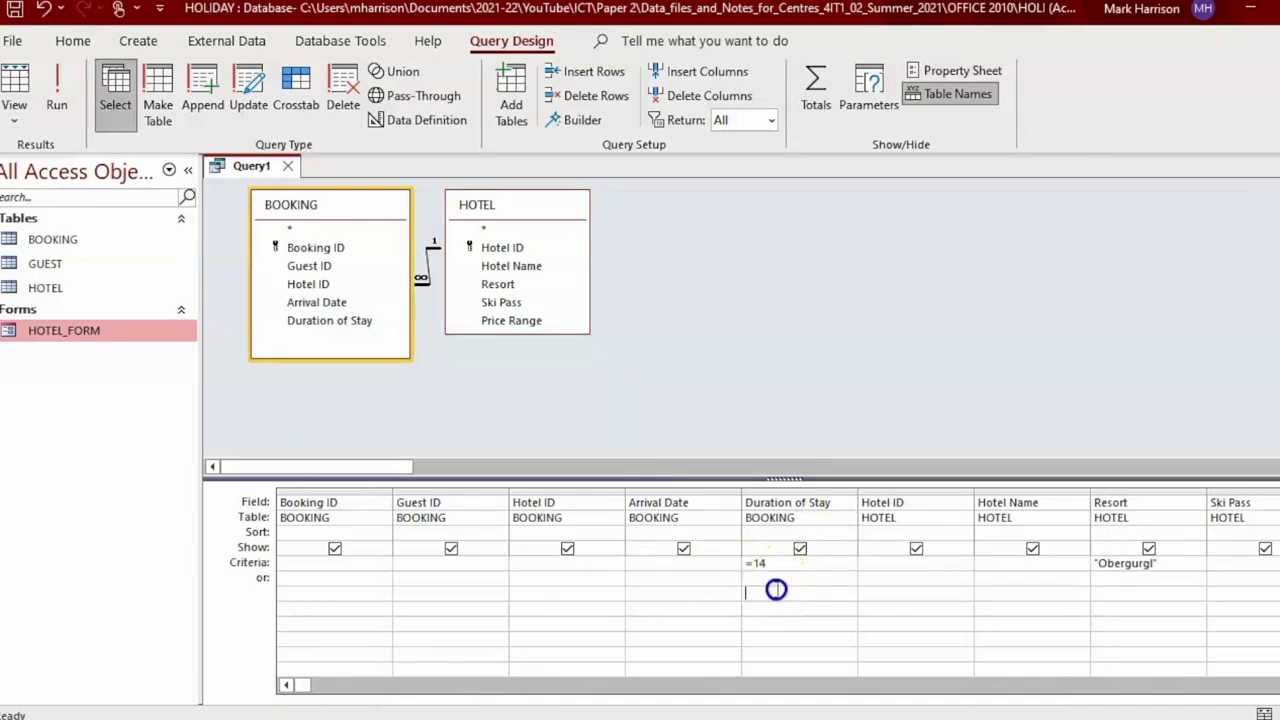
{"action": "left_click", "coordinate": [50, 100]}
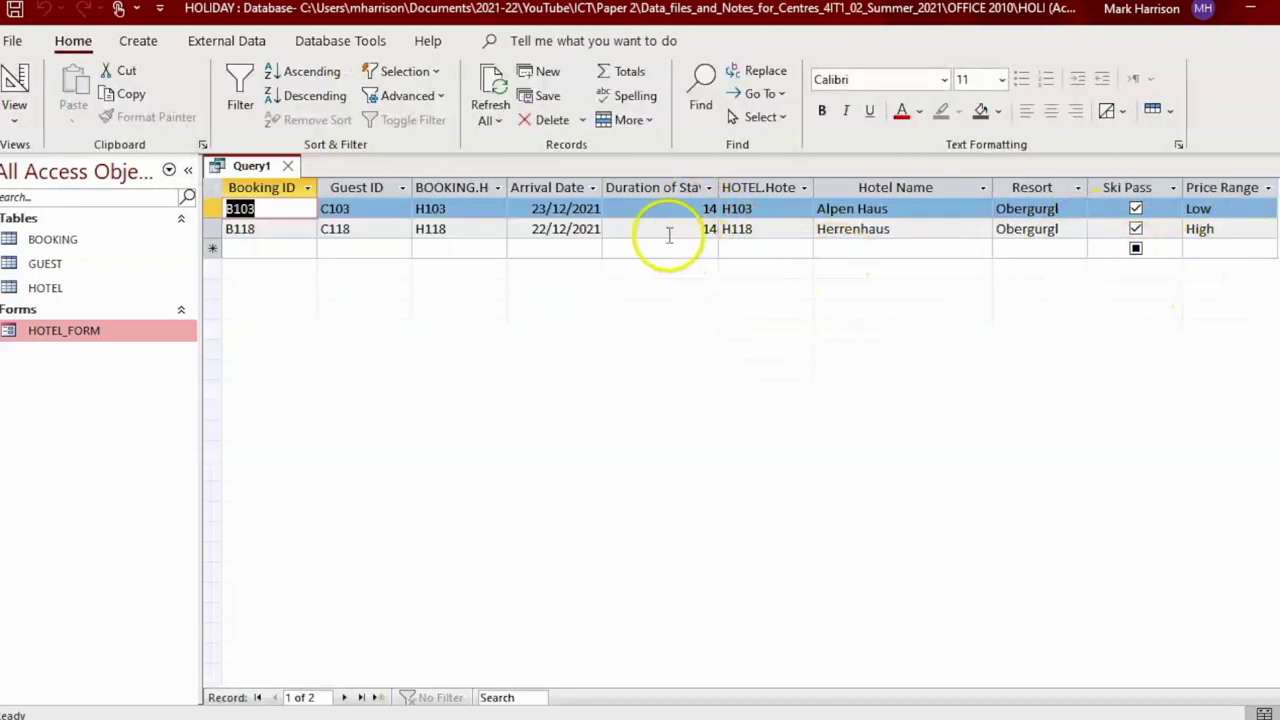
{"action": "left_click", "coordinate": [14, 110]}
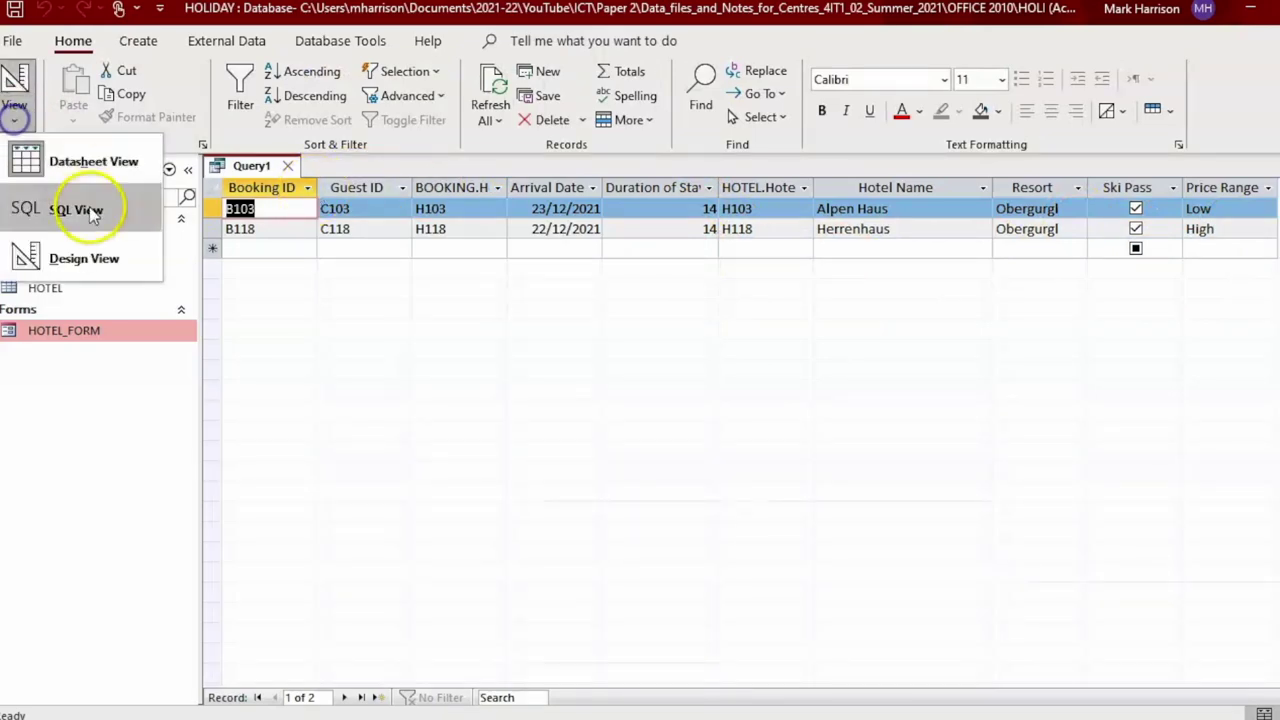
{"action": "left_click", "coordinate": [86, 257]}
Set the Ski Pass criterion to Yes and run the query to check the hotels, returning to Design View.
{"action": "key", "text": "alt+Tab"}
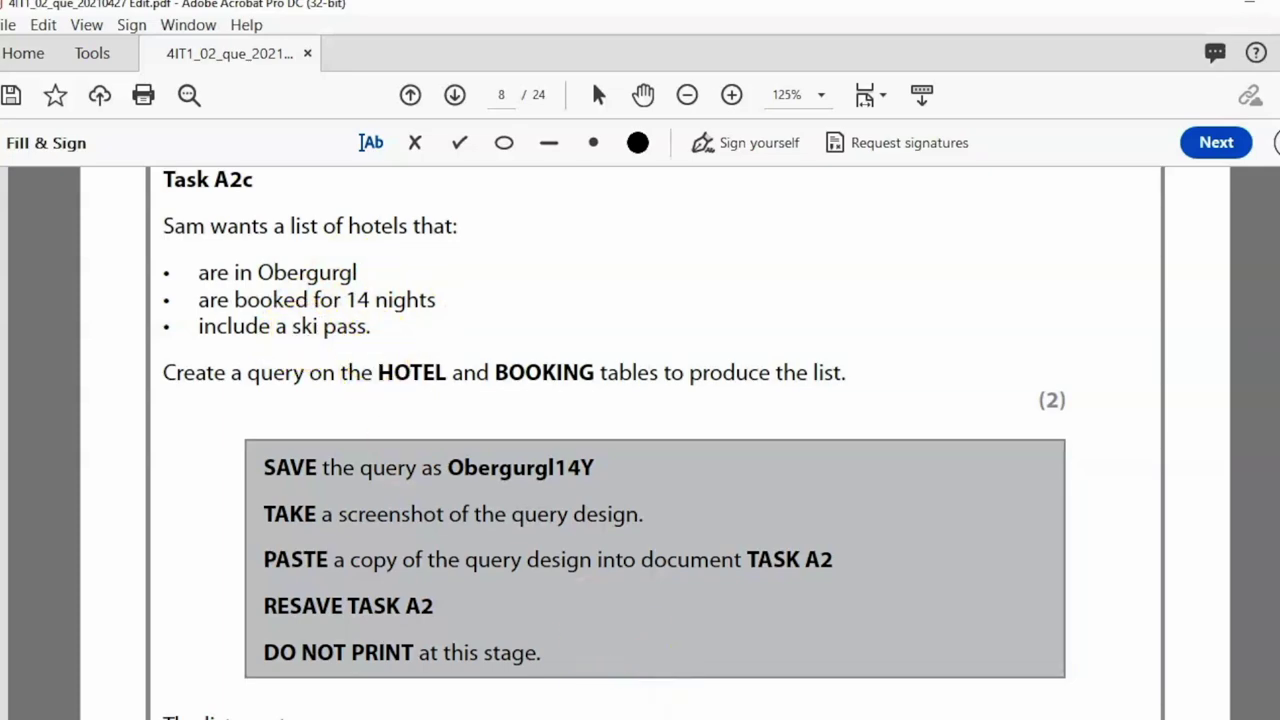
{"action": "key", "text": "alt+Tab"}
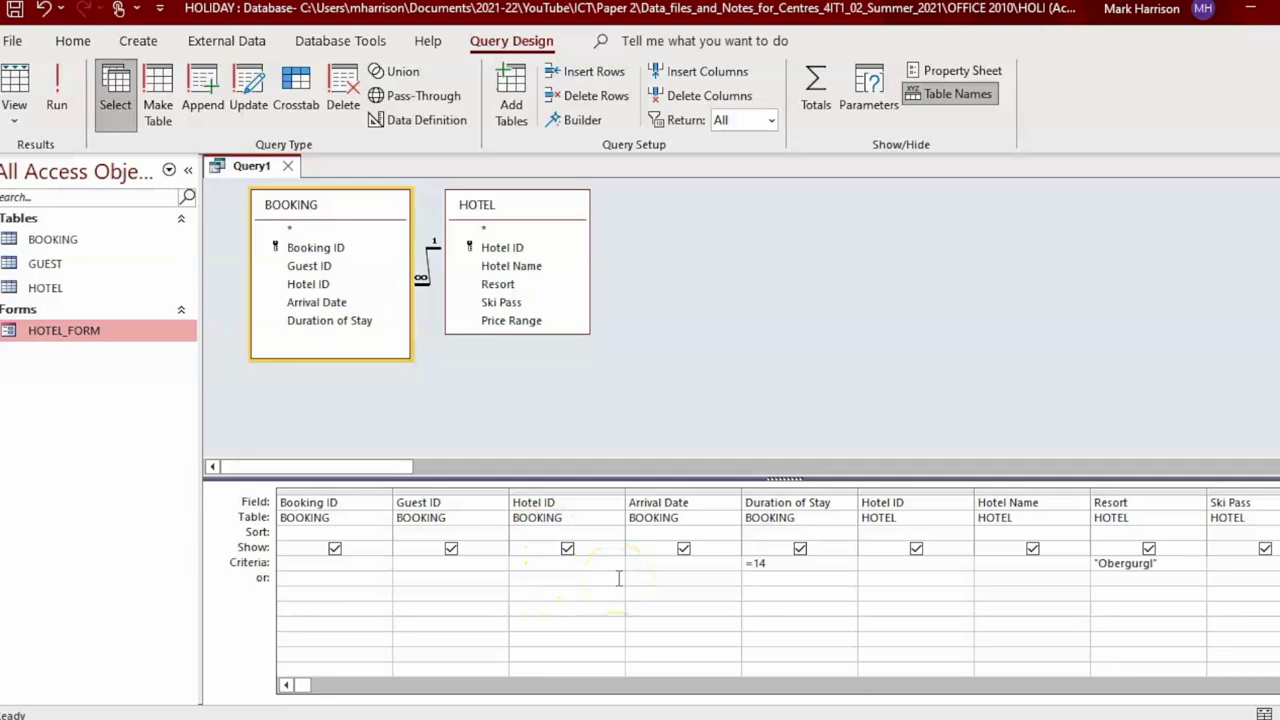
{"action": "left_click", "coordinate": [1229, 563]}
{"action": "type", "text": "Yes"}
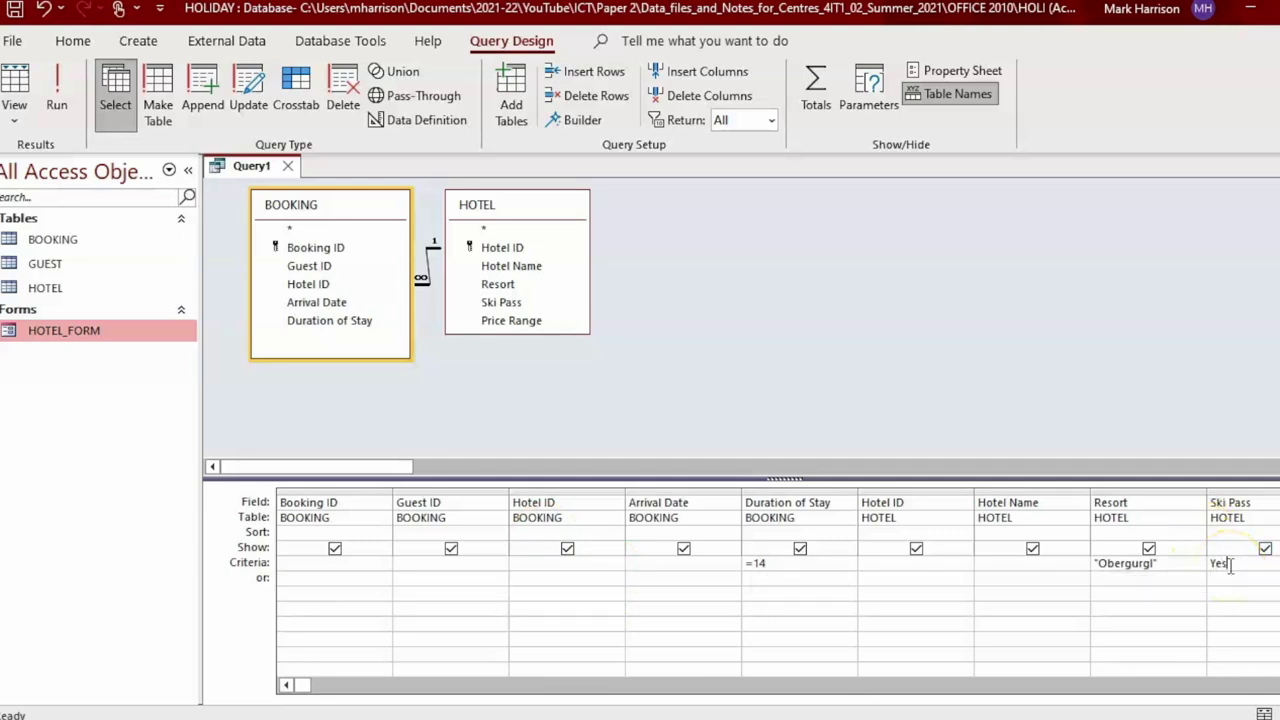
{"action": "left_click", "coordinate": [56, 95]}
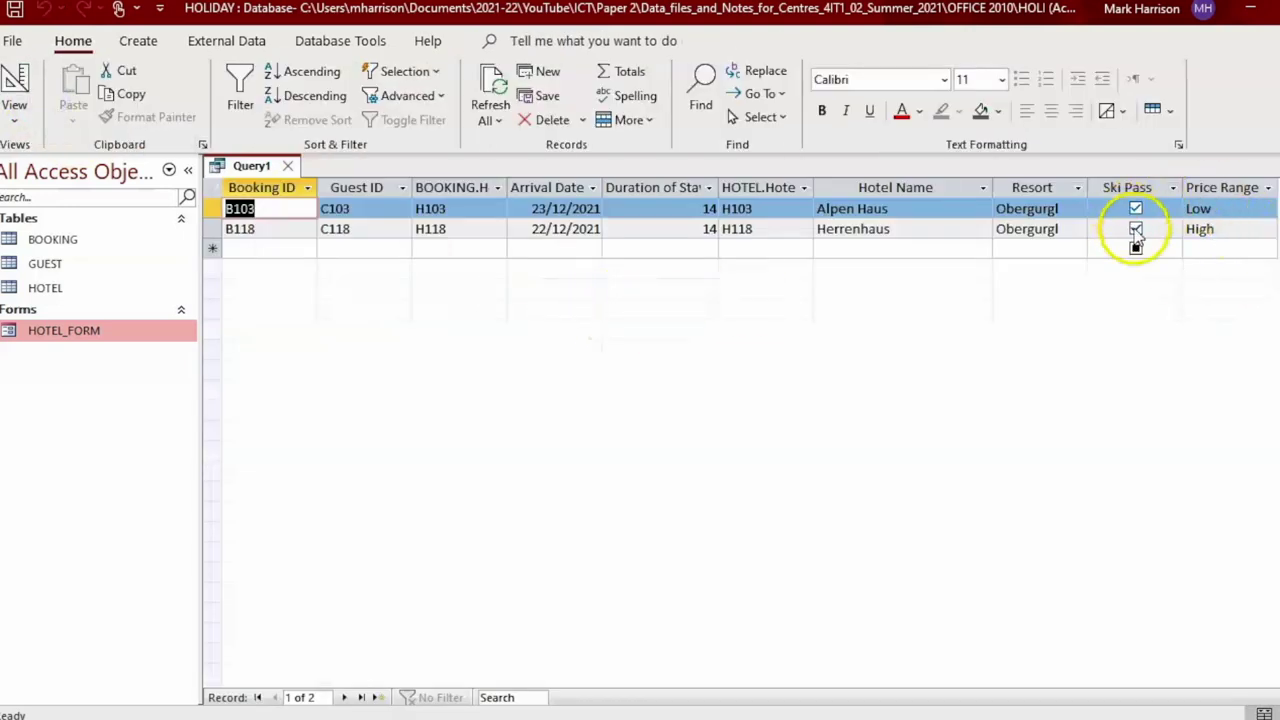
{"action": "left_click", "coordinate": [14, 116]}
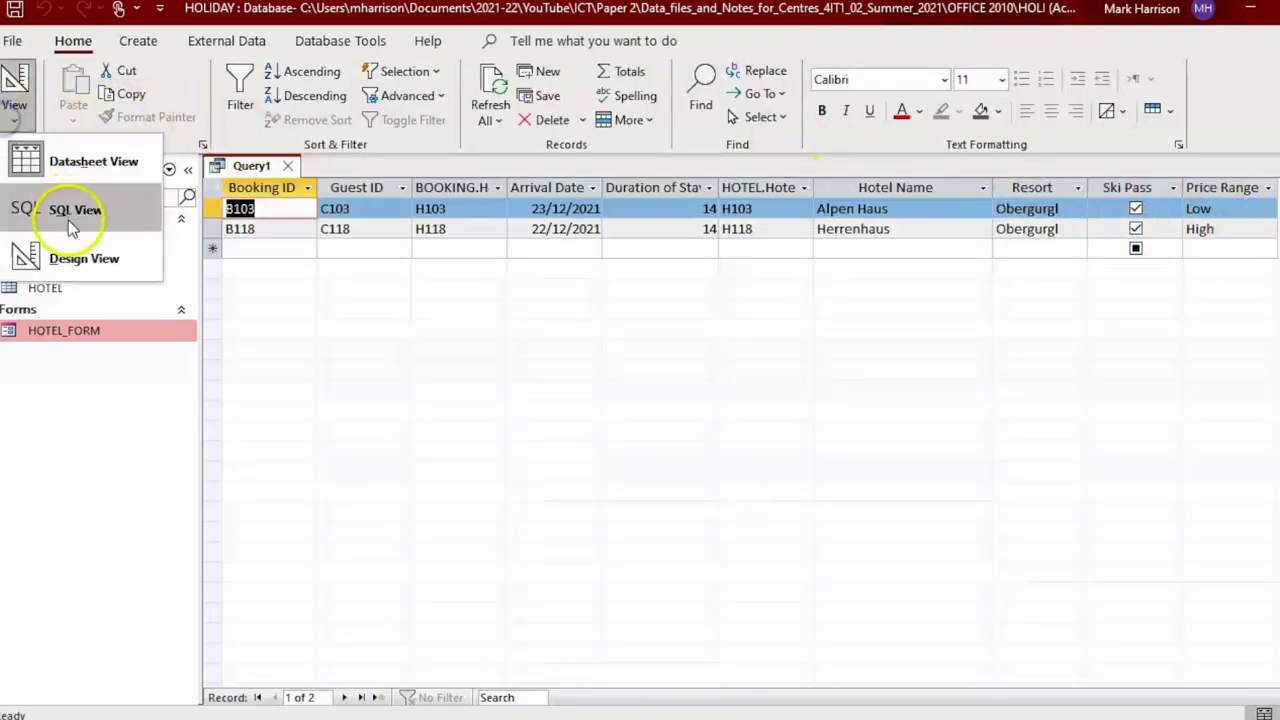
{"action": "left_click", "coordinate": [69, 257]}
Save the query object as Obergurgl14Y, taking the name from the Task A2c instructions.
{"action": "key", "text": "alt+Tab"}
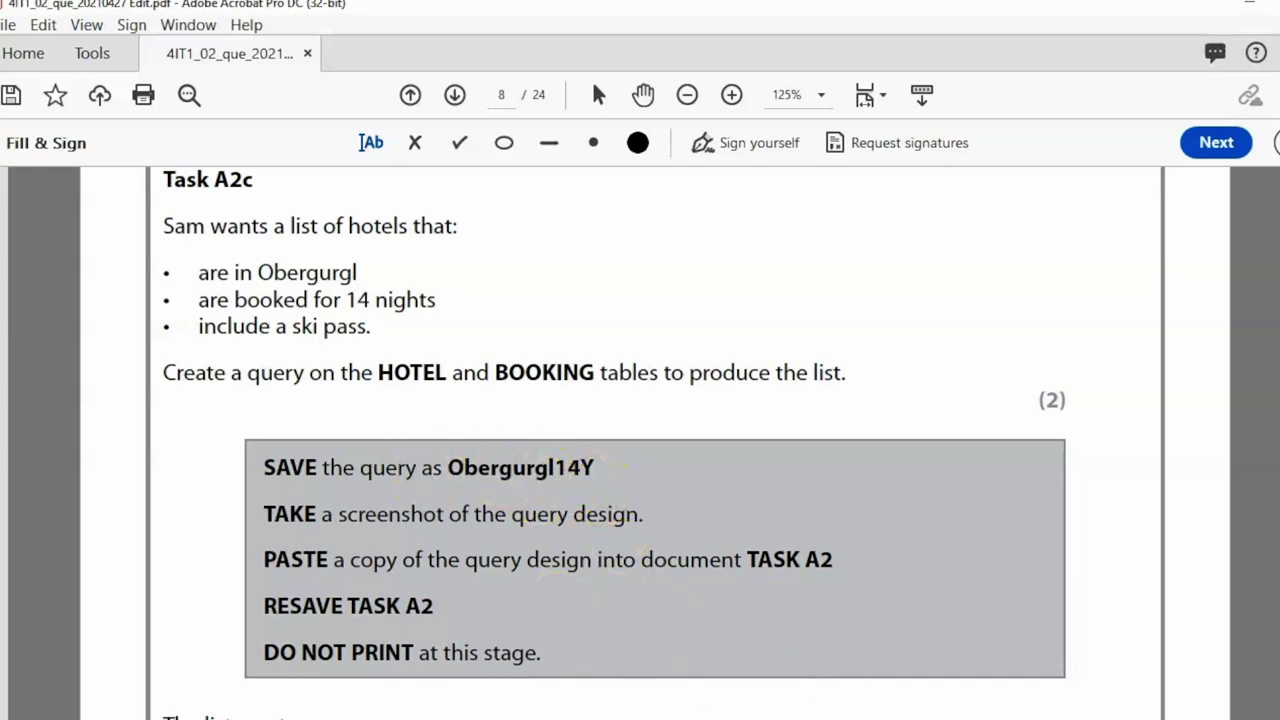
{"action": "key", "text": "alt+Tab"}
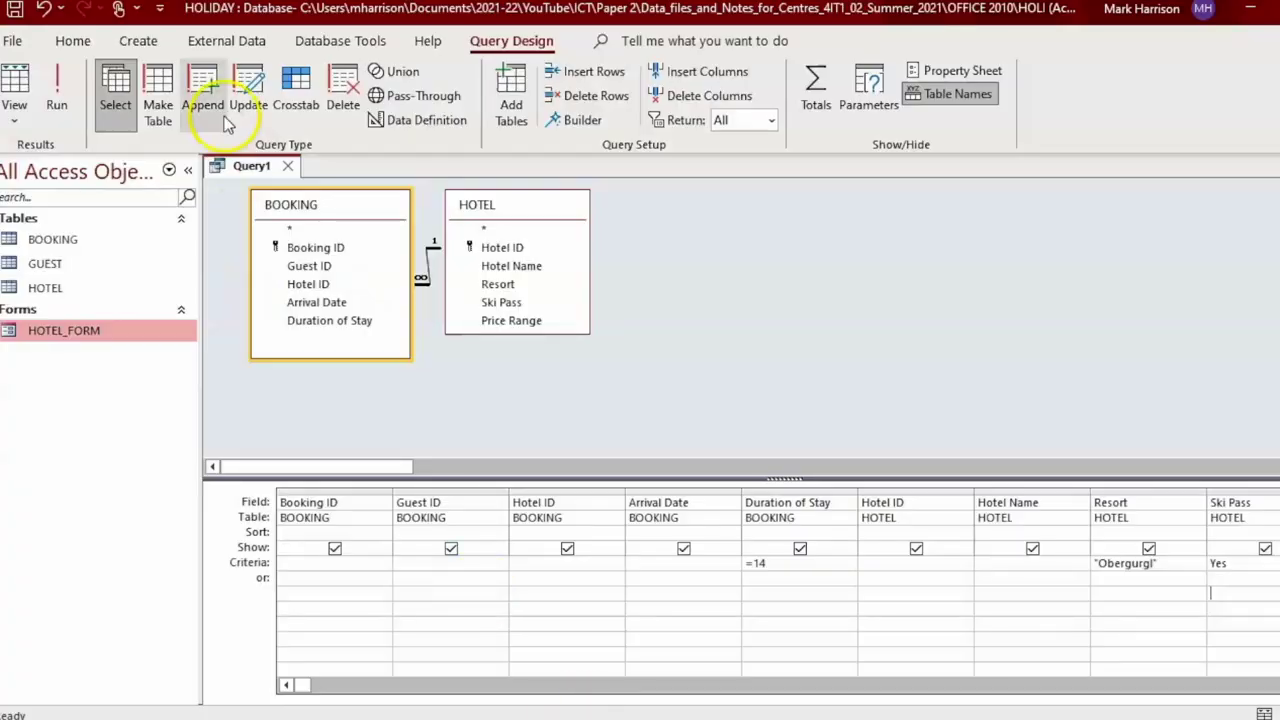
{"action": "left_click", "coordinate": [18, 41]}
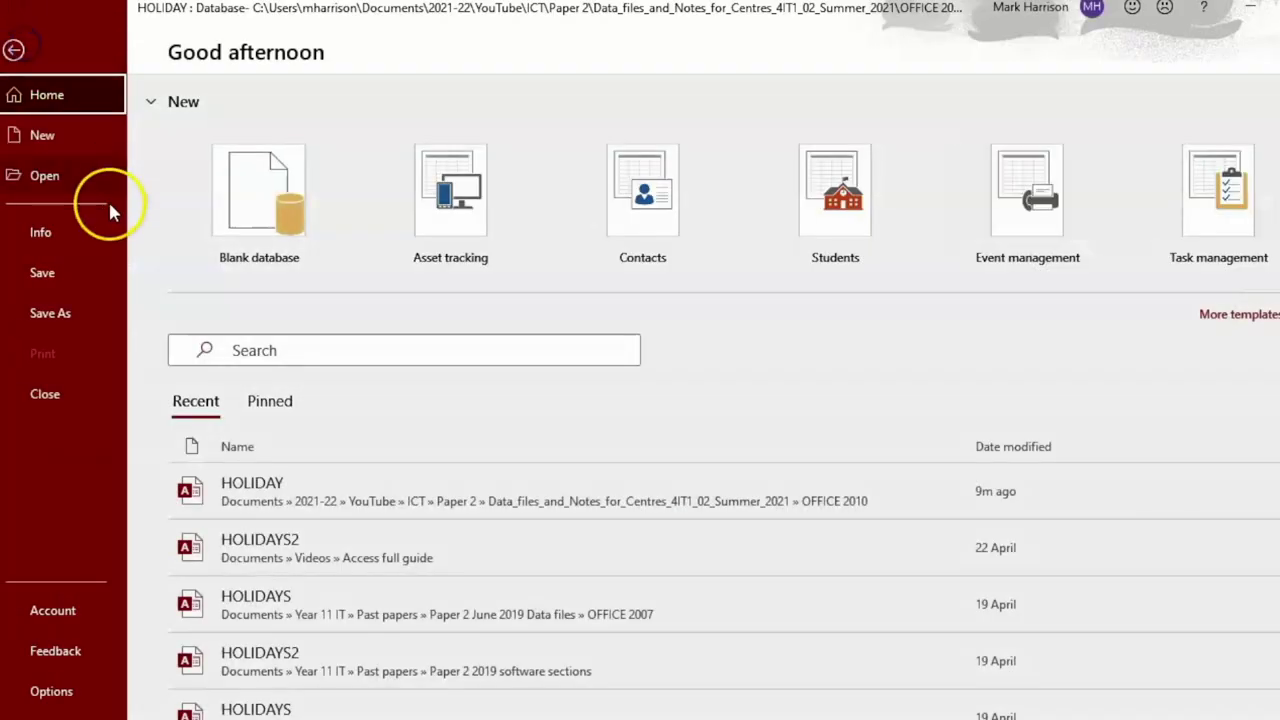
{"action": "left_click", "coordinate": [50, 313]}
{"action": "left_click", "coordinate": [313, 218]}
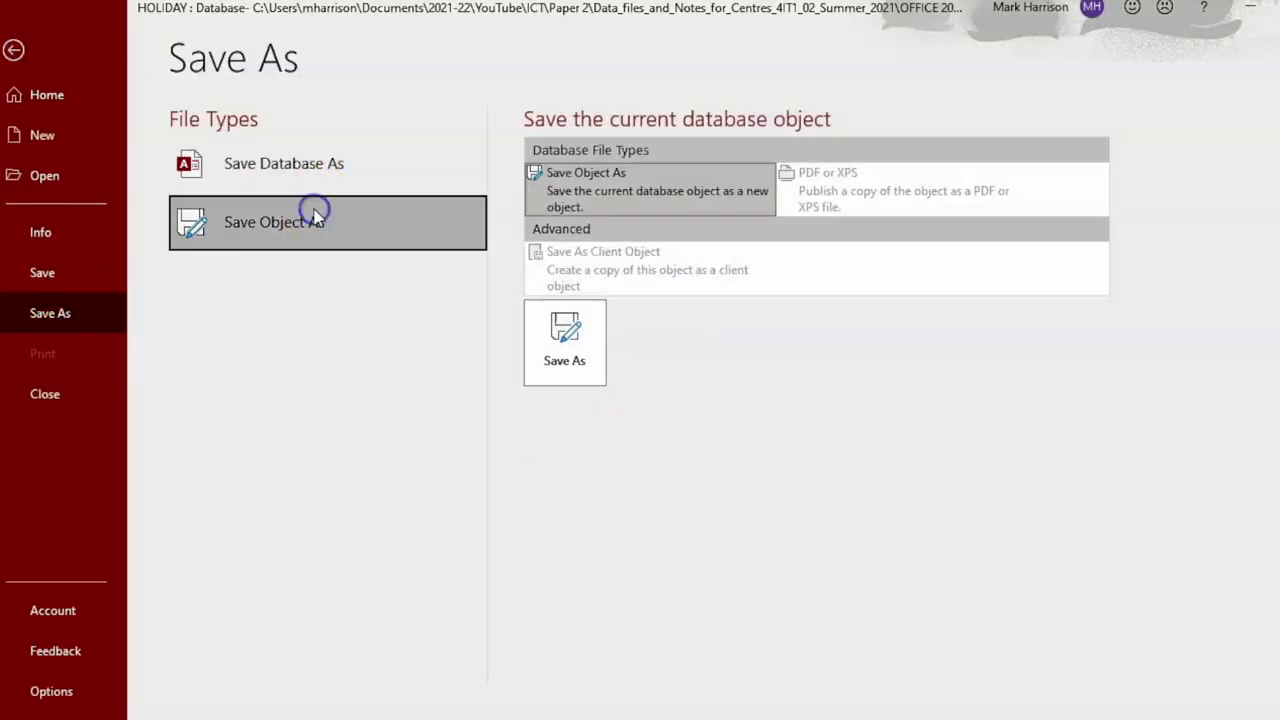
{"action": "left_click", "coordinate": [575, 343]}
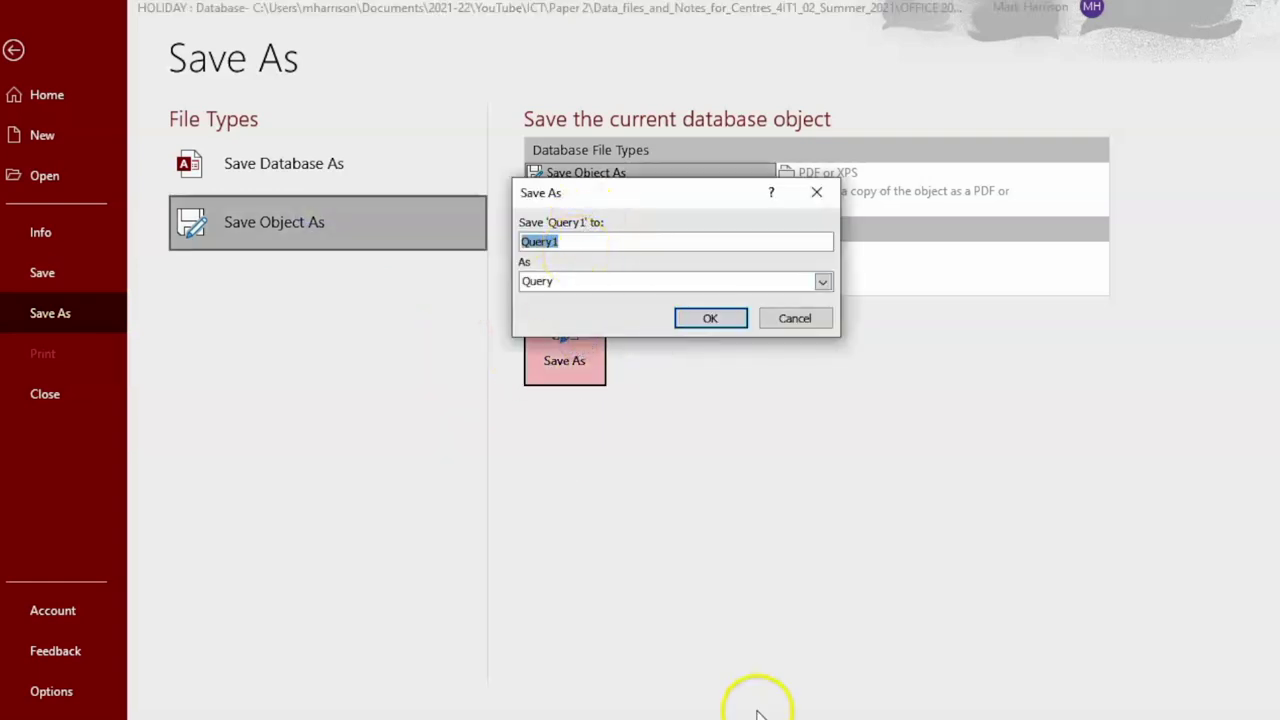
{"action": "left_click", "coordinate": [596, 712]}
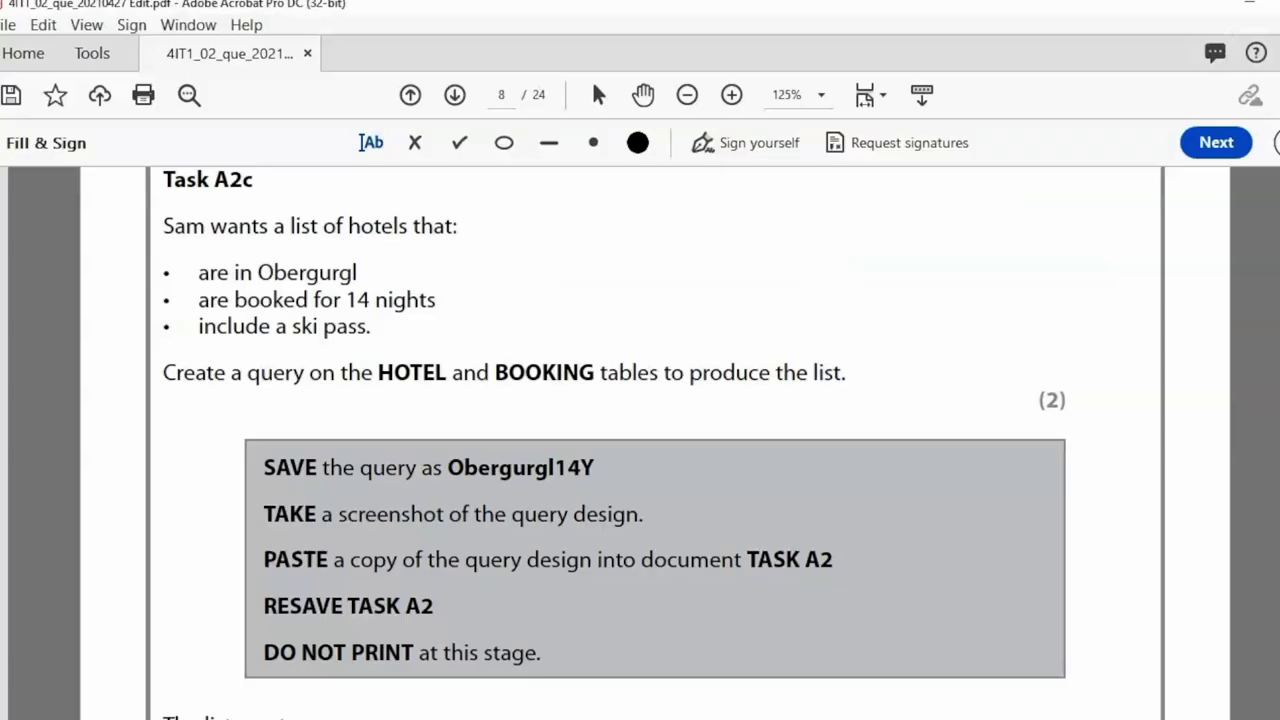
{"action": "key", "text": "alt+Tab"}
{"action": "type", "text": "Ober"}
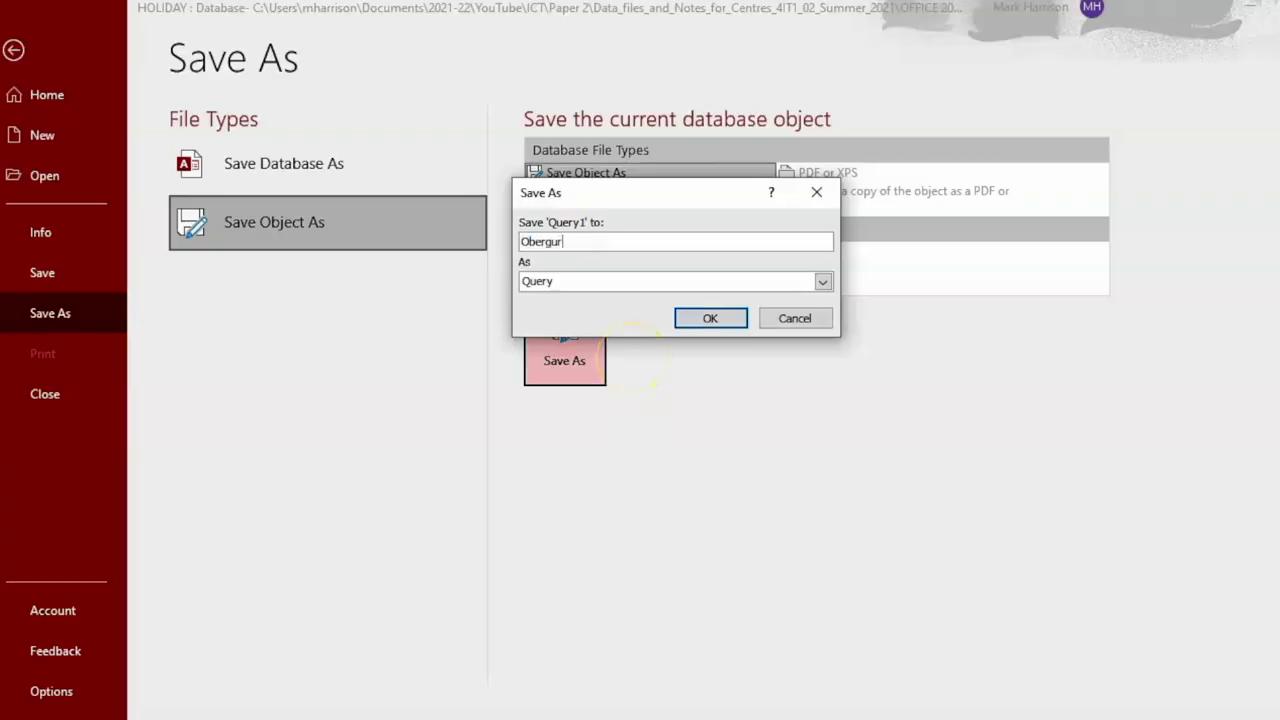
{"action": "type", "text": "4Y"}
{"action": "left_click", "coordinate": [712, 318]}
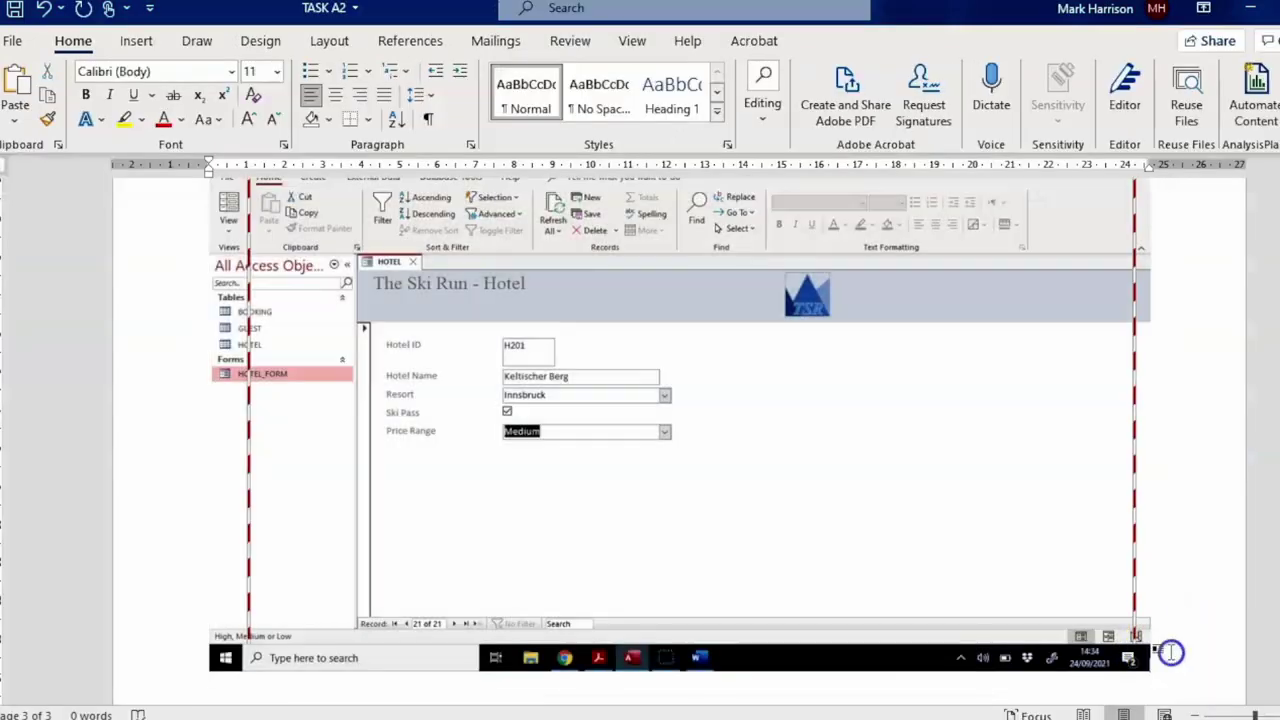
Paste the screenshot of the query design below the hotel form screenshot in the TASK A2 Word document.
{"action": "key", "text": "Return"}
{"action": "key", "text": "ctrl+v"}
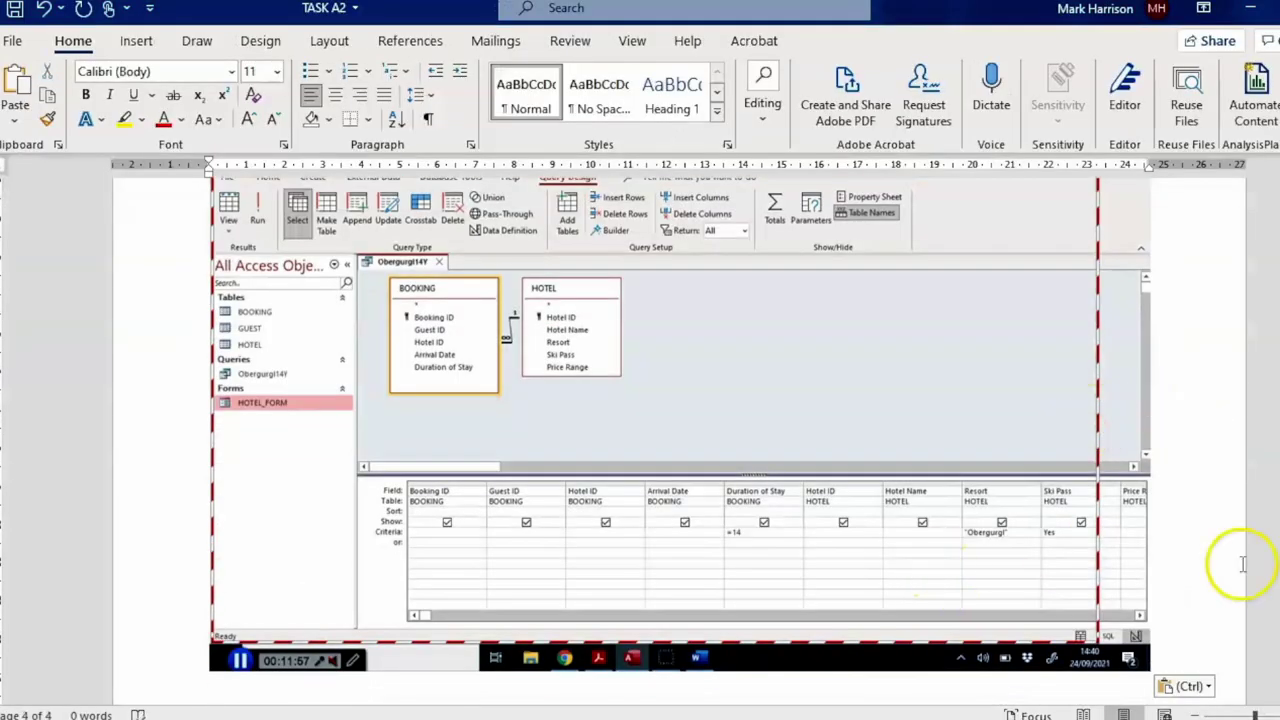
{"action": "left_click", "coordinate": [1042, 448]}
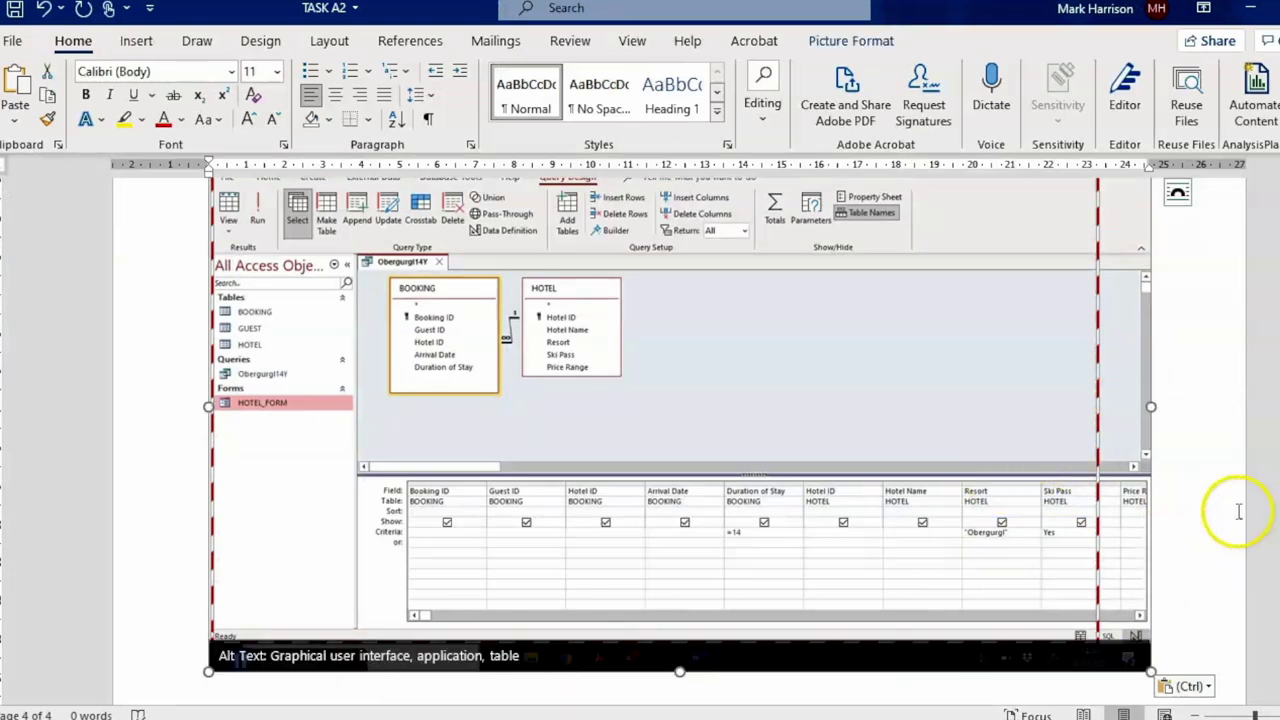
{"action": "left_click", "coordinate": [1183, 627]}
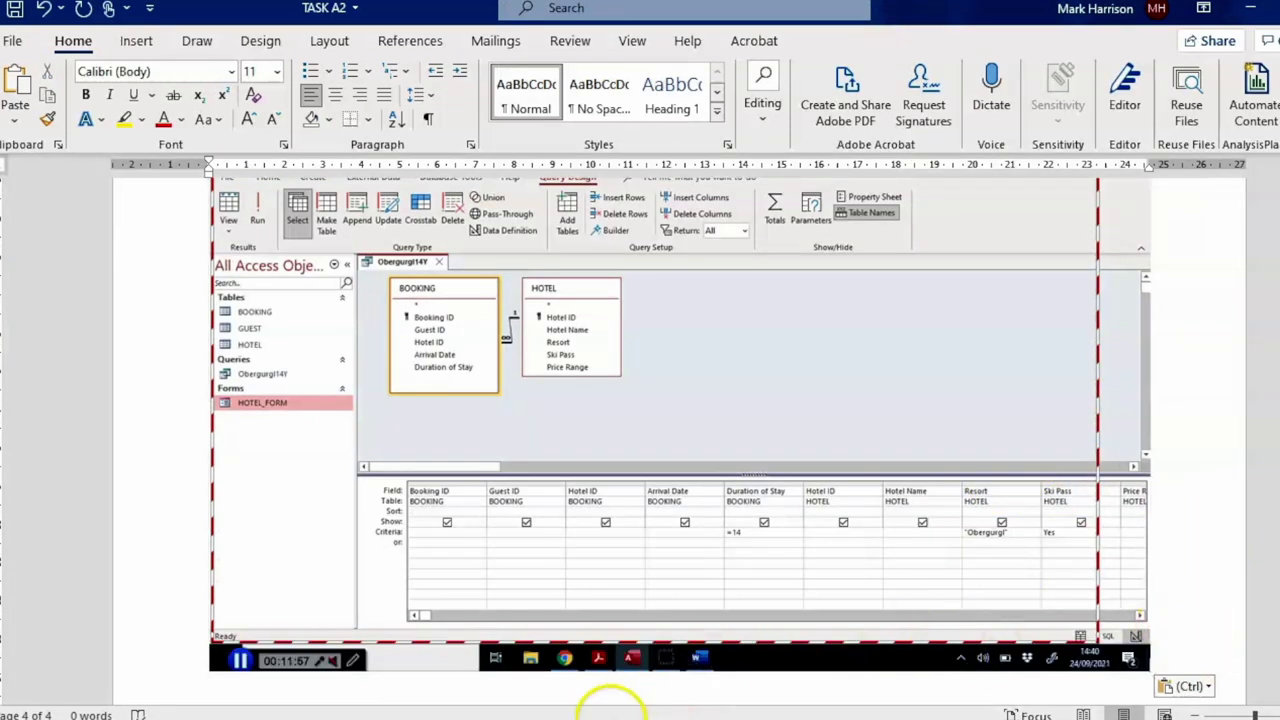
Read the exam paper's field order, sorting and results requirements for the Task A2c list, and return to the query design in Access.
{"action": "key", "text": "alt+Tab"}
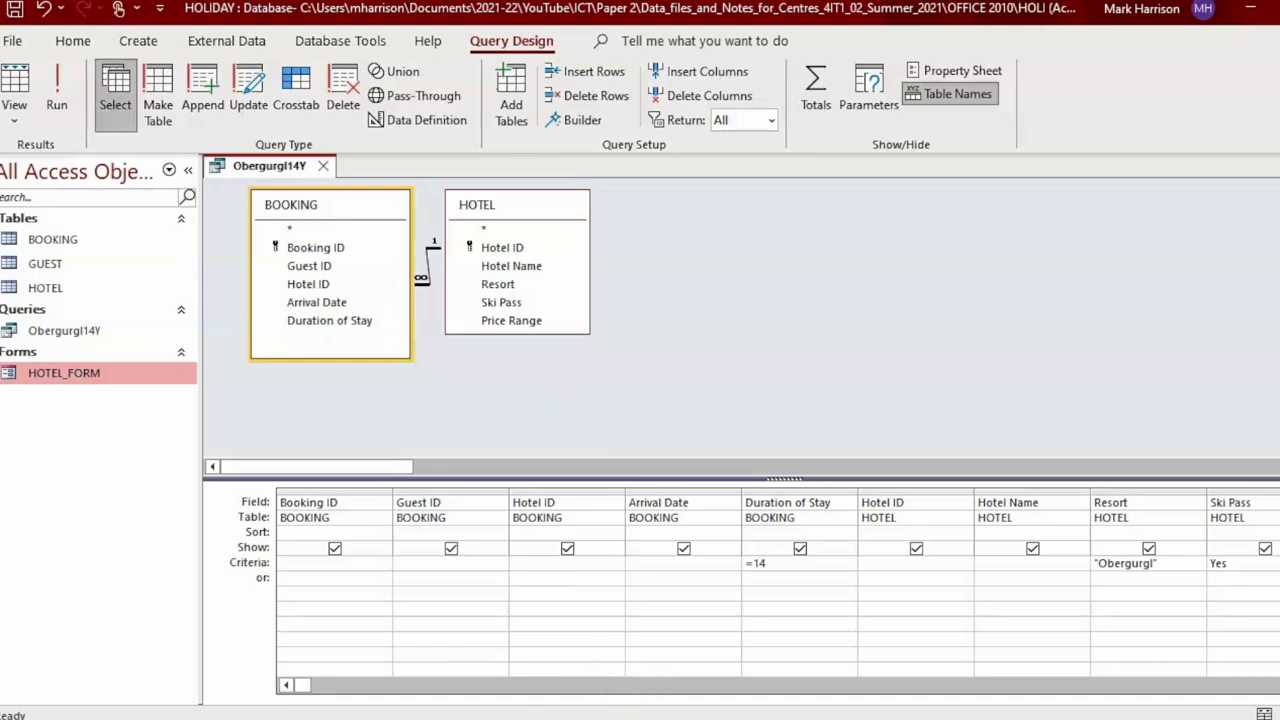
{"action": "key", "text": "alt+Tab"}
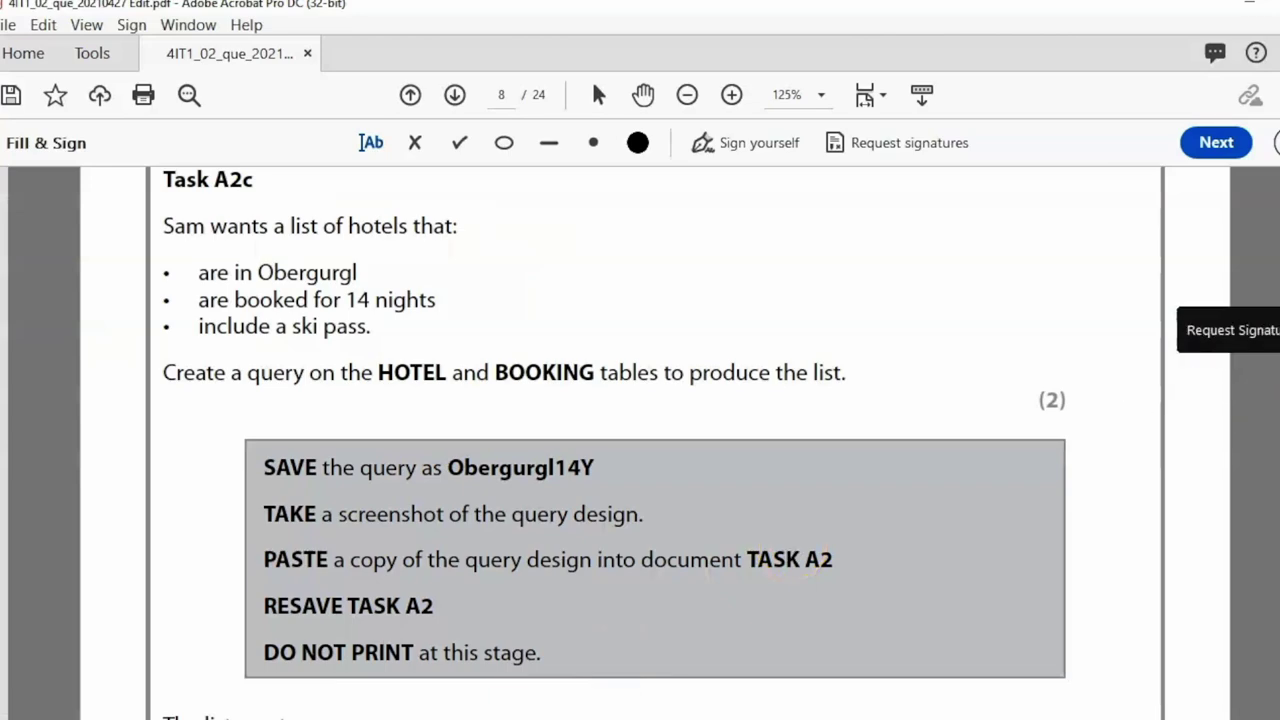
{"action": "scroll", "coordinate": [640, 440], "scroll_direction": "down", "scroll_amount": 5}
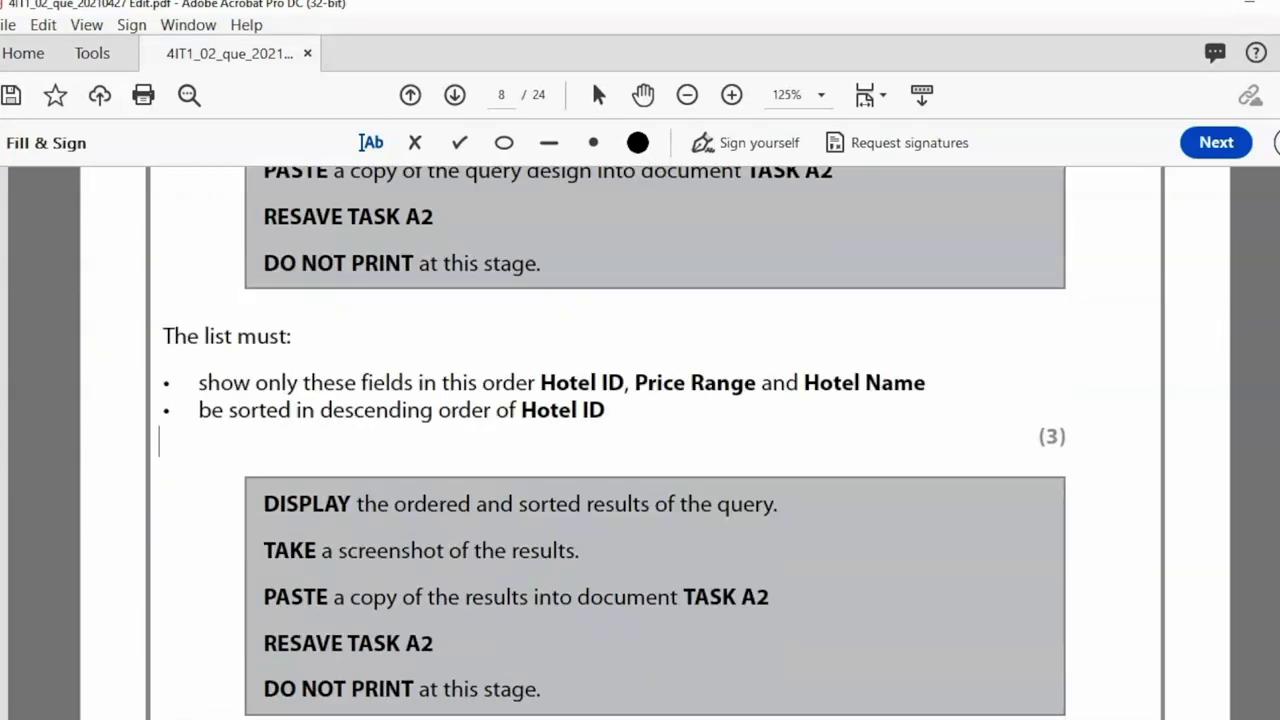
{"action": "scroll", "coordinate": [640, 440], "scroll_direction": "down", "scroll_amount": 2}
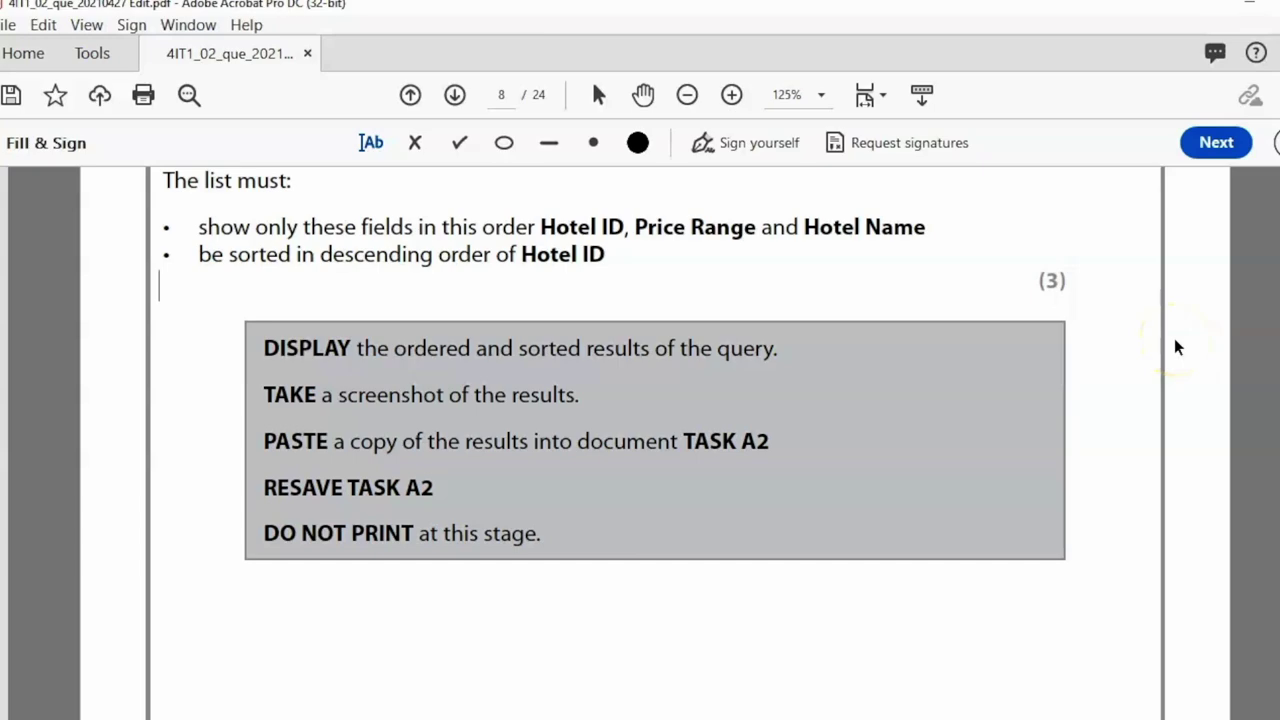
{"action": "left_click", "coordinate": [658, 712]}
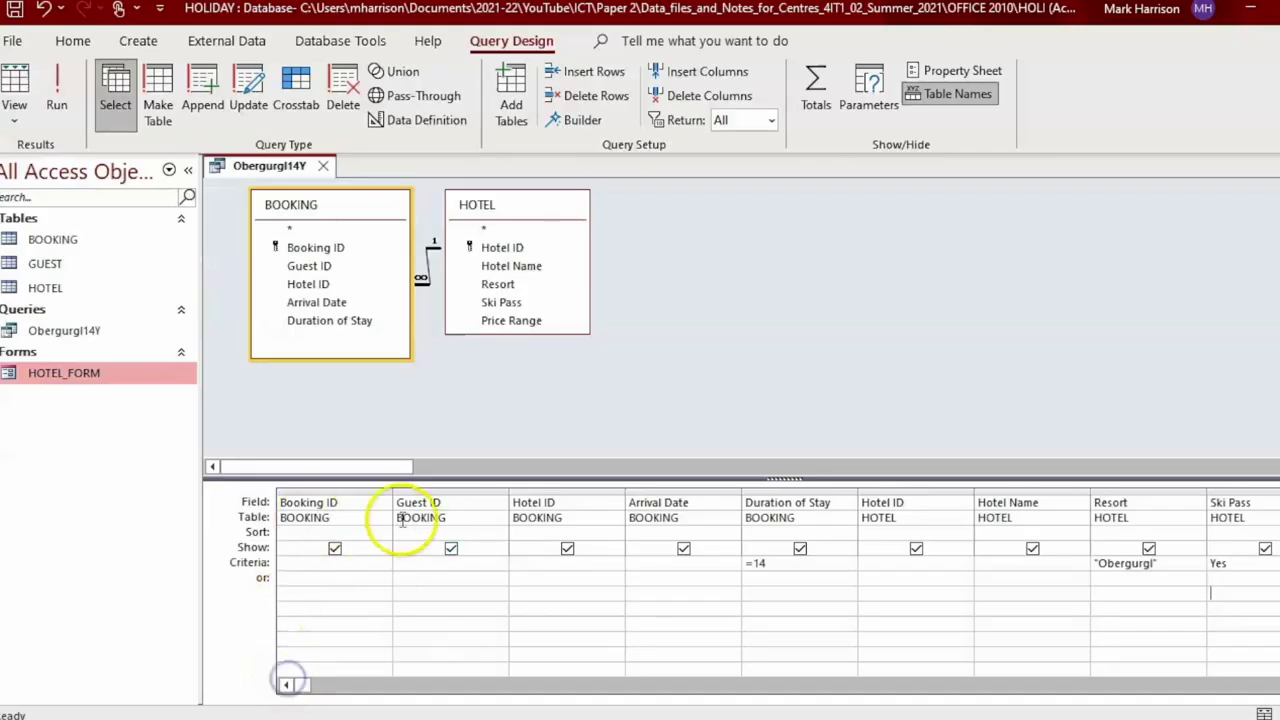
Hide Booking ID, Guest ID, Arrival Date, Duration of Stay and the HOTEL table's Hotel ID from the query results.
{"action": "left_click", "coordinate": [334, 549]}
{"action": "left_click", "coordinate": [451, 548]}
{"action": "left_click", "coordinate": [567, 550]}
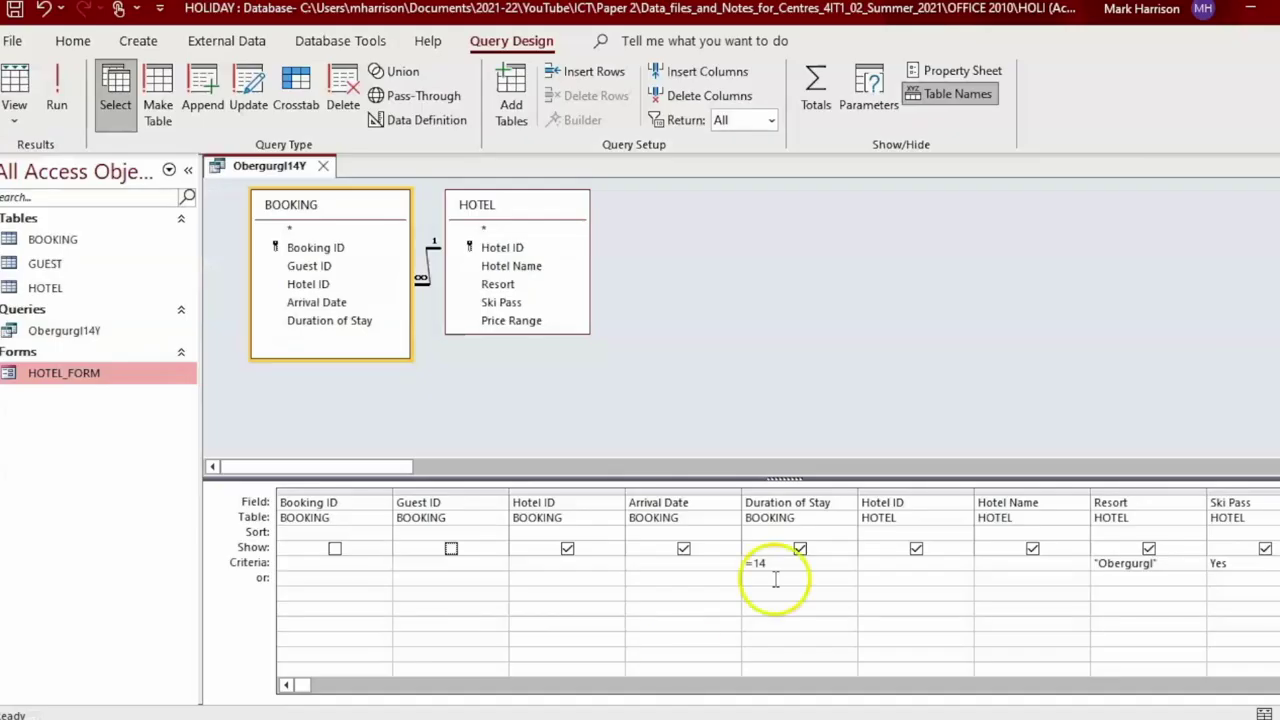
{"action": "left_click", "coordinate": [684, 549]}
{"action": "left_click", "coordinate": [800, 549]}
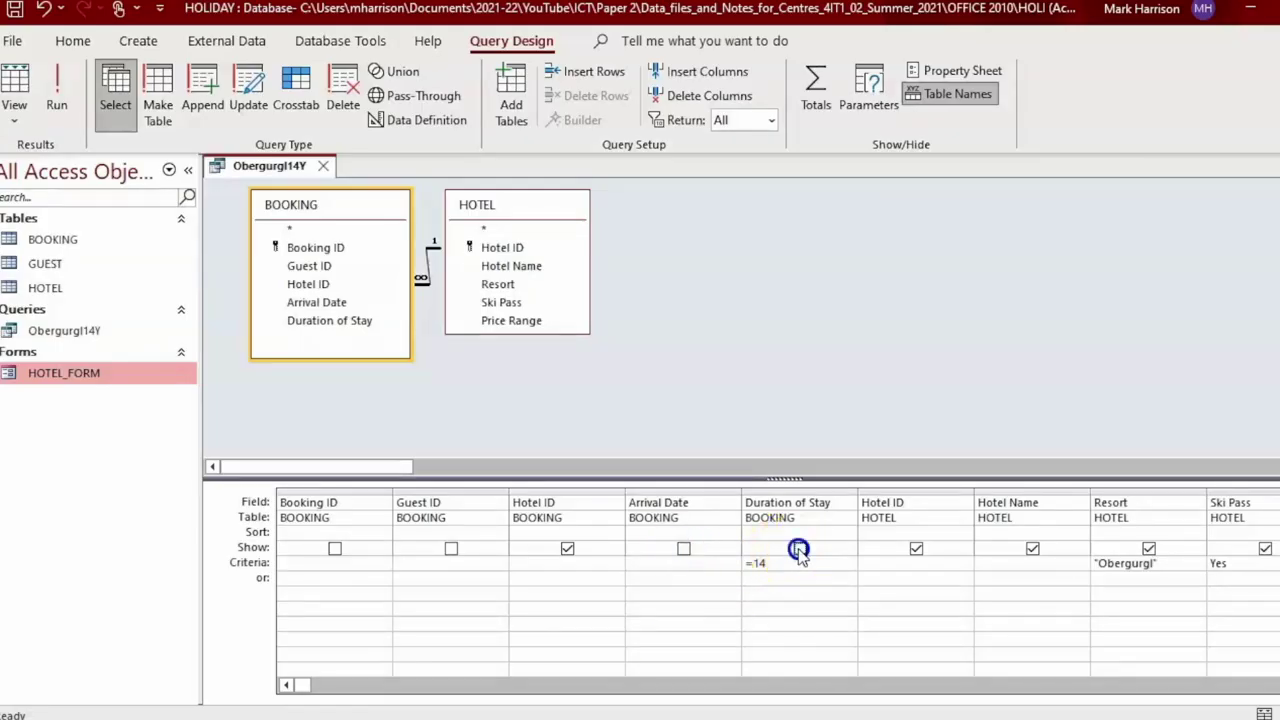
{"action": "left_click", "coordinate": [916, 550]}
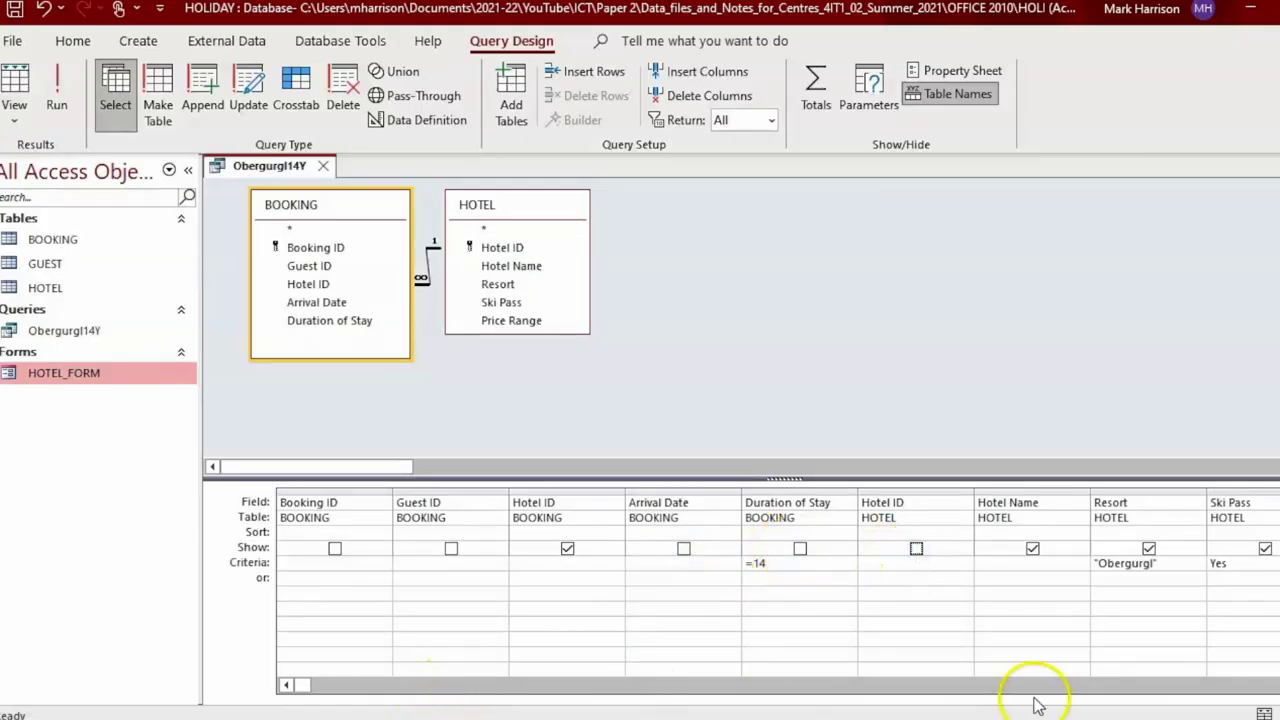
Hide the Ski Pass and Resort columns from the query results, keeping their criteria, after consulting the exam paper's field list.
{"action": "scroll", "coordinate": [1028, 543], "scroll_direction": "down", "scroll_amount": 3}
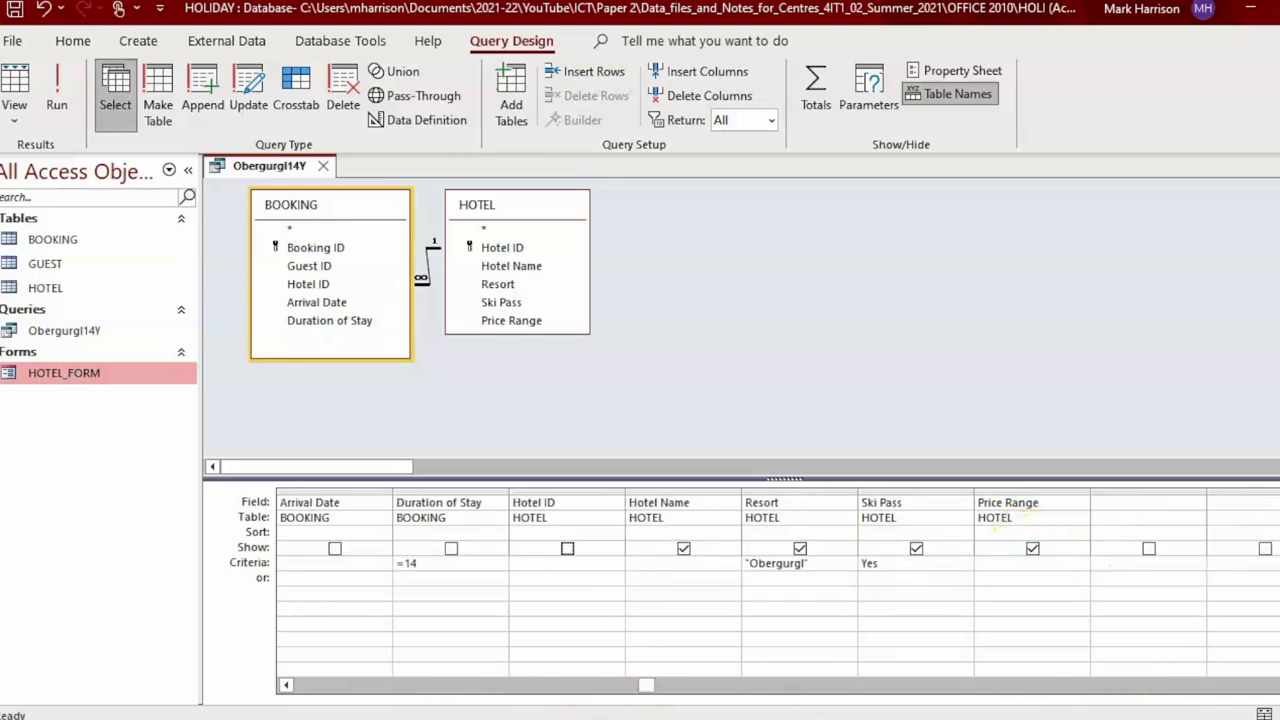
{"action": "left_click", "coordinate": [600, 719]}
{"action": "key", "text": "alt+Tab"}
{"action": "left_click", "coordinate": [916, 549]}
{"action": "left_click", "coordinate": [916, 549]}
{"action": "left_click", "coordinate": [800, 549]}
{"action": "left_click", "coordinate": [645, 686]}
{"action": "left_click_drag", "start_coordinate": [645, 686], "coordinate": [364, 676]}
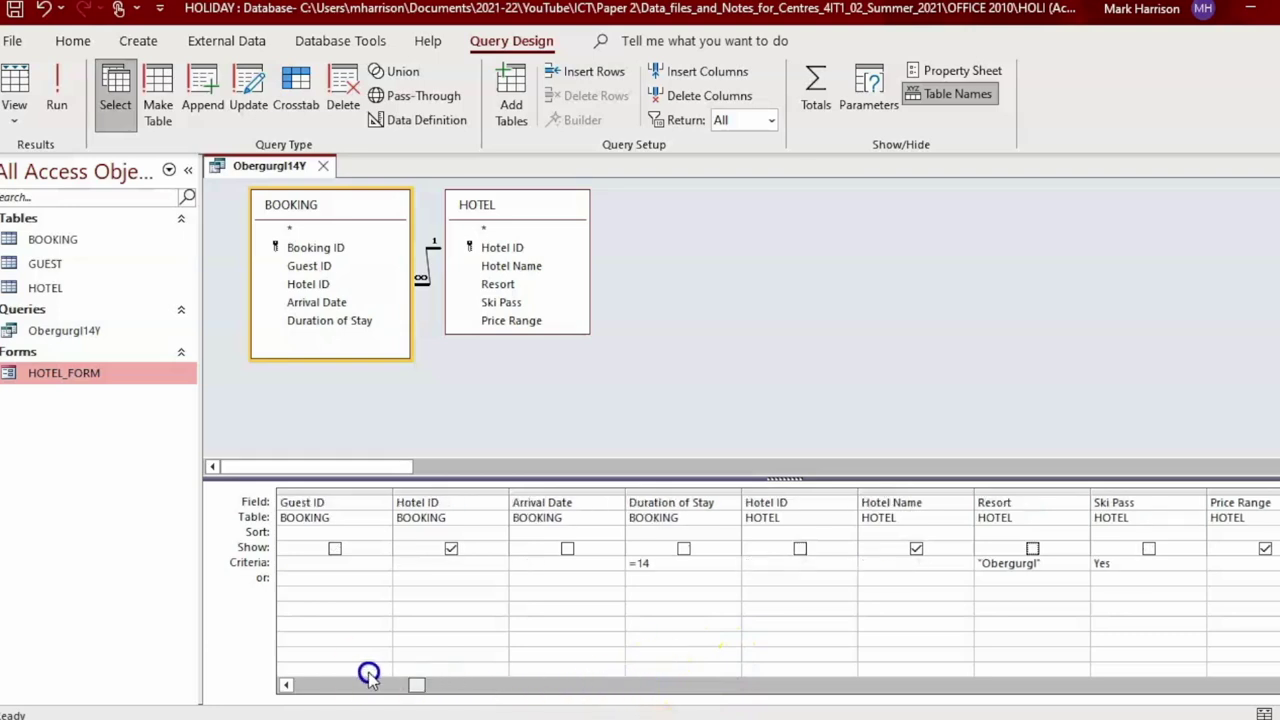
Move the Price Range column in front of Hotel Name to match the exam paper's field order, and run the query.
{"action": "key", "text": "alt+Tab"}
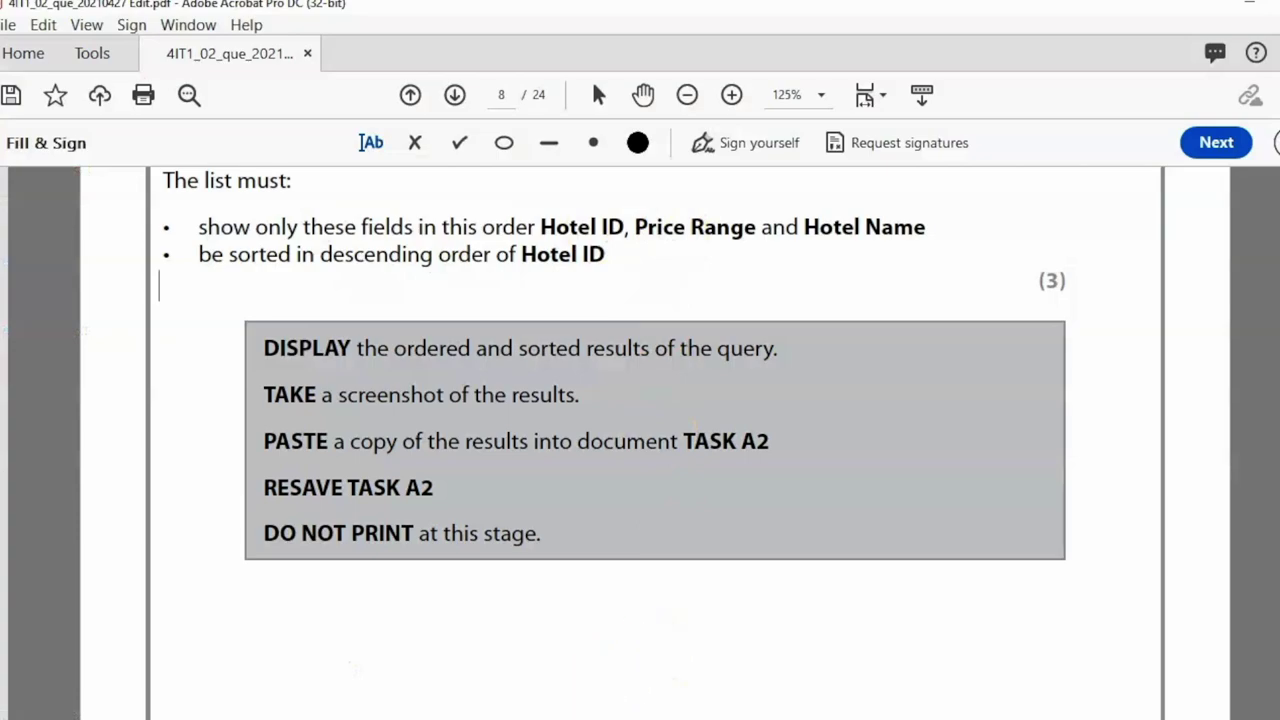
{"action": "key", "text": "alt+Tab"}
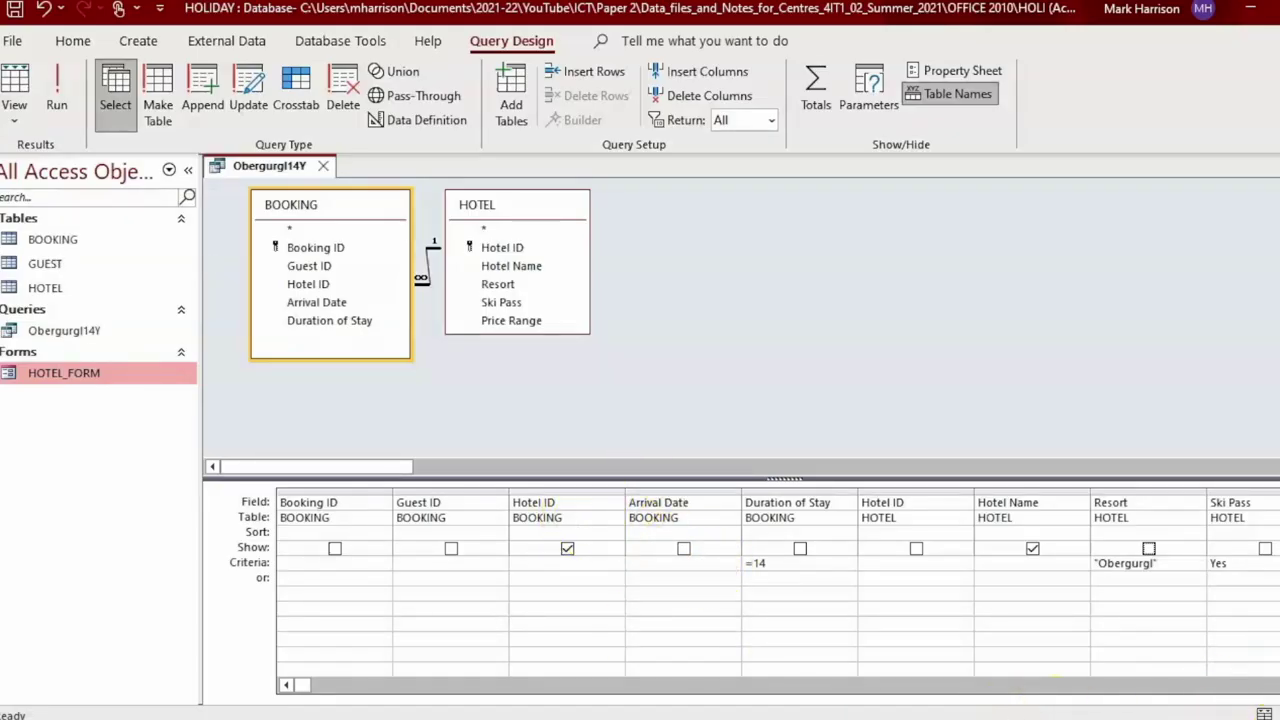
{"action": "scroll", "coordinate": [778, 560], "scroll_direction": "right", "scroll_amount": 1}
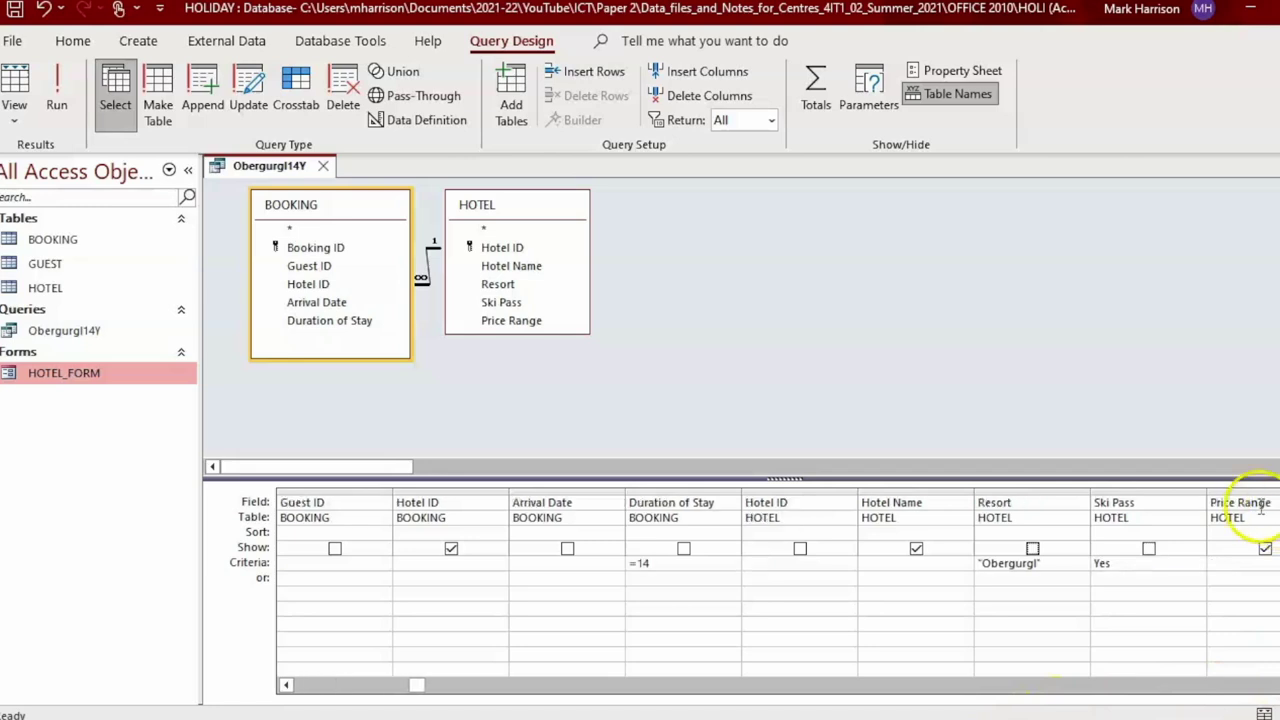
{"action": "scroll", "coordinate": [778, 590], "scroll_direction": "right", "scroll_amount": 1}
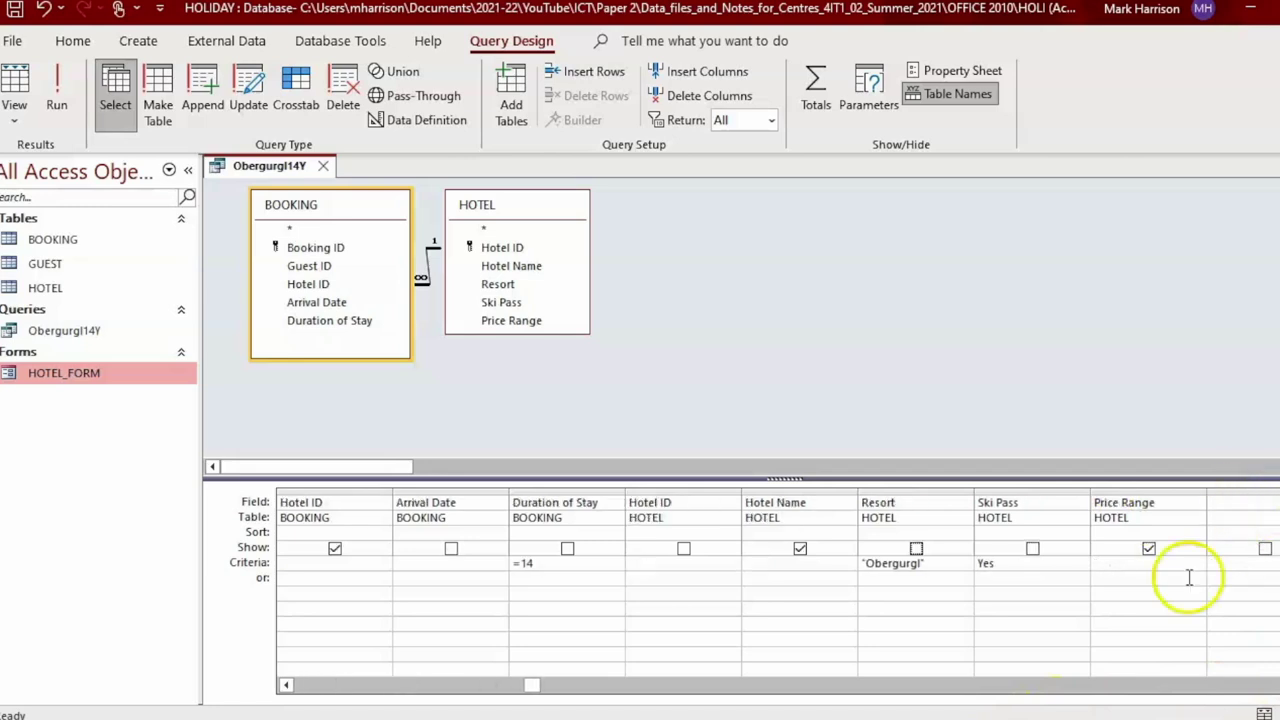
{"action": "left_click", "coordinate": [1148, 490]}
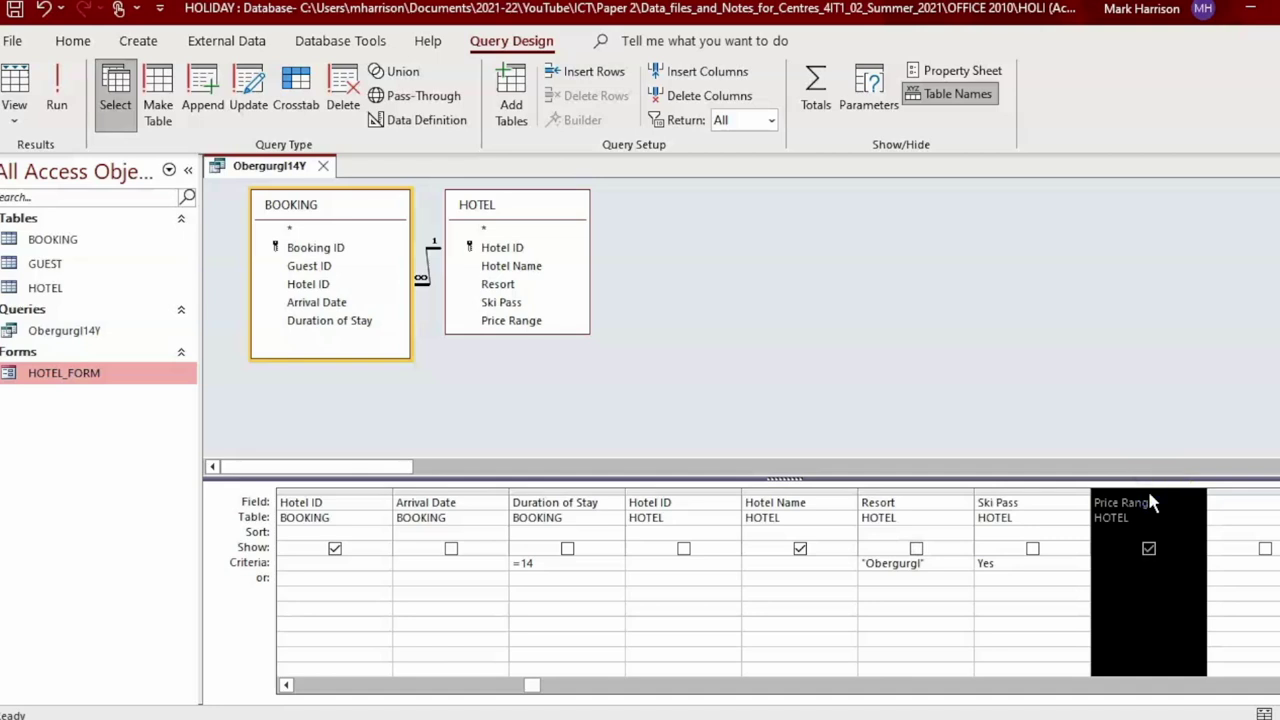
{"action": "left_click_drag", "start_coordinate": [1148, 492], "coordinate": [763, 496]}
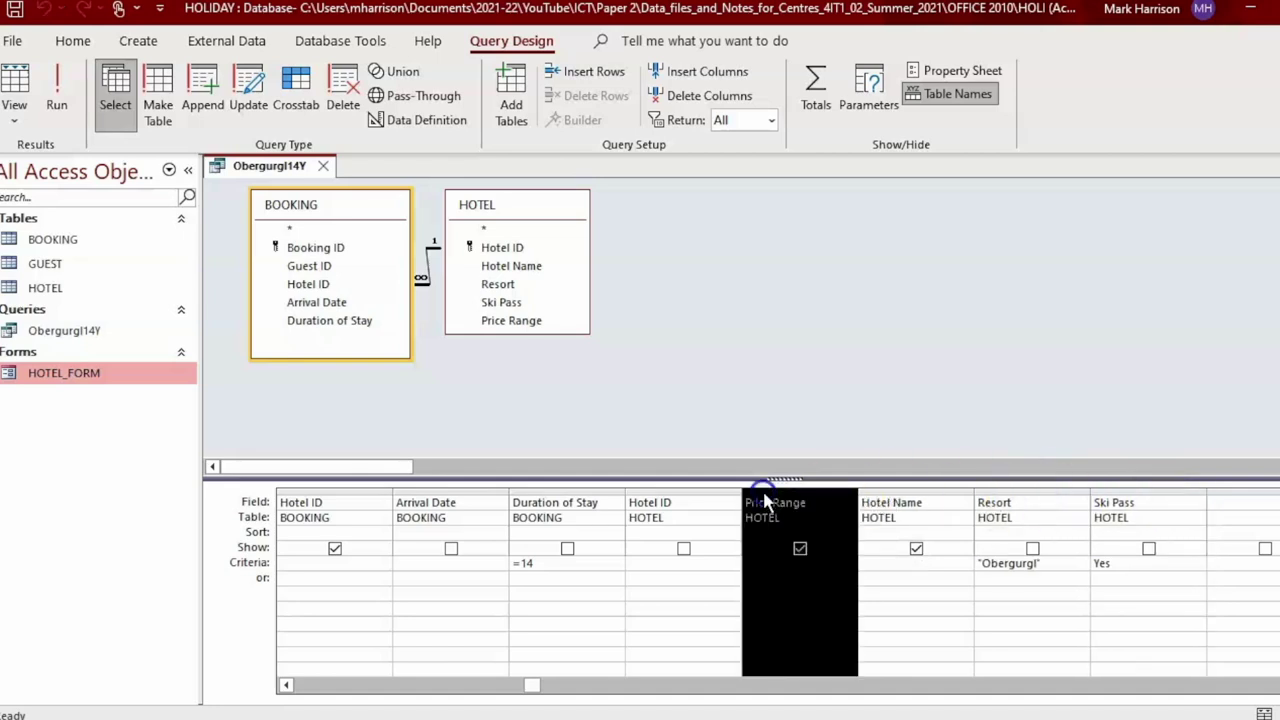
{"action": "left_click", "coordinate": [68, 90]}
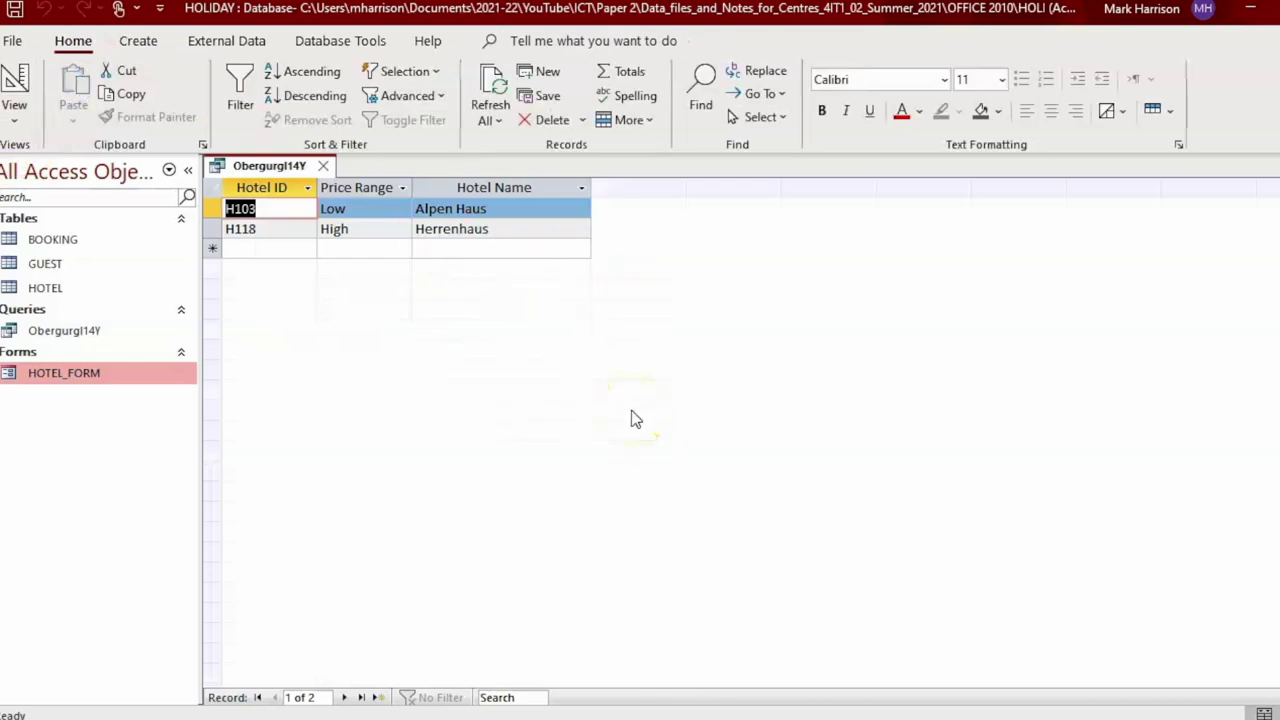
Sort the query in descending order of the HOTEL table's Hotel ID, as the exam paper requires, and run it.
{"action": "key", "text": "alt+Tab"}
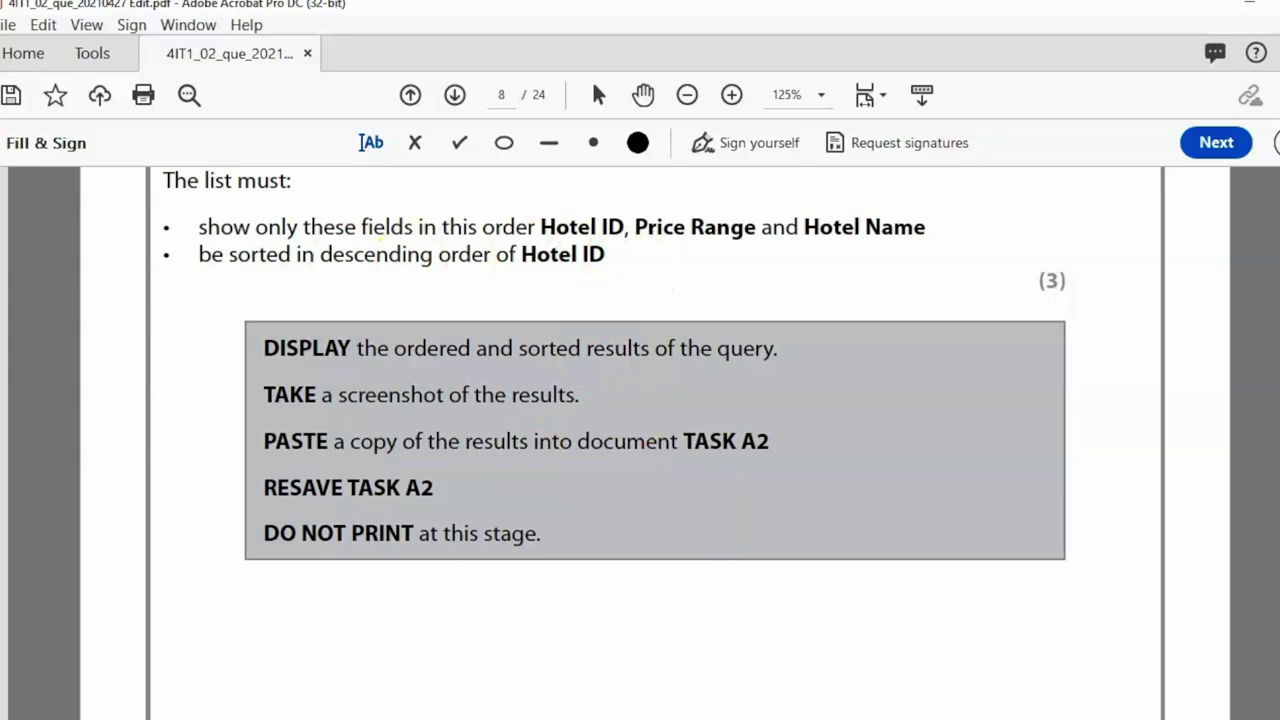
{"action": "key", "text": "alt+Tab"}
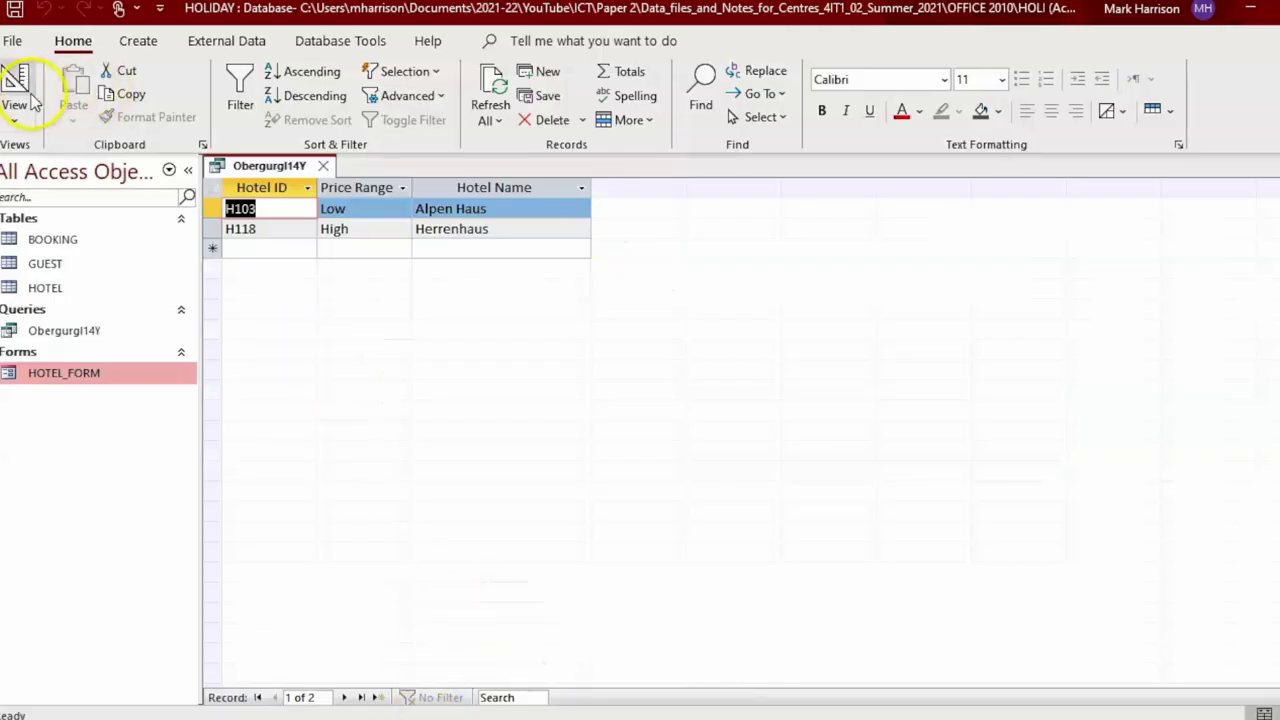
{"action": "left_click", "coordinate": [14, 118]}
{"action": "left_click", "coordinate": [97, 255]}
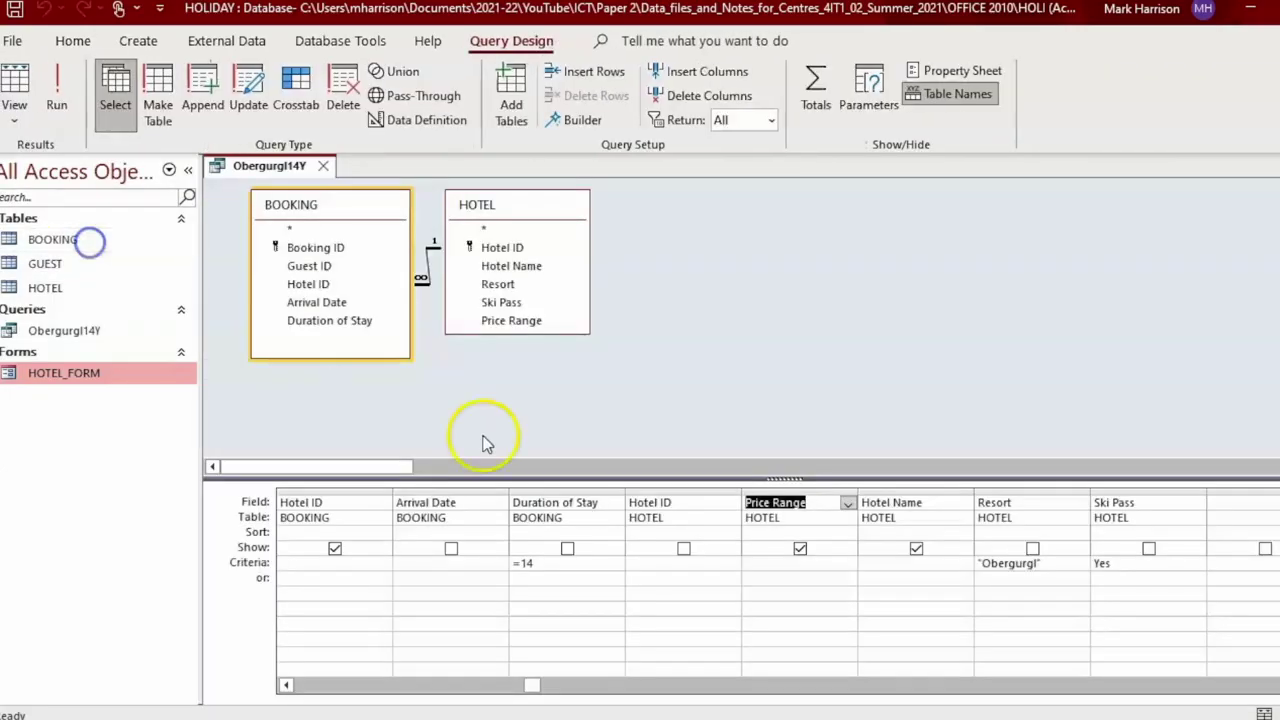
{"action": "left_click", "coordinate": [648, 531]}
{"action": "left_click", "coordinate": [731, 533]}
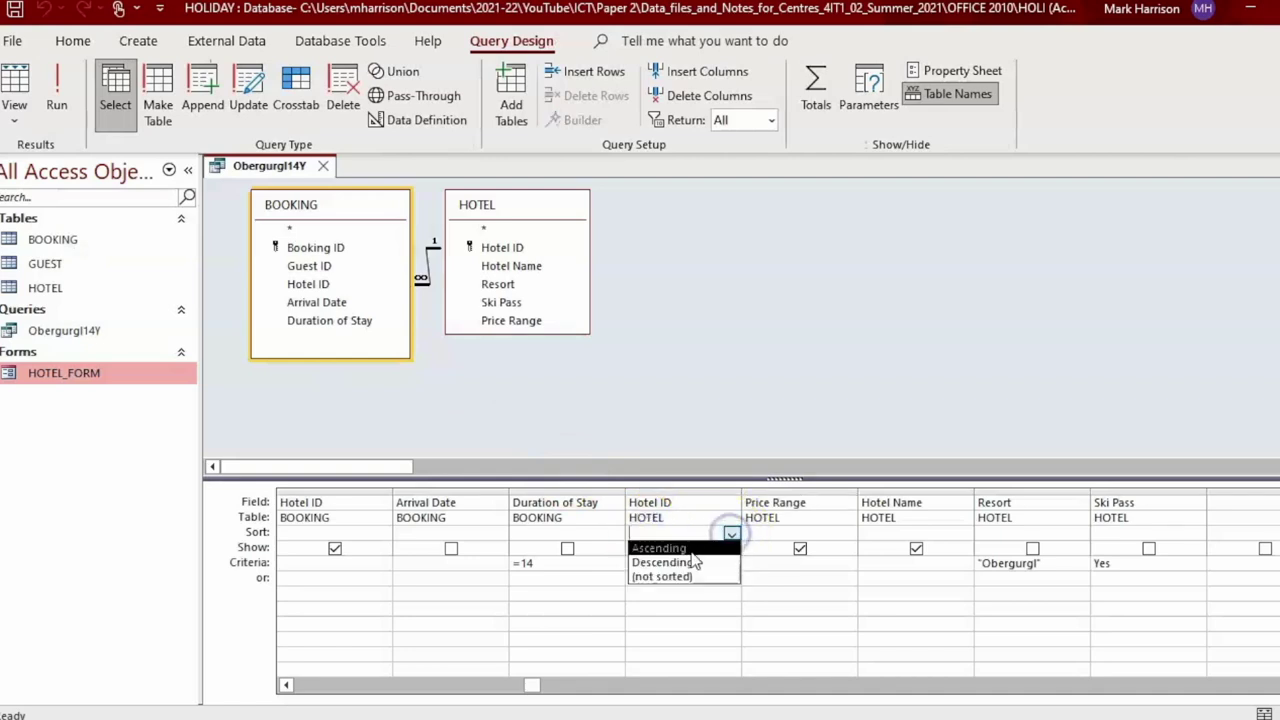
{"action": "left_click", "coordinate": [693, 566]}
{"action": "left_click", "coordinate": [57, 100]}
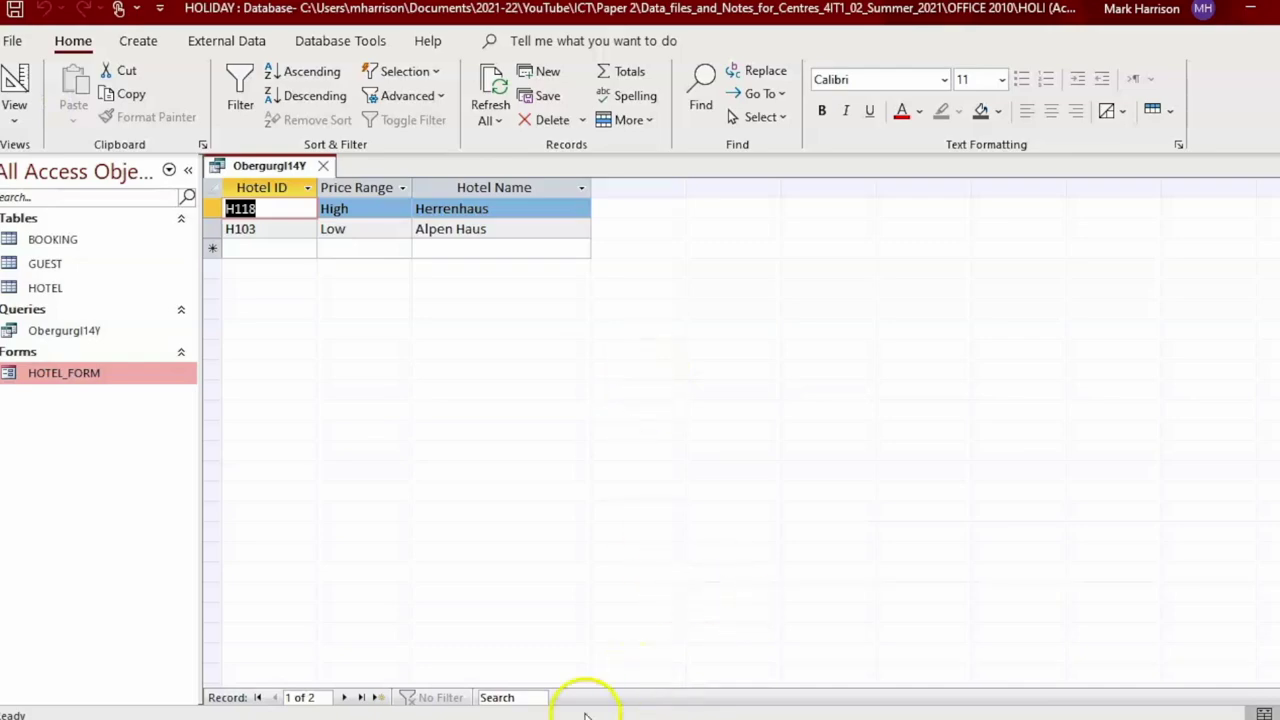
Paste a screenshot of the sorted results below the query design in the TASK A2 Word document, and return to Access.
{"action": "key", "text": "alt+Tab"}
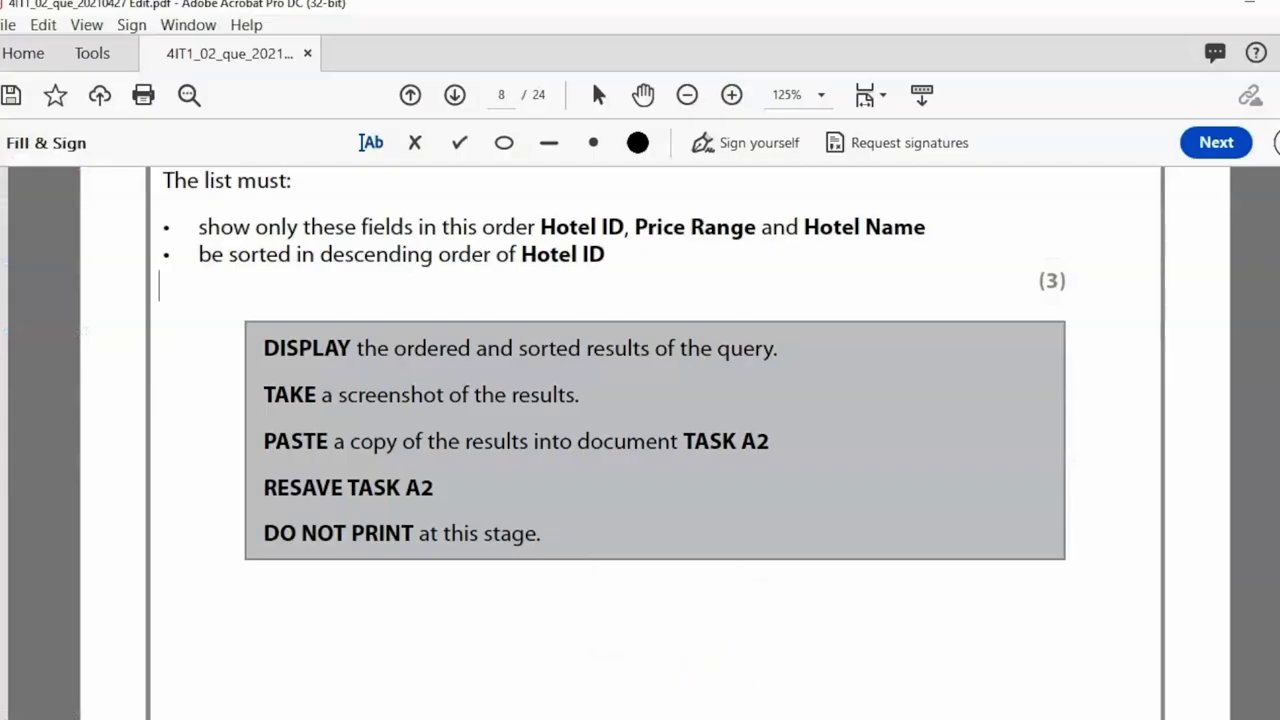
{"action": "key", "text": "alt+Tab"}
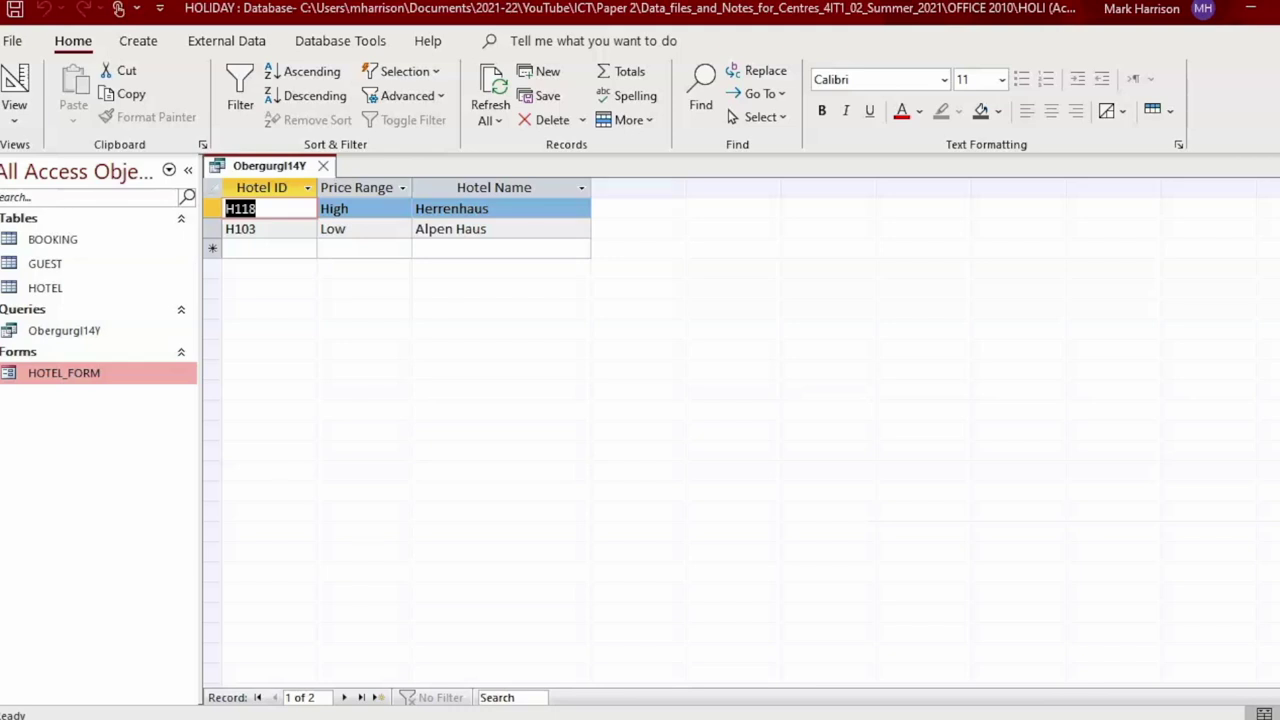
{"action": "key", "text": "alt+Tab"}
{"action": "scroll", "coordinate": [1168, 663], "scroll_direction": "down", "scroll_amount": 1}
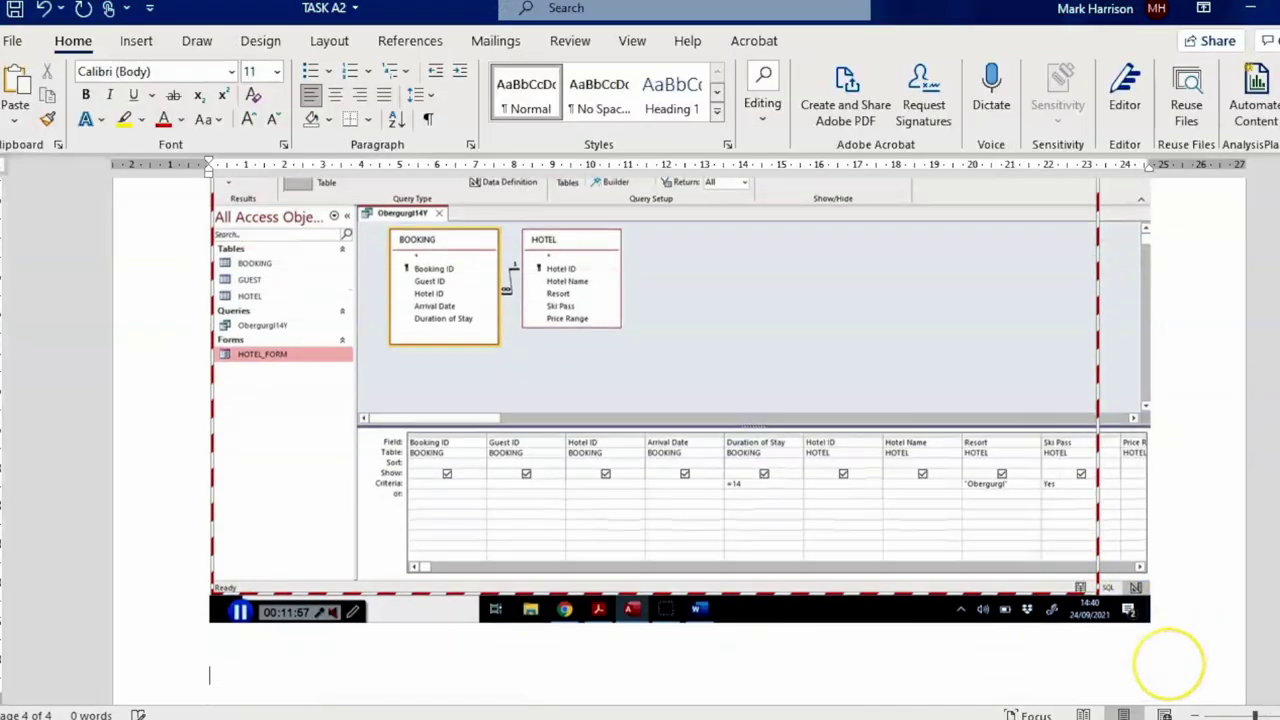
{"action": "key", "text": "ctrl+v"}
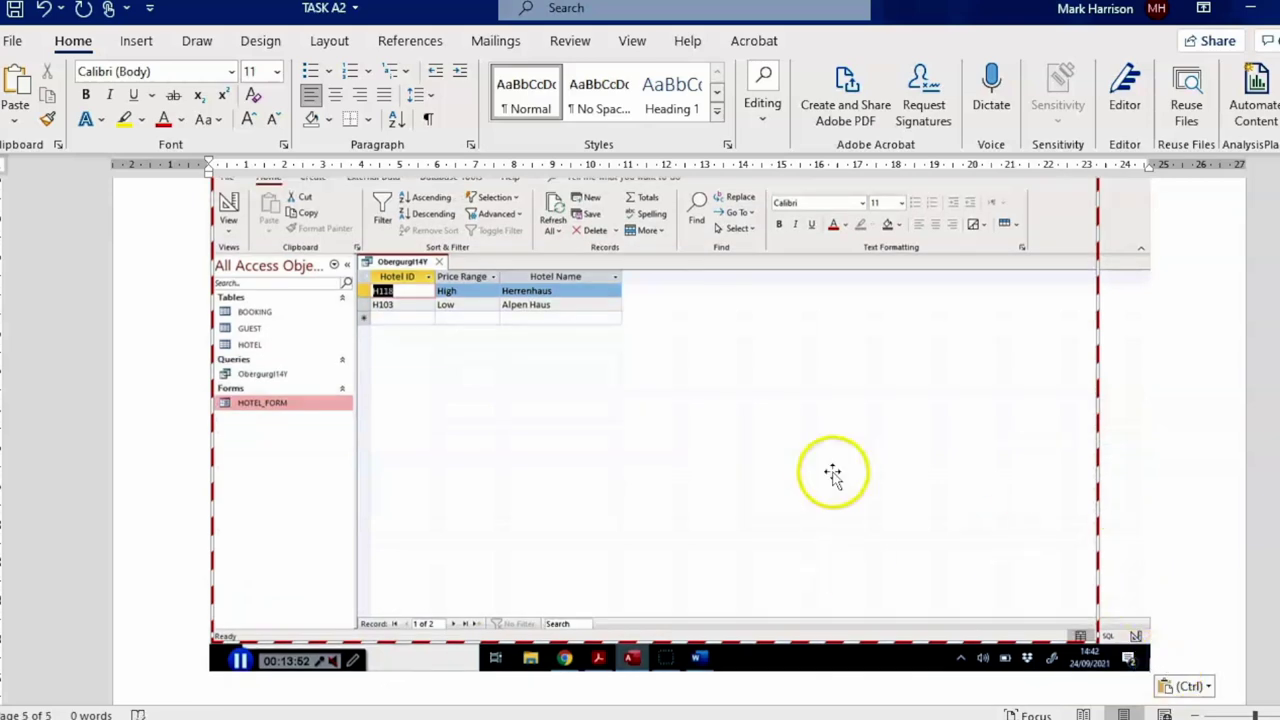
{"action": "left_click", "coordinate": [1250, 8]}
{"action": "left_click", "coordinate": [1063, 503]}
{"action": "left_click", "coordinate": [681, 507]}
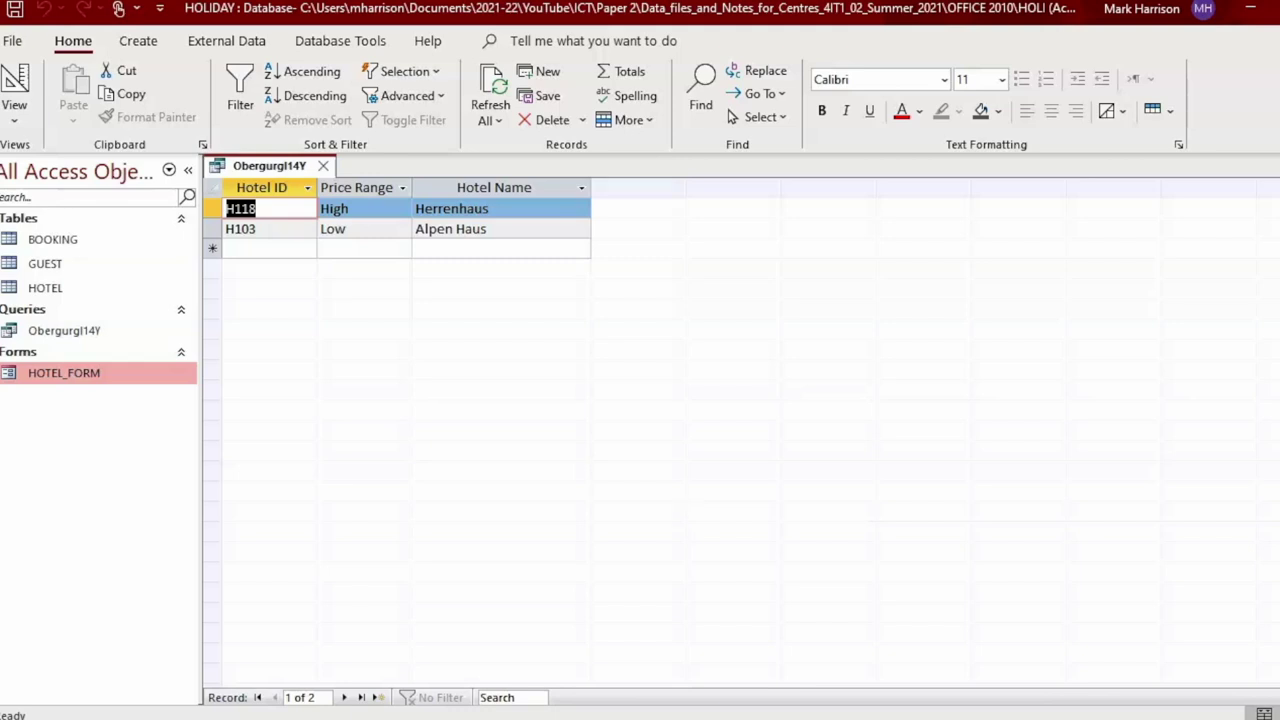
Read the Task A2d requirements in the exam paper, close the Obergurgl14Y query and open the GUEST table.
{"action": "key", "text": "alt+Tab"}
{"action": "scroll", "coordinate": [897, 600], "scroll_direction": "down", "scroll_amount": 5}
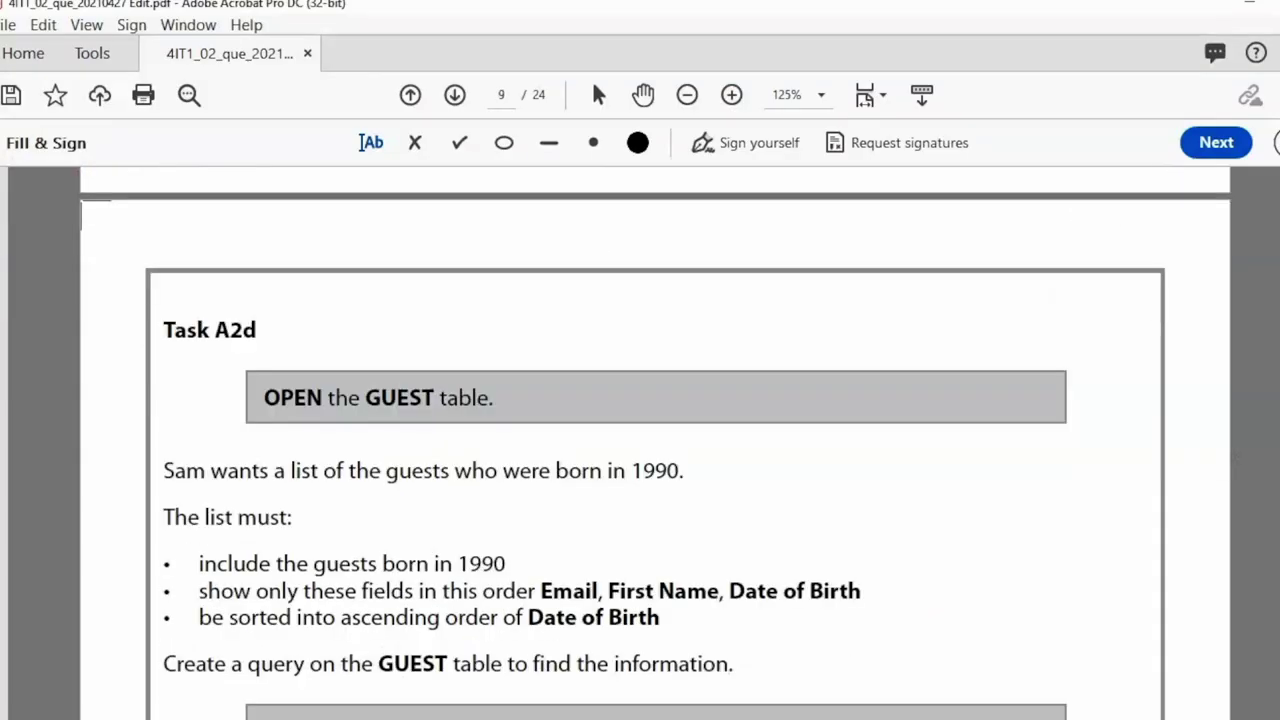
{"action": "scroll", "coordinate": [640, 440], "scroll_direction": "down", "scroll_amount": 3}
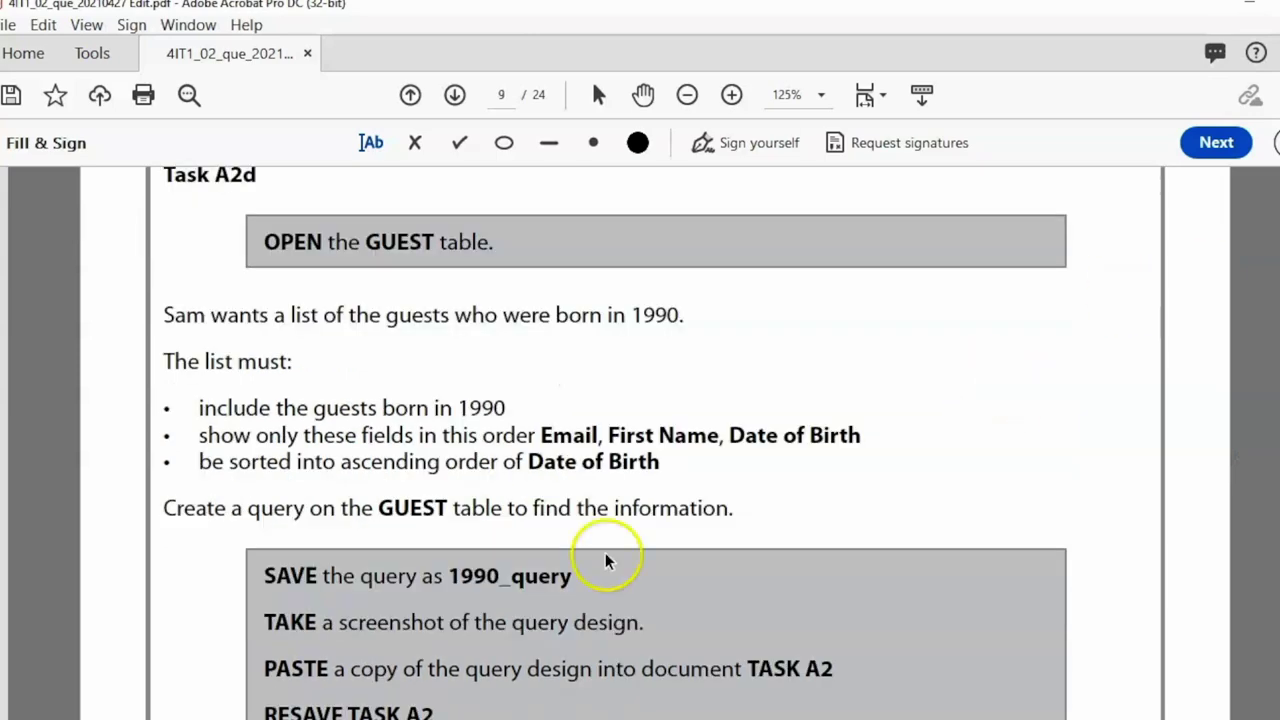
{"action": "key", "text": "alt+Tab"}
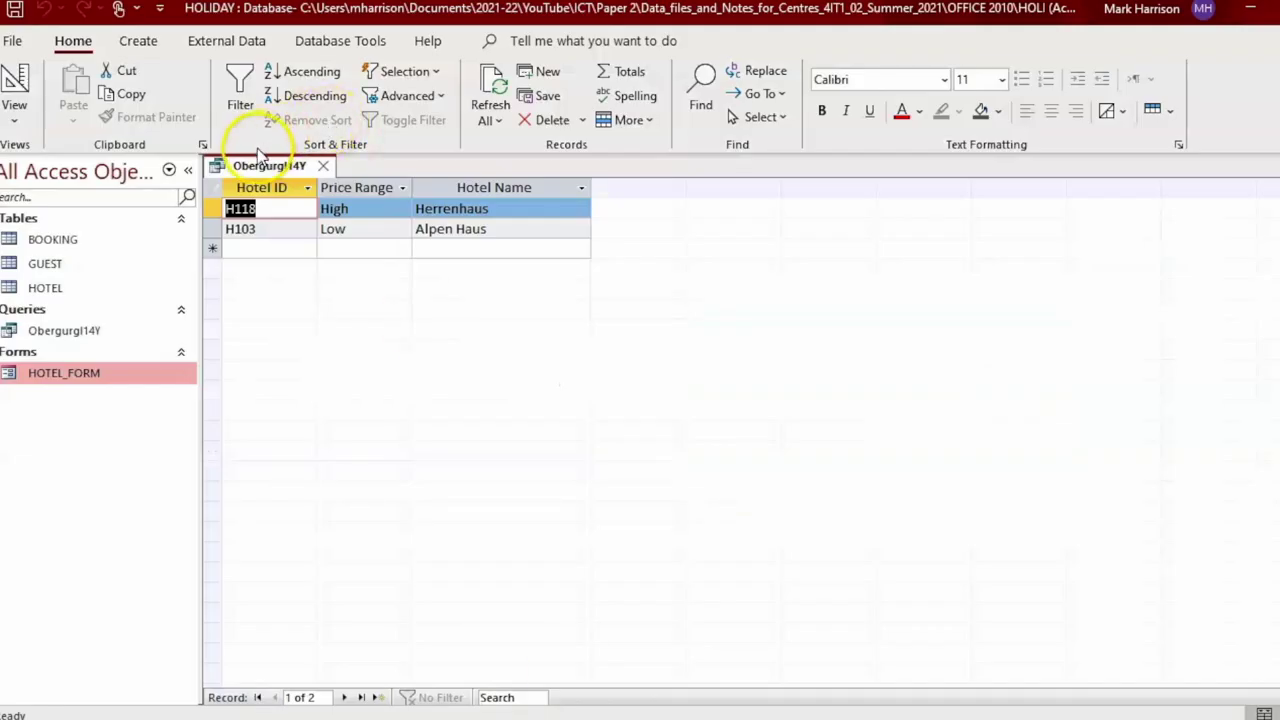
{"action": "left_click", "coordinate": [327, 166]}
{"action": "left_click", "coordinate": [600, 425]}
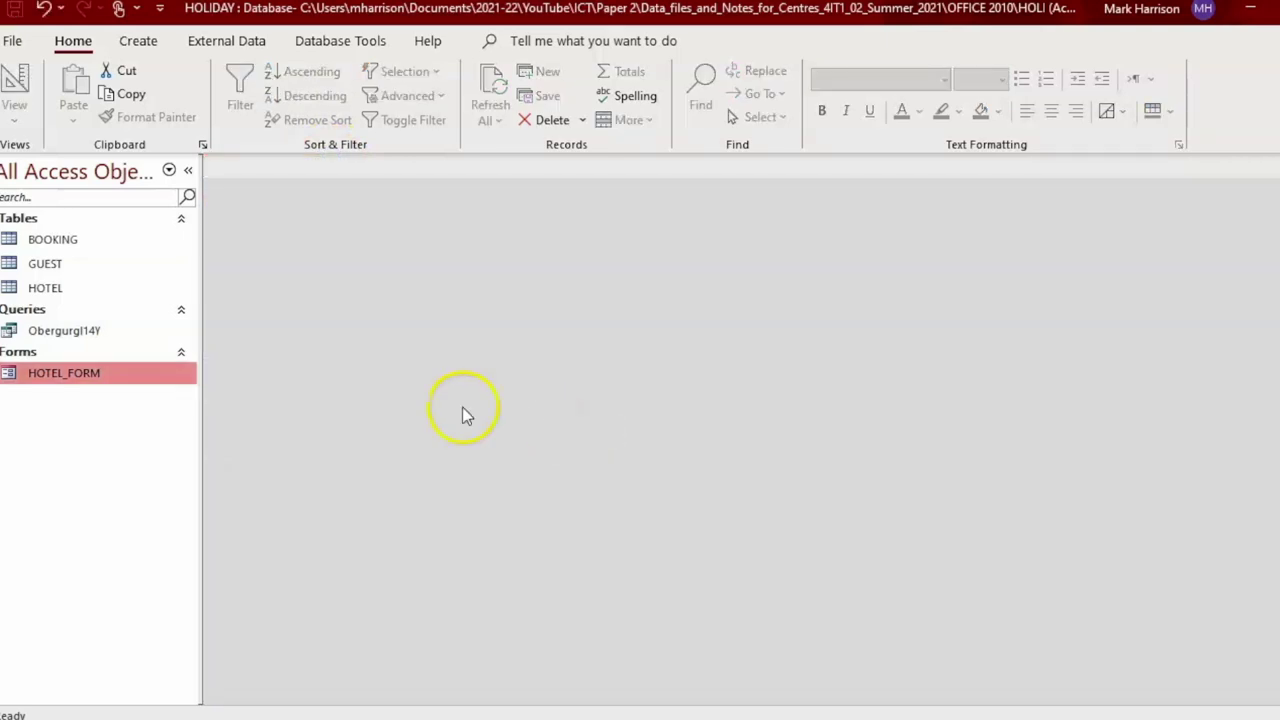
{"action": "double_click", "coordinate": [60, 264]}
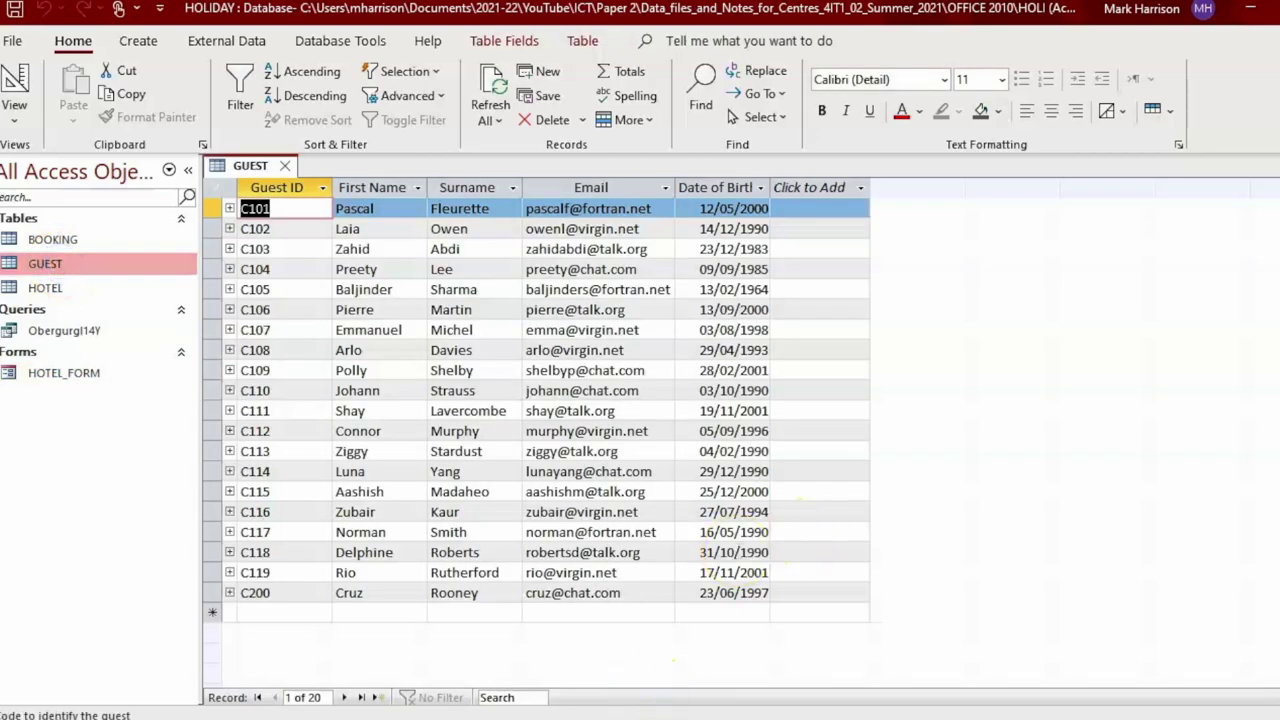
Create a query design on the GUEST table with the fields Guest ID, First Name, Surname, Email and Date of Birth.
{"action": "key", "text": "alt+Tab"}
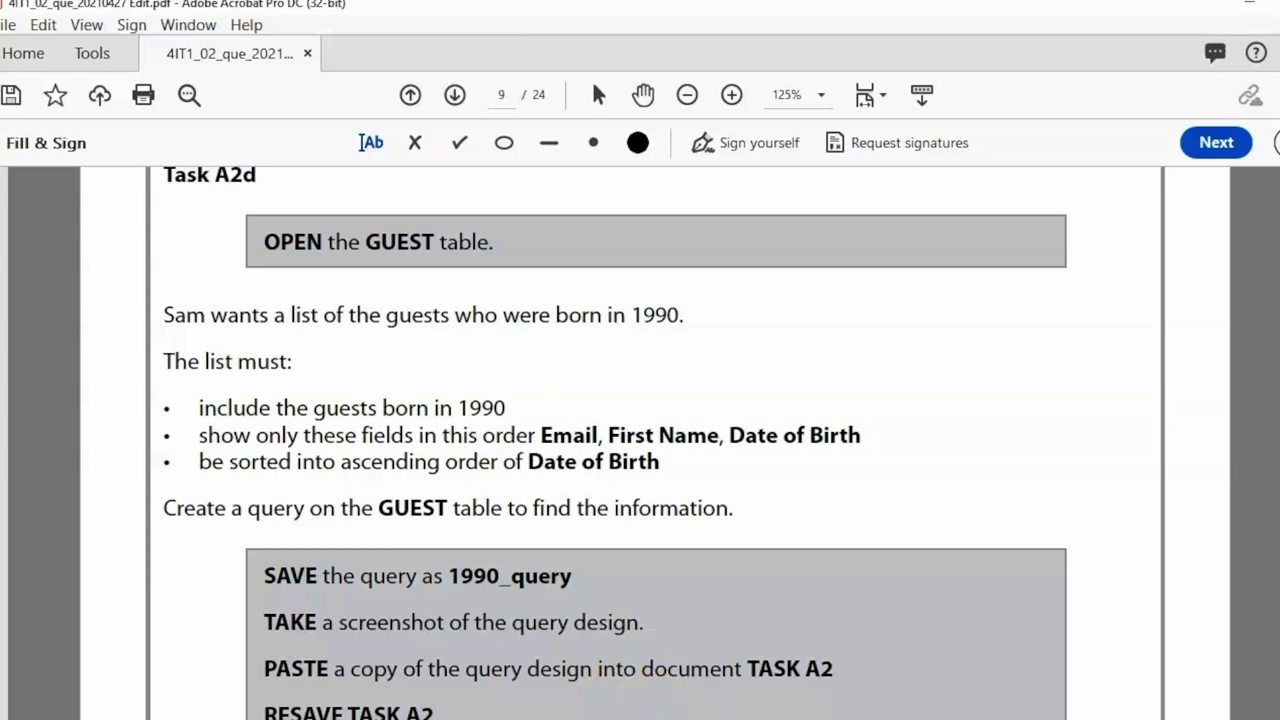
{"action": "key", "text": "alt+Tab"}
{"action": "left_click", "coordinate": [138, 41]}
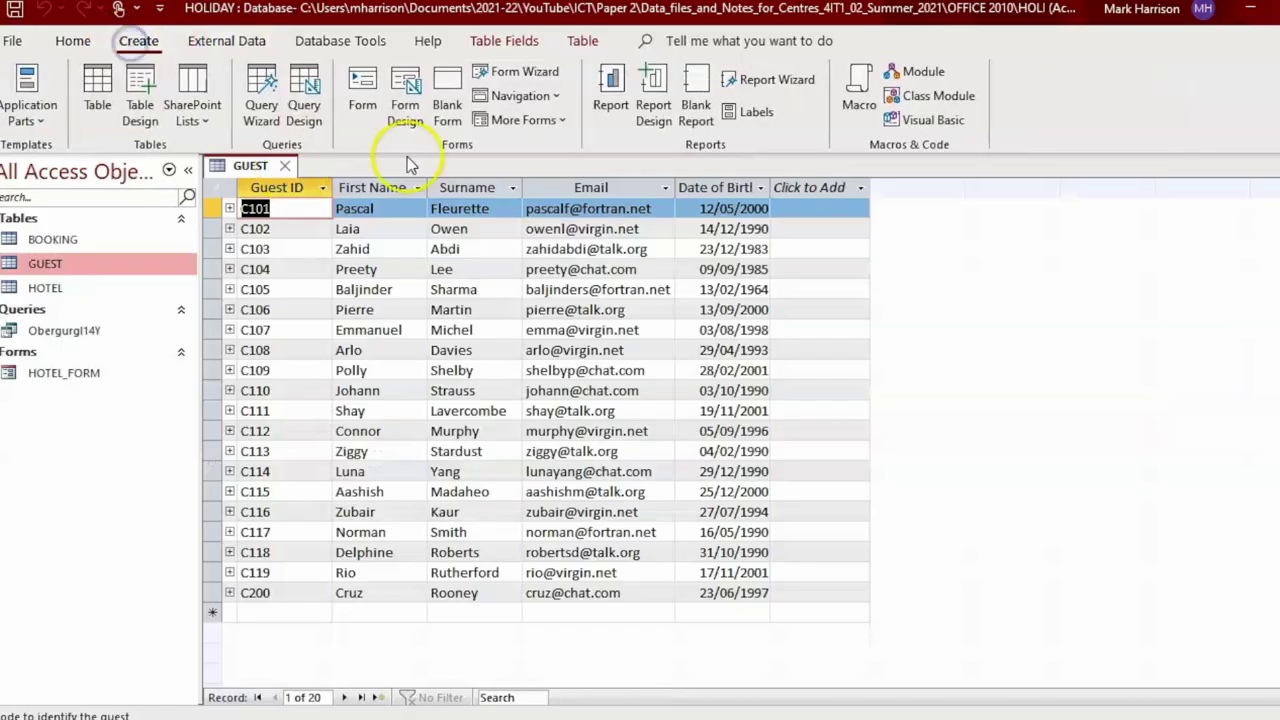
{"action": "left_click", "coordinate": [305, 105]}
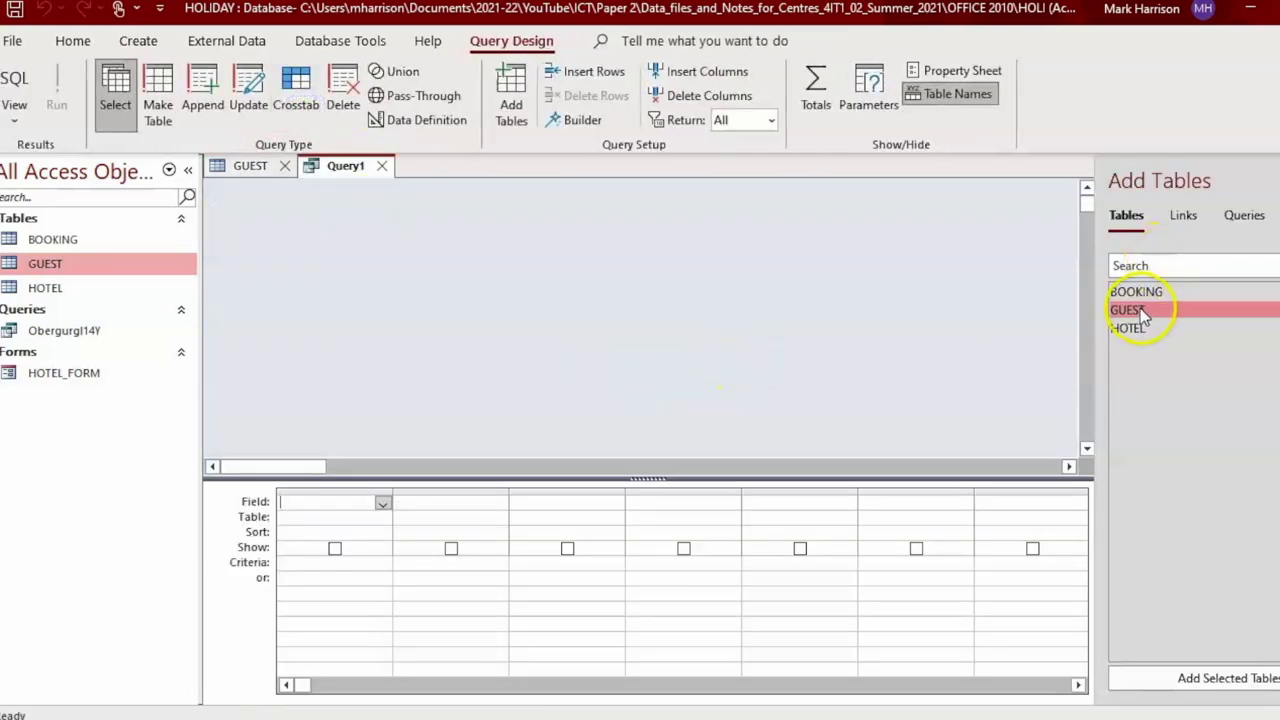
{"action": "double_click", "coordinate": [1140, 314]}
{"action": "left_click", "coordinate": [330, 250]}
{"action": "double_click", "coordinate": [330, 250]}
{"action": "double_click", "coordinate": [314, 266]}
{"action": "left_click", "coordinate": [305, 284]}
{"action": "left_click", "coordinate": [320, 320], "text": "shift"}
{"action": "left_click_drag", "start_coordinate": [305, 287], "coordinate": [726, 590]}
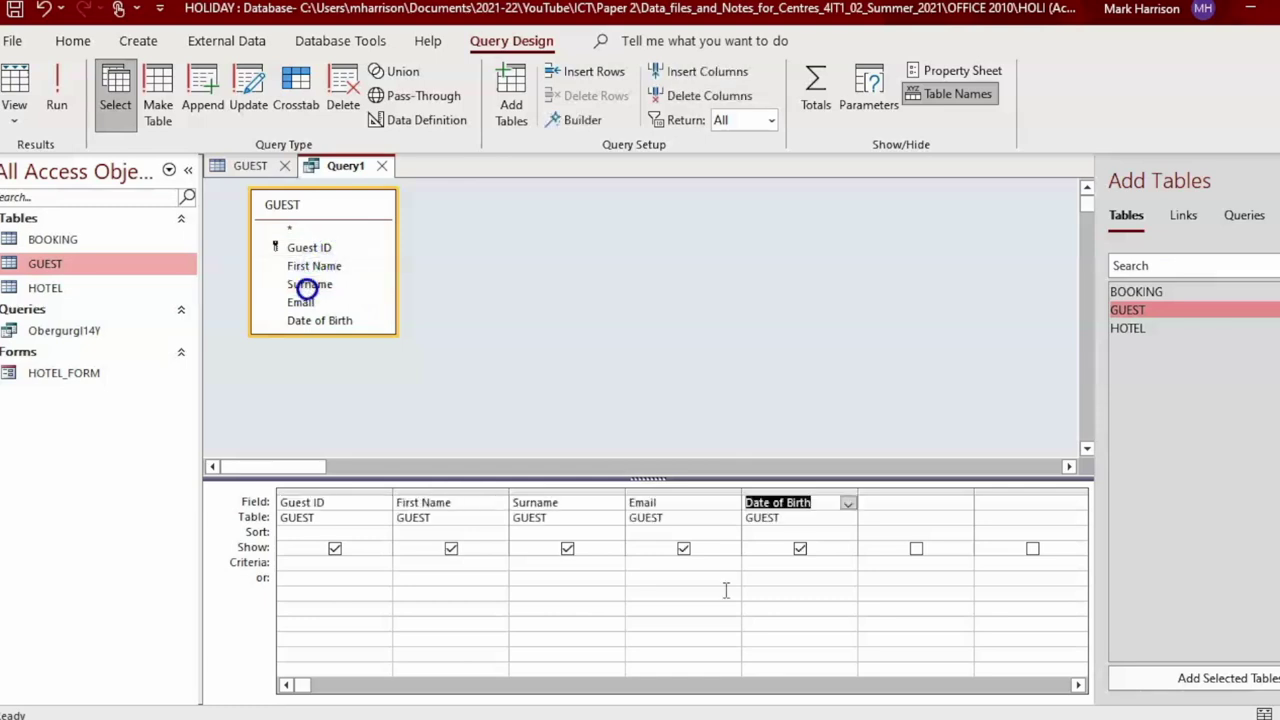
Check the date format in the GUEST table and enter a Like criterion for 1990 under the query's Date of Birth field.
{"action": "left_click", "coordinate": [761, 566]}
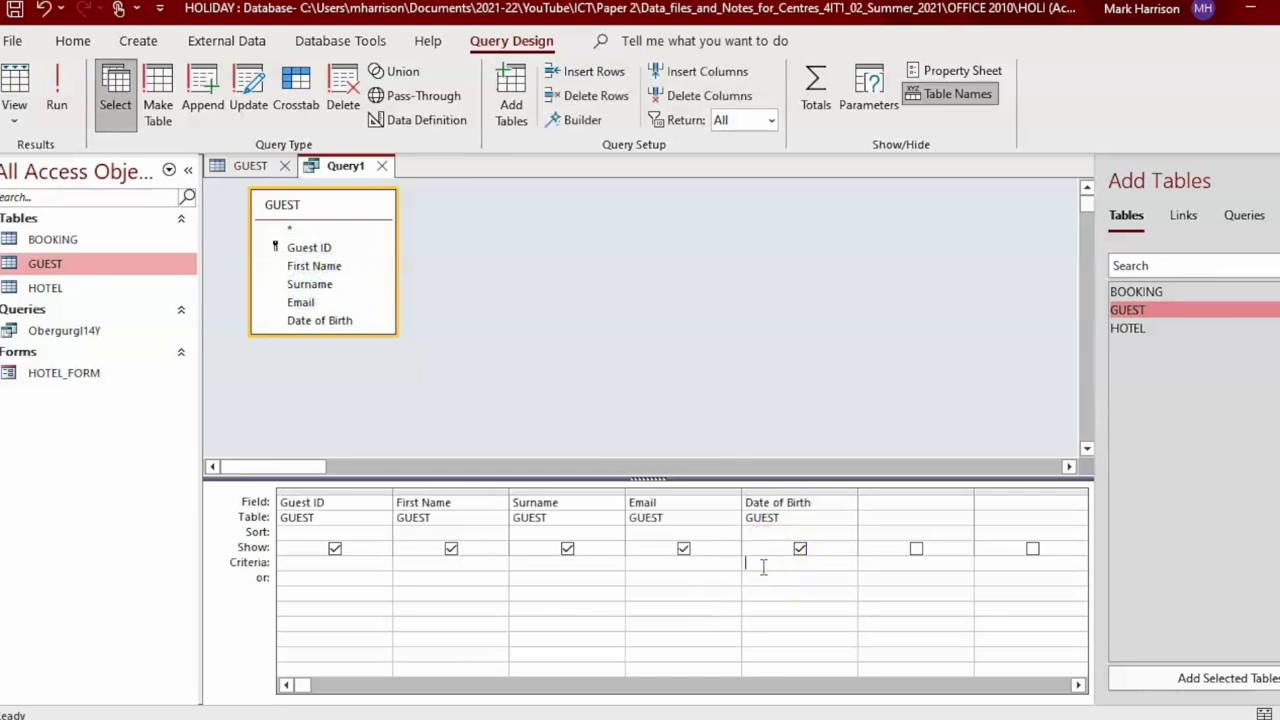
{"action": "left_click", "coordinate": [248, 166]}
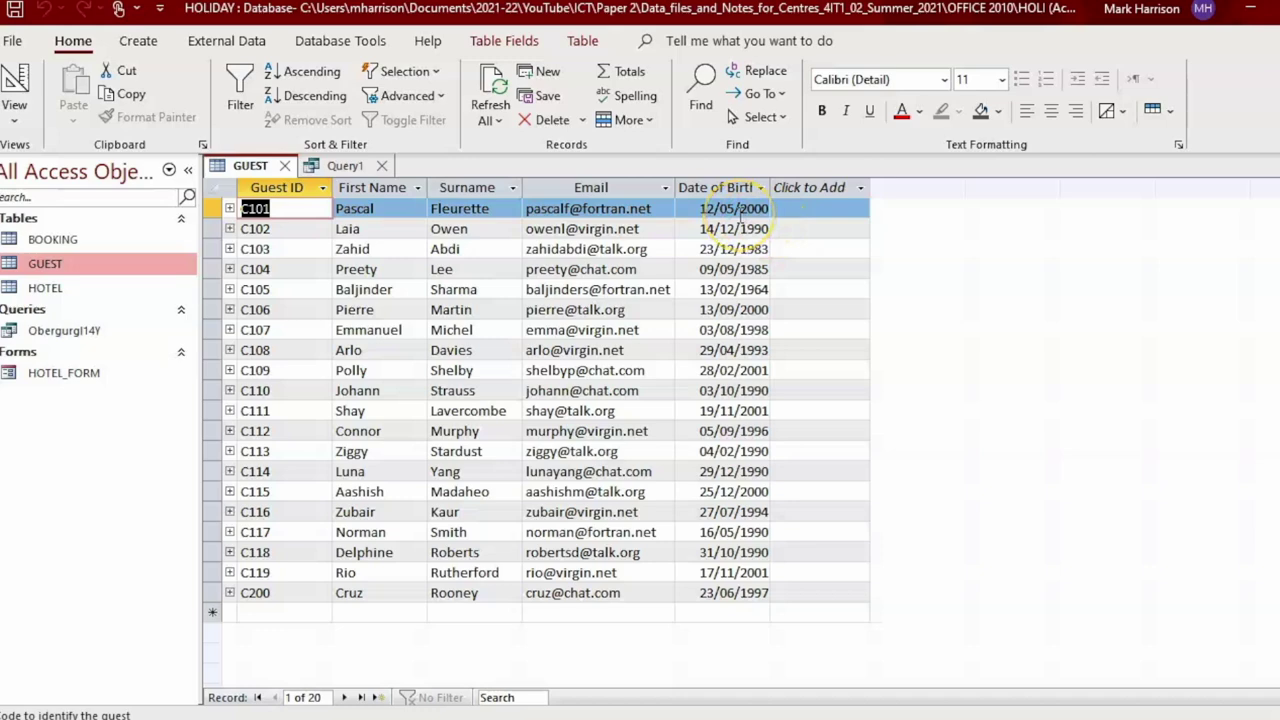
{"action": "left_click", "coordinate": [345, 165]}
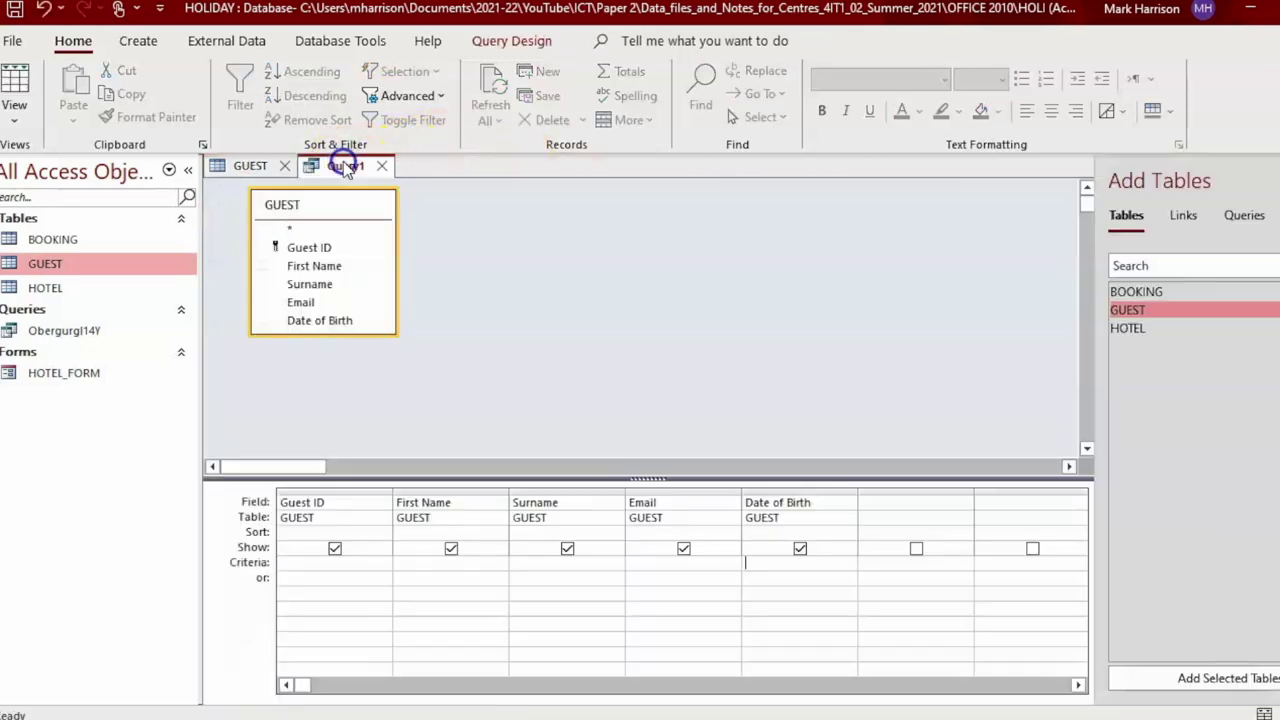
{"action": "left_click", "coordinate": [757, 562]}
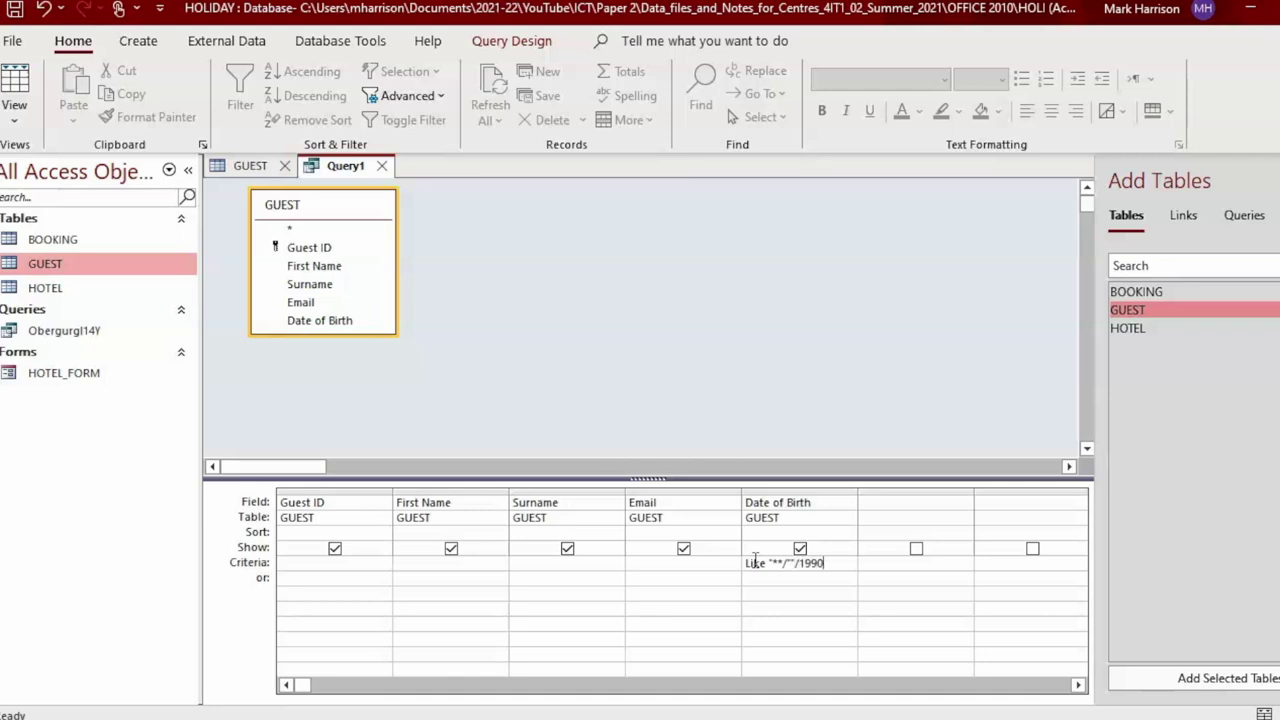
{"action": "key", "text": "Down"}
{"action": "key", "text": "Down"}
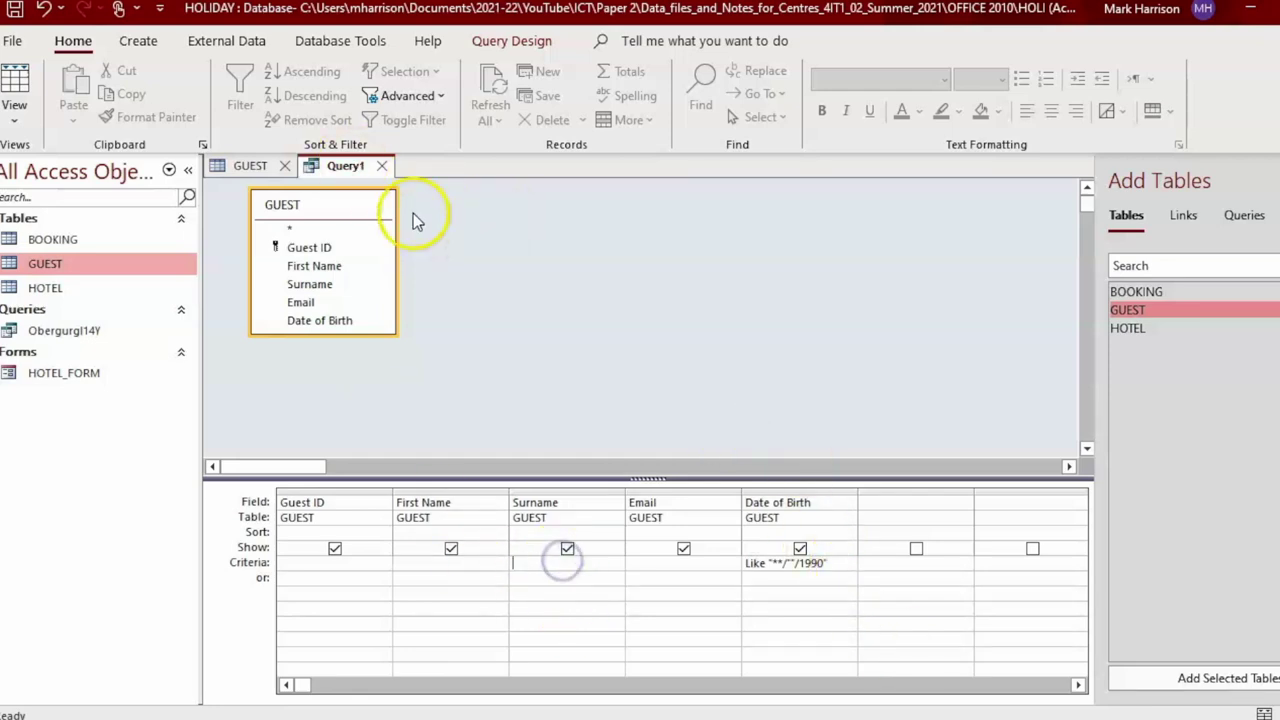
Correct the Date of Birth criterion to Like "**/**/1990" and run the query.
{"action": "left_click", "coordinate": [510, 42]}
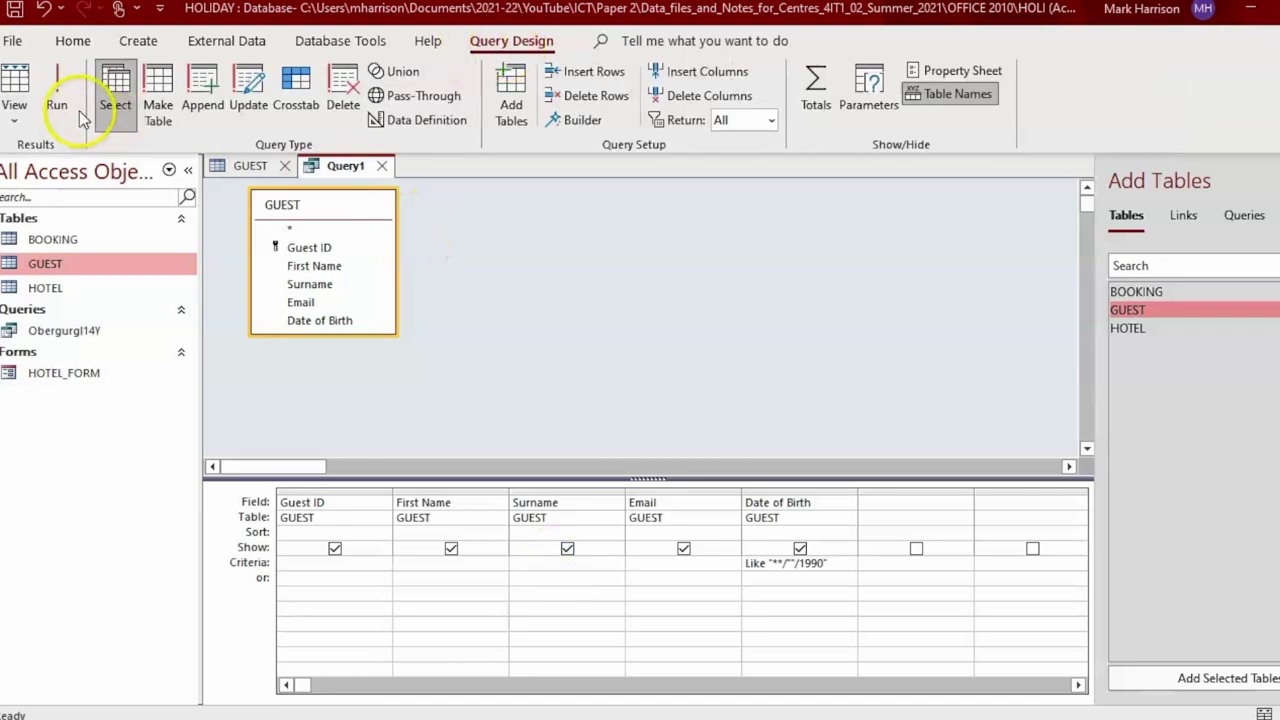
{"action": "left_click", "coordinate": [766, 565]}
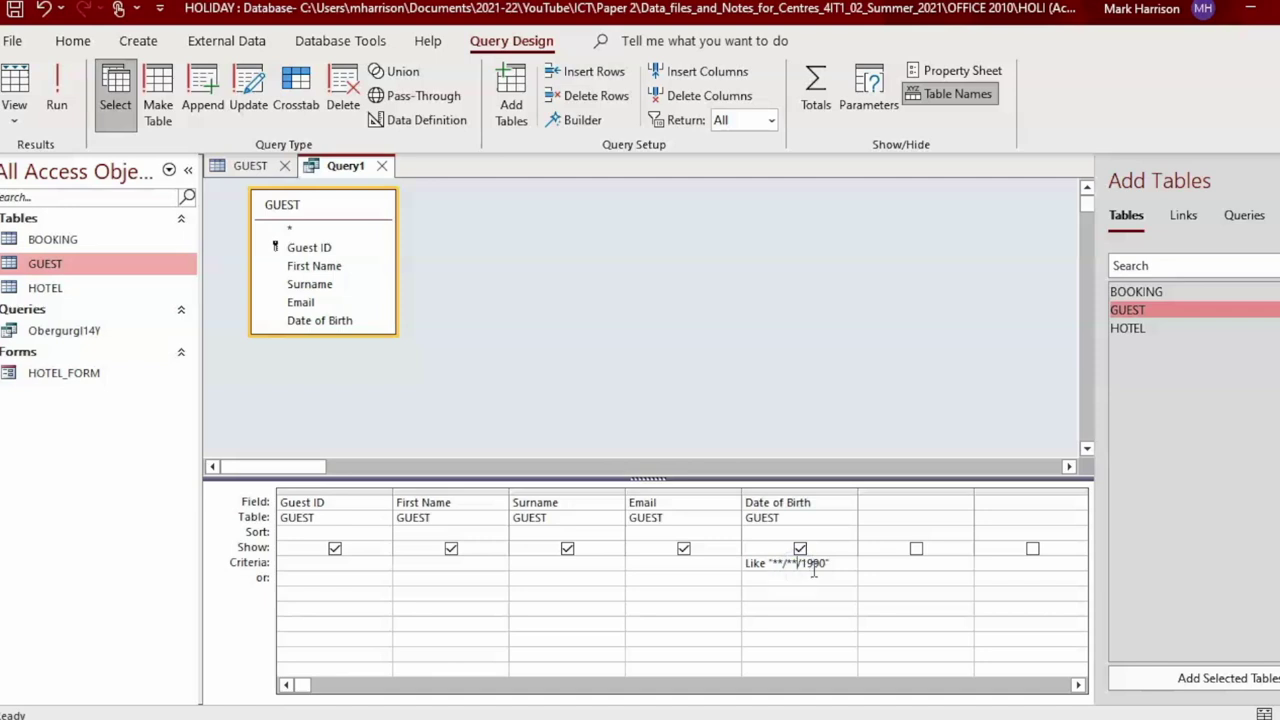
{"action": "left_click", "coordinate": [68, 108]}
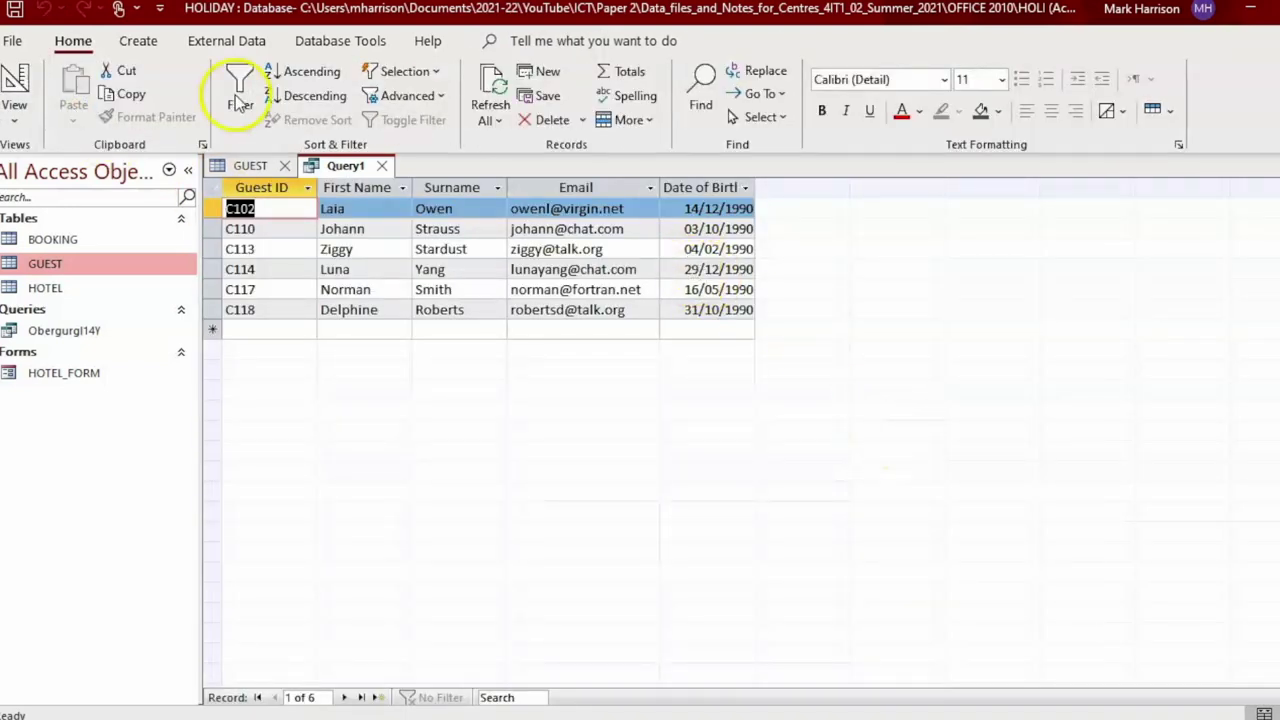
Review the criterion in Design view, rerun the query to check the dates of birth, and return to the design.
{"action": "left_click", "coordinate": [11, 125]}
{"action": "left_click", "coordinate": [63, 257]}
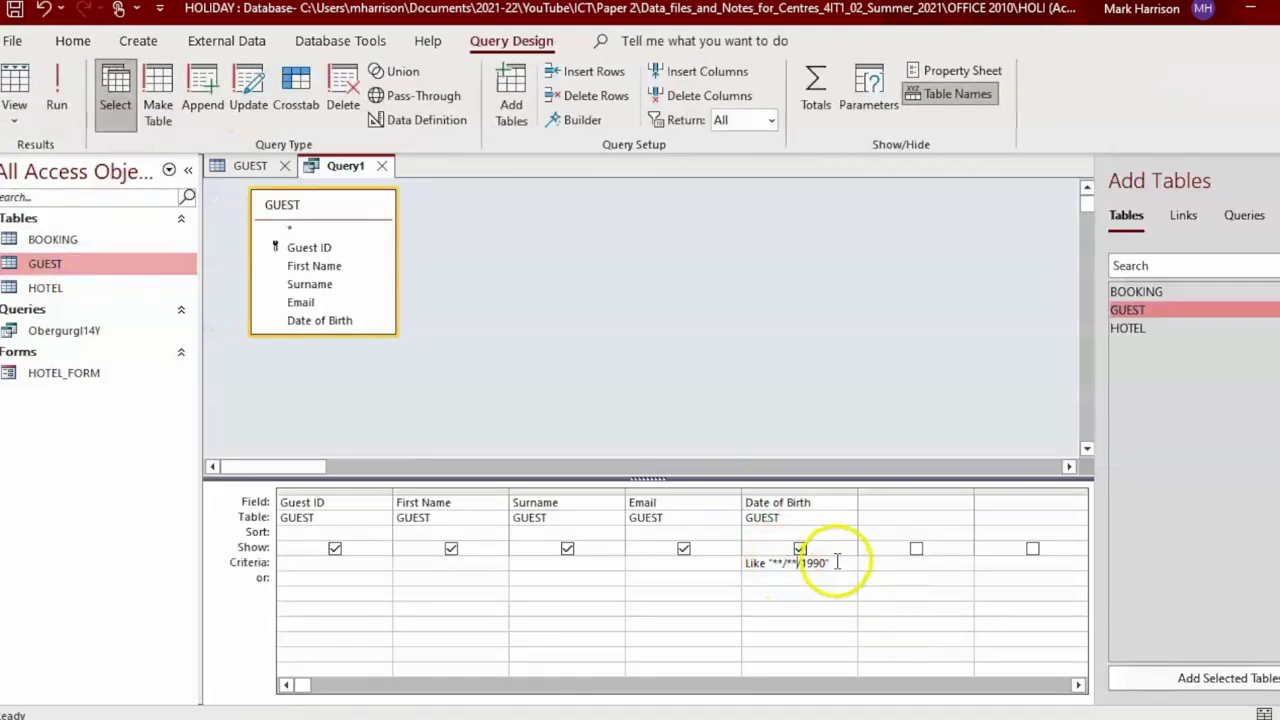
{"action": "left_click", "coordinate": [66, 102]}
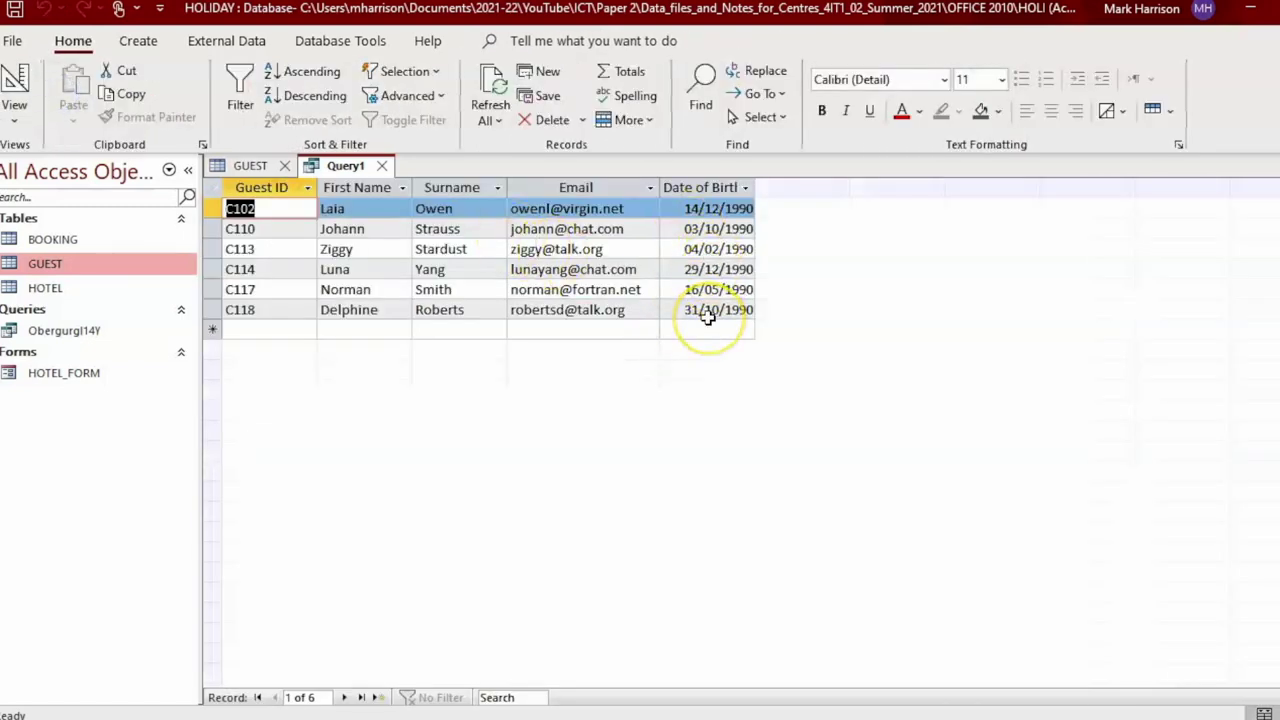
{"action": "left_click", "coordinate": [14, 120]}
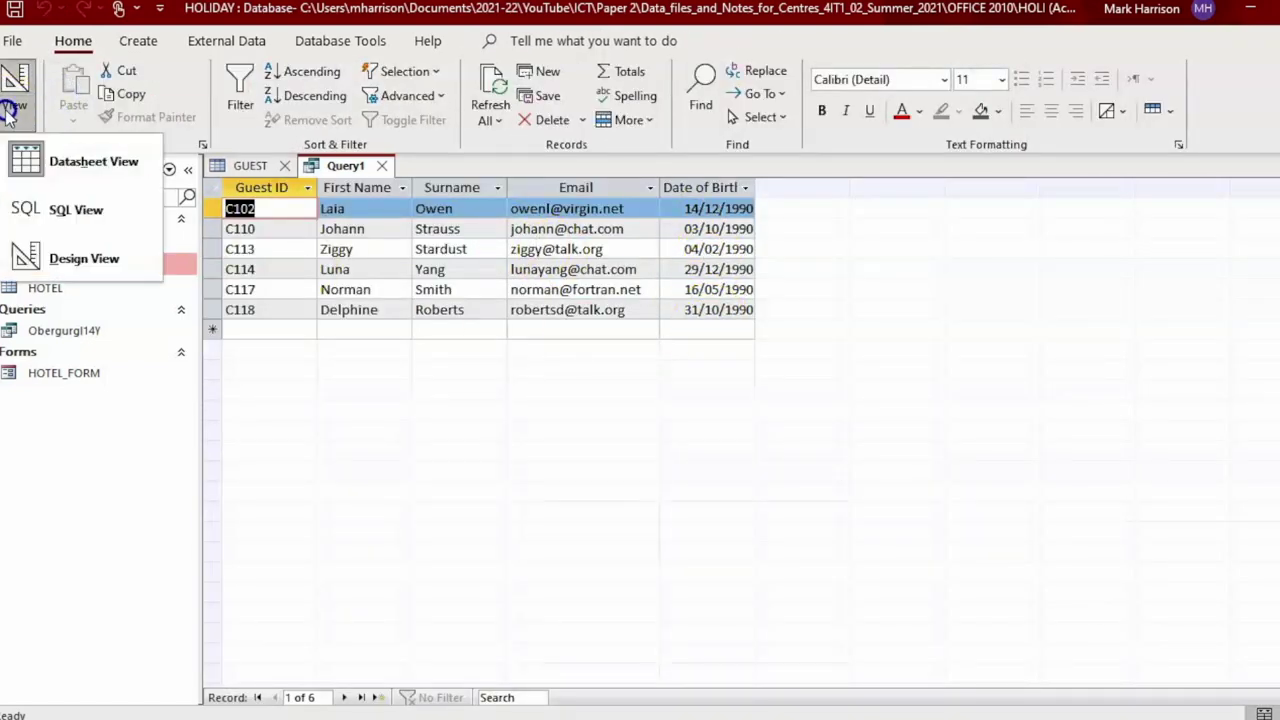
{"action": "left_click", "coordinate": [60, 255]}
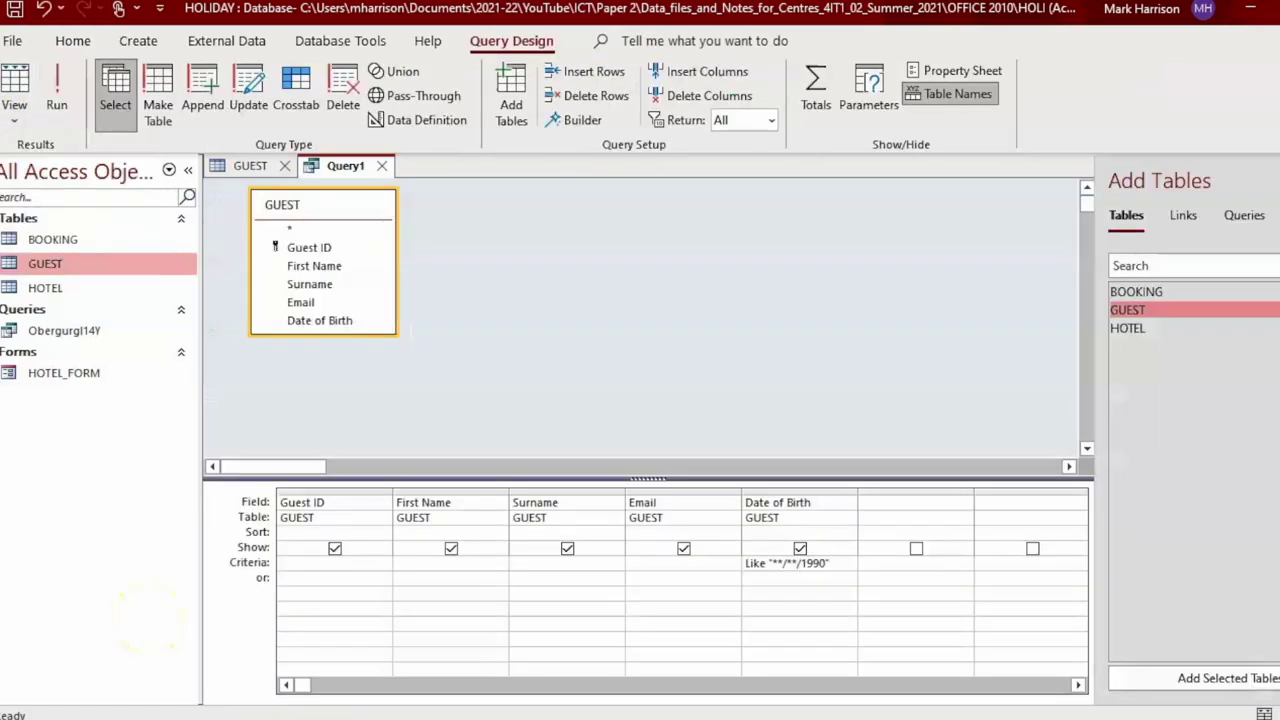
Check the required fields in the exam paper and hide Guest ID and Surname from the query results.
{"action": "key", "text": "alt+Tab"}
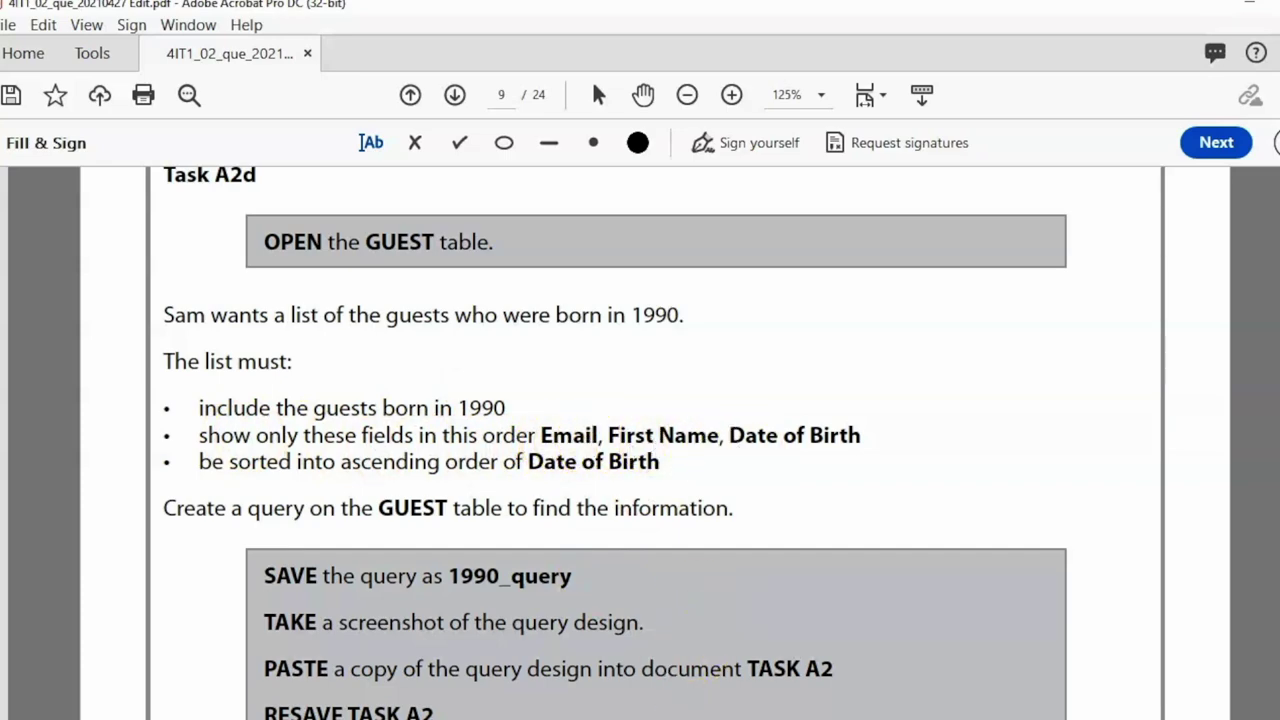
{"action": "key", "text": "alt+Tab"}
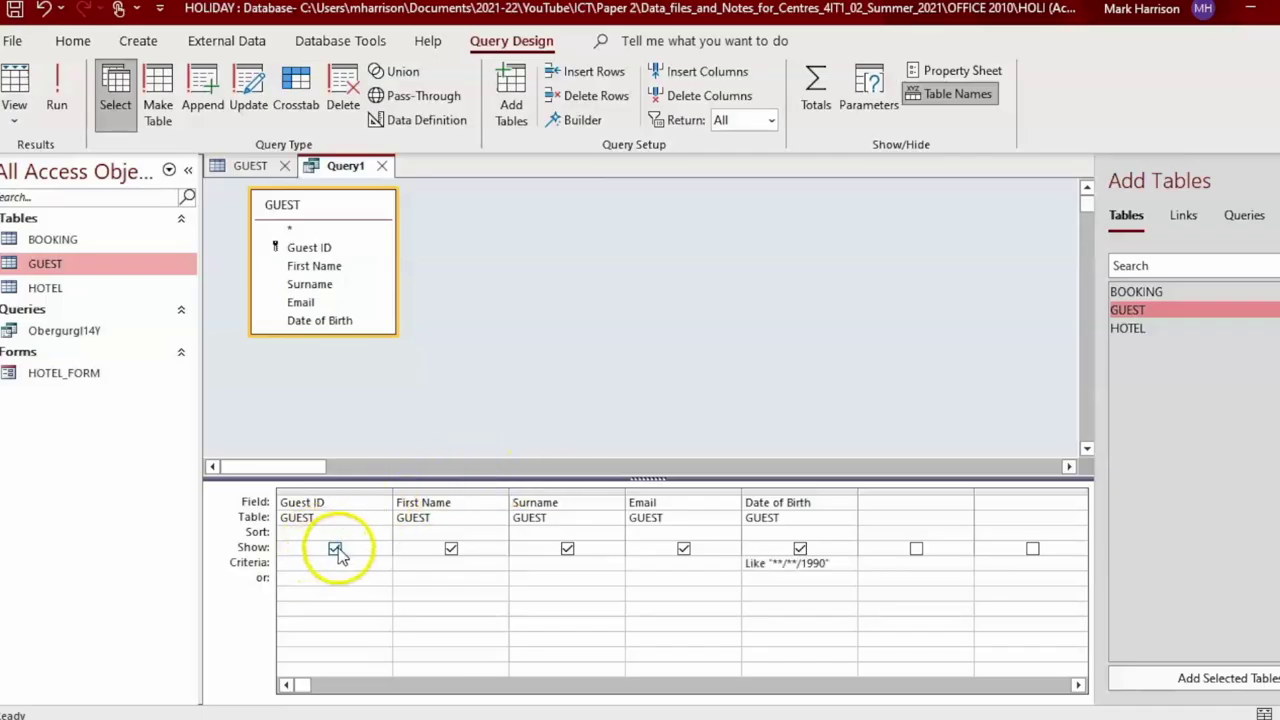
{"action": "left_click", "coordinate": [335, 548]}
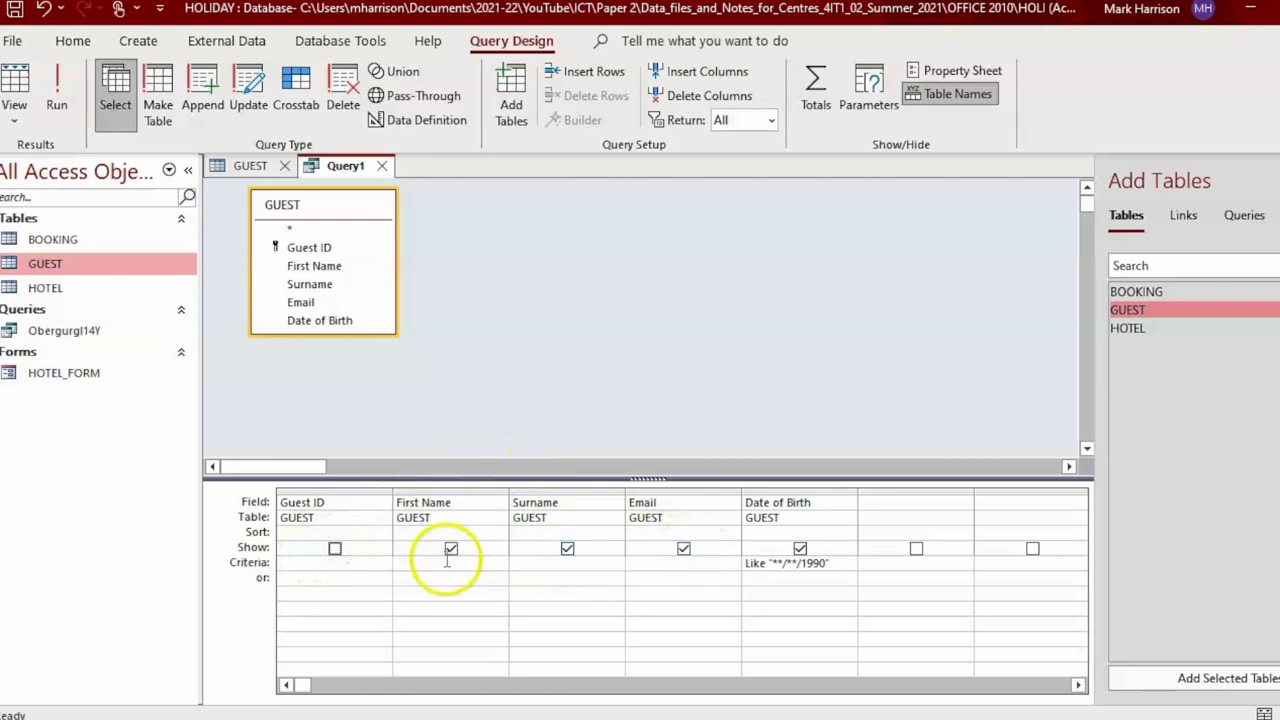
{"action": "left_click", "coordinate": [567, 548]}
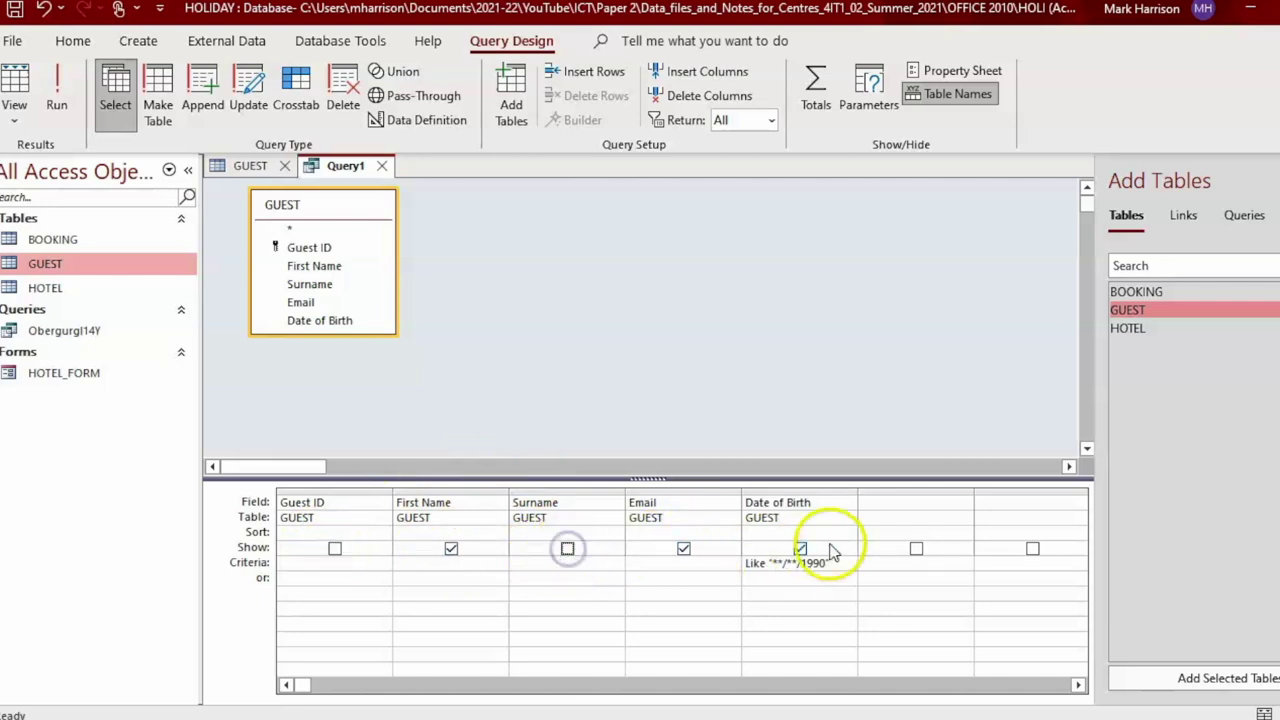
Move the Email field ahead of First Name, run the query and compare the field order with the exam paper.
{"action": "left_click", "coordinate": [681, 488]}
{"action": "left_click_drag", "start_coordinate": [681, 488], "coordinate": [442, 508]}
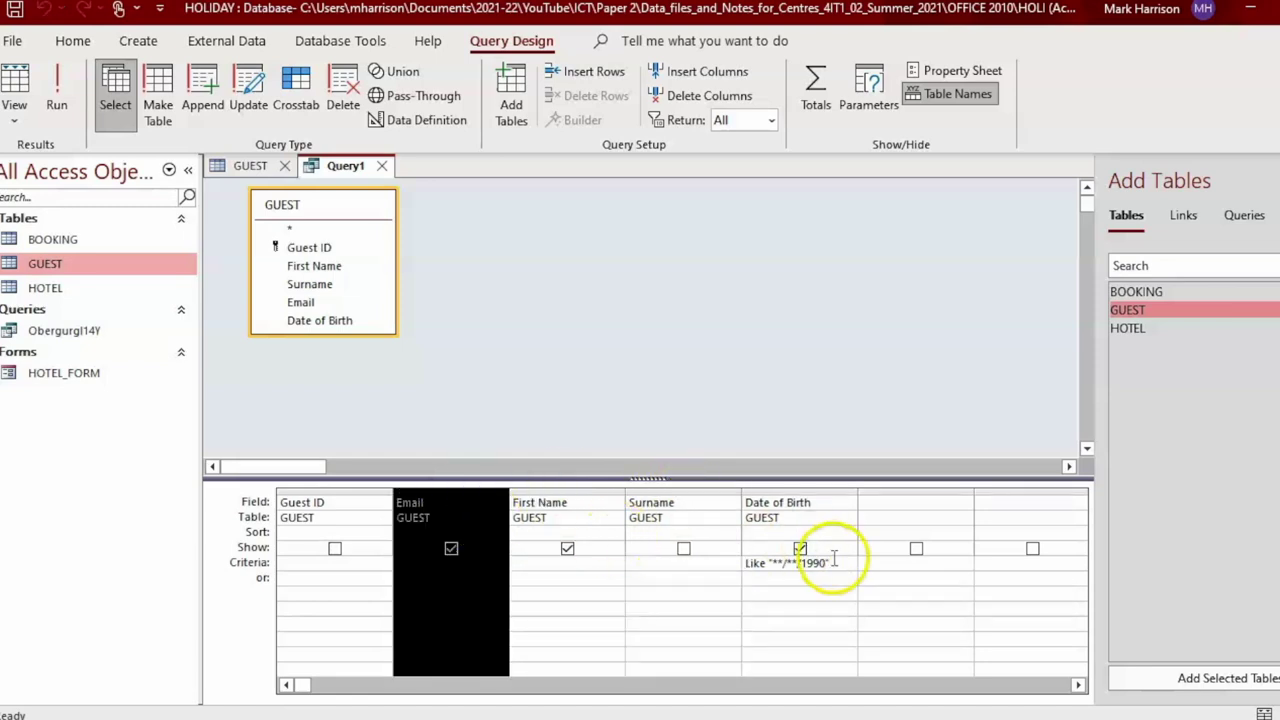
{"action": "left_click", "coordinate": [57, 100]}
{"action": "key", "text": "alt+Tab"}
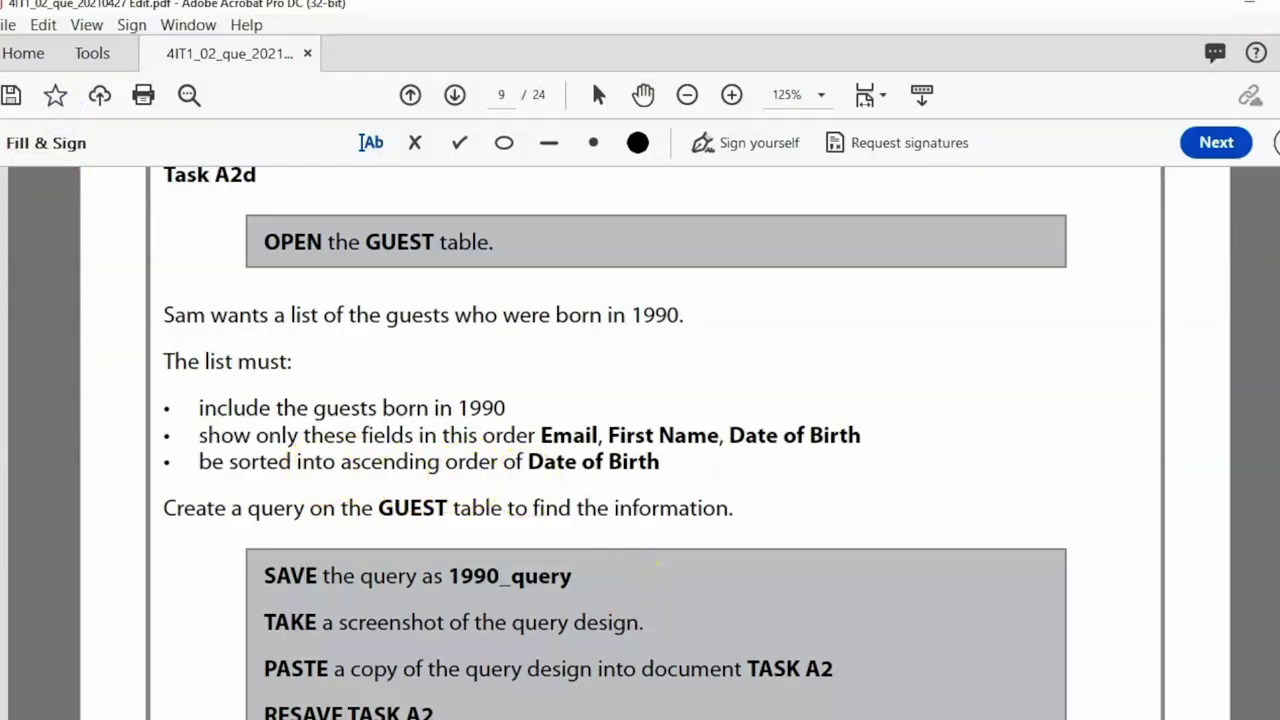
{"action": "key", "text": "alt+Tab"}
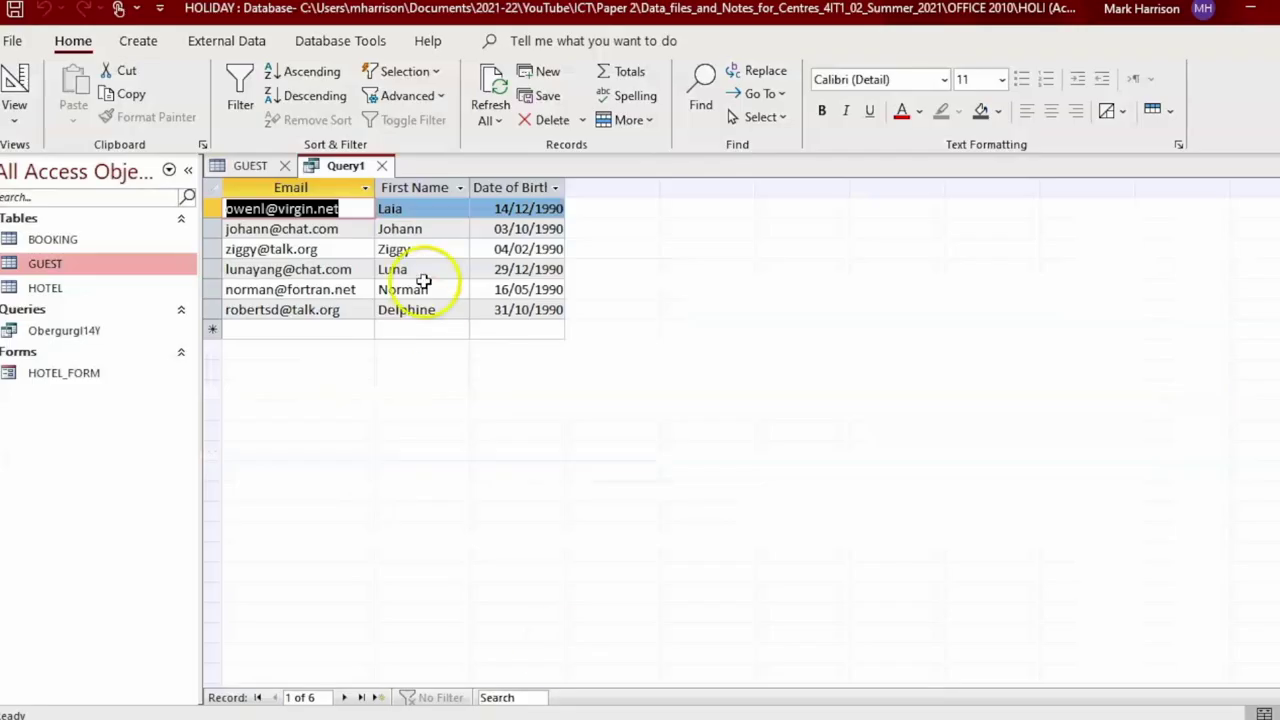
Sort the query in ascending order of Date of Birth and run it.
{"action": "left_click", "coordinate": [17, 120]}
{"action": "left_click", "coordinate": [60, 252]}
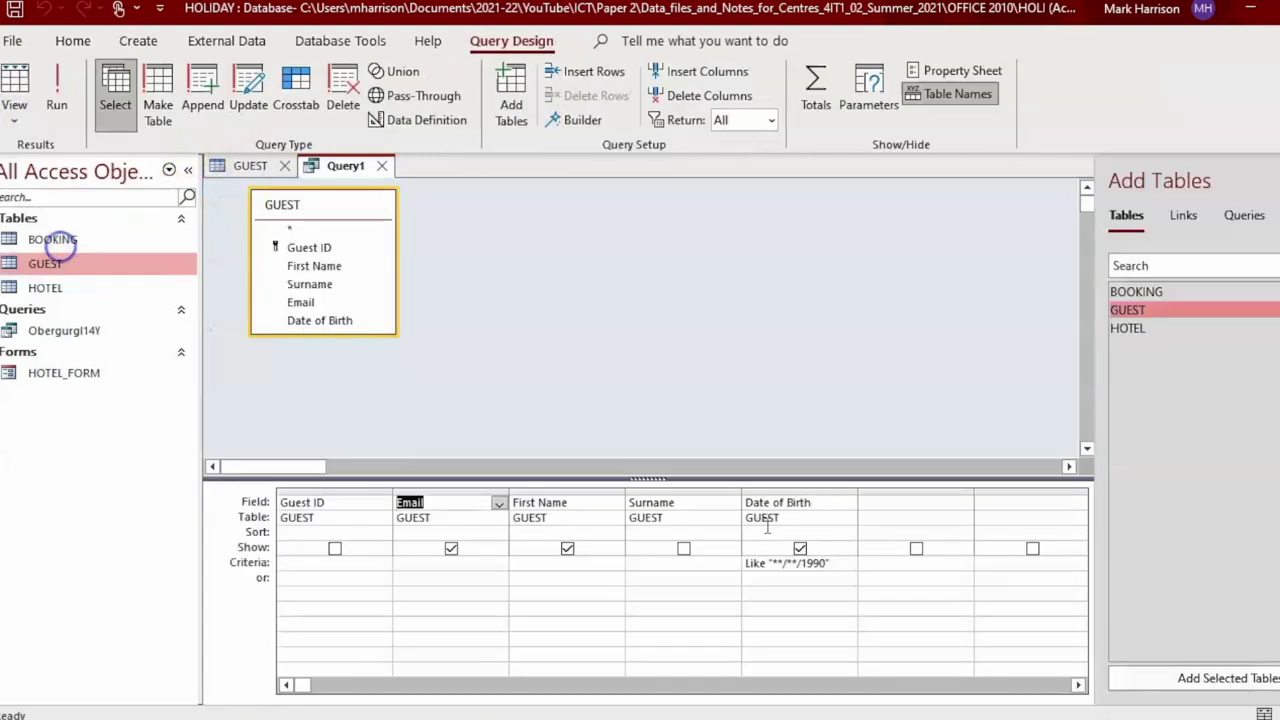
{"action": "left_click", "coordinate": [846, 534]}
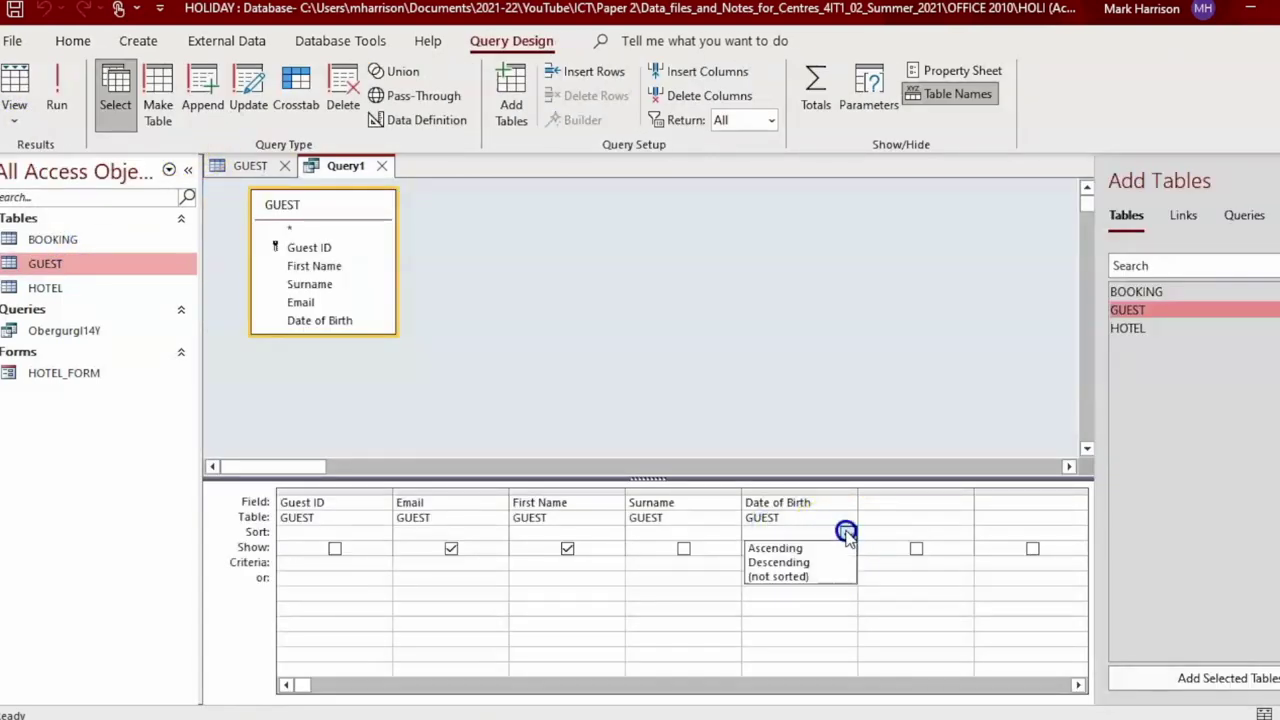
{"action": "left_click", "coordinate": [806, 547]}
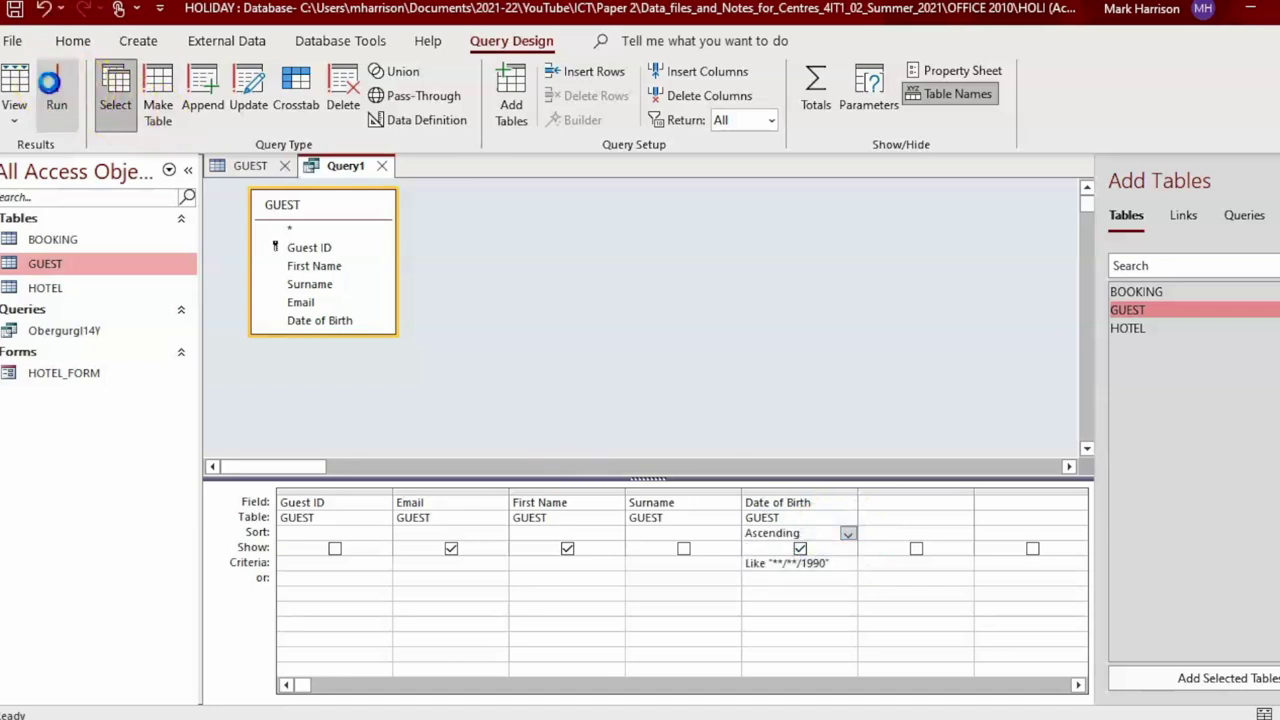
{"action": "left_click", "coordinate": [54, 88]}
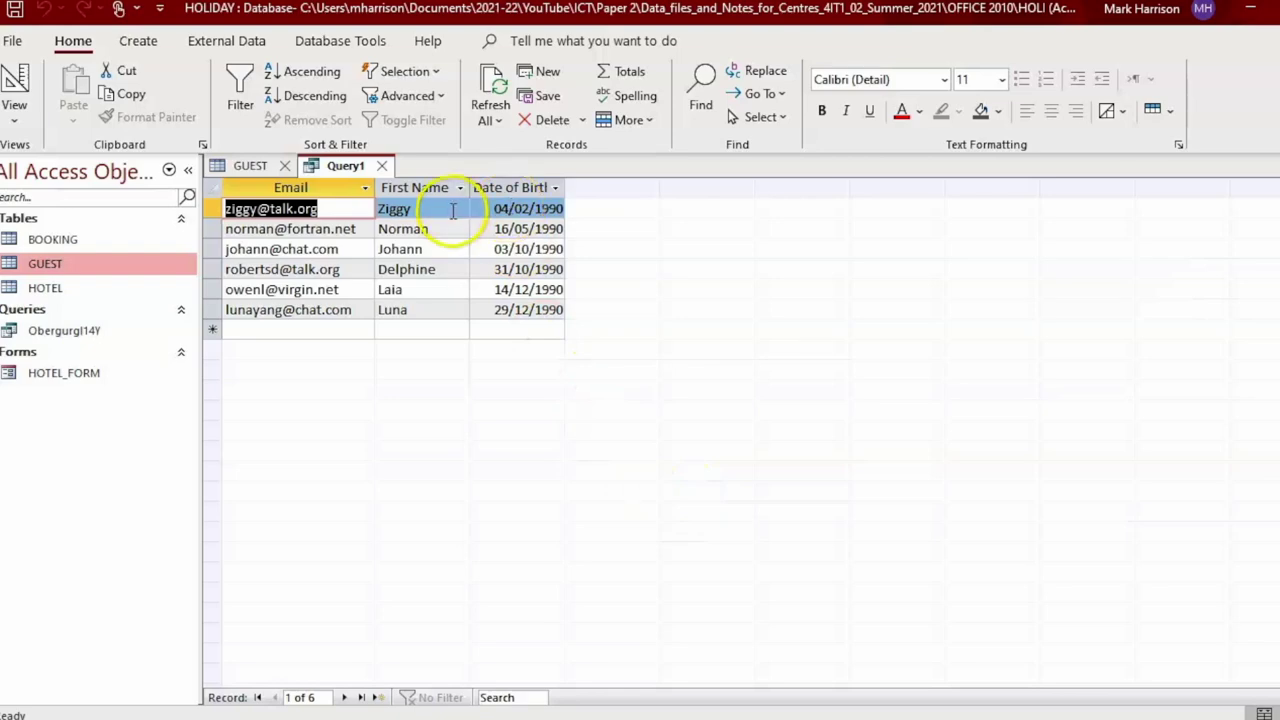
Read the saving instructions in the exam paper, return to Access and save the query object as 1990_Query.
{"action": "left_click", "coordinate": [585, 640]}
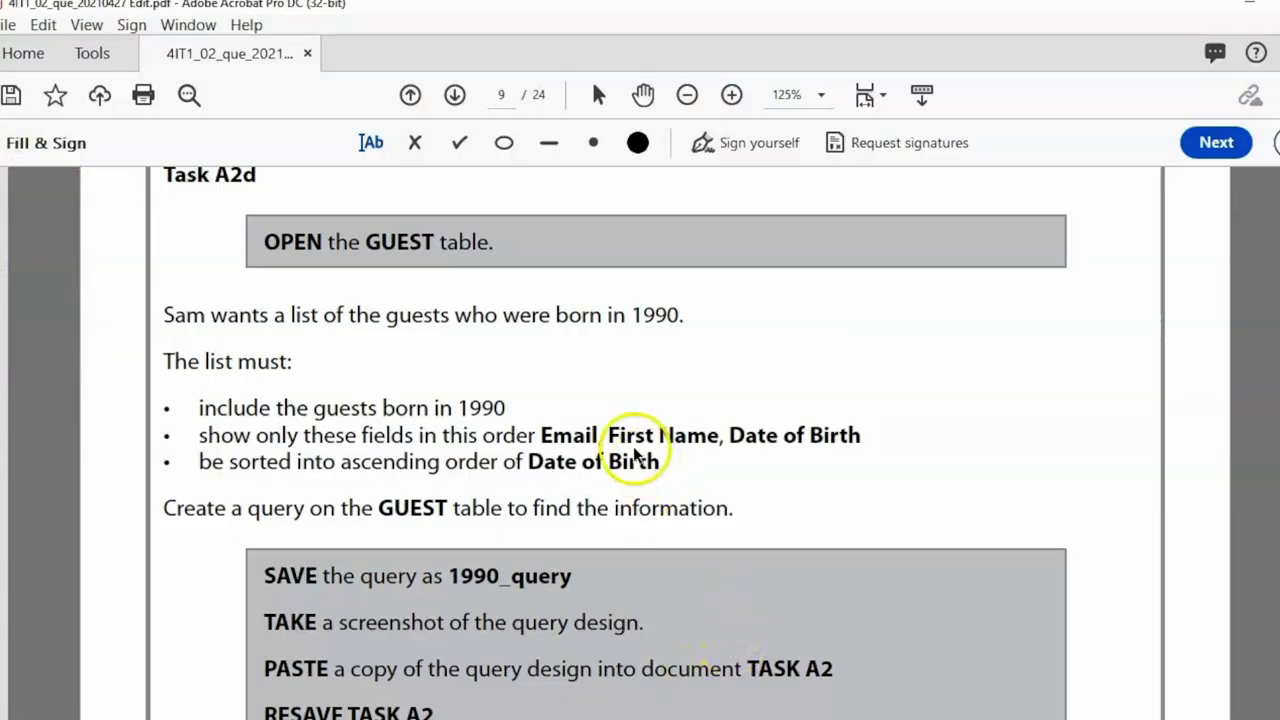
{"action": "scroll", "coordinate": [714, 523], "scroll_direction": "down", "scroll_amount": 3}
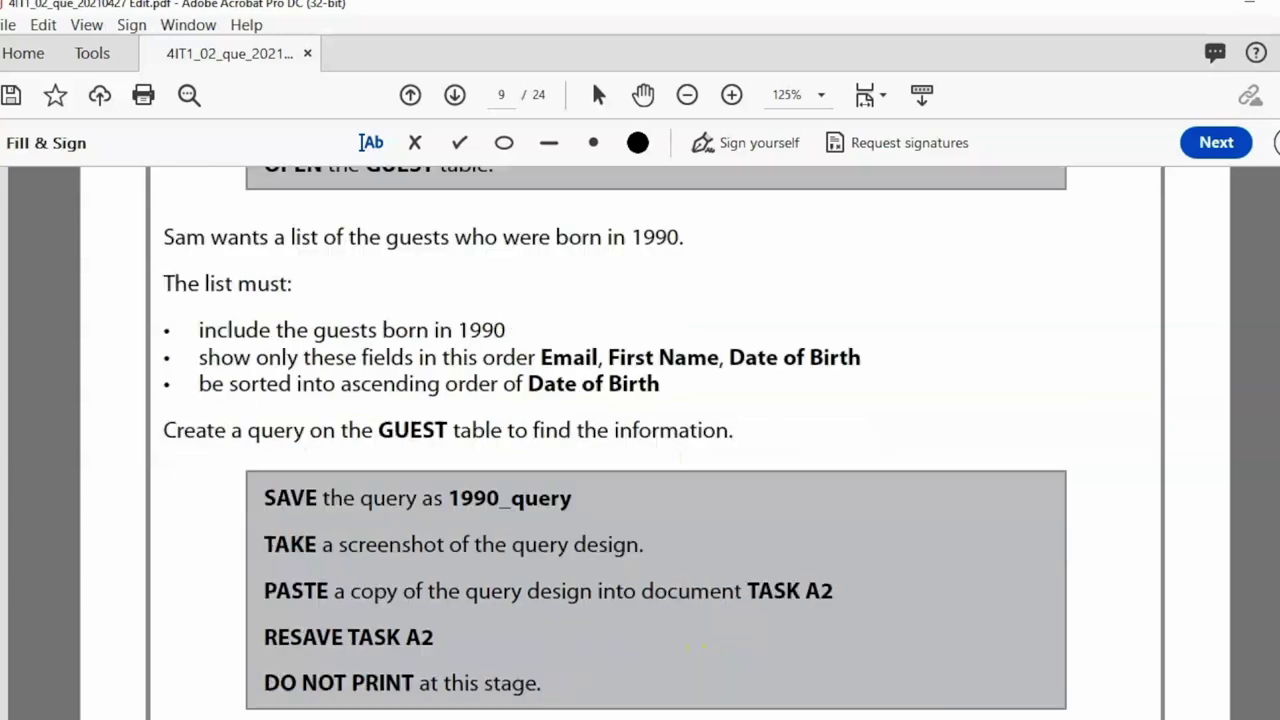
{"action": "scroll", "coordinate": [777, 400], "scroll_direction": "down", "scroll_amount": 2}
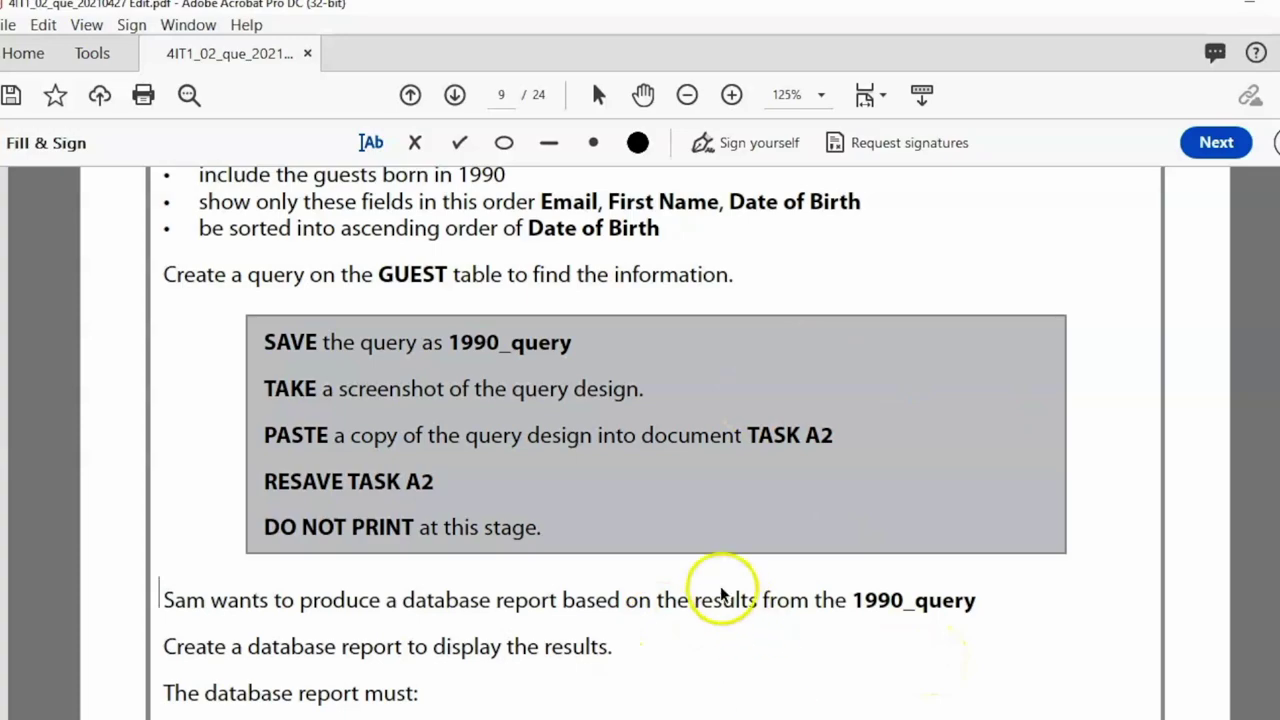
{"action": "key", "text": "alt+Tab"}
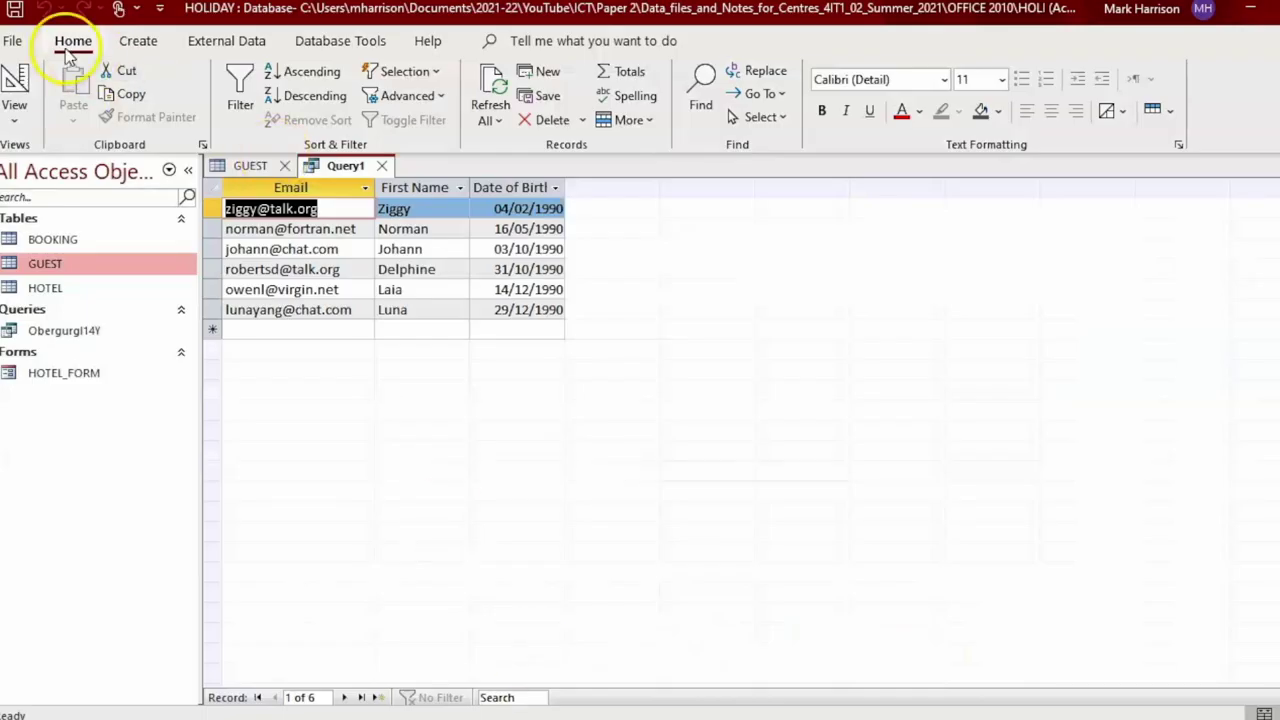
{"action": "left_click", "coordinate": [15, 43]}
{"action": "left_click", "coordinate": [49, 313]}
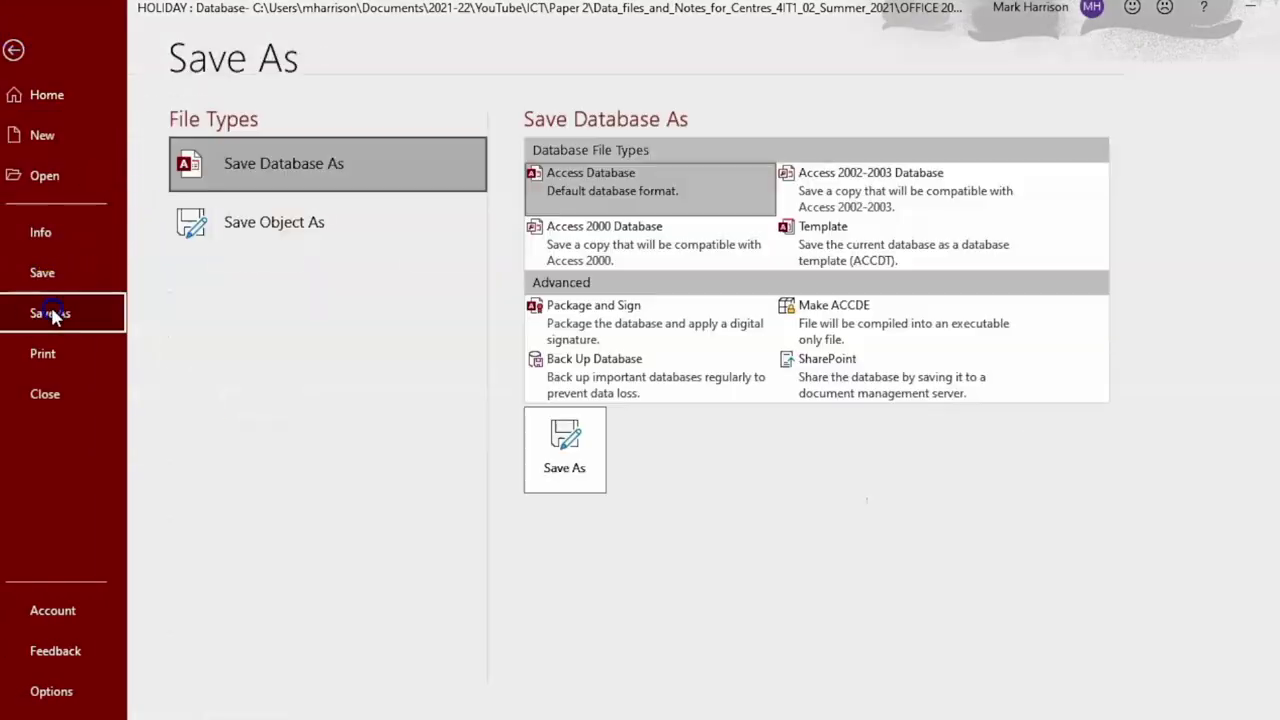
{"action": "left_click", "coordinate": [305, 228]}
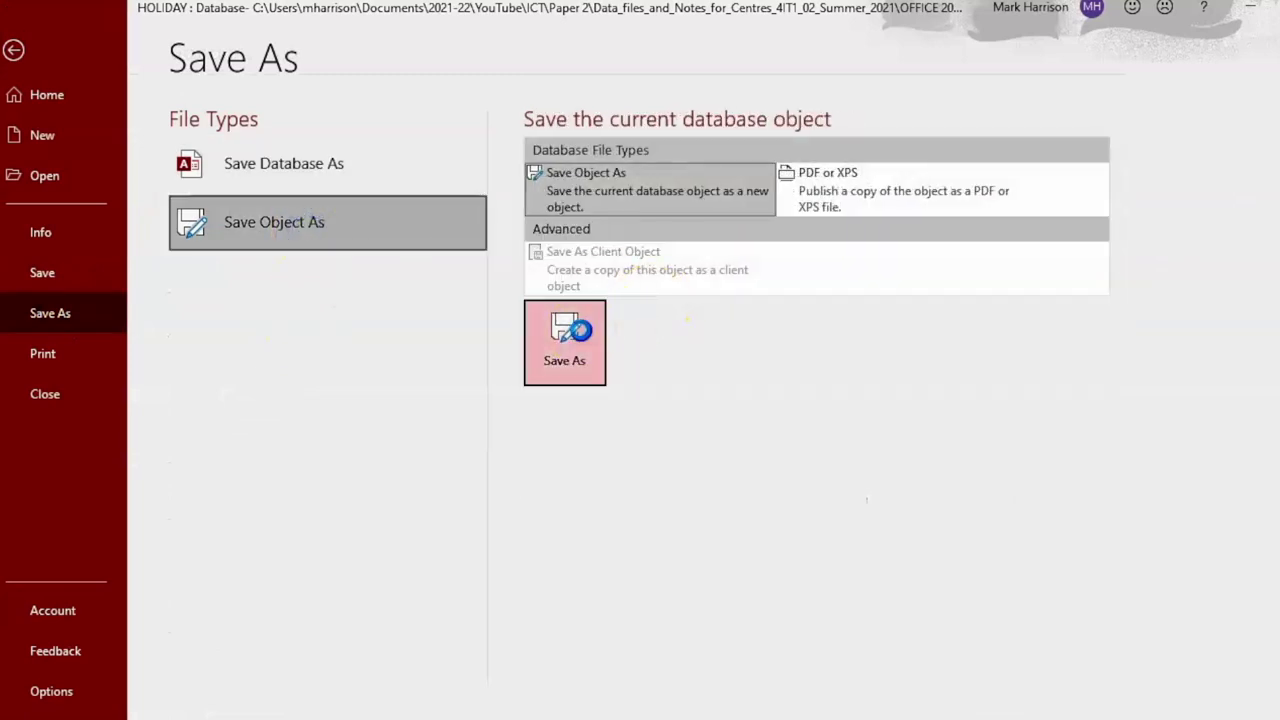
{"action": "left_click", "coordinate": [575, 345]}
{"action": "type", "text": "1990_Query"}
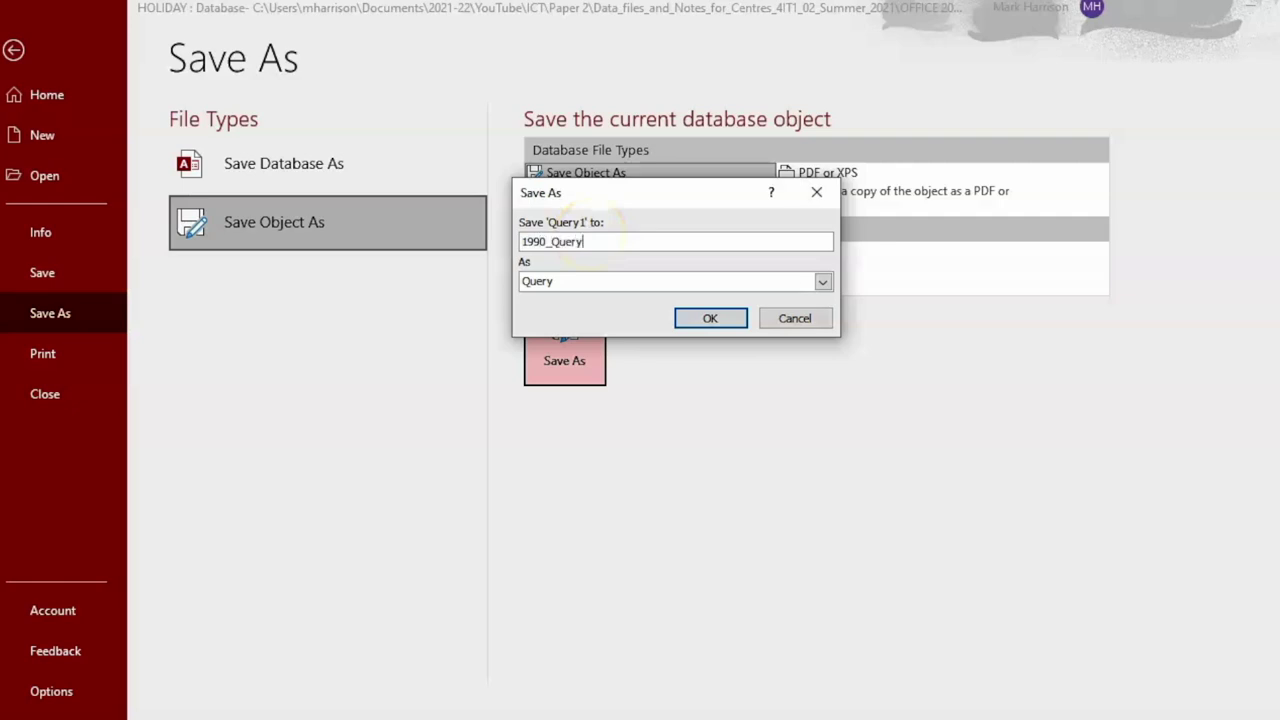
{"action": "key", "text": "Return"}
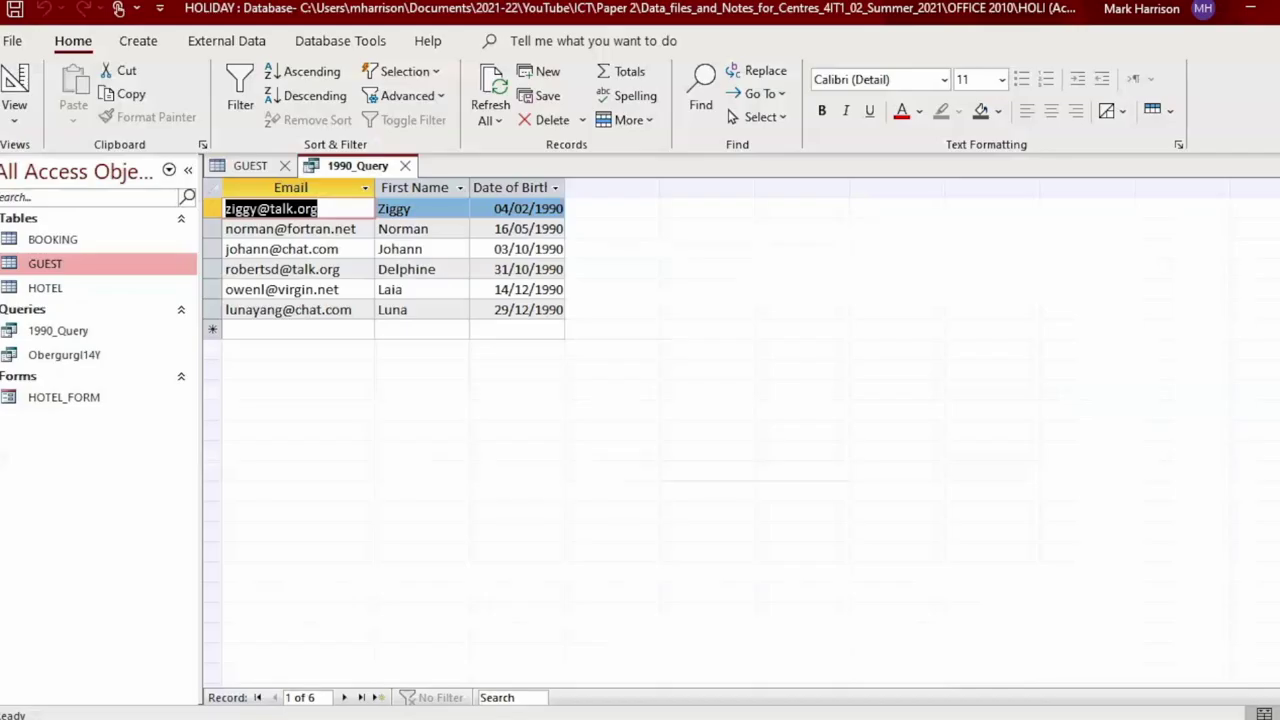
Show 1990_Query in Design view without the Add Tables pane, and switch to the exam paper.
{"action": "left_click", "coordinate": [14, 112]}
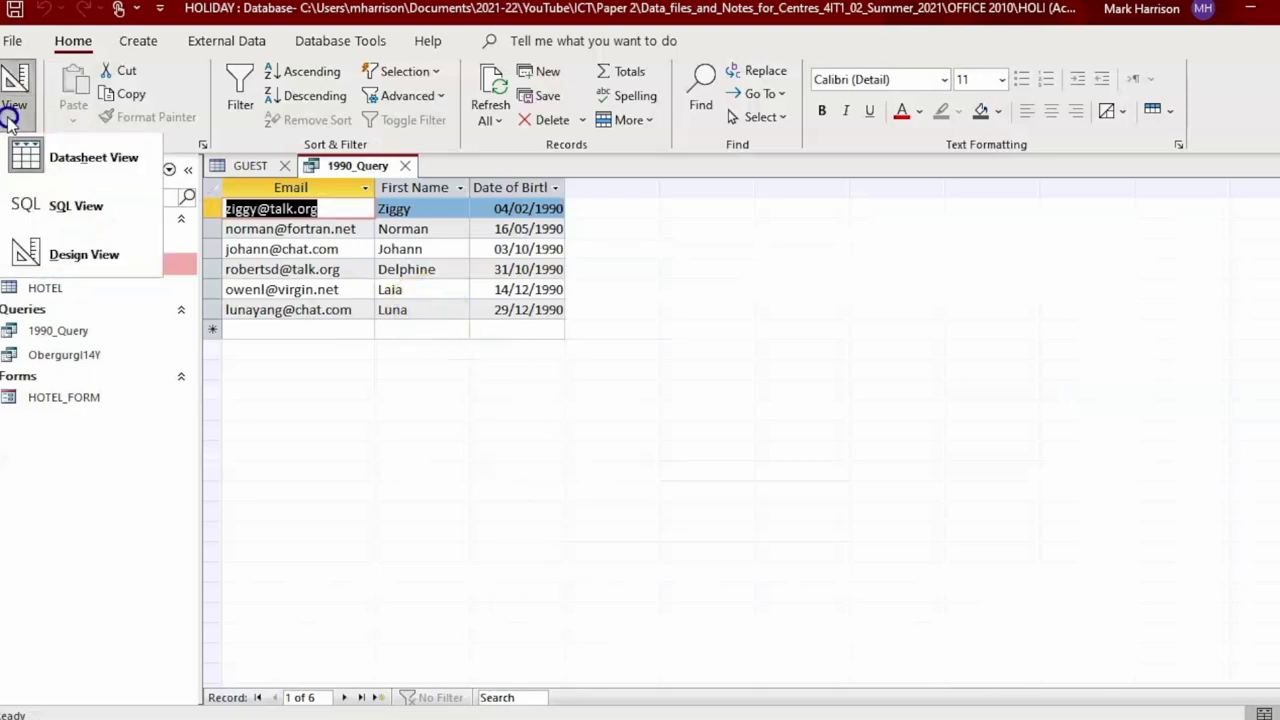
{"action": "left_click", "coordinate": [66, 258]}
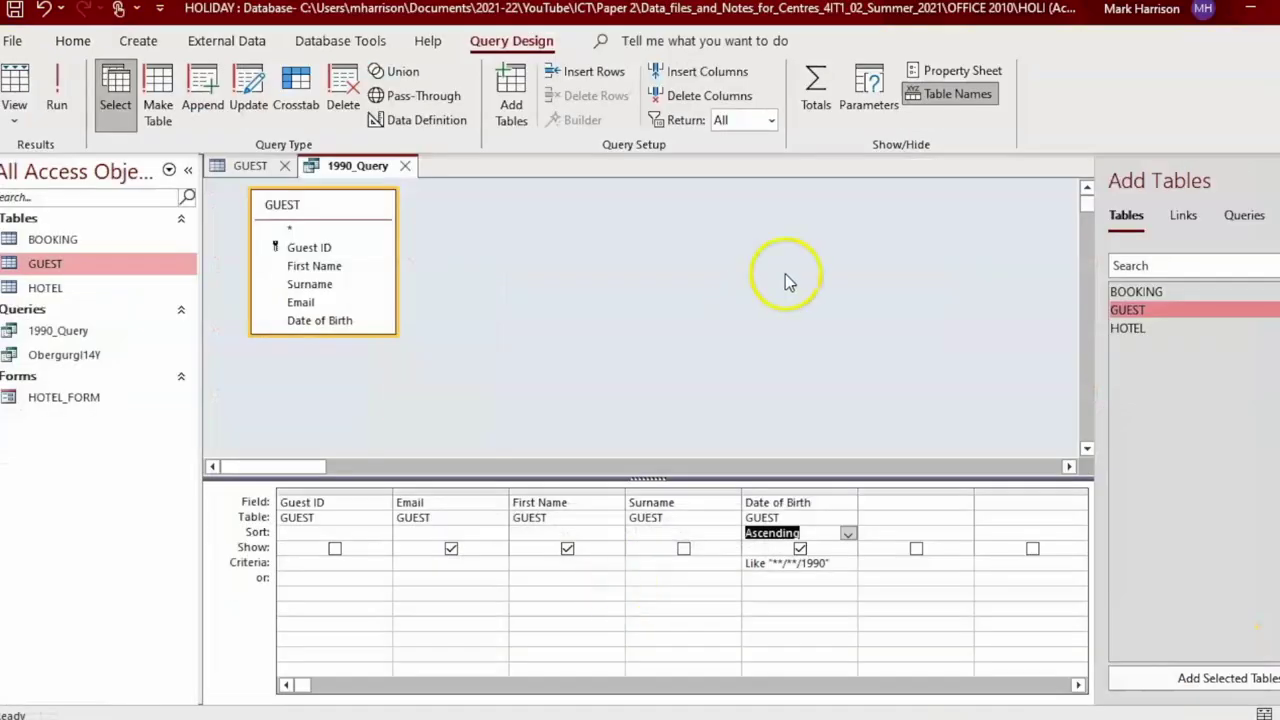
{"action": "left_click", "coordinate": [795, 270]}
{"action": "left_click", "coordinate": [847, 320]}
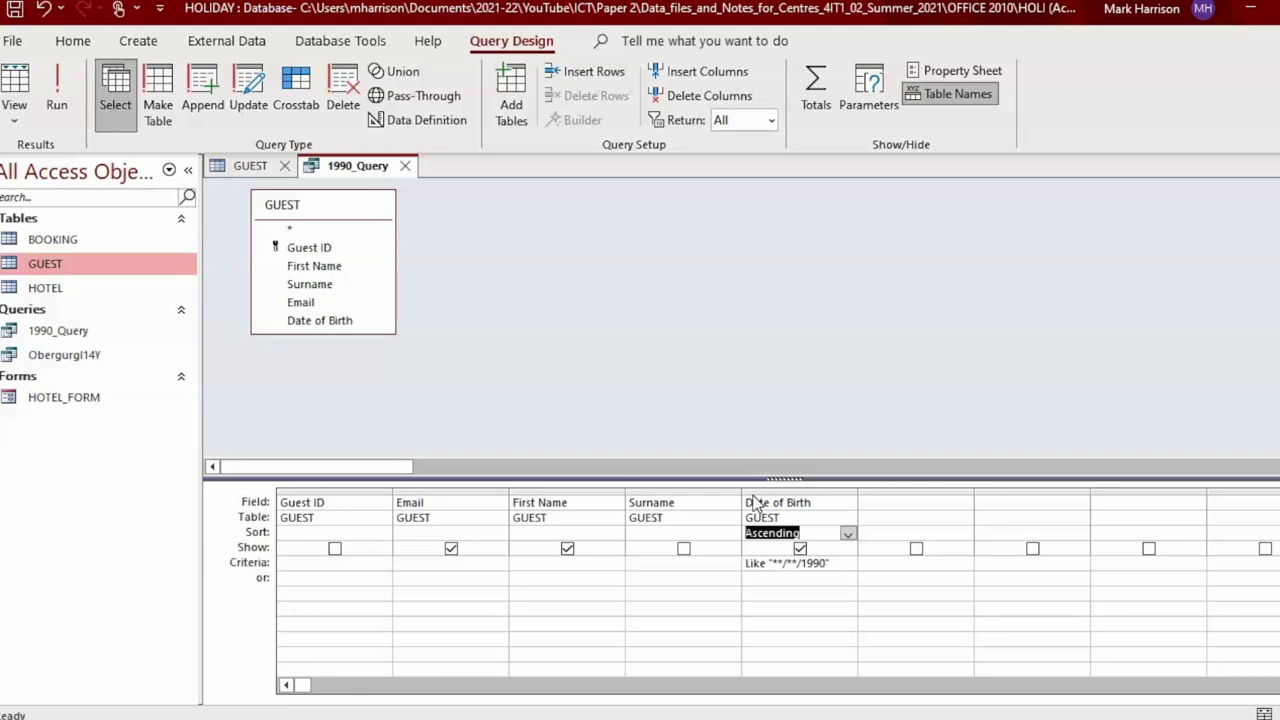
{"action": "left_click", "coordinate": [763, 640]}
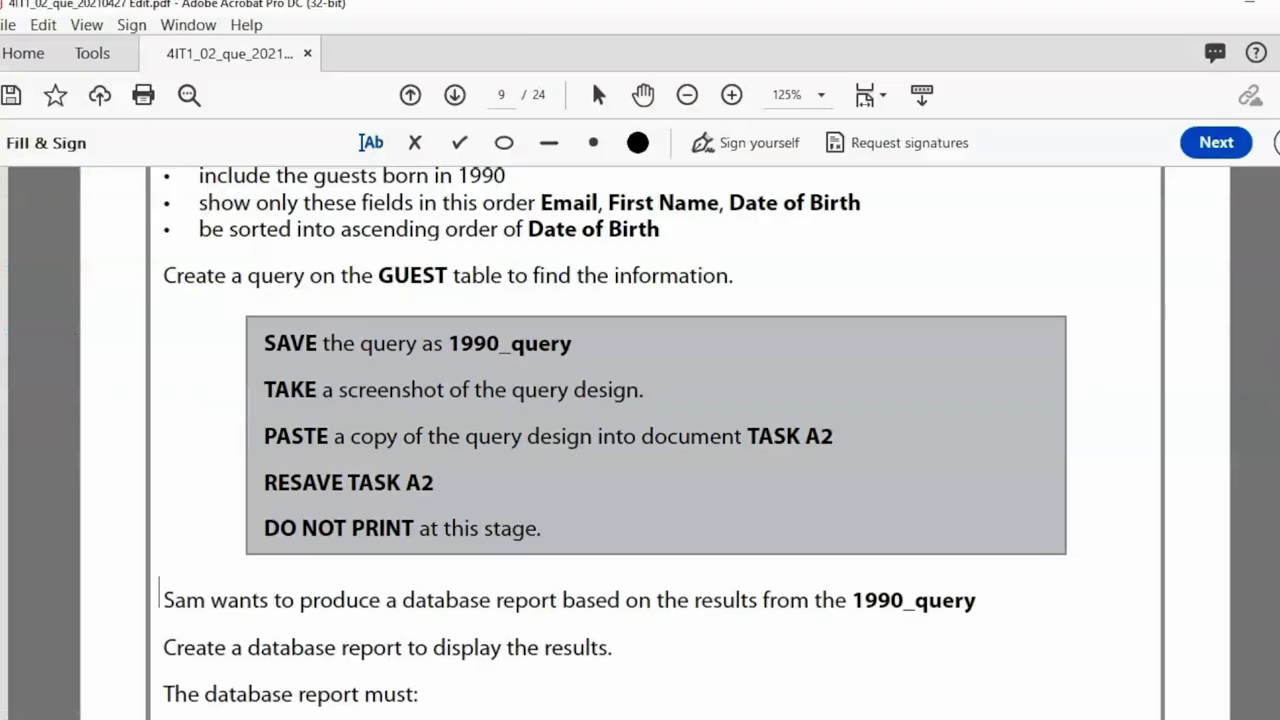
Read the report requirements in the exam paper, return to Access and close 1990_Query and the GUEST table.
{"action": "scroll", "coordinate": [1229, 394], "scroll_direction": "down", "scroll_amount": 4}
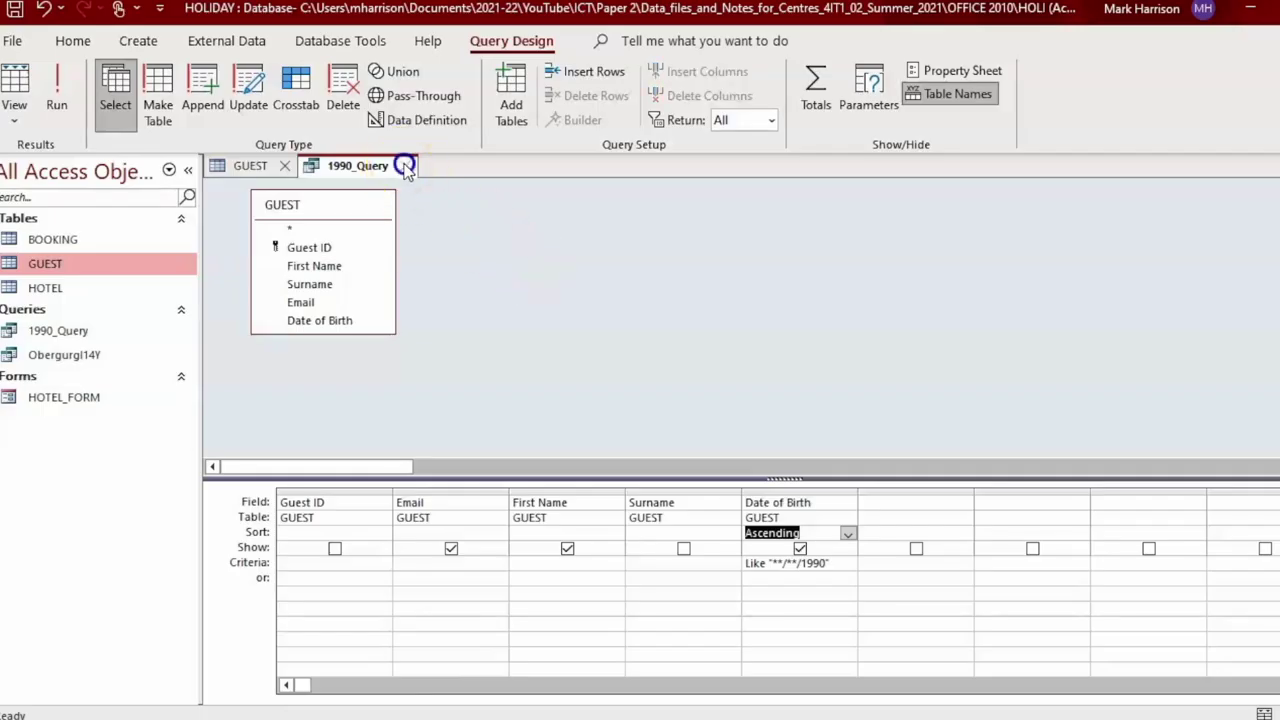
{"action": "left_click", "coordinate": [406, 163]}
{"action": "left_click", "coordinate": [284, 166]}
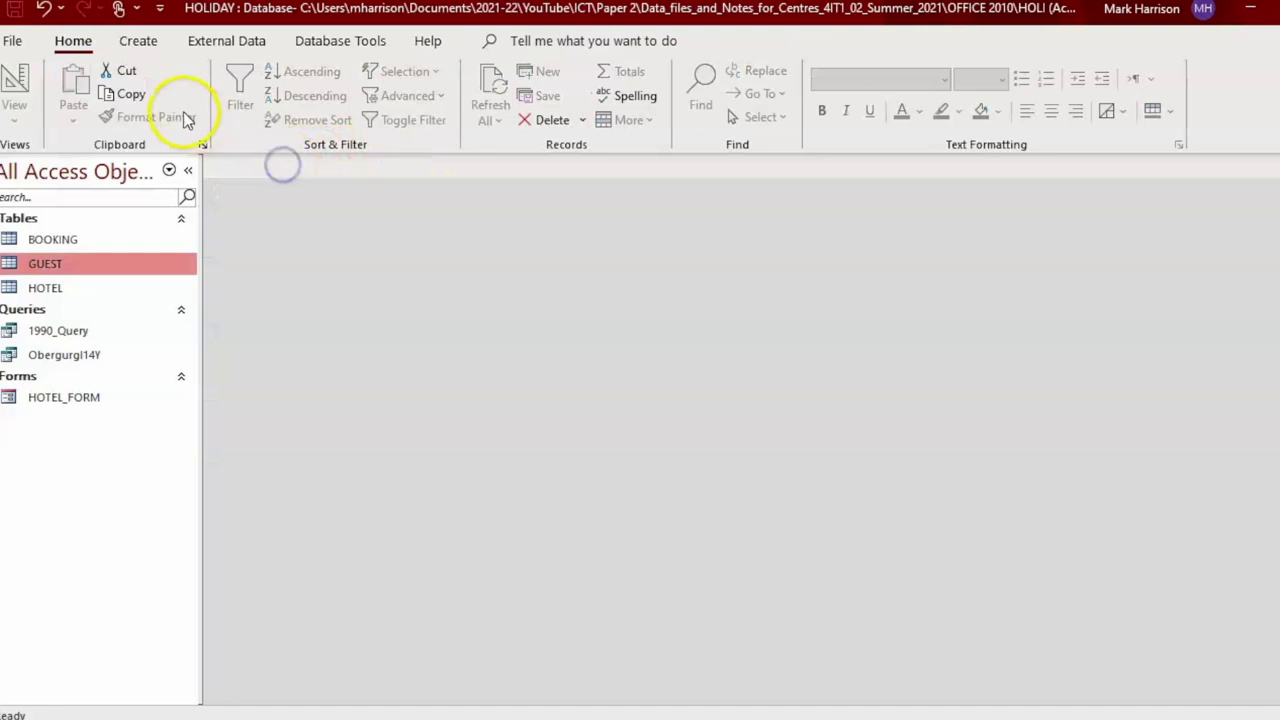
Start a report with the Report Wizard based on 1990_Query and include all of its fields.
{"action": "left_click", "coordinate": [152, 46]}
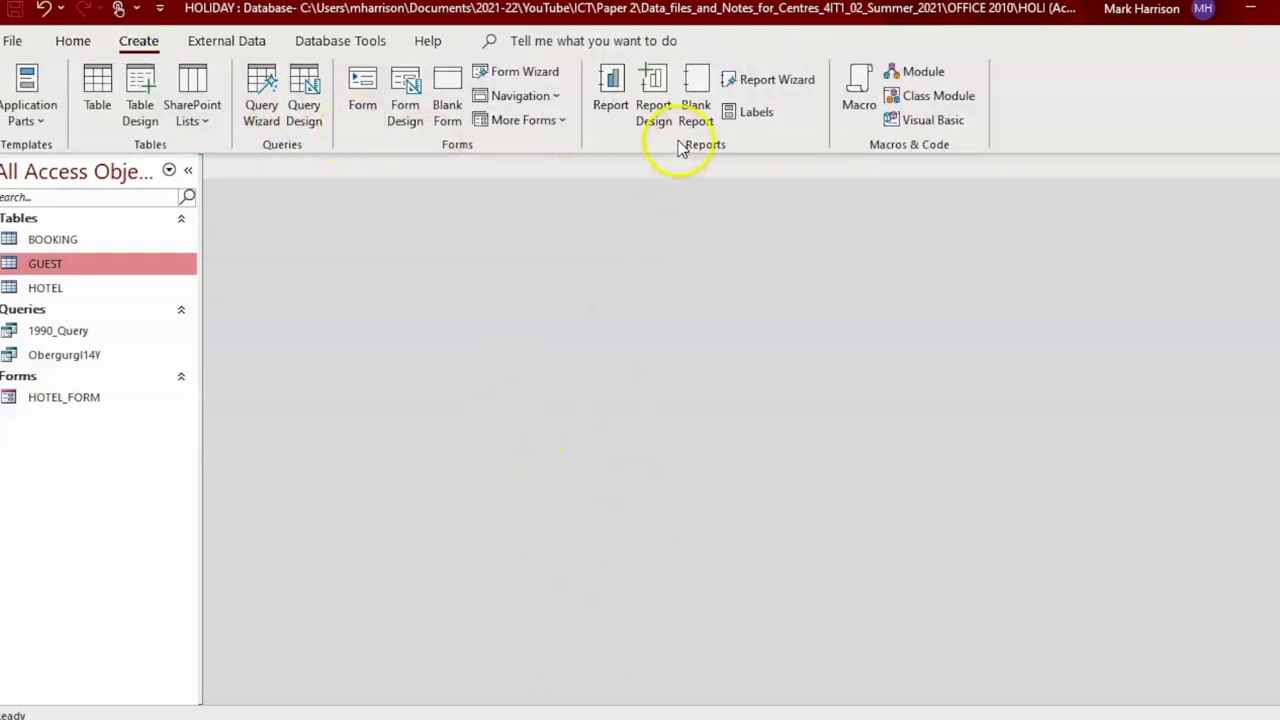
{"action": "left_click", "coordinate": [768, 80]}
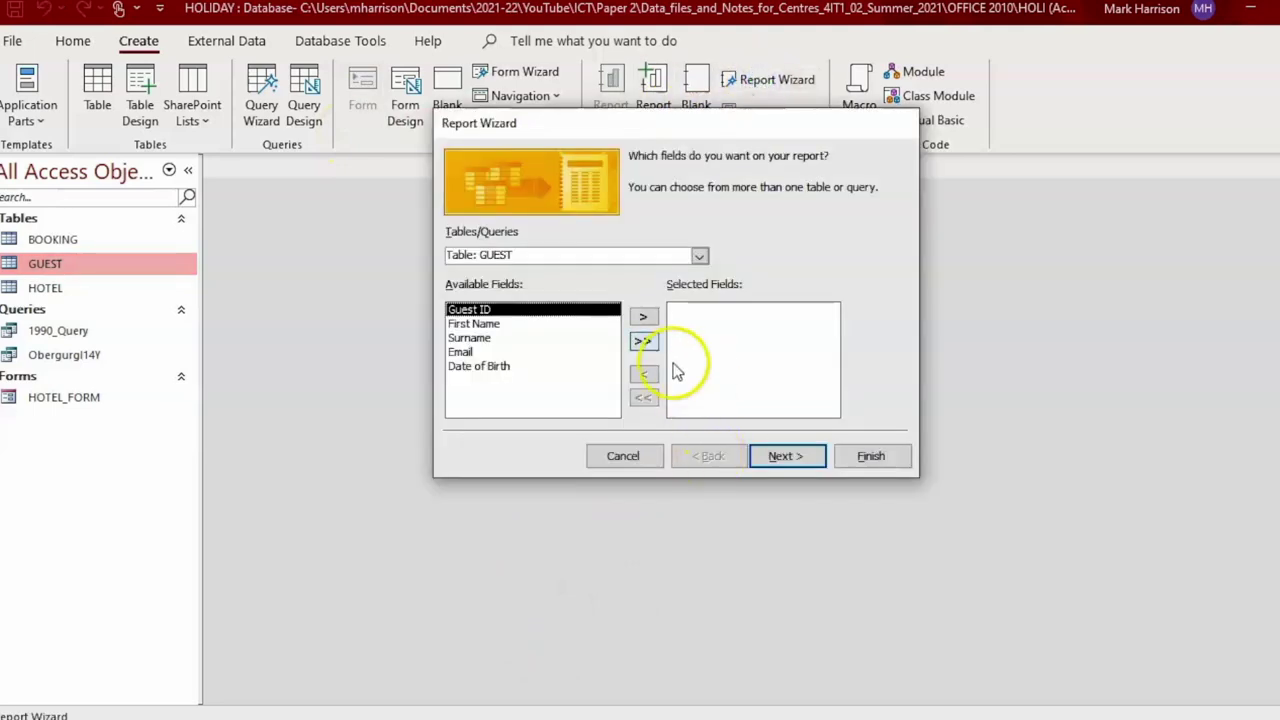
{"action": "left_click", "coordinate": [699, 256]}
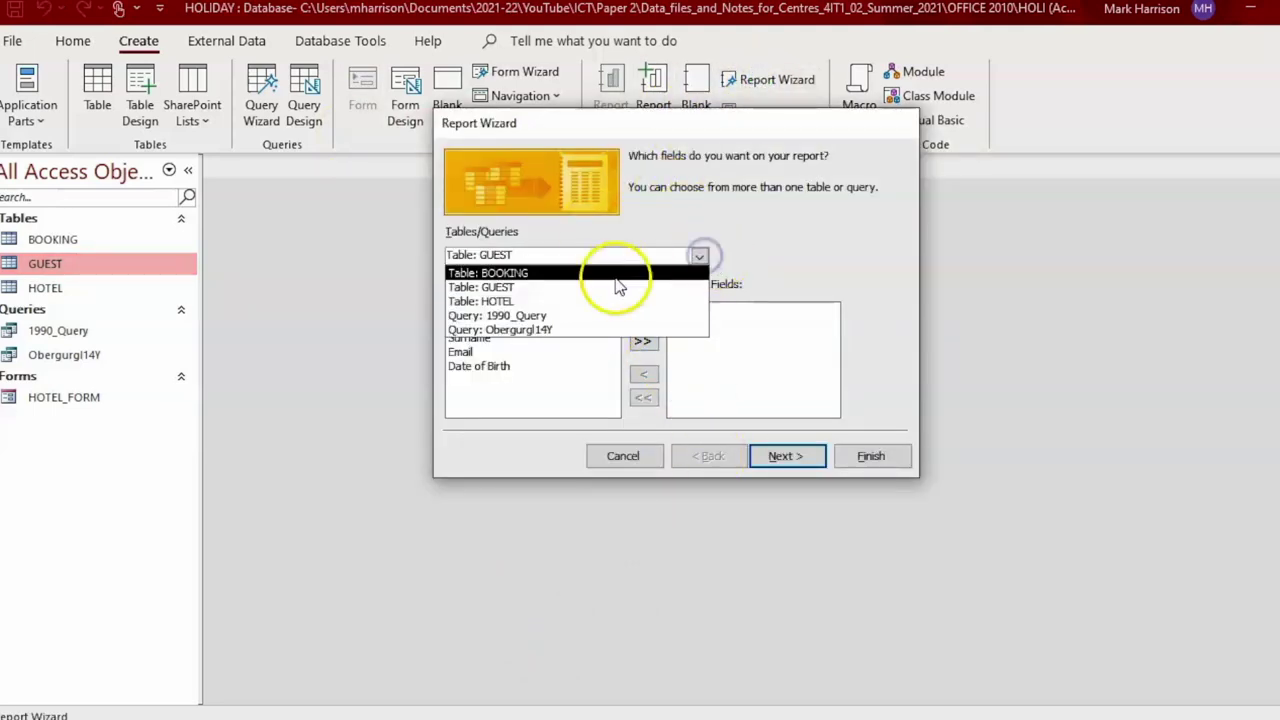
{"action": "left_click", "coordinate": [571, 316]}
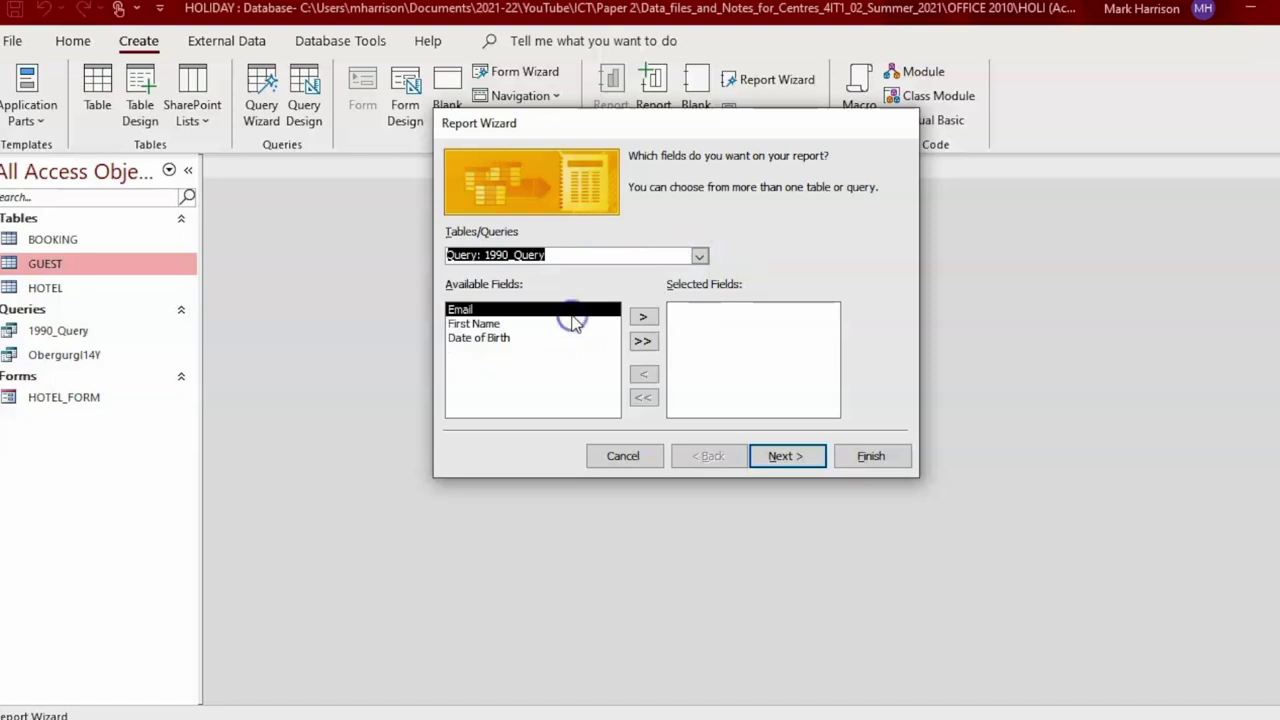
{"action": "left_click", "coordinate": [640, 340]}
Proceed without report grouping or extra sorting, and keep the Tabular layout in Portrait orientation.
{"action": "left_click", "coordinate": [788, 455]}
{"action": "left_click", "coordinate": [792, 457]}
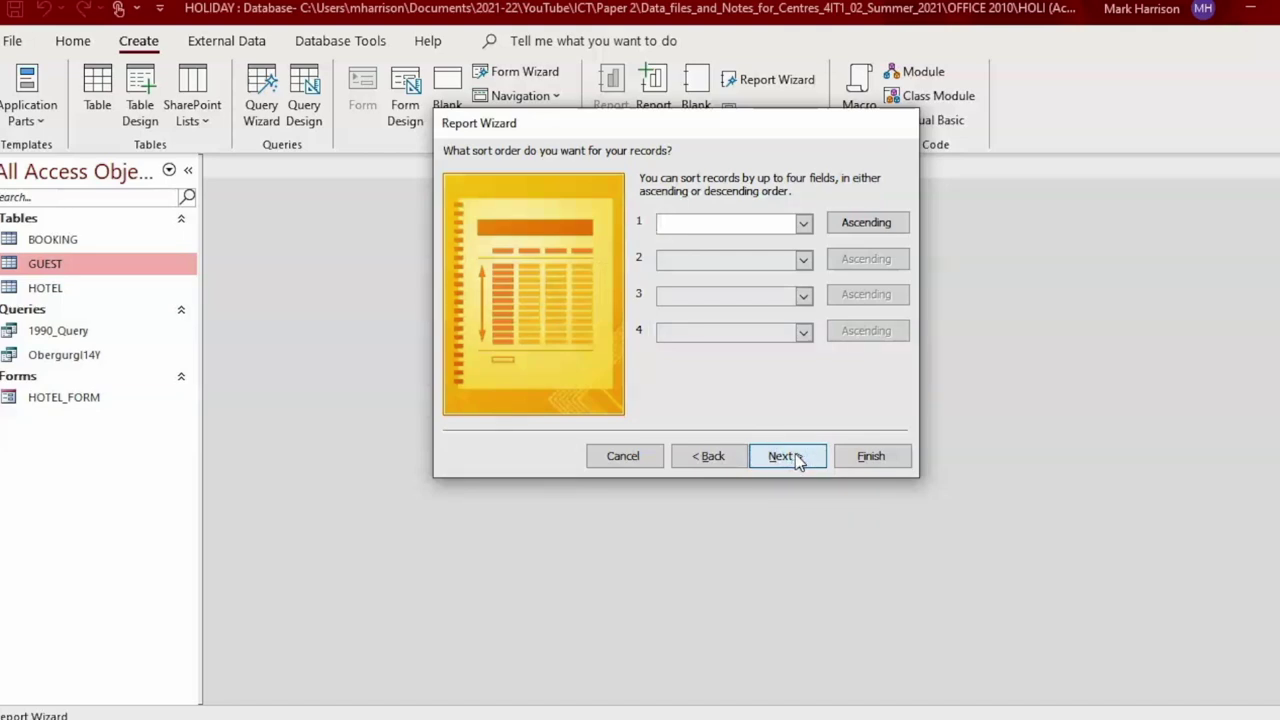
{"action": "left_click", "coordinate": [790, 457]}
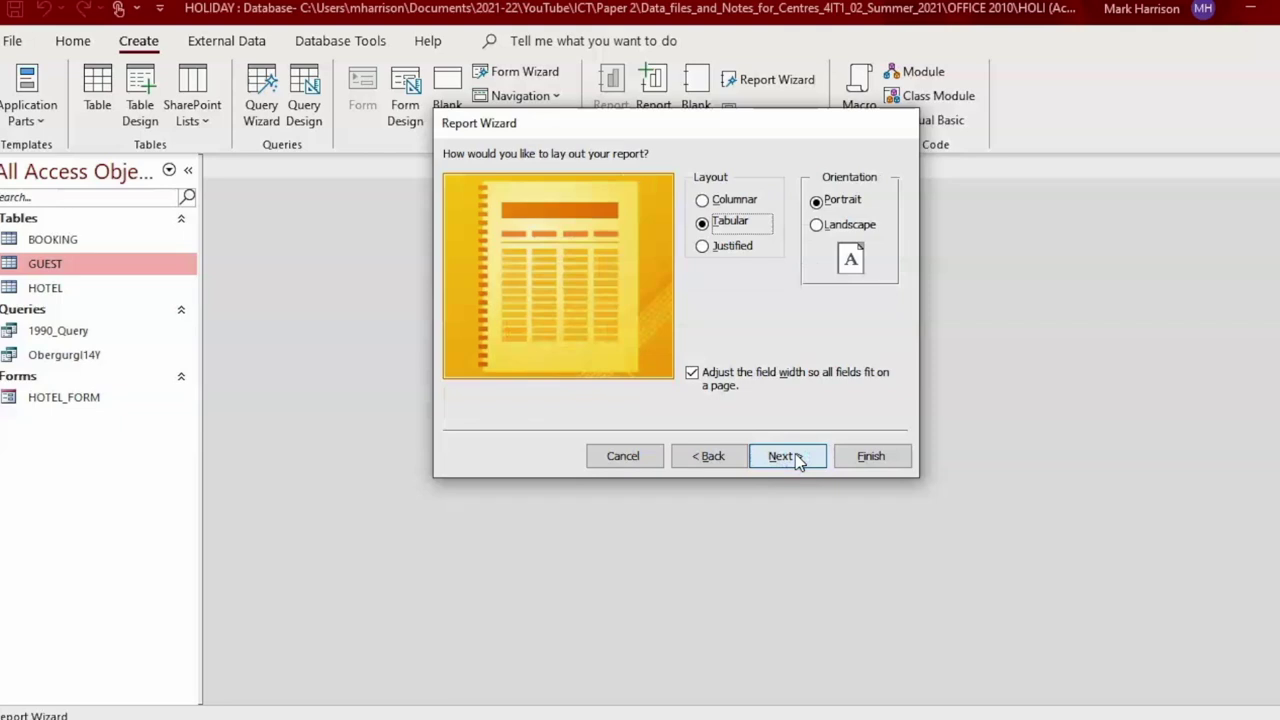
{"action": "left_click", "coordinate": [797, 458]}
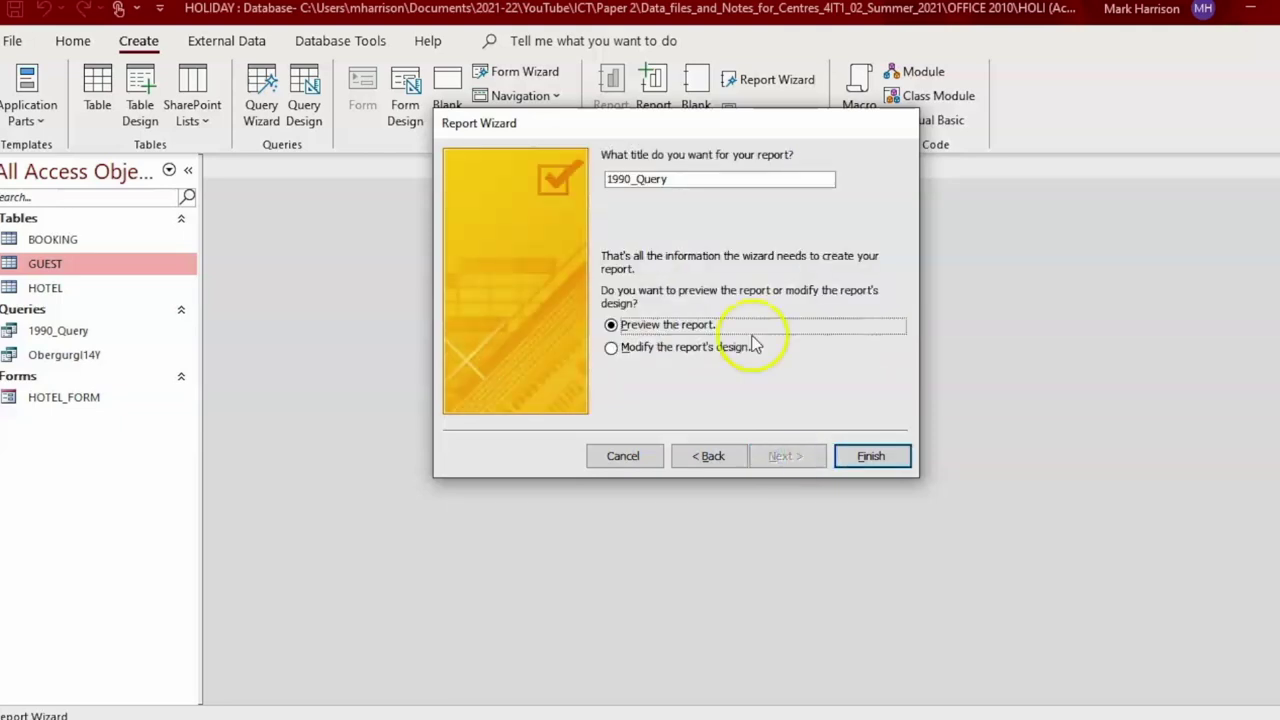
Title the report 1990_Report and finish the wizard with the option to modify the report's design.
{"action": "left_click", "coordinate": [693, 349]}
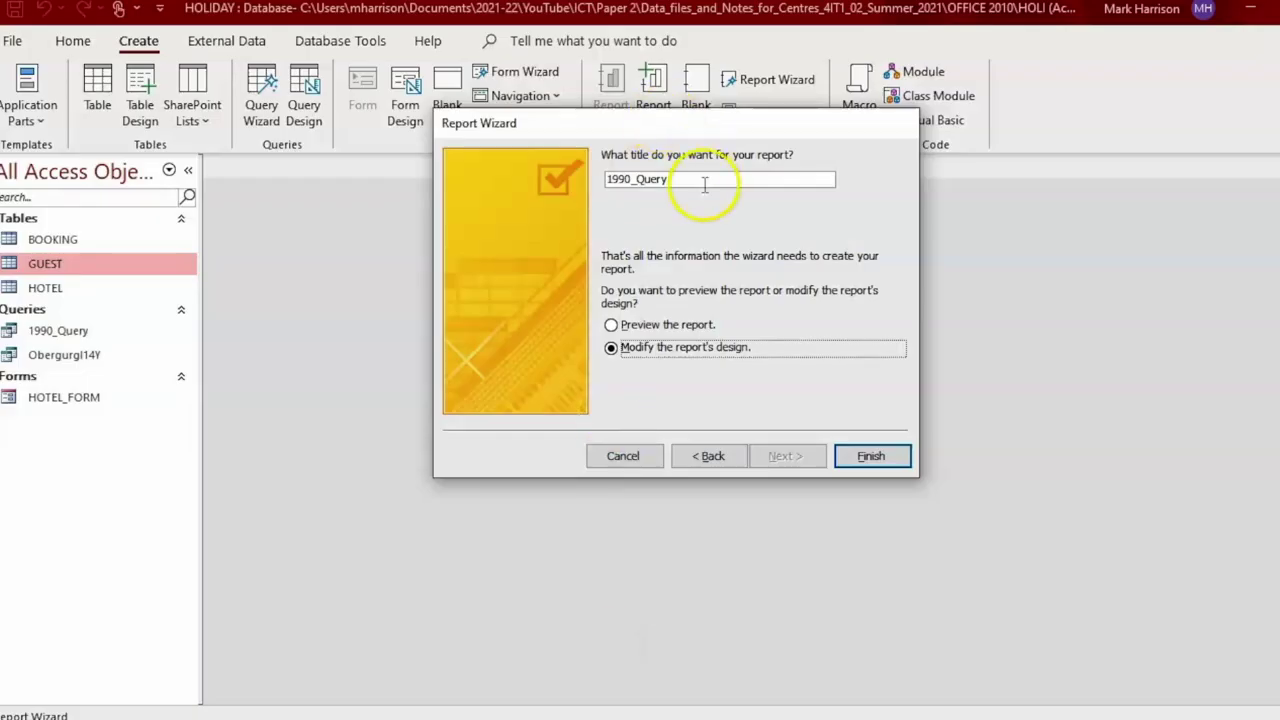
{"action": "left_click", "coordinate": [683, 178]}
{"action": "key", "text": "BackSpace"}
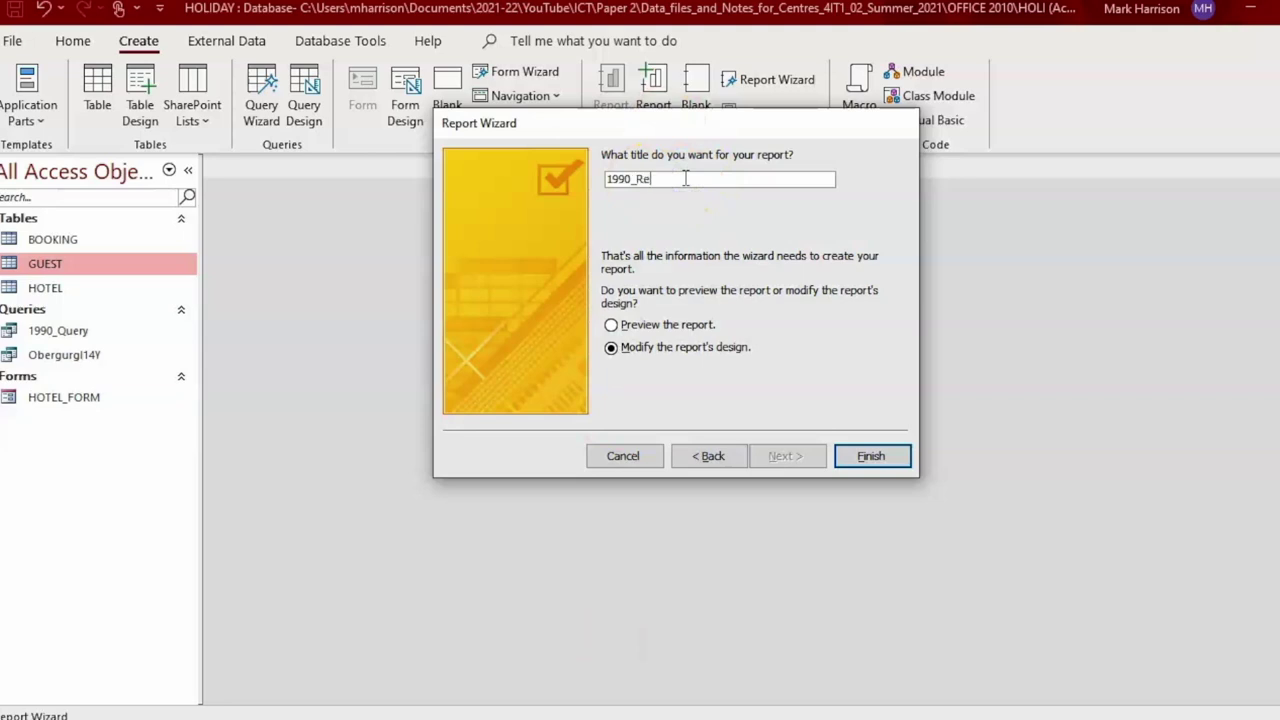
{"action": "type", "text": "Report"}
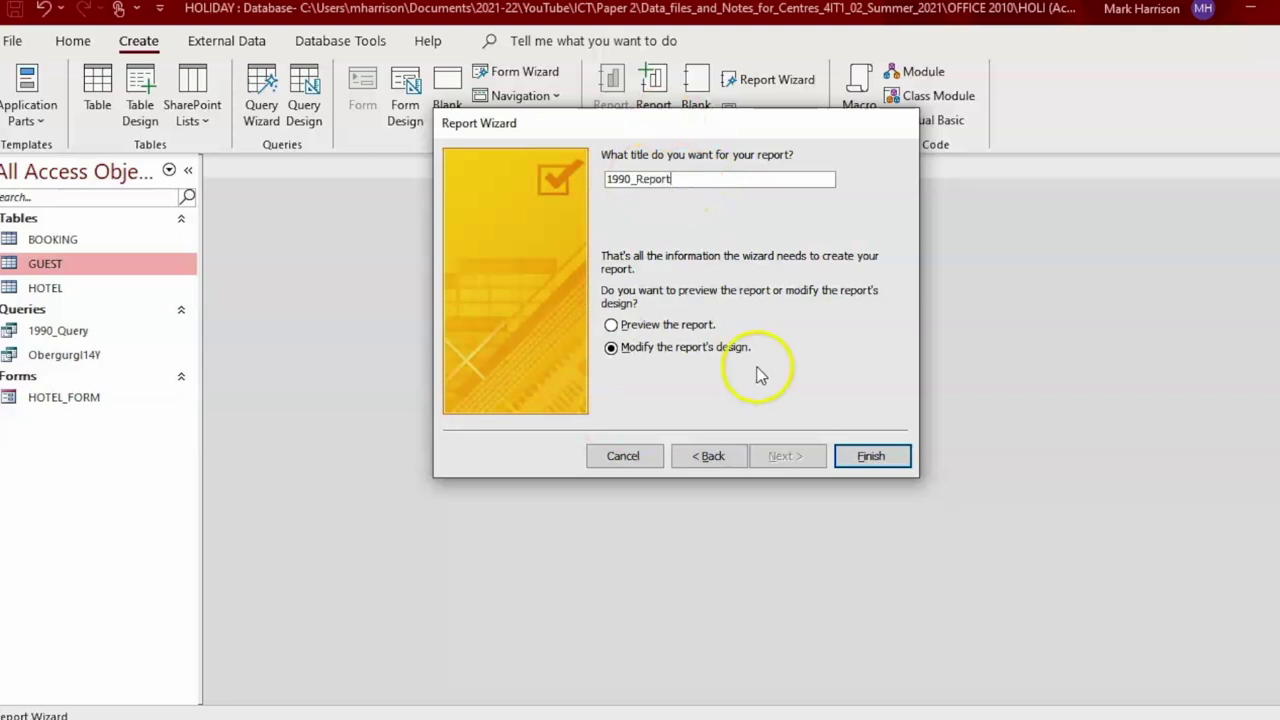
{"action": "left_click", "coordinate": [872, 456]}
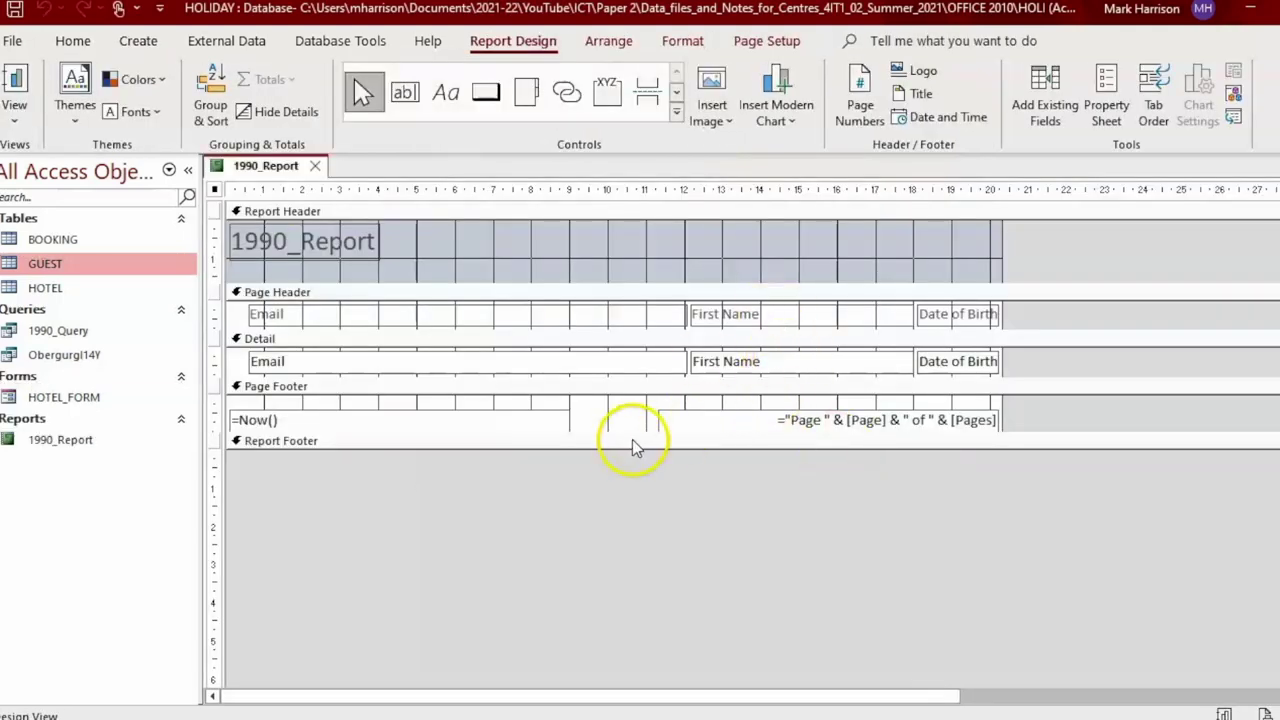
Extend the Page Footer section to about 2 cm and change the report header title to "People born in 1990".
{"action": "left_click_drag", "start_coordinate": [621, 432], "coordinate": [617, 477]}
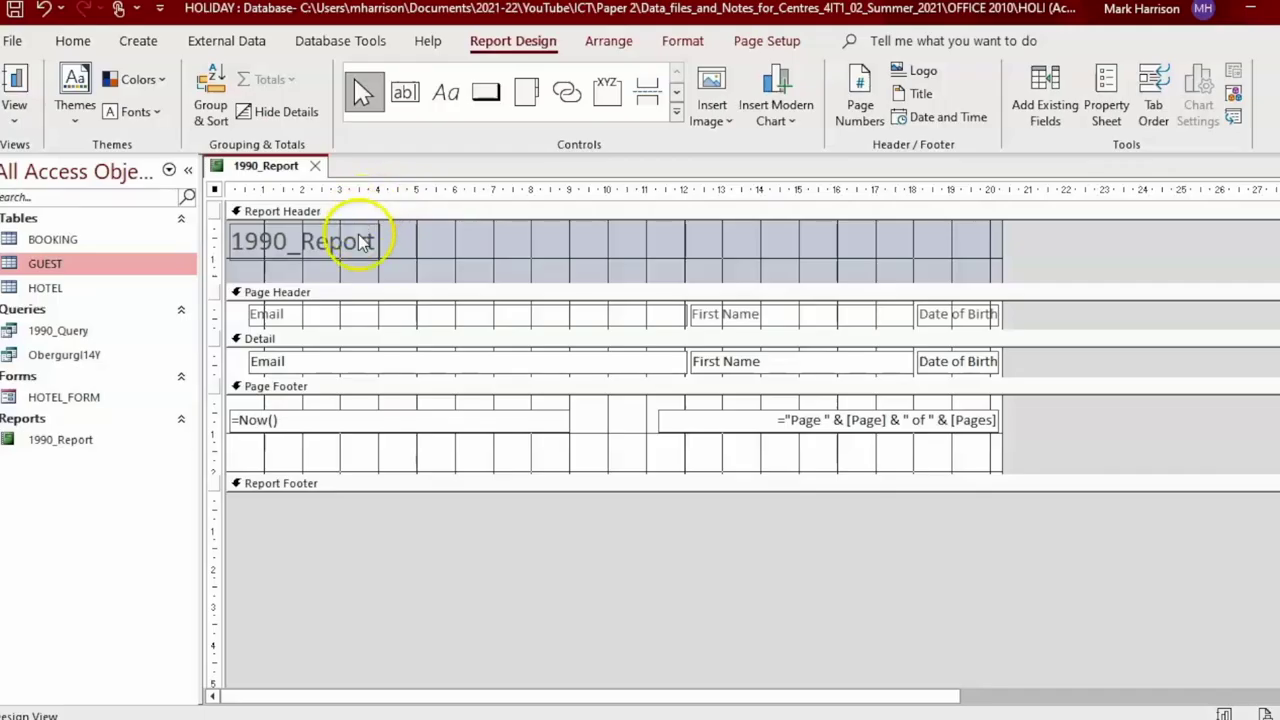
{"action": "double_click", "coordinate": [362, 243]}
{"action": "left_click_drag", "start_coordinate": [363, 240], "coordinate": [214, 240]}
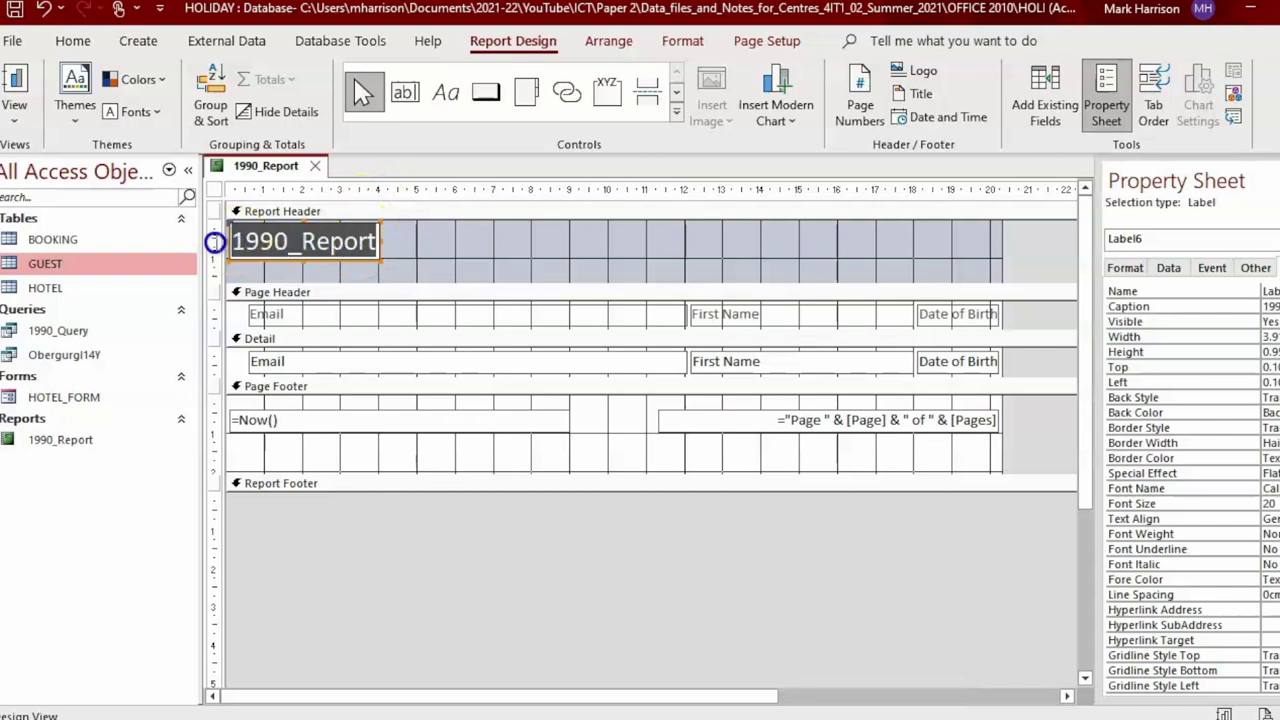
{"action": "type", "text": "People"}
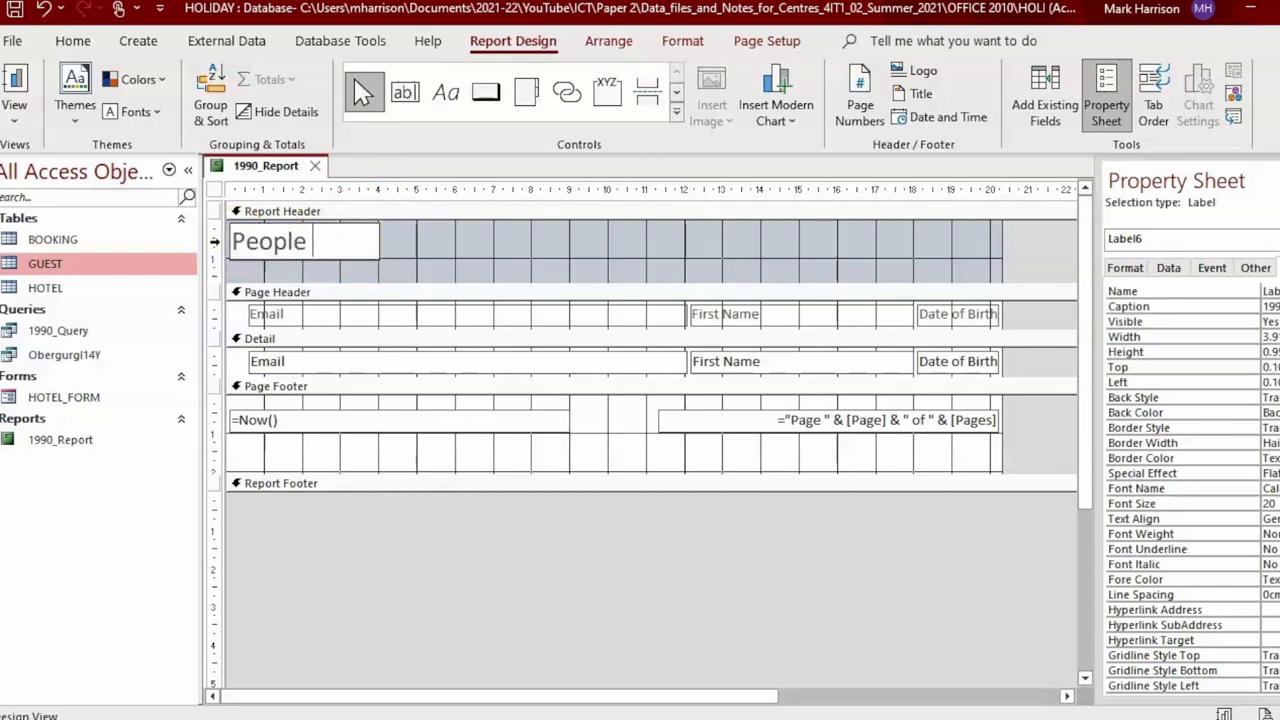
{"action": "type", "text": " born in 1990"}
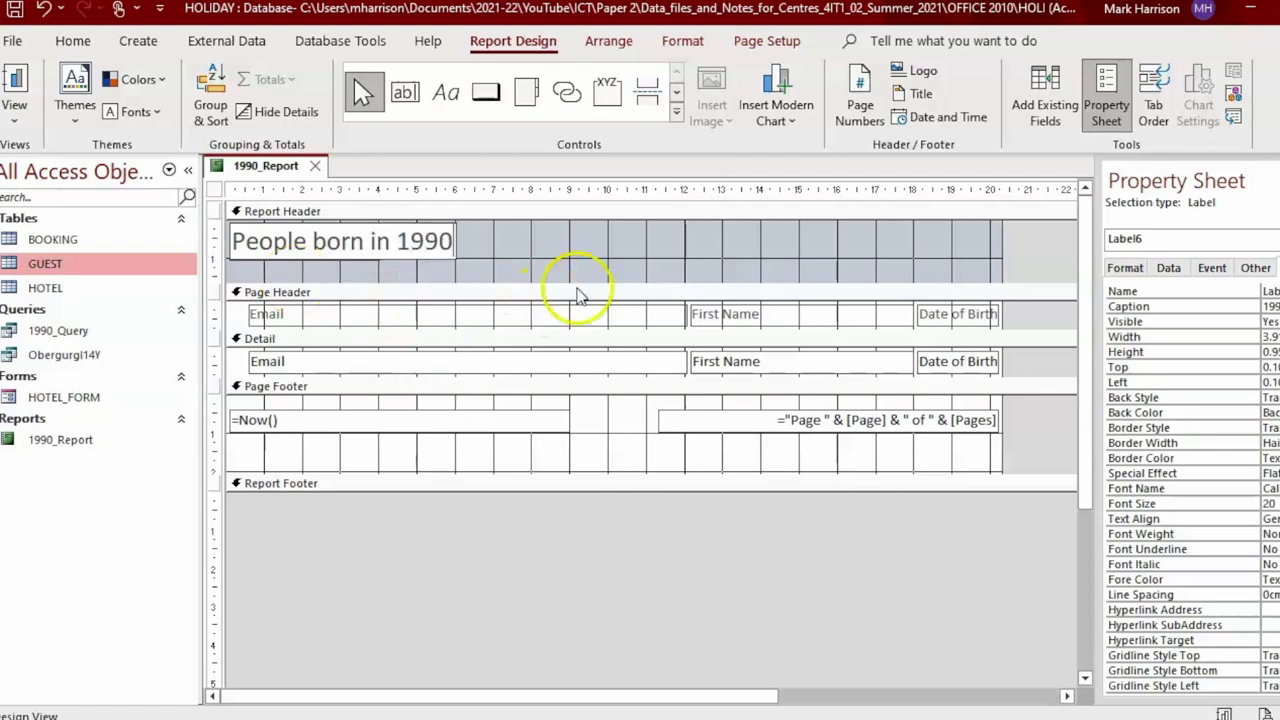
{"action": "left_click", "coordinate": [580, 274]}
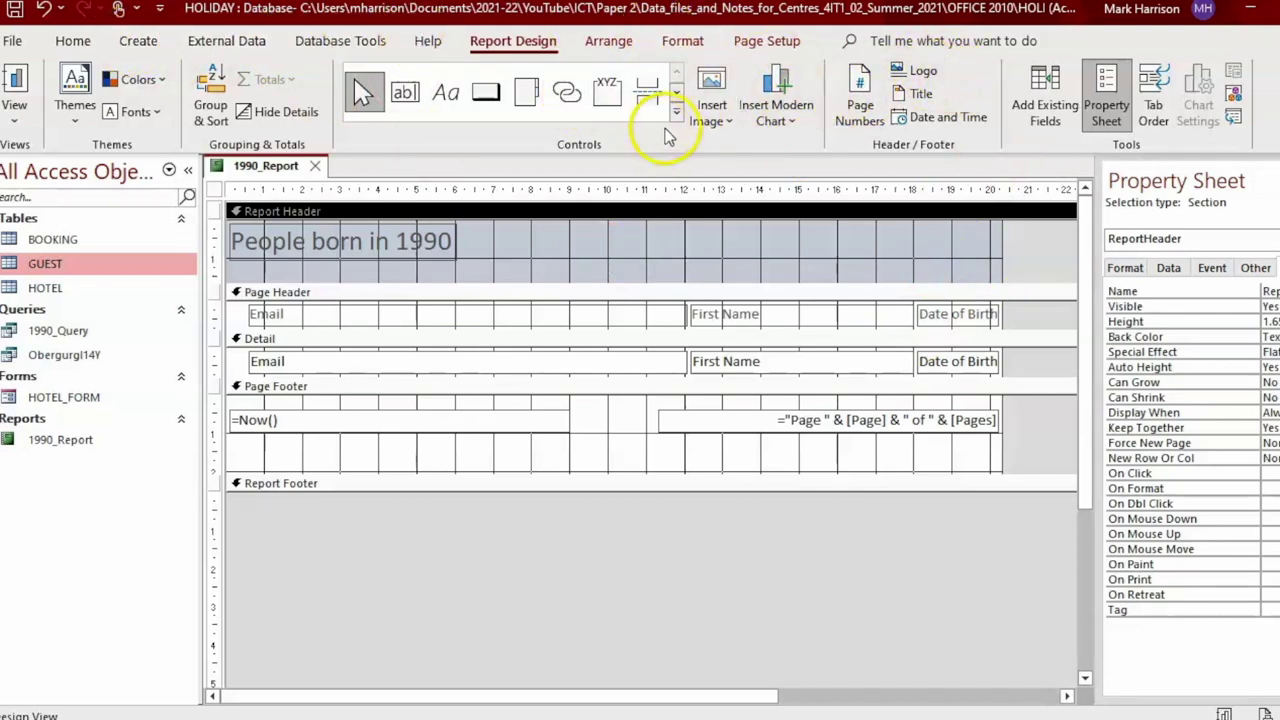
Insert the TSR logo image at the far end of the Report Header, opposite the title.
{"action": "left_click", "coordinate": [710, 118]}
{"action": "left_click", "coordinate": [729, 212]}
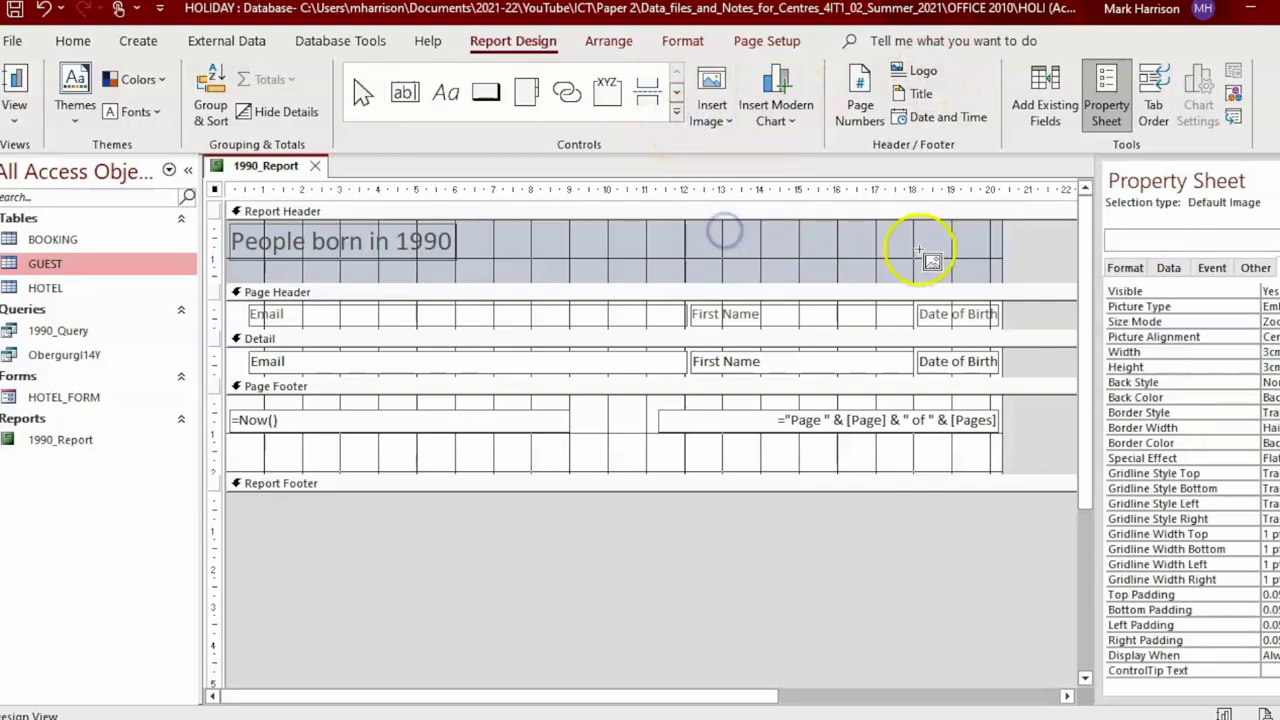
{"action": "left_click_drag", "start_coordinate": [922, 225], "coordinate": [987, 280]}
Check the report requirements in the exam paper, view 1990_Report in Print Preview and return to its design.
{"action": "key", "text": "alt+Tab"}
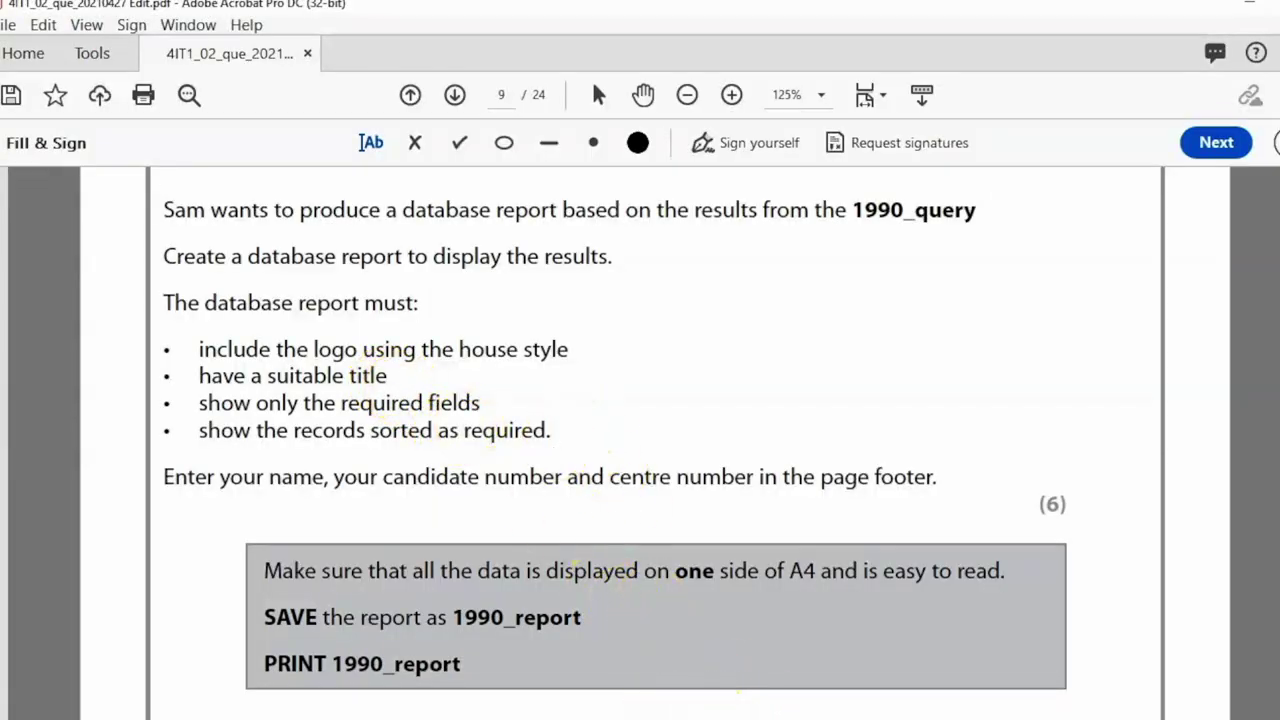
{"action": "key", "text": "alt+Tab"}
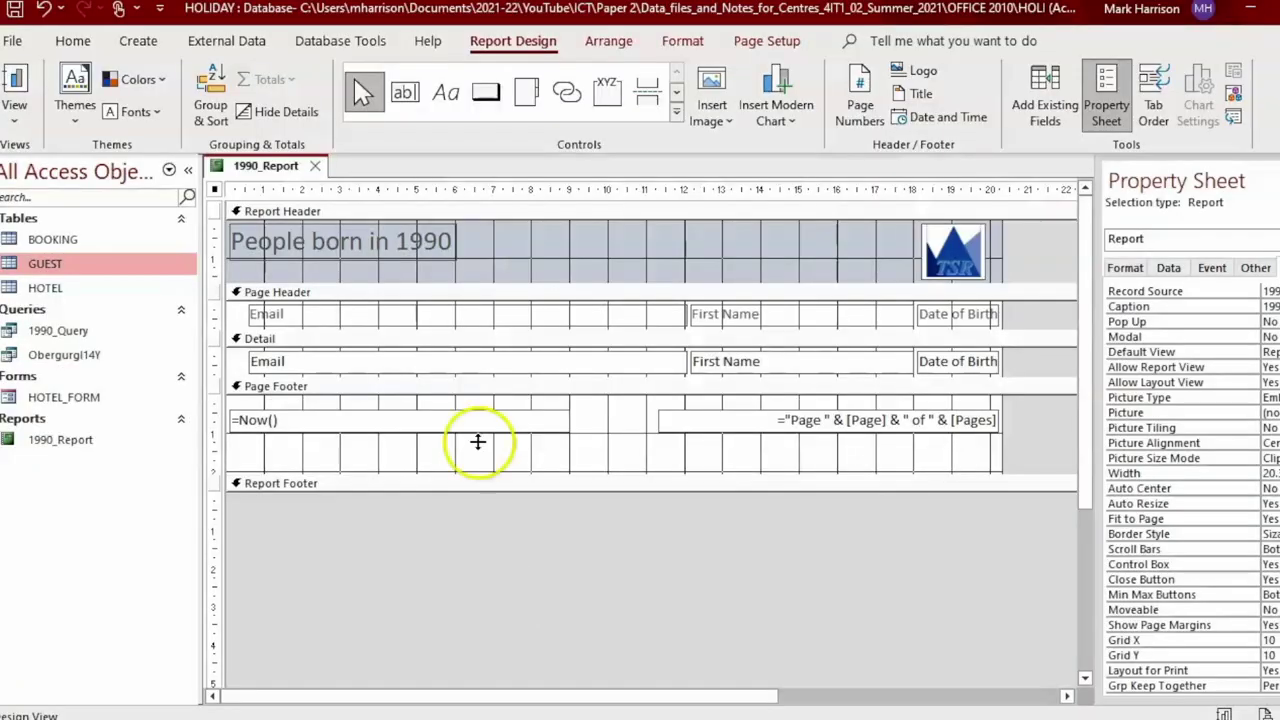
{"action": "left_click", "coordinate": [10, 118]}
{"action": "left_click", "coordinate": [72, 204]}
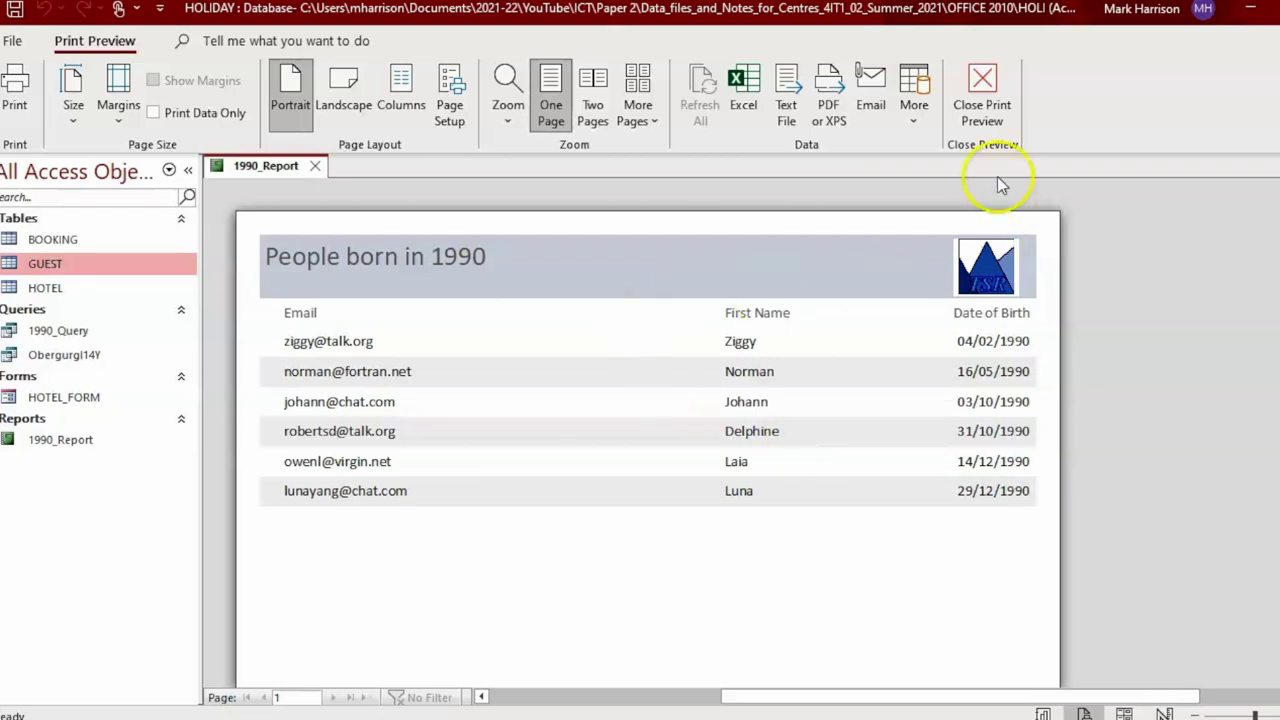
{"action": "left_click", "coordinate": [982, 95]}
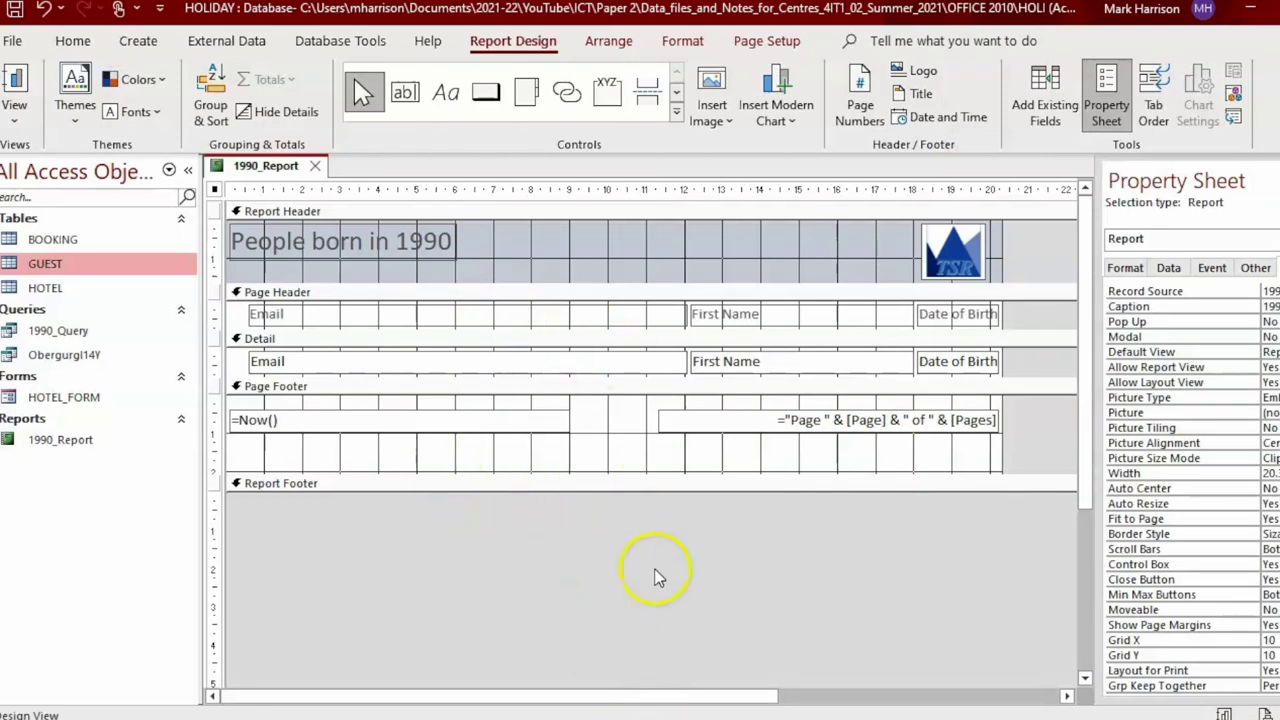
Open up the Report Footer section to about 1.2 cm high and check the footer instruction in the exam paper.
{"action": "left_click", "coordinate": [273, 487]}
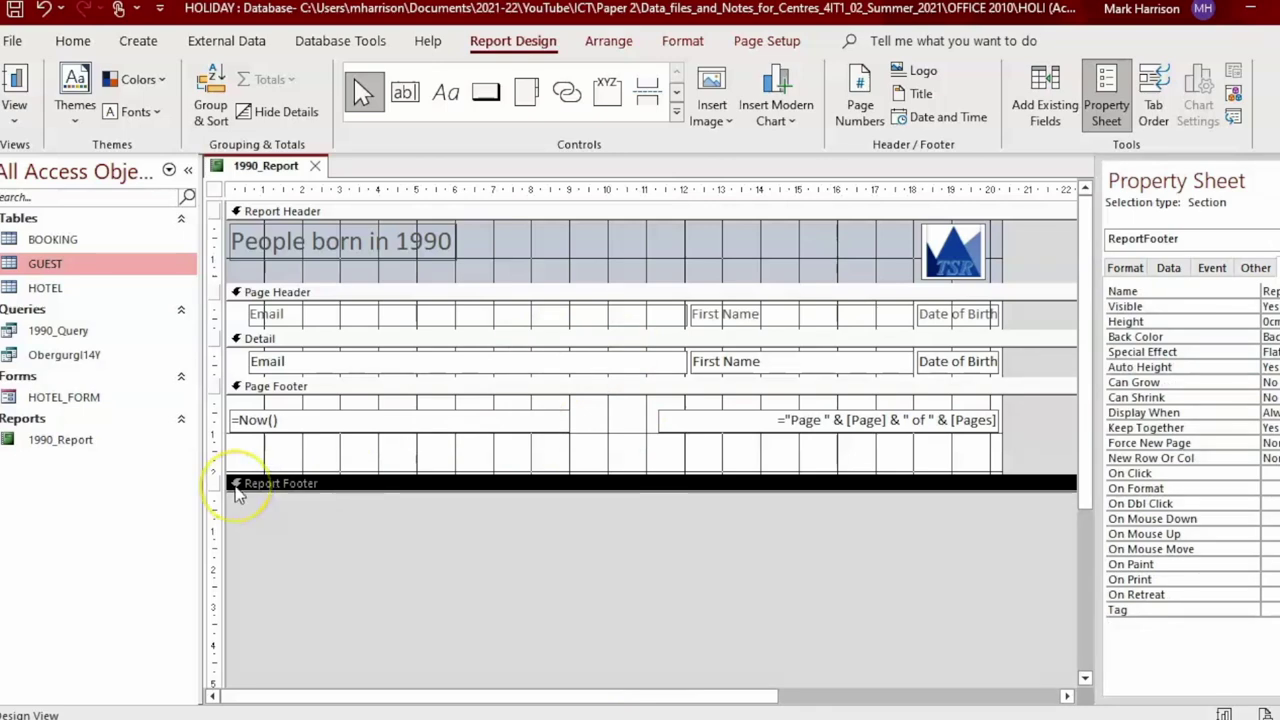
{"action": "left_click", "coordinate": [240, 525]}
{"action": "key", "text": "alt+Tab"}
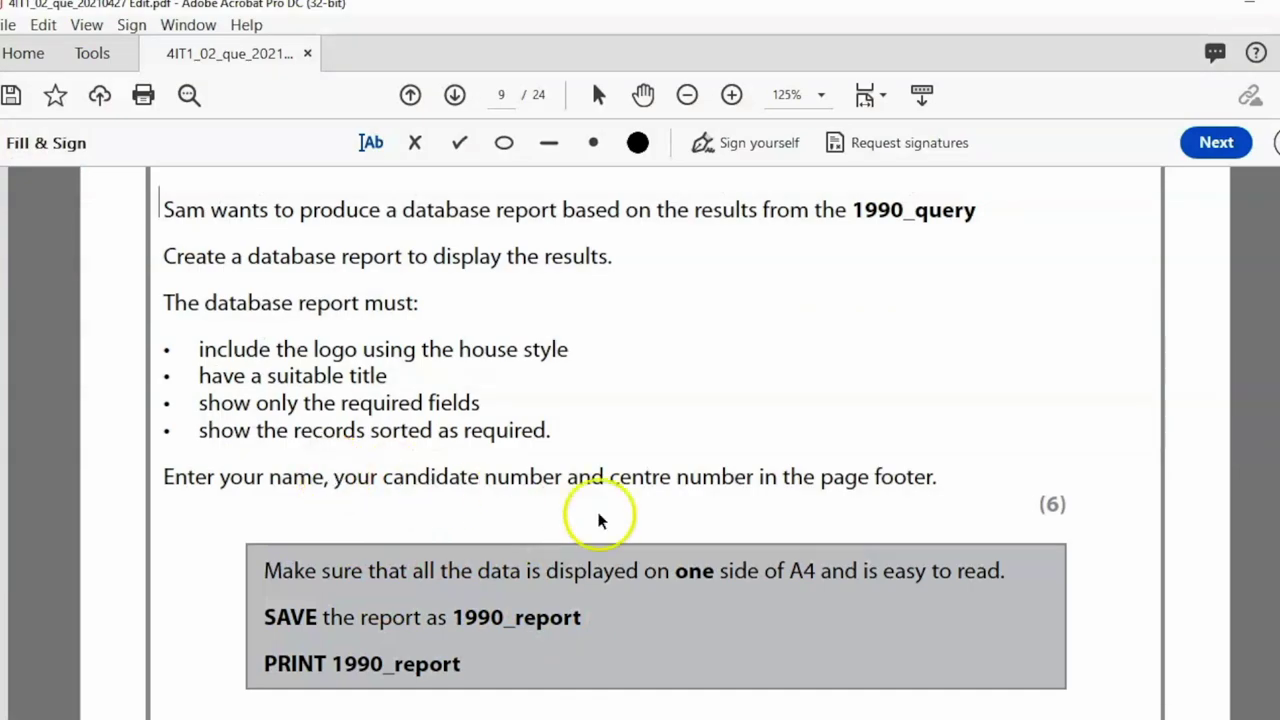
{"action": "key", "text": "alt+Tab"}
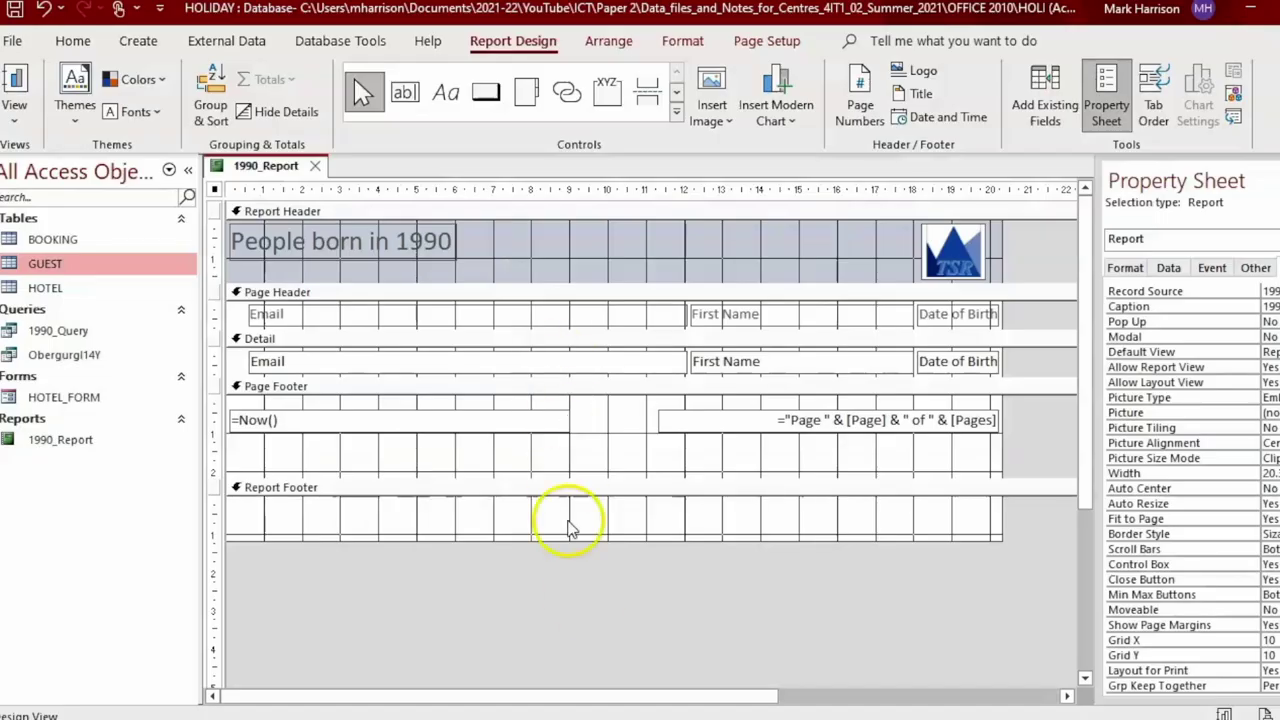
Add a label reading "Details" below the date in the Page Footer and move it into the Report Footer.
{"action": "left_click", "coordinate": [444, 94]}
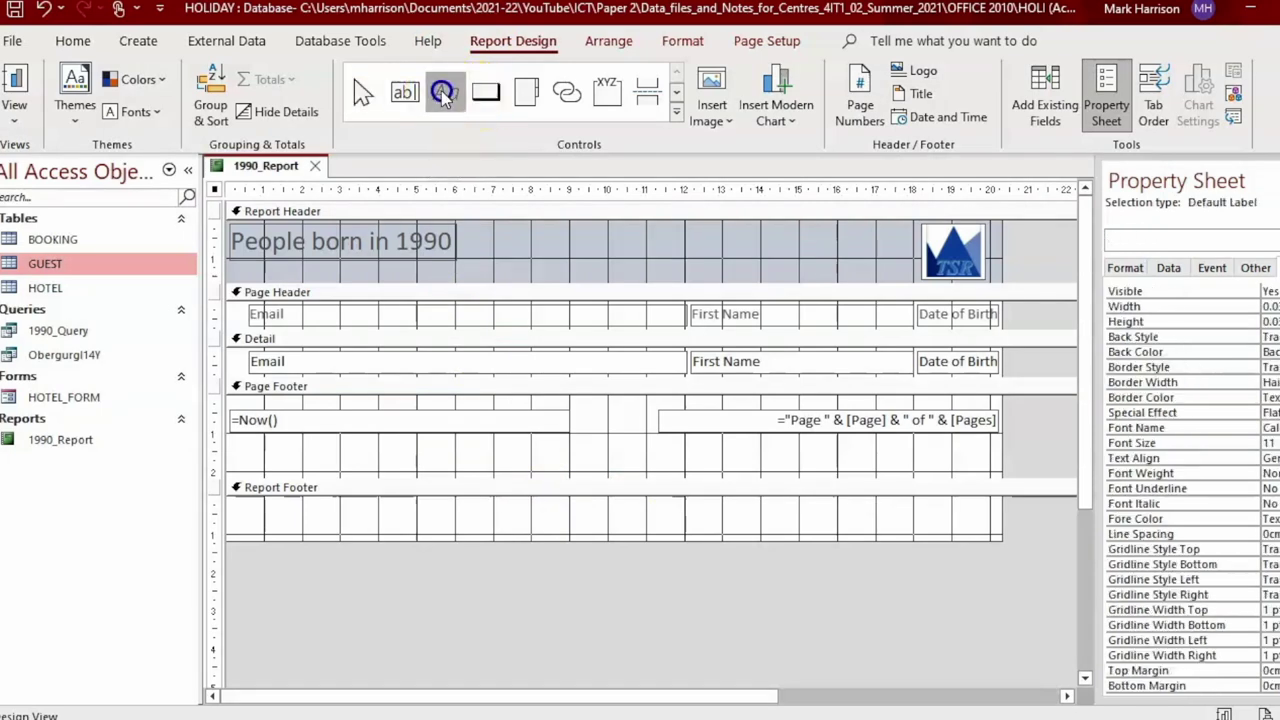
{"action": "left_click_drag", "start_coordinate": [500, 437], "coordinate": [722, 465]}
{"action": "type", "text": "Details"}
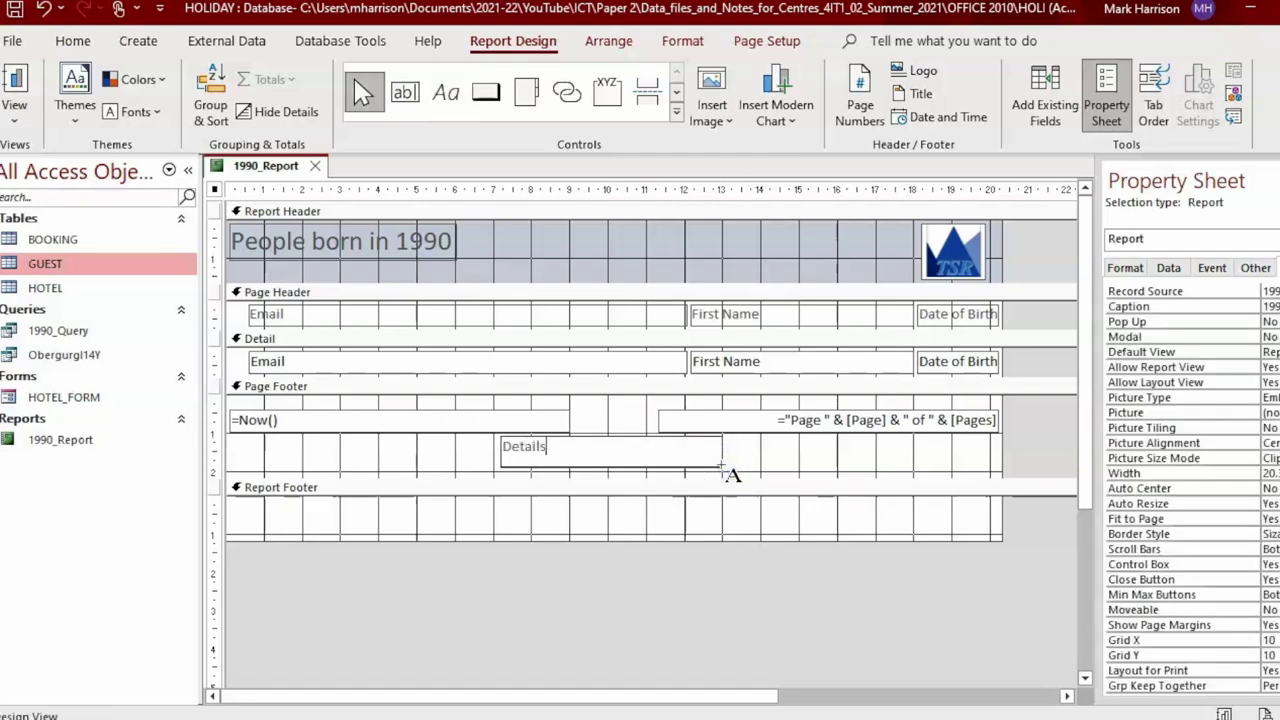
{"action": "left_click", "coordinate": [800, 463]}
{"action": "left_click", "coordinate": [716, 458]}
{"action": "left_click_drag", "start_coordinate": [716, 458], "coordinate": [711, 517]}
{"action": "left_click", "coordinate": [750, 520]}
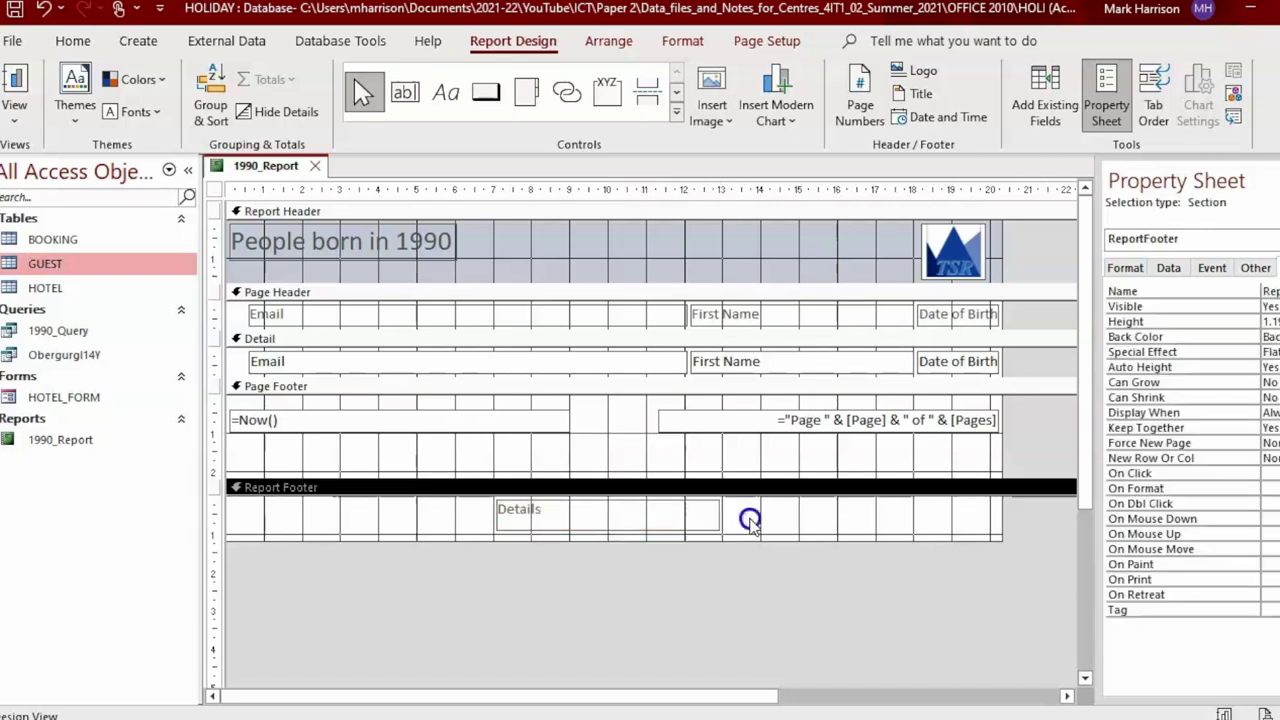
Check the Details label's placement in Print Preview and return to the report design.
{"action": "left_click", "coordinate": [24, 128]}
{"action": "left_click", "coordinate": [66, 166]}
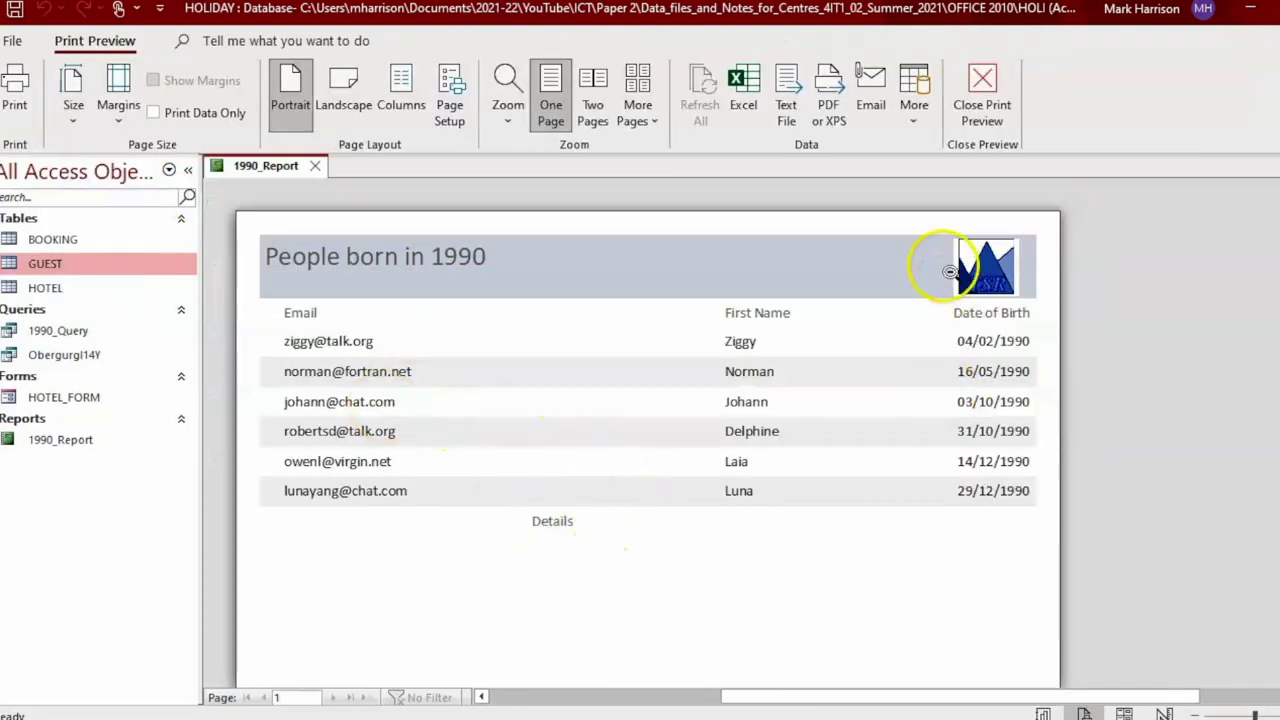
{"action": "left_click", "coordinate": [1005, 105]}
Centre the text in the Report Footer's Details label and show the report in Print Preview.
{"action": "left_click", "coordinate": [560, 518]}
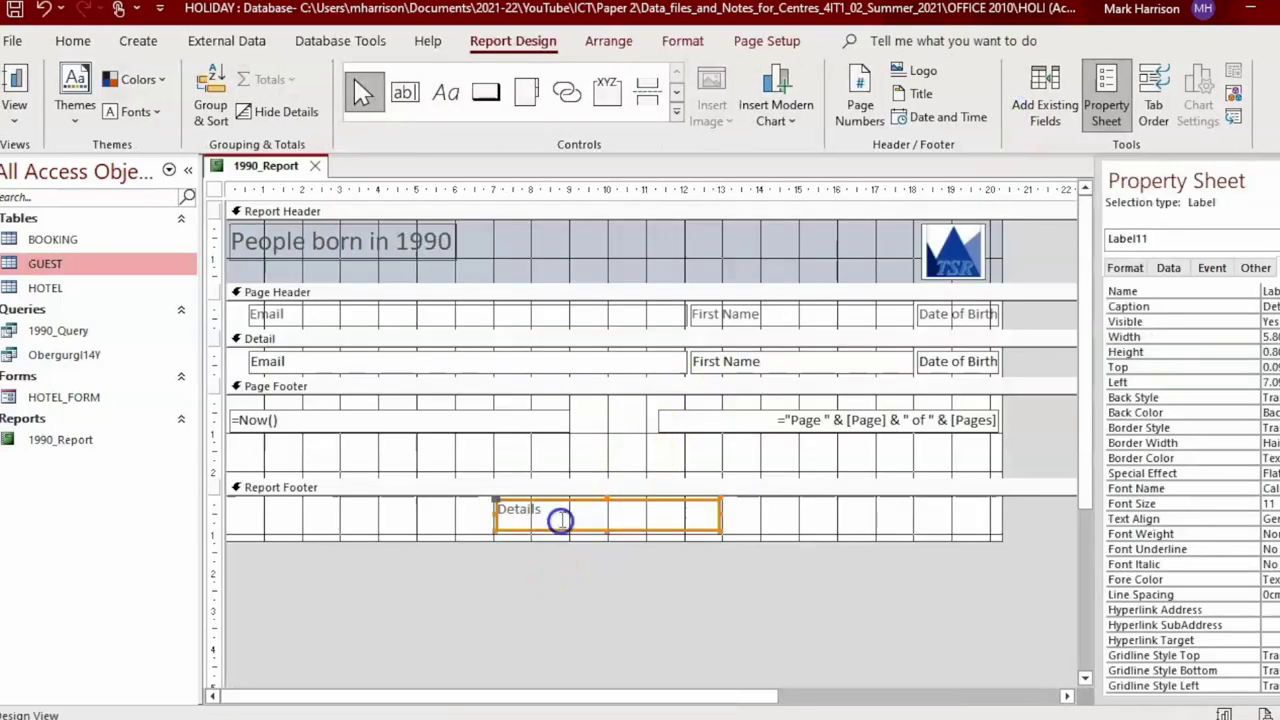
{"action": "double_click", "coordinate": [558, 518]}
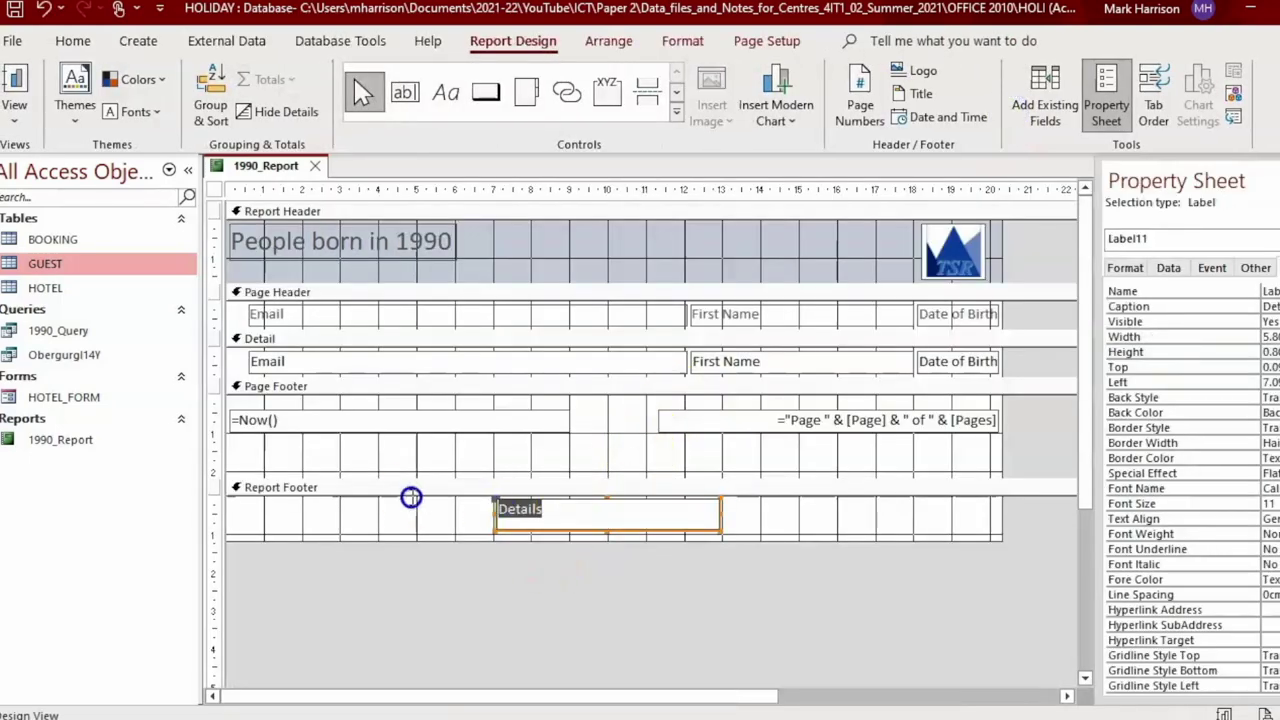
{"action": "left_click", "coordinate": [72, 40]}
{"action": "left_click", "coordinate": [1051, 111]}
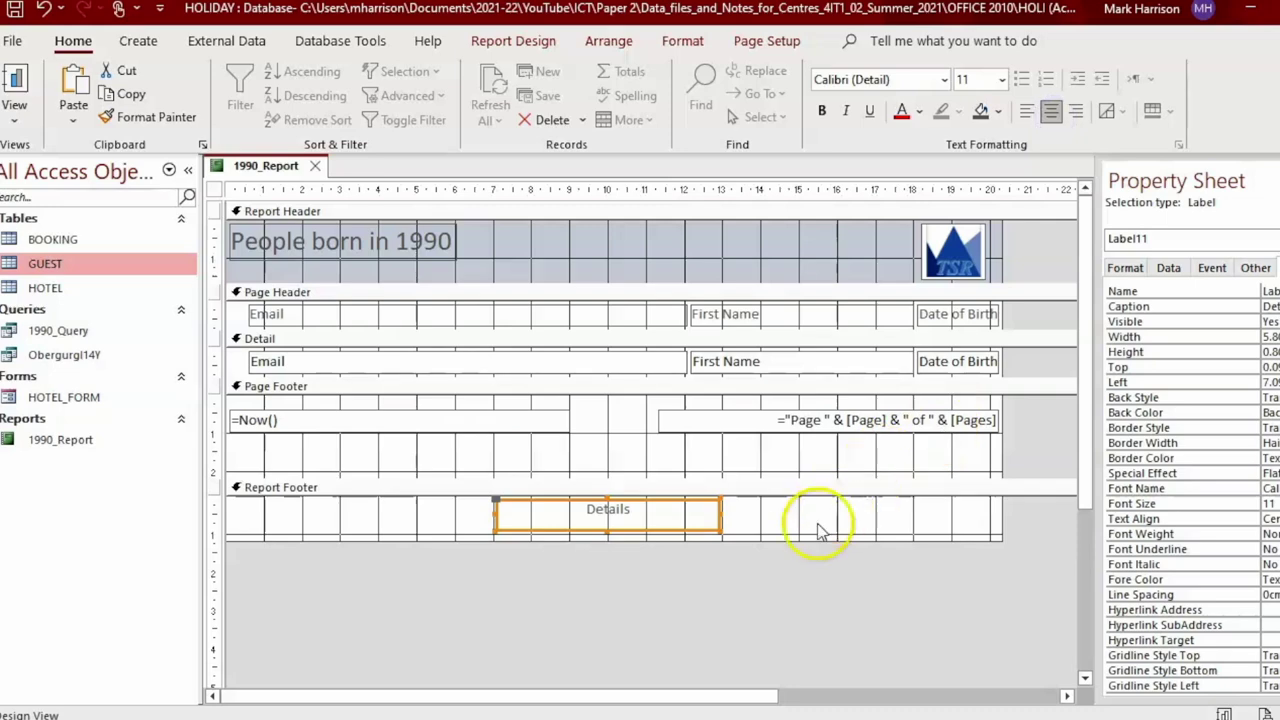
{"action": "left_click", "coordinate": [15, 122]}
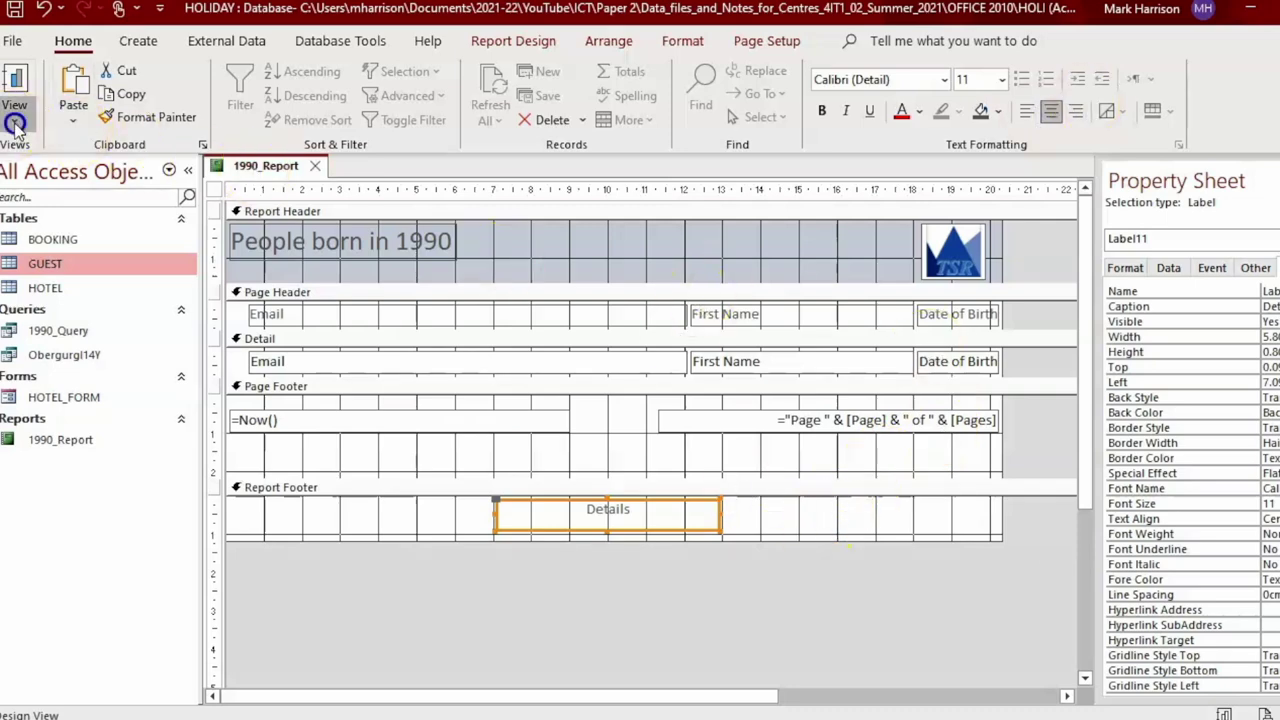
{"action": "left_click", "coordinate": [95, 210]}
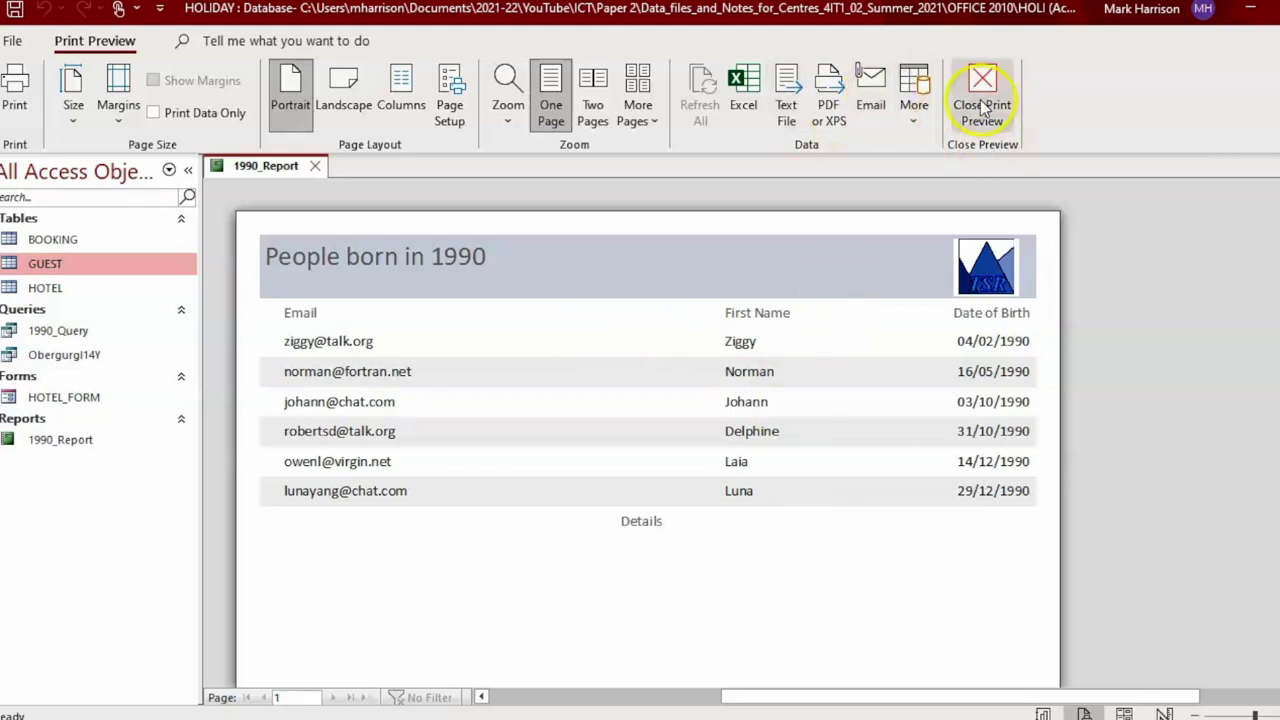
Check the exam paper's save and print instructions for the report and review 1990_Report in Print Preview.
{"action": "left_click", "coordinate": [982, 108]}
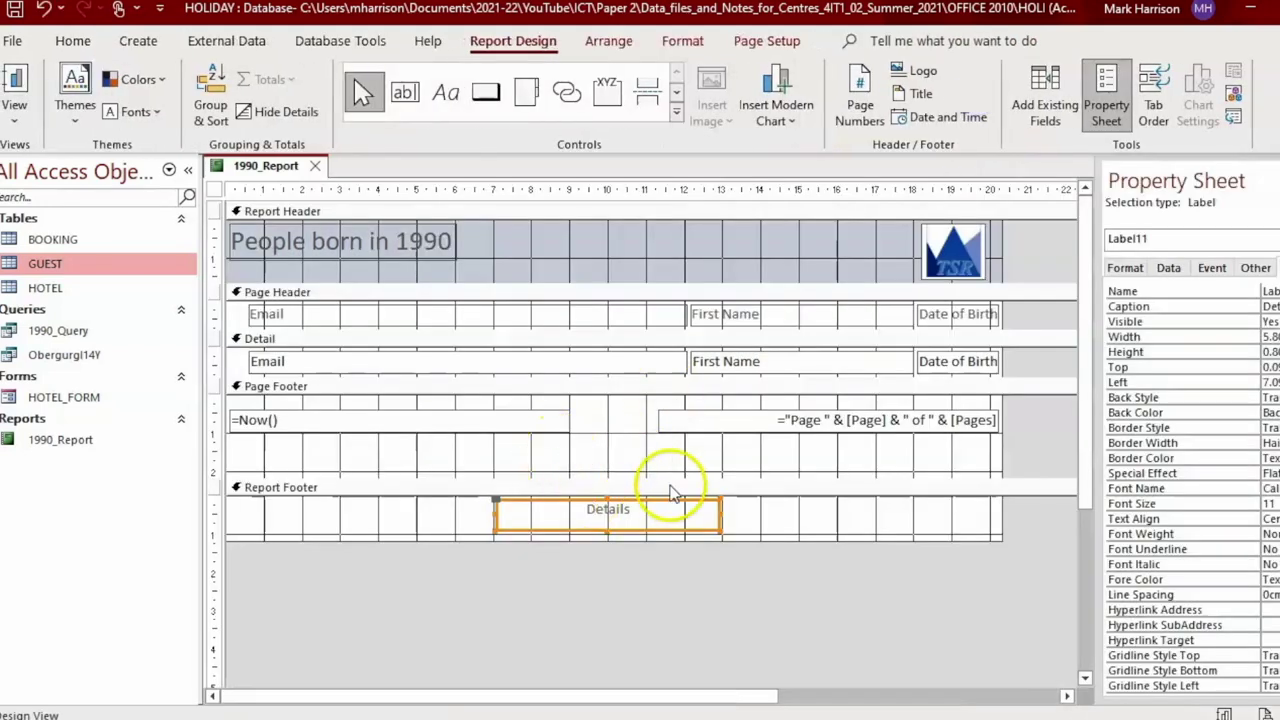
{"action": "key", "text": "alt+Tab"}
{"action": "scroll", "coordinate": [640, 440], "scroll_direction": "down", "scroll_amount": 2}
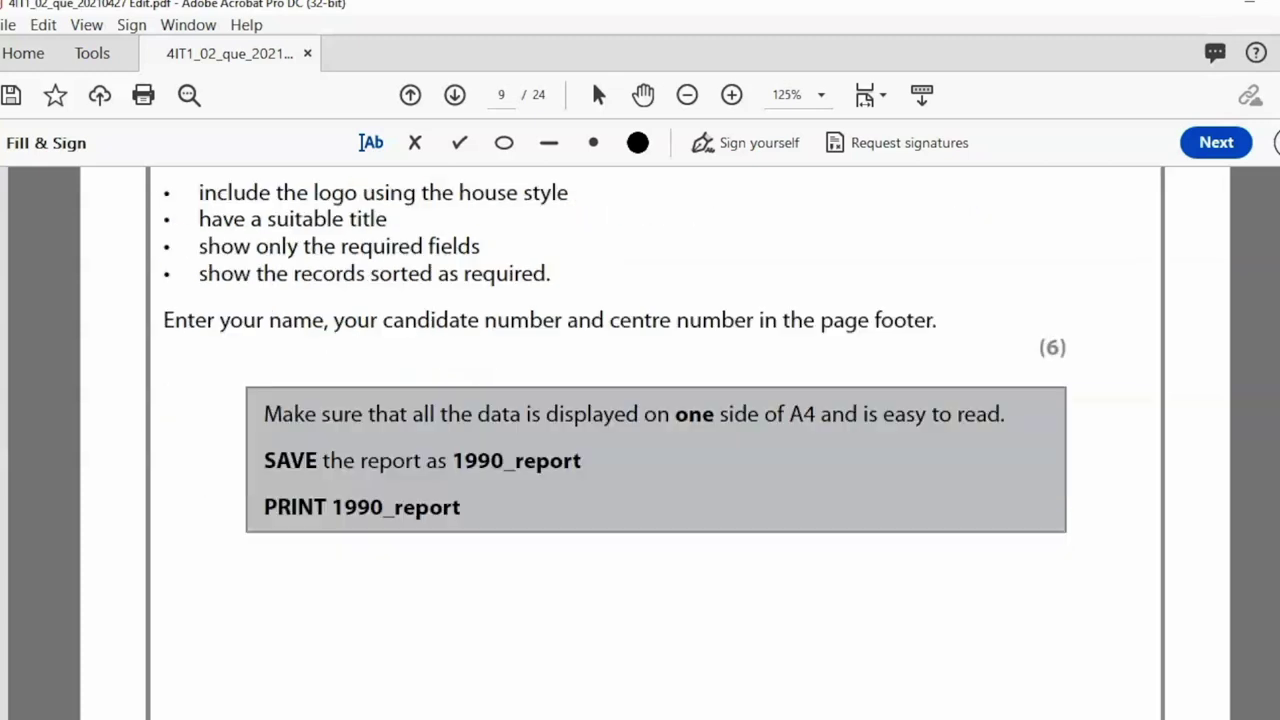
{"action": "scroll", "coordinate": [640, 440], "scroll_direction": "down", "scroll_amount": 1}
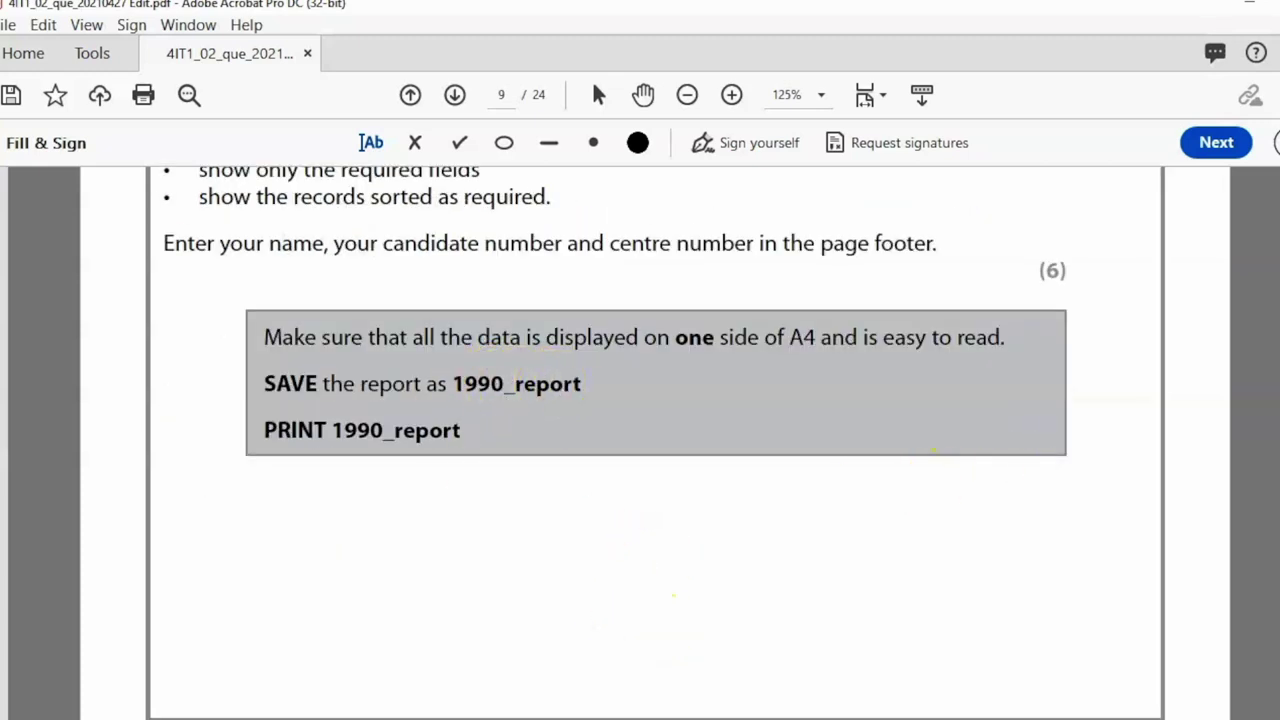
{"action": "key", "text": "alt+Tab"}
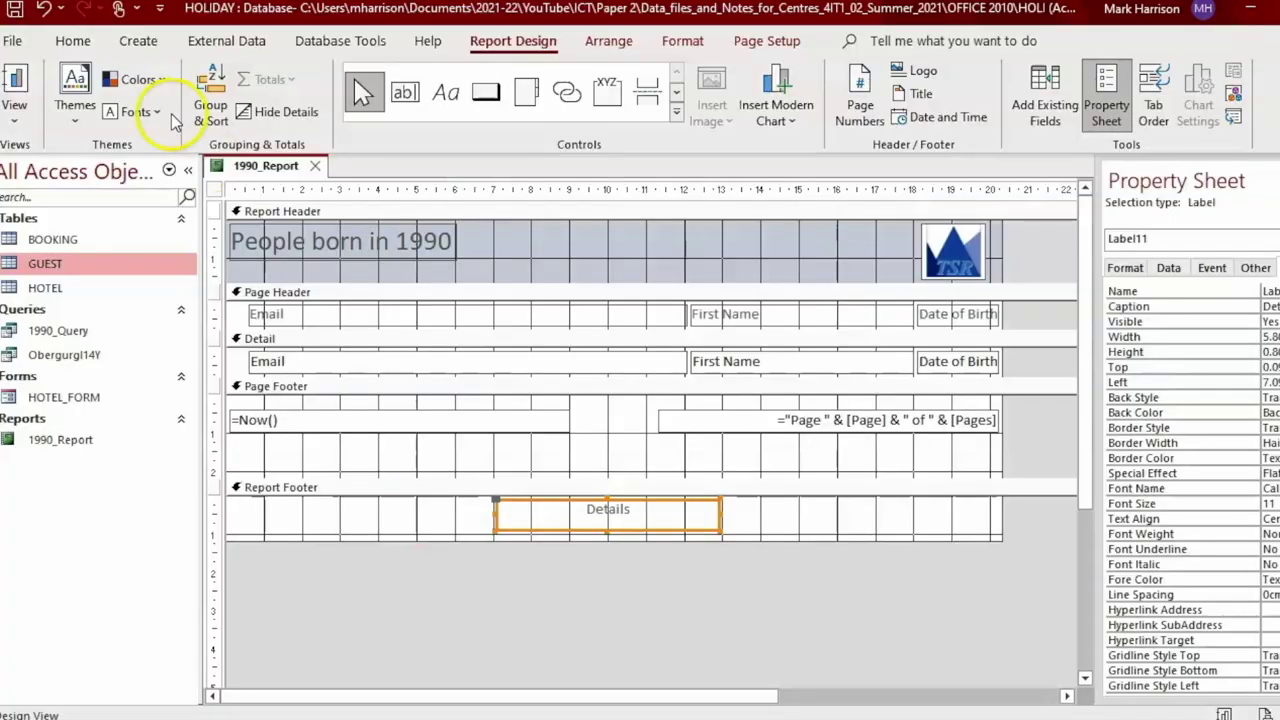
{"action": "left_click", "coordinate": [18, 108]}
{"action": "left_click", "coordinate": [72, 164]}
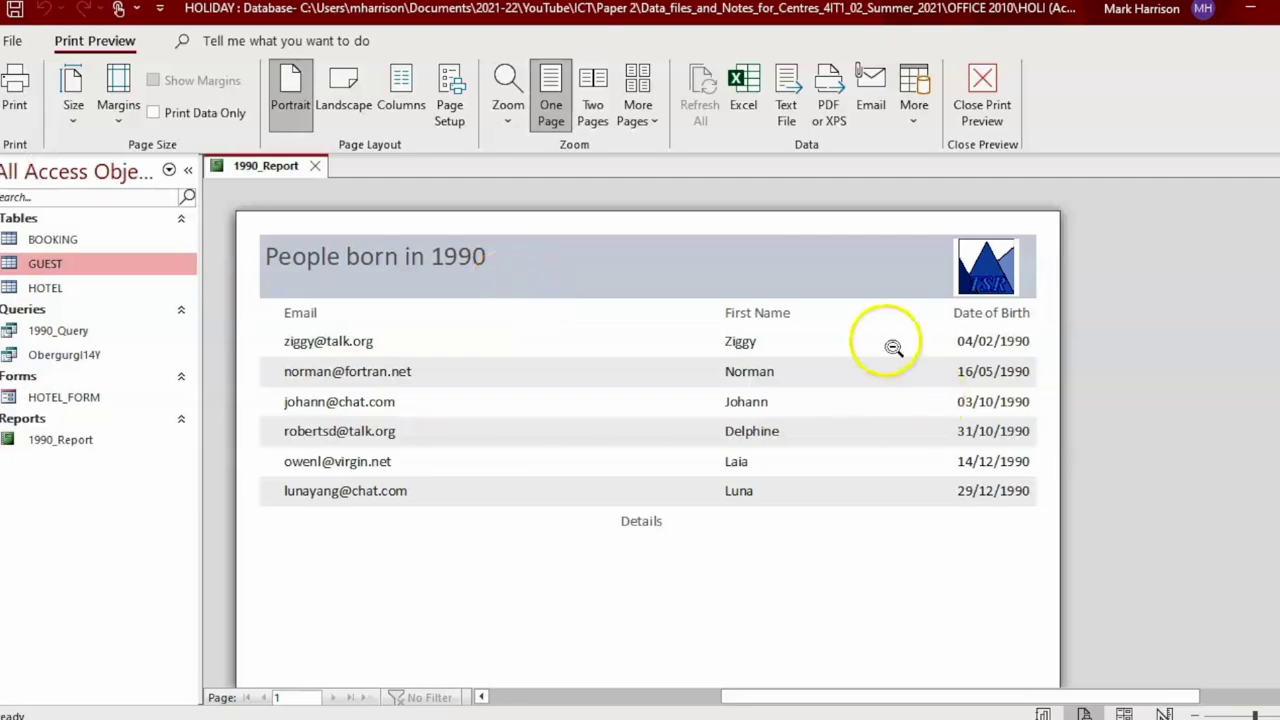
{"action": "left_click", "coordinate": [984, 108]}
Read Task A2e in the exam paper, including the HOLIDAY relationship diagram and its four questions.
{"action": "left_click", "coordinate": [590, 716]}
{"action": "scroll", "coordinate": [640, 450], "scroll_direction": "down", "scroll_amount": 10}
{"action": "scroll", "coordinate": [1238, 248], "scroll_direction": "down", "scroll_amount": 3}
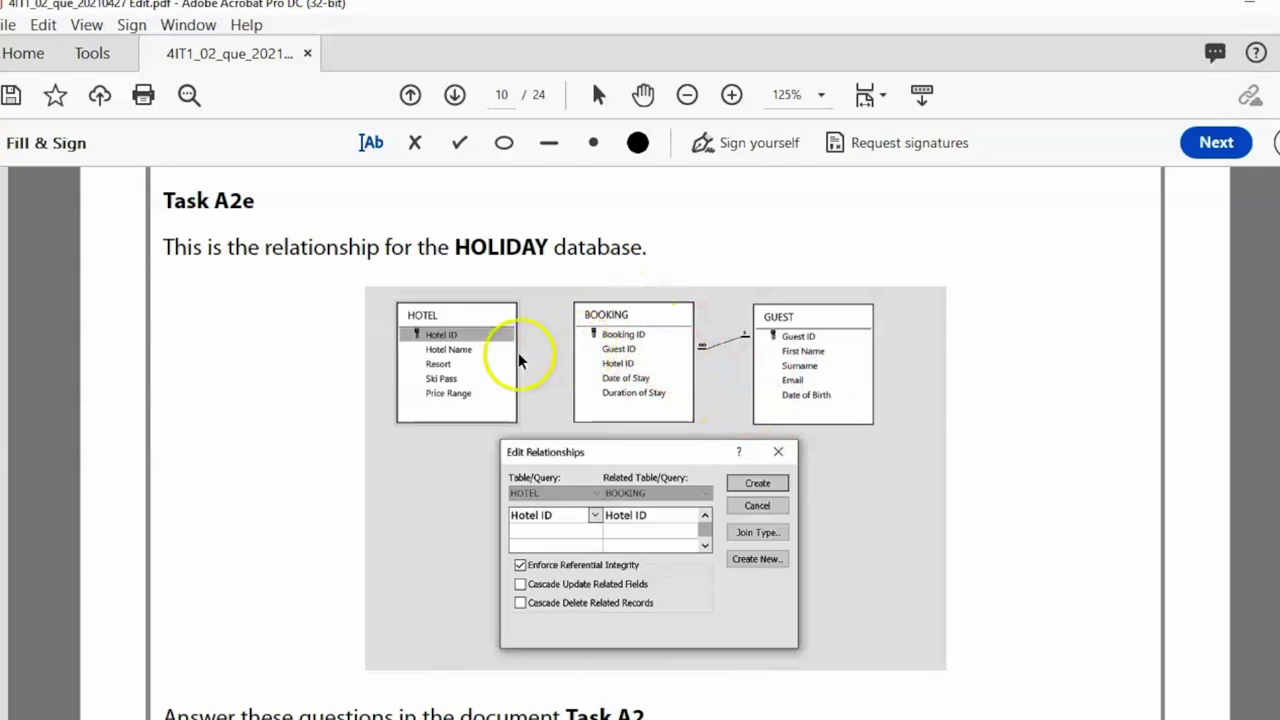
{"action": "scroll", "coordinate": [517, 357], "scroll_direction": "down", "scroll_amount": 1}
{"action": "scroll", "coordinate": [517, 357], "scroll_direction": "down", "scroll_amount": 1}
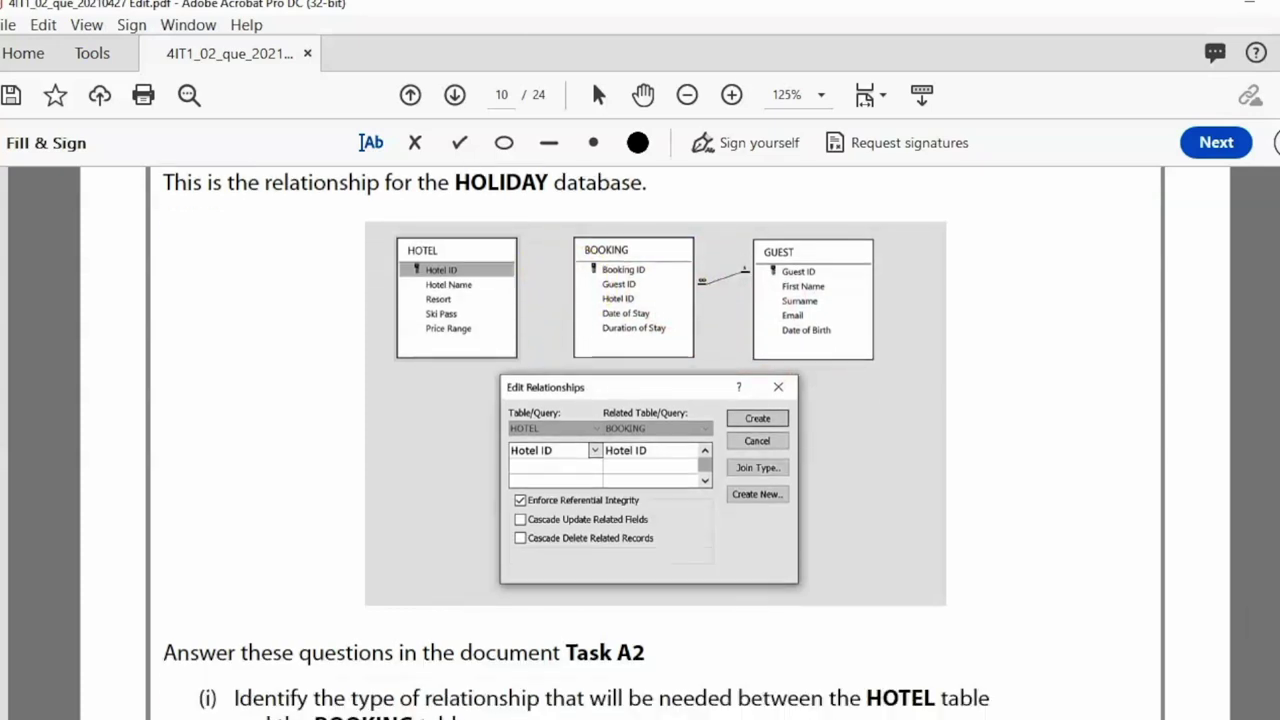
{"action": "scroll", "coordinate": [609, 442], "scroll_direction": "down", "scroll_amount": 3}
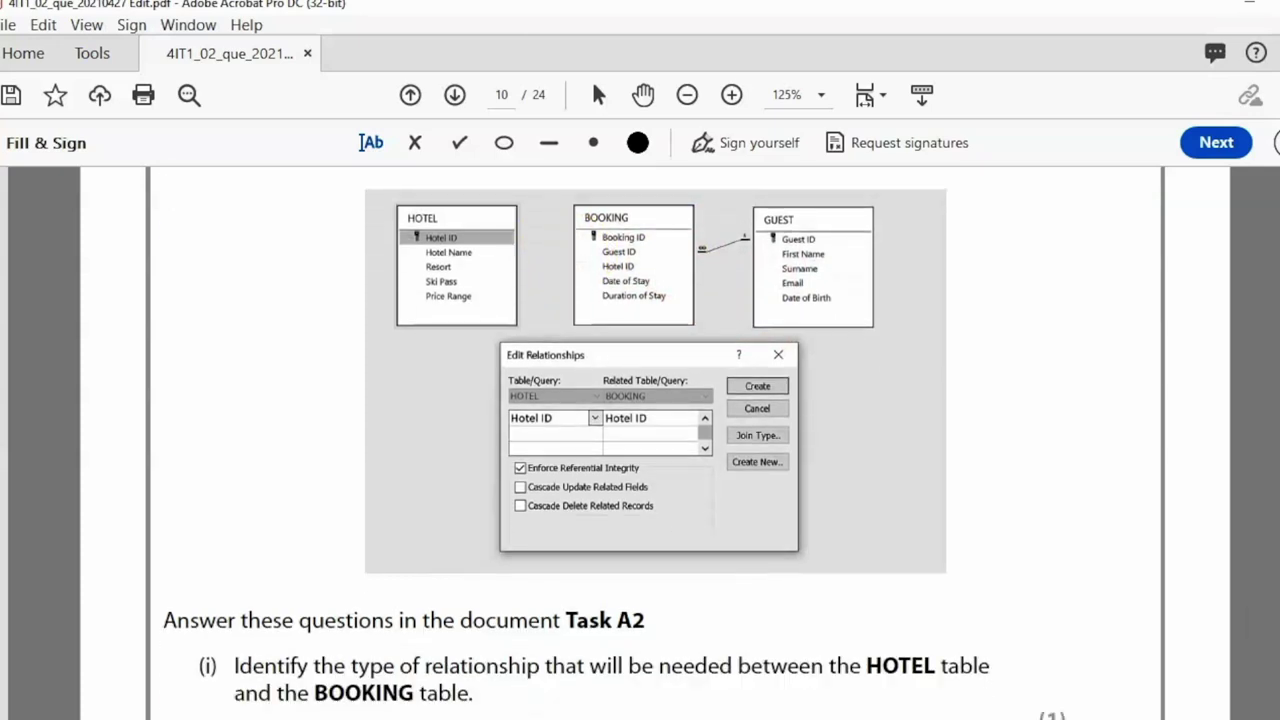
{"action": "scroll", "coordinate": [609, 442], "scroll_direction": "down", "scroll_amount": 7}
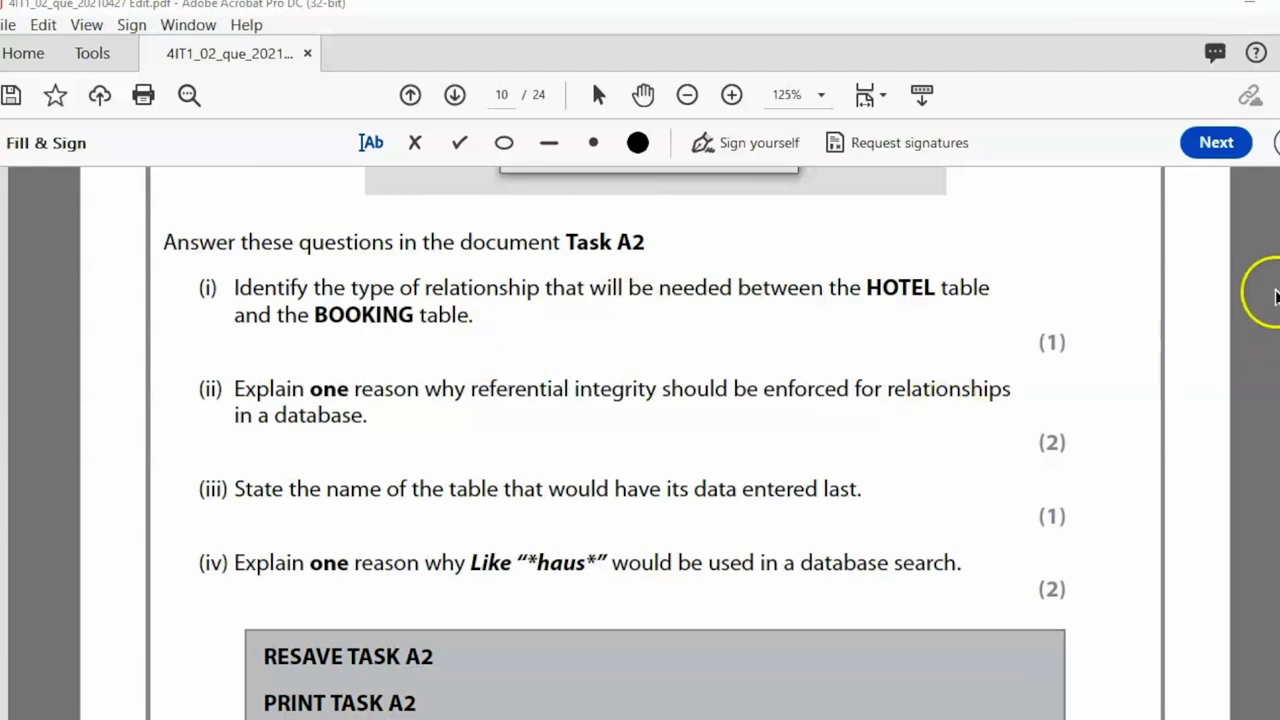
Answer question (i) with "One to Many" and question (ii) that referential integrity is data validation ensuring invalid data cannot be entered.
{"action": "scroll", "coordinate": [640, 440], "scroll_direction": "down", "scroll_amount": 2}
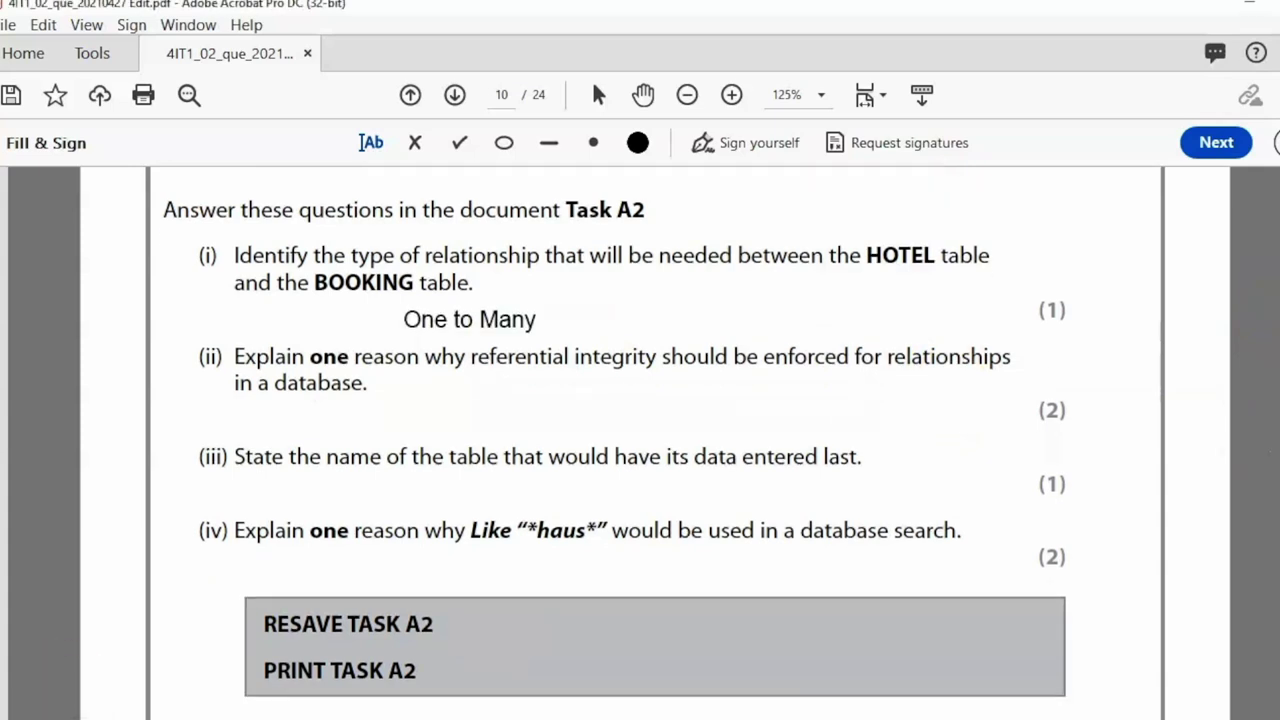
{"action": "scroll", "coordinate": [640, 440], "scroll_direction": "down", "scroll_amount": 2}
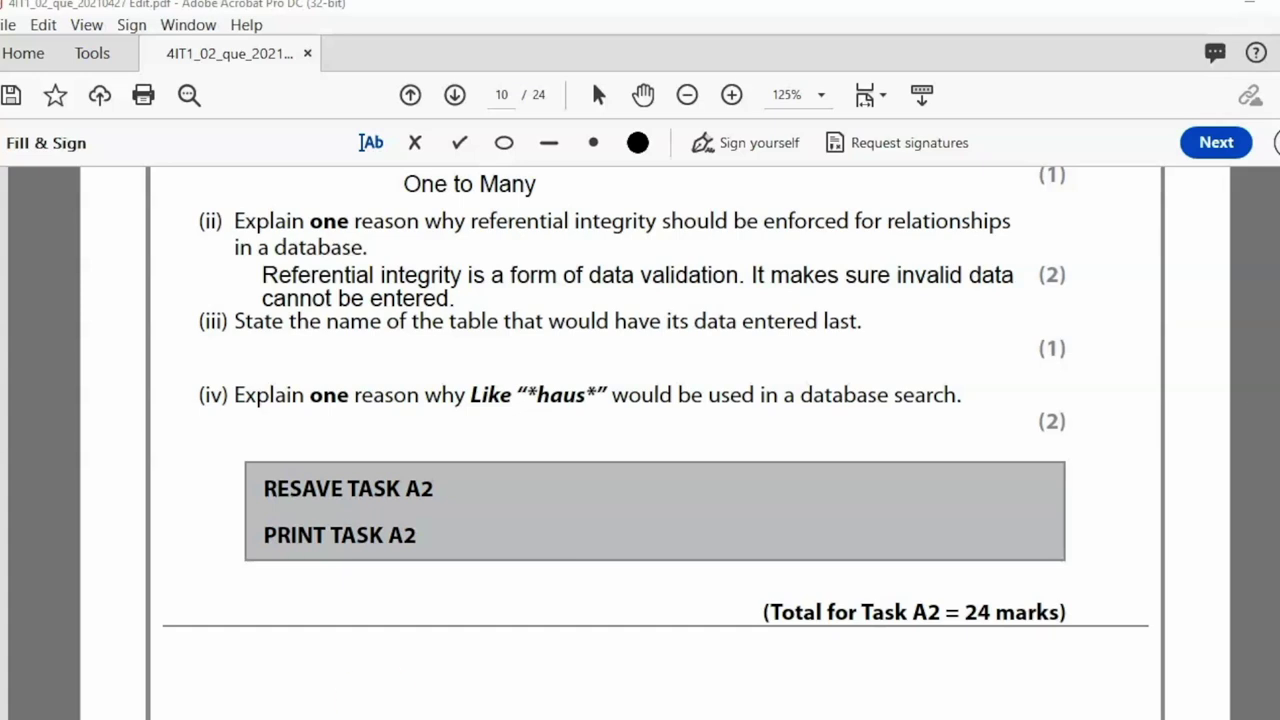
Recheck the table relationships in the diagram and answer question (iii) with "Booking" below its text.
{"action": "scroll", "coordinate": [629, 243], "scroll_direction": "up", "scroll_amount": 5}
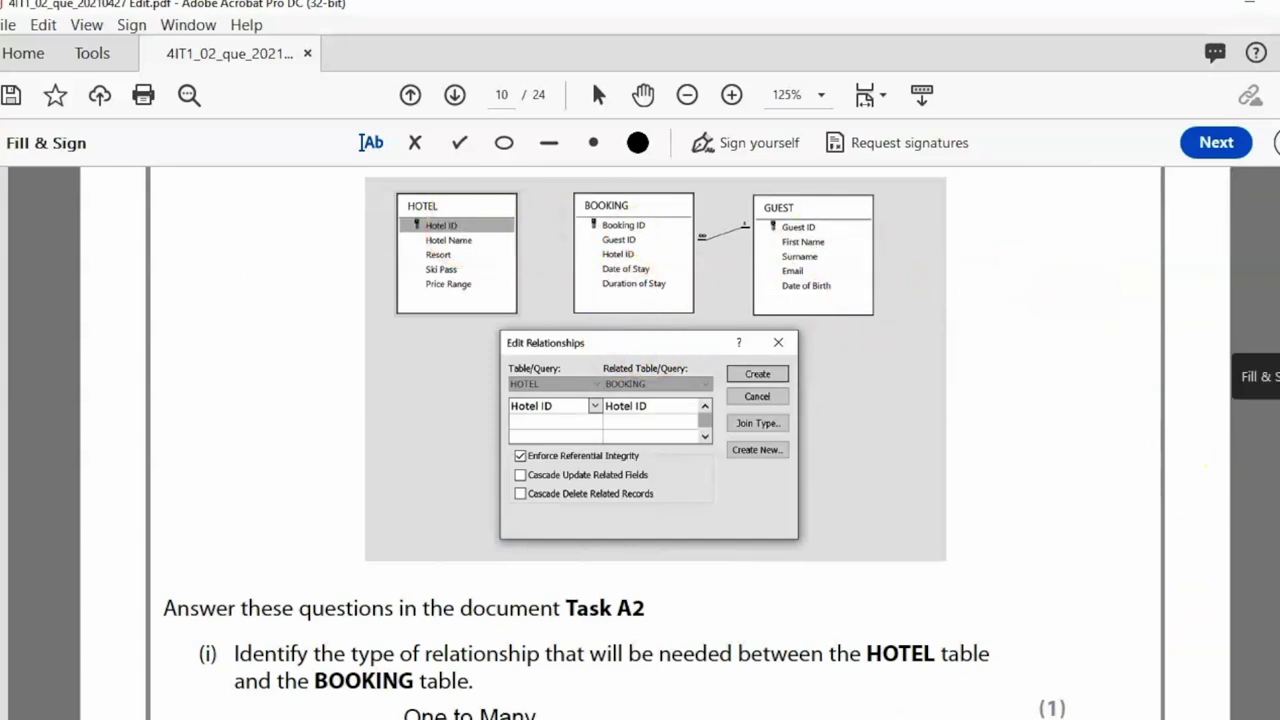
{"action": "scroll", "coordinate": [1250, 375], "scroll_direction": "down", "scroll_amount": 3}
{"action": "scroll", "coordinate": [1245, 400], "scroll_direction": "down", "scroll_amount": 5}
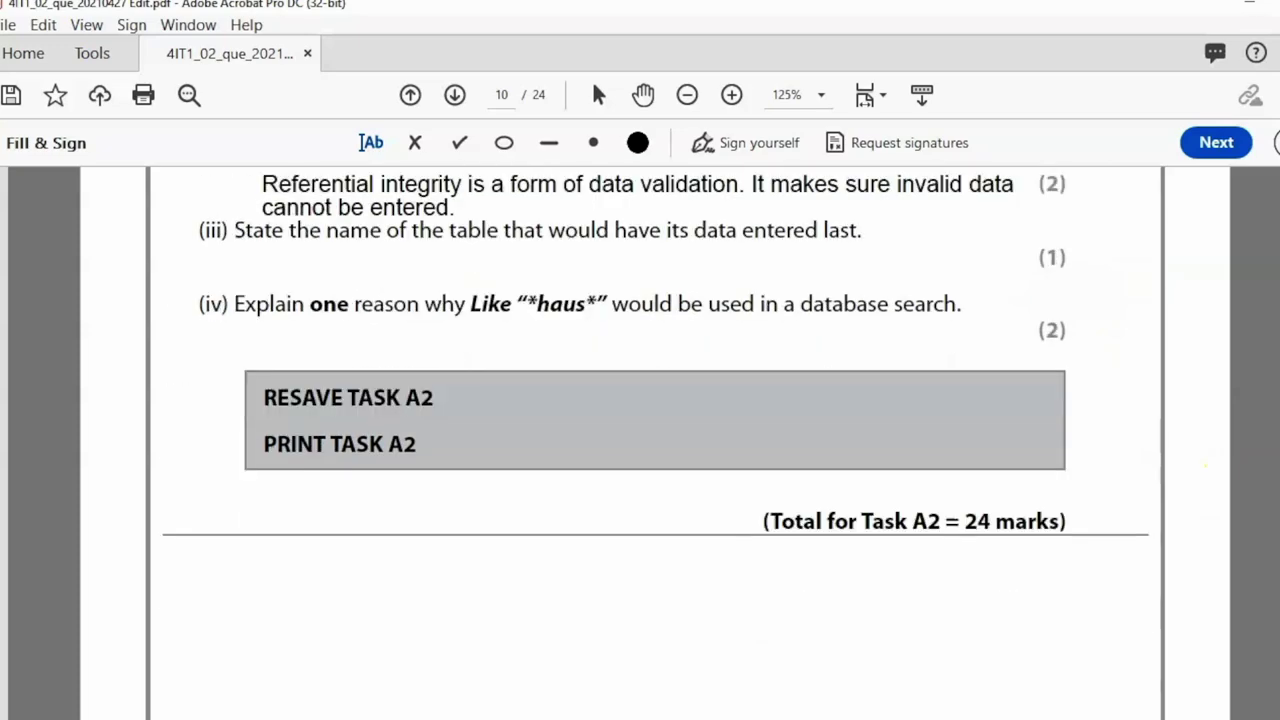
{"action": "left_click", "coordinate": [401, 266]}
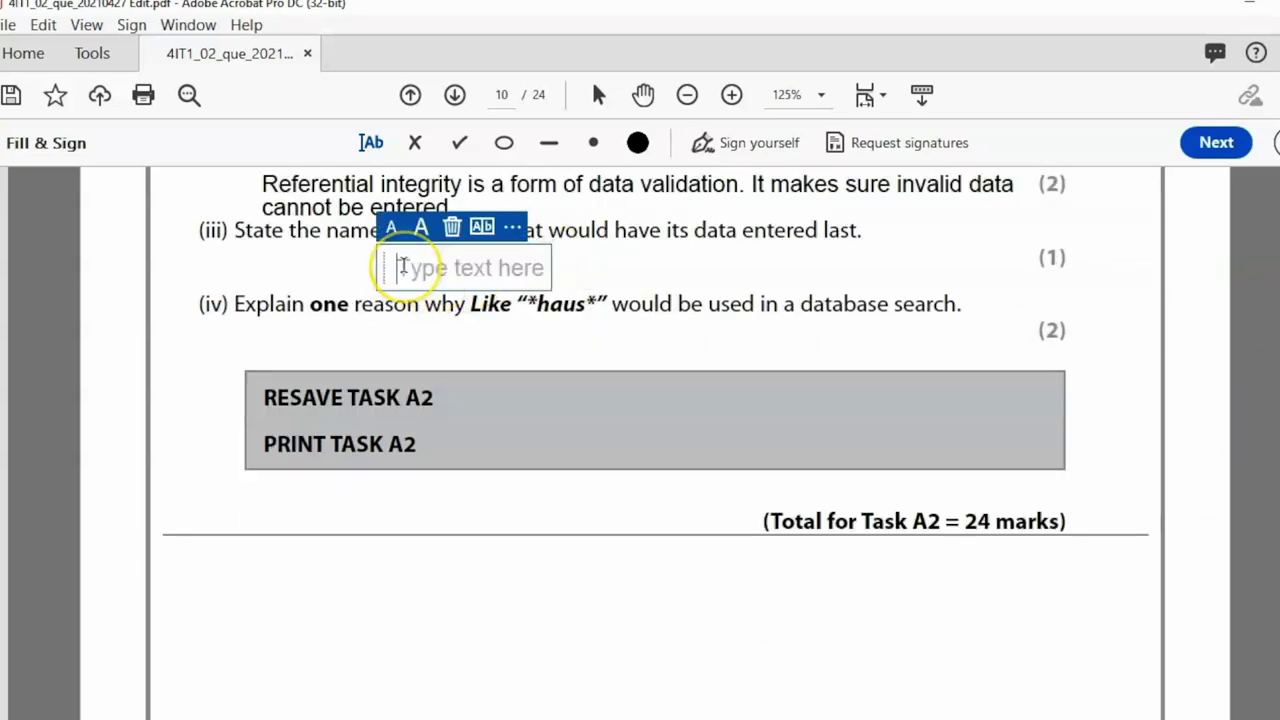
{"action": "type", "text": "Booking"}
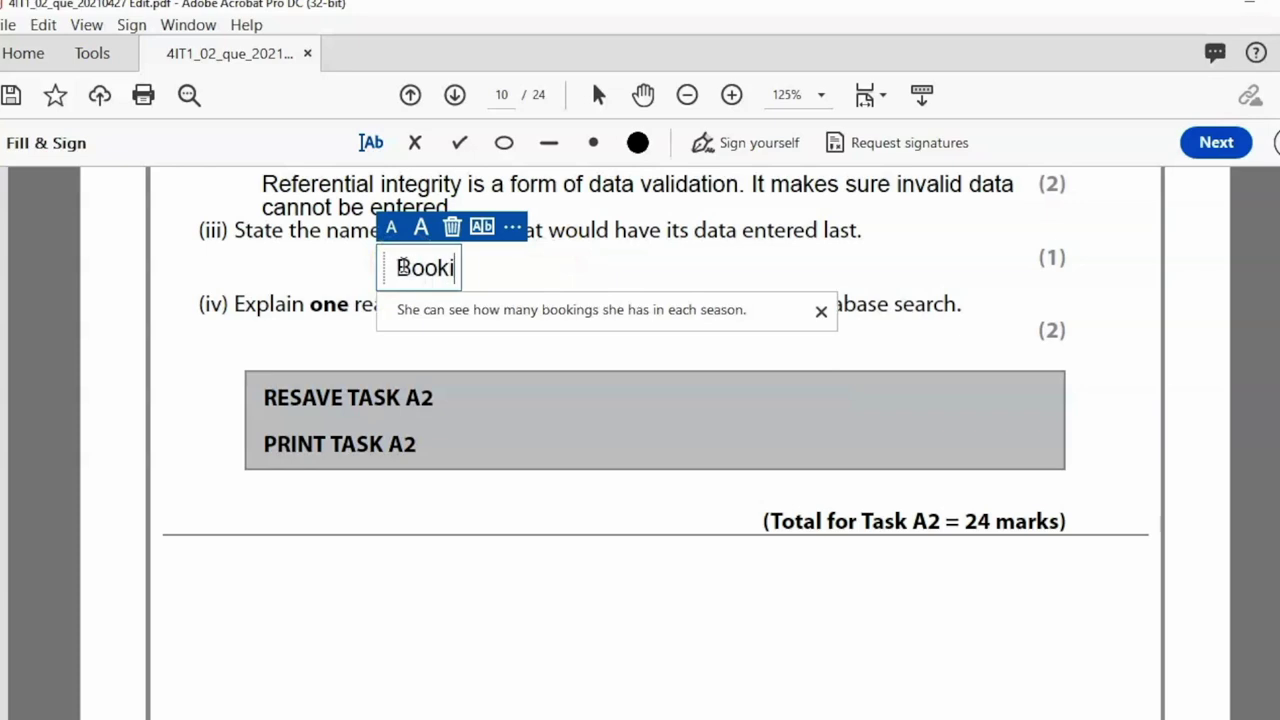
Answer question (iv), explaining that the search would return any occurrence of hotels with "haus" in their name.
{"action": "left_click", "coordinate": [306, 344]}
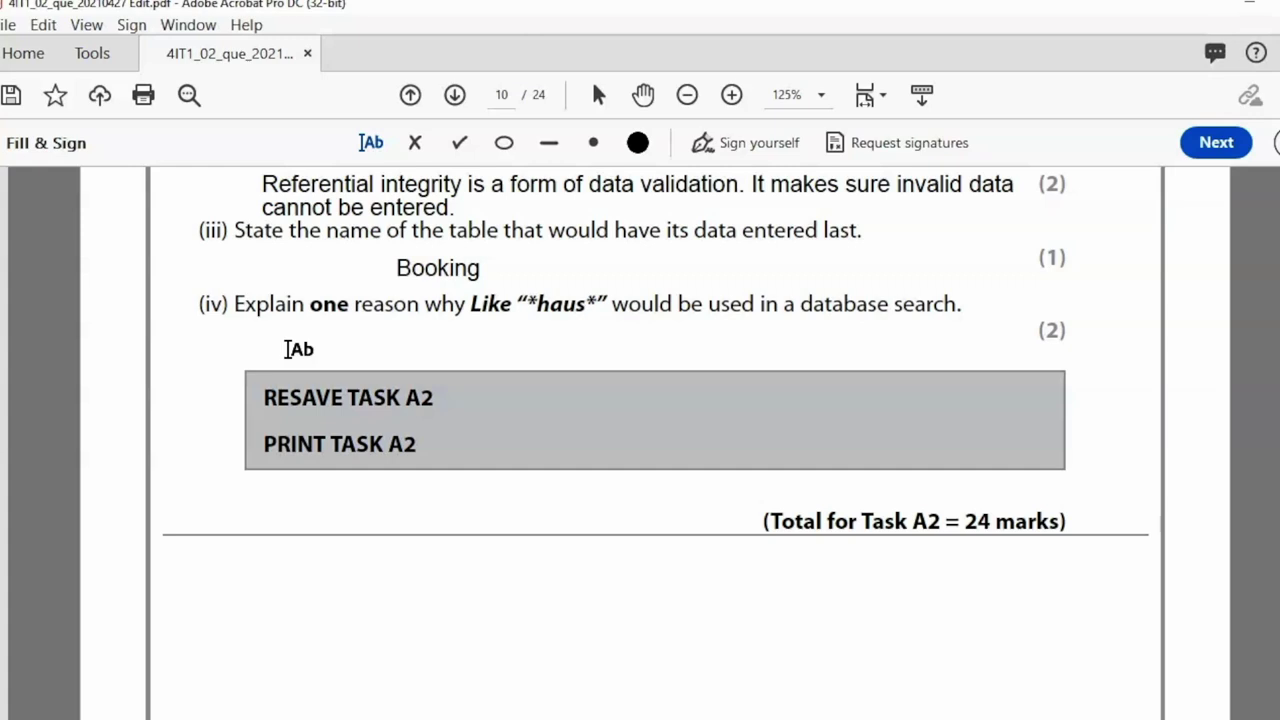
{"action": "left_click", "coordinate": [288, 349]}
{"action": "type", "text": "It would return any occurence of hotels with \"haus\" in their name because without it there would be not hotel with just tthe name haus."}
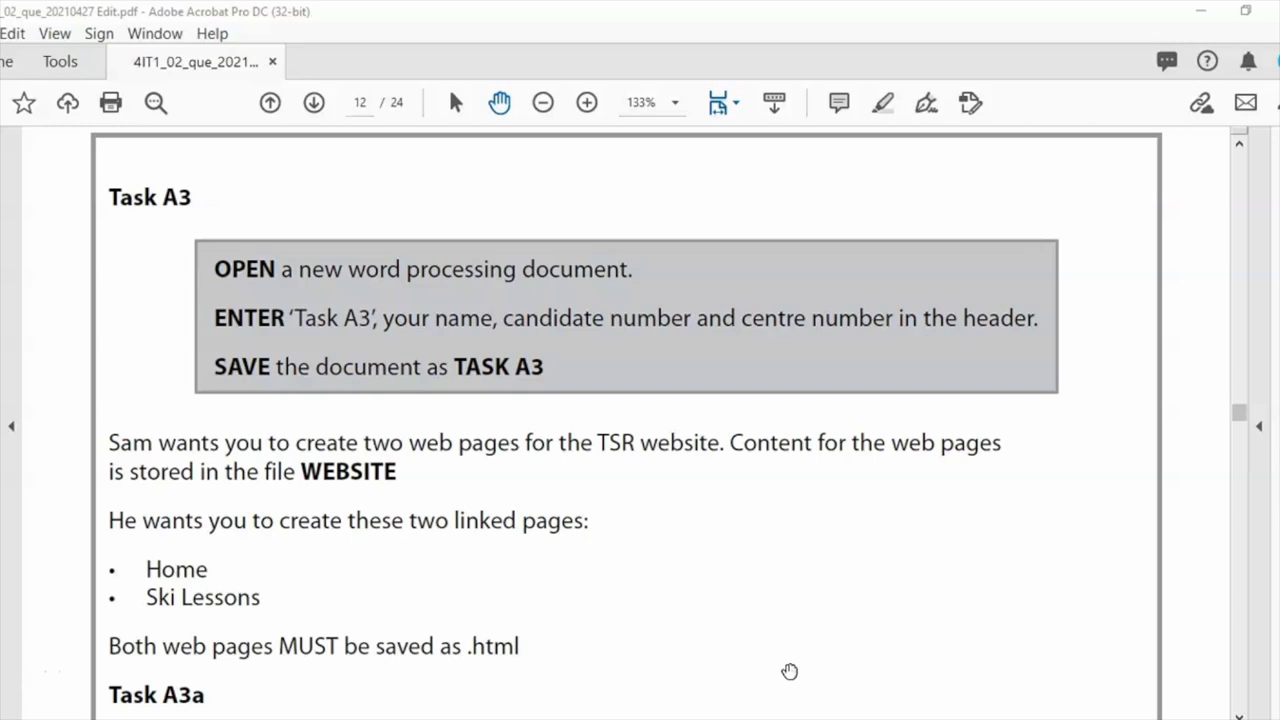
Read Task A3 and its home page design, HTML elements and colour scheme, and look over the files in the Website folder.
{"action": "left_click_drag", "start_coordinate": [1243, 420], "coordinate": [1241, 422]}
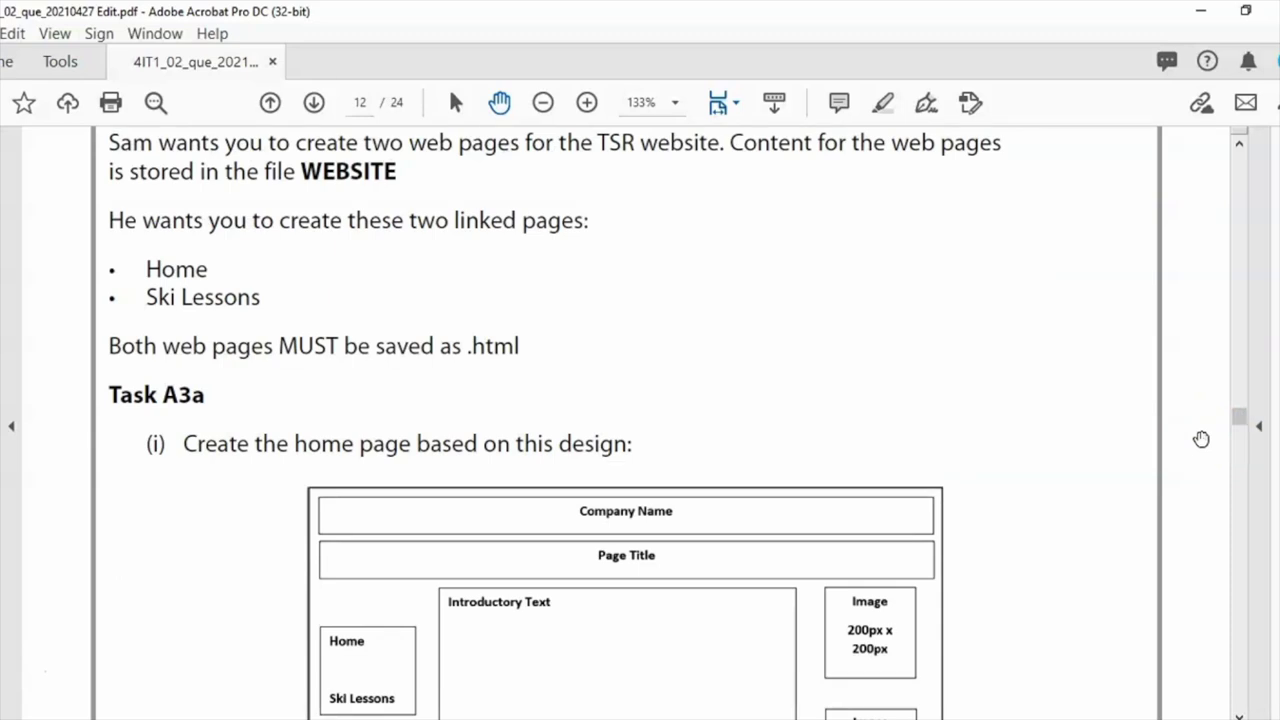
{"action": "left_click", "coordinate": [1058, 641]}
{"action": "key", "text": "alt+Tab"}
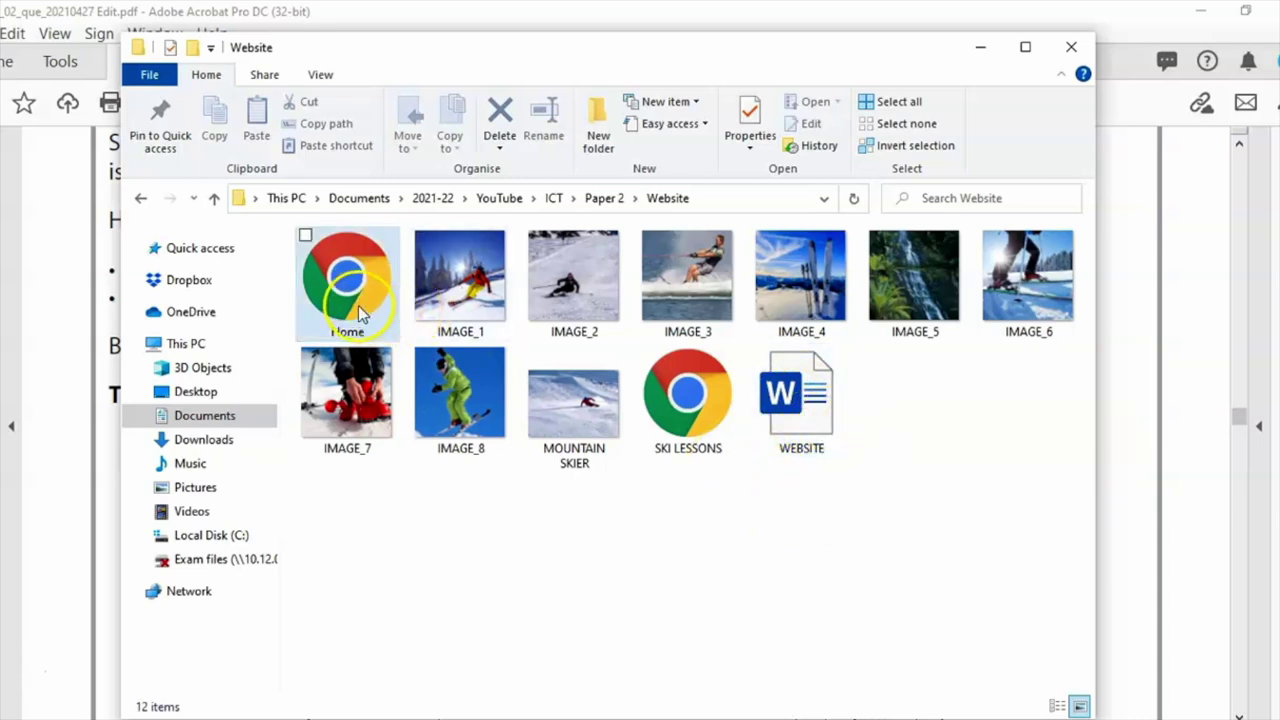
{"action": "left_click", "coordinate": [981, 52]}
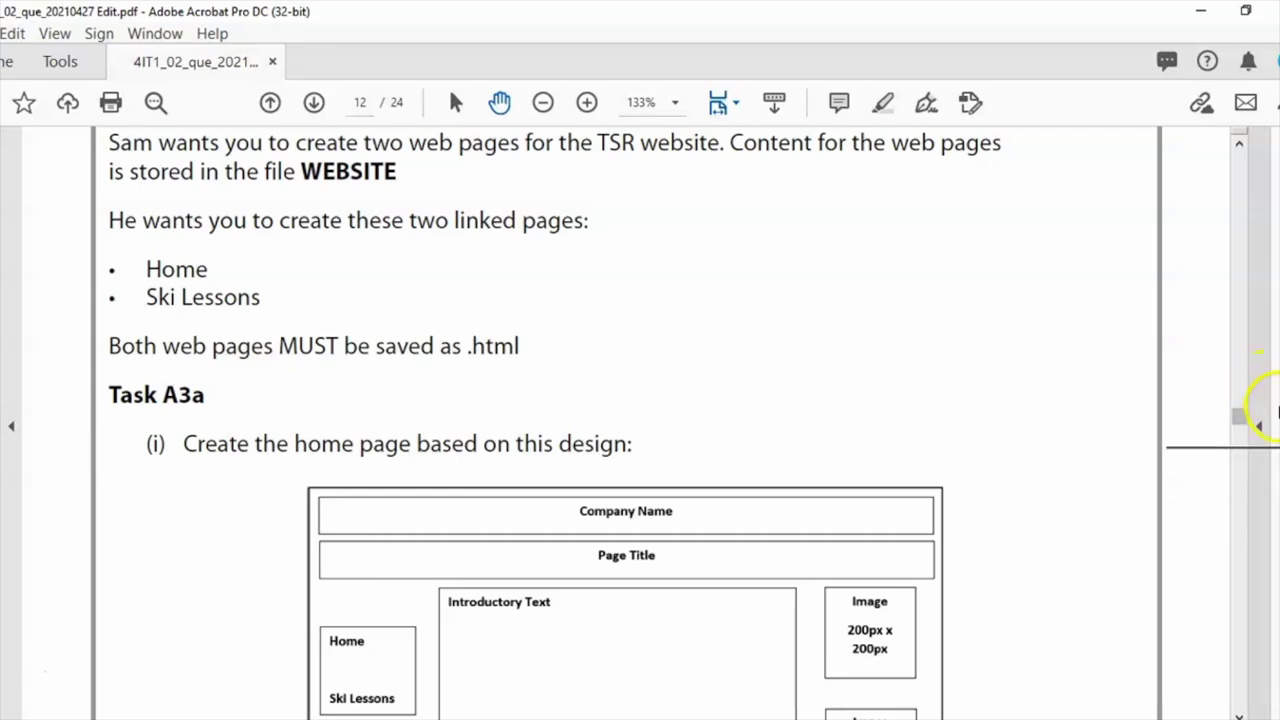
{"action": "scroll", "coordinate": [1241, 425], "scroll_direction": "down", "scroll_amount": 5}
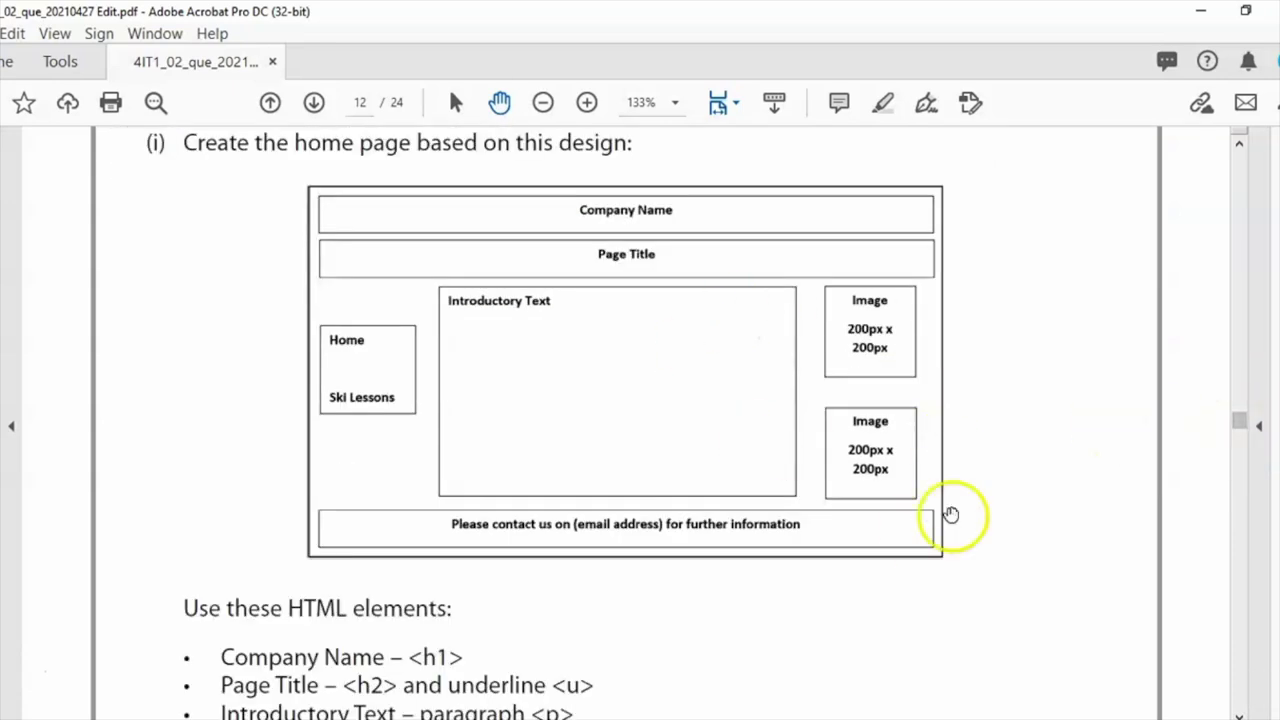
{"action": "scroll", "coordinate": [1101, 487], "scroll_direction": "down", "scroll_amount": 5}
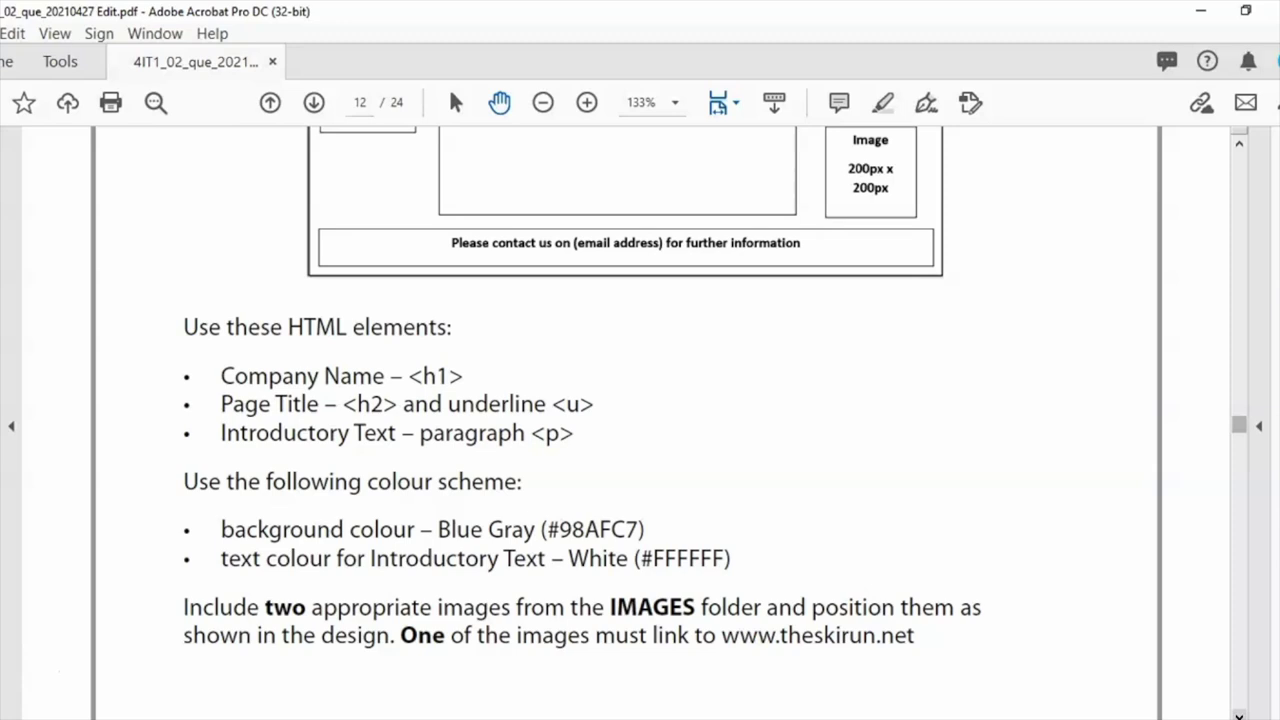
{"action": "left_click", "coordinate": [657, 709]}
{"action": "scroll", "coordinate": [668, 680], "scroll_direction": "up", "scroll_amount": 5}
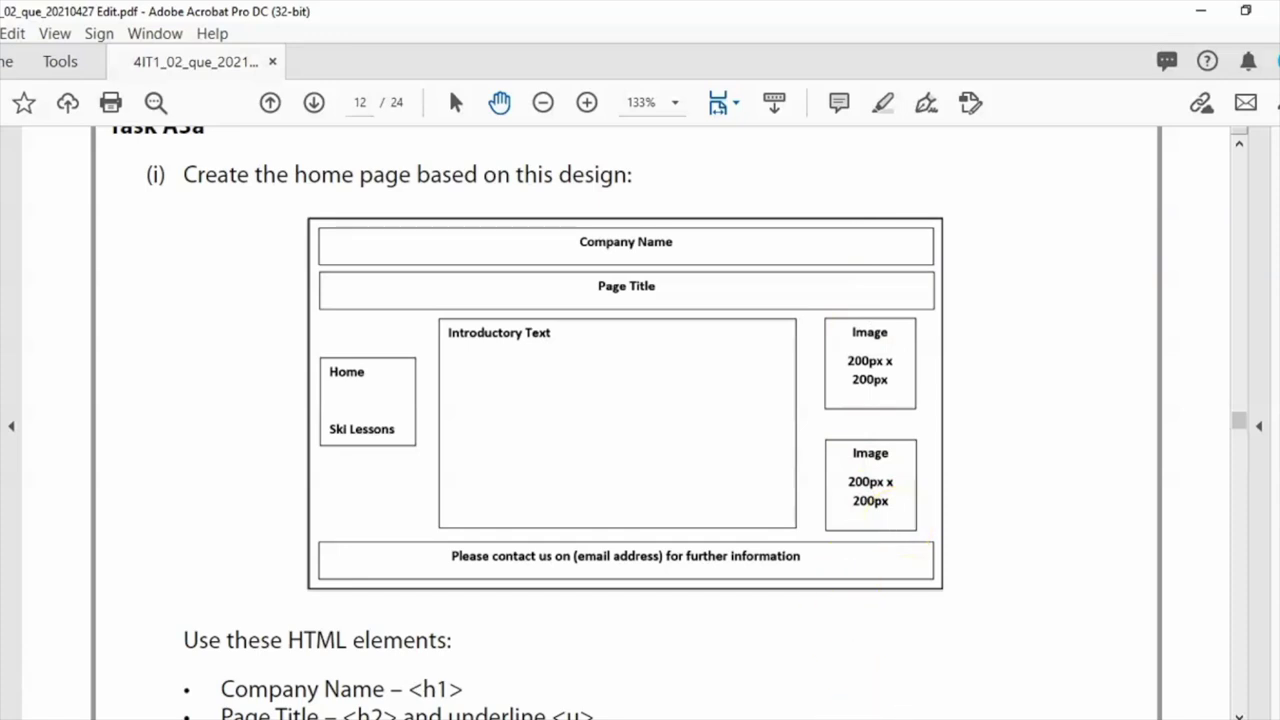
Switch to KompoZer and insert a table with one row and two columns on the blank page.
{"action": "key", "text": "alt+Tab"}
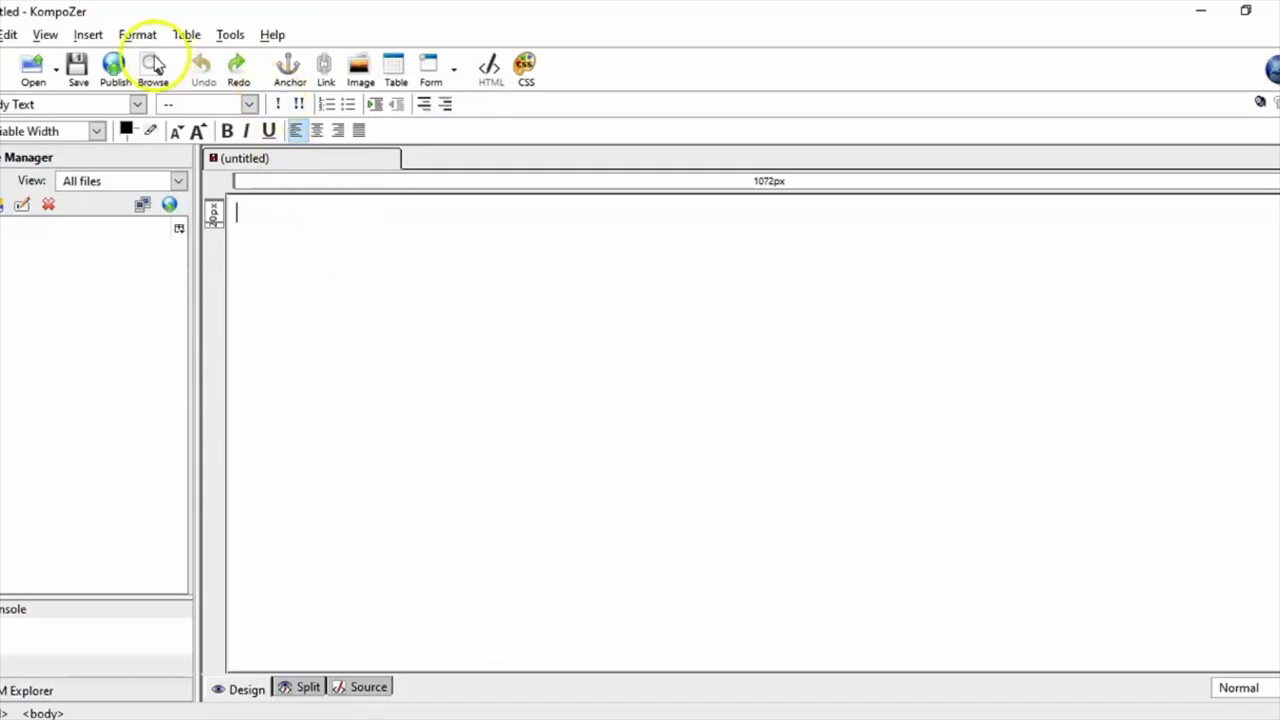
{"action": "left_click", "coordinate": [95, 37]}
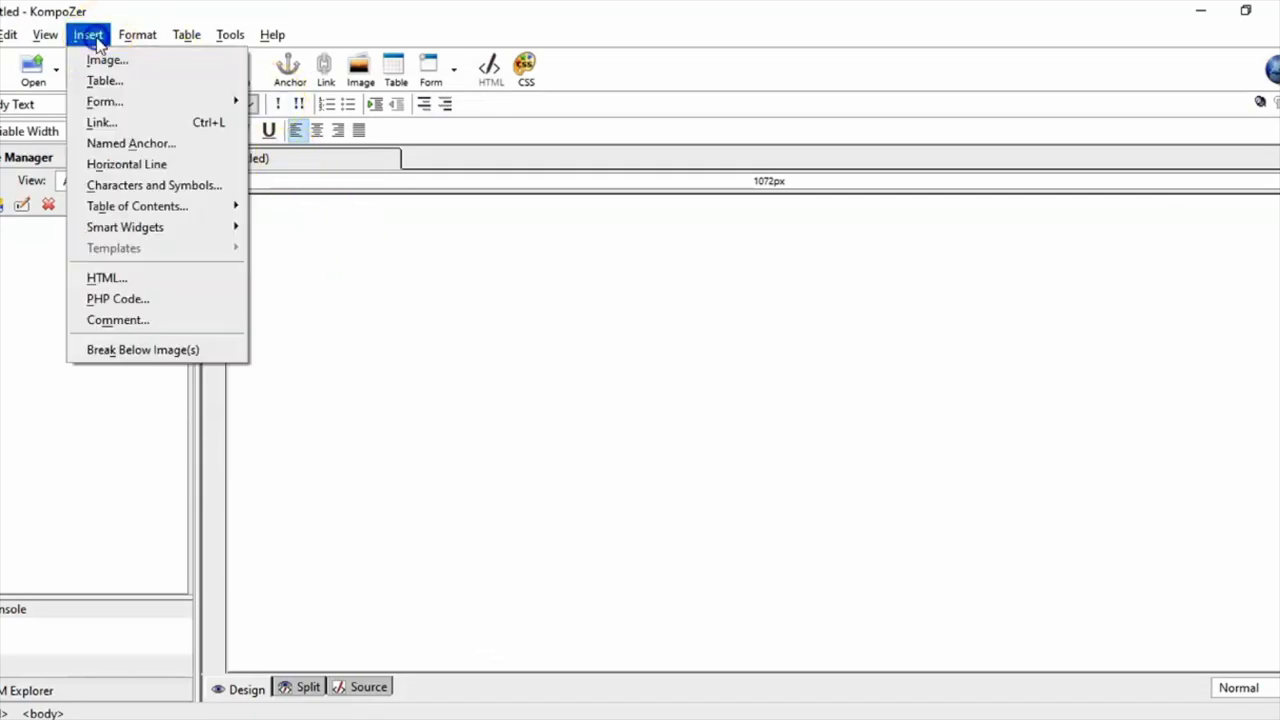
{"action": "left_click", "coordinate": [160, 80]}
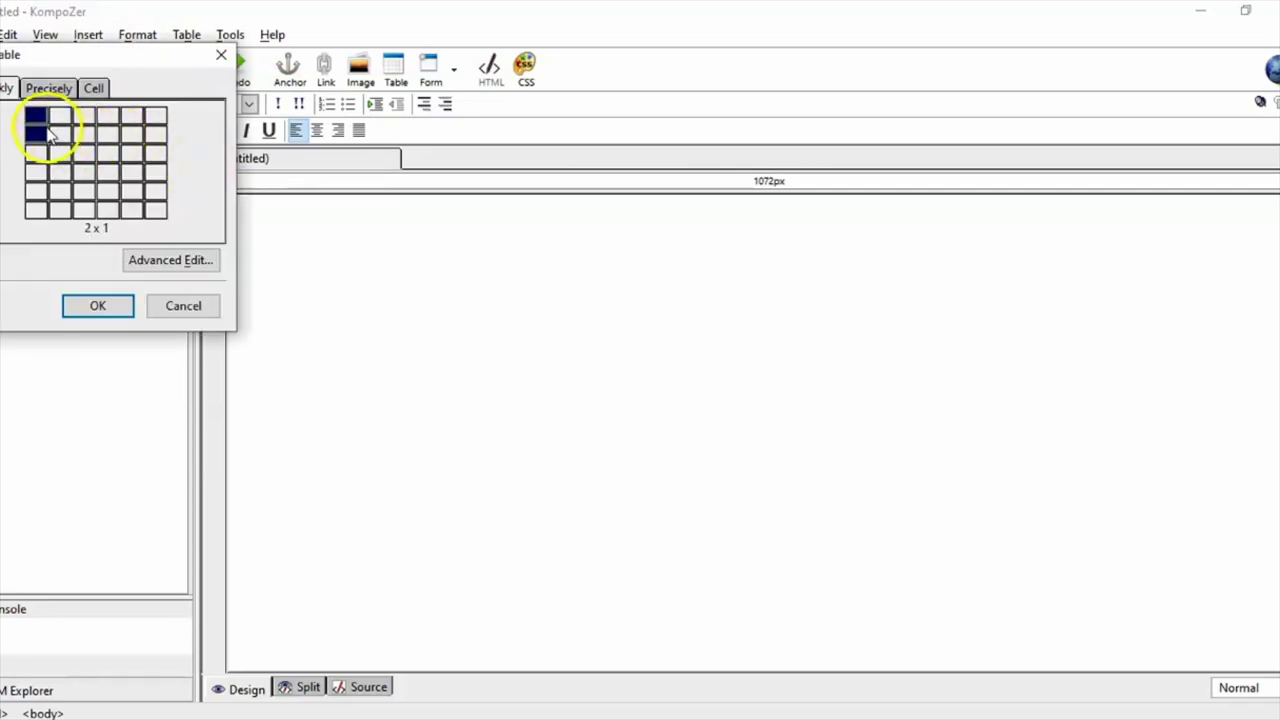
{"action": "left_click", "coordinate": [60, 118]}
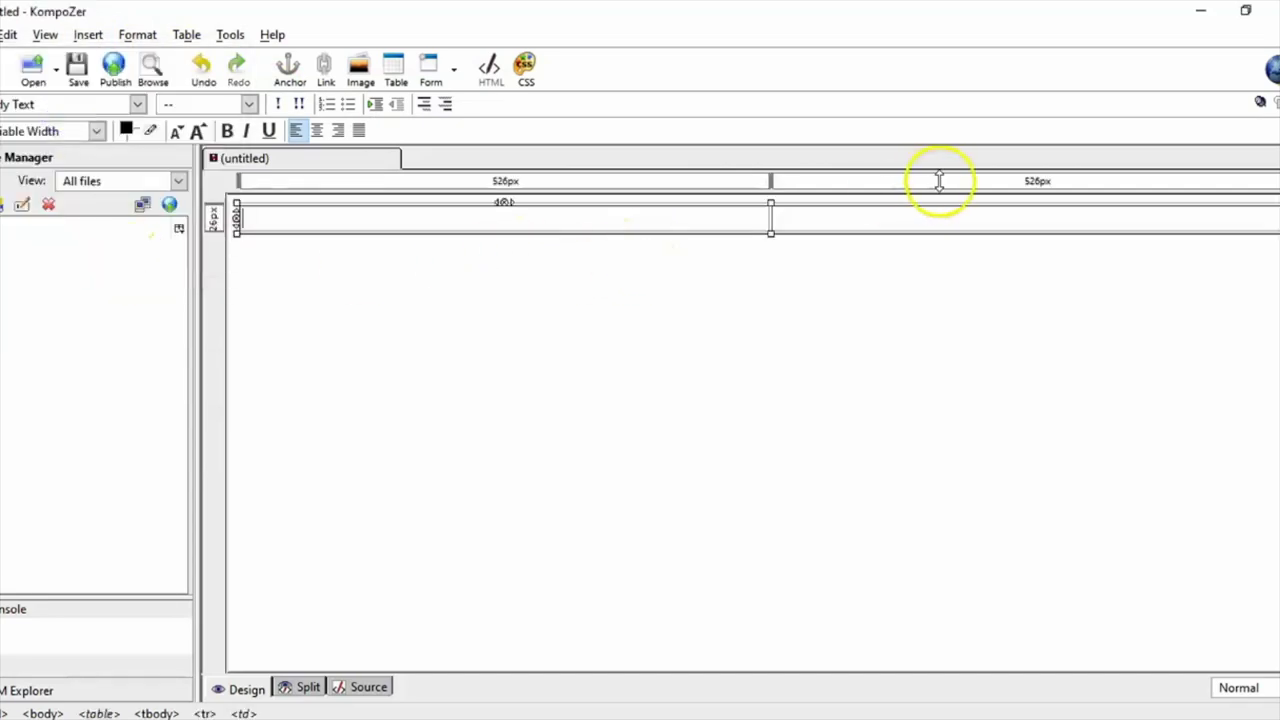
{"action": "left_click", "coordinate": [869, 215]}
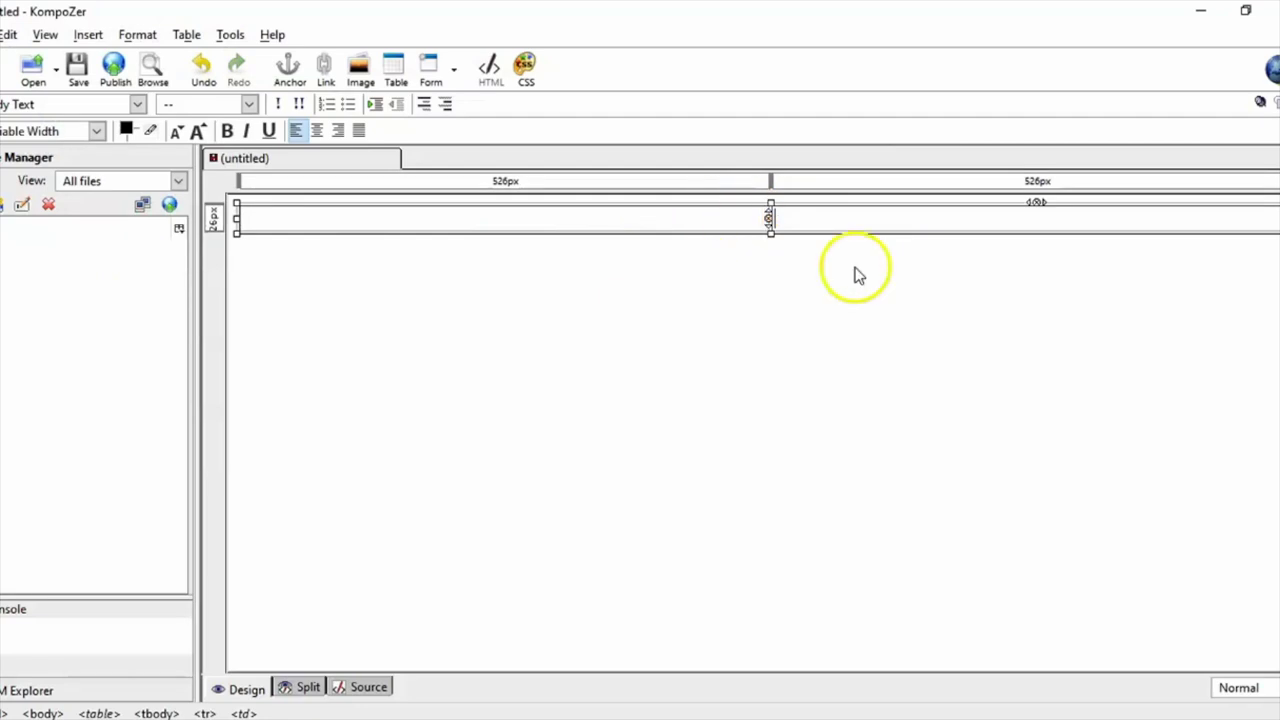
Enter "The Ski Run" in the table's first cell and format it as a centred Heading 1.
{"action": "left_click", "coordinate": [654, 224]}
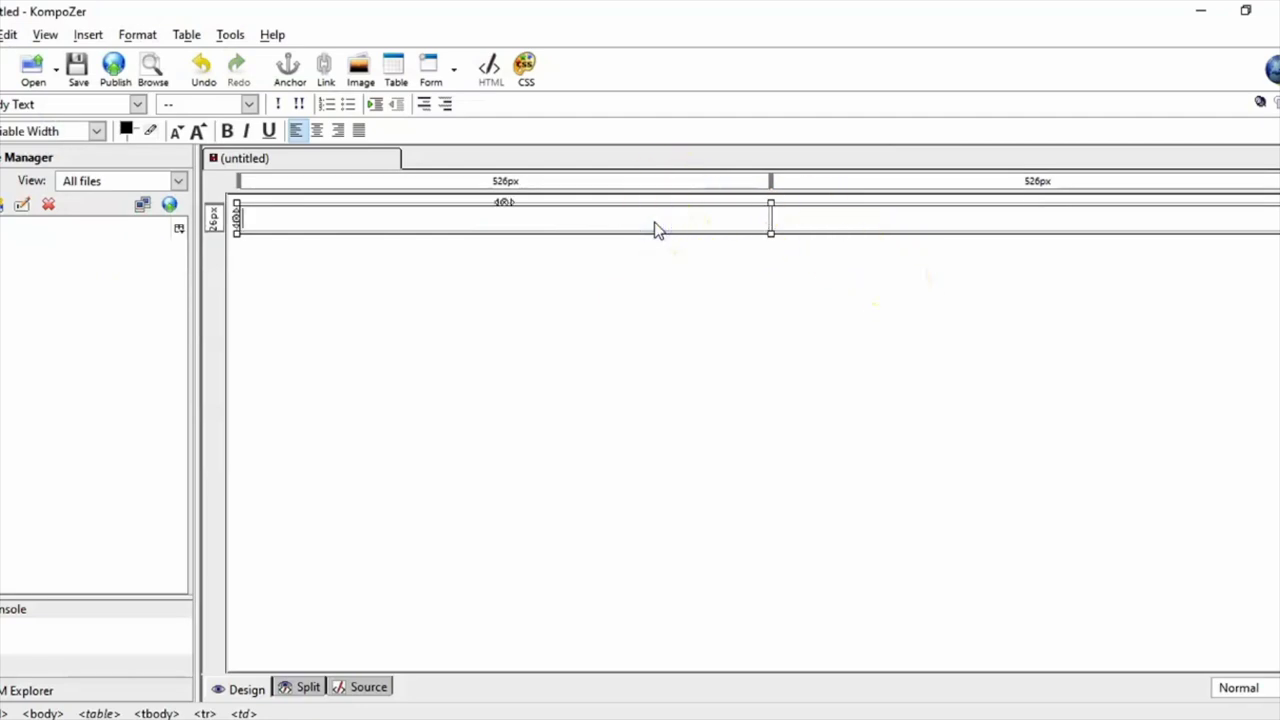
{"action": "type", "text": "The Ski Run"}
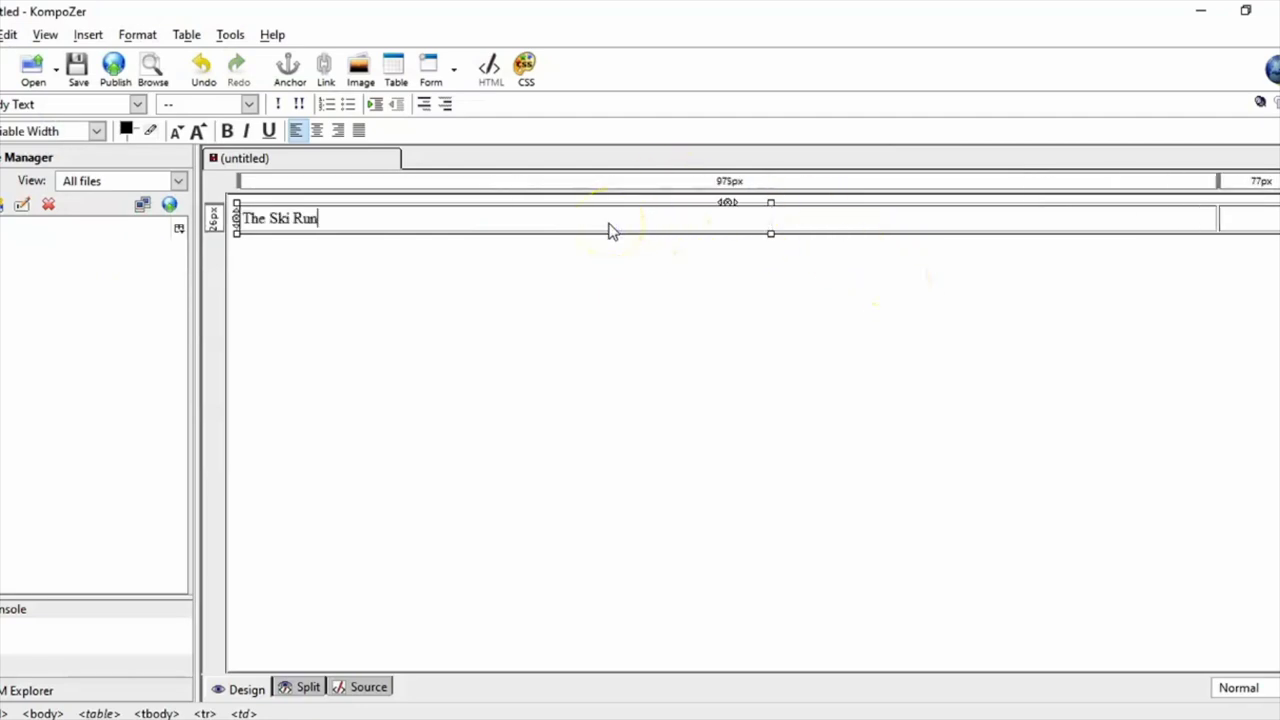
{"action": "triple_click", "coordinate": [240, 226]}
{"action": "left_click", "coordinate": [137, 104]}
{"action": "left_click", "coordinate": [63, 163]}
{"action": "left_click", "coordinate": [318, 132]}
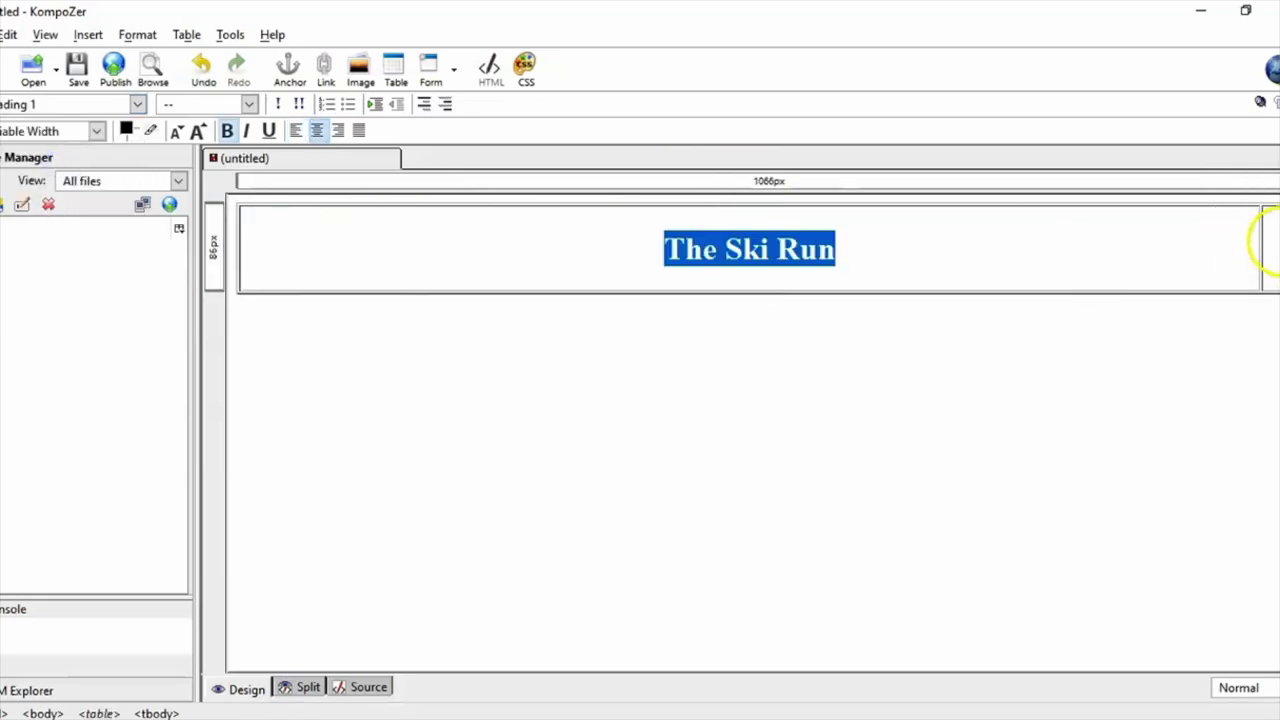
Insert the TSR logo image in the table's second cell without alternate text.
{"action": "left_click", "coordinate": [1264, 248]}
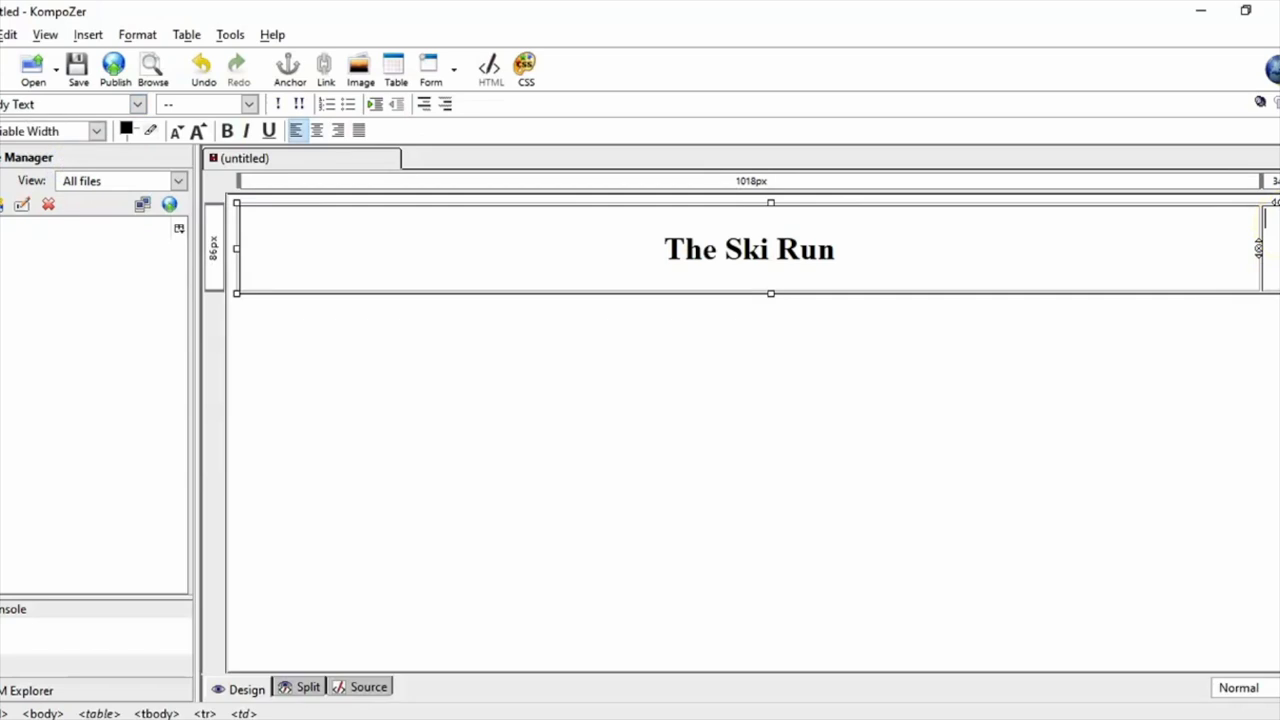
{"action": "left_click", "coordinate": [352, 80]}
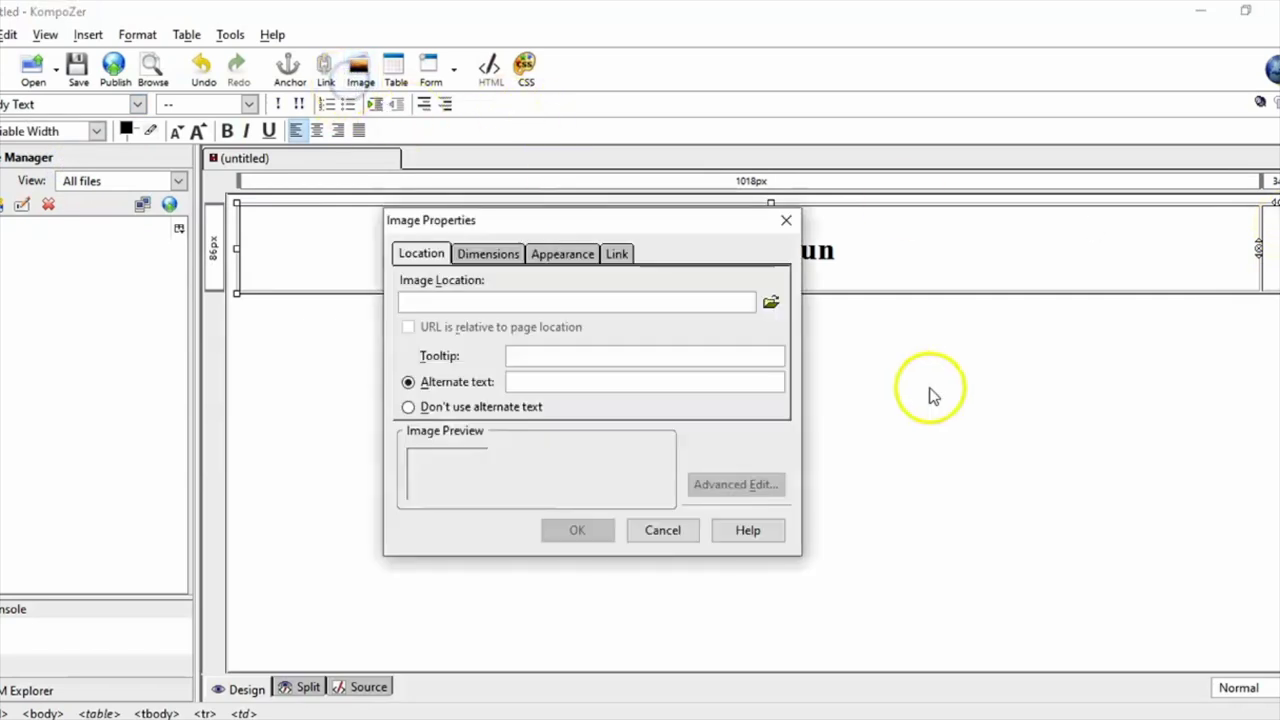
{"action": "left_click", "coordinate": [771, 301]}
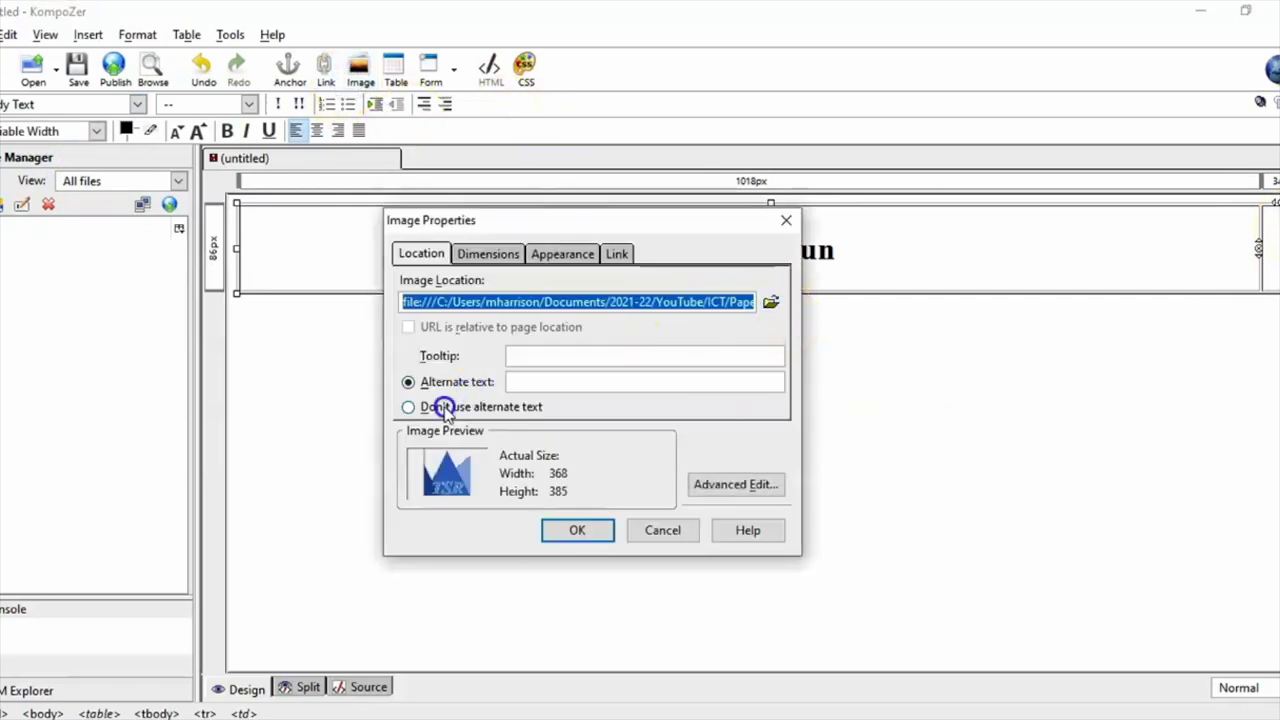
{"action": "left_click", "coordinate": [444, 408]}
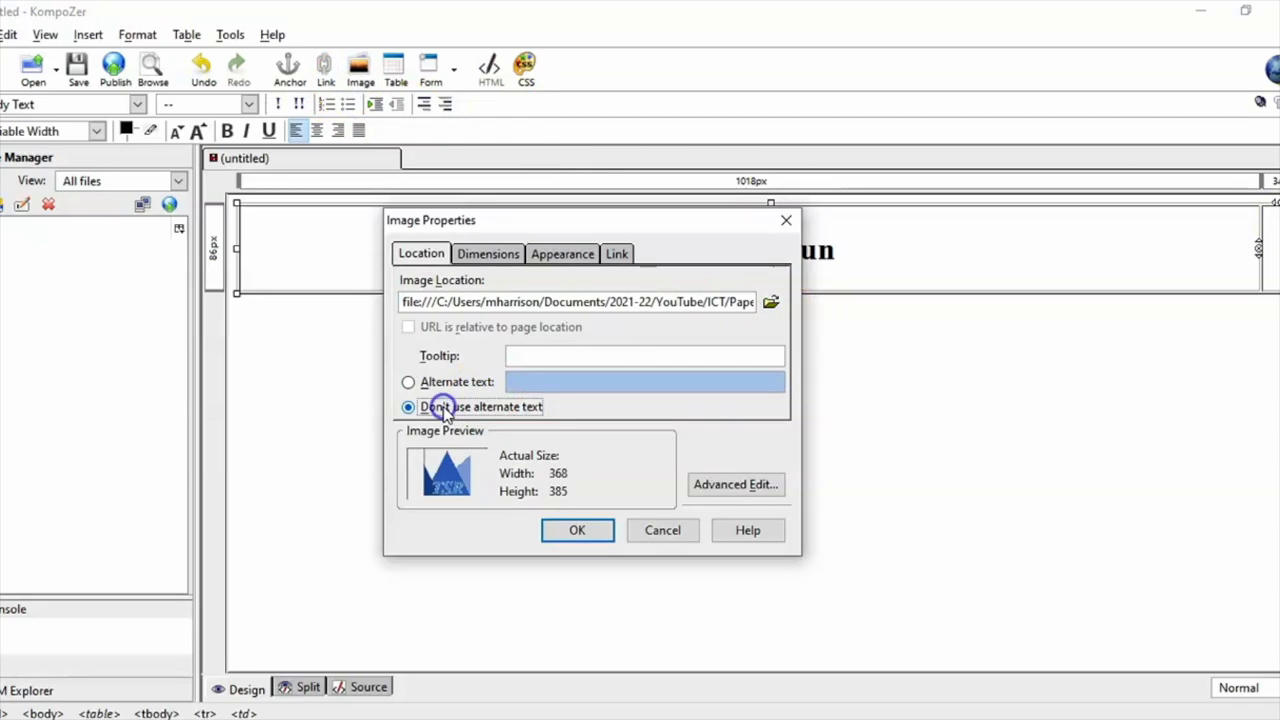
{"action": "left_click", "coordinate": [578, 531]}
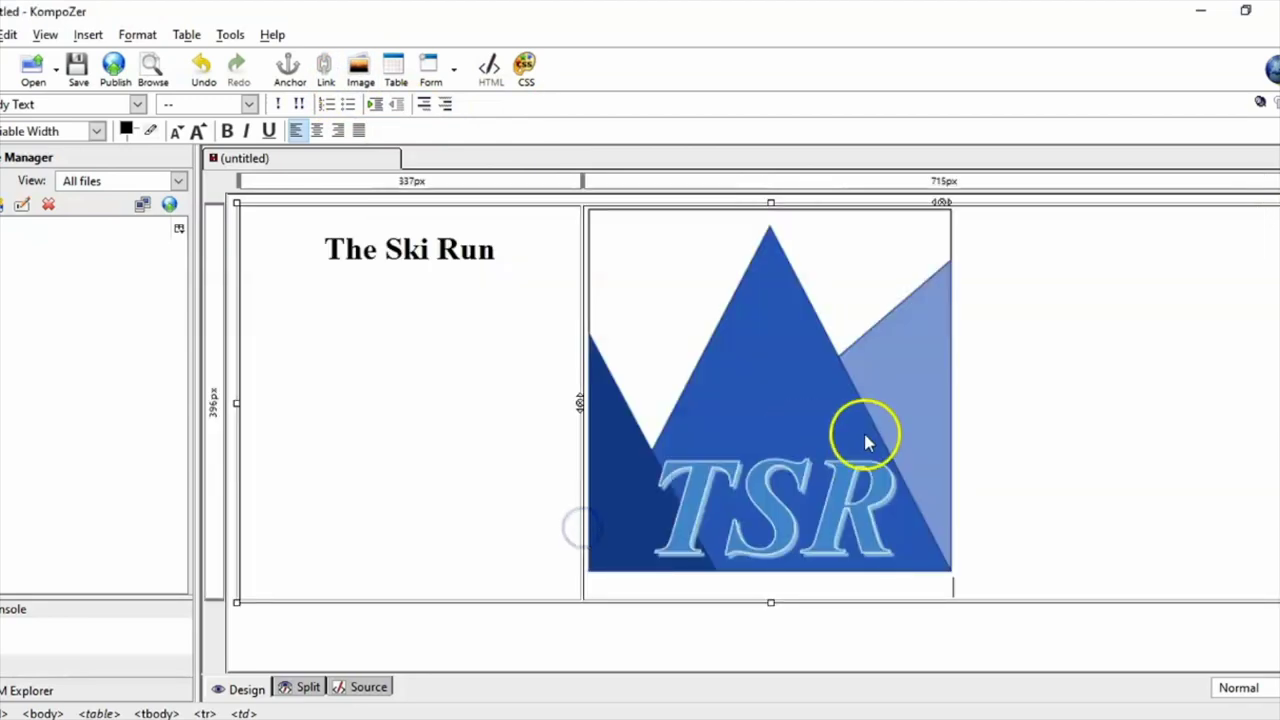
Shrink the TSR logo and right-align both the logo and the "The Ski Run" heading in their cells.
{"action": "left_click_drag", "start_coordinate": [586, 592], "coordinate": [858, 326]}
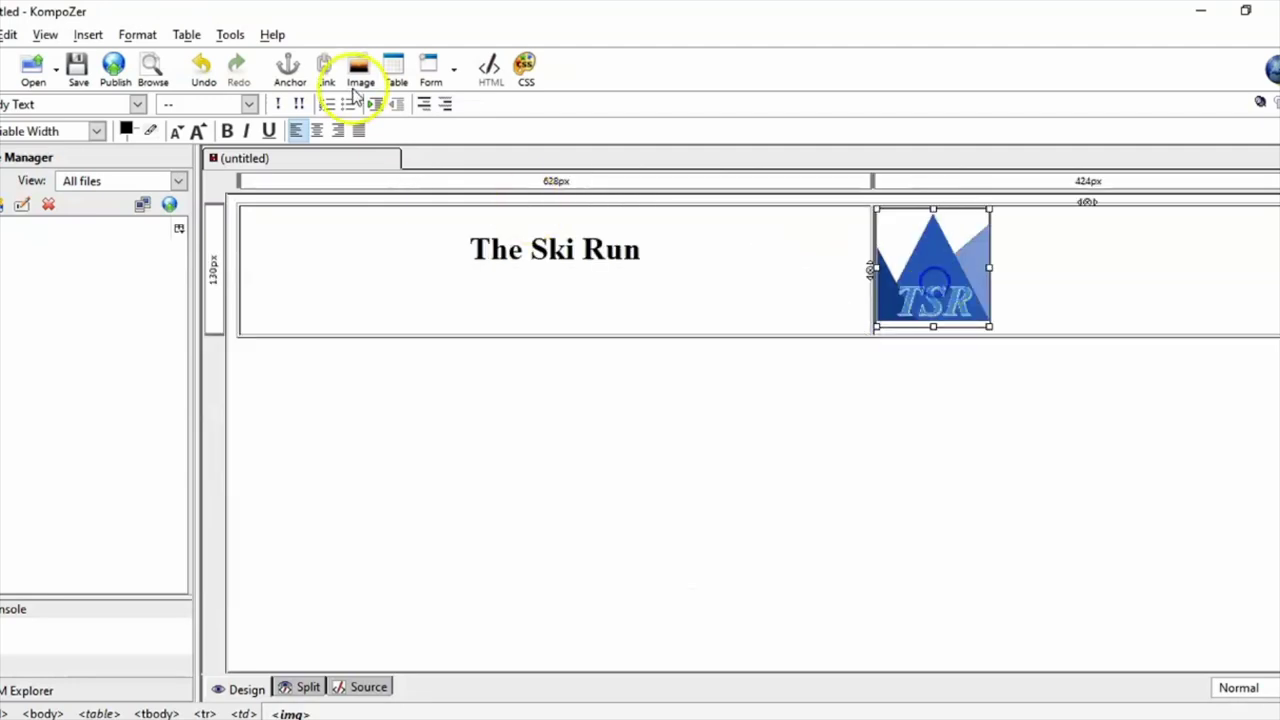
{"action": "left_click", "coordinate": [340, 131]}
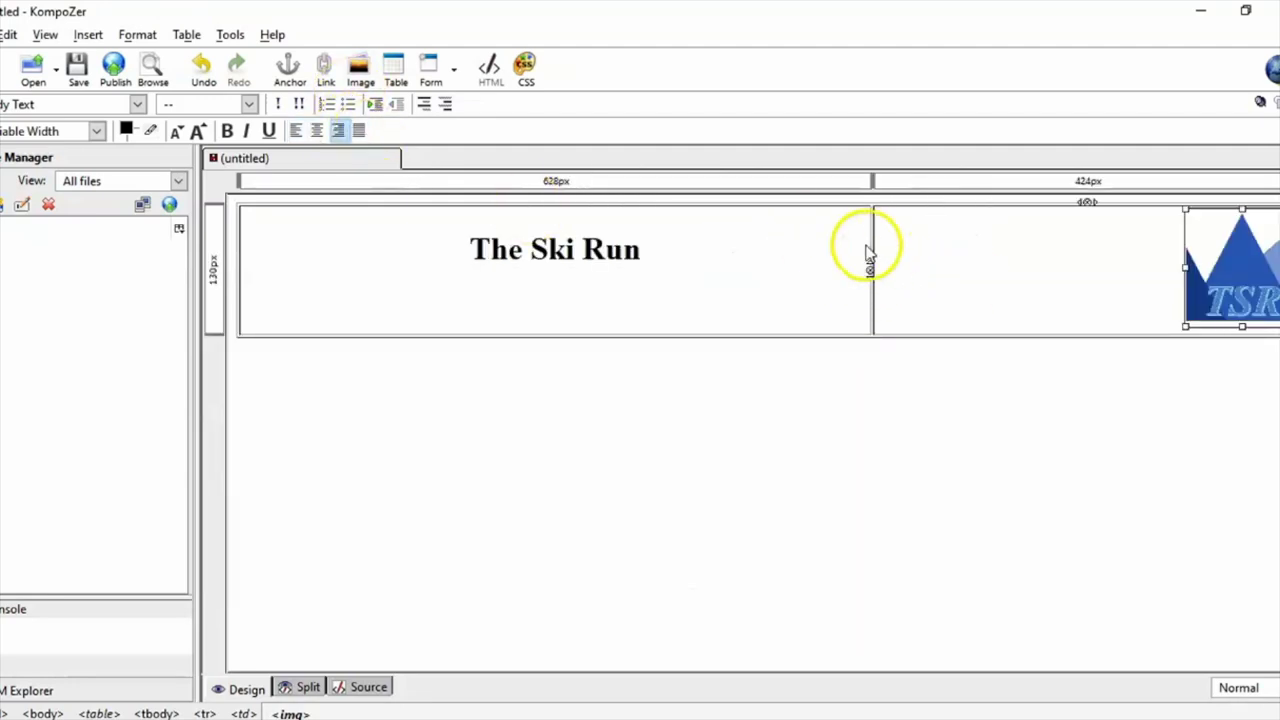
{"action": "left_click", "coordinate": [694, 250]}
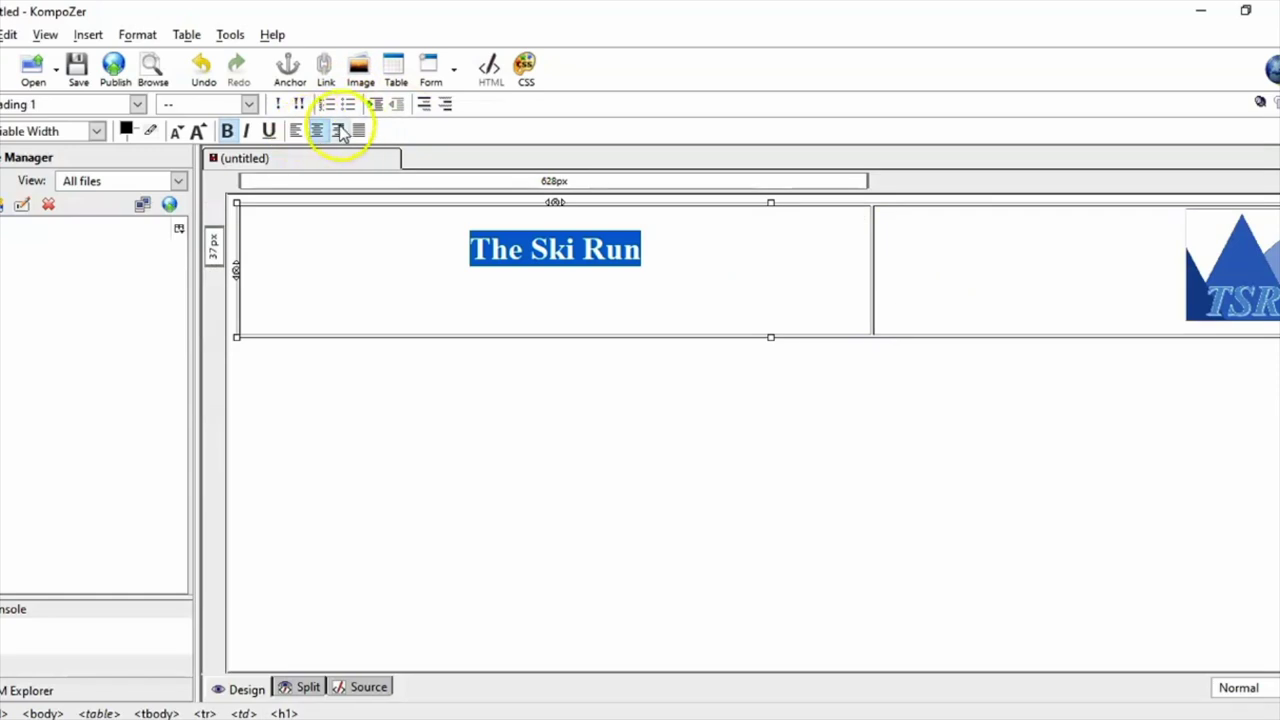
{"action": "left_click", "coordinate": [338, 131]}
{"action": "key", "text": "Left"}
Save the page with the title HOME as HOME2 in the Website folder.
{"action": "left_click", "coordinate": [5, 34]}
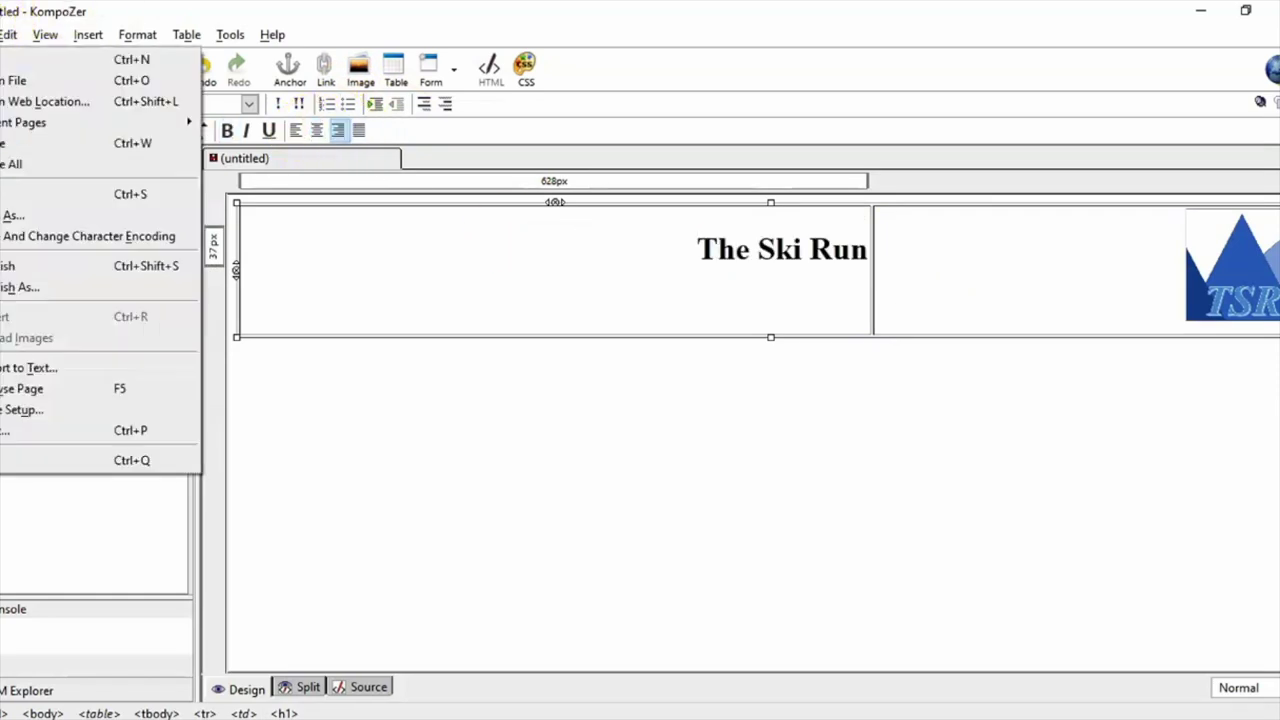
{"action": "left_click", "coordinate": [63, 194]}
{"action": "type", "text": "Home"}
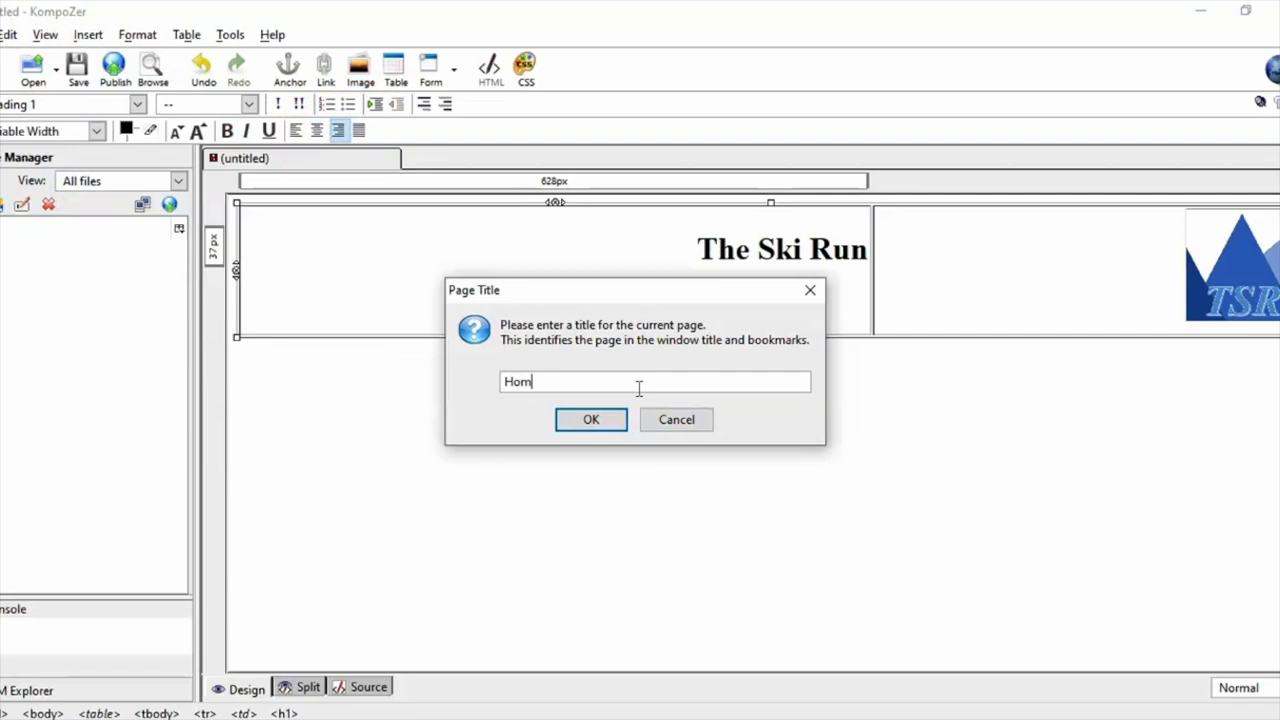
{"action": "key", "text": "BackSpace"}
{"action": "key", "text": "BackSpace"}
{"action": "key", "text": "BackSpace"}
{"action": "type", "text": "OME"}
{"action": "key", "text": "Return"}
{"action": "left_click", "coordinate": [219, 394]}
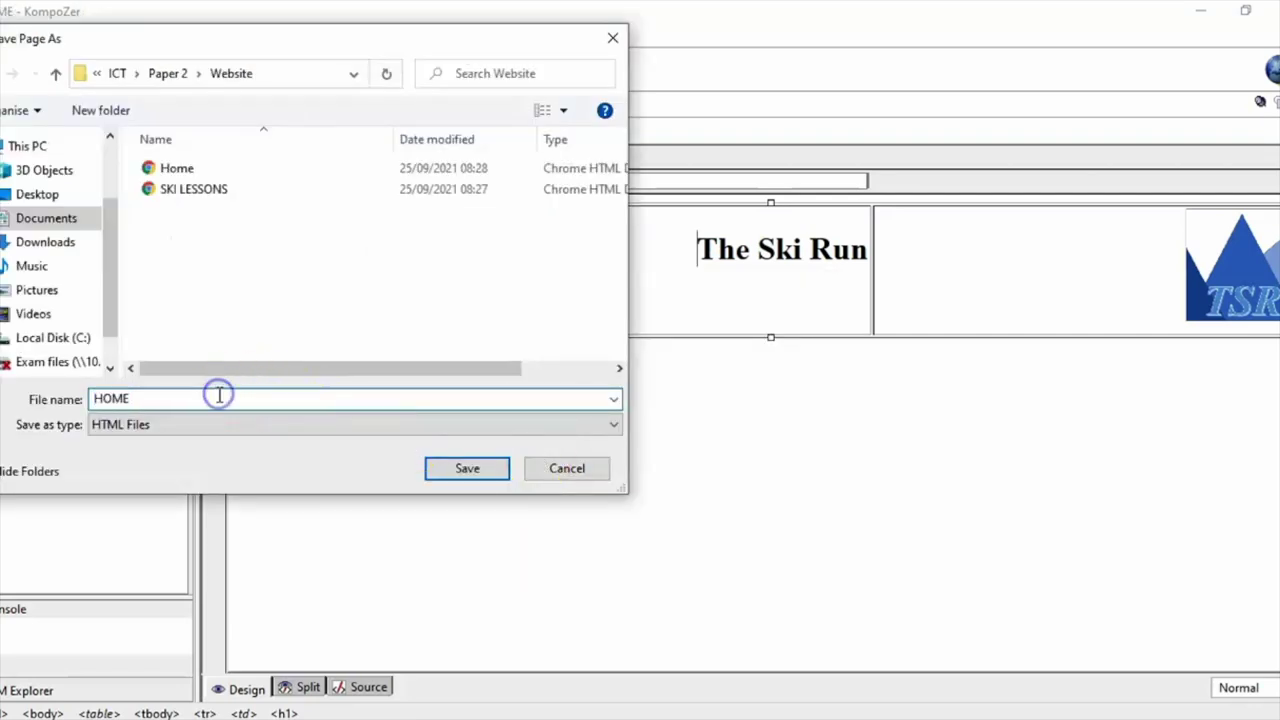
{"action": "type", "text": "2"}
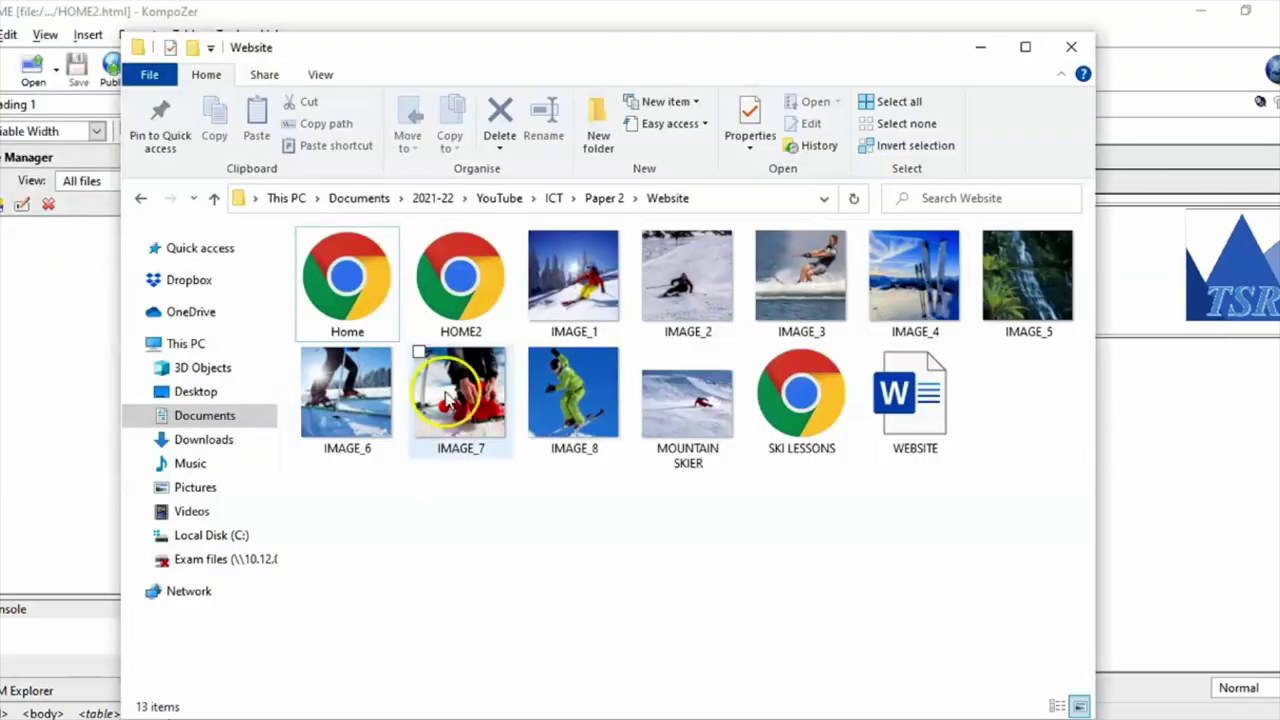
Preview HOME2 in the Chrome browser from the Website folder and return to KompoZer.
{"action": "left_click", "coordinate": [470, 280]}
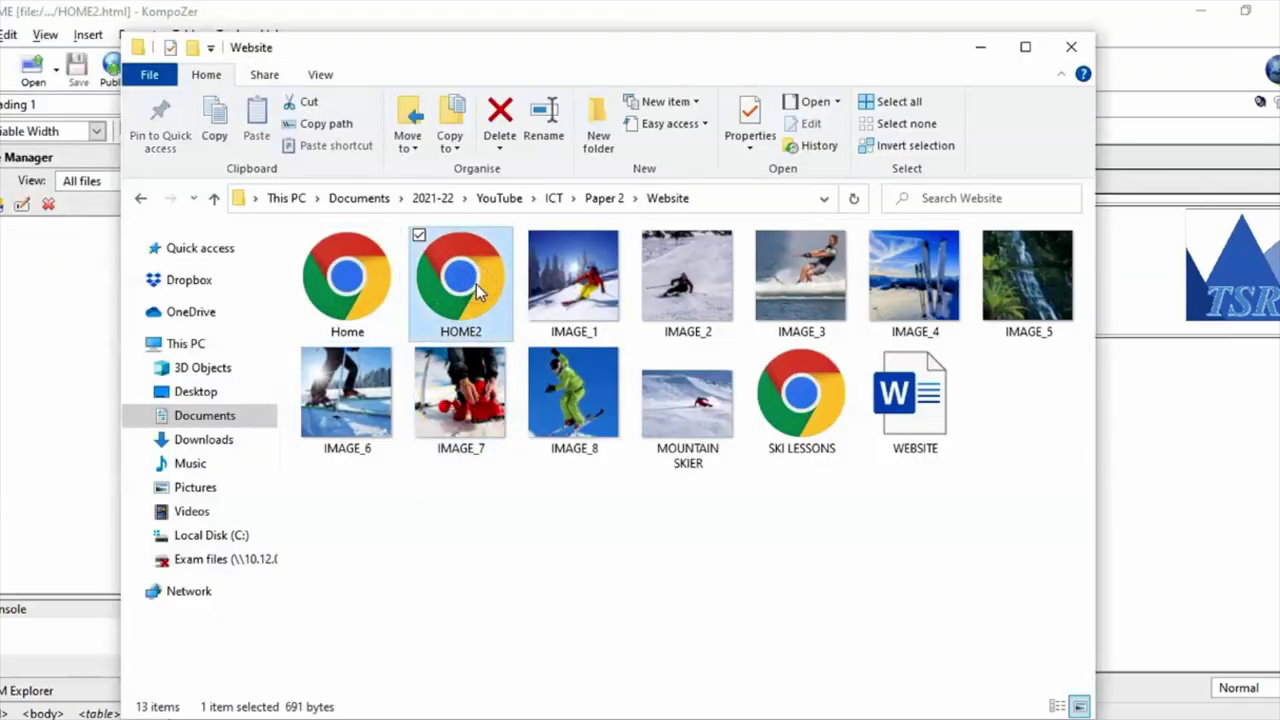
{"action": "key", "text": "Return"}
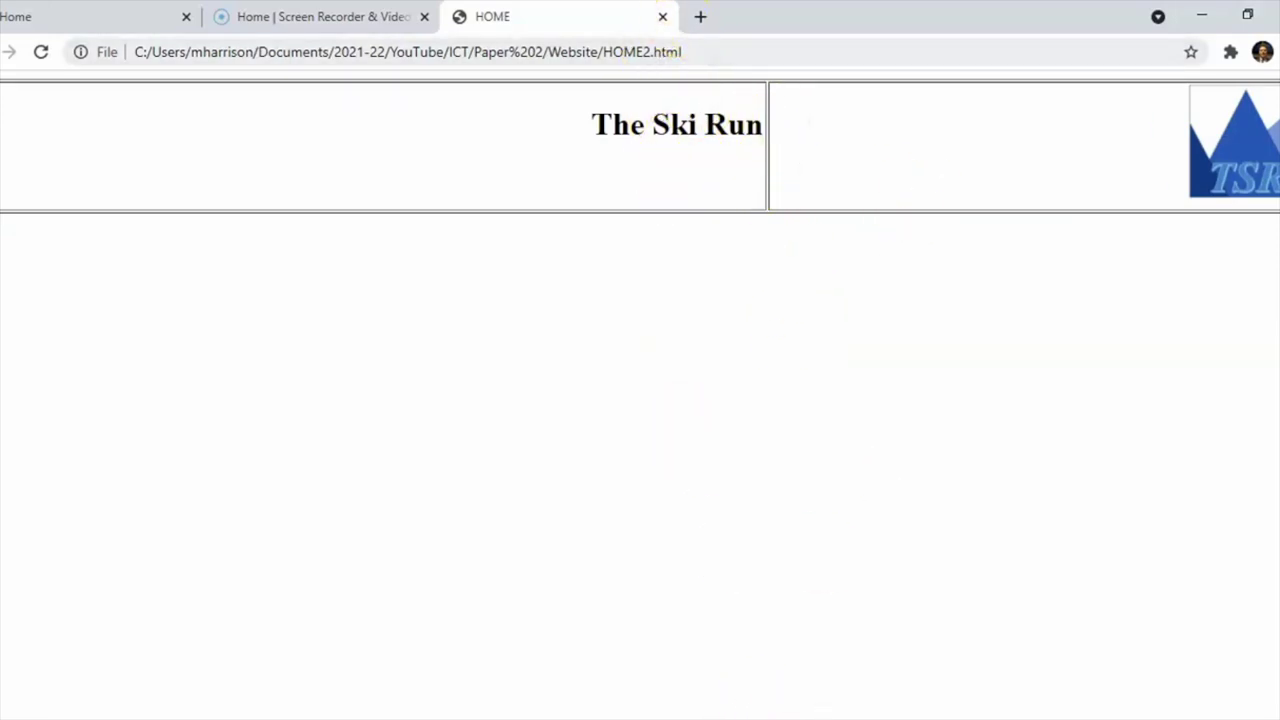
{"action": "left_click", "coordinate": [515, 718]}
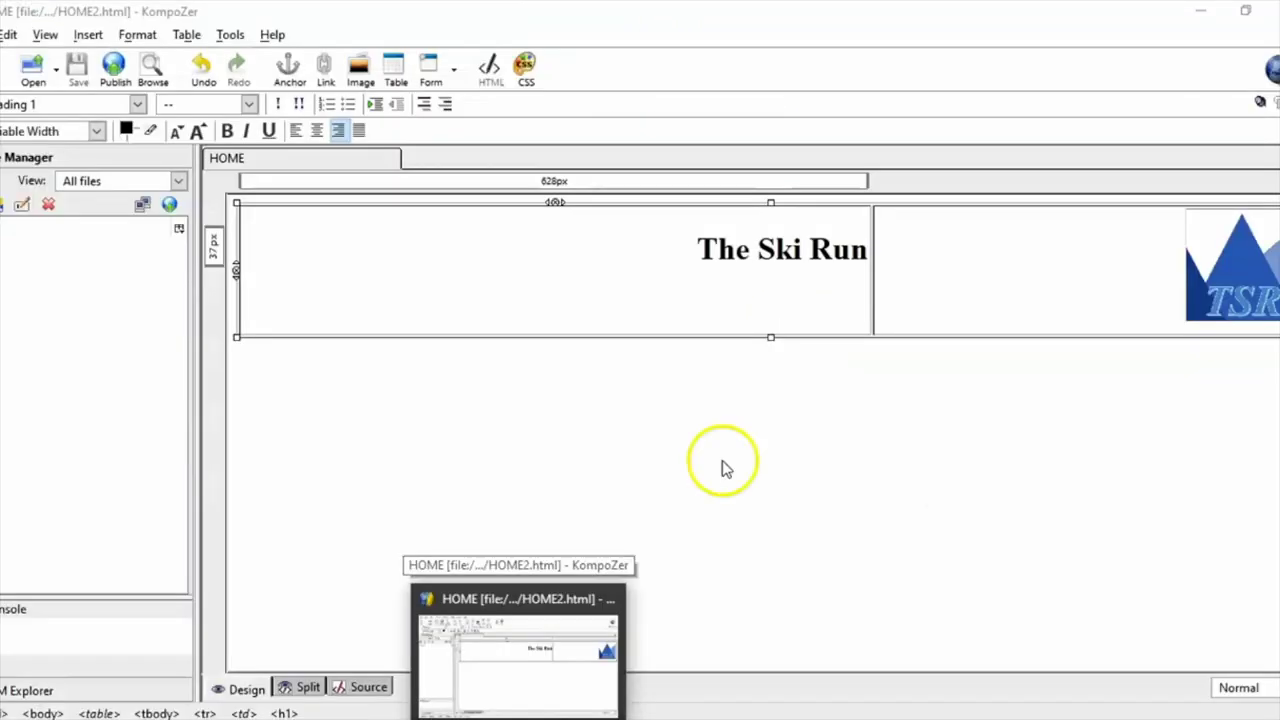
Set the header table's border to 0 pixels in its table properties.
{"action": "left_click", "coordinate": [872, 300]}
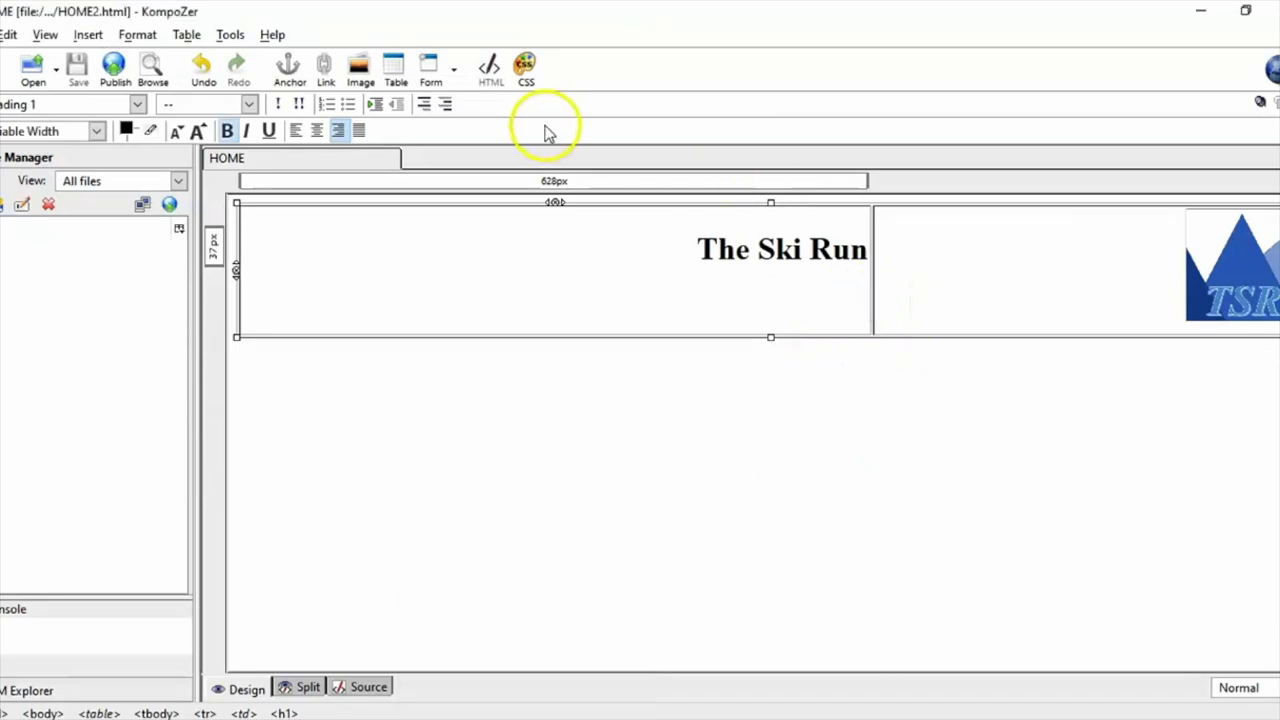
{"action": "double_click", "coordinate": [620, 290]}
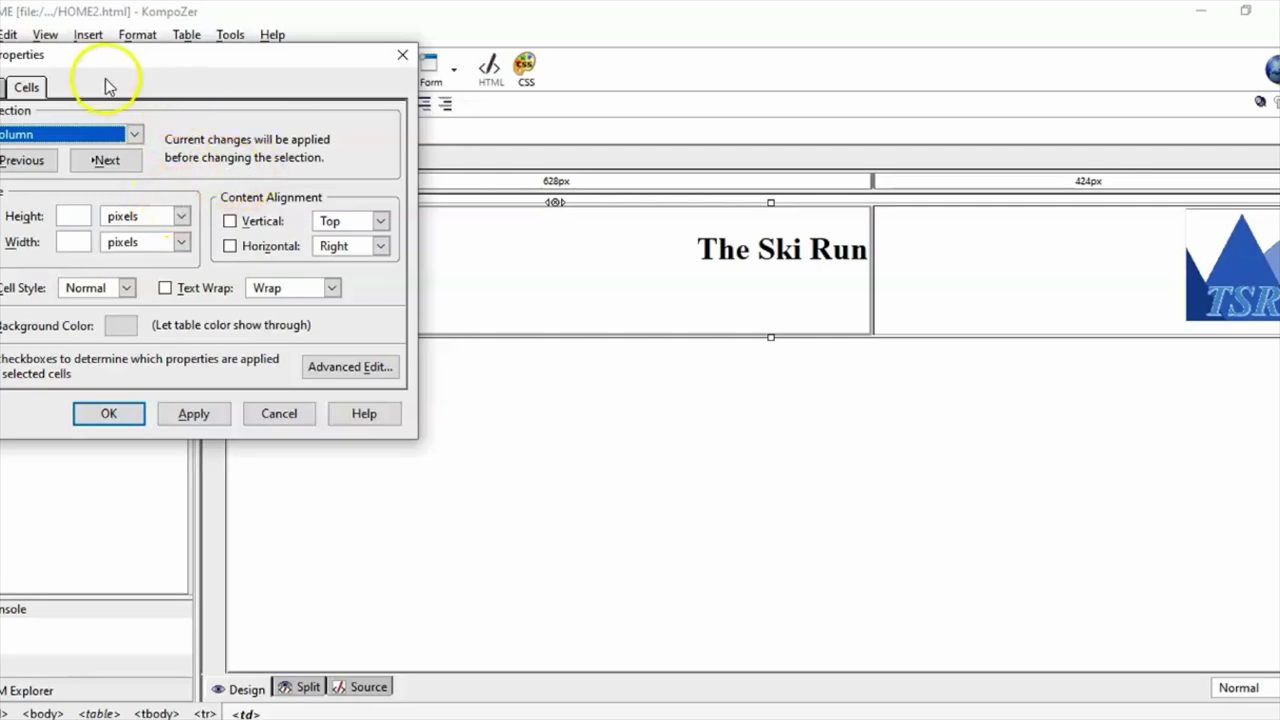
{"action": "left_click_drag", "start_coordinate": [121, 53], "coordinate": [403, 107]}
{"action": "left_click", "coordinate": [268, 141]}
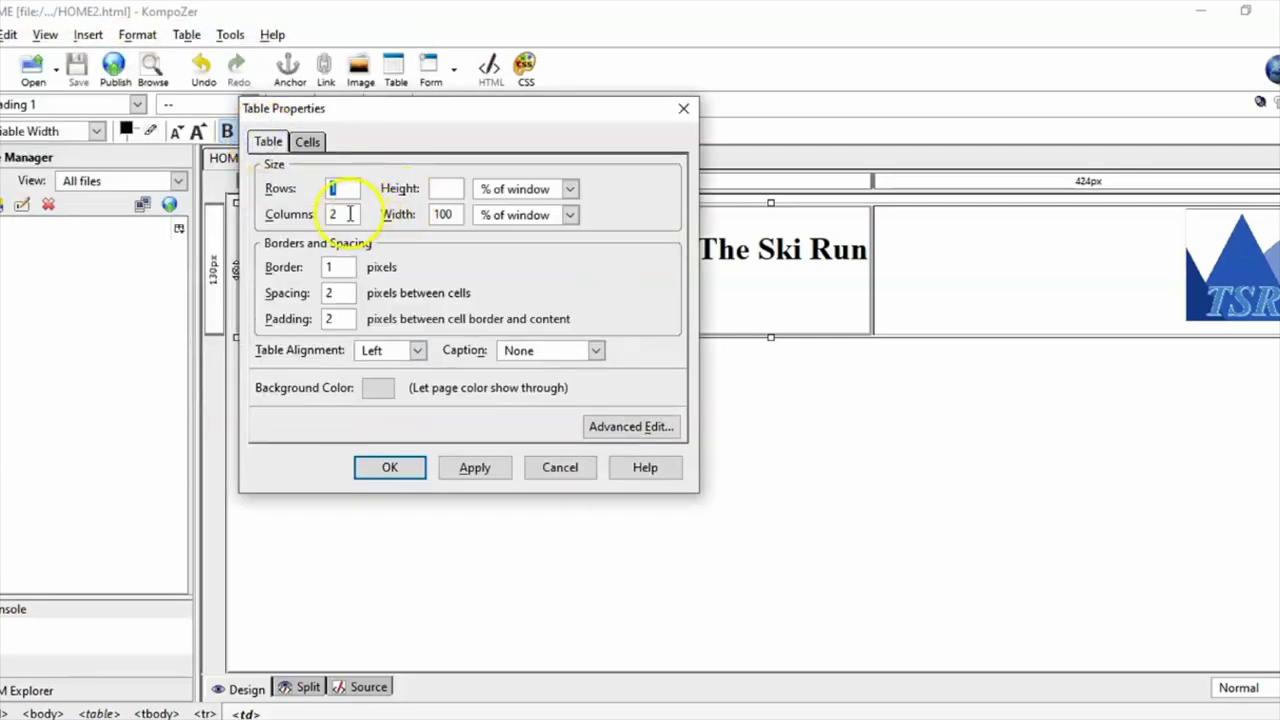
{"action": "left_click_drag", "start_coordinate": [334, 266], "coordinate": [314, 266]}
{"action": "key", "text": "BackSpace"}
{"action": "left_click", "coordinate": [386, 466]}
{"action": "left_click", "coordinate": [378, 292]}
{"action": "left_click", "coordinate": [333, 268]}
{"action": "type", "text": "4"}
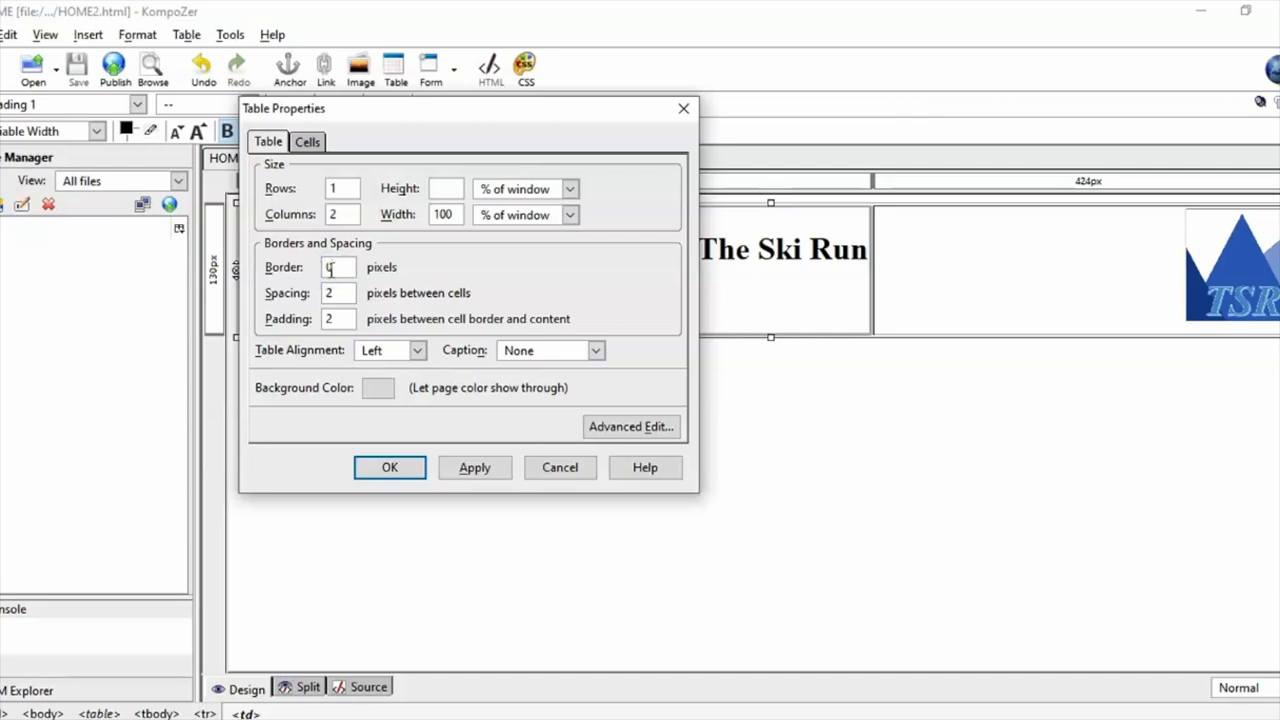
{"action": "left_click", "coordinate": [400, 468]}
Save the page, reload HOME2 in Chrome to check the header, and return to KompoZer.
{"action": "left_click", "coordinate": [77, 68]}
{"action": "left_click", "coordinate": [530, 716]}
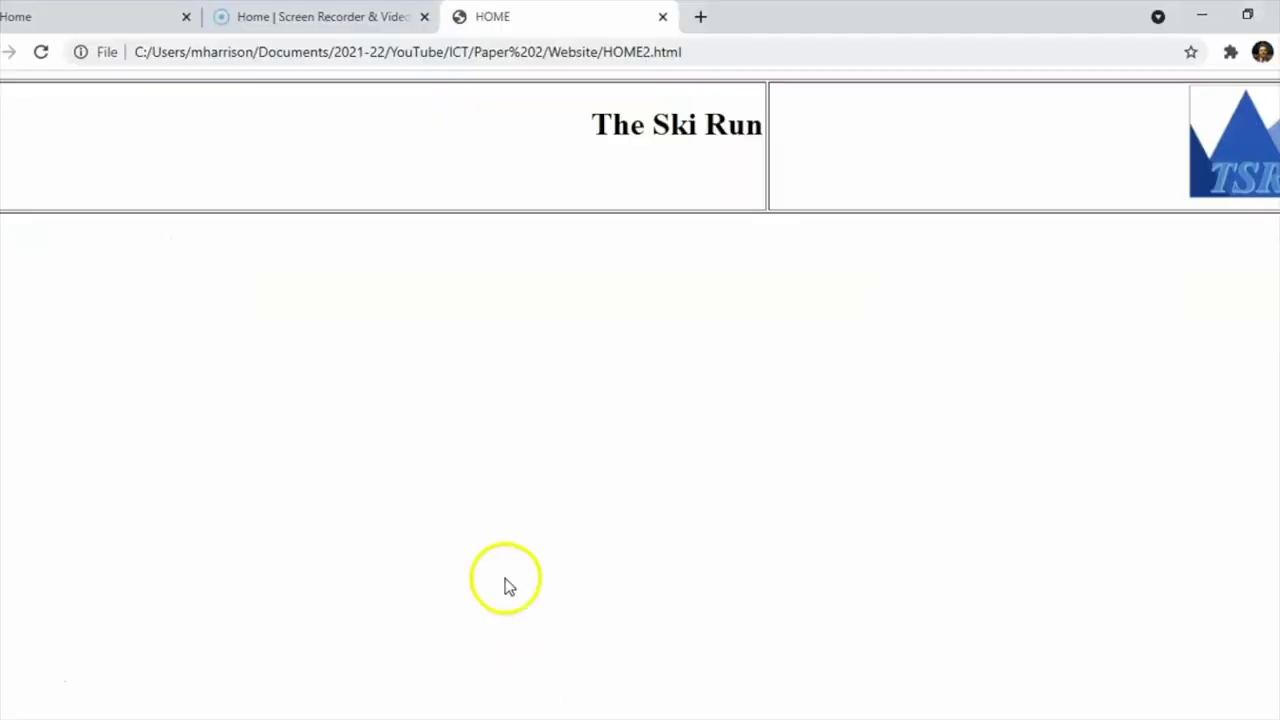
{"action": "left_click", "coordinate": [709, 54]}
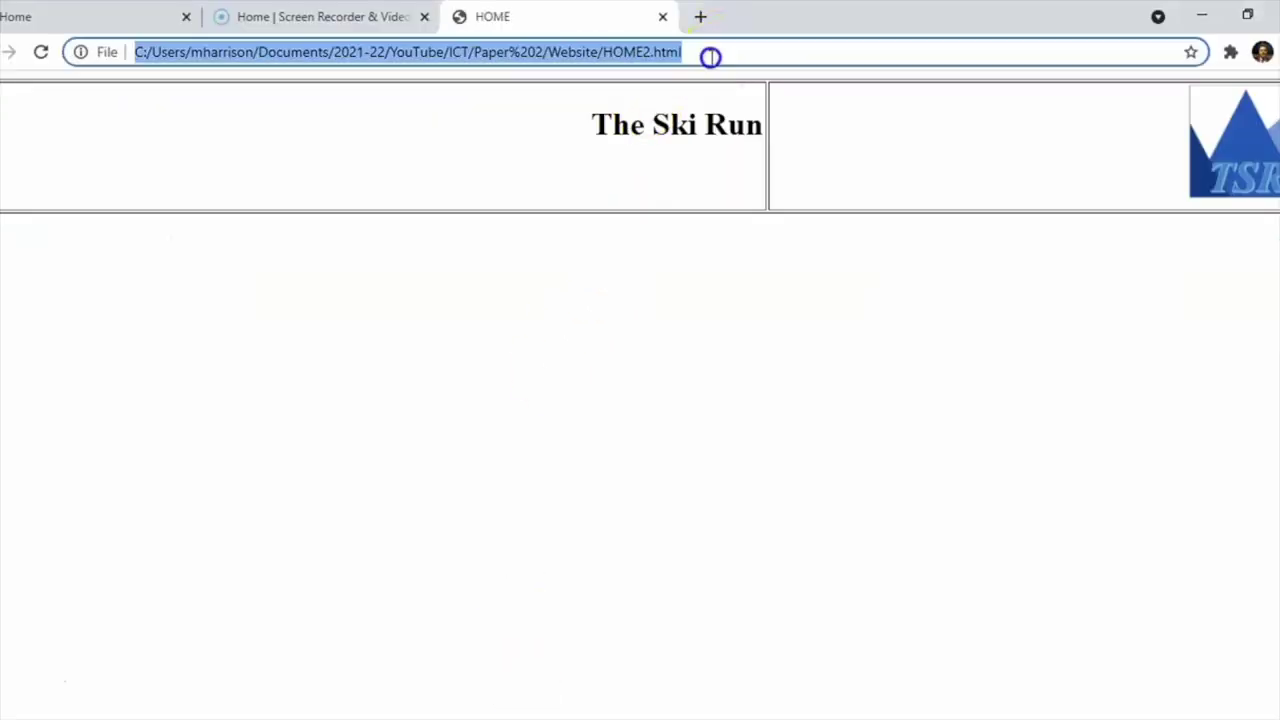
{"action": "key", "text": "Return"}
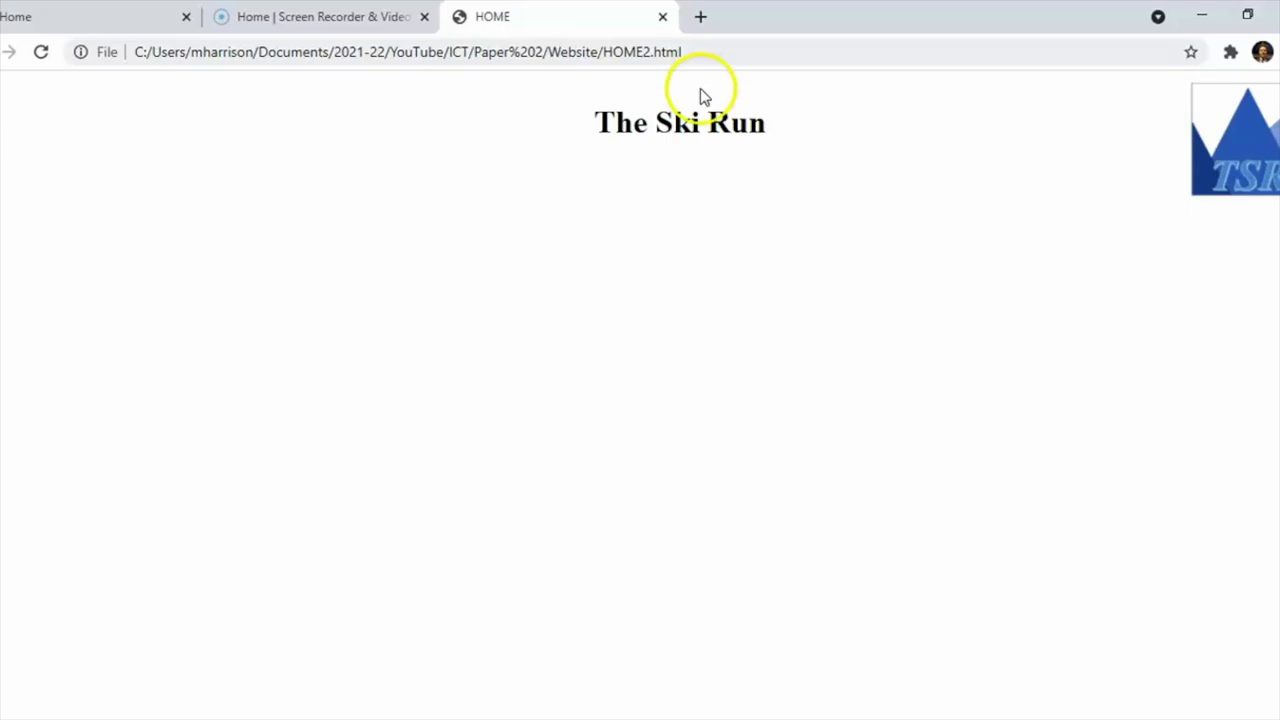
{"action": "key", "text": "alt+Tab"}
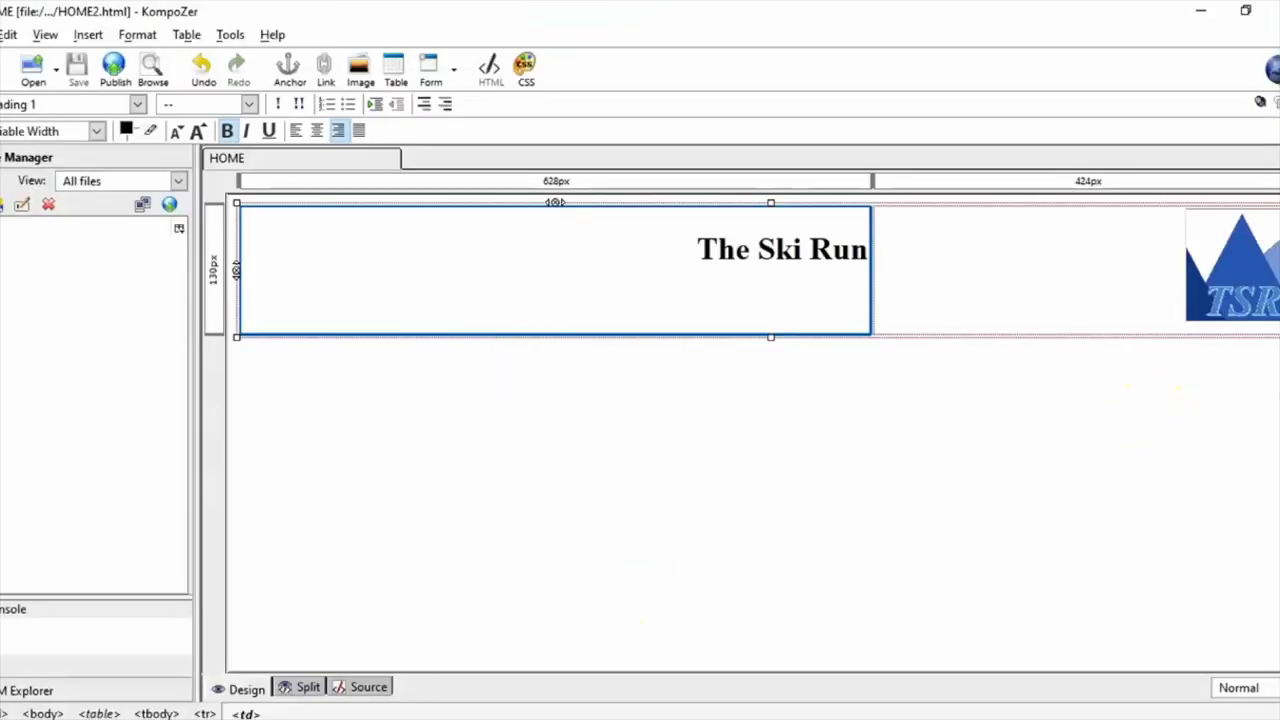
Review the home page design and HTML elements in the exam paper, and open the WEBSITE document to read the page title.
{"action": "key", "text": "alt+Tab"}
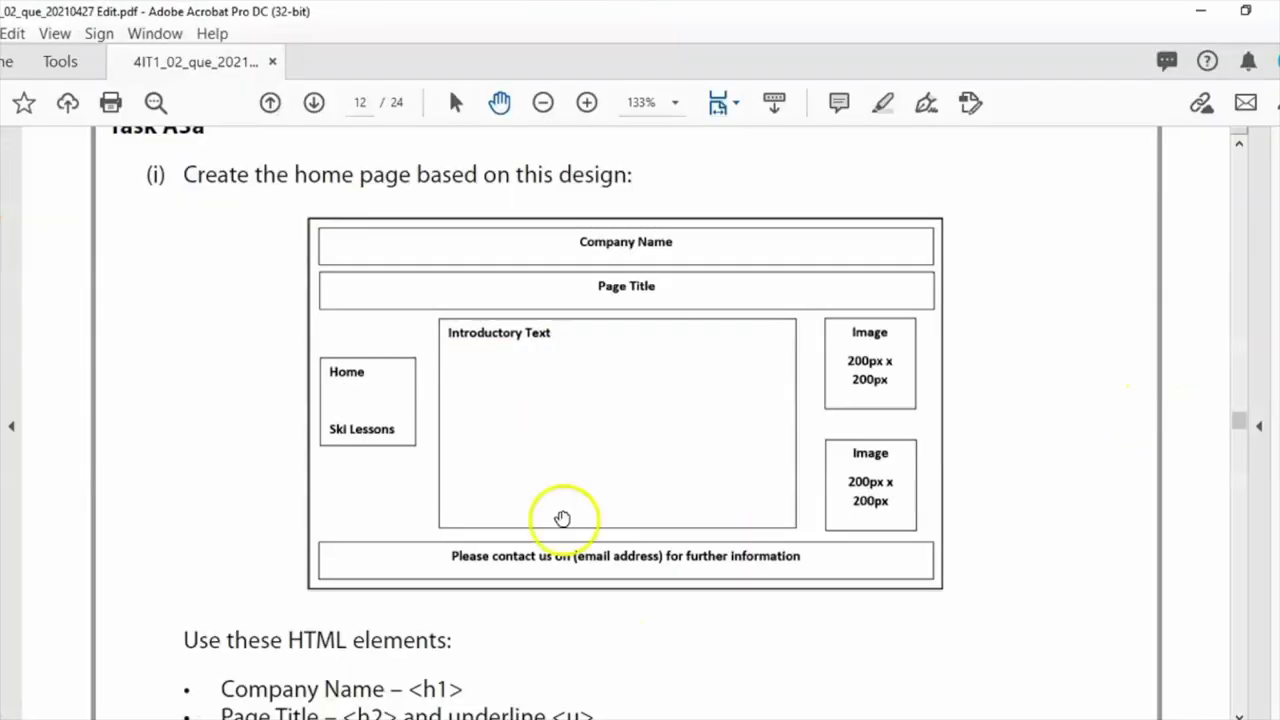
{"action": "scroll", "coordinate": [1095, 412], "scroll_direction": "down", "scroll_amount": 3}
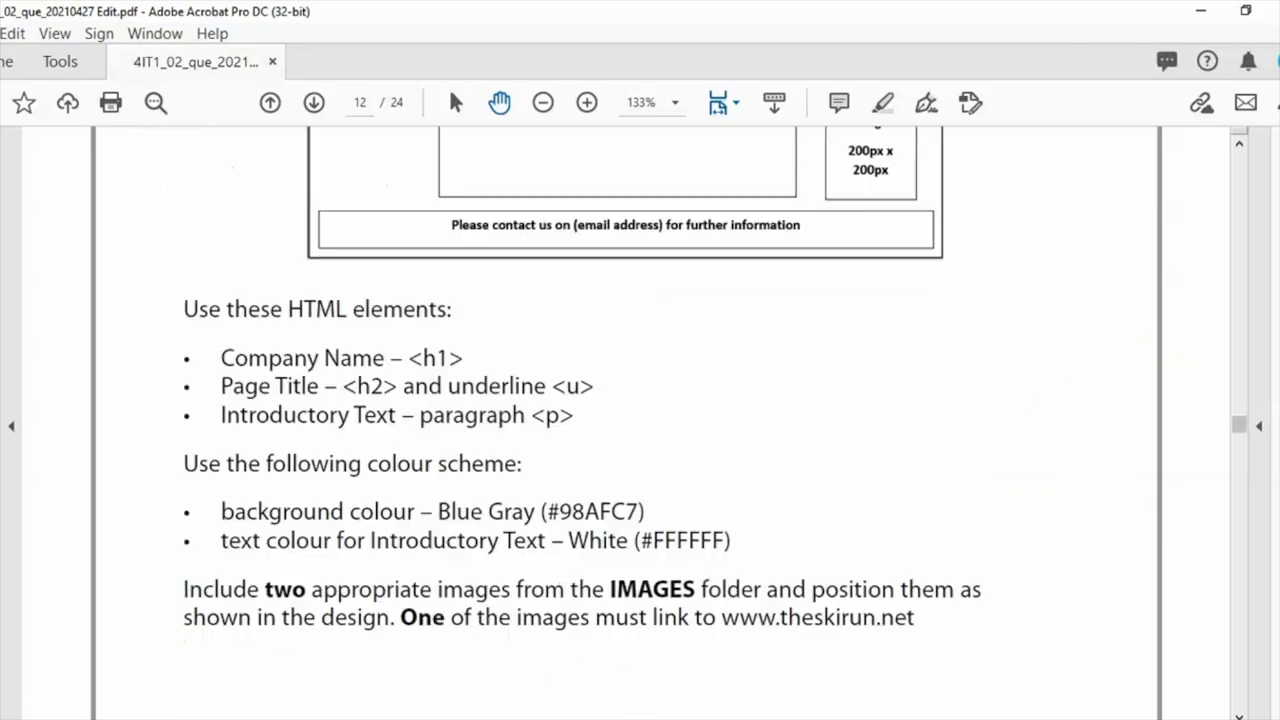
{"action": "key", "text": "alt+Tab"}
{"action": "double_click", "coordinate": [925, 415]}
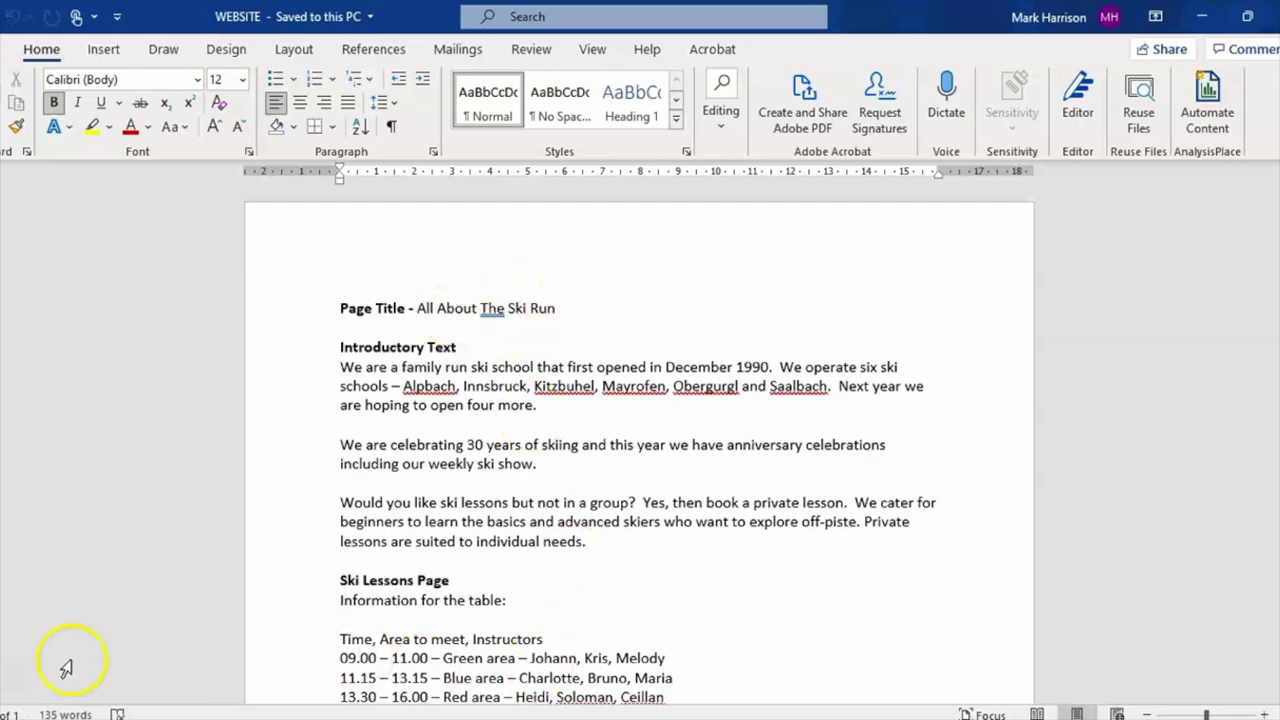
Enter the page title "All About The Ski Run" below the header table in KompoZer, checking it against the WEBSITE document.
{"action": "key", "text": "alt+Tab"}
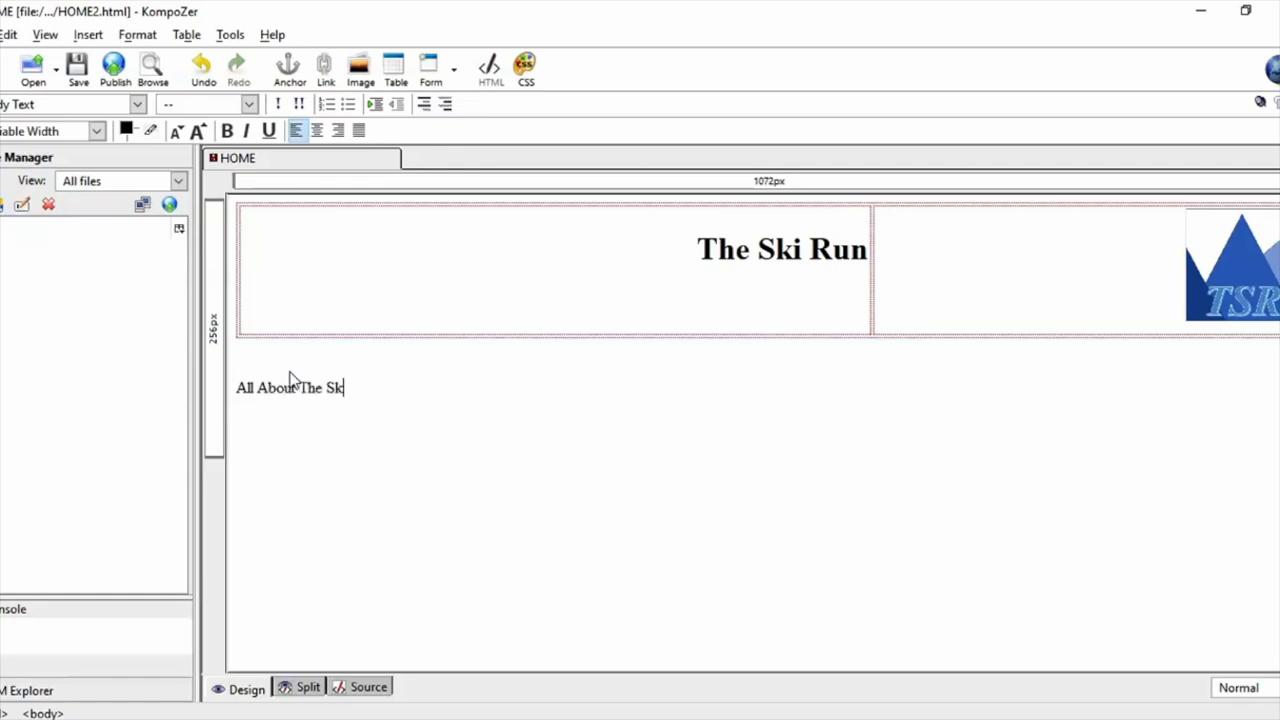
{"action": "left_click", "coordinate": [314, 392]}
{"action": "left_click", "coordinate": [657, 695]}
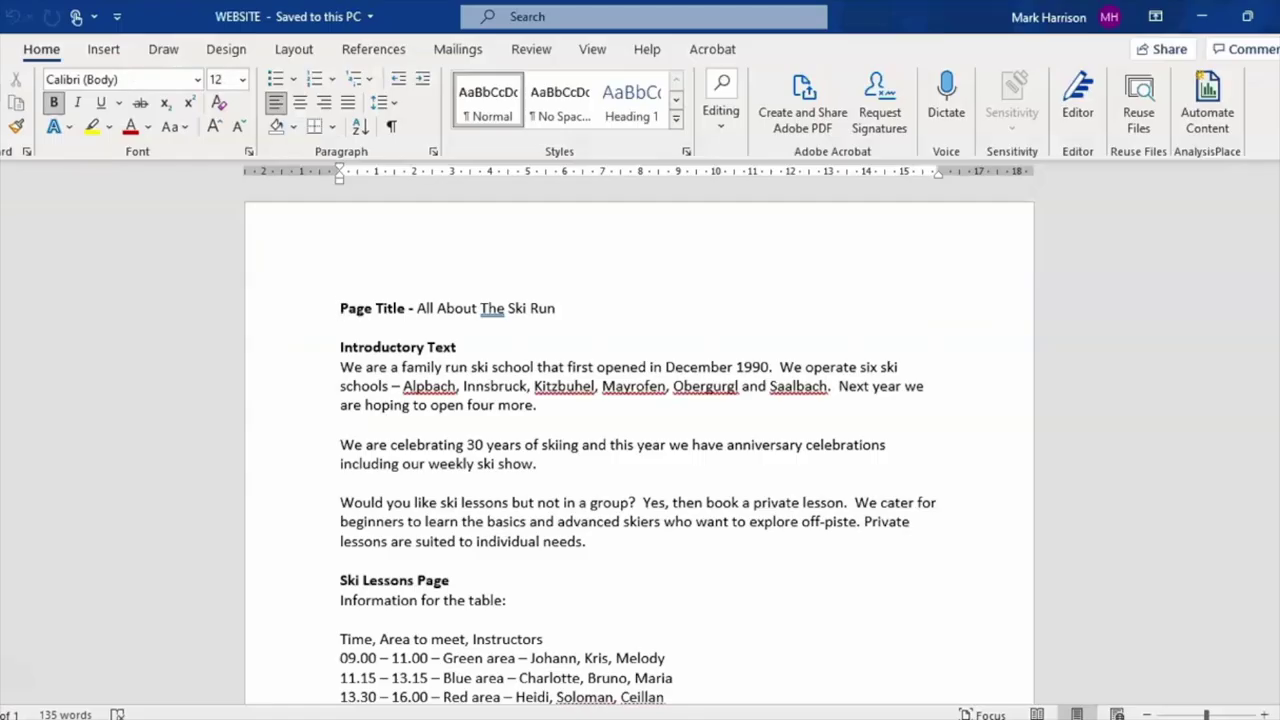
{"action": "key", "text": "alt+Tab"}
{"action": "left_click", "coordinate": [374, 424]}
{"action": "left_click", "coordinate": [671, 686]}
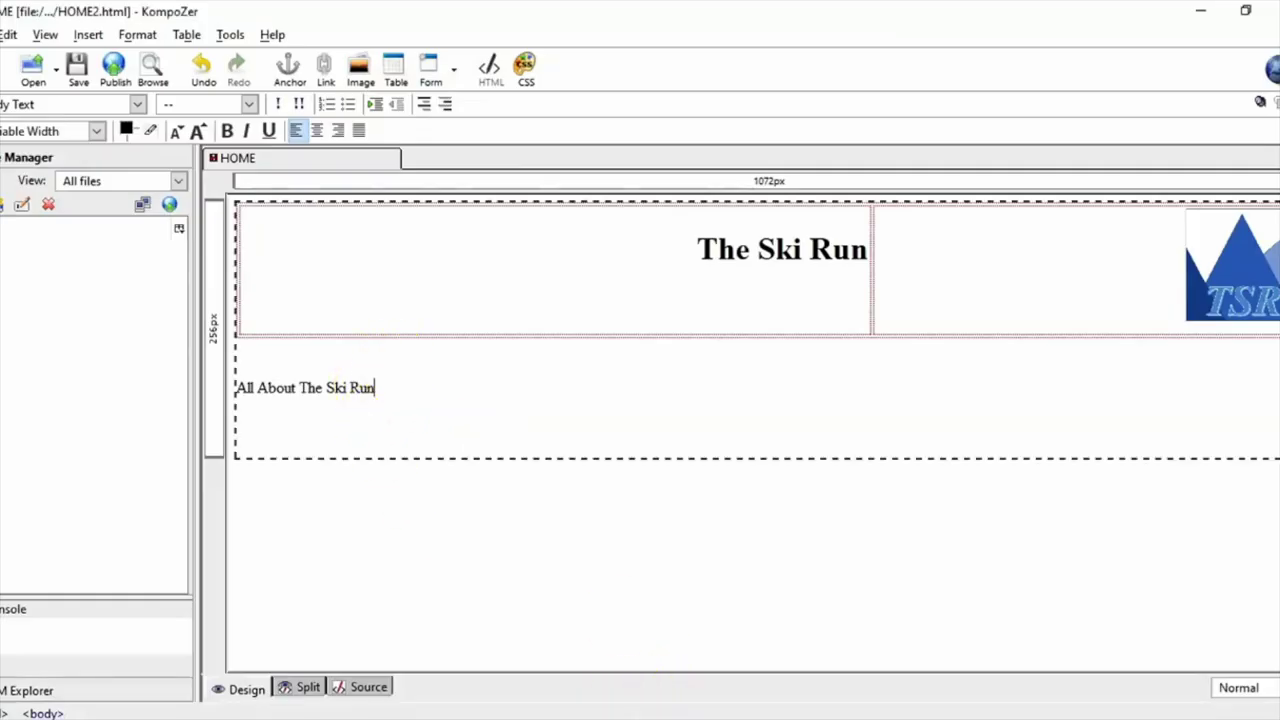
Check the page title format in the exam paper and make "All About The Ski Run" an underlined Heading 2.
{"action": "key", "text": "alt+Tab"}
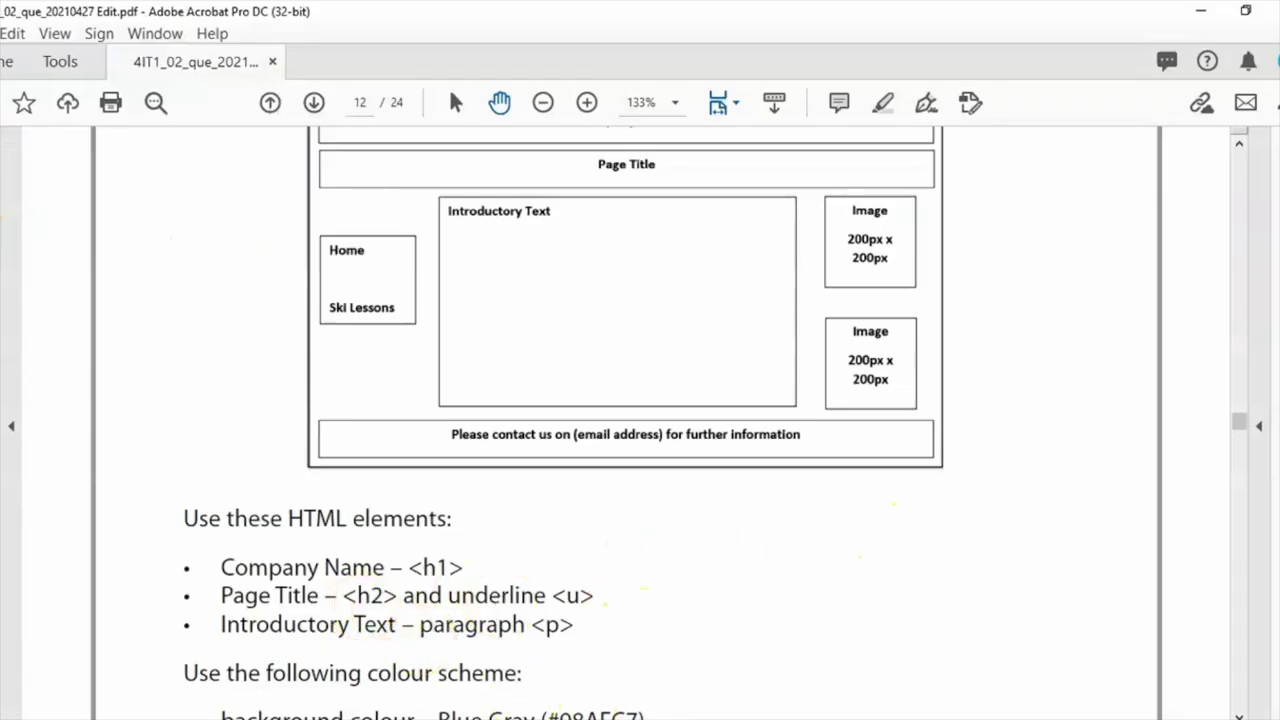
{"action": "left_click", "coordinate": [650, 705]}
{"action": "key", "text": "alt+Tab"}
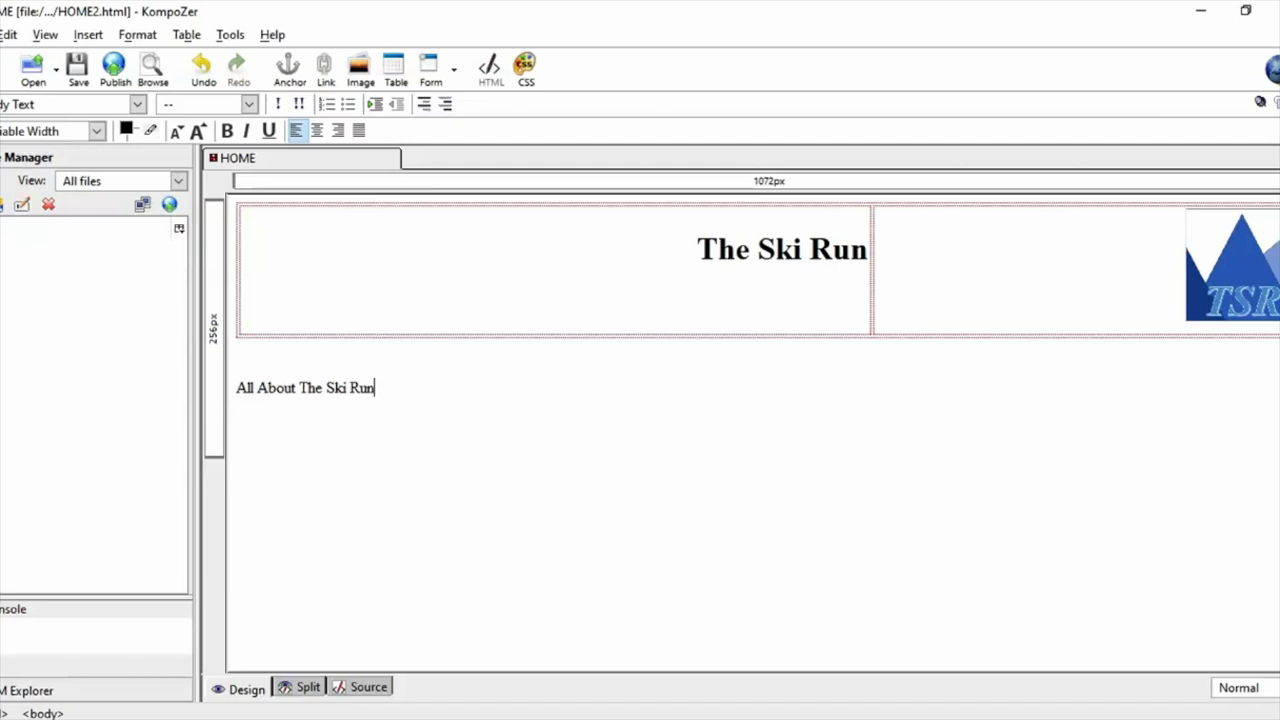
{"action": "left_click_drag", "start_coordinate": [377, 389], "coordinate": [232, 397]}
{"action": "left_click", "coordinate": [137, 104]}
{"action": "left_click", "coordinate": [45, 182]}
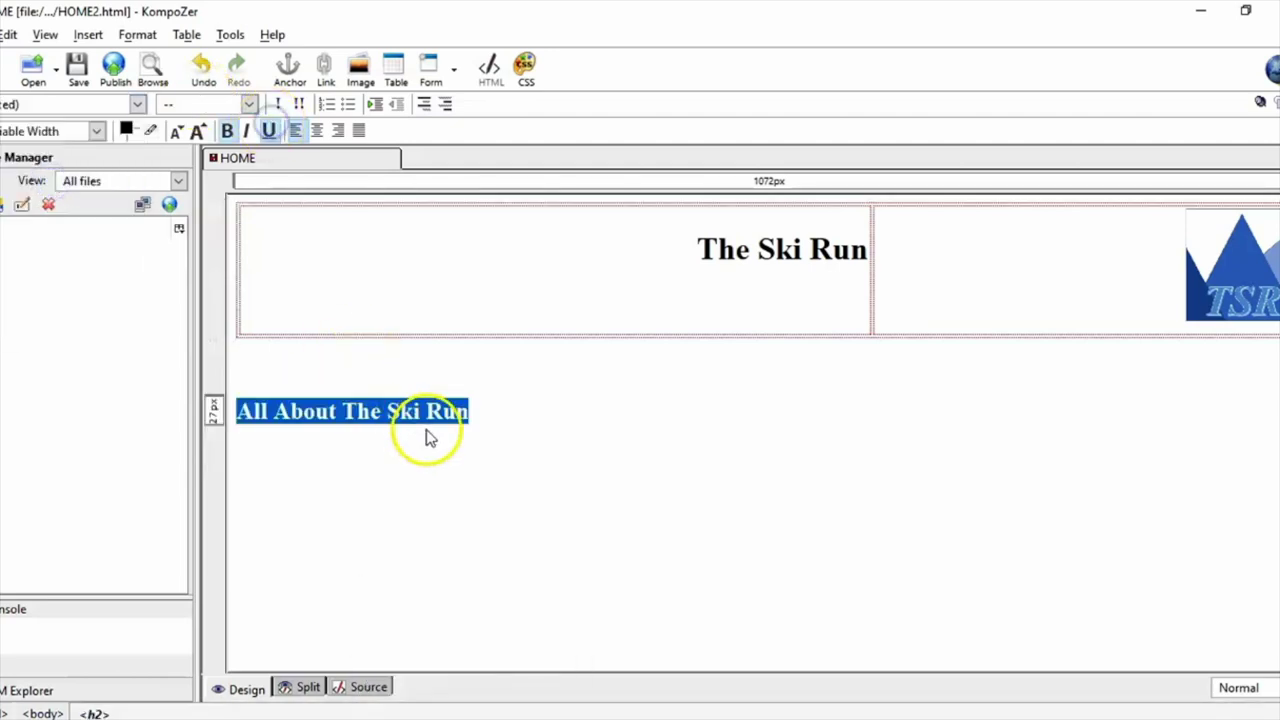
Try to adjust the blank lines above and below the "All About The Ski Run" page title.
{"action": "left_click", "coordinate": [309, 357]}
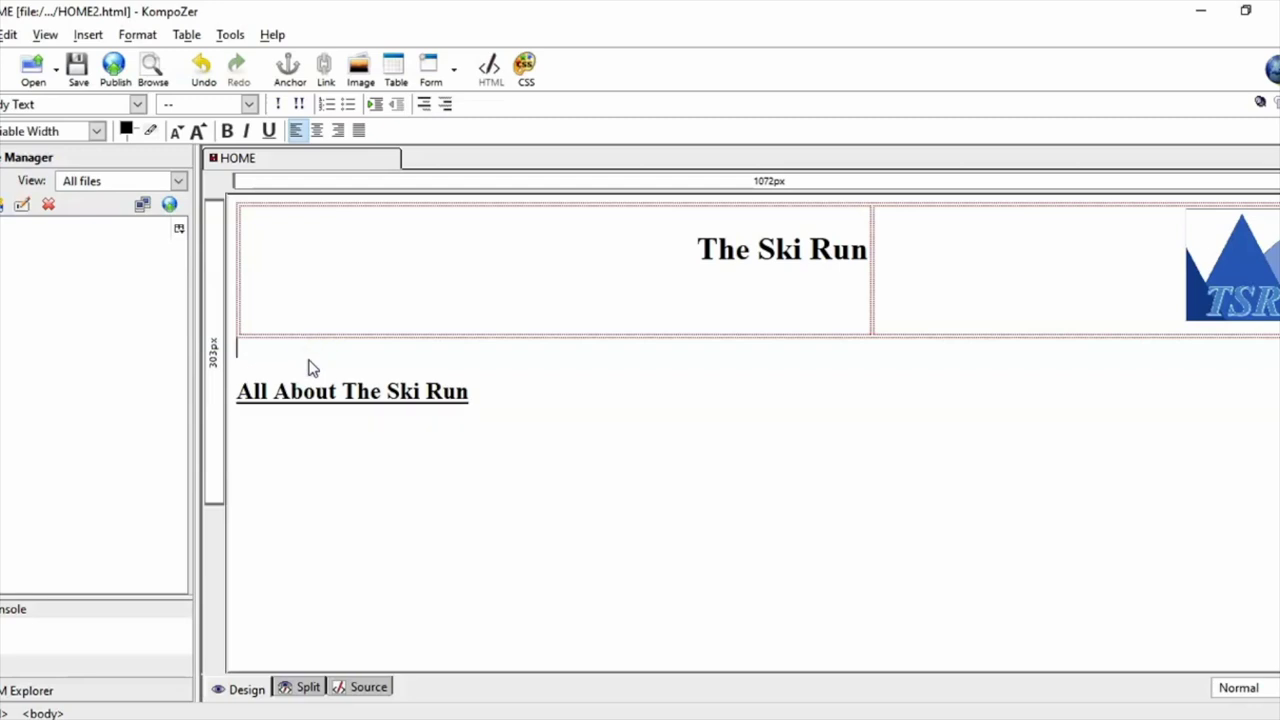
{"action": "key", "text": "Delete"}
{"action": "key", "text": "ctrl+z"}
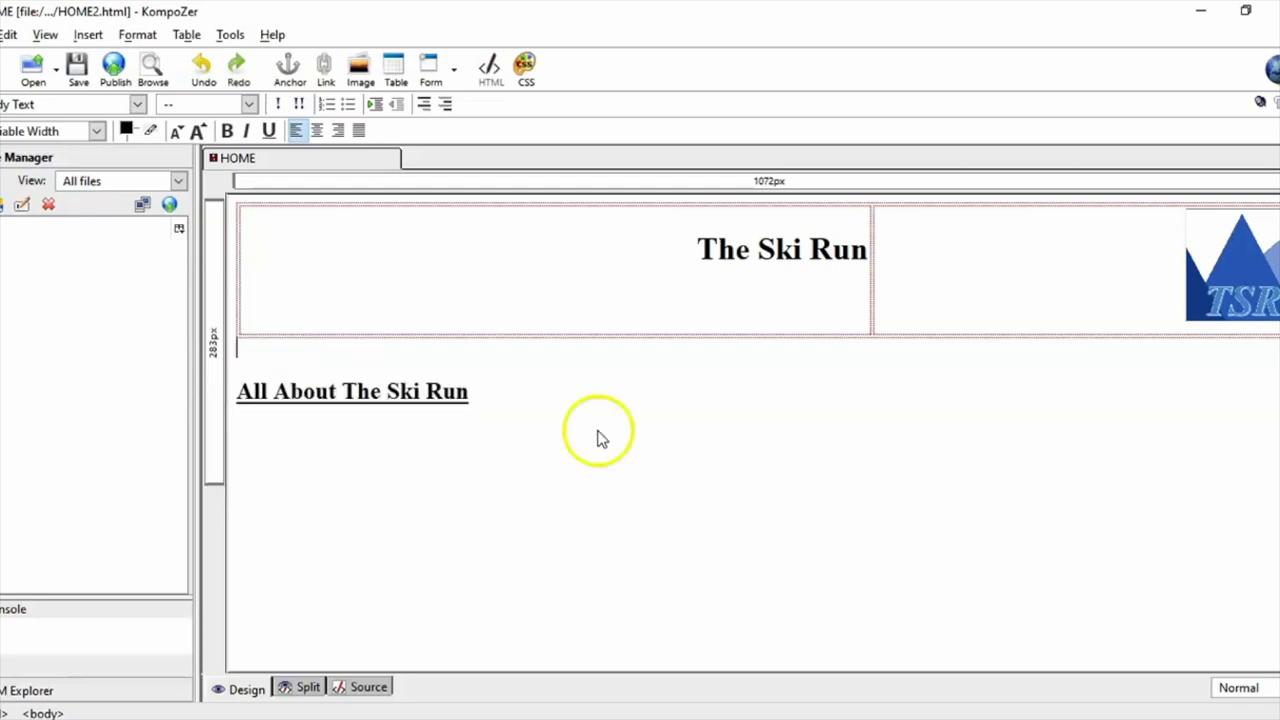
{"action": "left_click", "coordinate": [388, 465]}
{"action": "key", "text": "Return"}
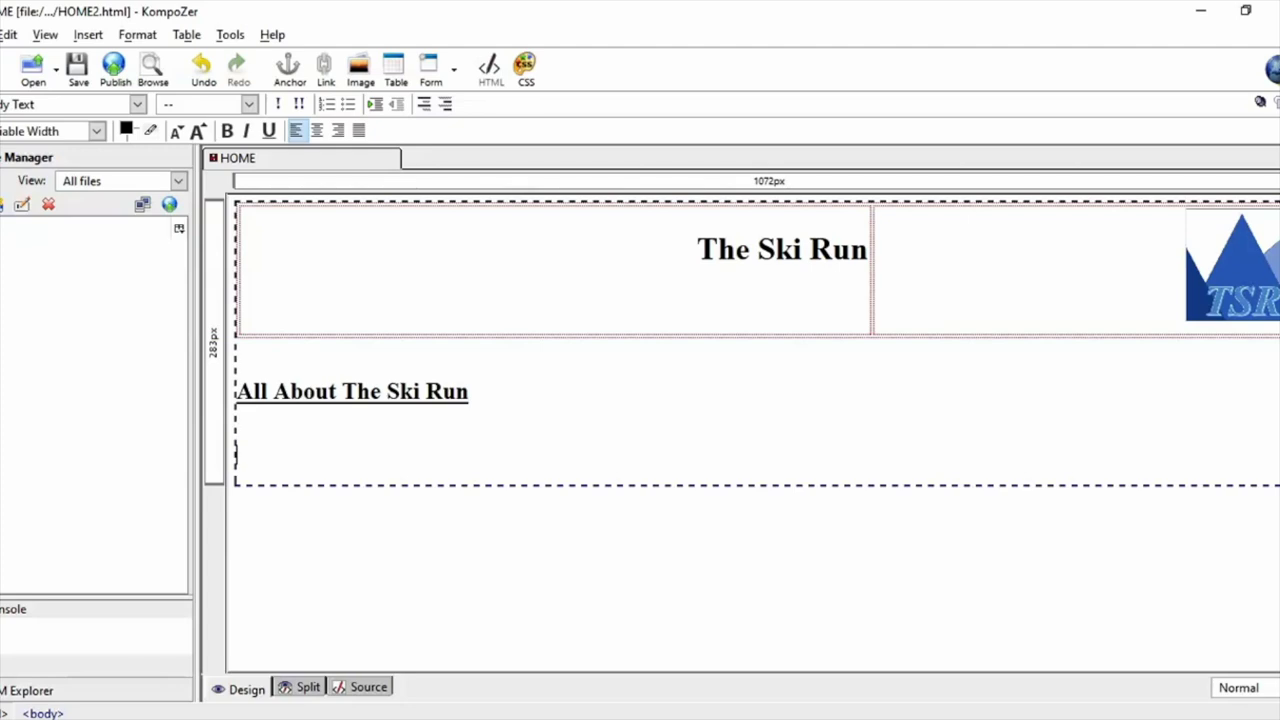
{"action": "left_click", "coordinate": [312, 412]}
{"action": "left_click_drag", "start_coordinate": [468, 400], "coordinate": [337, 409]}
{"action": "left_click", "coordinate": [346, 414]}
{"action": "left_click", "coordinate": [251, 425]}
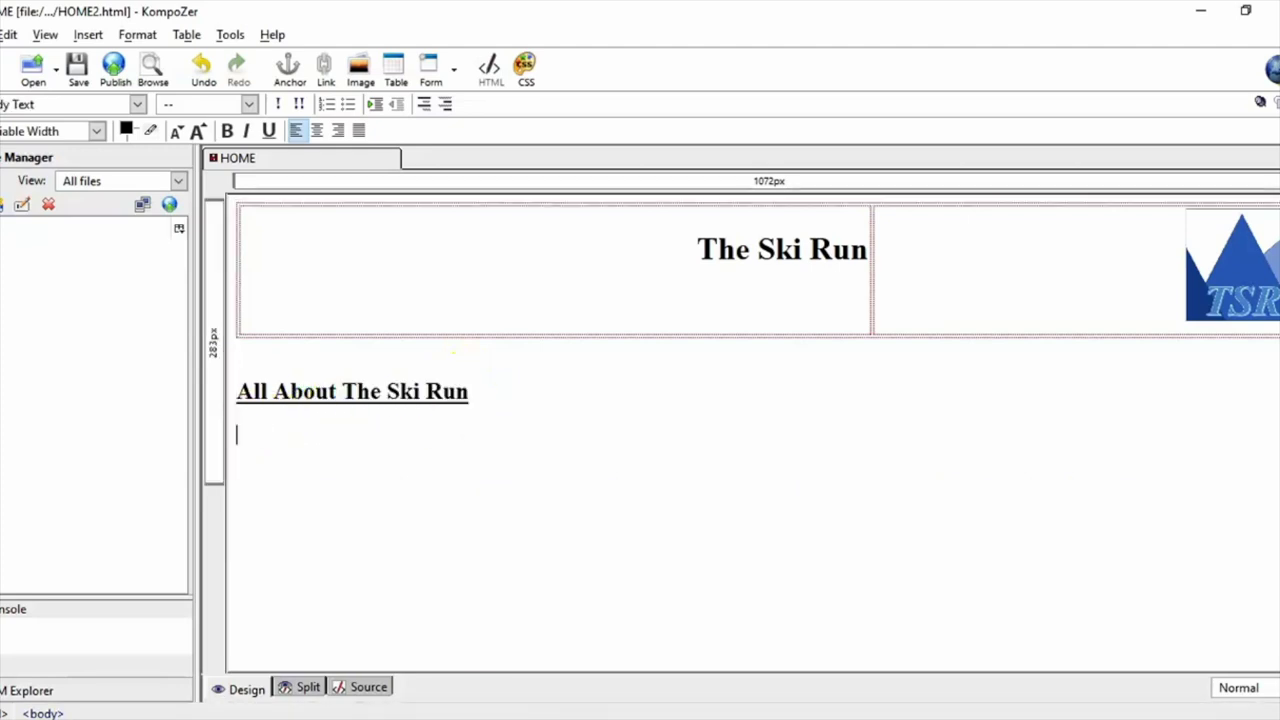
Centre the "All About The Ski Run" page title on the page, keeping its underline.
{"action": "key", "text": "alt+Tab"}
{"action": "key", "text": "alt+Tab"}
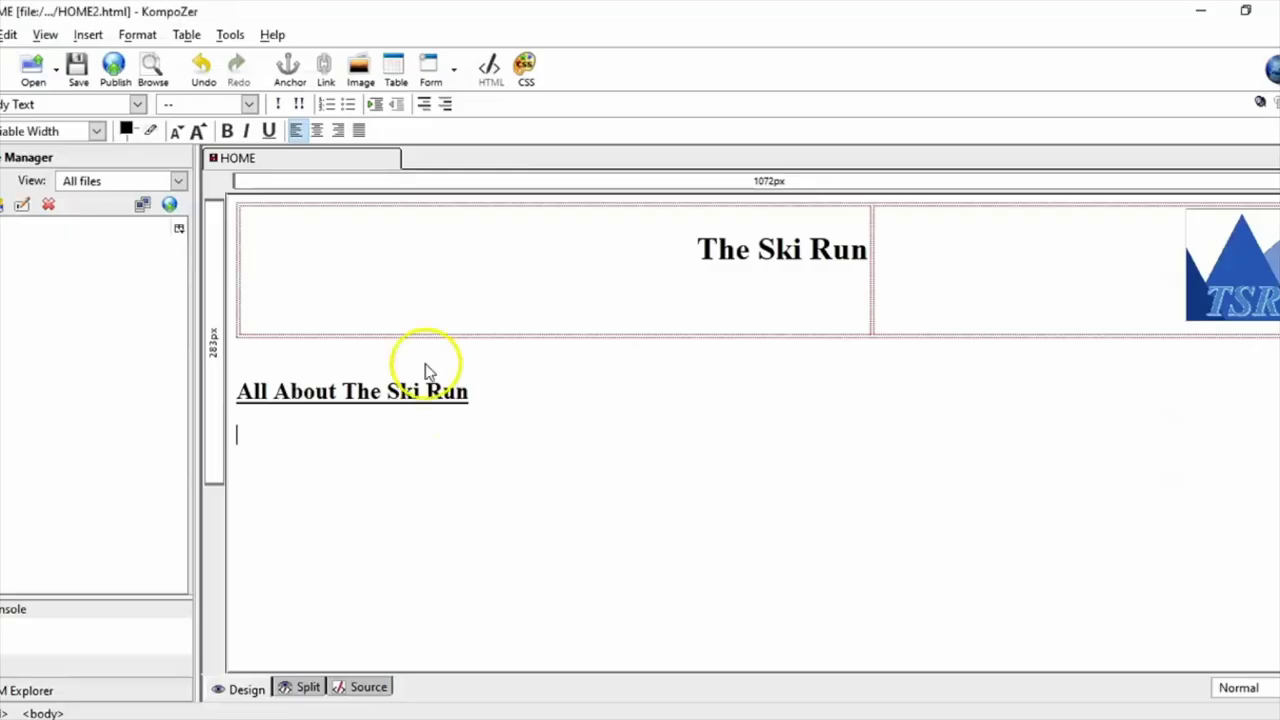
{"action": "left_click_drag", "start_coordinate": [497, 403], "coordinate": [270, 392]}
{"action": "left_click", "coordinate": [268, 130]}
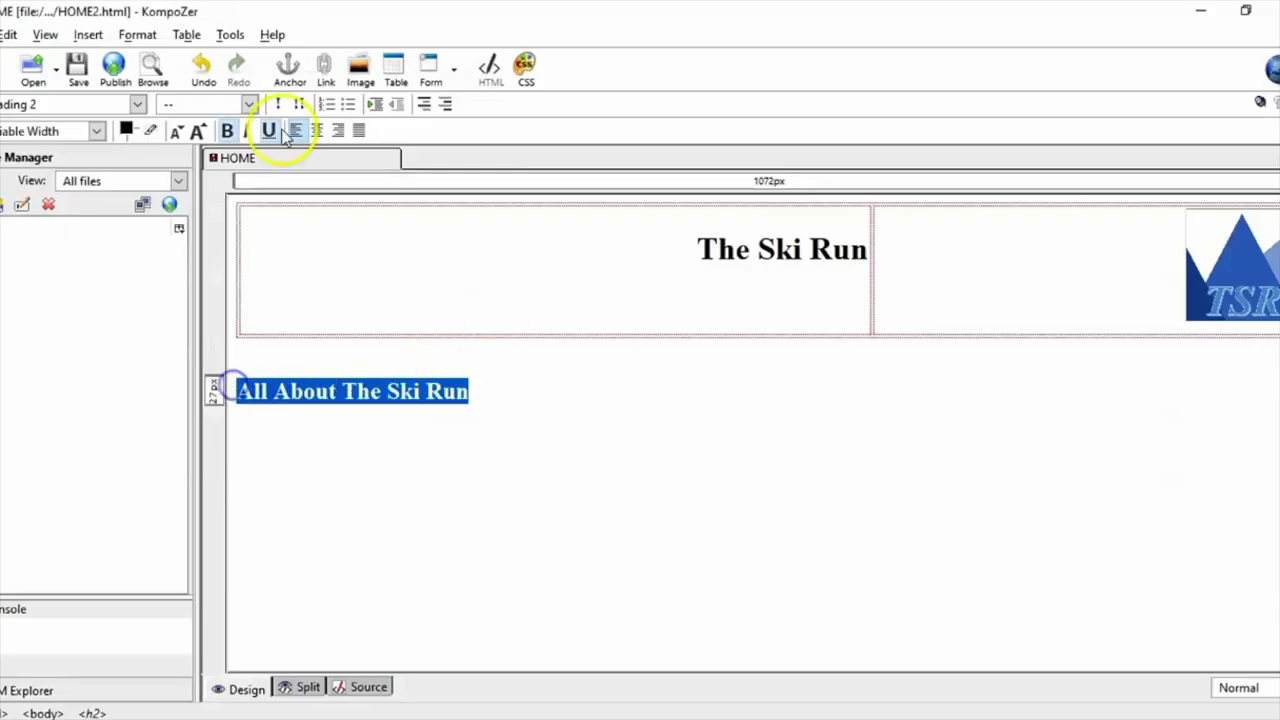
{"action": "left_click", "coordinate": [316, 130]}
{"action": "left_click", "coordinate": [484, 469]}
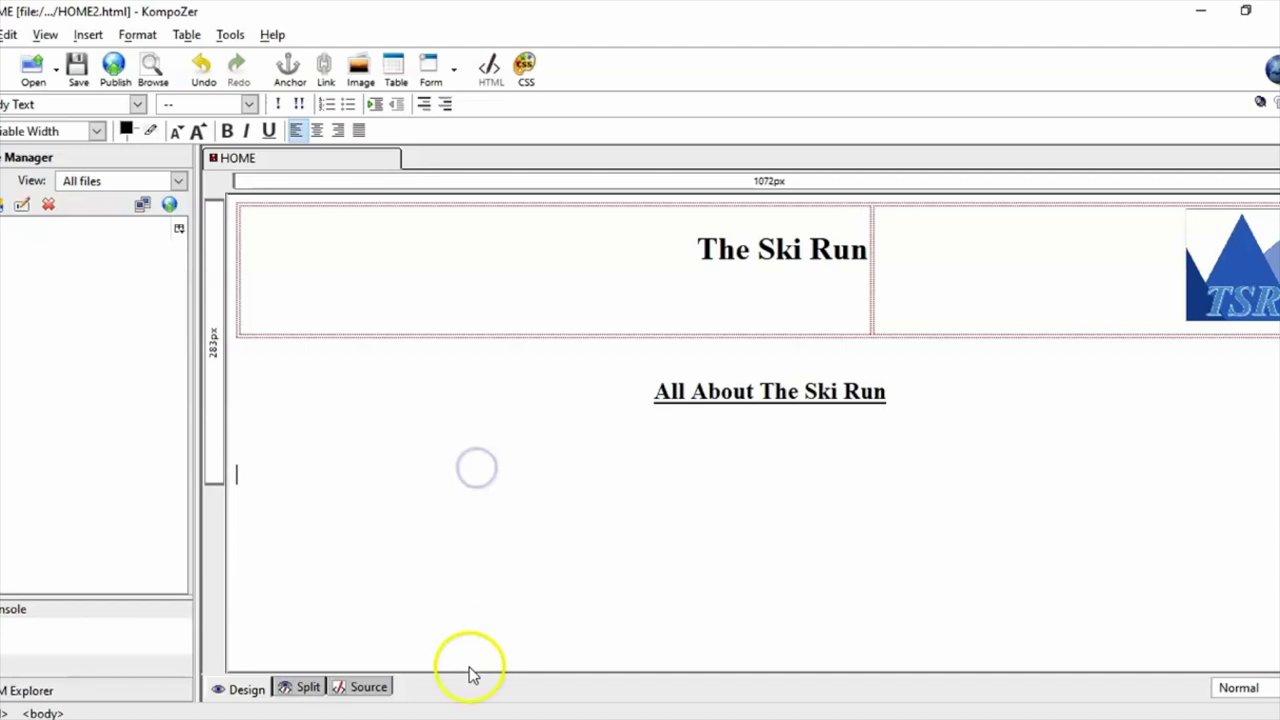
Check the page layout in the exam paper and insert a table of one row and three columns below the page title.
{"action": "key", "text": "alt+Tab"}
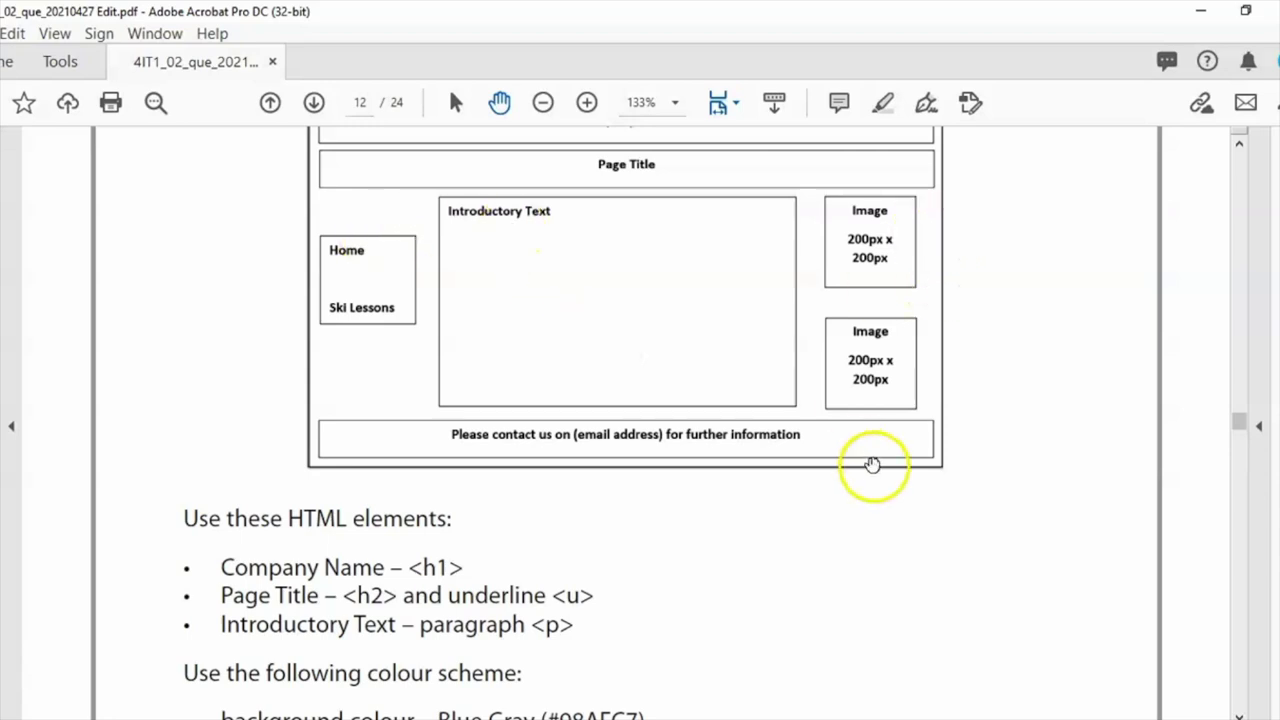
{"action": "key", "text": "alt+Tab"}
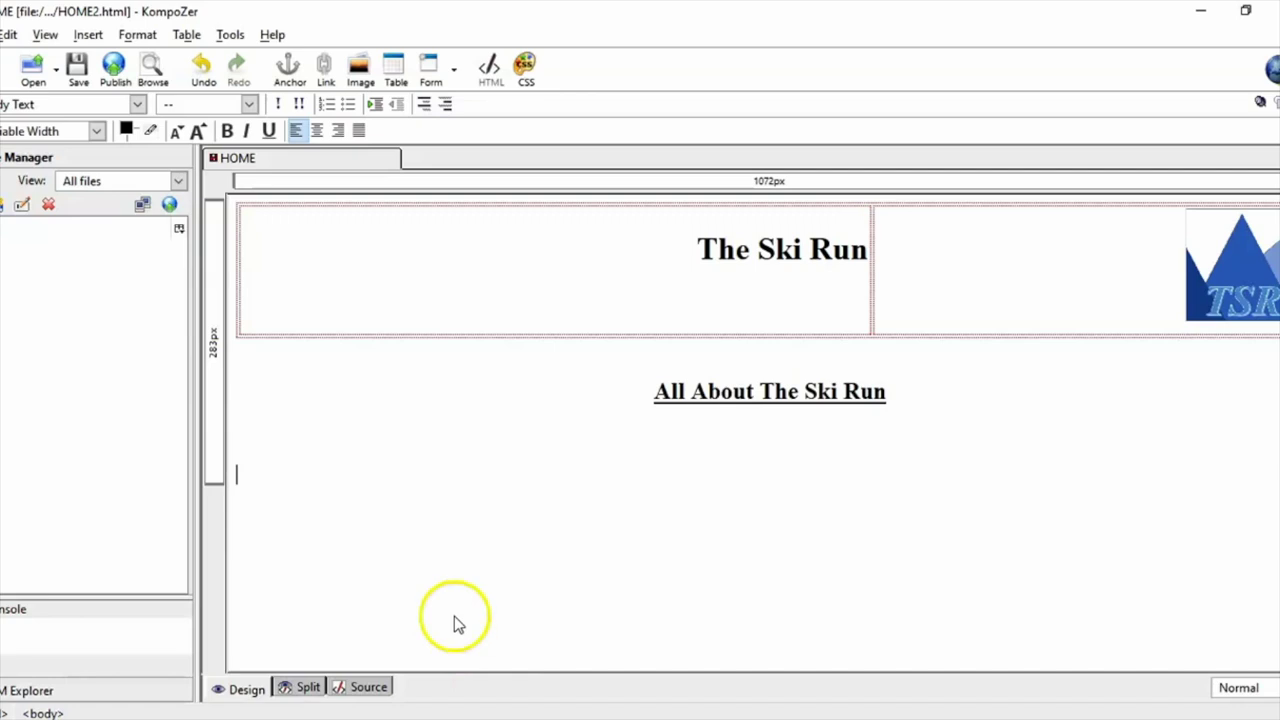
{"action": "left_click", "coordinate": [186, 34]}
{"action": "mouse_move", "coordinate": [200, 57]}
{"action": "left_click", "coordinate": [420, 57]}
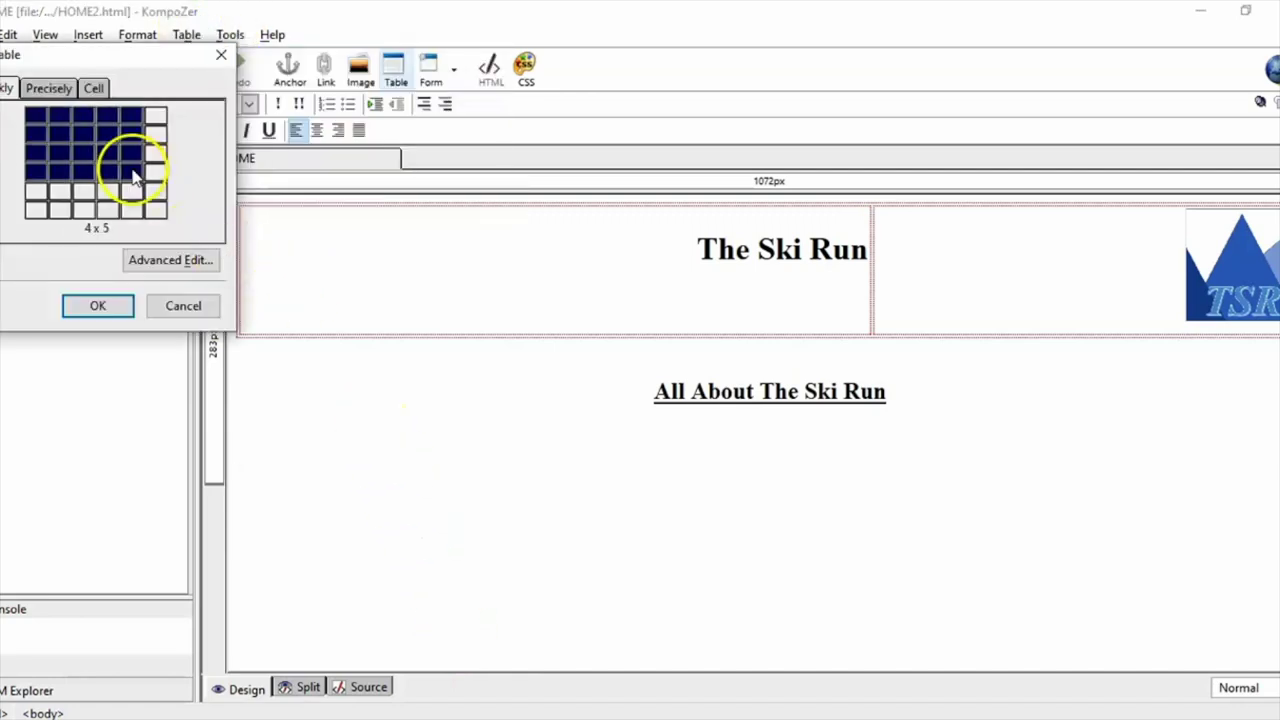
{"action": "left_click", "coordinate": [84, 128]}
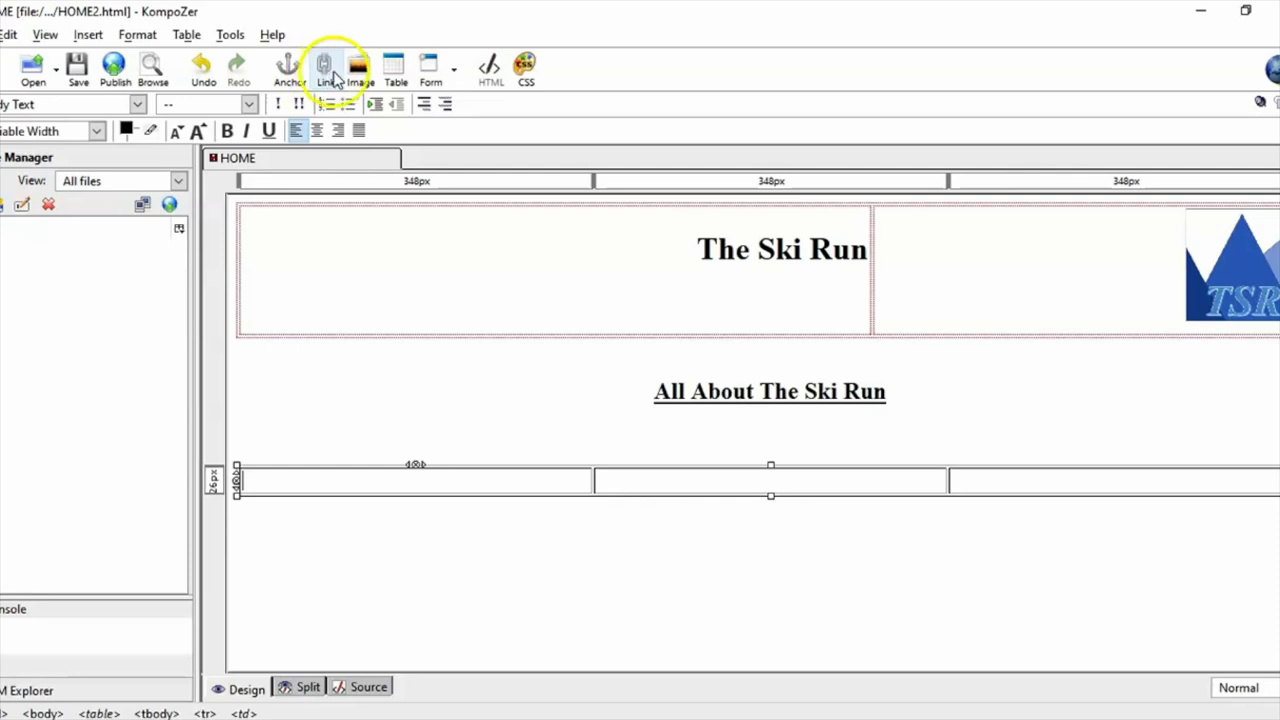
Set the new three-column table's border to 0 pixels.
{"action": "left_click", "coordinate": [155, 36]}
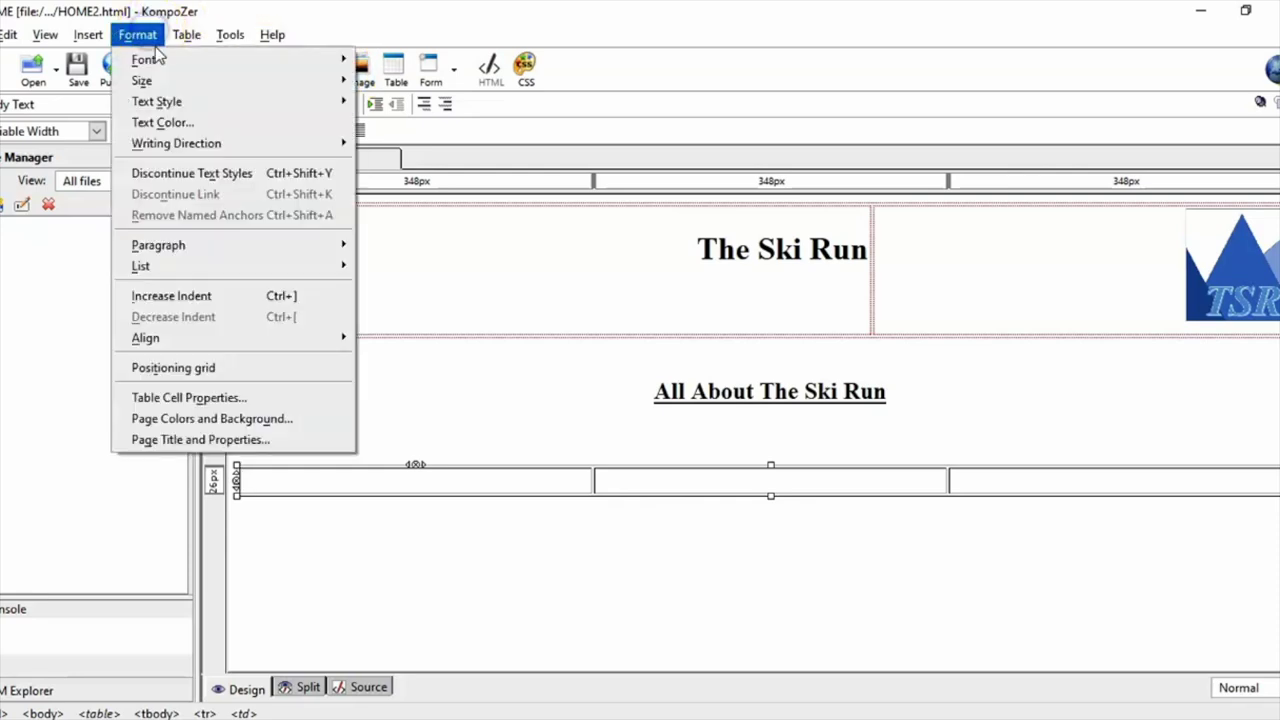
{"action": "left_click", "coordinate": [243, 397]}
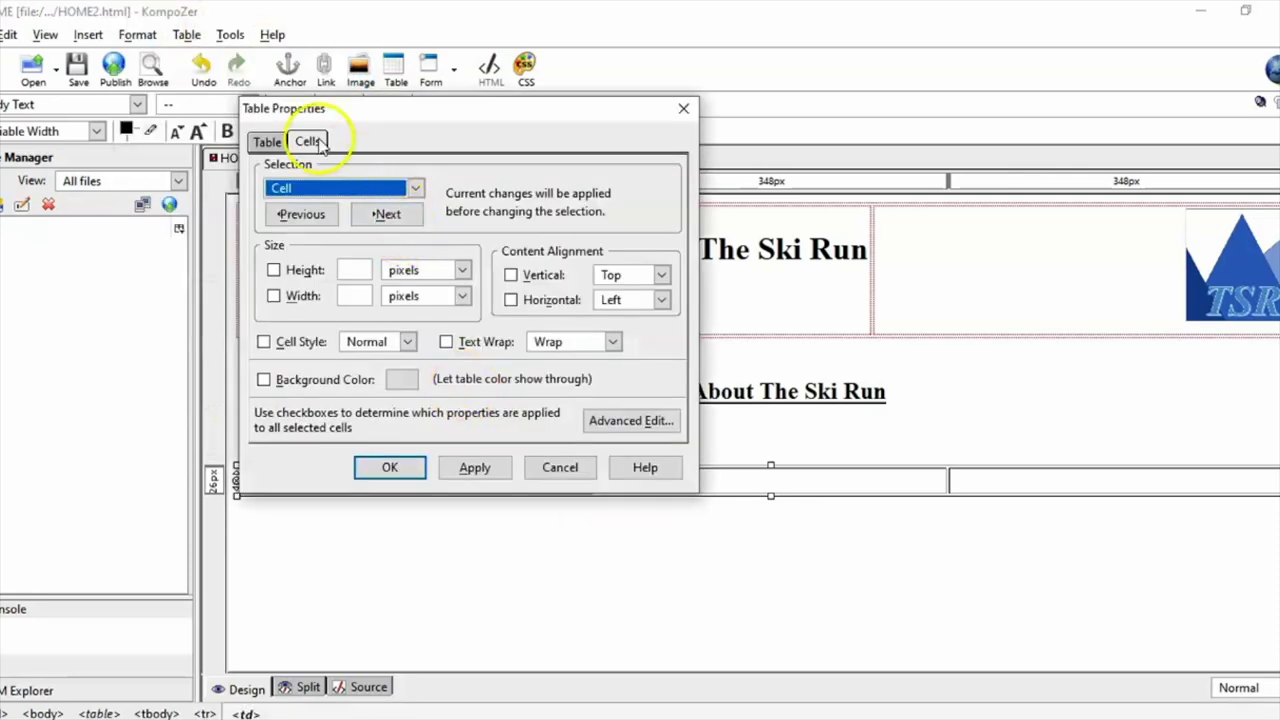
{"action": "left_click", "coordinate": [267, 142]}
{"action": "left_click", "coordinate": [265, 262]}
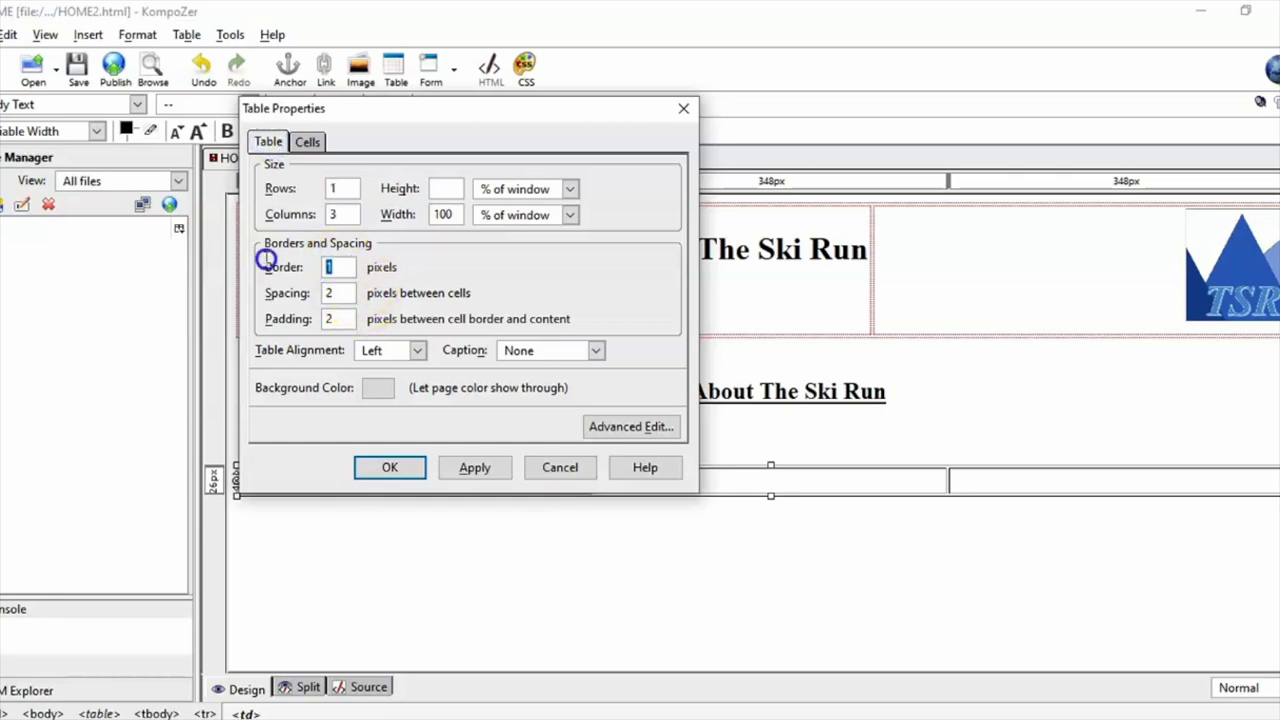
{"action": "type", "text": "0"}
{"action": "left_click", "coordinate": [385, 470]}
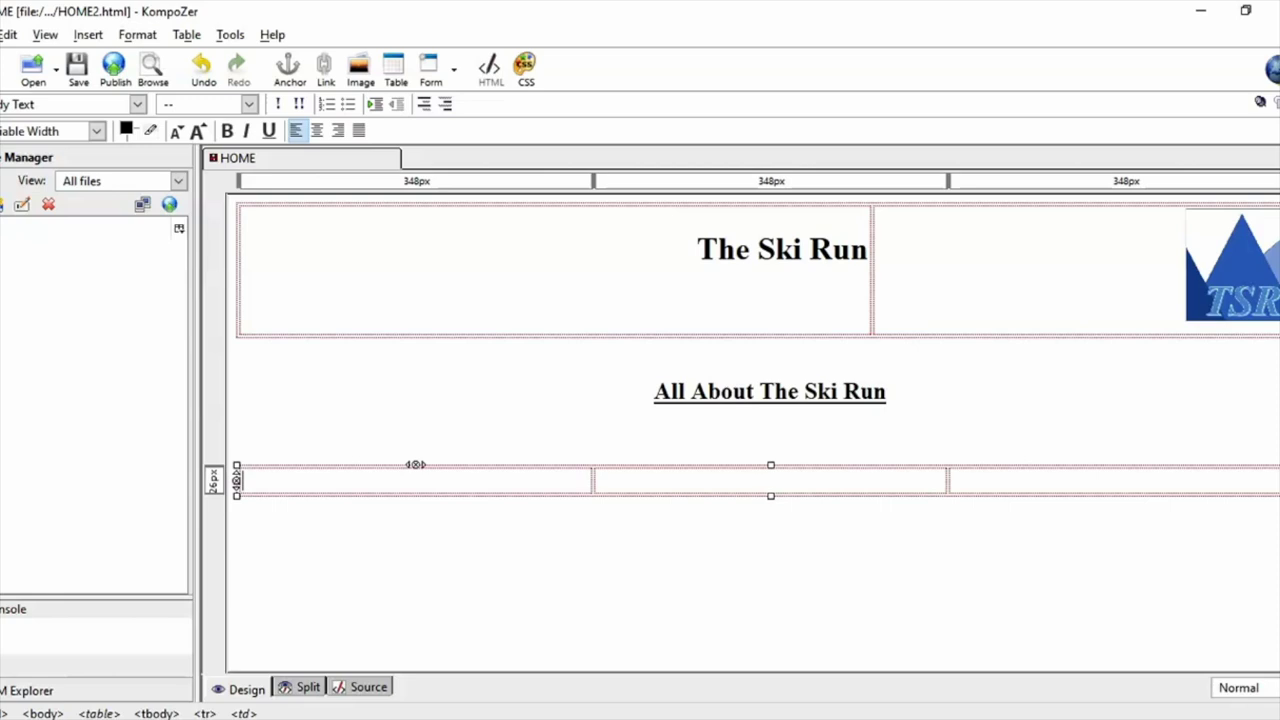
Enter "Home" and, a few lines below it, "Ski Lessons" in the new table's first cell, following the exam paper's design.
{"action": "key", "text": "alt+Tab"}
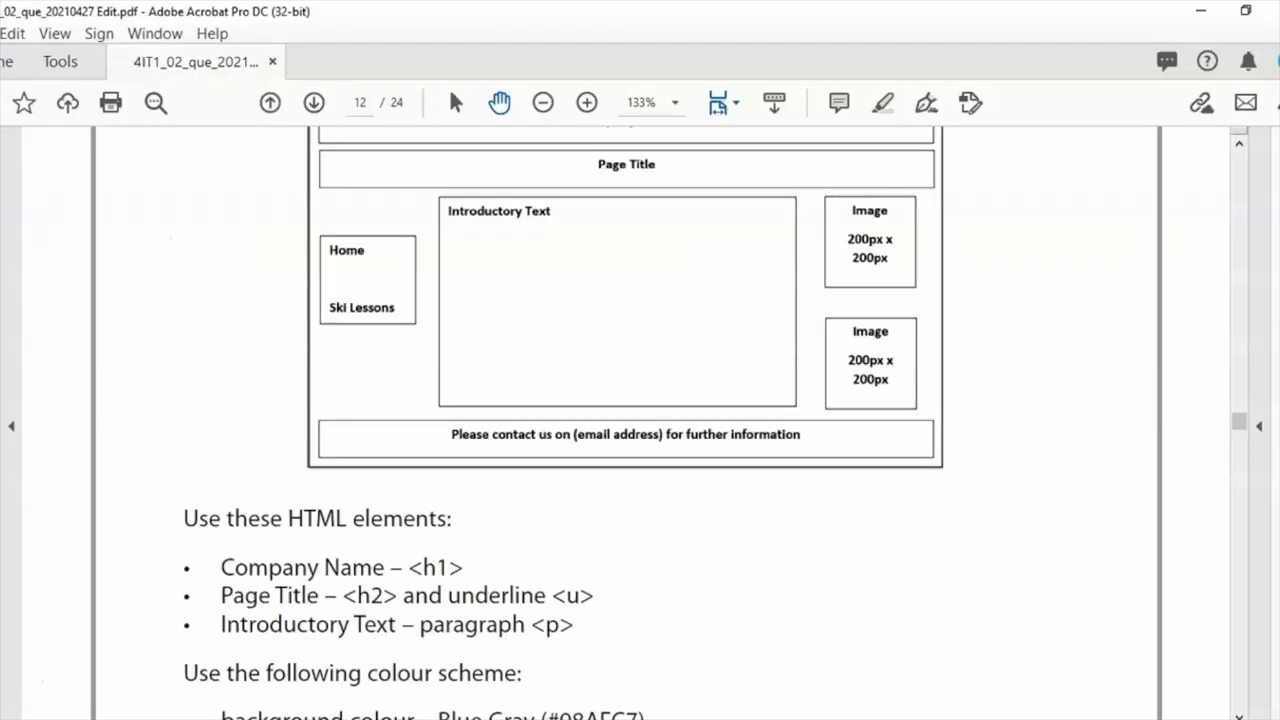
{"action": "left_click", "coordinate": [578, 715]}
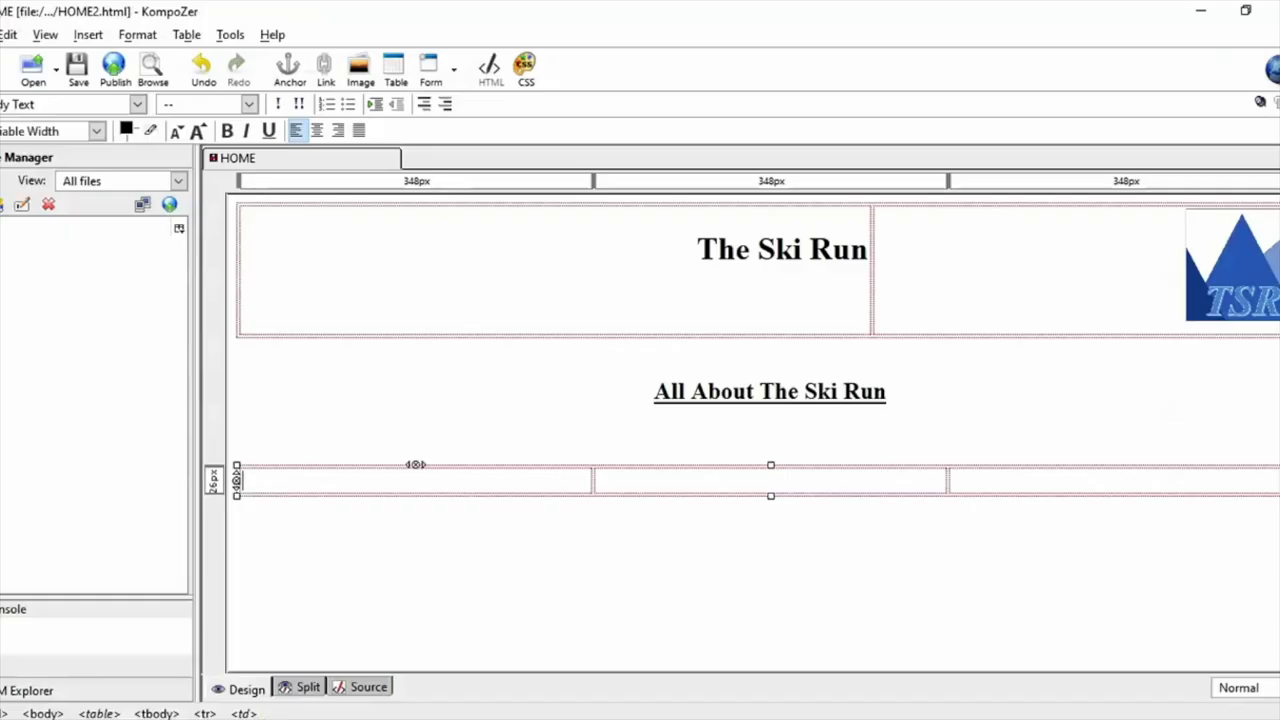
{"action": "type", "text": "Hom"}
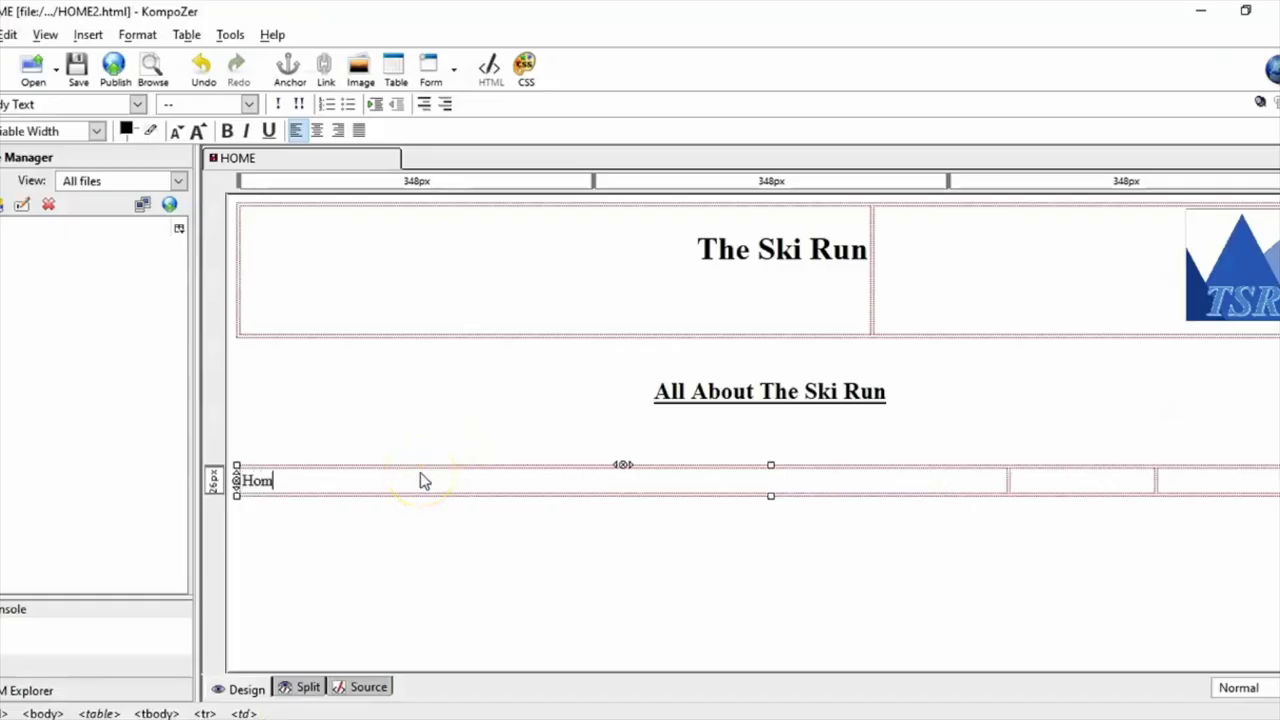
{"action": "type", "text": "e"}
{"action": "key", "text": "Return"}
{"action": "key", "text": "Return"}
{"action": "key", "text": "Return"}
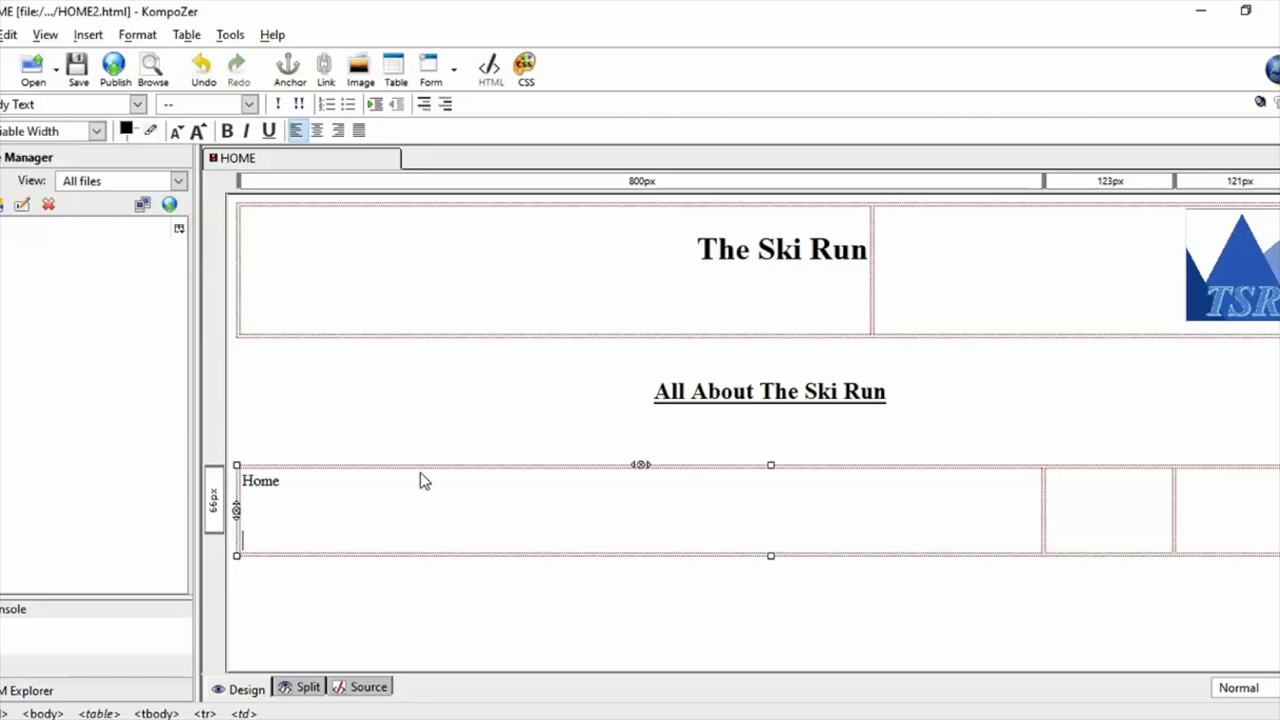
{"action": "key", "text": "alt+Tab"}
{"action": "key", "text": "alt+Tab"}
{"action": "type", "text": "Ski Lessons"}
Copy the three introductory text paragraphs from the WEBSITE Word document into the table's middle cell in KompoZer.
{"action": "left_click", "coordinate": [1183, 492]}
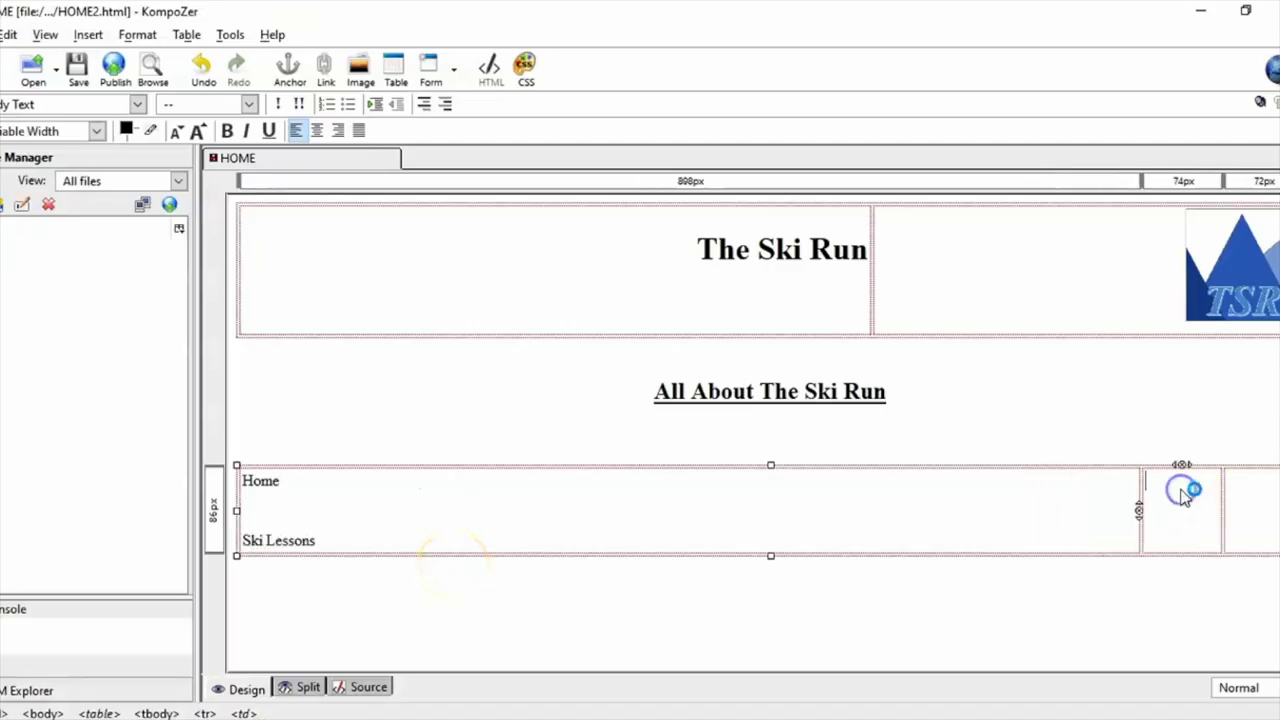
{"action": "double_click", "coordinate": [1183, 492]}
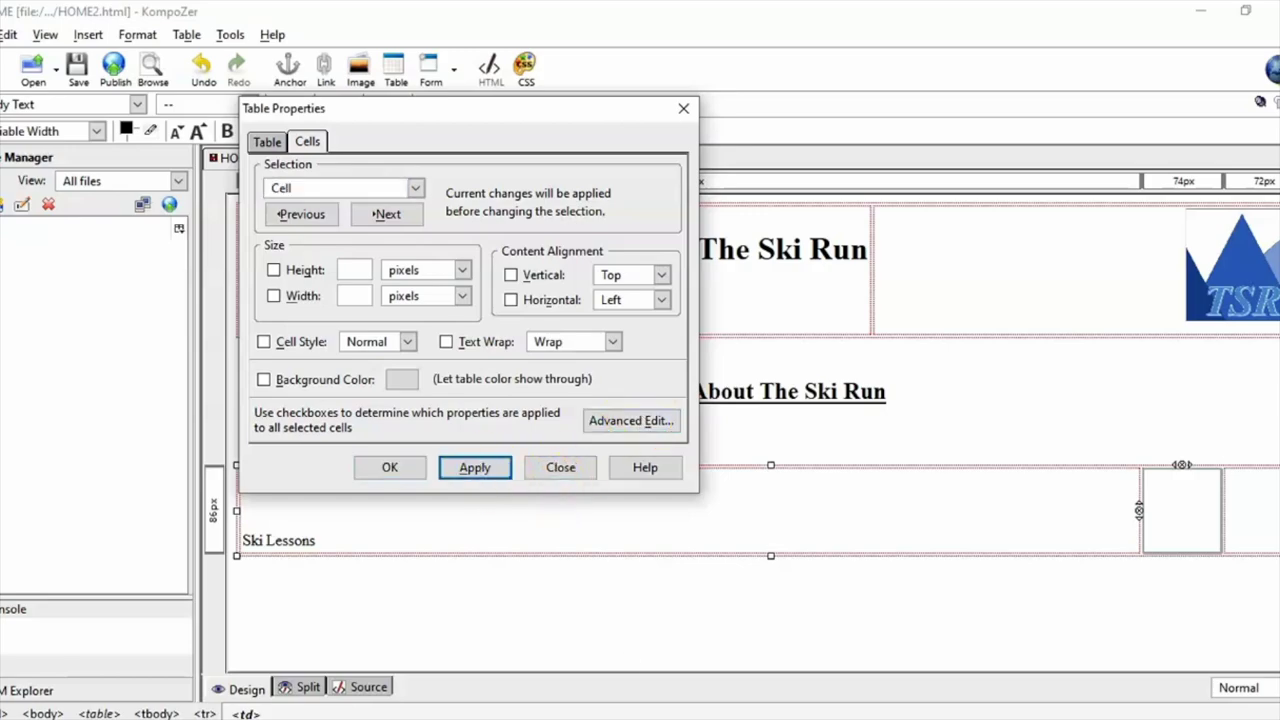
{"action": "key", "text": "alt+Tab"}
{"action": "left_click_drag", "start_coordinate": [593, 545], "coordinate": [590, 545]}
{"action": "key", "text": "ctrl+c"}
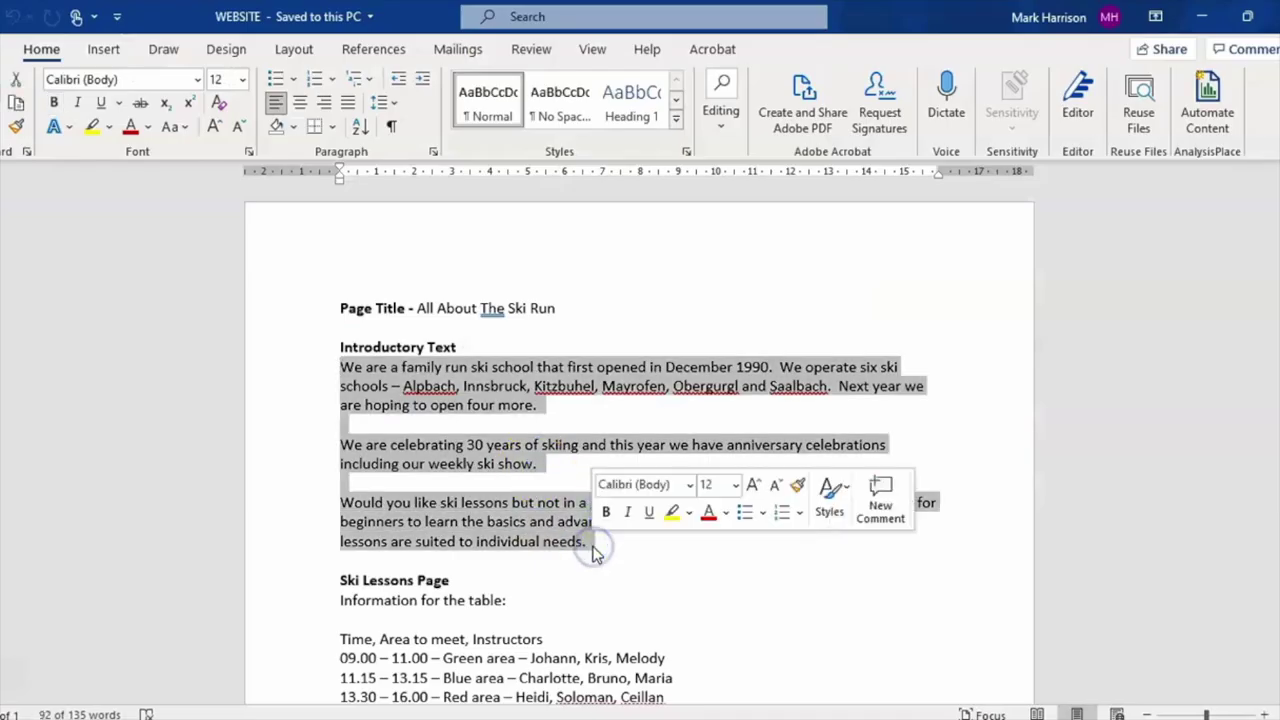
{"action": "key", "text": "alt+Tab"}
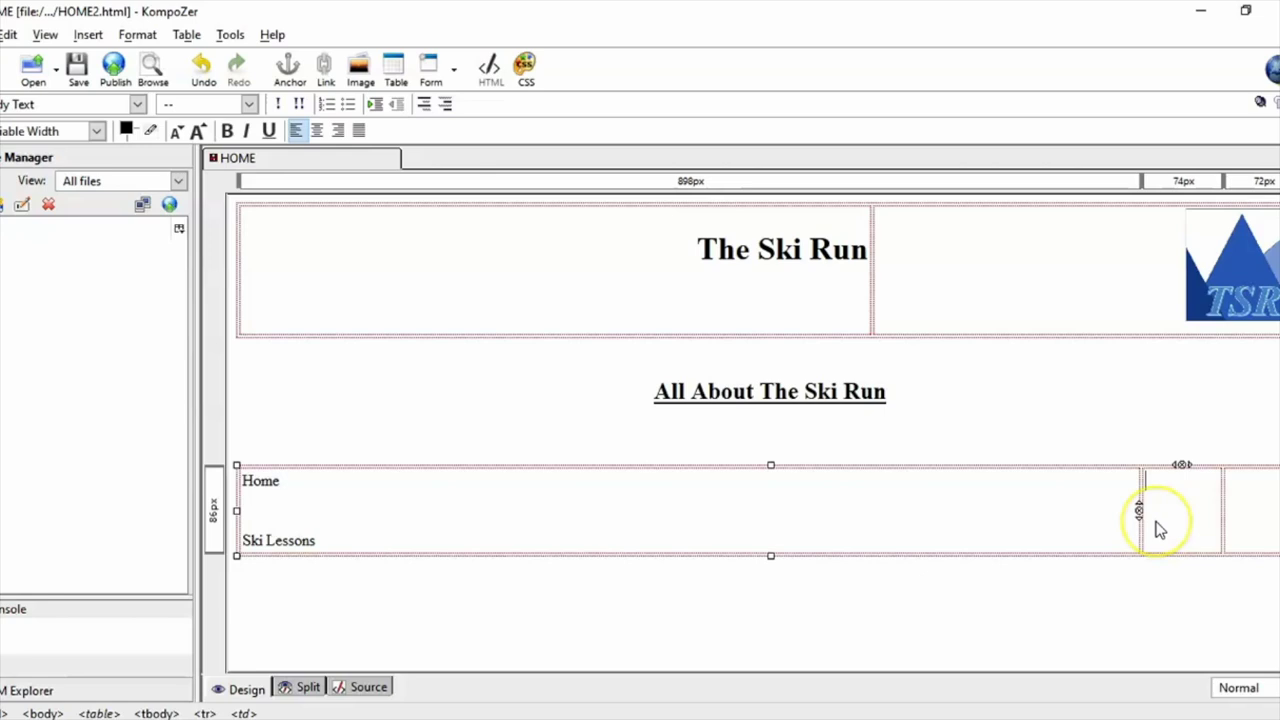
{"action": "key", "text": "ctrl+v"}
Add three blank lines above "Home" in the table's first cell.
{"action": "scroll", "coordinate": [251, 429], "scroll_direction": "down", "scroll_amount": 1}
{"action": "left_click", "coordinate": [243, 431]}
{"action": "key", "text": "Return"}
{"action": "key", "text": "Return"}
{"action": "key", "text": "Return"}
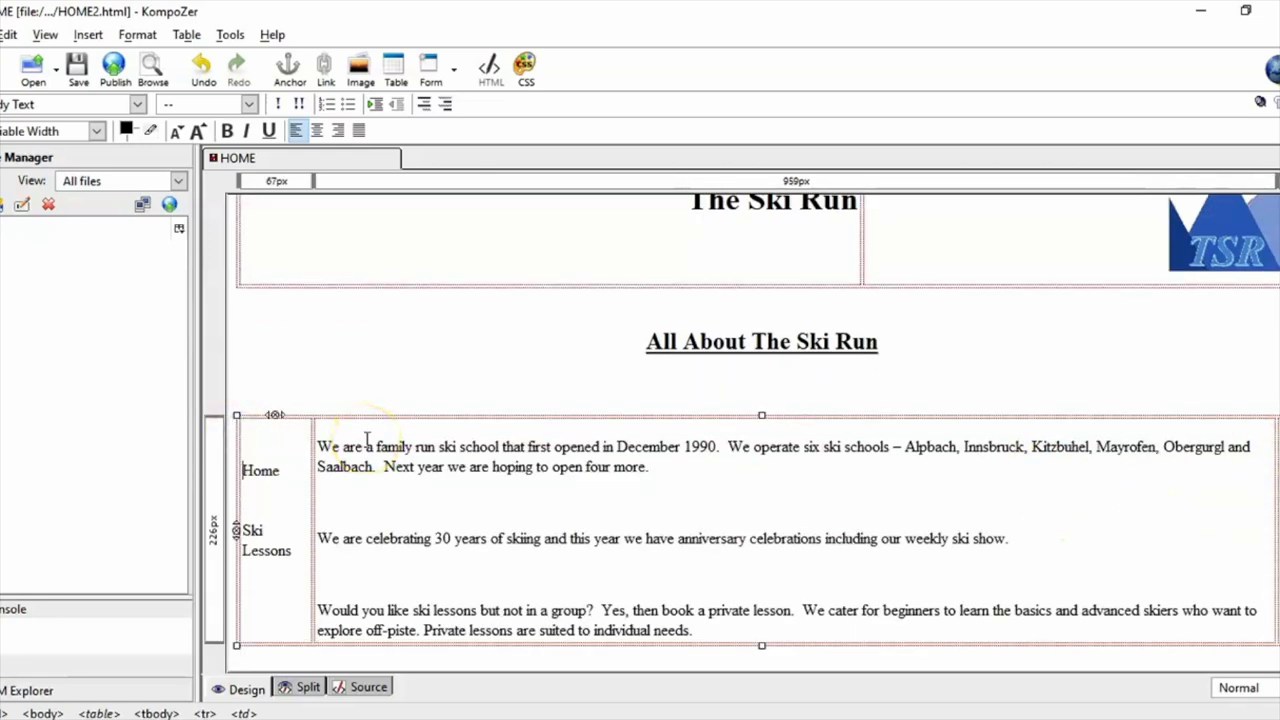
Choose IMAGE_1 from the Website folder as the image for the table's third cell.
{"action": "double_click", "coordinate": [1275, 487]}
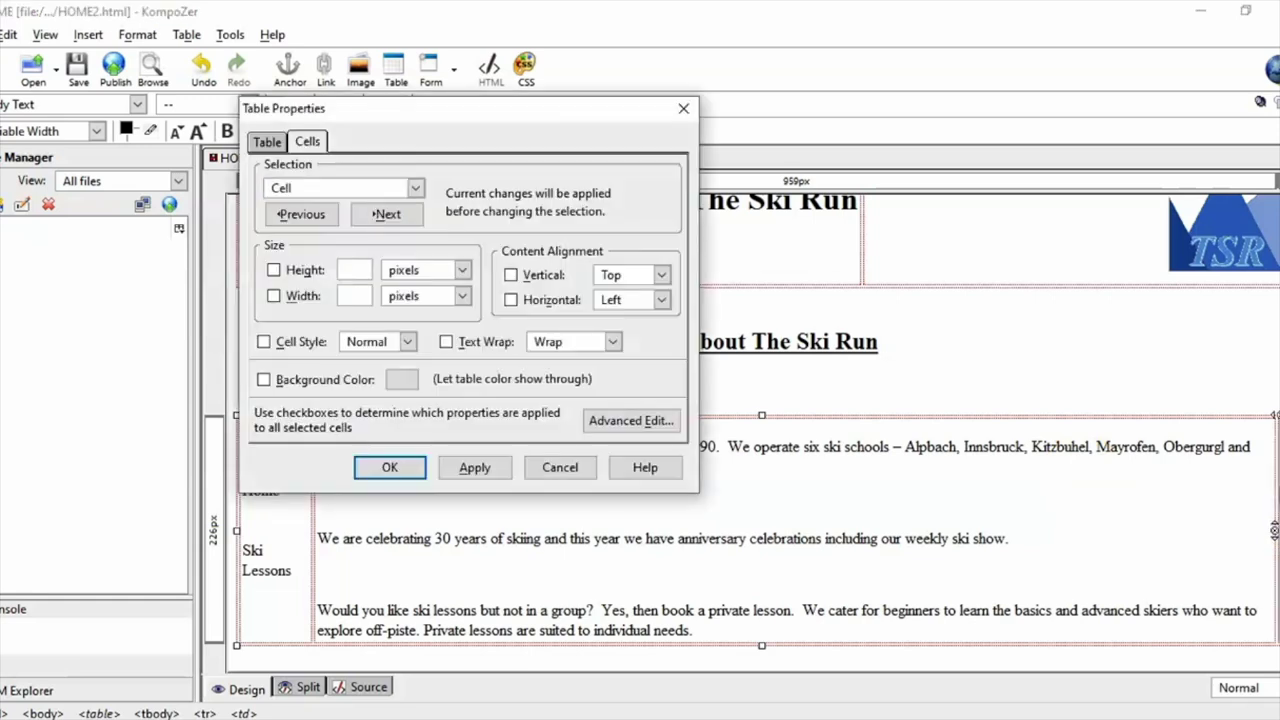
{"action": "left_click", "coordinate": [560, 467]}
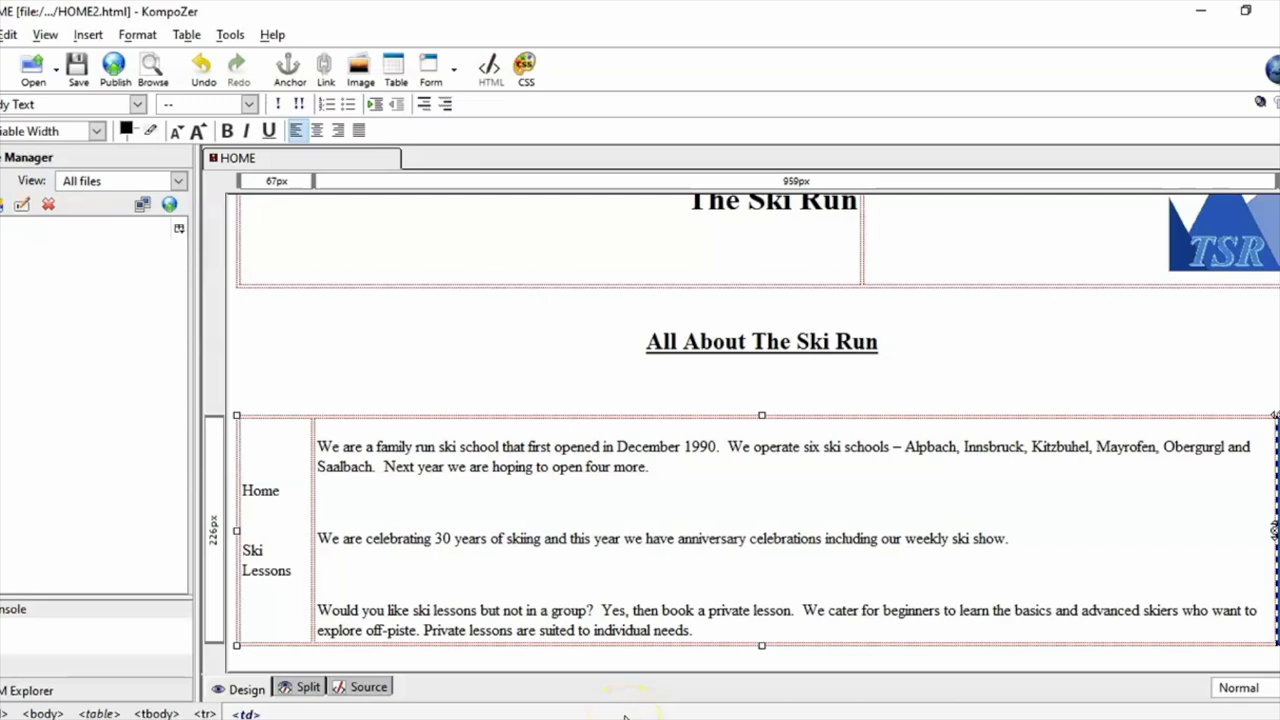
{"action": "left_click", "coordinate": [363, 76]}
{"action": "left_click", "coordinate": [767, 302]}
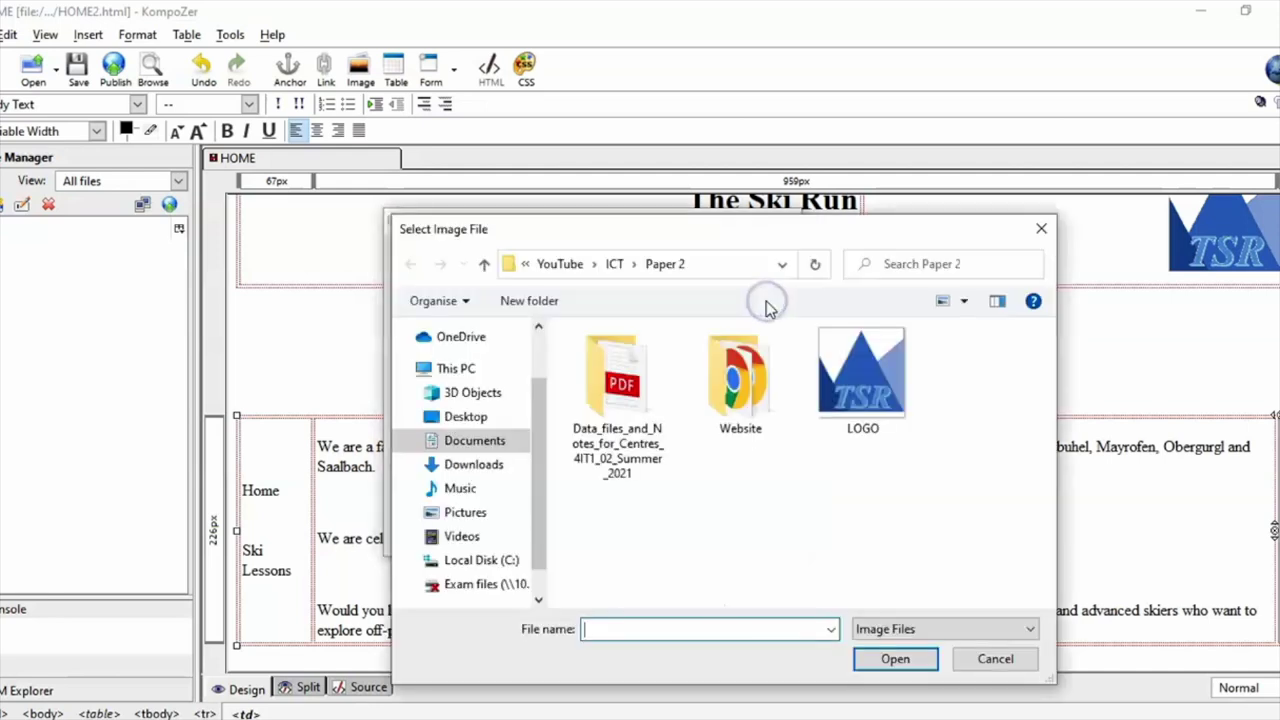
{"action": "double_click", "coordinate": [737, 425]}
{"action": "left_click", "coordinate": [606, 352]}
{"action": "left_click", "coordinate": [893, 659]}
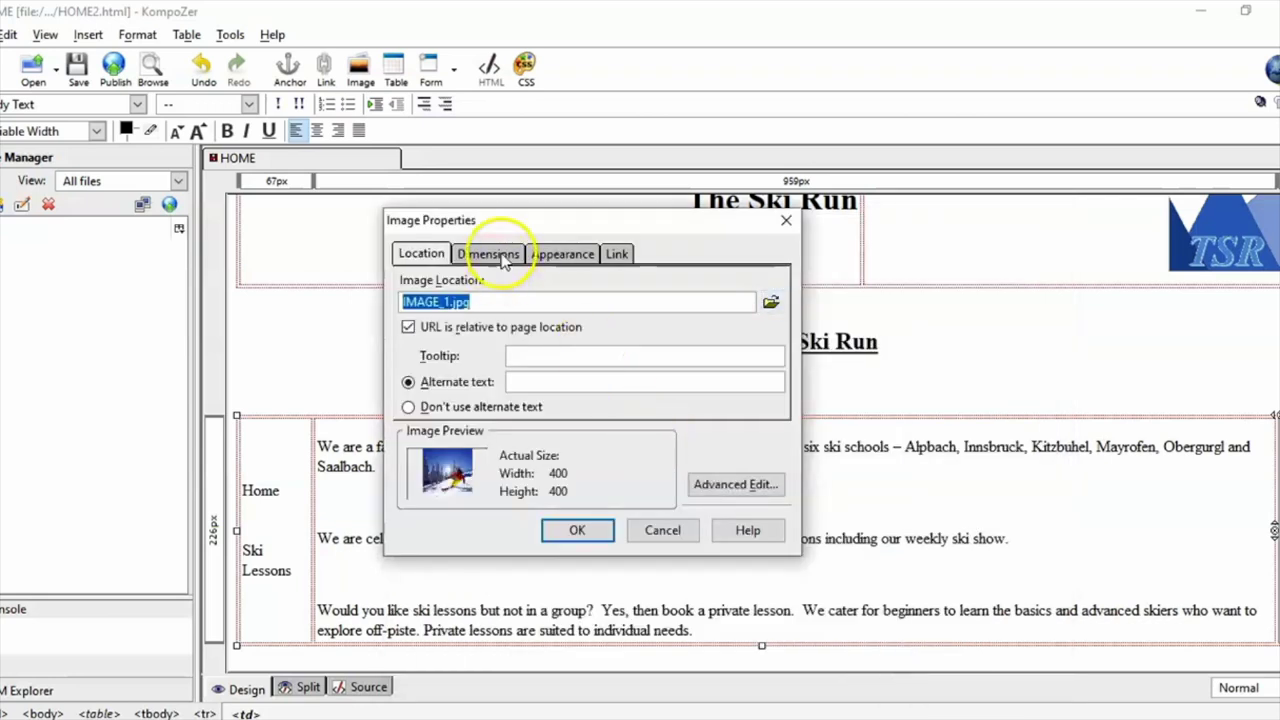
Give the image the alternate text "Skier" and a custom size of 200 by 200 pixels, and insert it.
{"action": "left_click", "coordinate": [527, 385]}
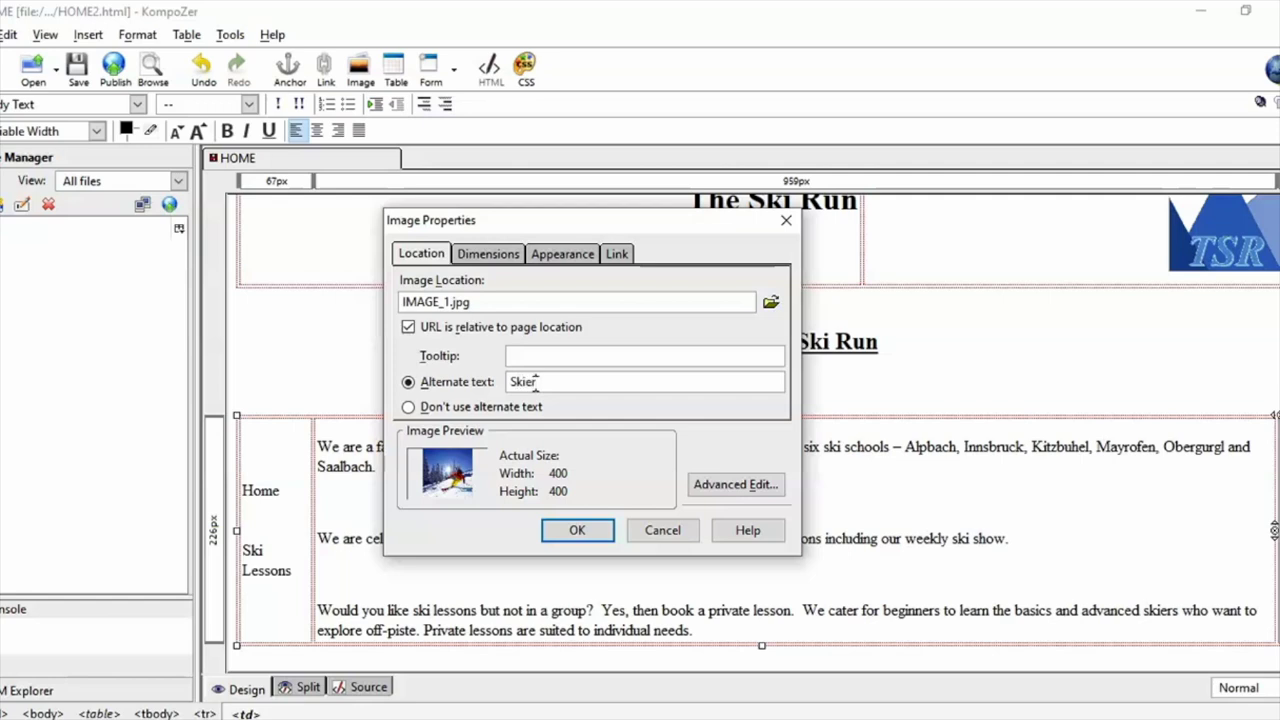
{"action": "left_click", "coordinate": [488, 253]}
{"action": "left_click", "coordinate": [408, 307]}
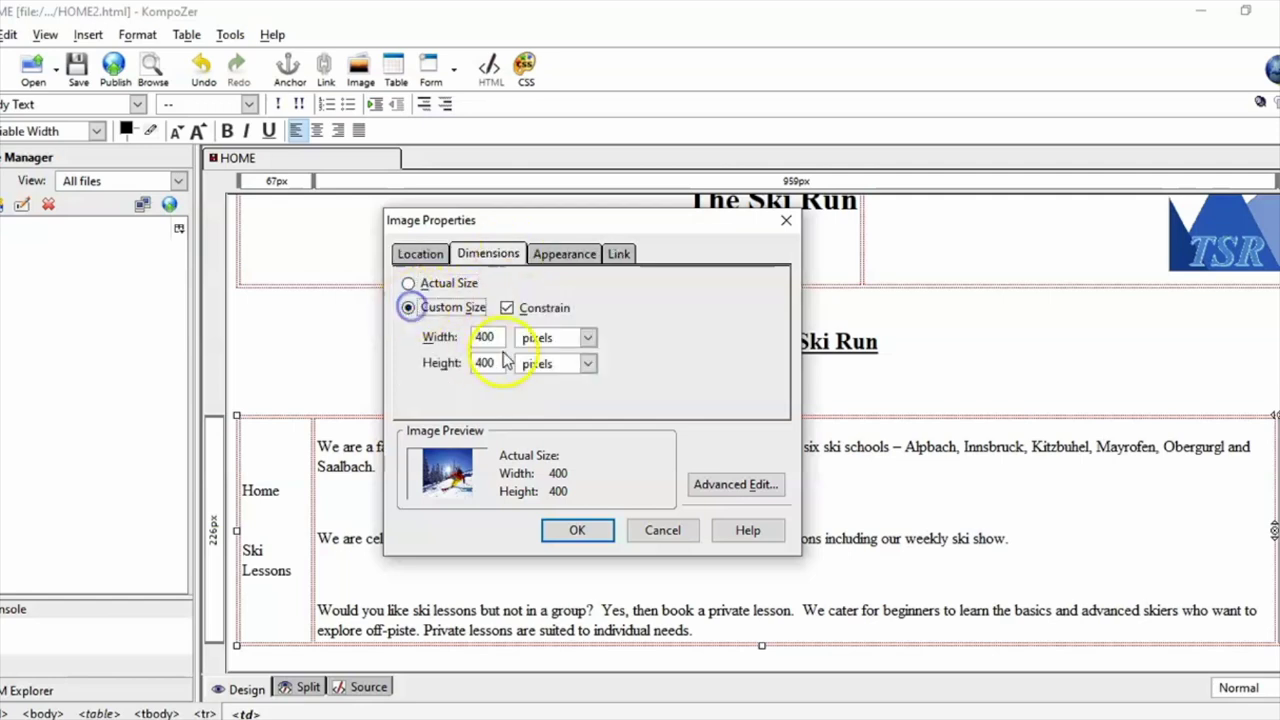
{"action": "double_click", "coordinate": [486, 337]}
{"action": "type", "text": "2"}
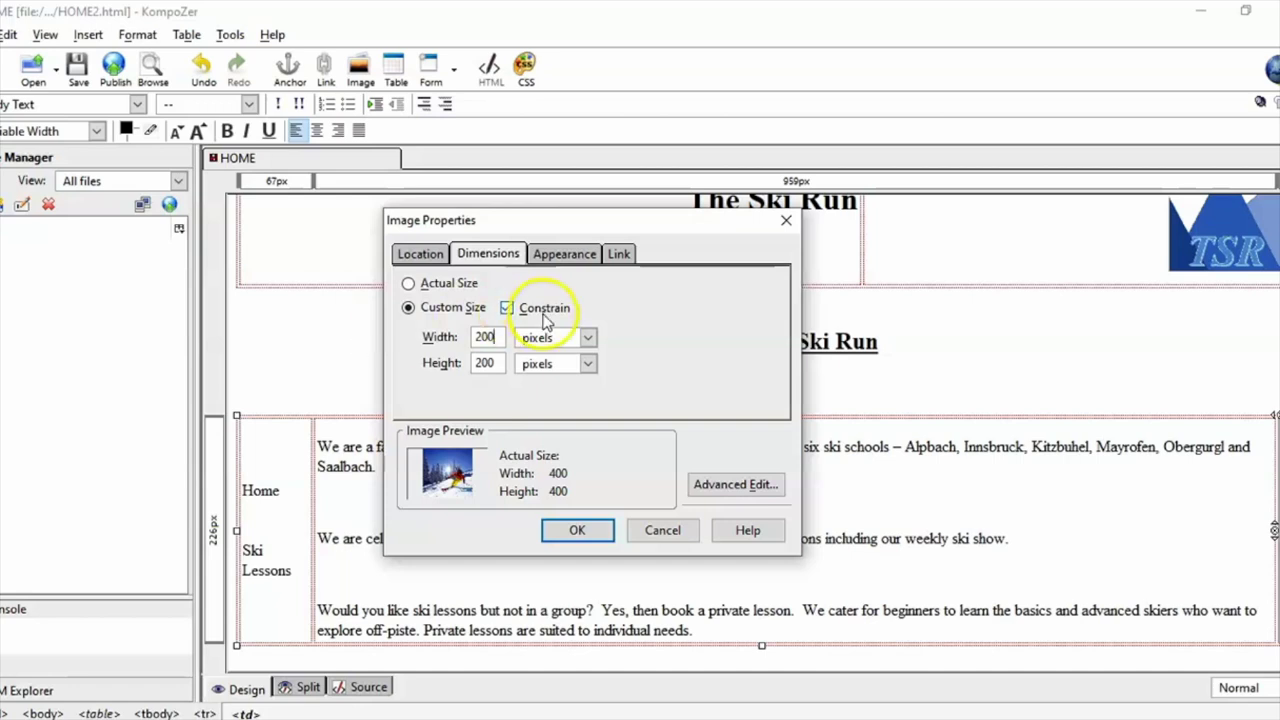
{"action": "left_click", "coordinate": [577, 530]}
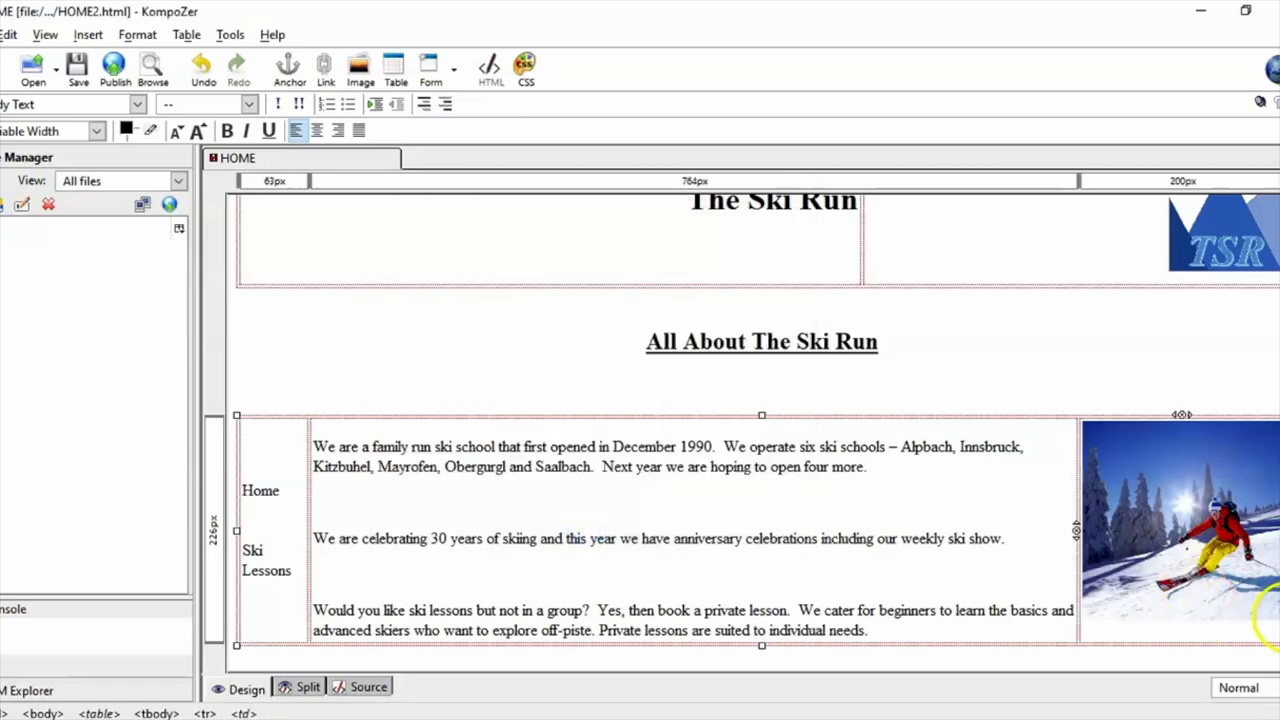
Choose IMAGE_4 from the Website folder as the second image, placed below the skier picture.
{"action": "left_click", "coordinate": [1262, 632]}
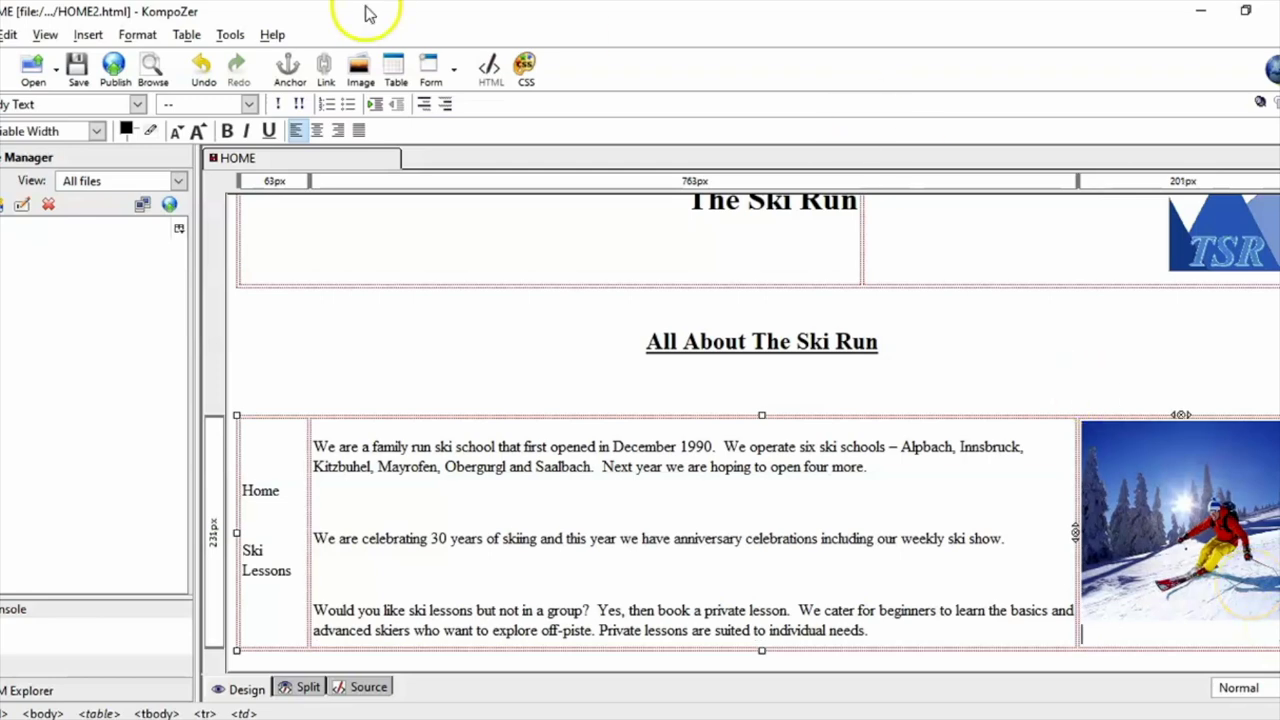
{"action": "left_click", "coordinate": [360, 70]}
{"action": "left_click", "coordinate": [769, 298]}
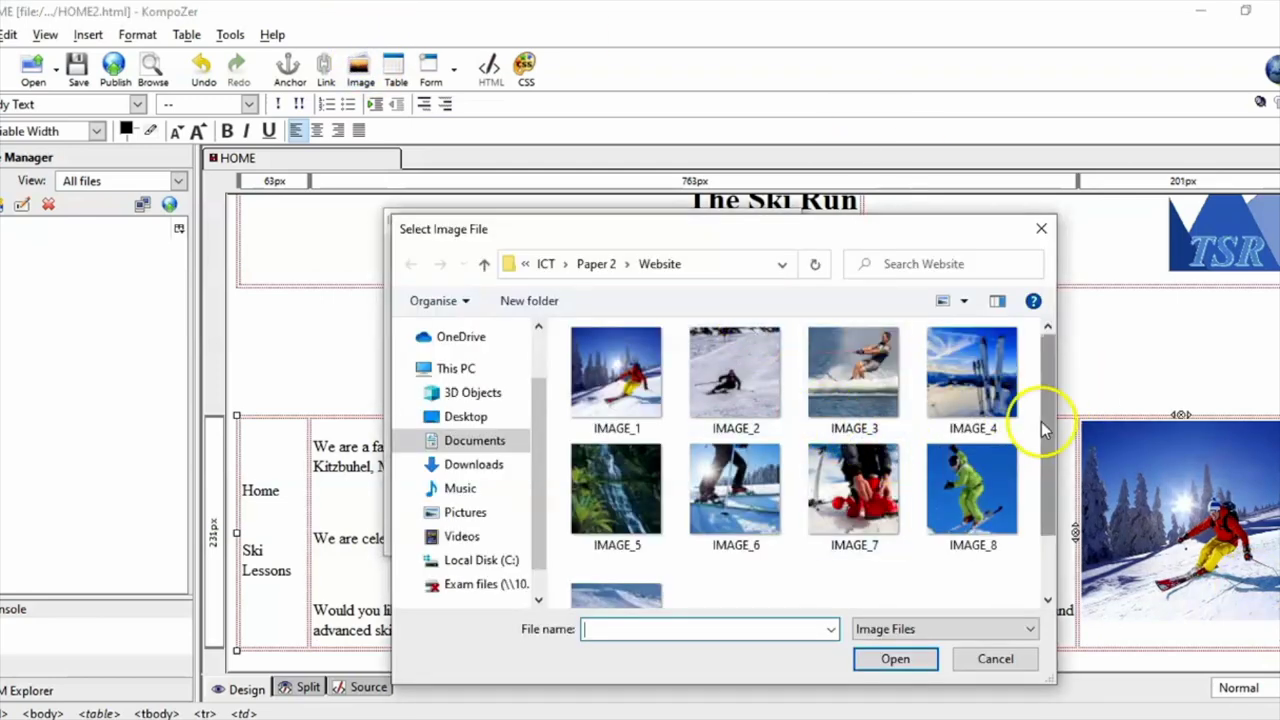
{"action": "double_click", "coordinate": [972, 375]}
Give the skis image alternate text and a custom size of 200 by 200 pixels, and insert it.
{"action": "left_click", "coordinate": [523, 383]}
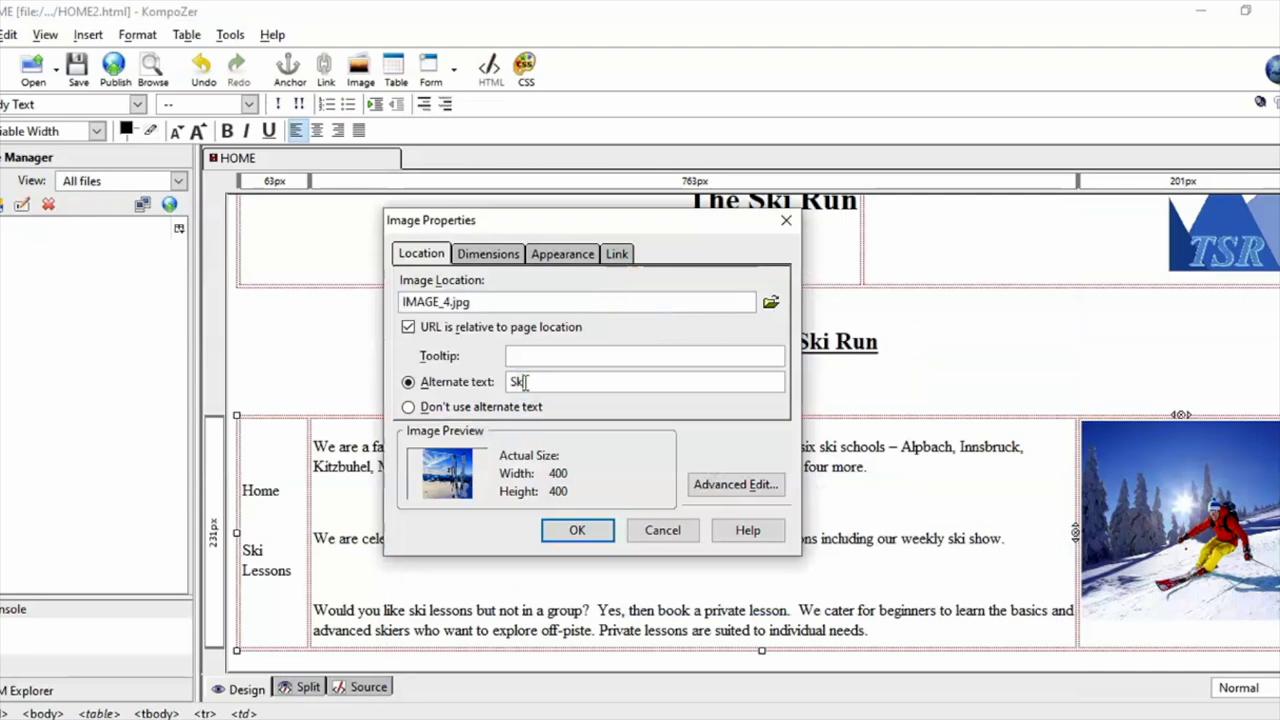
{"action": "left_click", "coordinate": [488, 254]}
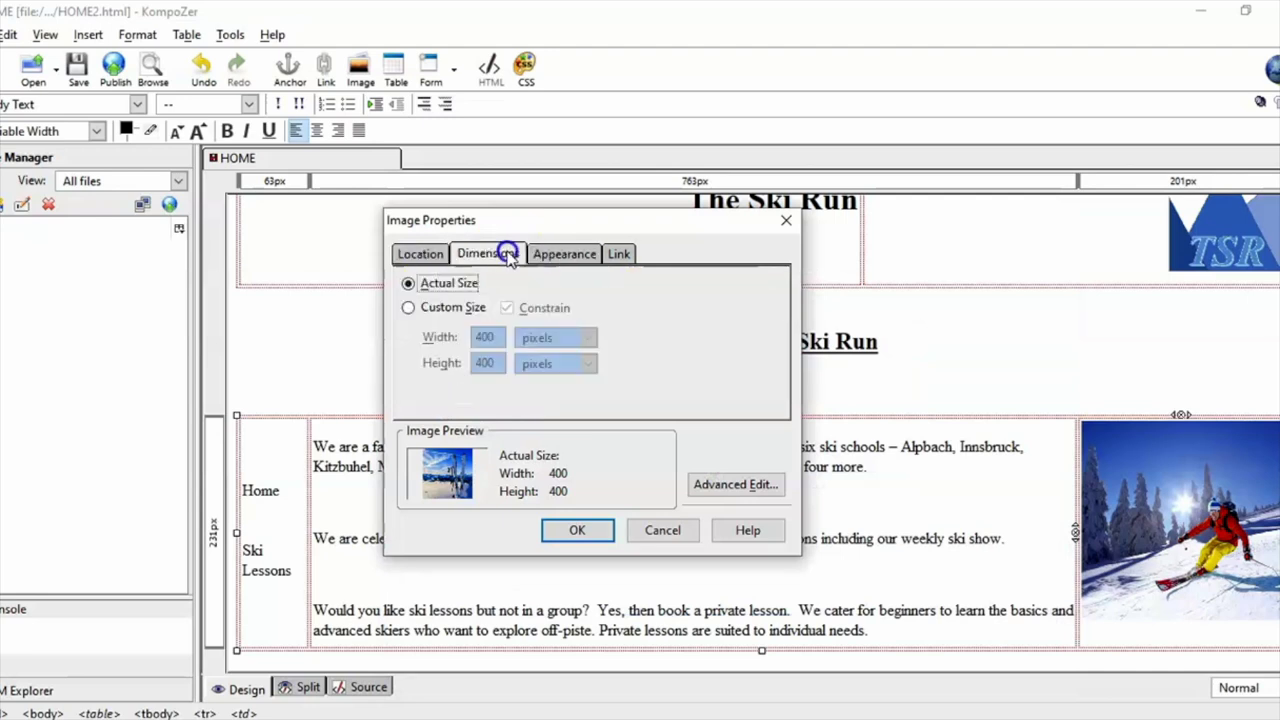
{"action": "left_click", "coordinate": [414, 308]}
{"action": "double_click", "coordinate": [484, 337]}
{"action": "type", "text": "200"}
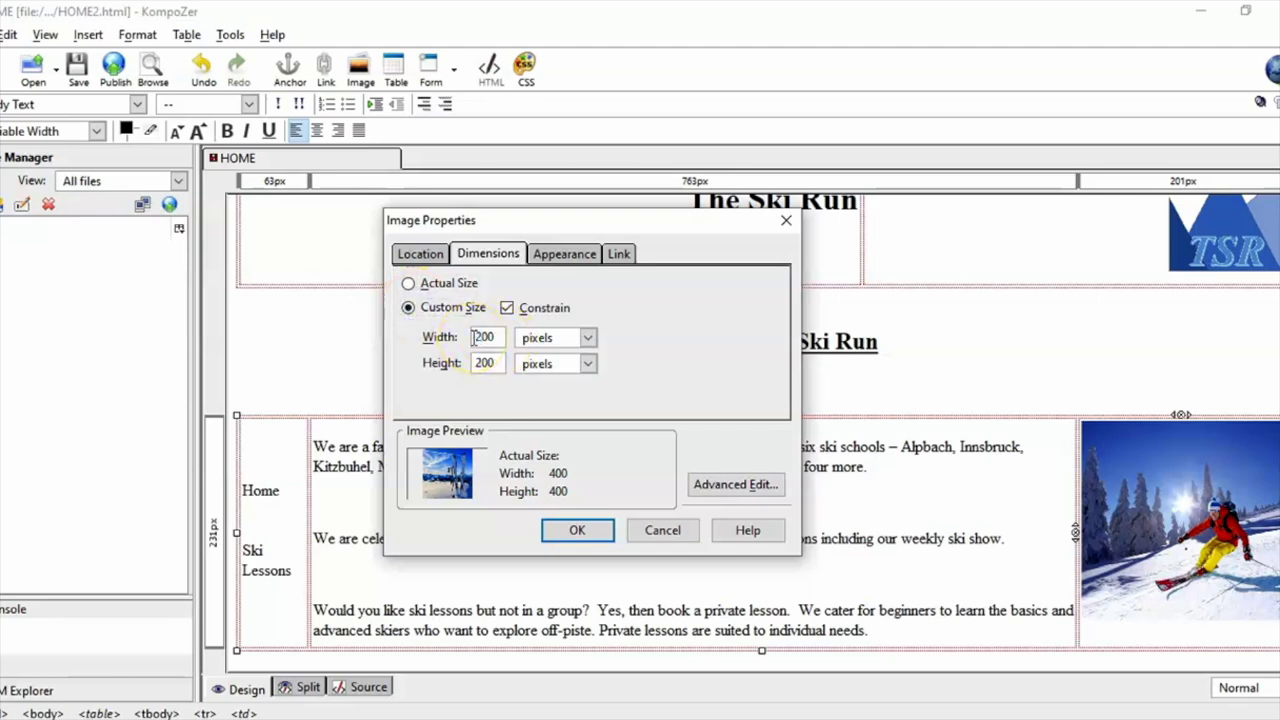
{"action": "left_click", "coordinate": [580, 530]}
Save the page, open HOME2 from the Website folder in the Chrome browser and check its layout.
{"action": "scroll", "coordinate": [1200, 500], "scroll_direction": "down", "scroll_amount": 3}
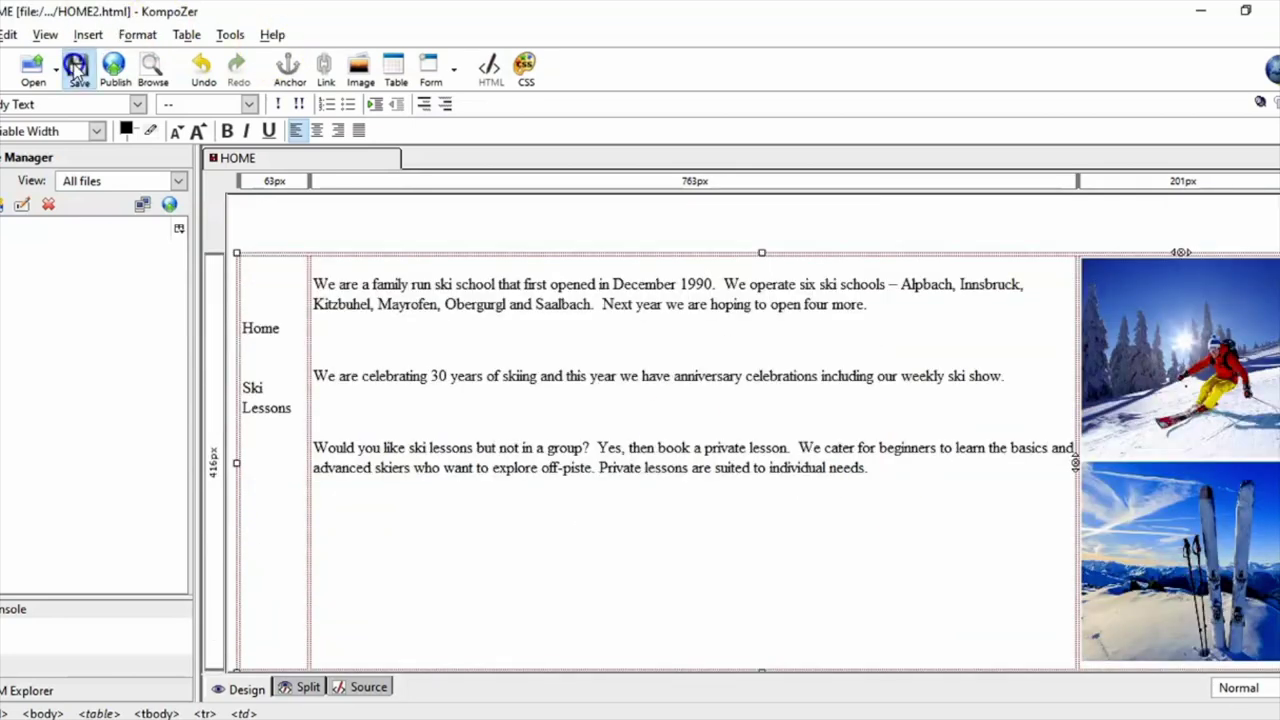
{"action": "left_click", "coordinate": [503, 715]}
{"action": "double_click", "coordinate": [495, 302]}
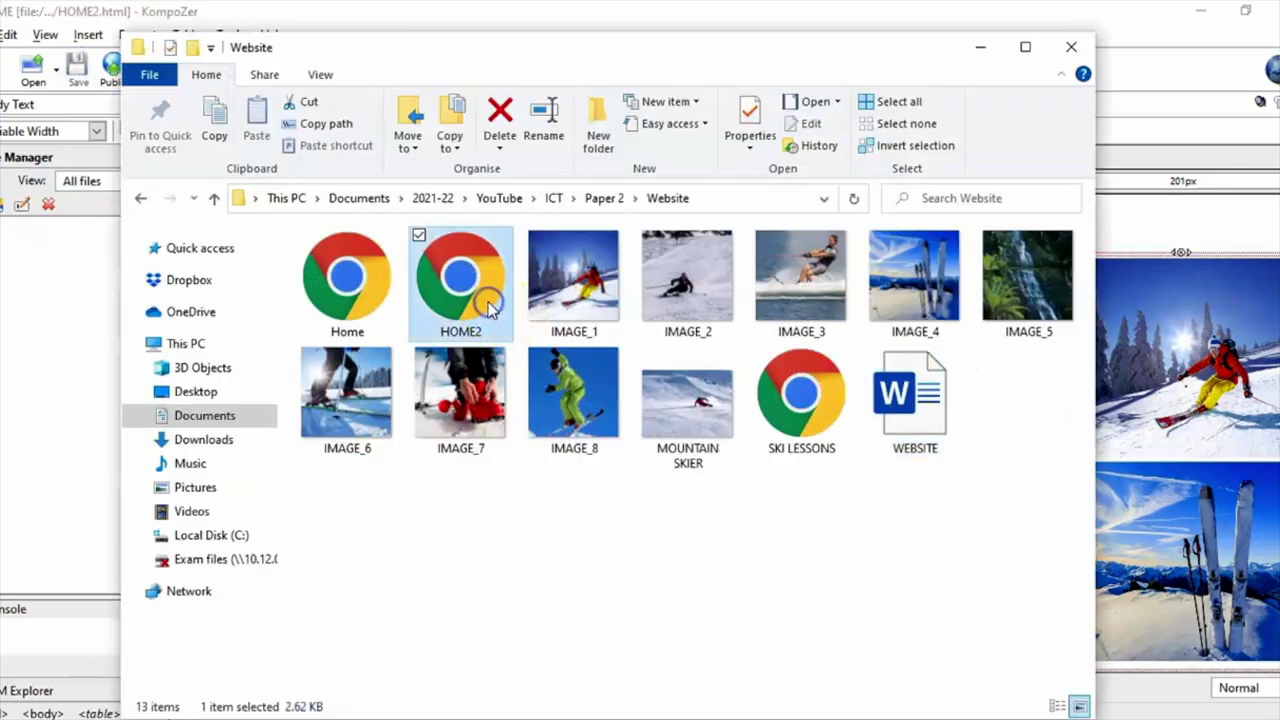
{"action": "scroll", "coordinate": [640, 400], "scroll_direction": "down", "scroll_amount": 1}
{"action": "scroll", "coordinate": [640, 400], "scroll_direction": "up", "scroll_amount": 1}
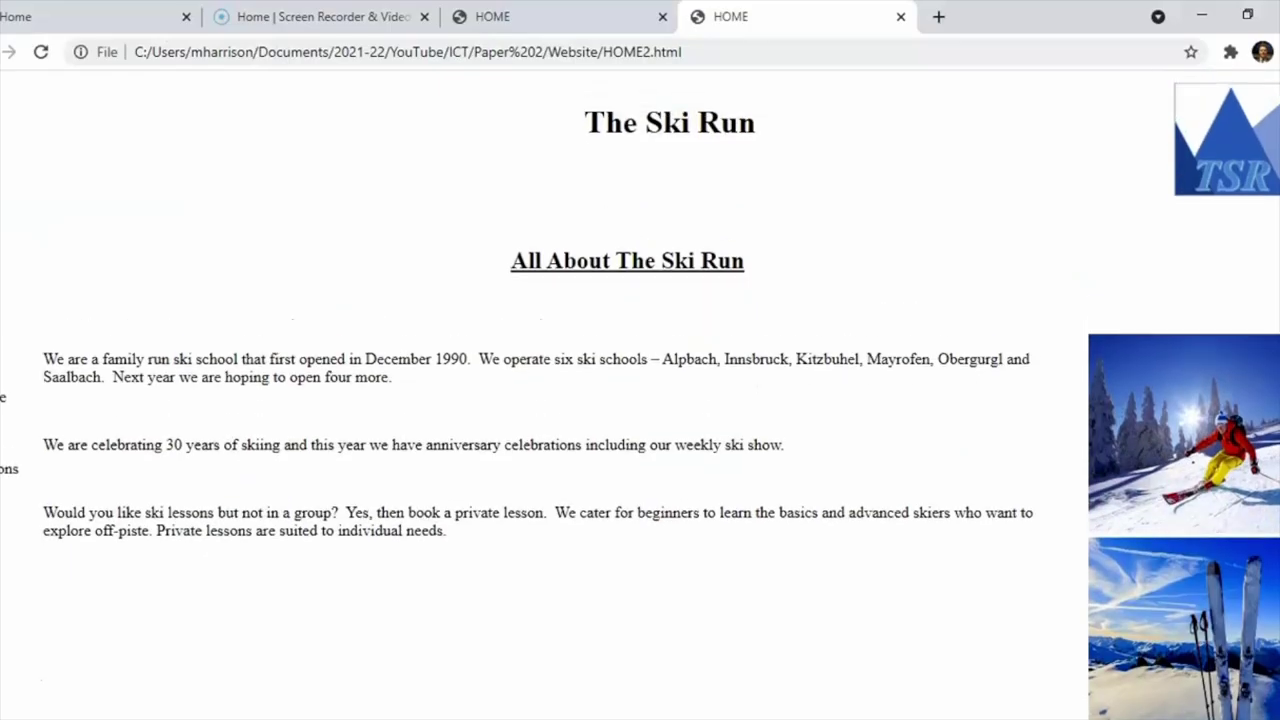
{"action": "scroll", "coordinate": [640, 400], "scroll_direction": "down", "scroll_amount": 1}
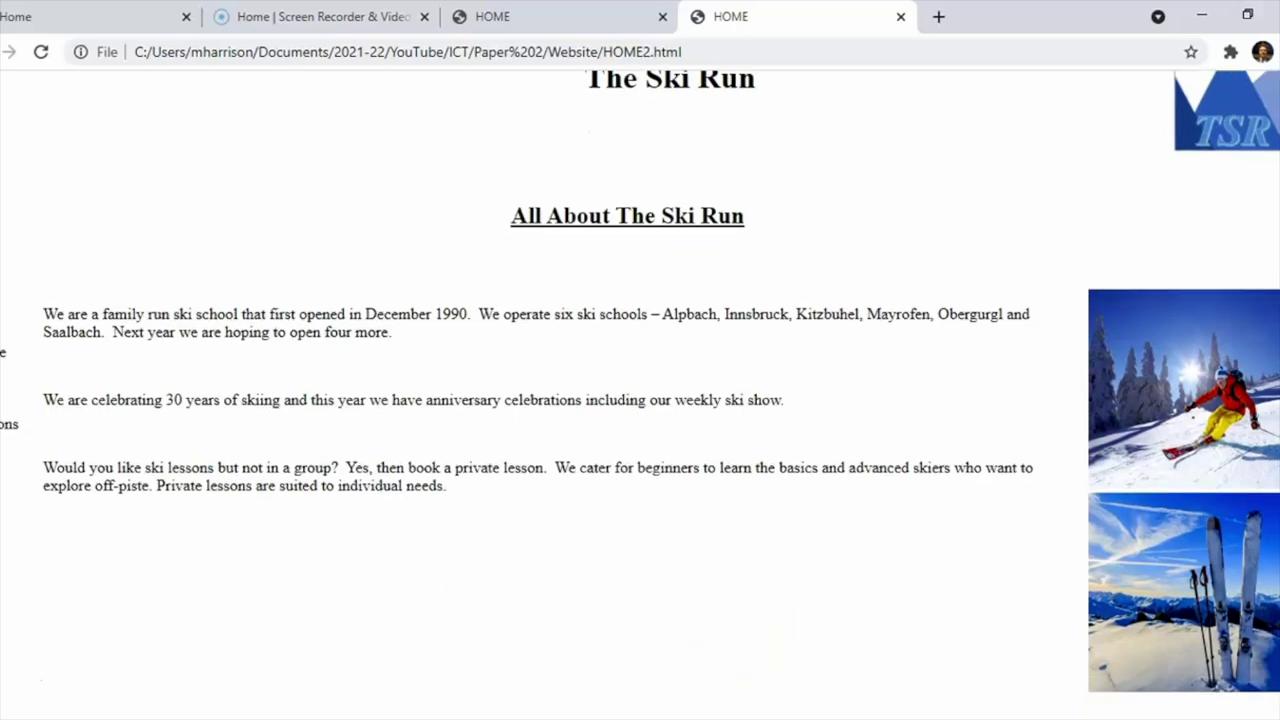
Check the footer wording in the exam paper in Acrobat and enter "Please contact us on" below the content table in KompoZer.
{"action": "key", "text": "alt+Tab"}
{"action": "scroll", "coordinate": [1243, 428], "scroll_direction": "down", "scroll_amount": 2}
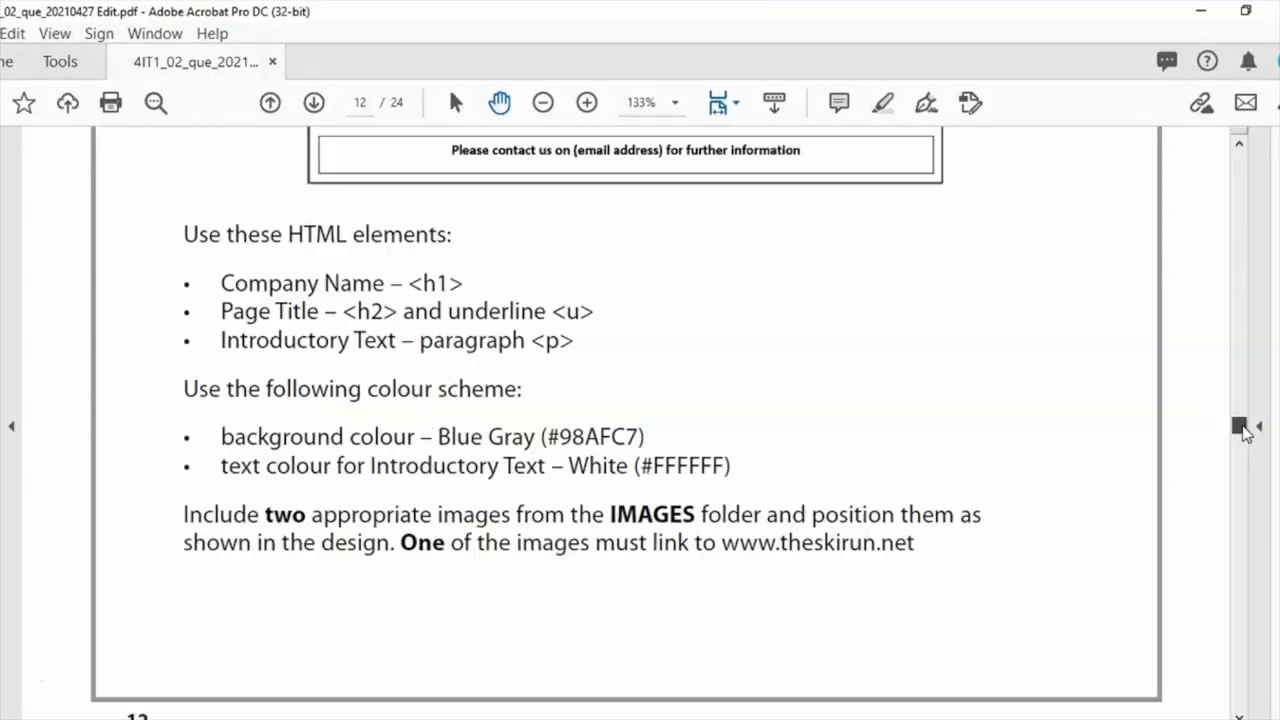
{"action": "scroll", "coordinate": [1241, 429], "scroll_direction": "up", "scroll_amount": 3}
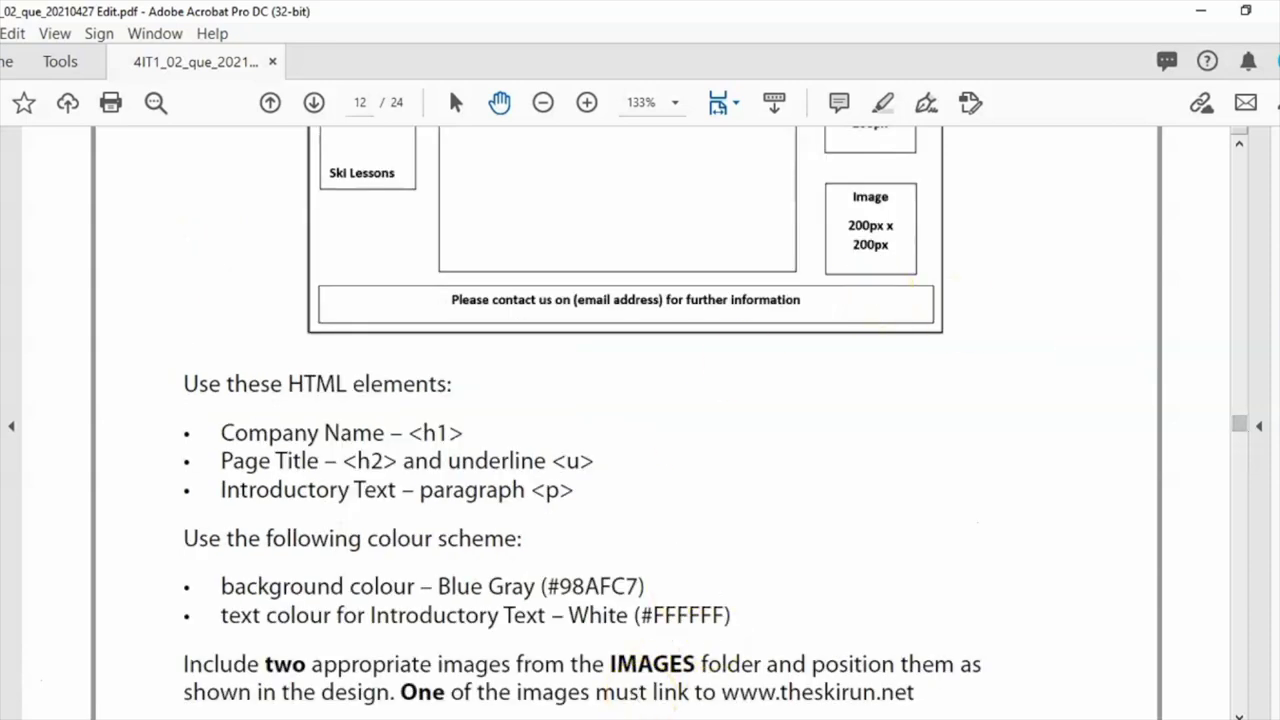
{"action": "key", "text": "alt+Tab"}
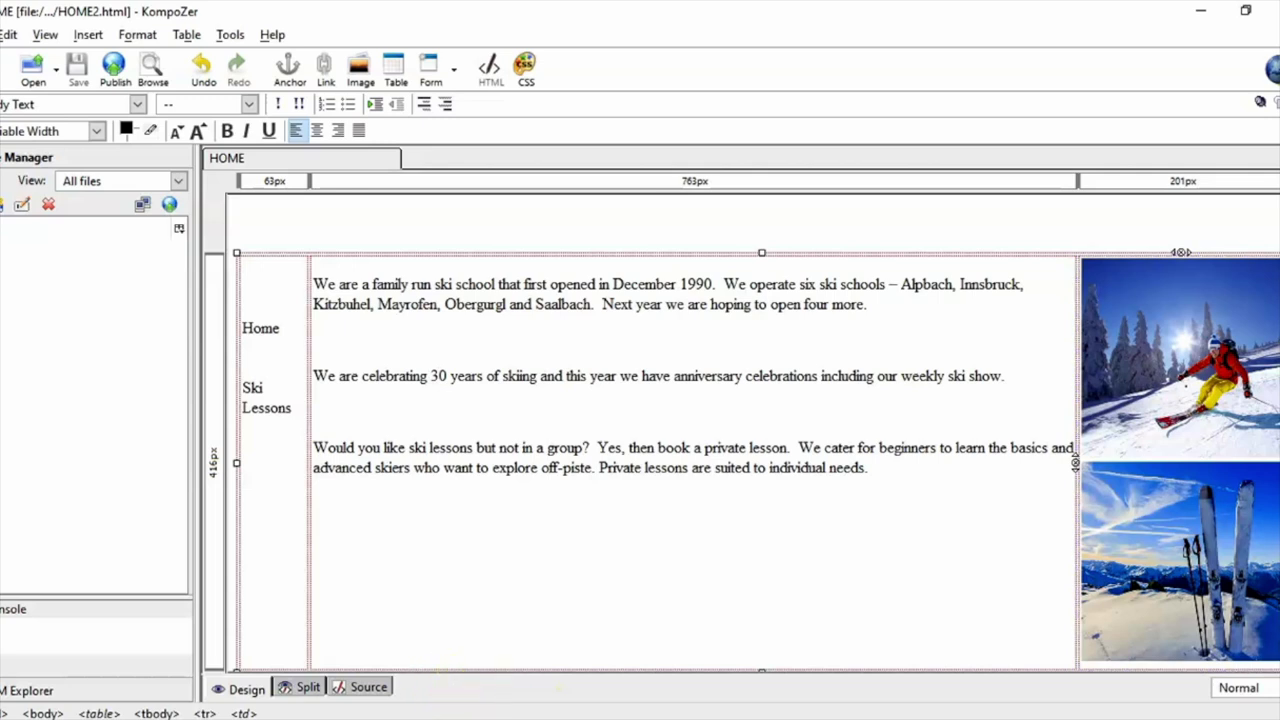
{"action": "left_click", "coordinate": [1203, 664]}
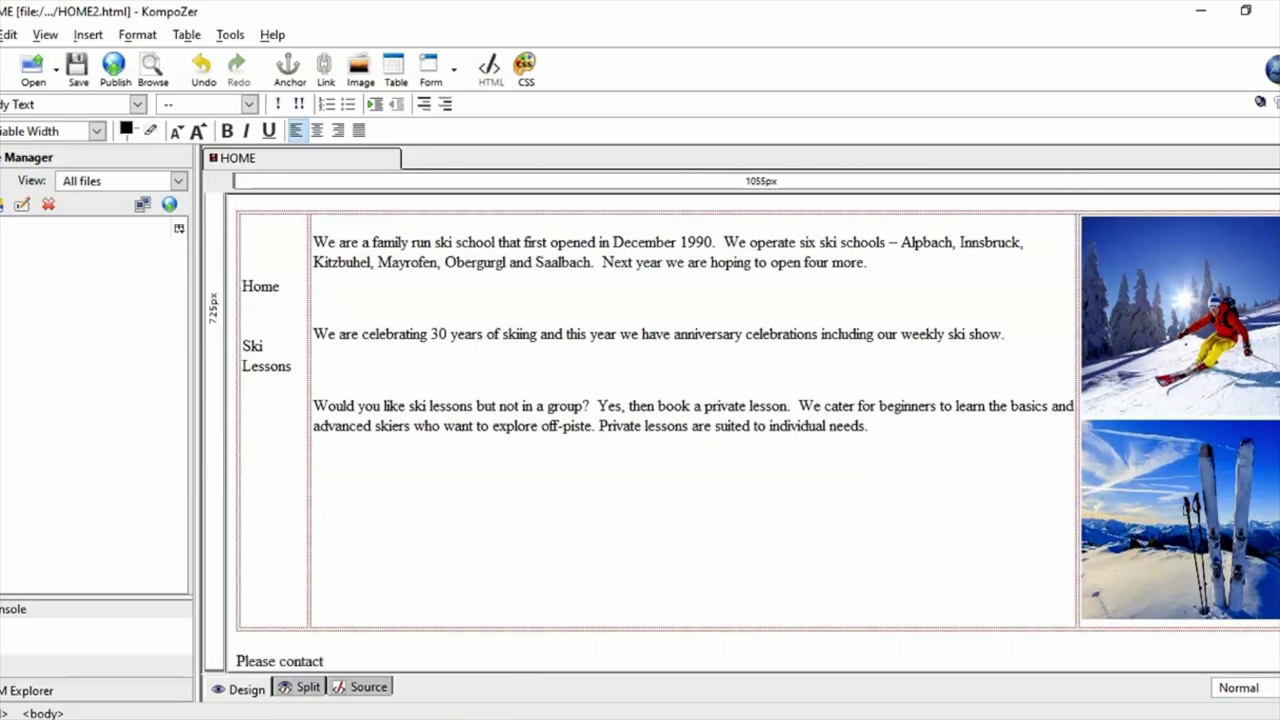
{"action": "key", "text": "alt+Tab"}
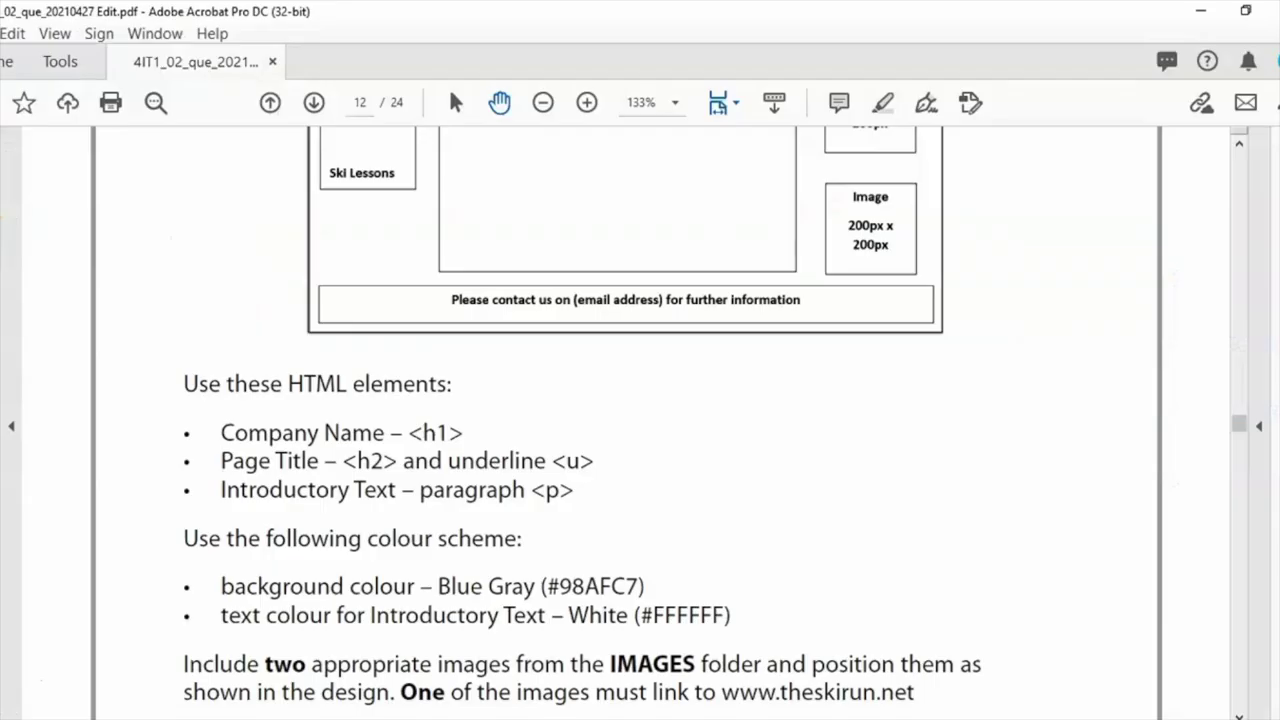
{"action": "key", "text": "alt+Tab"}
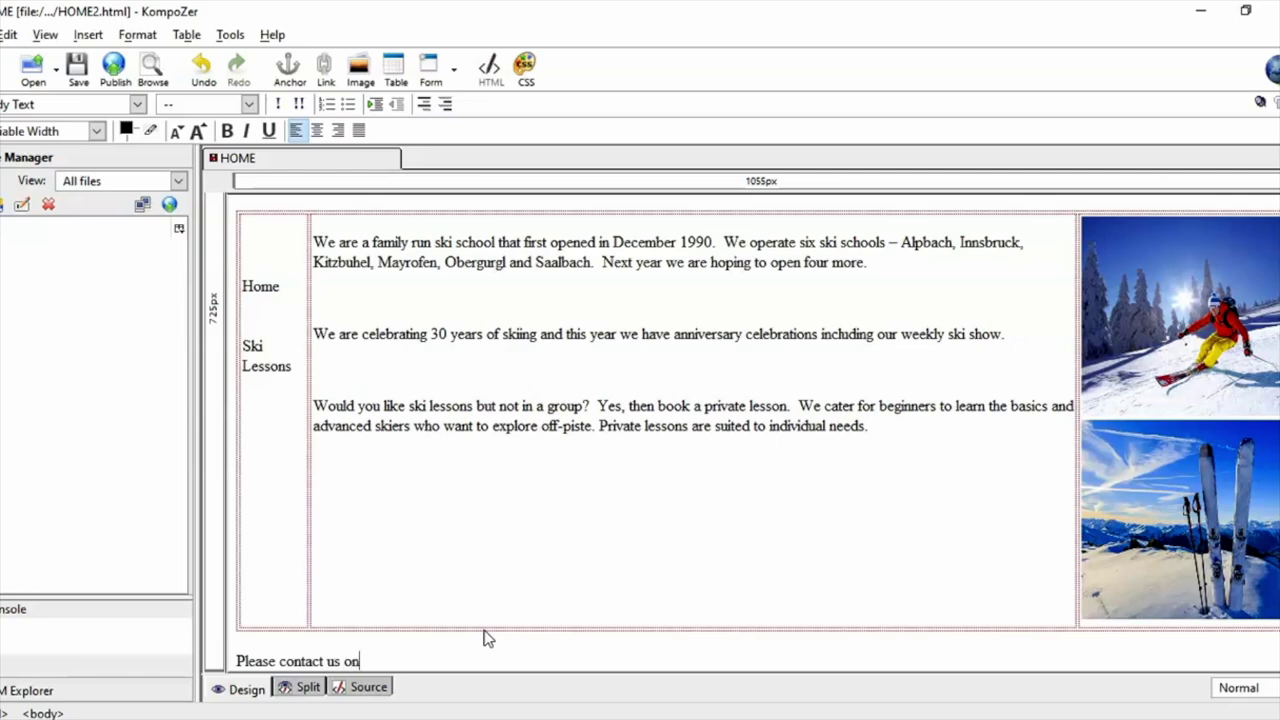
Copy the company's email address from the contact details on page 3 of the exam paper and add it to the contact line.
{"action": "key", "text": "alt+Tab"}
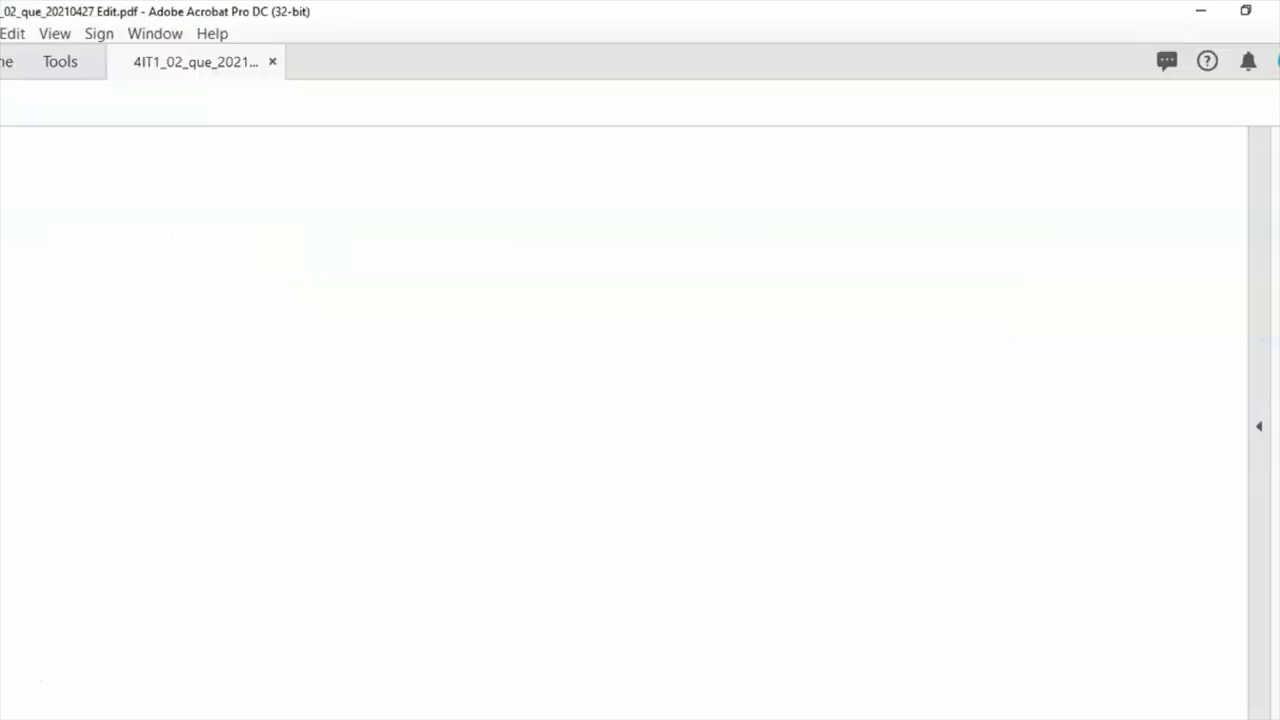
{"action": "left_click_drag", "start_coordinate": [1238, 425], "coordinate": [1238, 214]}
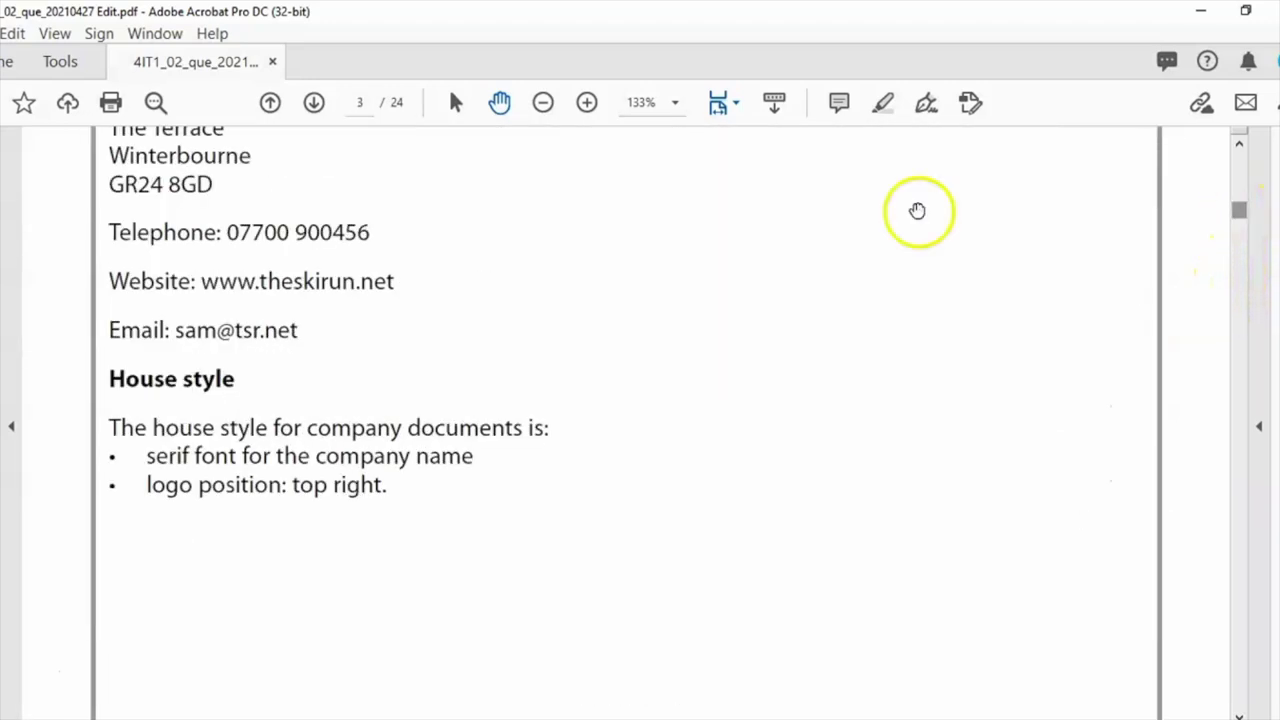
{"action": "left_click_drag", "start_coordinate": [229, 334], "coordinate": [387, 421]}
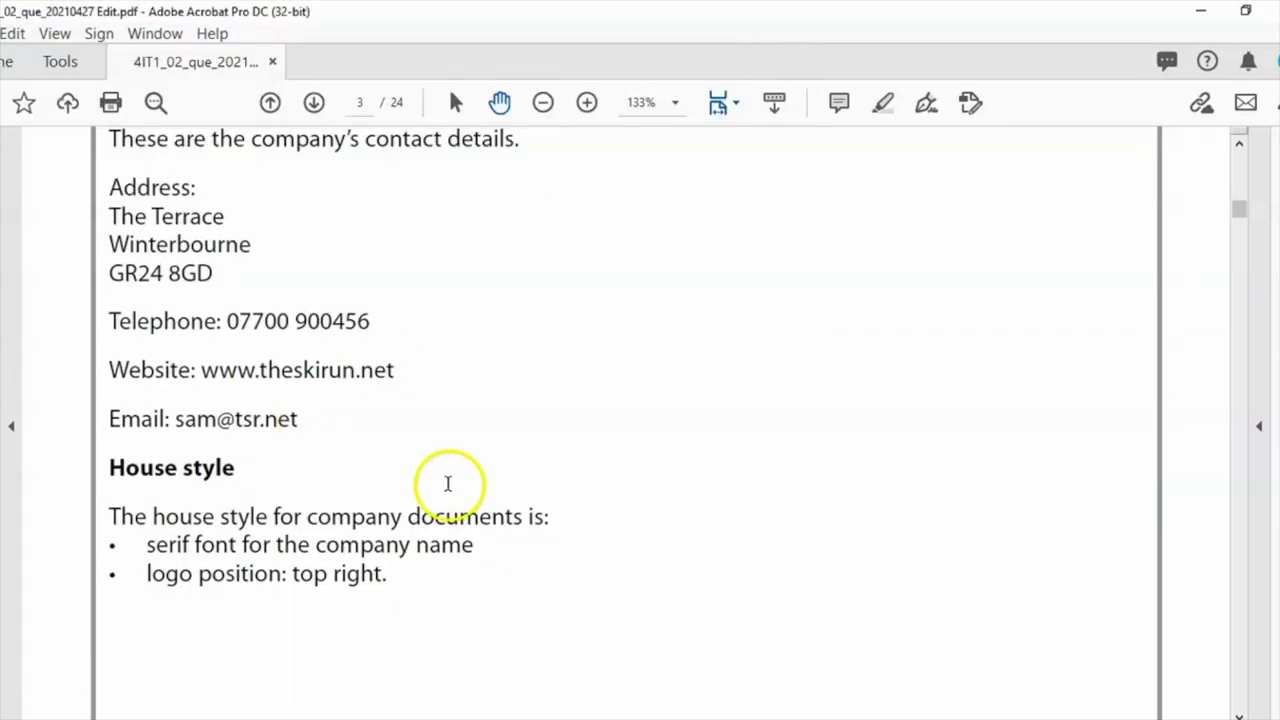
{"action": "left_click_drag", "start_coordinate": [320, 420], "coordinate": [180, 420]}
{"action": "key", "text": "ctrl+c"}
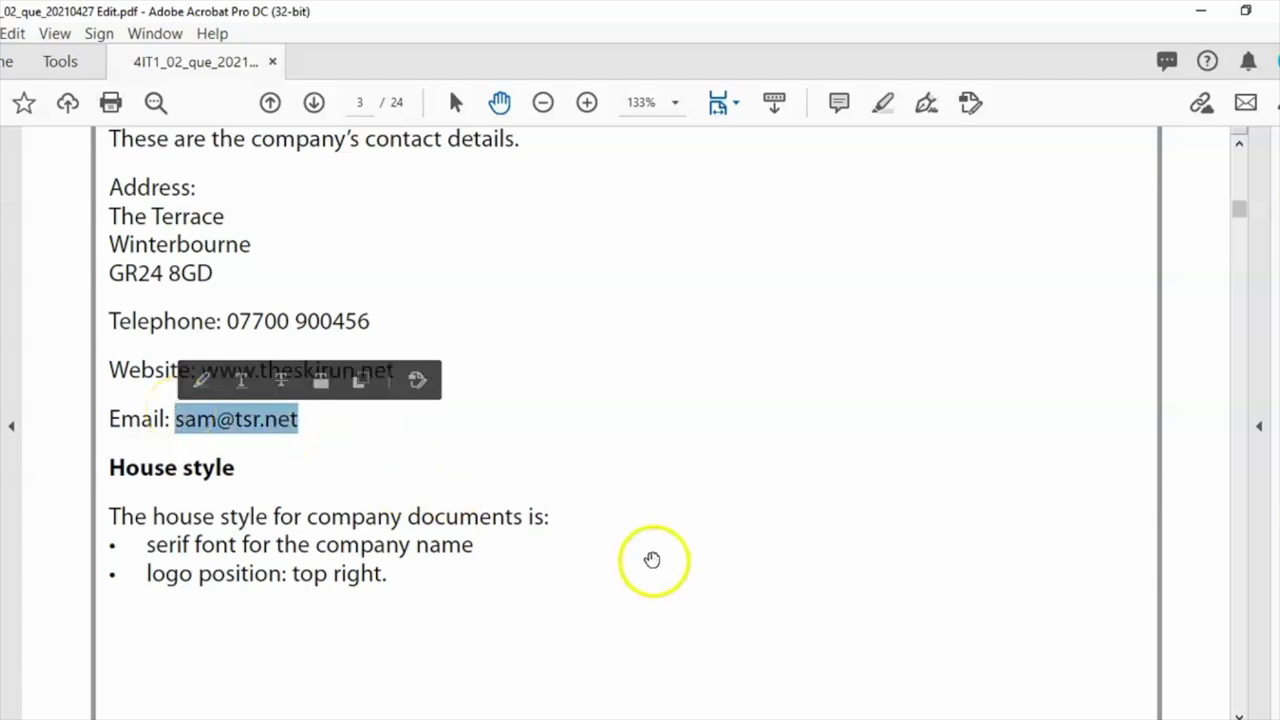
{"action": "left_click", "coordinate": [1203, 16]}
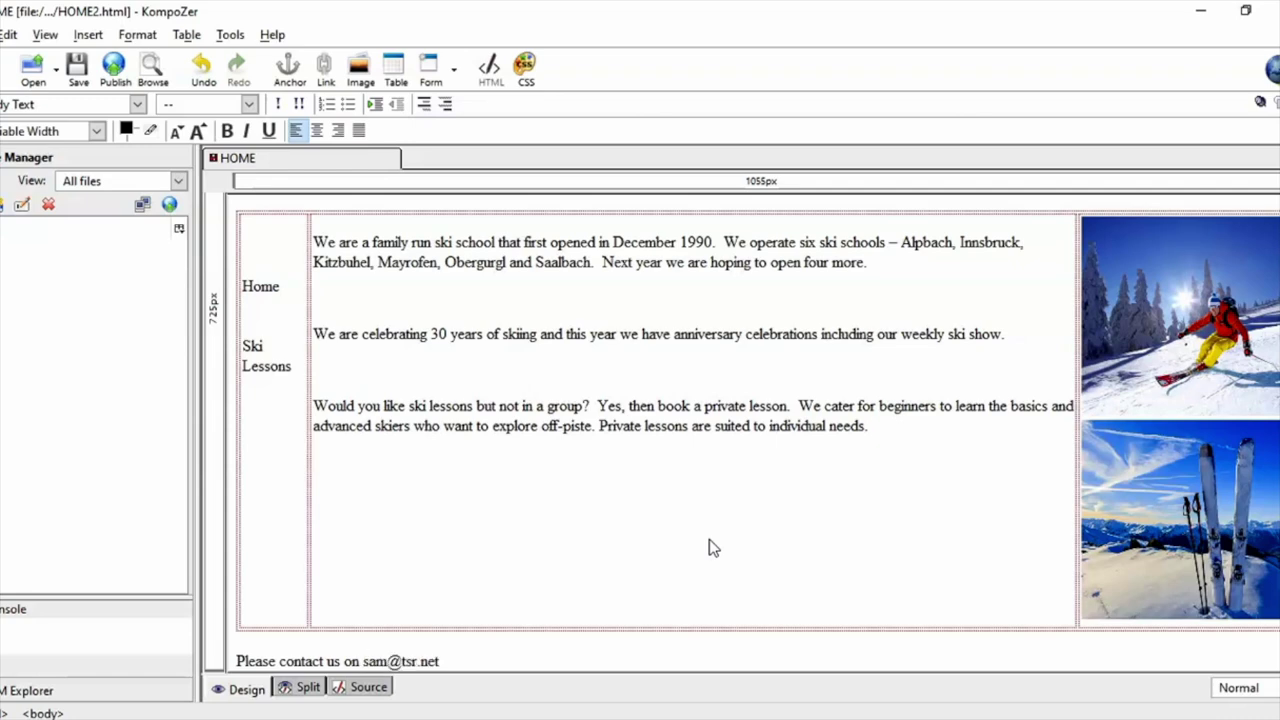
Recheck the footer wording on page 12 of the exam paper and complete the contact line with "for further information".
{"action": "key", "text": "alt+Tab"}
{"action": "left_click_drag", "start_coordinate": [1232, 206], "coordinate": [1240, 423]}
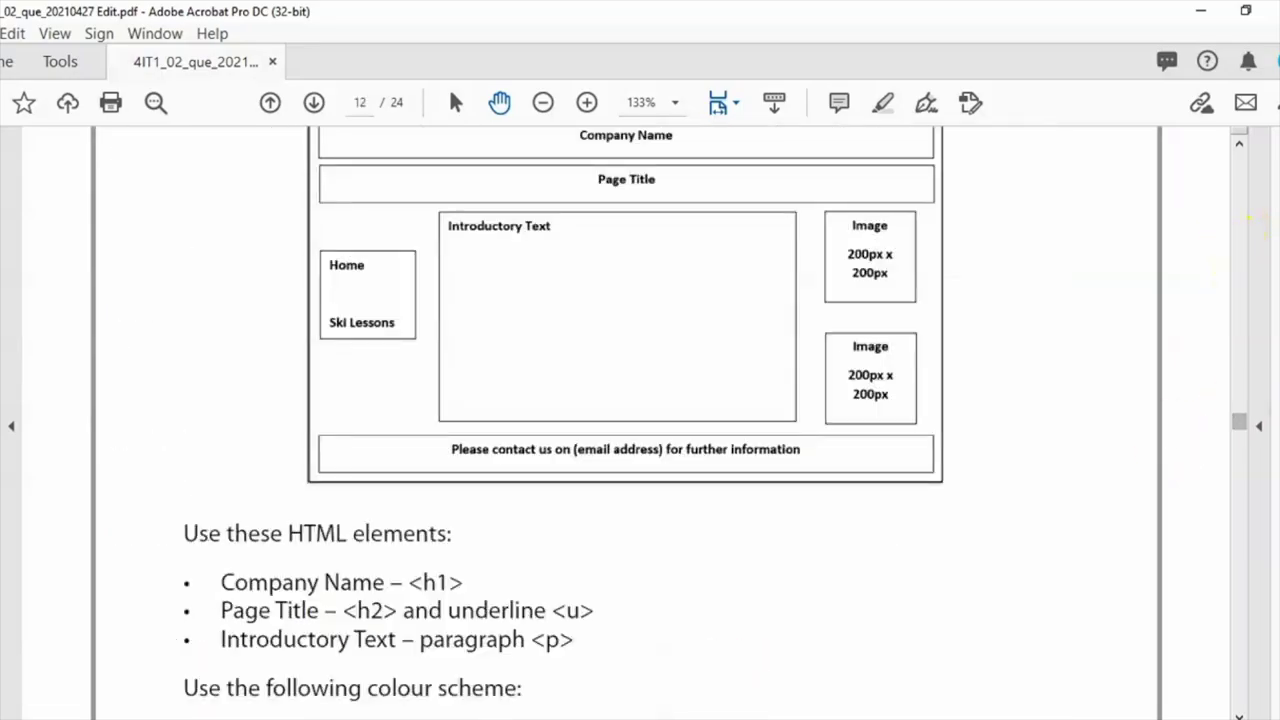
{"action": "key", "text": "alt+Tab"}
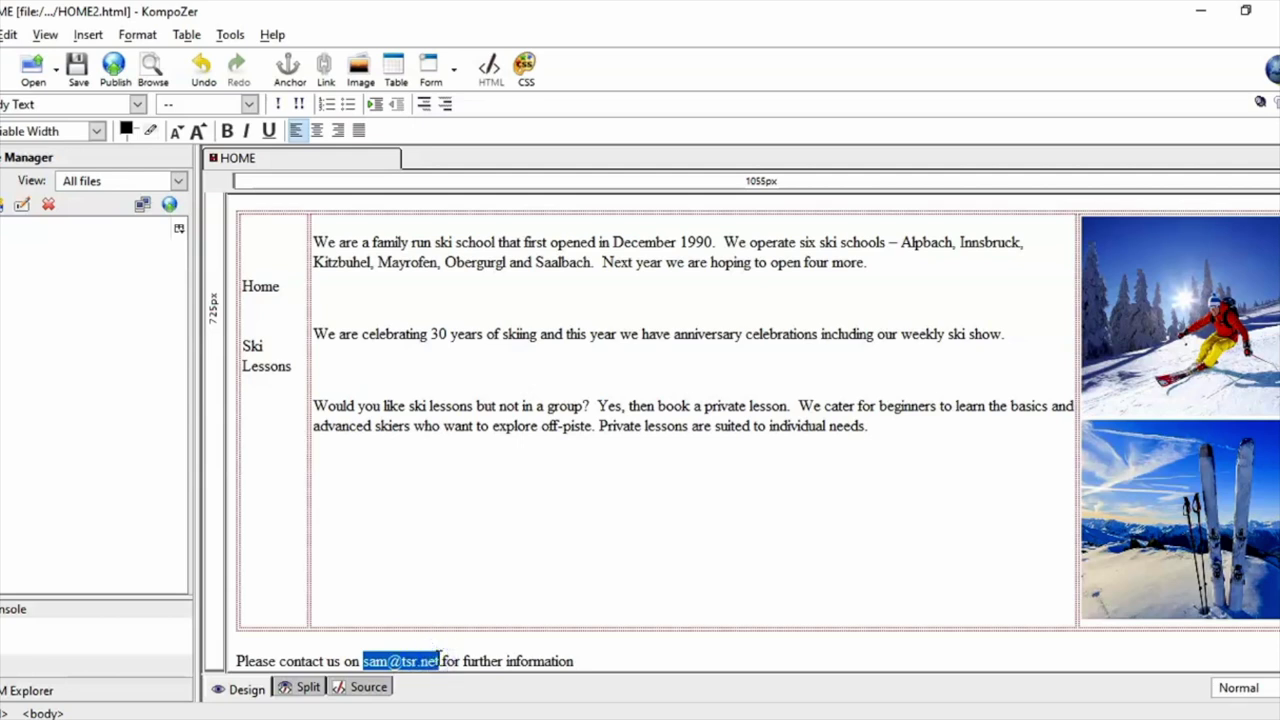
Turn the email address in the contact line into a link to the same address, marked as an email address.
{"action": "left_click", "coordinate": [85, 35]}
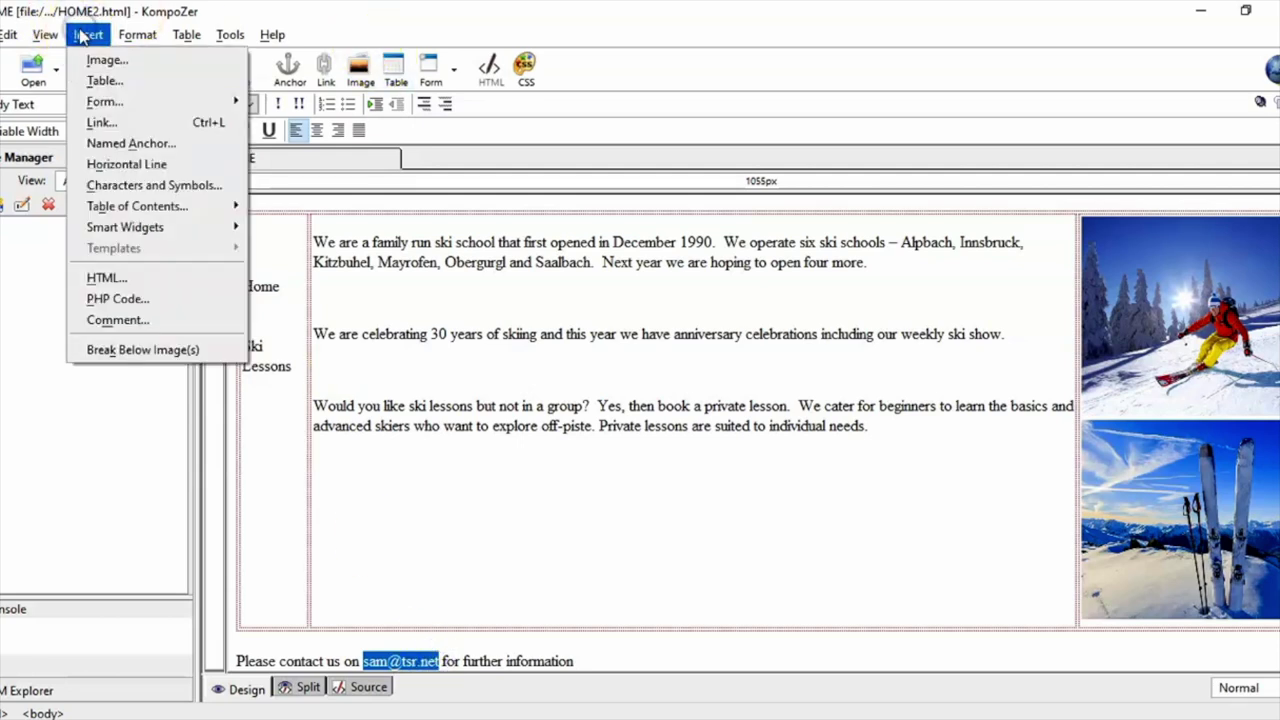
{"action": "left_click", "coordinate": [101, 122]}
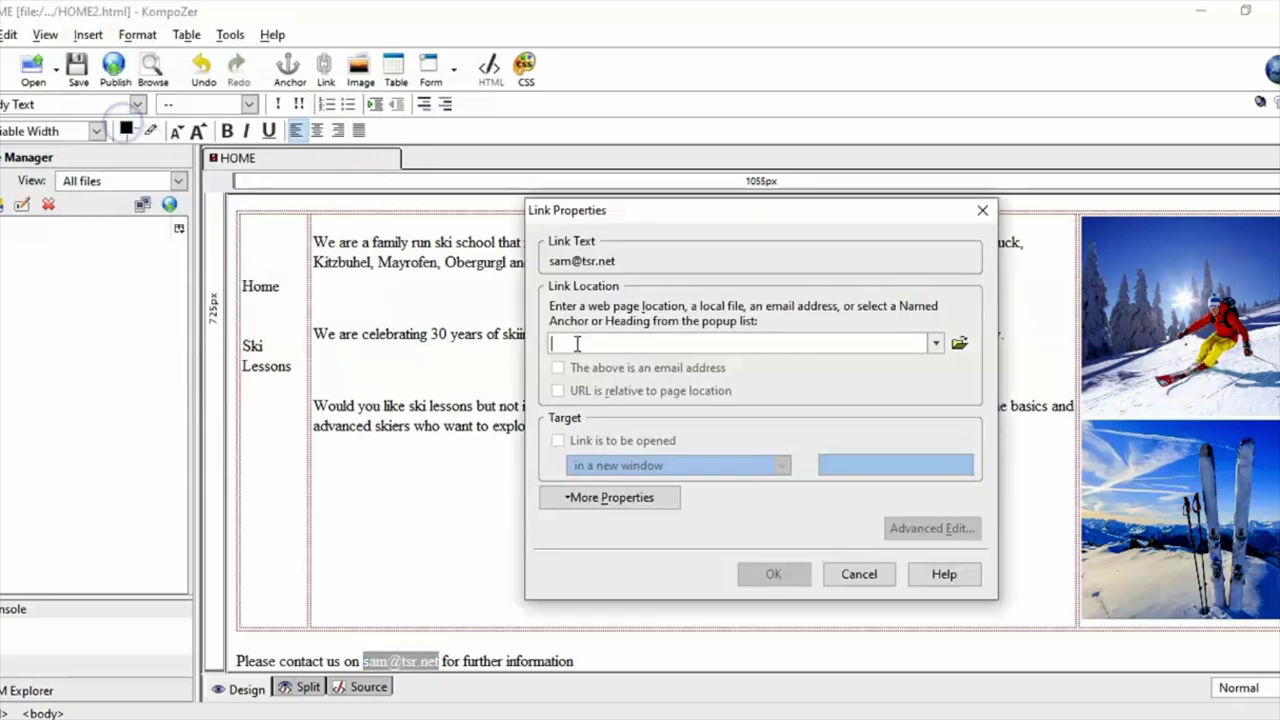
{"action": "key", "text": "ctrl+v"}
{"action": "left_click", "coordinate": [558, 368]}
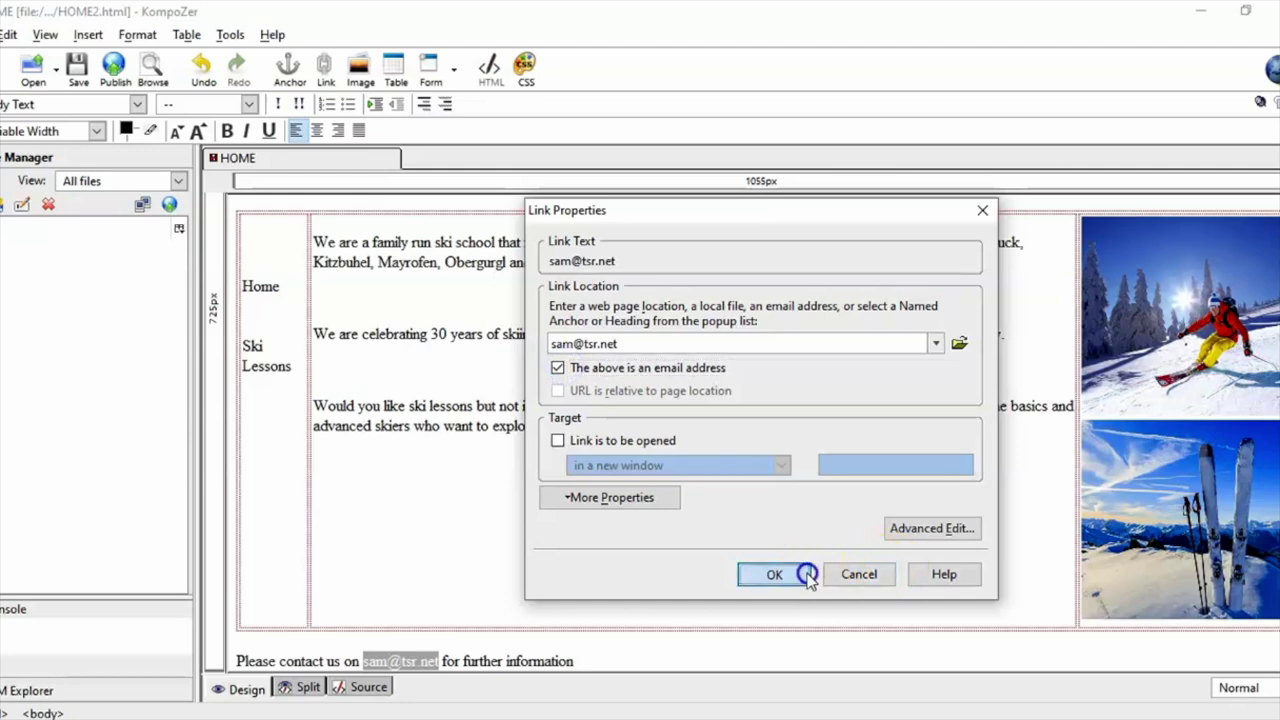
{"action": "left_click", "coordinate": [800, 574]}
{"action": "left_click", "coordinate": [620, 550]}
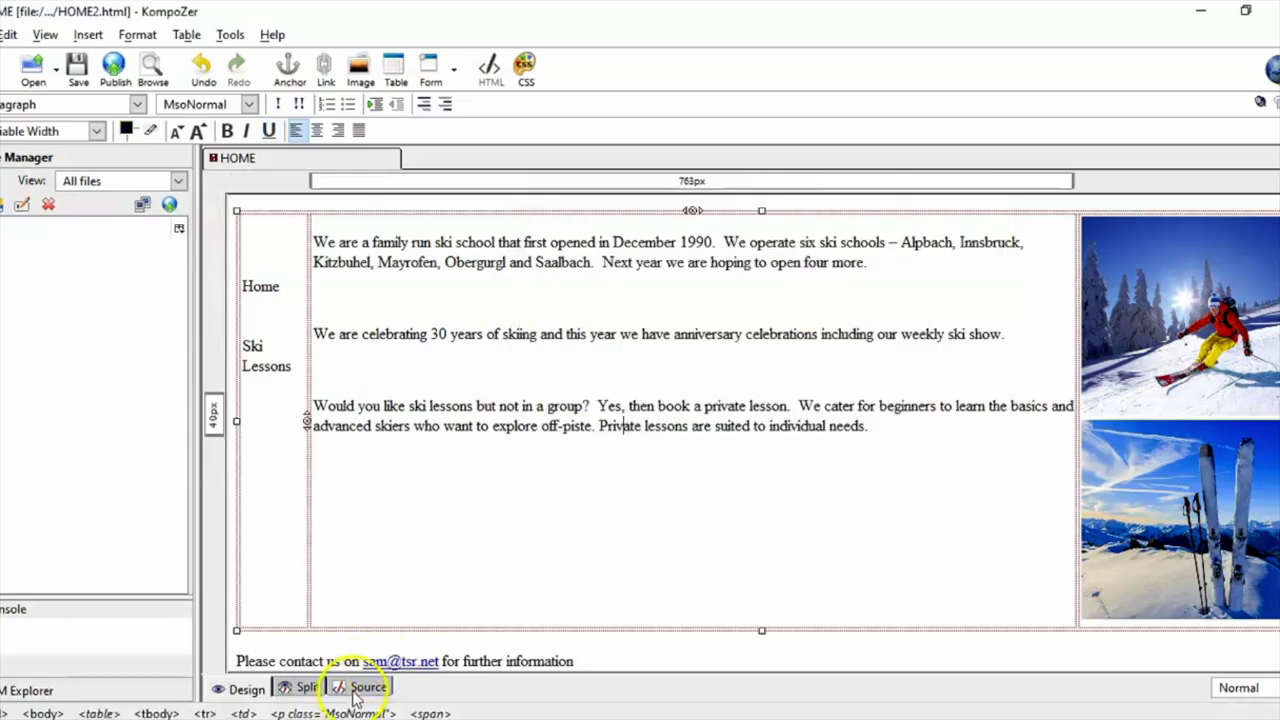
Inspect the contact line's mailto link in the HTML source and return to the design view.
{"action": "left_click", "coordinate": [364, 688]}
{"action": "left_click", "coordinate": [437, 600]}
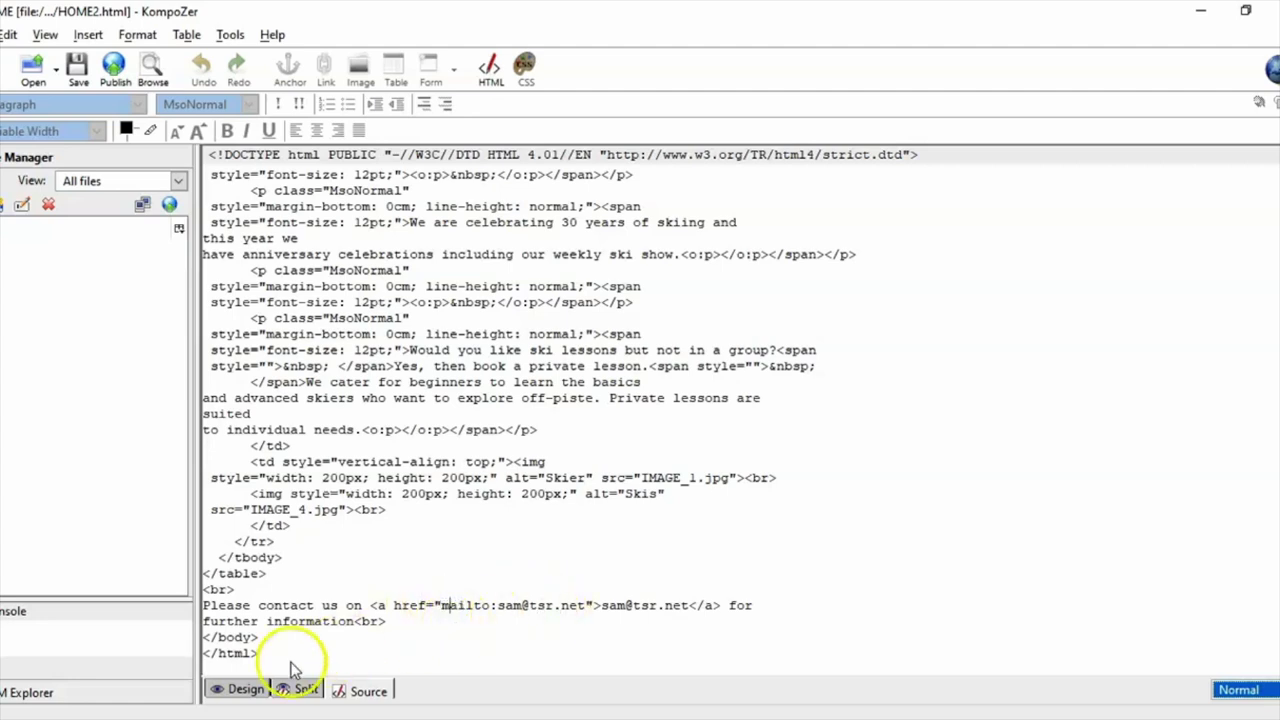
{"action": "left_click", "coordinate": [246, 690]}
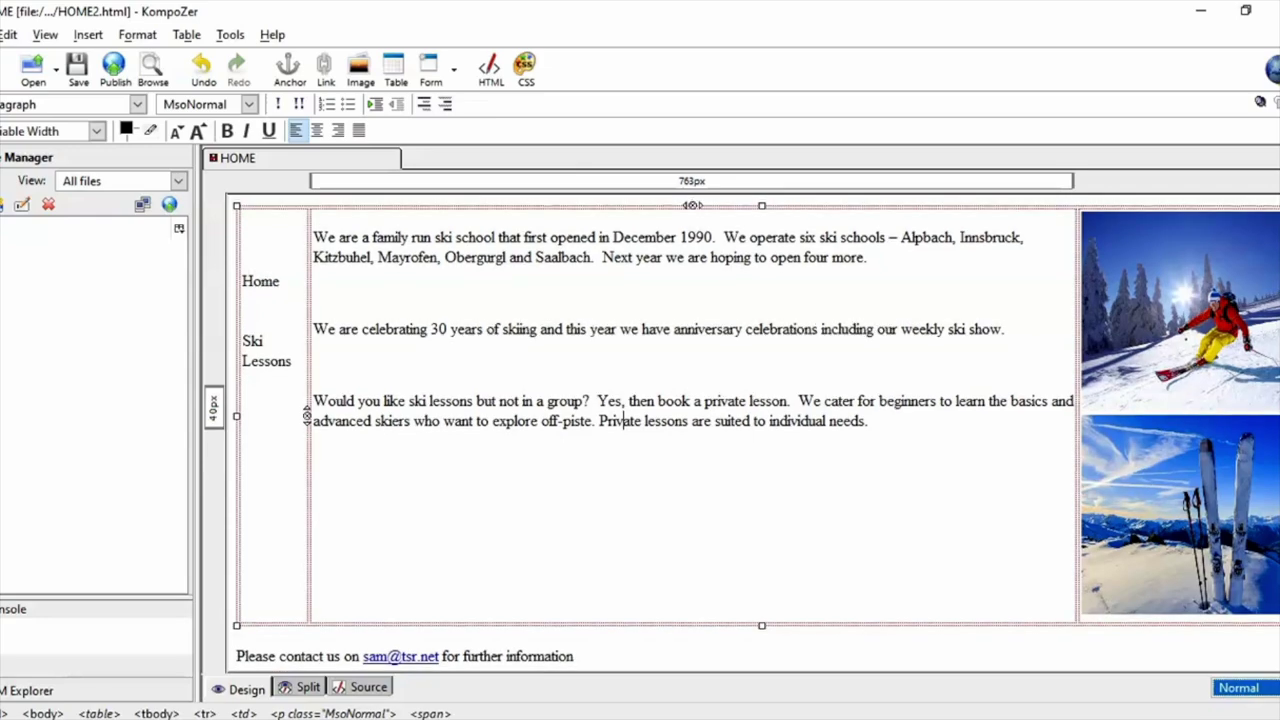
Save the page and reload HOME2 in Chrome to check the contact line.
{"action": "left_click", "coordinate": [69, 68]}
{"action": "key", "text": "alt+Tab"}
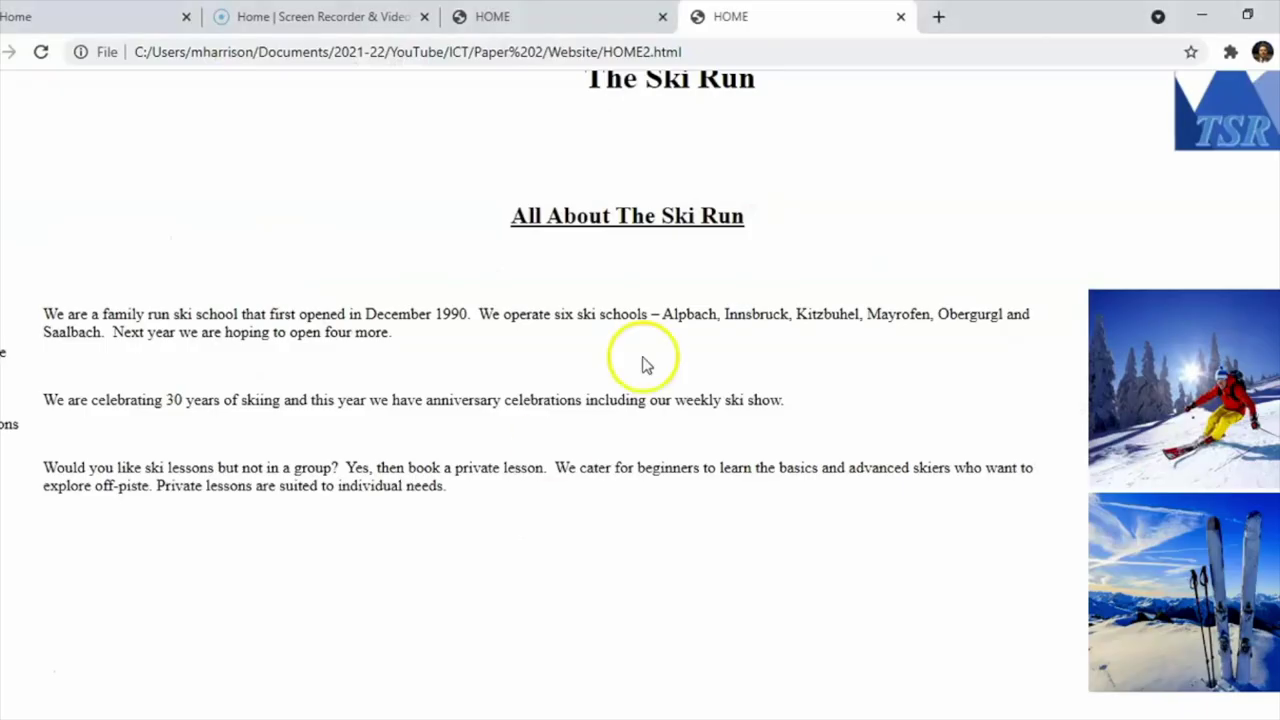
{"action": "left_click", "coordinate": [722, 52]}
{"action": "key", "text": "Return"}
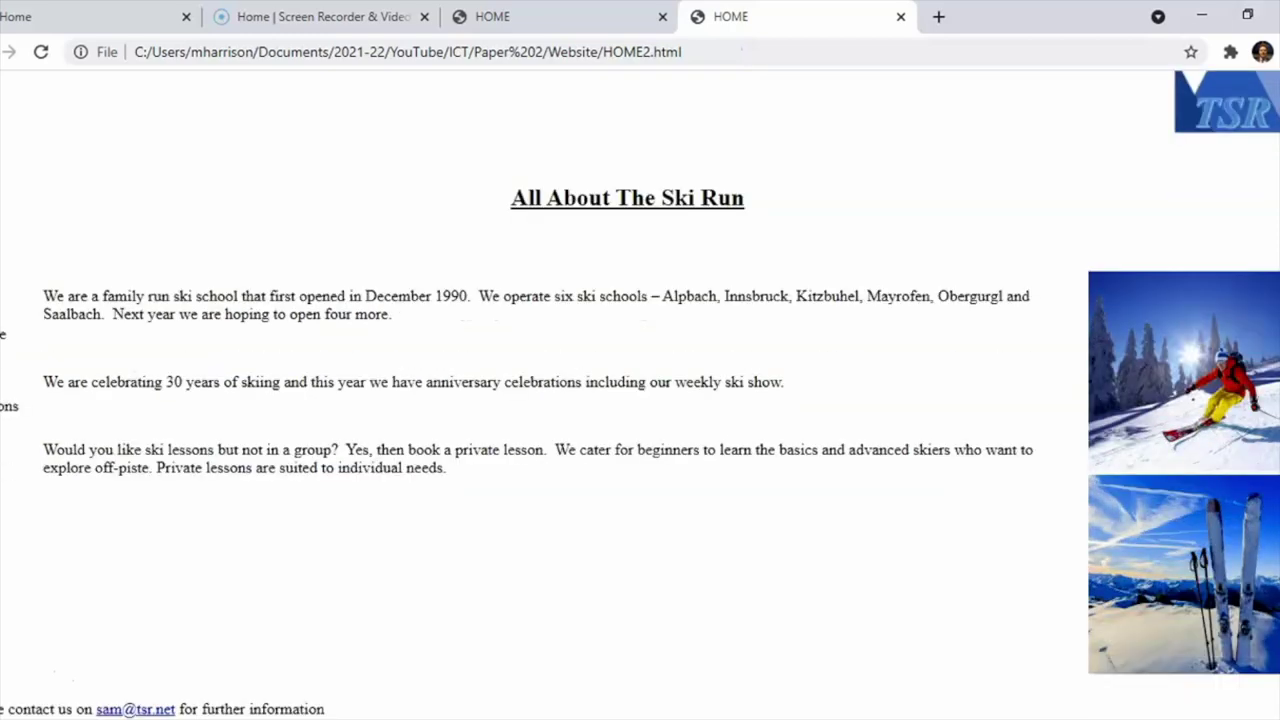
In KompoZer, delete the two blank lines between the "All About The Ski Run" heading and the content table.
{"action": "key", "text": "alt+Tab"}
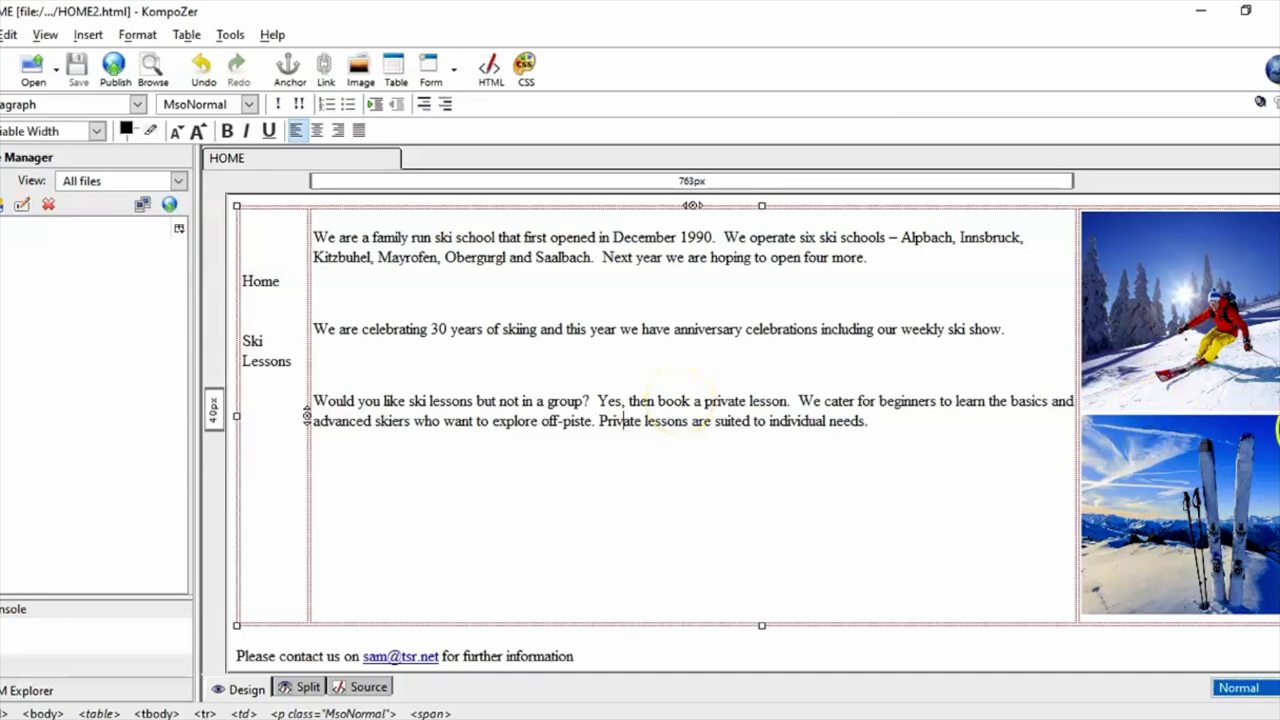
{"action": "scroll", "coordinate": [685, 390], "scroll_direction": "up", "scroll_amount": 5}
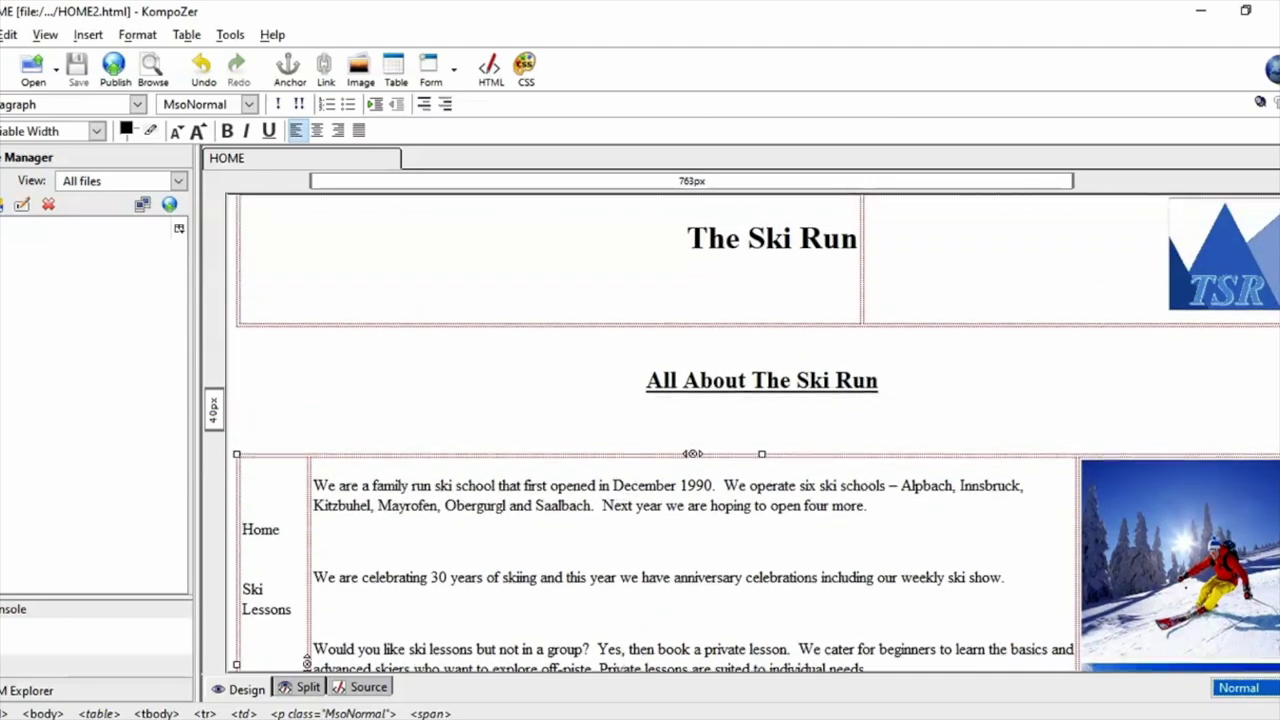
{"action": "left_click", "coordinate": [808, 424]}
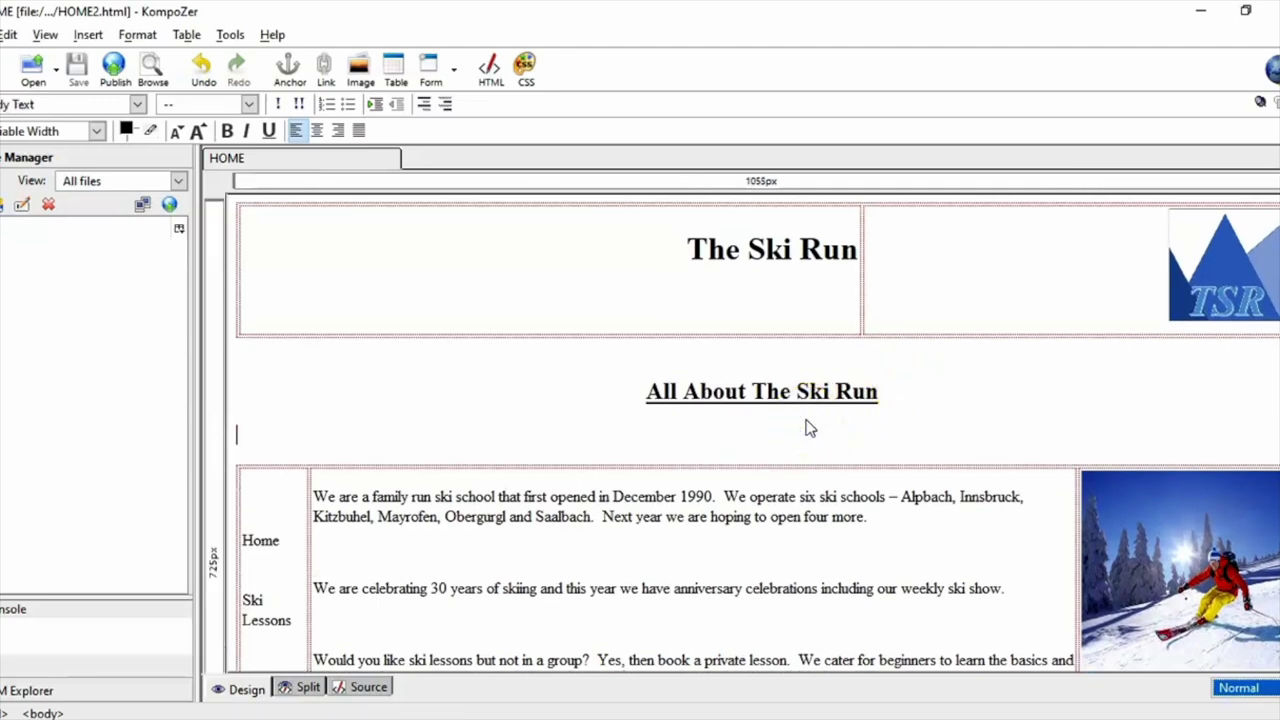
{"action": "key", "text": "Delete"}
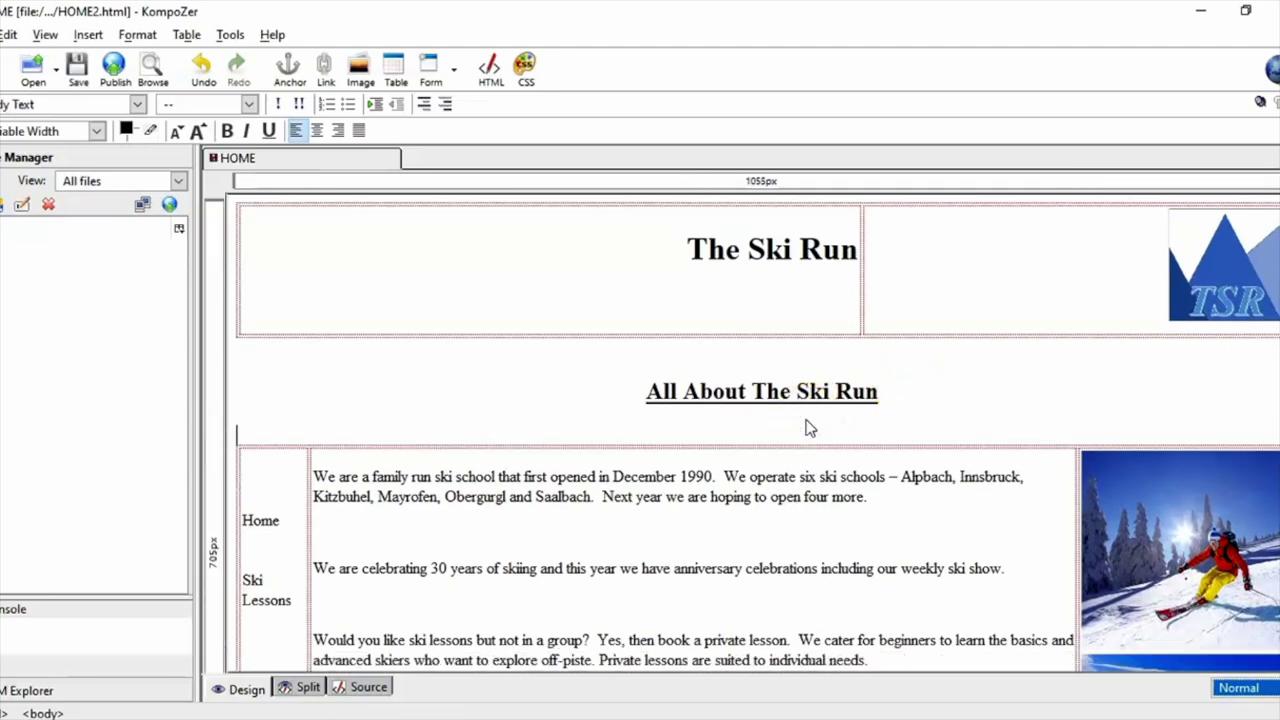
{"action": "key", "text": "Delete"}
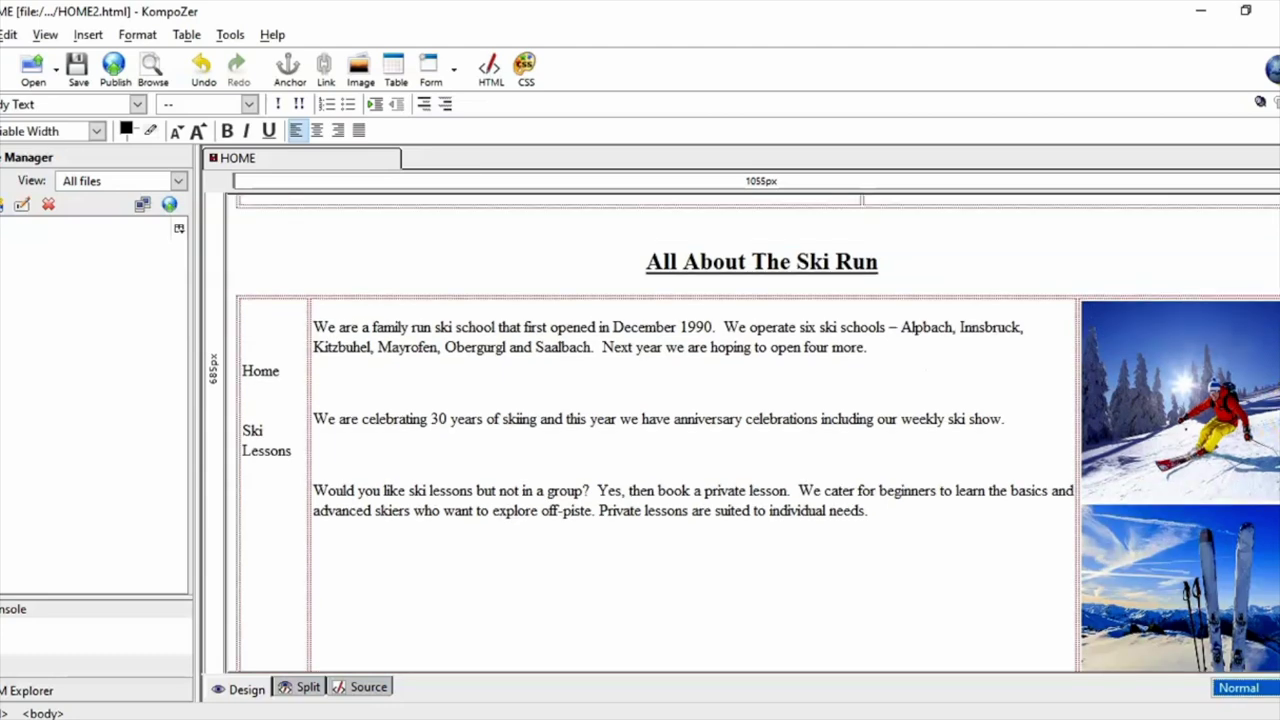
Try to remove the gap above the "All About The Ski Run" heading, and undo the deletion.
{"action": "left_click", "coordinate": [612, 340]}
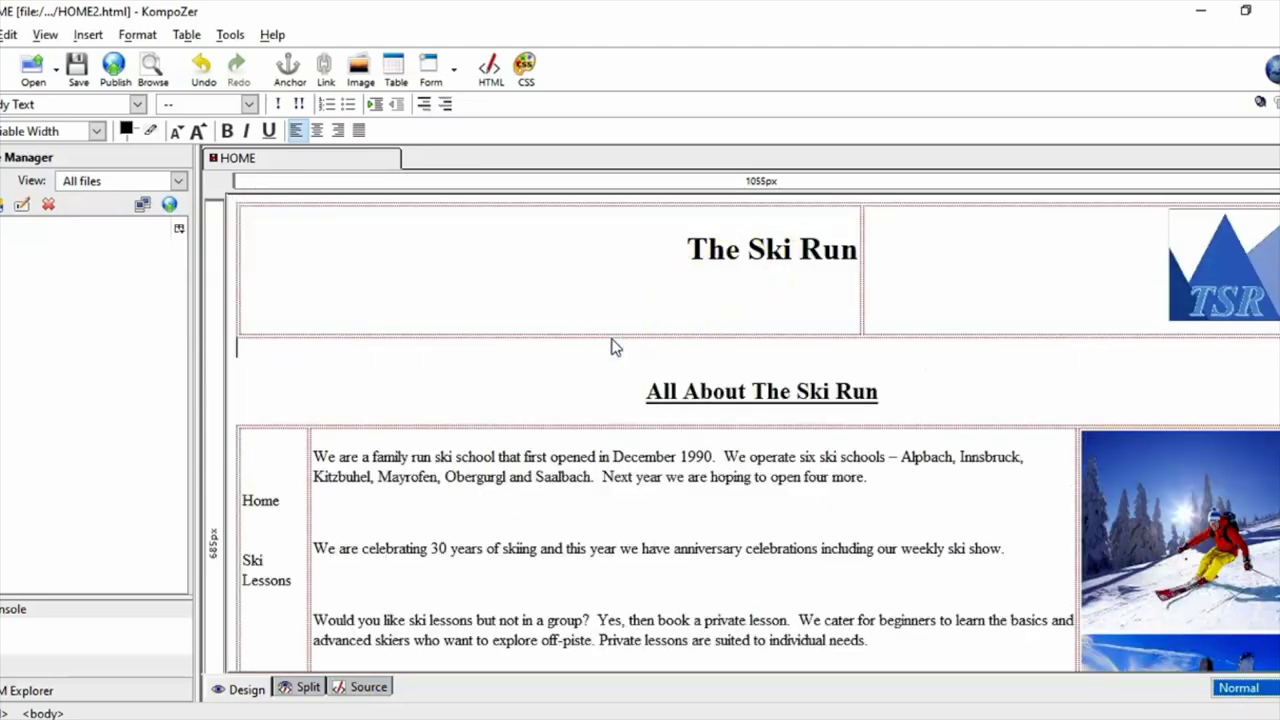
{"action": "left_click", "coordinate": [477, 386]}
{"action": "left_click", "coordinate": [297, 366]}
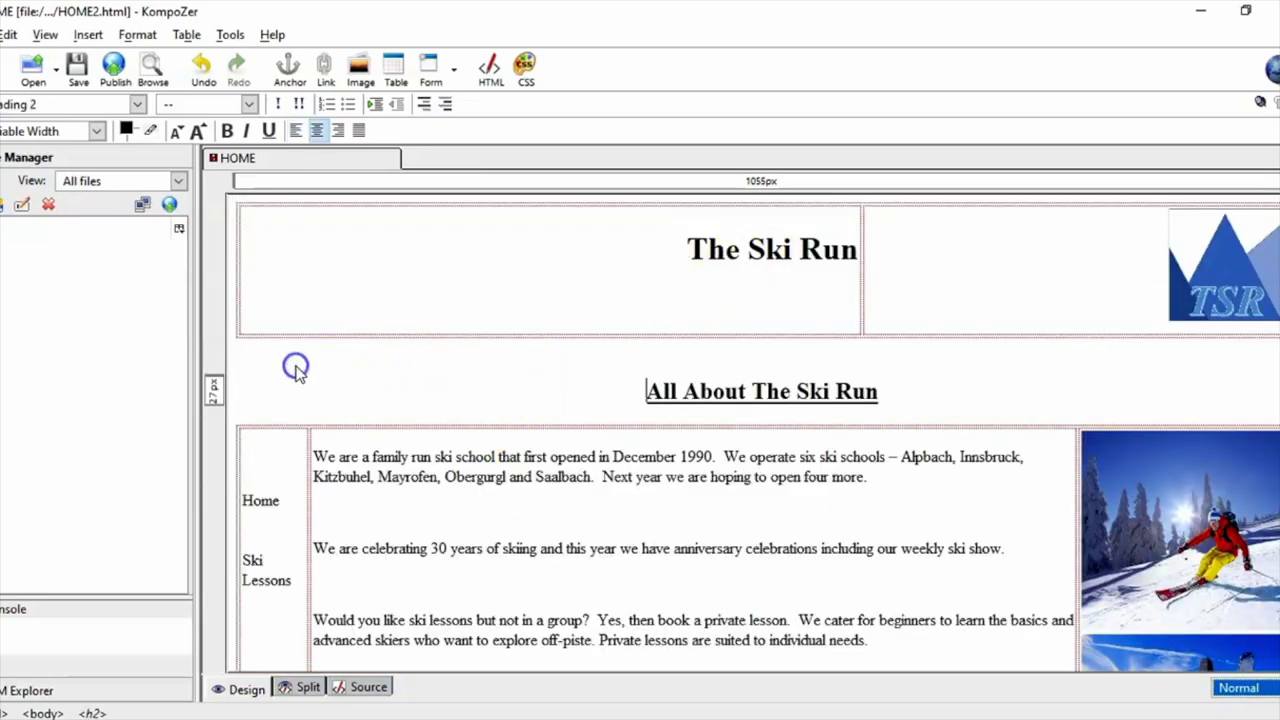
{"action": "key", "text": "BackSpace"}
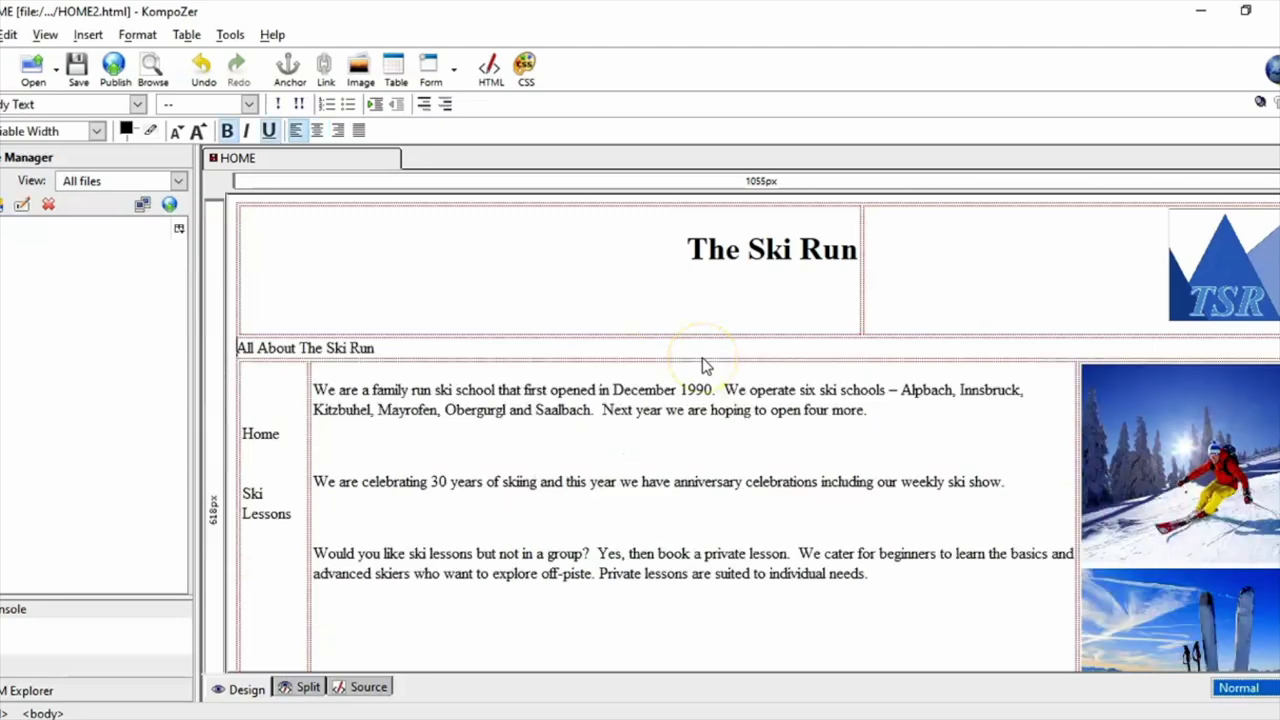
{"action": "key", "text": "ctrl+z"}
{"action": "left_click", "coordinate": [1083, 368]}
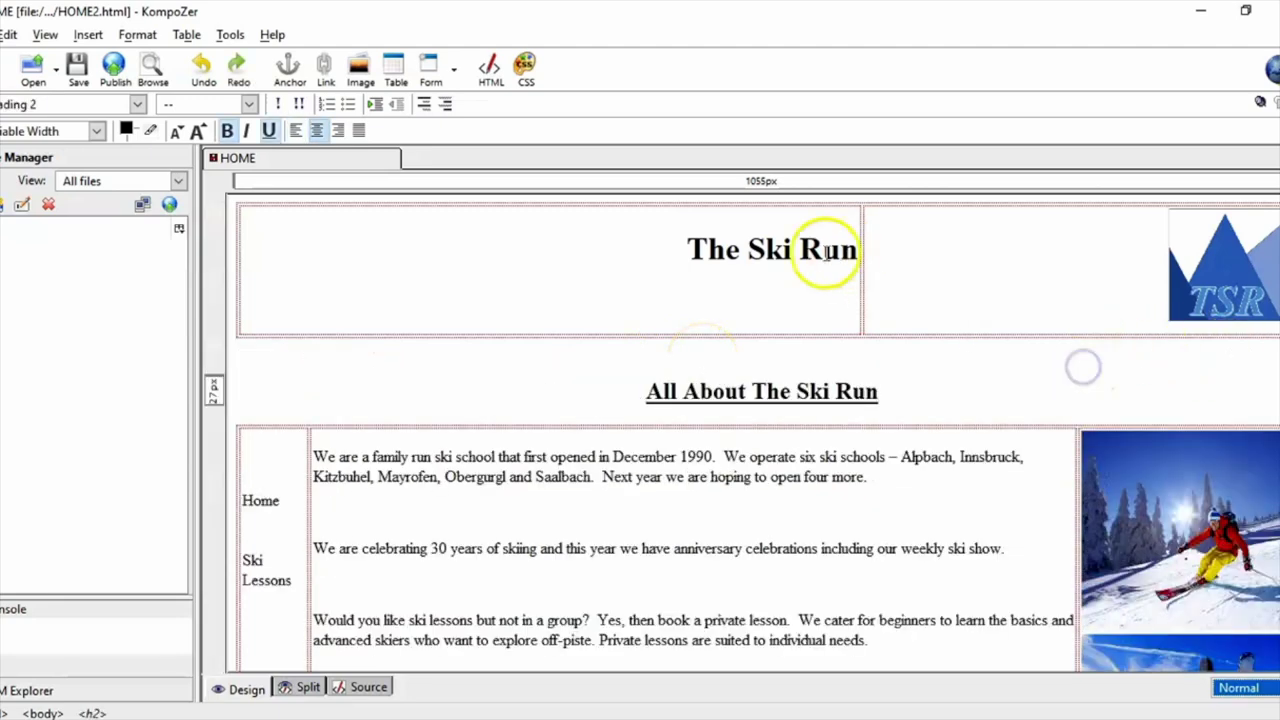
Add spaces after the company name "The Ski Run" in the header table to adjust its position above the page title.
{"action": "triple_click", "coordinate": [697, 252]}
{"action": "left_click", "coordinate": [870, 277]}
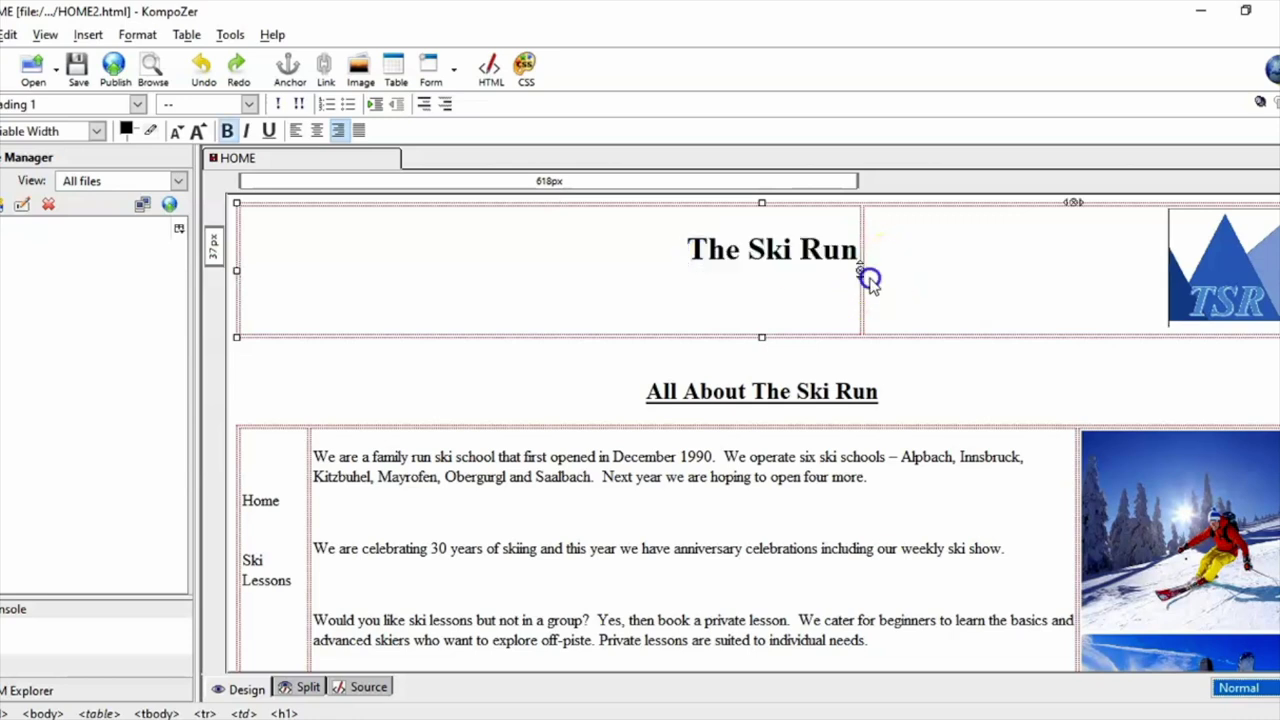
{"action": "left_click", "coordinate": [849, 248]}
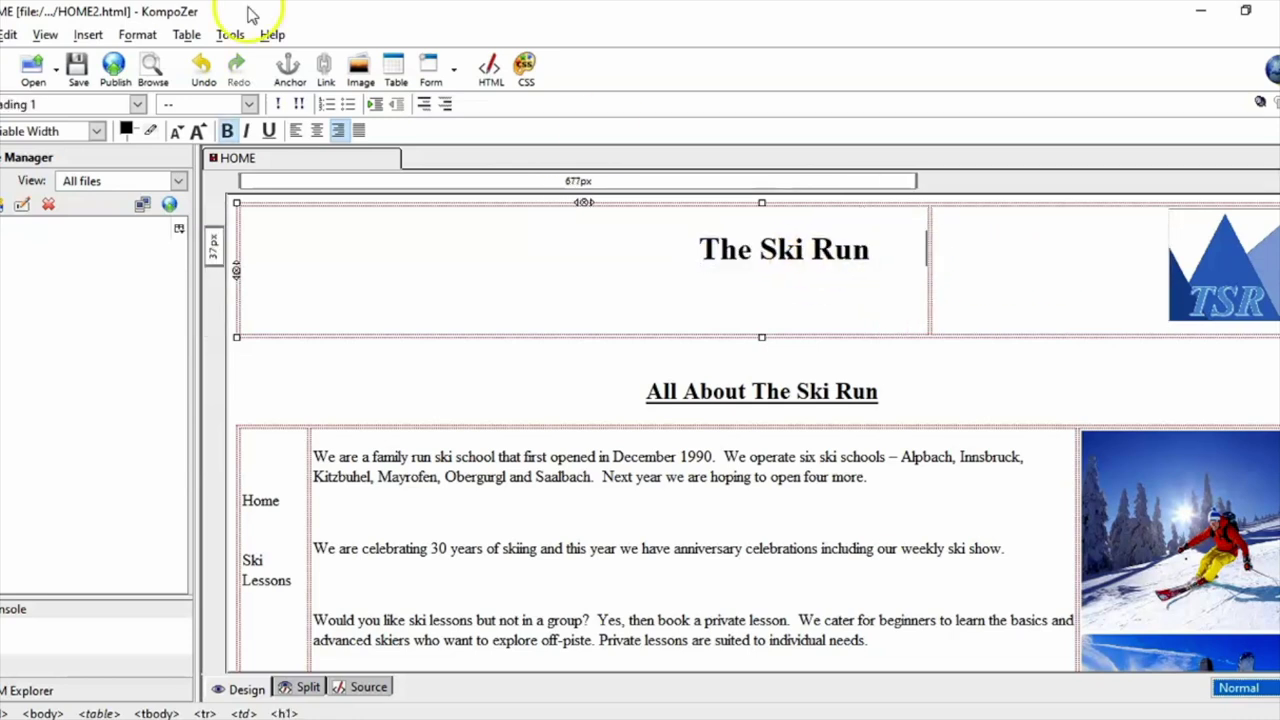
Save the page and reload HOME2 in Chrome to check the header position and spacing.
{"action": "left_click", "coordinate": [77, 66]}
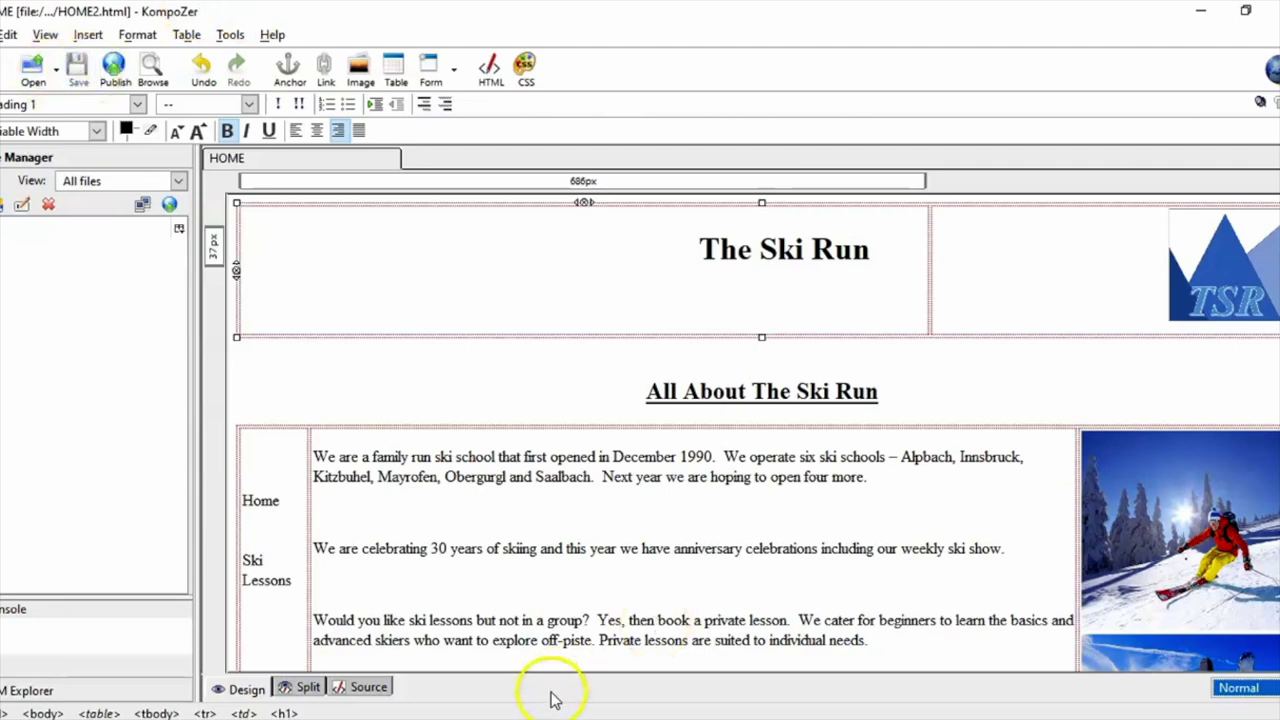
{"action": "left_click", "coordinate": [509, 708]}
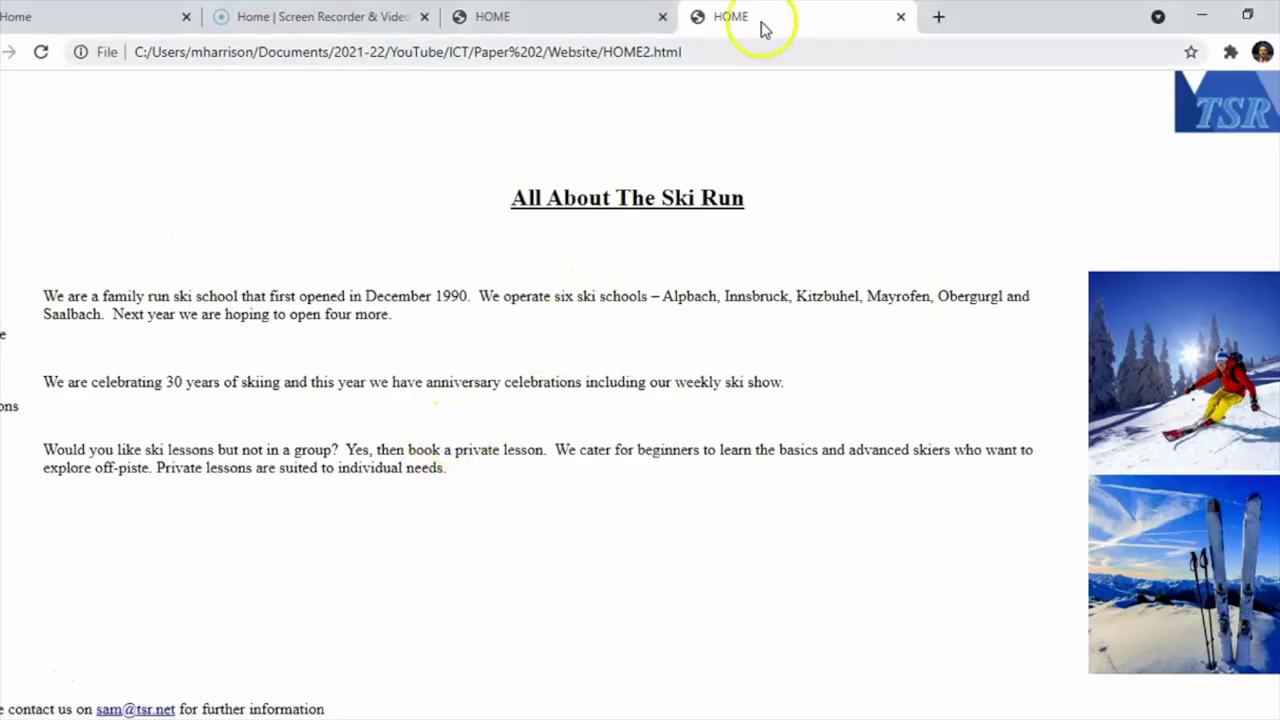
{"action": "left_click", "coordinate": [688, 52]}
{"action": "key", "text": "Return"}
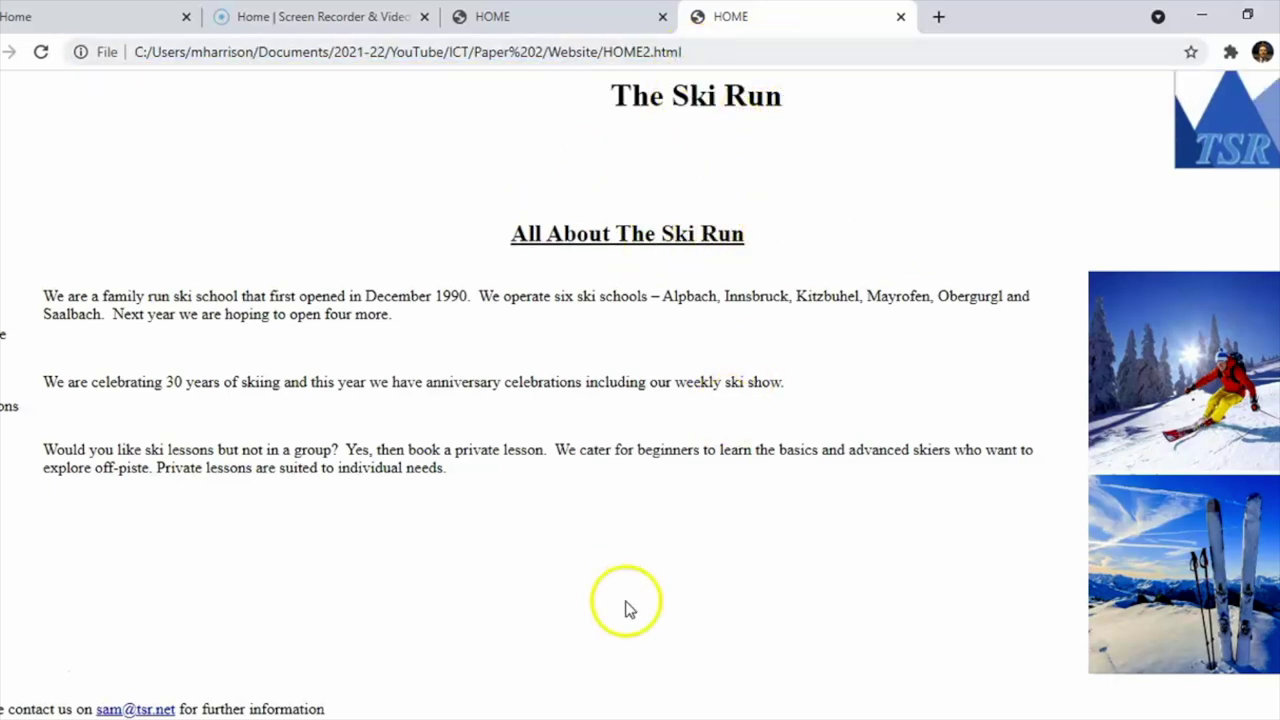
In KompoZer, adjust the spaces before "The Ski Run" in the header to shift it left, save, and reload HOME2 in Chrome.
{"action": "left_click", "coordinate": [592, 717]}
{"action": "left_click", "coordinate": [826, 251]}
{"action": "key", "text": "ctrl+e"}
{"action": "left_click", "coordinate": [471, 249]}
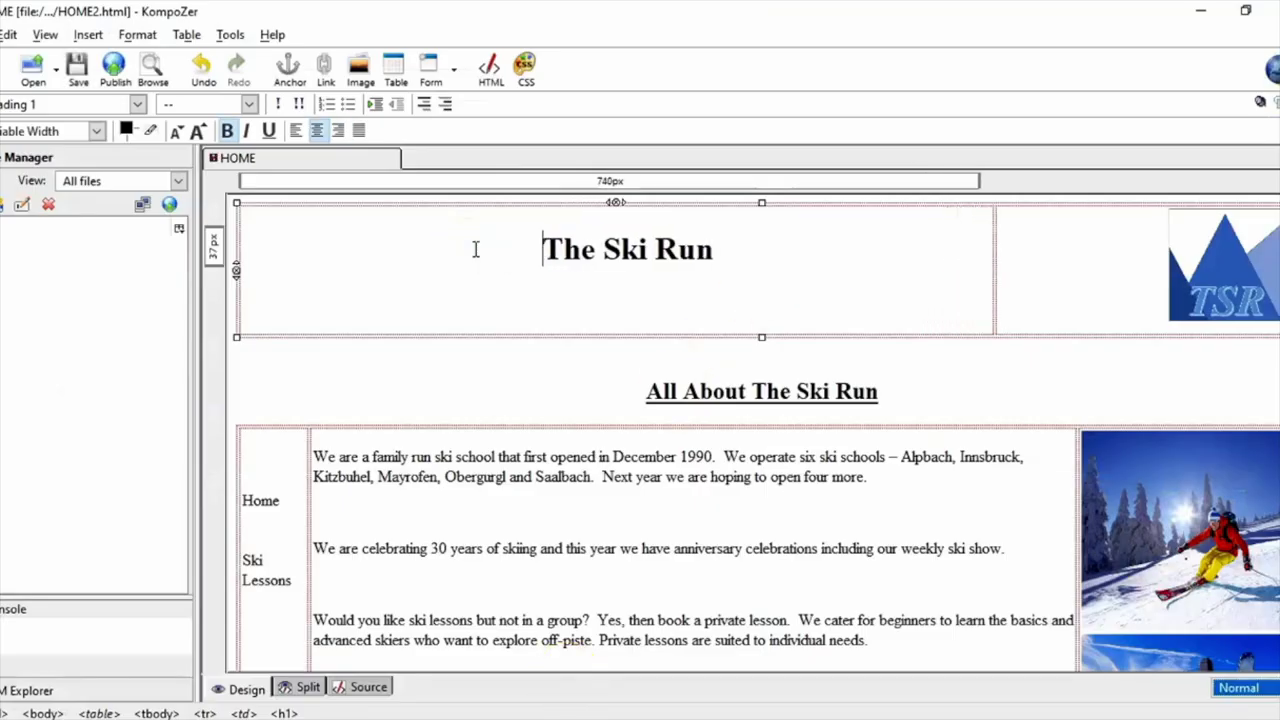
{"action": "left_click", "coordinate": [82, 64]}
{"action": "left_click", "coordinate": [514, 712]}
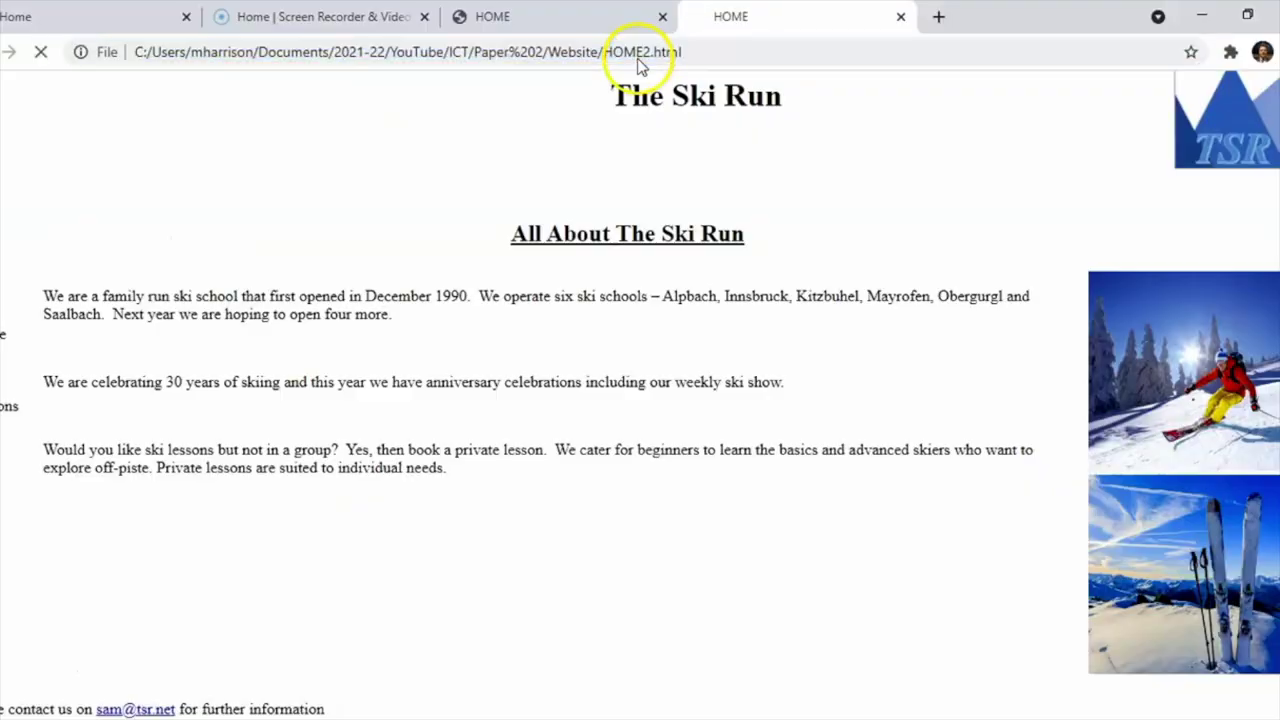
{"action": "key", "text": "F5"}
Add spaces before the company name in KompoZer to align it with the page title, save, and check HOME2 in Chrome.
{"action": "key", "text": "alt+Tab"}
{"action": "left_click", "coordinate": [591, 247]}
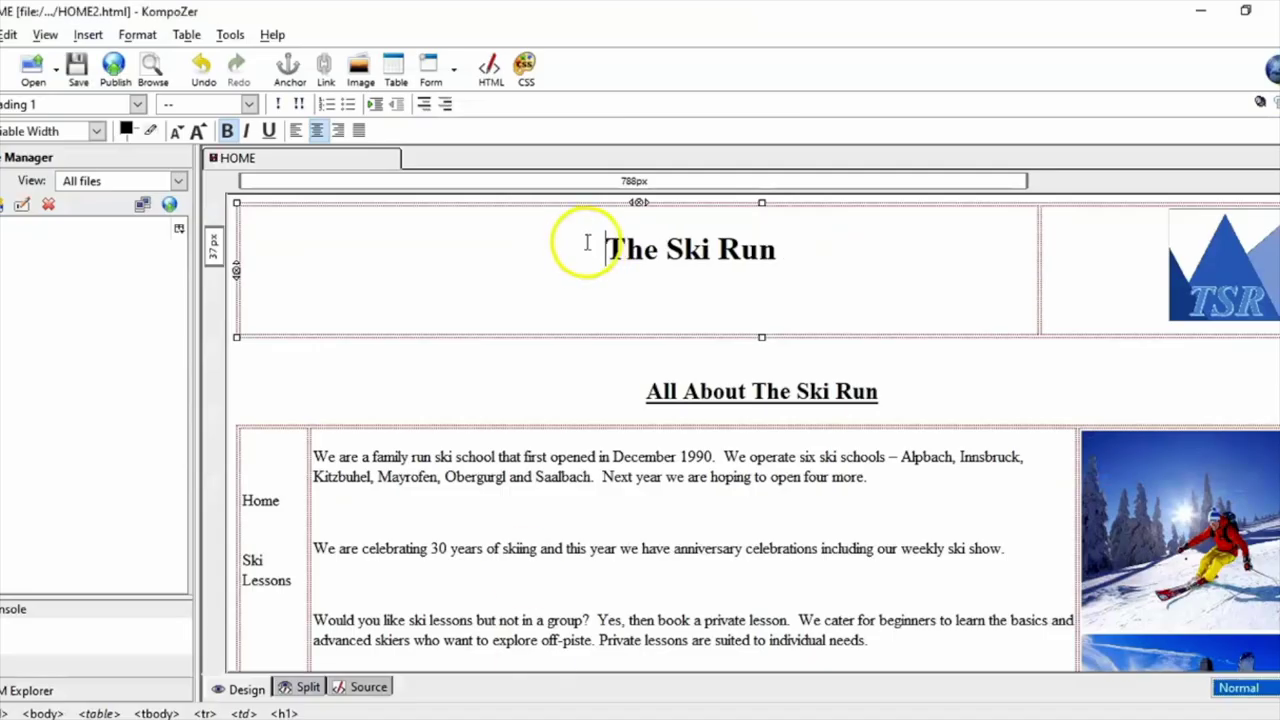
{"action": "left_click", "coordinate": [80, 86]}
{"action": "key", "text": "alt+Tab"}
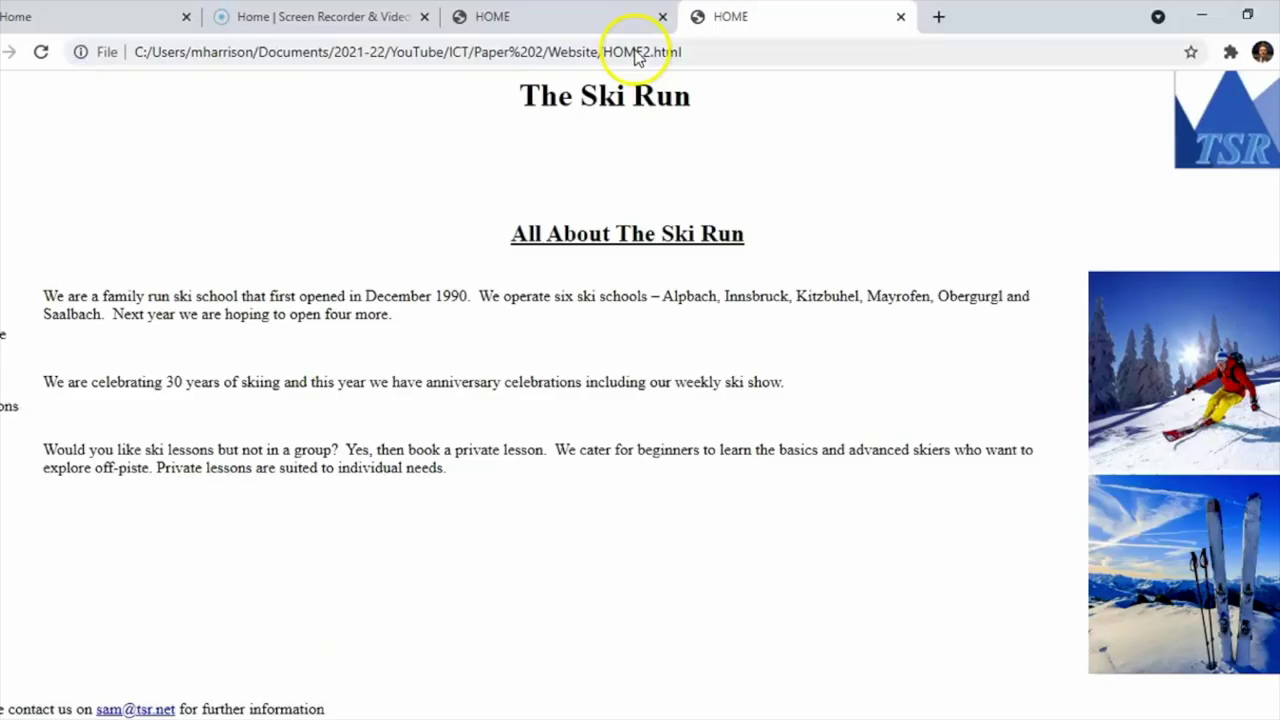
{"action": "key", "text": "alt+Tab"}
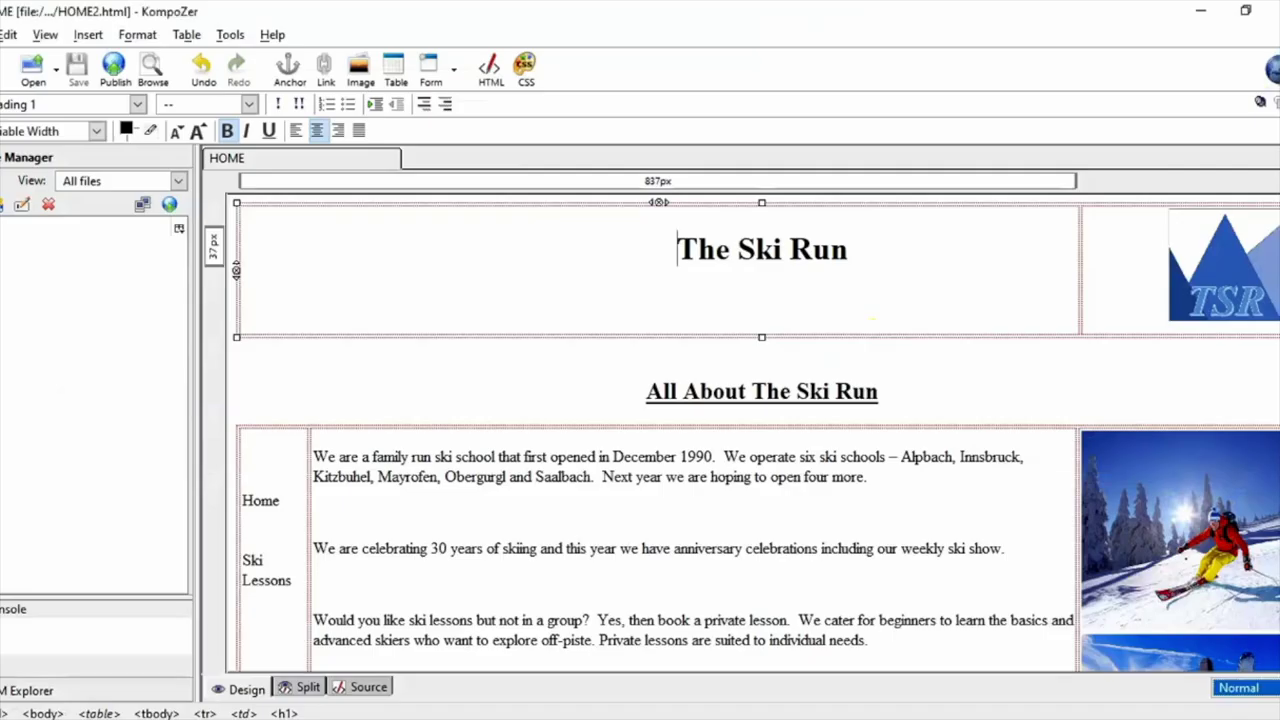
Switch to the exam paper in Acrobat and read the required colour scheme and image link instructions below the page design.
{"action": "scroll", "coordinate": [755, 433], "scroll_direction": "down", "scroll_amount": 5}
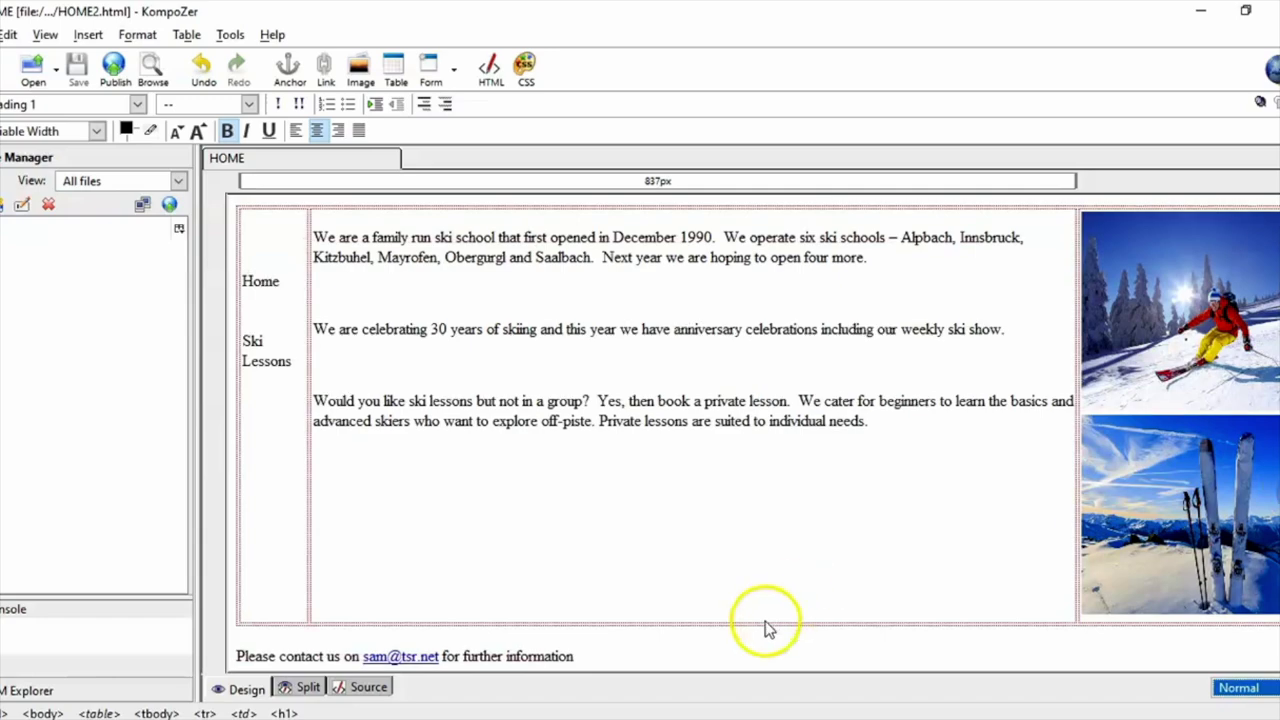
{"action": "key", "text": "alt+Tab"}
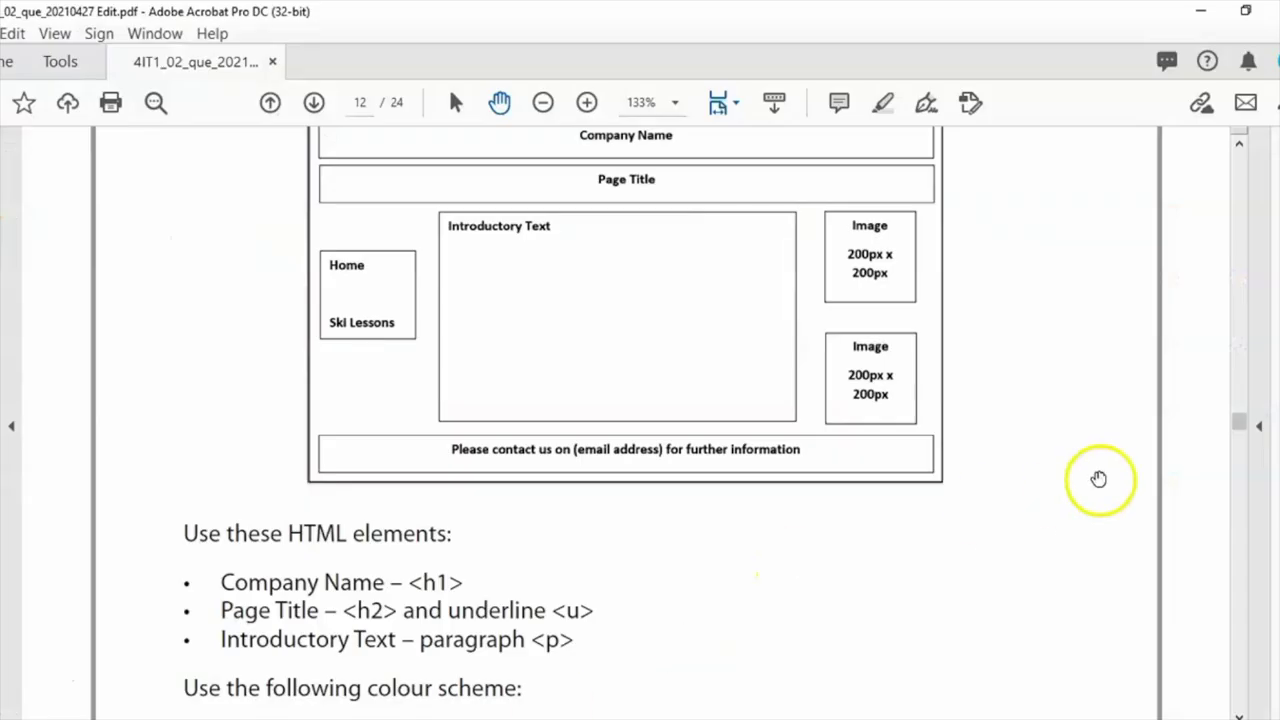
{"action": "scroll", "coordinate": [1240, 425], "scroll_direction": "down", "scroll_amount": 3}
{"action": "scroll", "coordinate": [1240, 425], "scroll_direction": "down", "scroll_amount": 9}
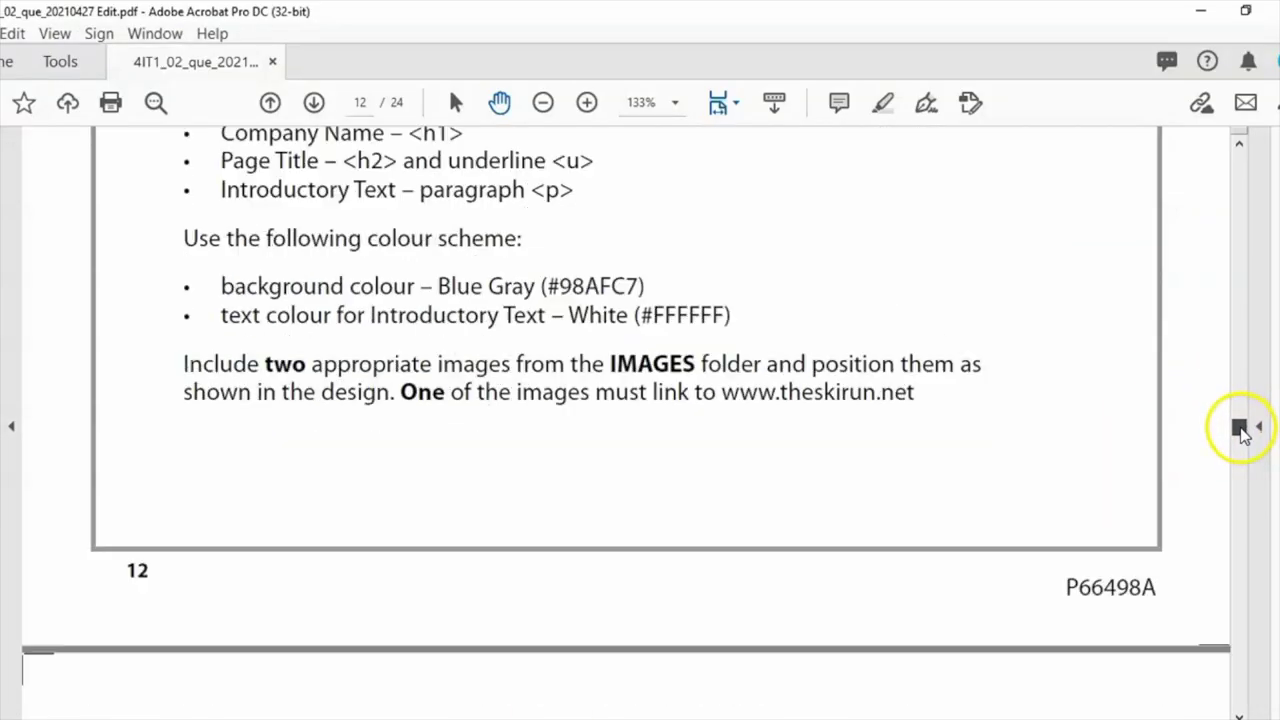
{"action": "scroll", "coordinate": [1240, 425], "scroll_direction": "up", "scroll_amount": 3}
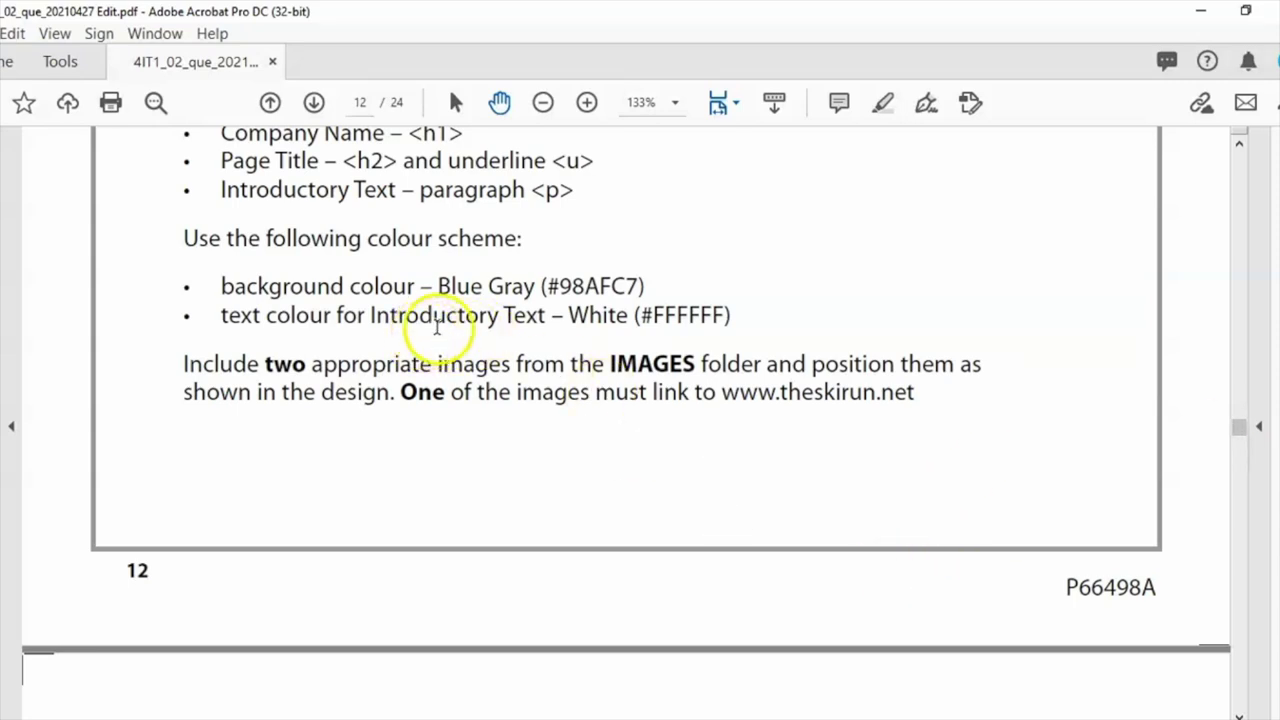
In KompoZer, use custom page colours and set the page background to Blue Gray, #98AFC7, from the exam paper.
{"action": "left_click", "coordinate": [557, 715]}
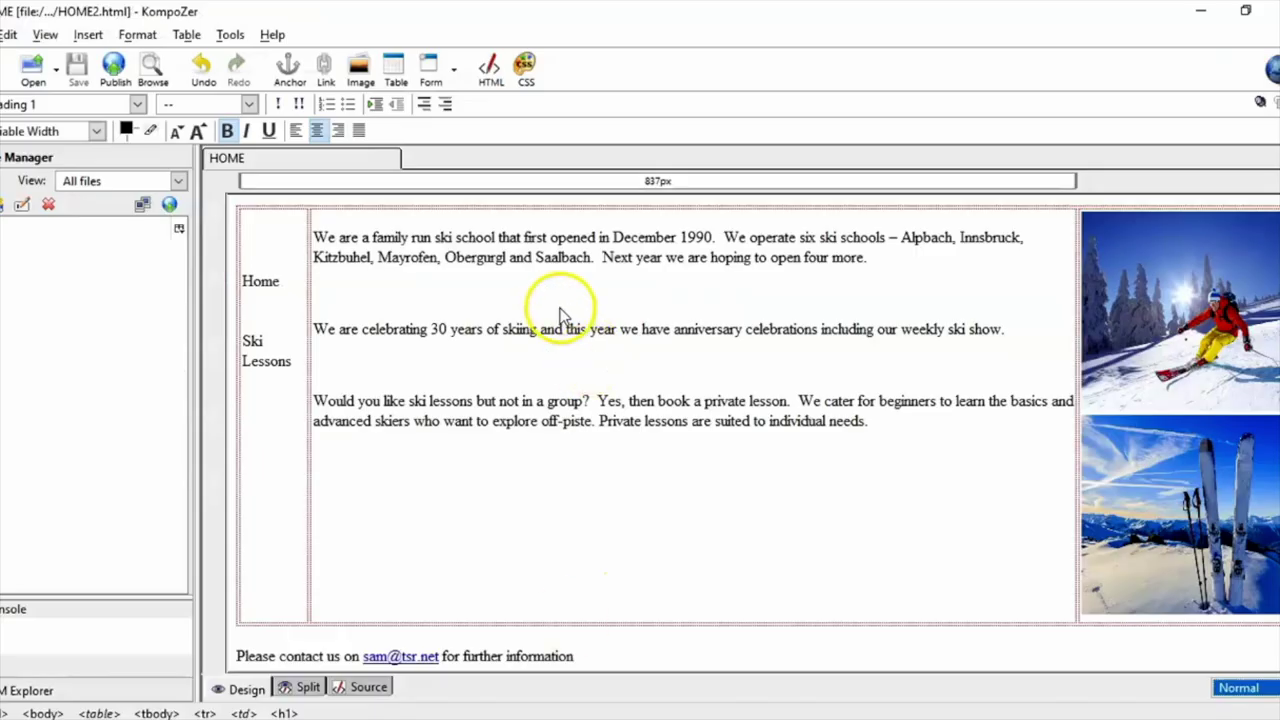
{"action": "left_click", "coordinate": [150, 36]}
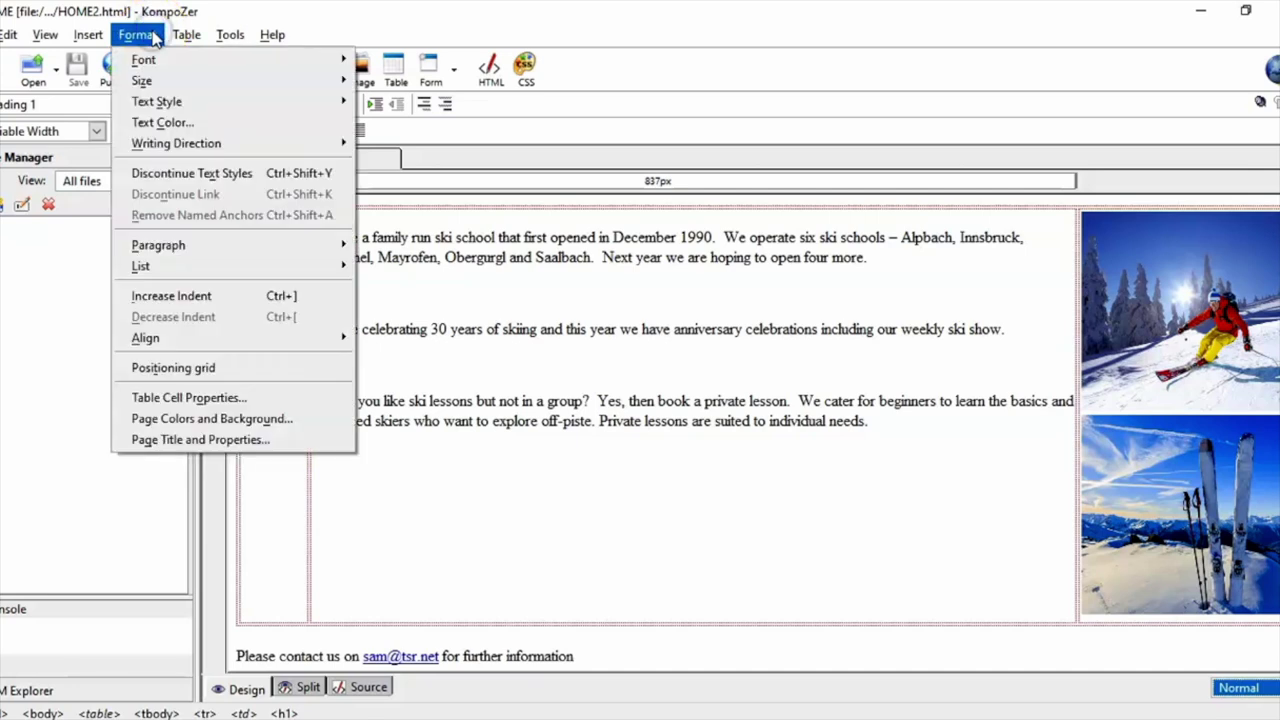
{"action": "left_click", "coordinate": [232, 427]}
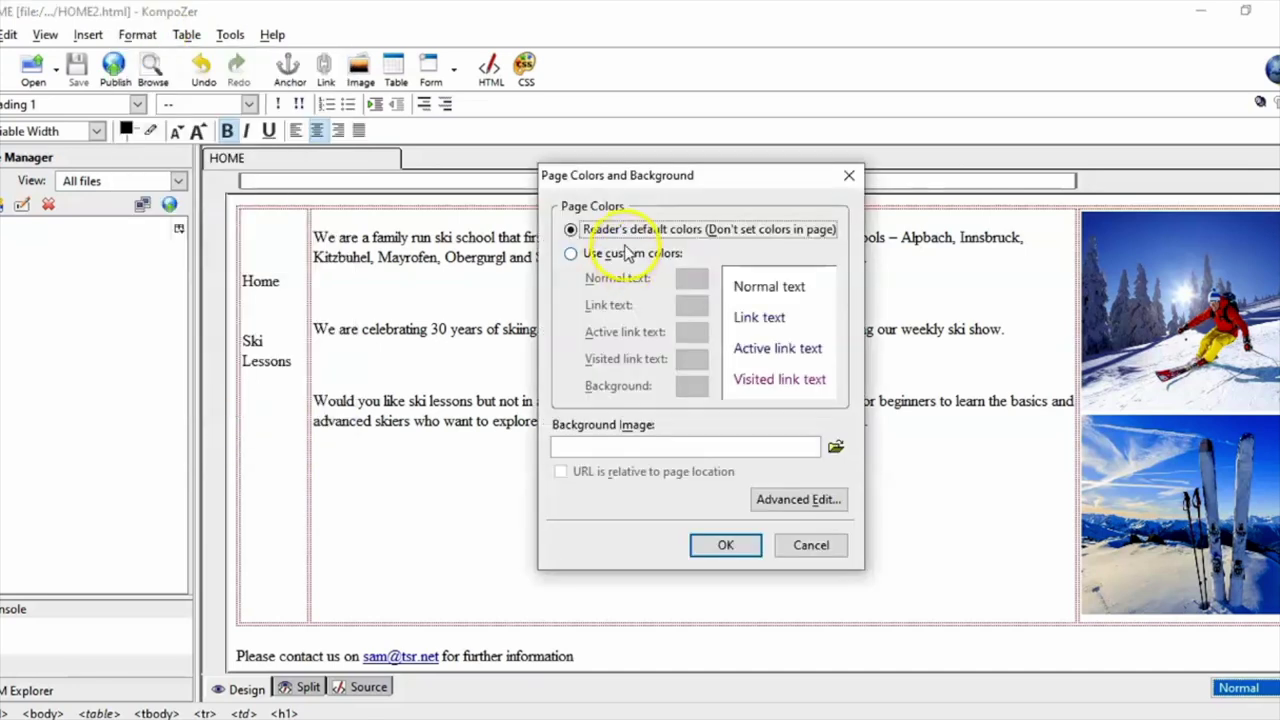
{"action": "left_click", "coordinate": [572, 255]}
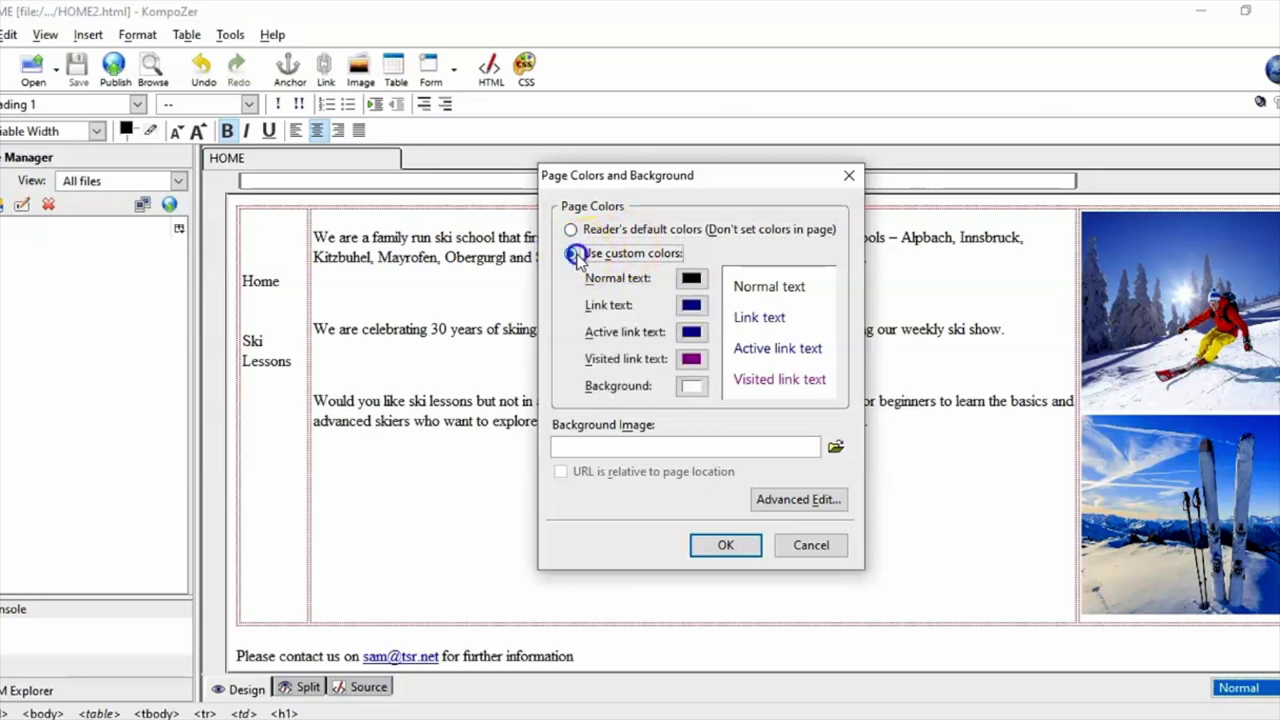
{"action": "left_click", "coordinate": [691, 386]}
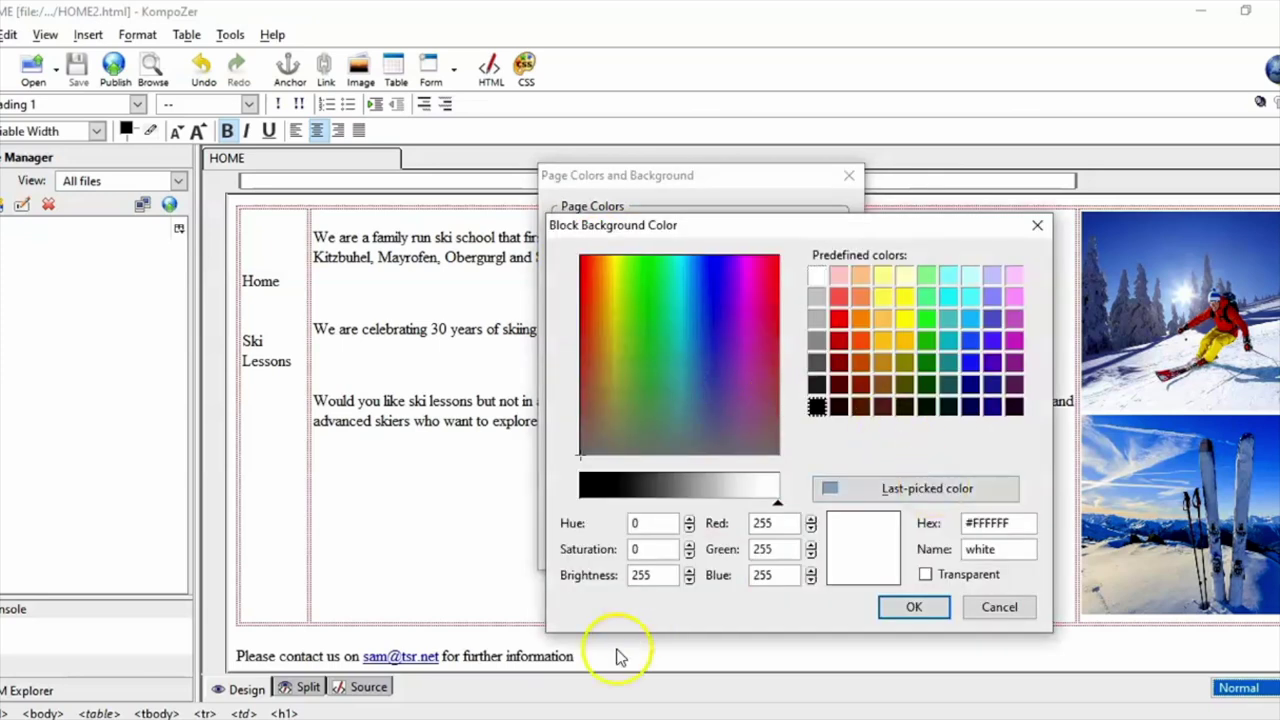
{"action": "key", "text": "alt+Tab"}
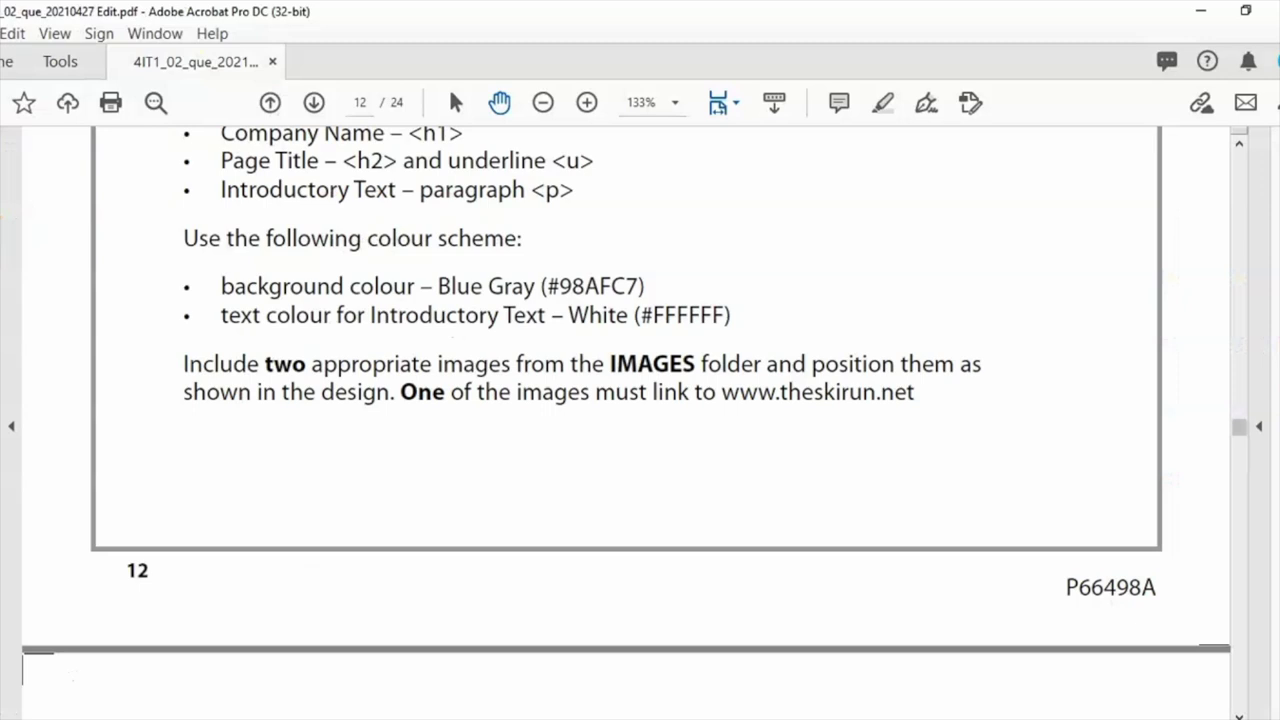
{"action": "key", "text": "alt+Tab"}
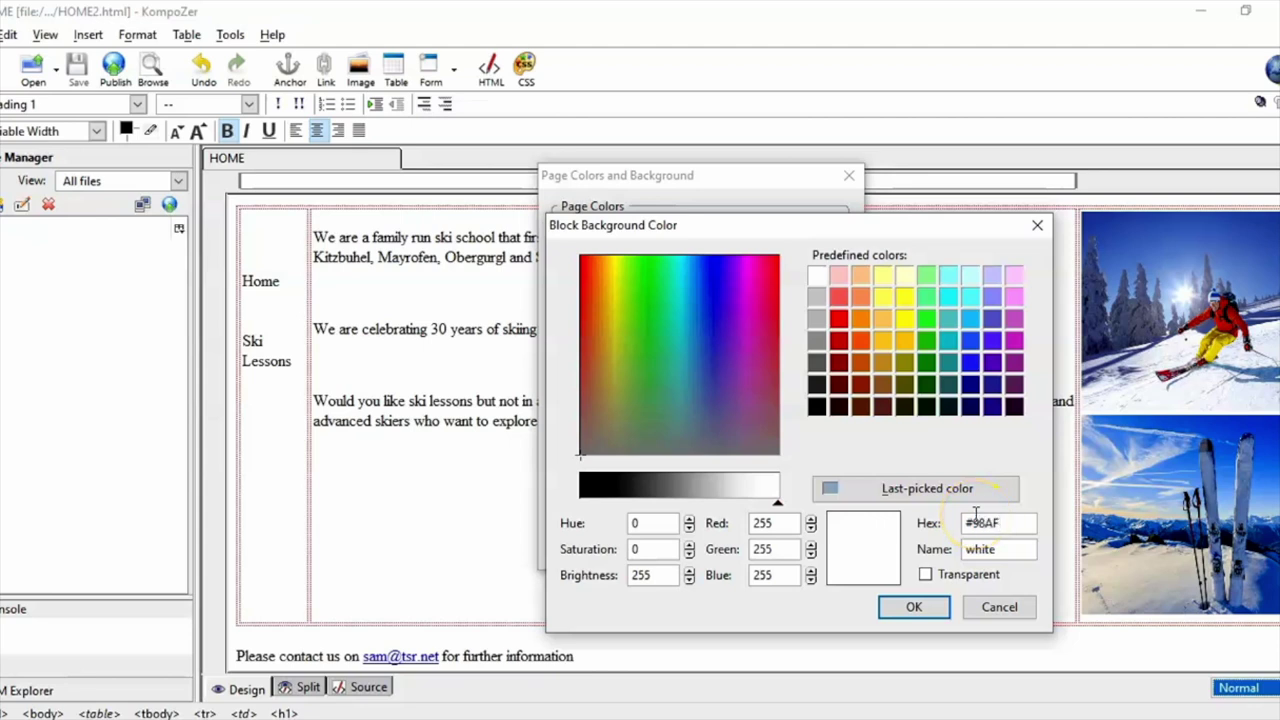
{"action": "left_click", "coordinate": [935, 607]}
{"action": "left_click", "coordinate": [725, 545]}
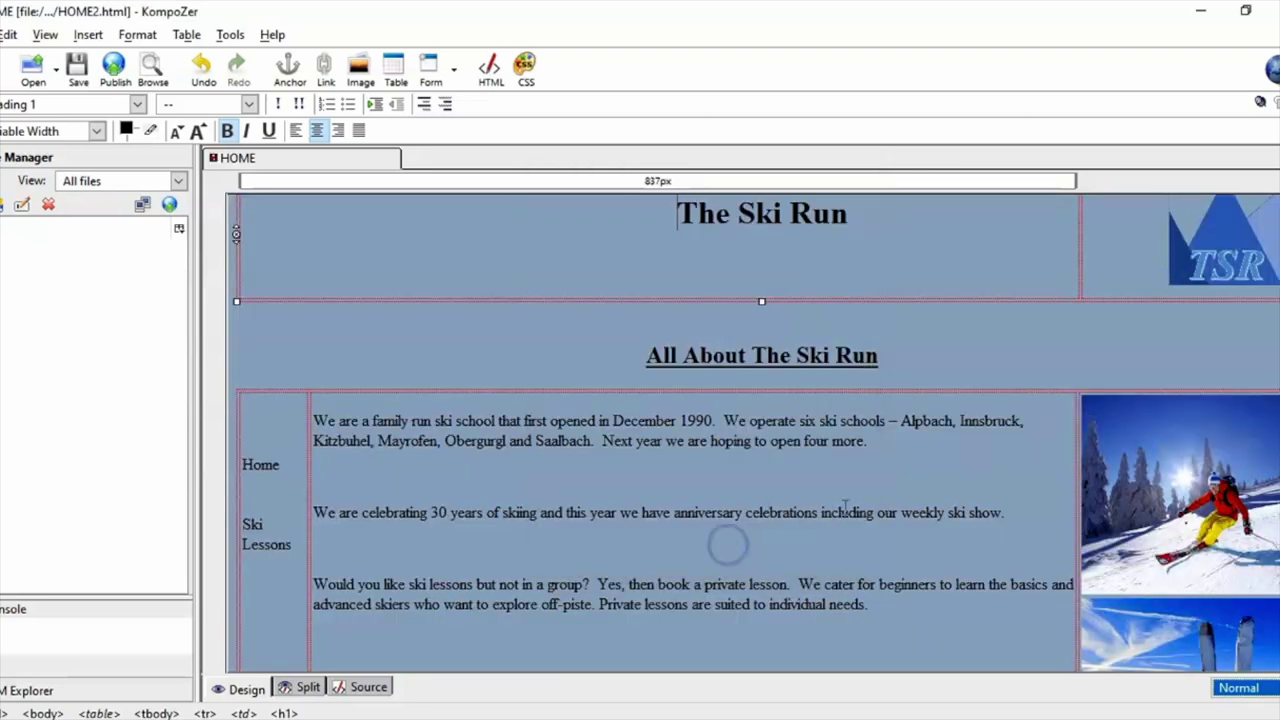
{"action": "scroll", "coordinate": [658, 433], "scroll_direction": "down", "scroll_amount": 2}
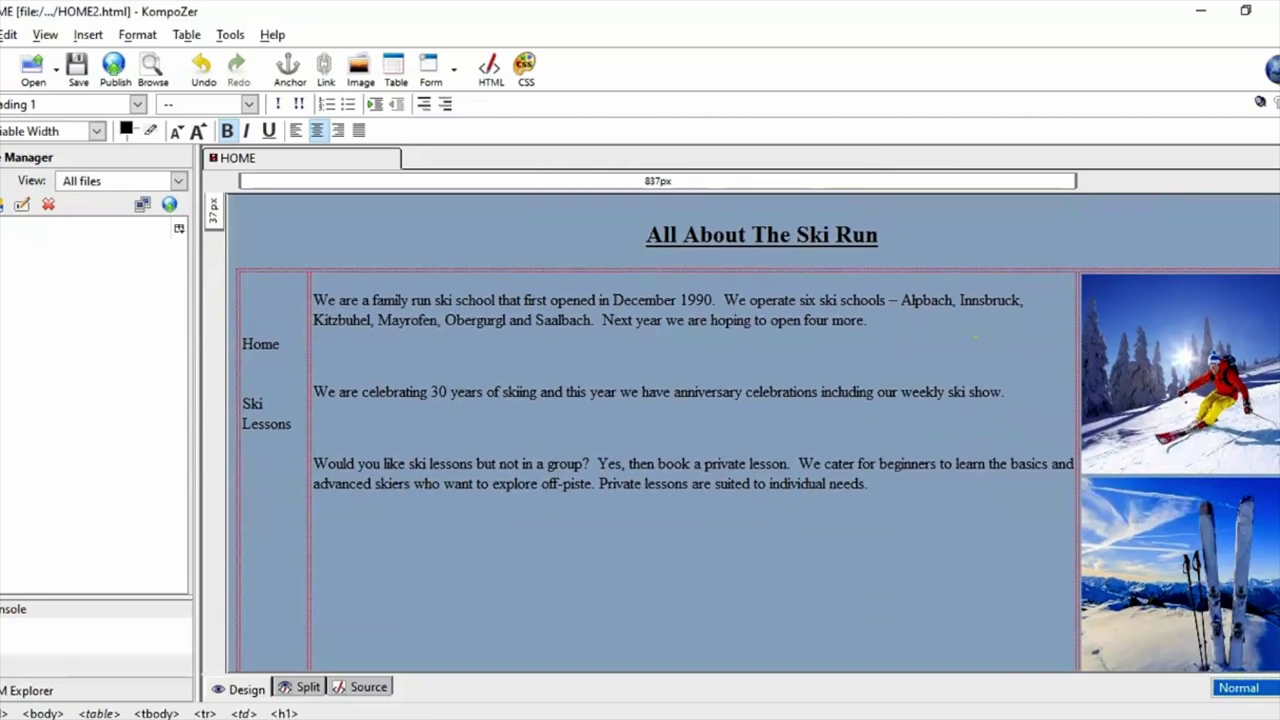
Check the text colour in the exam paper and set all three introductory paragraphs in KompoZer to white, #FFFFFF.
{"action": "left_click", "coordinate": [478, 716]}
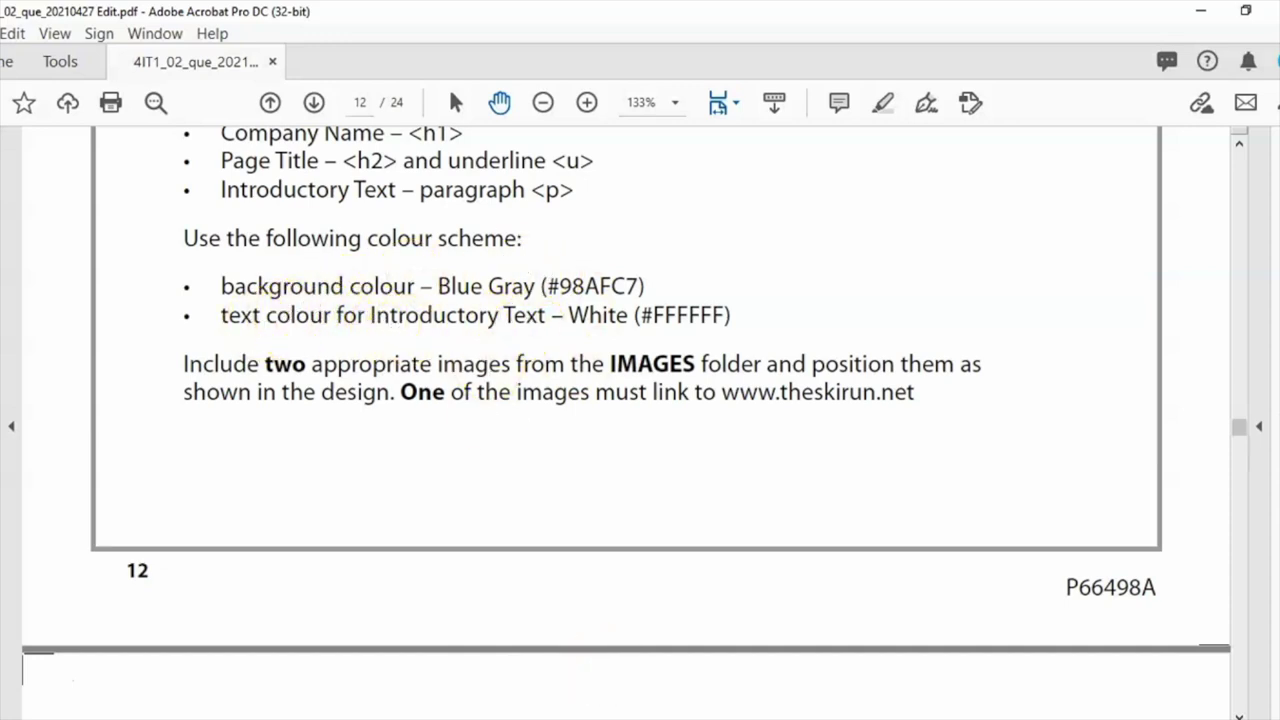
{"action": "left_click", "coordinate": [565, 716]}
{"action": "left_click_drag", "start_coordinate": [868, 485], "coordinate": [360, 290]}
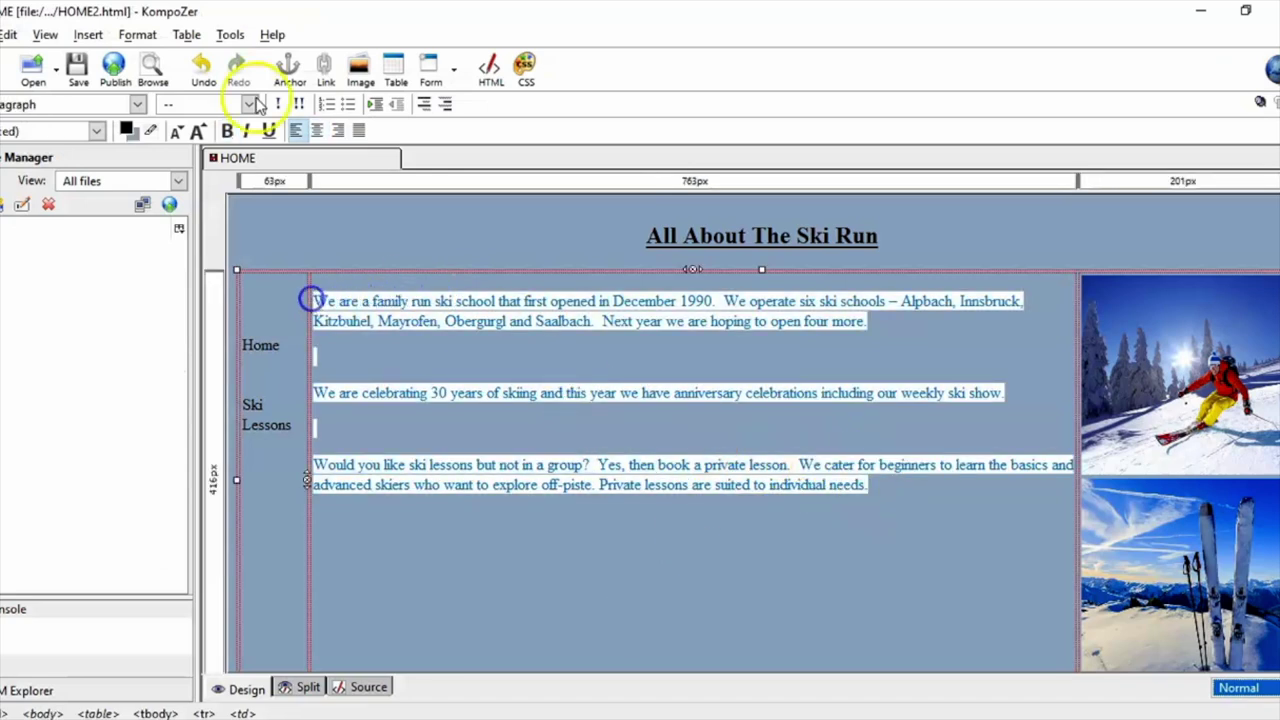
{"action": "left_click", "coordinate": [137, 34]}
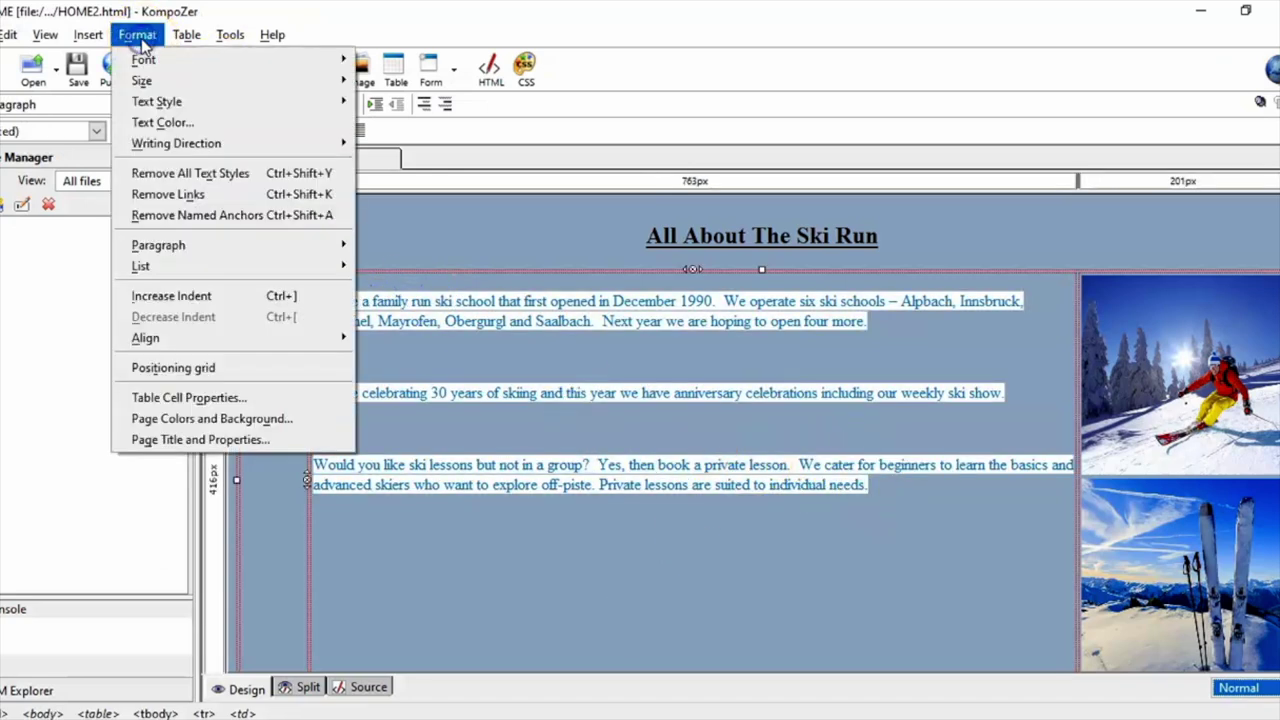
{"action": "left_click", "coordinate": [162, 122]}
{"action": "left_click", "coordinate": [229, 104]}
{"action": "left_click", "coordinate": [326, 430]}
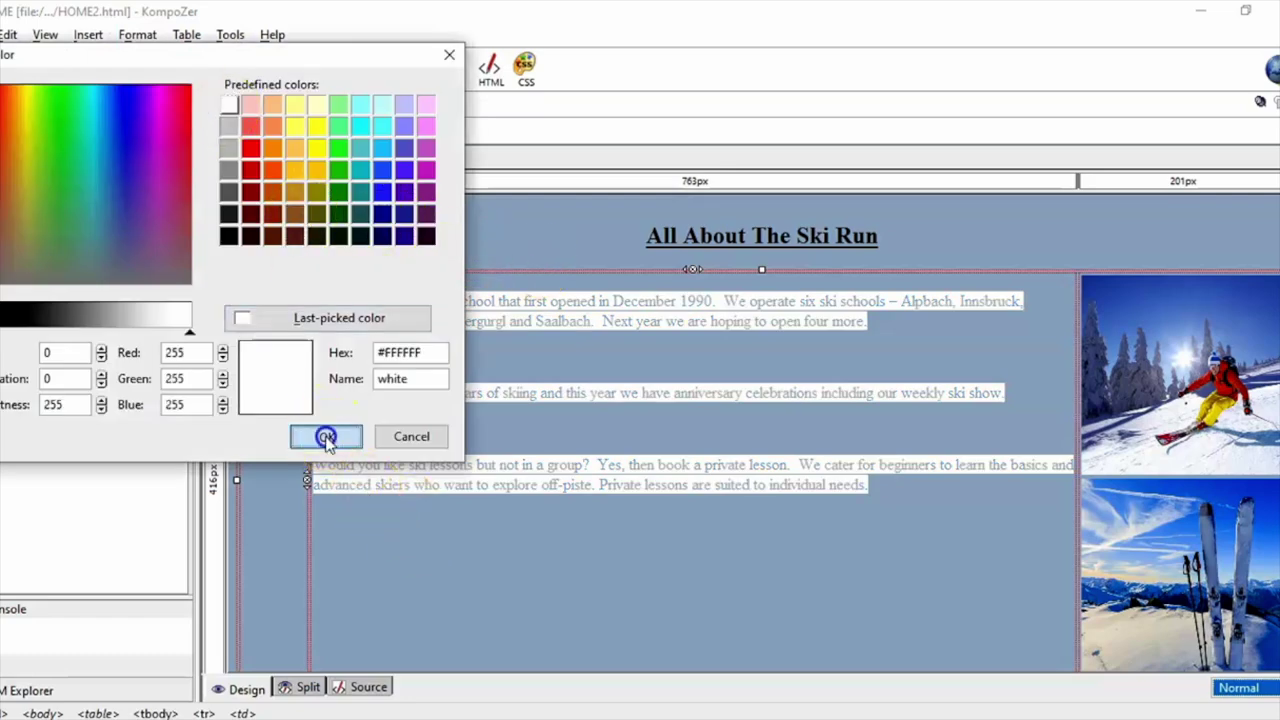
{"action": "left_click", "coordinate": [504, 229]}
{"action": "scroll", "coordinate": [504, 229], "scroll_direction": "down", "scroll_amount": 1}
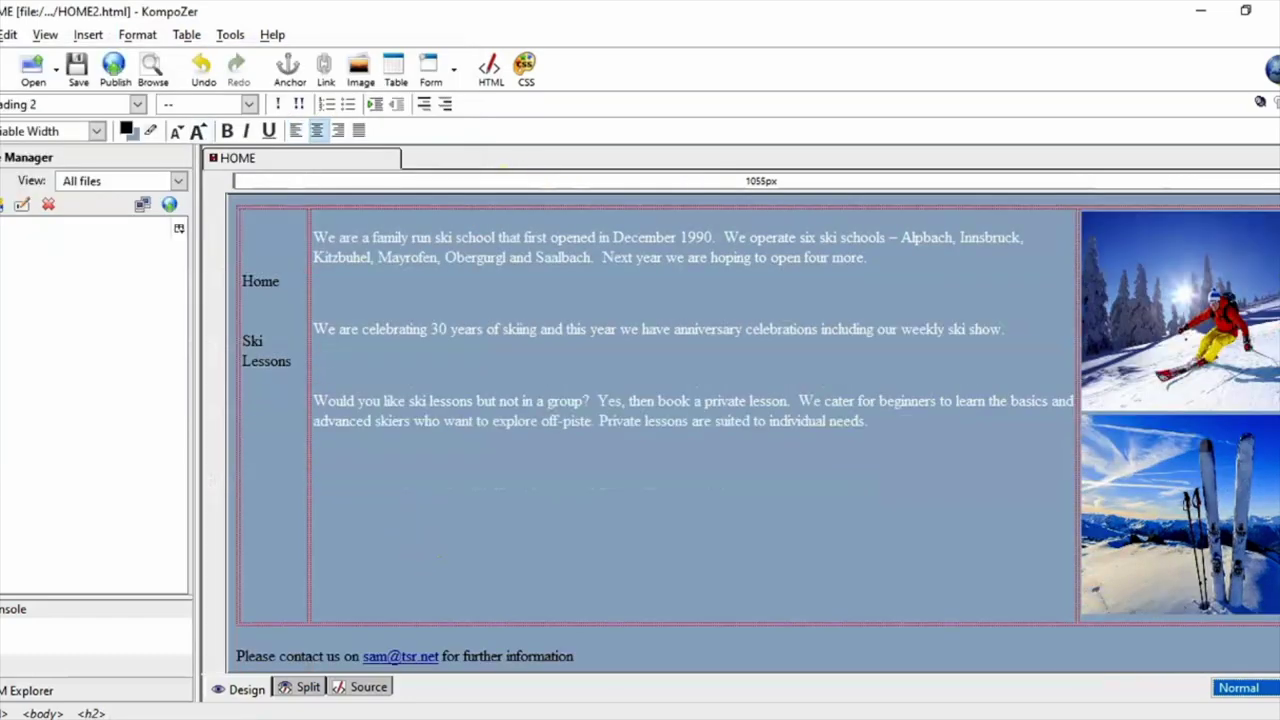
{"action": "left_click", "coordinate": [261, 281]}
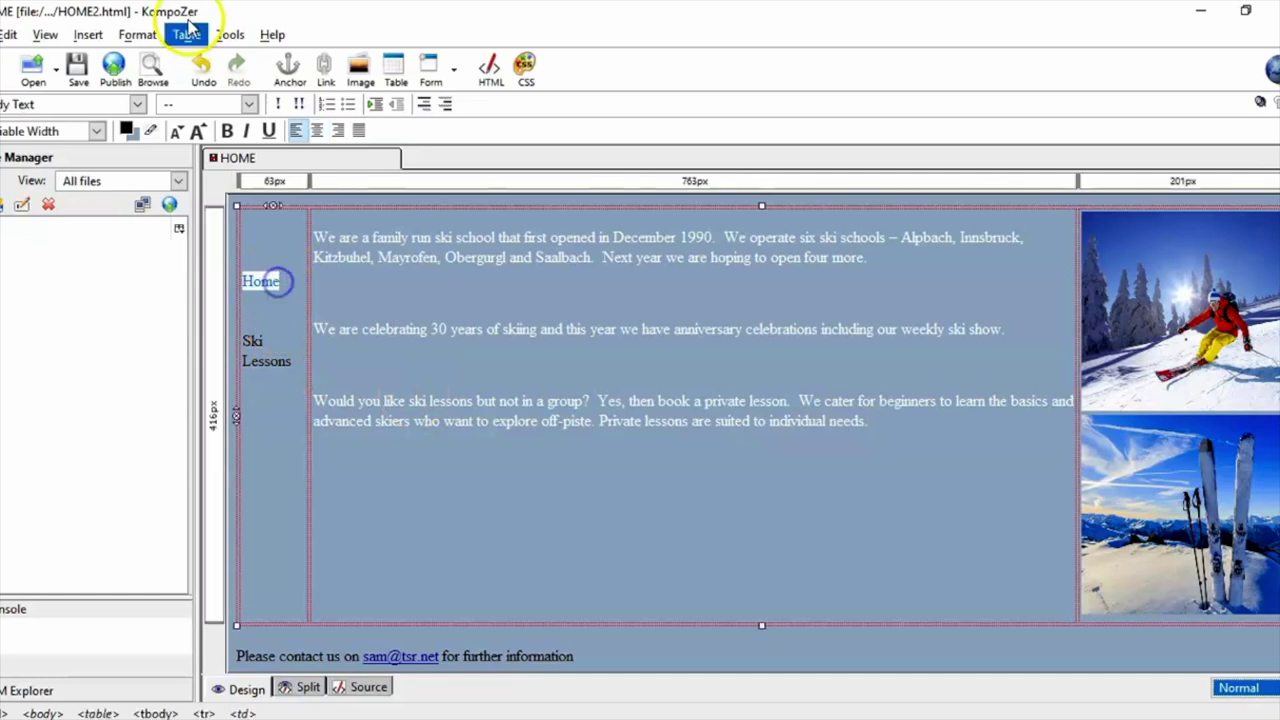
{"action": "left_click", "coordinate": [88, 34]}
{"action": "mouse_move", "coordinate": [137, 34]}
{"action": "mouse_move", "coordinate": [88, 34]}
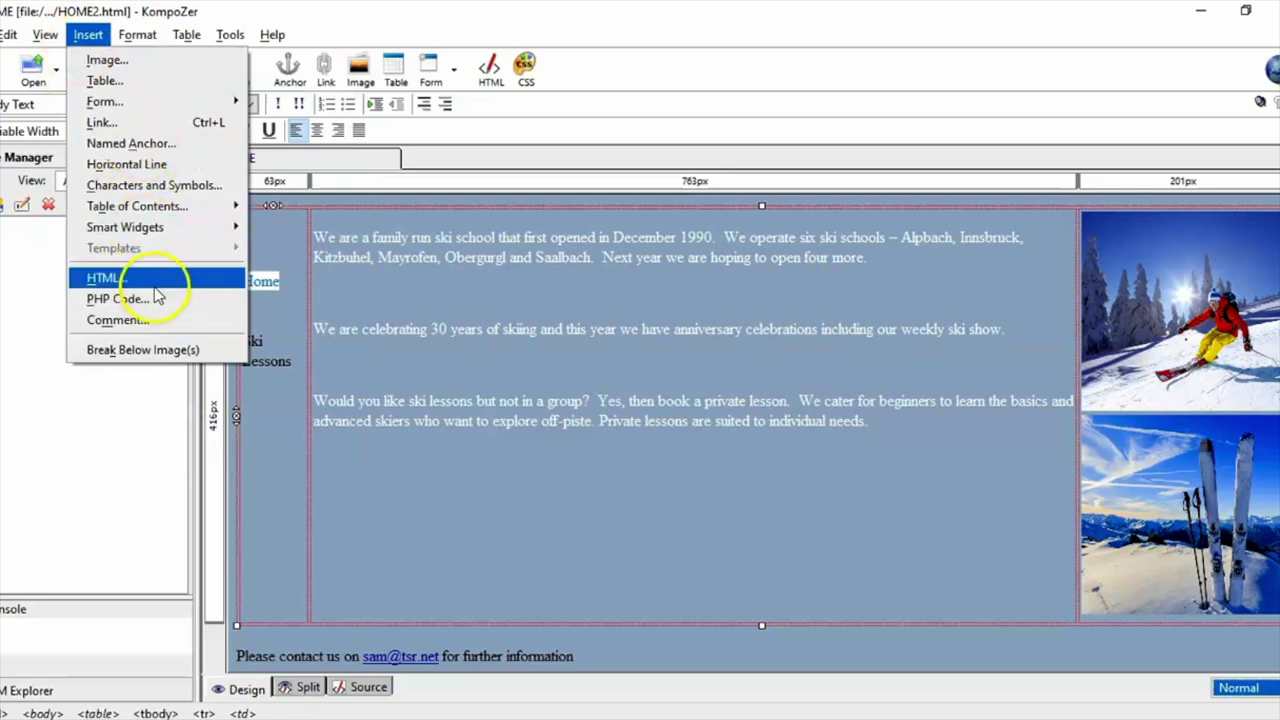
{"action": "left_click", "coordinate": [513, 401]}
{"action": "scroll", "coordinate": [640, 420], "scroll_direction": "up", "scroll_amount": 3}
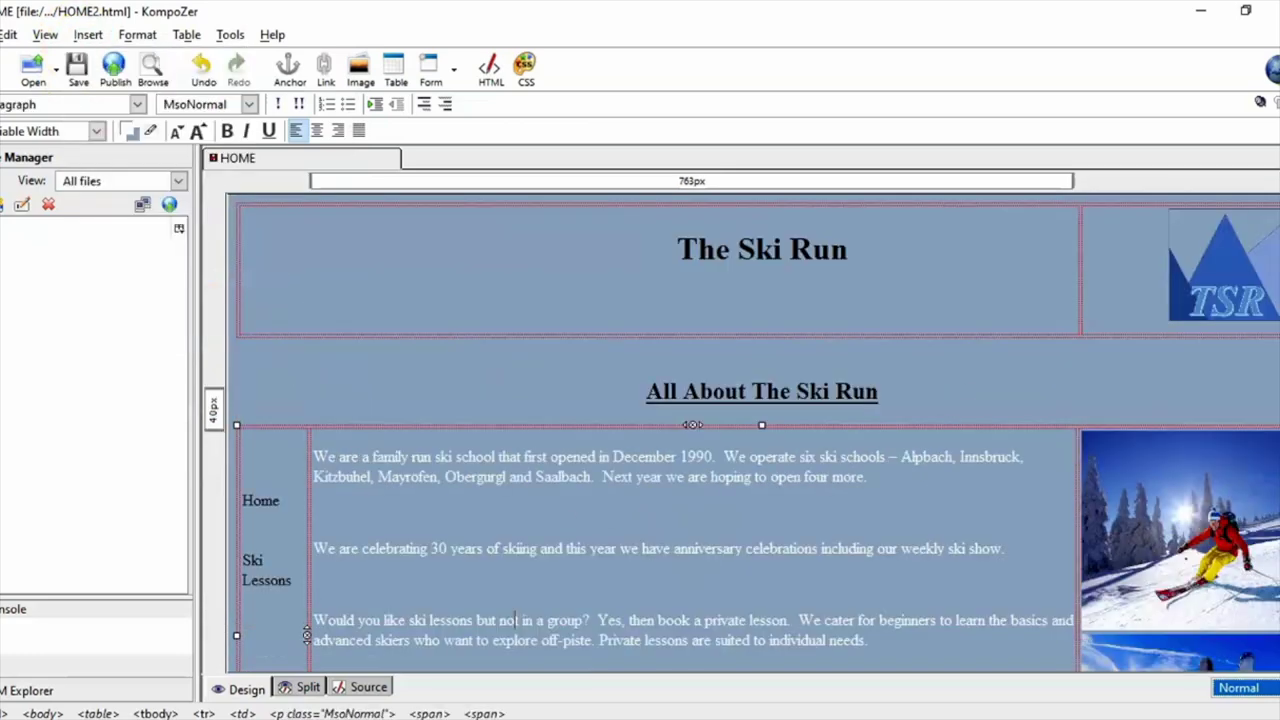
{"action": "left_click", "coordinate": [78, 70]}
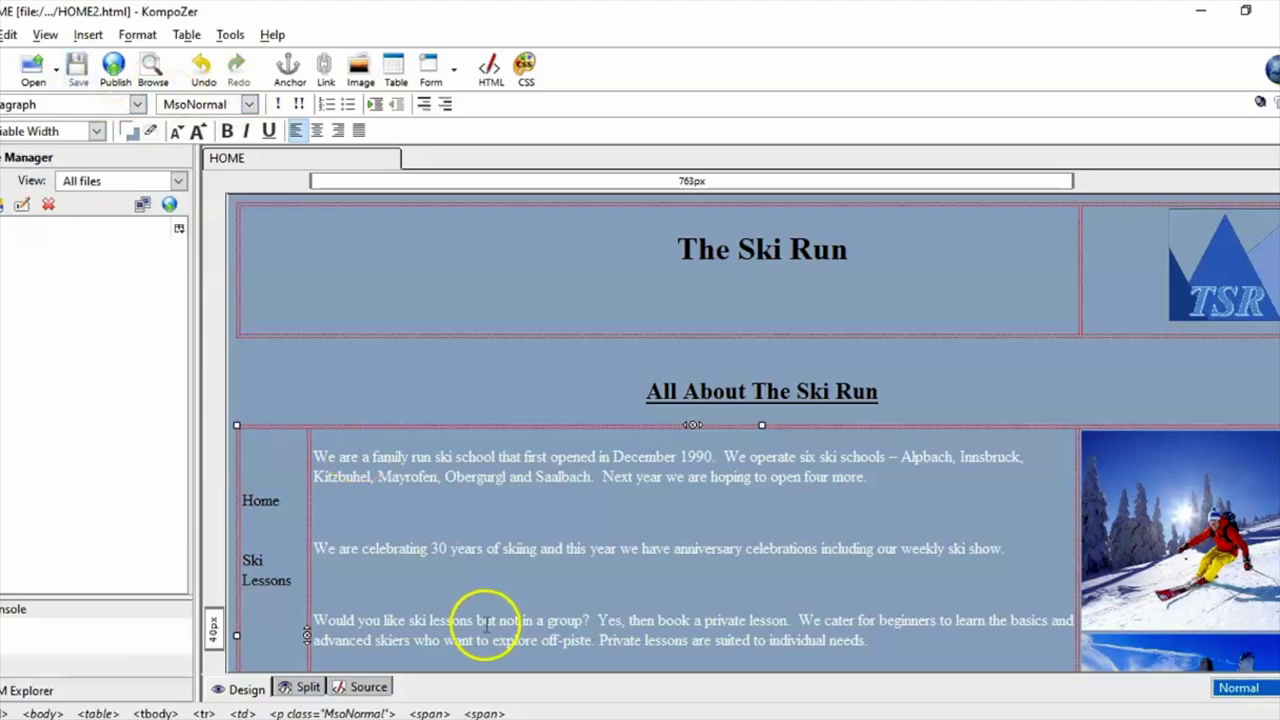
{"action": "left_click", "coordinate": [434, 716]}
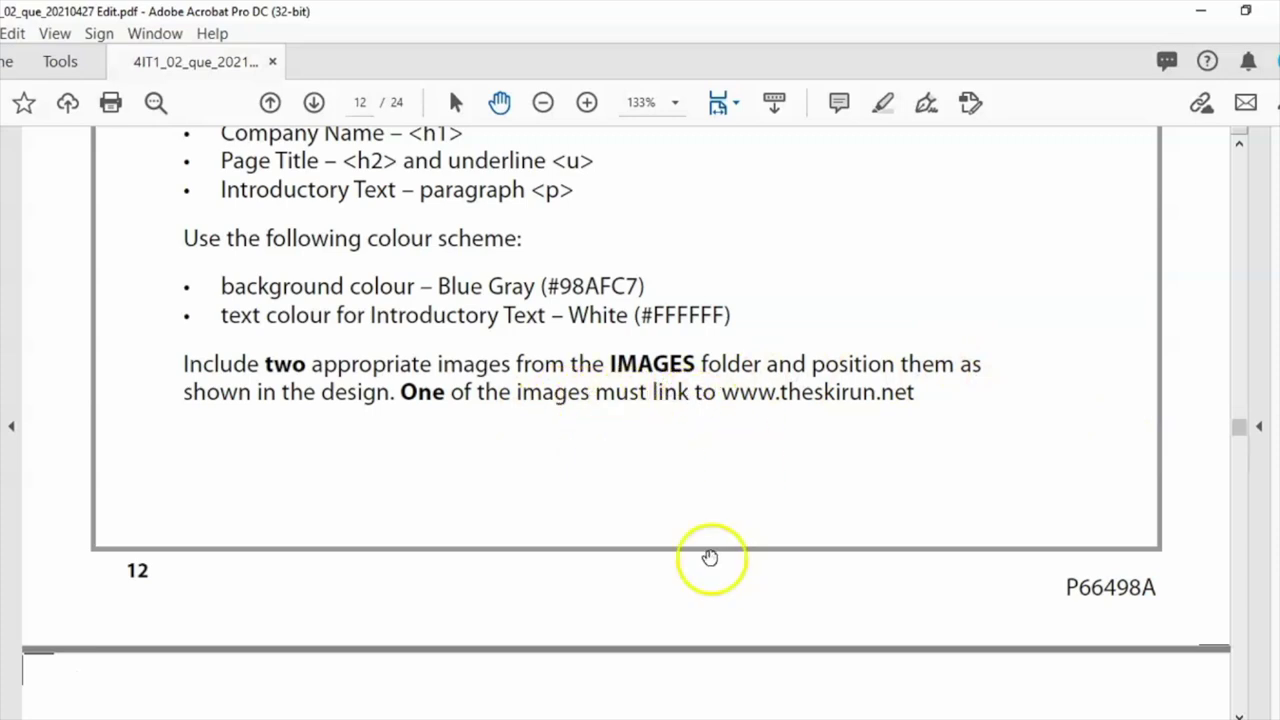
{"action": "key", "text": "alt+Tab"}
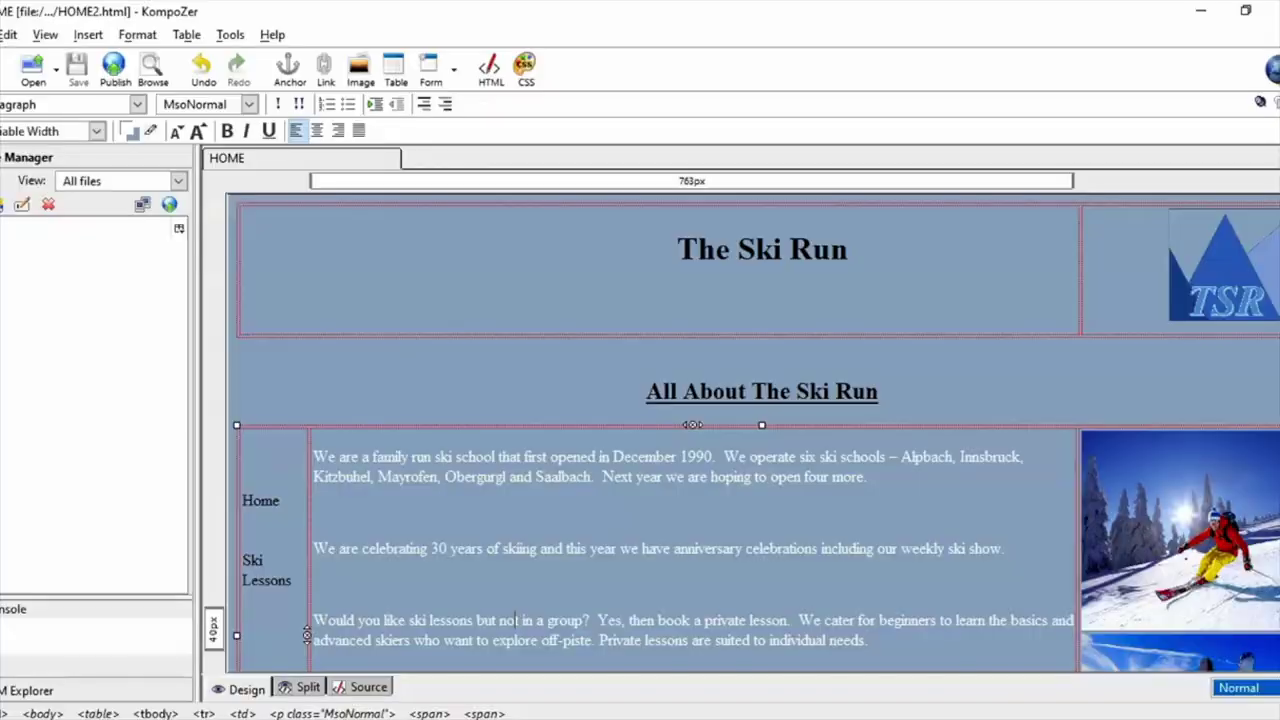
{"action": "left_click", "coordinate": [1200, 550]}
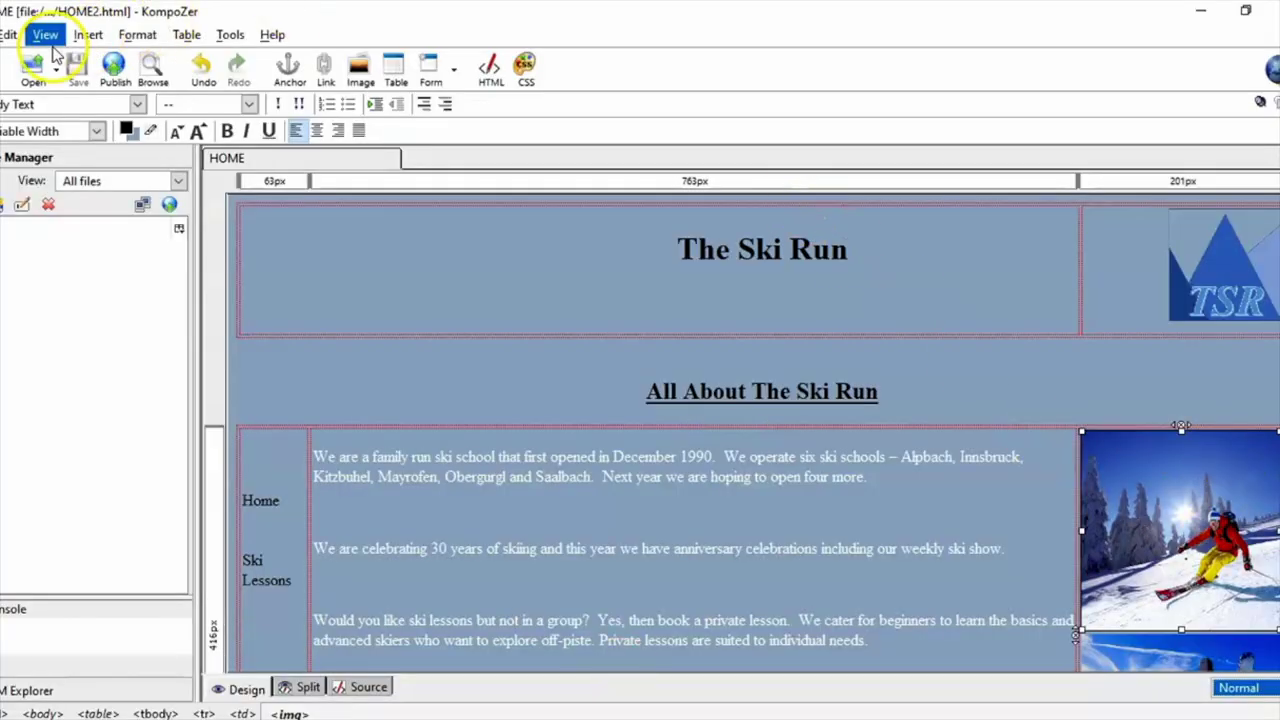
{"action": "left_click", "coordinate": [88, 34]}
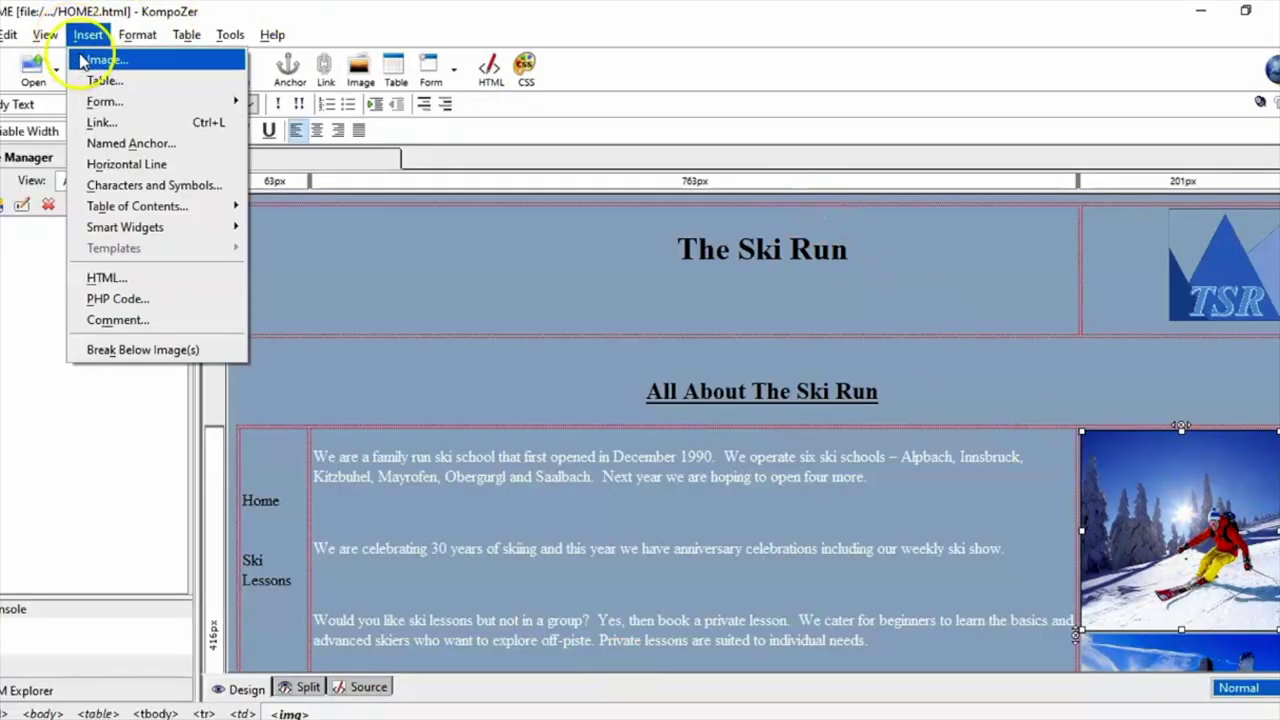
{"action": "left_click", "coordinate": [118, 122]}
{"action": "type", "text": "www.theskirun.net"}
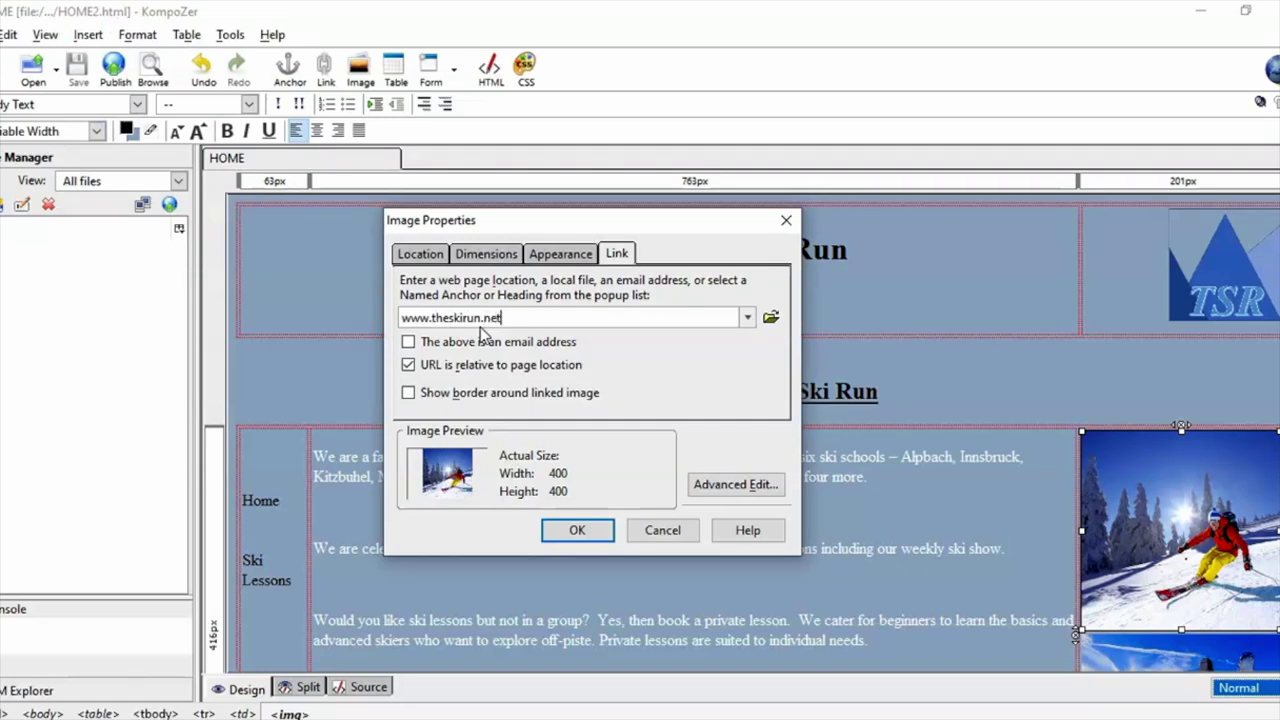
{"action": "left_click", "coordinate": [584, 540]}
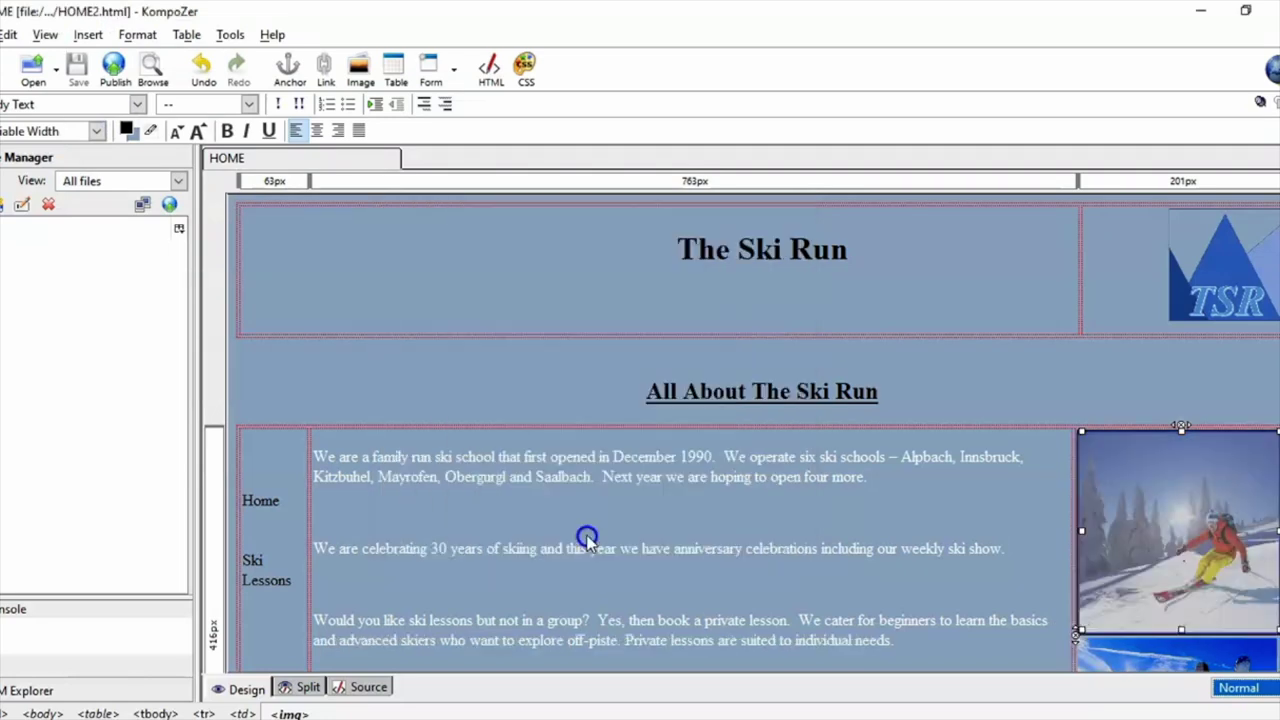
Save the linked image change and reload HOME2 in Chrome to check the background and introductory text colours.
{"action": "left_click", "coordinate": [607, 397]}
{"action": "key", "text": "ctrl+s"}
{"action": "key", "text": "alt+Tab"}
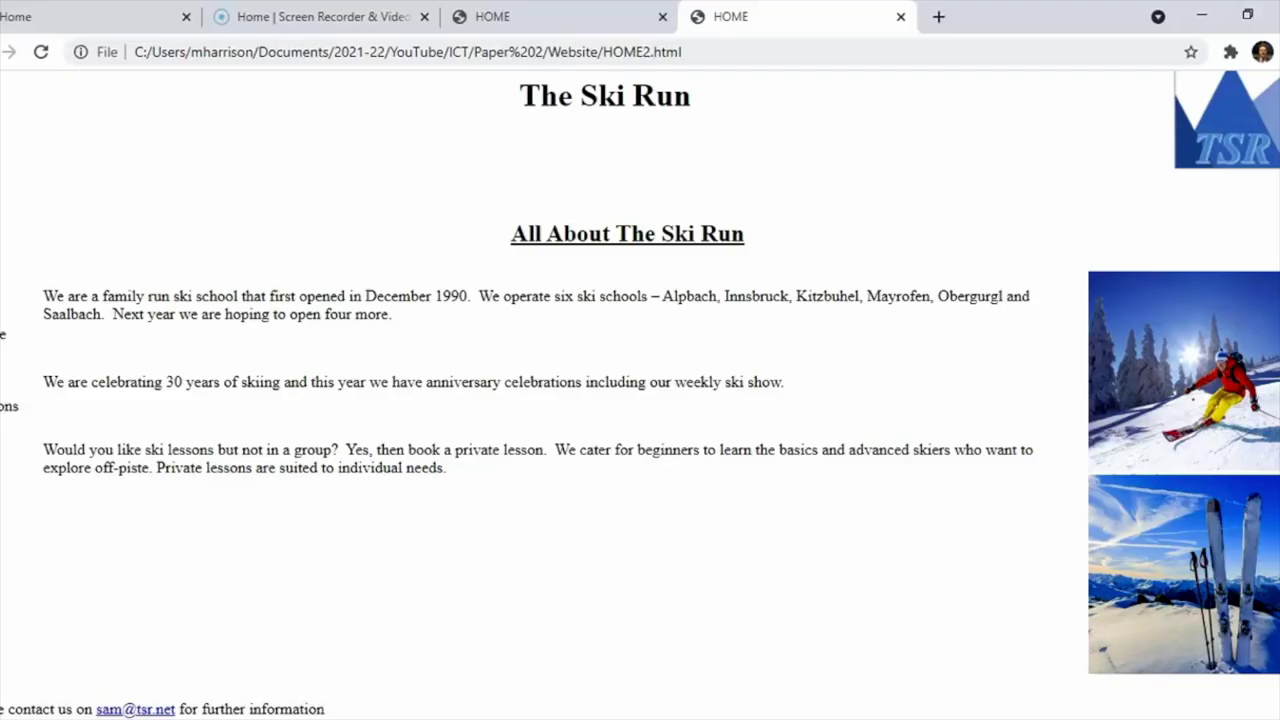
{"action": "left_click", "coordinate": [655, 45]}
{"action": "key", "text": "Return"}
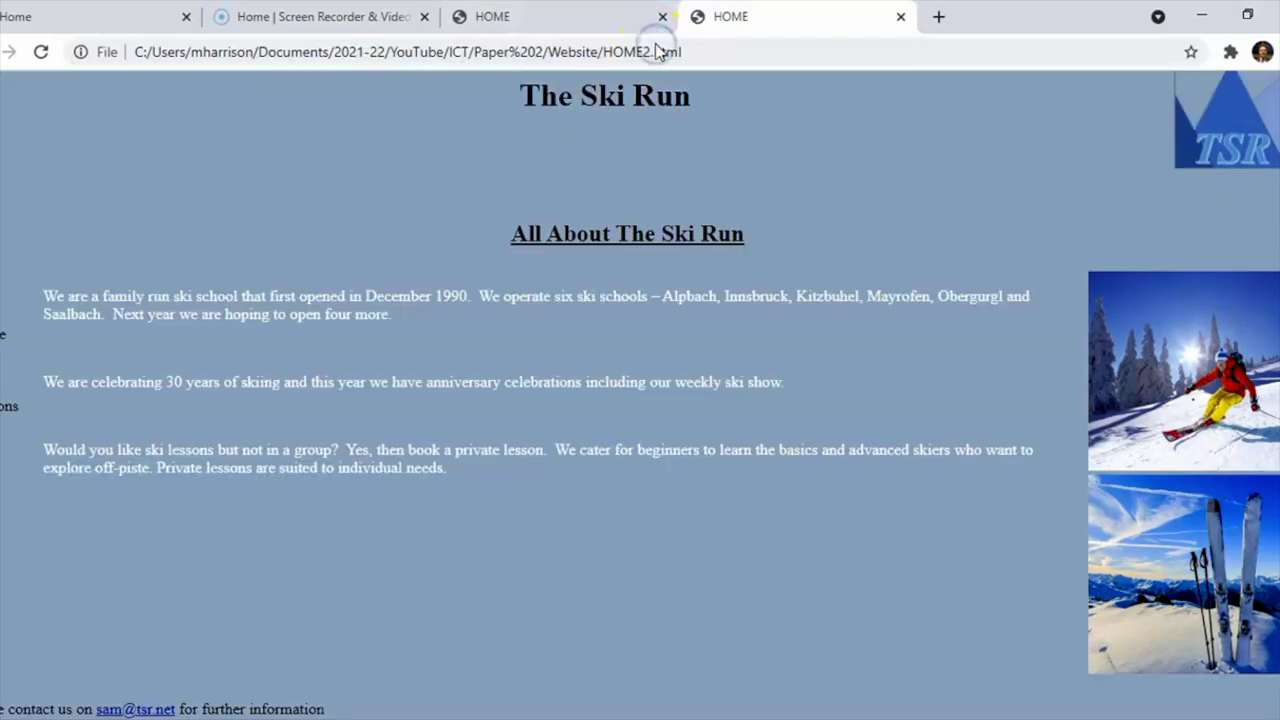
Test the upper skier image's website link and the email link on the home page, closing the tab and mail window they open.
{"action": "left_click", "coordinate": [1207, 395]}
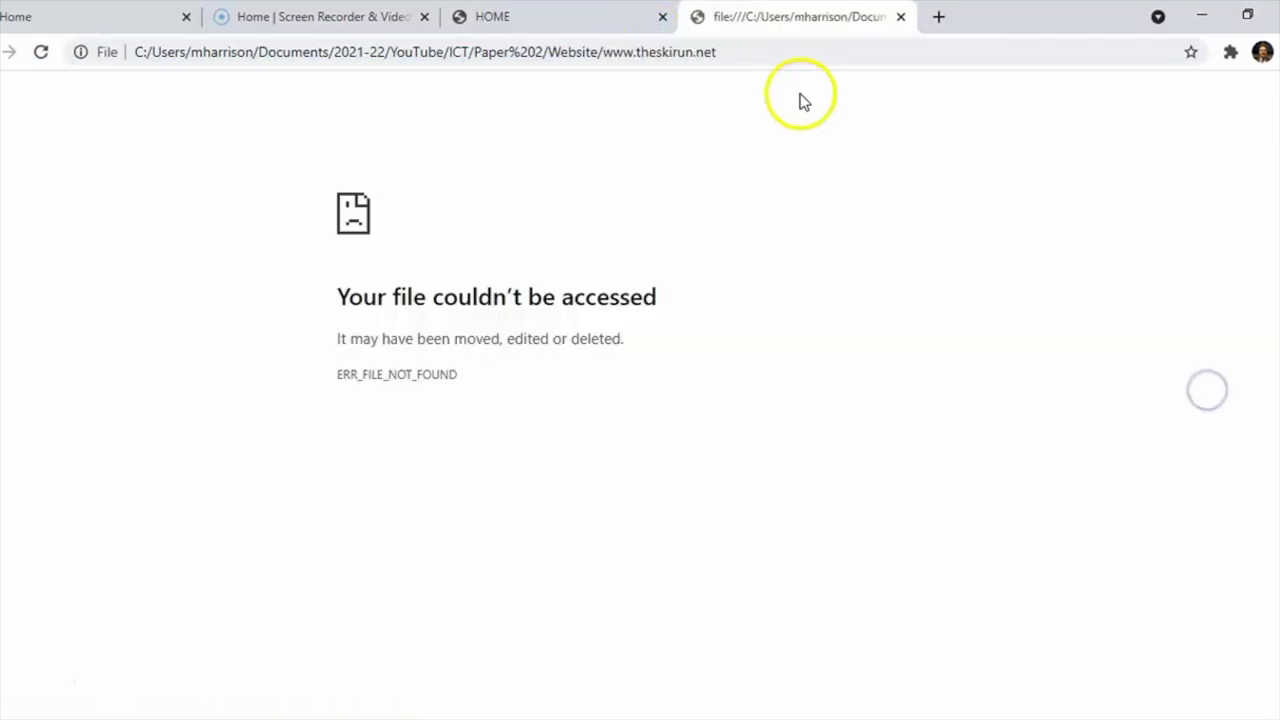
{"action": "left_click", "coordinate": [903, 17]}
{"action": "left_click", "coordinate": [710, 55]}
{"action": "key", "text": "Return"}
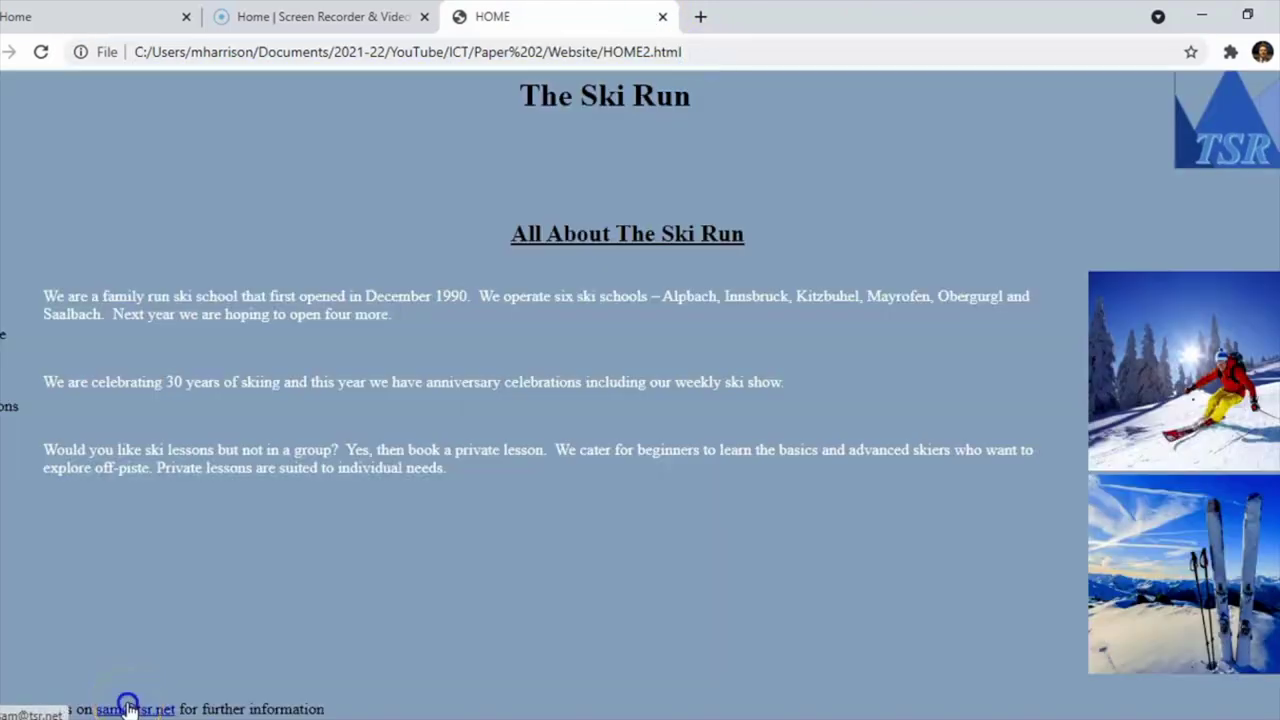
{"action": "left_click", "coordinate": [128, 706]}
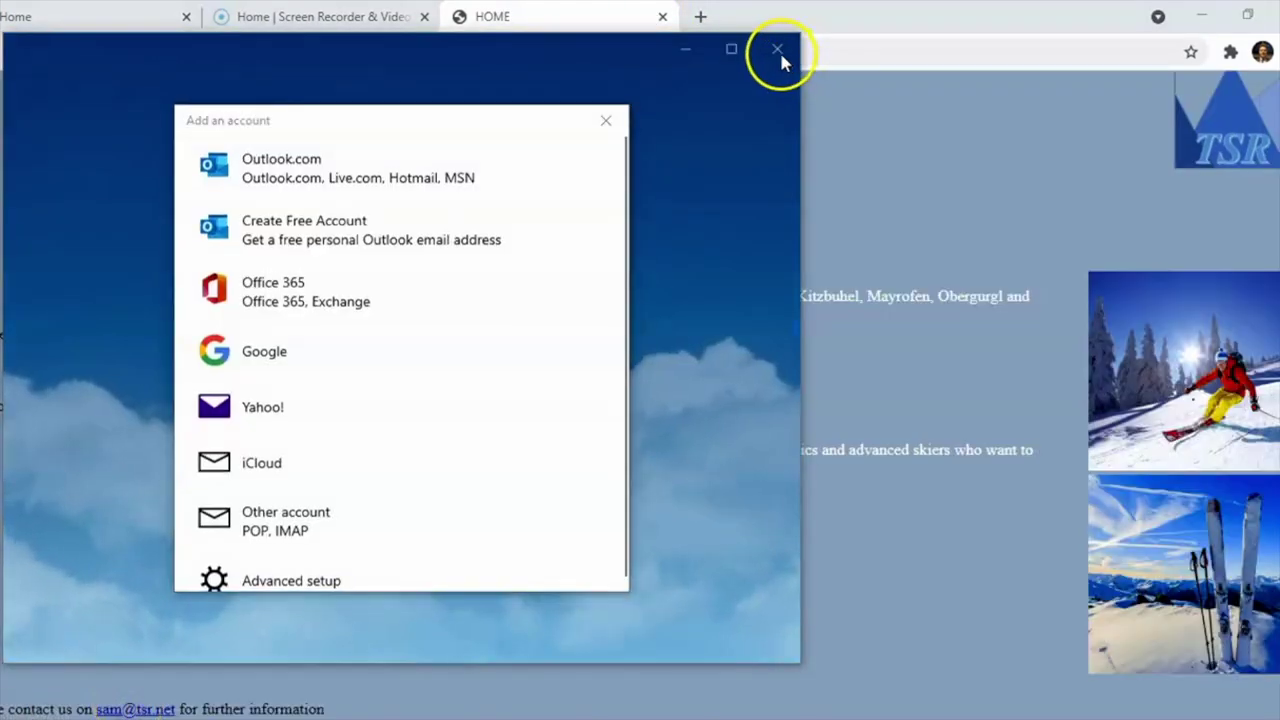
{"action": "left_click", "coordinate": [606, 121]}
{"action": "left_click", "coordinate": [779, 49]}
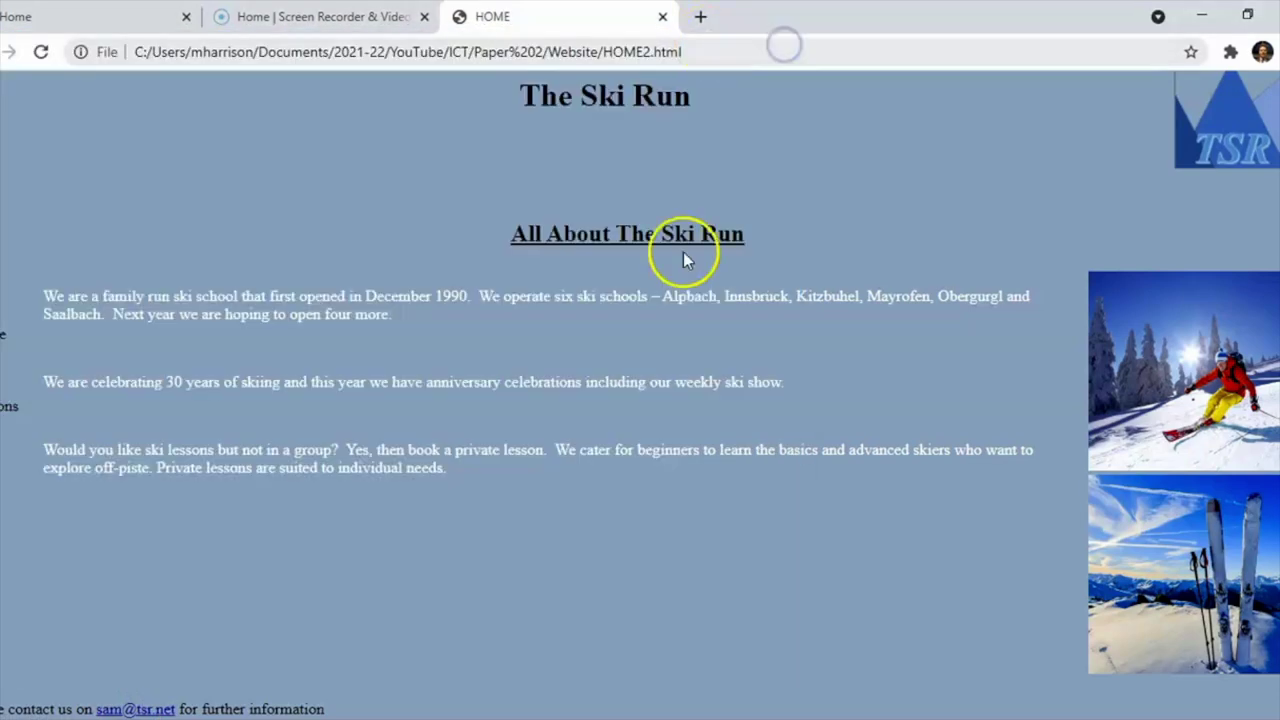
Check the home page saving instructions in the exam paper and save the page in KompoZer as INDEX in the Website folder.
{"action": "key", "text": "alt+Tab"}
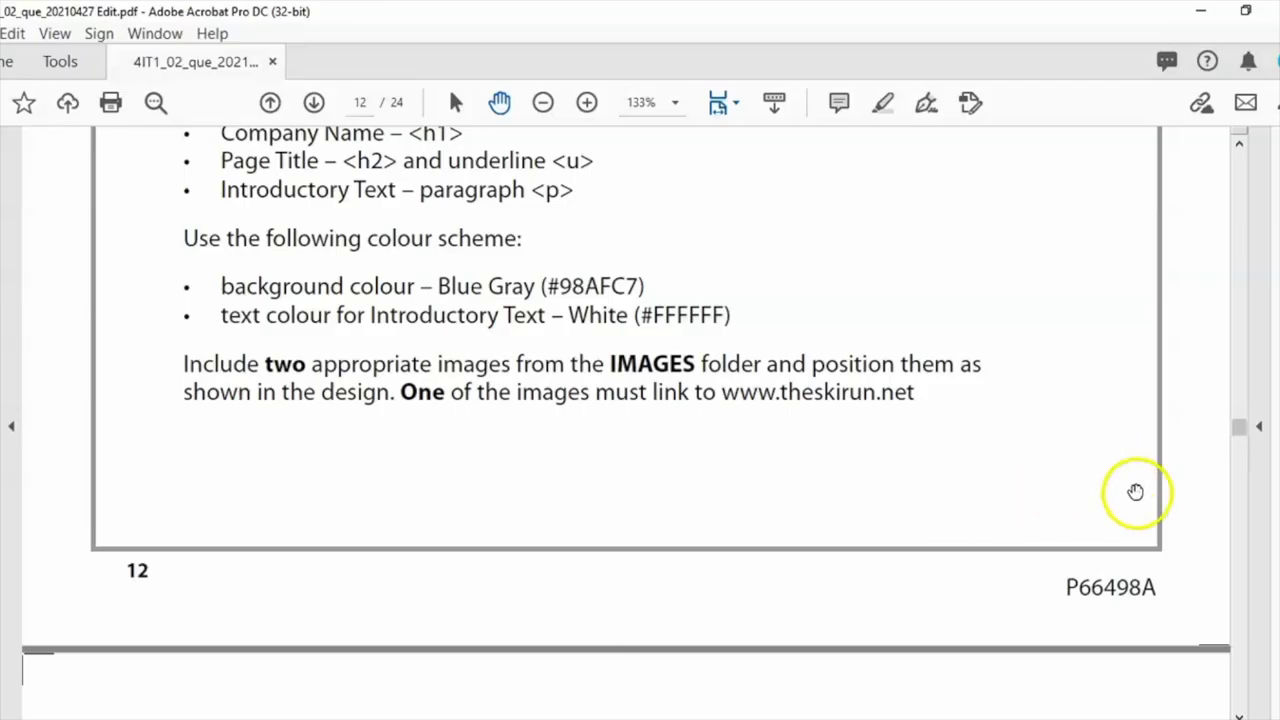
{"action": "scroll", "coordinate": [1238, 433], "scroll_direction": "down", "scroll_amount": 3}
{"action": "scroll", "coordinate": [1238, 433], "scroll_direction": "down", "scroll_amount": 3}
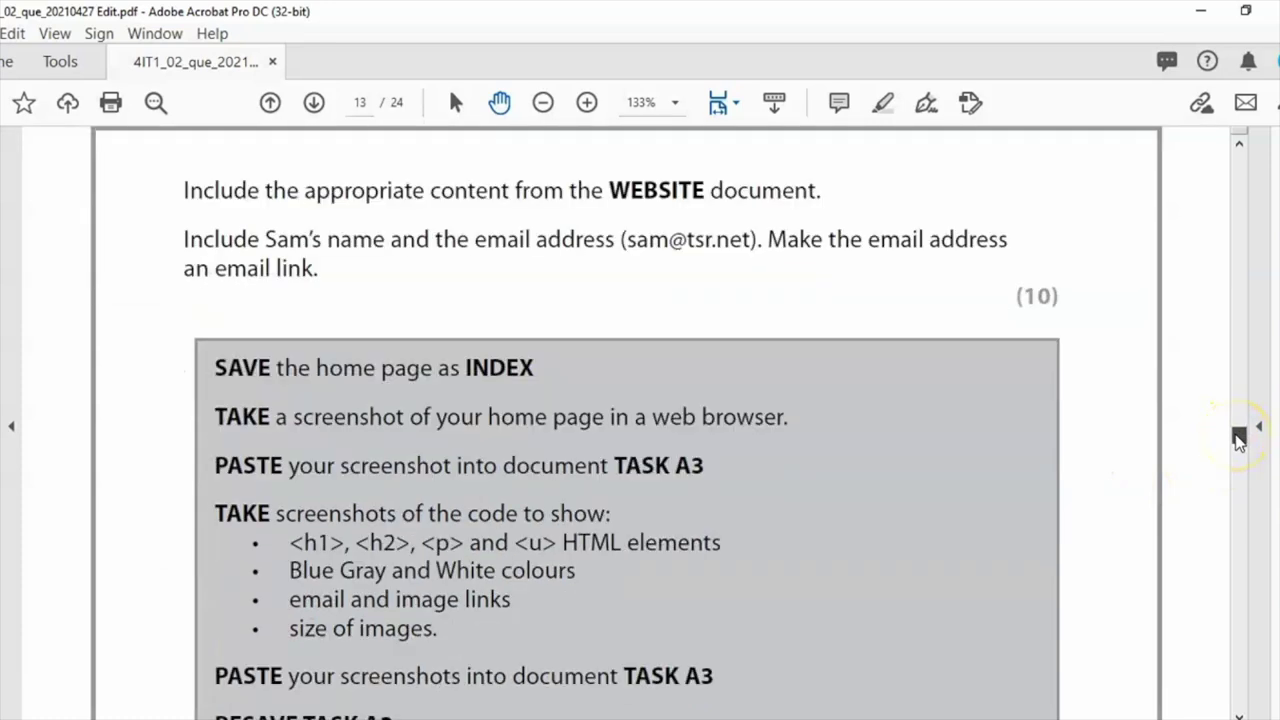
{"action": "scroll", "coordinate": [1239, 441], "scroll_direction": "down", "scroll_amount": 1}
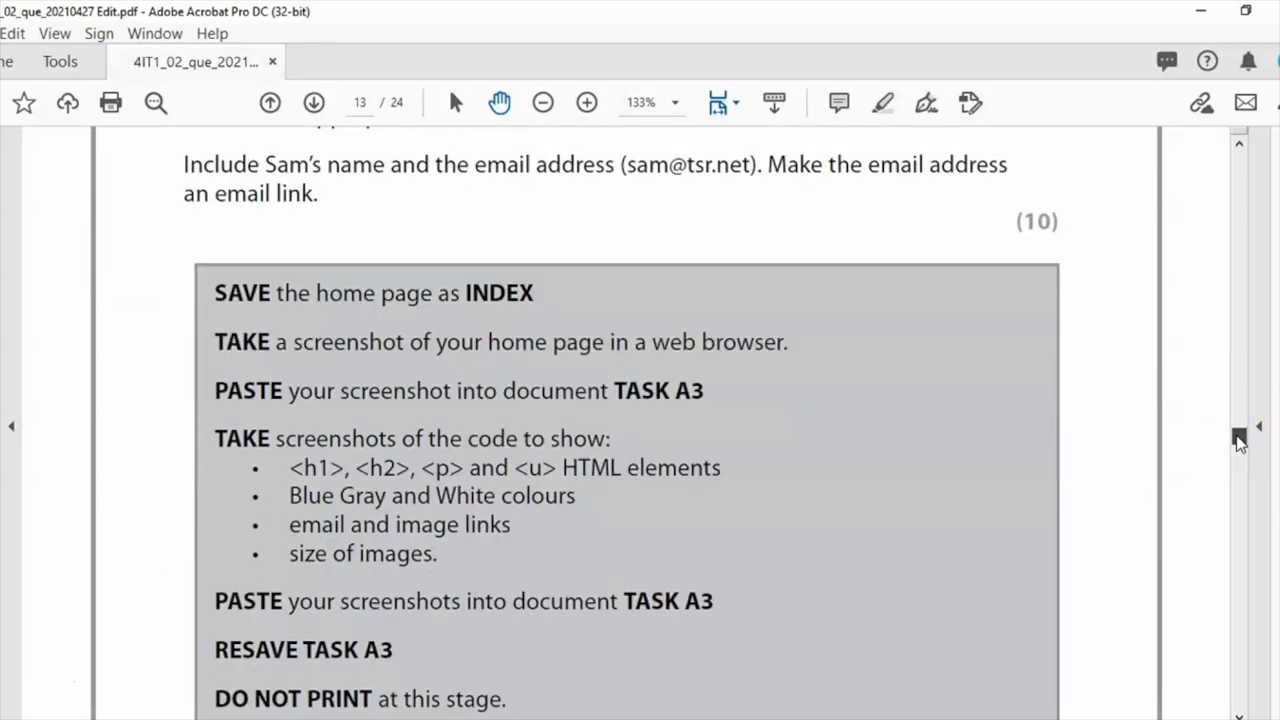
{"action": "scroll", "coordinate": [1239, 441], "scroll_direction": "down", "scroll_amount": 2}
{"action": "left_click", "coordinate": [806, 523]}
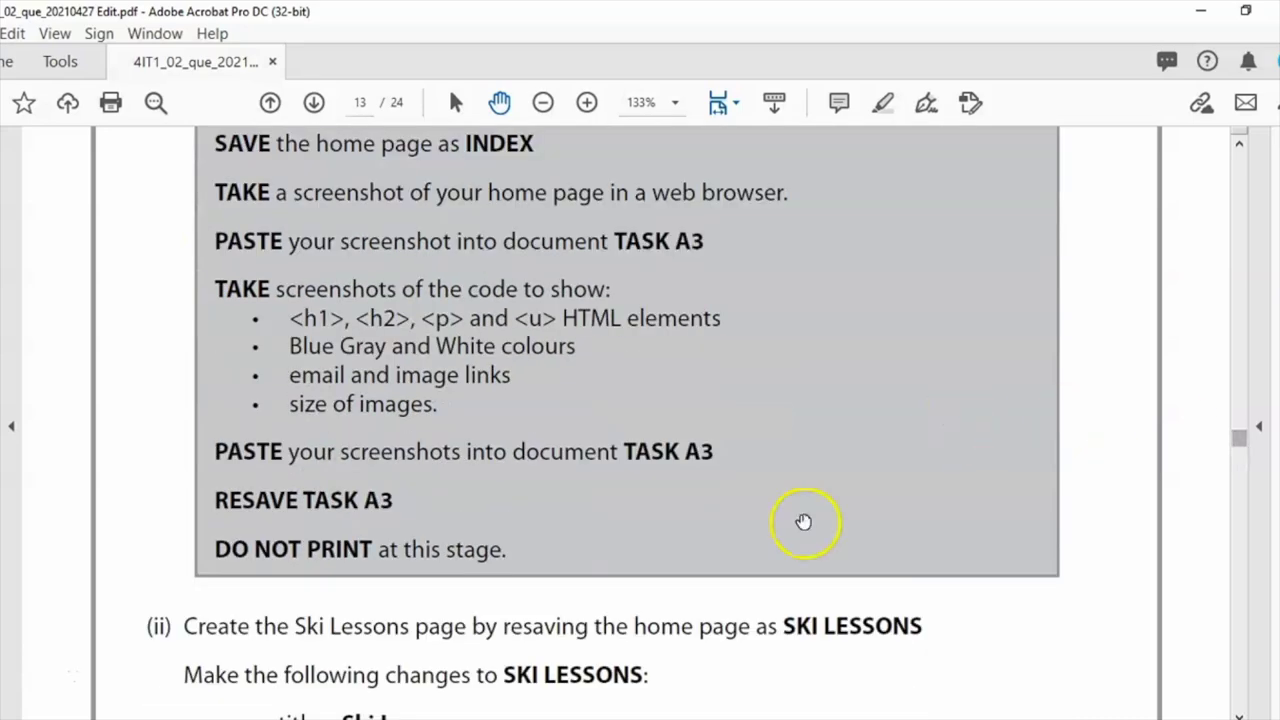
{"action": "key", "text": "alt+Tab"}
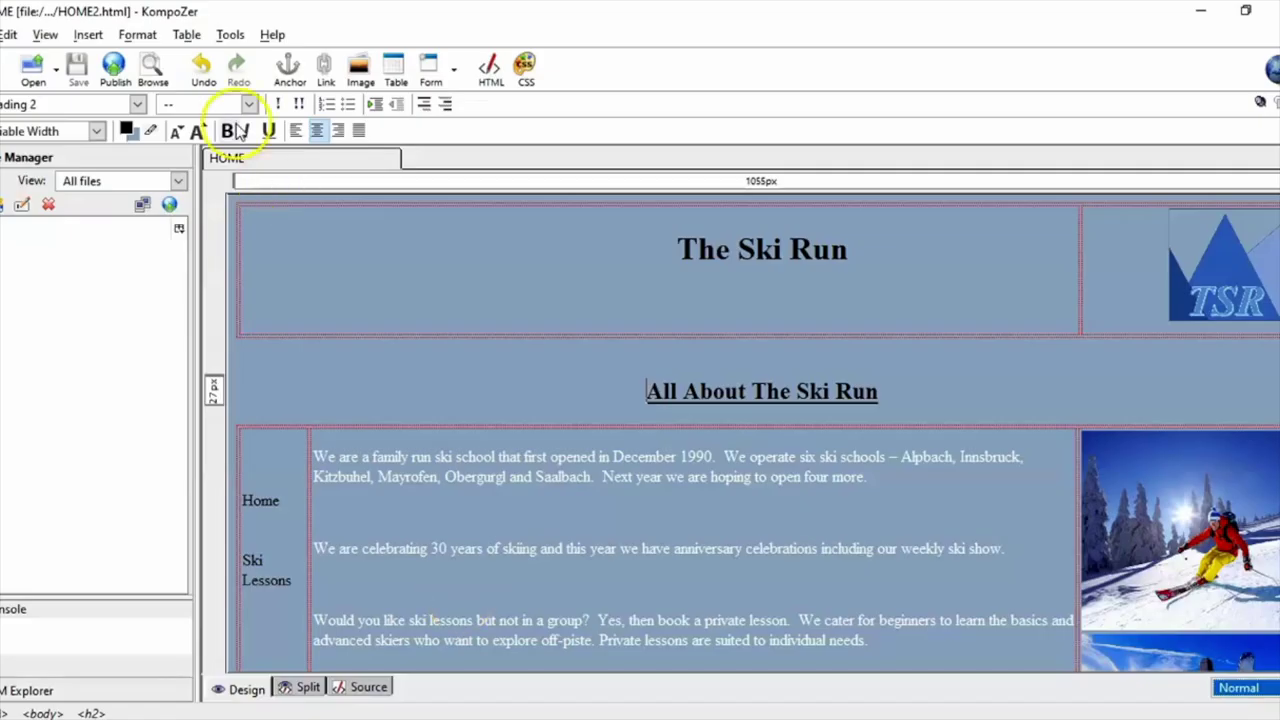
{"action": "left_click", "coordinate": [4, 34]}
{"action": "left_click", "coordinate": [58, 213]}
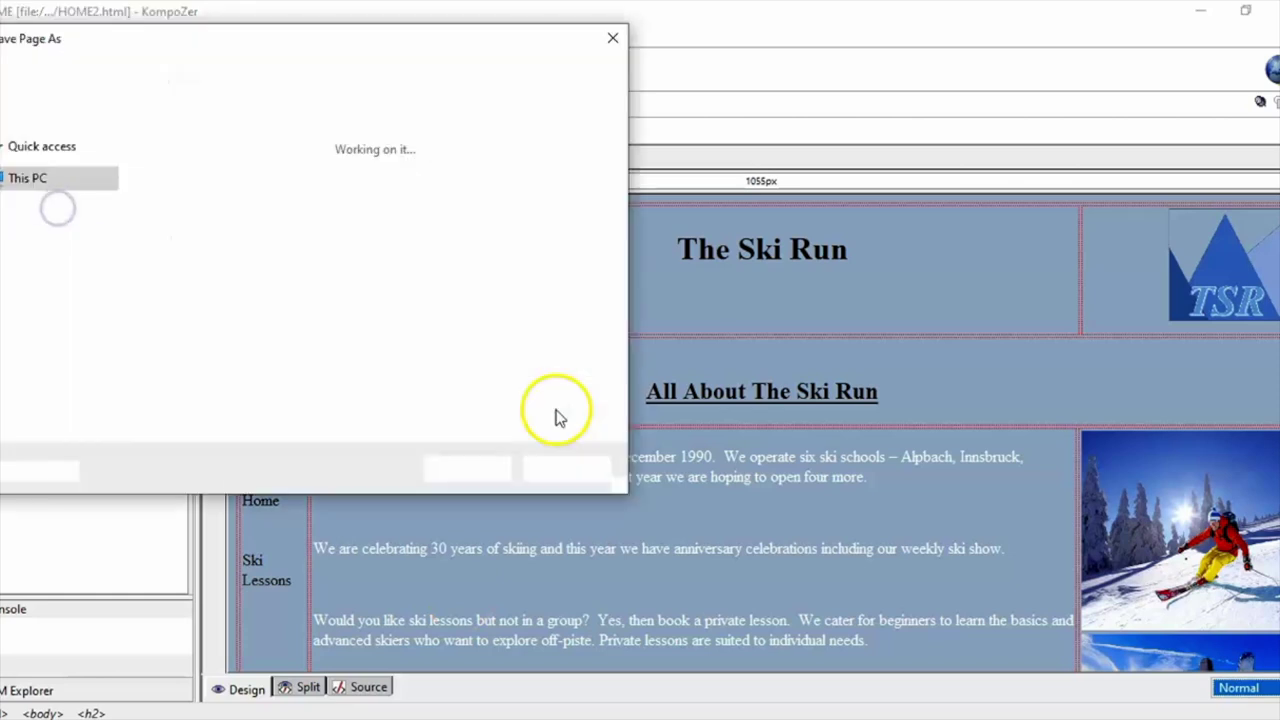
{"action": "type", "text": "INDEX"}
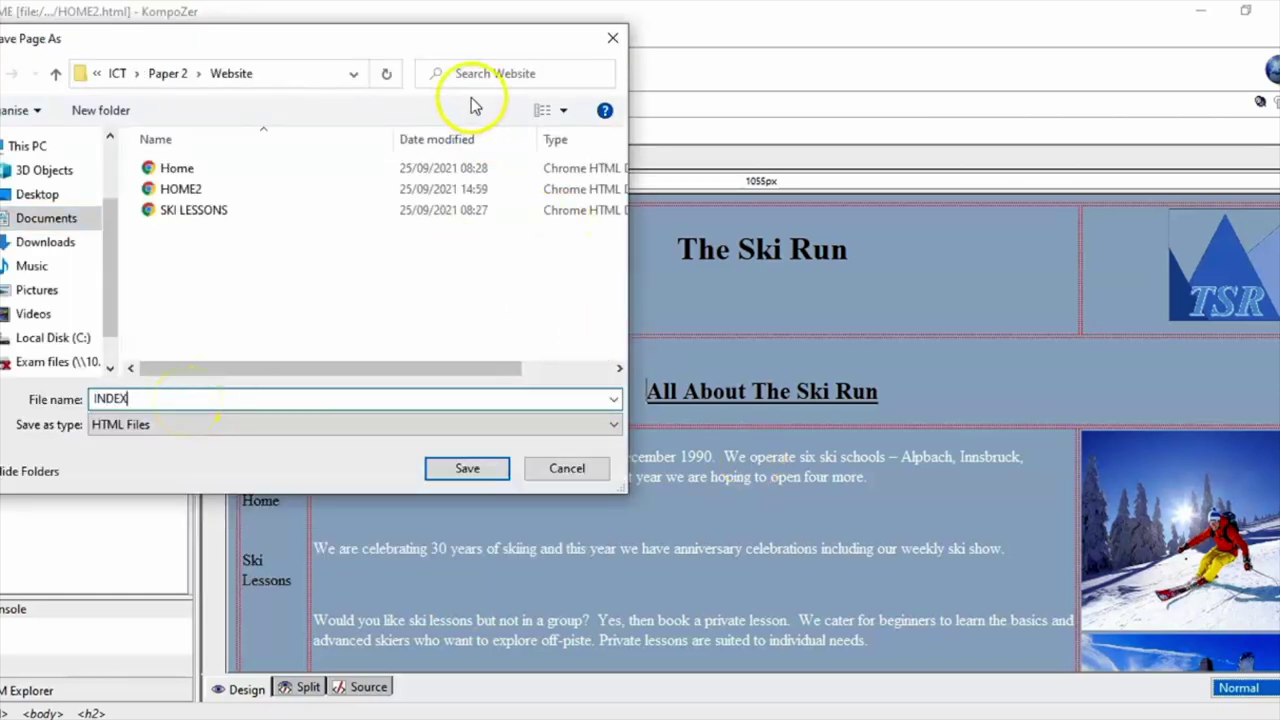
{"action": "left_click", "coordinate": [480, 472]}
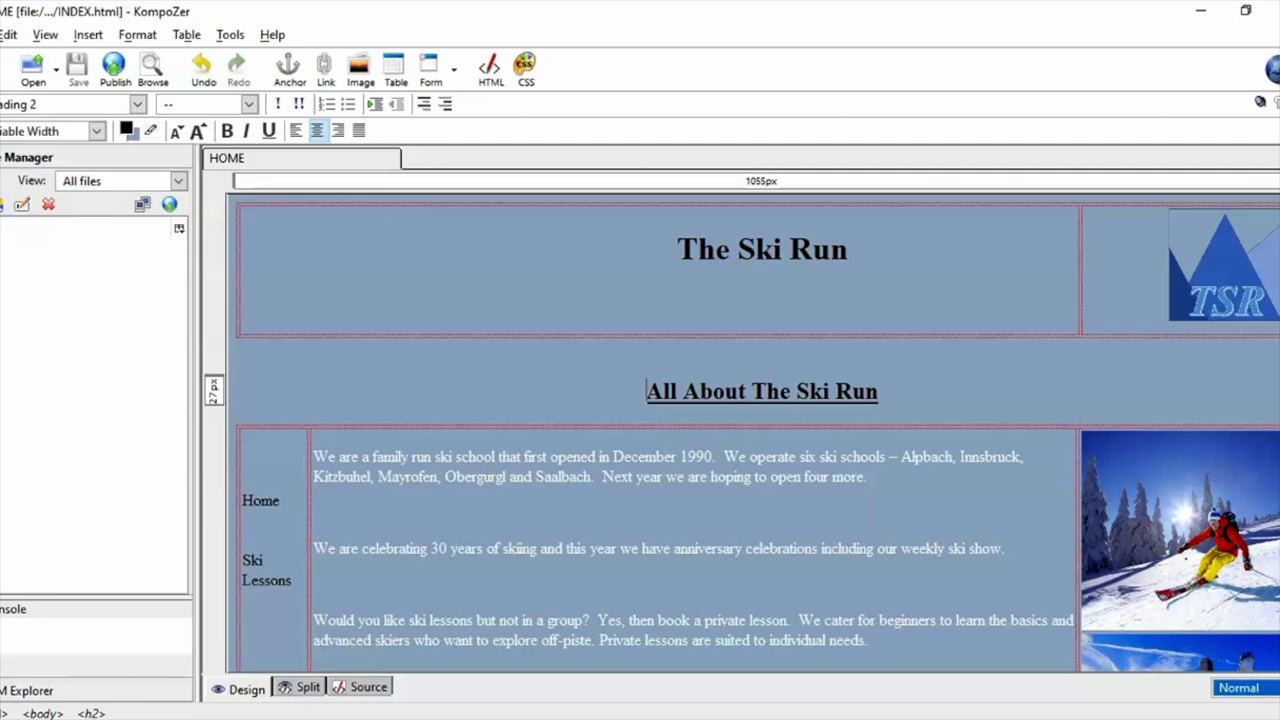
Check the required code screenshots in the exam paper and examine the email link, image and paragraph code in KompoZer's full page source.
{"action": "key", "text": "alt+Tab"}
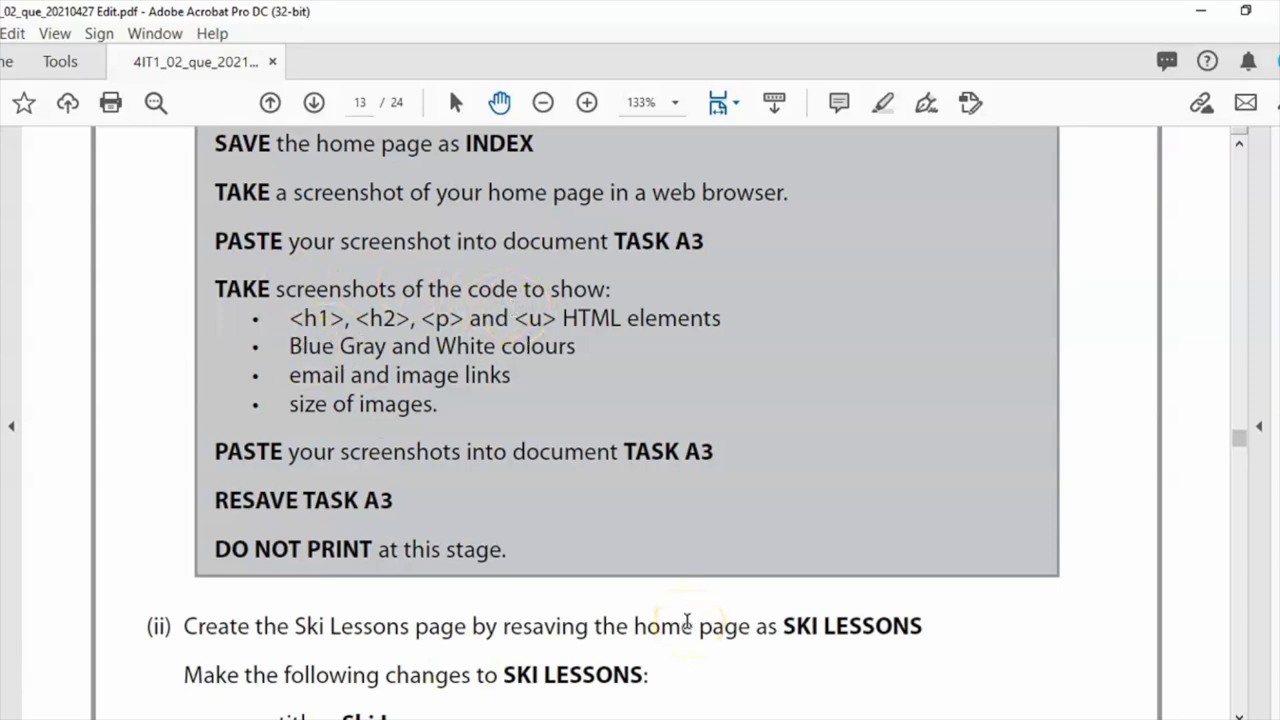
{"action": "key", "text": "alt+Tab"}
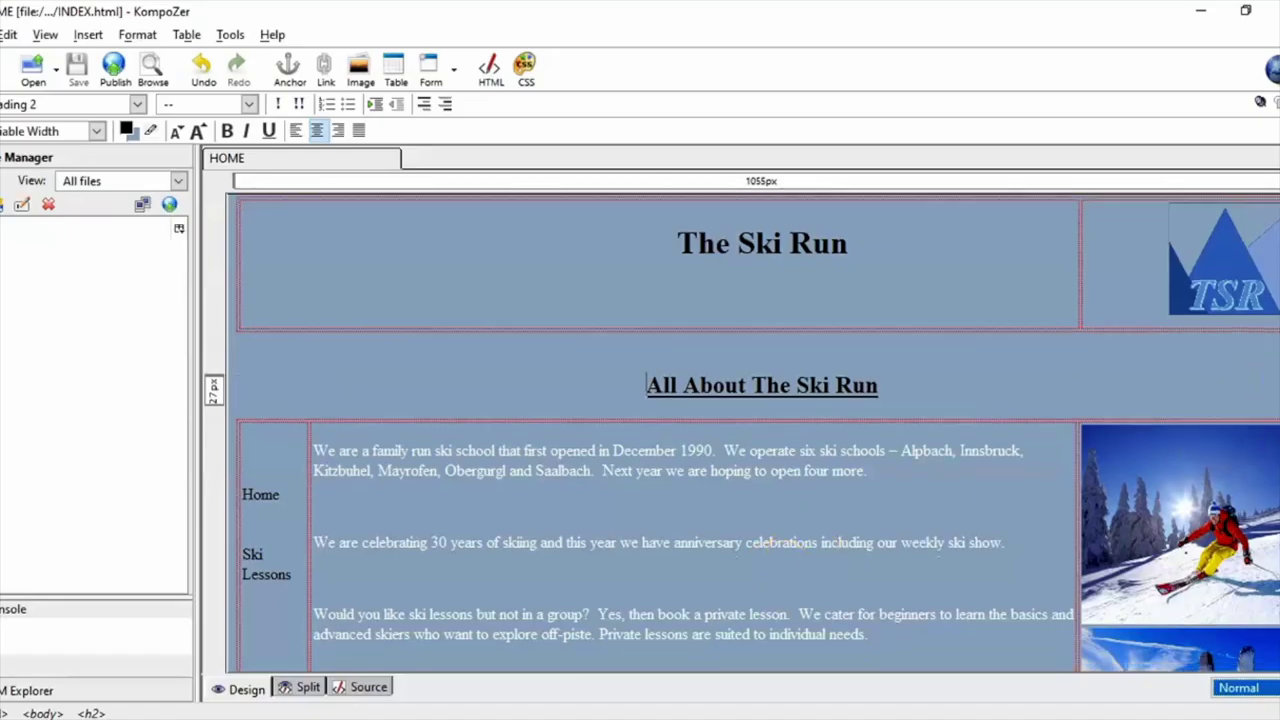
{"action": "scroll", "coordinate": [482, 596], "scroll_direction": "down", "scroll_amount": 3}
{"action": "left_click", "coordinate": [362, 688]}
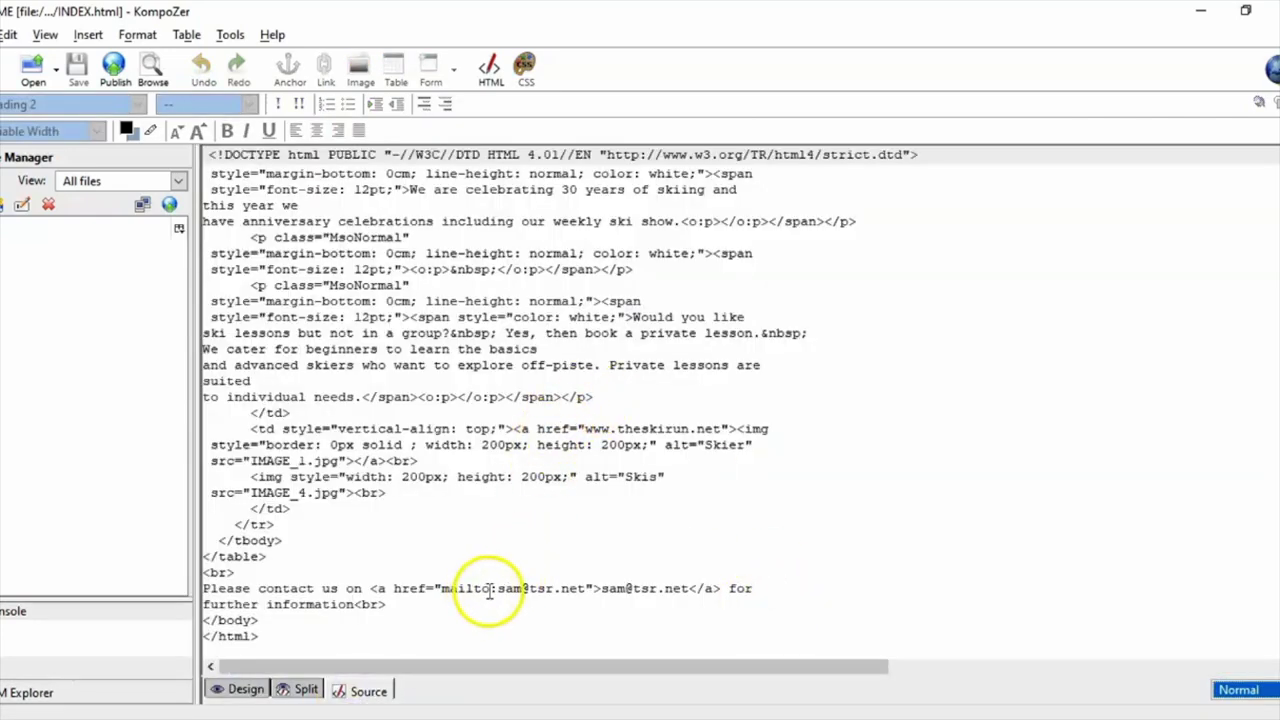
{"action": "left_click_drag", "start_coordinate": [368, 590], "coordinate": [764, 583]}
{"action": "scroll", "coordinate": [764, 583], "scroll_direction": "up", "scroll_amount": 3}
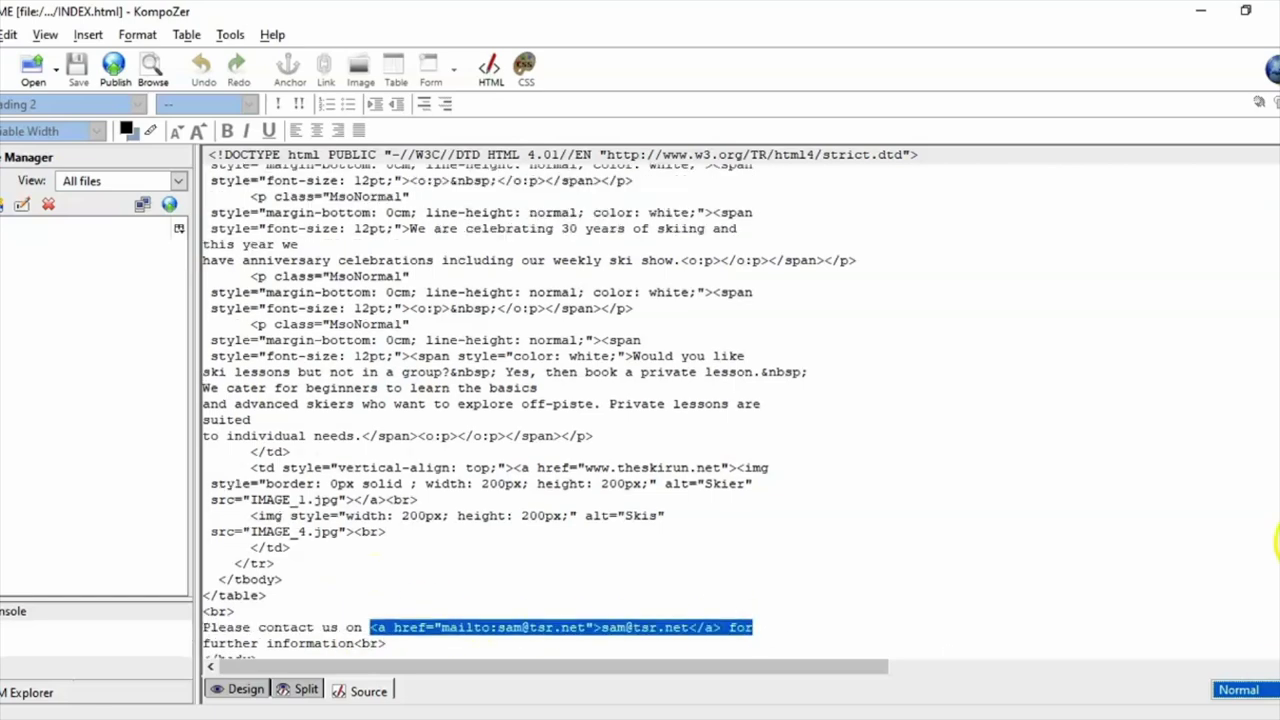
{"action": "scroll", "coordinate": [740, 410], "scroll_direction": "up", "scroll_amount": 5}
{"action": "left_click", "coordinate": [565, 415]}
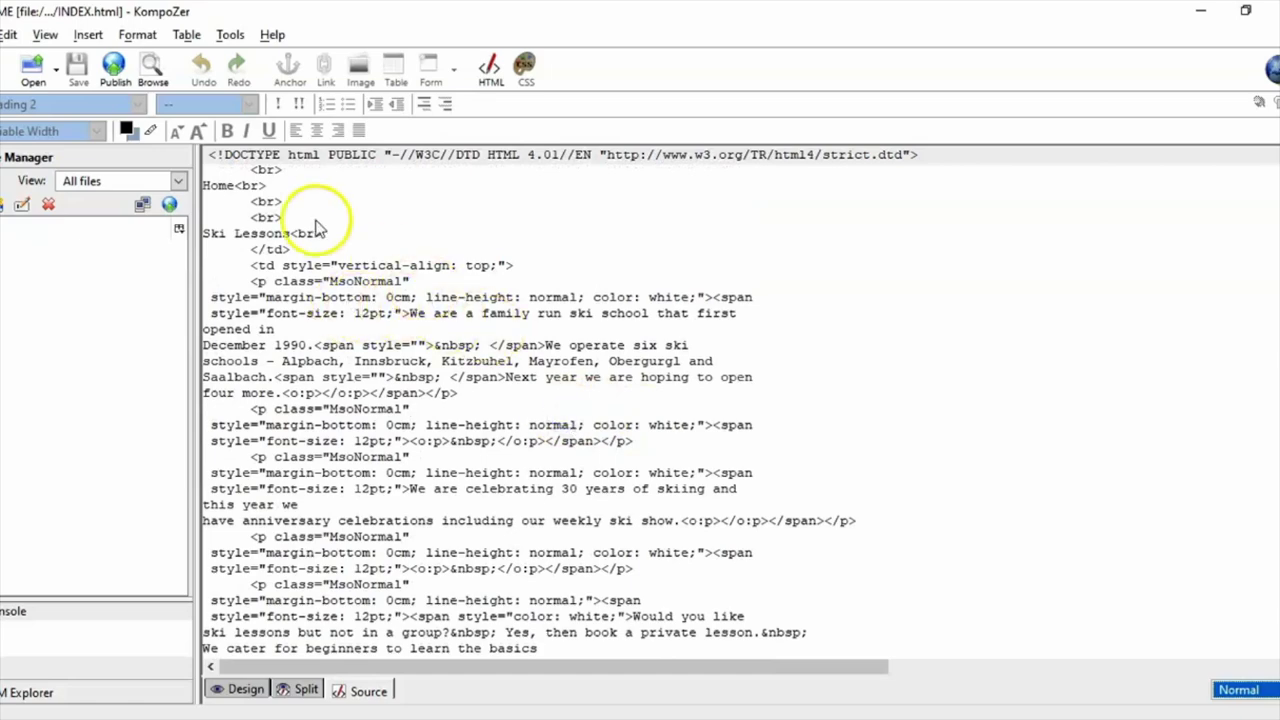
{"action": "scroll", "coordinate": [465, 330], "scroll_direction": "up", "scroll_amount": 3}
Examine the individual code of the page title, The Ski Run heading and email link alongside the page design, rechecking the exam paper's requirements.
{"action": "left_click", "coordinate": [299, 690]}
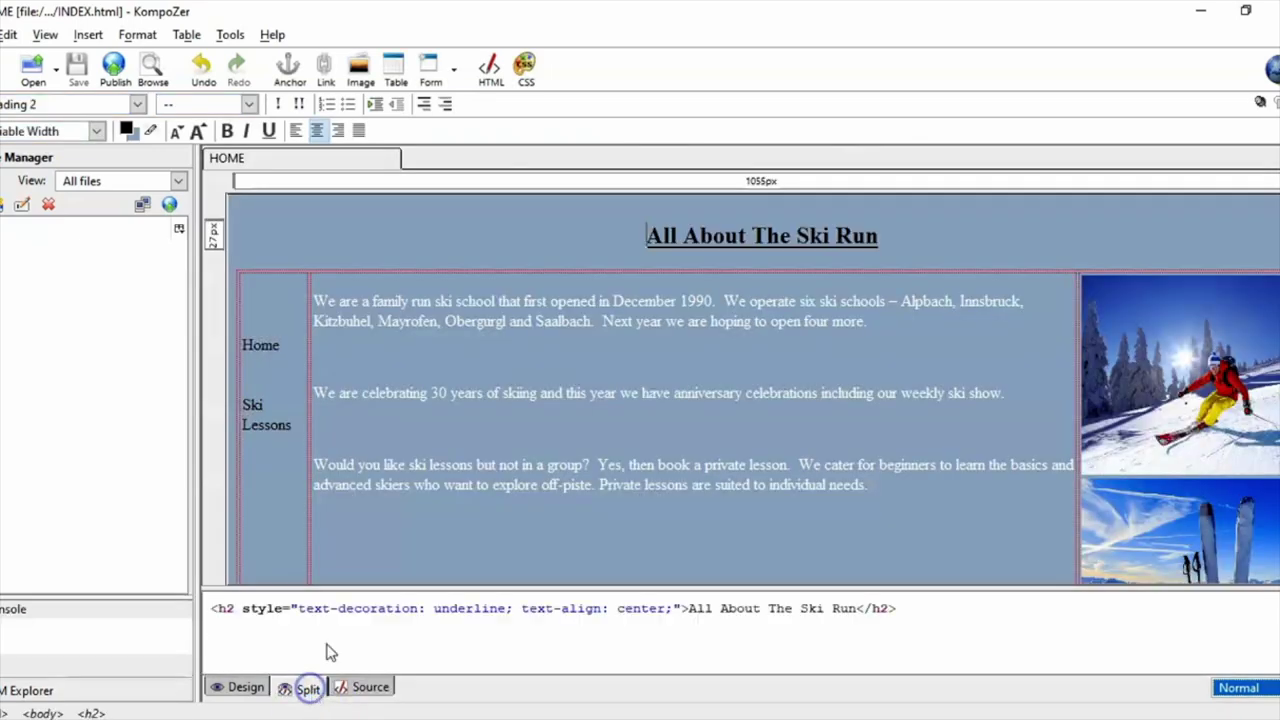
{"action": "left_click", "coordinate": [753, 237]}
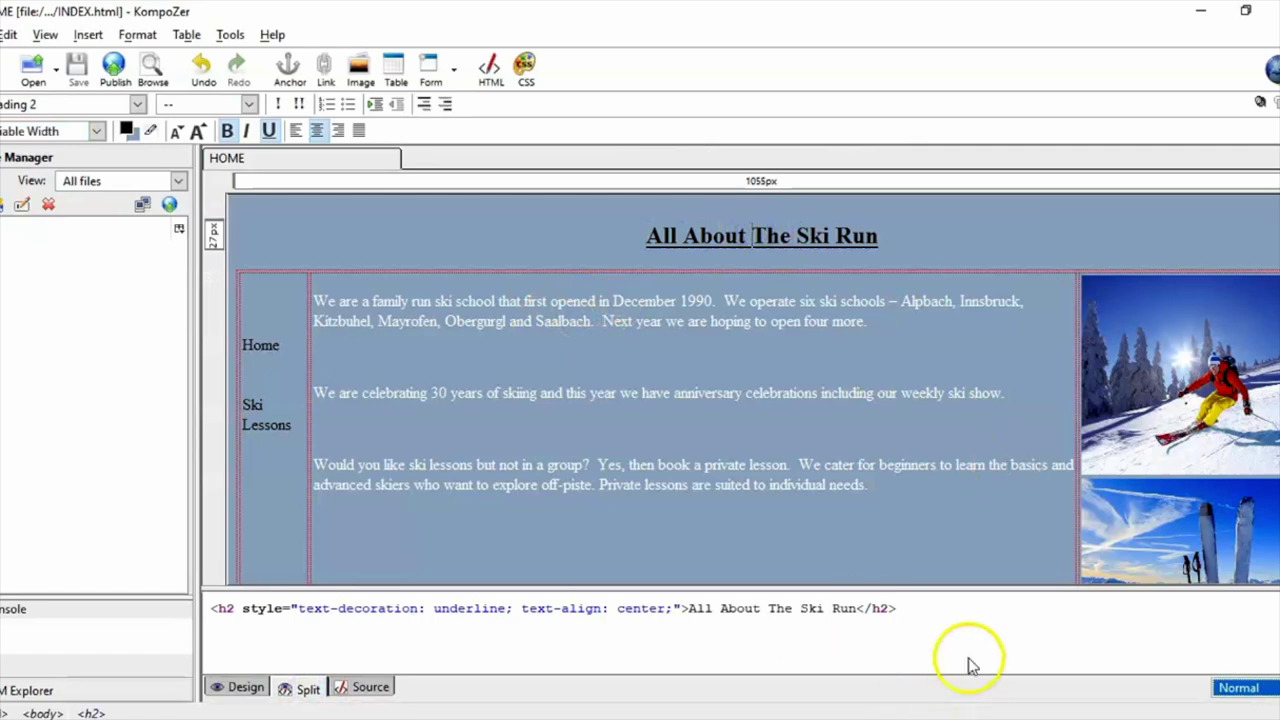
{"action": "scroll", "coordinate": [1270, 320], "scroll_direction": "up", "scroll_amount": 3}
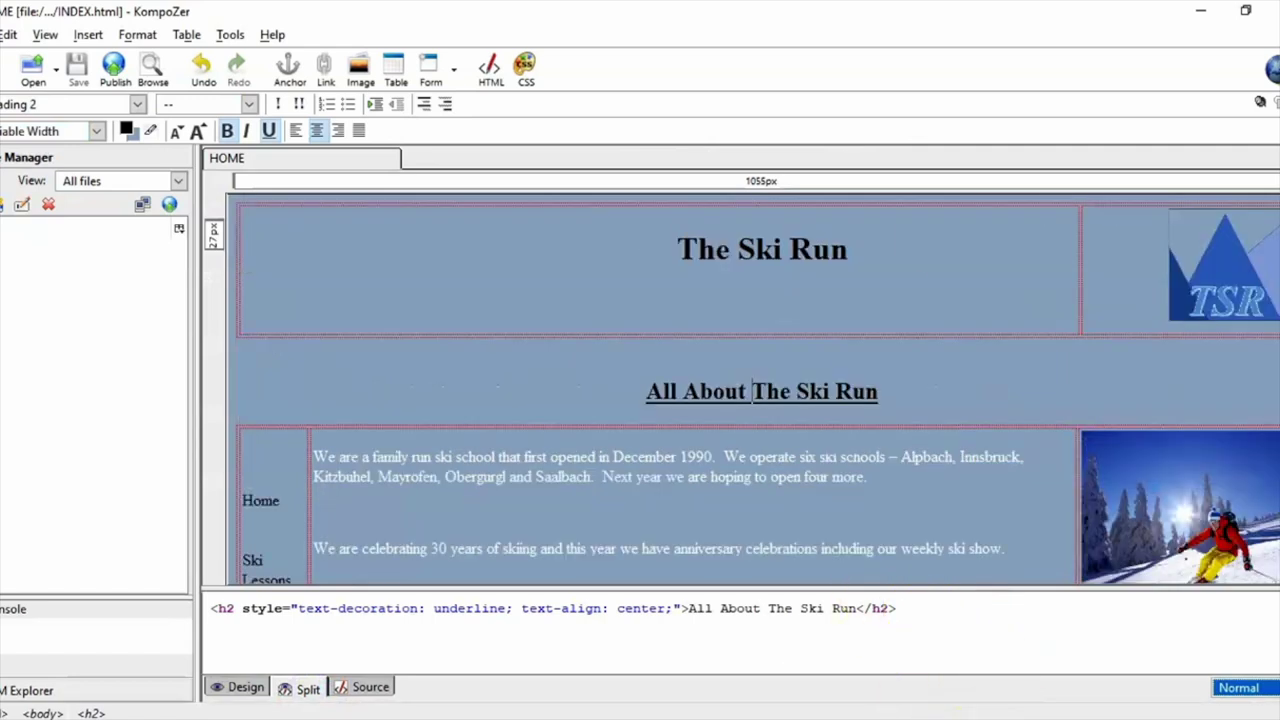
{"action": "left_click", "coordinate": [794, 250]}
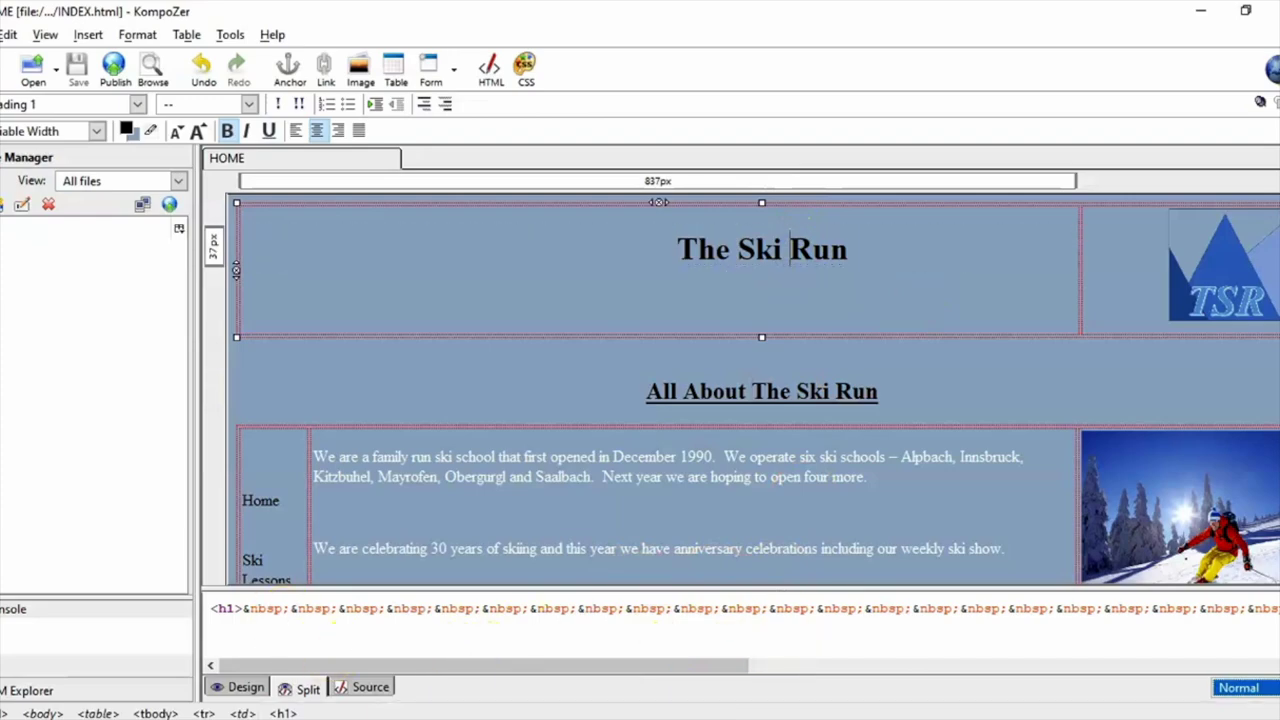
{"action": "key", "text": "alt+Tab"}
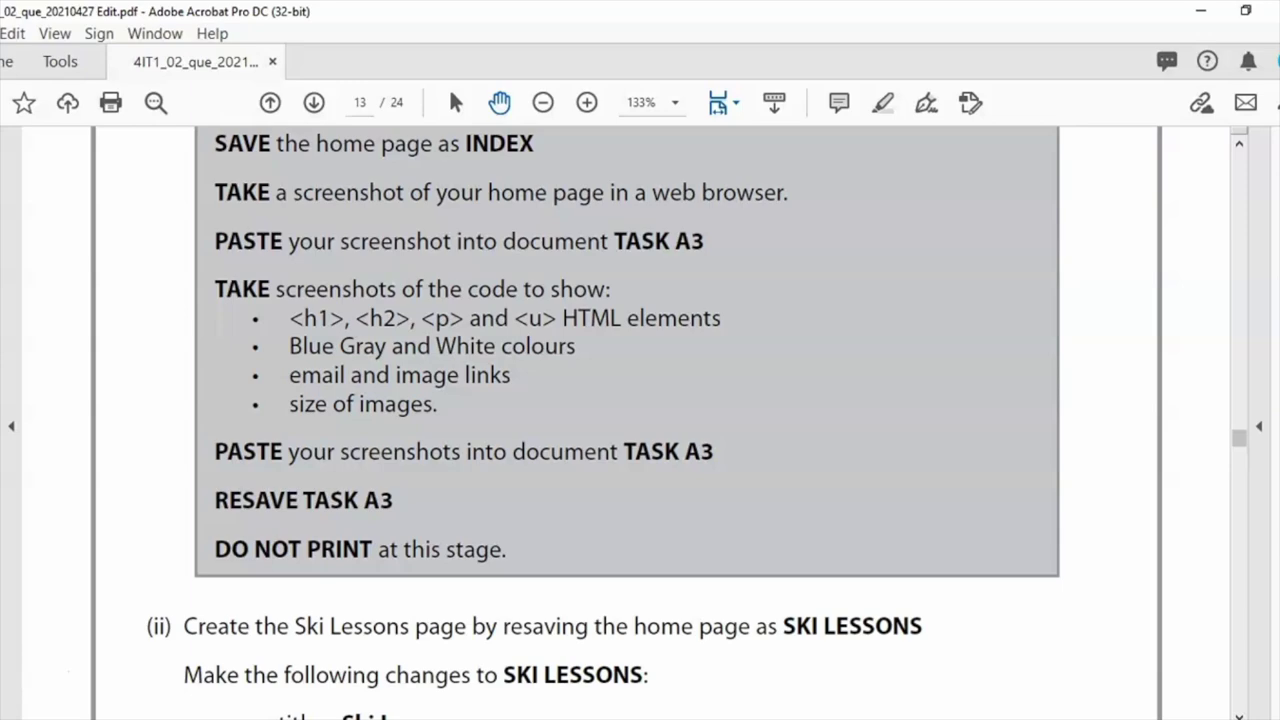
{"action": "key", "text": "alt+Tab"}
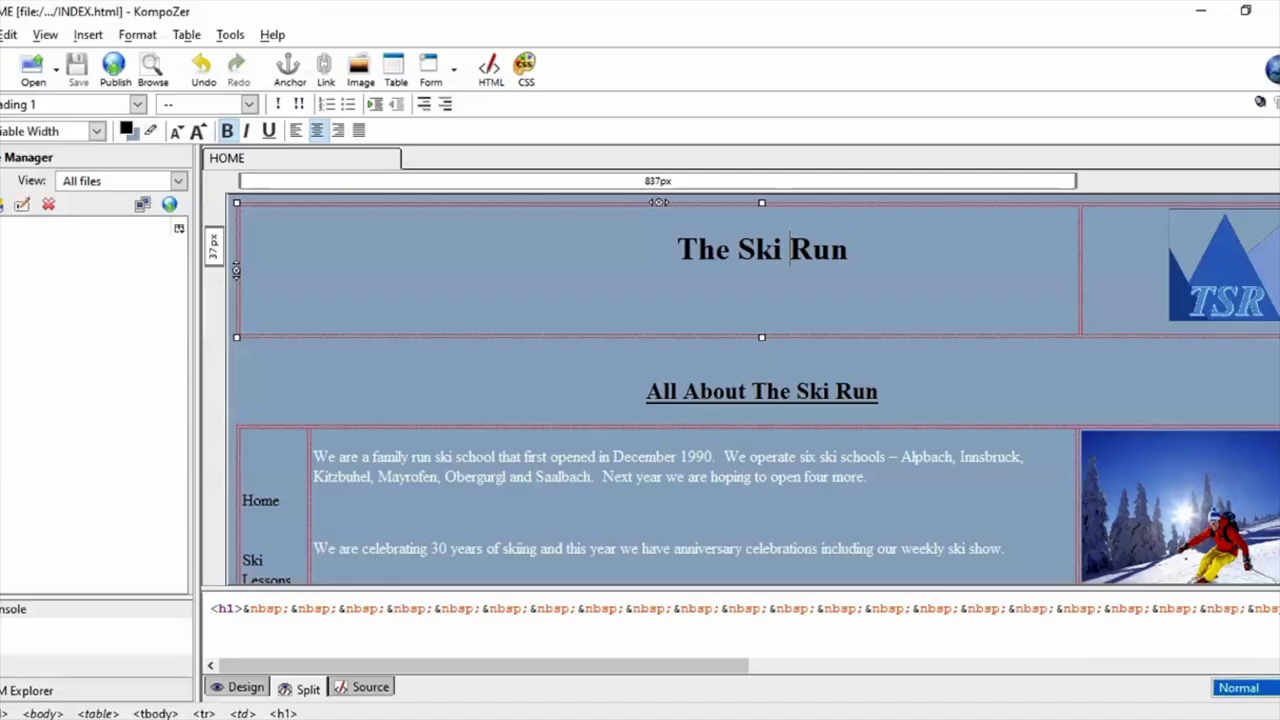
{"action": "scroll", "coordinate": [1276, 352], "scroll_direction": "down", "scroll_amount": 5}
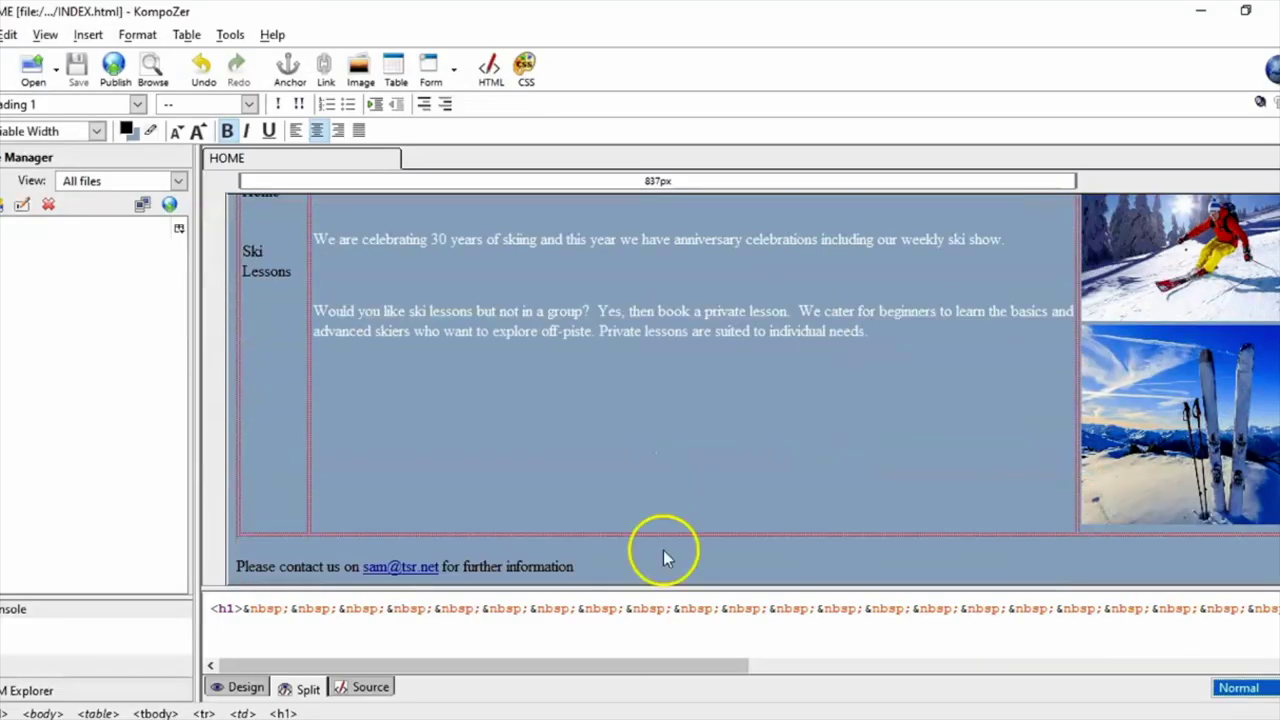
{"action": "left_click", "coordinate": [403, 566]}
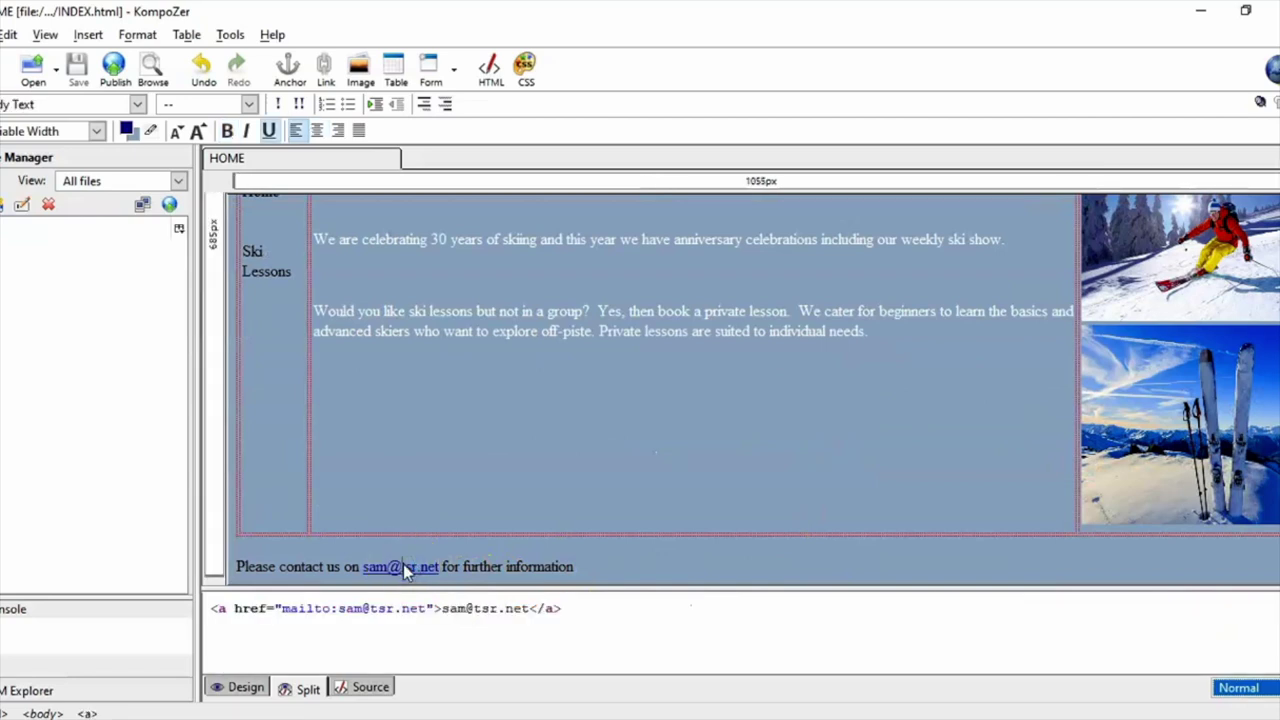
{"action": "scroll", "coordinate": [956, 403], "scroll_direction": "up", "scroll_amount": 5}
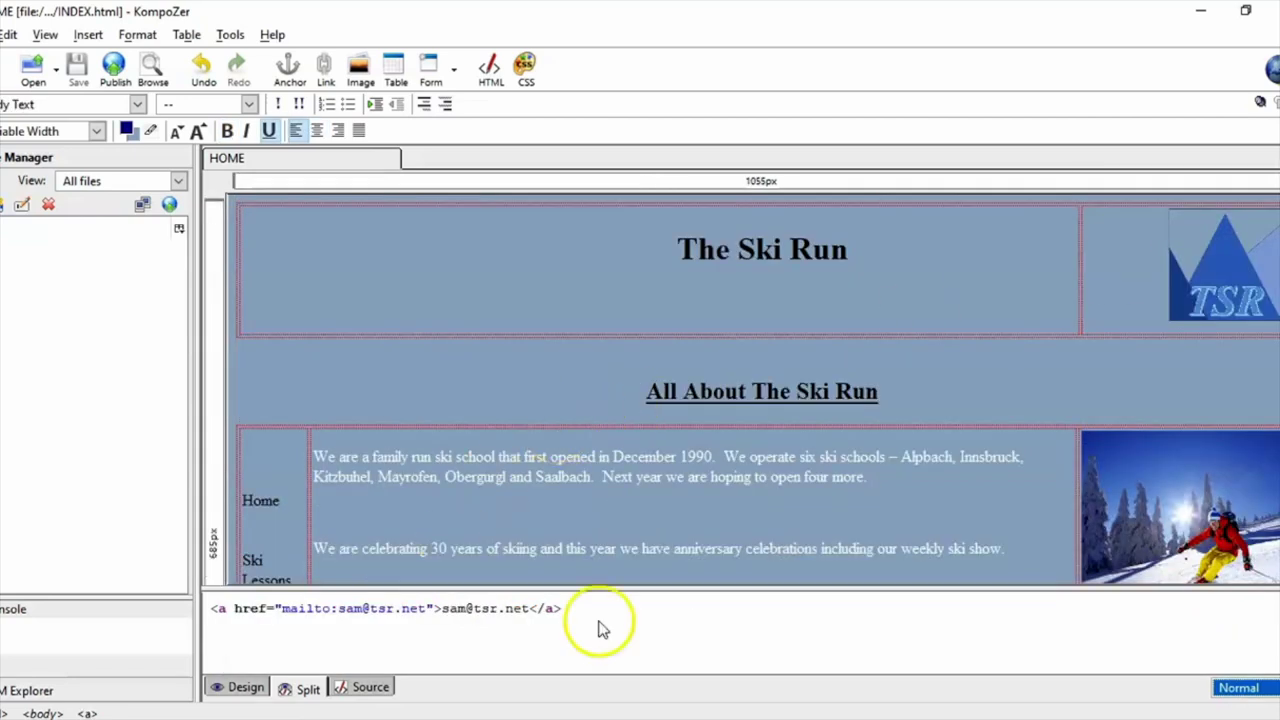
Examine the background colour value in the body tag of the full page source.
{"action": "left_click", "coordinate": [369, 688]}
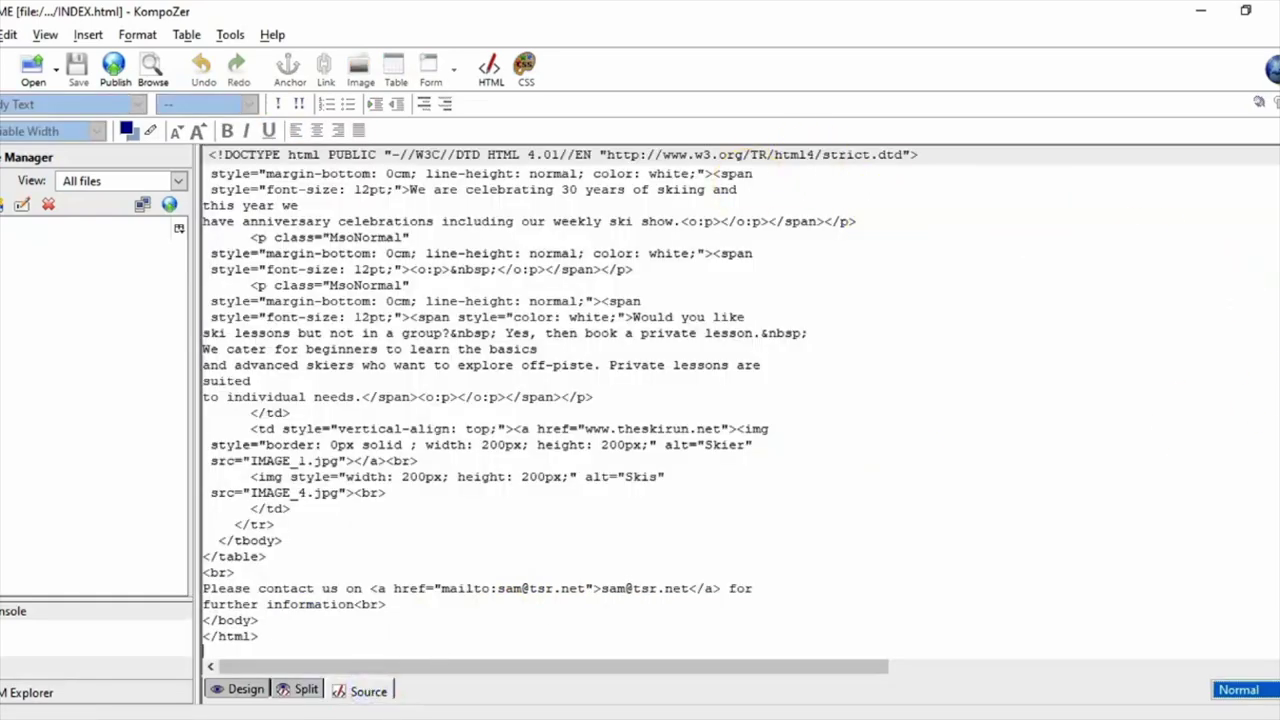
{"action": "key", "text": "ctrl+Home"}
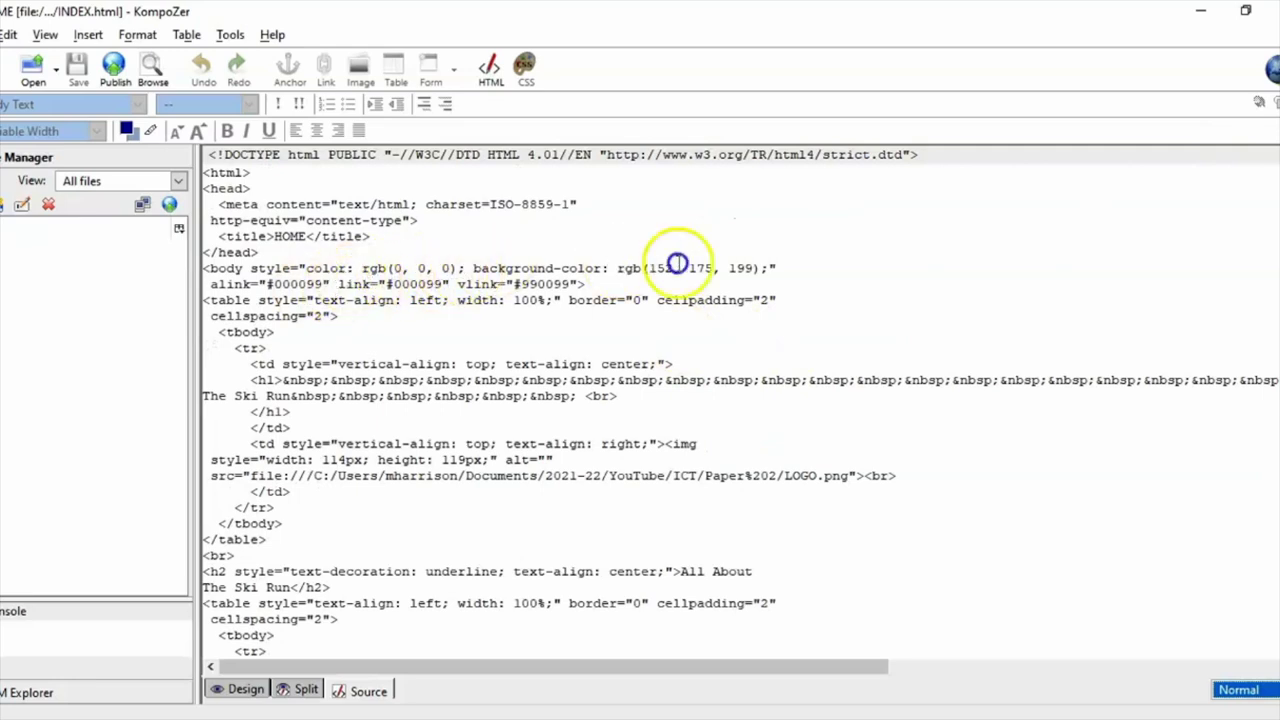
{"action": "left_click_drag", "start_coordinate": [618, 268], "coordinate": [766, 263]}
{"action": "left_click", "coordinate": [780, 287]}
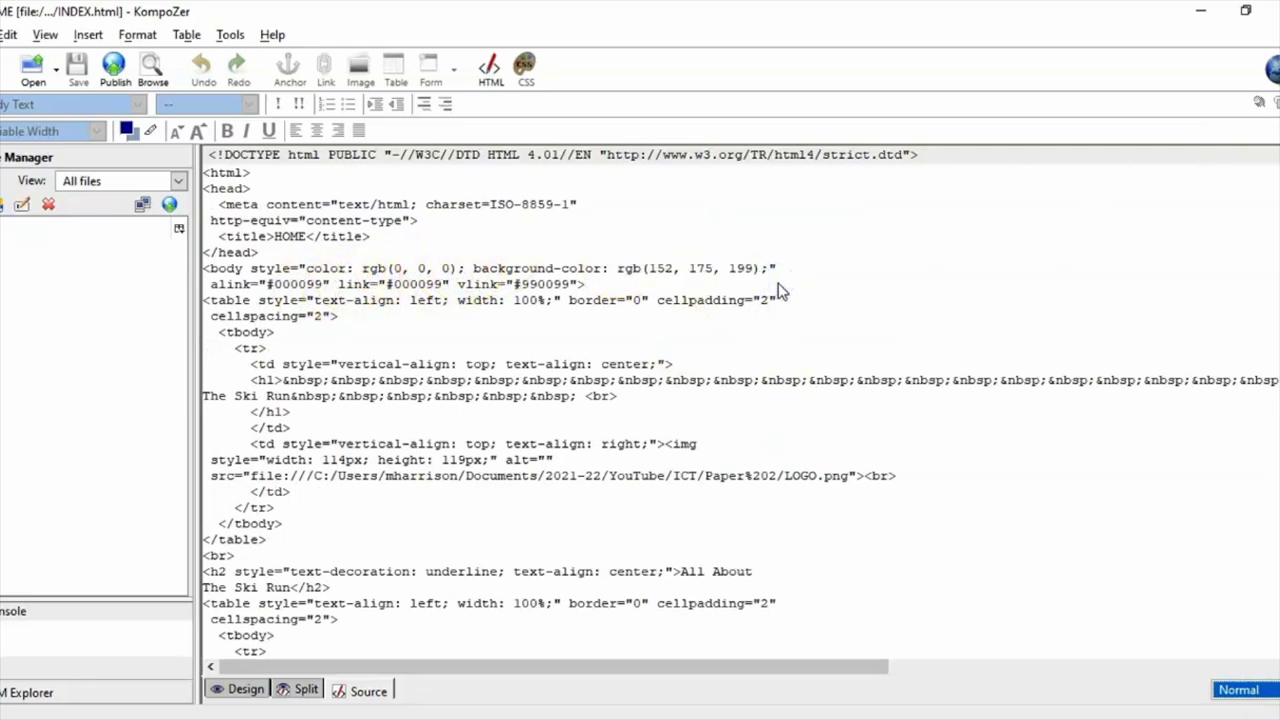
Check the Ski Lessons page requirements in the exam paper and resave the home page in KompoZer as SKI LESSONS2 in the Website folder.
{"action": "key", "text": "alt+Tab"}
{"action": "scroll", "coordinate": [1238, 445], "scroll_direction": "down", "scroll_amount": 6}
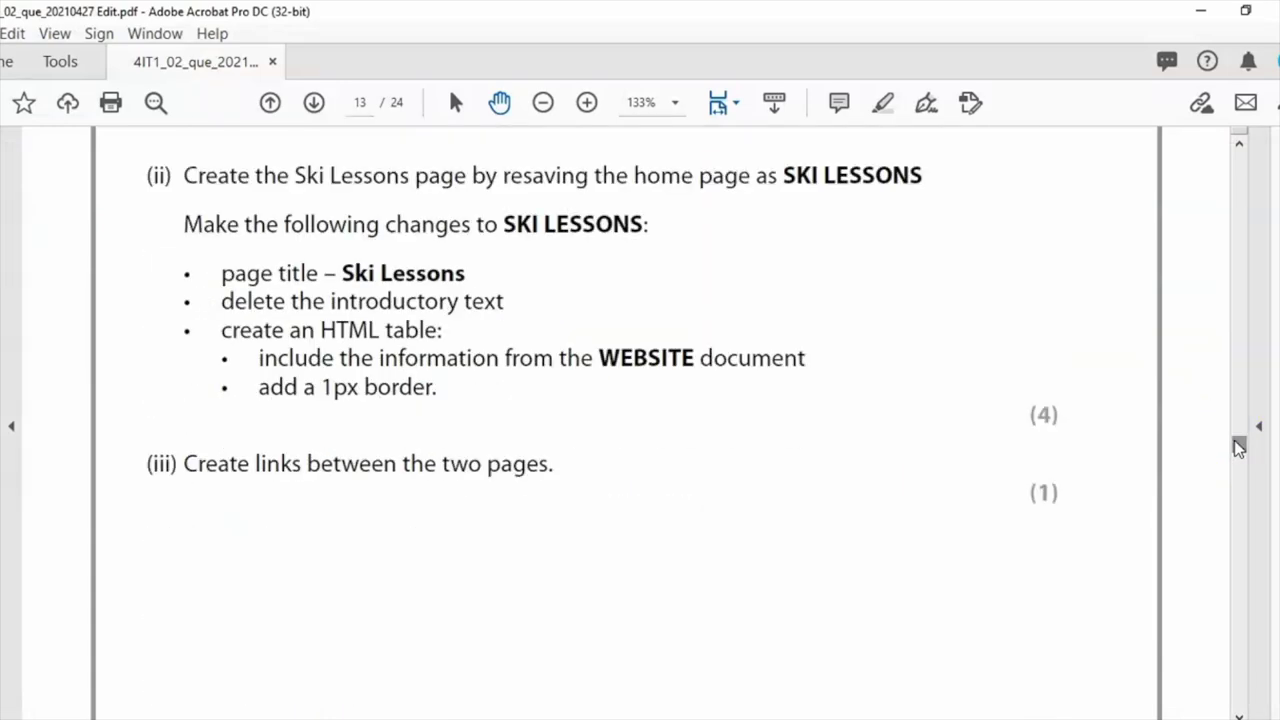
{"action": "left_click", "coordinate": [1201, 425]}
{"action": "left_click", "coordinate": [873, 719]}
{"action": "left_click", "coordinate": [237, 689]}
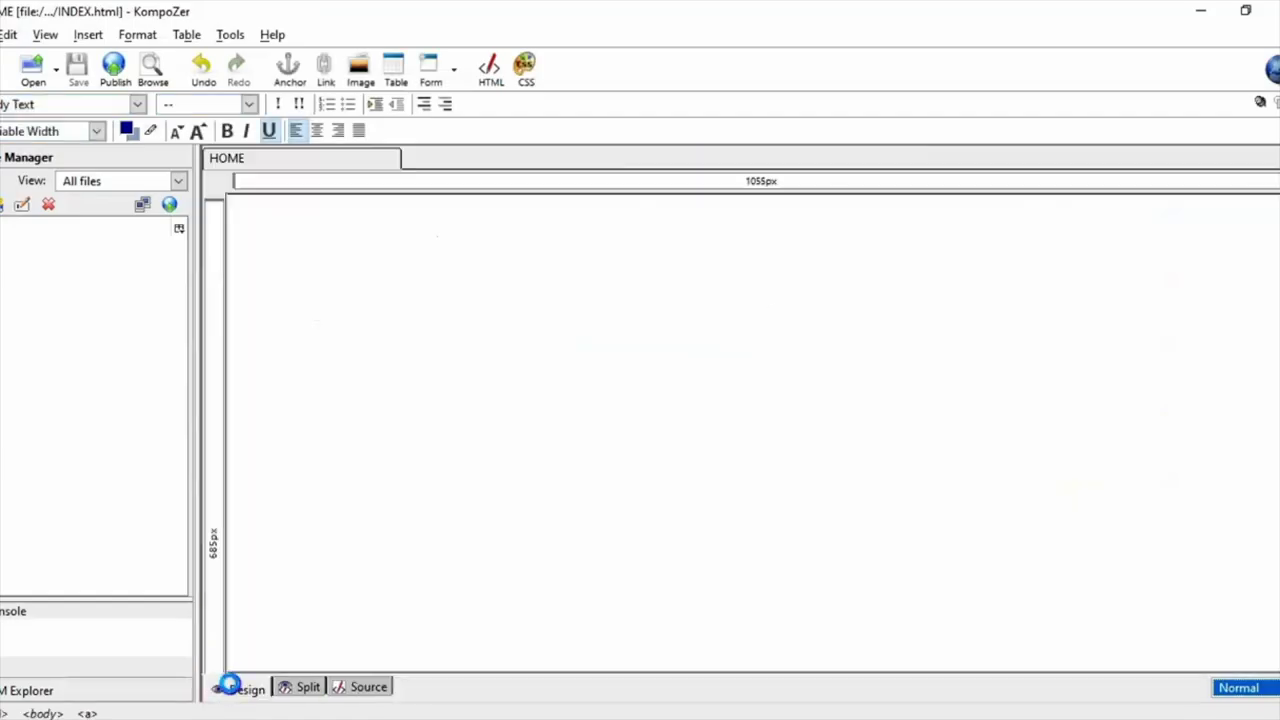
{"action": "left_click", "coordinate": [5, 34]}
{"action": "left_click", "coordinate": [30, 215]}
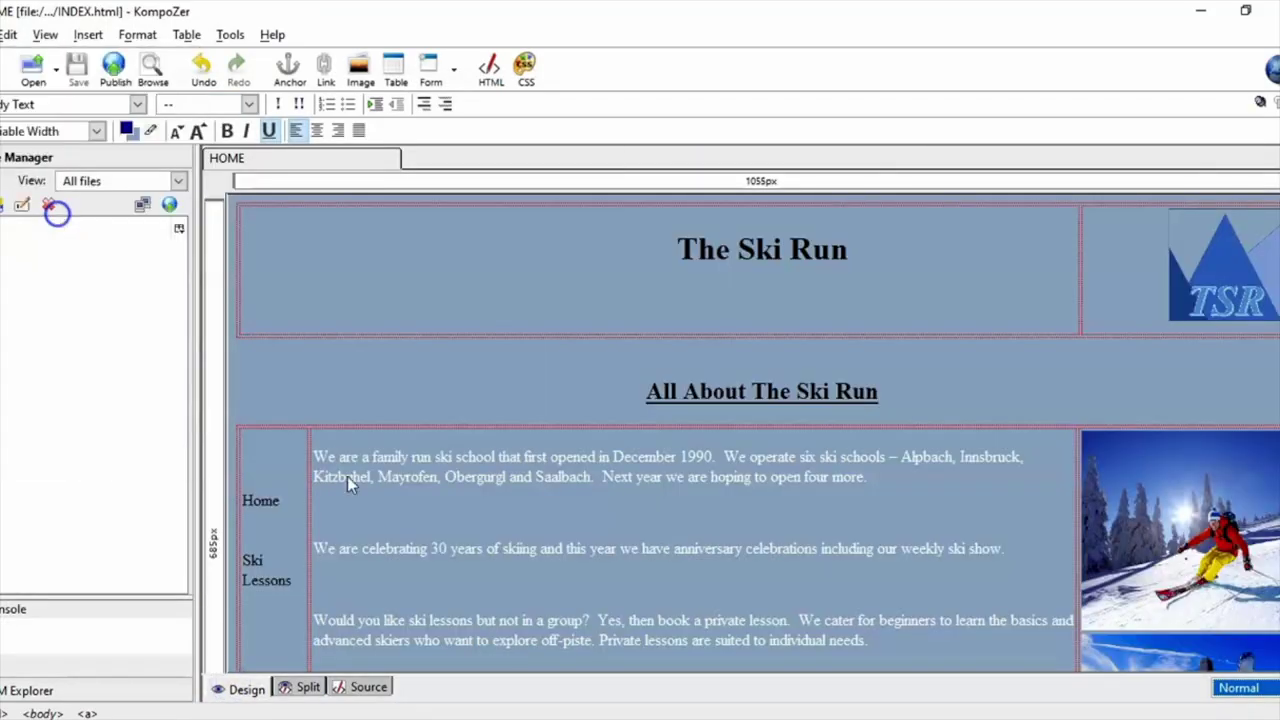
{"action": "type", "text": "SK"}
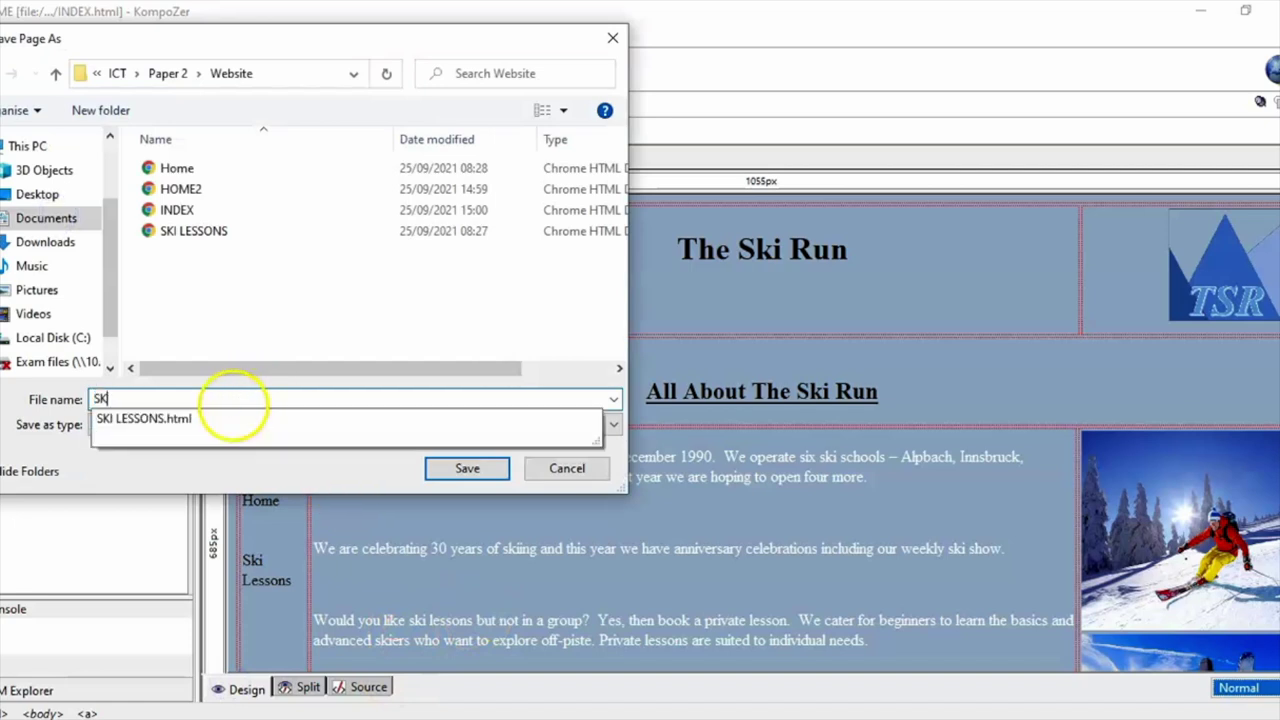
{"action": "type", "text": "I Les"}
{"action": "key", "text": "BackSpace"}
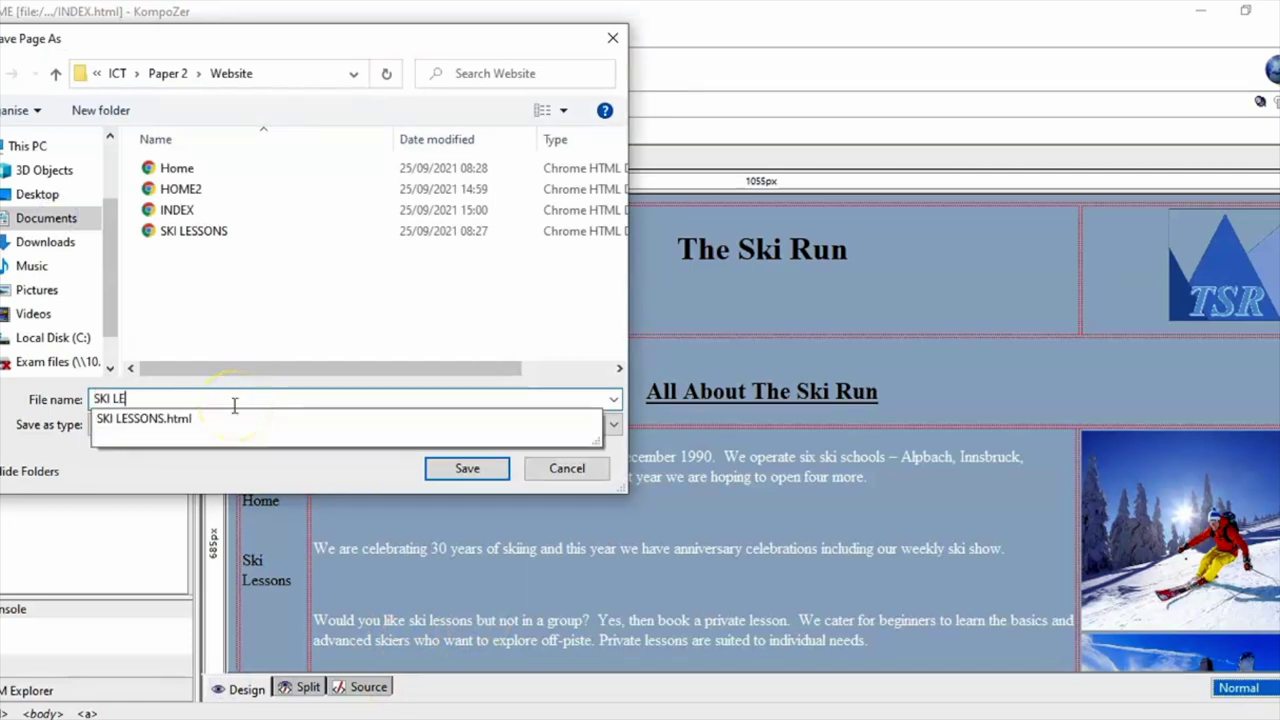
{"action": "type", "text": "SSONS"}
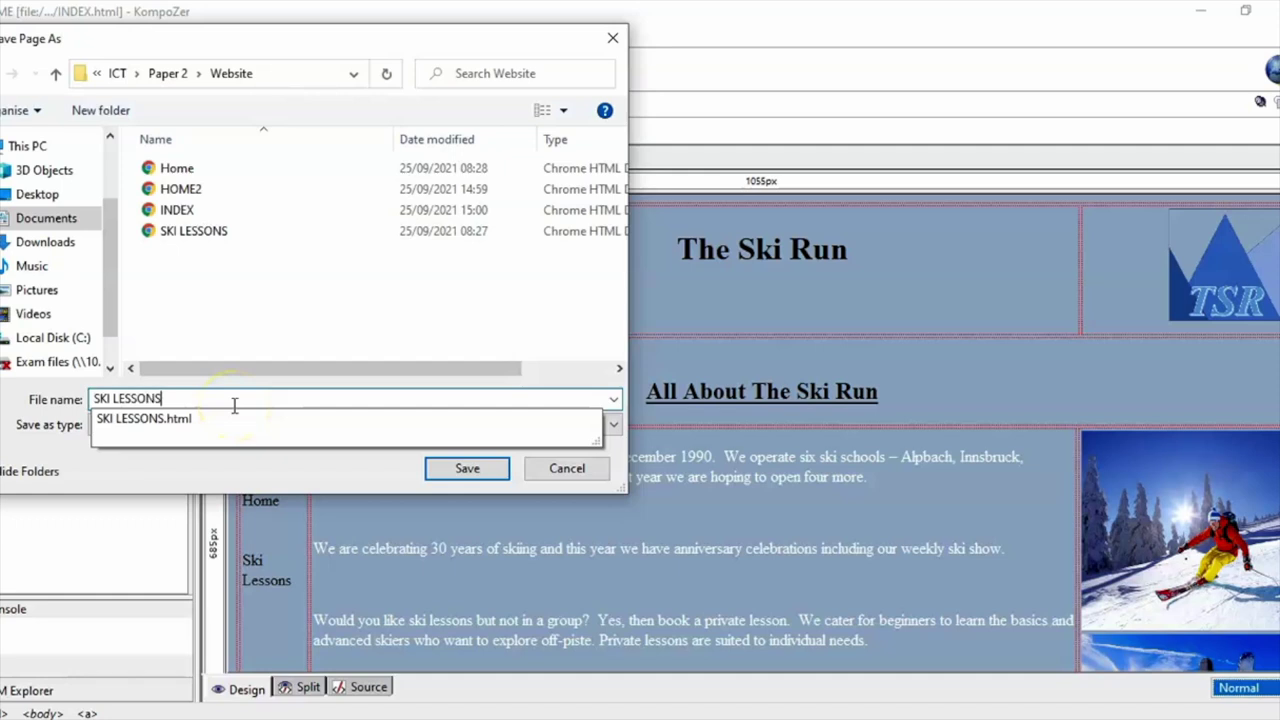
{"action": "type", "text": "2"}
{"action": "key", "text": "Return"}
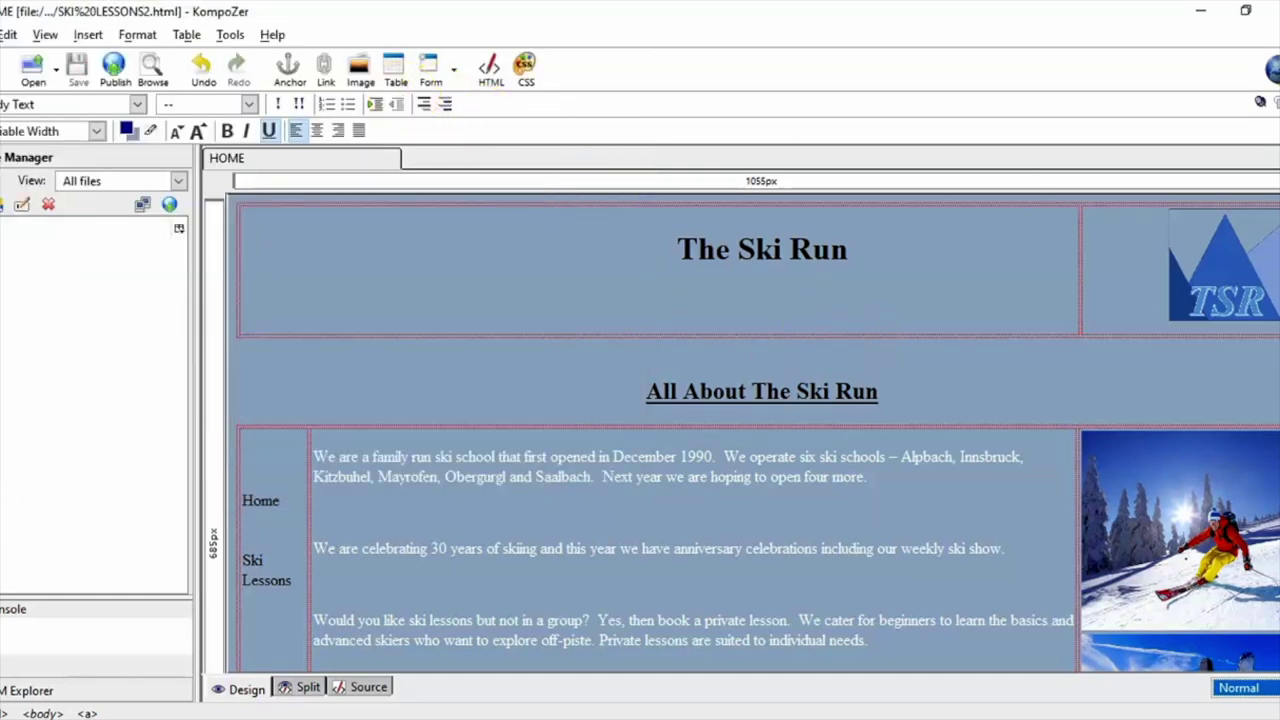
Close the current page and reopen the SKI LESSONS2 file for editing.
{"action": "left_click", "coordinate": [1272, 158]}
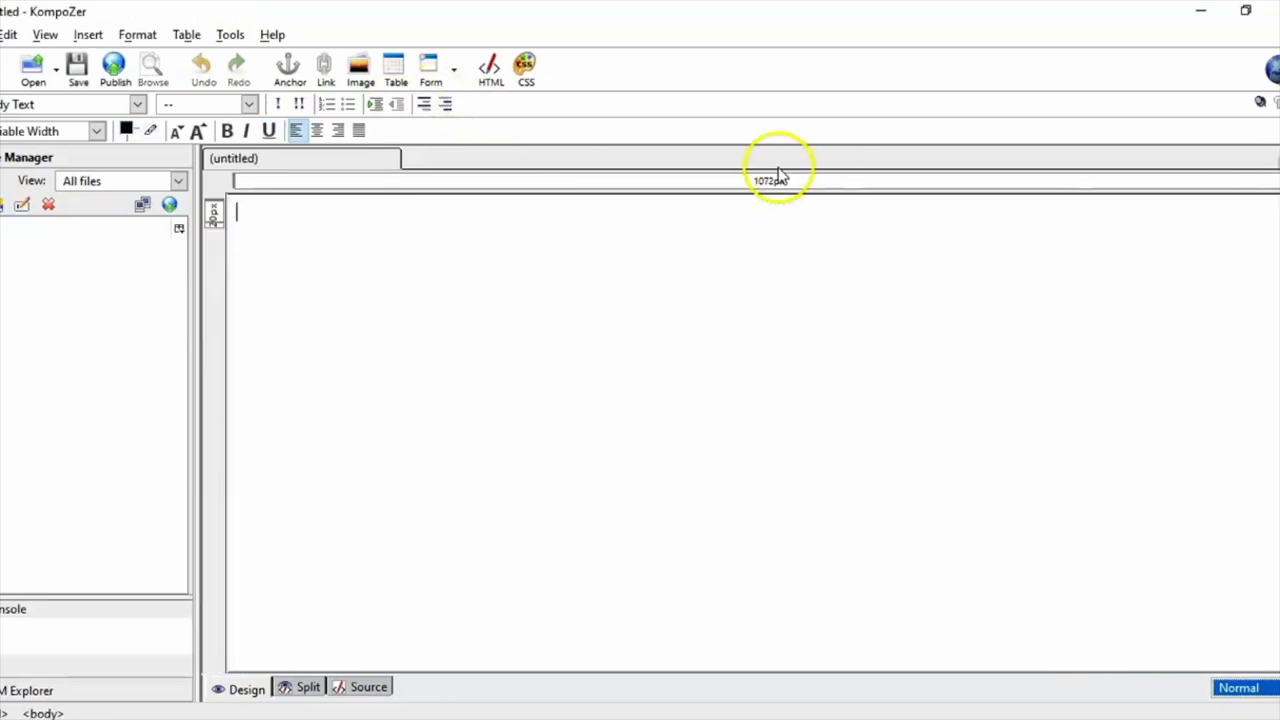
{"action": "left_click", "coordinate": [3, 34]}
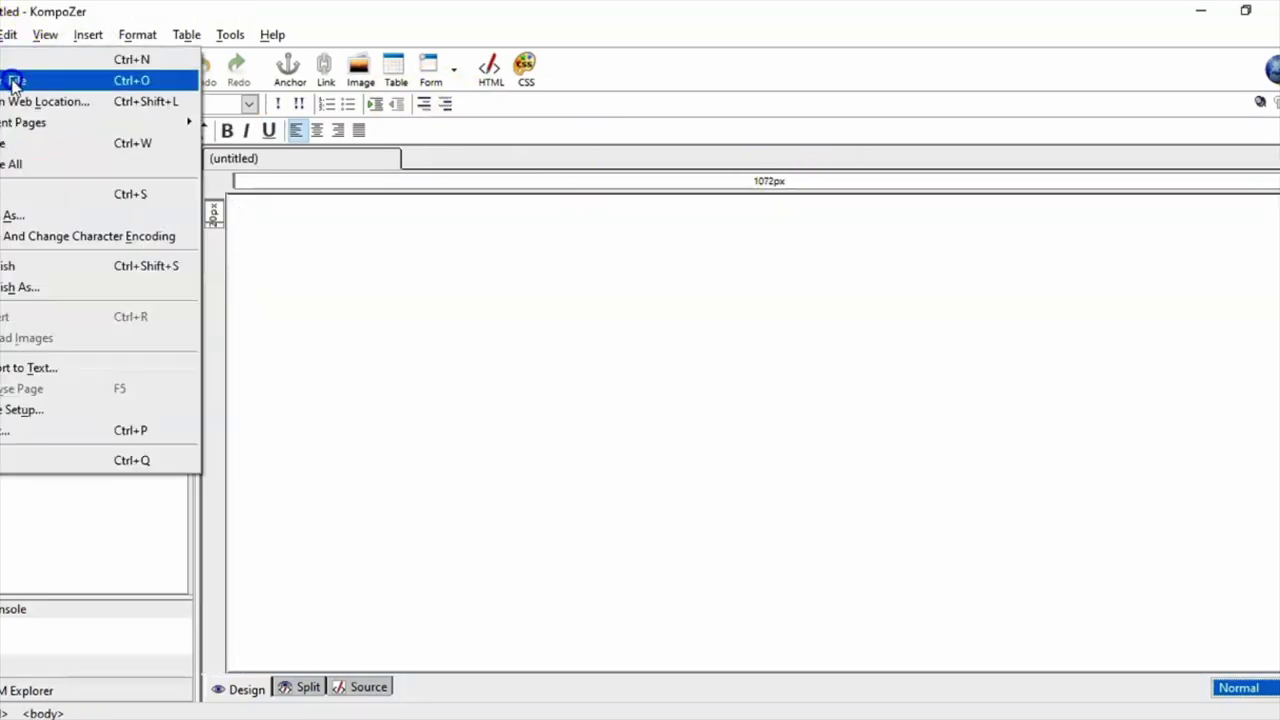
{"action": "left_click", "coordinate": [9, 77]}
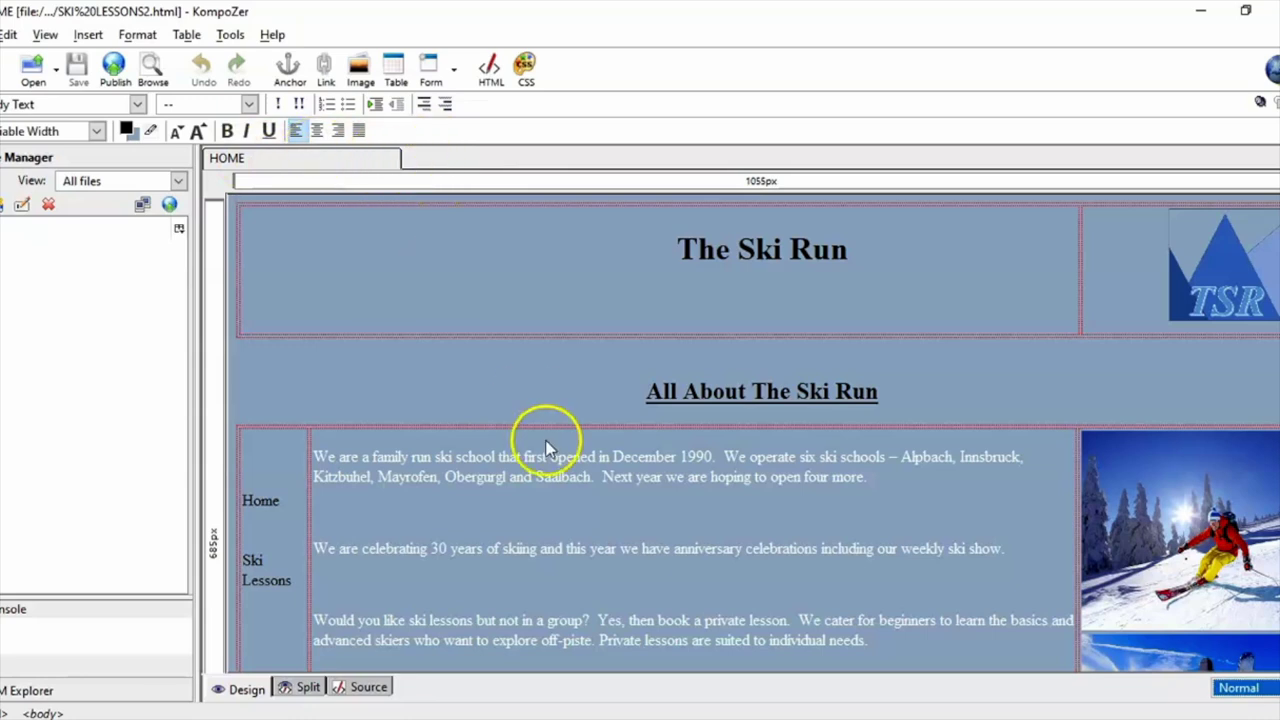
Recheck the required changes in the exam paper and change the All About The Ski Run heading in KompoZer to Ski Lessons.
{"action": "mouse_move", "coordinate": [559, 718]}
{"action": "left_click", "coordinate": [600, 718]}
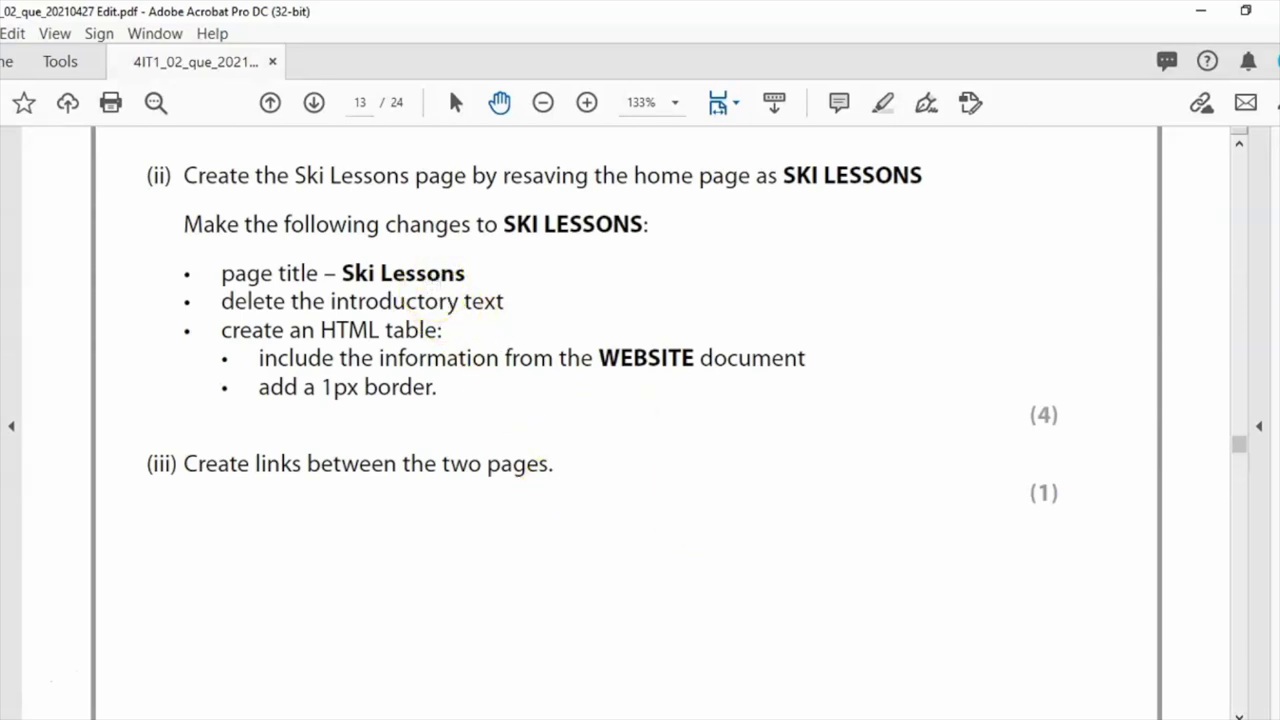
{"action": "key", "text": "alt+Tab"}
{"action": "left_click", "coordinate": [772, 385]}
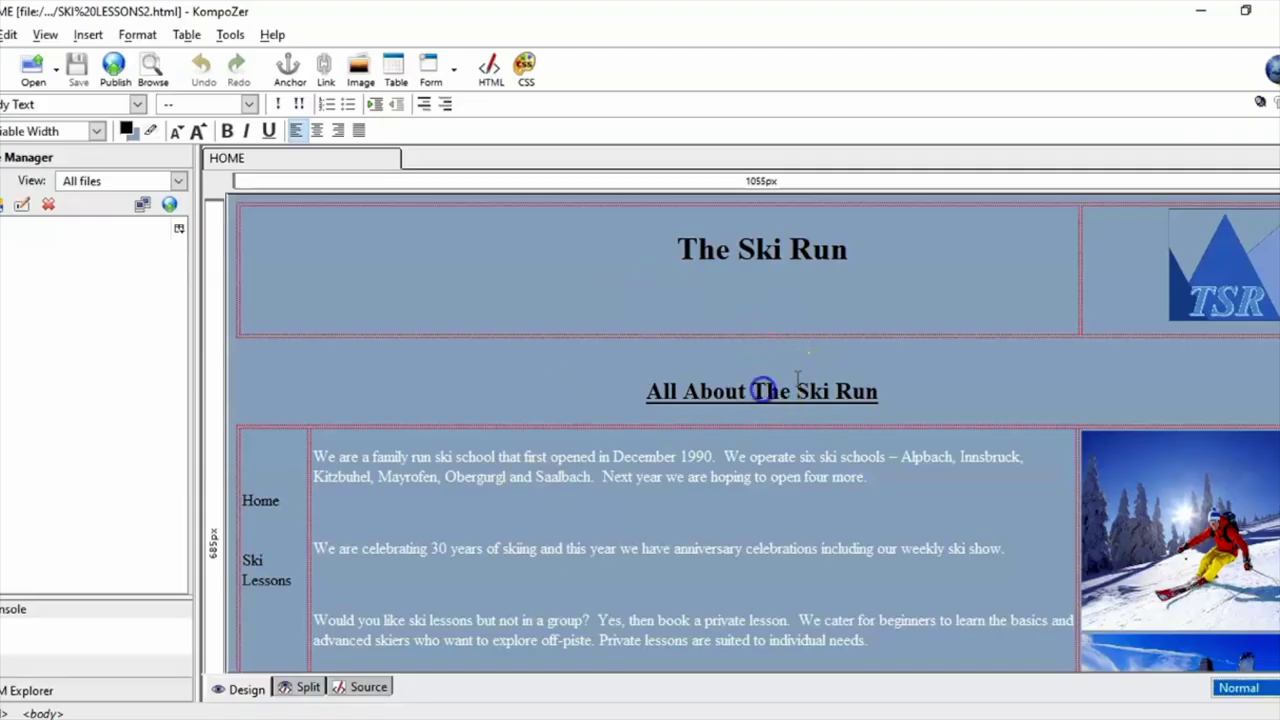
{"action": "left_click_drag", "start_coordinate": [796, 391], "coordinate": [646, 380]}
{"action": "key", "text": "BackSpace"}
{"action": "left_click", "coordinate": [763, 389]}
{"action": "type", "text": "L"}
{"action": "key", "text": "Delete"}
{"action": "key", "text": "Delete"}
{"action": "key", "text": "Delete"}
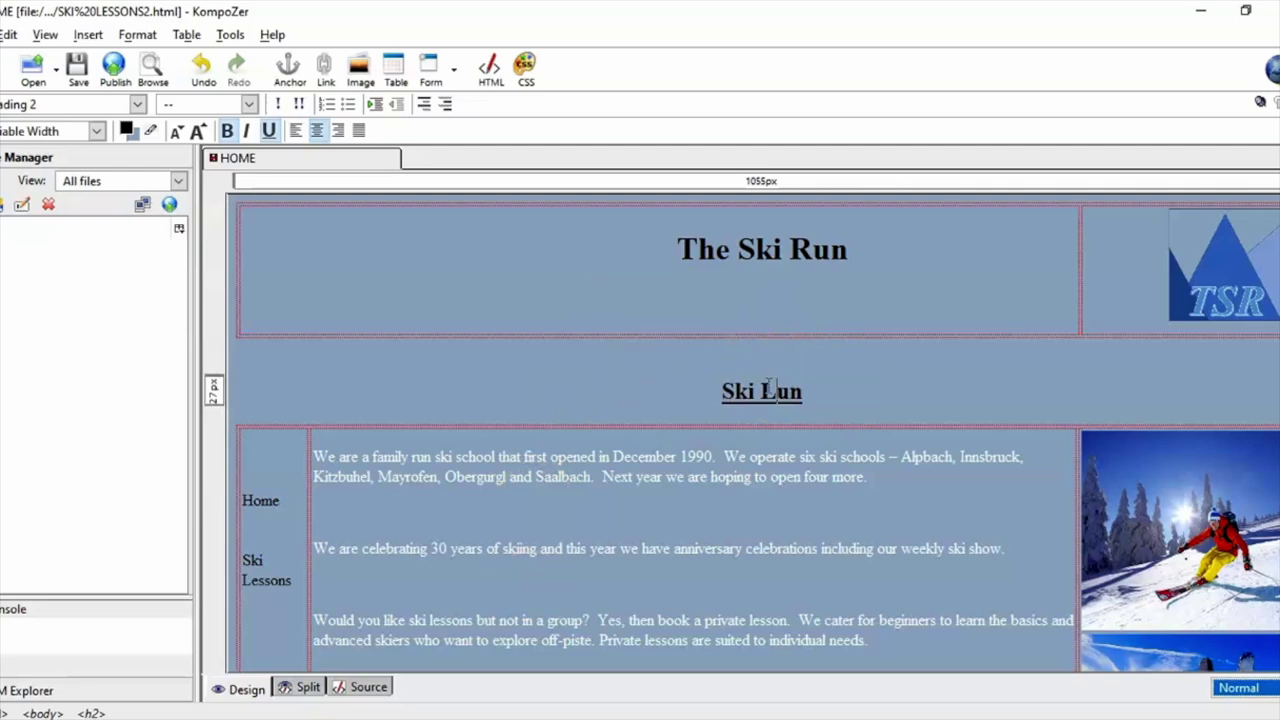
{"action": "type", "text": "ess"}
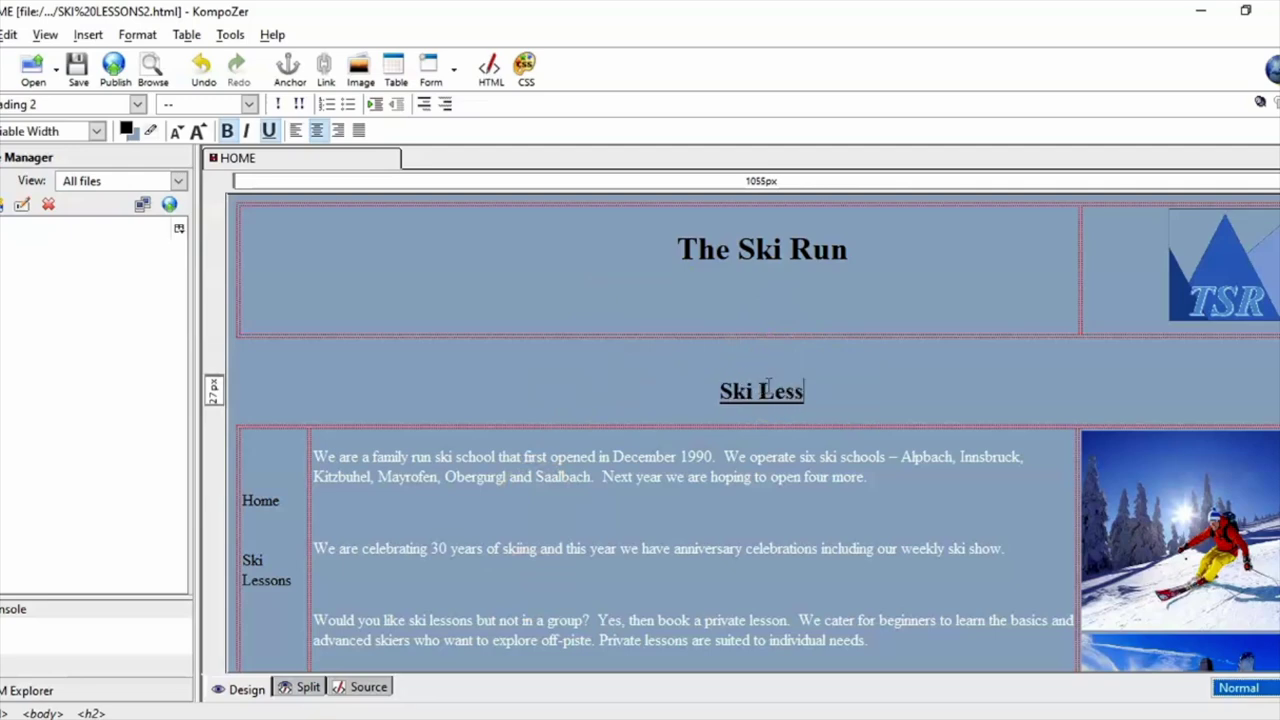
{"action": "type", "text": "on"}
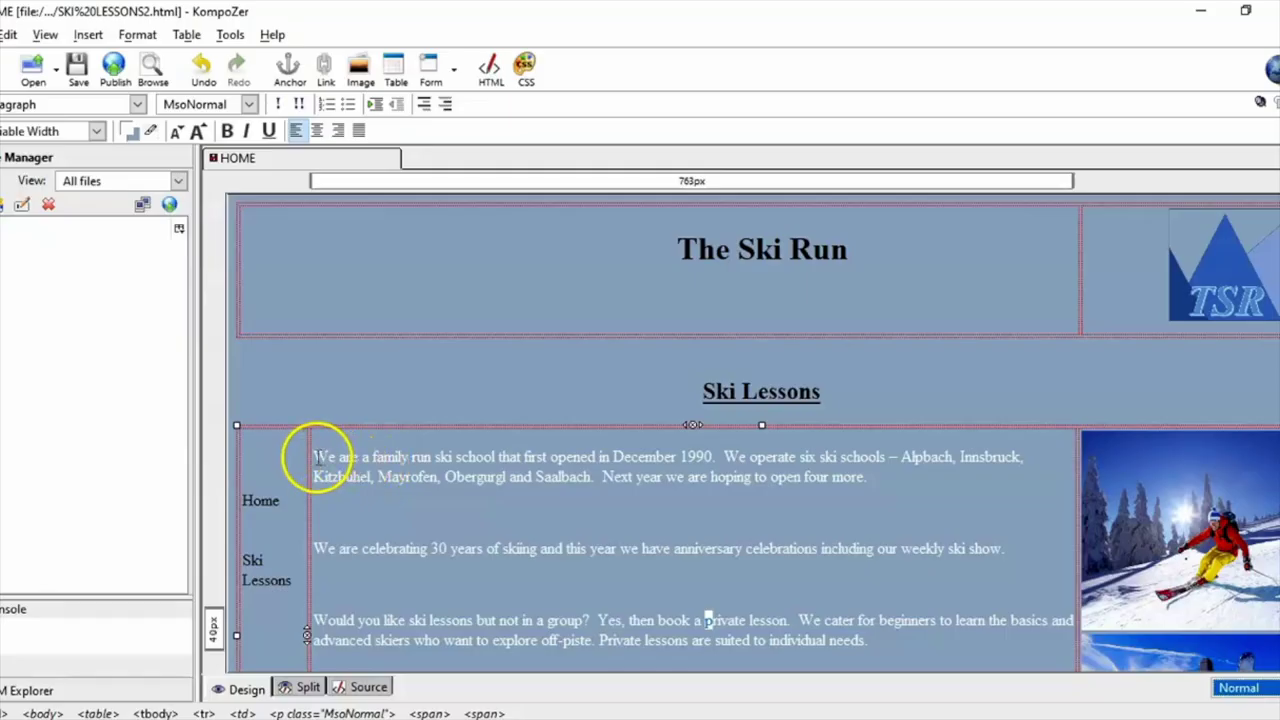
Delete all of the introductory text from the cell between the page links and the images.
{"action": "left_click_drag", "start_coordinate": [314, 458], "coordinate": [789, 612]}
{"action": "key", "text": "Delete"}
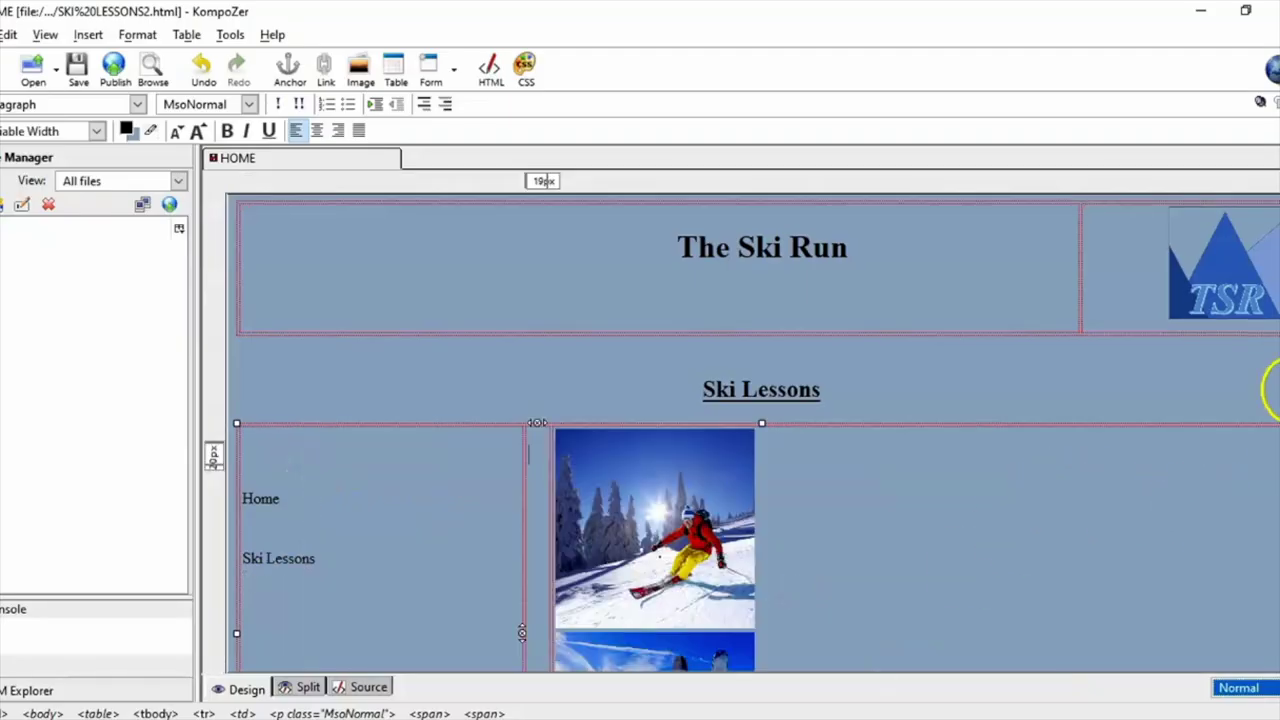
{"action": "scroll", "coordinate": [1270, 390], "scroll_direction": "down", "scroll_amount": 3}
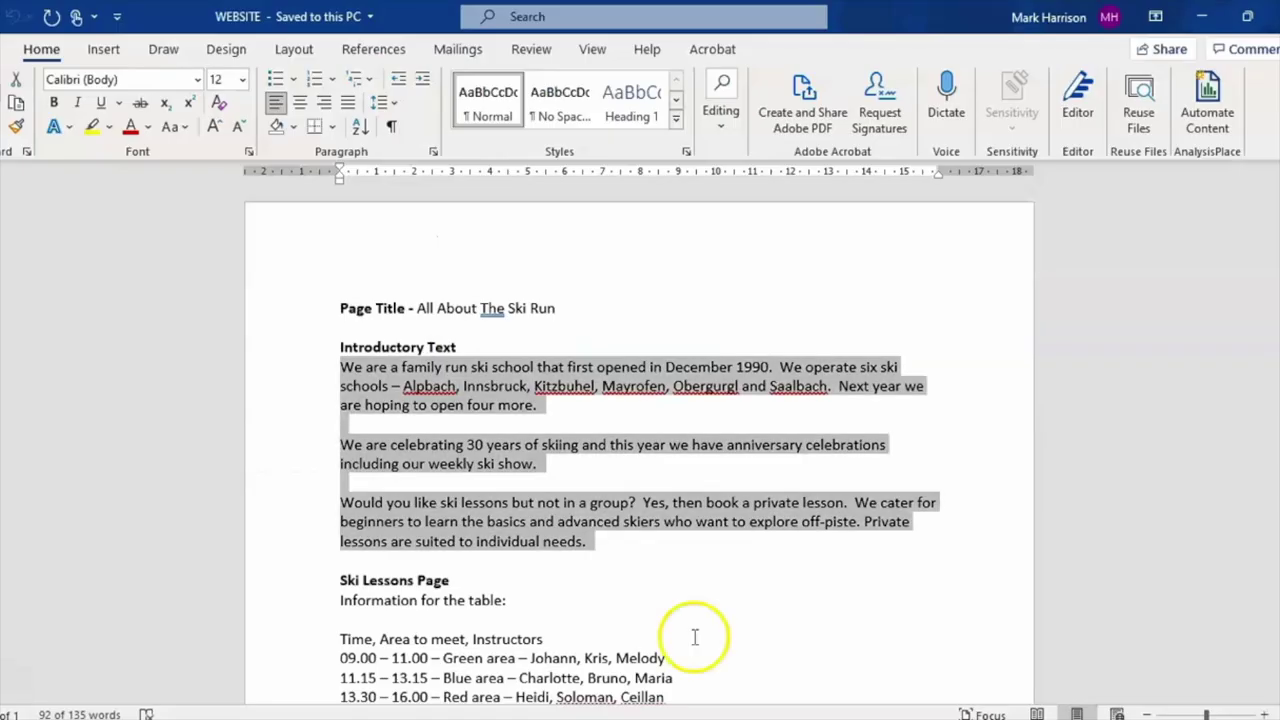
Switch to the WEBSITE document in Word and examine the times, meeting areas and instructors listed for the Ski Lessons table.
{"action": "left_click", "coordinate": [666, 656]}
{"action": "scroll", "coordinate": [1277, 352], "scroll_direction": "down", "scroll_amount": 3}
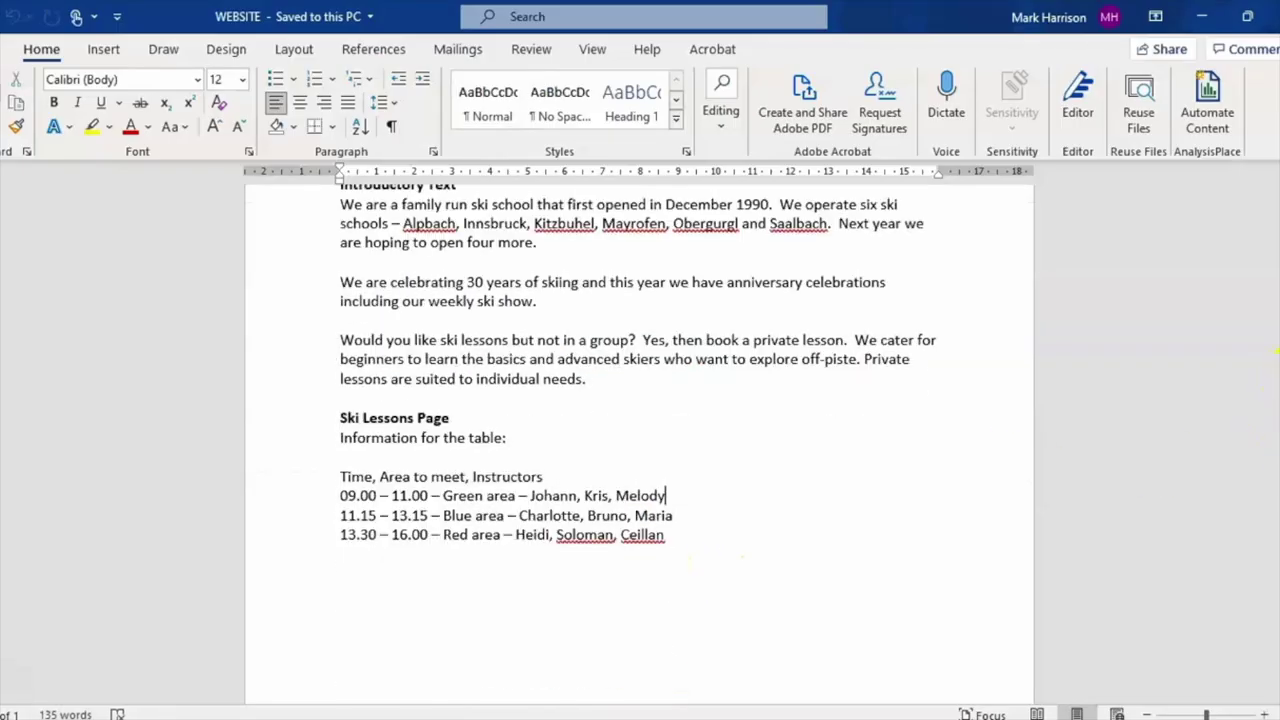
{"action": "scroll", "coordinate": [1277, 352], "scroll_direction": "down", "scroll_amount": 1}
{"action": "left_click", "coordinate": [548, 440]}
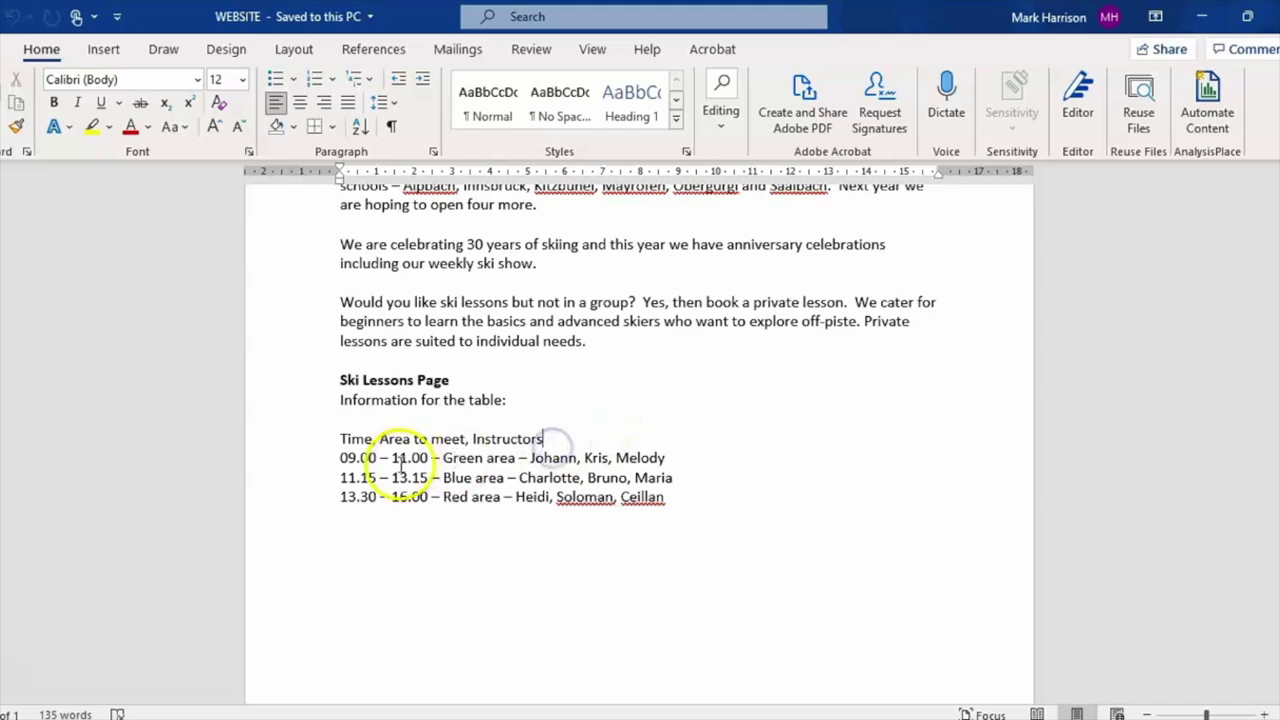
{"action": "left_click_drag", "start_coordinate": [360, 458], "coordinate": [421, 458]}
{"action": "left_click", "coordinate": [498, 458]}
{"action": "left_click", "coordinate": [578, 458]}
{"action": "left_click", "coordinate": [670, 500]}
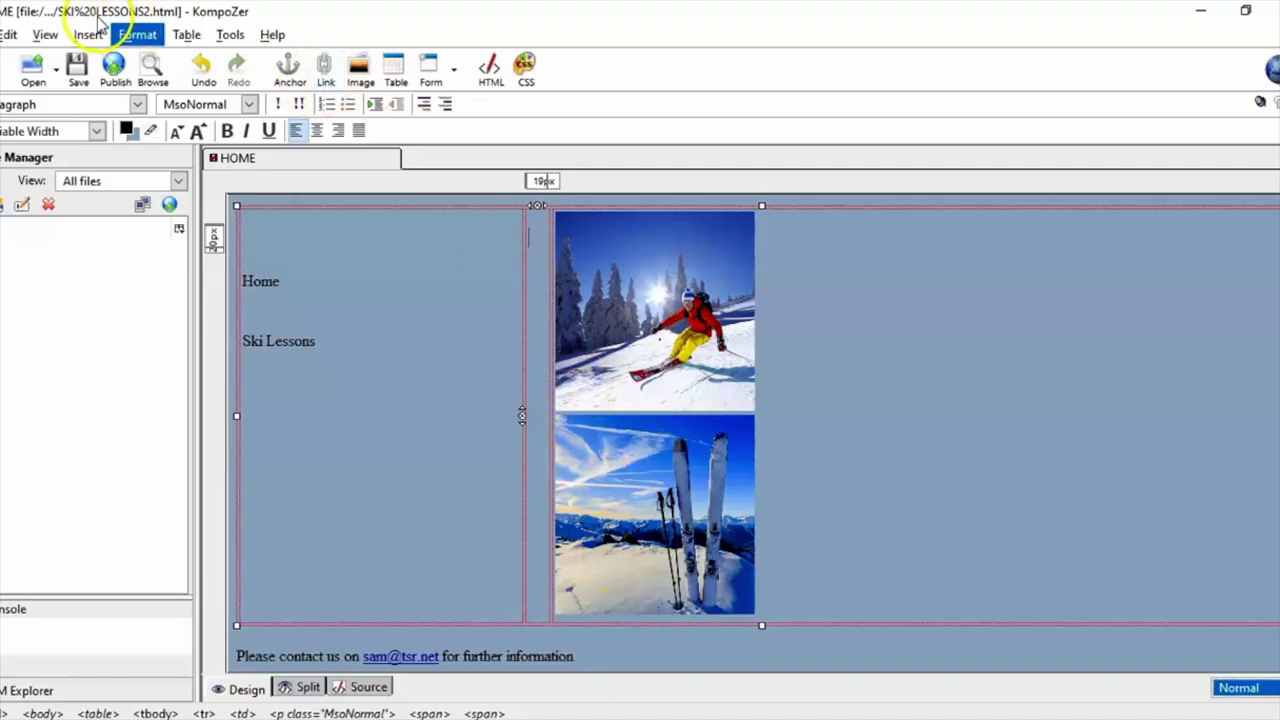
Insert a 3 x 3 table in KompoZer into the emptied cell between the links and images and add a fourth row.
{"action": "left_click", "coordinate": [85, 35]}
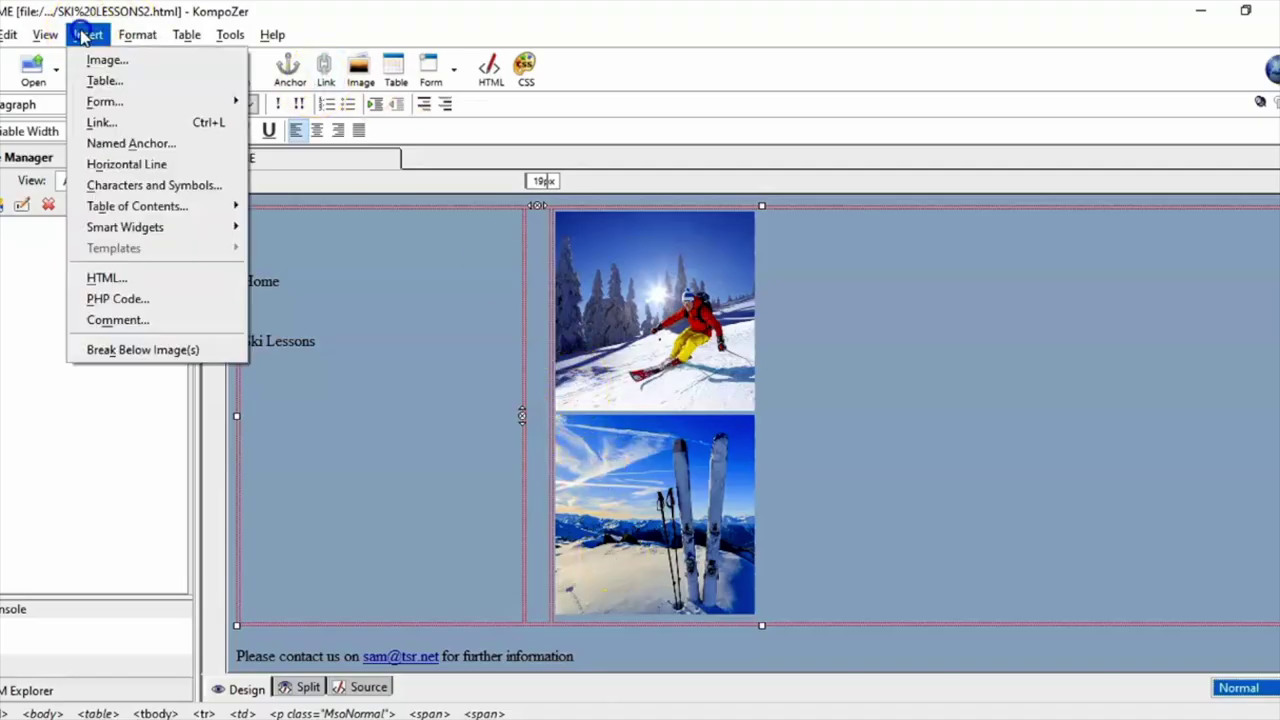
{"action": "left_click", "coordinate": [105, 80]}
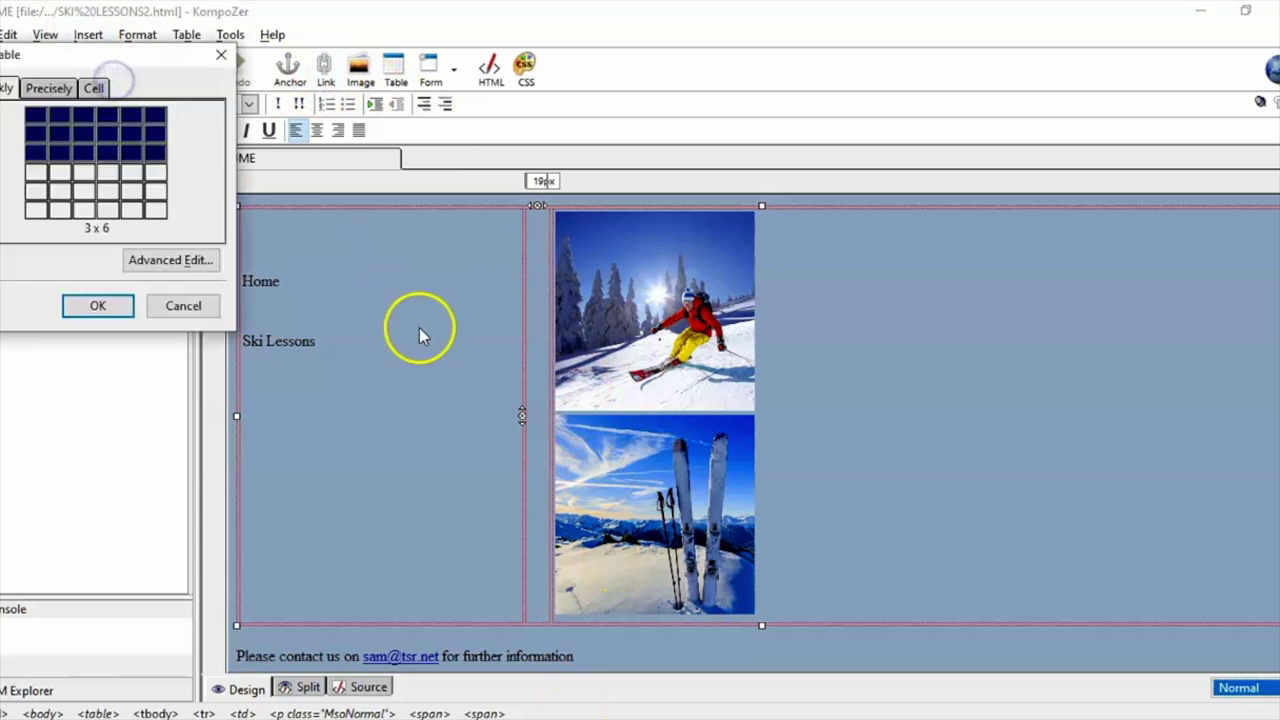
{"action": "left_click", "coordinate": [83, 153]}
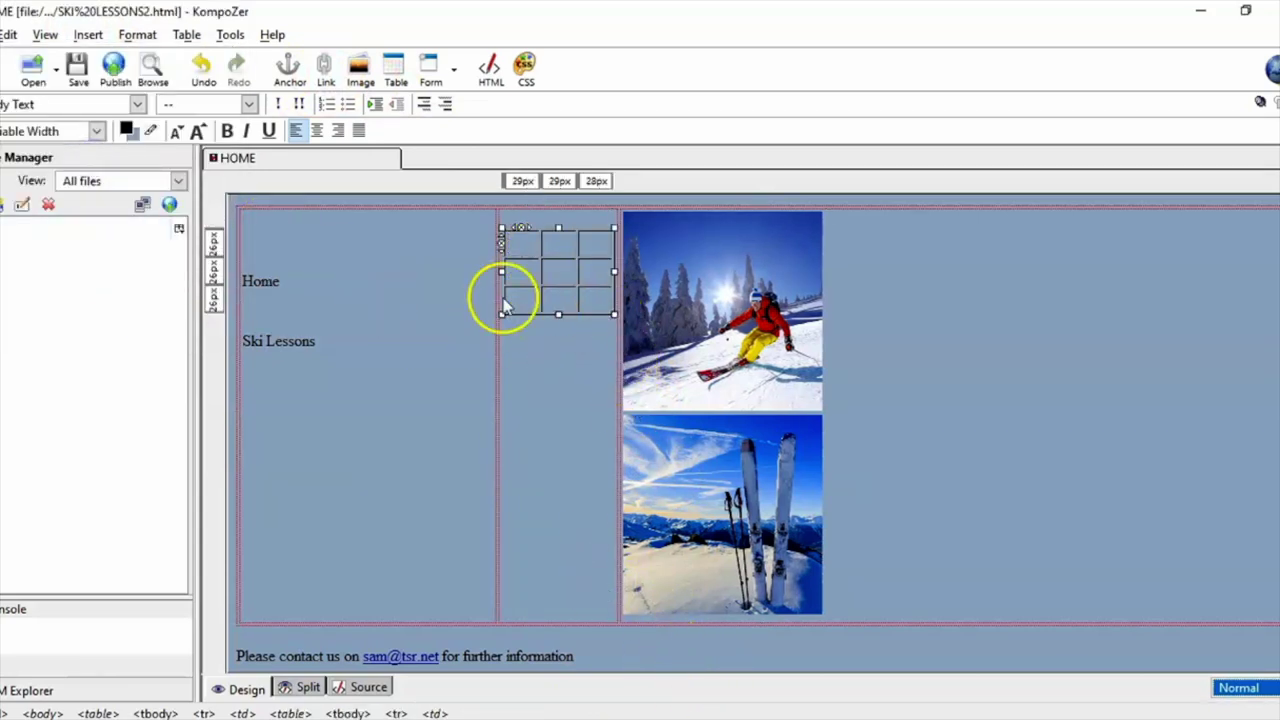
{"action": "left_click", "coordinate": [601, 303]}
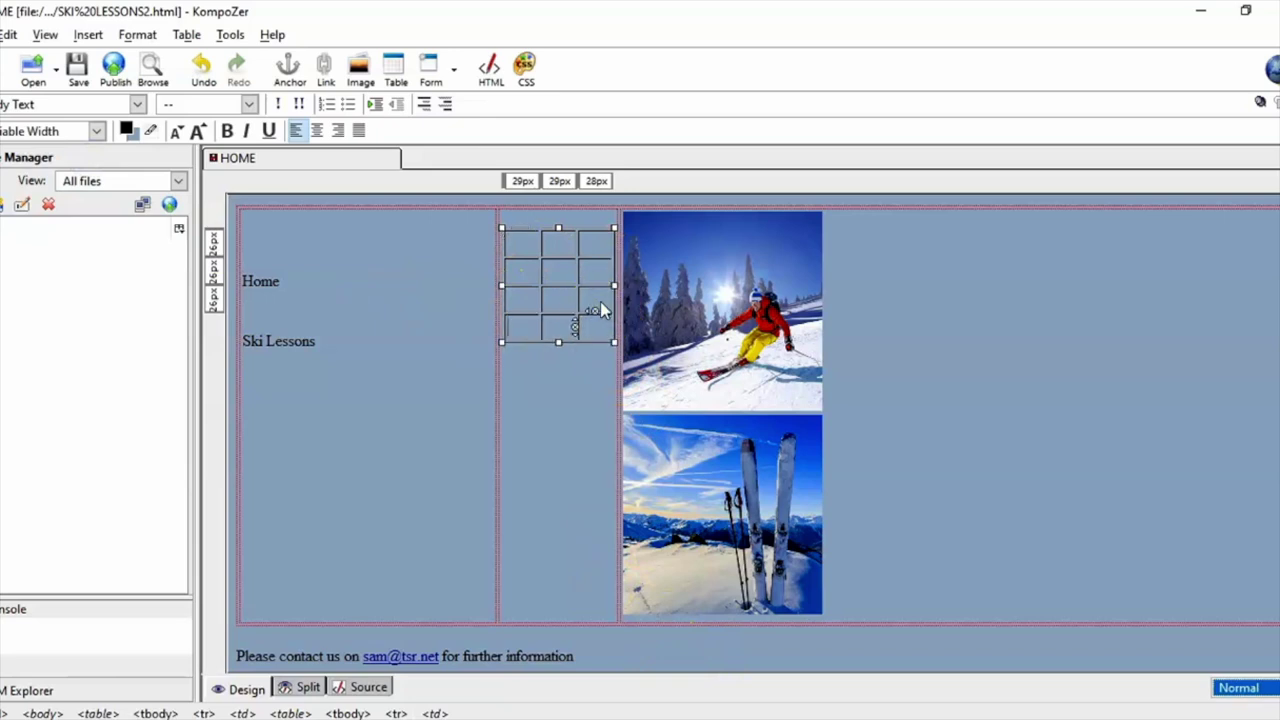
{"action": "left_click", "coordinate": [517, 243]}
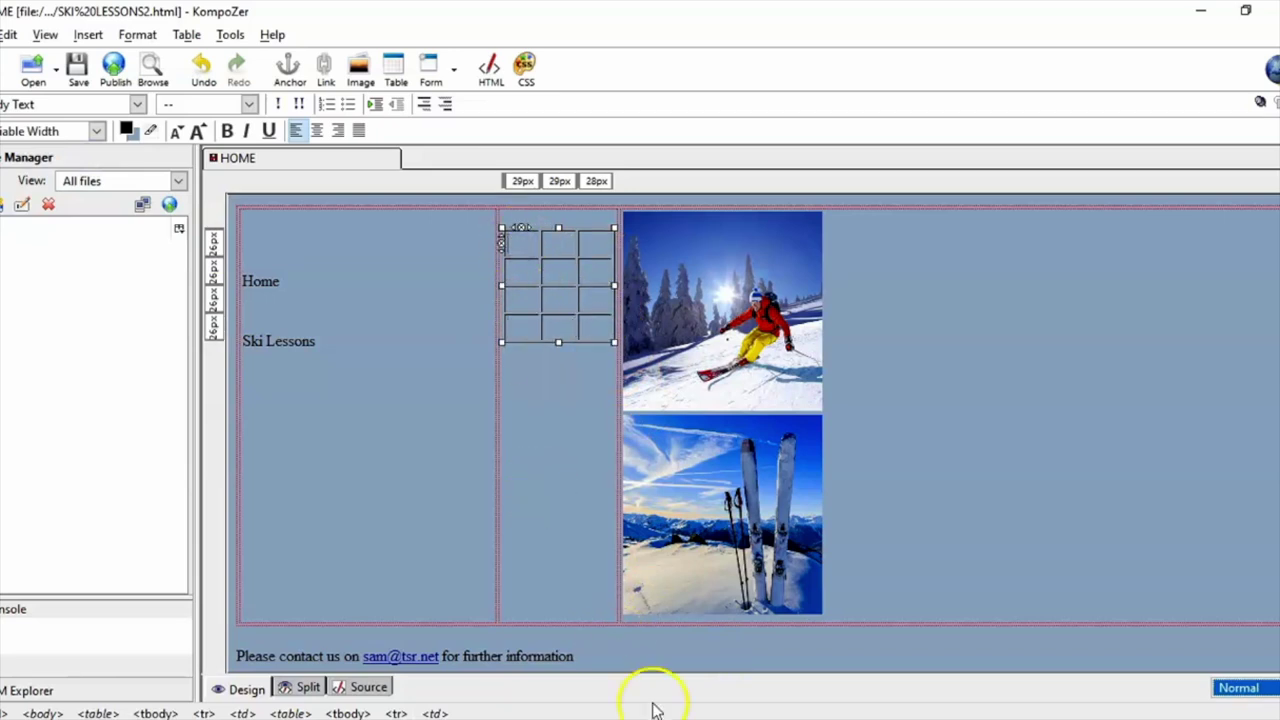
Check the headings in the WEBSITE document and fill the new table's first row with Time, Area to meet and Instructors.
{"action": "key", "text": "alt+Tab"}
{"action": "key", "text": "alt+Tab"}
{"action": "left_click", "coordinate": [546, 277]}
{"action": "type", "text": "Time"}
{"action": "key", "text": "Tab"}
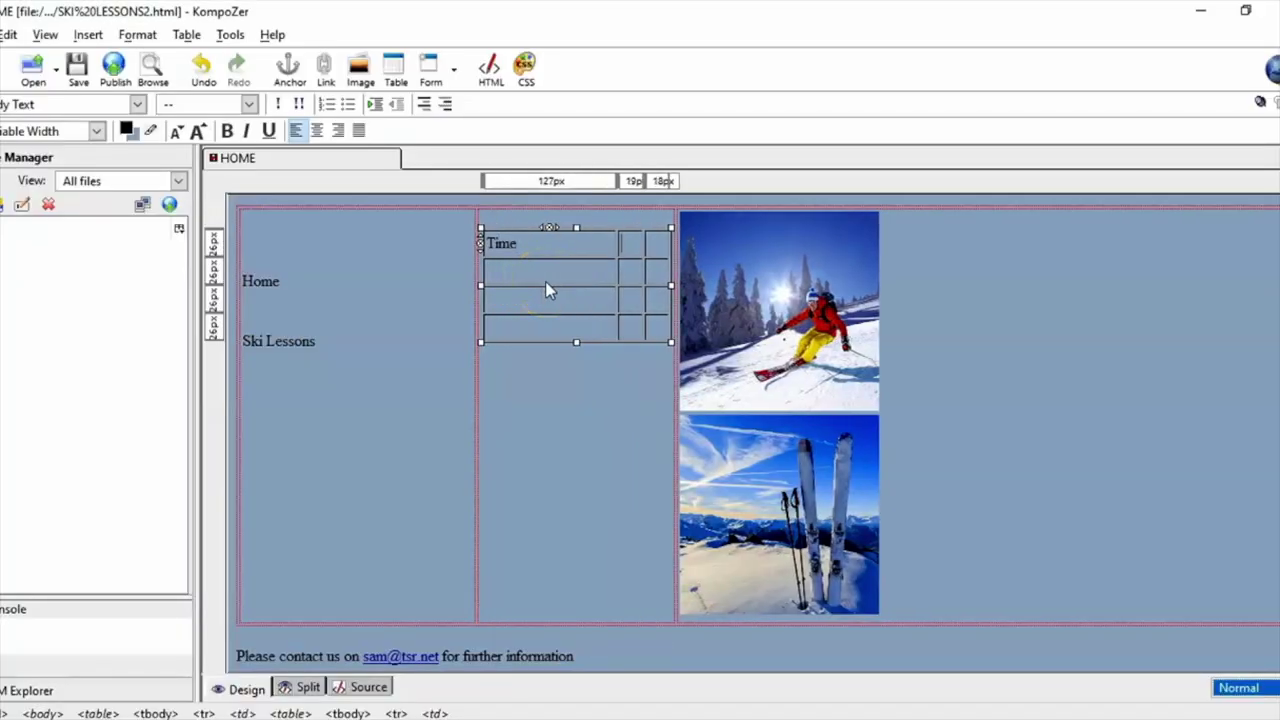
{"action": "type", "text": "Area to meet"}
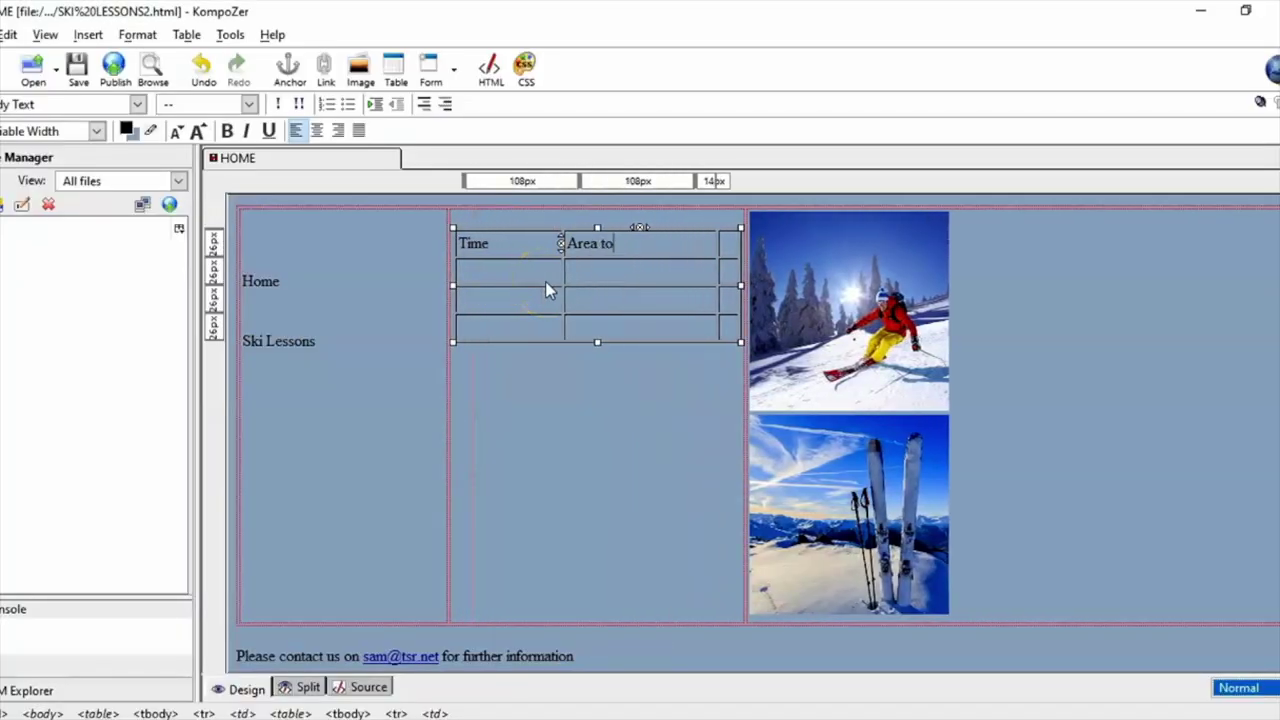
{"action": "left_click", "coordinate": [534, 284]}
{"action": "type", "text": "Instructor"}
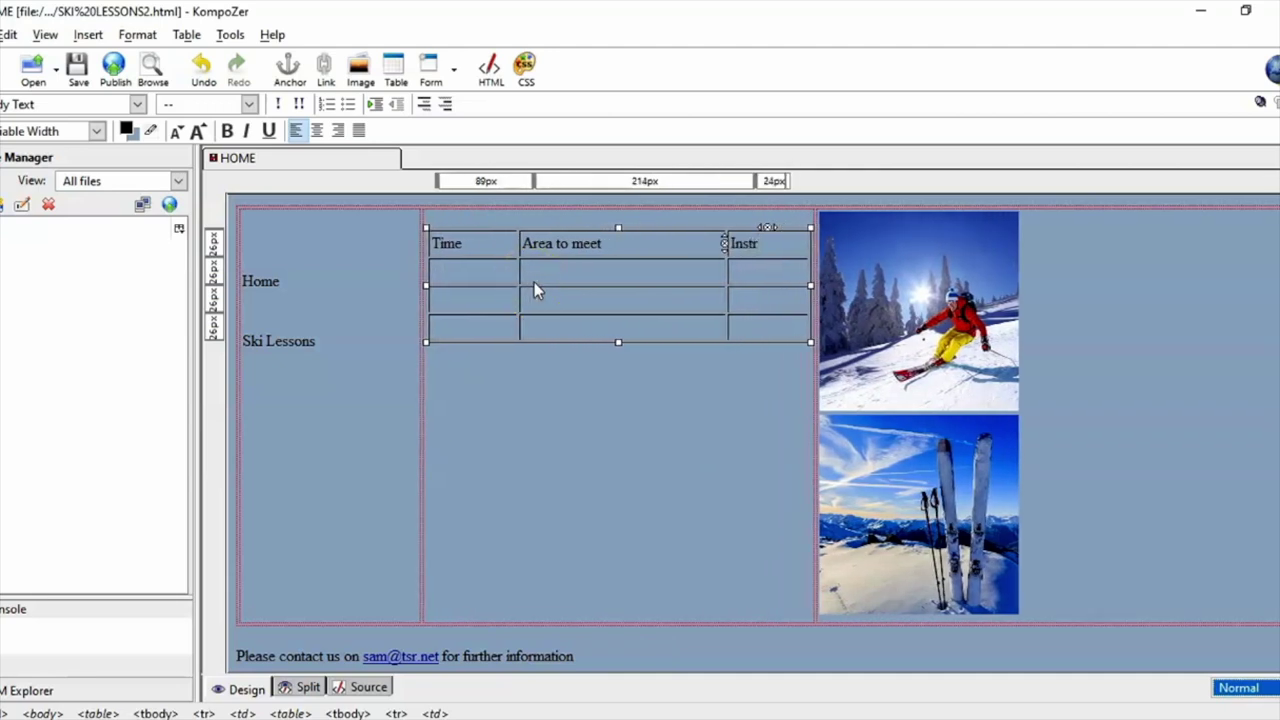
{"action": "key", "text": "BackSpace"}
{"action": "key", "text": "BackSpace"}
{"action": "key", "text": "BackSpace"}
{"action": "key", "text": "BackSpace"}
{"action": "type", "text": "ctors"}
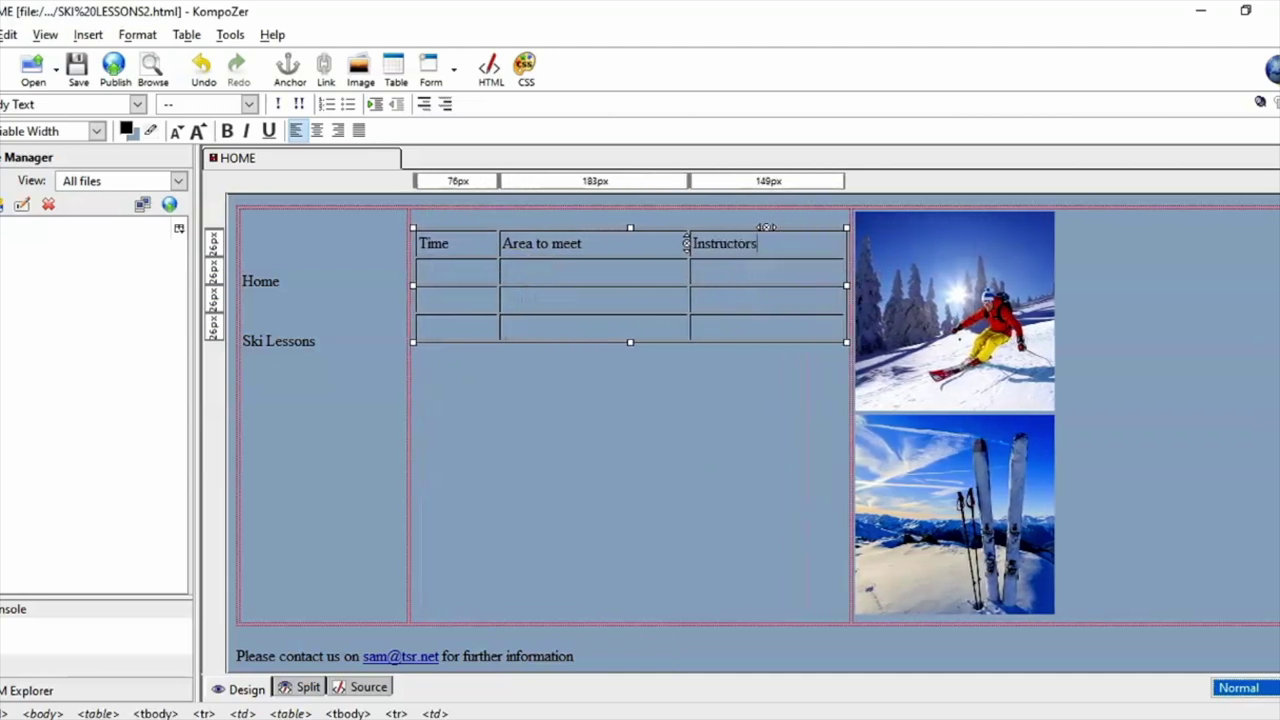
Copy the lesson times, meeting areas and instructors from the WEBSITE document into the remaining three rows of the KompoZer table.
{"action": "key", "text": "alt+Tab"}
{"action": "left_click", "coordinate": [428, 459]}
{"action": "left_click_drag", "start_coordinate": [428, 459], "coordinate": [345, 451]}
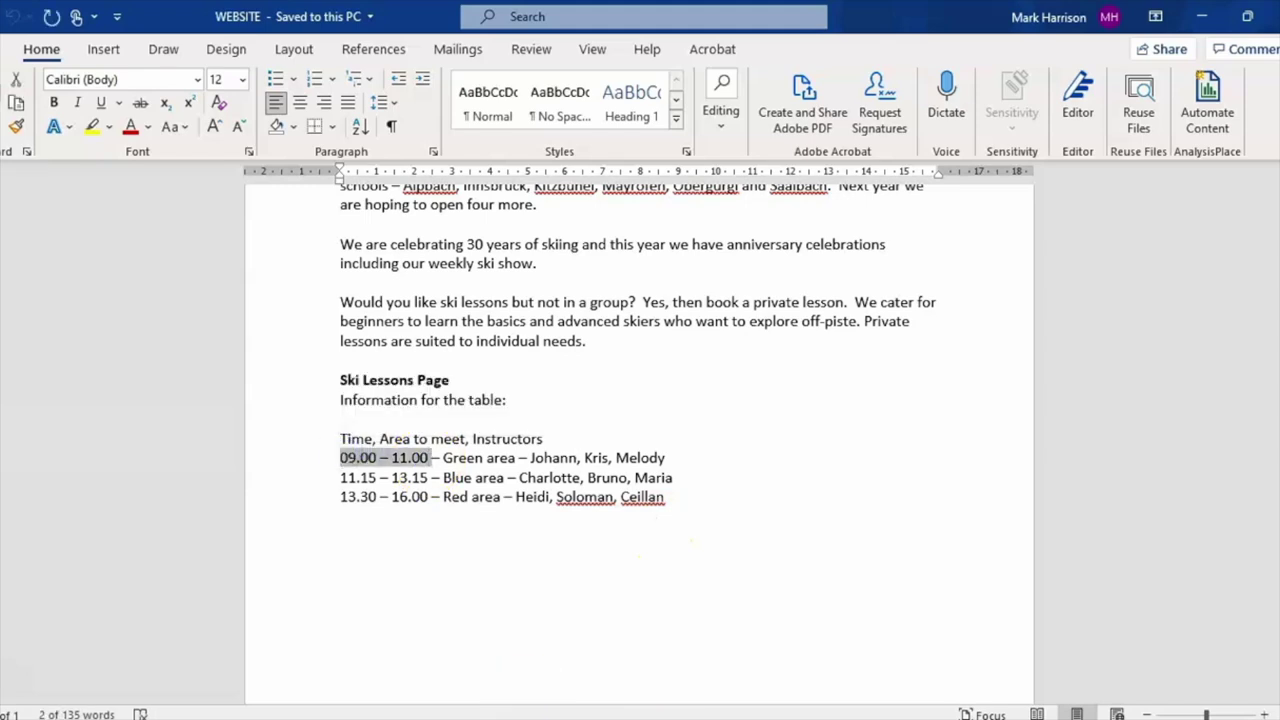
{"action": "left_click_drag", "start_coordinate": [428, 478], "coordinate": [342, 480]}
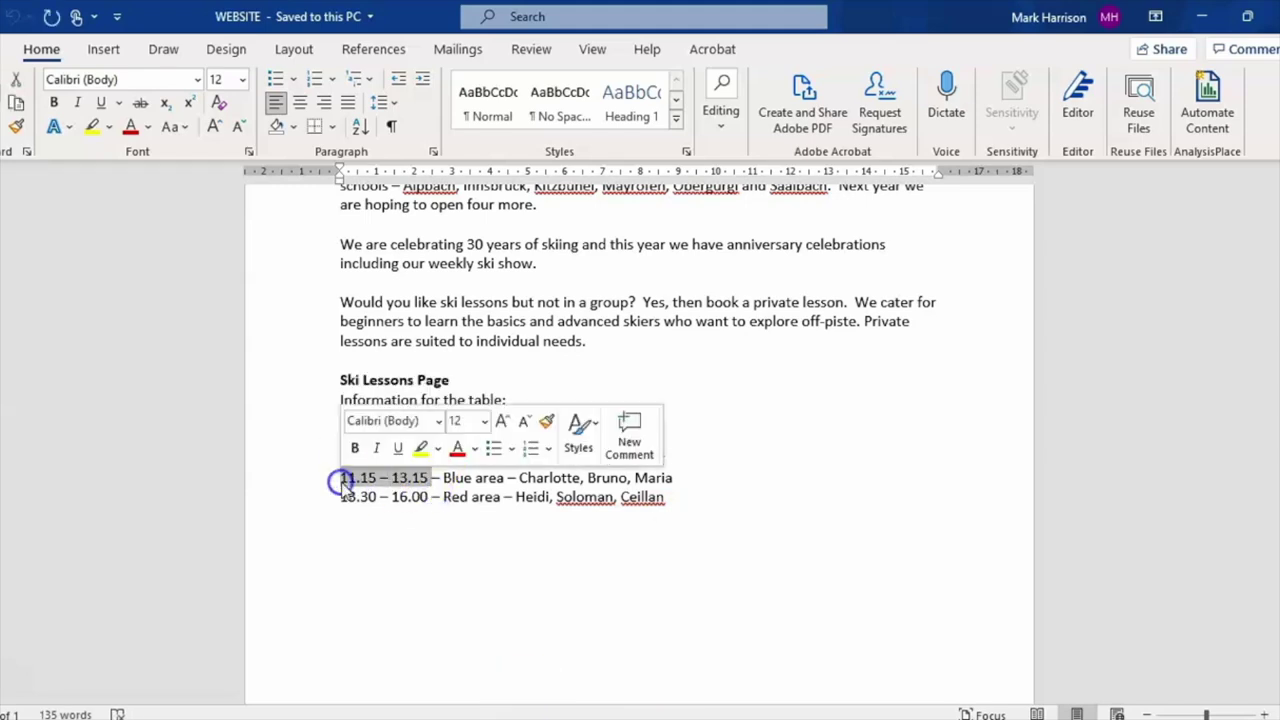
{"action": "key", "text": "ctrl+c"}
{"action": "key", "text": "alt+Tab"}
{"action": "left_click", "coordinate": [494, 302]}
{"action": "key", "text": "ctrl+v"}
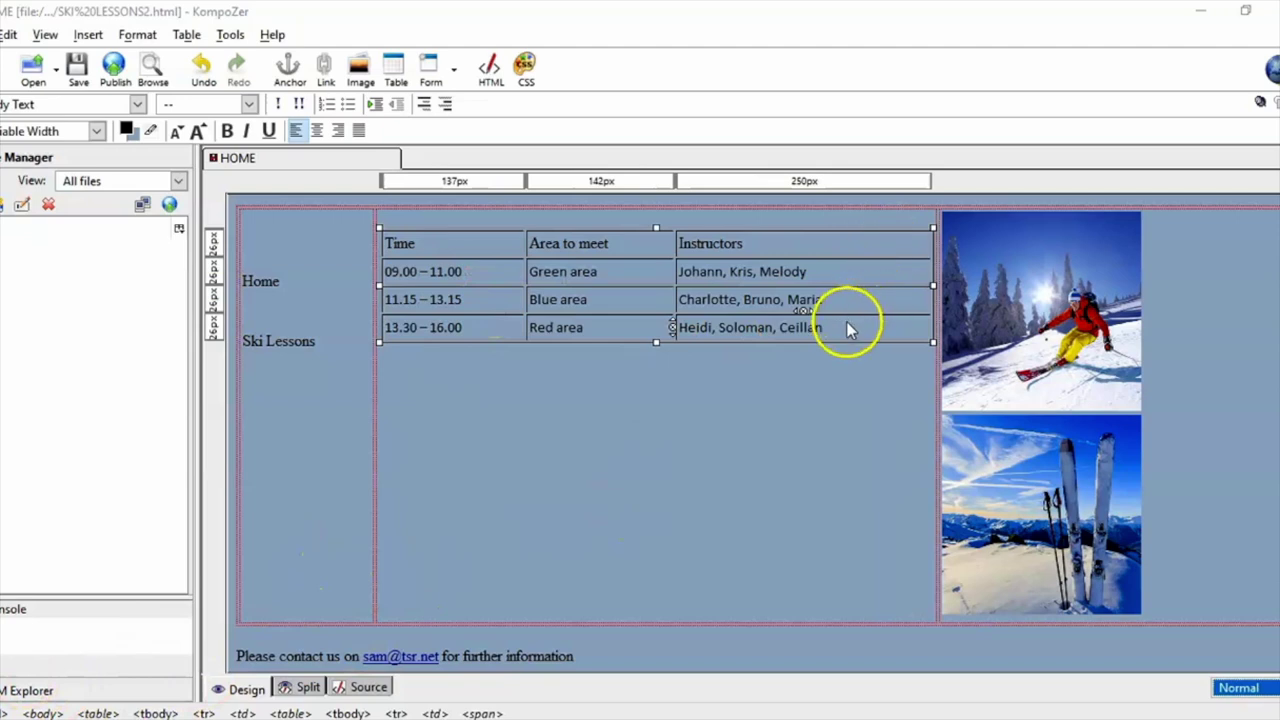
{"action": "left_click_drag", "start_coordinate": [835, 332], "coordinate": [485, 278]}
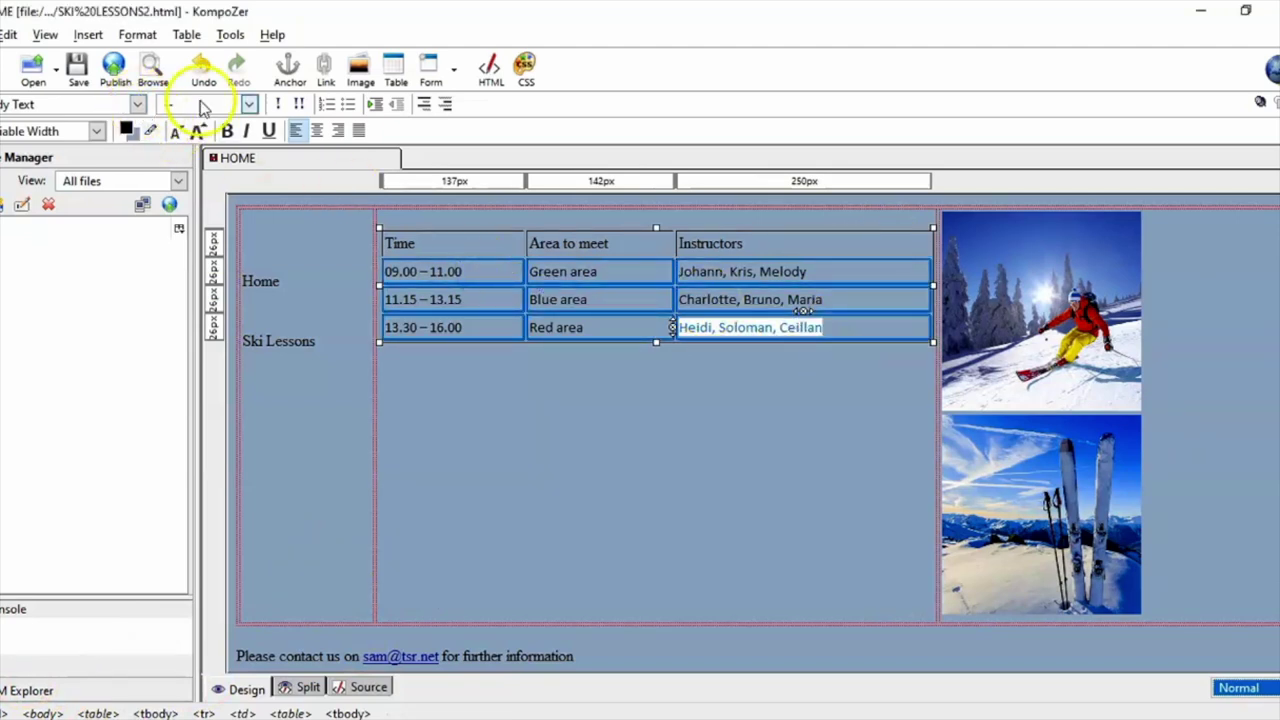
{"action": "left_click", "coordinate": [836, 276]}
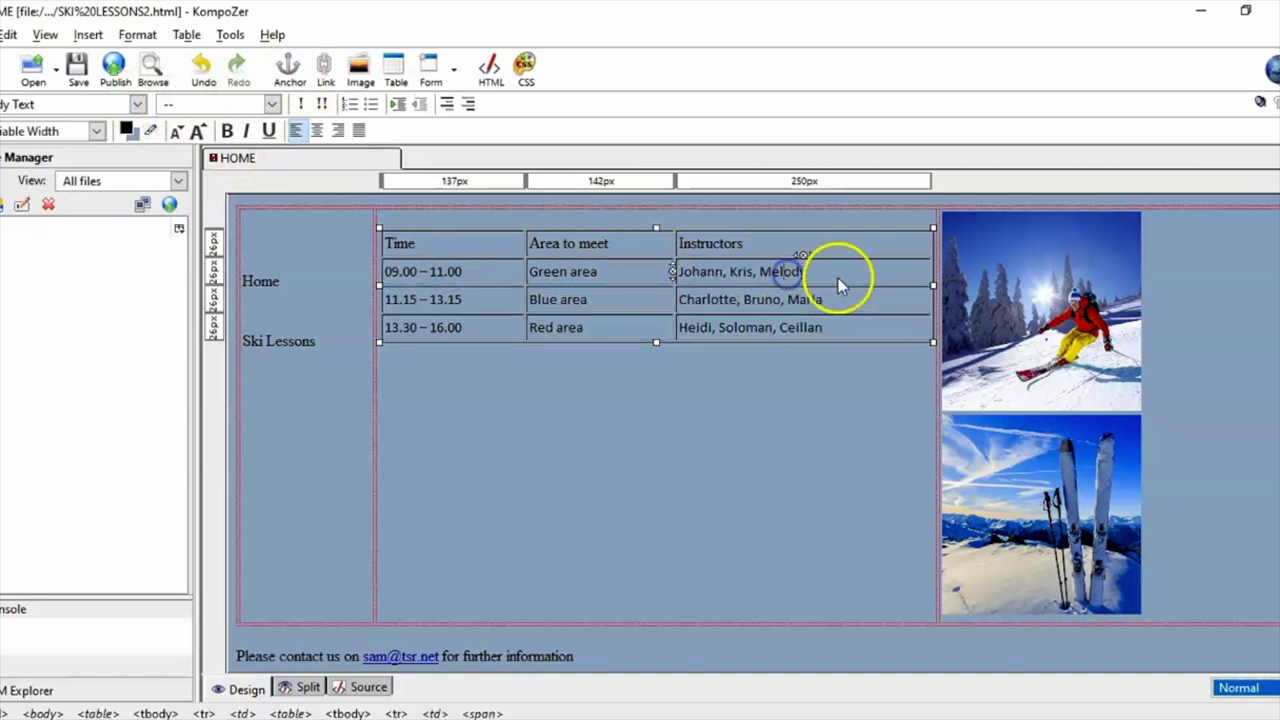
{"action": "mouse_move", "coordinate": [137, 34]}
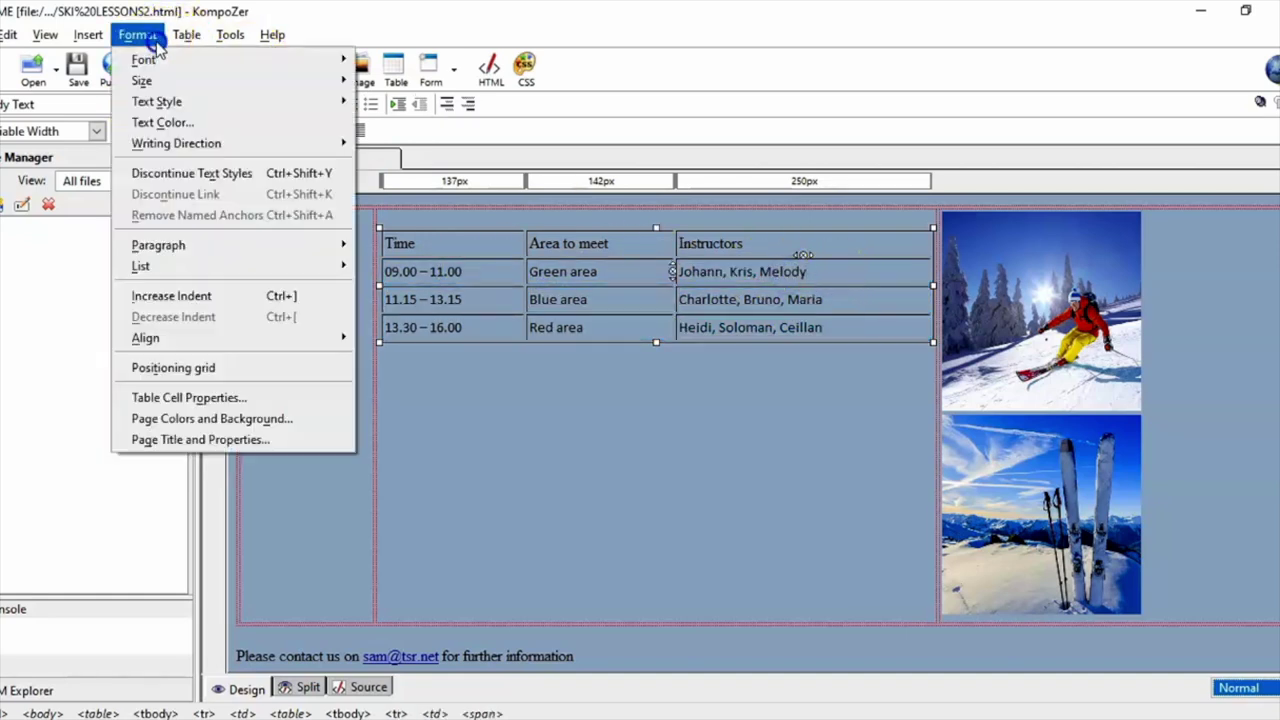
{"action": "mouse_move", "coordinate": [183, 66]}
{"action": "left_click", "coordinate": [834, 312]}
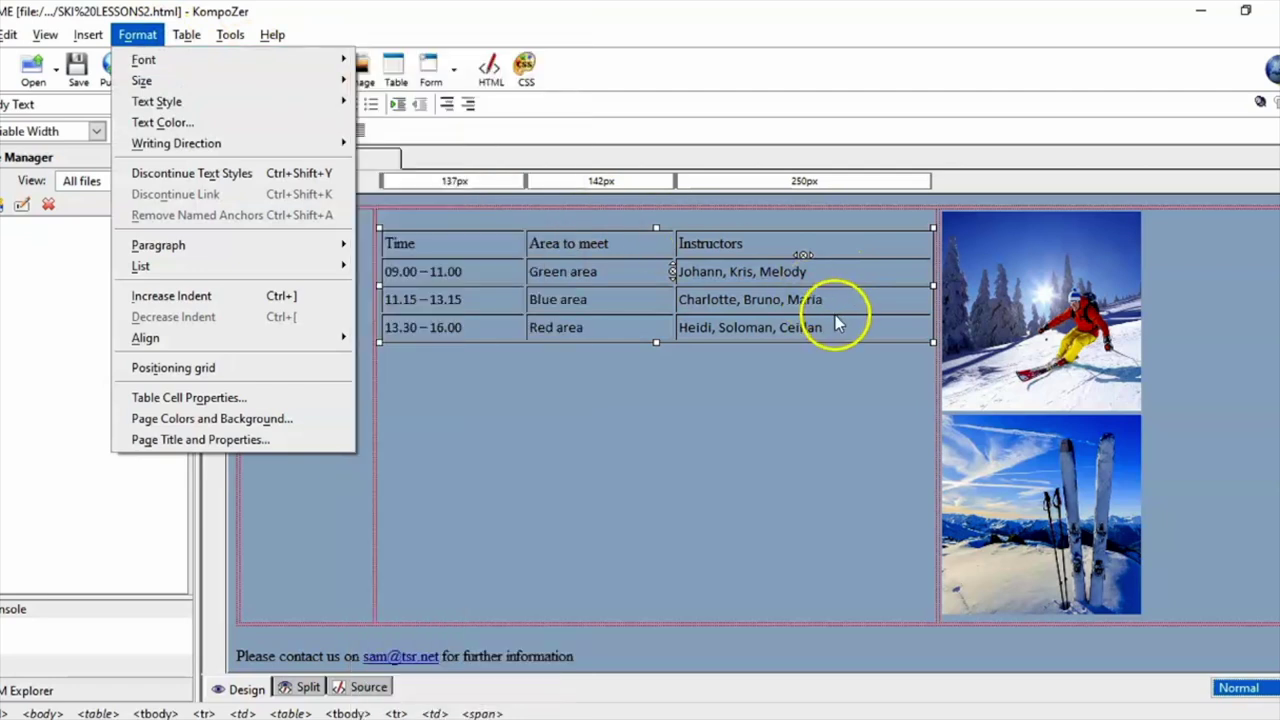
Right-align the two ski photos in their cell beside the lessons table.
{"action": "left_click", "coordinate": [1086, 380]}
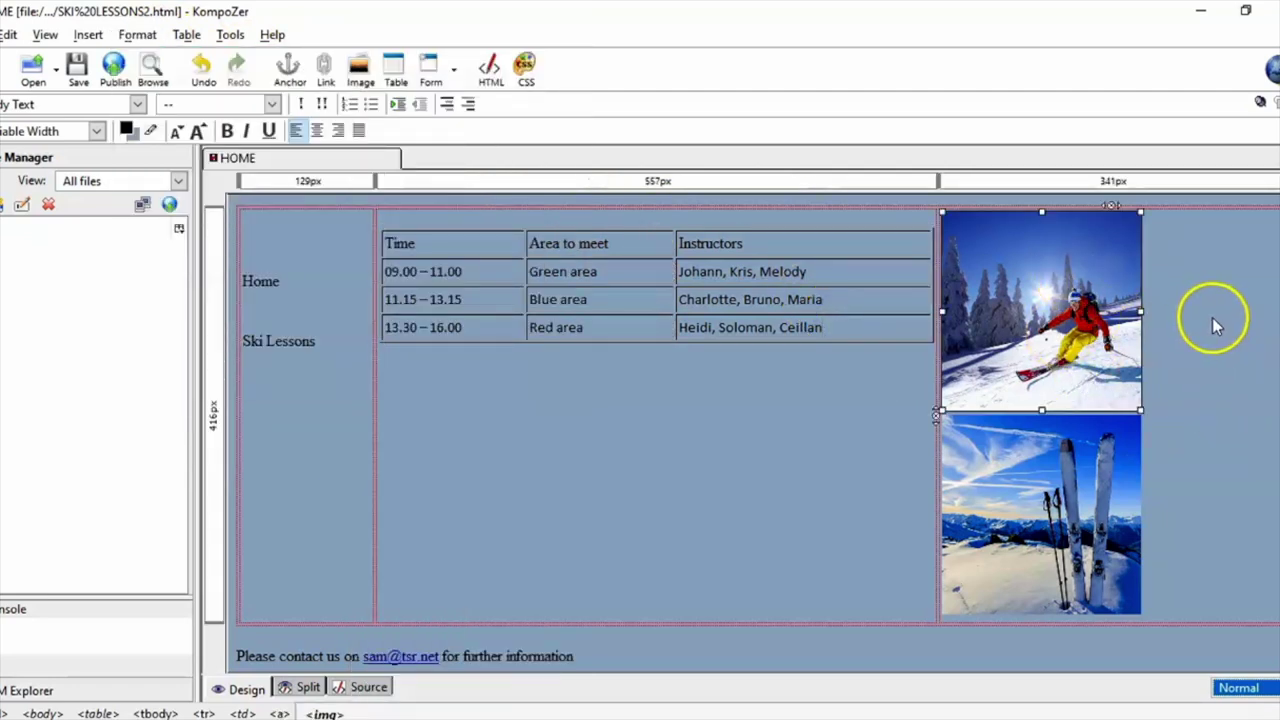
{"action": "left_click", "coordinate": [339, 131]}
{"action": "left_click", "coordinate": [339, 131]}
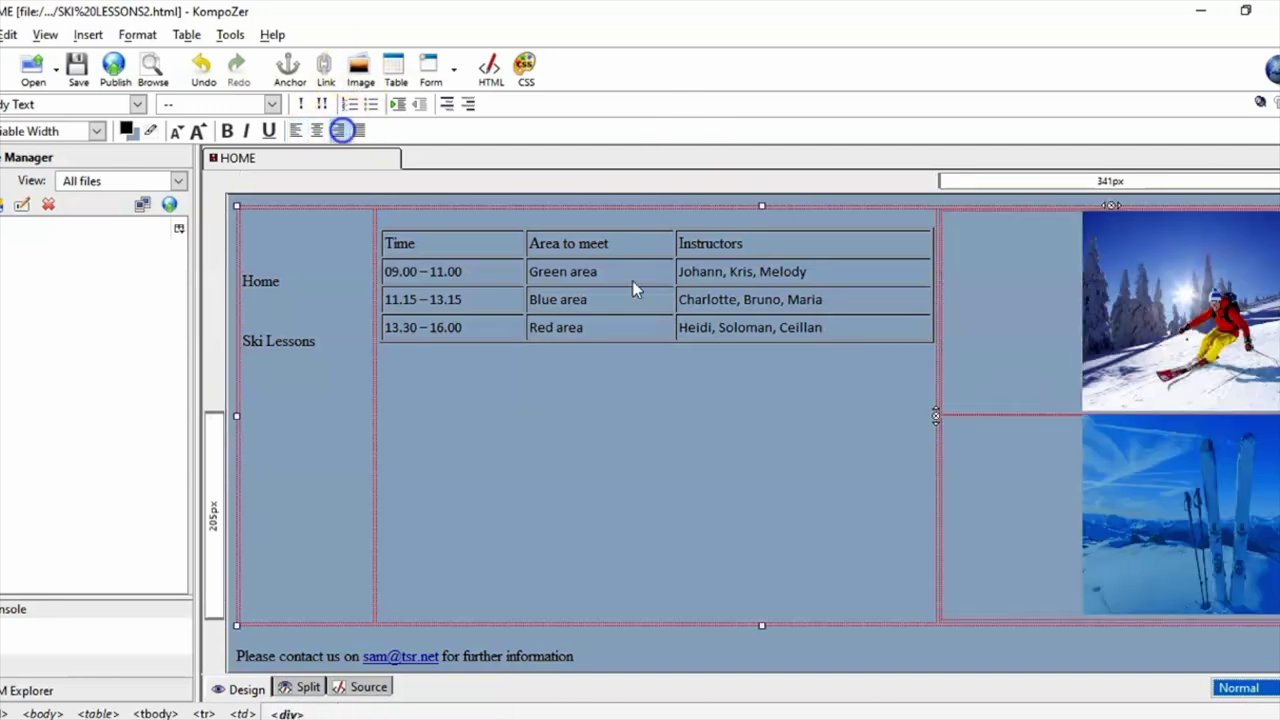
{"action": "left_click", "coordinate": [742, 428]}
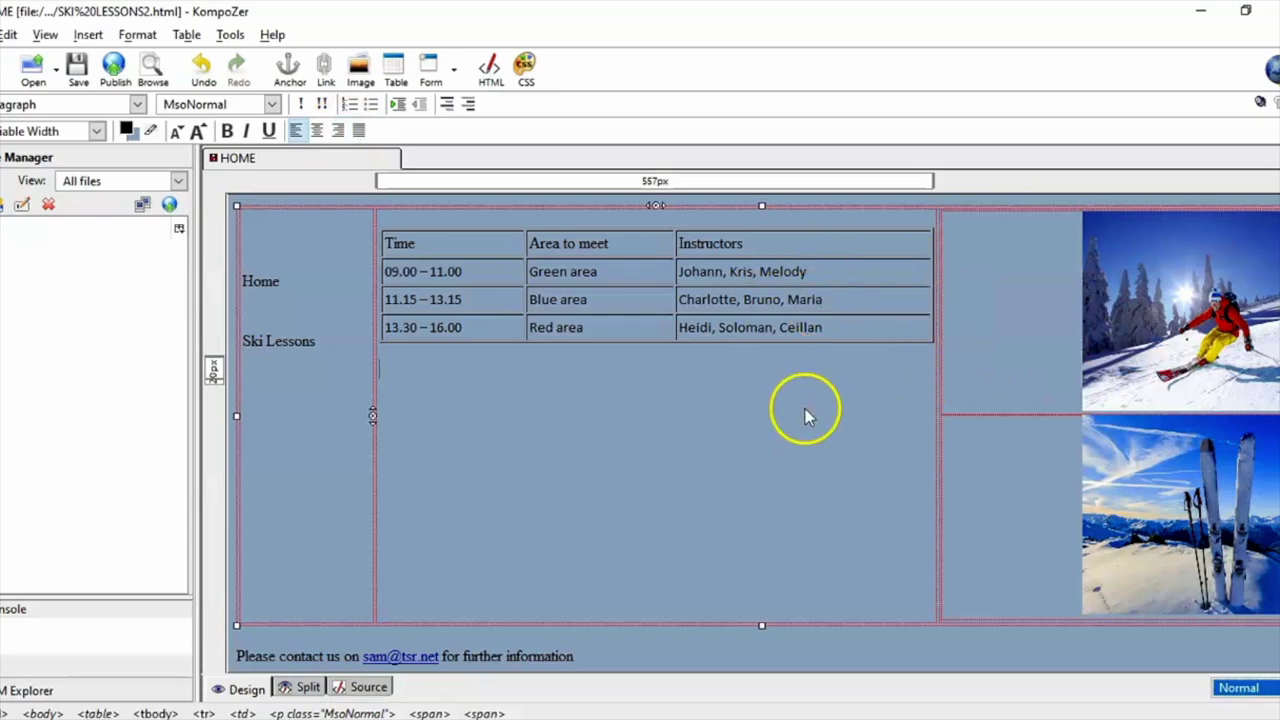
Check the link task in the exam paper, link the word Home on the Ski Lessons page to INDEX and save the page.
{"action": "left_click", "coordinate": [663, 719]}
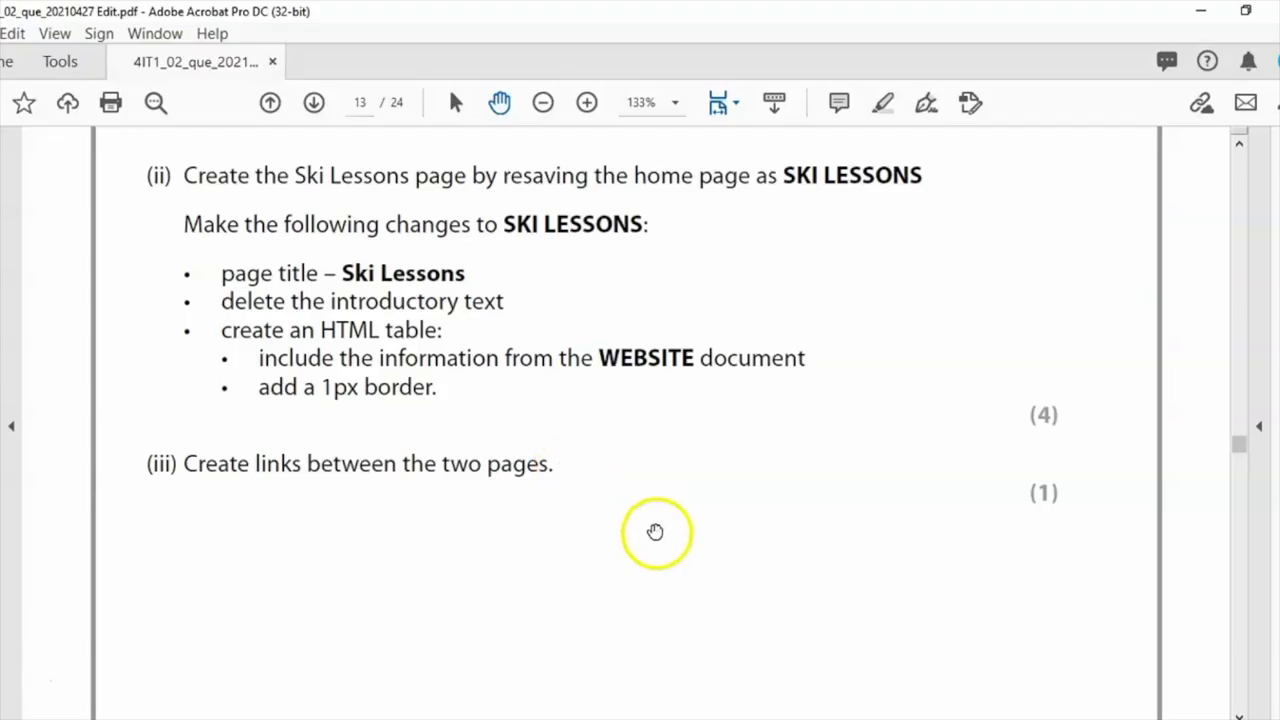
{"action": "left_click", "coordinate": [580, 719]}
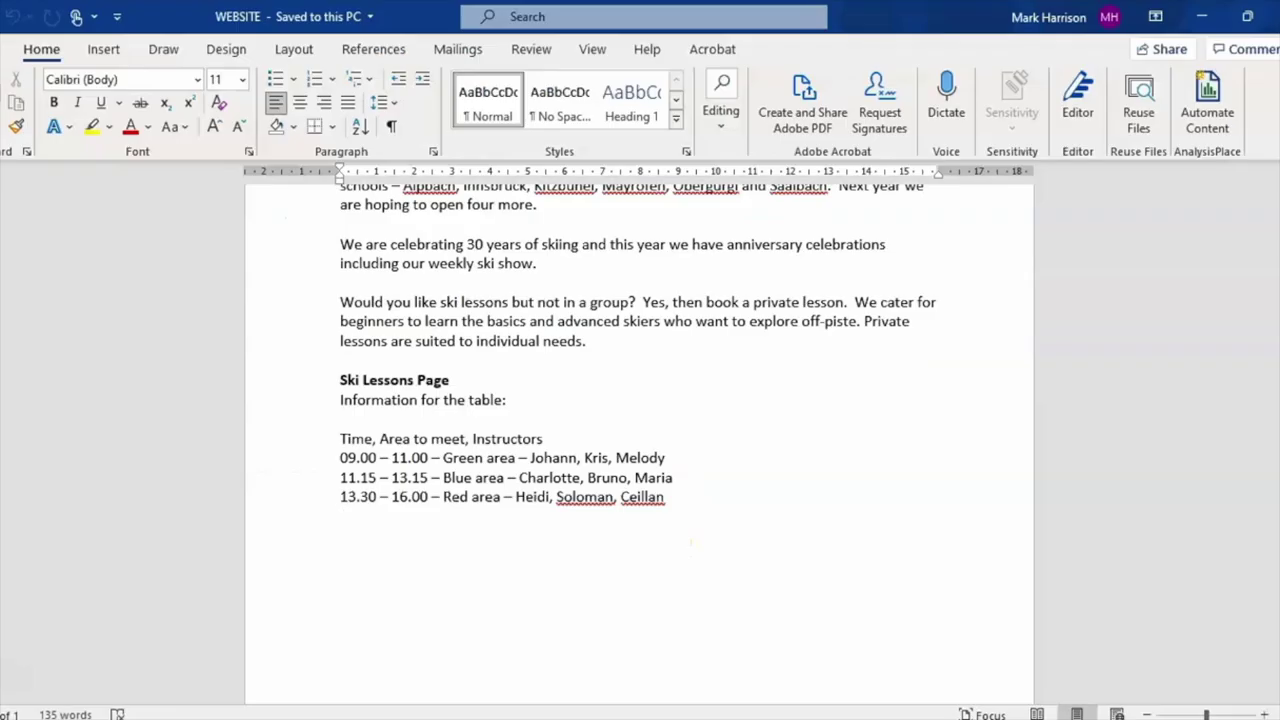
{"action": "left_click", "coordinate": [620, 719]}
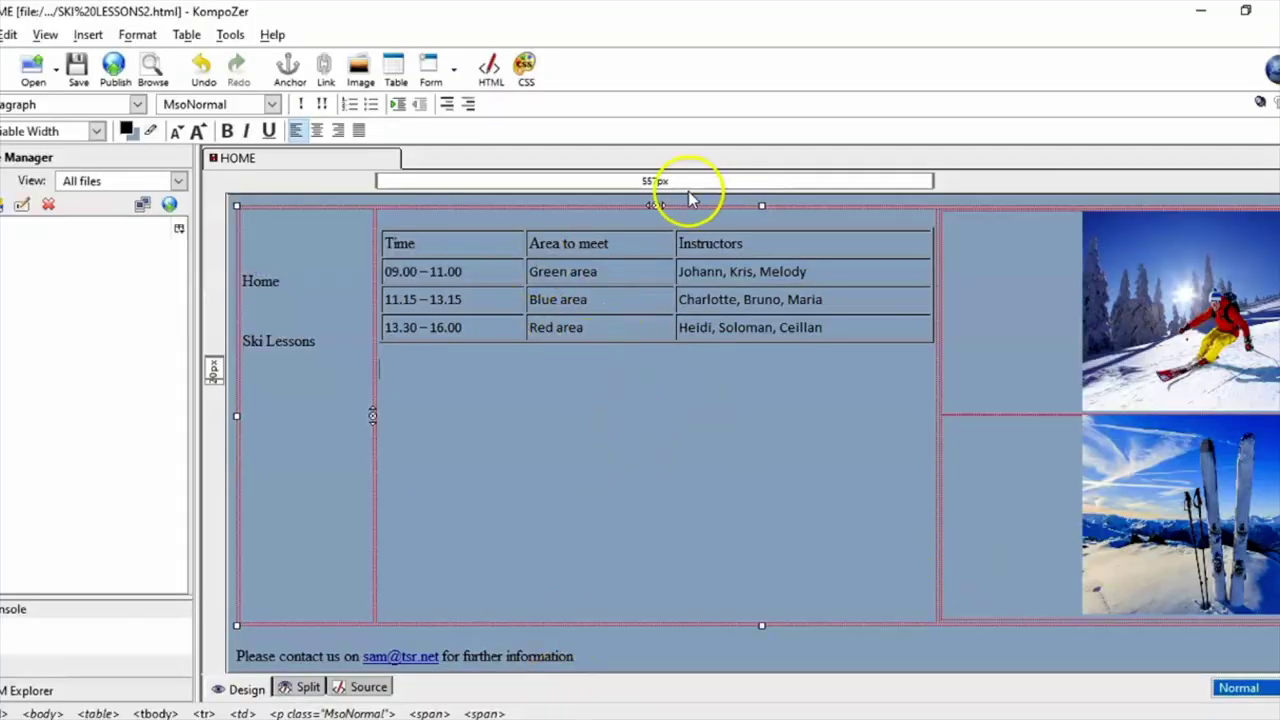
{"action": "left_click_drag", "start_coordinate": [282, 281], "coordinate": [245, 281]}
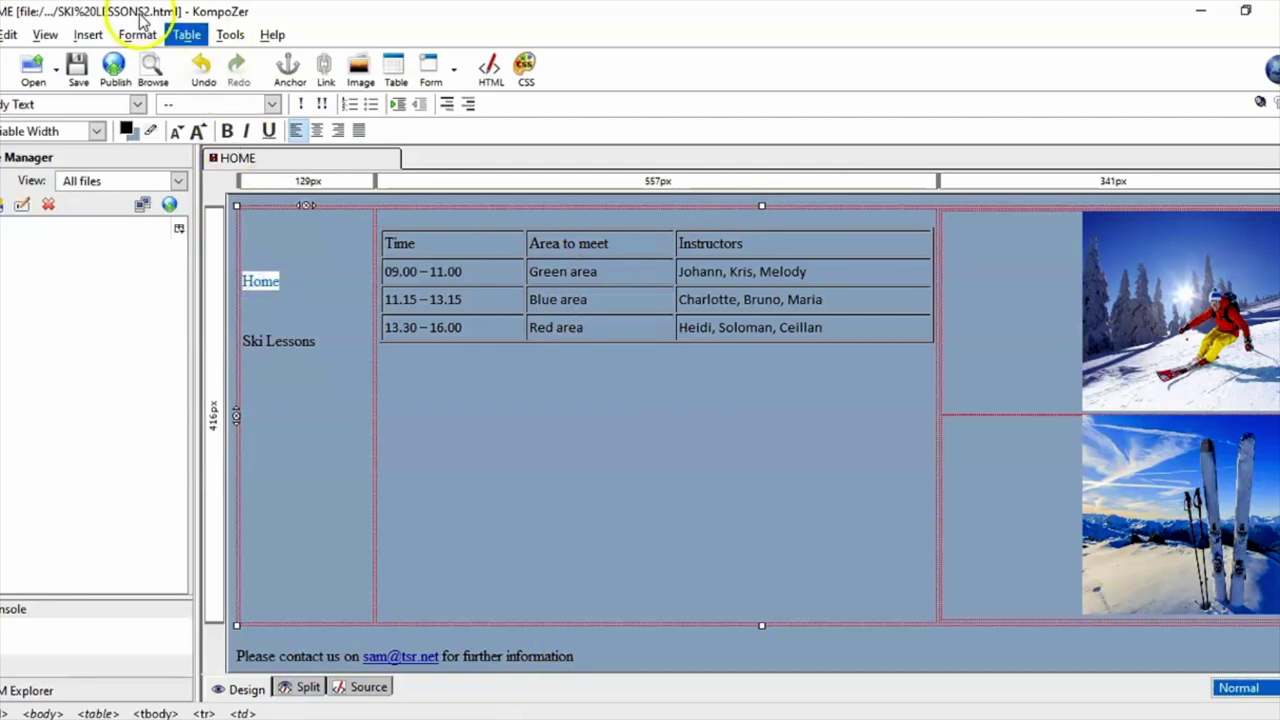
{"action": "left_click", "coordinate": [88, 35]}
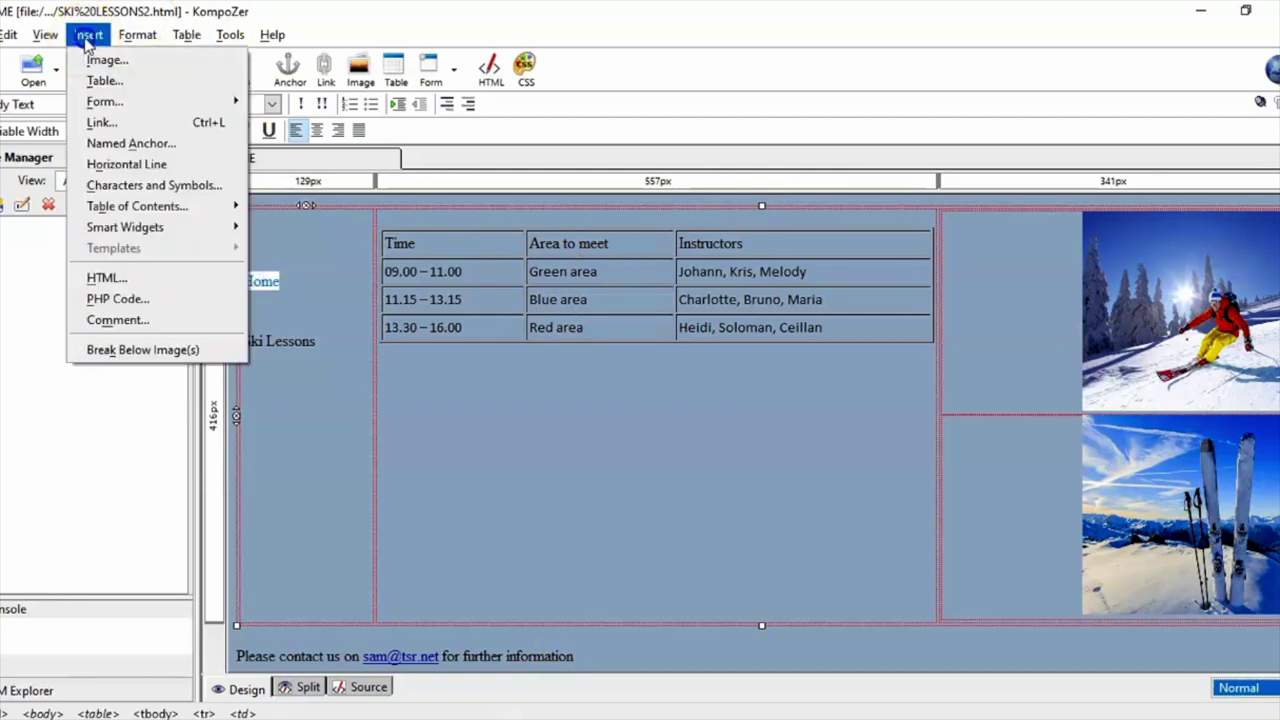
{"action": "left_click", "coordinate": [100, 122]}
{"action": "left_click", "coordinate": [959, 343]}
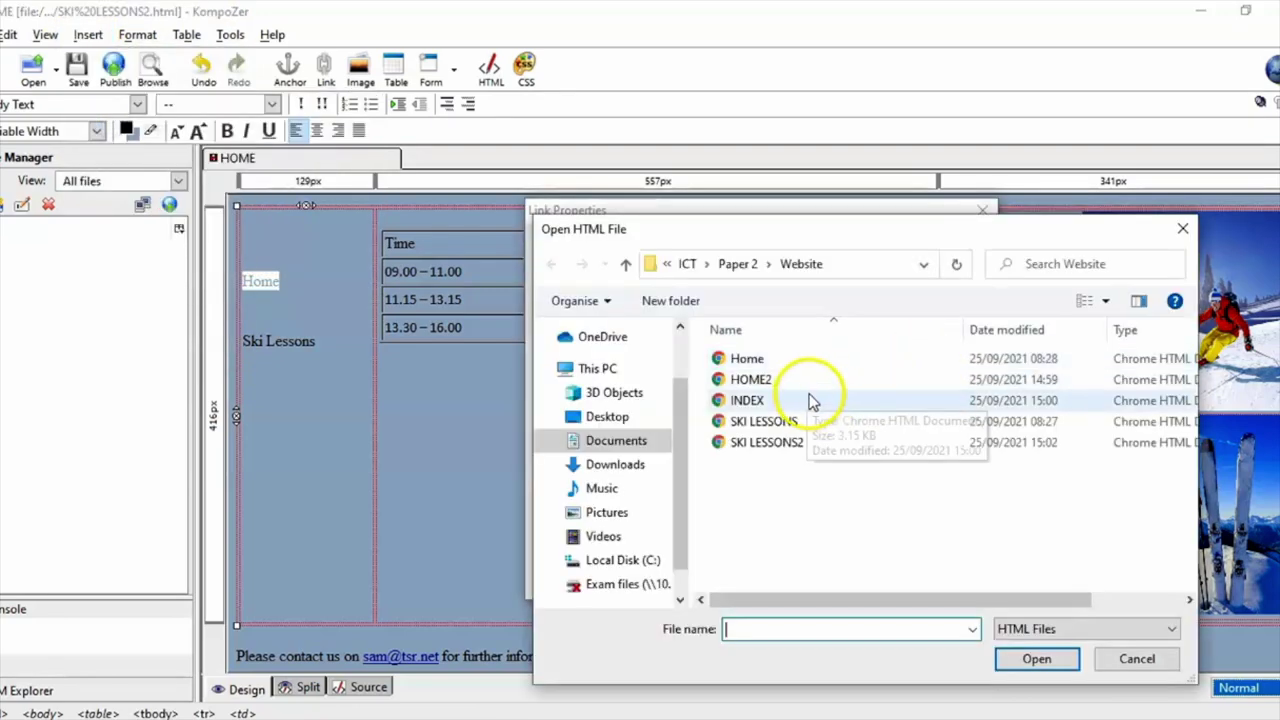
{"action": "double_click", "coordinate": [748, 400]}
{"action": "left_click", "coordinate": [797, 577]}
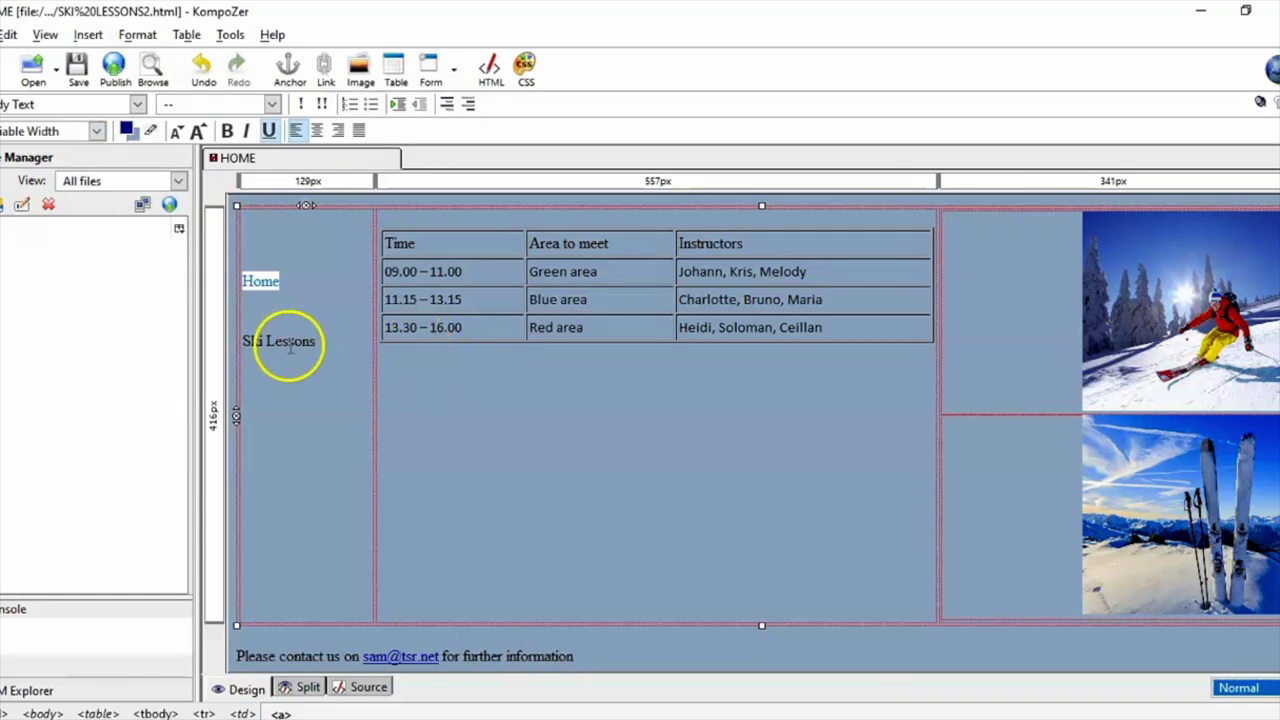
{"action": "left_click", "coordinate": [288, 340]}
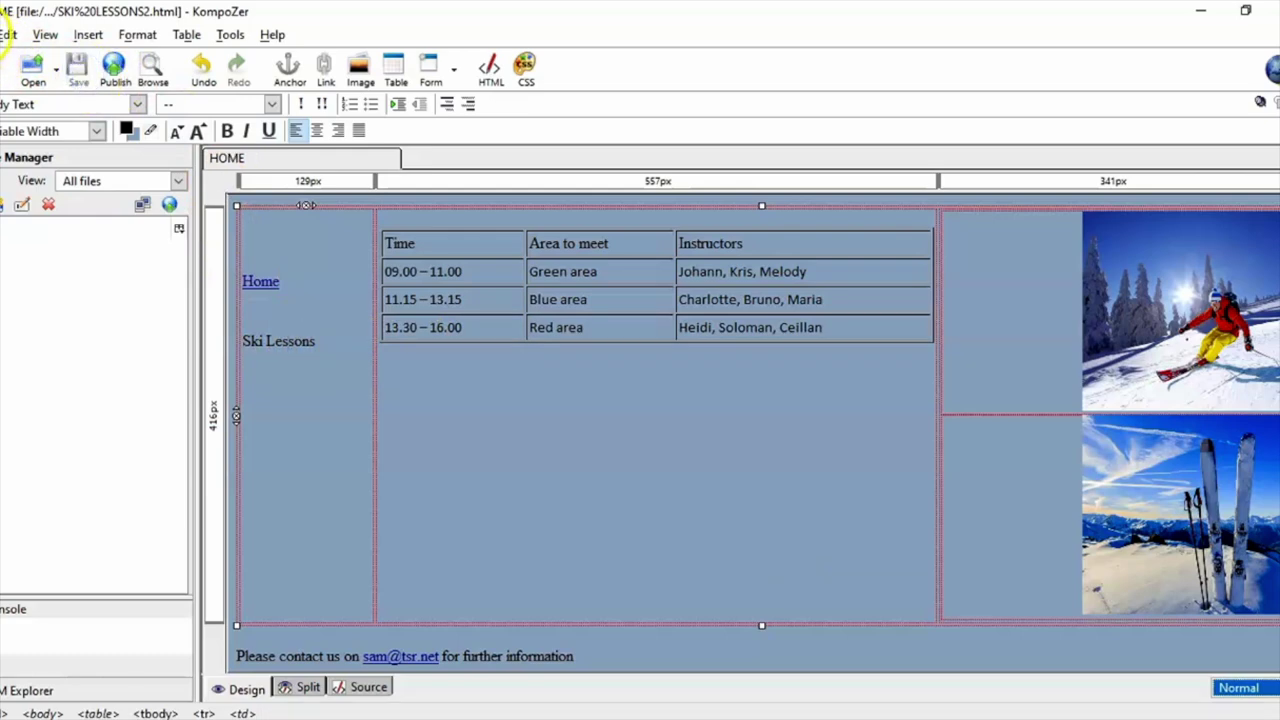
Open INDEX in KompoZer, link its Ski Lessons text to SKI LESSONS2 and save the page.
{"action": "left_click", "coordinate": [6, 34]}
{"action": "left_click", "coordinate": [16, 82]}
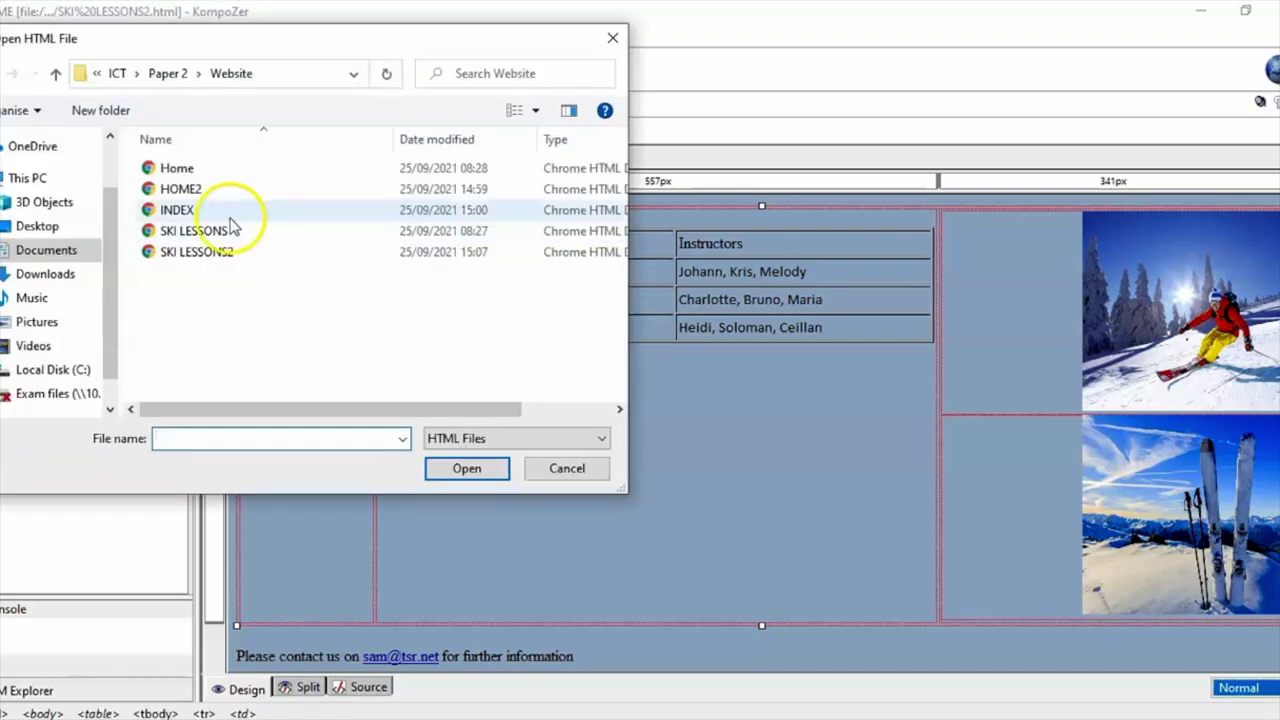
{"action": "double_click", "coordinate": [234, 209]}
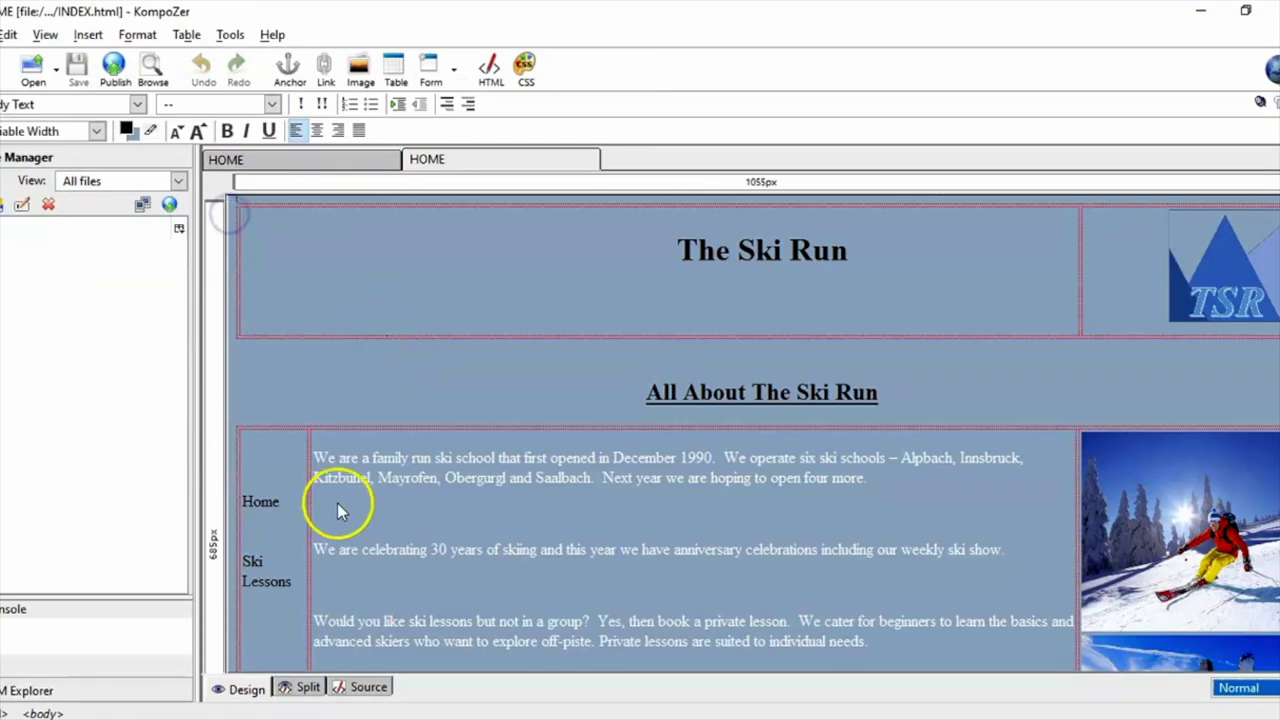
{"action": "left_click_drag", "start_coordinate": [289, 583], "coordinate": [241, 567]}
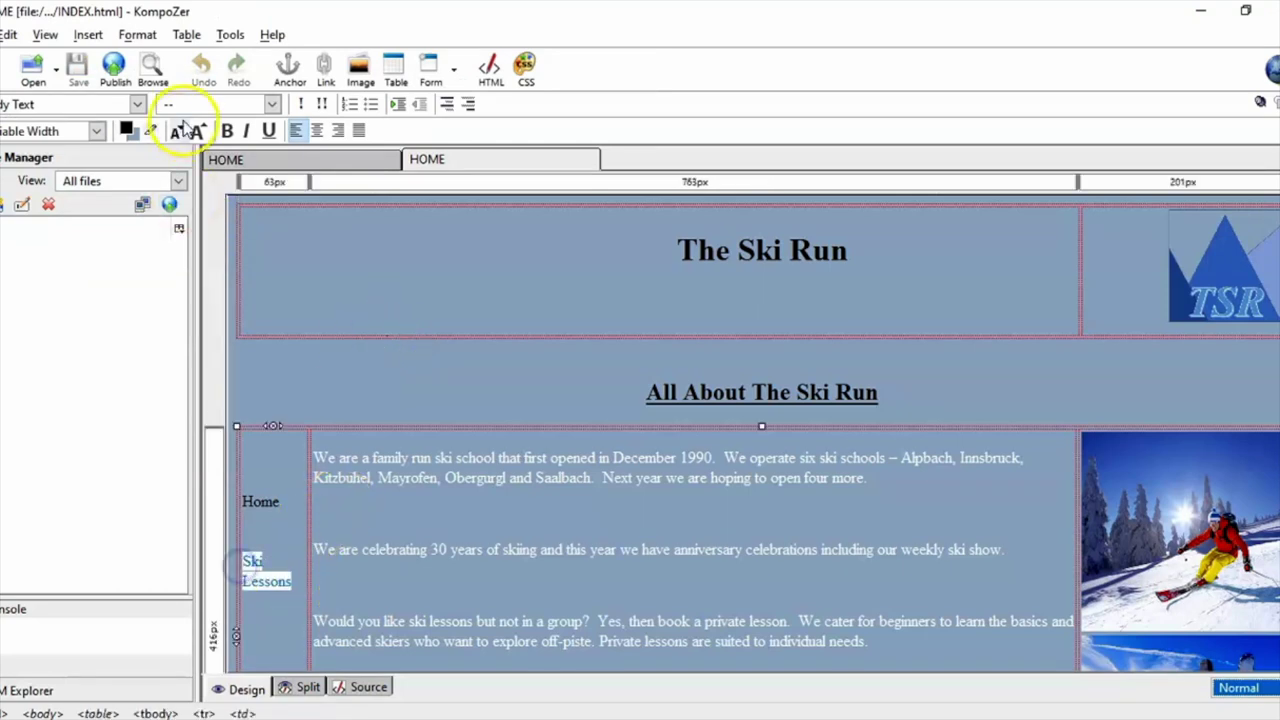
{"action": "left_click", "coordinate": [92, 36]}
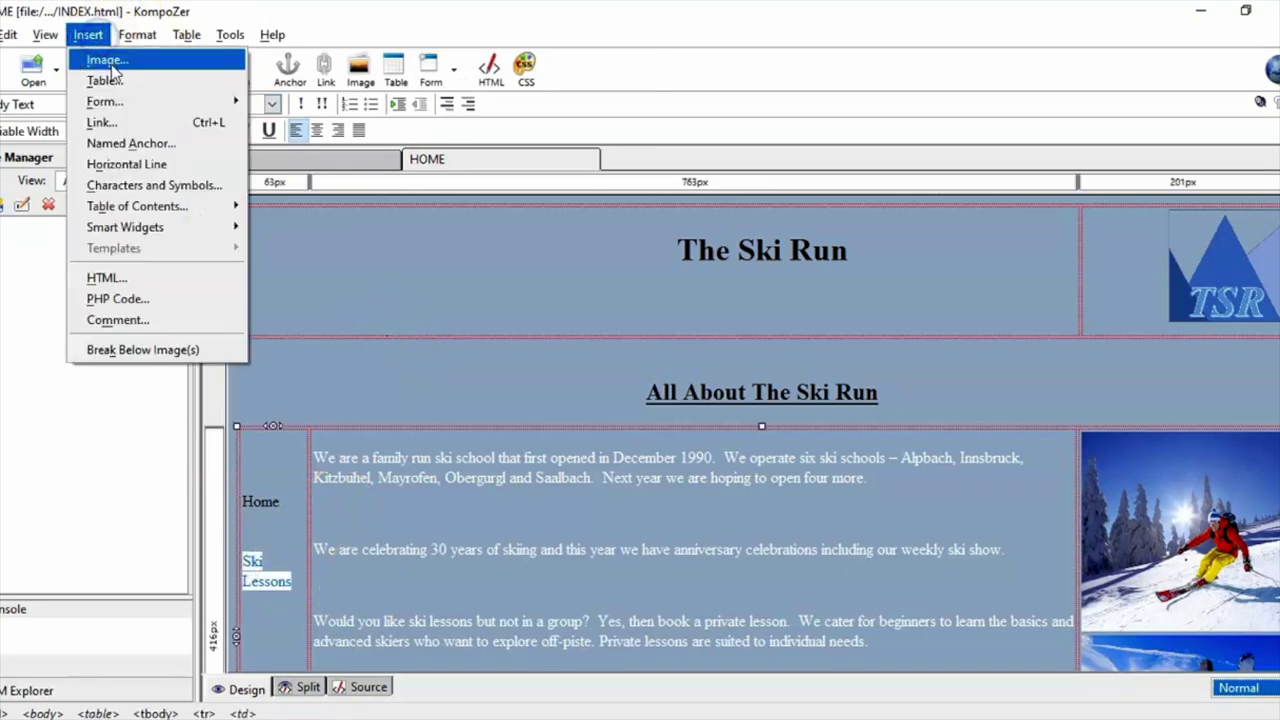
{"action": "left_click", "coordinate": [112, 122]}
{"action": "left_click", "coordinate": [959, 343]}
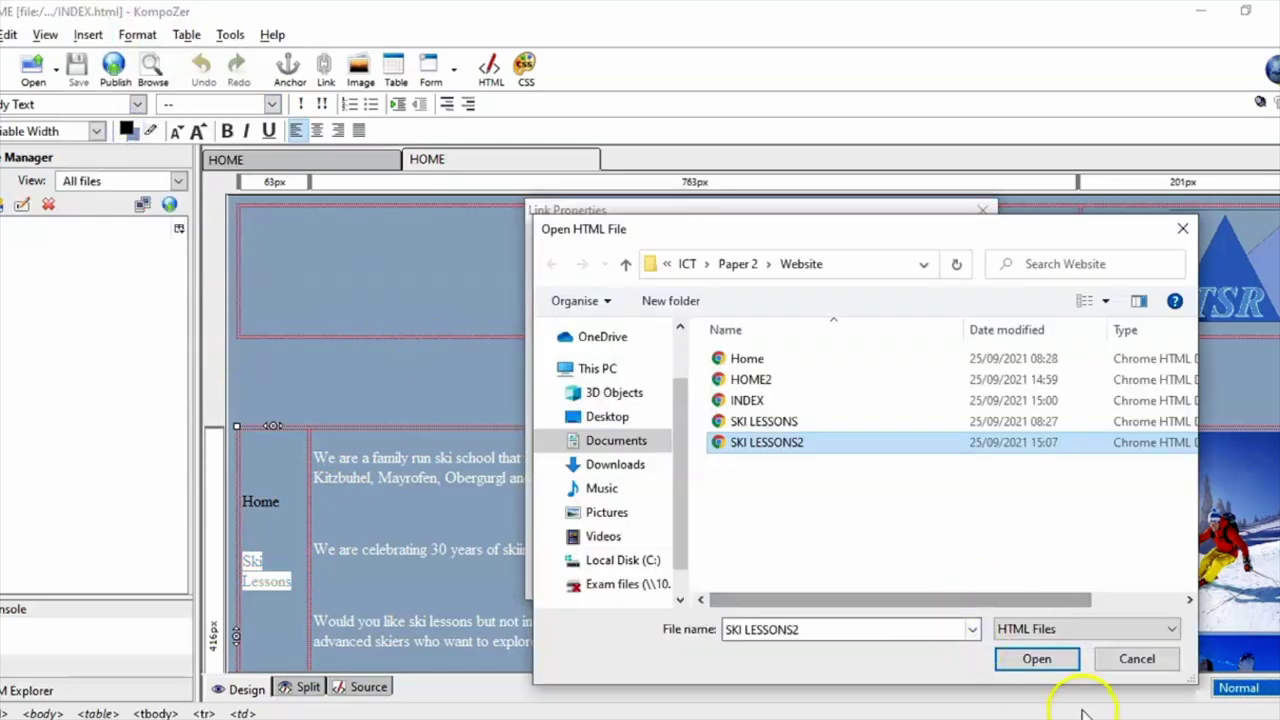
{"action": "left_click", "coordinate": [1034, 665]}
{"action": "left_click", "coordinate": [773, 574]}
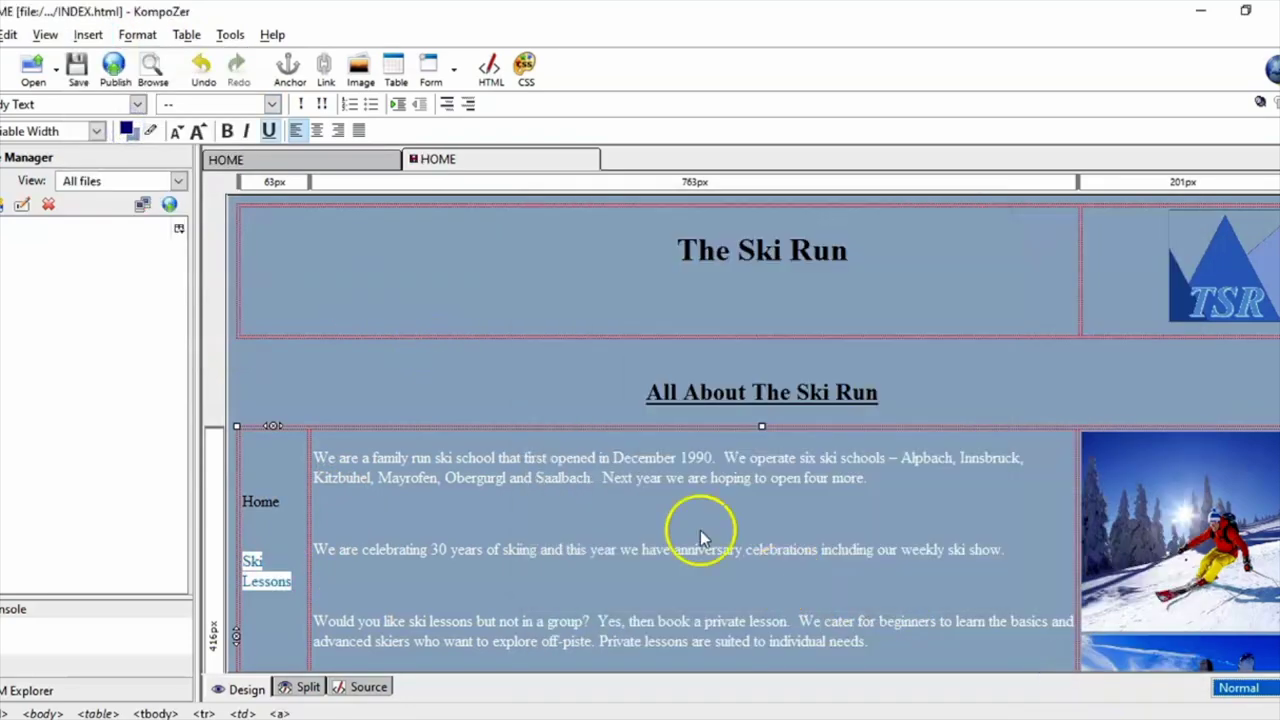
{"action": "left_click", "coordinate": [646, 392]}
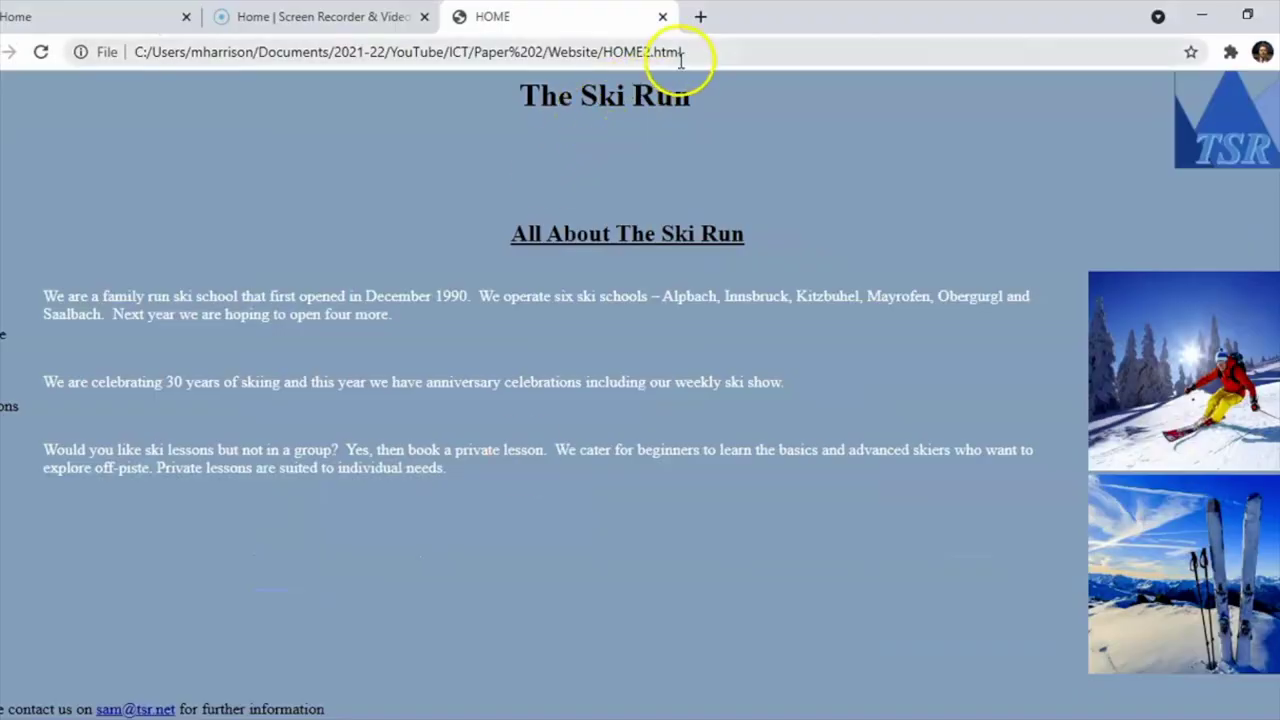
Open INDEX in Chrome from the Website folder and test the Ski Lessons and Home links between the two pages.
{"action": "left_click", "coordinate": [683, 56]}
{"action": "left_click", "coordinate": [686, 52]}
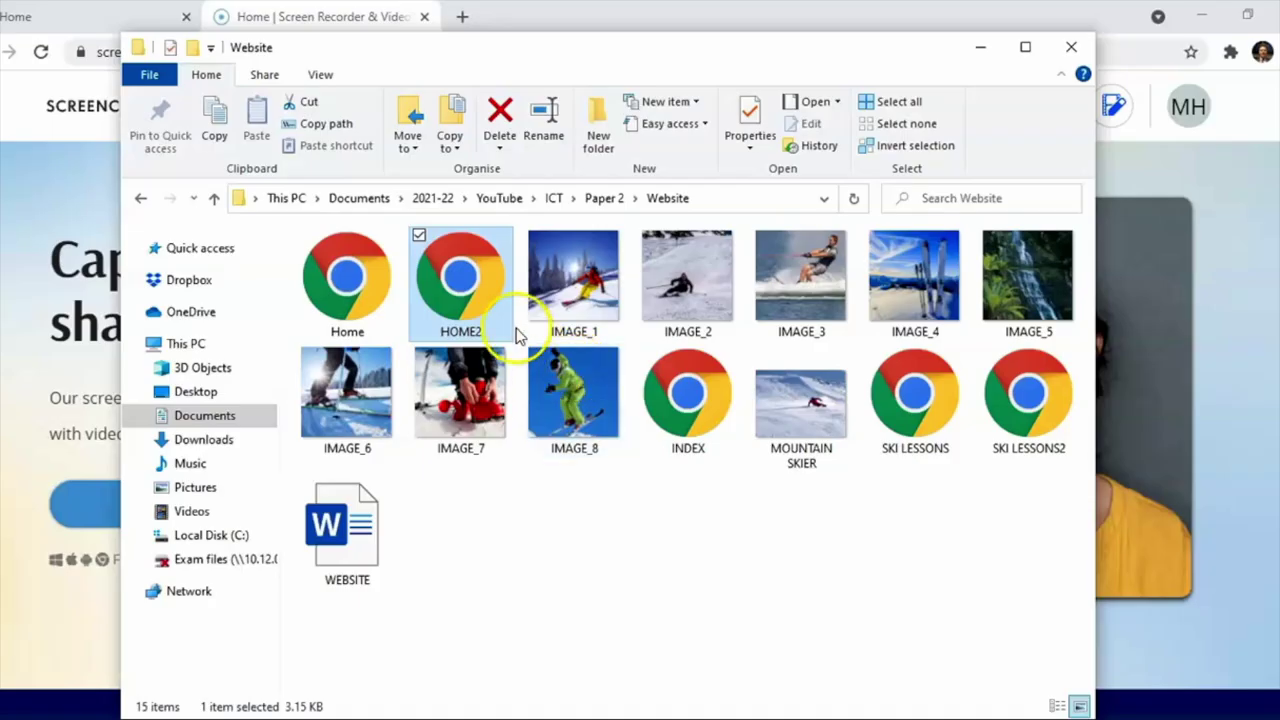
{"action": "left_click", "coordinate": [708, 398]}
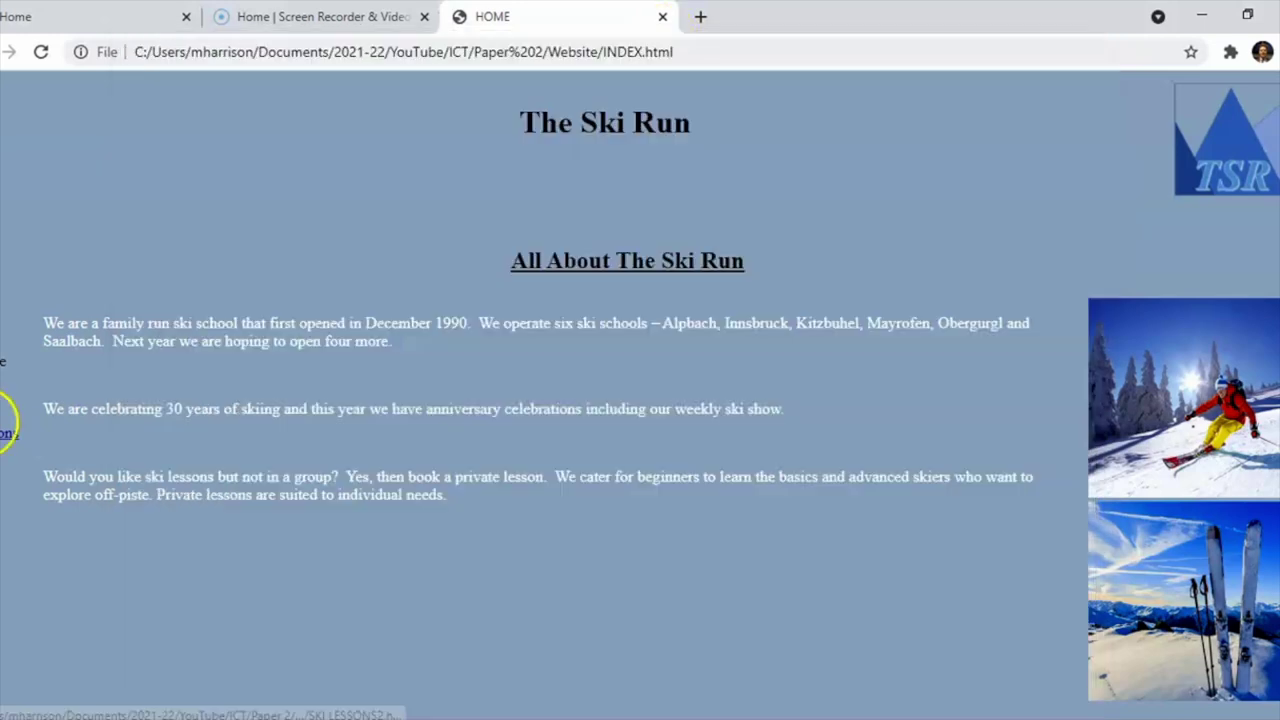
{"action": "left_click", "coordinate": [9, 415]}
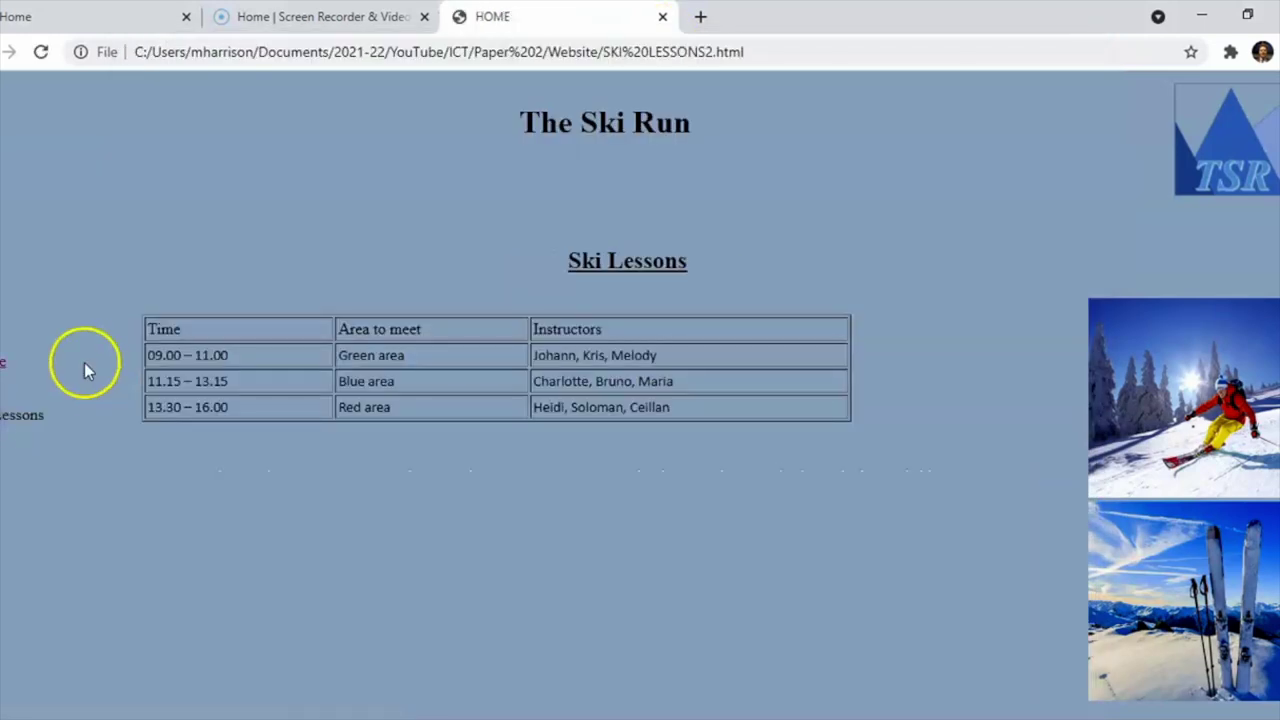
{"action": "left_click", "coordinate": [3, 362]}
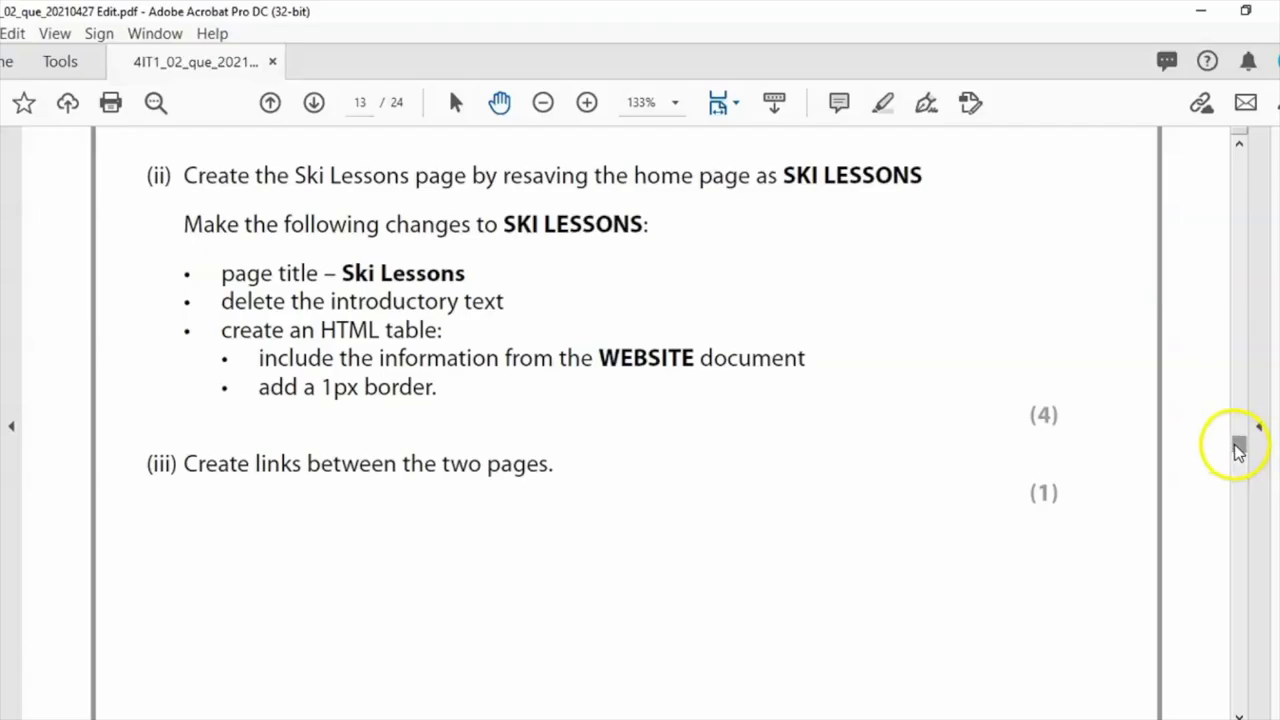
Read the exam paper's saving and screenshot requirements and view the lessons table's HTML code on the Ski Lessons page in KompoZer.
{"action": "scroll", "coordinate": [1235, 458], "scroll_direction": "down", "scroll_amount": 10}
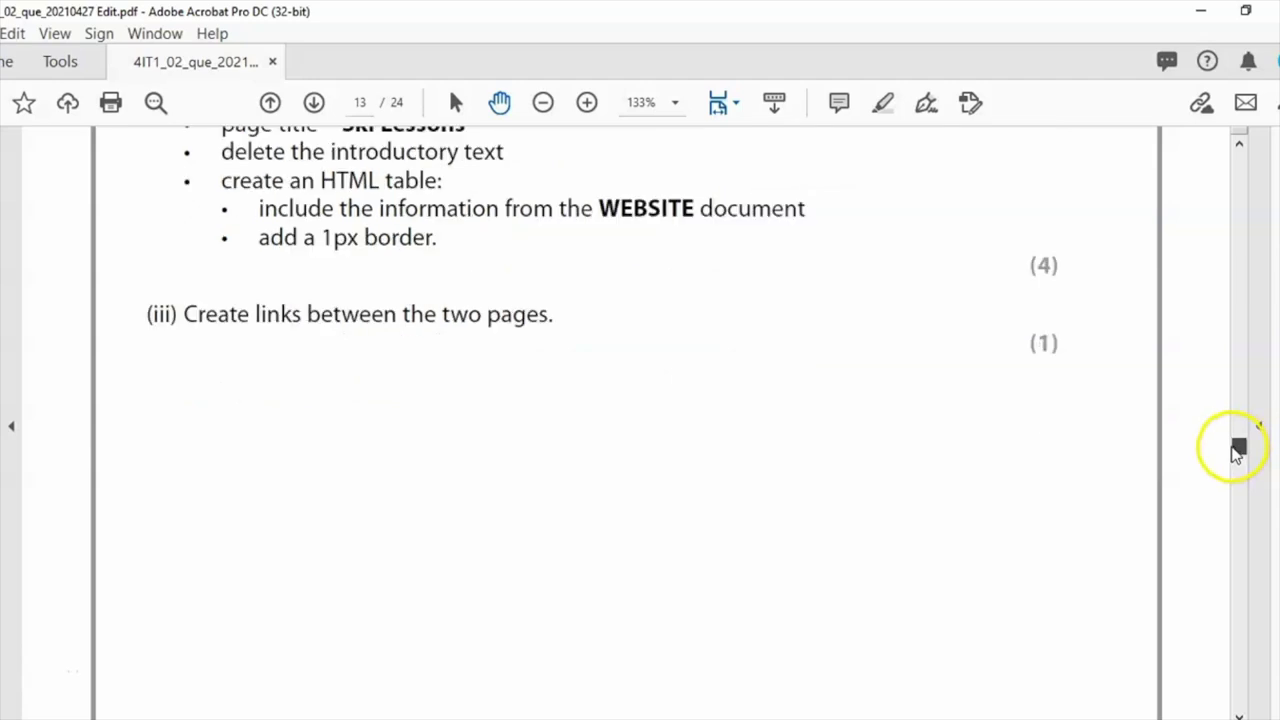
{"action": "scroll", "coordinate": [1233, 460], "scroll_direction": "down", "scroll_amount": 3}
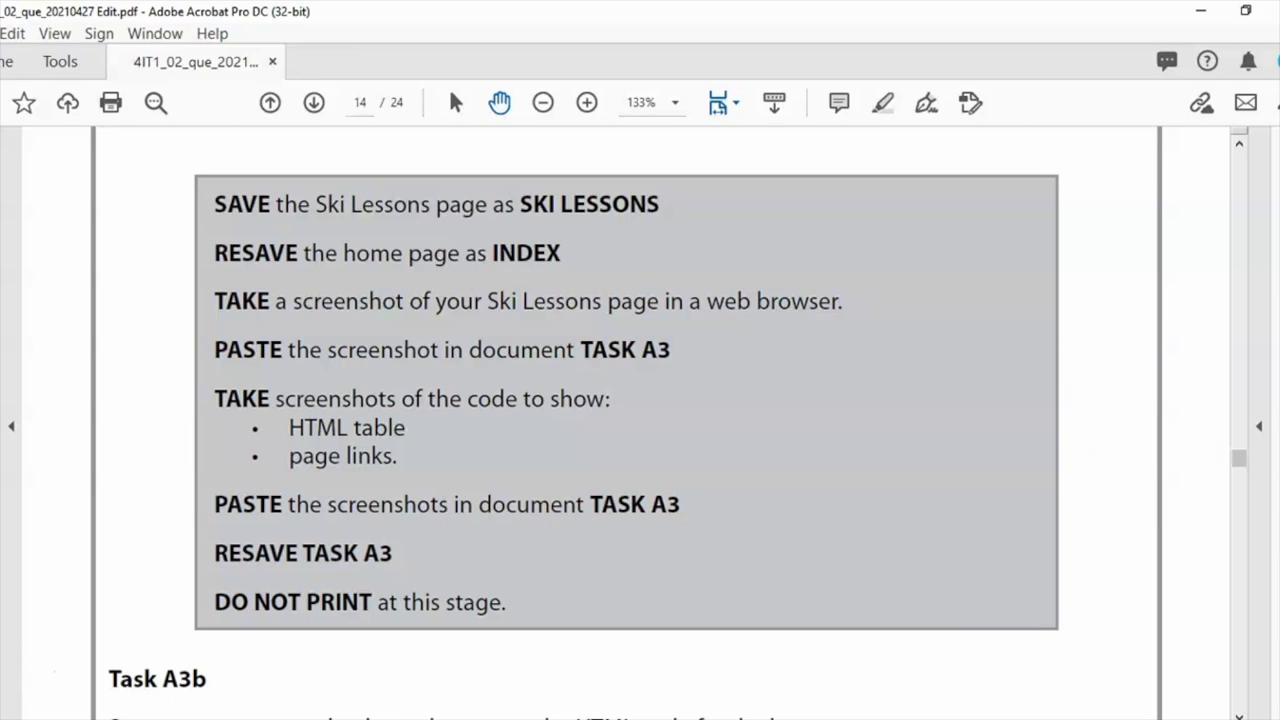
{"action": "key", "text": "alt+Tab"}
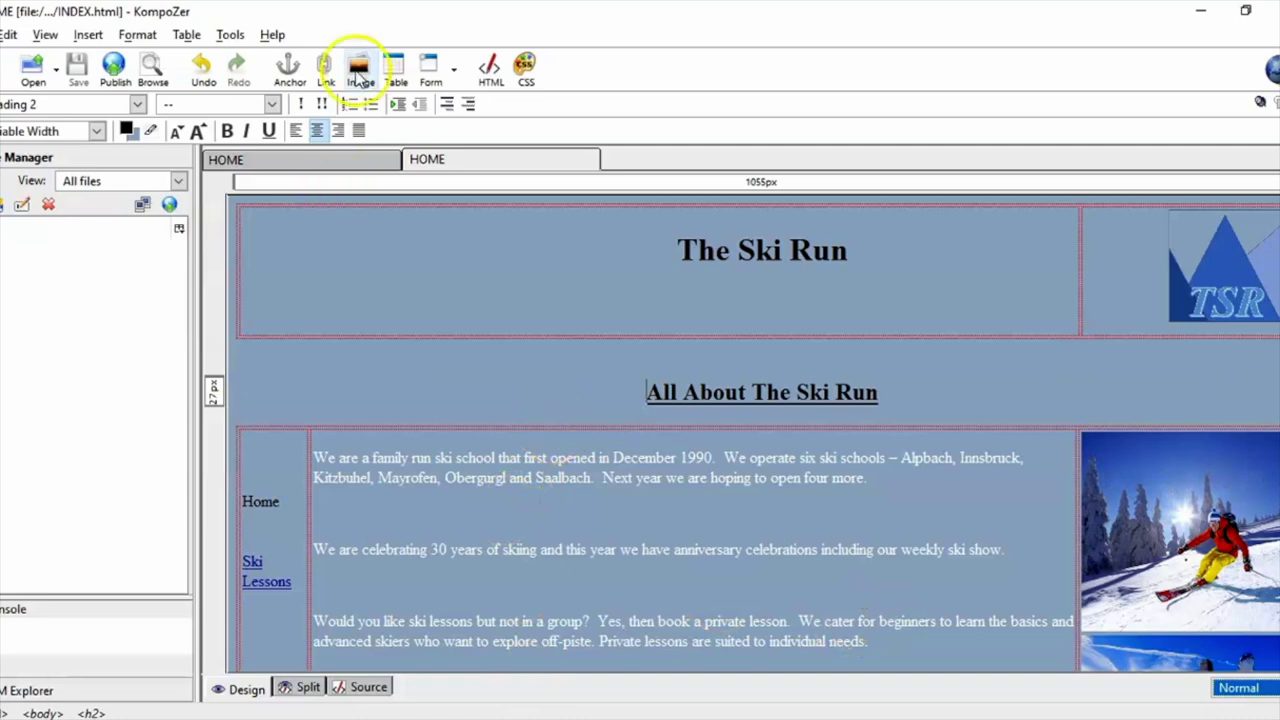
{"action": "left_click", "coordinate": [310, 160]}
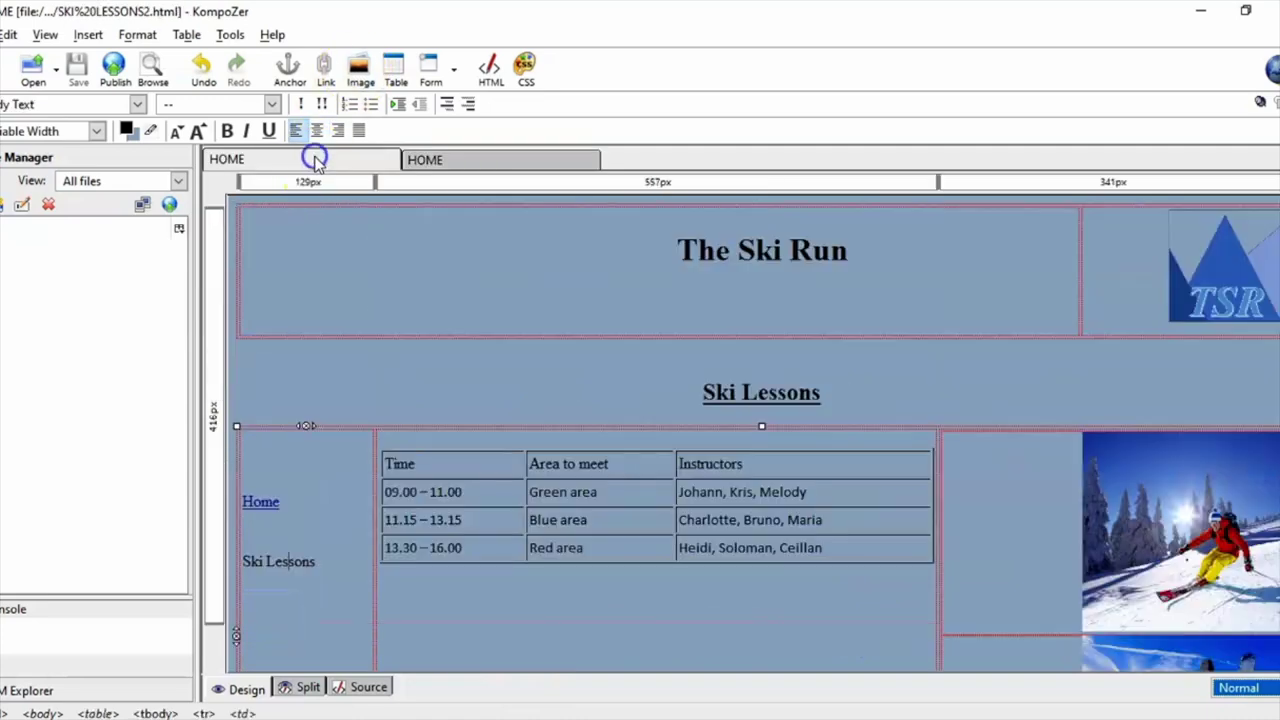
{"action": "left_click", "coordinate": [545, 488]}
{"action": "left_click", "coordinate": [306, 687]}
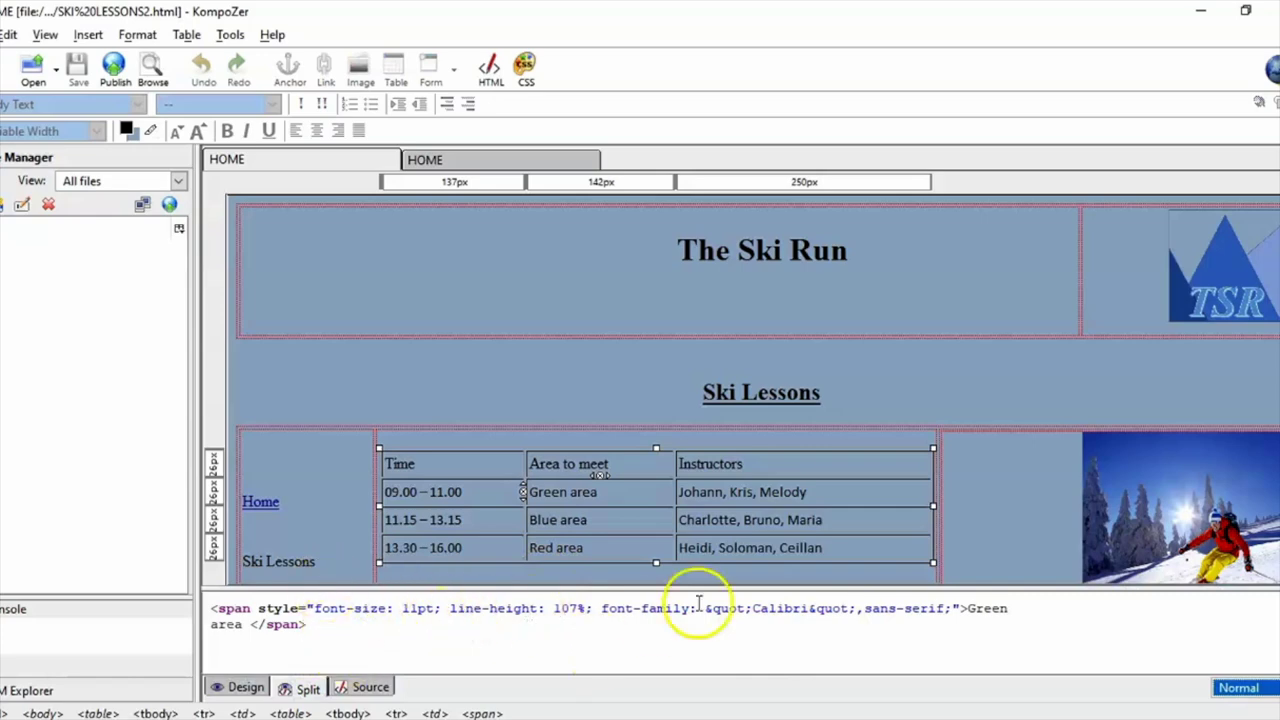
{"action": "left_click", "coordinate": [714, 492]}
Read Task A3b in the exam paper and set the home page's introductory text colour to #4B0082 in KompoZer.
{"action": "key", "text": "alt+Tab"}
{"action": "left_click_drag", "start_coordinate": [1238, 455], "coordinate": [1236, 468]}
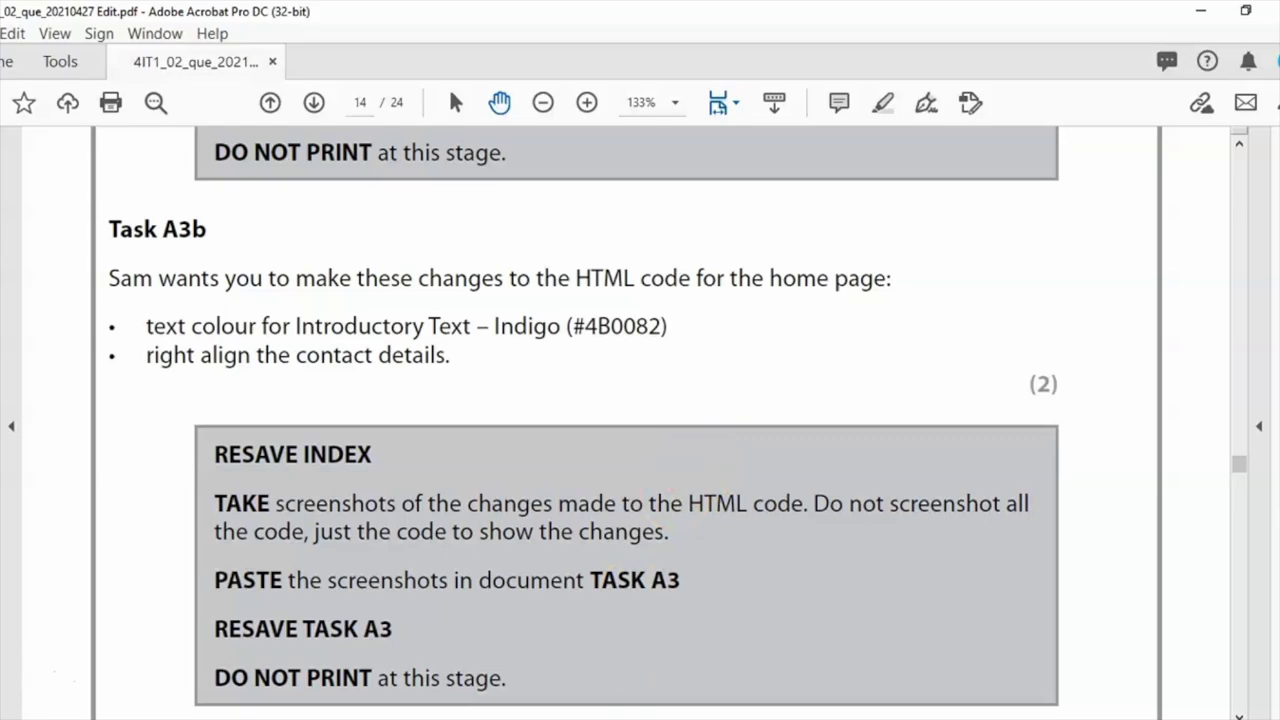
{"action": "left_click", "coordinate": [575, 640]}
{"action": "left_click", "coordinate": [468, 165]}
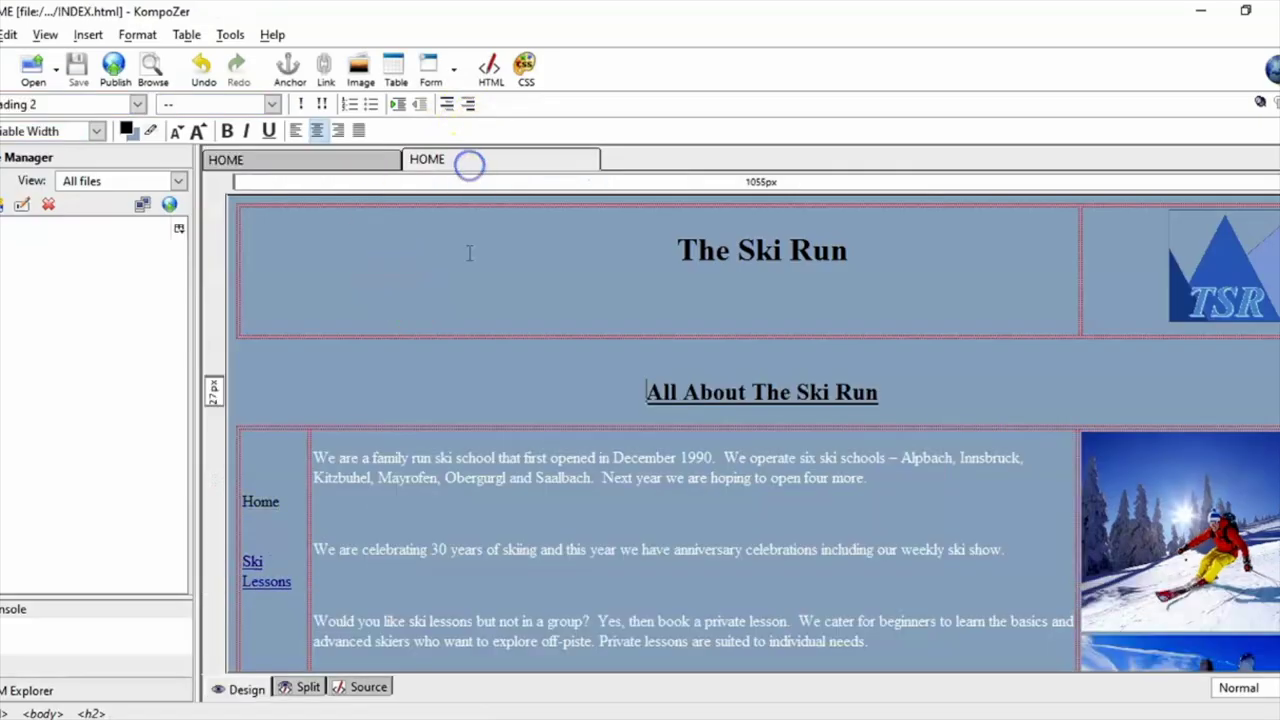
{"action": "left_click", "coordinate": [137, 34]}
{"action": "mouse_move", "coordinate": [145, 61]}
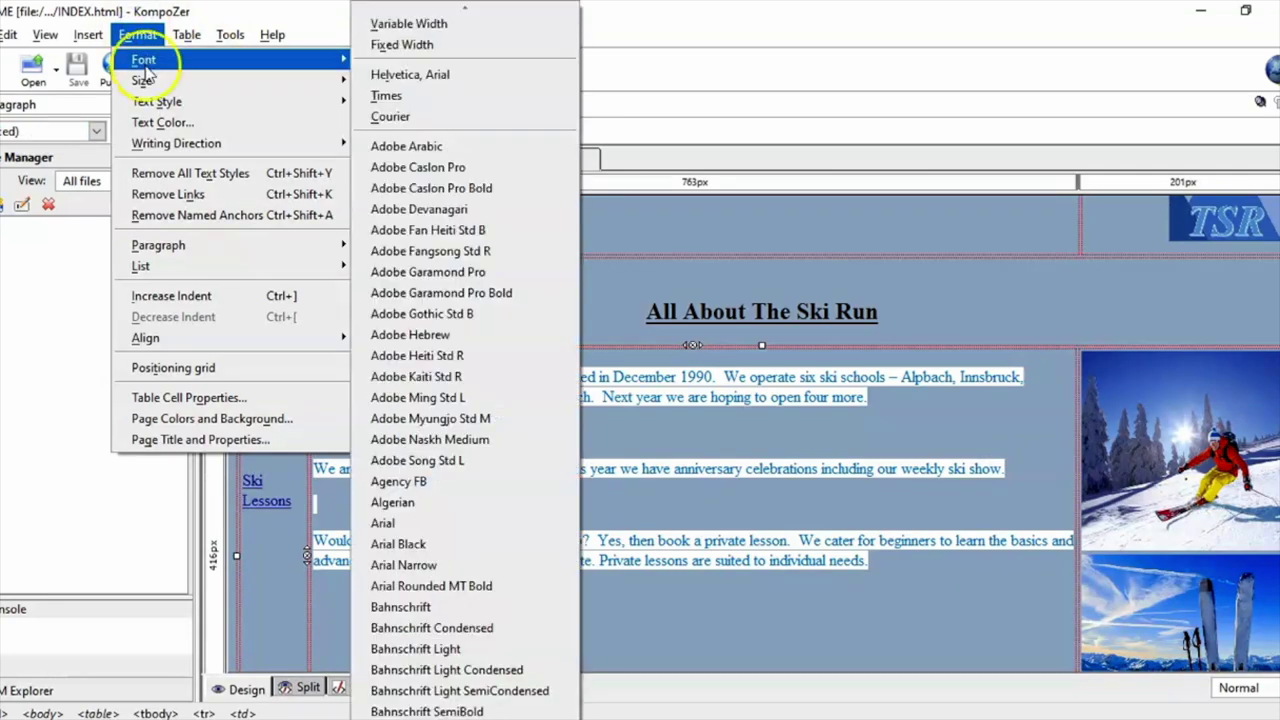
{"action": "left_click", "coordinate": [150, 122]}
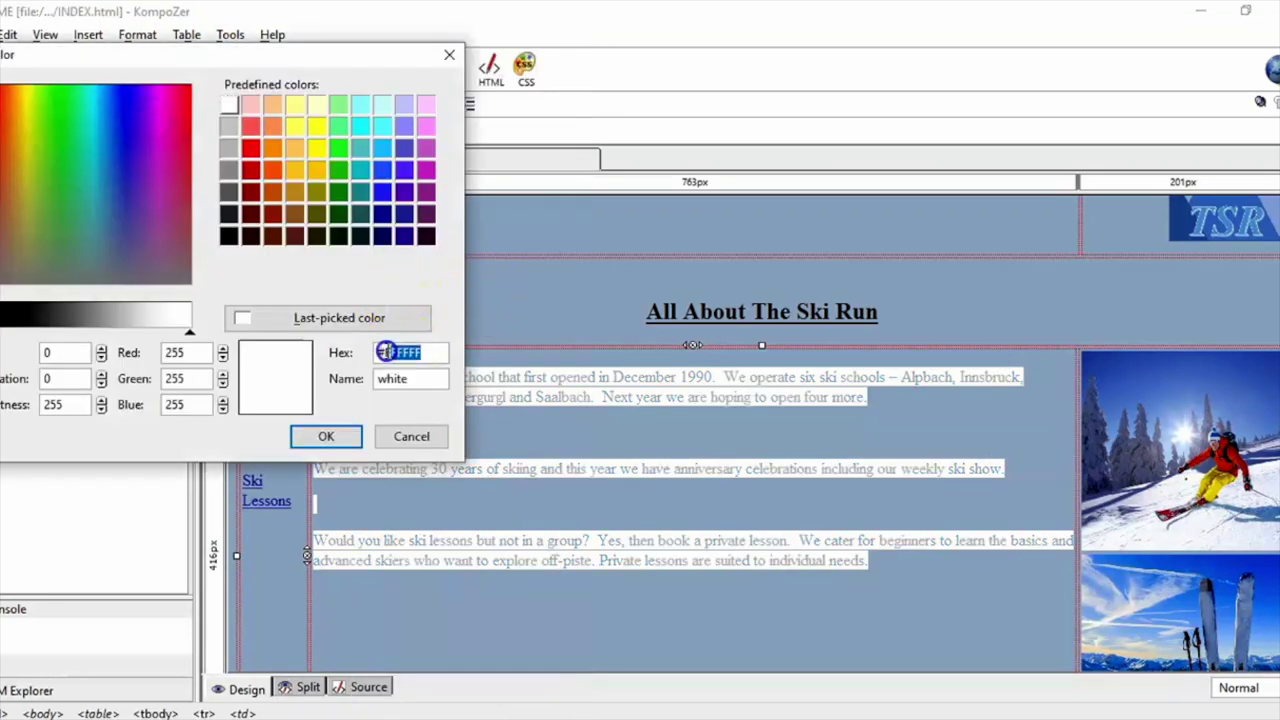
{"action": "key", "text": "alt+Tab"}
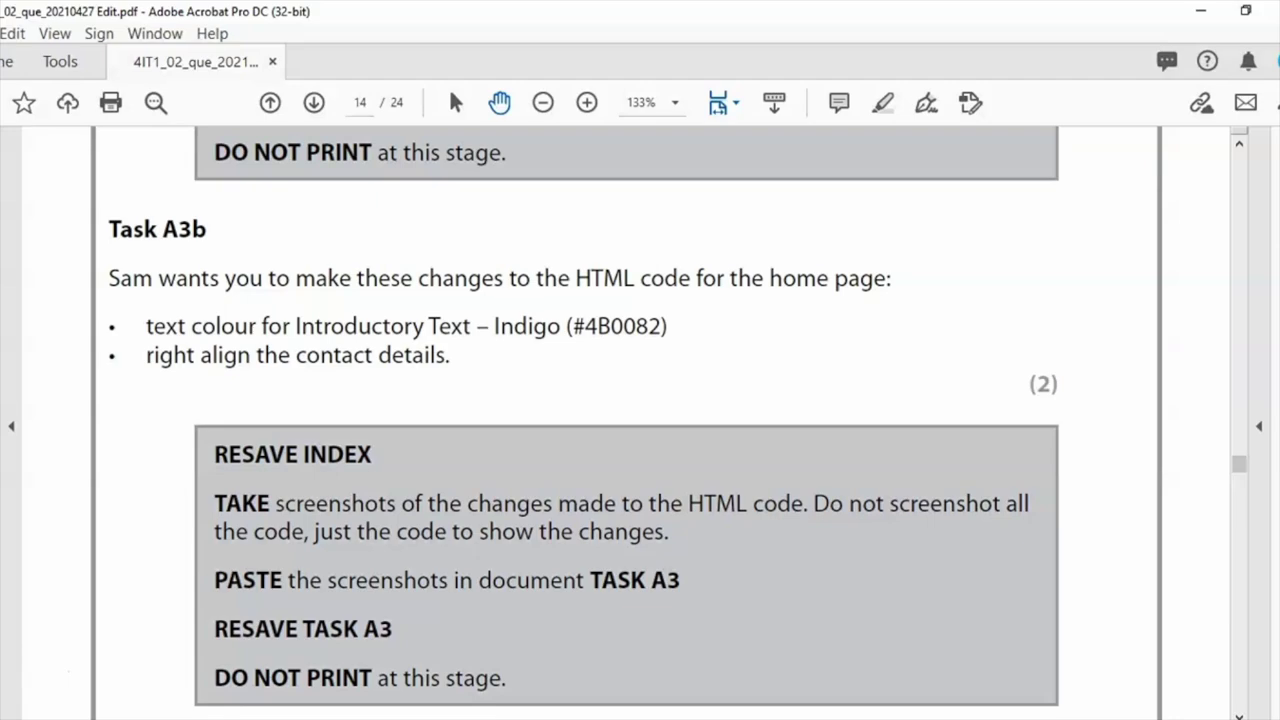
{"action": "key", "text": "alt+Tab"}
{"action": "type", "text": "#4B0082"}
{"action": "key", "text": "Return"}
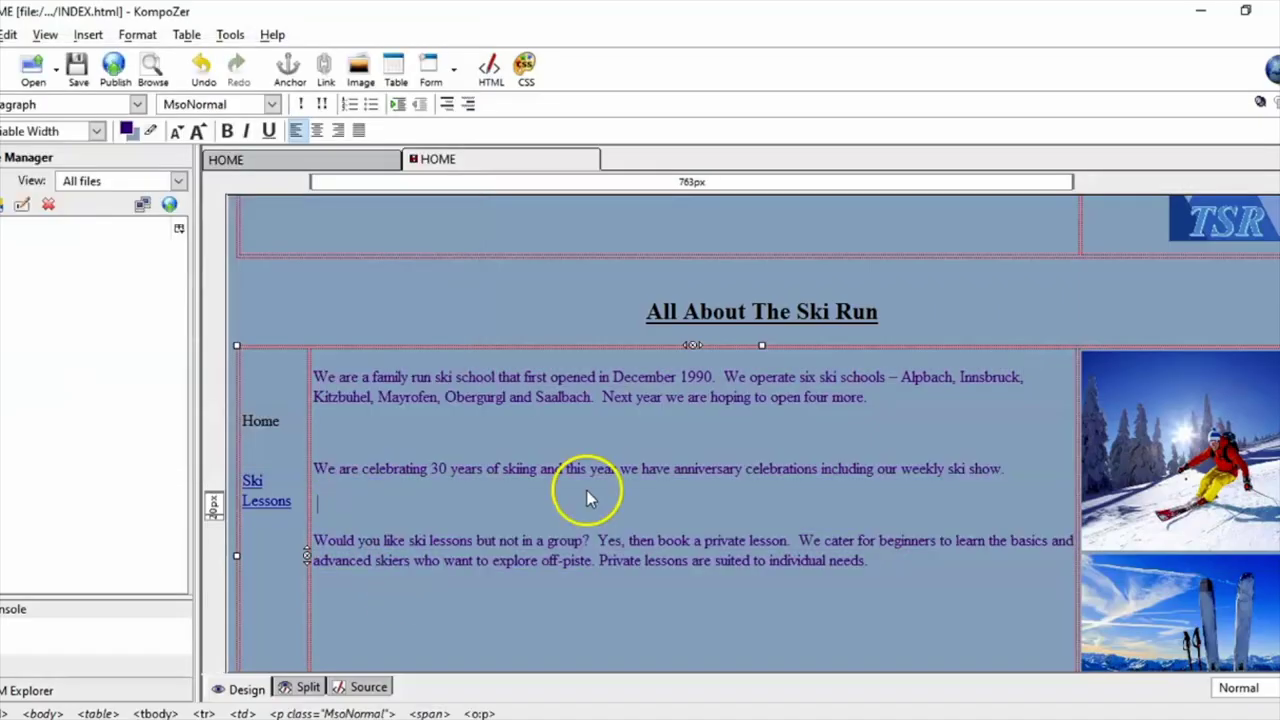
Check the second Task A3b change in the exam paper and right-align the contact details line below the table on the home page.
{"action": "key", "text": "alt+Tab"}
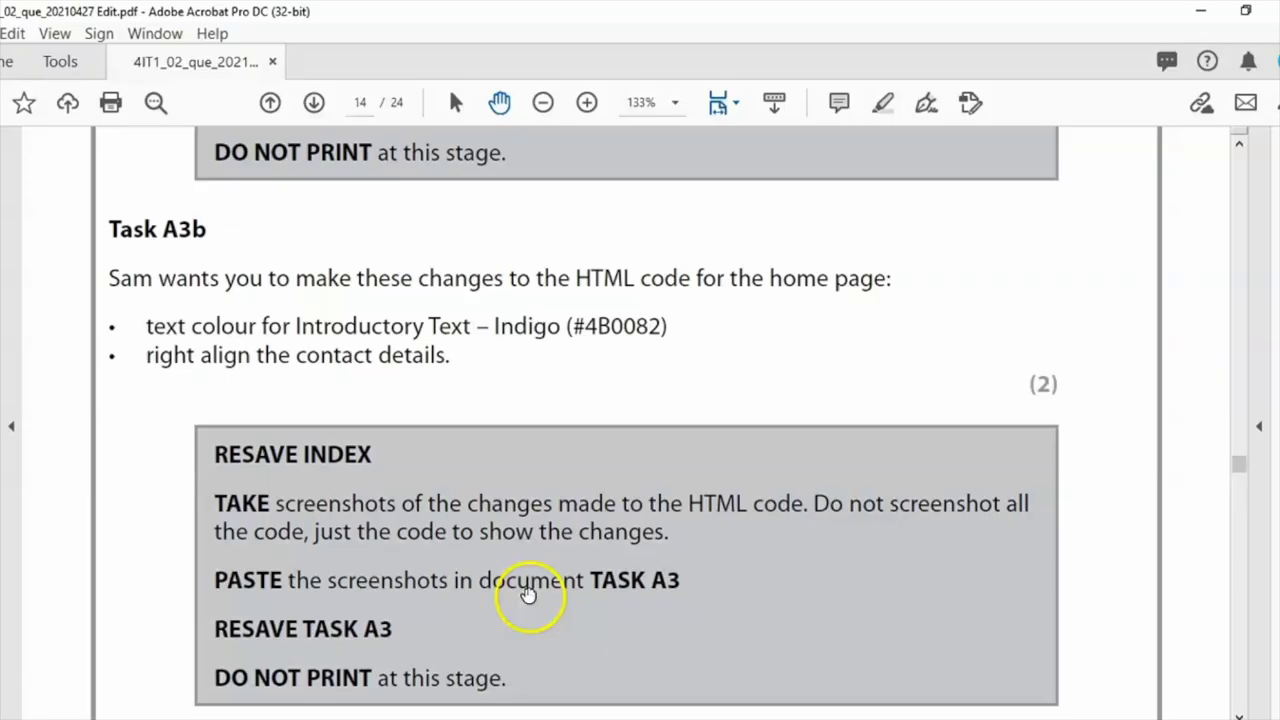
{"action": "key", "text": "alt+Tab"}
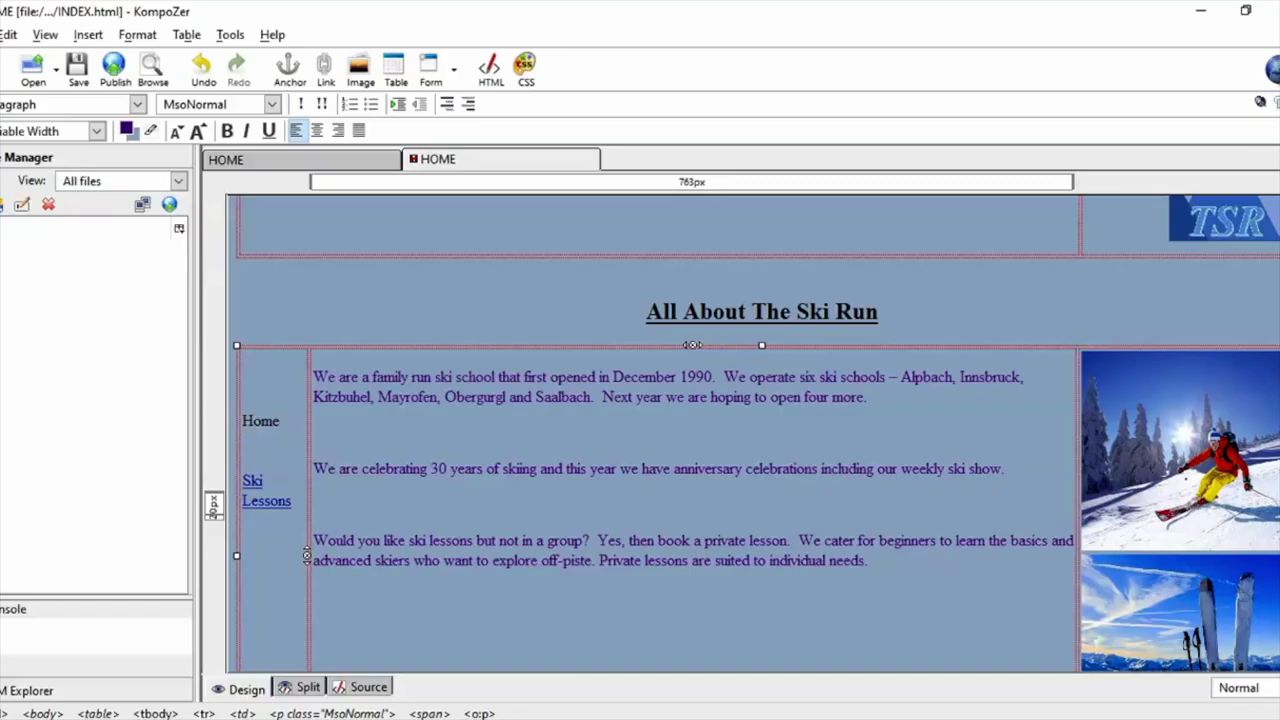
{"action": "scroll", "coordinate": [1190, 640], "scroll_direction": "down", "scroll_amount": 3}
{"action": "left_click", "coordinate": [575, 658]}
{"action": "left_click_drag", "start_coordinate": [575, 658], "coordinate": [242, 656]}
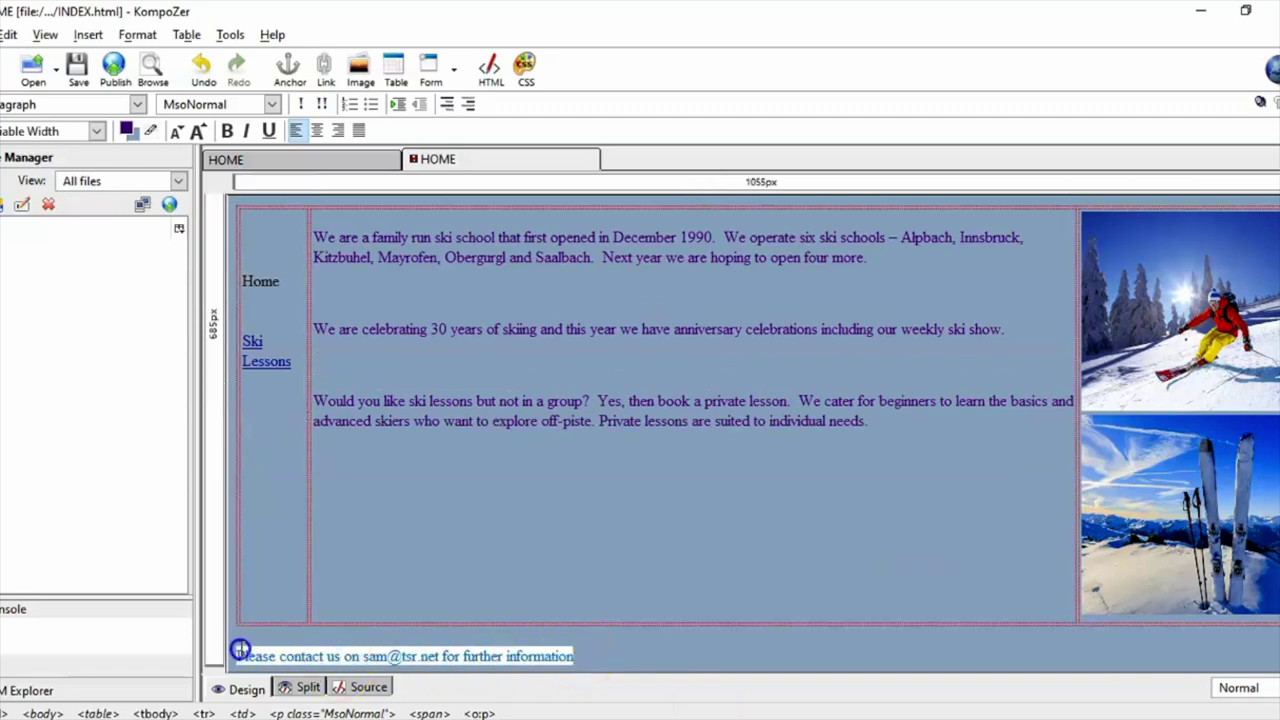
{"action": "left_click", "coordinate": [337, 130]}
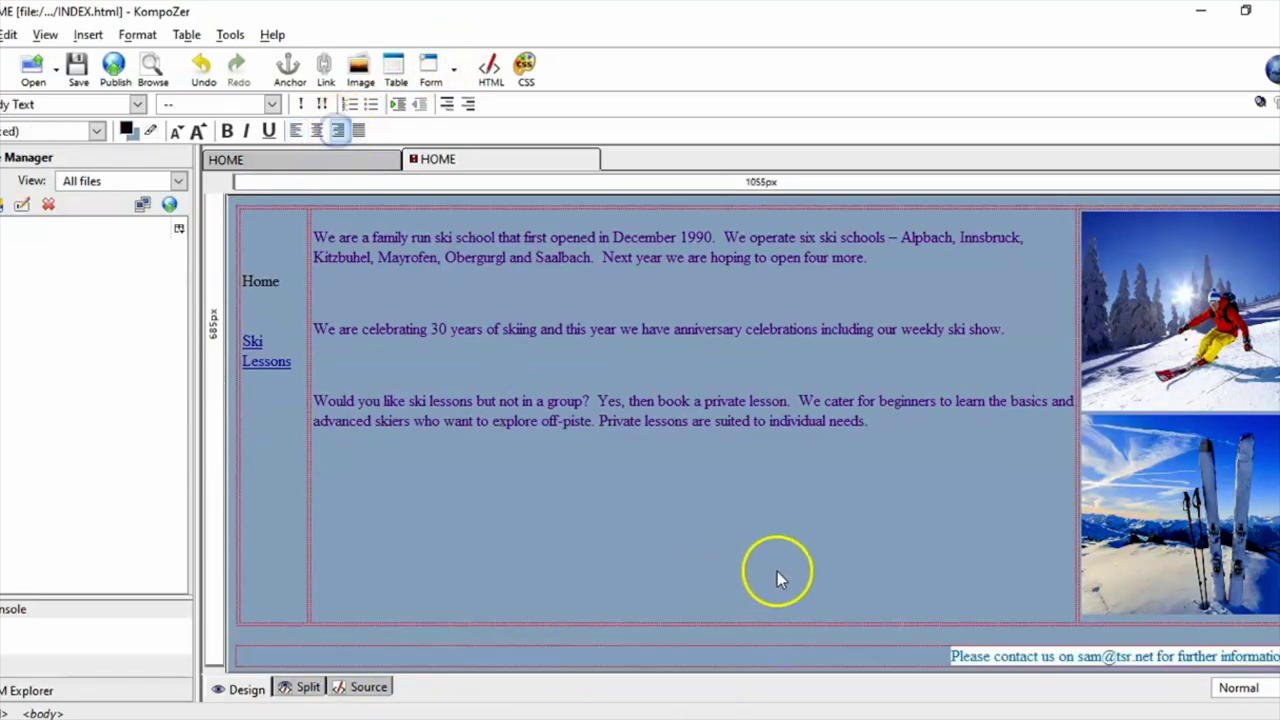
{"action": "left_click", "coordinate": [967, 658]}
{"action": "left_click", "coordinate": [404, 597]}
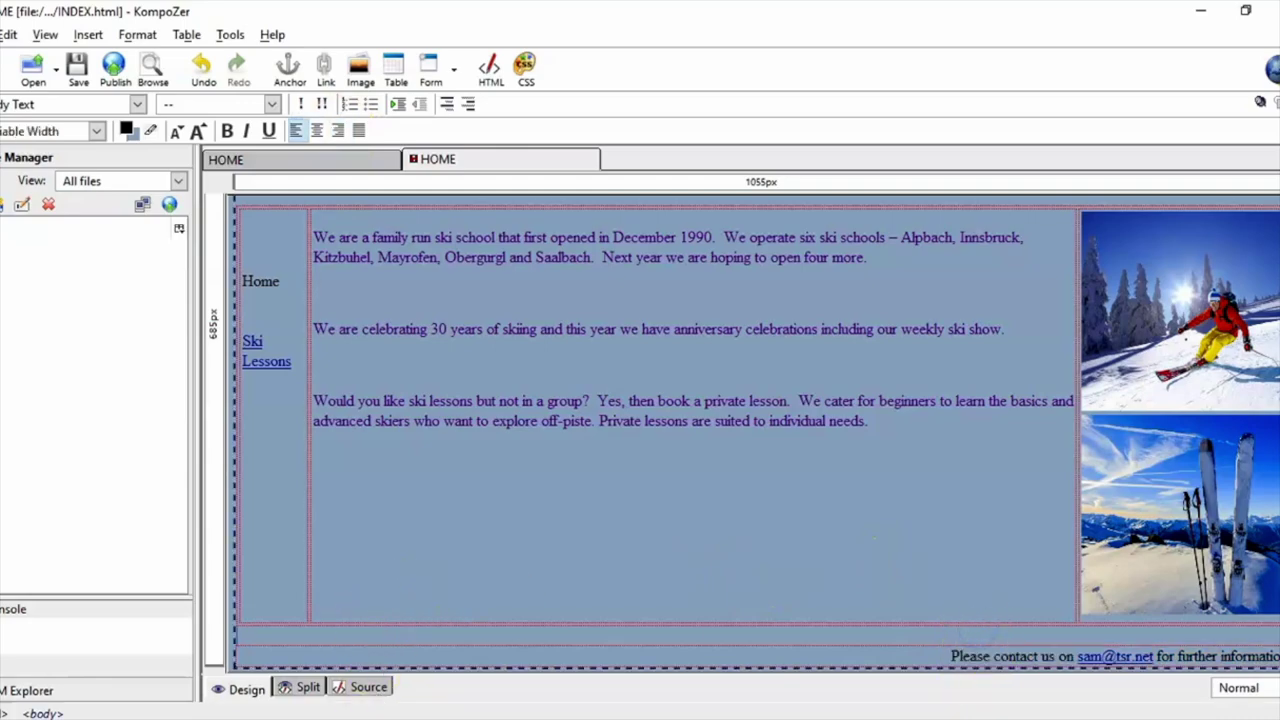
Read the Task A3b saving and screenshot requirements and view the HTML code of the recoloured introductory paragraphs in KompoZer.
{"action": "key", "text": "alt+Tab"}
{"action": "scroll", "coordinate": [1238, 468], "scroll_direction": "down", "scroll_amount": 5}
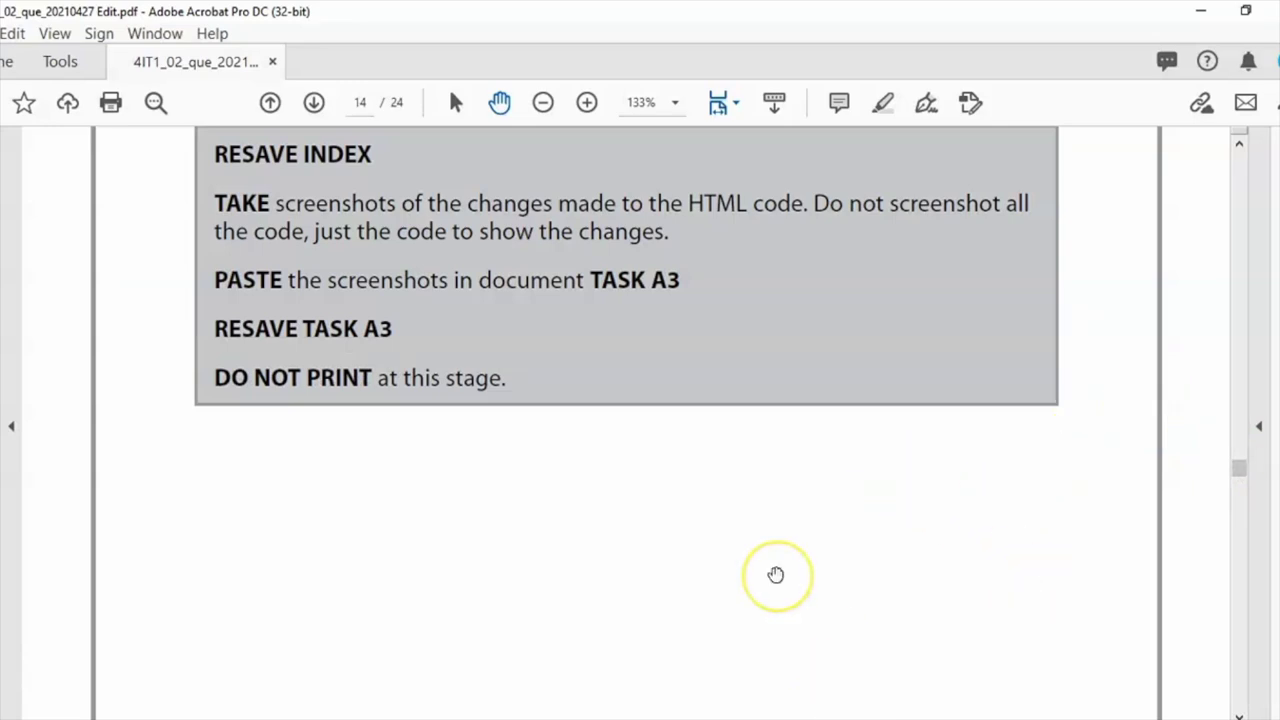
{"action": "left_click", "coordinate": [514, 457]}
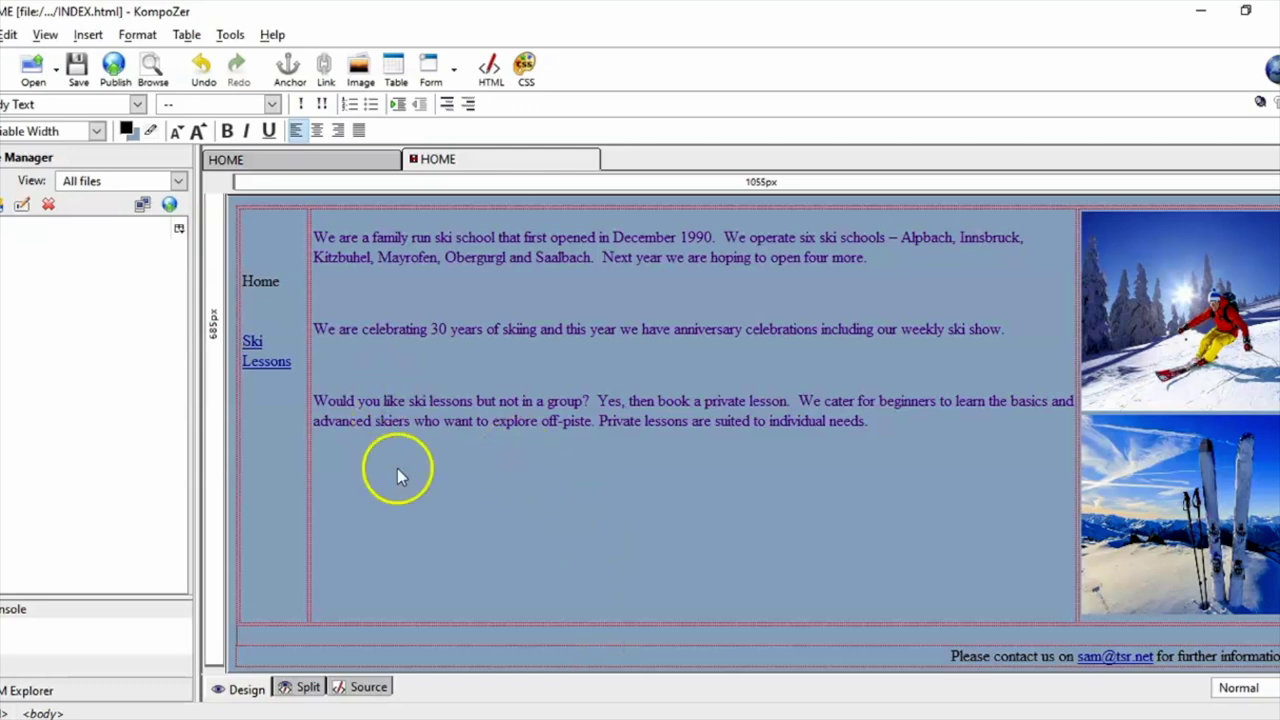
{"action": "left_click", "coordinate": [310, 688]}
{"action": "left_click", "coordinate": [569, 376]}
{"action": "left_click", "coordinate": [537, 398]}
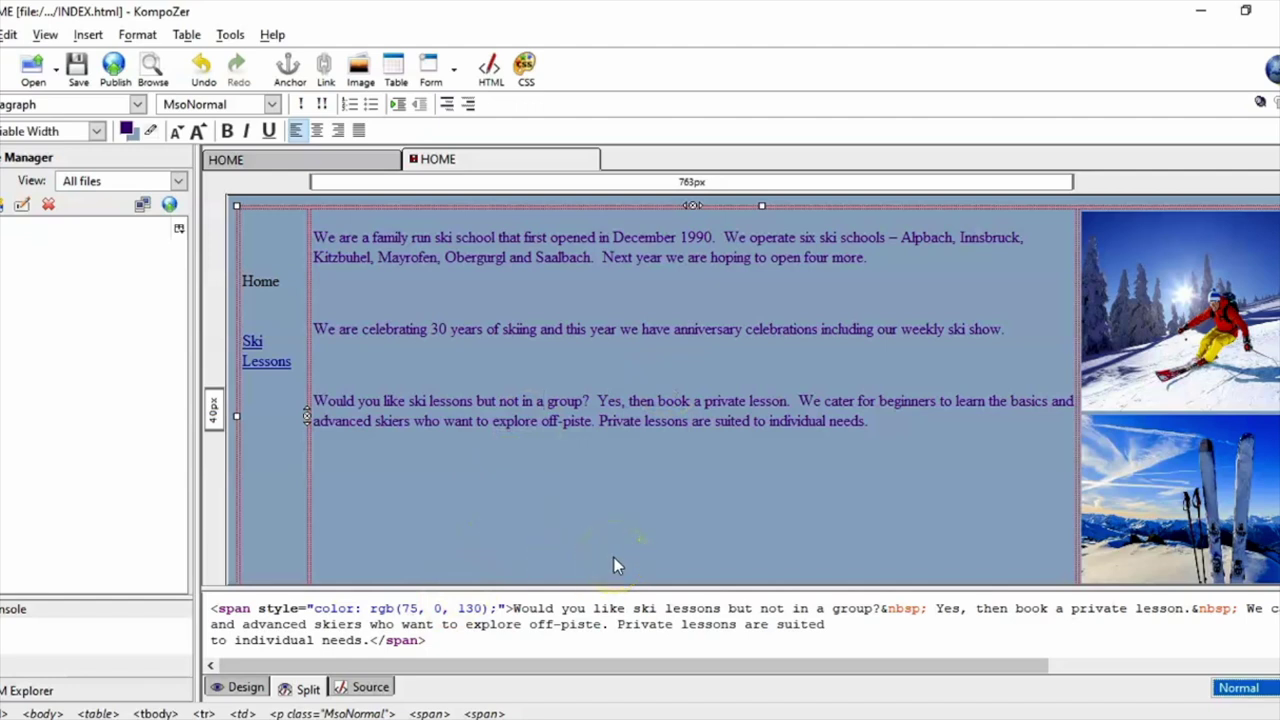
Read Task A3c in the exam paper and answer its template question with "This is to ensure consistency.".
{"action": "key", "text": "alt+Tab"}
{"action": "left_click_drag", "start_coordinate": [1237, 467], "coordinate": [1241, 487]}
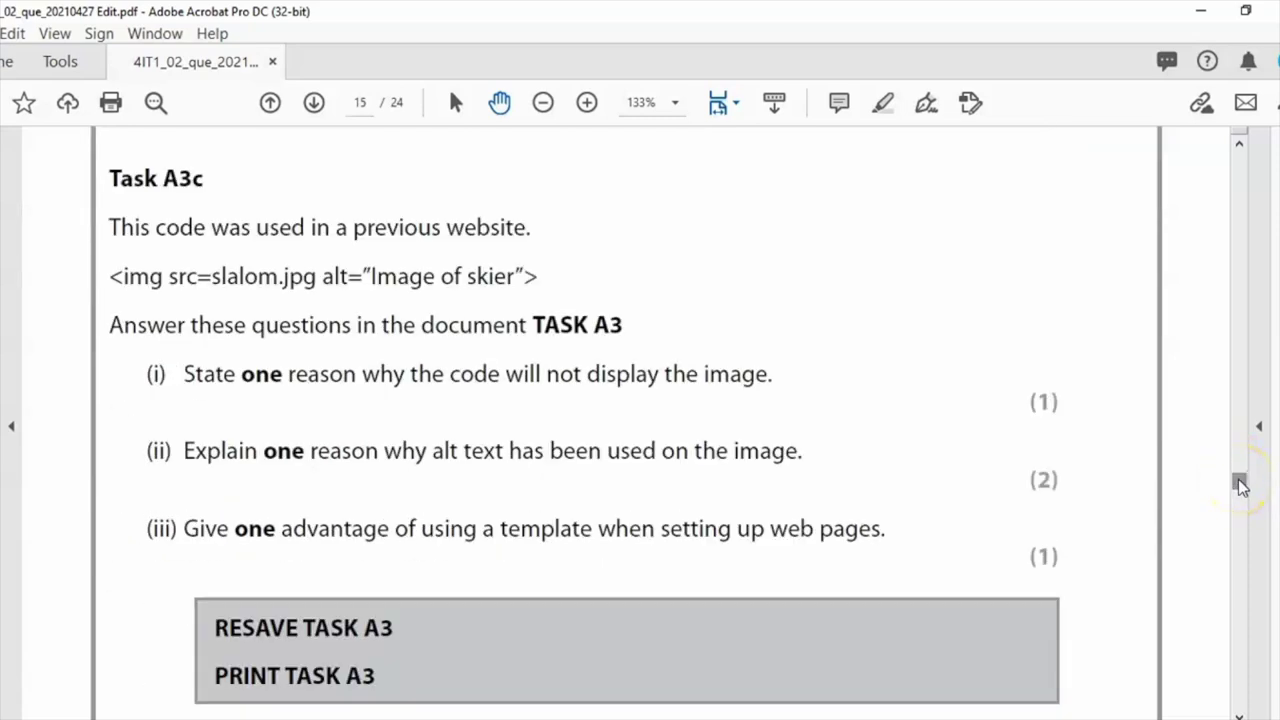
{"action": "left_click", "coordinate": [25, 686]}
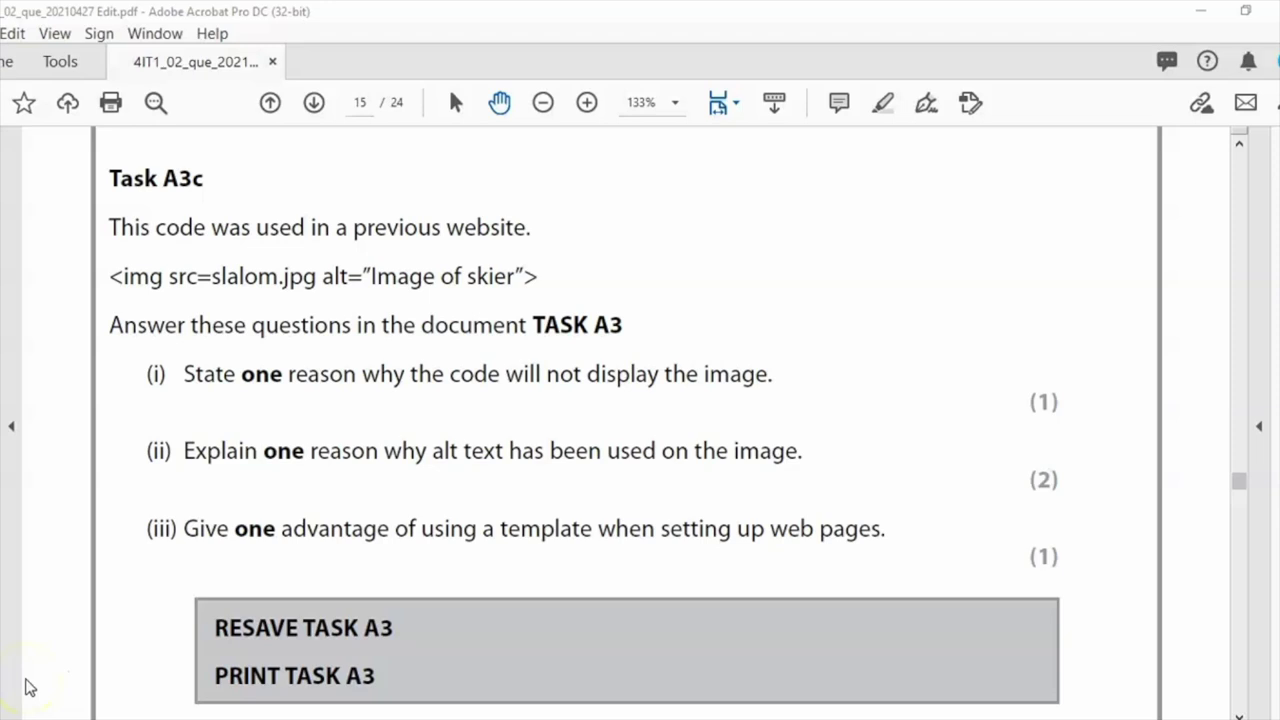
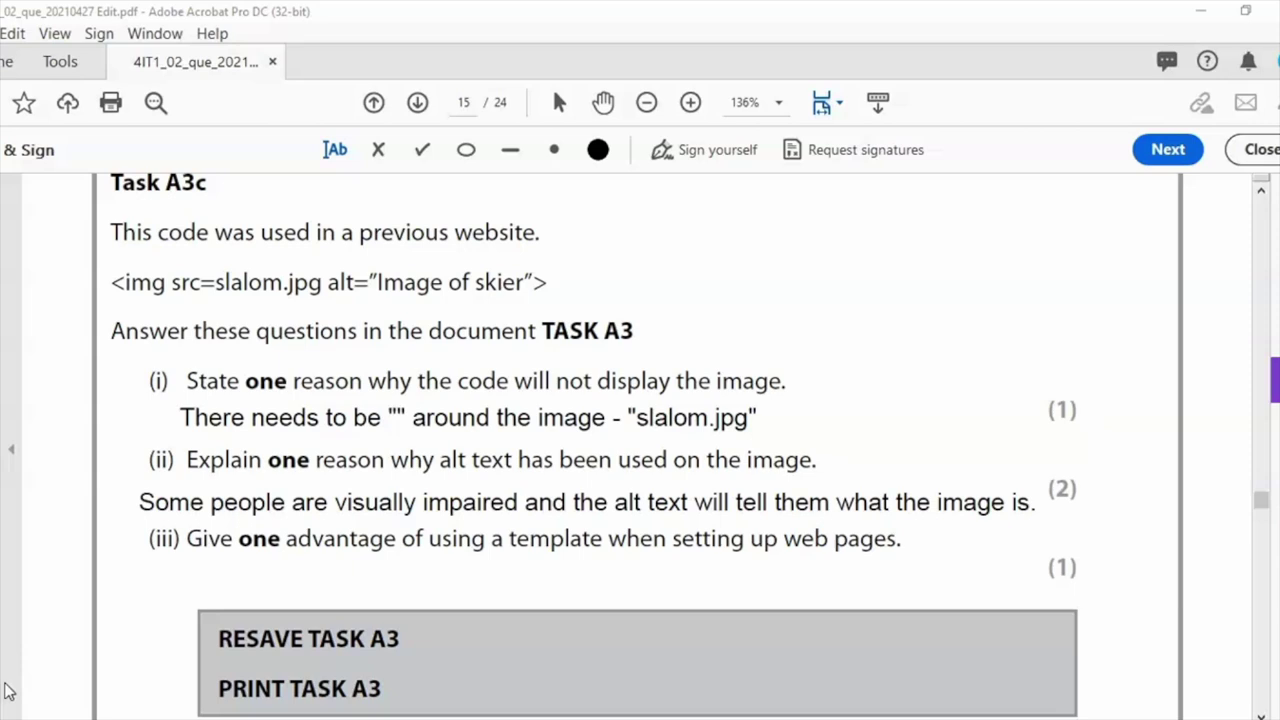
{"action": "left_click", "coordinate": [1261, 714]}
{"action": "scroll", "coordinate": [1258, 712], "scroll_direction": "down", "scroll_amount": 4}
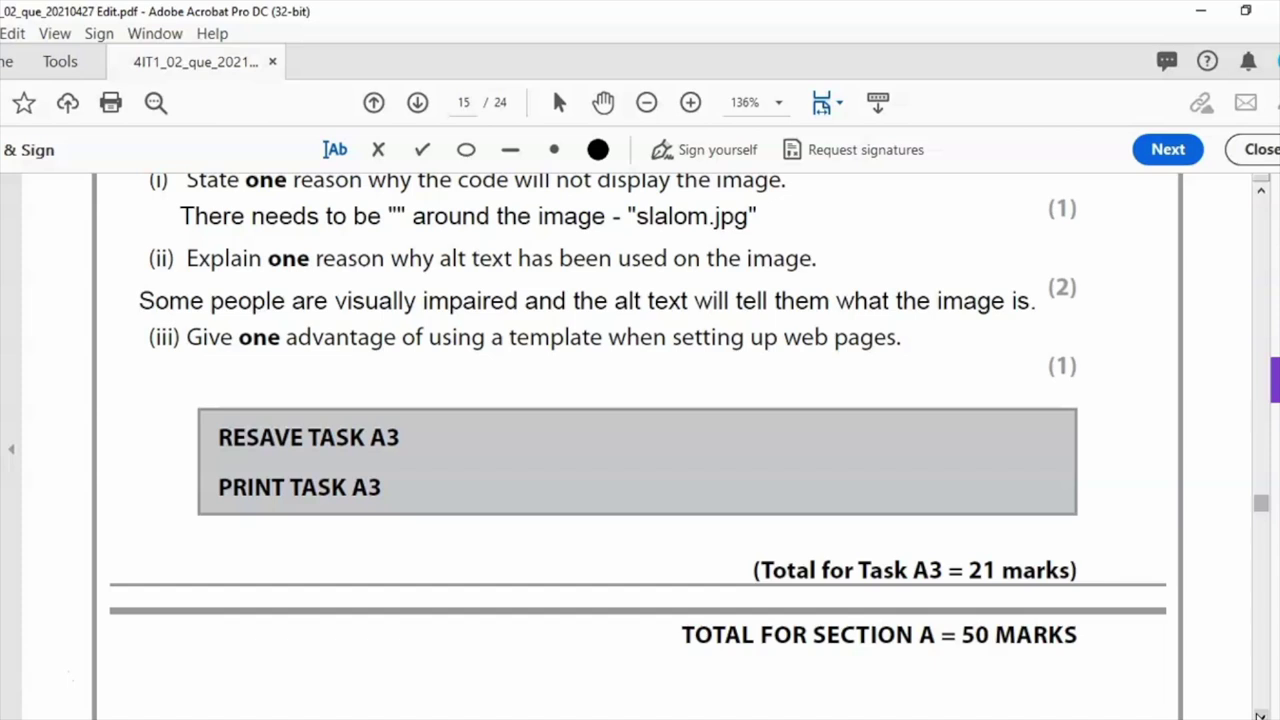
{"action": "type", "text": "This is to ensure consistency."}
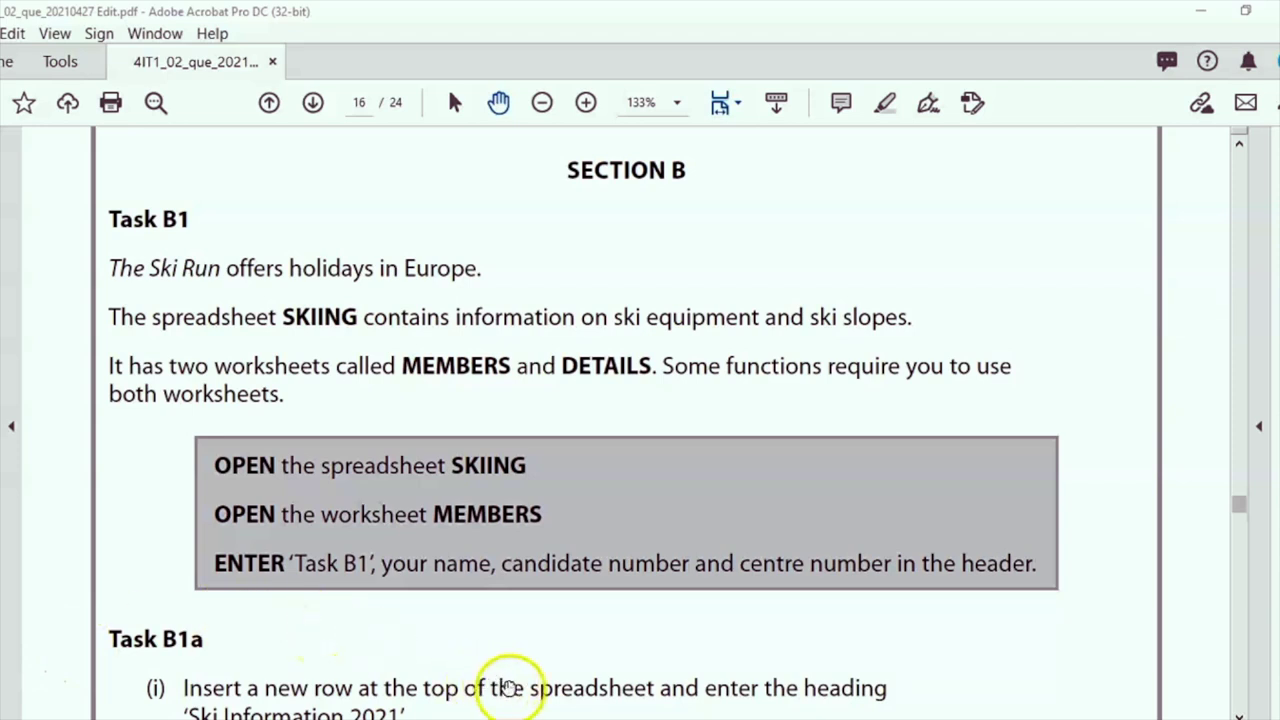
Switch to the SKIING workbook in Excel and enter Details in the centre header of the MEMBERS worksheet.
{"action": "left_click", "coordinate": [621, 718]}
{"action": "left_click", "coordinate": [309, 401]}
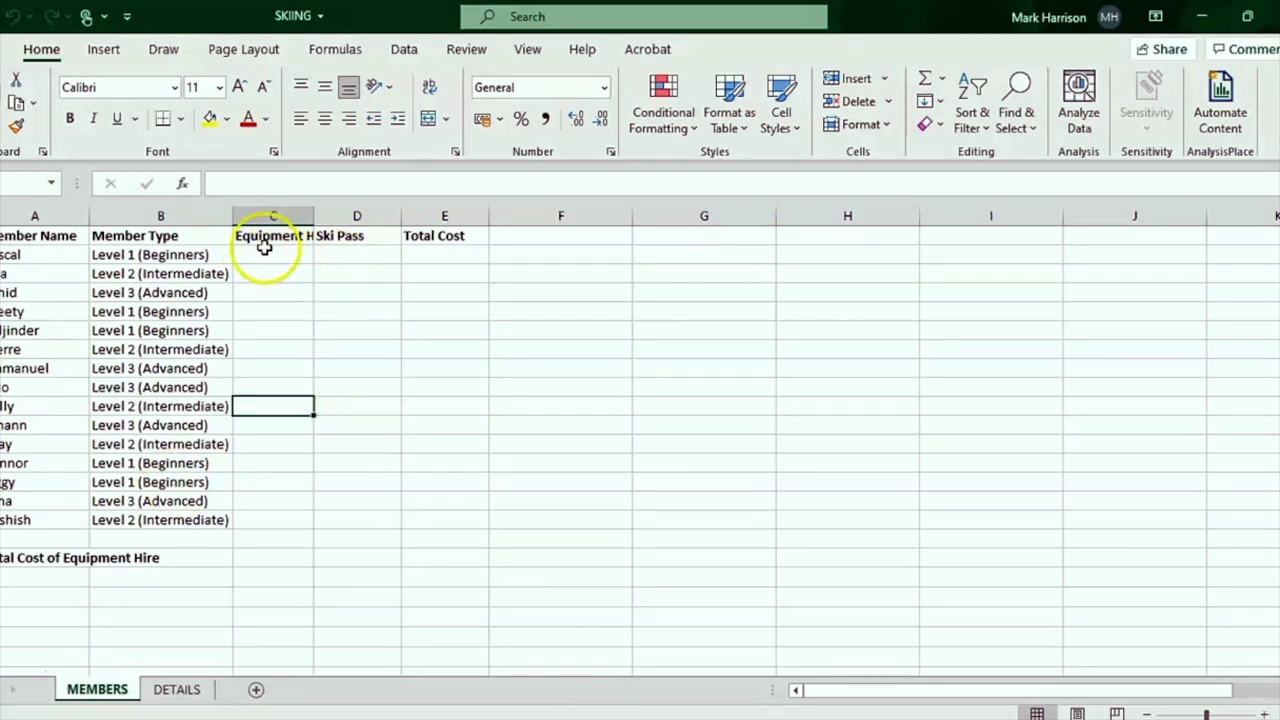
{"action": "left_click", "coordinate": [529, 49]}
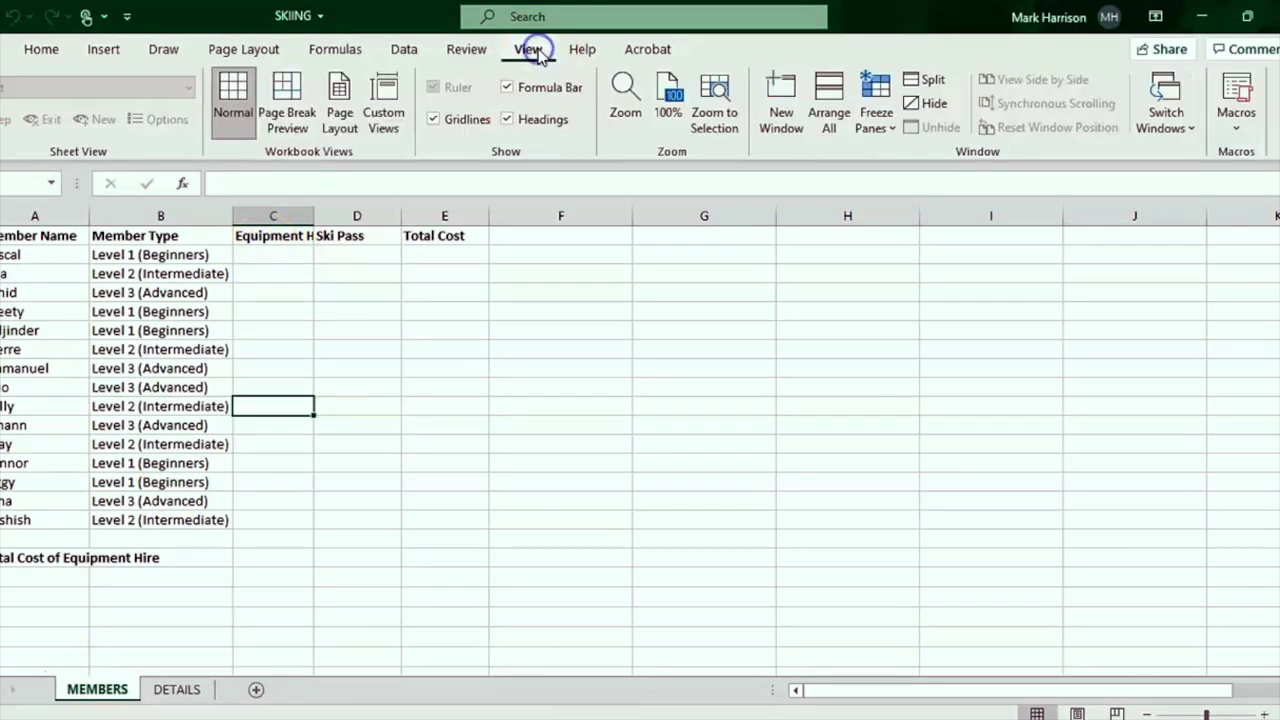
{"action": "left_click", "coordinate": [338, 118]}
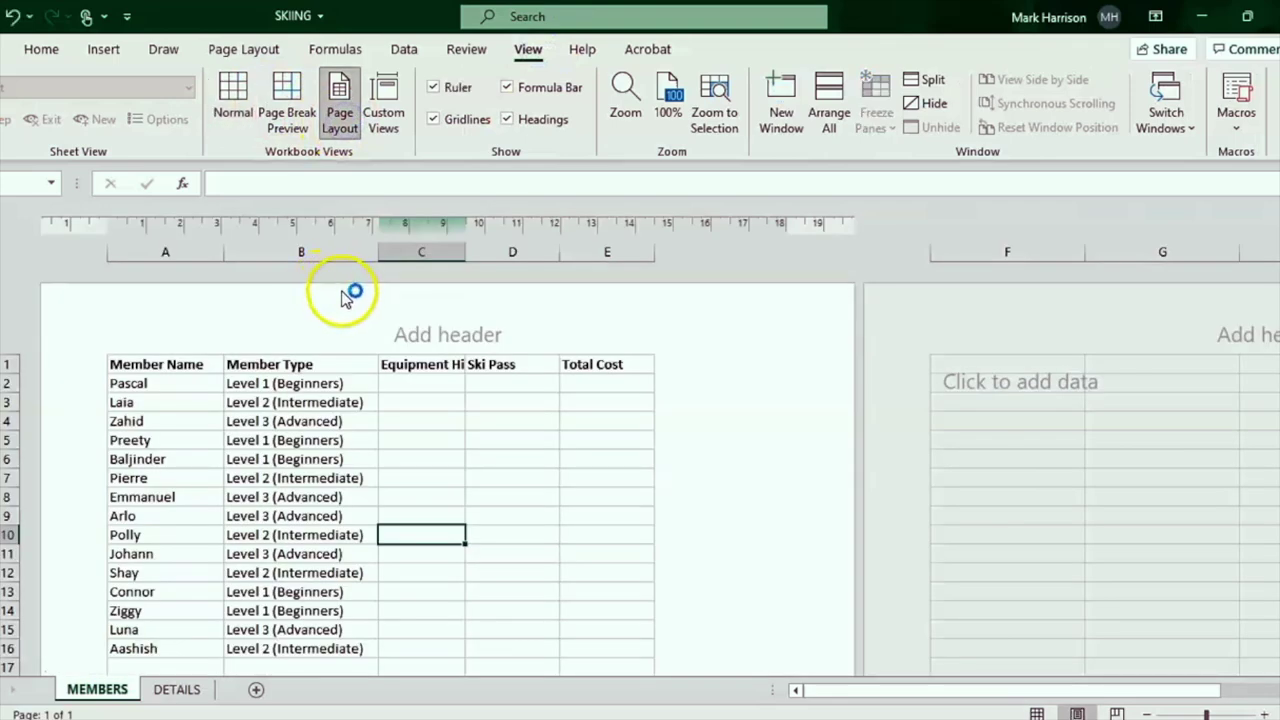
{"action": "left_click", "coordinate": [449, 338]}
{"action": "type", "text": "Details"}
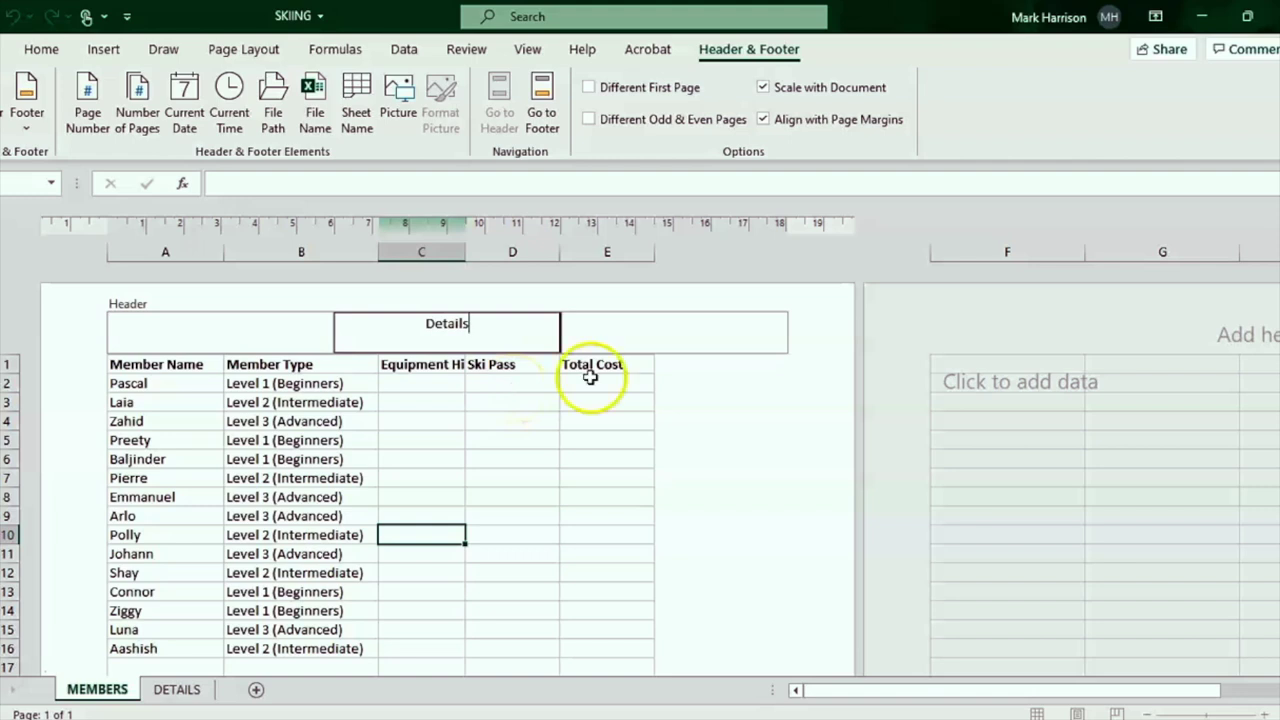
{"action": "key", "text": "Escape"}
{"action": "left_click", "coordinate": [279, 388]}
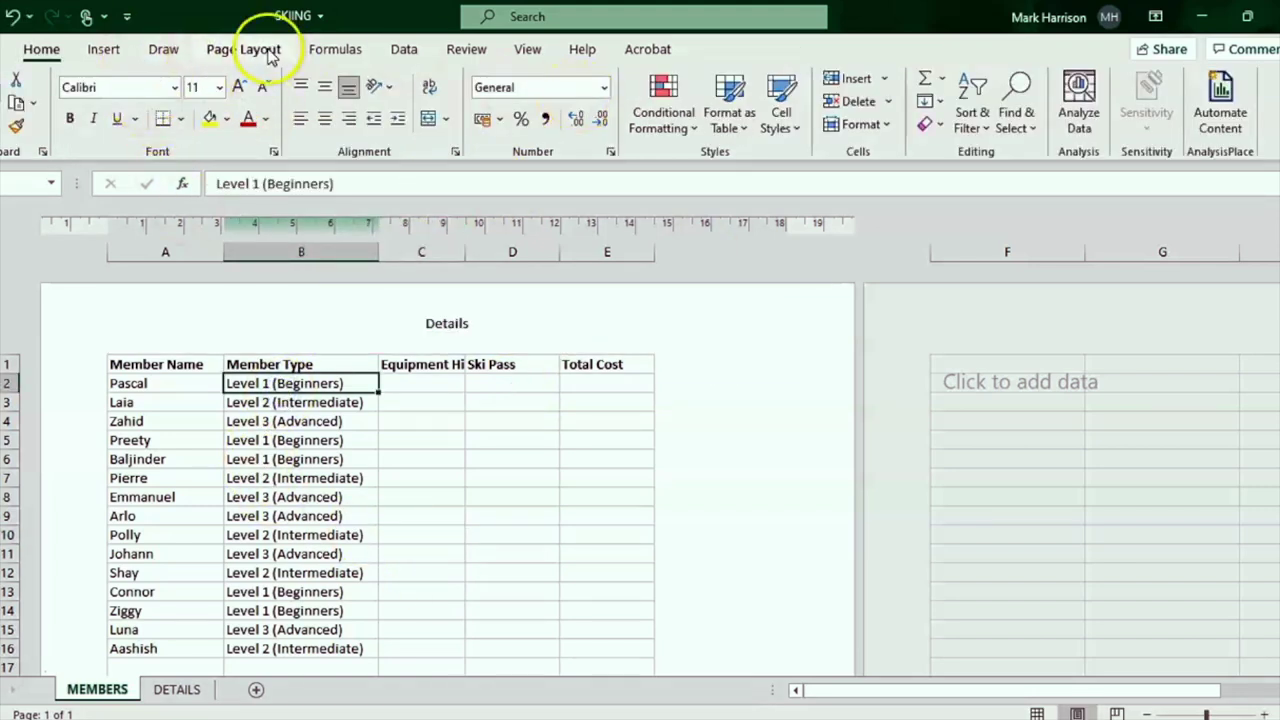
Return the MEMBERS worksheet to Normal view.
{"action": "left_click", "coordinate": [543, 52]}
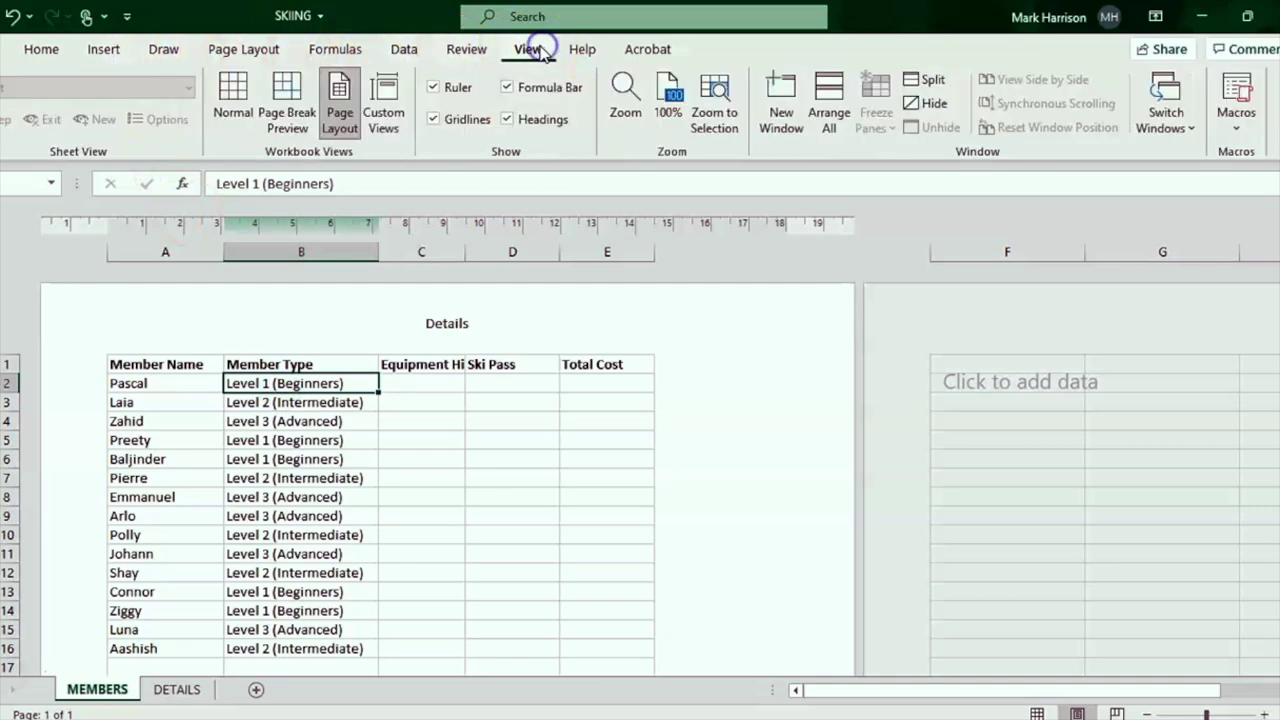
{"action": "left_click", "coordinate": [233, 90]}
{"action": "left_click", "coordinate": [309, 488]}
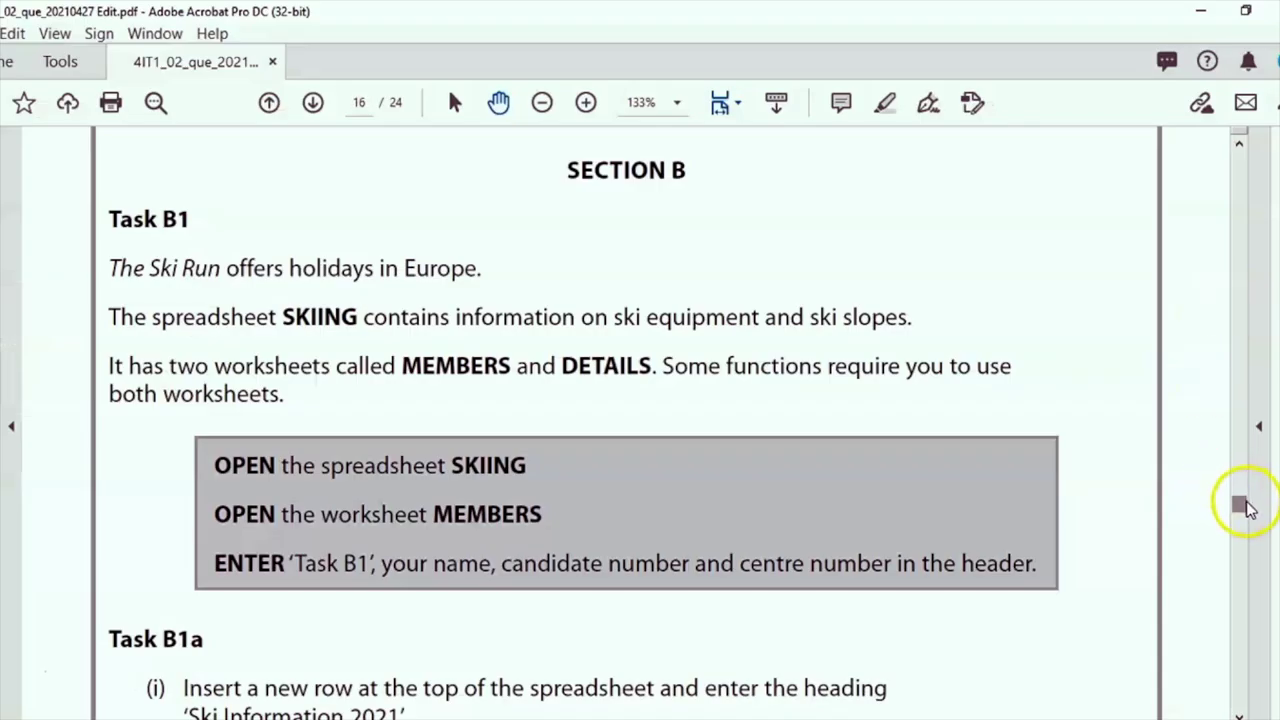
Read Task B1a in the exam paper and insert a new row at the top of the MEMBERS worksheet in Excel.
{"action": "scroll", "coordinate": [1240, 505], "scroll_direction": "down", "scroll_amount": 5}
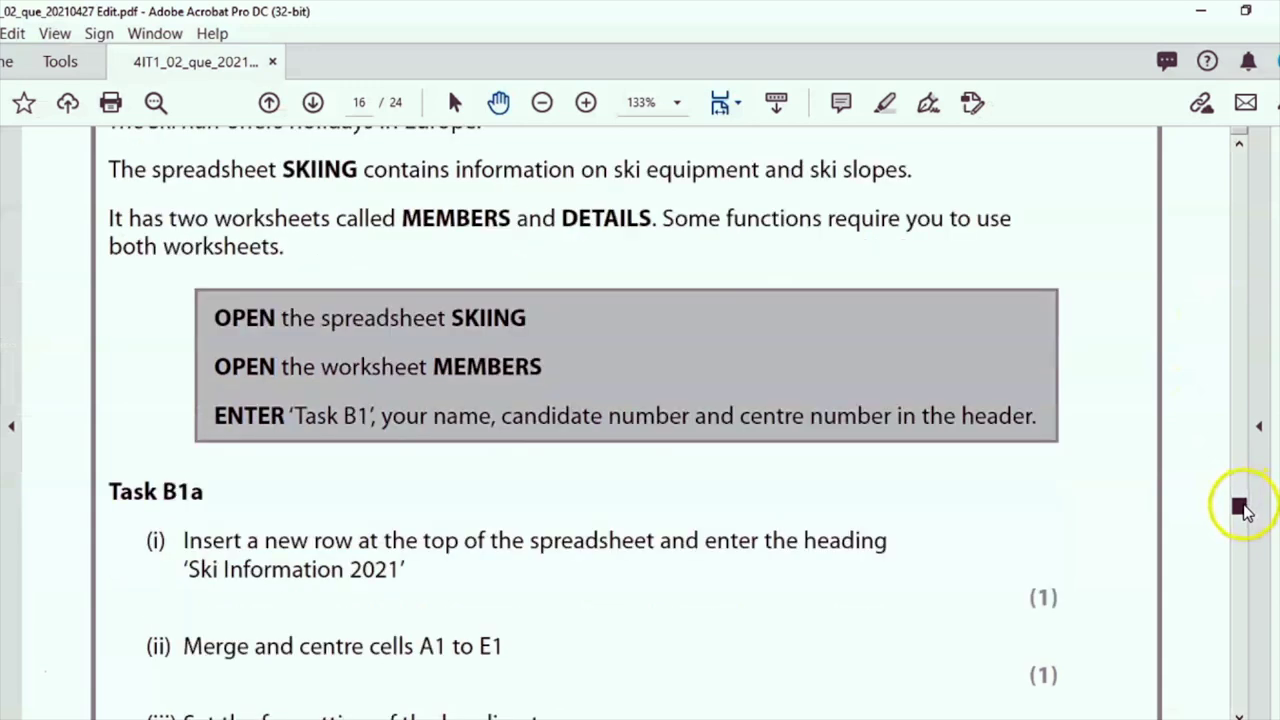
{"action": "scroll", "coordinate": [1240, 510], "scroll_direction": "down", "scroll_amount": 1}
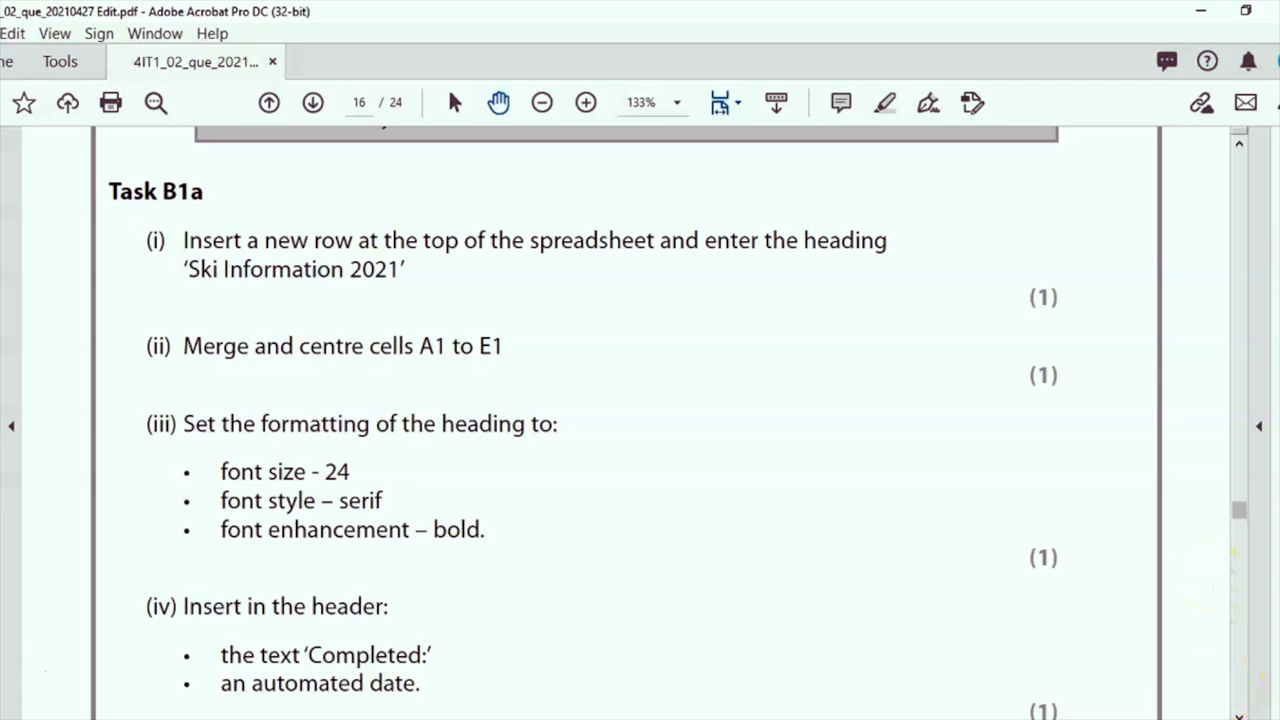
{"action": "left_click", "coordinate": [660, 650]}
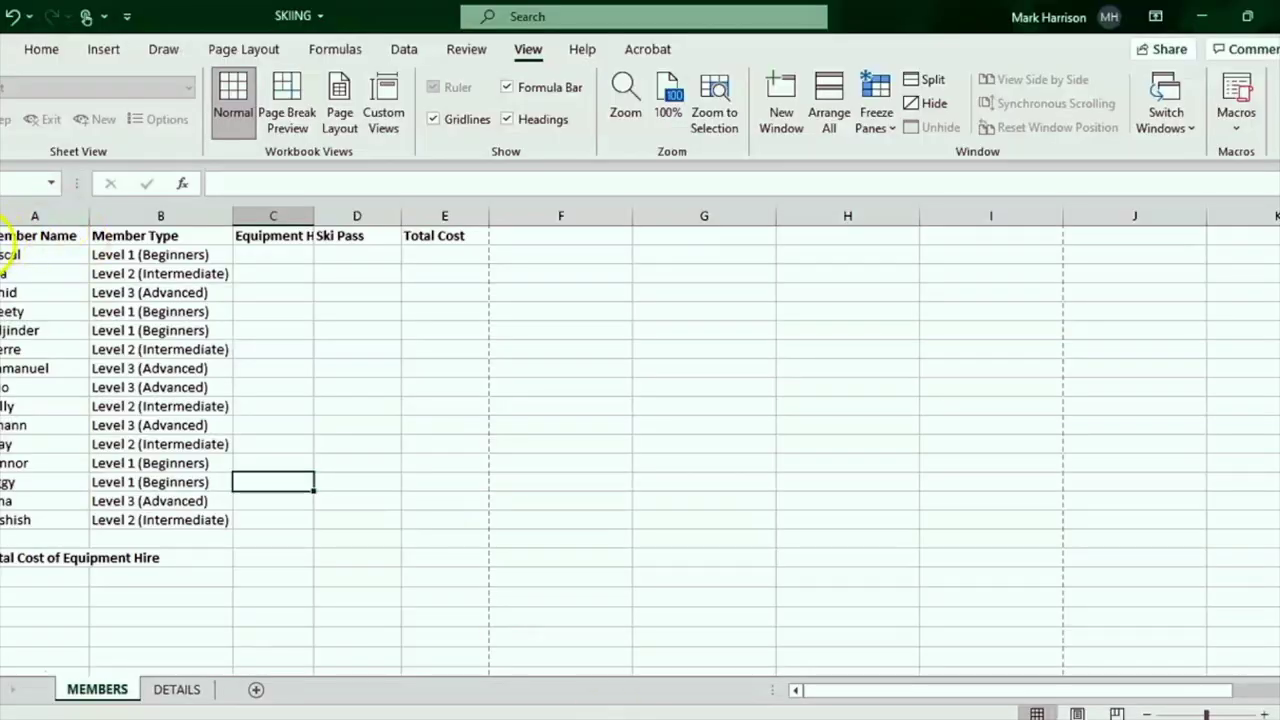
{"action": "left_click", "coordinate": [4, 236]}
{"action": "right_click", "coordinate": [5, 236]}
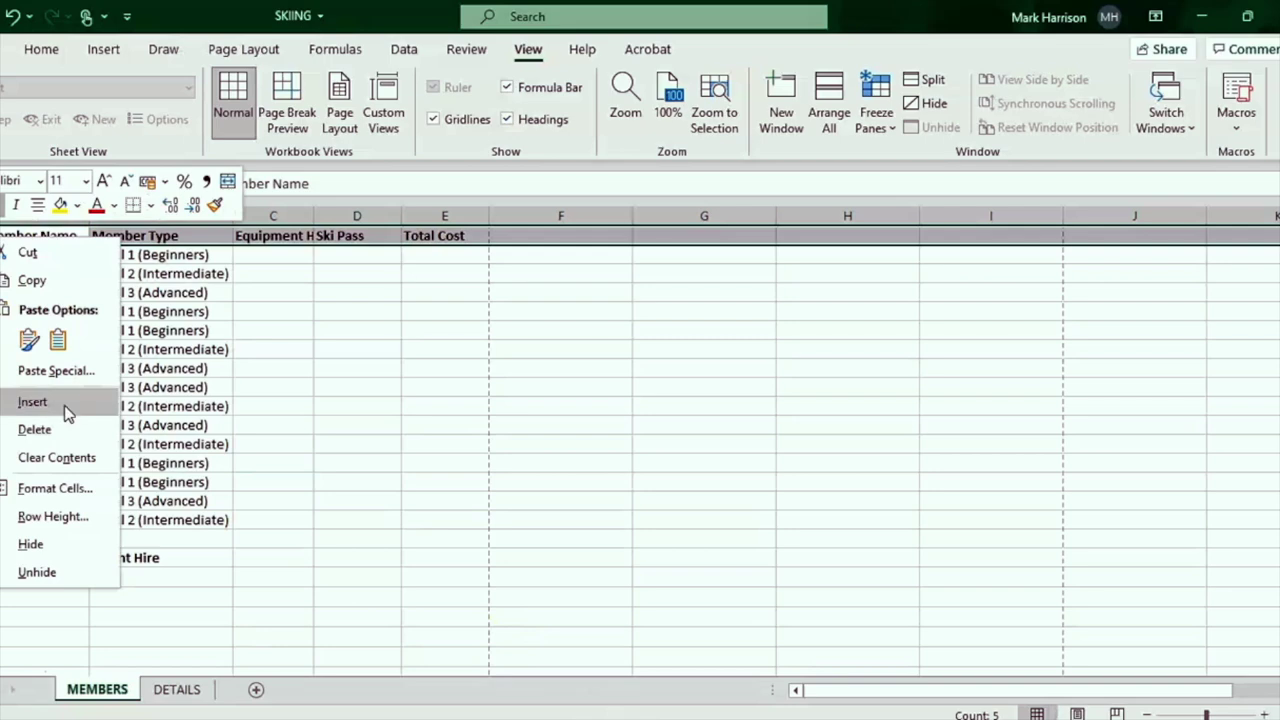
{"action": "left_click", "coordinate": [63, 408]}
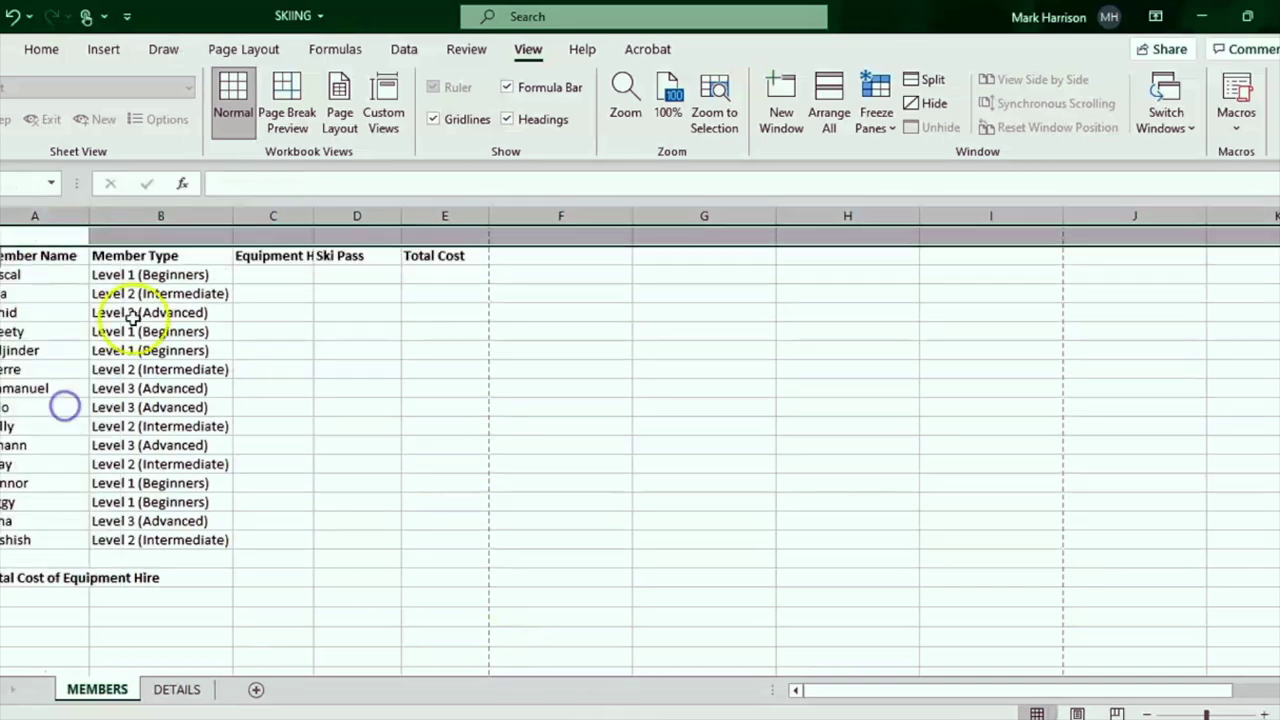
Read Task B1a (ii) in the exam paper and merge and centre cells A1 to E1 of the MEMBERS worksheet in Excel.
{"action": "left_click", "coordinate": [537, 712]}
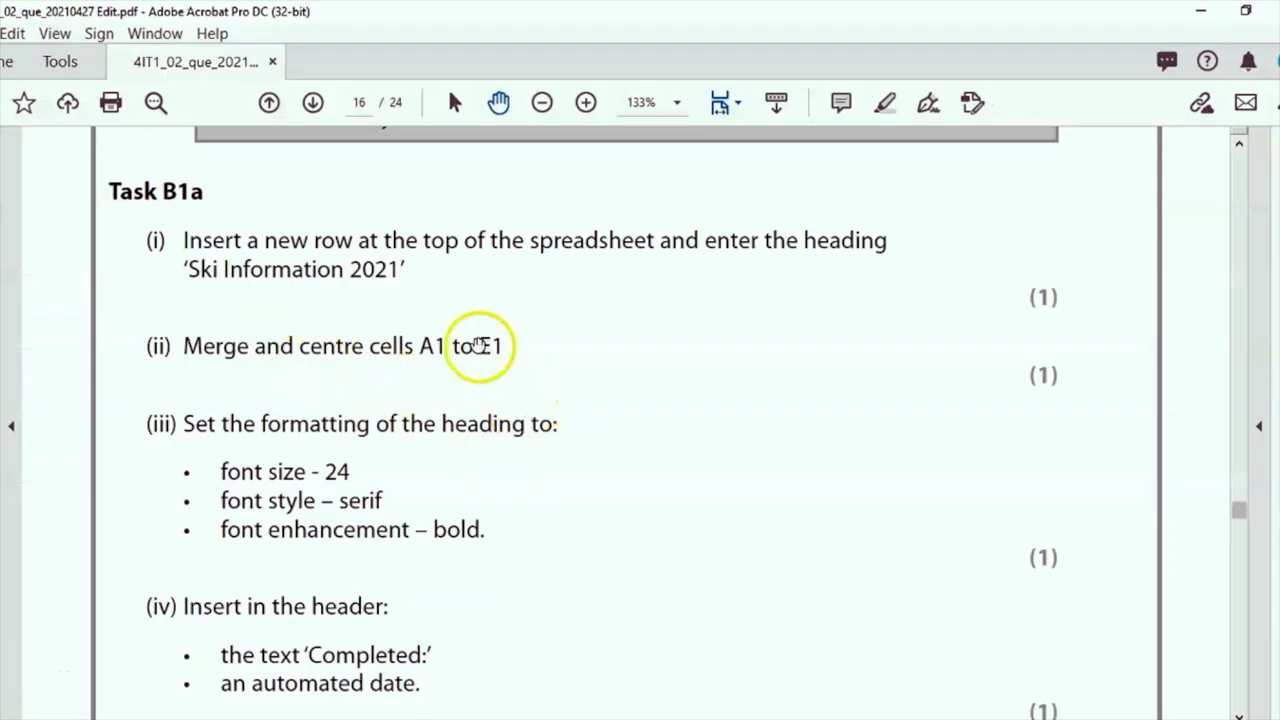
{"action": "key", "text": "alt+Tab"}
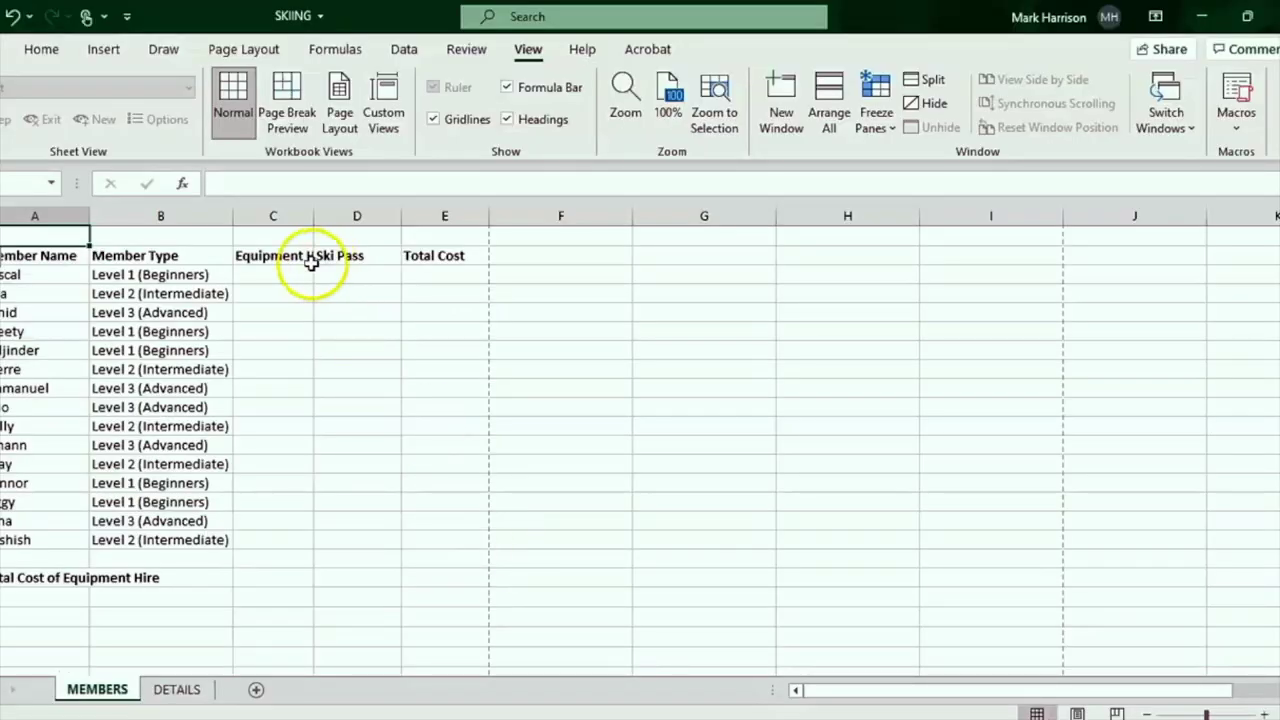
{"action": "left_click_drag", "start_coordinate": [71, 234], "coordinate": [417, 238]}
{"action": "right_click", "coordinate": [417, 238]}
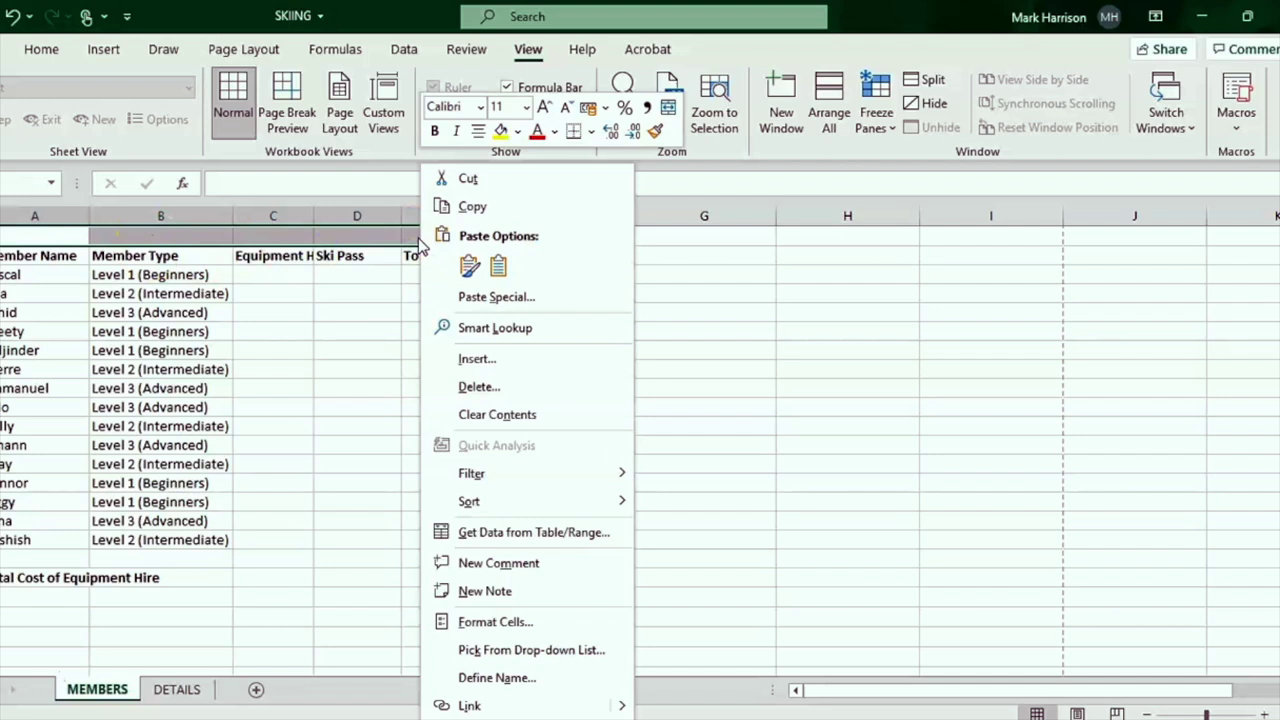
{"action": "left_click", "coordinate": [338, 256]}
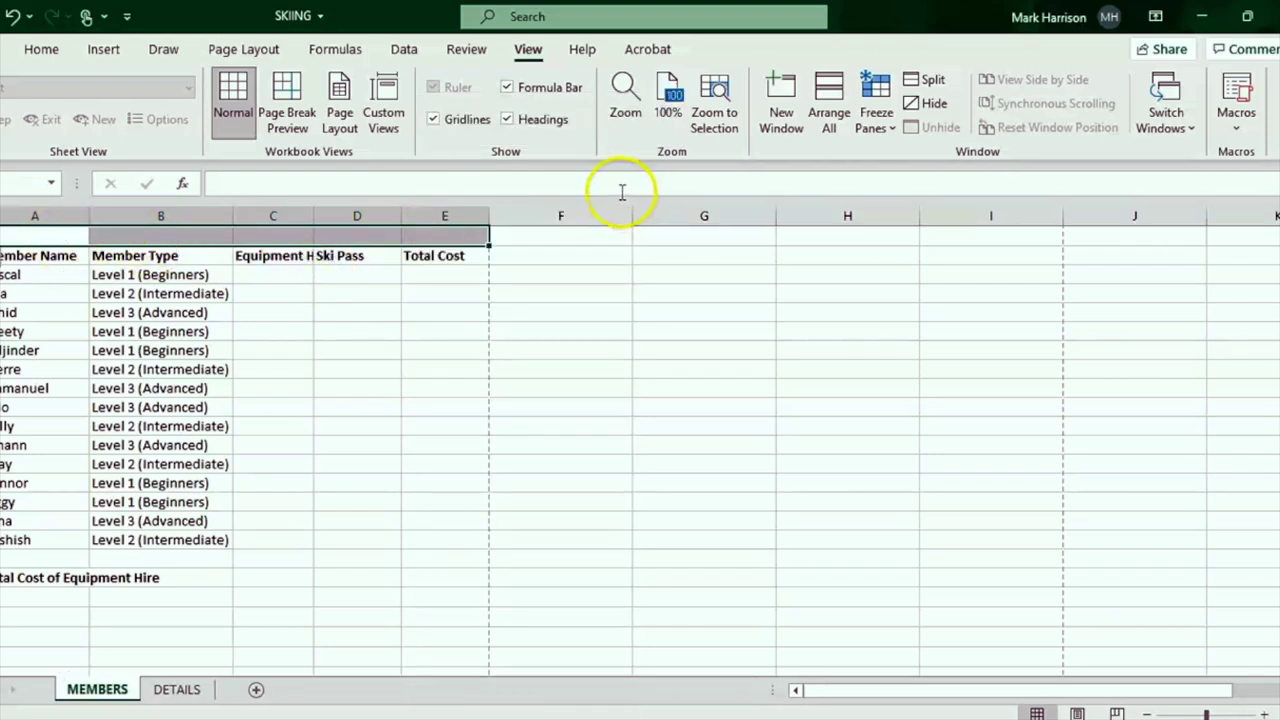
{"action": "left_click", "coordinate": [42, 50]}
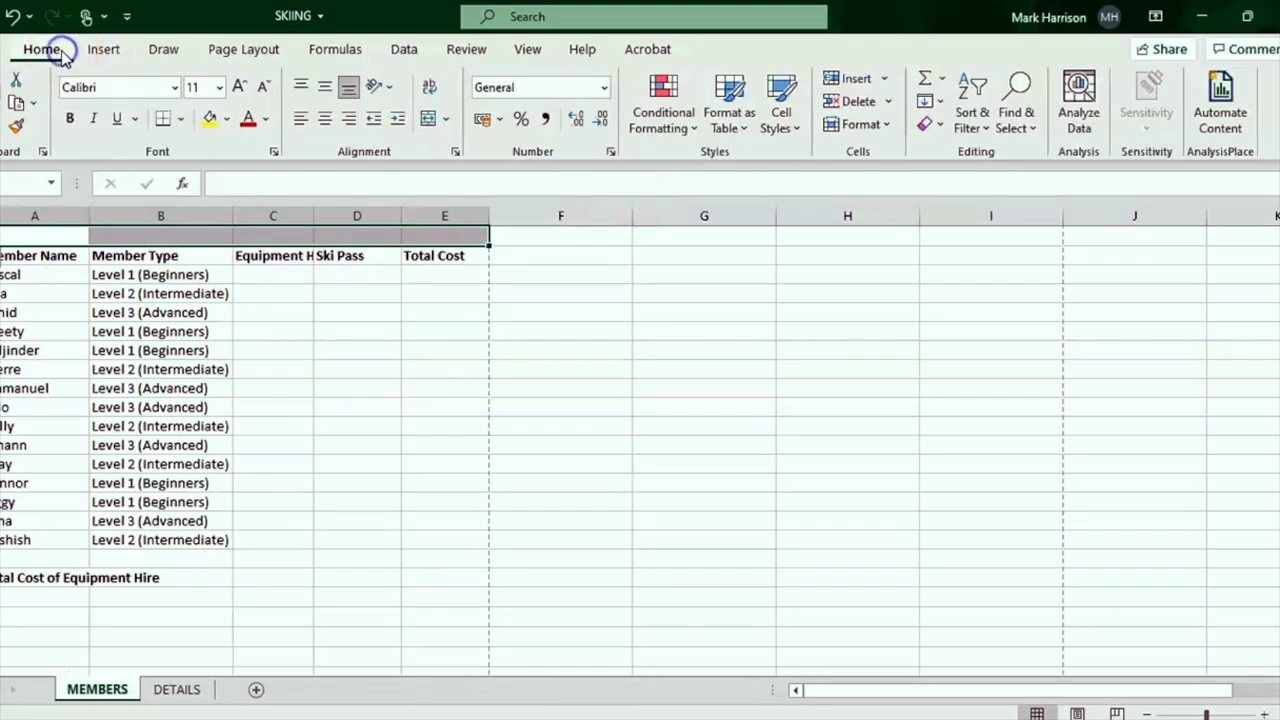
{"action": "left_click", "coordinate": [430, 121]}
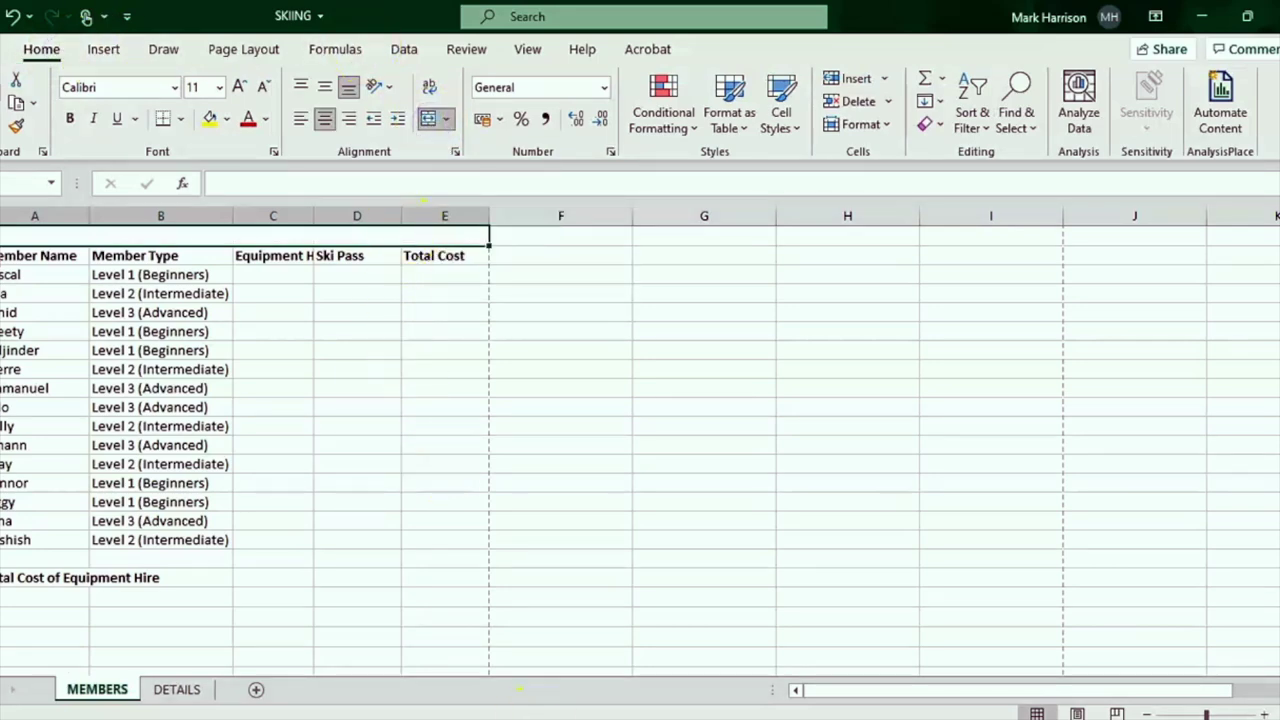
Check the heading wording in the exam paper and enter "Ski Information 2021" in the merged top row of the MEMBERS worksheet in Excel.
{"action": "key", "text": "alt+Tab"}
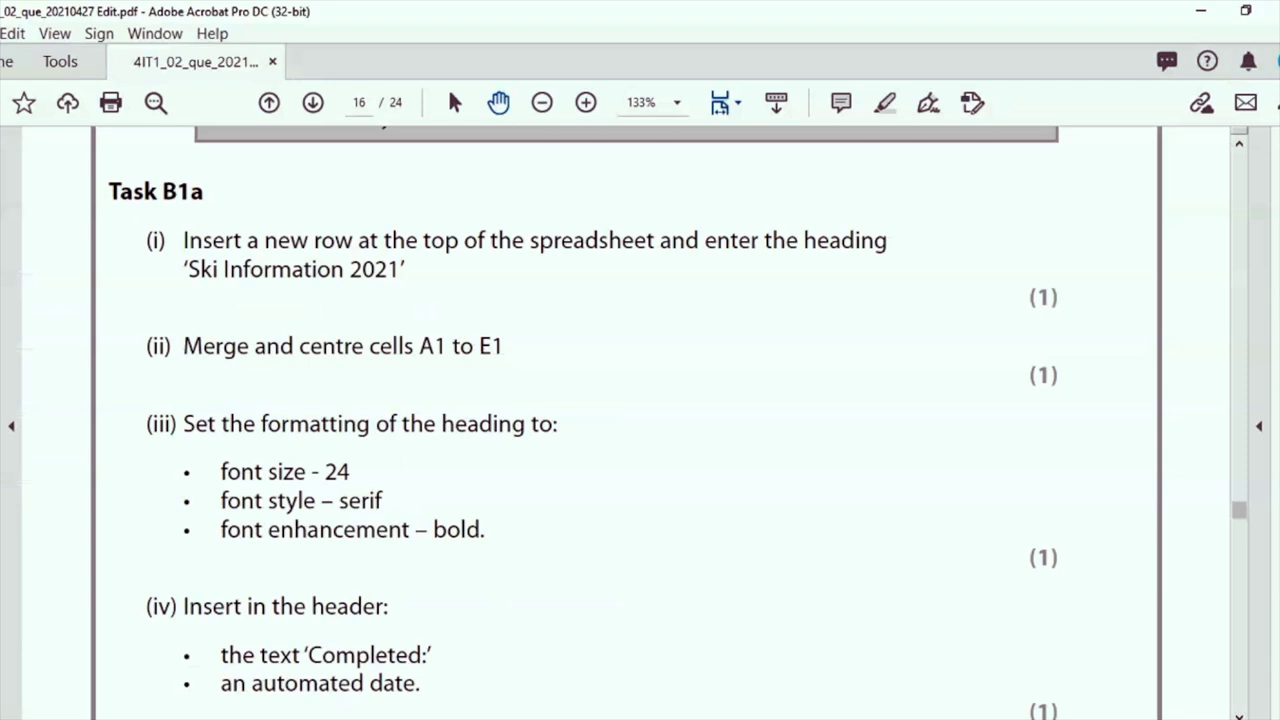
{"action": "key", "text": "alt+Tab"}
{"action": "left_click", "coordinate": [254, 185]}
{"action": "type", "text": "Ski Information 2021"}
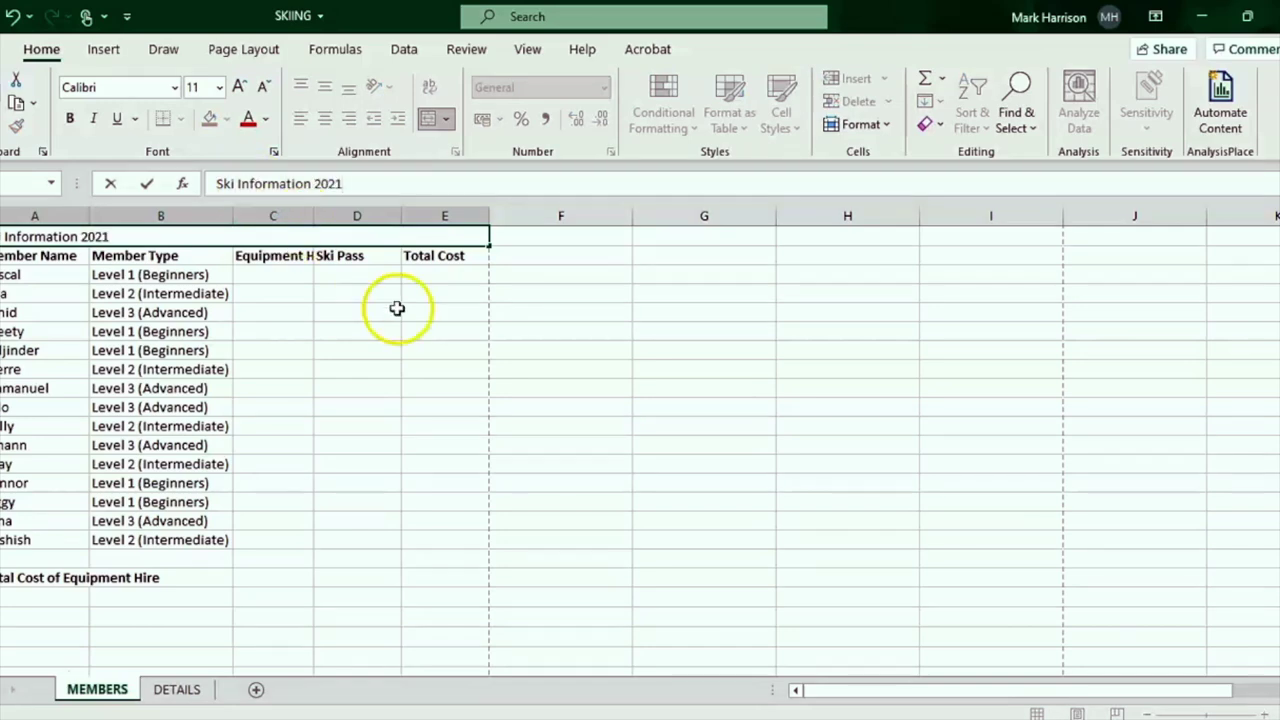
{"action": "left_click", "coordinate": [397, 309]}
Check the formatting requirements in the exam paper and format the worksheet heading in Excel as bold Times New Roman, size 24.
{"action": "key", "text": "alt+Tab"}
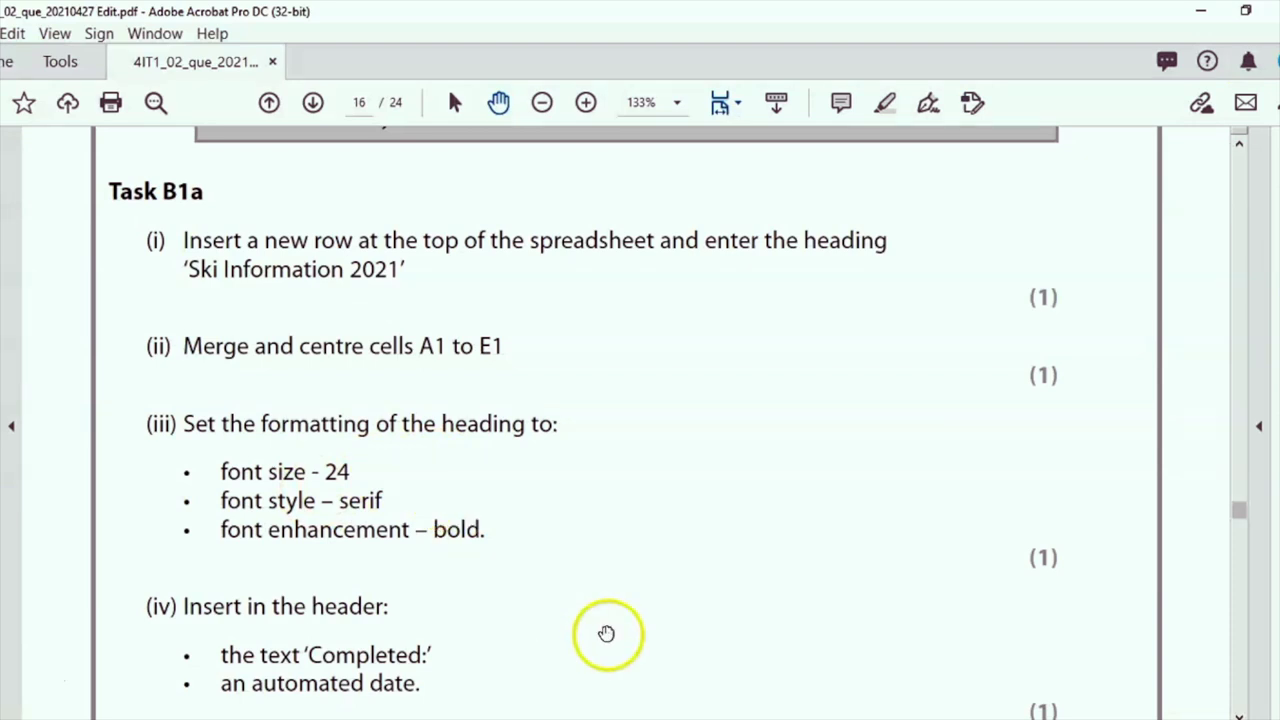
{"action": "key", "text": "alt+Tab"}
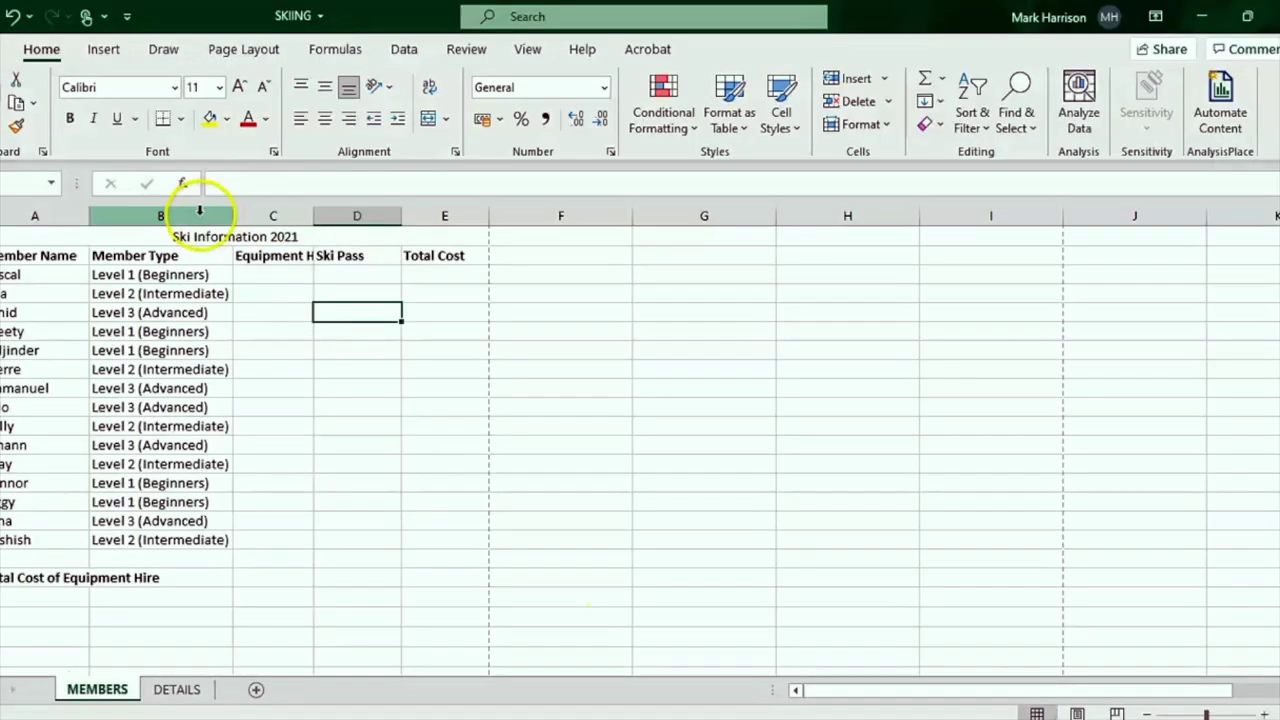
{"action": "left_click_drag", "start_coordinate": [45, 237], "coordinate": [445, 237]}
{"action": "left_click", "coordinate": [219, 87]}
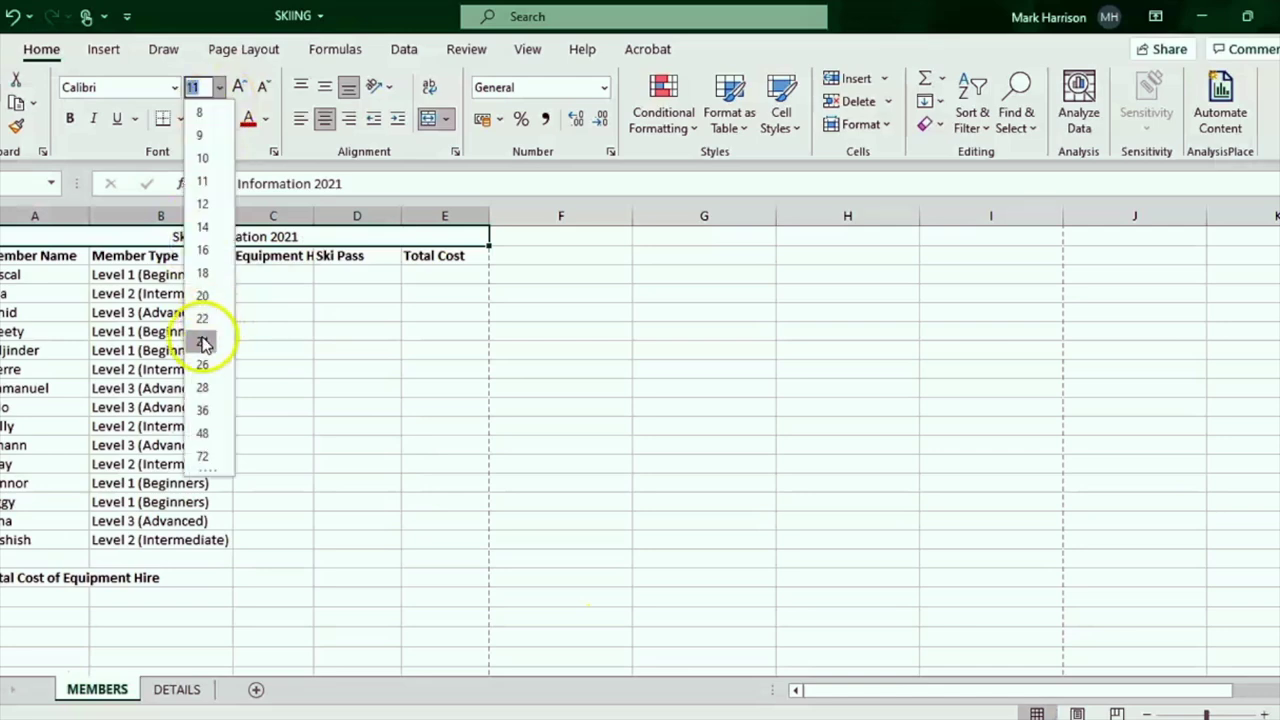
{"action": "left_click", "coordinate": [201, 337]}
{"action": "left_click", "coordinate": [174, 87]}
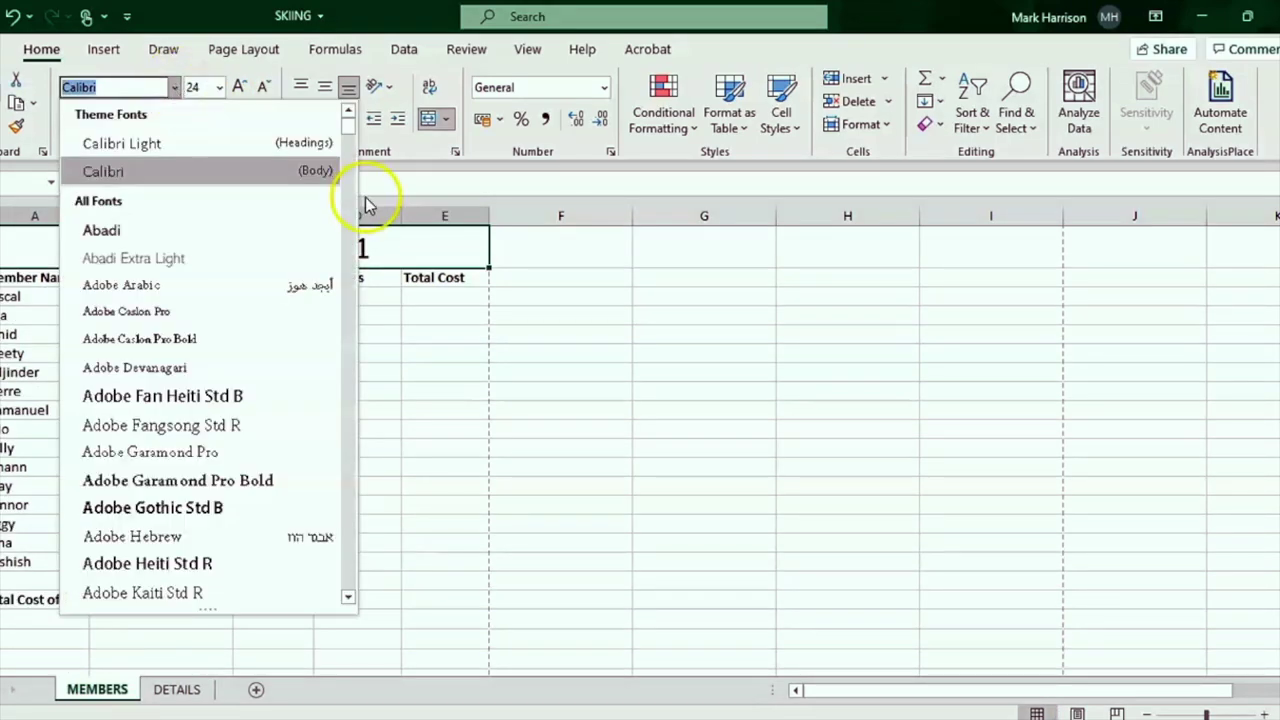
{"action": "left_click_drag", "start_coordinate": [343, 166], "coordinate": [351, 543]}
{"action": "left_click", "coordinate": [200, 146]}
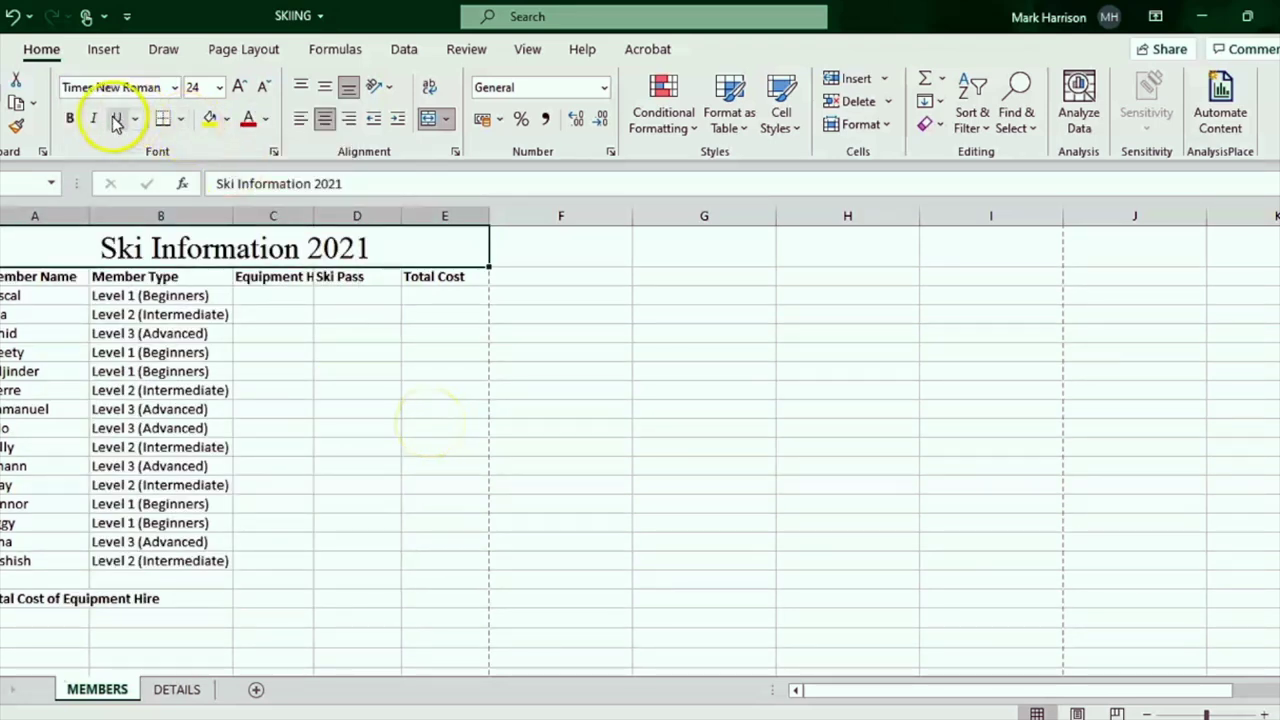
{"action": "left_click", "coordinate": [69, 118]}
{"action": "left_click", "coordinate": [399, 446]}
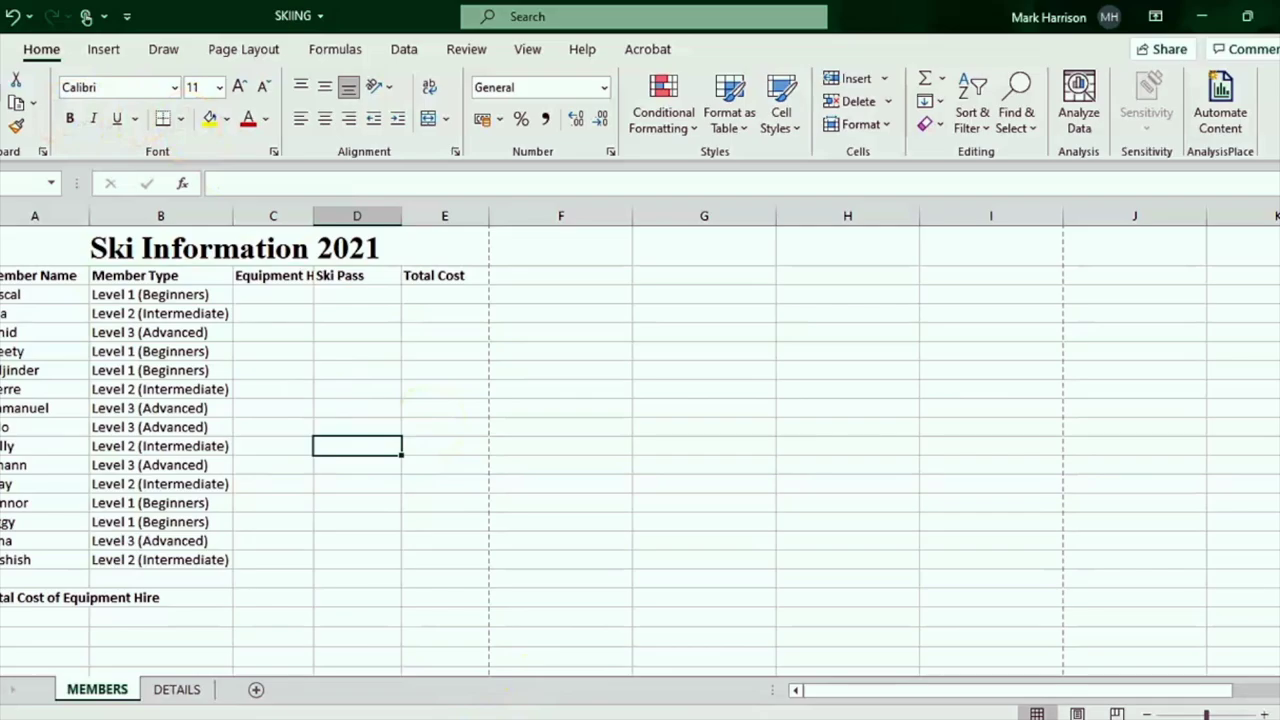
Following the exam paper, add Completed and the automatic current date to the MEMBERS worksheet's left and right header sections, finishing in Normal view.
{"action": "key", "text": "alt+Tab"}
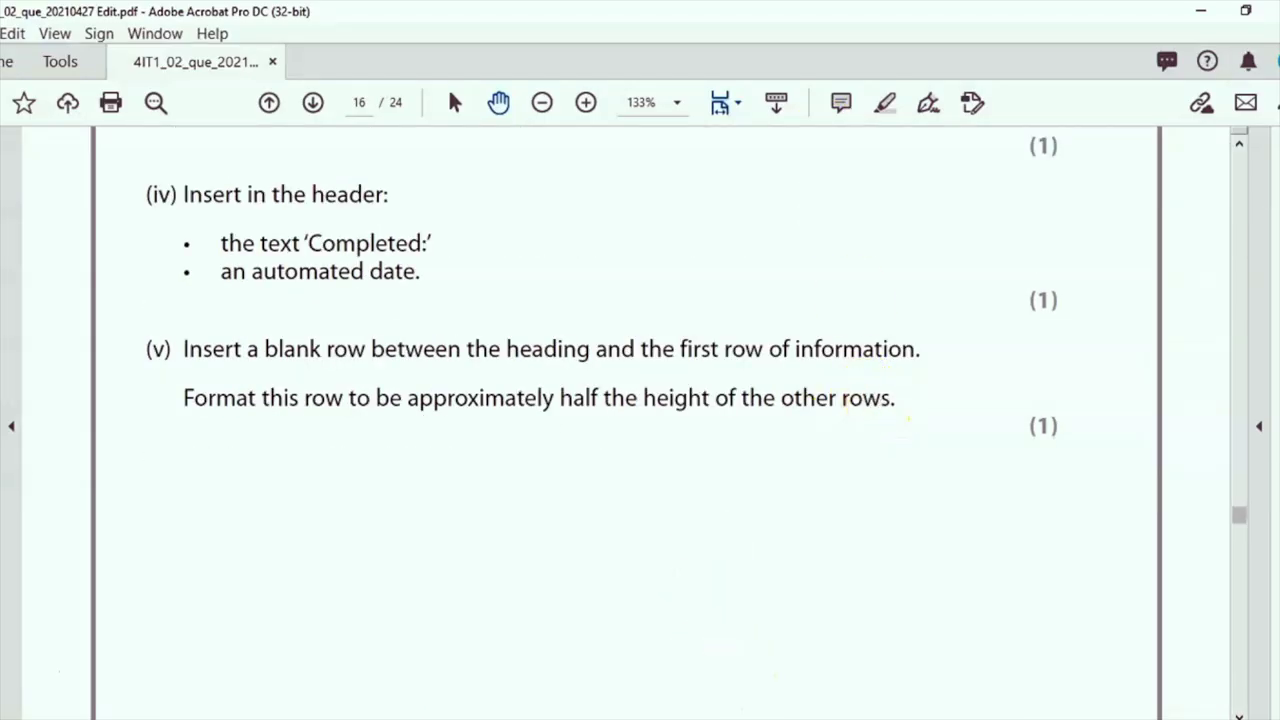
{"action": "key", "text": "alt+Tab"}
{"action": "left_click", "coordinate": [169, 351]}
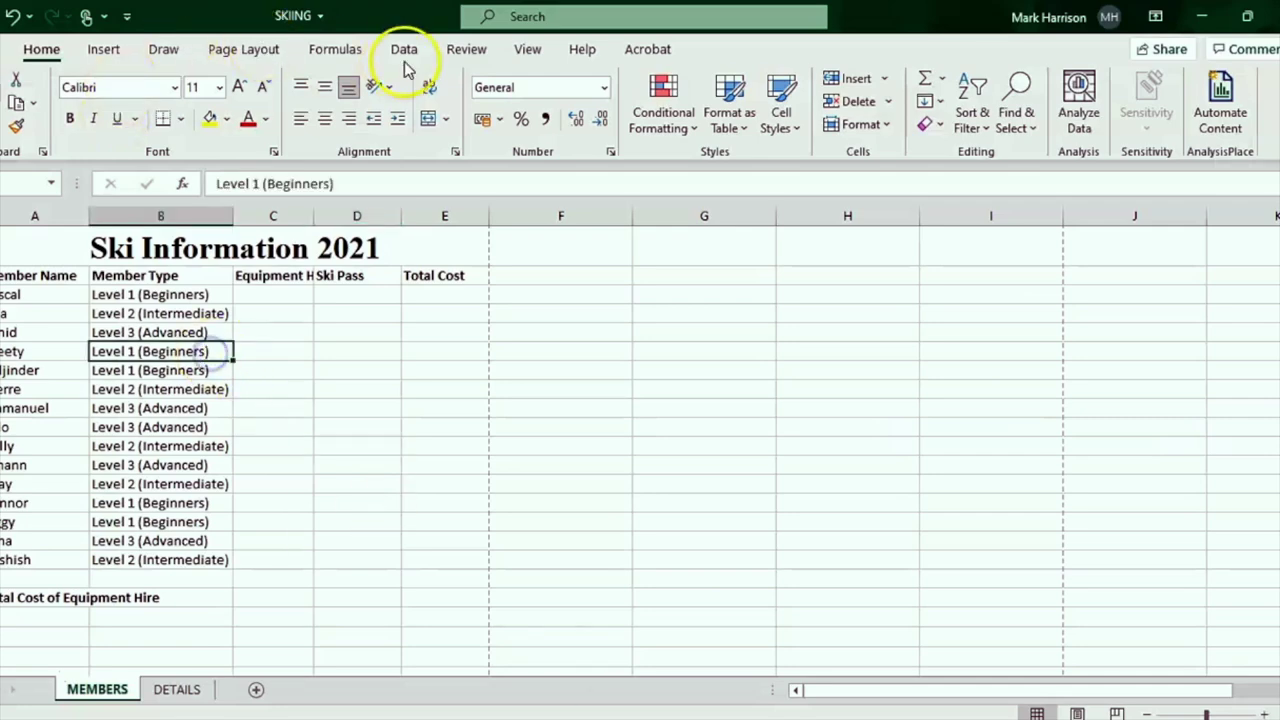
{"action": "left_click", "coordinate": [526, 49]}
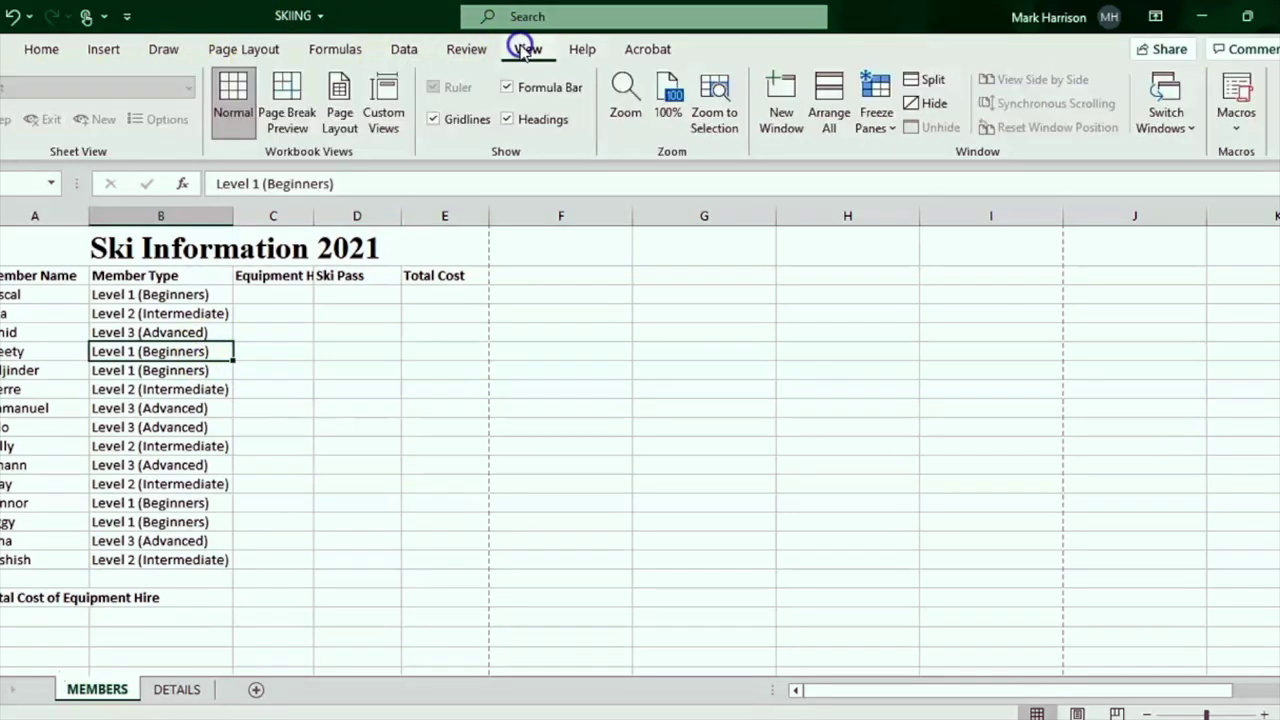
{"action": "left_click", "coordinate": [338, 118]}
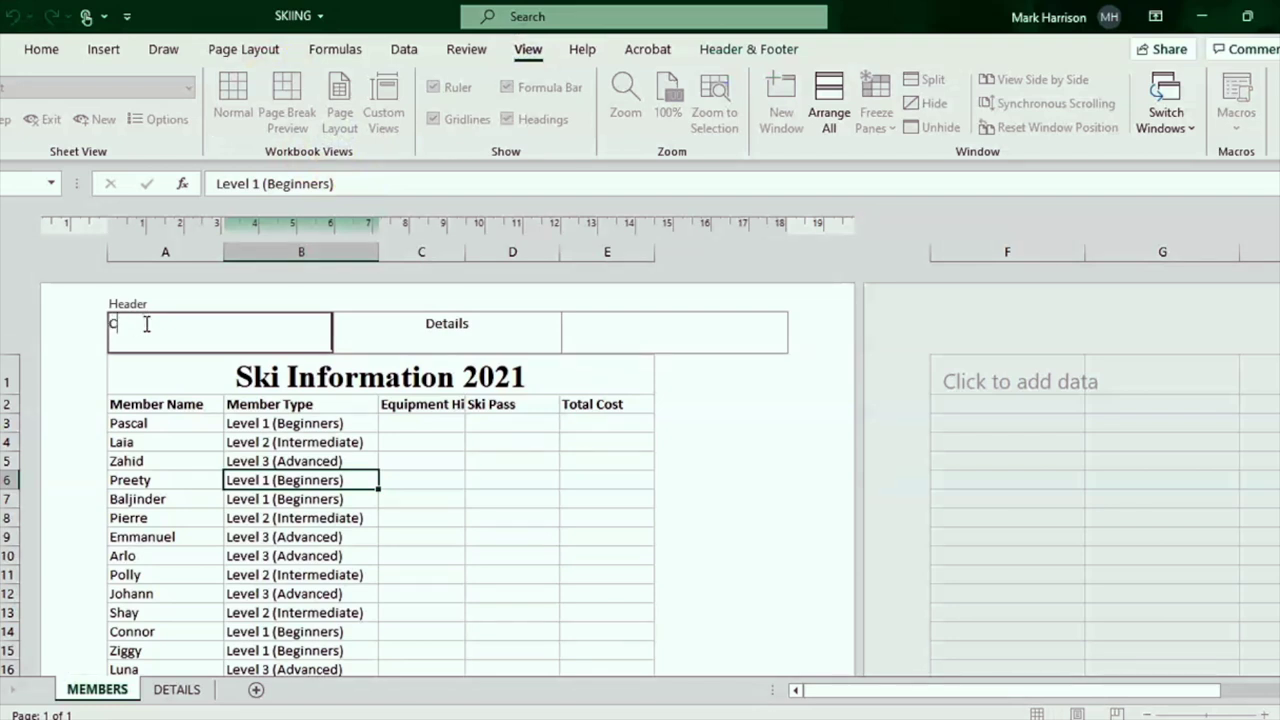
{"action": "left_click", "coordinate": [623, 317]}
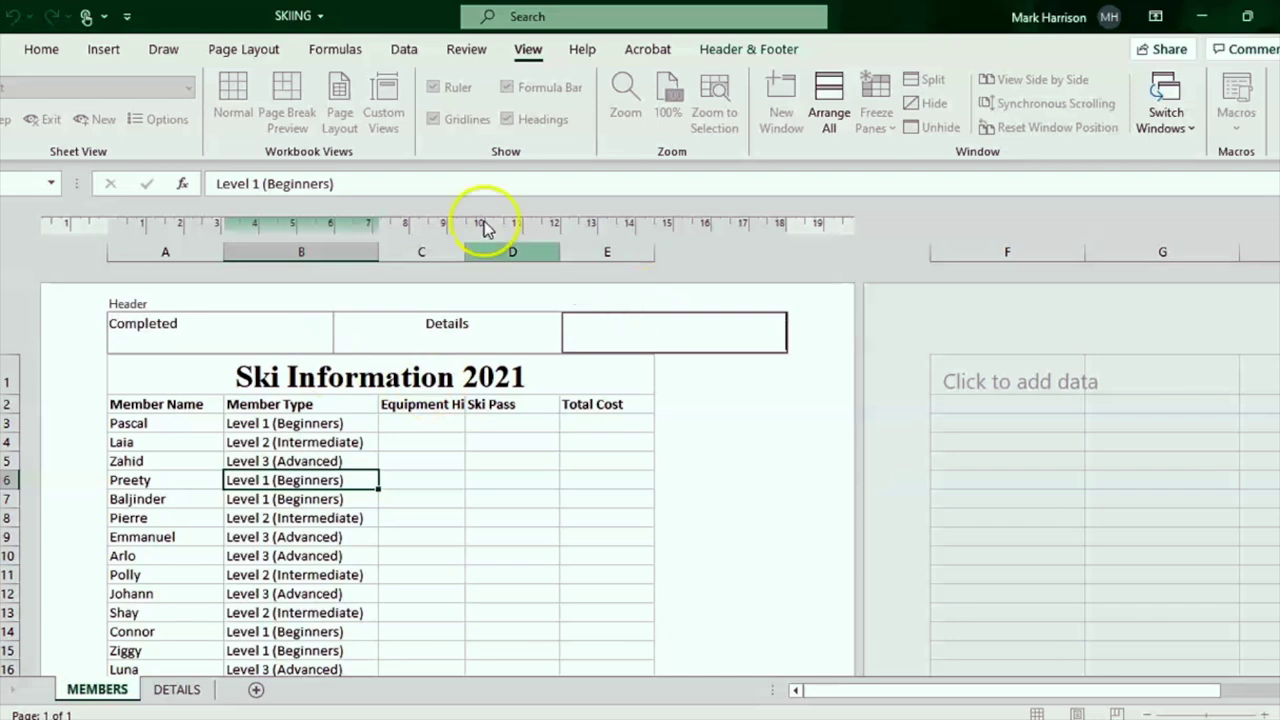
{"action": "left_click", "coordinate": [744, 52]}
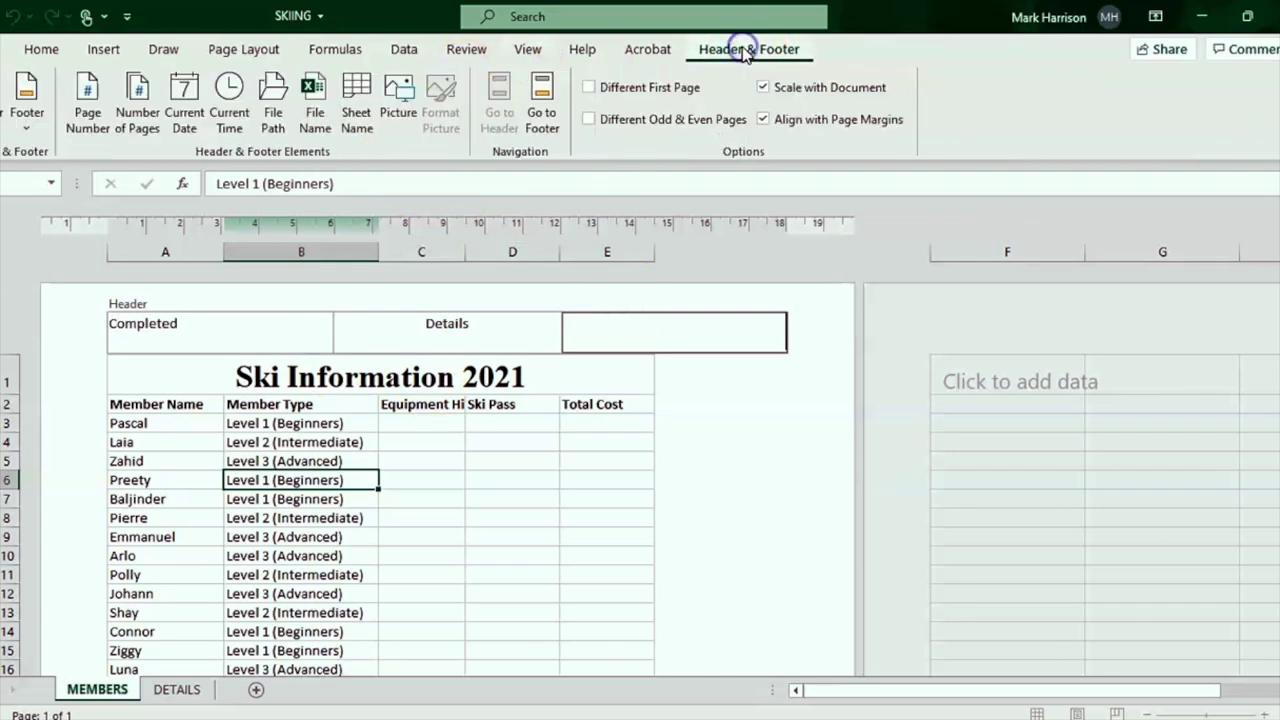
{"action": "left_click", "coordinate": [189, 110]}
{"action": "left_click", "coordinate": [429, 597]}
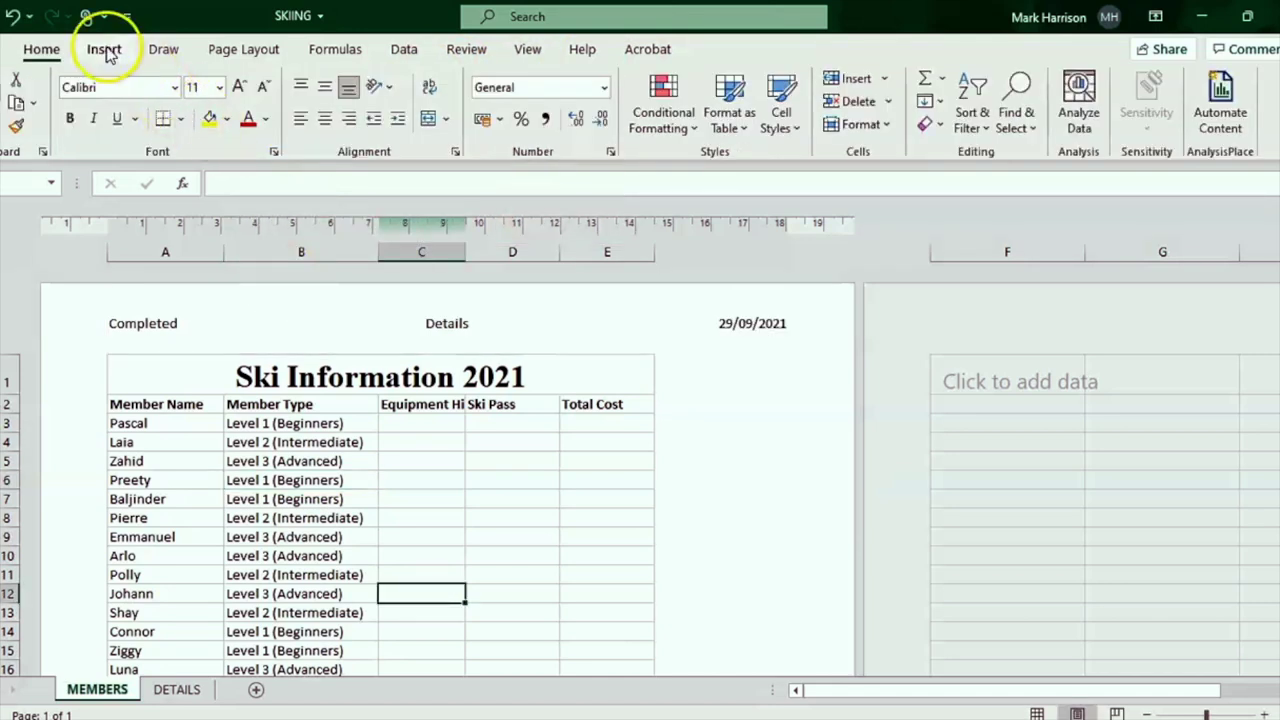
{"action": "left_click", "coordinate": [528, 50]}
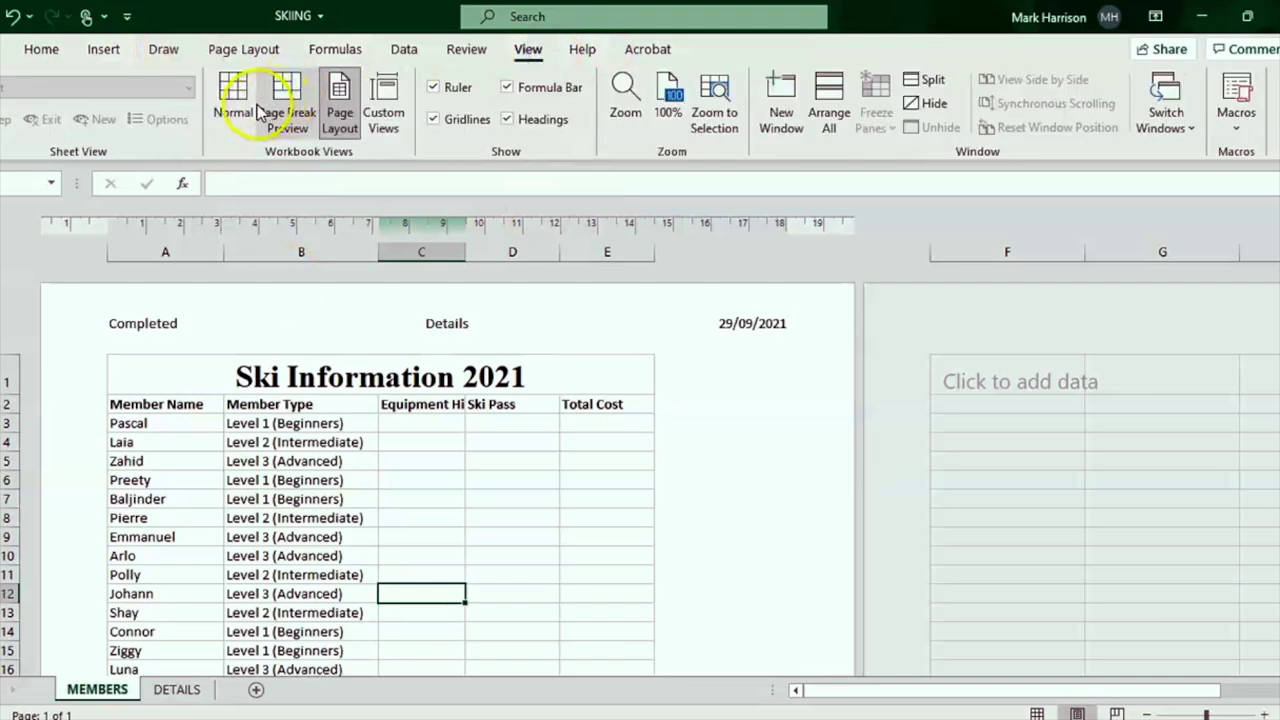
{"action": "left_click", "coordinate": [222, 102]}
Read Task B1a (v) in the exam paper and insert a blank row between the heading and the column titles in Excel.
{"action": "key", "text": "alt+Tab"}
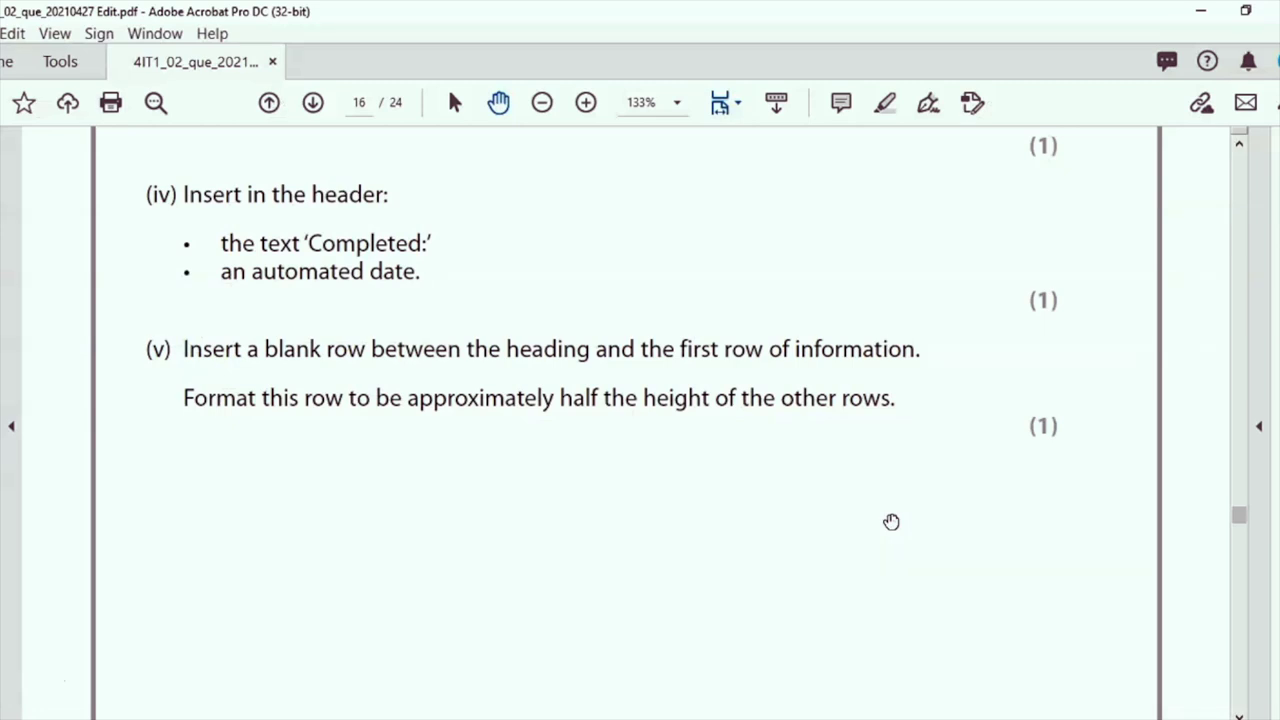
{"action": "key", "text": "alt+Tab"}
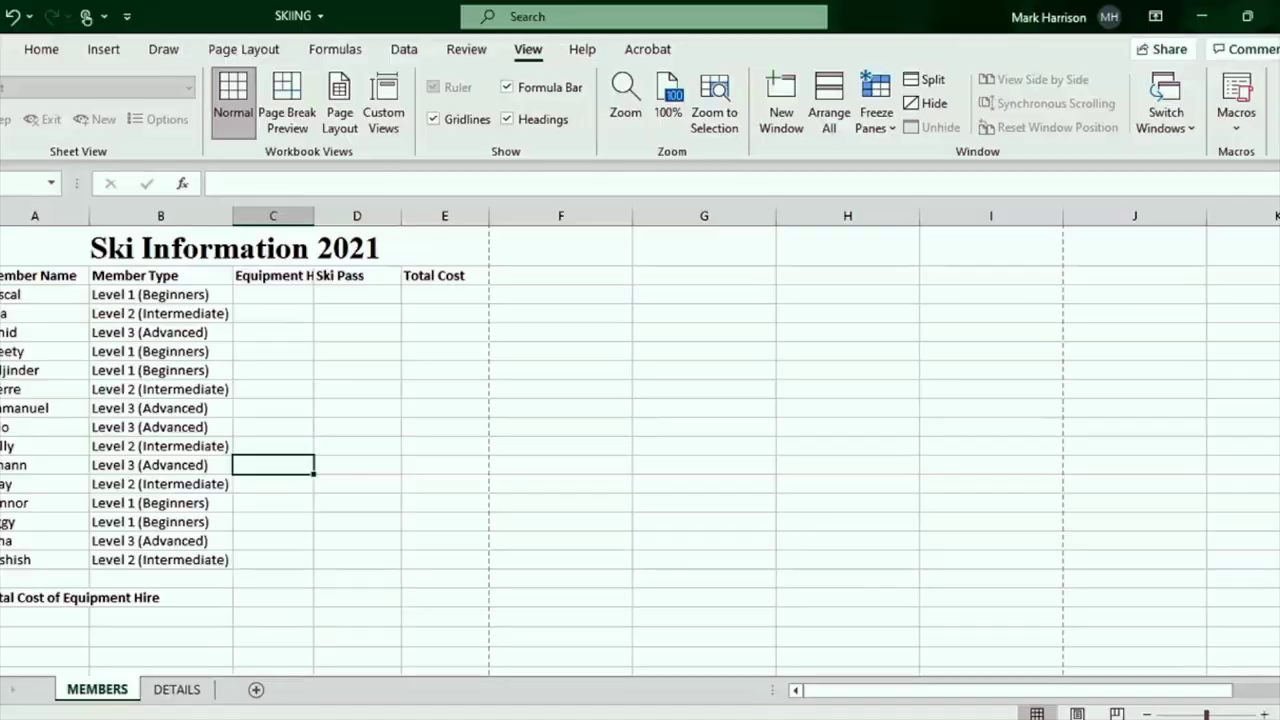
{"action": "left_click", "coordinate": [3, 276]}
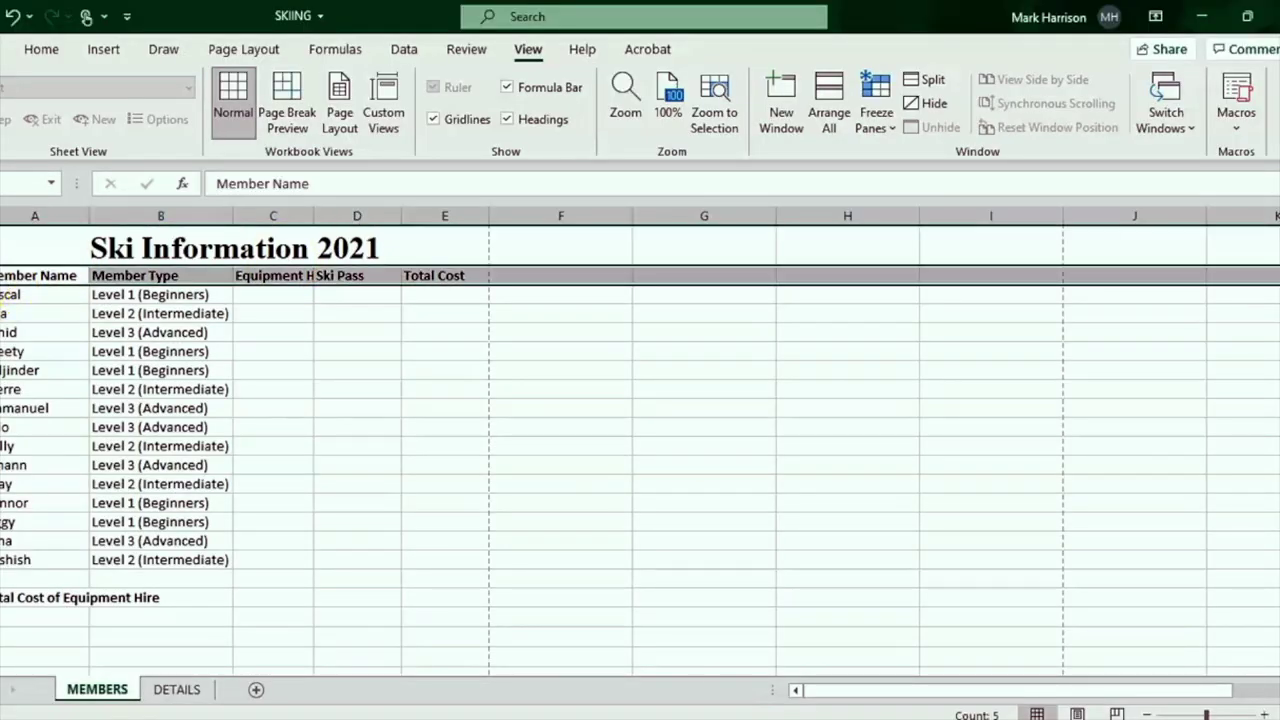
{"action": "right_click", "coordinate": [3, 276]}
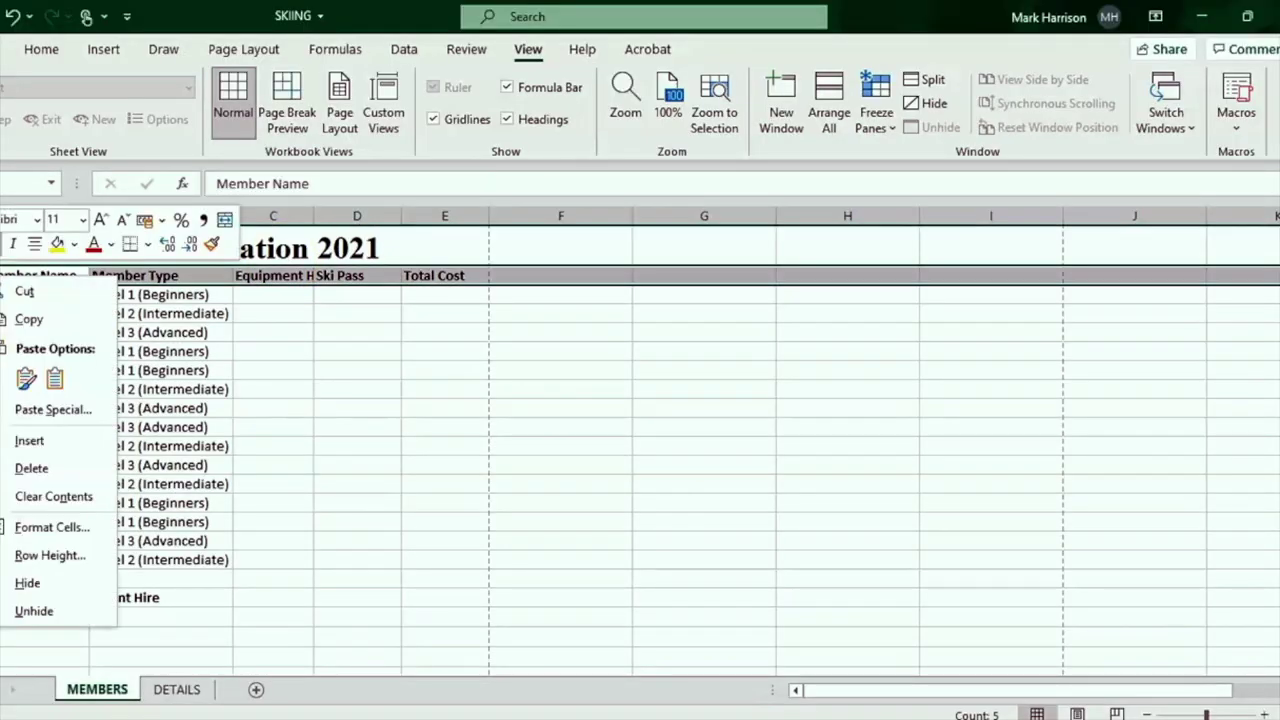
{"action": "left_click", "coordinate": [55, 438]}
{"action": "left_click", "coordinate": [206, 410]}
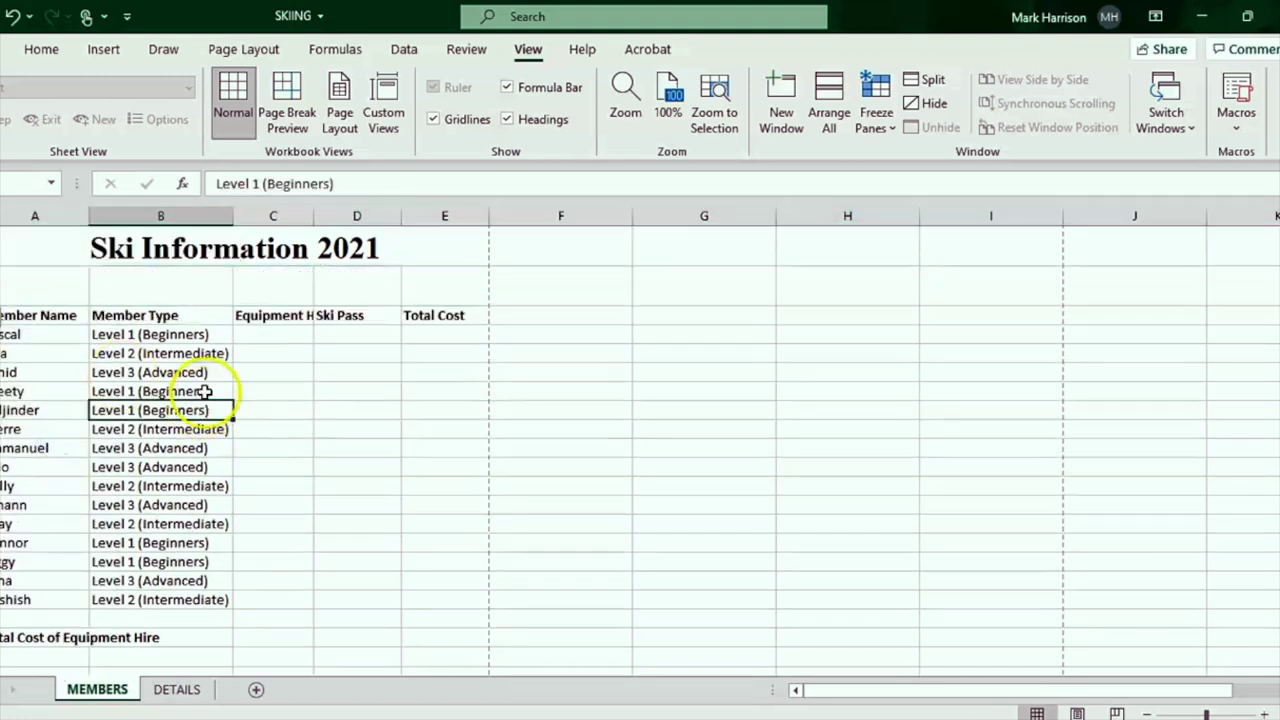
{"action": "left_click", "coordinate": [245, 334]}
Set the height of the blank row beneath the Ski Information 2021 heading to 7.25.
{"action": "left_click", "coordinate": [3, 285]}
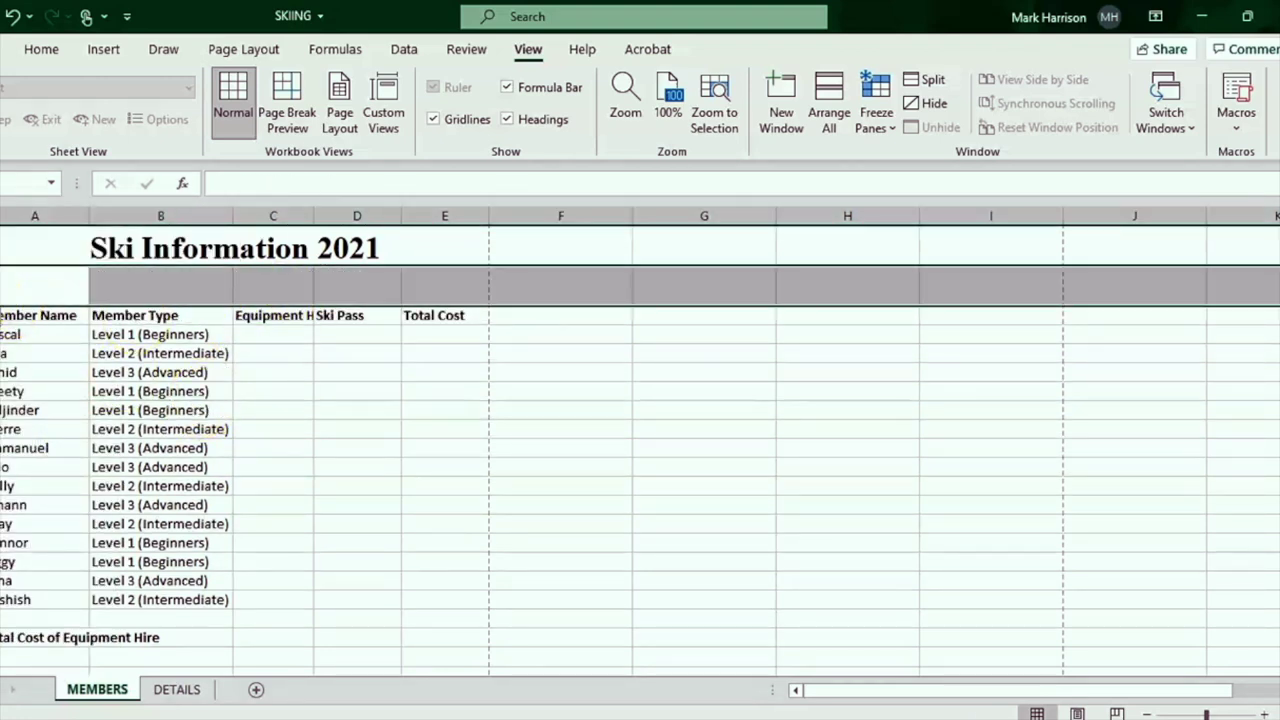
{"action": "right_click", "coordinate": [3, 285]}
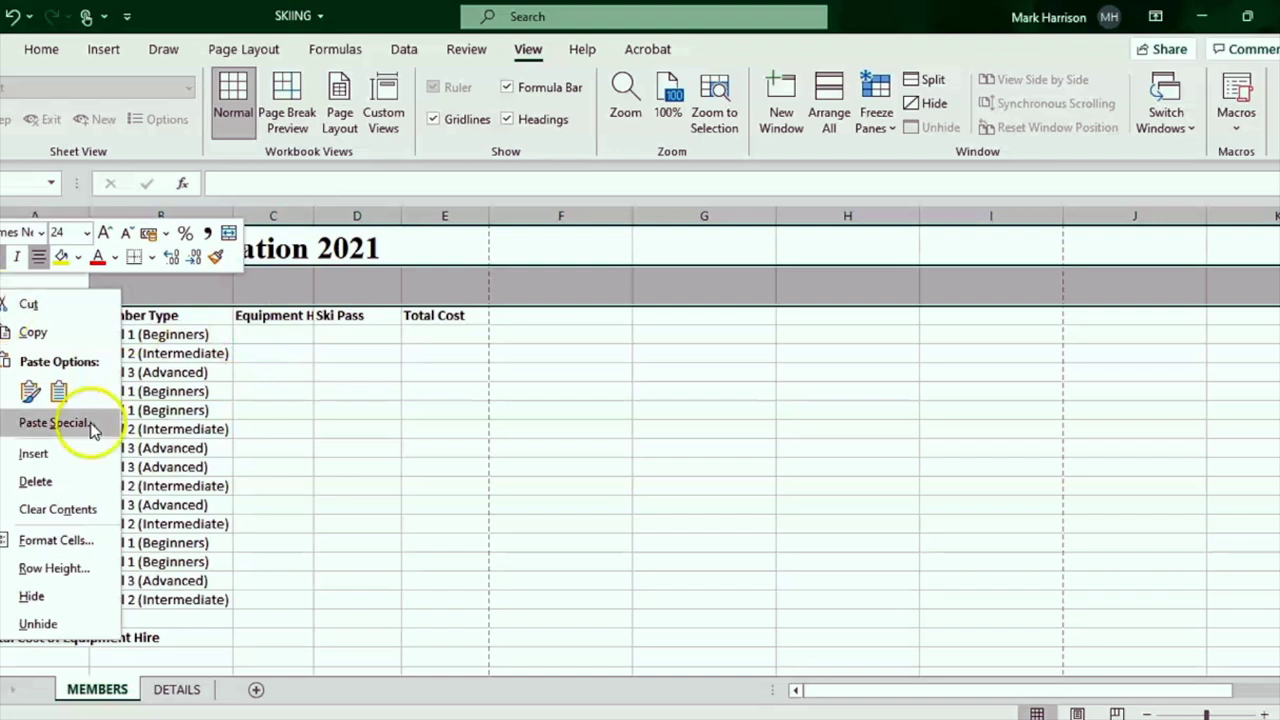
{"action": "left_click", "coordinate": [70, 567]}
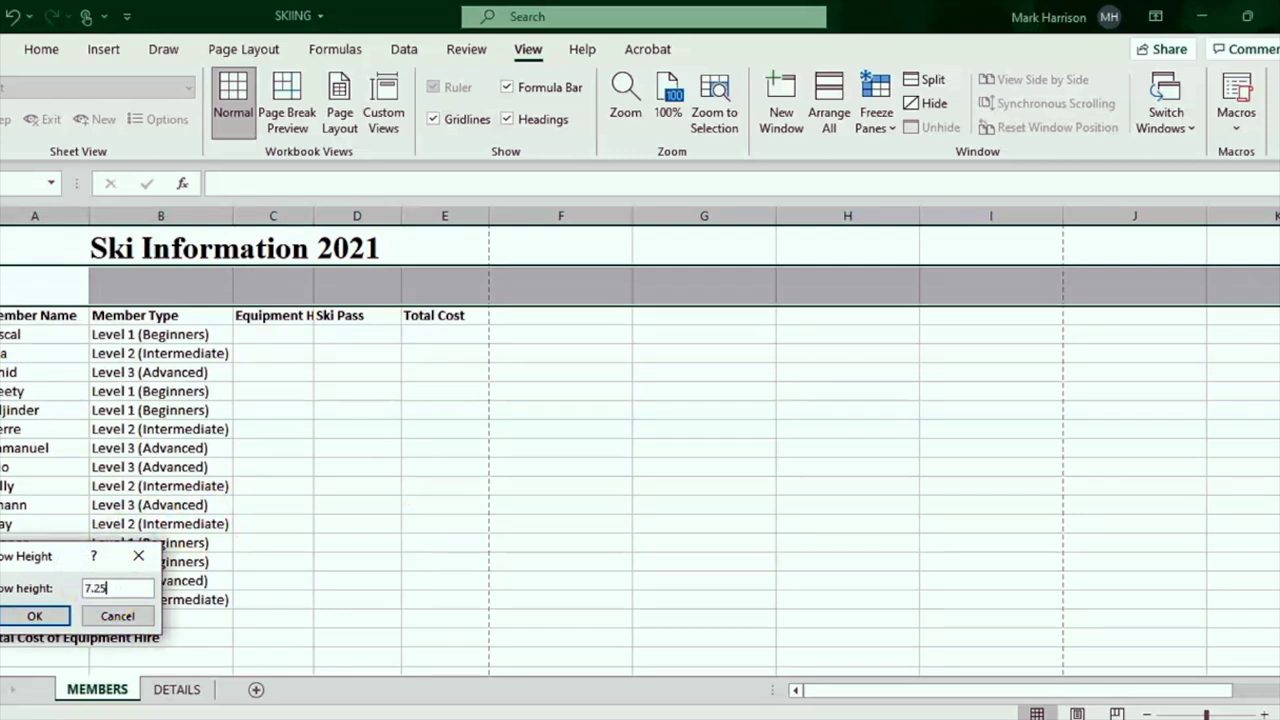
{"action": "left_click", "coordinate": [35, 613]}
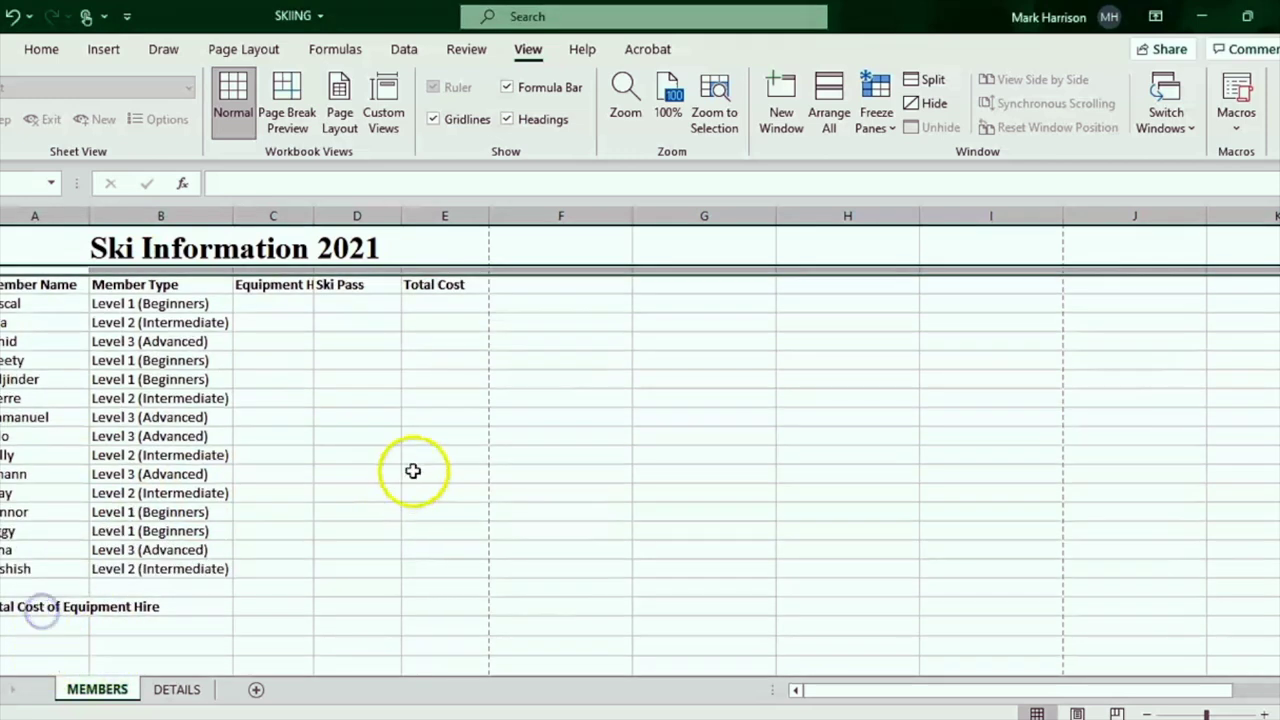
{"action": "left_click", "coordinate": [414, 459]}
Read Task B1b (i) in the exam paper, and compare the member types in Excel's MEMBERS sheet with the Equipment Hire costs in DETAILS.
{"action": "key", "text": "alt+Tab"}
{"action": "left_click_drag", "start_coordinate": [1037, 320], "coordinate": [1036, 276]}
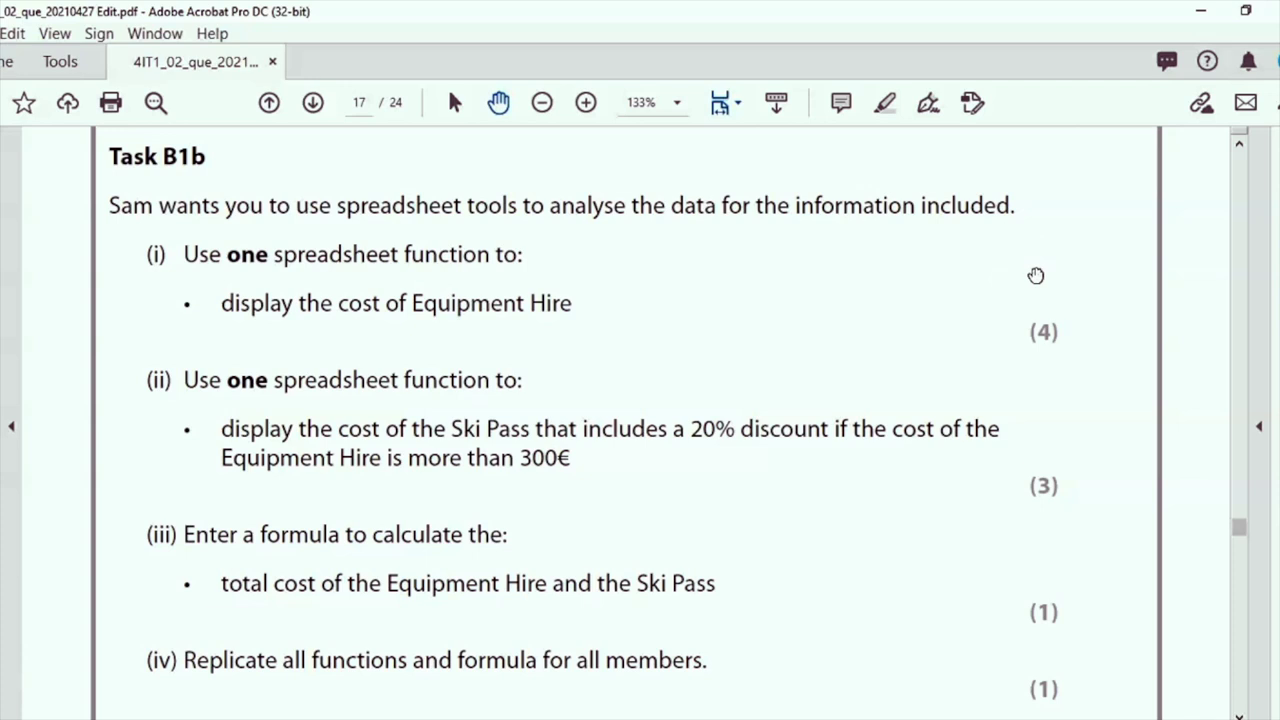
{"action": "key", "text": "alt+Tab"}
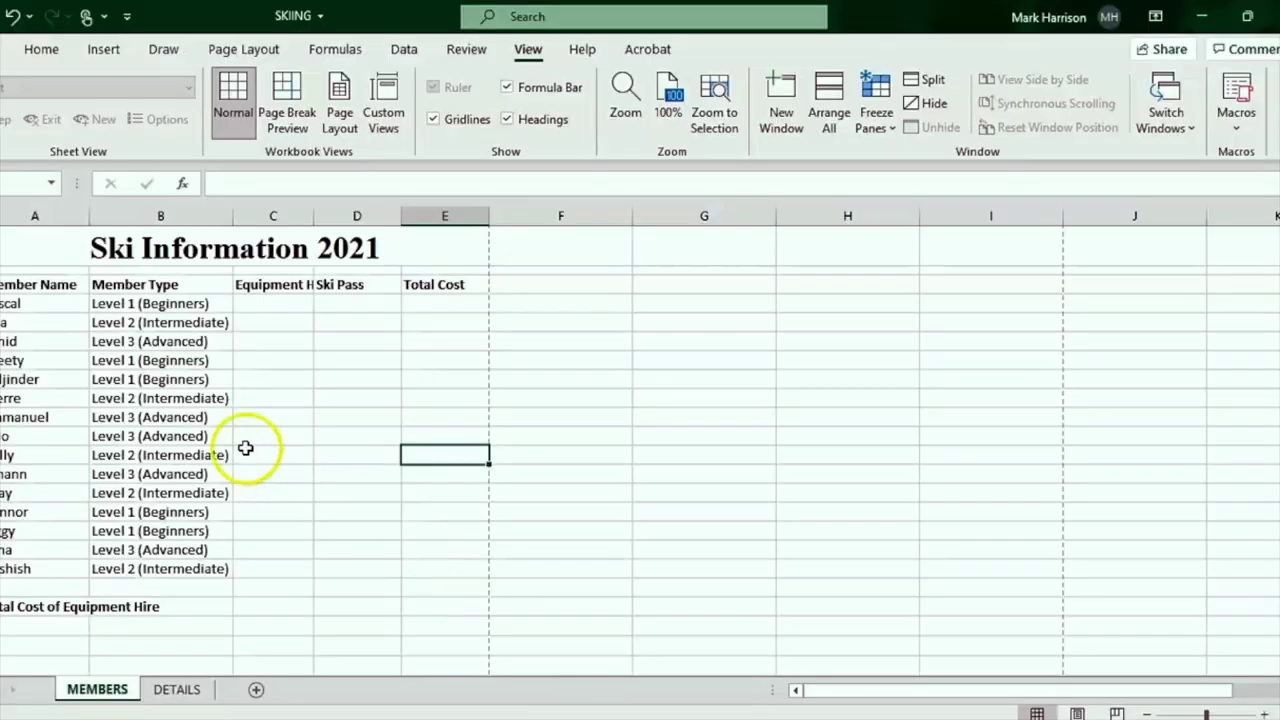
{"action": "left_click", "coordinate": [176, 690]}
{"action": "left_click", "coordinate": [60, 456]}
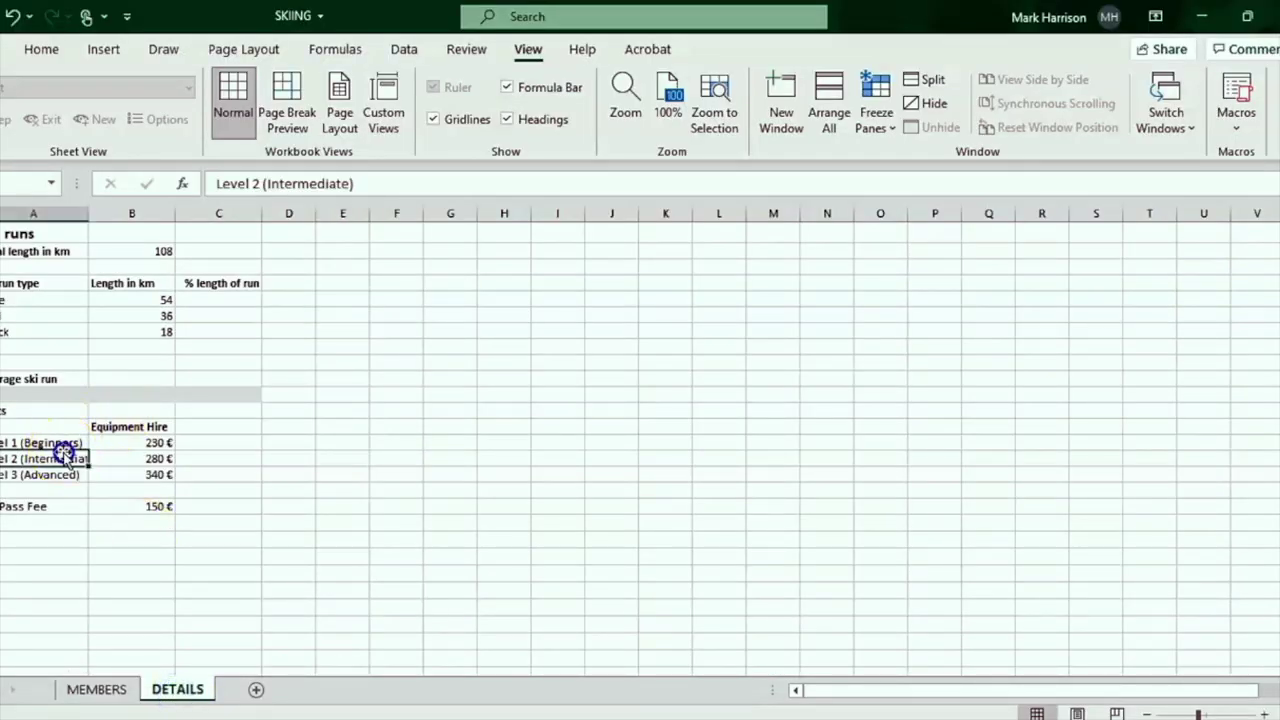
{"action": "left_click_drag", "start_coordinate": [137, 443], "coordinate": [136, 458]}
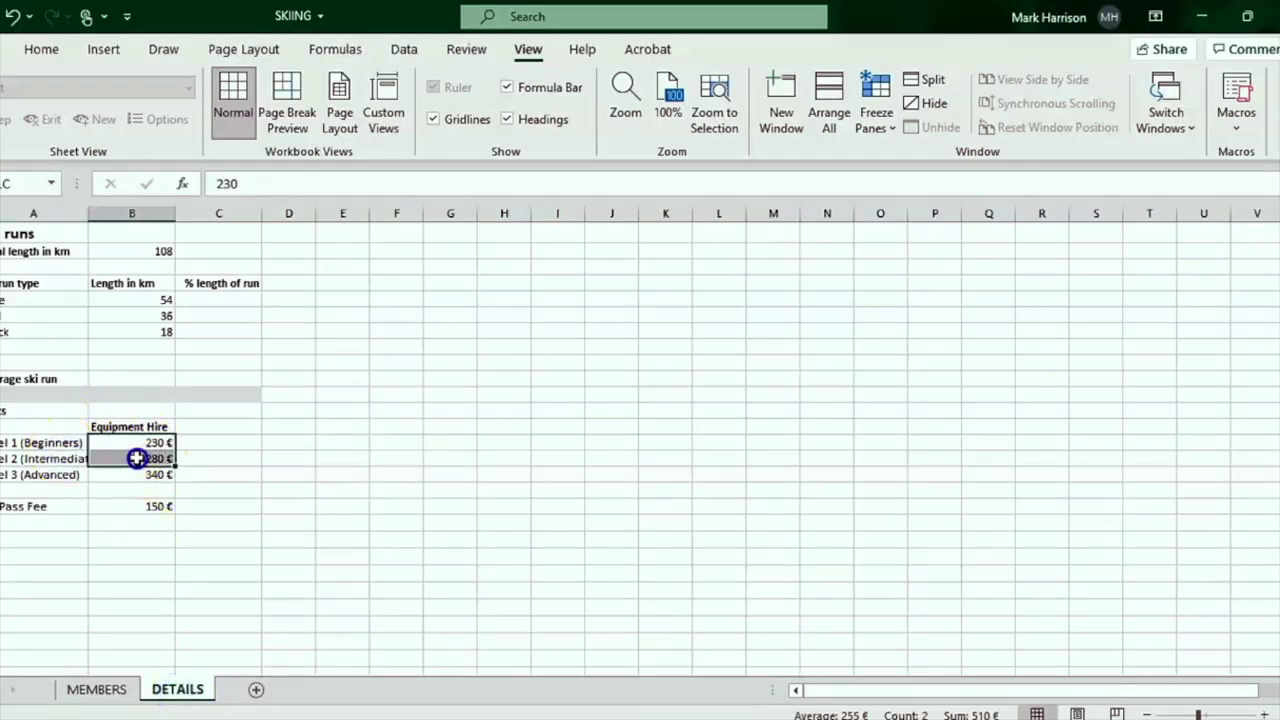
{"action": "left_click", "coordinate": [97, 689]}
{"action": "mouse_move", "coordinate": [188, 303]}
{"action": "left_mouse_down"}
{"action": "mouse_move", "coordinate": [194, 335]}
{"action": "mouse_move", "coordinate": [204, 303]}
{"action": "left_mouse_up"}
{"action": "left_click", "coordinate": [214, 323]}
{"action": "left_click", "coordinate": [206, 344]}
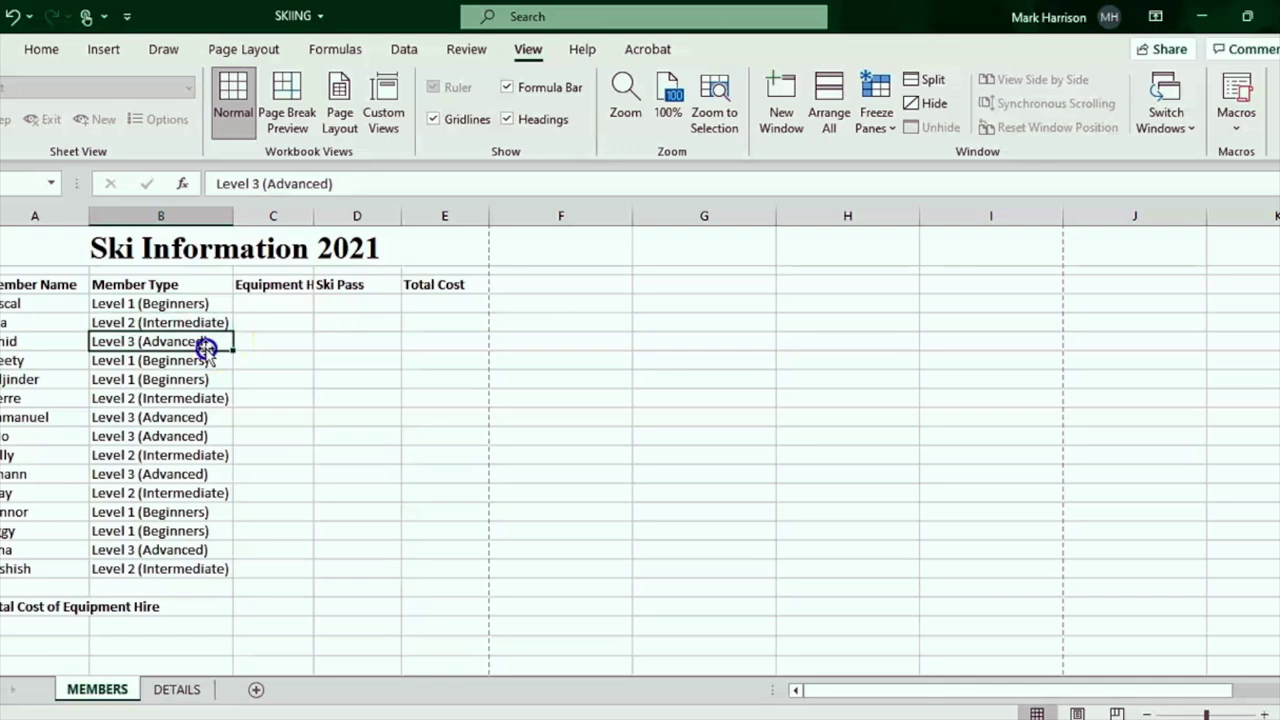
{"action": "left_click", "coordinate": [177, 689]}
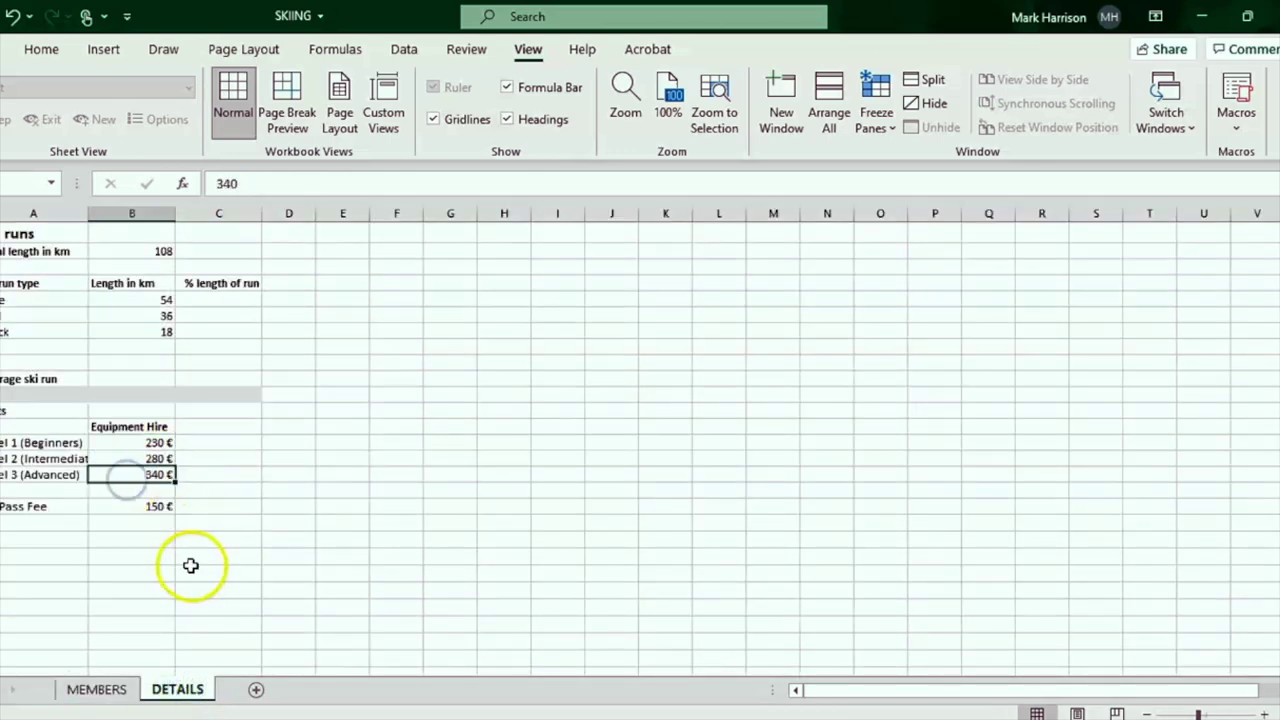
{"action": "left_click", "coordinate": [100, 689]}
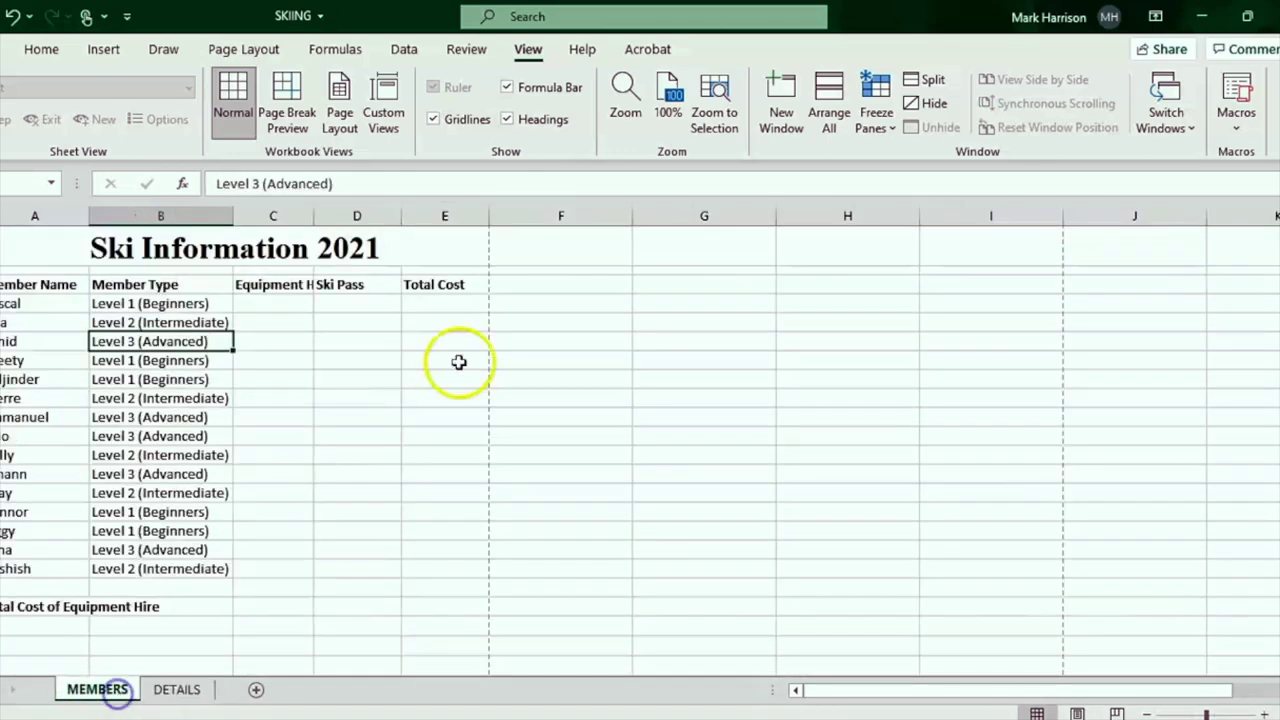
Enter =VLOOKUP(B4,DETAILS!A13:B16,2,TRUE) as the first member's Equipment Hire cost on the MEMBERS sheet.
{"action": "left_click", "coordinate": [287, 301]}
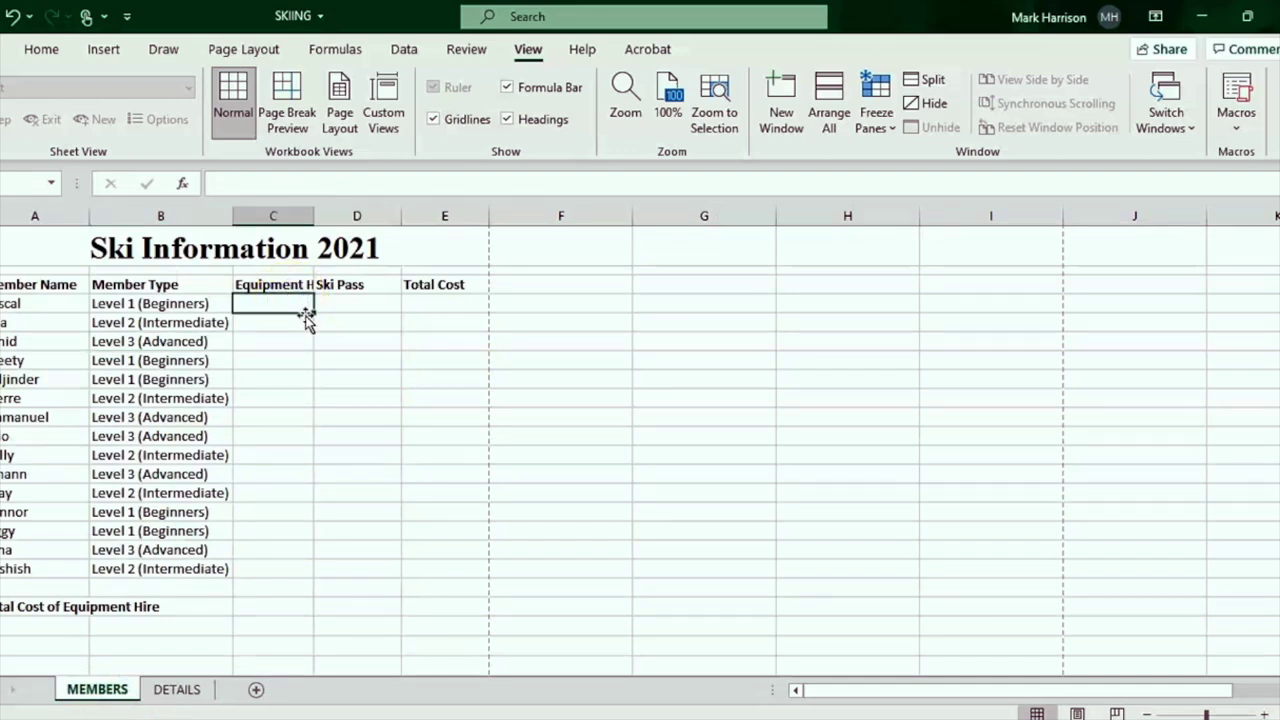
{"action": "type", "text": "=vl"}
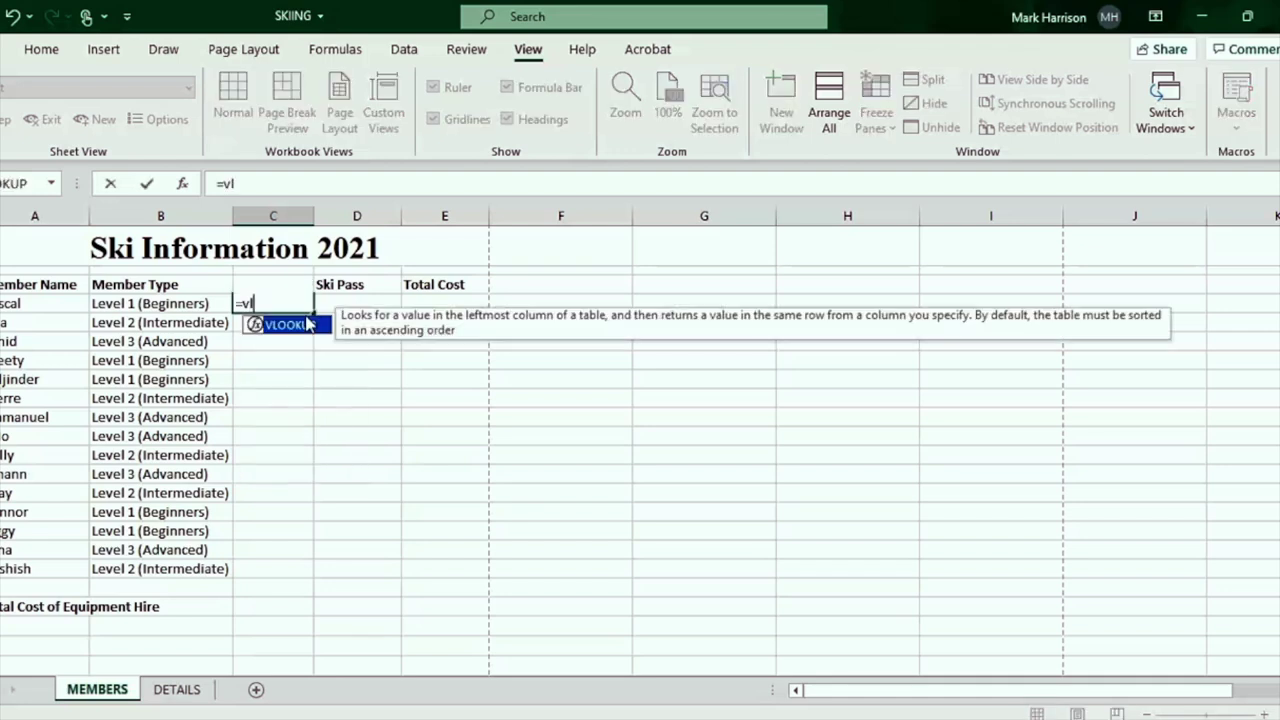
{"action": "type", "text": "ookup("}
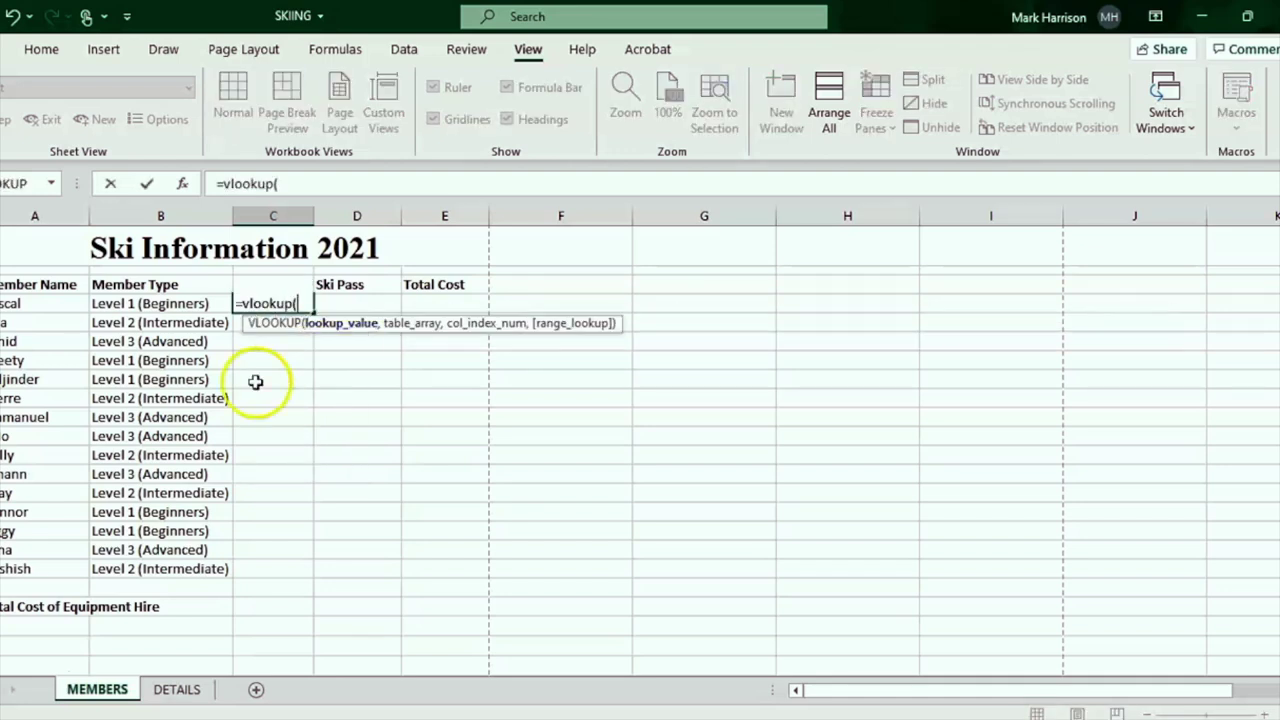
{"action": "left_click", "coordinate": [172, 305]}
{"action": "type", "text": ","}
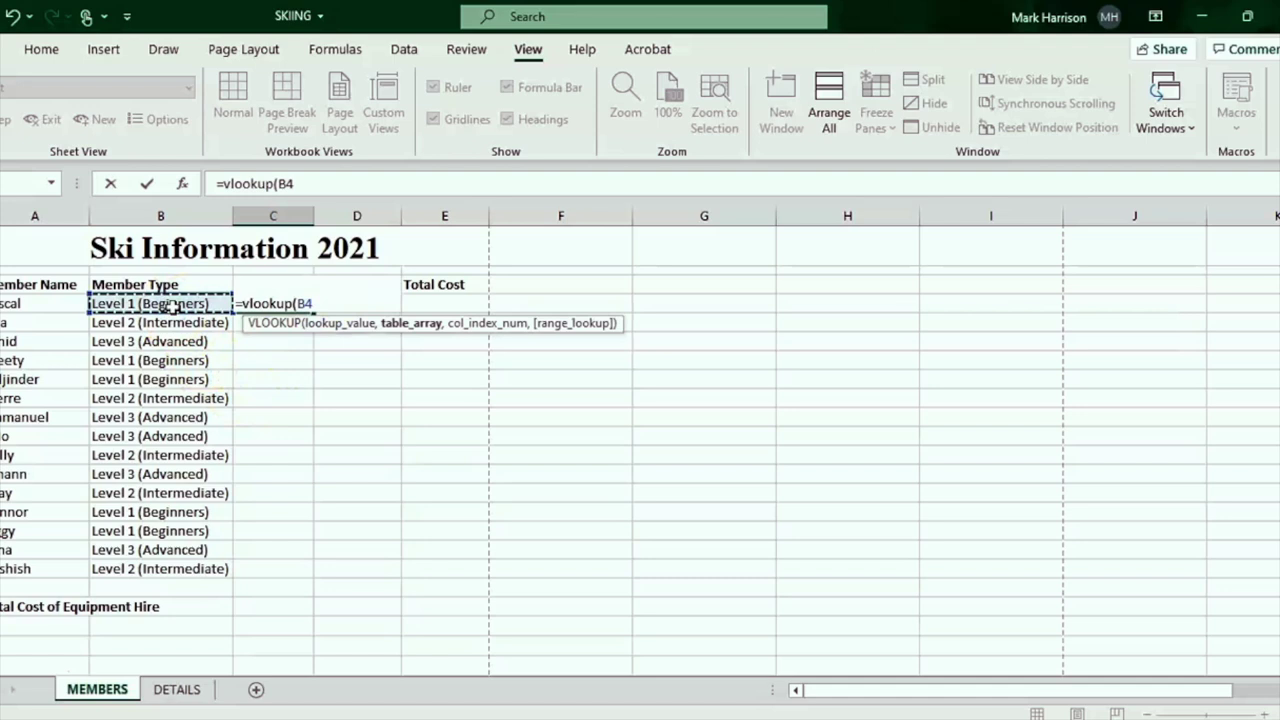
{"action": "left_click", "coordinate": [174, 688]}
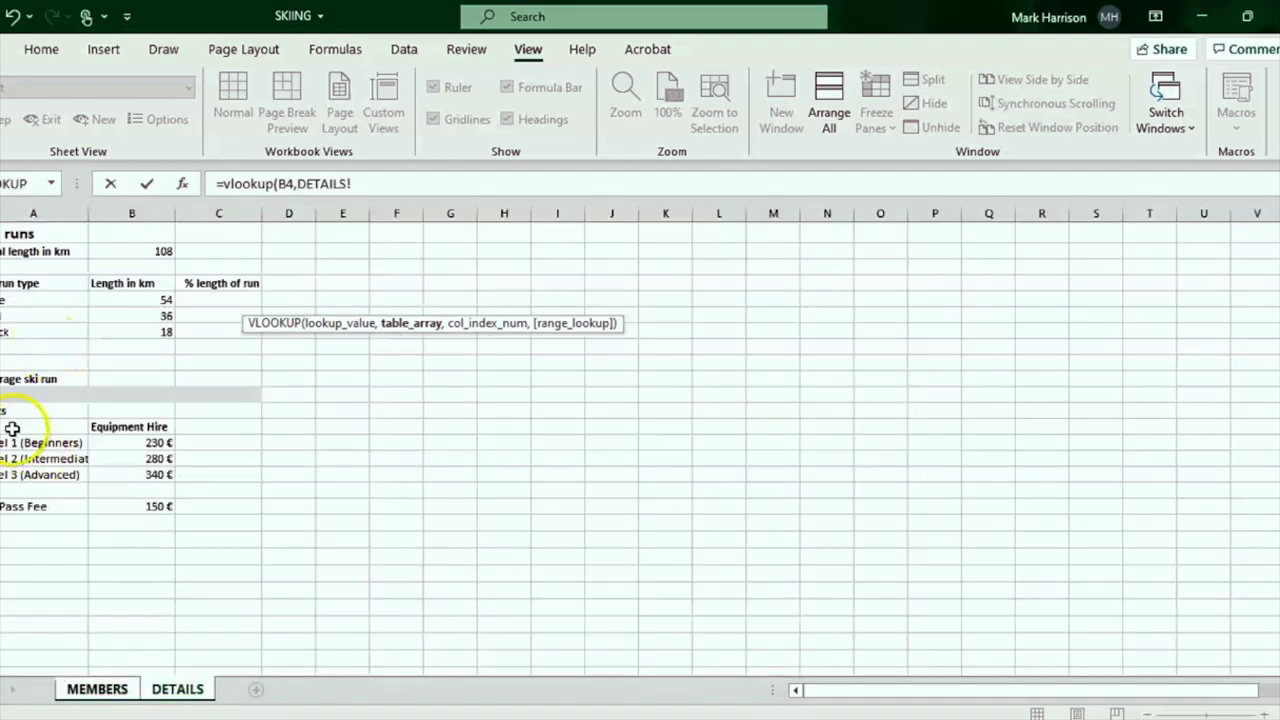
{"action": "left_click_drag", "start_coordinate": [12, 428], "coordinate": [160, 474]}
{"action": "type", "text": ","}
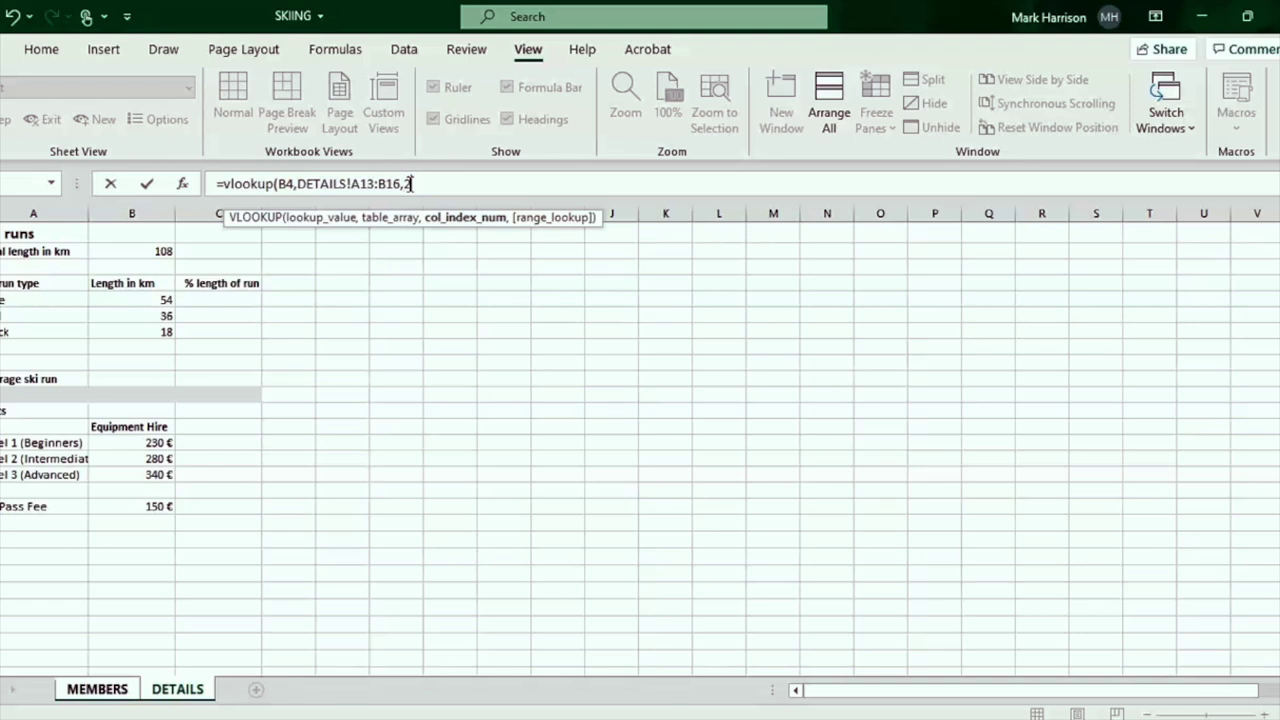
{"action": "type", "text": "2,"}
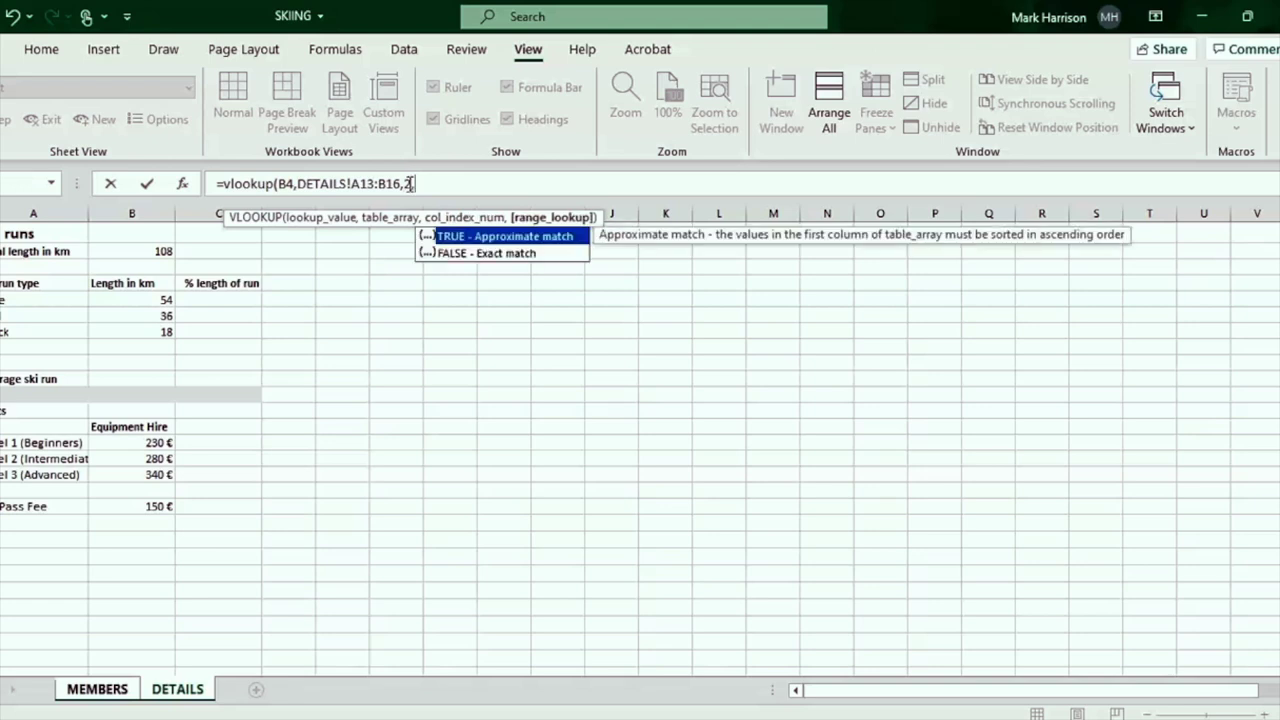
{"action": "double_click", "coordinate": [521, 238]}
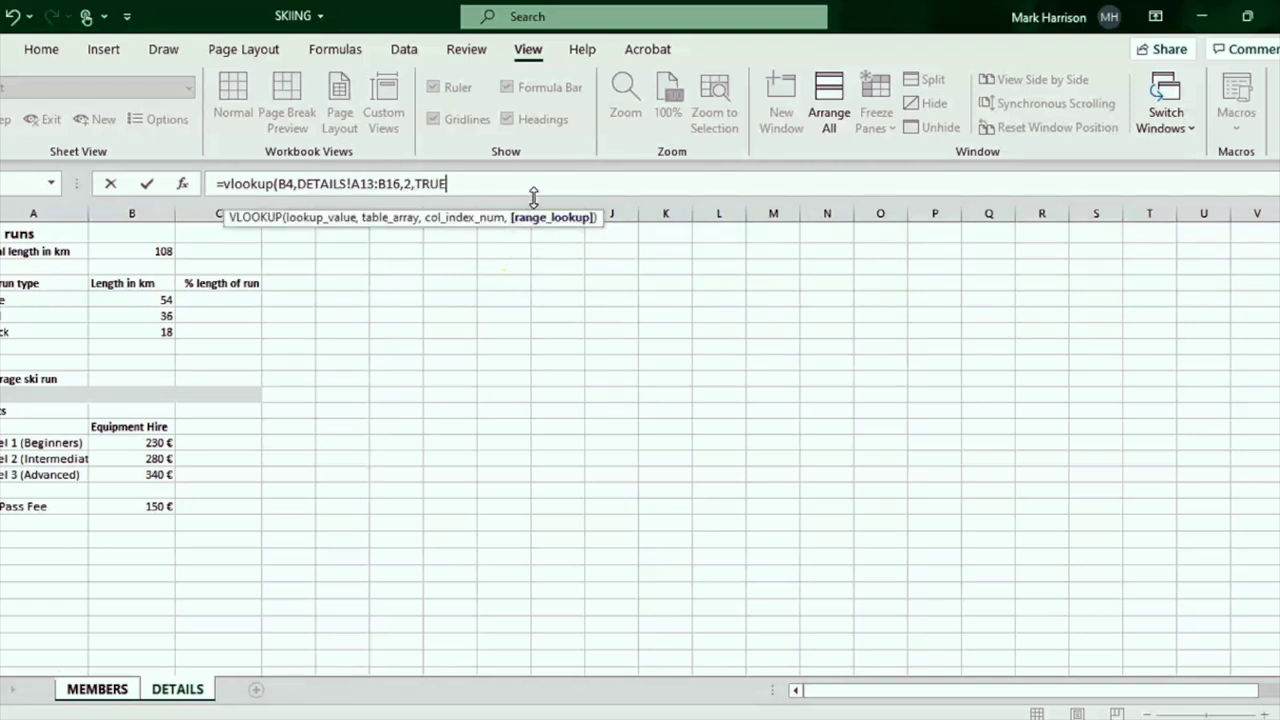
{"action": "type", "text": ")"}
{"action": "key", "text": "Return"}
{"action": "left_click", "coordinate": [296, 305]}
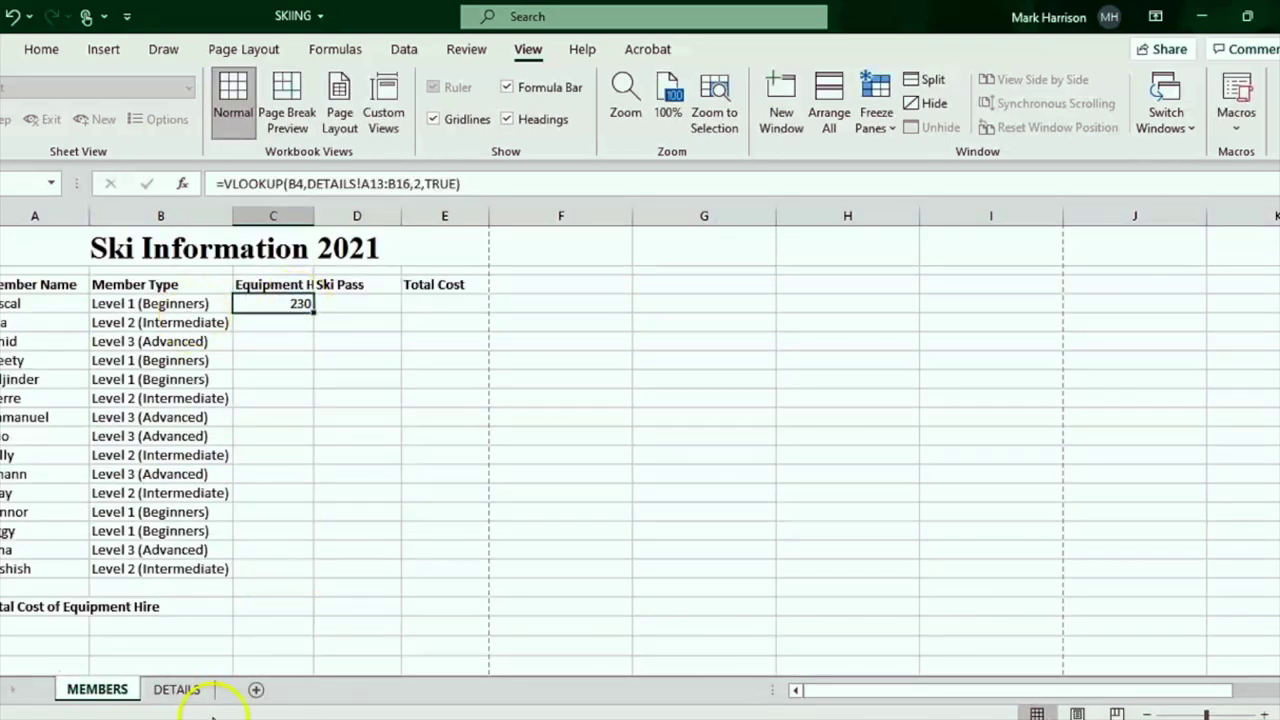
Make the lookup table range absolute as DETAILS!$A$13:$B$16 in C4 and copy the formula down the Equipment Hire column for all members.
{"action": "left_click", "coordinate": [184, 690]}
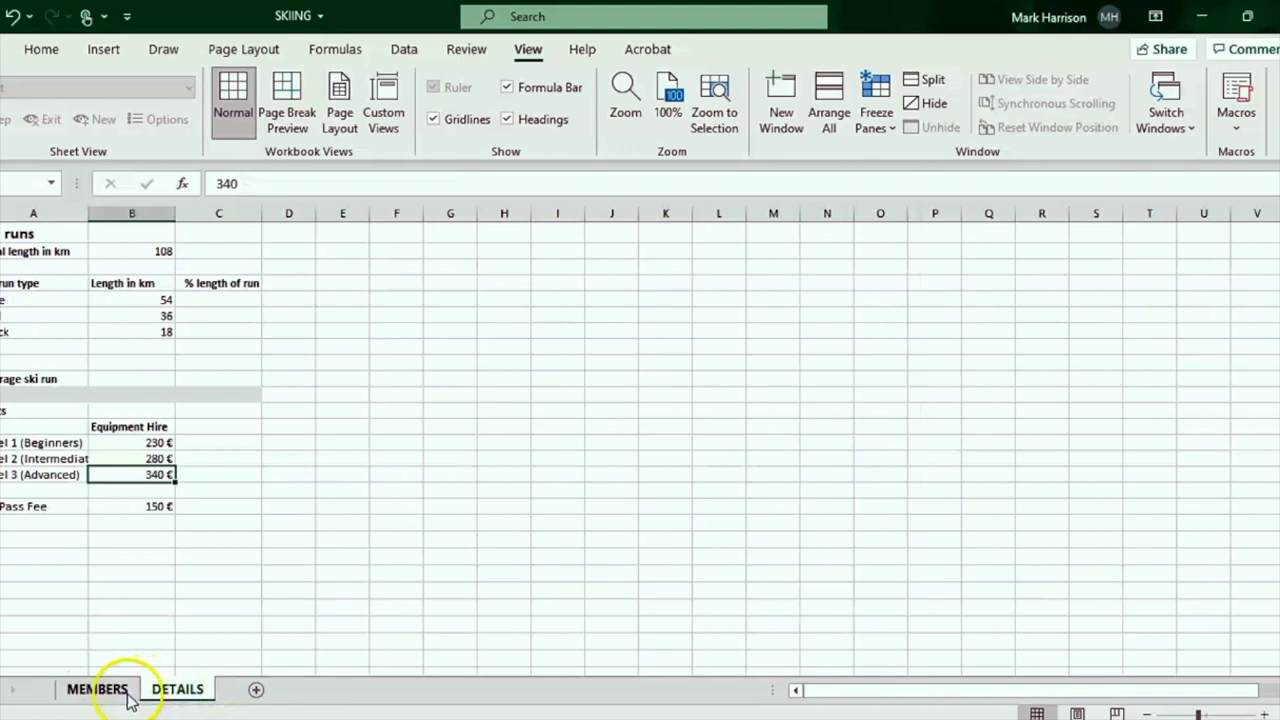
{"action": "left_click", "coordinate": [97, 690]}
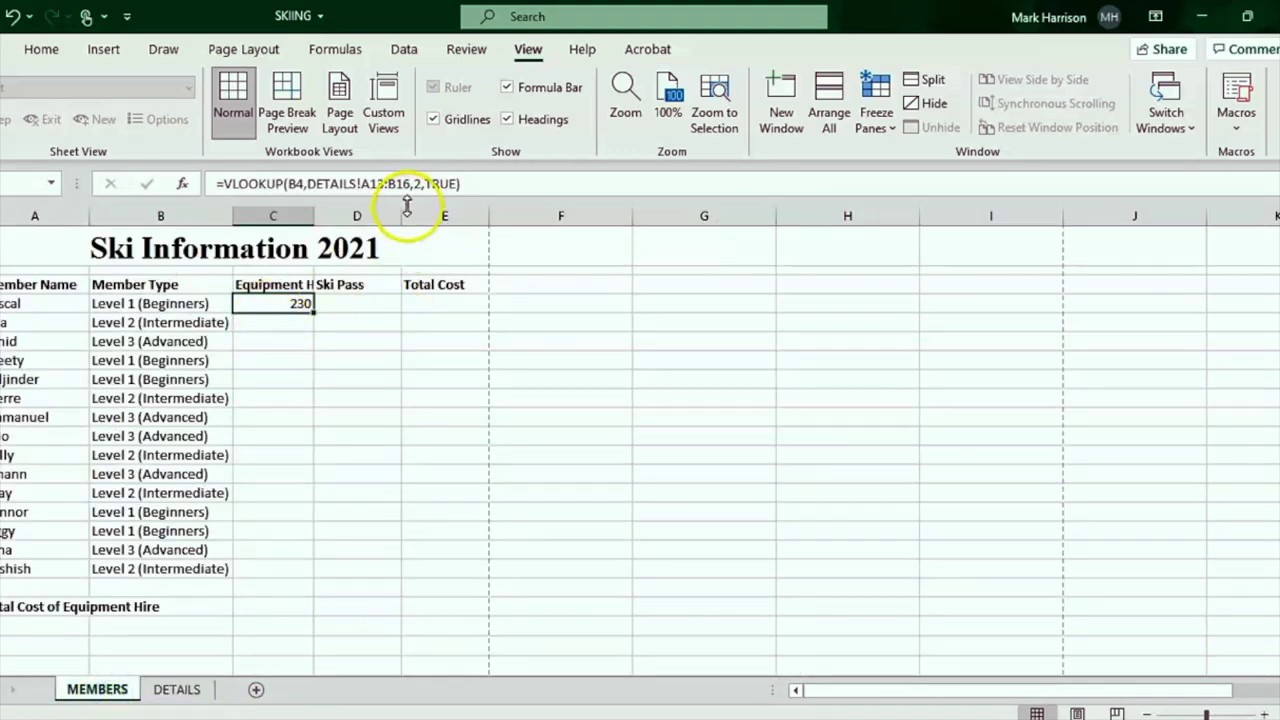
{"action": "left_click", "coordinate": [360, 183]}
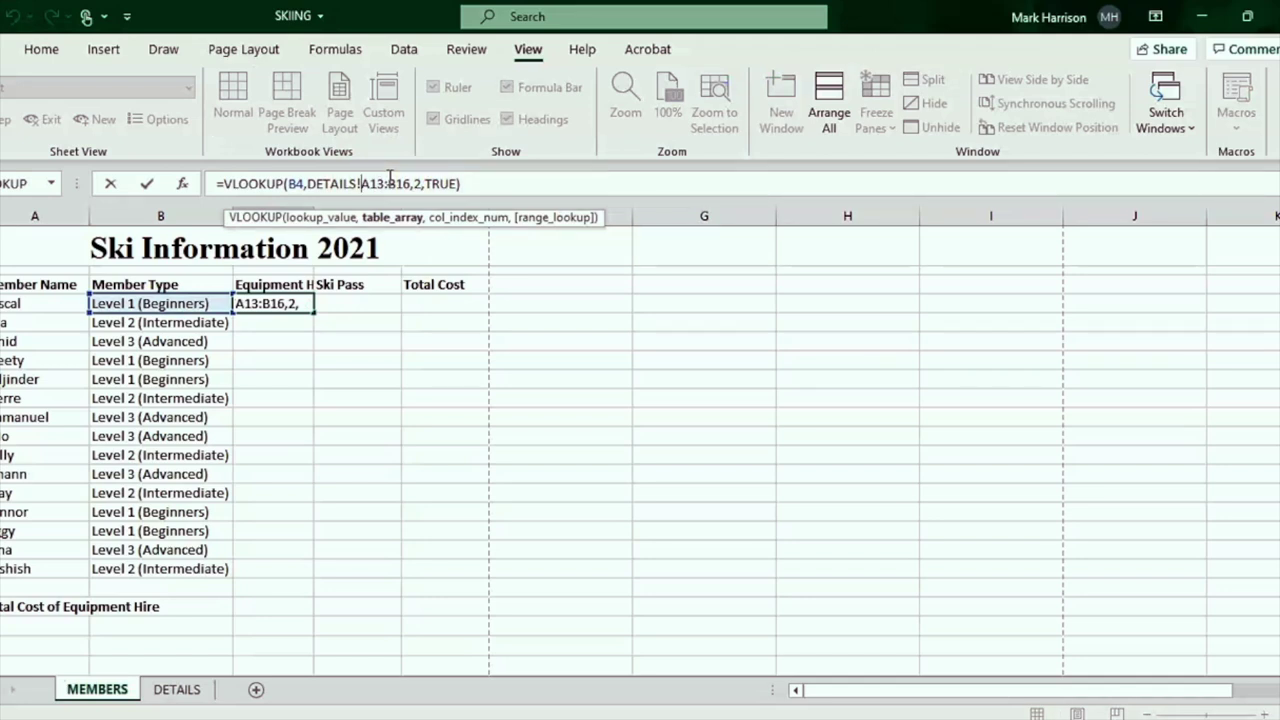
{"action": "type", "text": "$"}
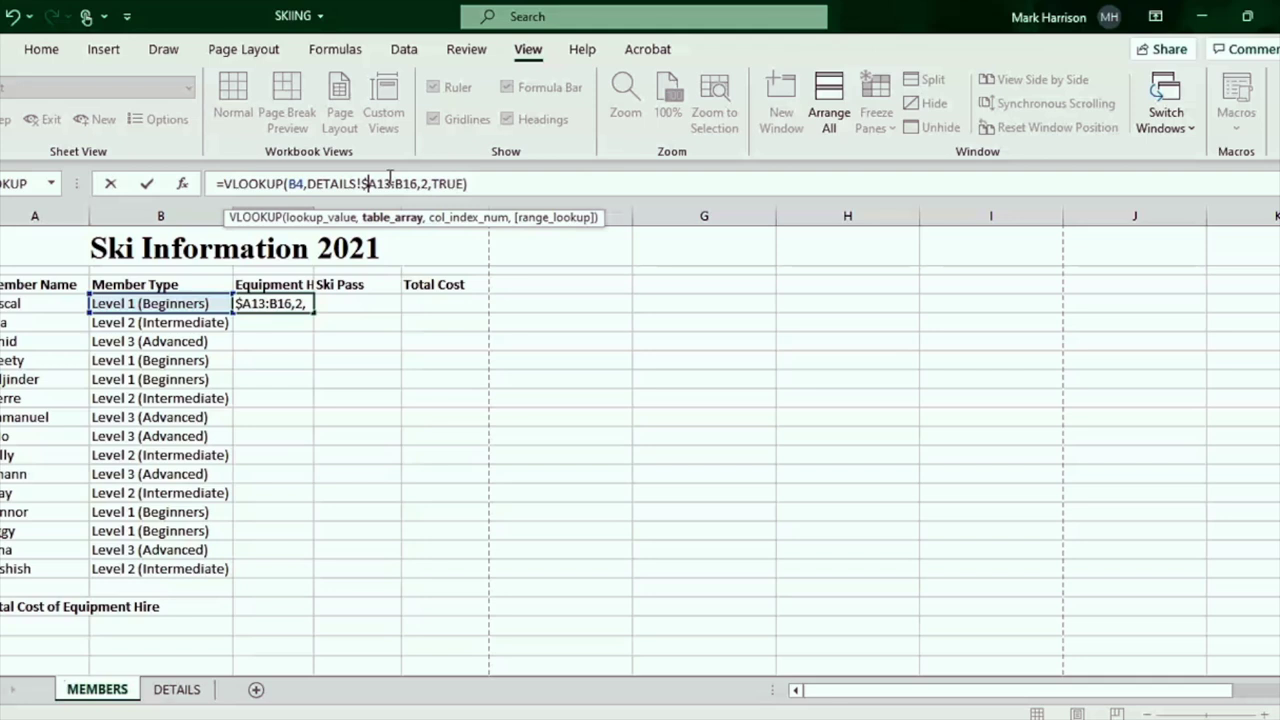
{"action": "type", "text": "$"}
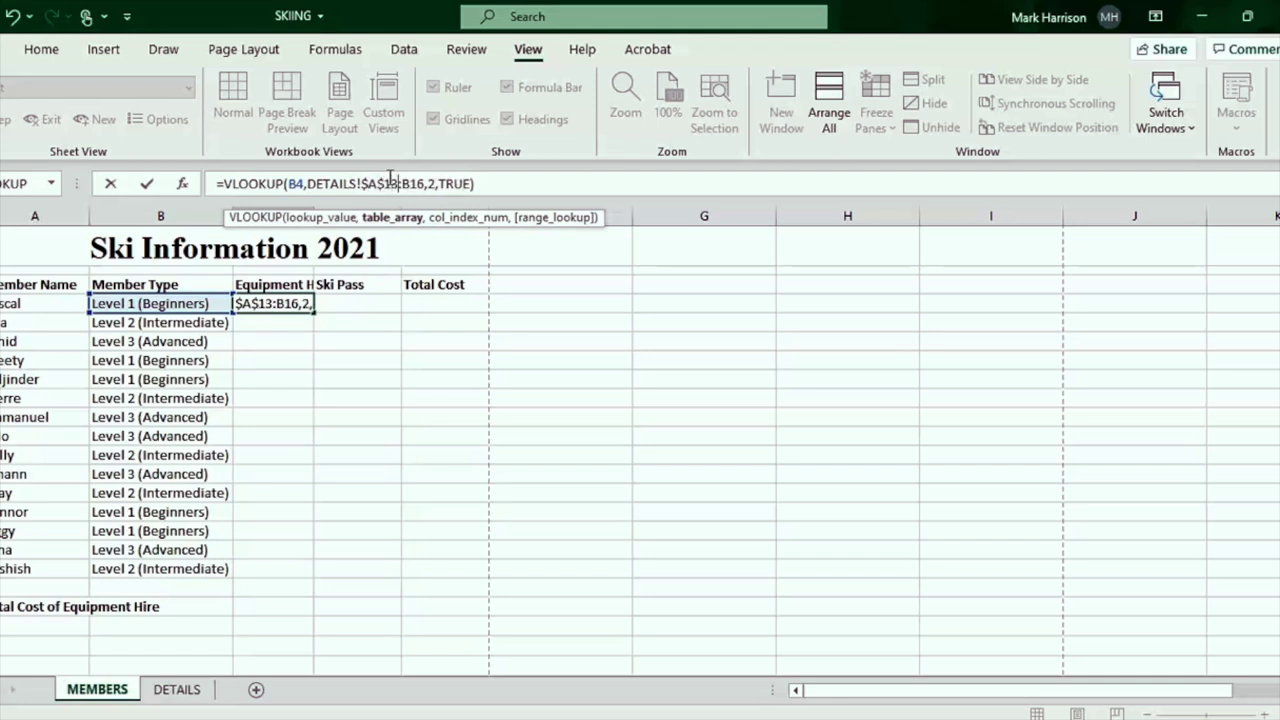
{"action": "type", "text": "$B"}
{"action": "type", "text": "$B$"}
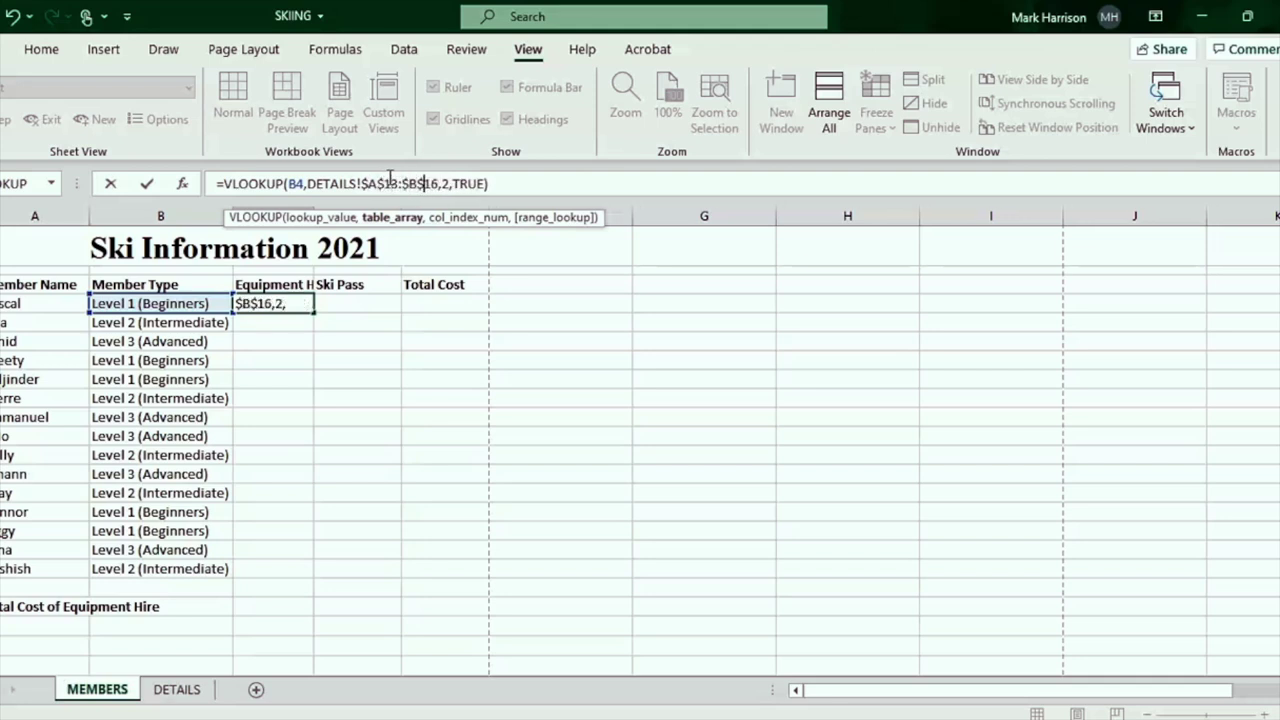
{"action": "key", "text": "Return"}
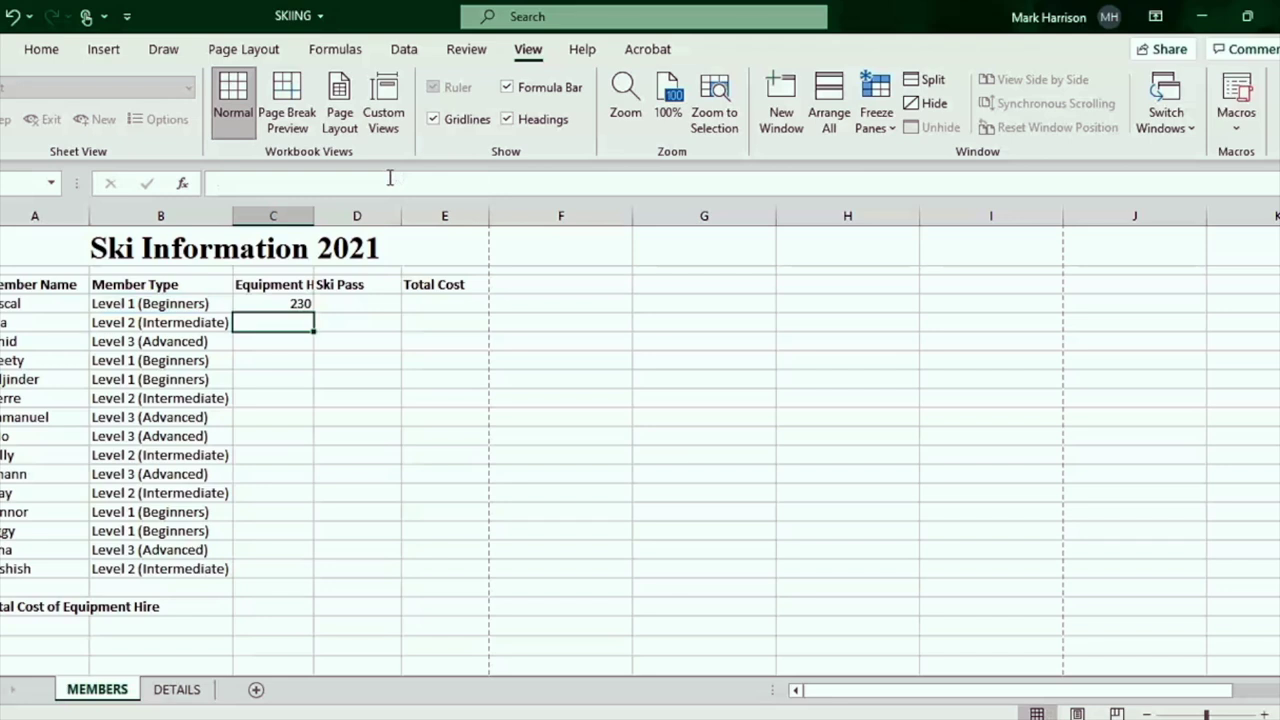
{"action": "left_click", "coordinate": [282, 300]}
{"action": "left_click_drag", "start_coordinate": [312, 312], "coordinate": [274, 570]}
Check the copied Equipment Hire formulas and costs for several members against the level prices on the DETAILS sheet.
{"action": "left_click", "coordinate": [275, 549]}
{"action": "left_click", "coordinate": [283, 512]}
{"action": "left_click", "coordinate": [283, 420]}
{"action": "left_click", "coordinate": [297, 490]}
{"action": "left_click", "coordinate": [296, 457]}
{"action": "left_click", "coordinate": [297, 437]}
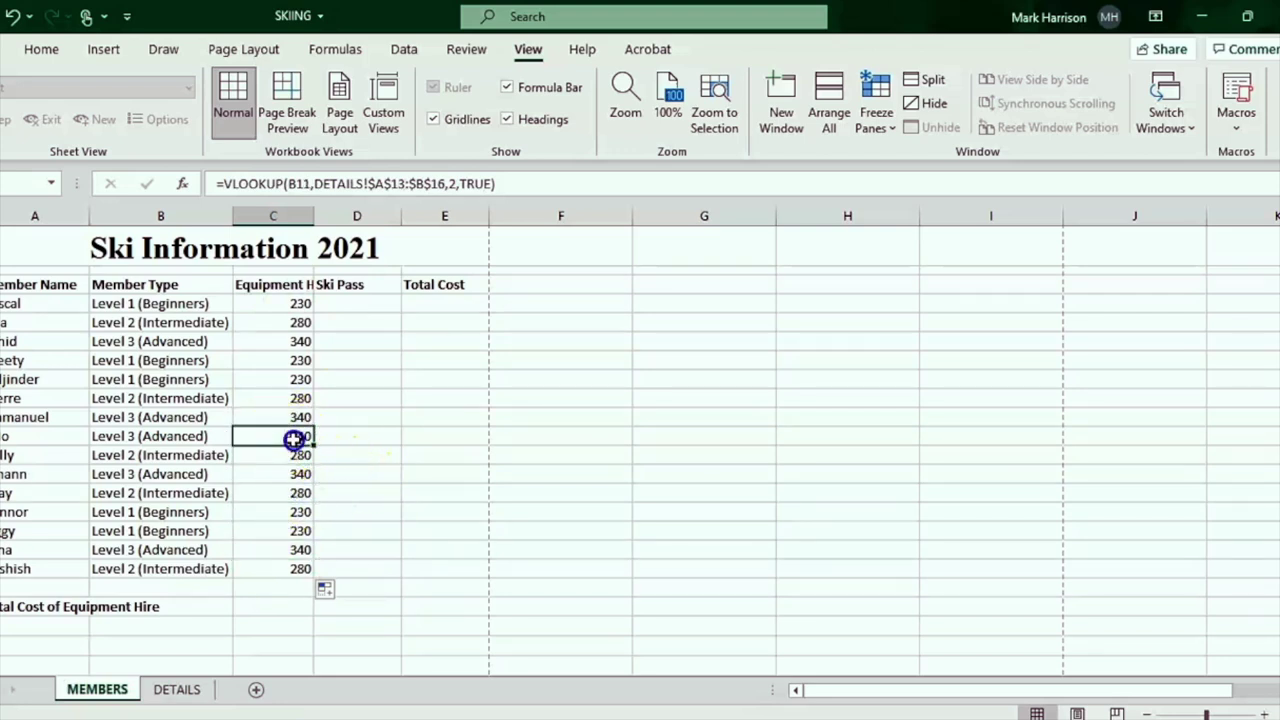
{"action": "left_click", "coordinate": [300, 323]}
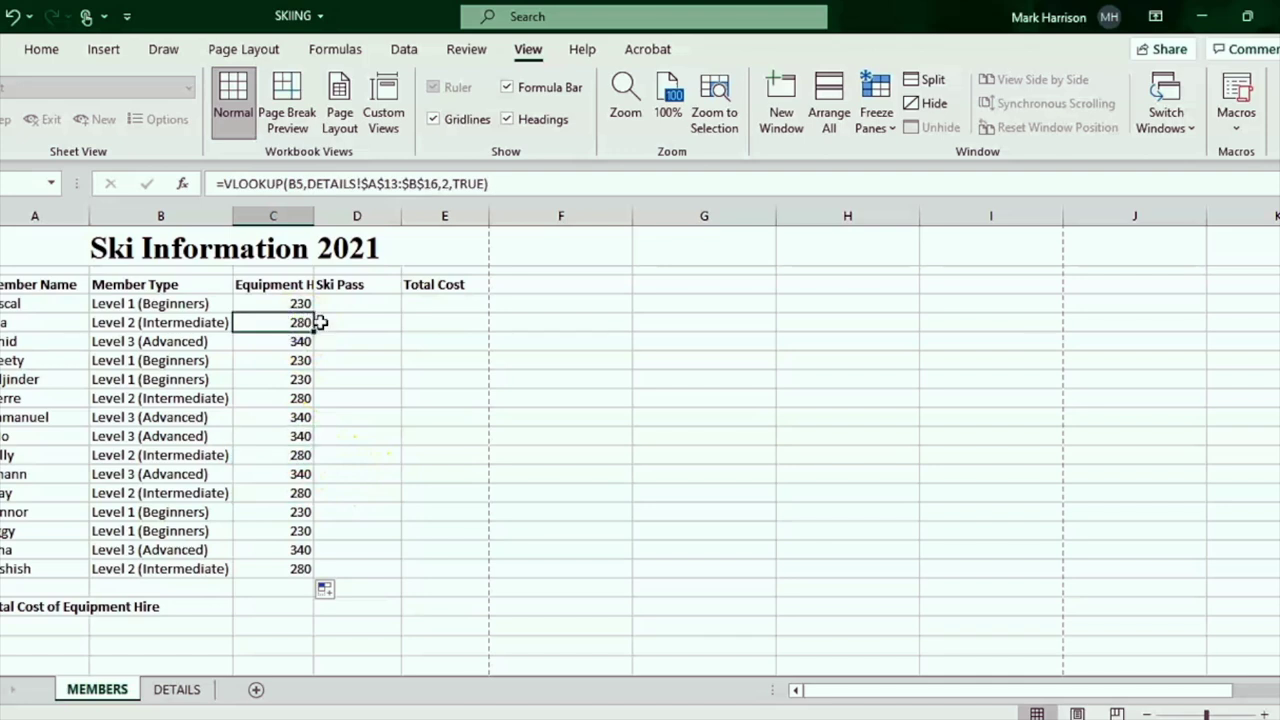
{"action": "left_click", "coordinate": [278, 303]}
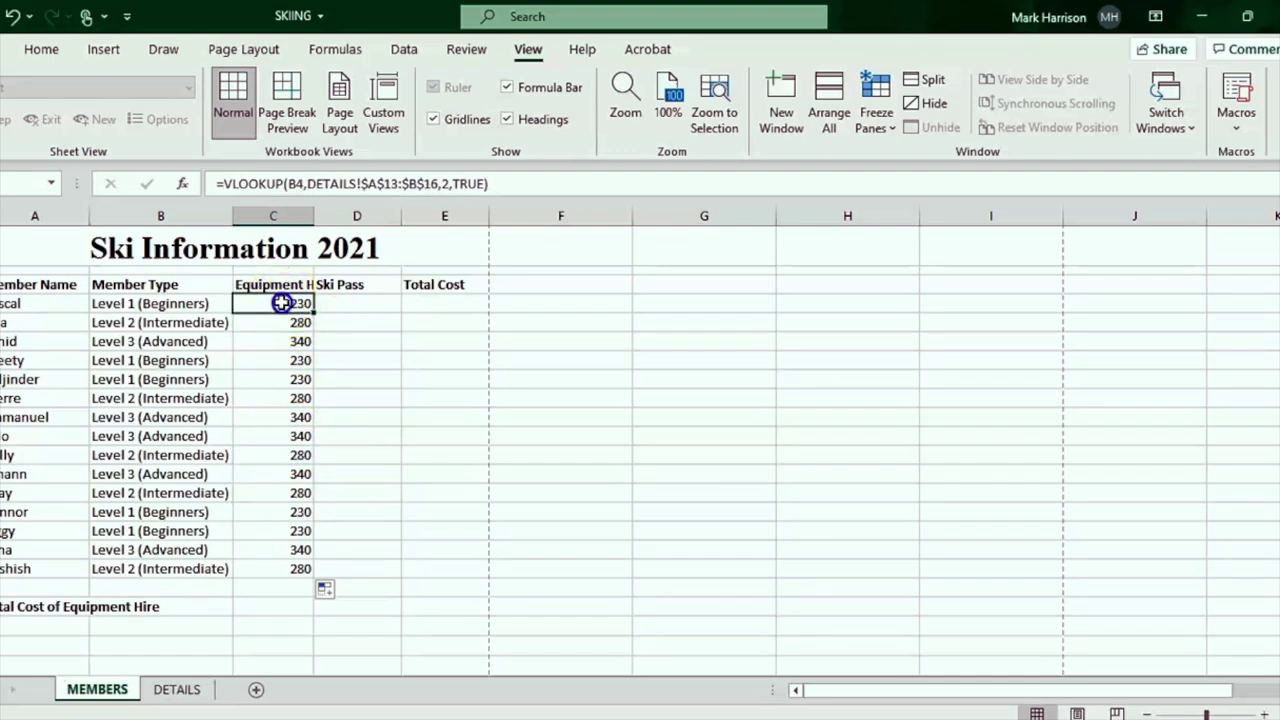
{"action": "left_click", "coordinate": [274, 323]}
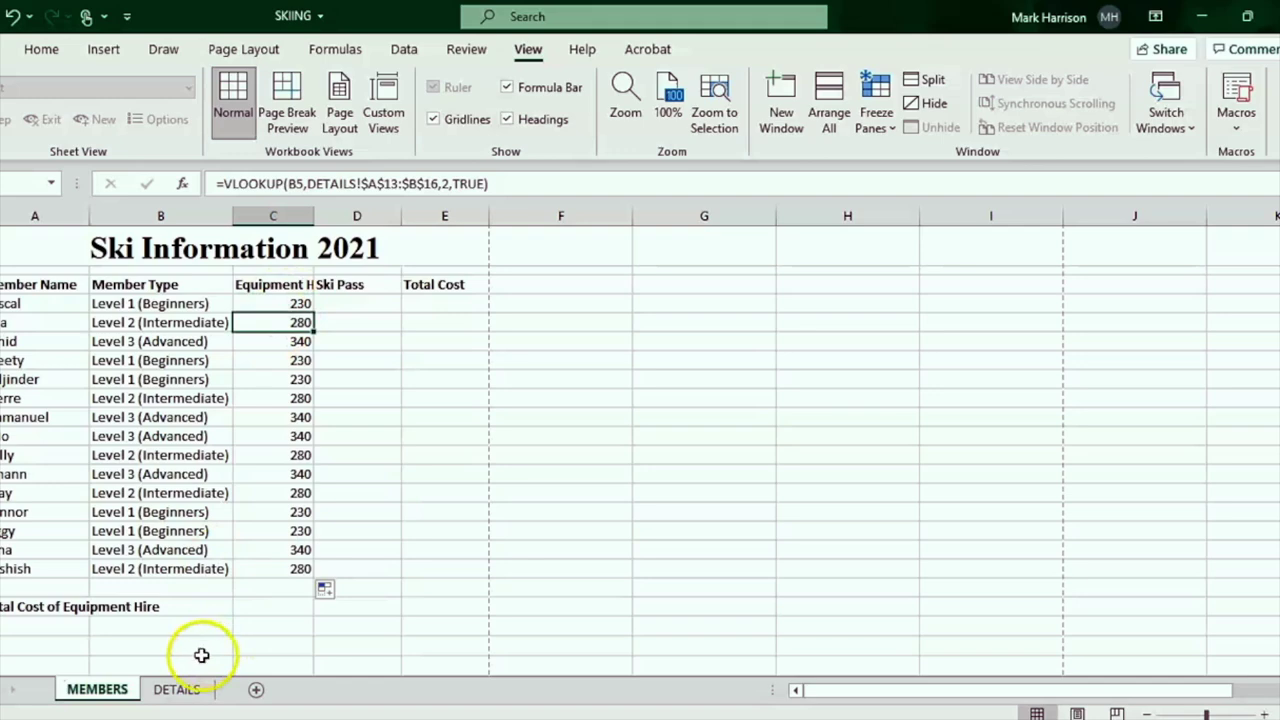
{"action": "left_click", "coordinate": [185, 697]}
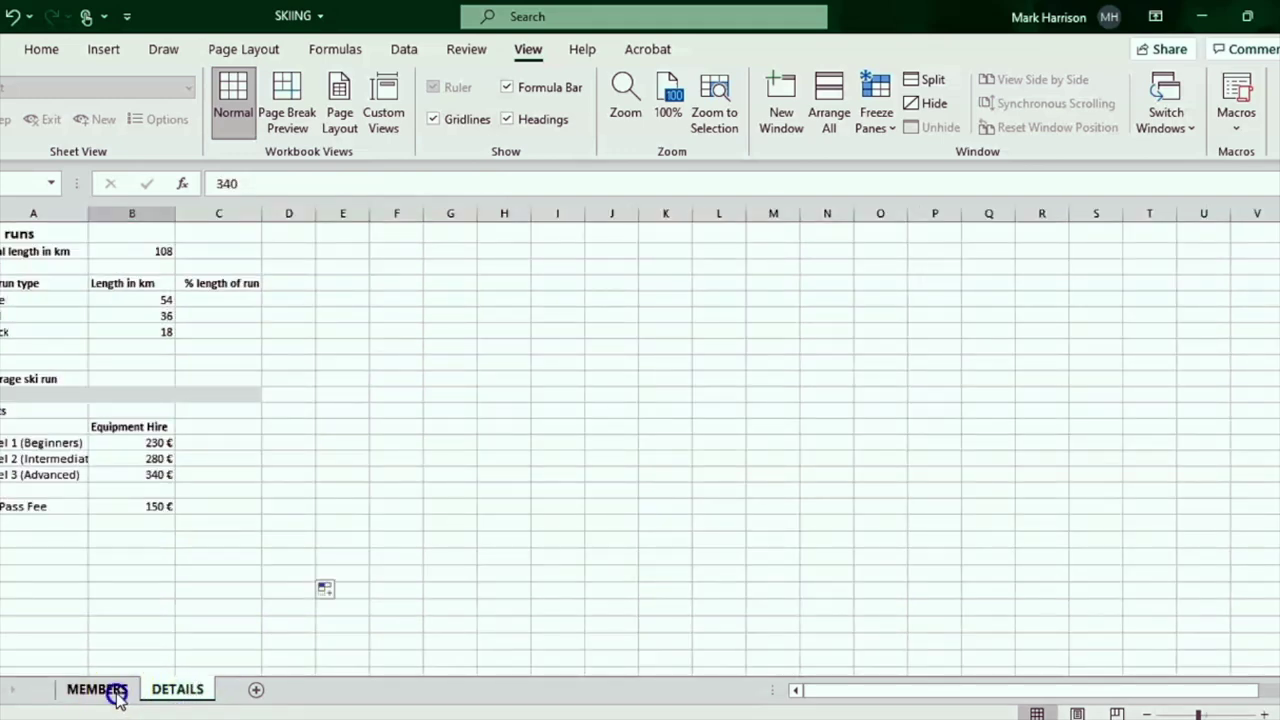
{"action": "left_click", "coordinate": [95, 690]}
{"action": "left_click", "coordinate": [274, 345]}
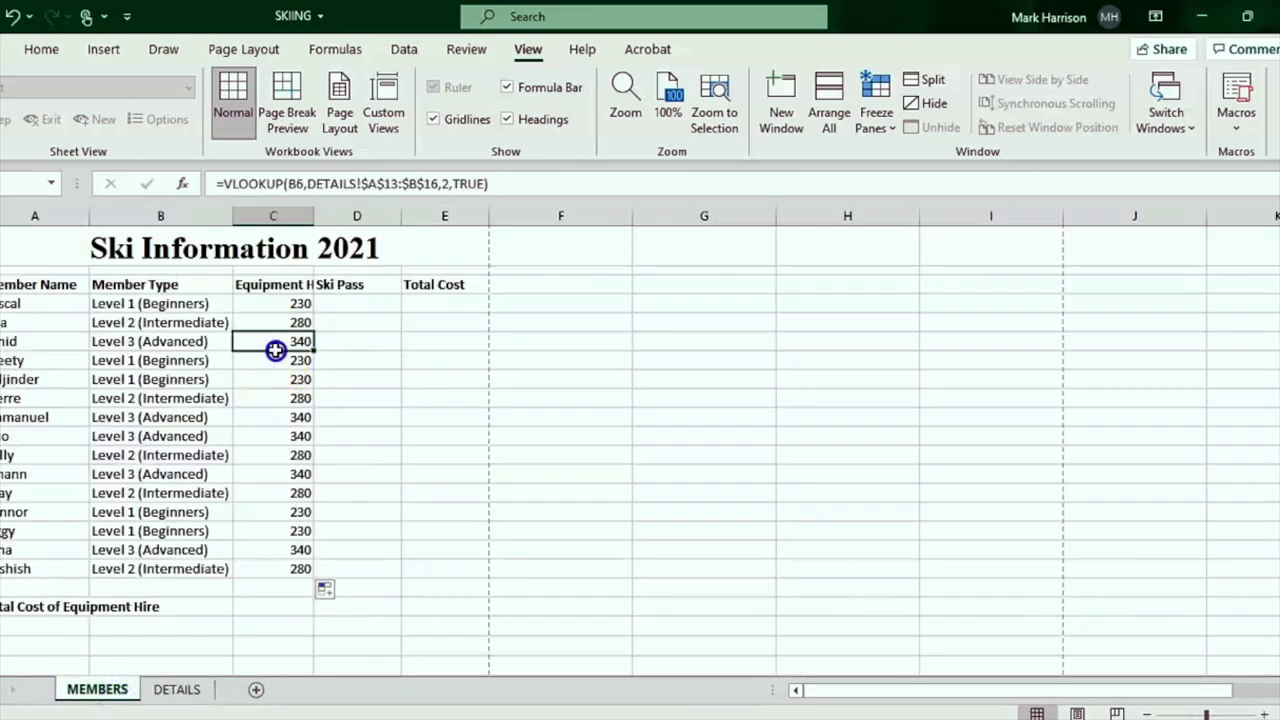
{"action": "left_click", "coordinate": [183, 694]}
{"action": "left_click", "coordinate": [96, 690]}
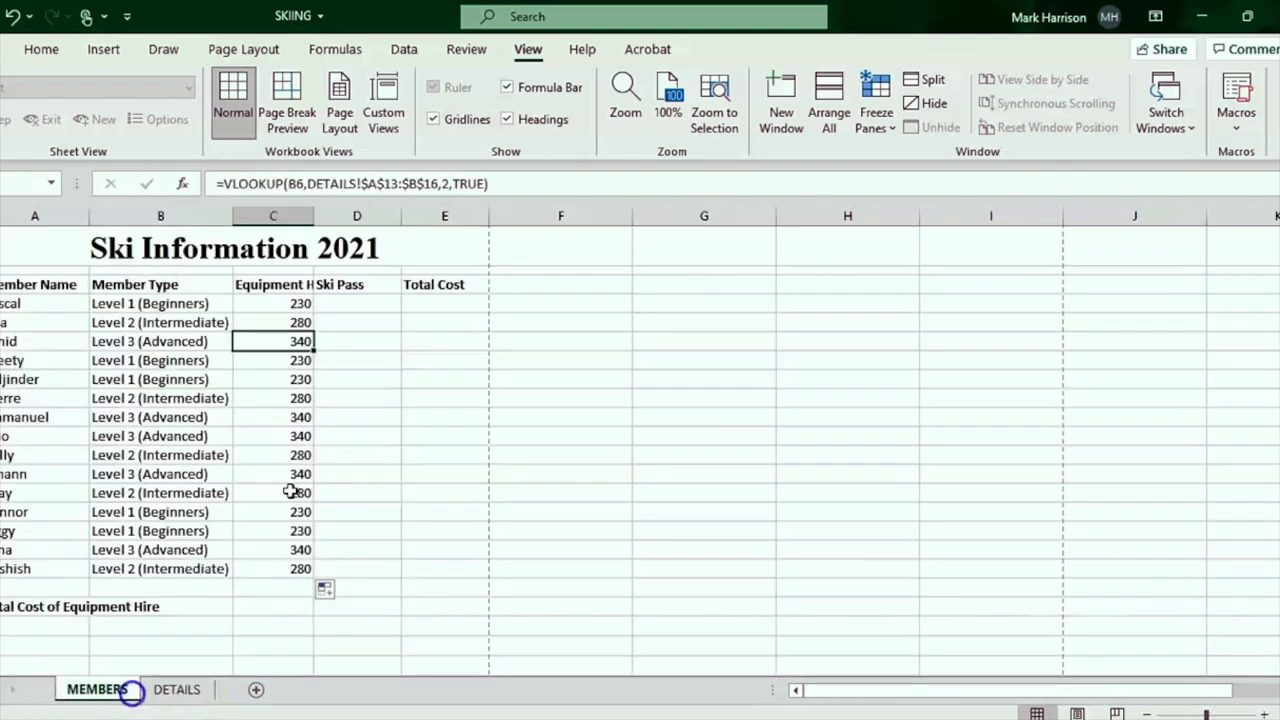
Review the Ski Pass discount requirement in the exam paper and locate the Ski Pass Fee on Excel's DETAILS sheet.
{"action": "left_click", "coordinate": [357, 364]}
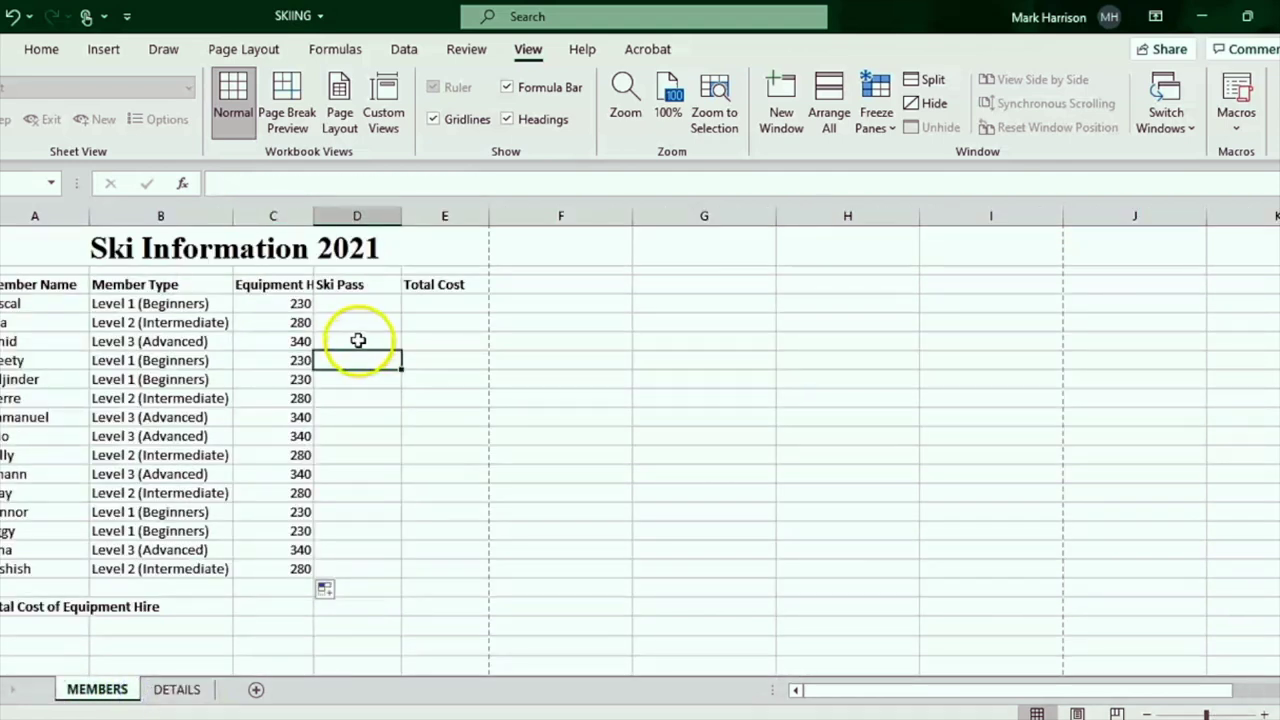
{"action": "left_click", "coordinate": [356, 338]}
{"action": "key", "text": "alt+Tab"}
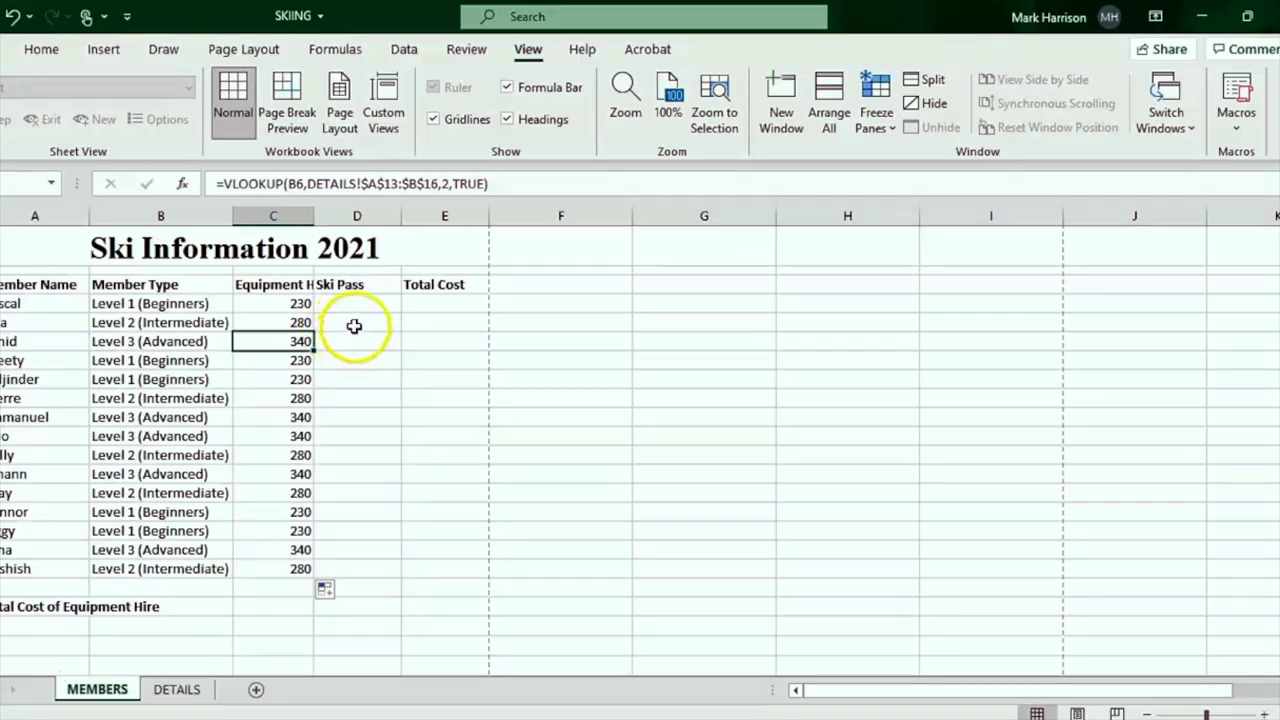
{"action": "left_click", "coordinate": [350, 356]}
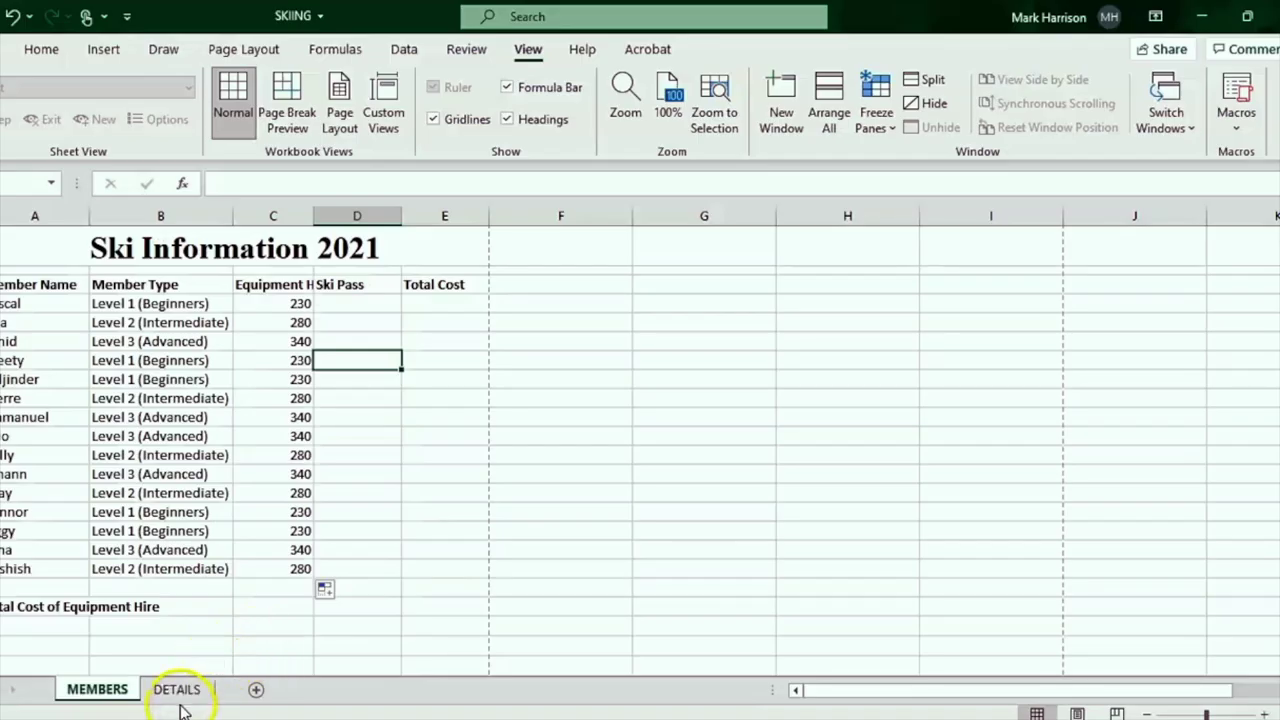
{"action": "left_click", "coordinate": [180, 693]}
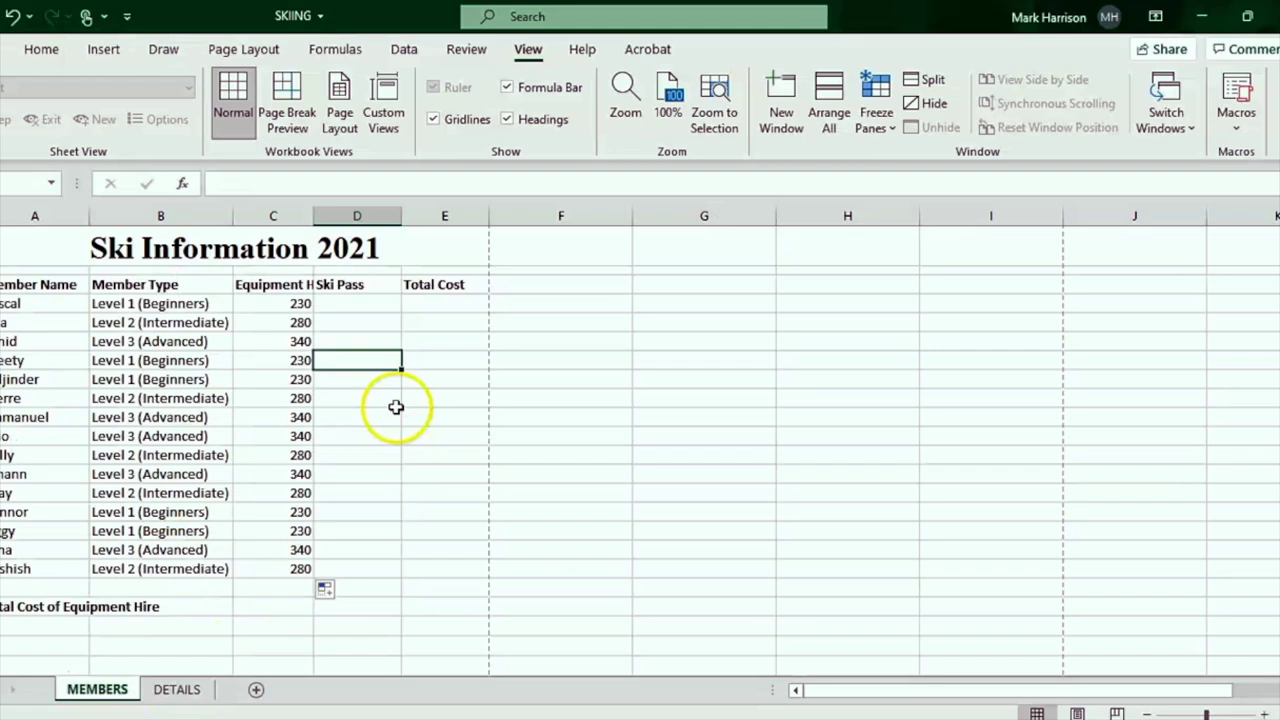
{"action": "left_click", "coordinate": [190, 695]}
{"action": "left_click", "coordinate": [135, 507]}
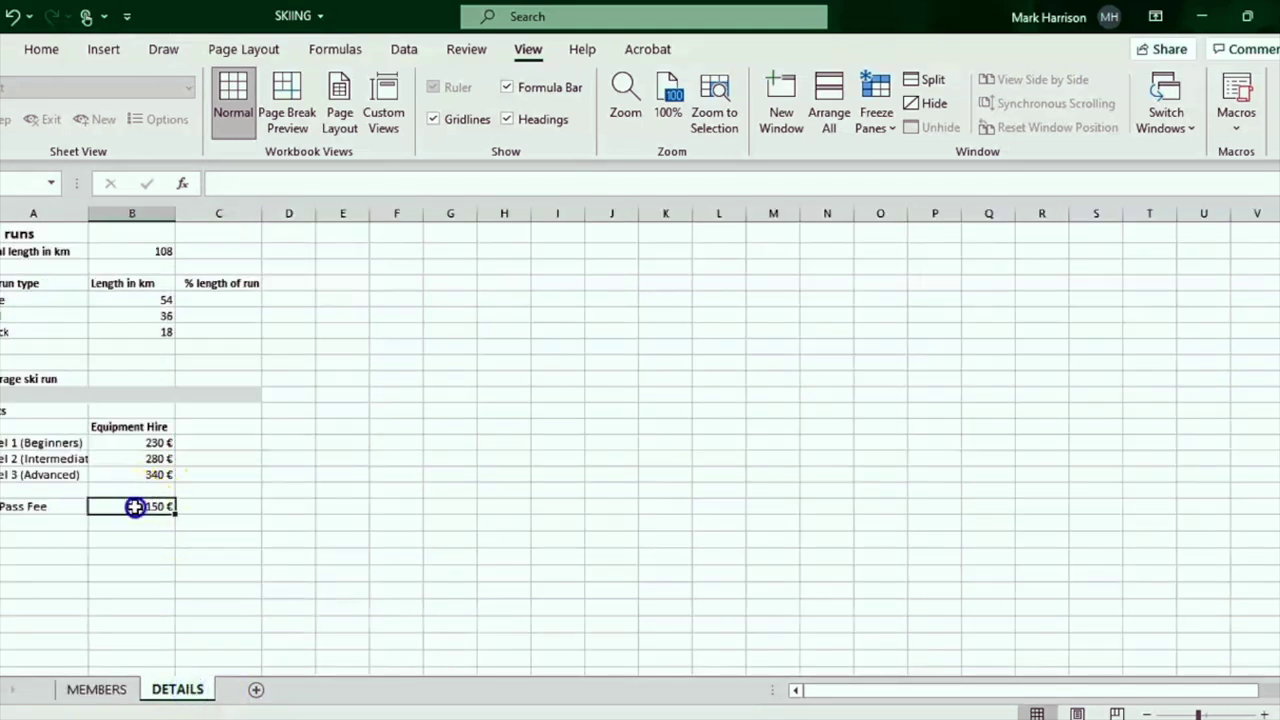
Enter =IF(C4>300,DETAILS!B18*80%,DETAILS!B18) as the first member's Ski Pass cost on the MEMBERS sheet.
{"action": "left_click", "coordinate": [82, 688]}
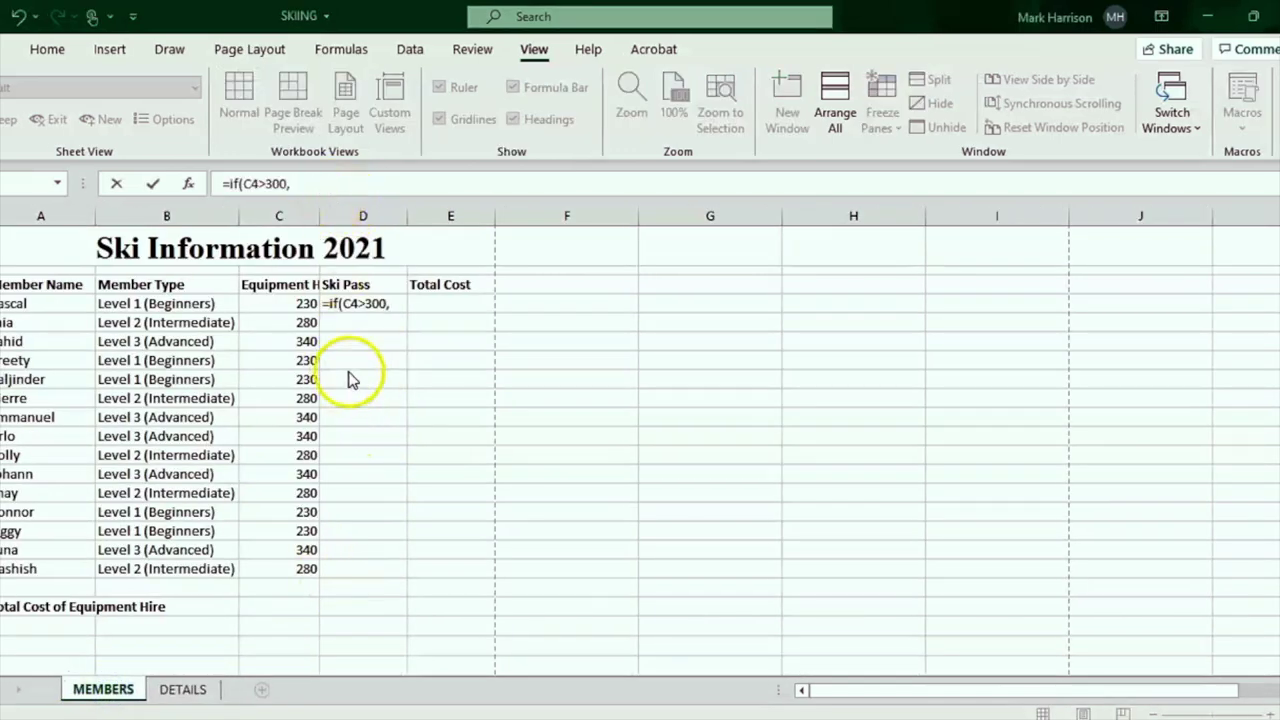
{"action": "left_click", "coordinate": [311, 183]}
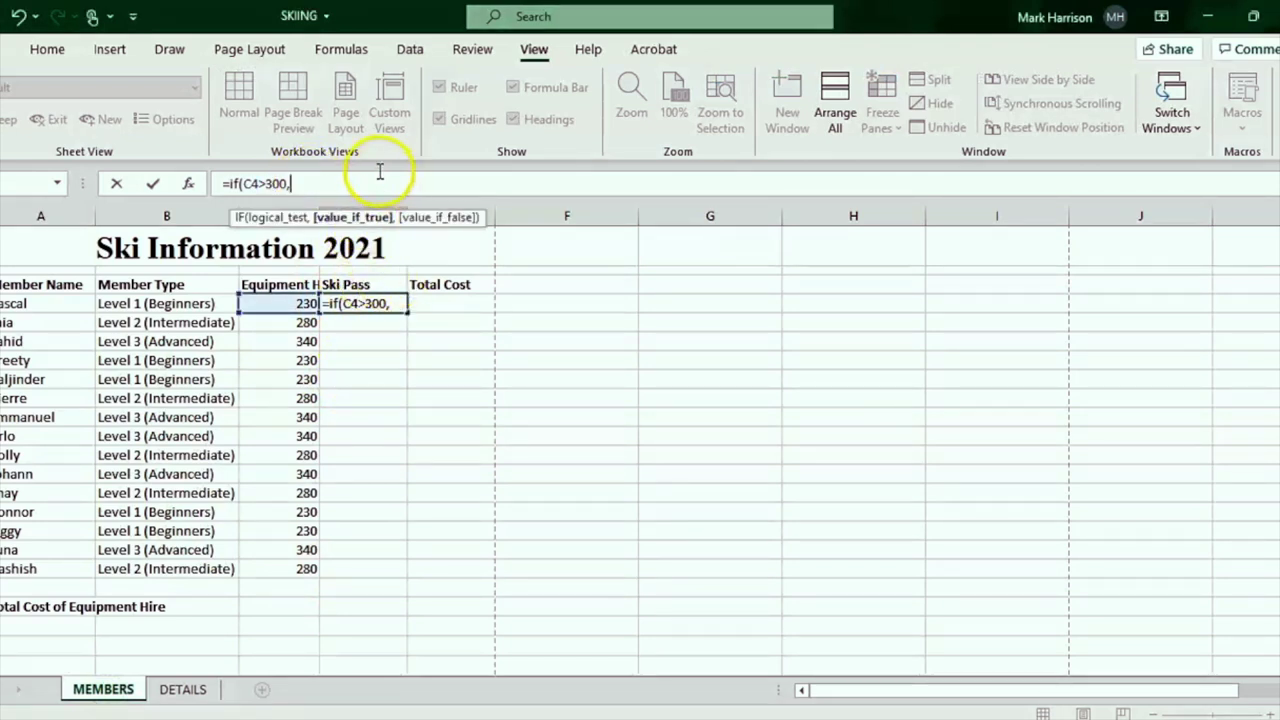
{"action": "left_click", "coordinate": [185, 690]}
{"action": "left_click", "coordinate": [162, 507]}
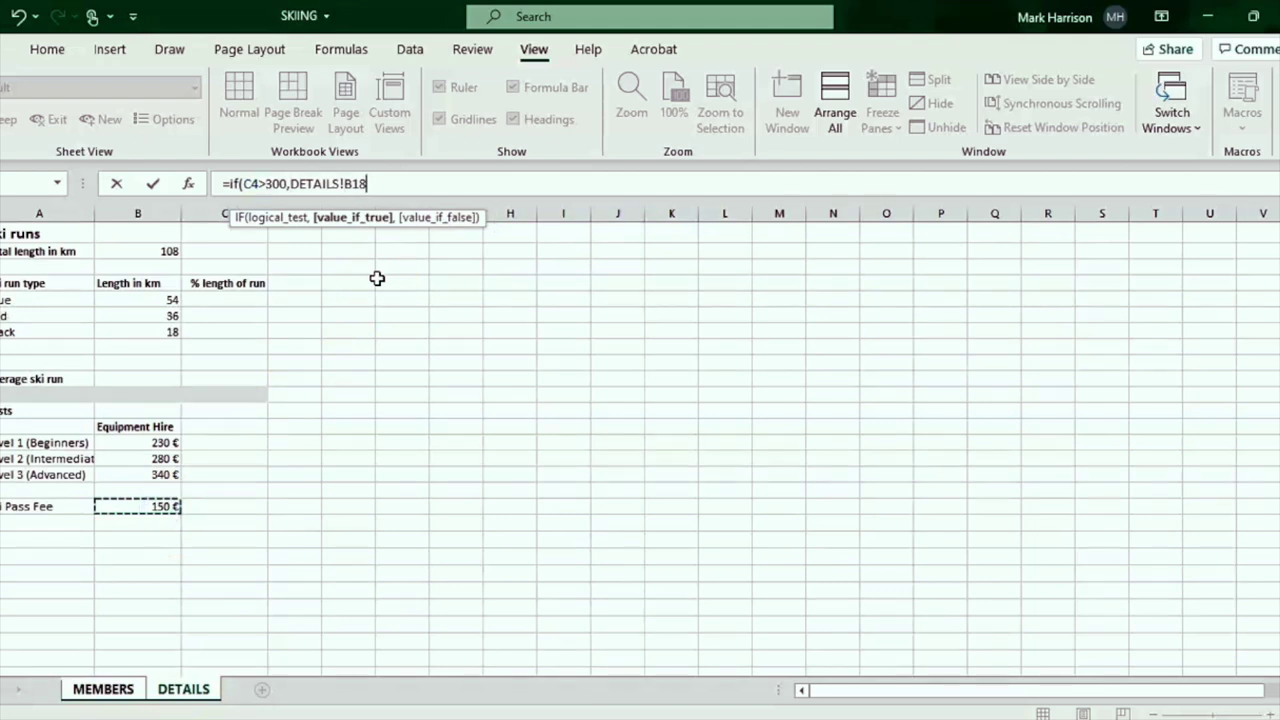
{"action": "type", "text": "*"}
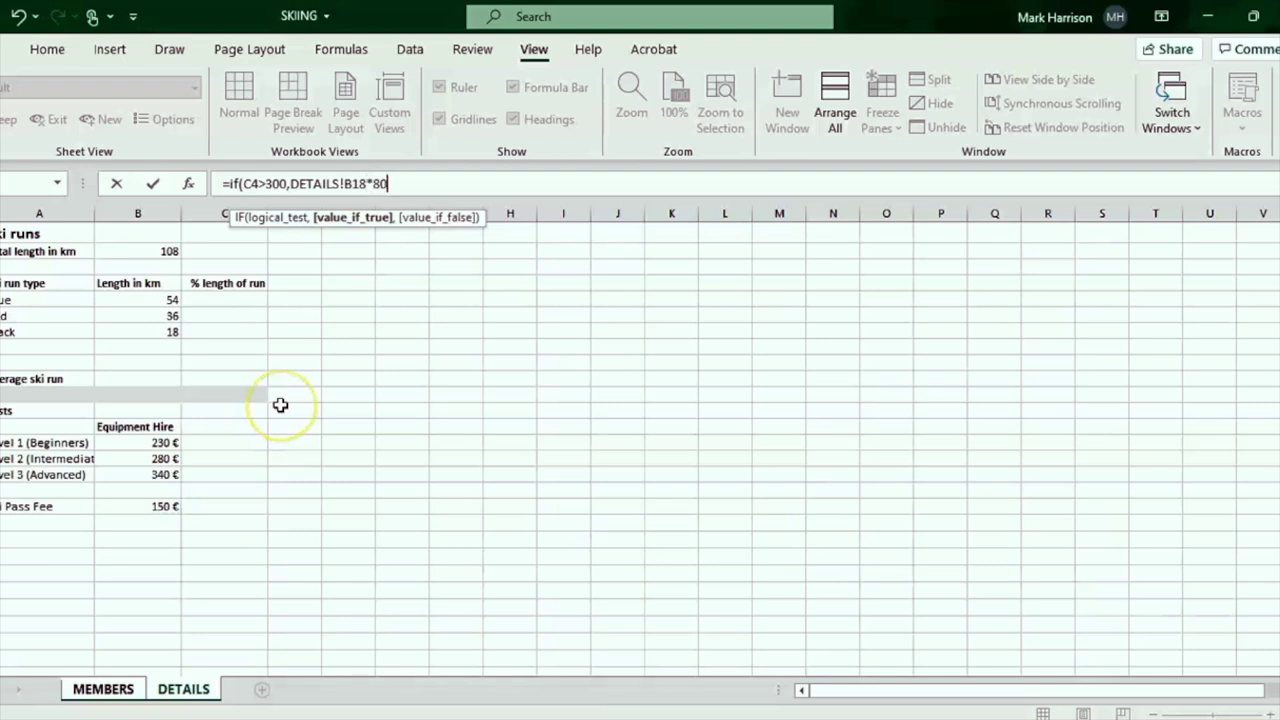
{"action": "type", "text": "80%,"}
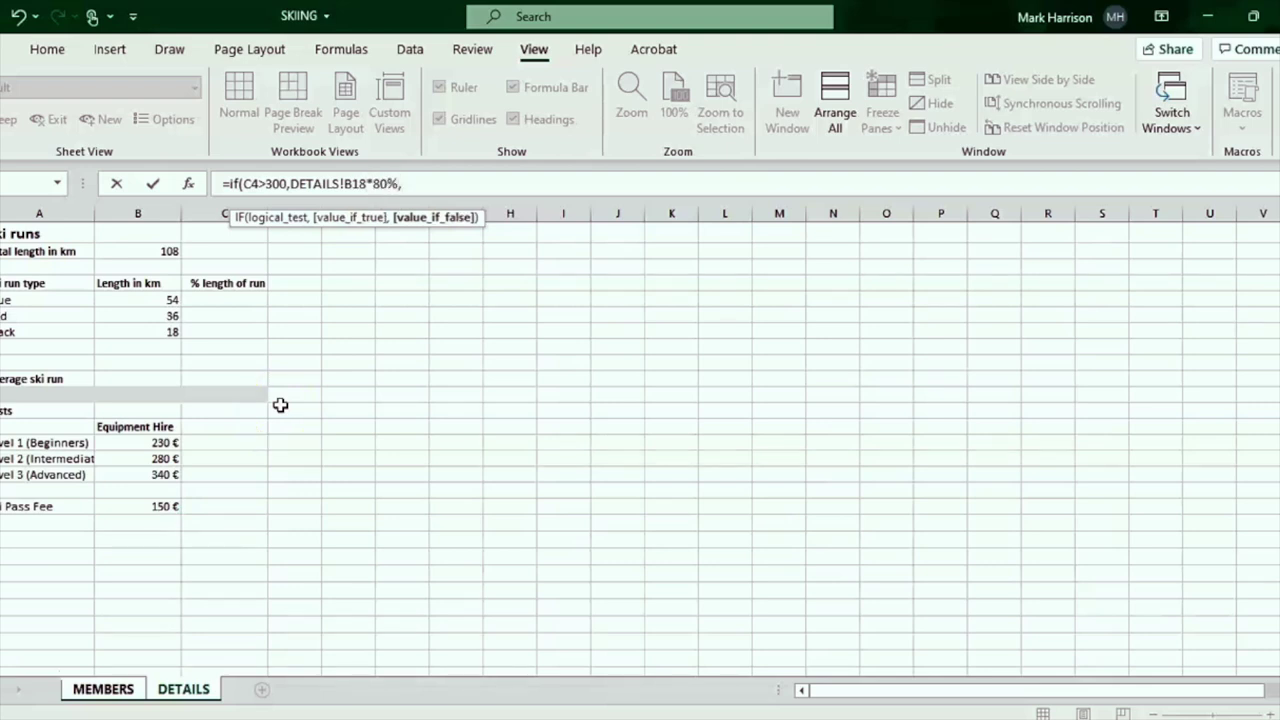
{"action": "left_click", "coordinate": [137, 506]}
{"action": "key", "text": "Return"}
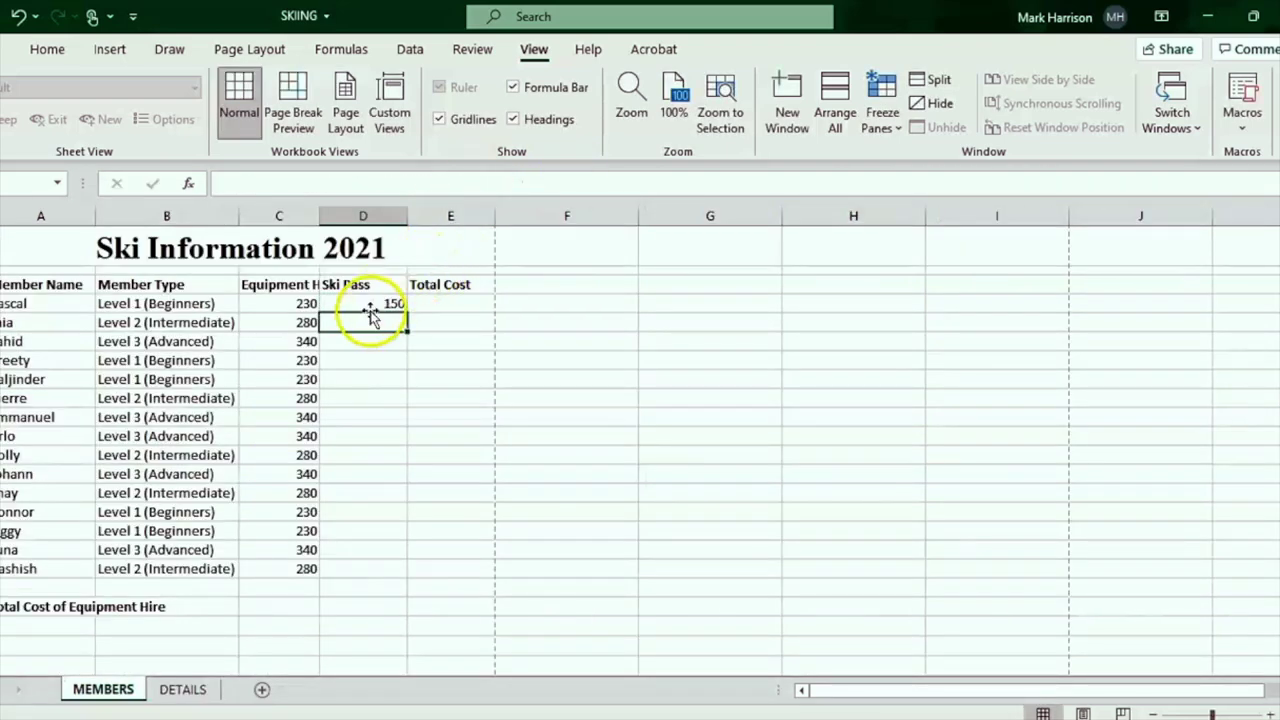
Make both Ski Pass Fee references absolute as DETAILS!$B$18 in D4 and copy the formula down the Ski Pass column for all members.
{"action": "left_click", "coordinate": [363, 303]}
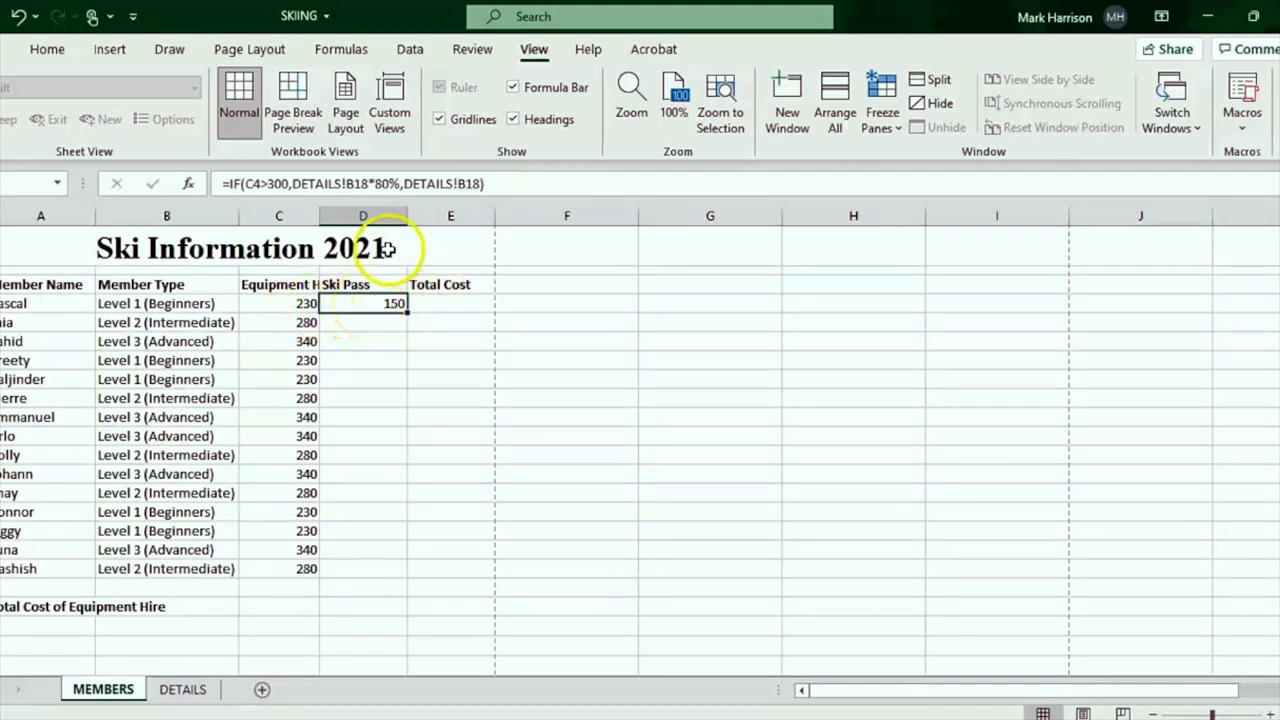
{"action": "left_click", "coordinate": [372, 184]}
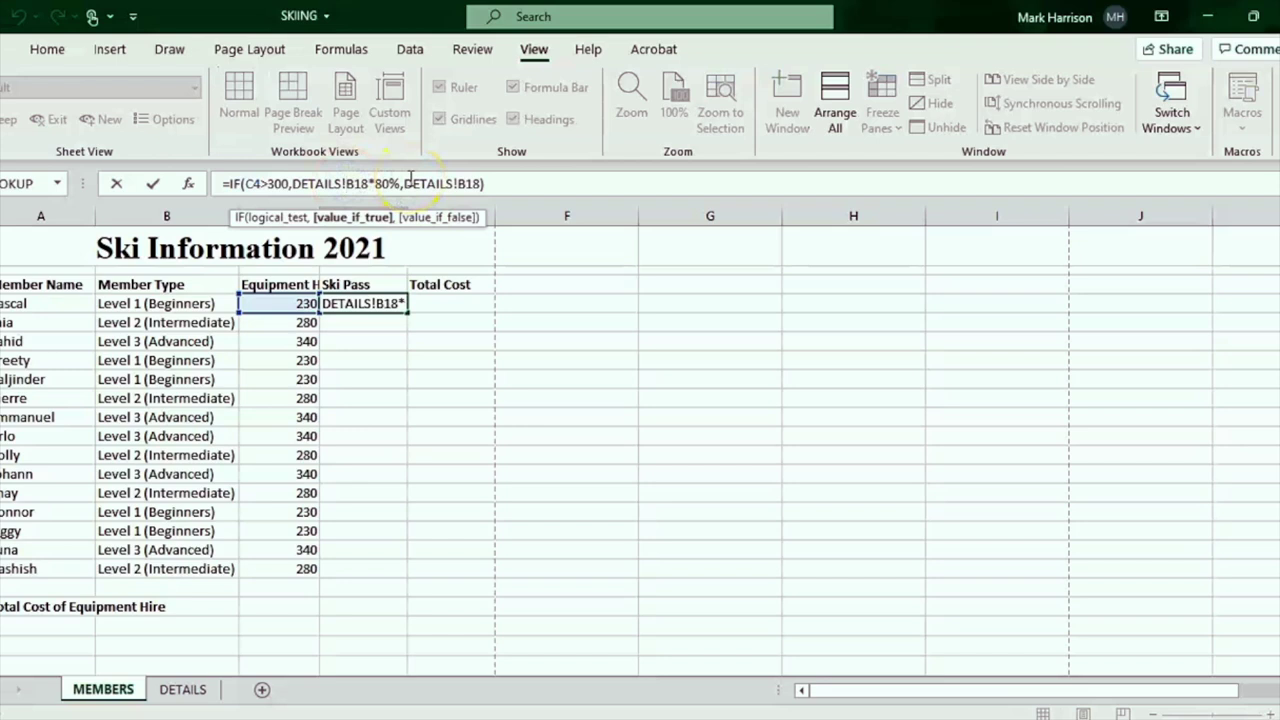
{"action": "type", "text": "$"}
{"action": "type", "text": "$"}
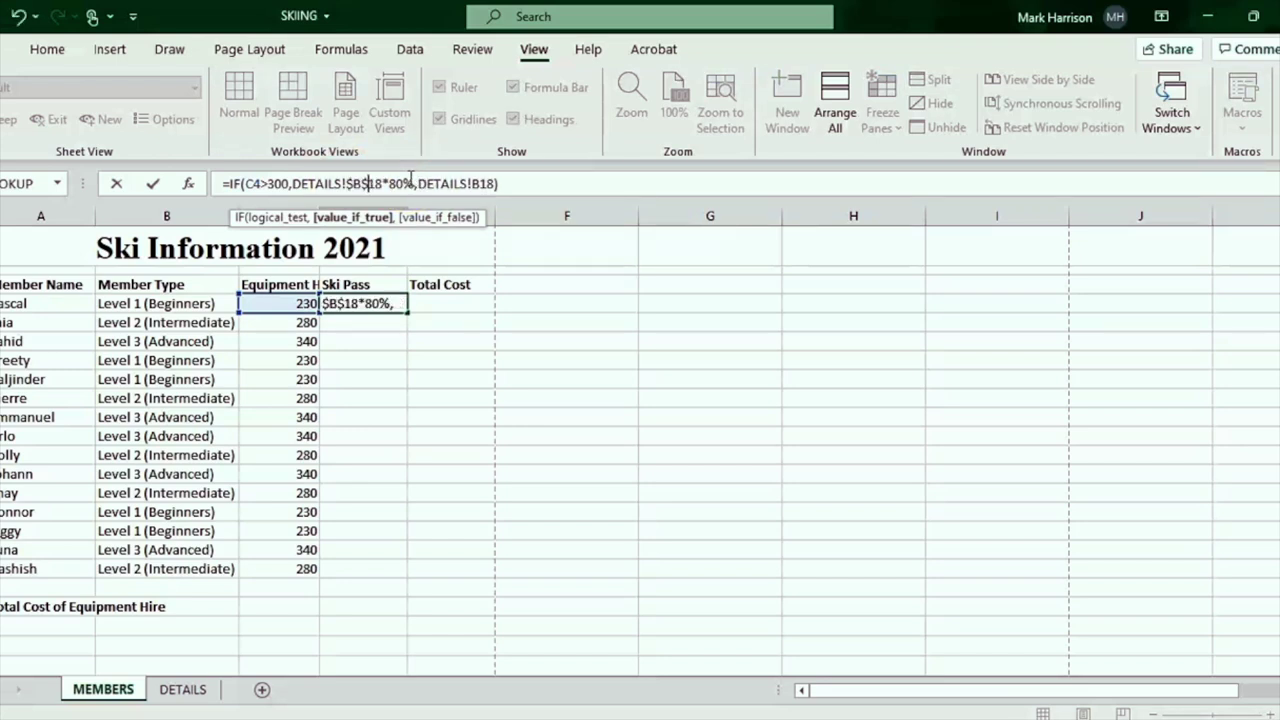
{"action": "type", "text": "$B"}
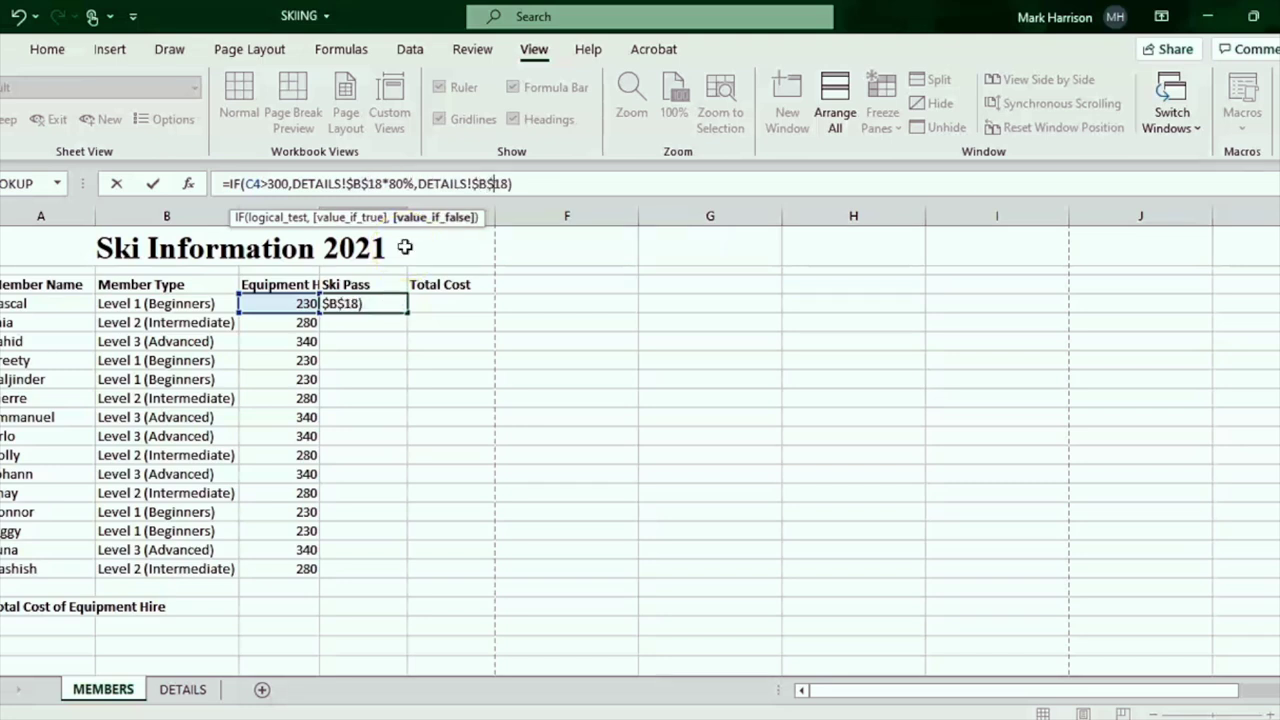
{"action": "type", "text": "$"}
{"action": "key", "text": "Return"}
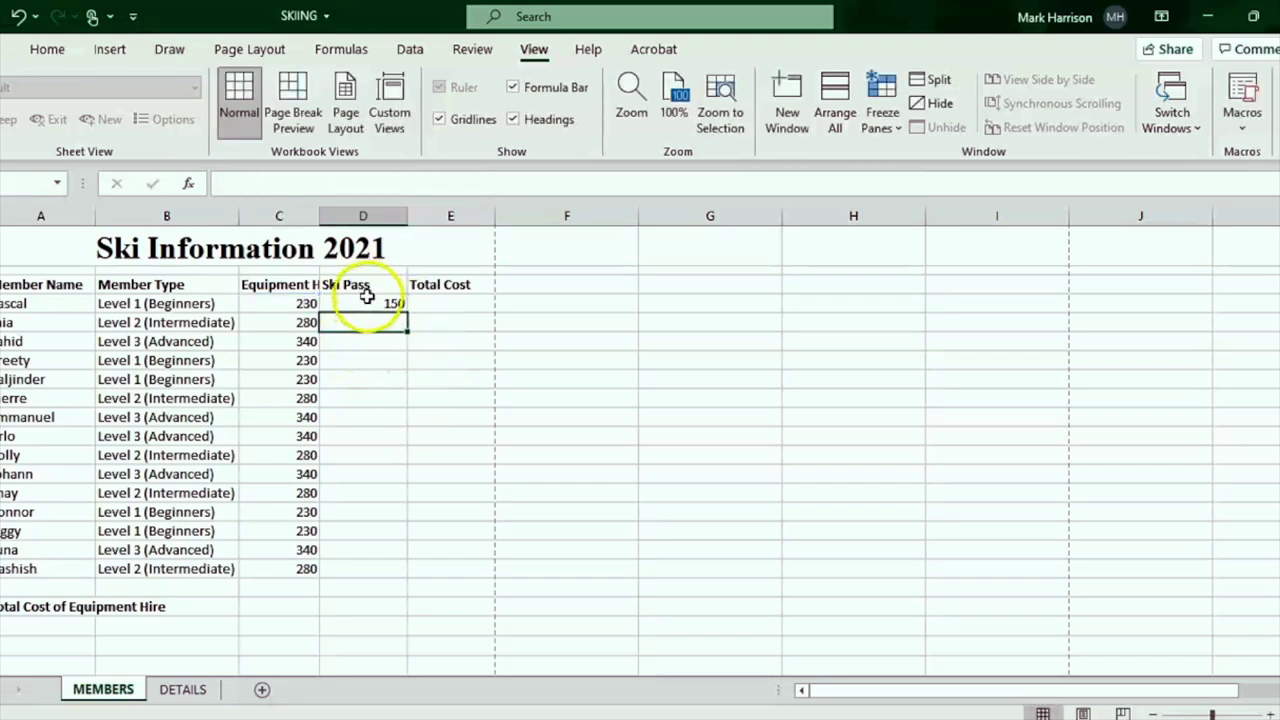
{"action": "left_click", "coordinate": [367, 297]}
{"action": "left_click_drag", "start_coordinate": [407, 311], "coordinate": [400, 570]}
Check several members' copied Ski Pass formulas and review the Total Cost requirement in the exam paper in Acrobat.
{"action": "left_click", "coordinate": [372, 343]}
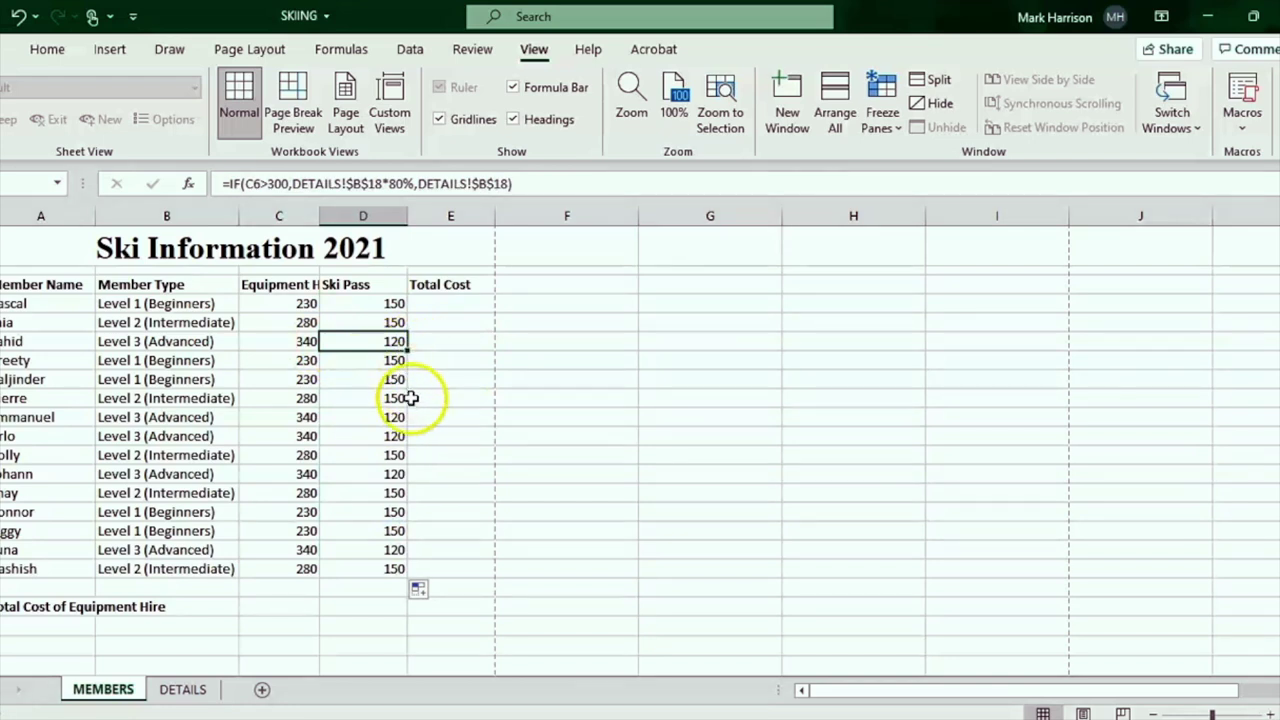
{"action": "left_click", "coordinate": [391, 437]}
{"action": "left_click", "coordinate": [383, 458]}
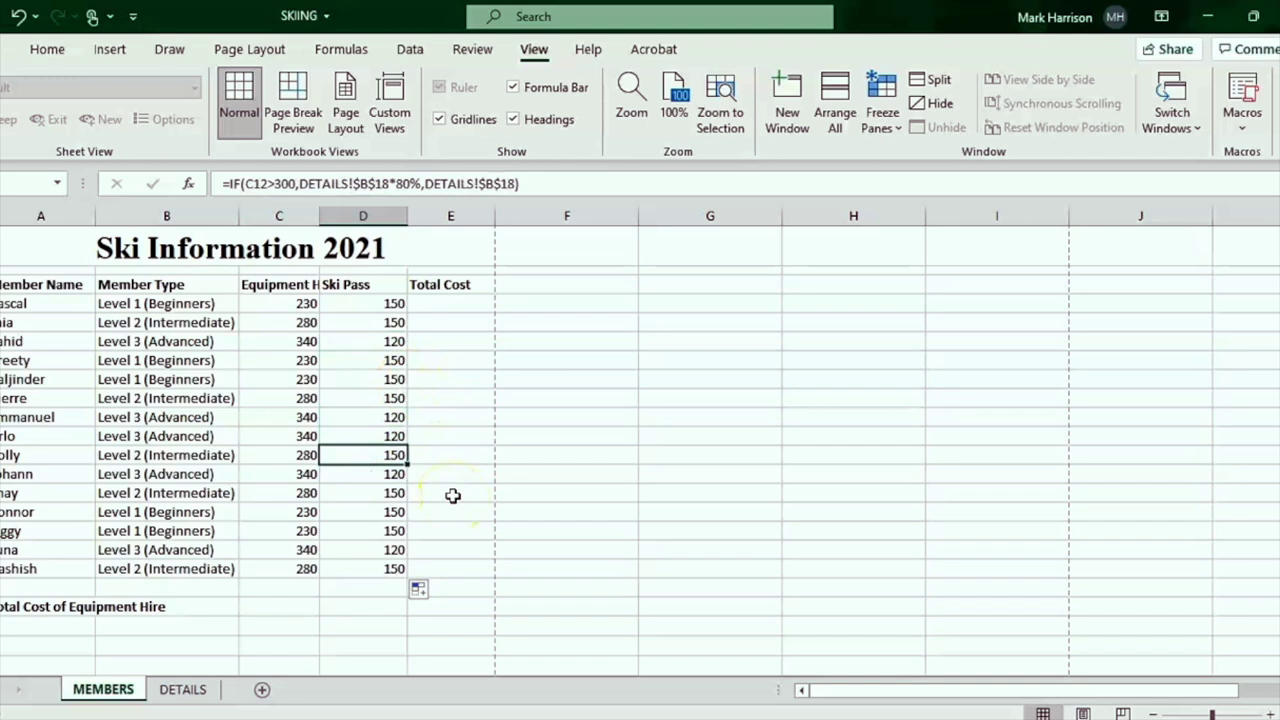
{"action": "left_click", "coordinate": [385, 532]}
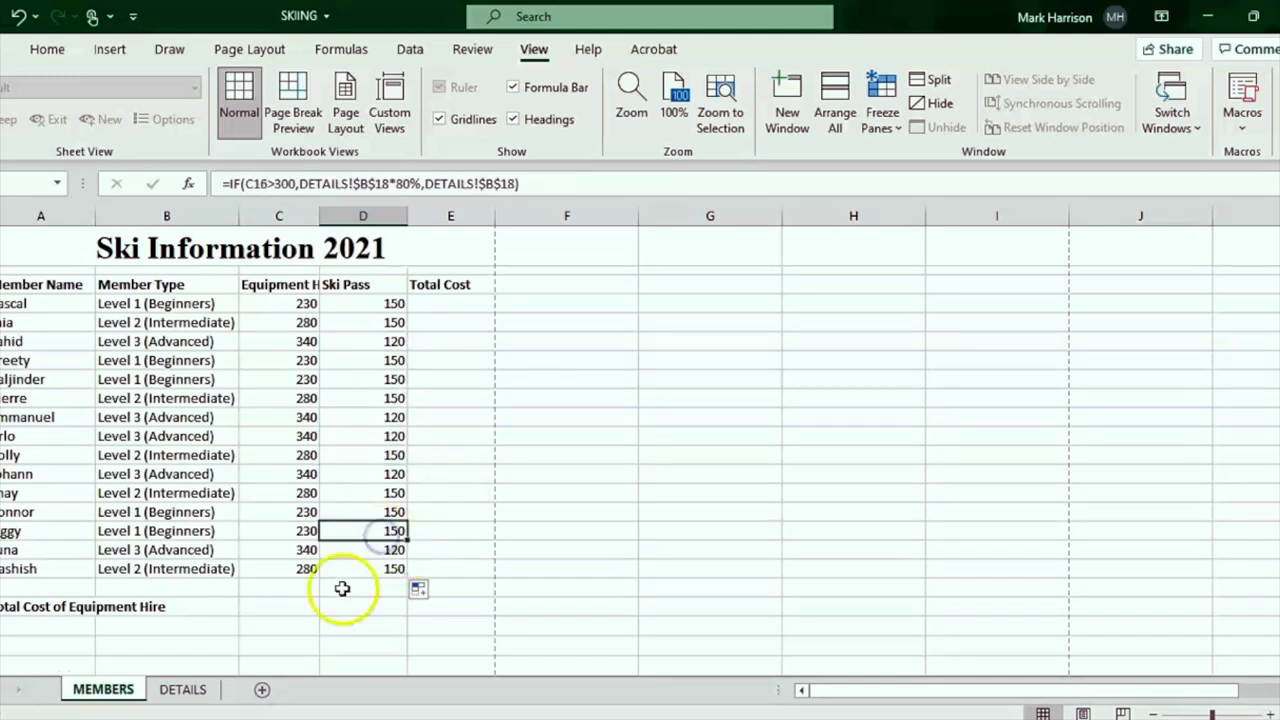
{"action": "left_click", "coordinate": [575, 719]}
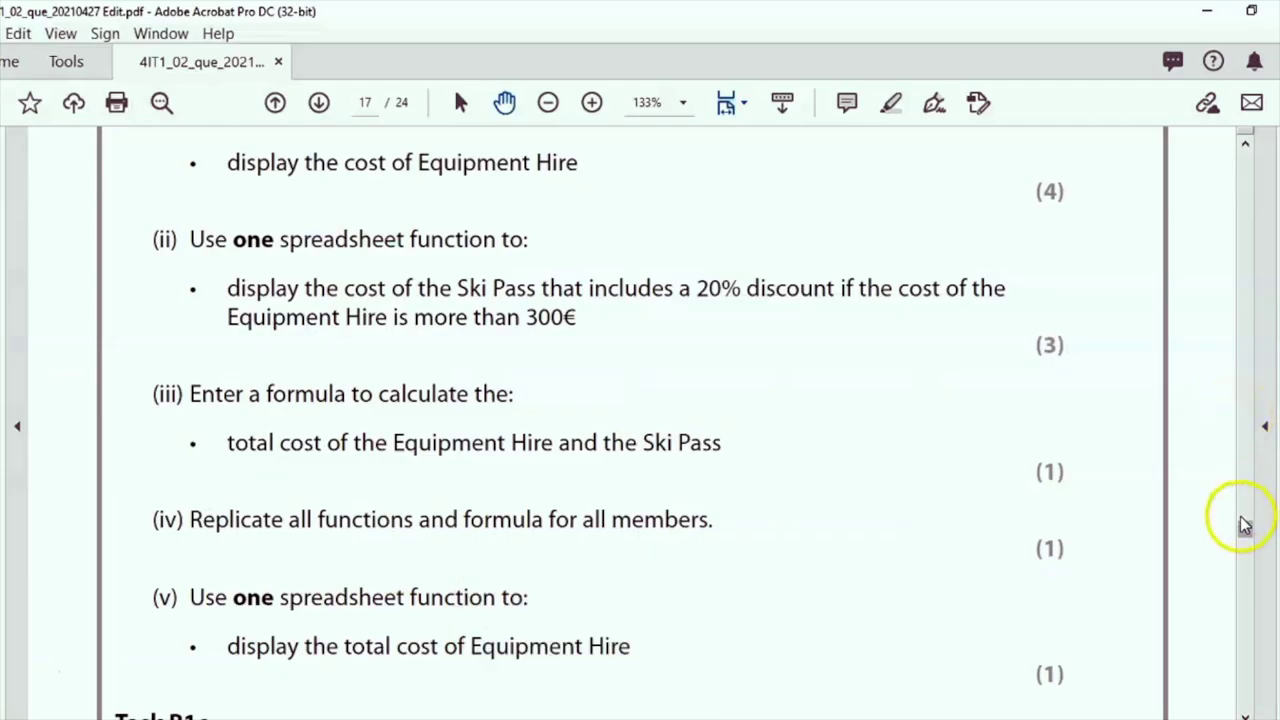
{"action": "scroll", "coordinate": [803, 257], "scroll_direction": "down", "scroll_amount": 3}
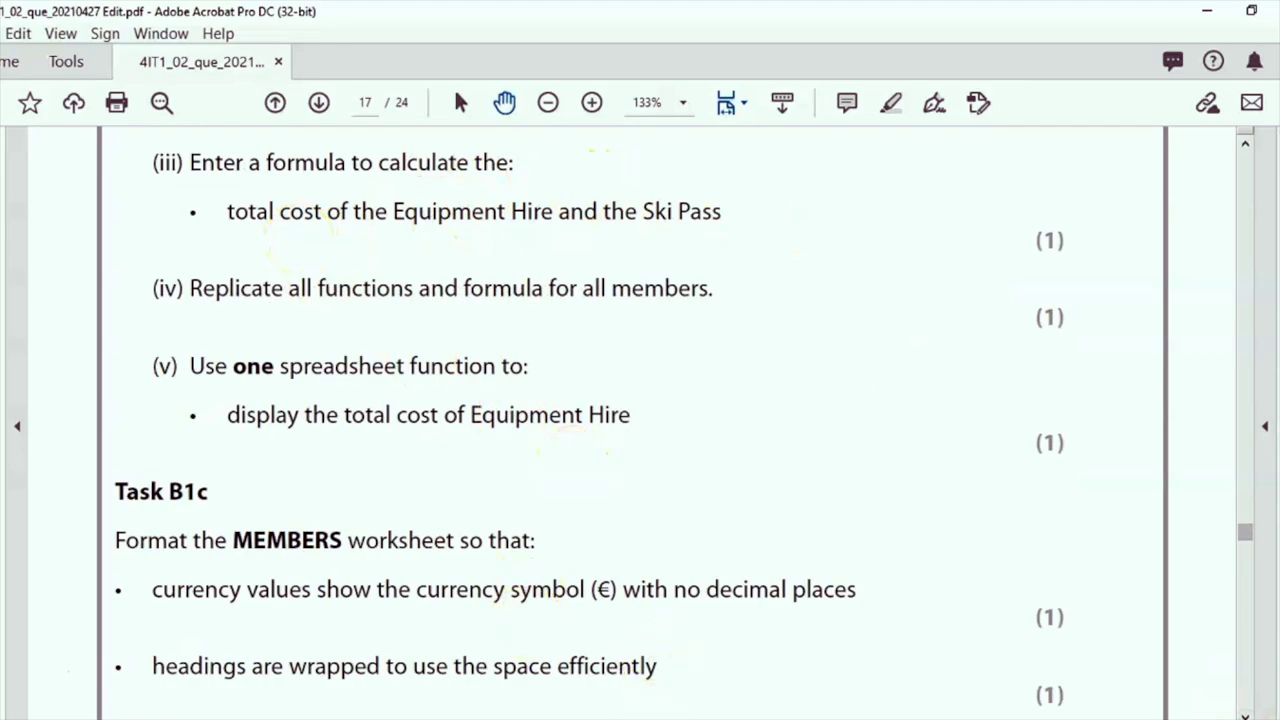
{"action": "left_click", "coordinate": [690, 719]}
Enter =C4+D4 as the first member's Total Cost on Excel's MEMBERS sheet and copy it down the column for all members.
{"action": "left_click", "coordinate": [466, 304]}
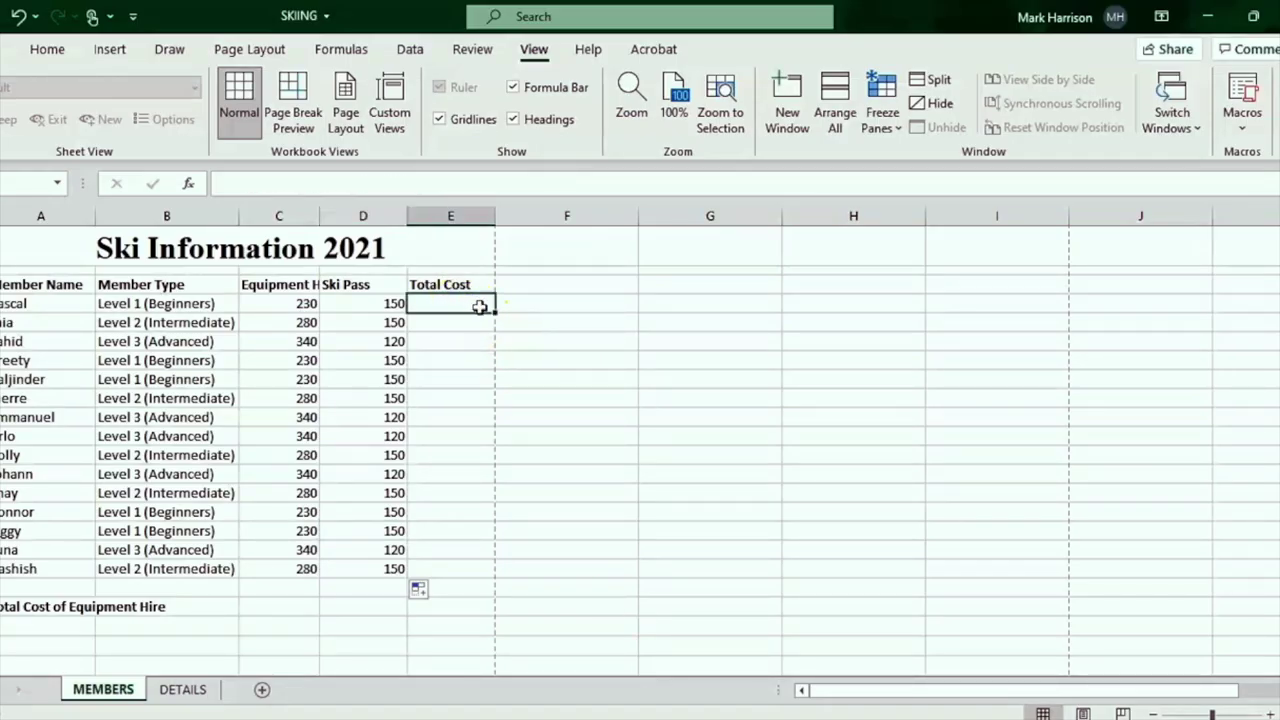
{"action": "type", "text": "="}
{"action": "left_click", "coordinate": [280, 300]}
{"action": "type", "text": "+"}
{"action": "left_click", "coordinate": [350, 303]}
{"action": "key", "text": "Return"}
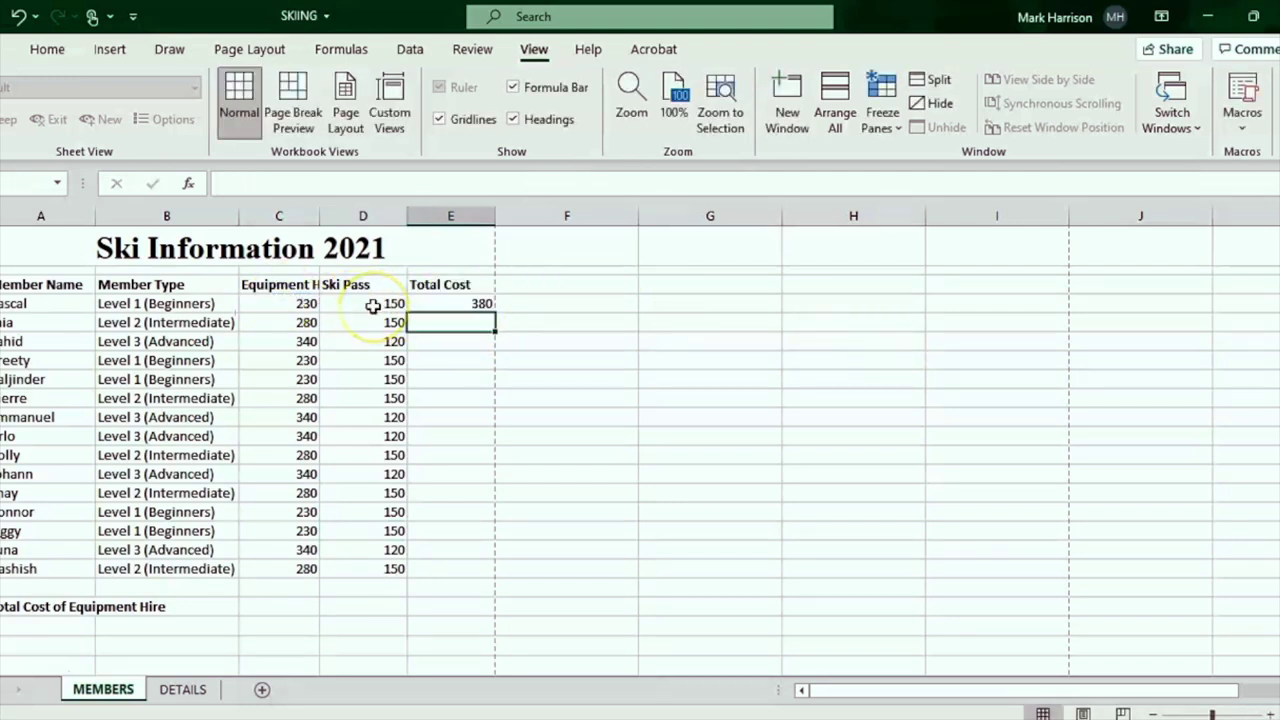
{"action": "left_click", "coordinate": [478, 305]}
{"action": "left_click_drag", "start_coordinate": [495, 316], "coordinate": [472, 572]}
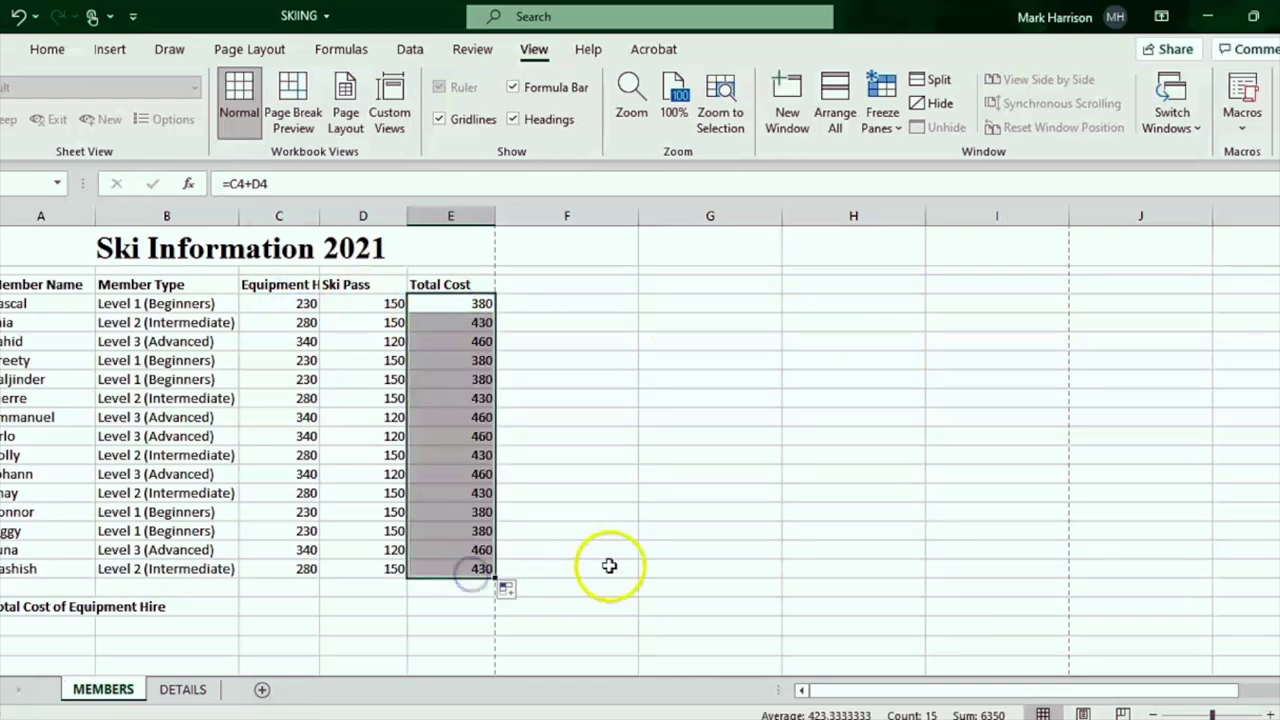
Format the Equipment Hire, Ski Pass and Total Cost values of all members as Currency with the Euro (€ 123) symbol.
{"action": "key", "text": "alt+Tab"}
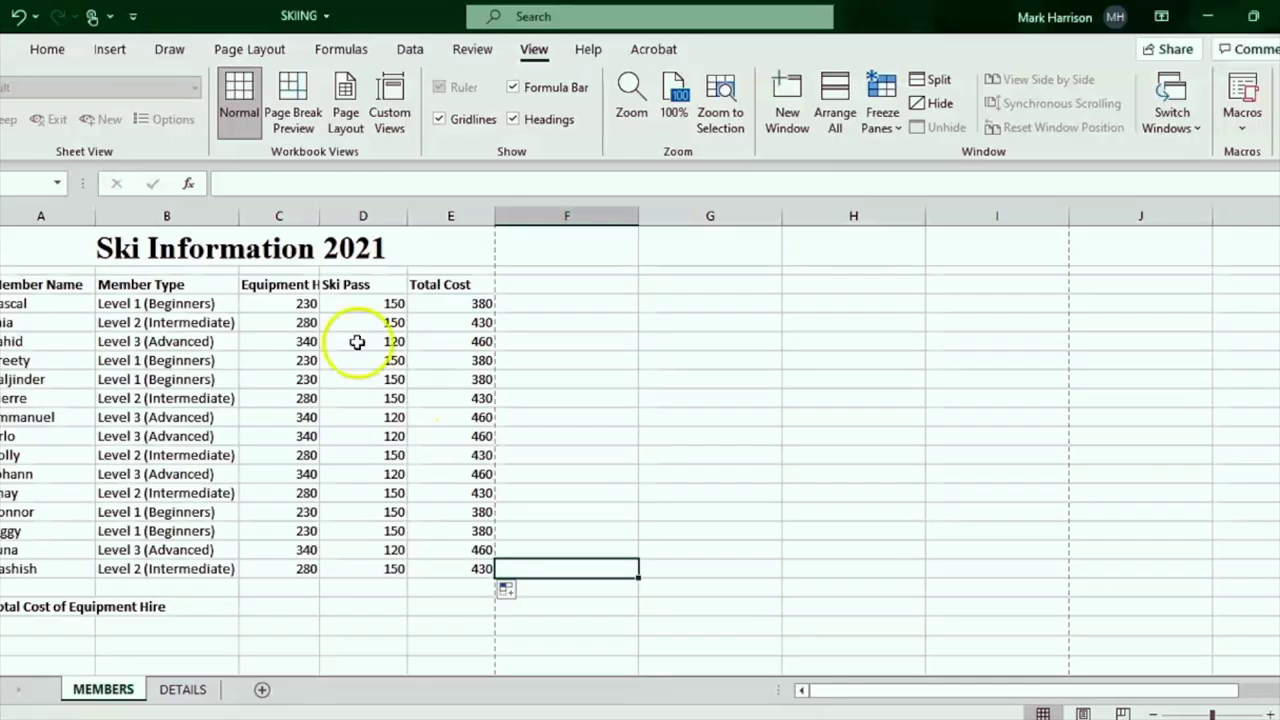
{"action": "left_click_drag", "start_coordinate": [278, 303], "coordinate": [447, 564]}
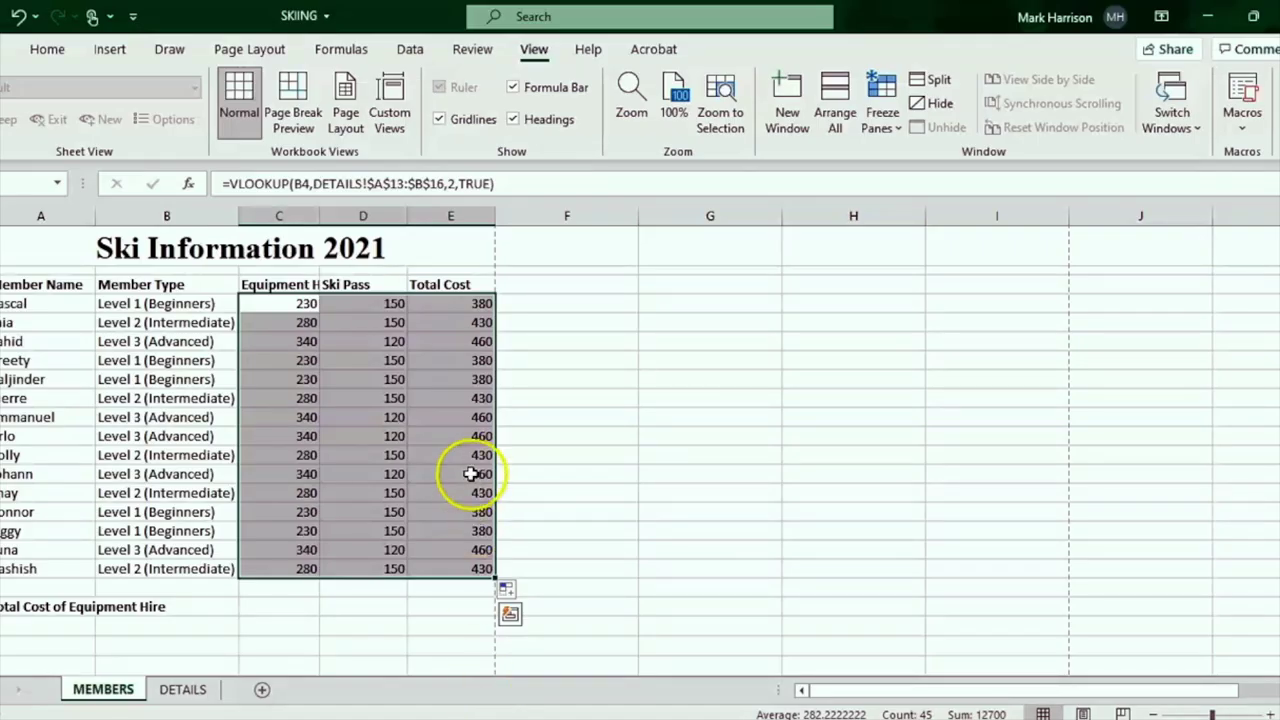
{"action": "left_click", "coordinate": [52, 49]}
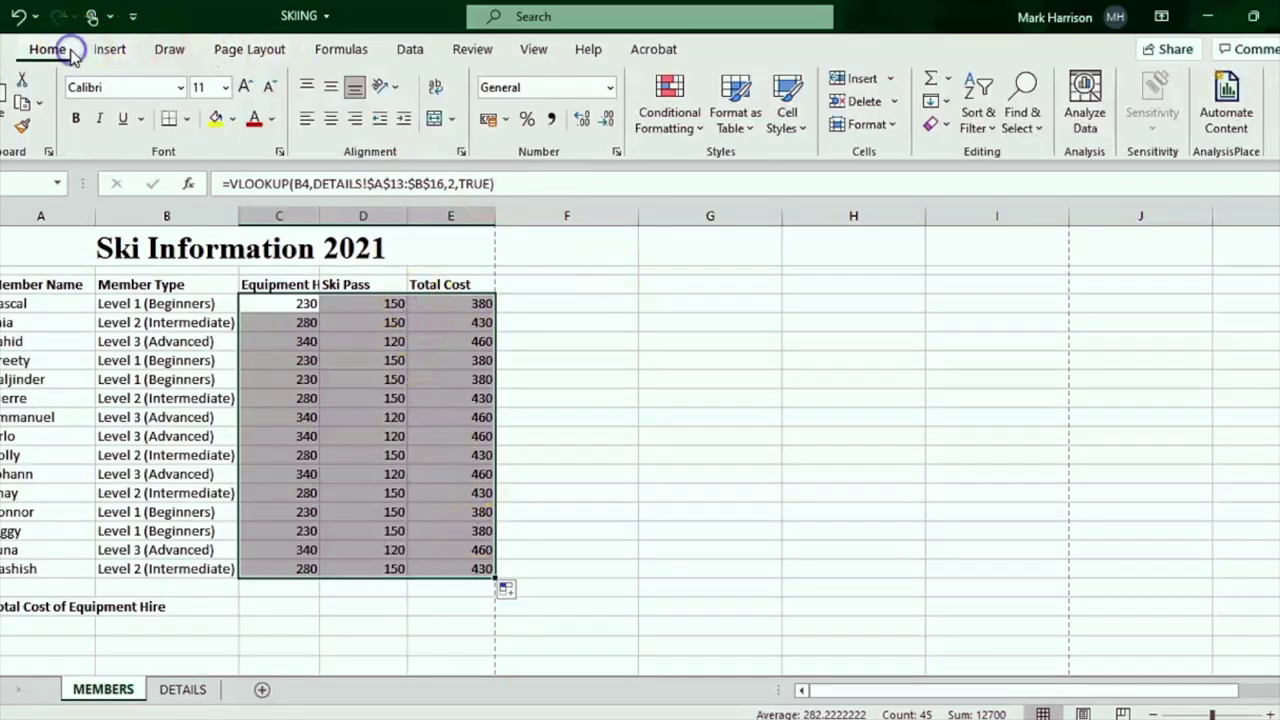
{"action": "left_click", "coordinate": [609, 87]}
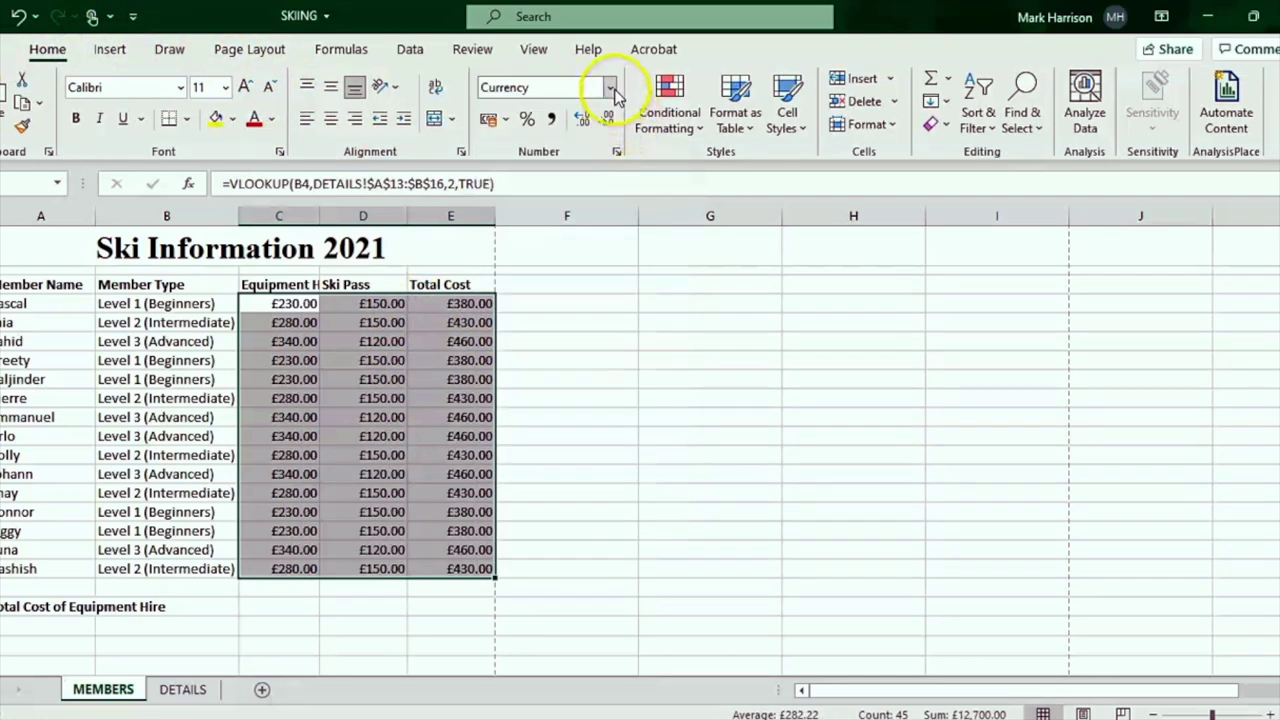
{"action": "left_click", "coordinate": [611, 88]}
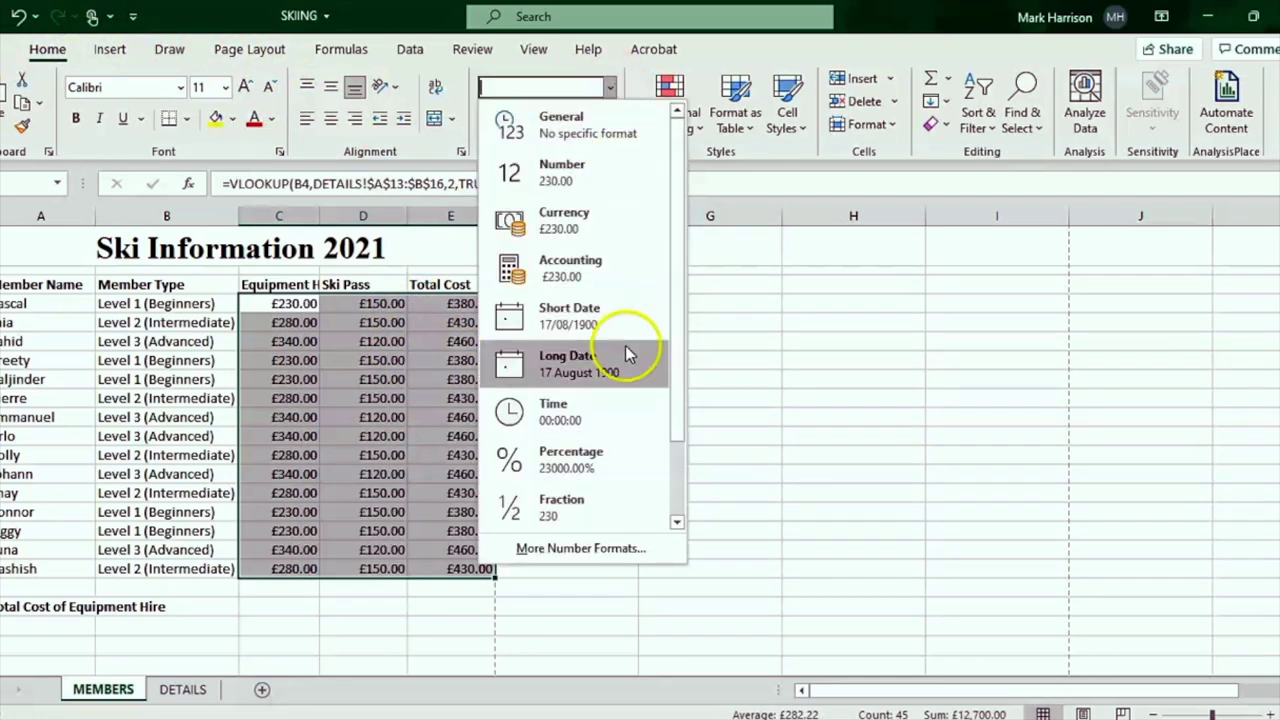
{"action": "left_click", "coordinate": [620, 546]}
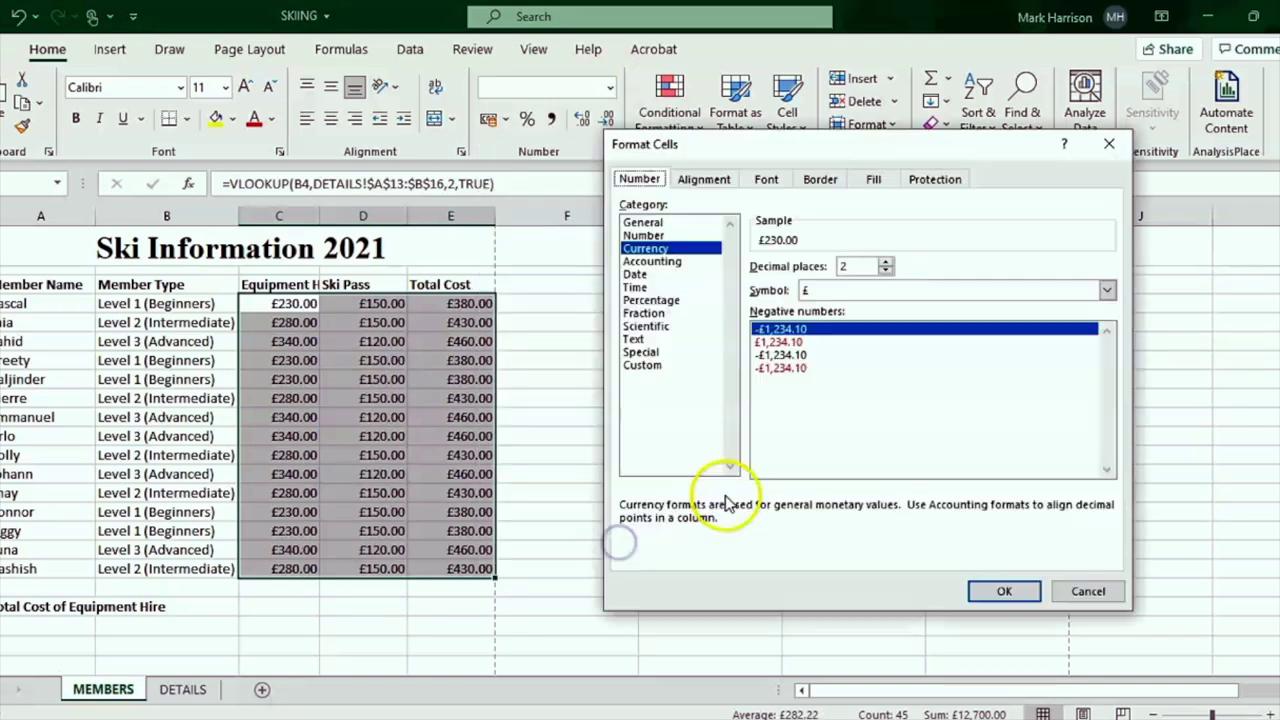
{"action": "left_click", "coordinate": [1106, 290]}
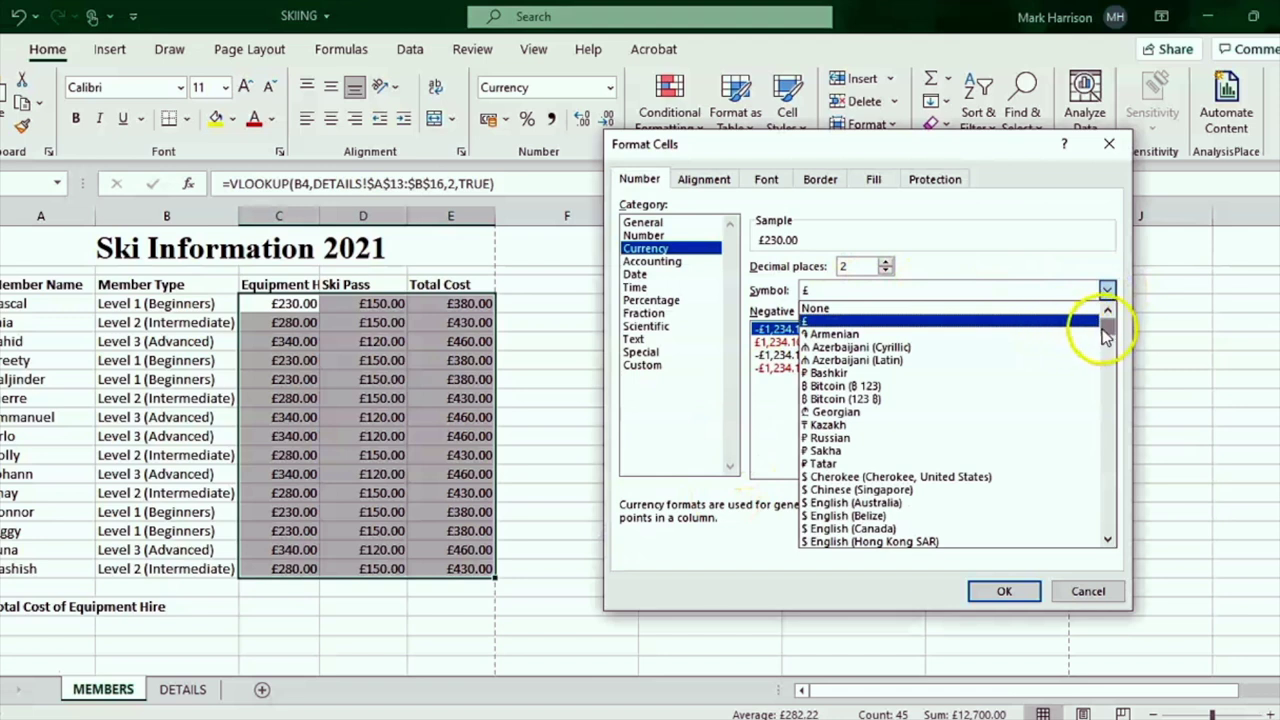
{"action": "left_click", "coordinate": [1107, 540]}
{"action": "left_click_drag", "start_coordinate": [1107, 540], "coordinate": [1106, 536]}
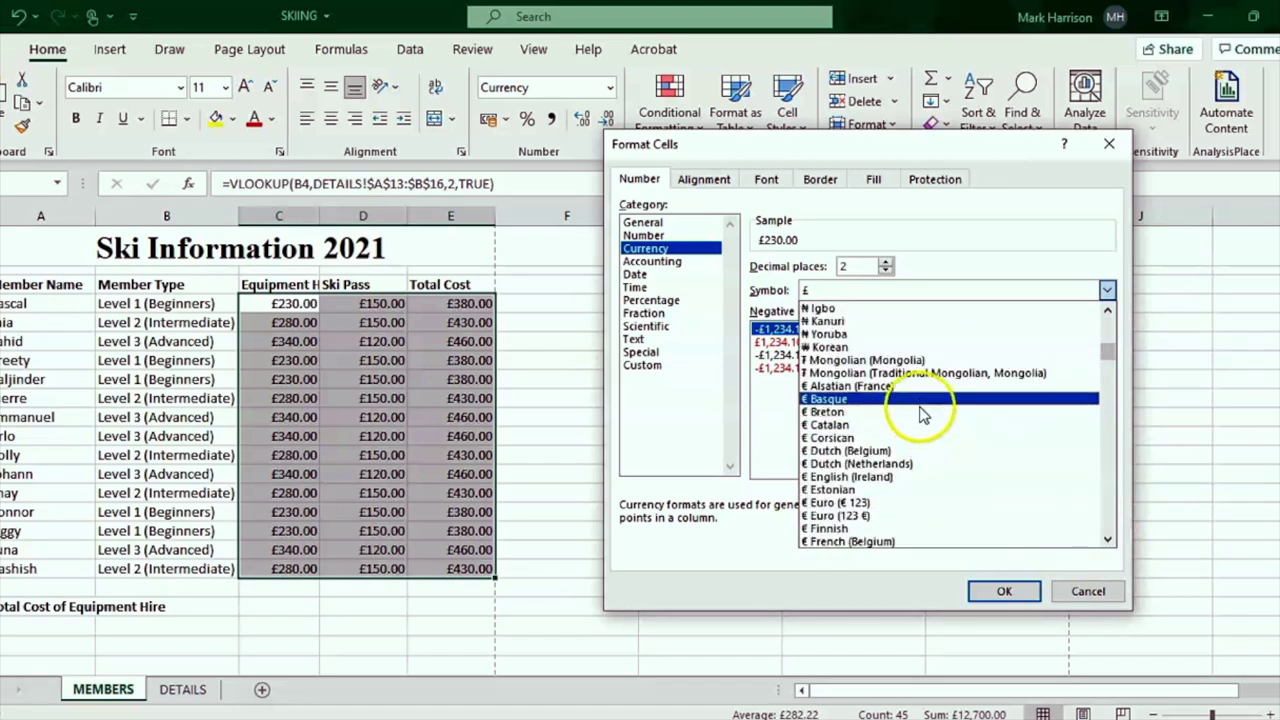
{"action": "left_click", "coordinate": [906, 512]}
{"action": "key", "text": "Return"}
{"action": "left_click", "coordinate": [680, 462]}
Check the heading requirement in the exam paper and wrap the text of the MEMBERS column headings from Member Name to Total Cost.
{"action": "key", "text": "alt+Tab"}
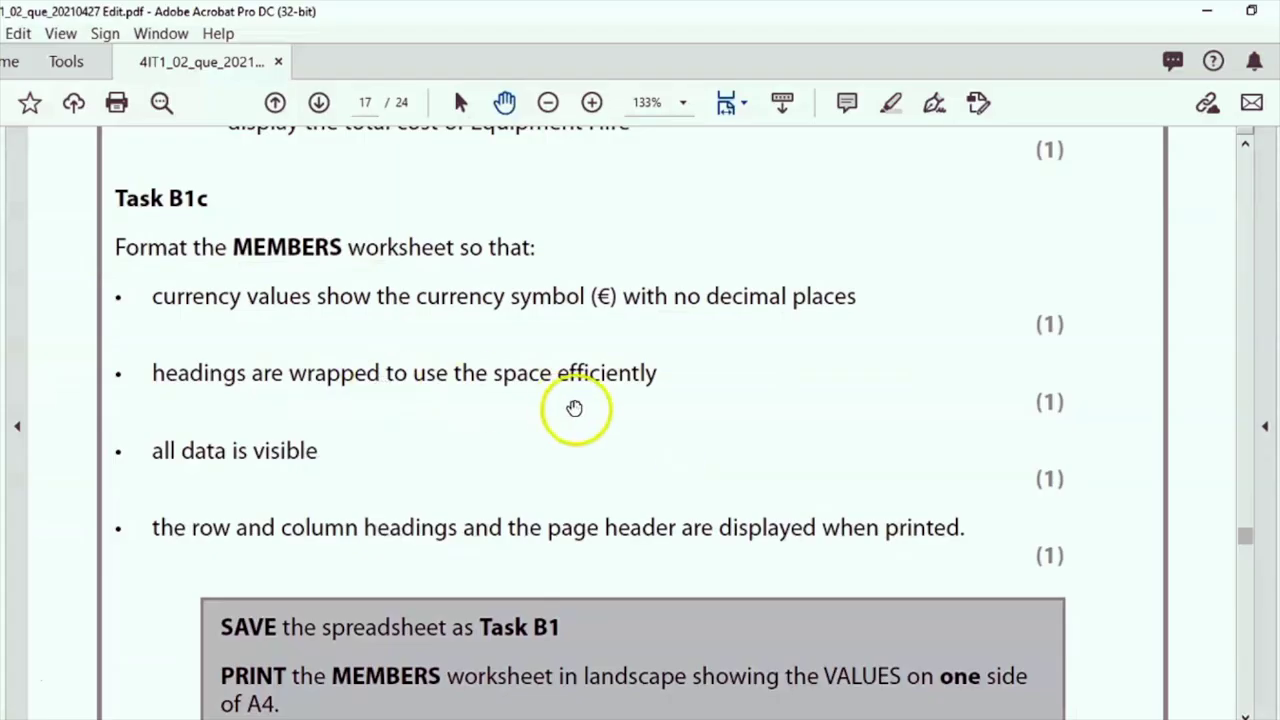
{"action": "key", "text": "alt+Tab"}
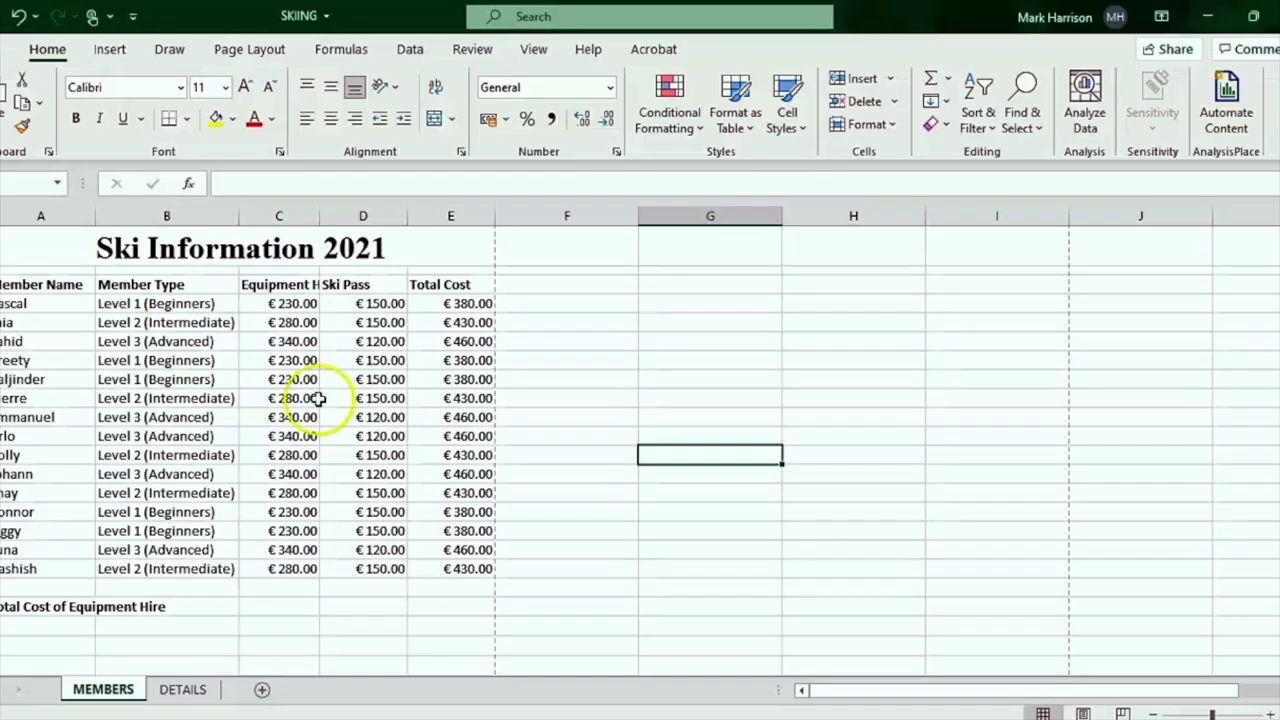
{"action": "left_click_drag", "start_coordinate": [20, 288], "coordinate": [448, 284]}
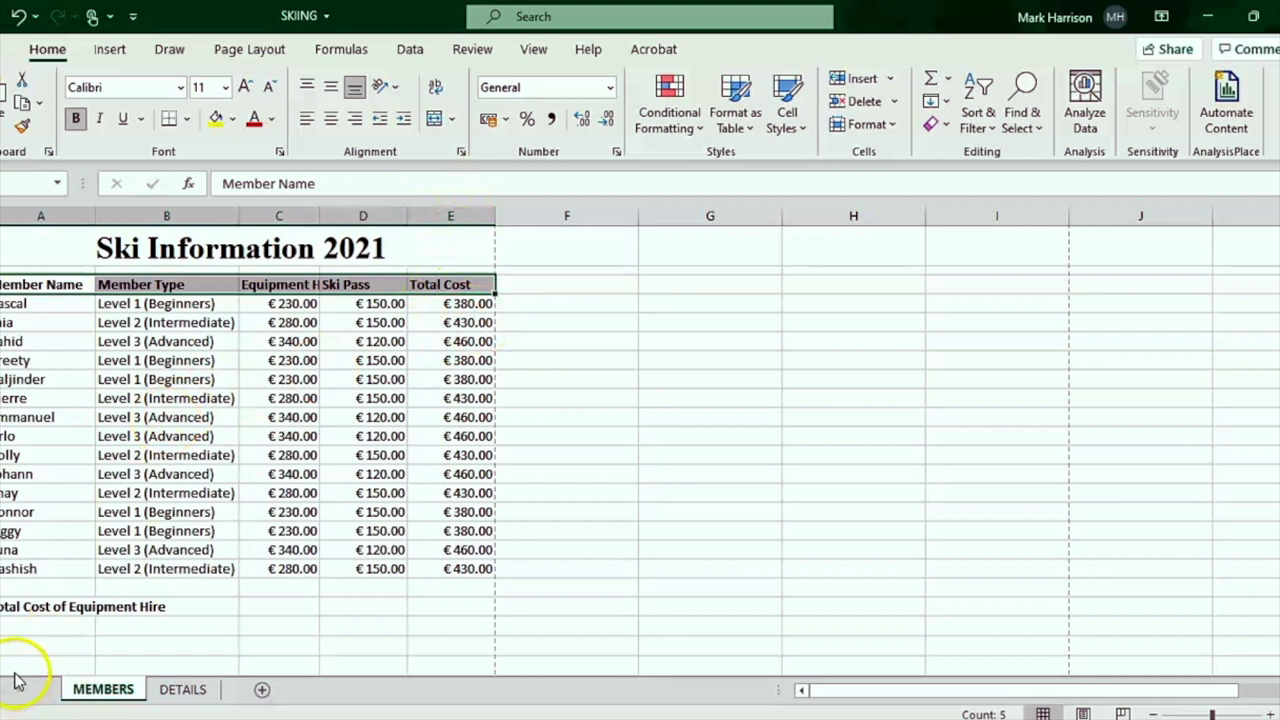
{"action": "left_click", "coordinate": [436, 88]}
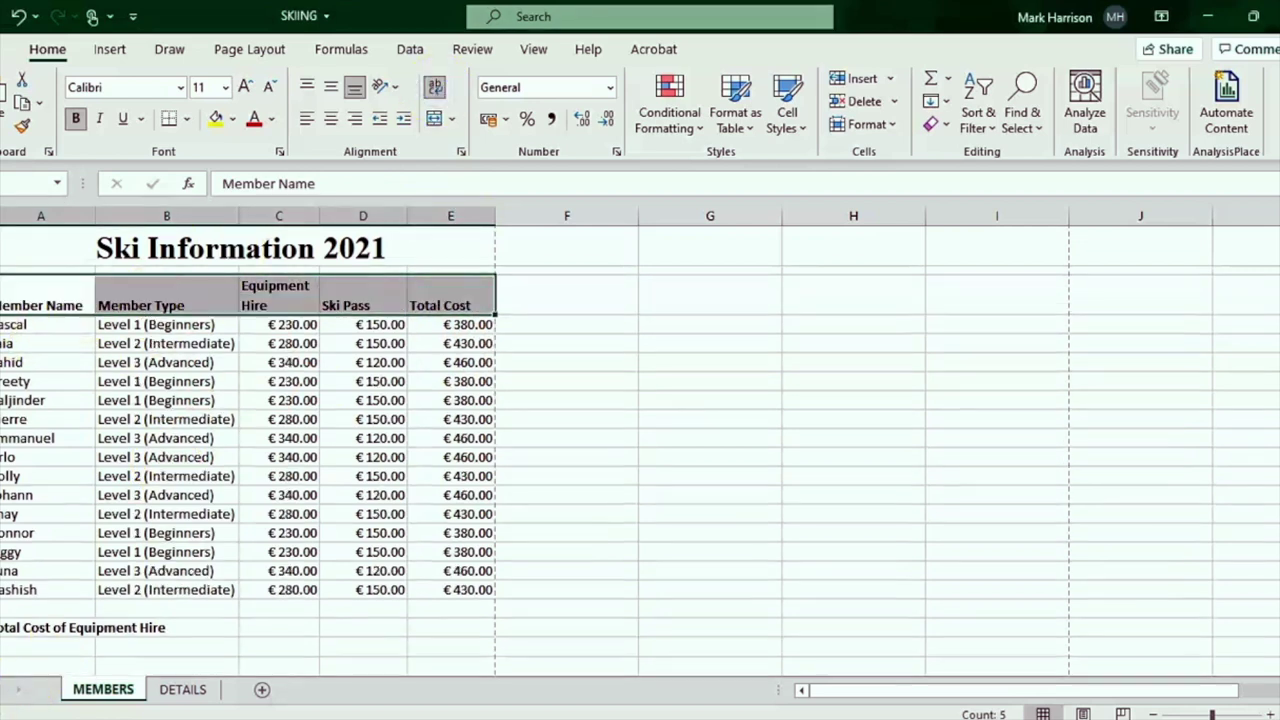
Top-align the wrapped MEMBERS column headings and recheck the Task B1c formatting requirements in the exam paper in Acrobat.
{"action": "left_click", "coordinate": [510, 318]}
{"action": "left_click_drag", "start_coordinate": [30, 300], "coordinate": [437, 290]}
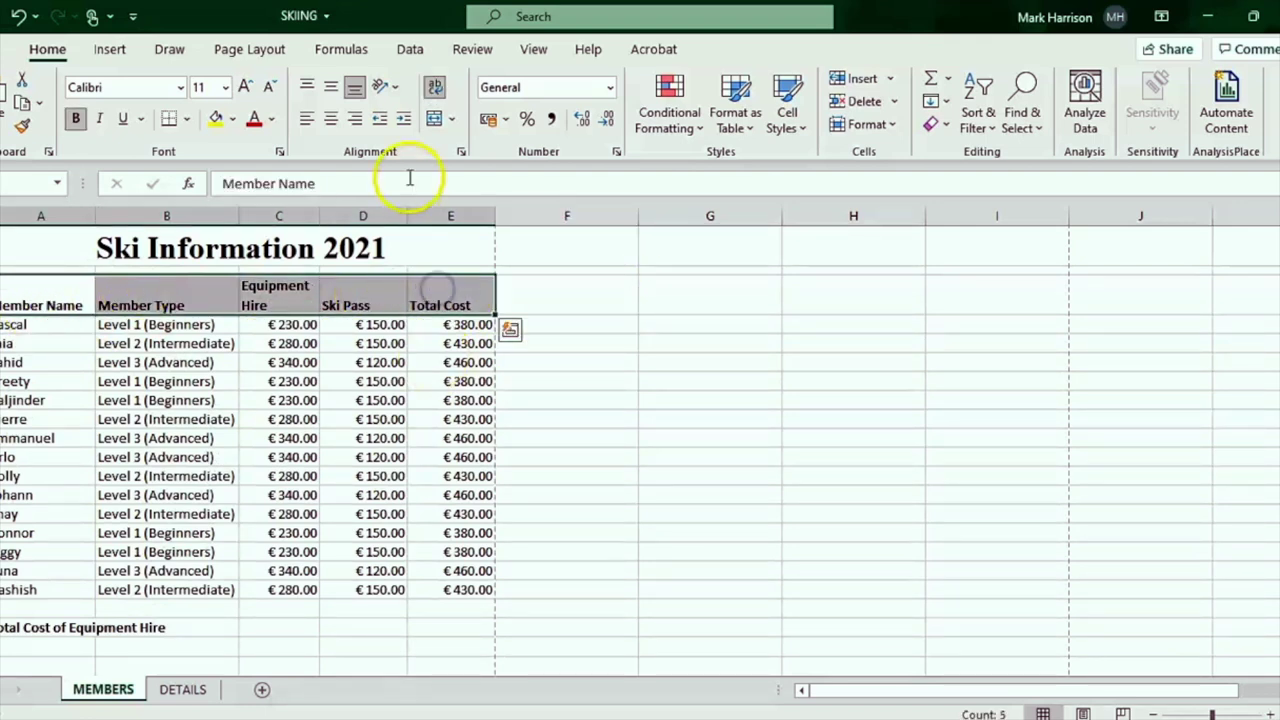
{"action": "left_click", "coordinate": [309, 88]}
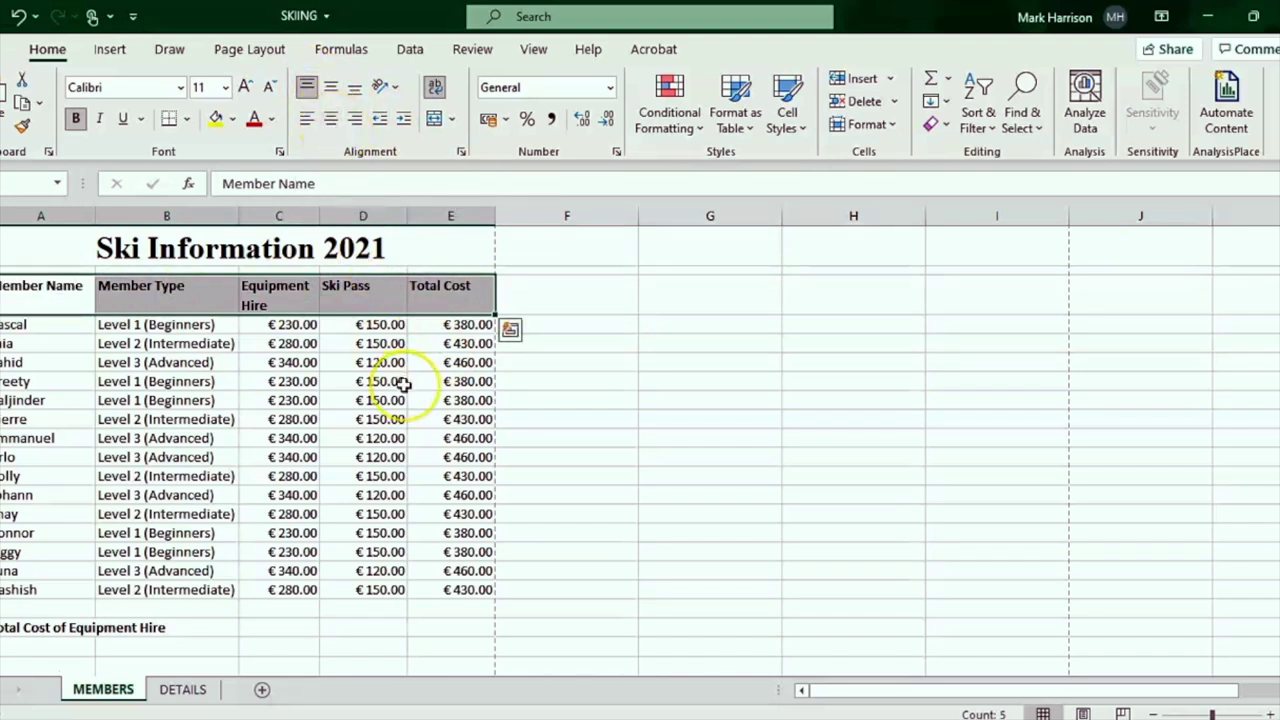
{"action": "key", "text": "alt+Tab"}
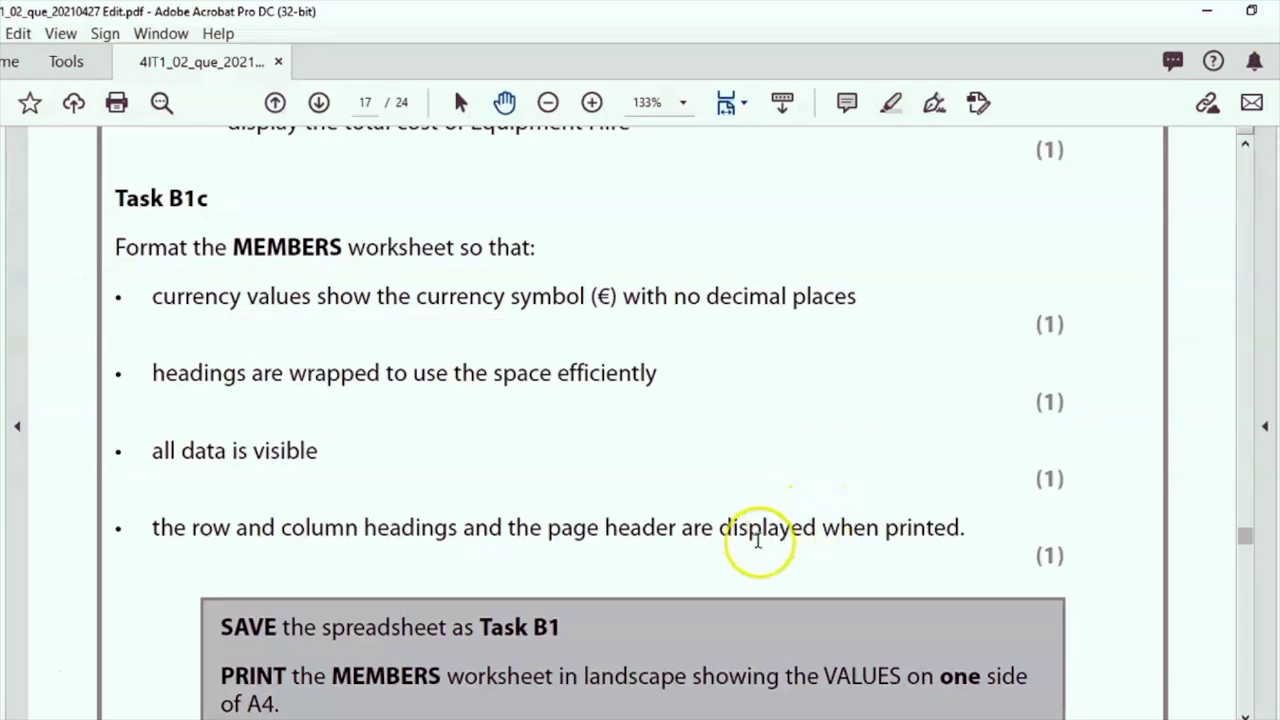
{"action": "key", "text": "alt+Tab"}
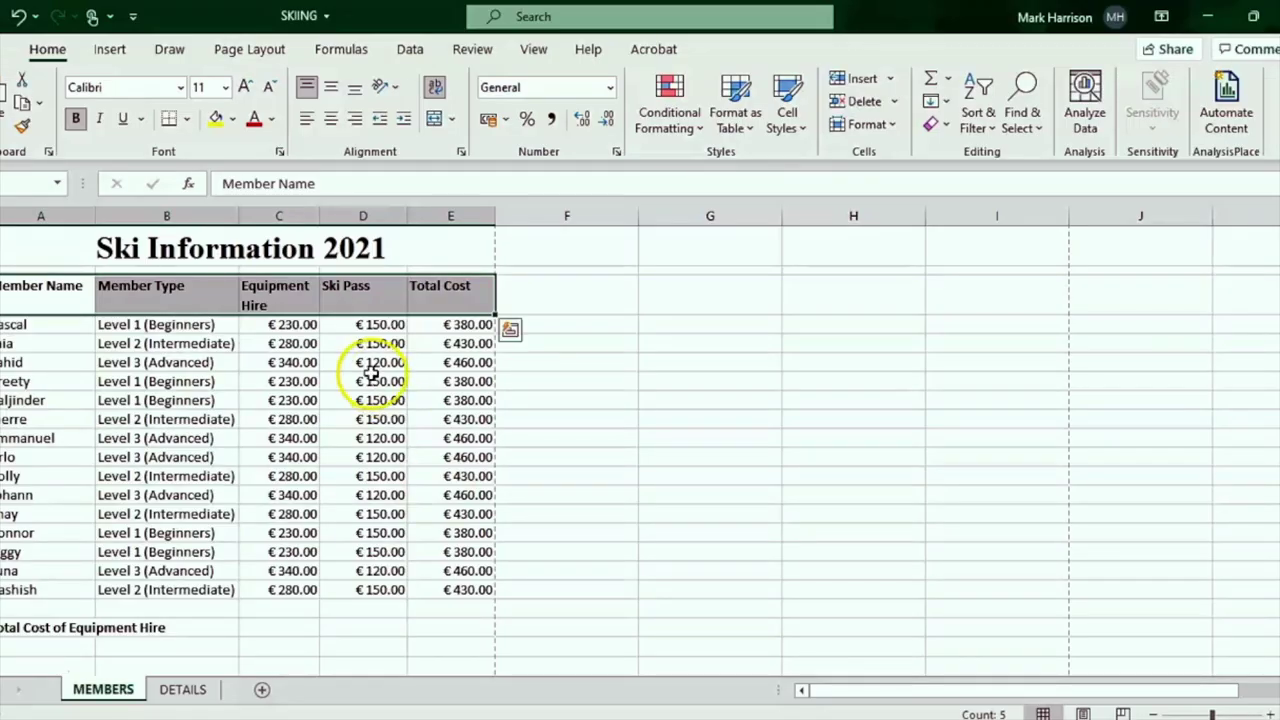
AutoFit the MEMBERS columns from Member Name to Total Cost to their contents and widen the Ski Pass column slightly.
{"action": "left_click", "coordinate": [370, 419]}
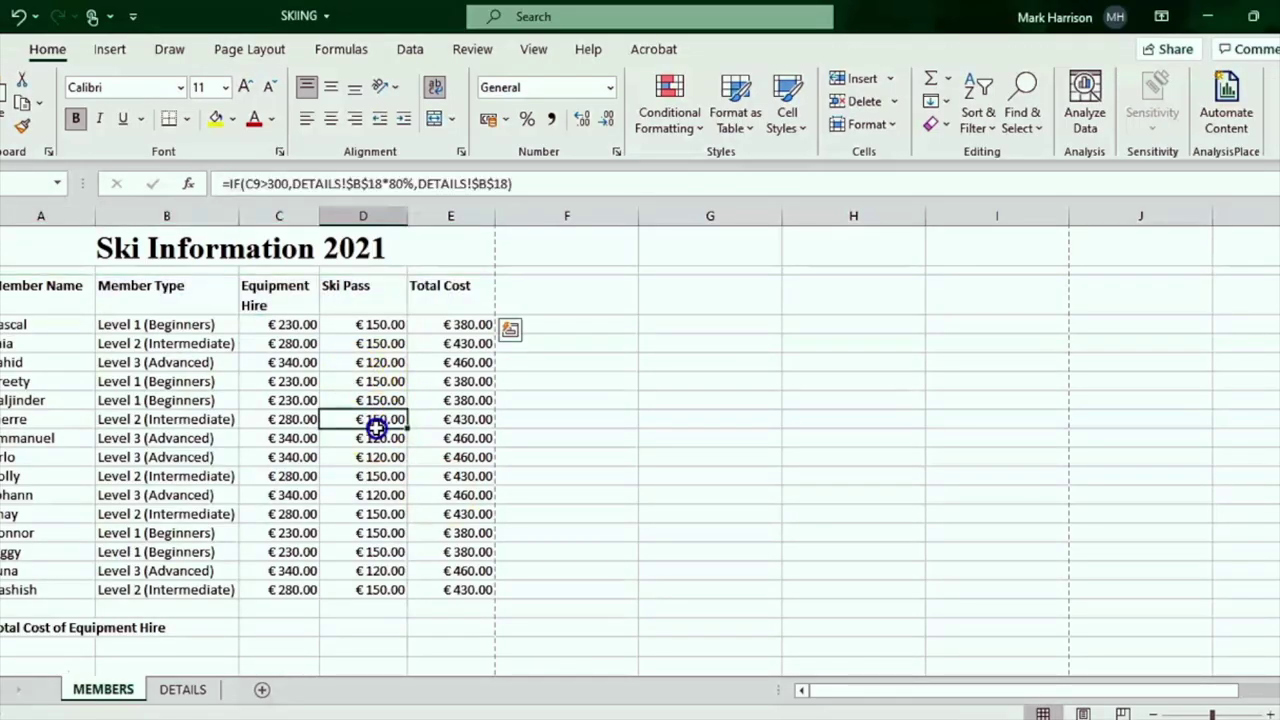
{"action": "double_click", "coordinate": [239, 217]}
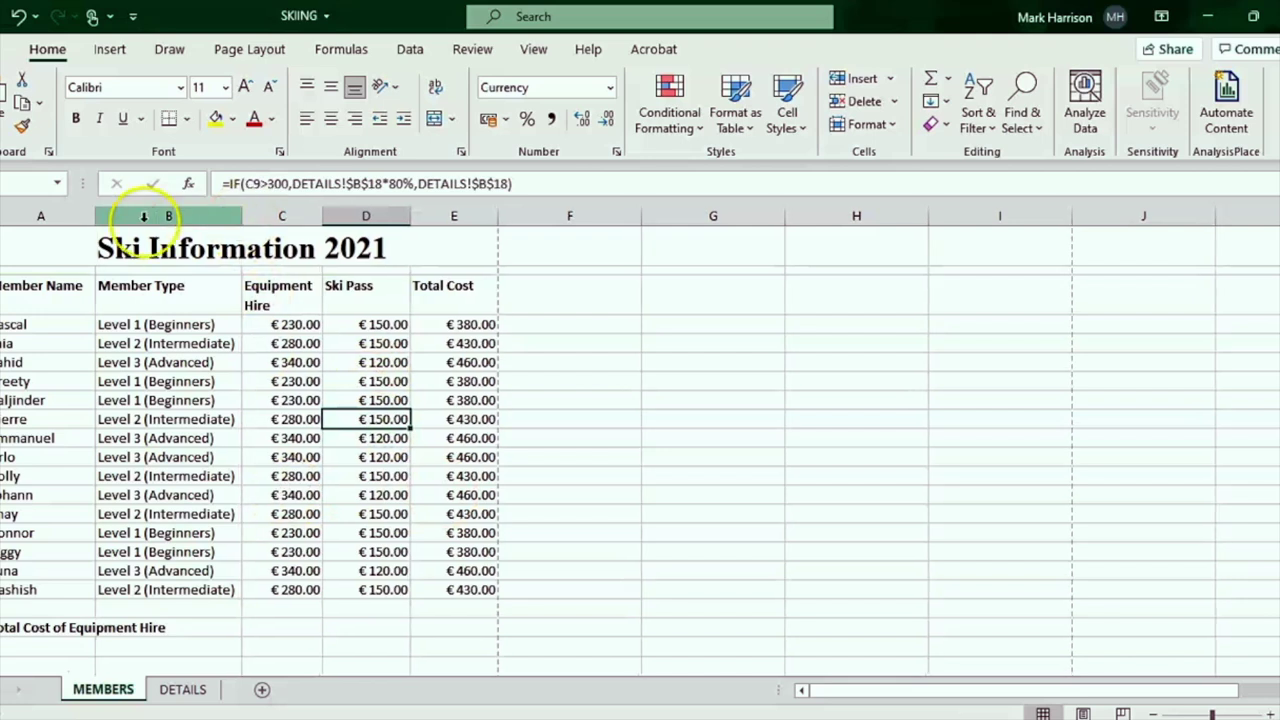
{"action": "double_click", "coordinate": [96, 219]}
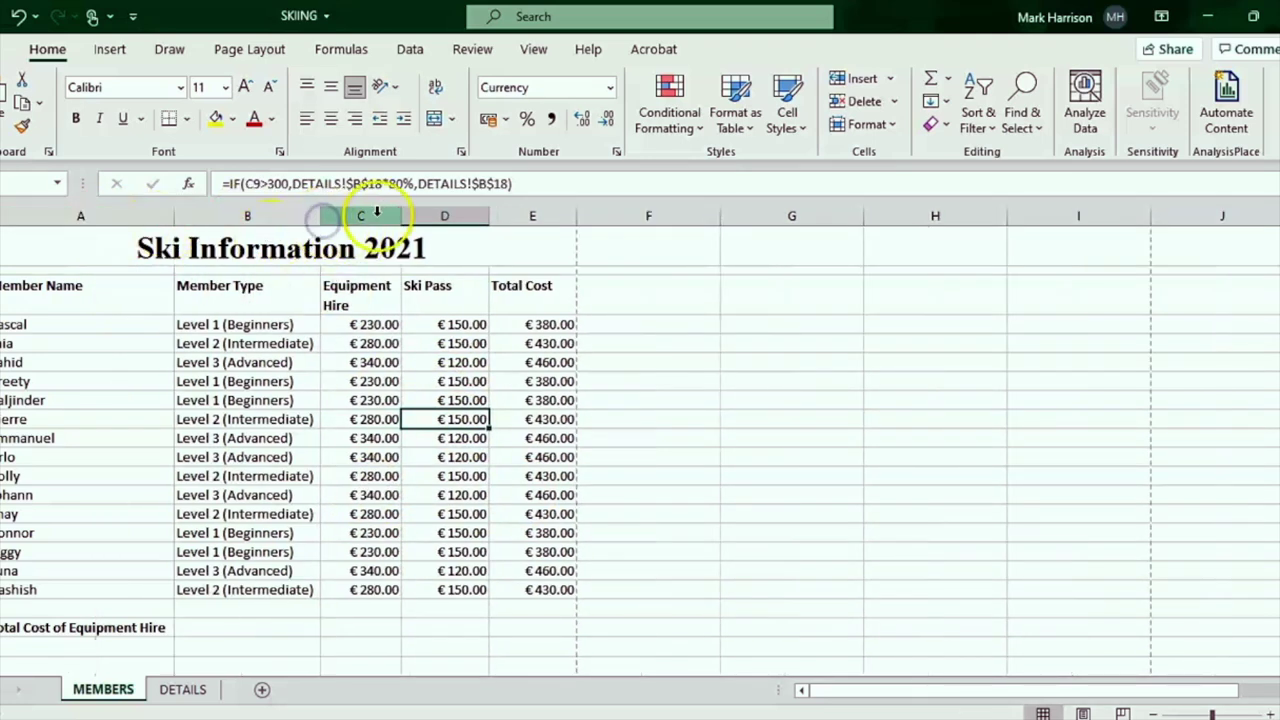
{"action": "double_click", "coordinate": [401, 217]}
{"action": "double_click", "coordinate": [483, 218]}
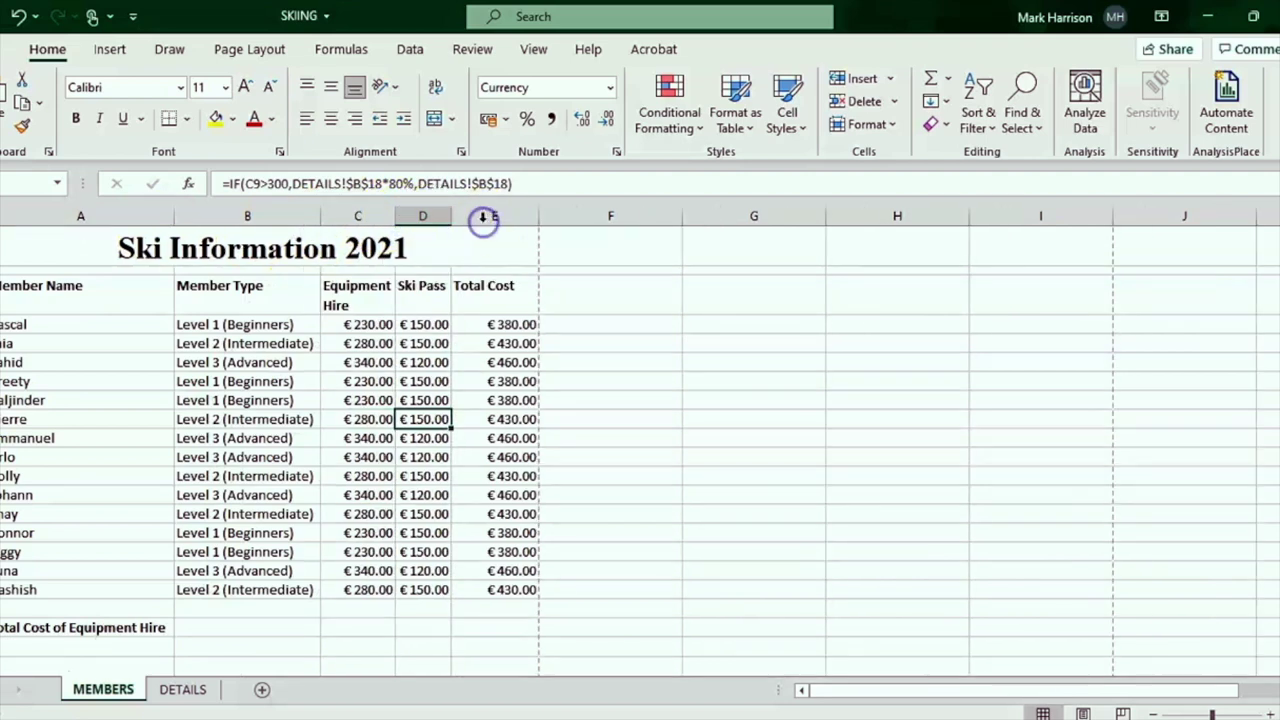
{"action": "double_click", "coordinate": [540, 219]}
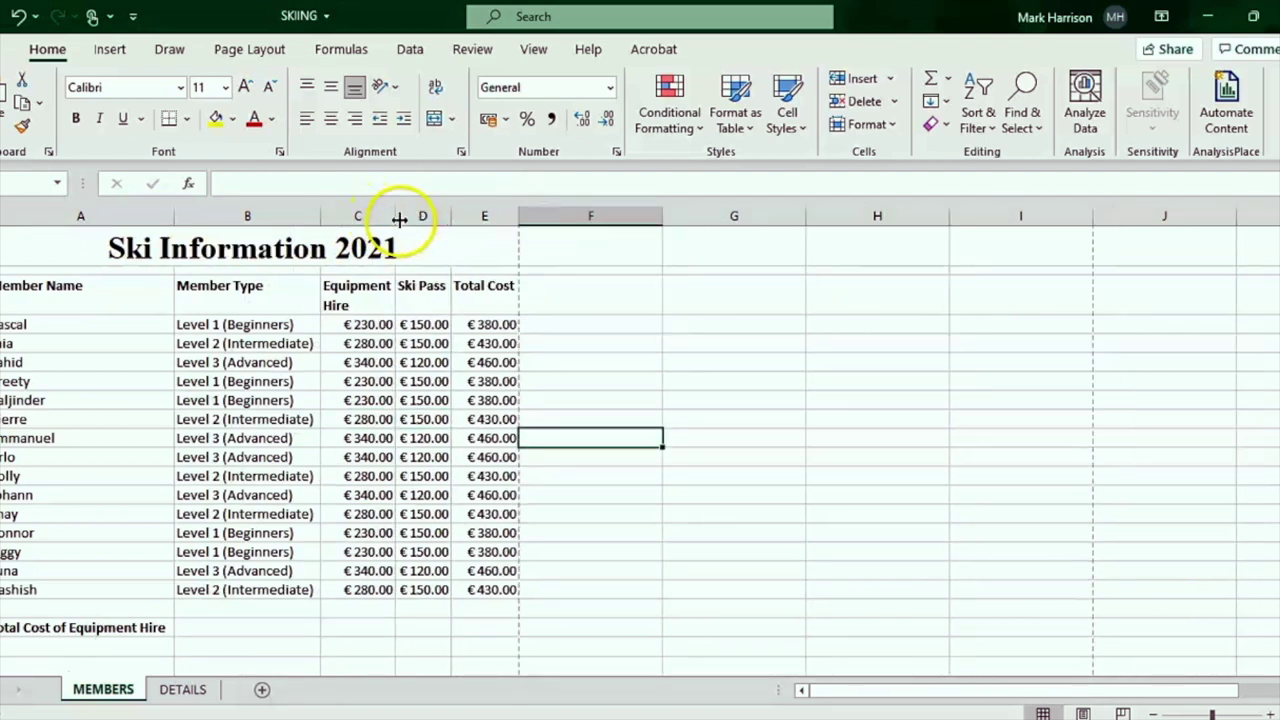
{"action": "left_click_drag", "start_coordinate": [450, 216], "coordinate": [458, 216]}
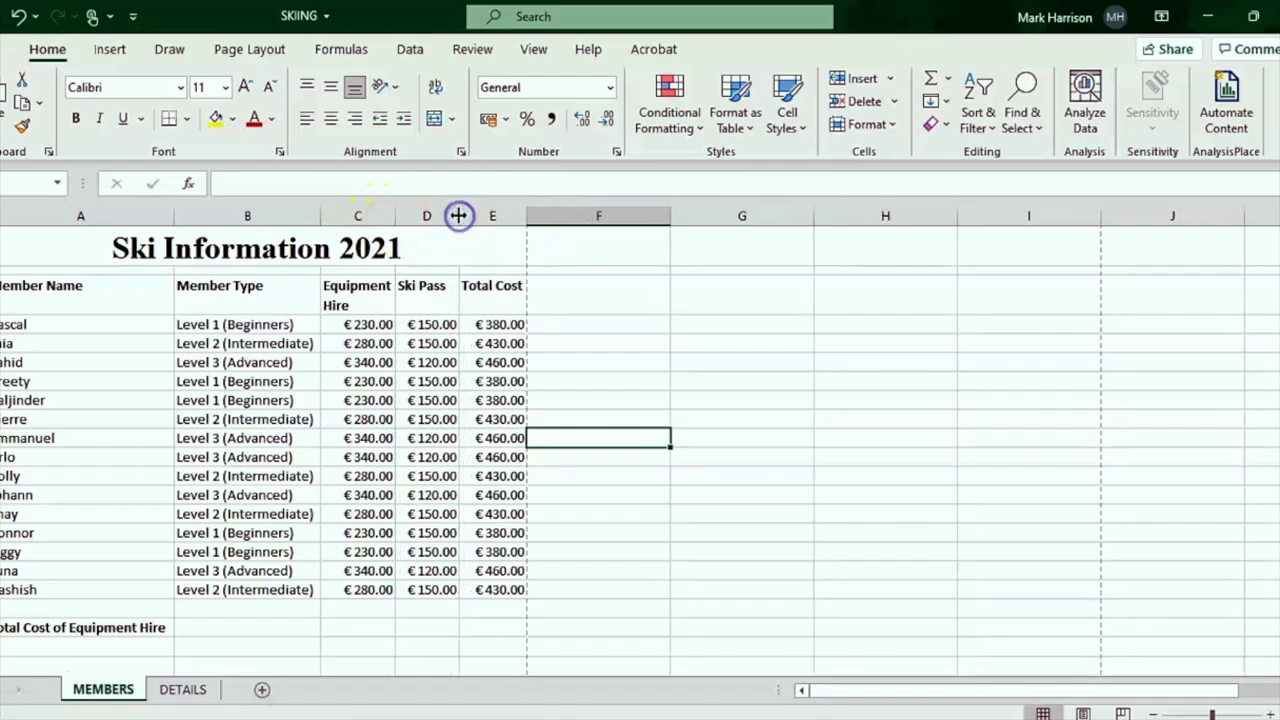
Recheck the Task B1c display requirements in the exam paper in Acrobat and preview the MEMBERS sheet's printout in Excel.
{"action": "key", "text": "alt+Tab"}
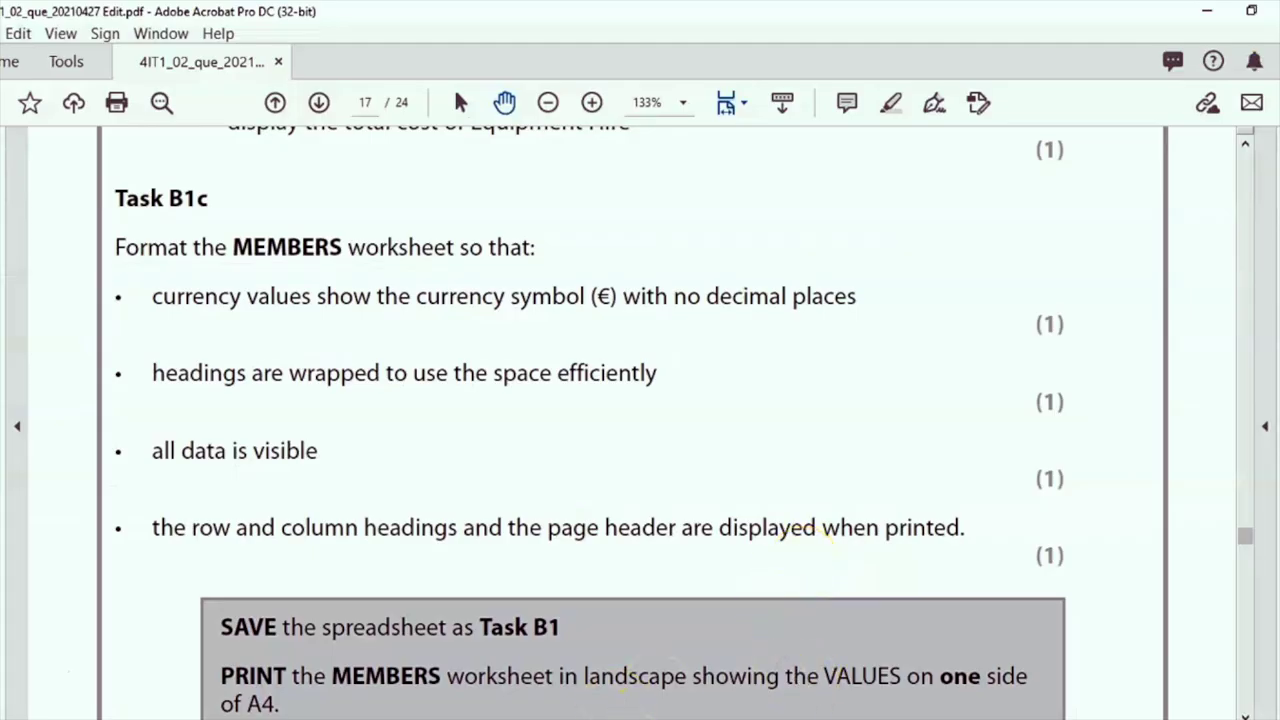
{"action": "key", "text": "alt+Tab"}
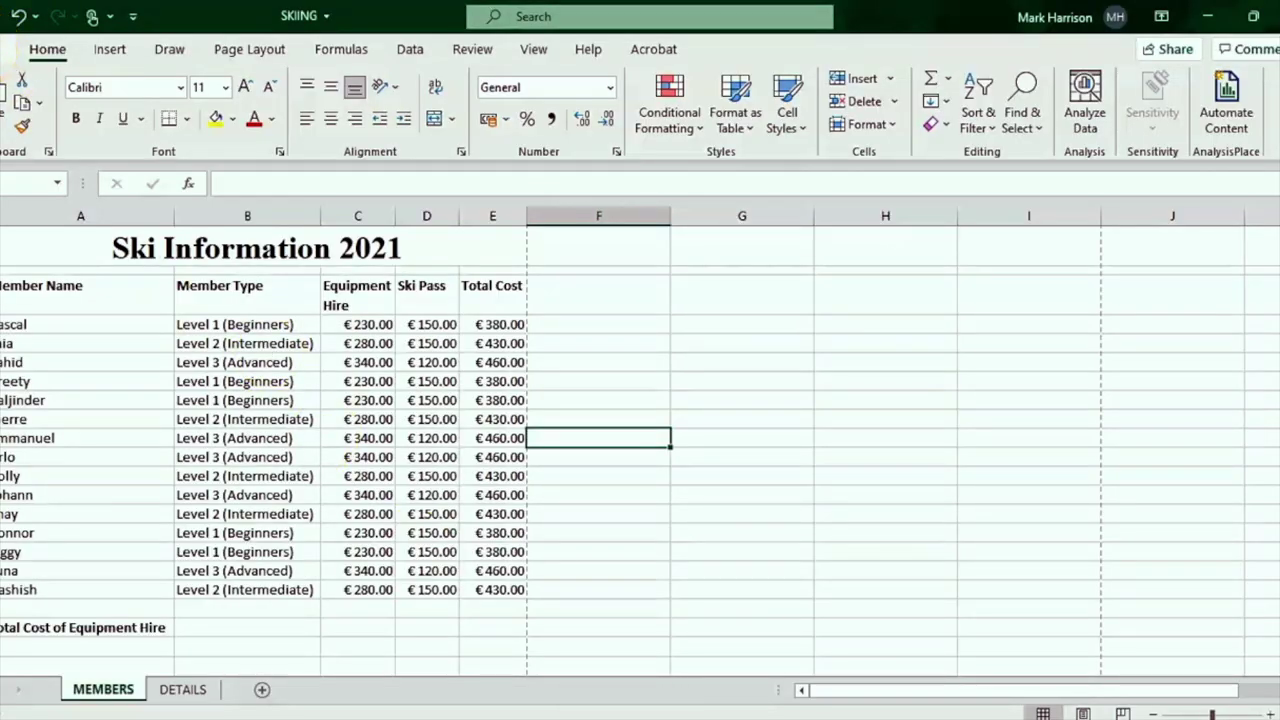
{"action": "left_click", "coordinate": [8, 49]}
{"action": "left_click", "coordinate": [35, 415]}
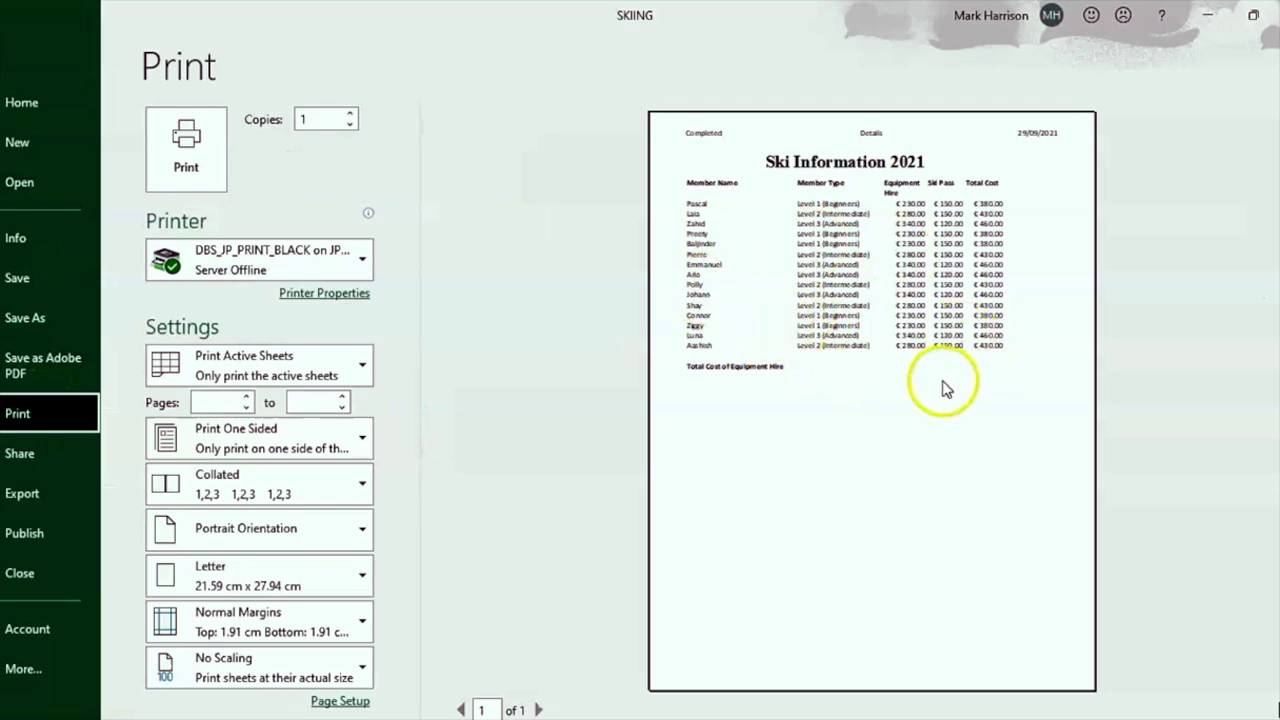
{"action": "left_click", "coordinate": [8, 65]}
Read the Task B1 save and print instructions in Acrobat and return to Excel to open the SKIING workbook's file options.
{"action": "key", "text": "alt+Tab"}
{"action": "left_click_drag", "start_coordinate": [1246, 537], "coordinate": [1247, 552]}
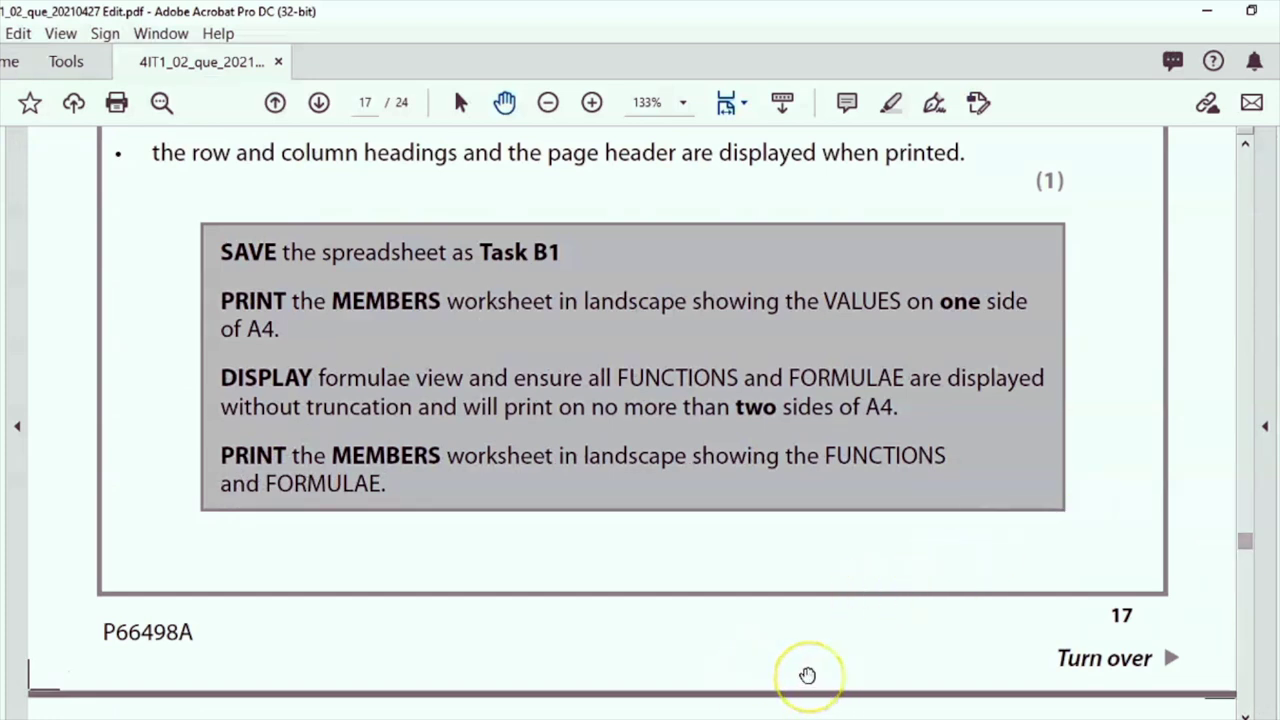
{"action": "key", "text": "alt+Tab"}
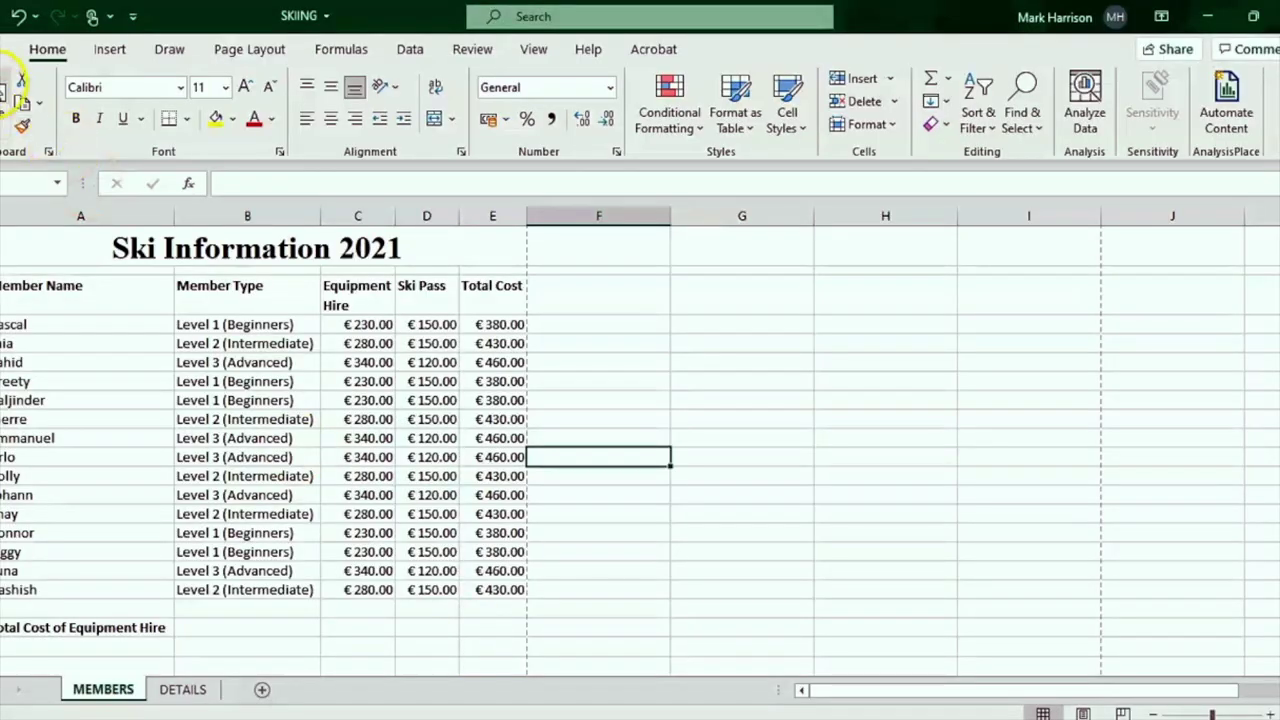
{"action": "left_click", "coordinate": [8, 48]}
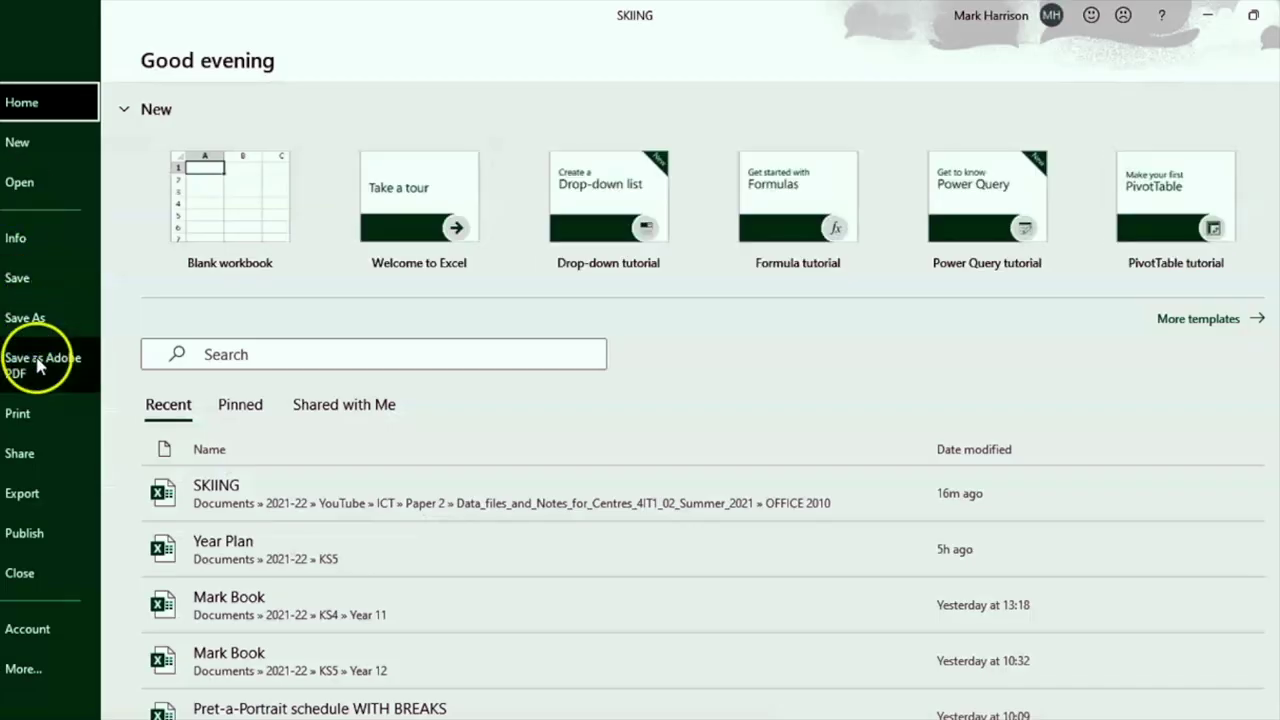
Set the MEMBERS worksheet to landscape orientation with Fit Sheet on One Page scaling and print it.
{"action": "left_click", "coordinate": [30, 413]}
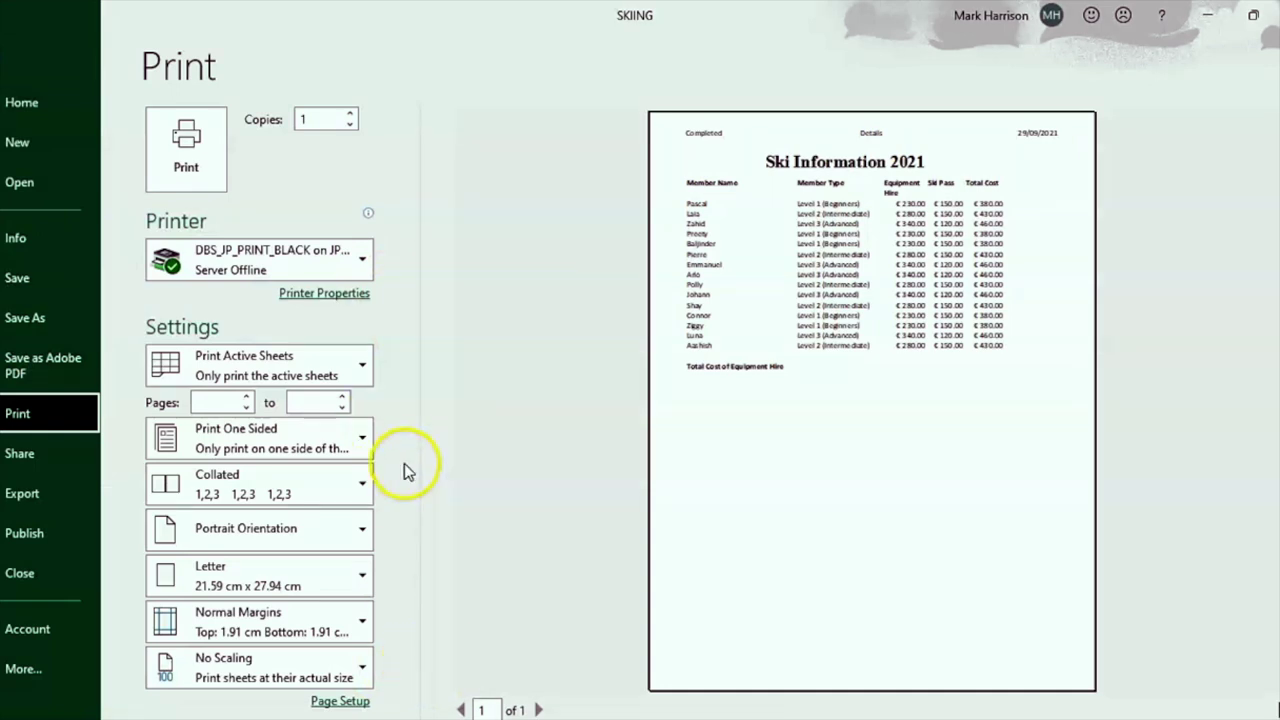
{"action": "left_click", "coordinate": [325, 526]}
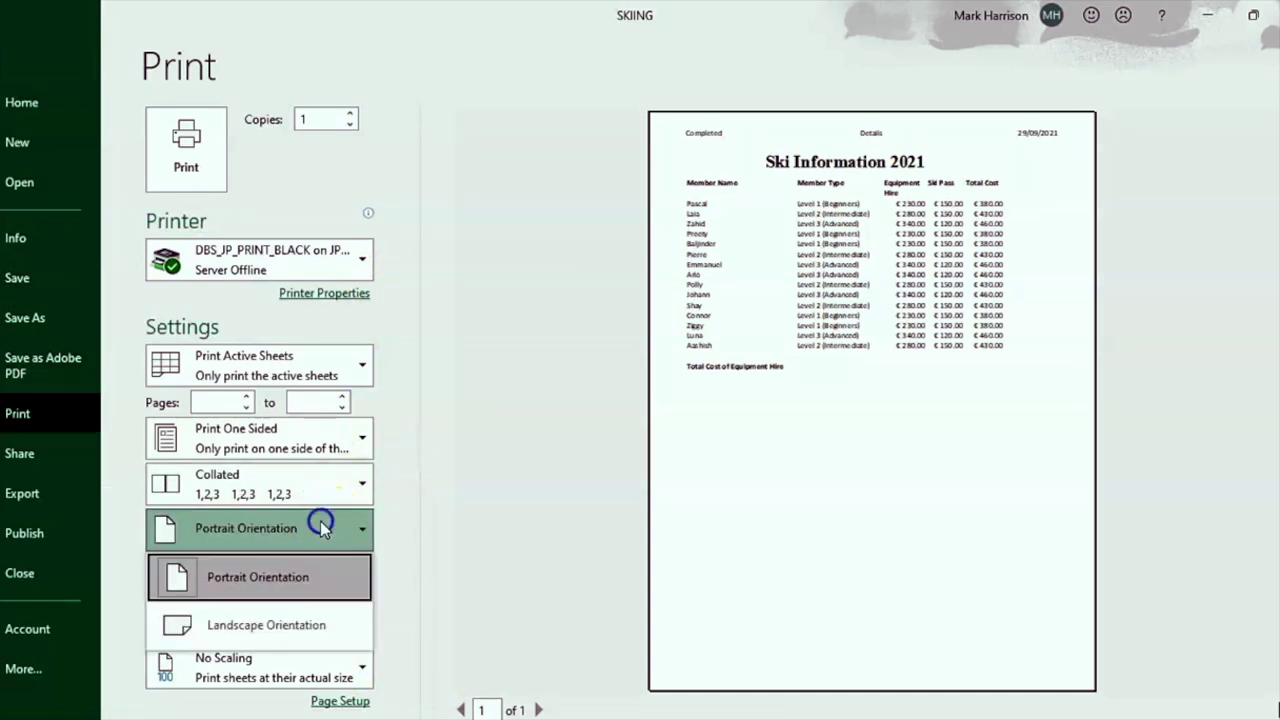
{"action": "left_click", "coordinate": [275, 607]}
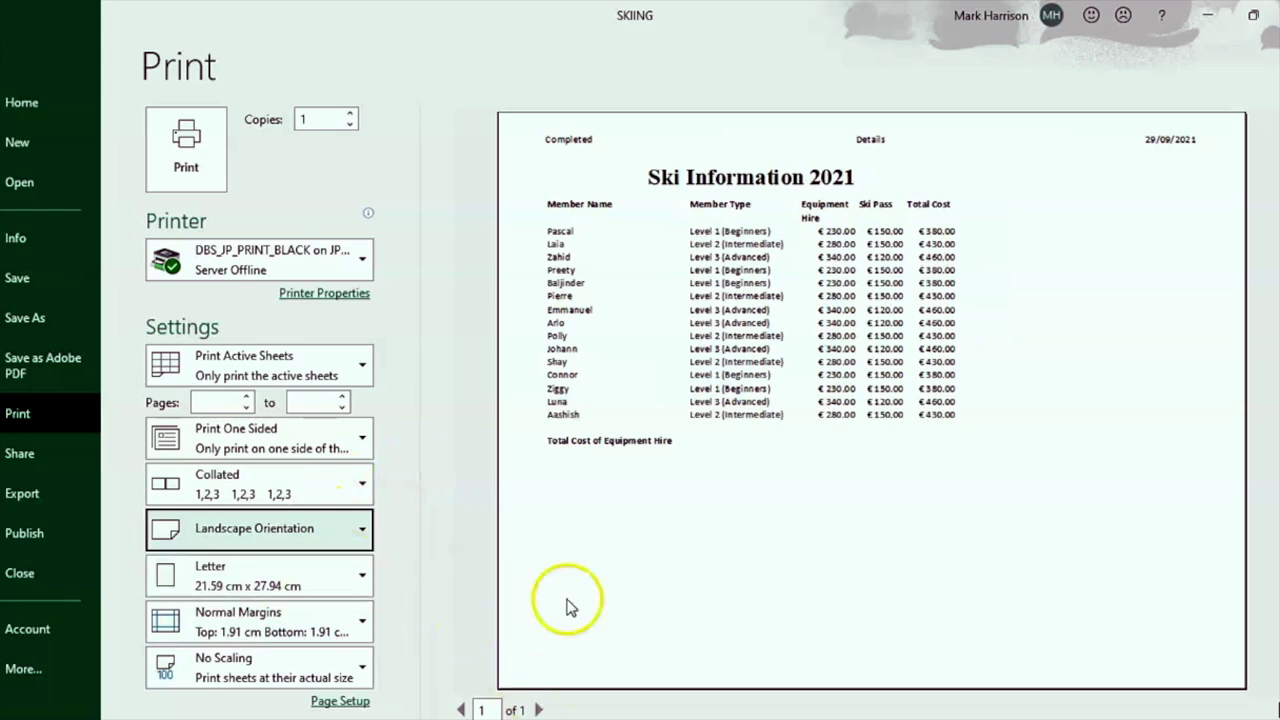
{"action": "left_click", "coordinate": [345, 665]}
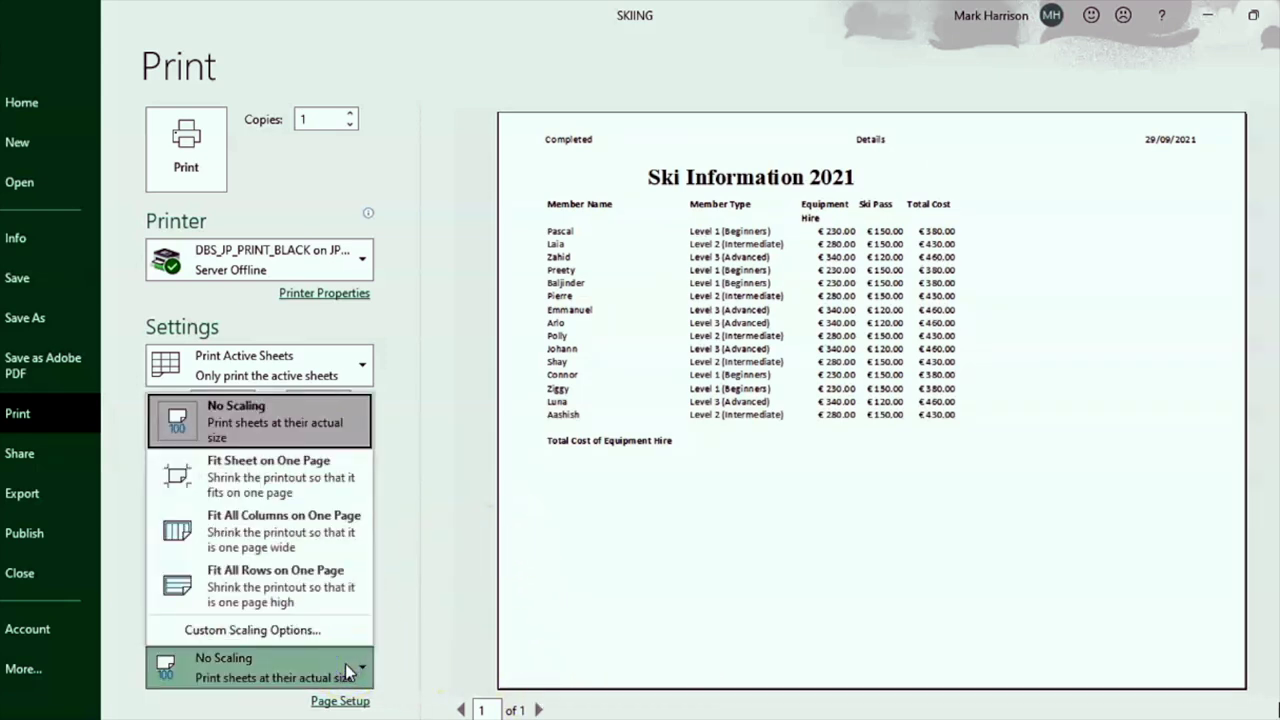
{"action": "left_click", "coordinate": [303, 483]}
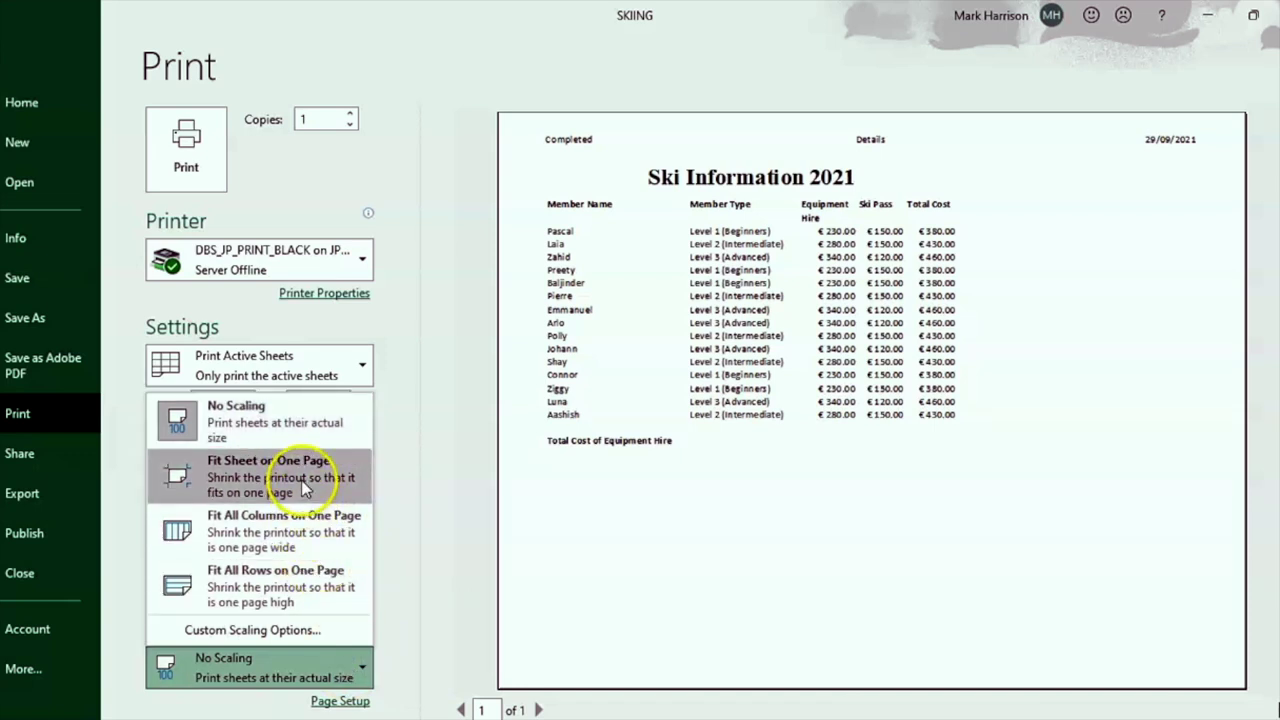
{"action": "left_click", "coordinate": [196, 158]}
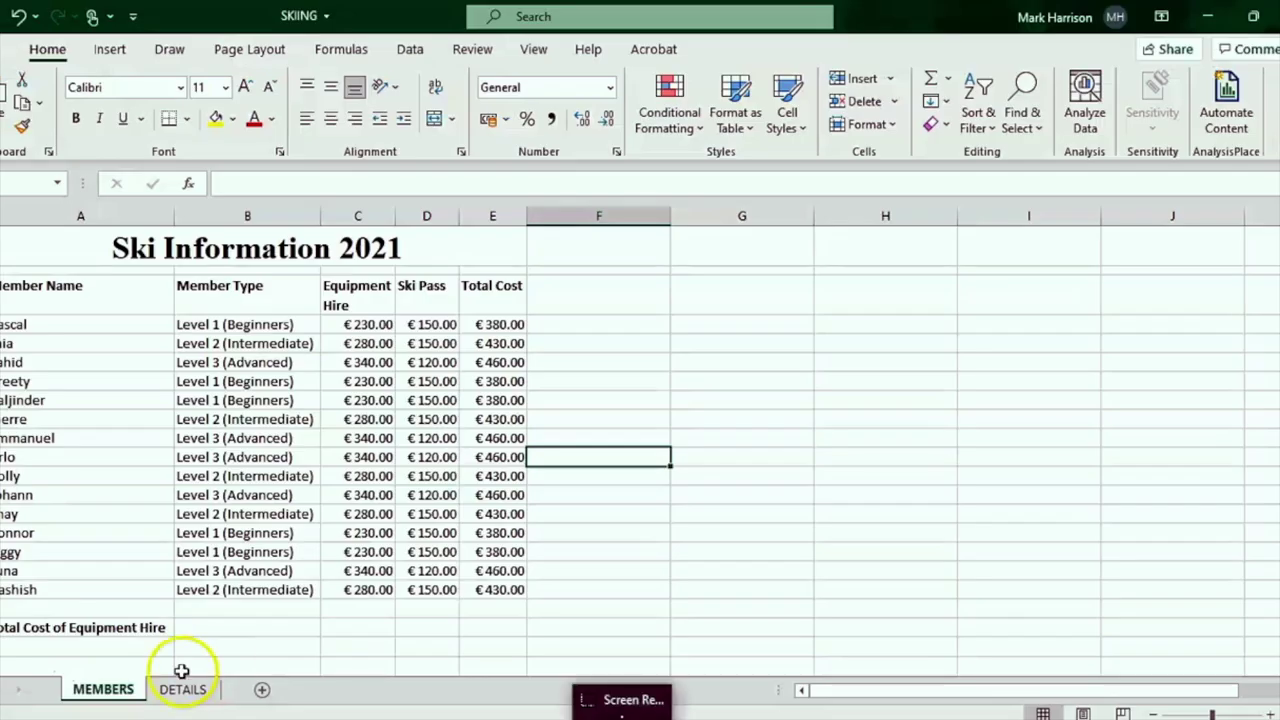
Show the formulas in the MEMBERS worksheet and resize columns A to E so every formula fits without truncation.
{"action": "left_click", "coordinate": [342, 49]}
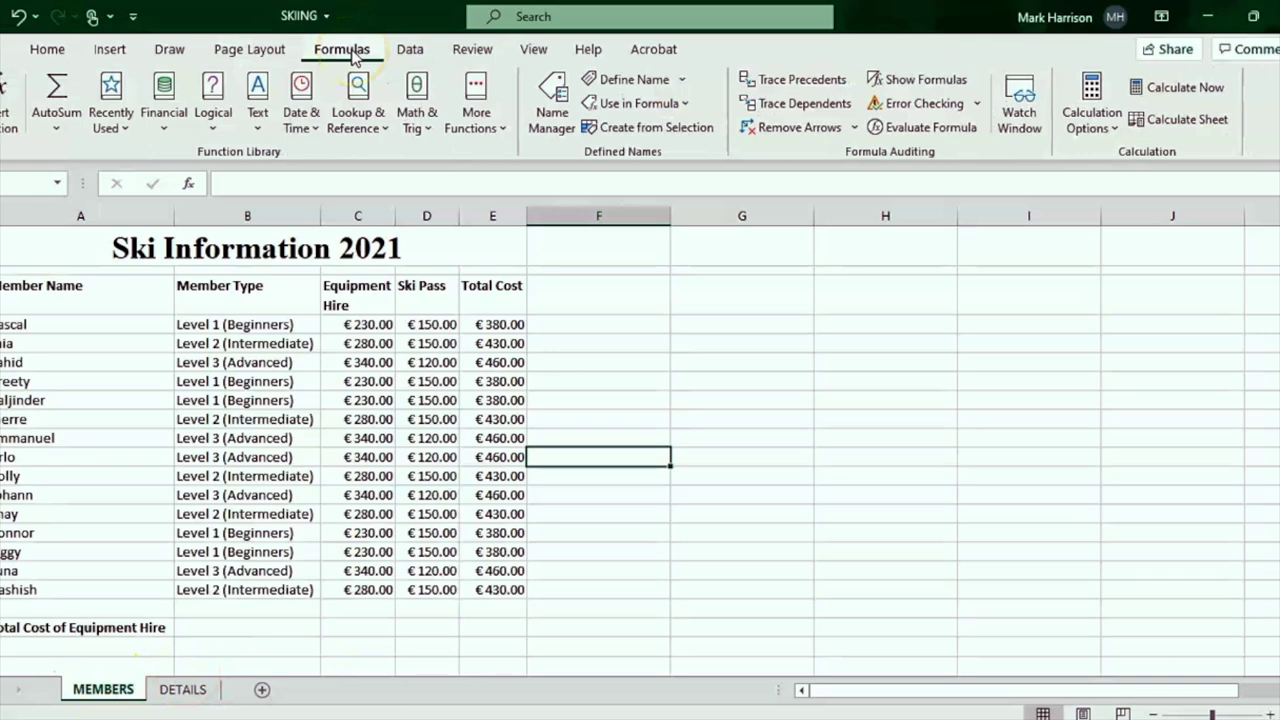
{"action": "left_click", "coordinate": [912, 79]}
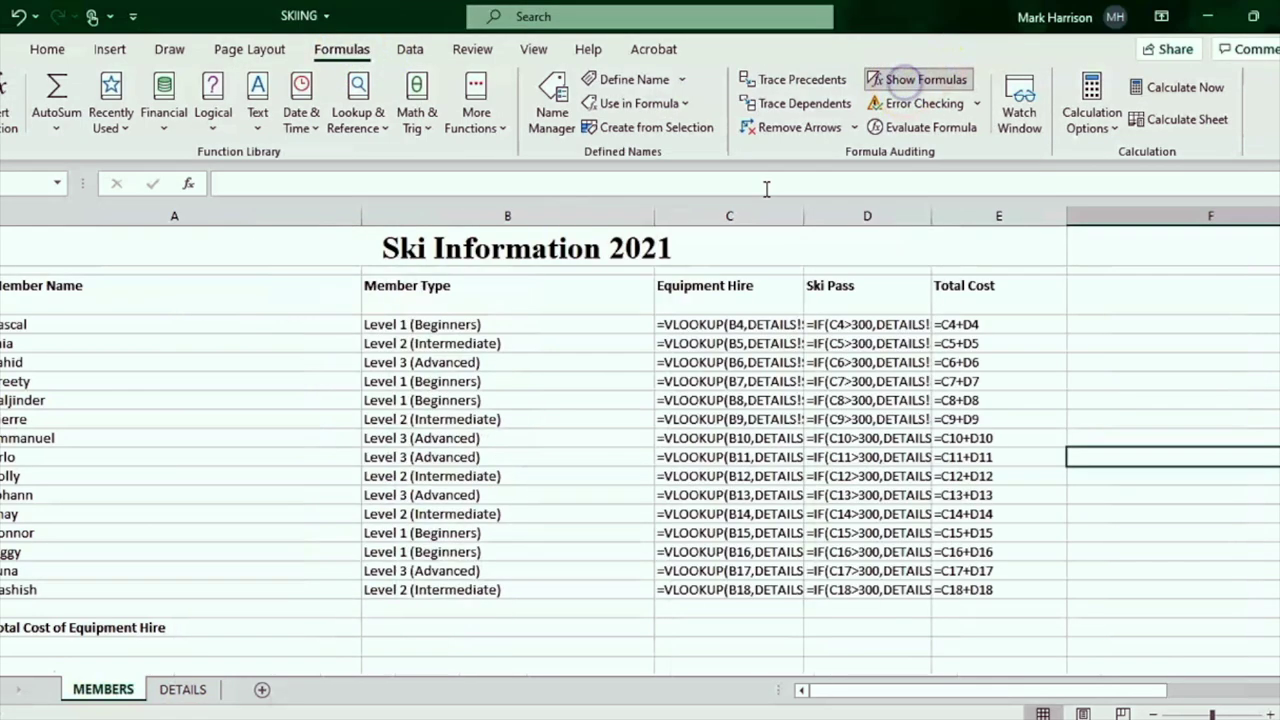
{"action": "left_click", "coordinate": [818, 342]}
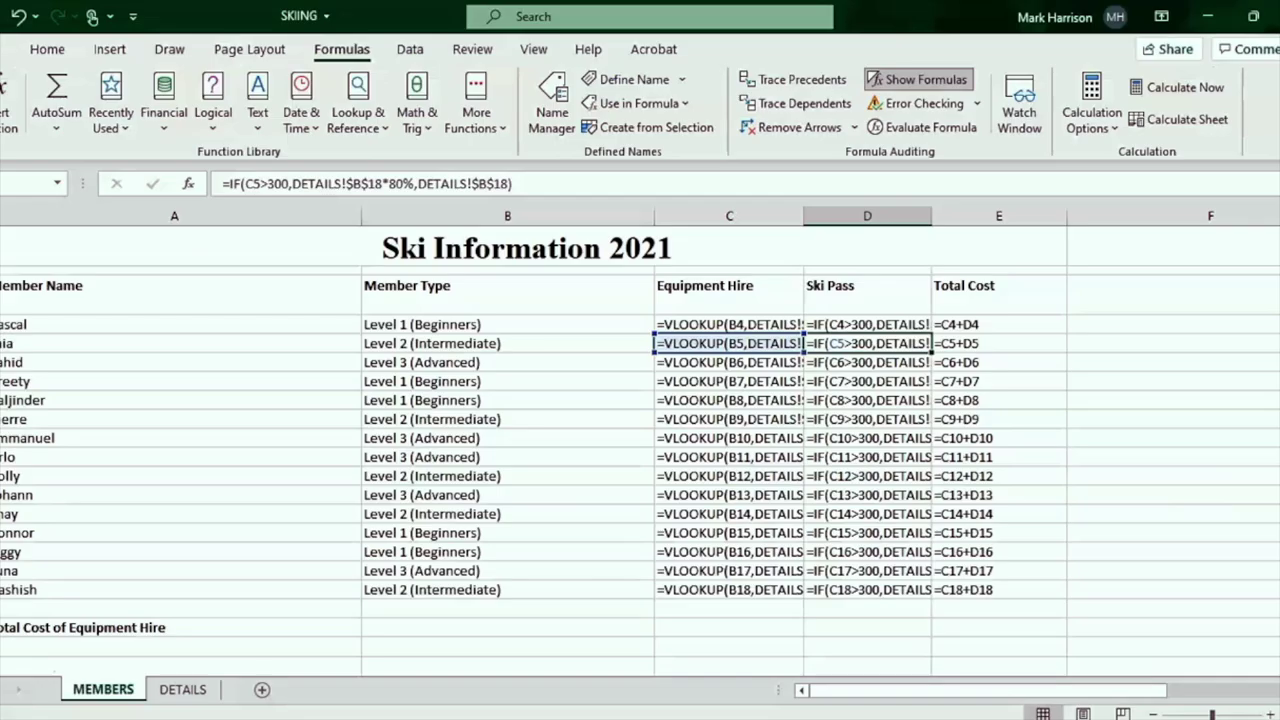
{"action": "left_click_drag", "start_coordinate": [362, 218], "coordinate": [251, 222]}
{"action": "left_click_drag", "start_coordinate": [535, 217], "coordinate": [403, 222]}
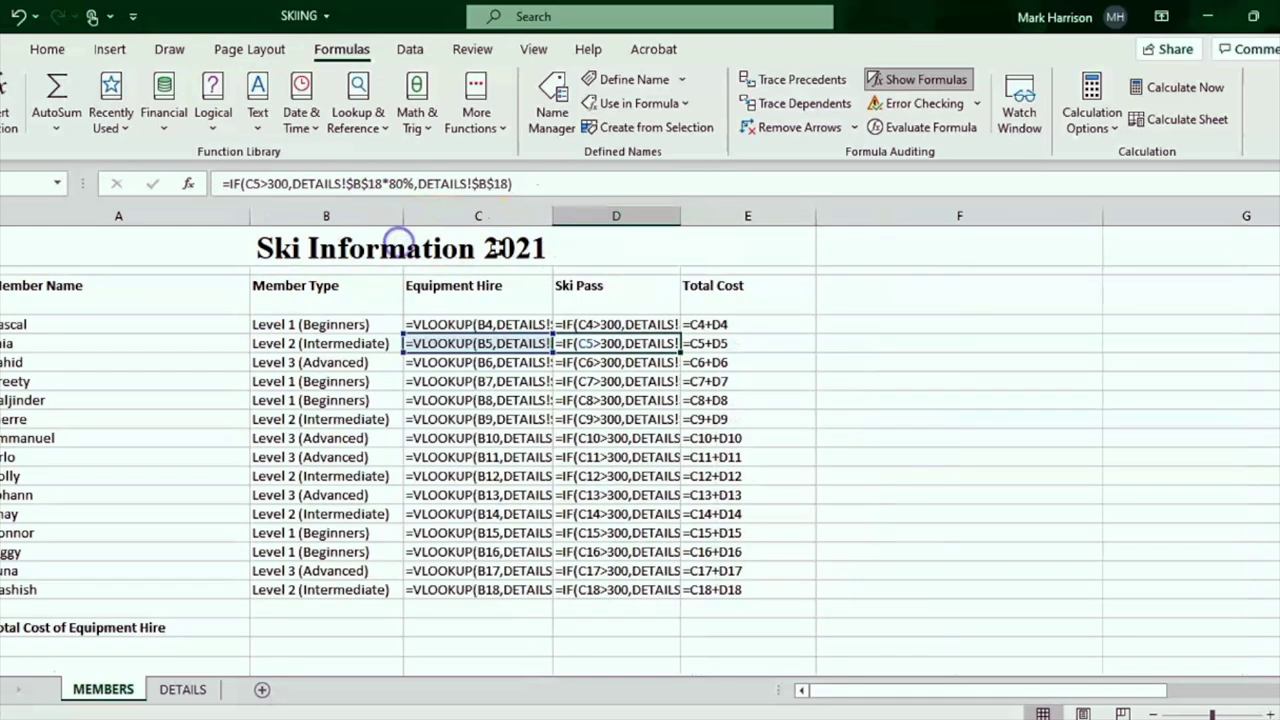
{"action": "left_click", "coordinate": [830, 422]}
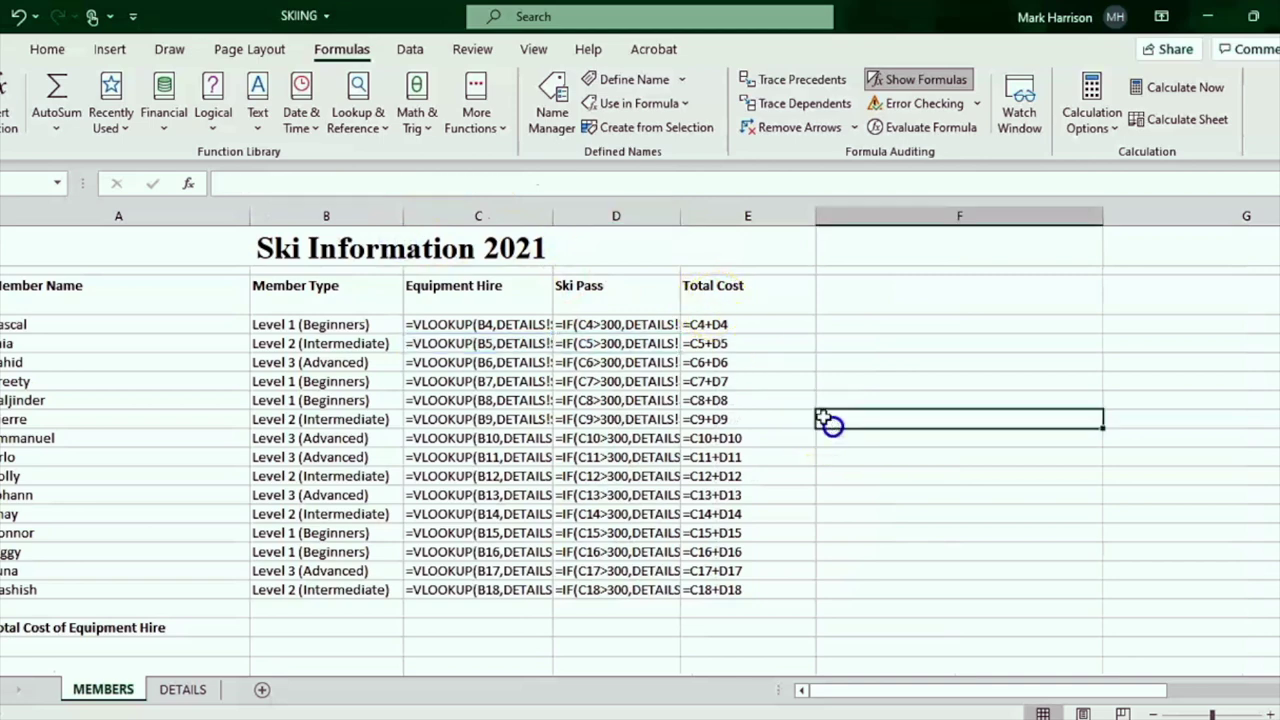
{"action": "double_click", "coordinate": [684, 217]}
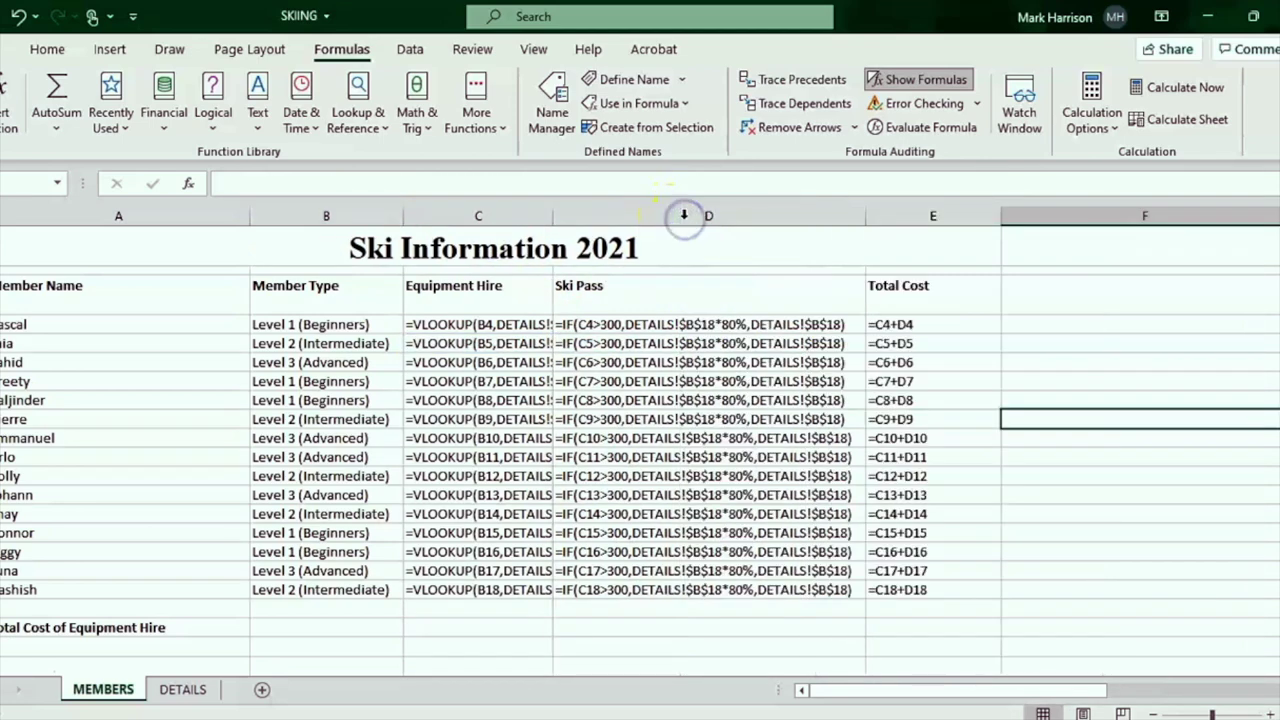
{"action": "double_click", "coordinate": [553, 216]}
{"action": "left_click_drag", "start_coordinate": [1143, 218], "coordinate": [1080, 218]}
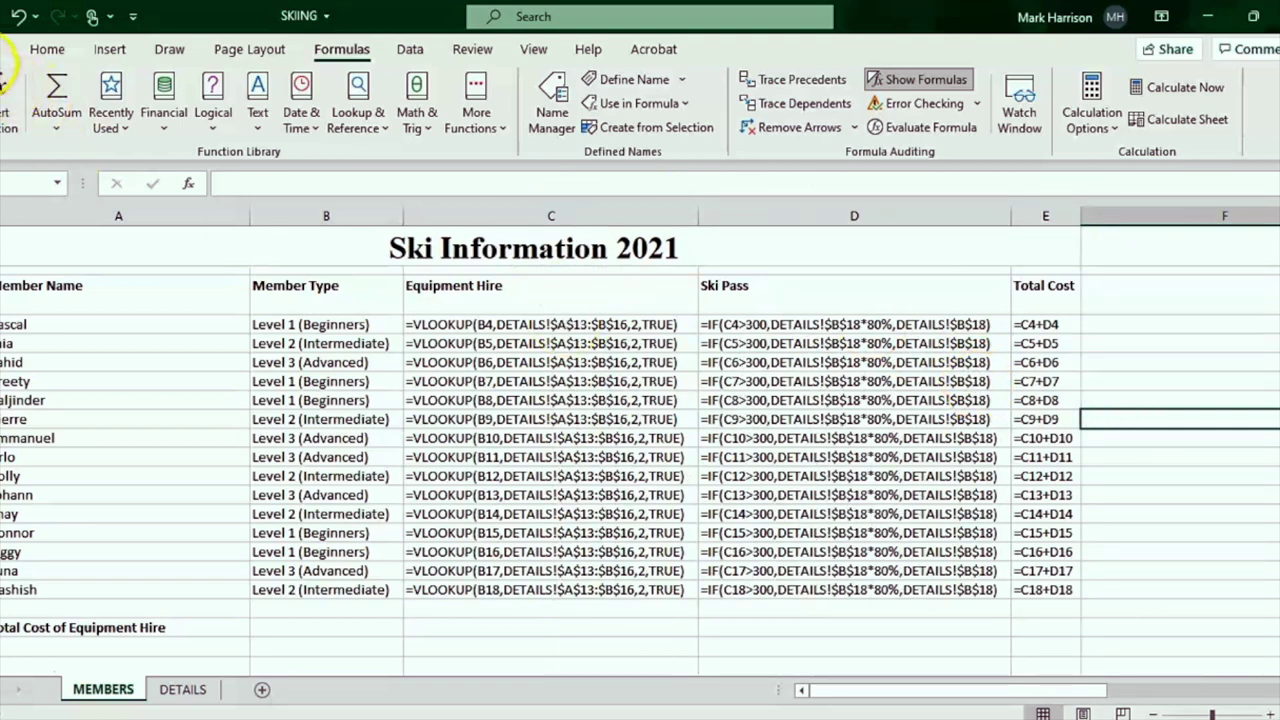
Check the print preview of the MEMBERS formula view and return to the worksheet.
{"action": "left_click", "coordinate": [2, 49]}
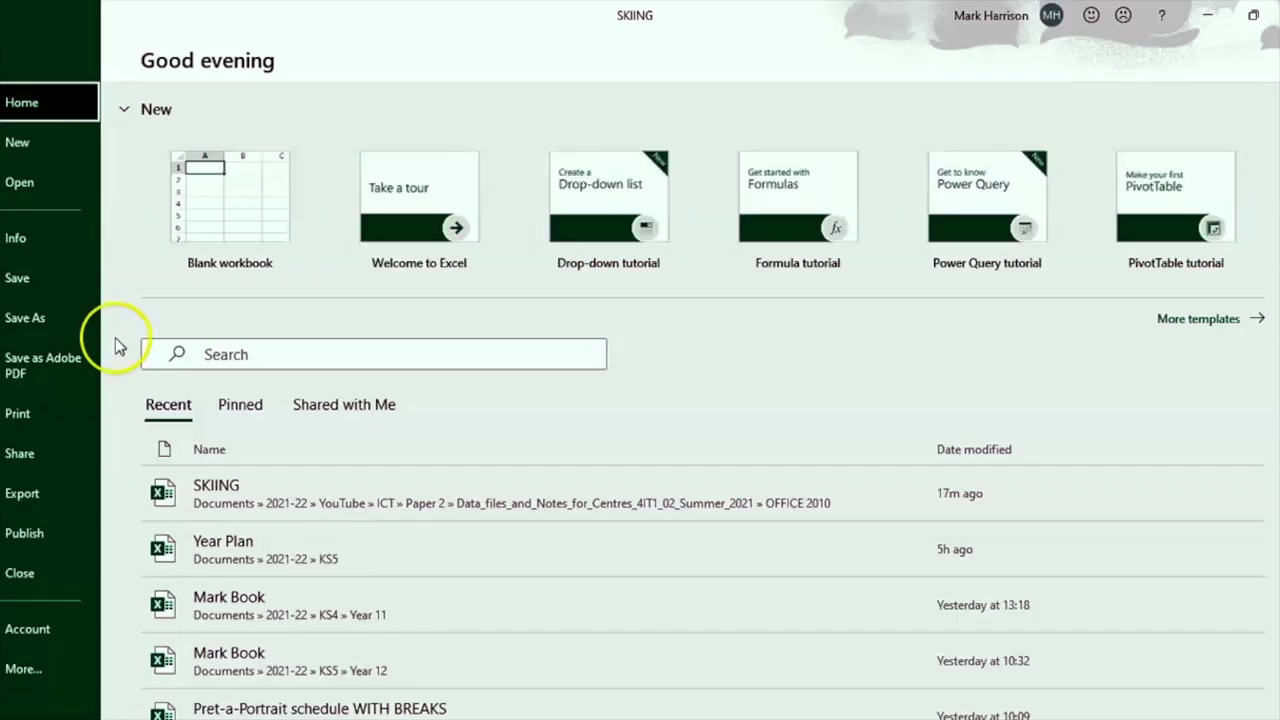
{"action": "left_click", "coordinate": [58, 428]}
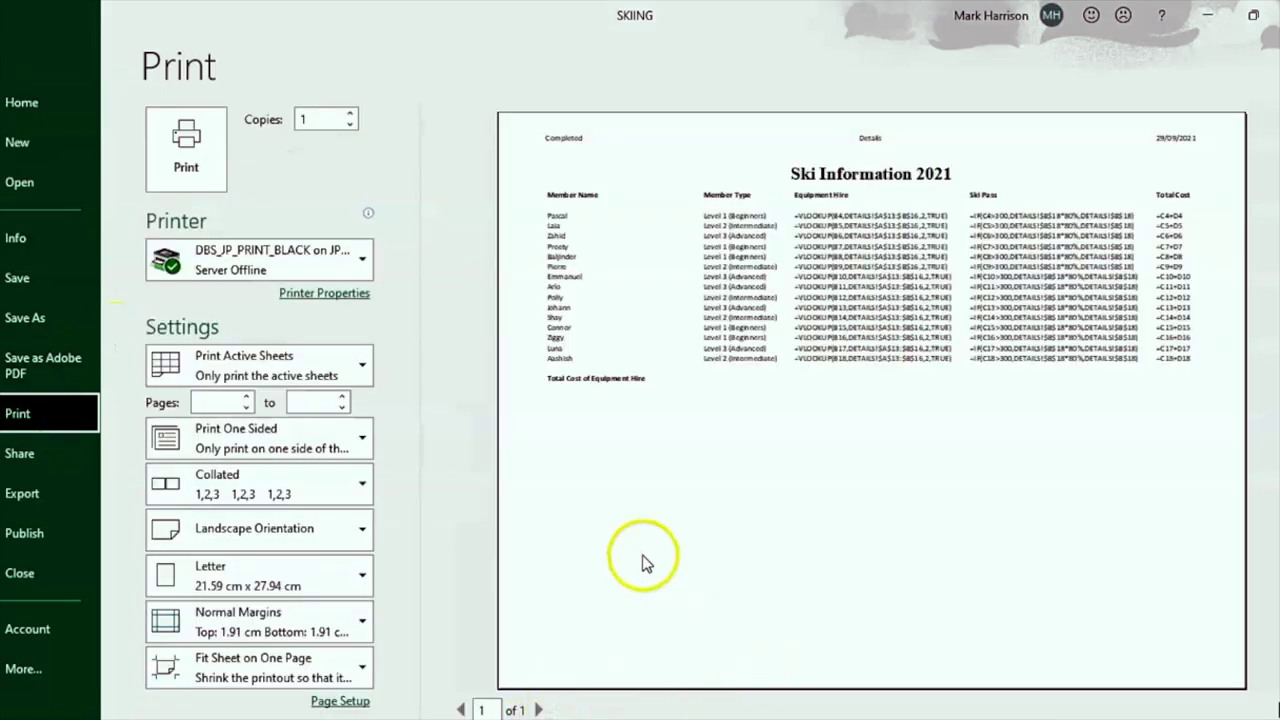
{"action": "left_click", "coordinate": [20, 55]}
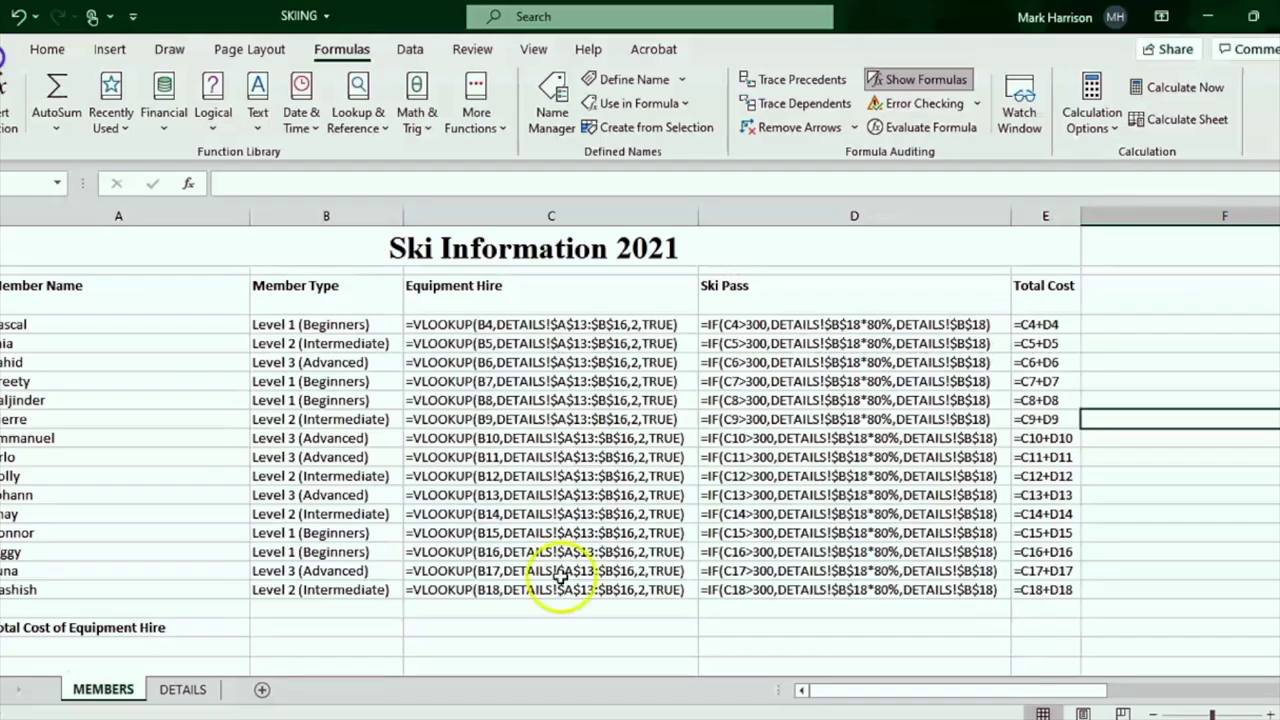
Switch to the exam paper in Adobe Acrobat and read the Task B1d instructions for the DETAILS worksheet.
{"action": "key", "text": "alt+Tab"}
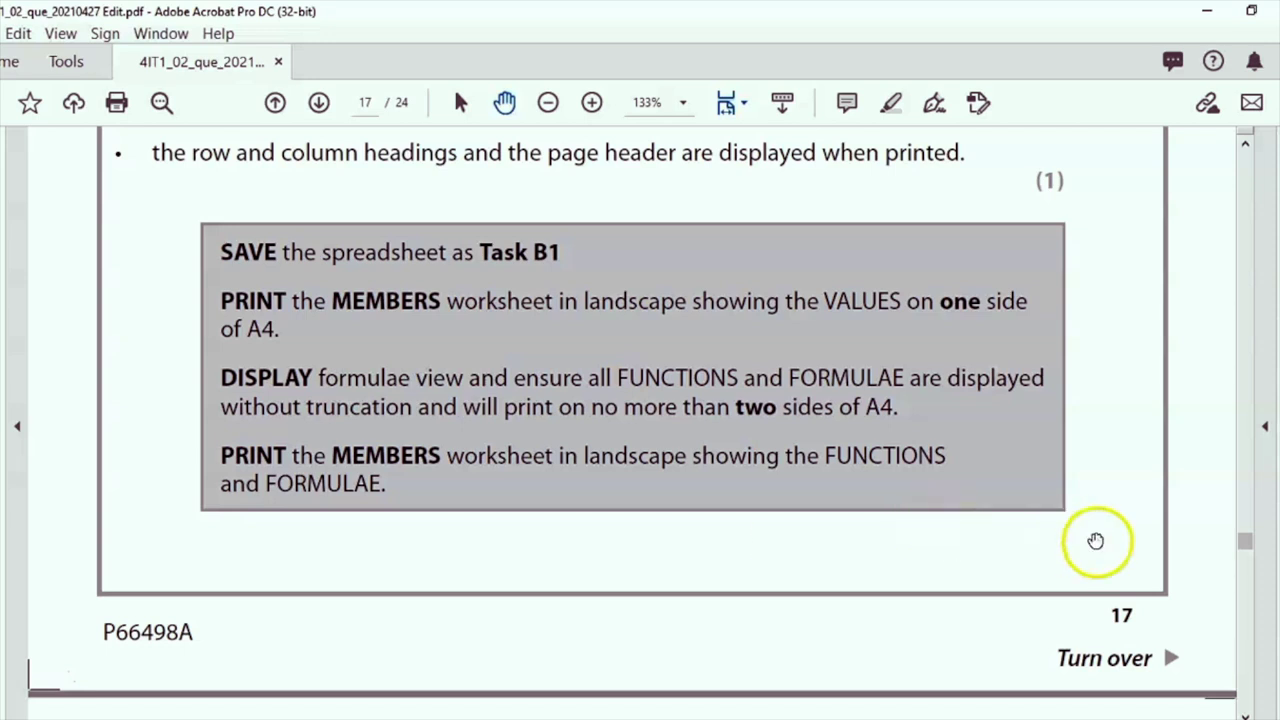
{"action": "scroll", "coordinate": [1091, 541], "scroll_direction": "down", "scroll_amount": 5}
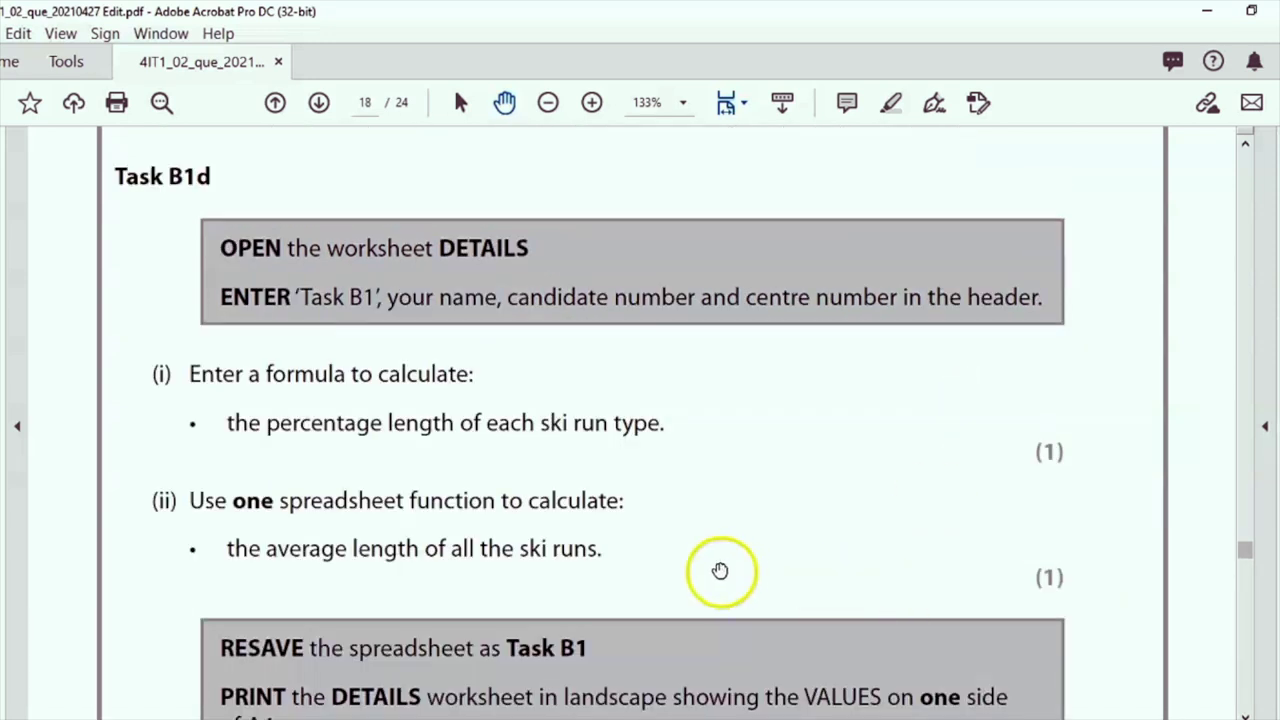
{"action": "key", "text": "alt+Tab"}
{"action": "key", "text": "alt+Tab"}
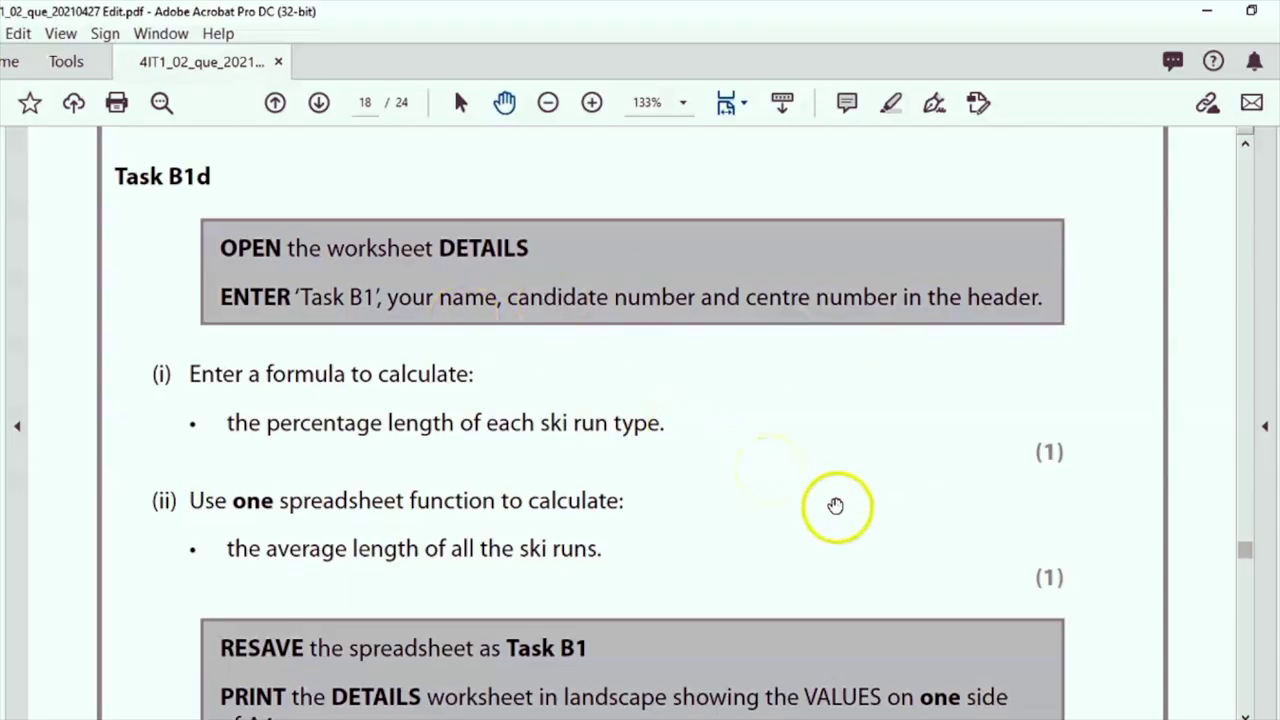
Switch back to Excel, add "Details" as the centre page header of the DETAILS worksheet, and restore Normal view.
{"action": "key", "text": "alt+Tab"}
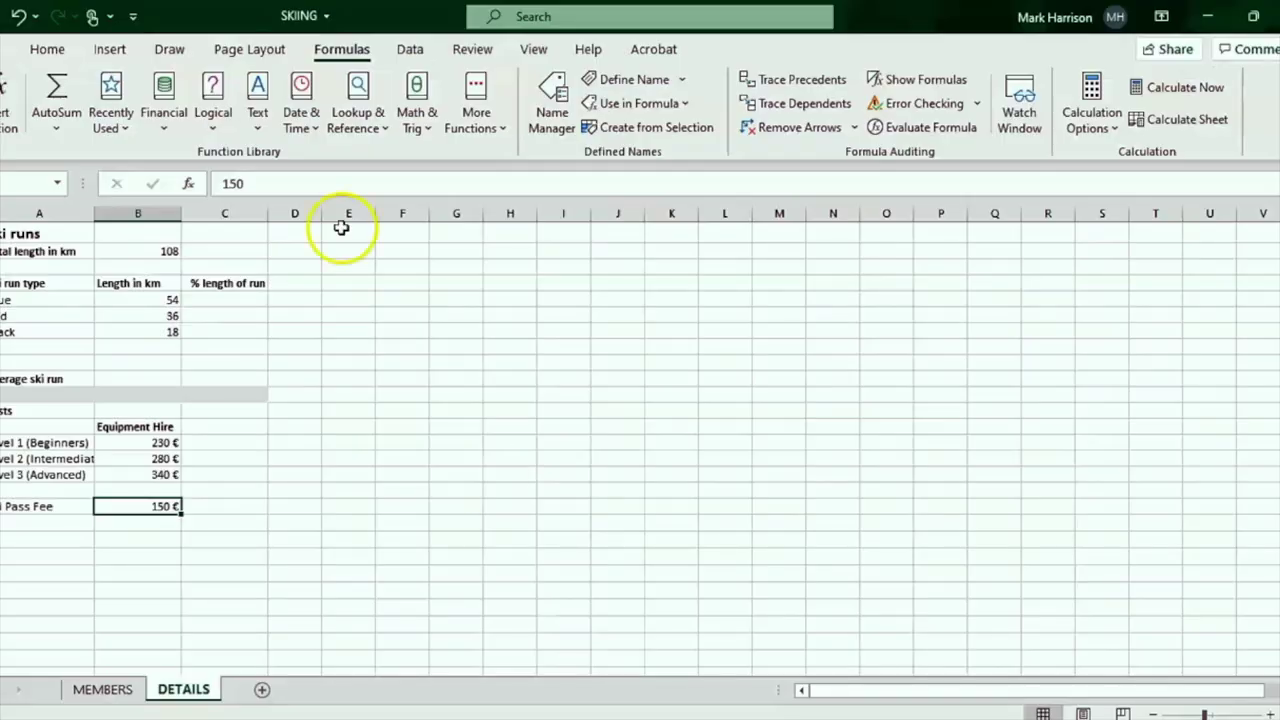
{"action": "left_click", "coordinate": [533, 49]}
{"action": "left_click", "coordinate": [350, 115]}
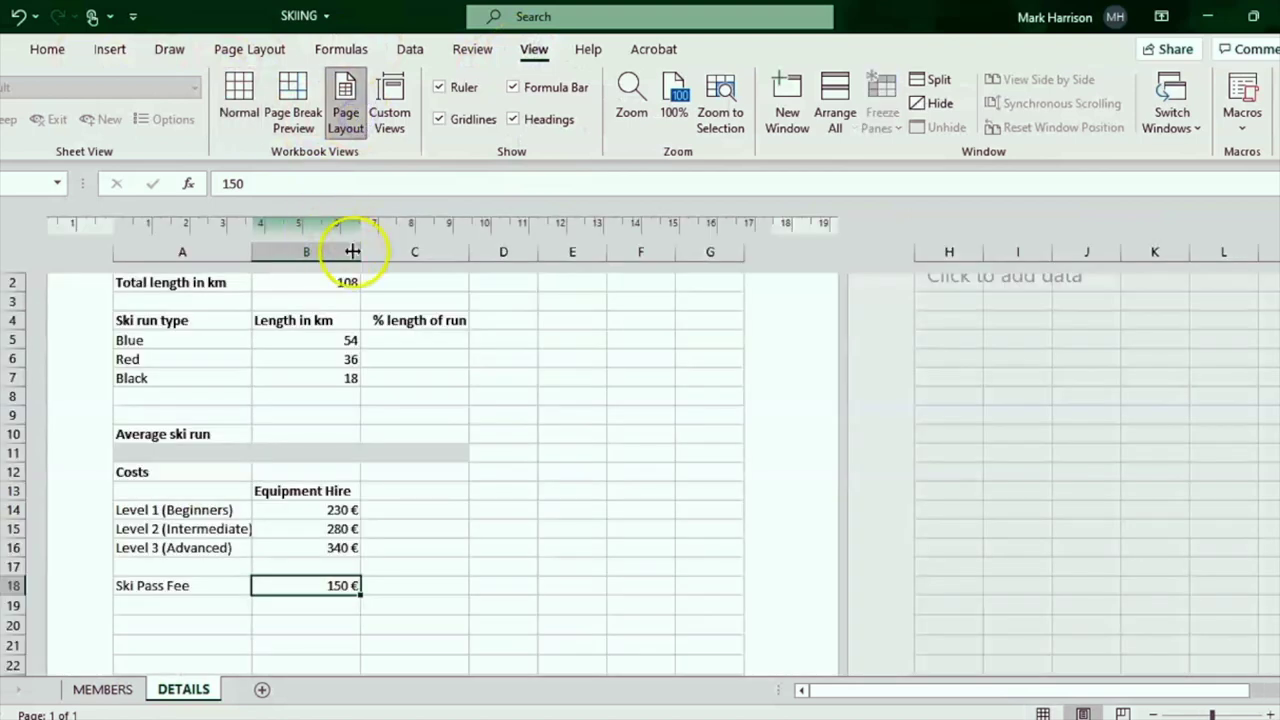
{"action": "left_click", "coordinate": [305, 337]}
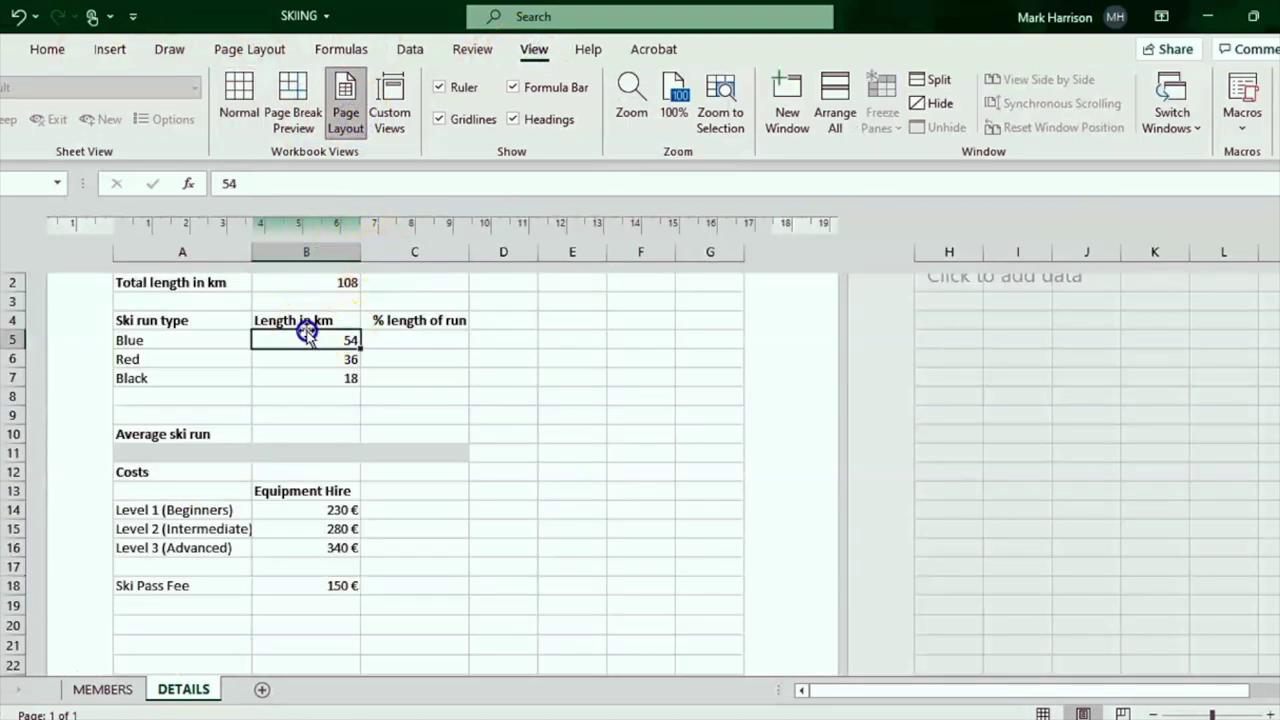
{"action": "scroll", "coordinate": [620, 340], "scroll_direction": "up", "scroll_amount": 2}
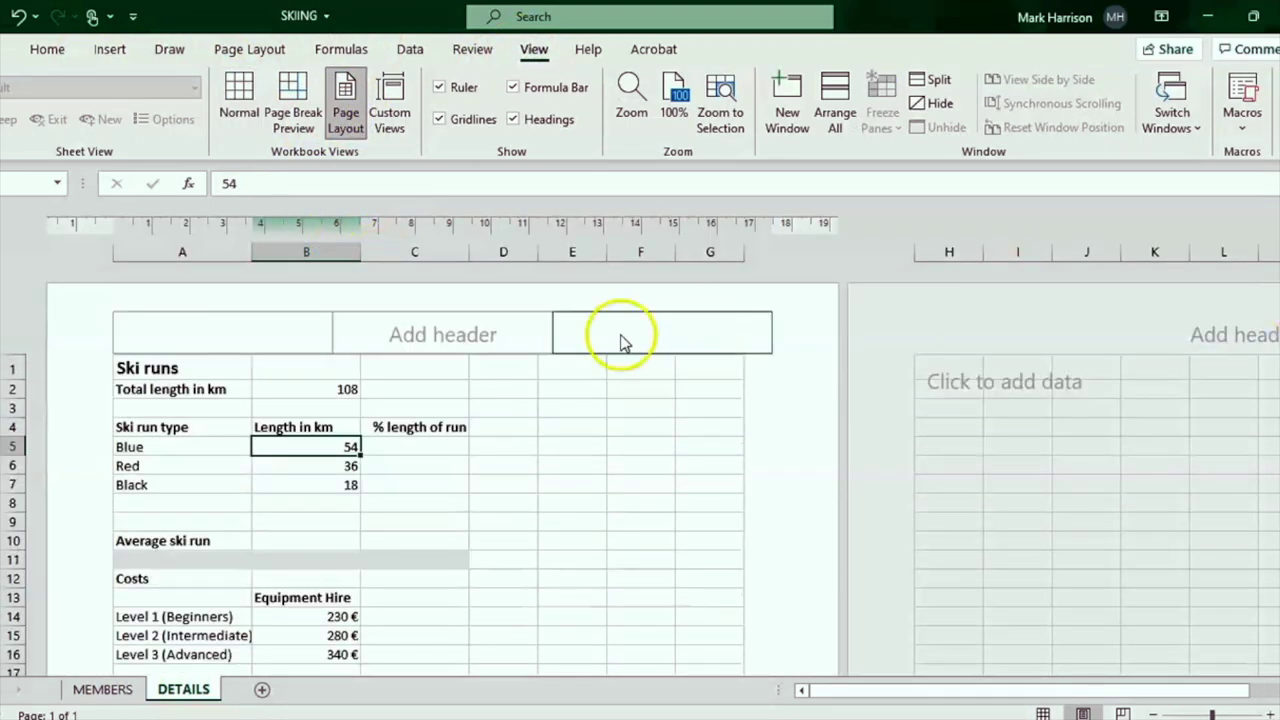
{"action": "left_click", "coordinate": [414, 338]}
{"action": "type", "text": "Details"}
{"action": "left_click", "coordinate": [484, 403]}
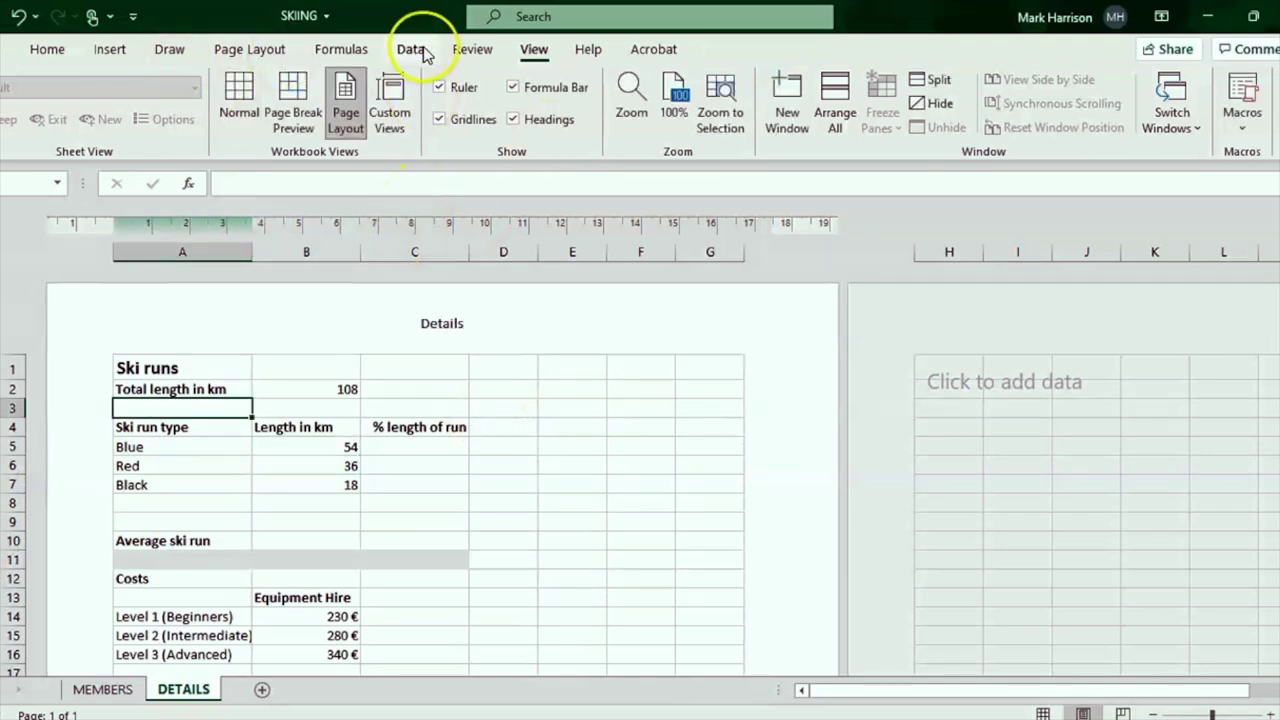
{"action": "left_click", "coordinate": [239, 100]}
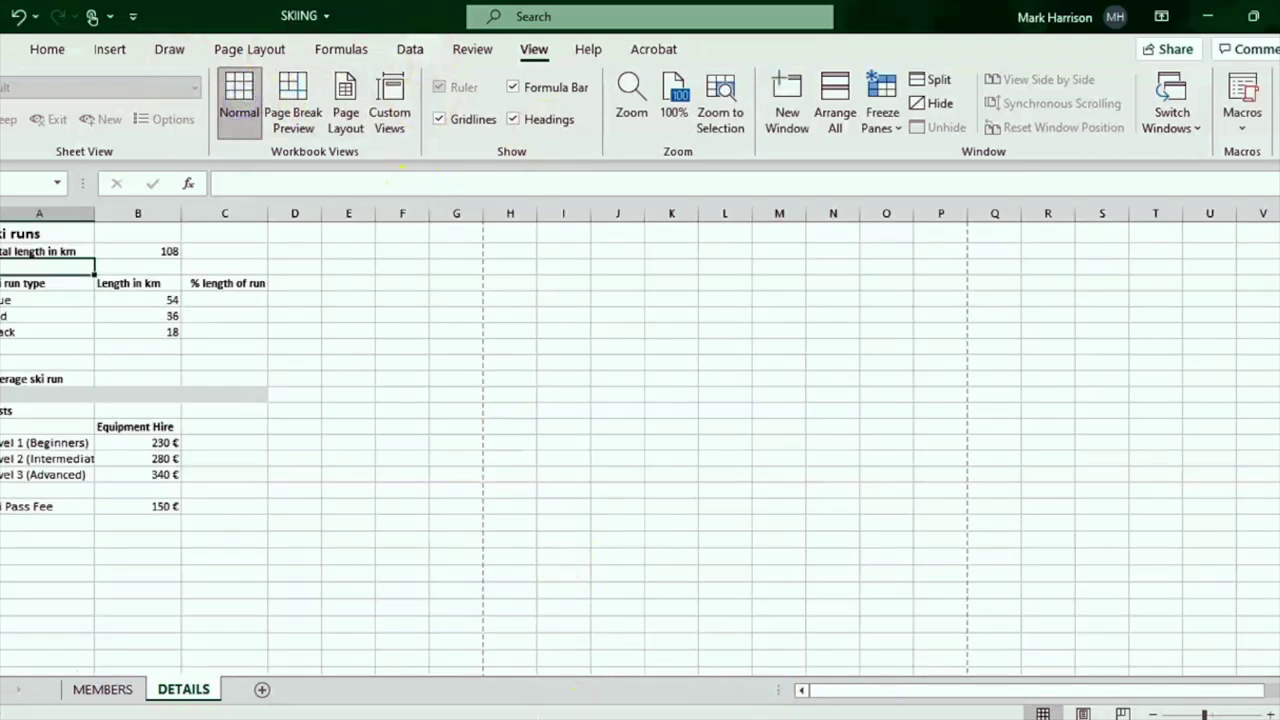
Reread the Task B1d calculation requirements in the Acrobat exam paper and return to Excel.
{"action": "key", "text": "alt+Tab"}
{"action": "left_click", "coordinate": [651, 463]}
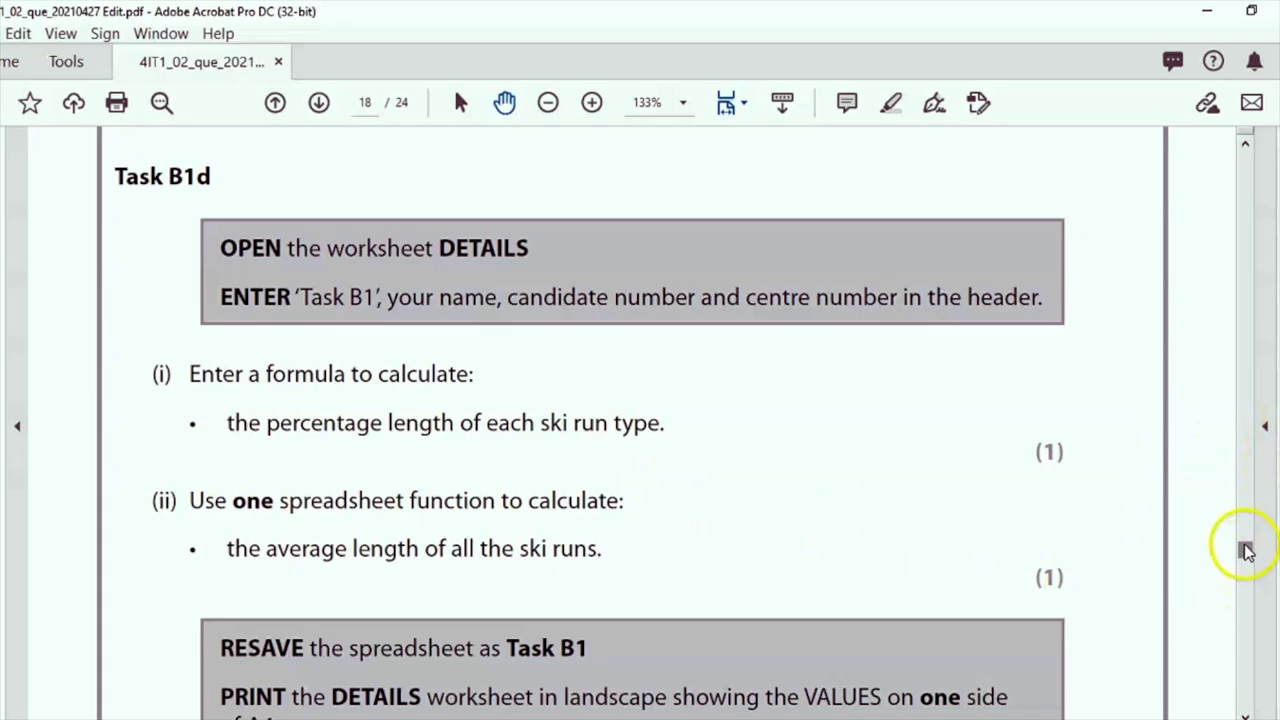
{"action": "key", "text": "alt+Tab"}
Enter the formula =B5/B2 in C5 to divide the Blue run's length by the total length.
{"action": "left_click", "coordinate": [224, 304]}
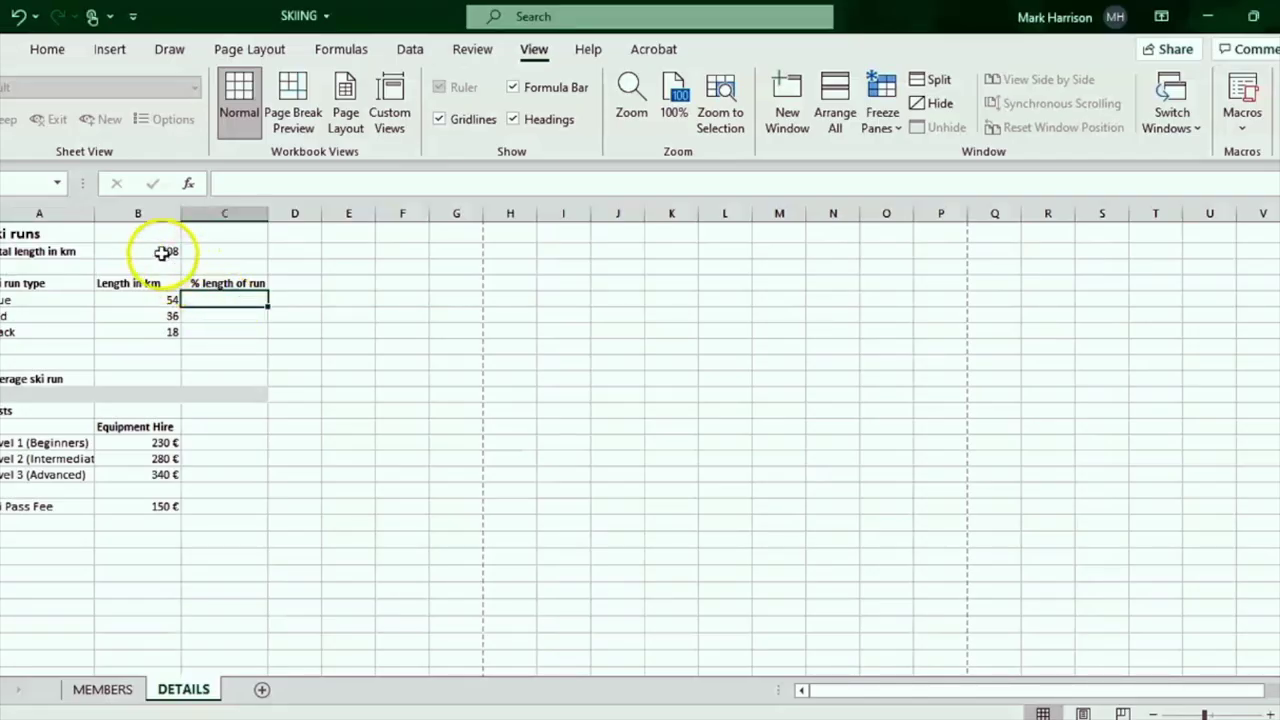
{"action": "left_click", "coordinate": [162, 252]}
{"action": "left_click", "coordinate": [163, 300]}
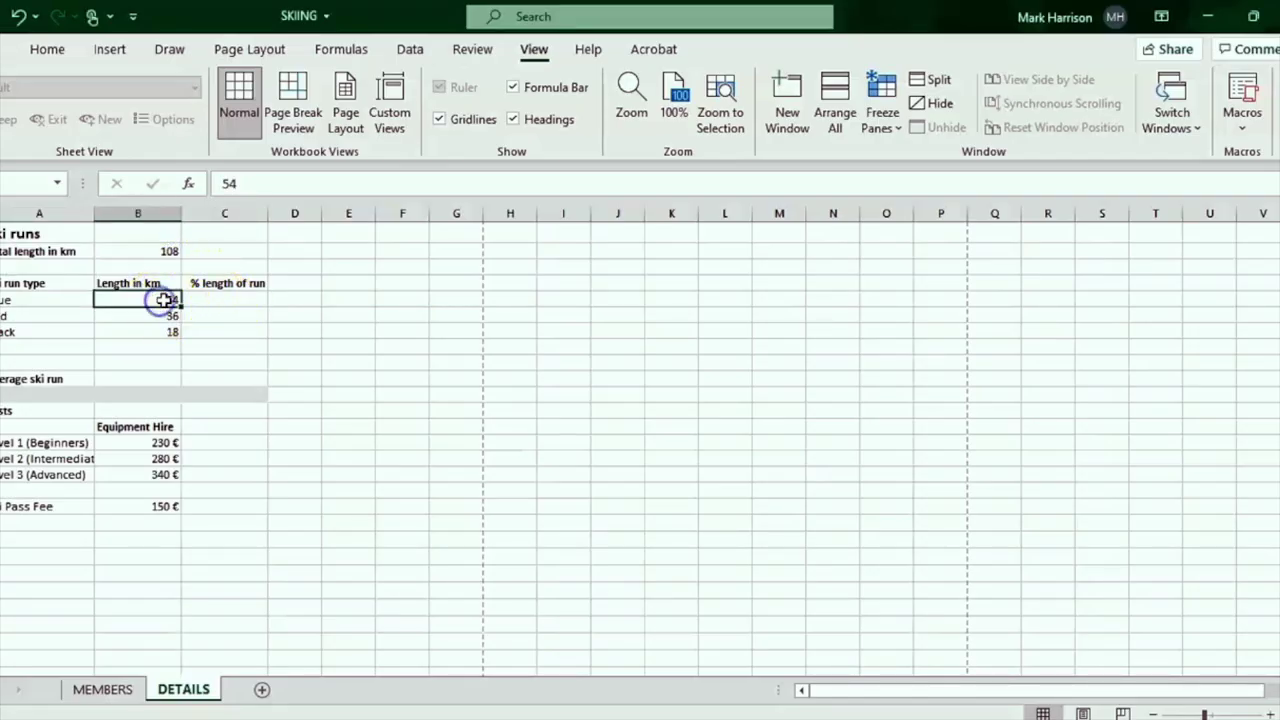
{"action": "left_click", "coordinate": [168, 252]}
{"action": "left_click", "coordinate": [212, 300]}
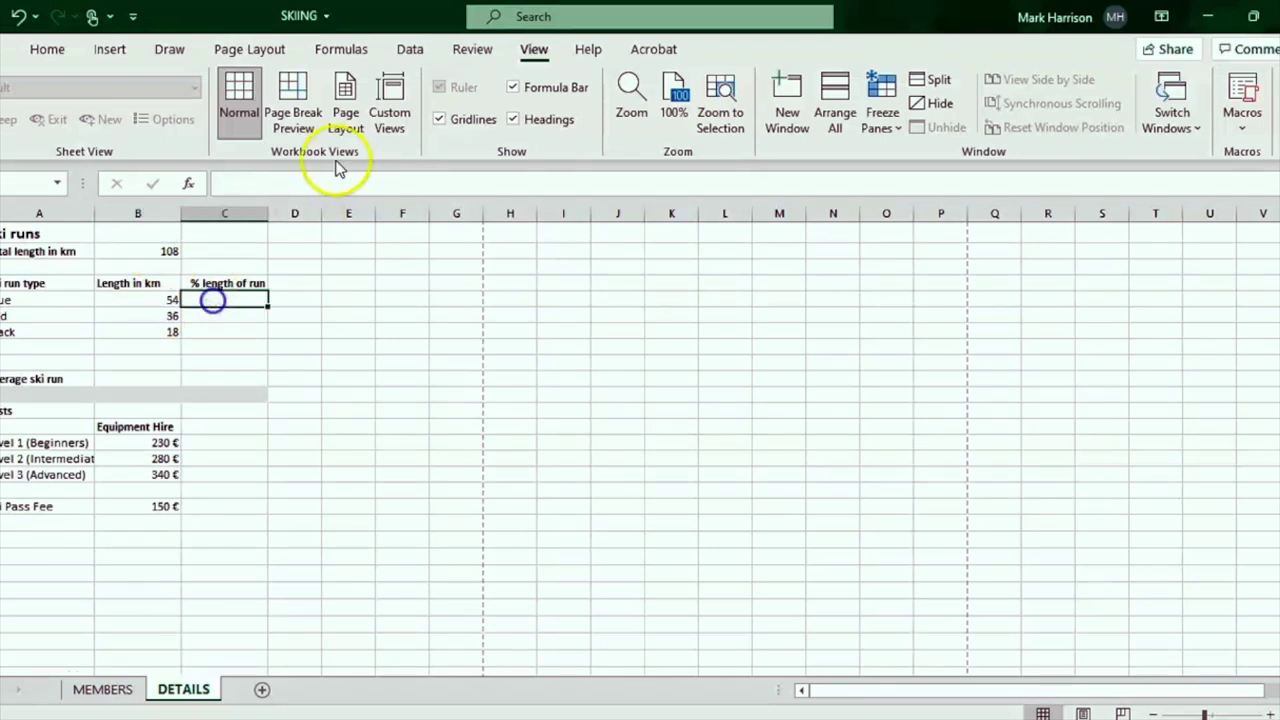
{"action": "left_click", "coordinate": [310, 181]}
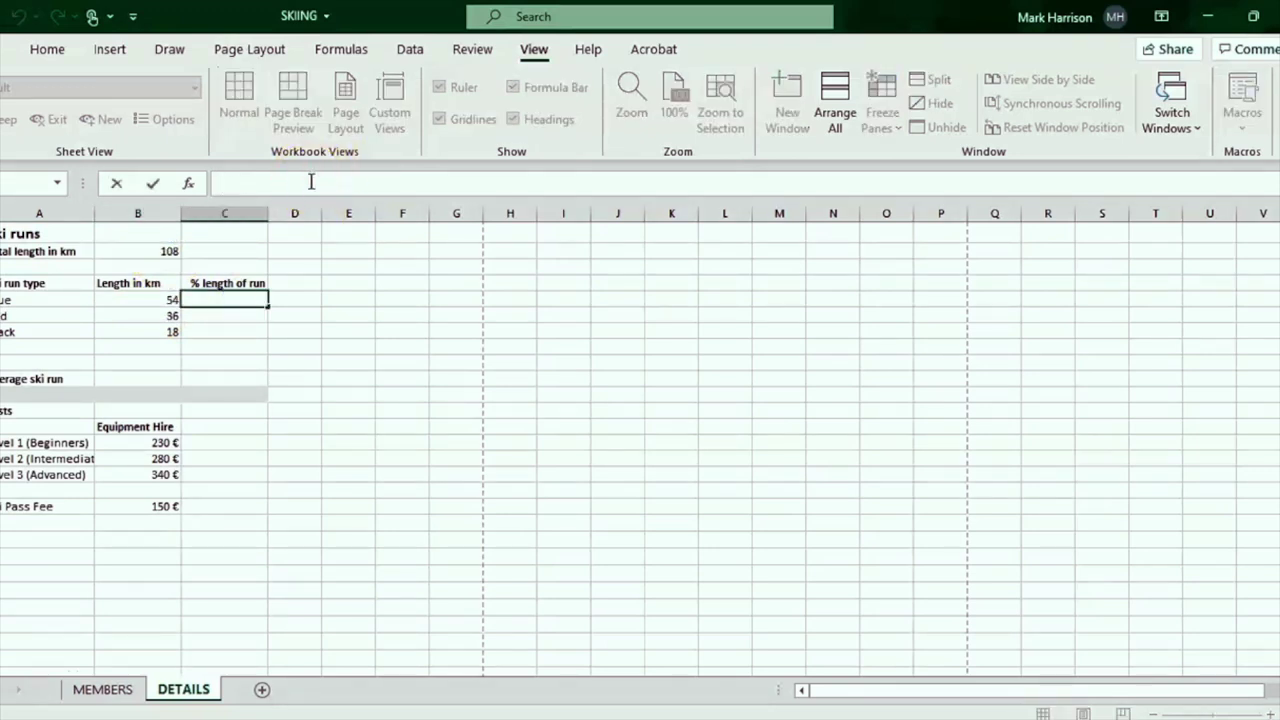
{"action": "left_click", "coordinate": [161, 300]}
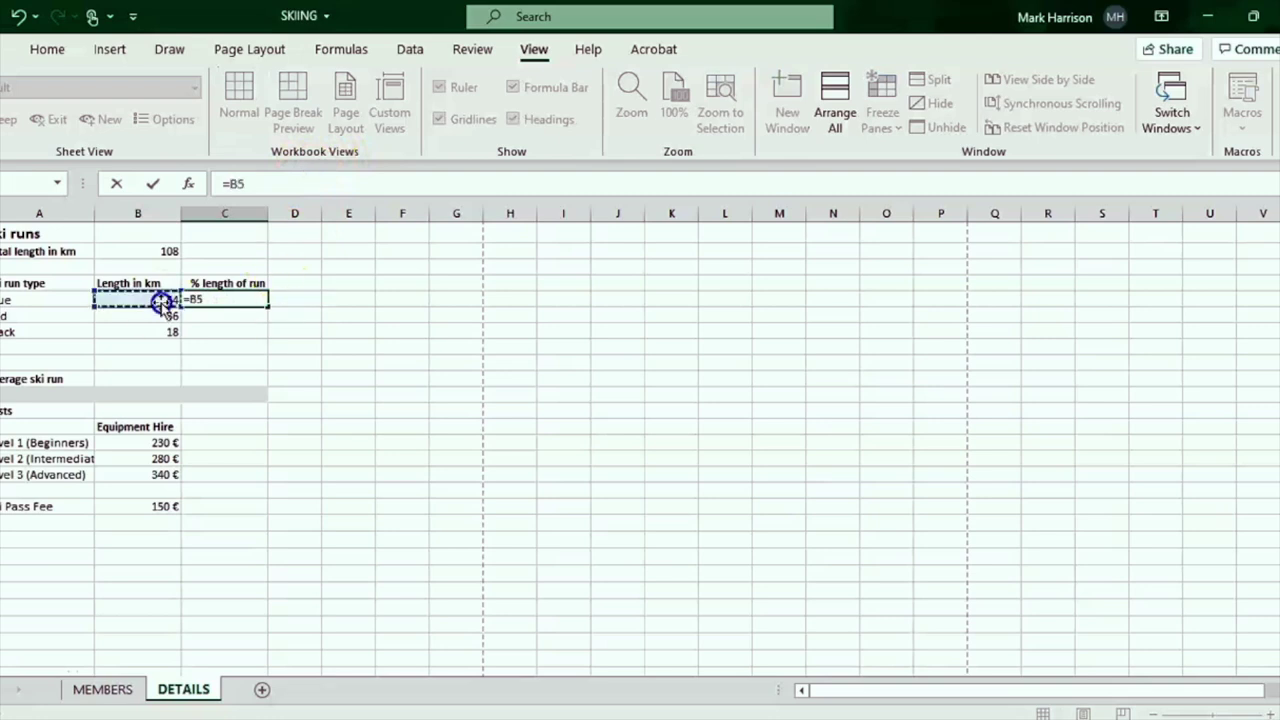
{"action": "type", "text": "/"}
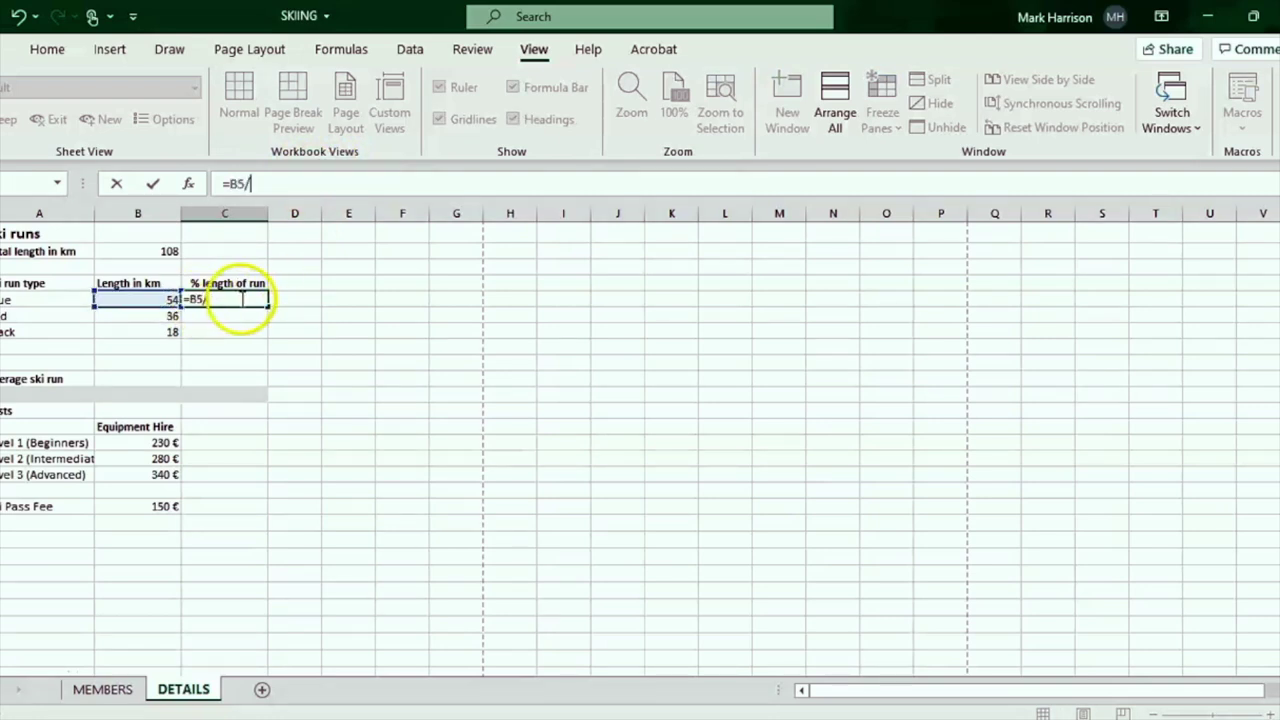
{"action": "left_click", "coordinate": [146, 252]}
{"action": "key", "text": "Return"}
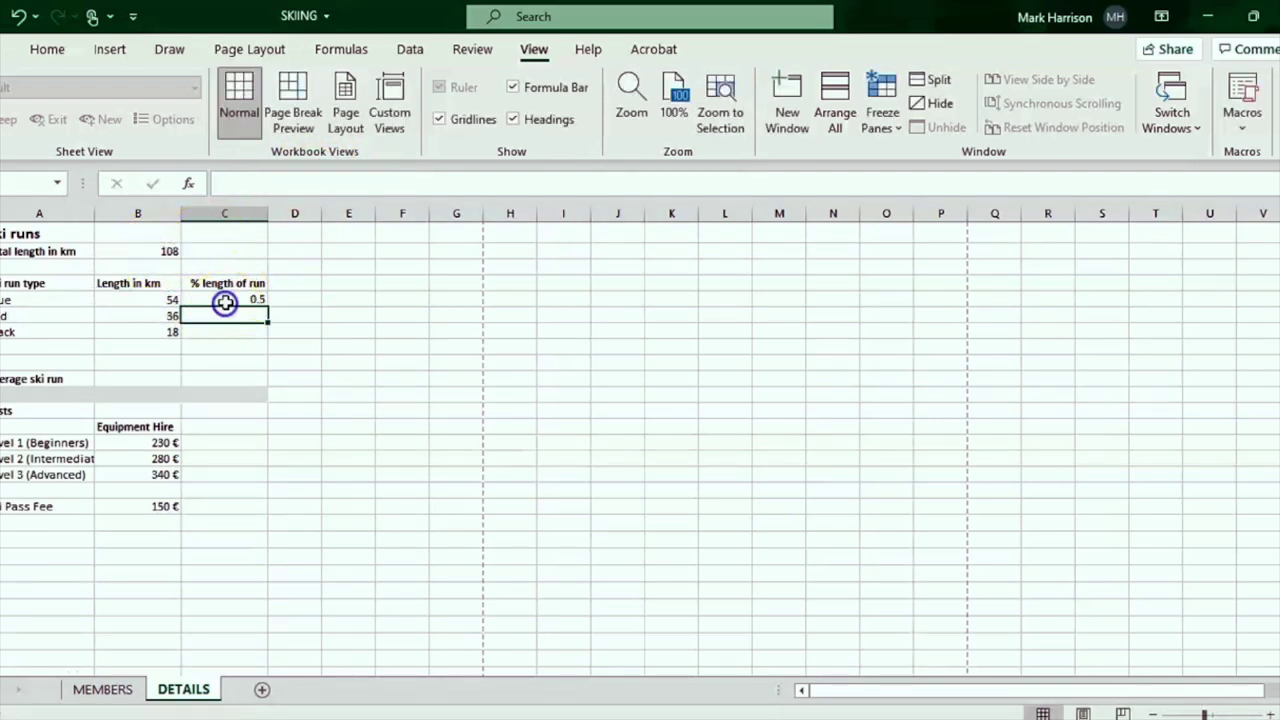
Extend the Blue run's formula in C5 to =B5/B2*100.
{"action": "left_click", "coordinate": [226, 300]}
{"action": "left_click", "coordinate": [280, 185]}
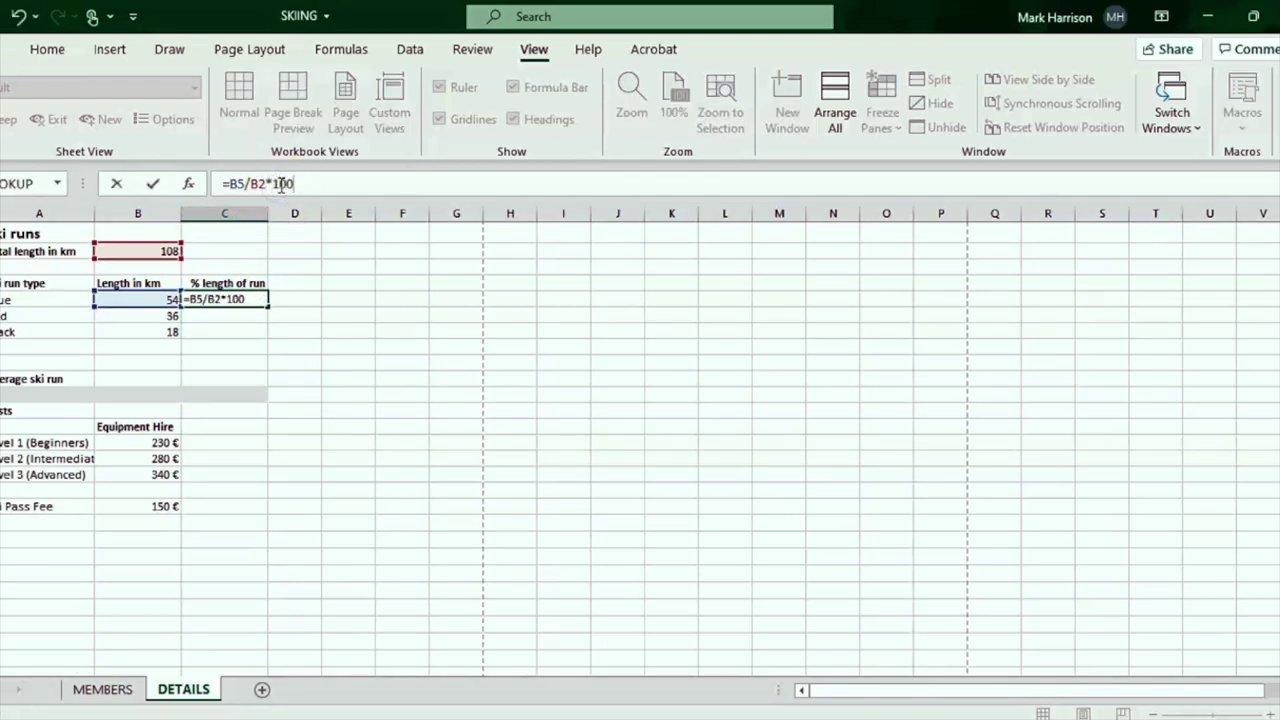
{"action": "left_click", "coordinate": [243, 298]}
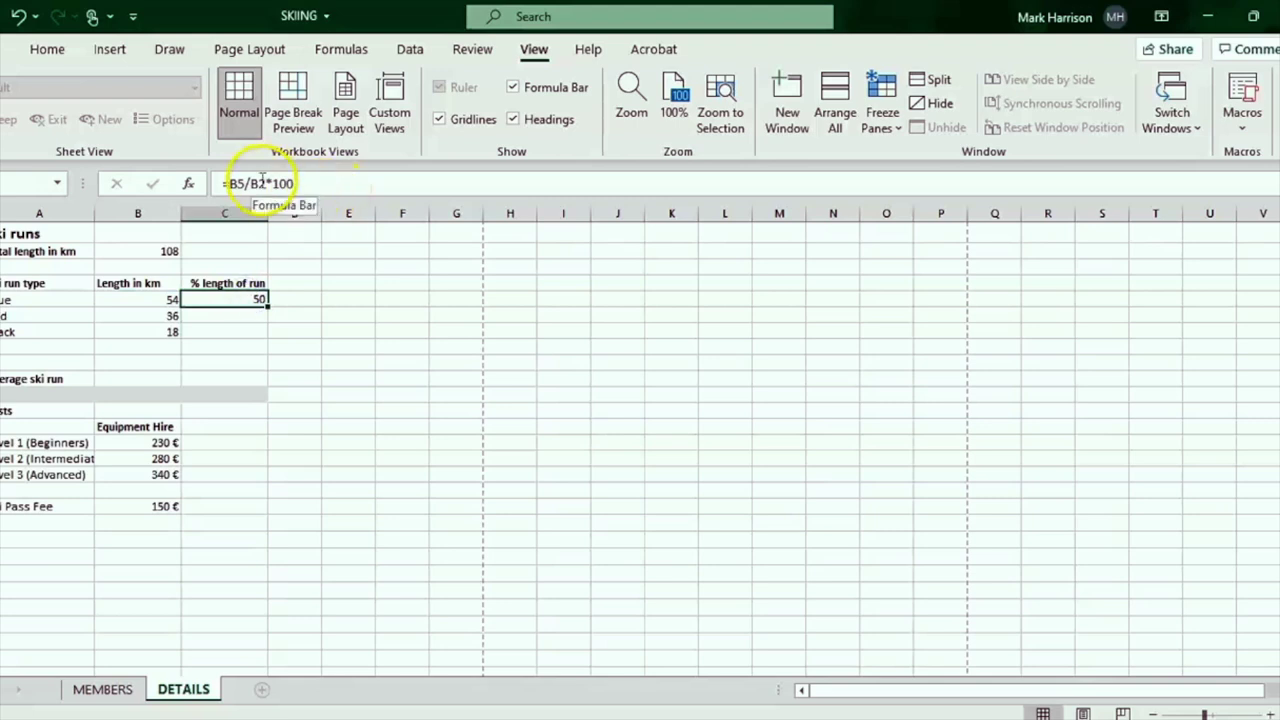
Make the B2 reference in C5 absolute, giving =B5/$B$2*100, and fill the formula down to C7.
{"action": "left_click", "coordinate": [249, 184]}
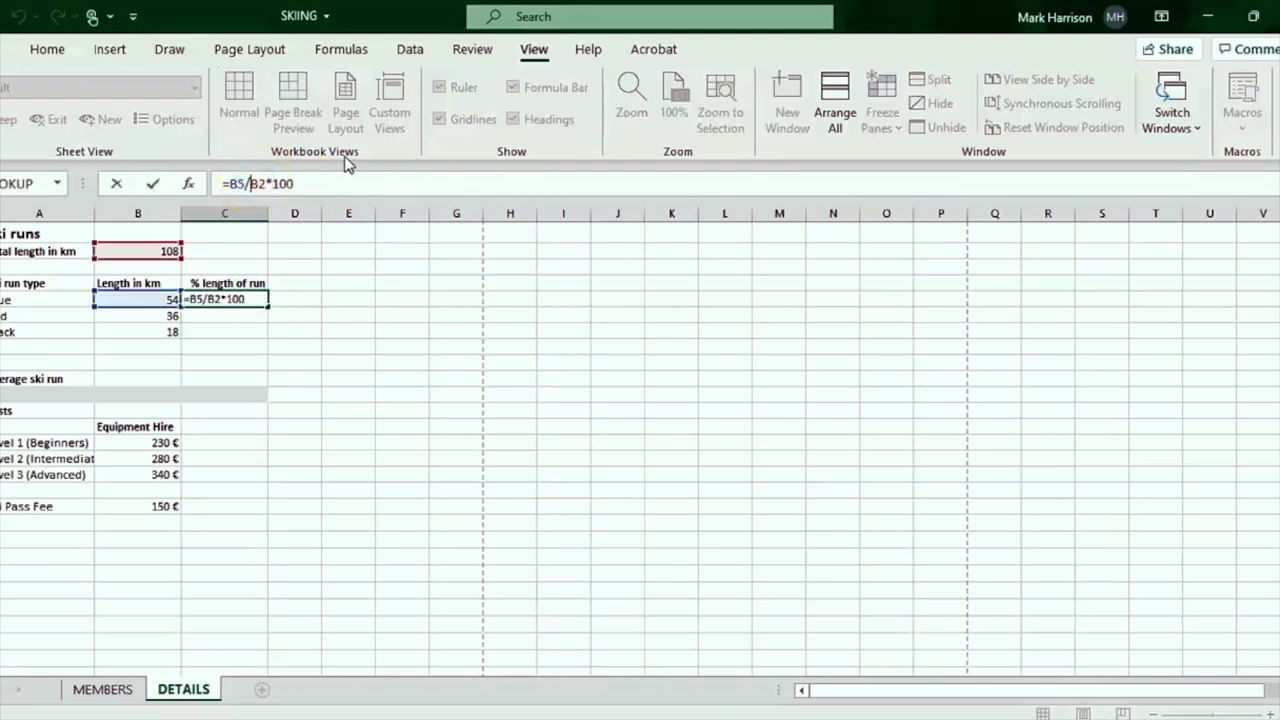
{"action": "key", "text": "Return"}
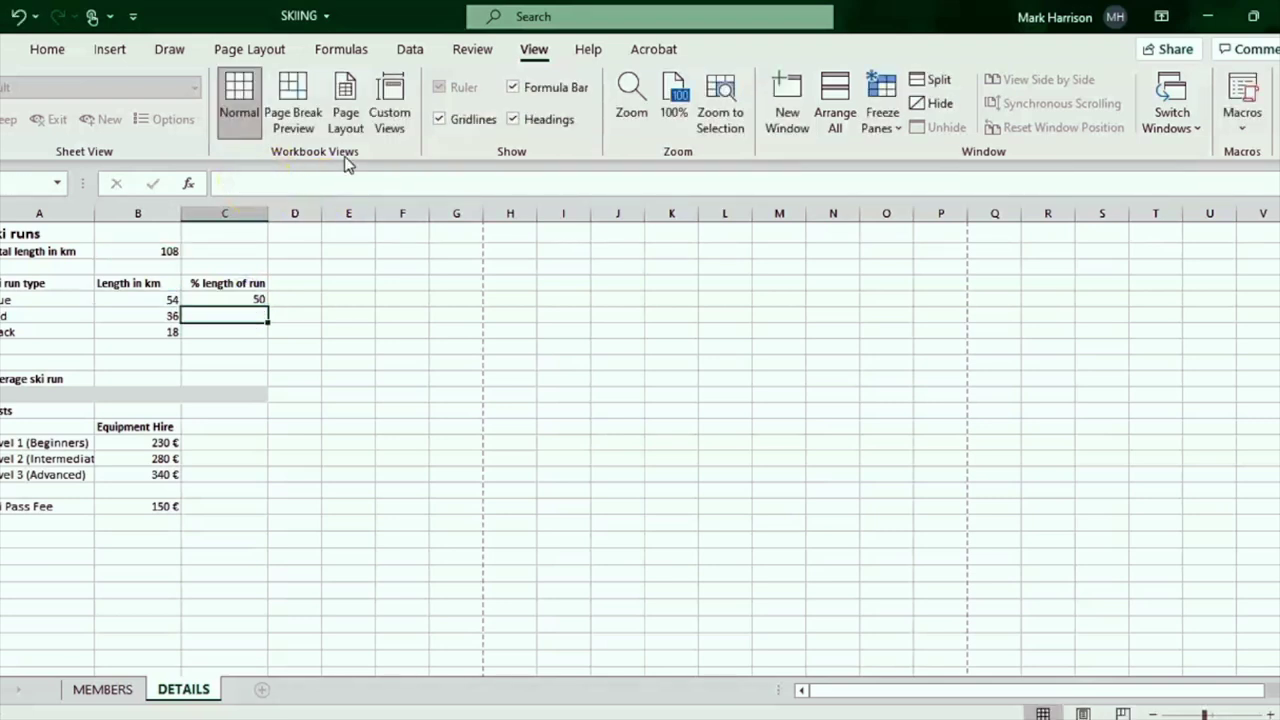
{"action": "left_click", "coordinate": [259, 301]}
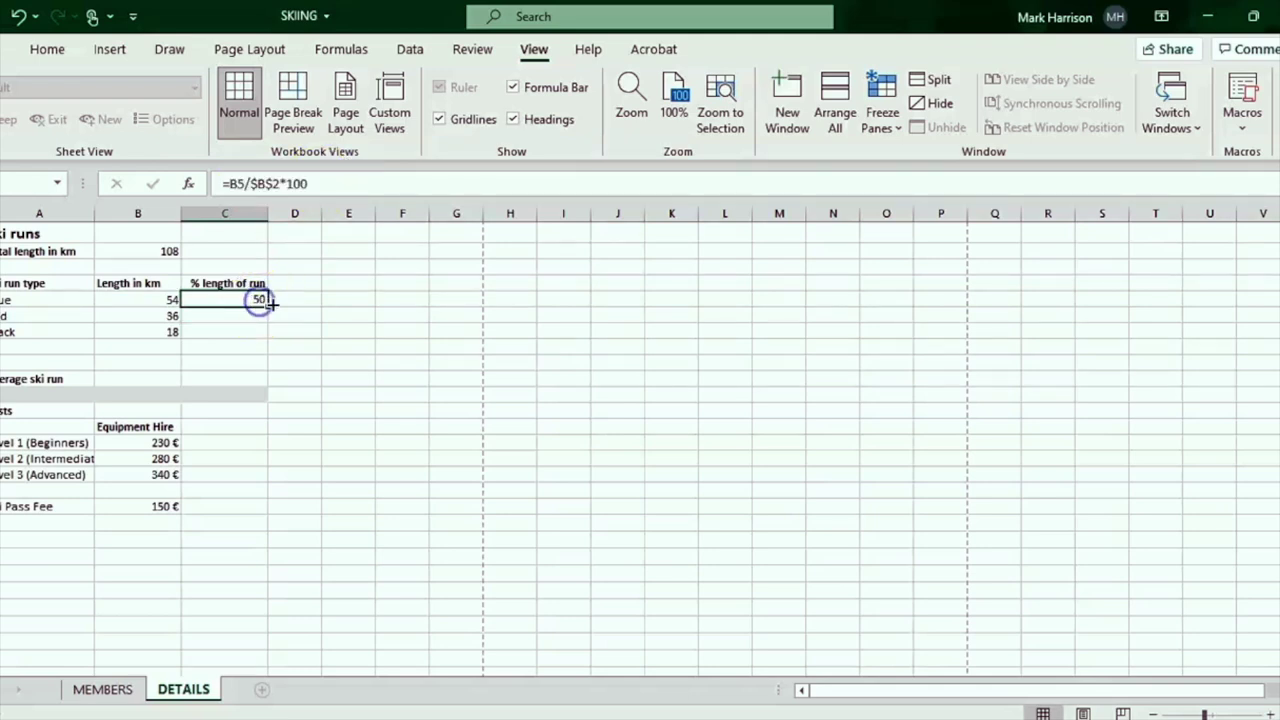
{"action": "left_click_drag", "start_coordinate": [268, 306], "coordinate": [256, 332]}
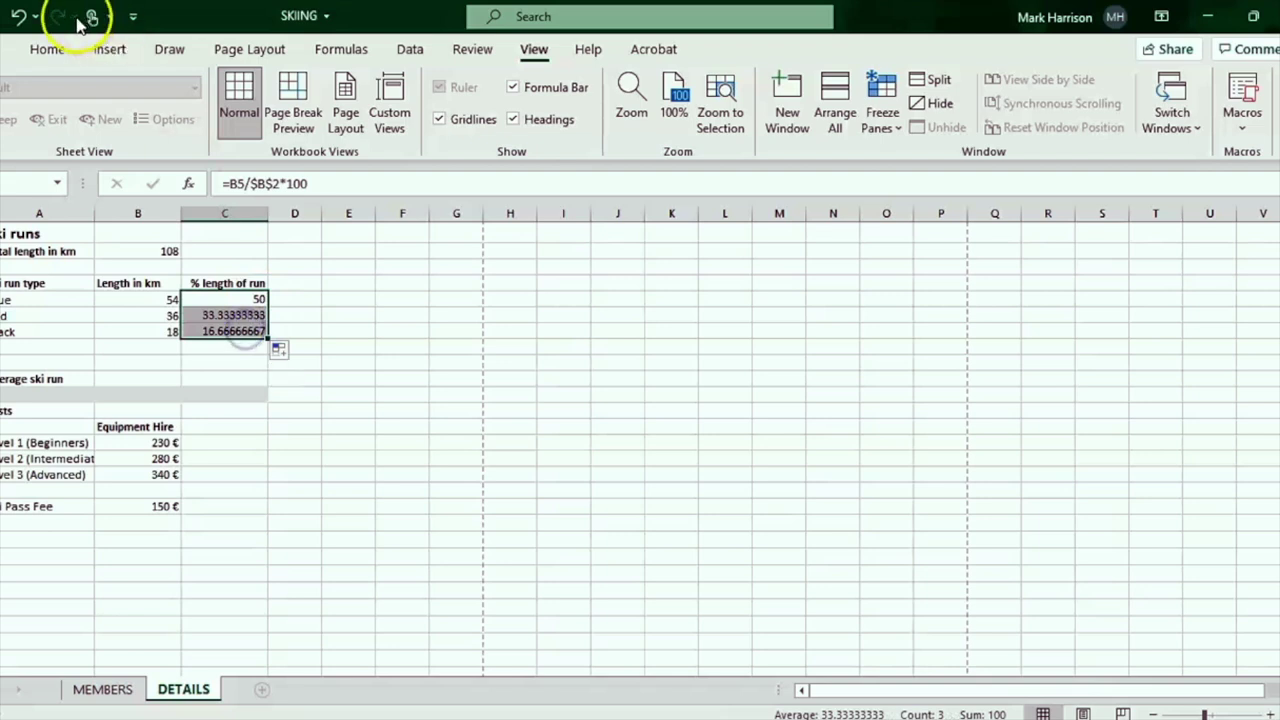
Format the run percentages in C5:C7 as numbers with no decimal places.
{"action": "left_click", "coordinate": [55, 50]}
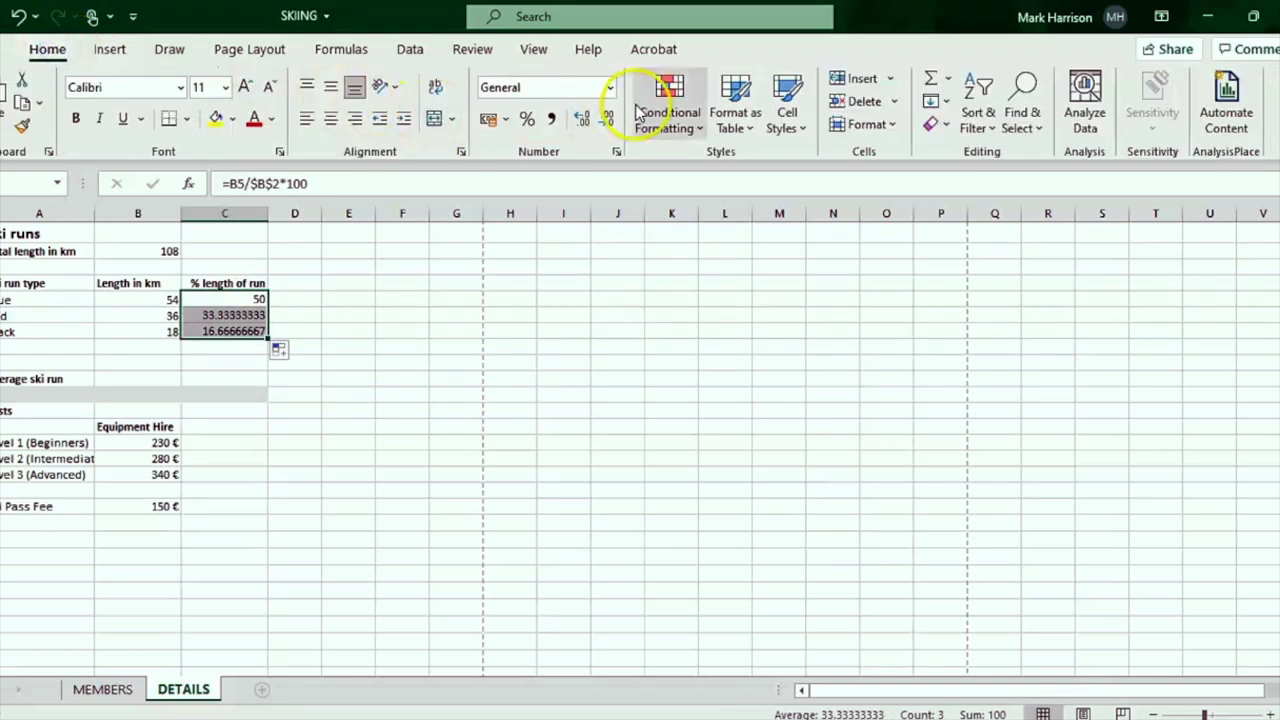
{"action": "left_click", "coordinate": [609, 120]}
{"action": "left_click", "coordinate": [609, 120]}
{"action": "left_click", "coordinate": [609, 120]}
{"action": "left_click", "coordinate": [609, 120]}
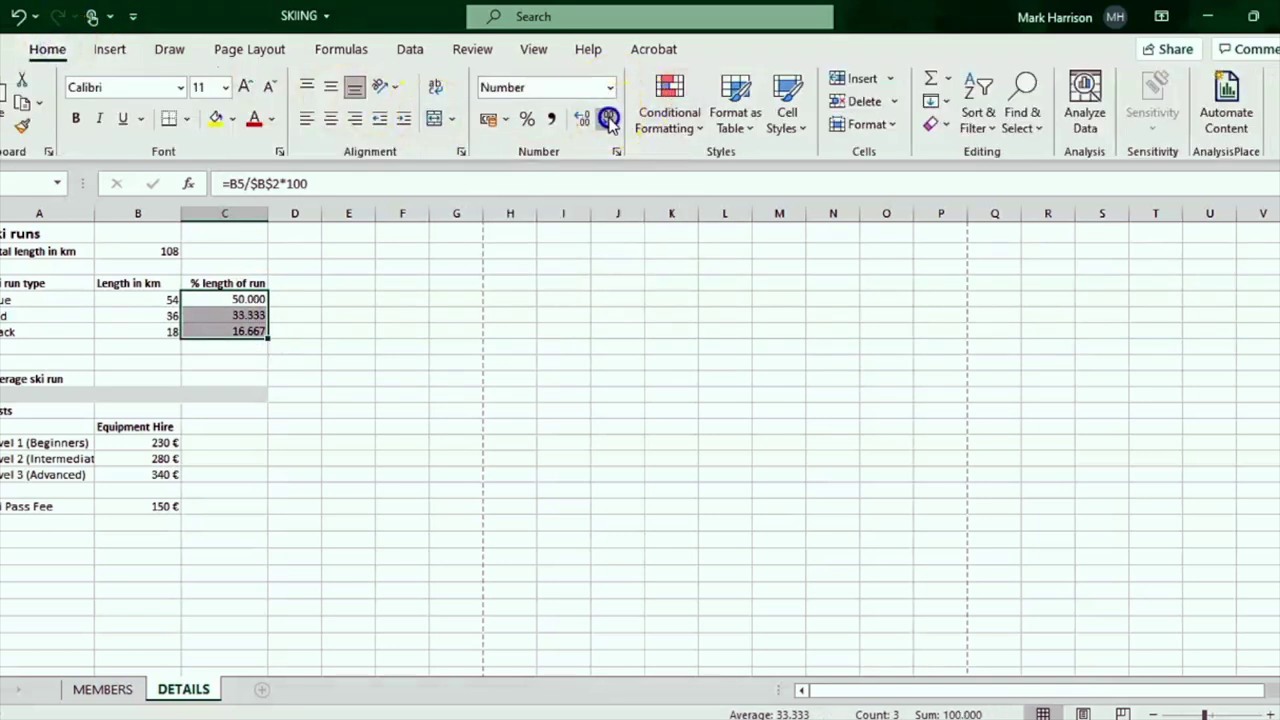
{"action": "left_click", "coordinate": [609, 120]}
{"action": "left_click", "coordinate": [609, 120]}
{"action": "left_click", "coordinate": [610, 87]}
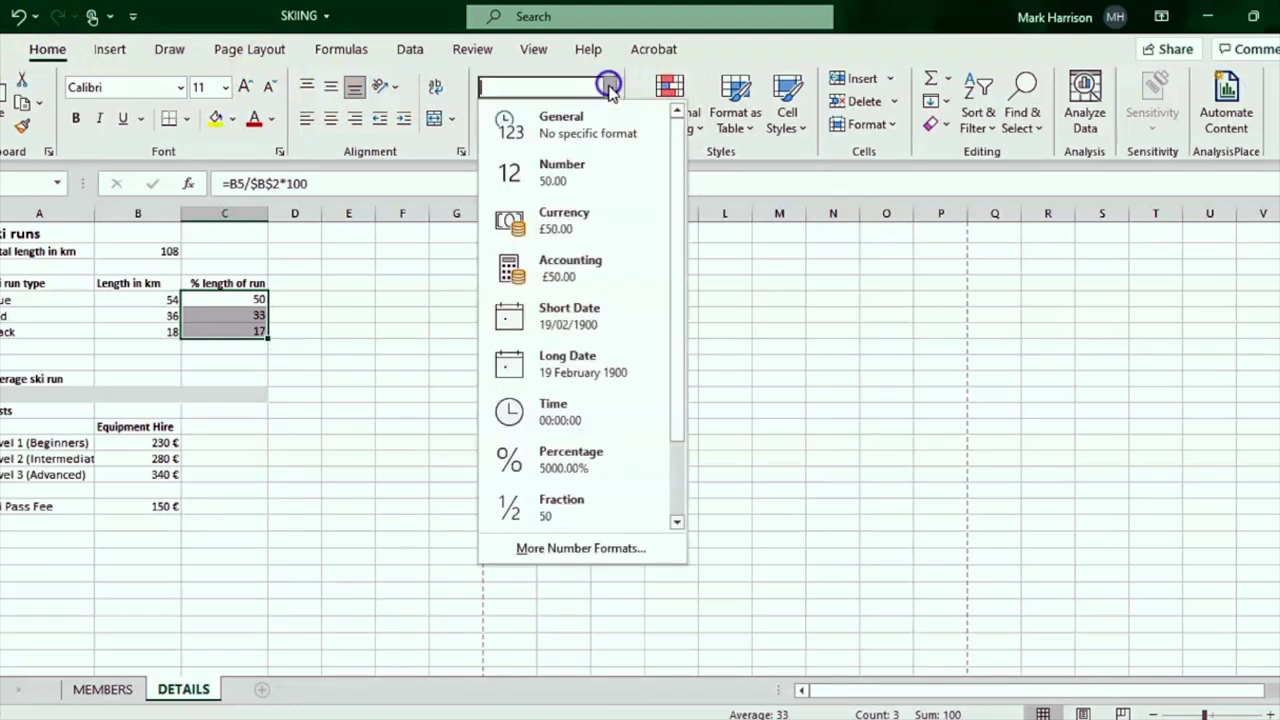
{"action": "left_click", "coordinate": [808, 434]}
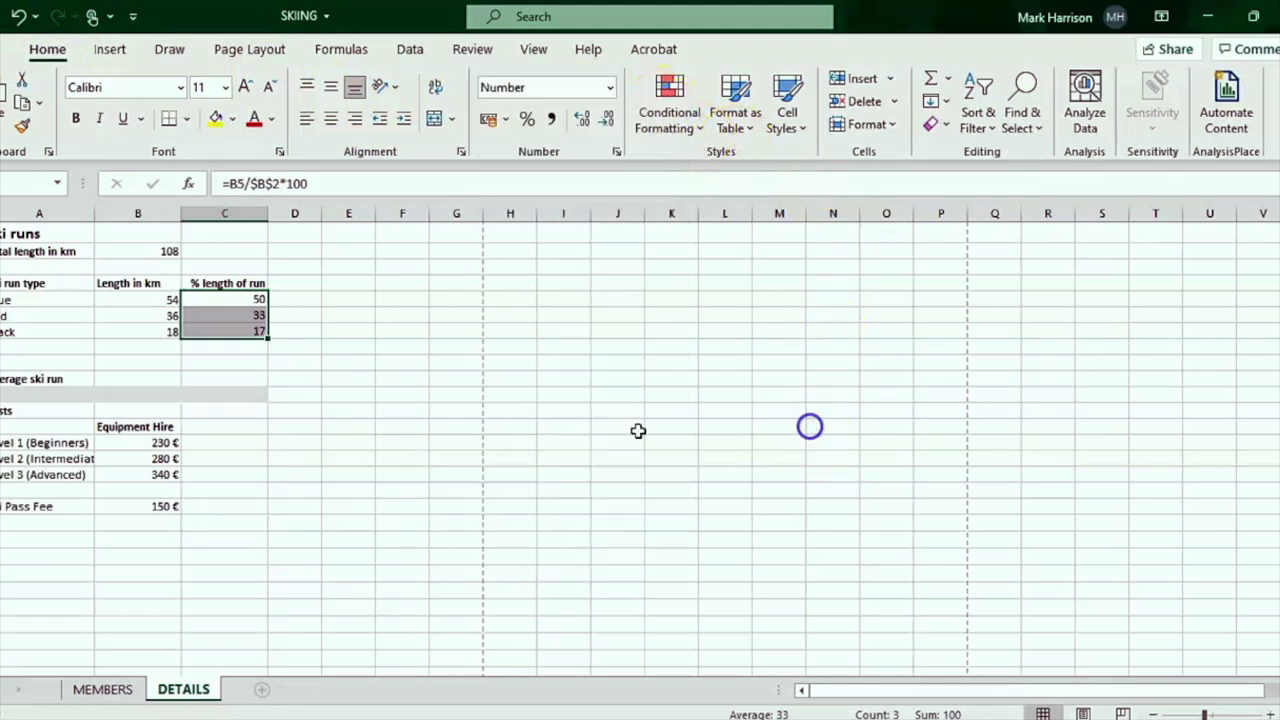
{"action": "left_click", "coordinate": [296, 371]}
{"action": "left_click", "coordinate": [247, 299]}
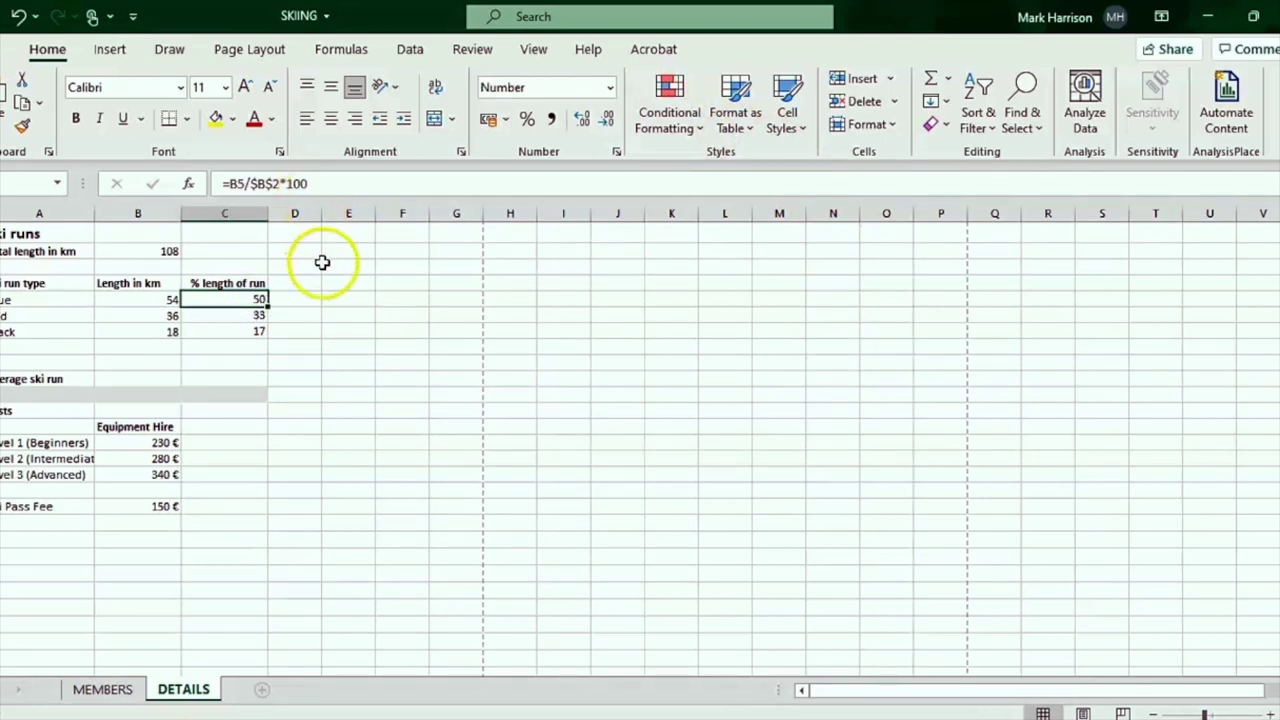
Check the average ski run length requirement in the Acrobat exam paper and return to Excel.
{"action": "left_click", "coordinate": [295, 394]}
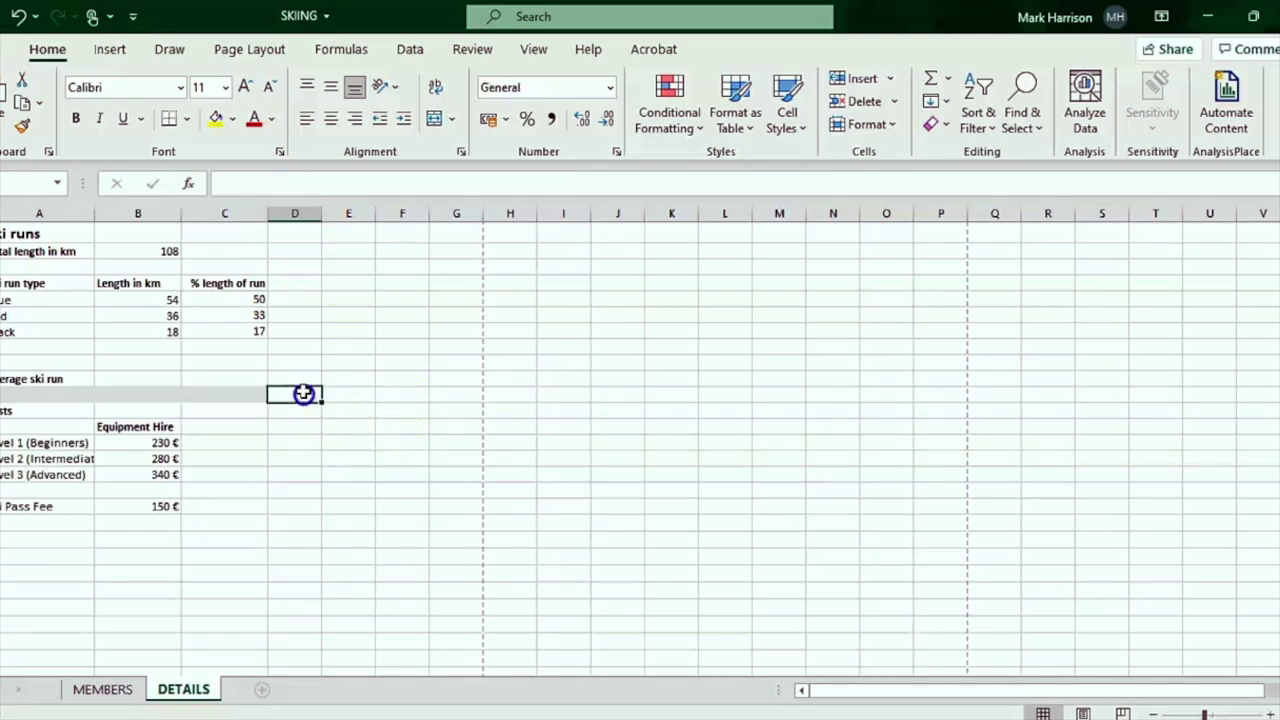
{"action": "key", "text": "alt+Tab"}
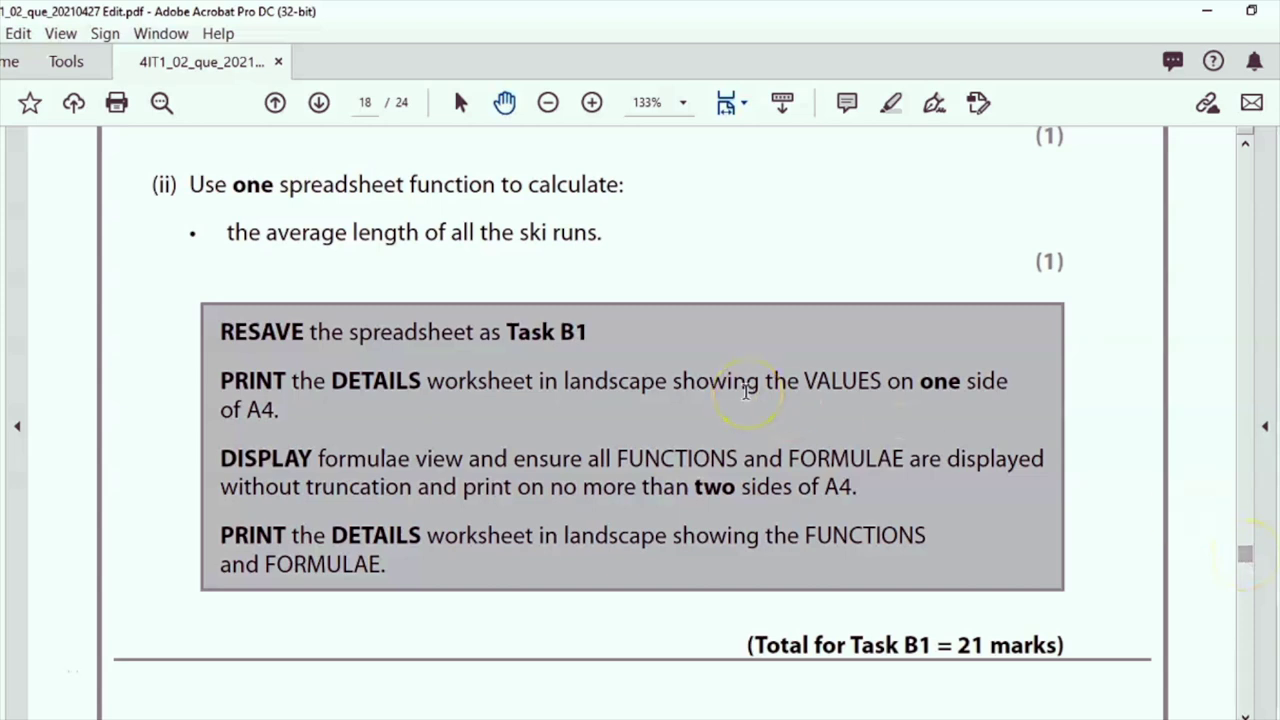
{"action": "key", "text": "alt+Tab"}
{"action": "left_click", "coordinate": [203, 378]}
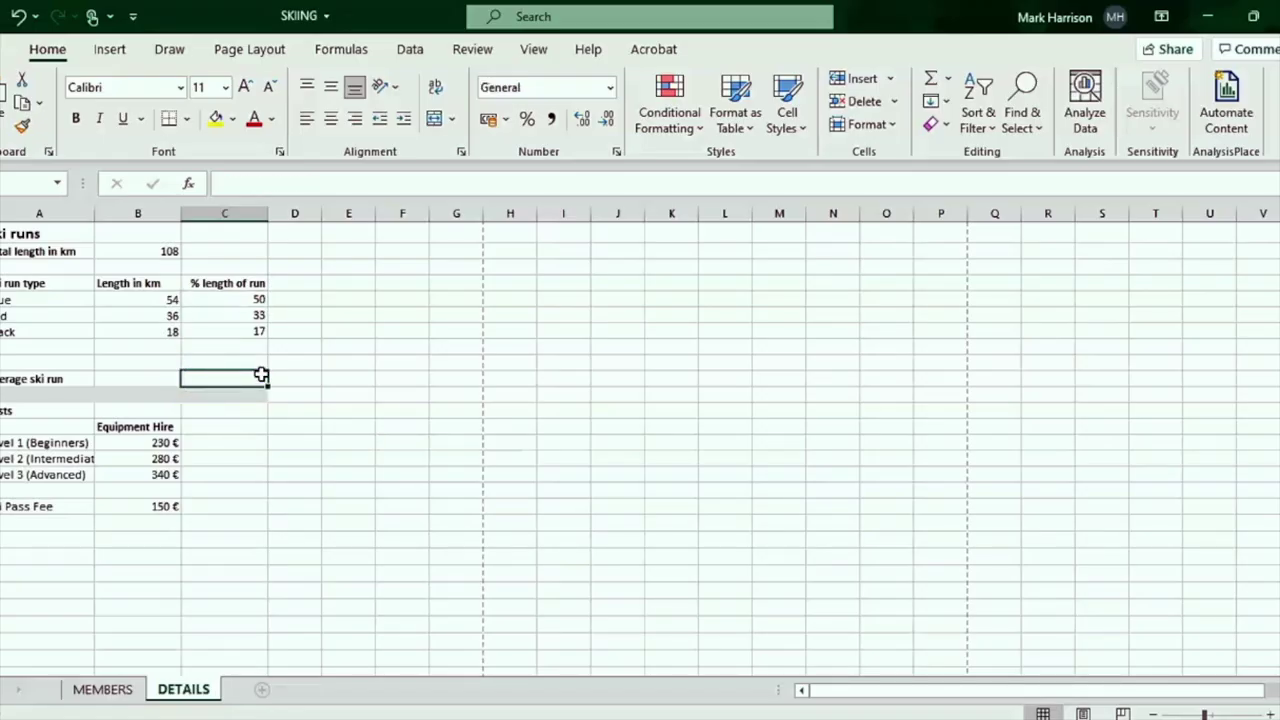
{"action": "left_click", "coordinate": [287, 180]}
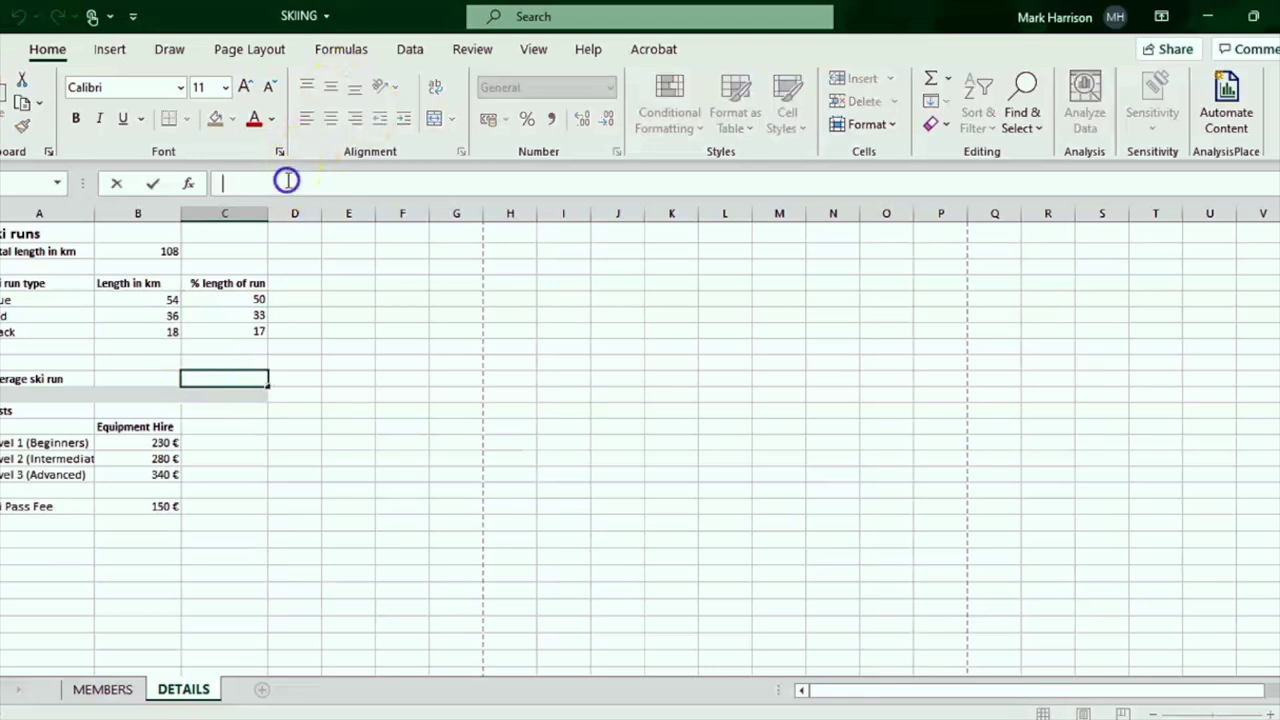
{"action": "type", "text": "=averga"}
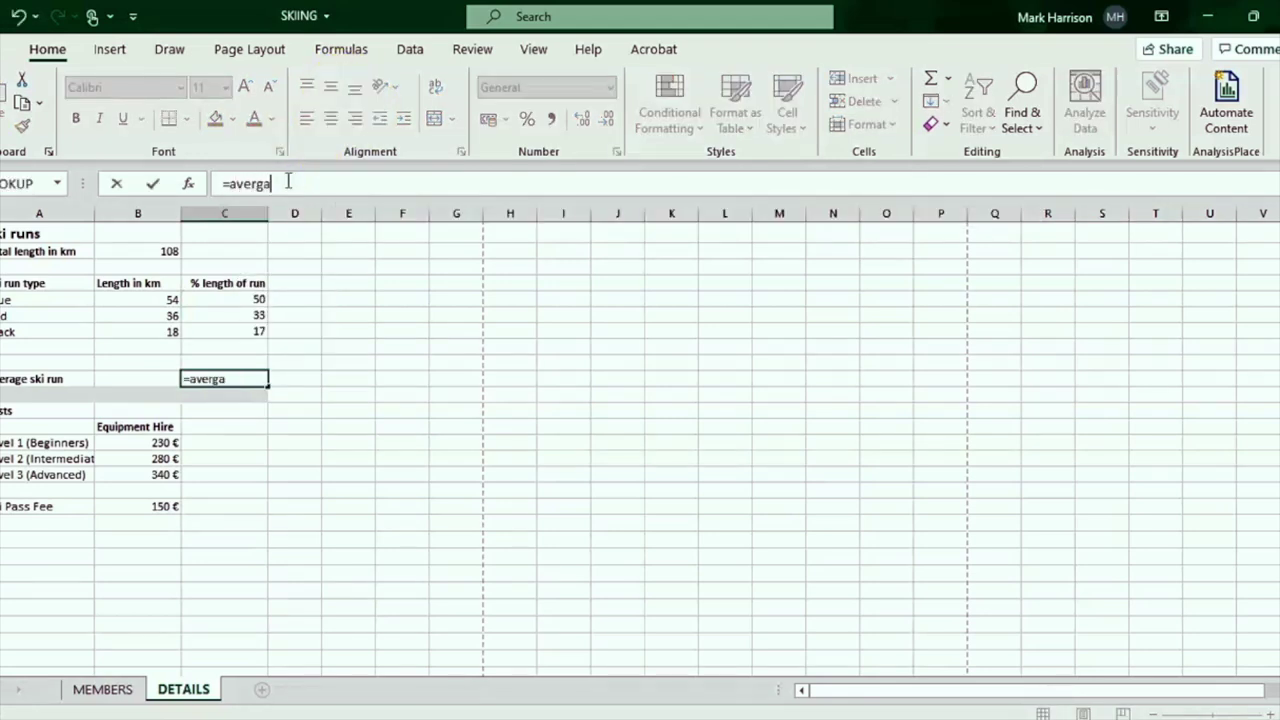
{"action": "key", "text": "Escape"}
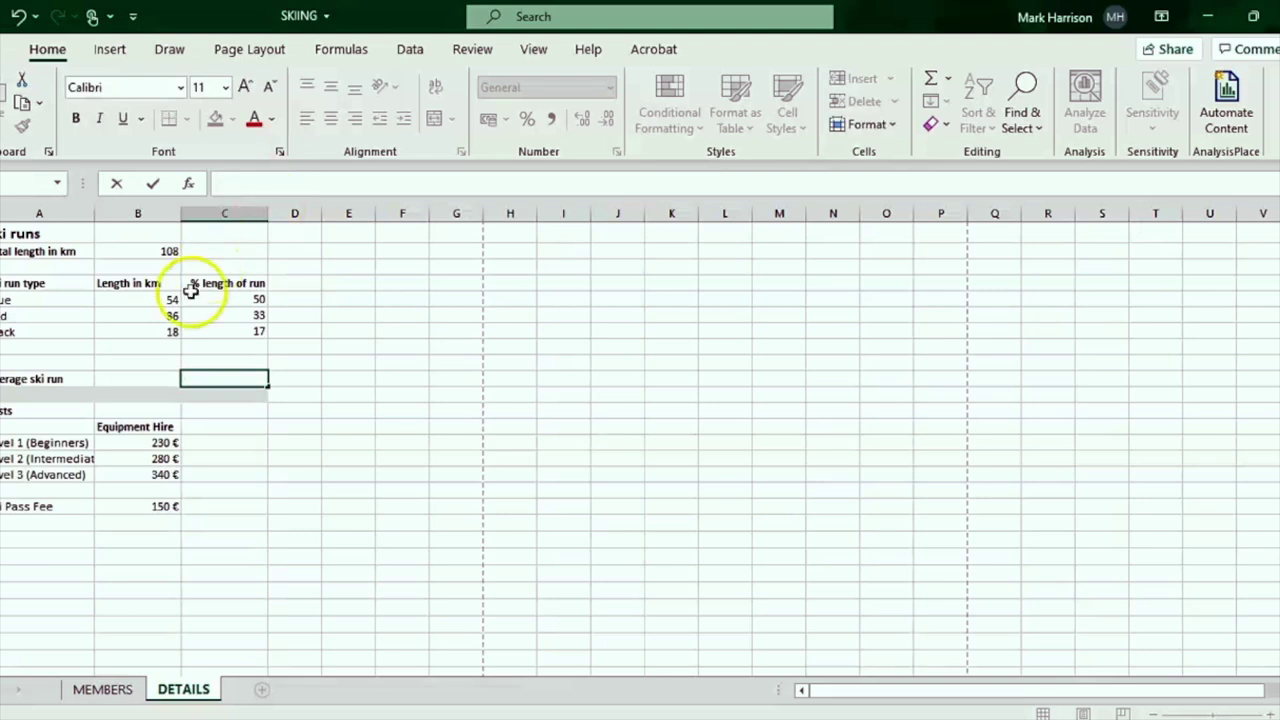
Calculate the average ski run length in B10 with the formula =AVERAGE(B5:B7).
{"action": "left_click", "coordinate": [133, 377]}
{"action": "left_click", "coordinate": [249, 182]}
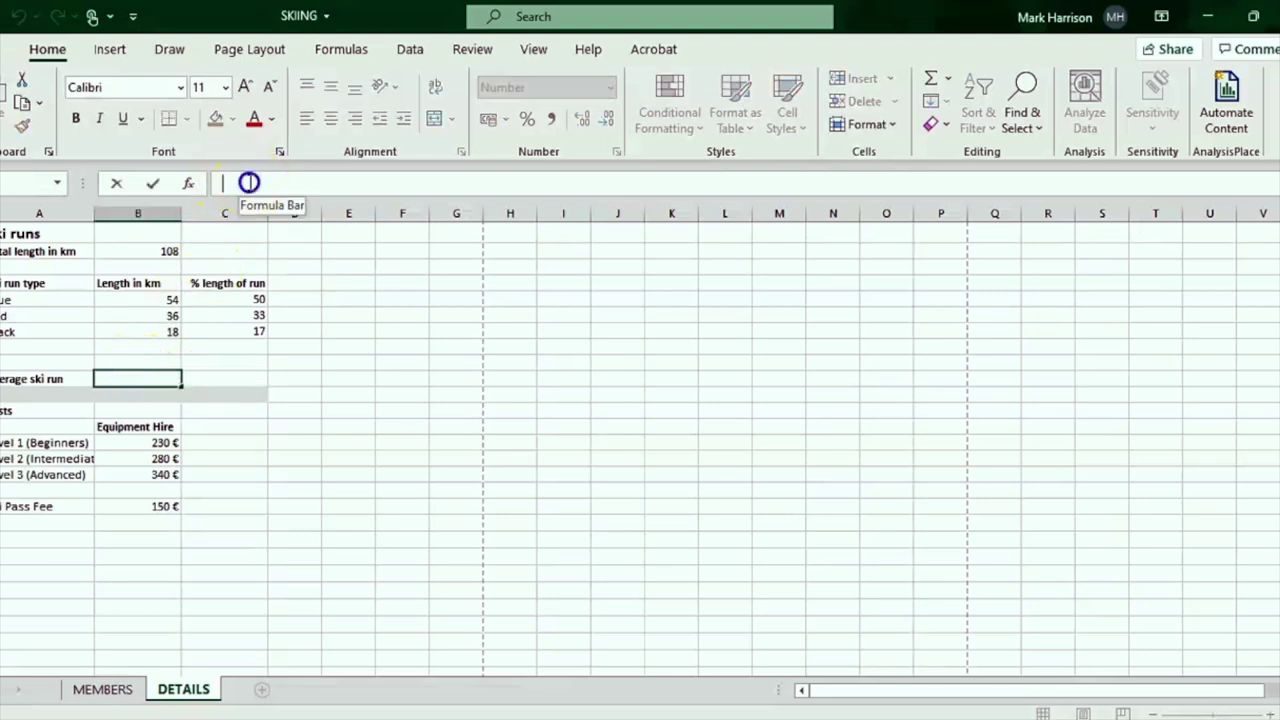
{"action": "type", "text": "=average"}
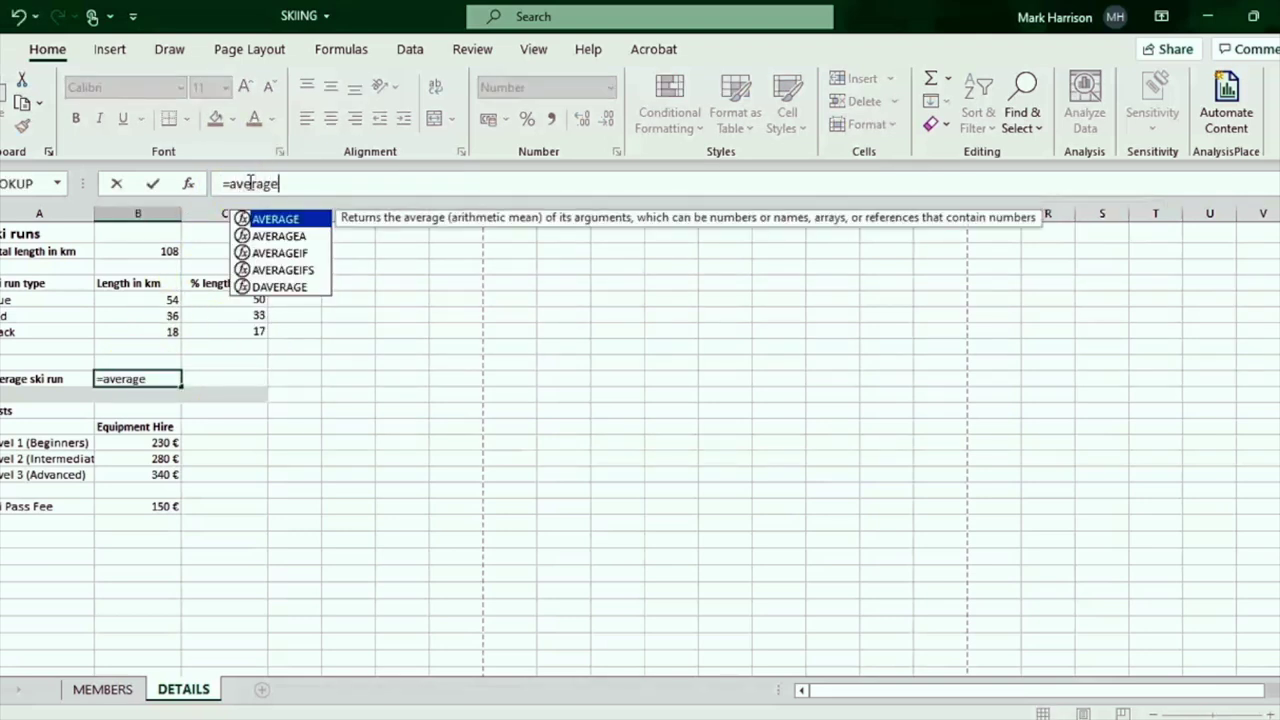
{"action": "type", "text": "("}
{"action": "left_click_drag", "start_coordinate": [150, 299], "coordinate": [150, 331]}
{"action": "type", "text": ")"}
{"action": "key", "text": "Return"}
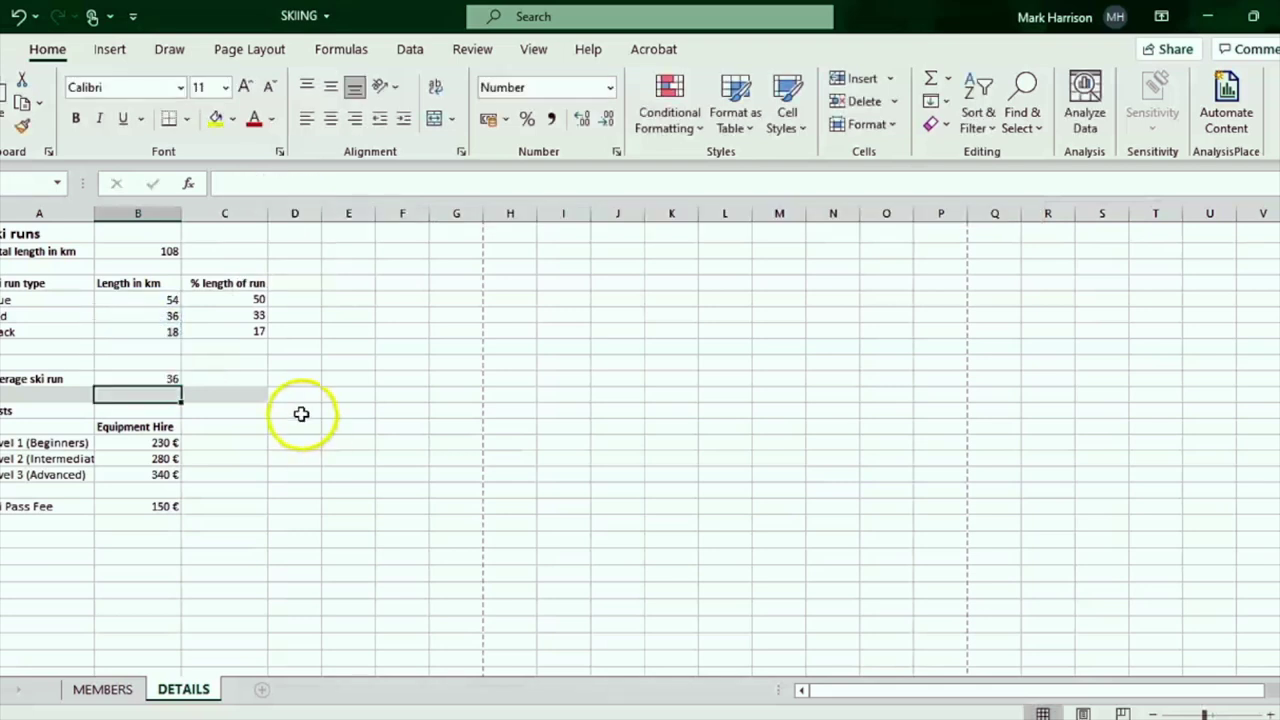
{"action": "left_click", "coordinate": [149, 377]}
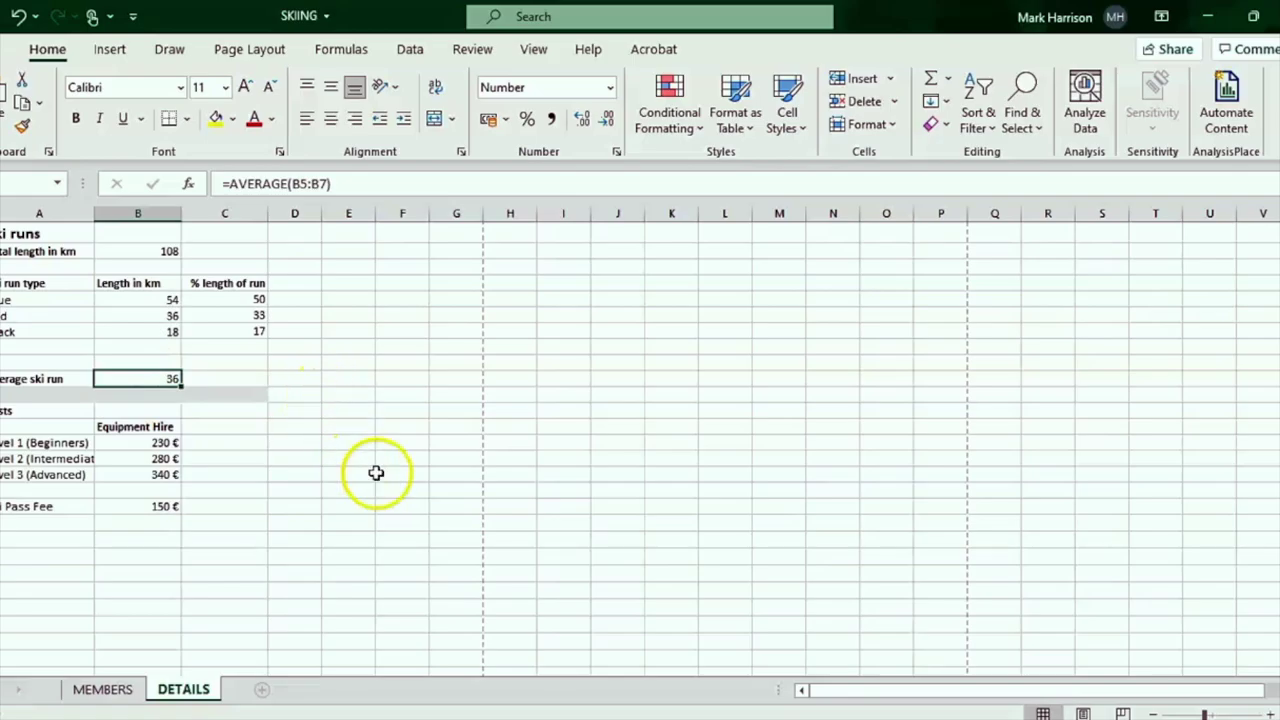
Switch to Acrobat and read on through the exam paper to the Task B2 requirements.
{"action": "key", "text": "alt+Tab"}
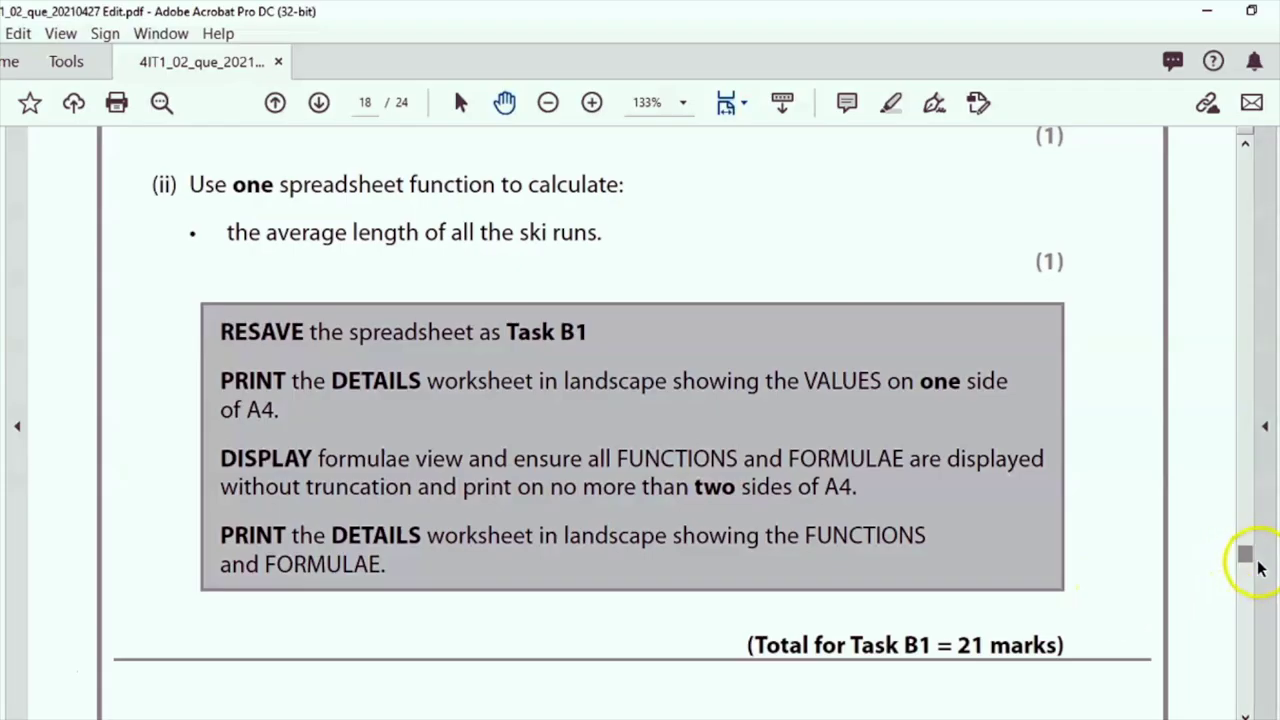
{"action": "scroll", "coordinate": [1249, 551], "scroll_direction": "down", "scroll_amount": 1}
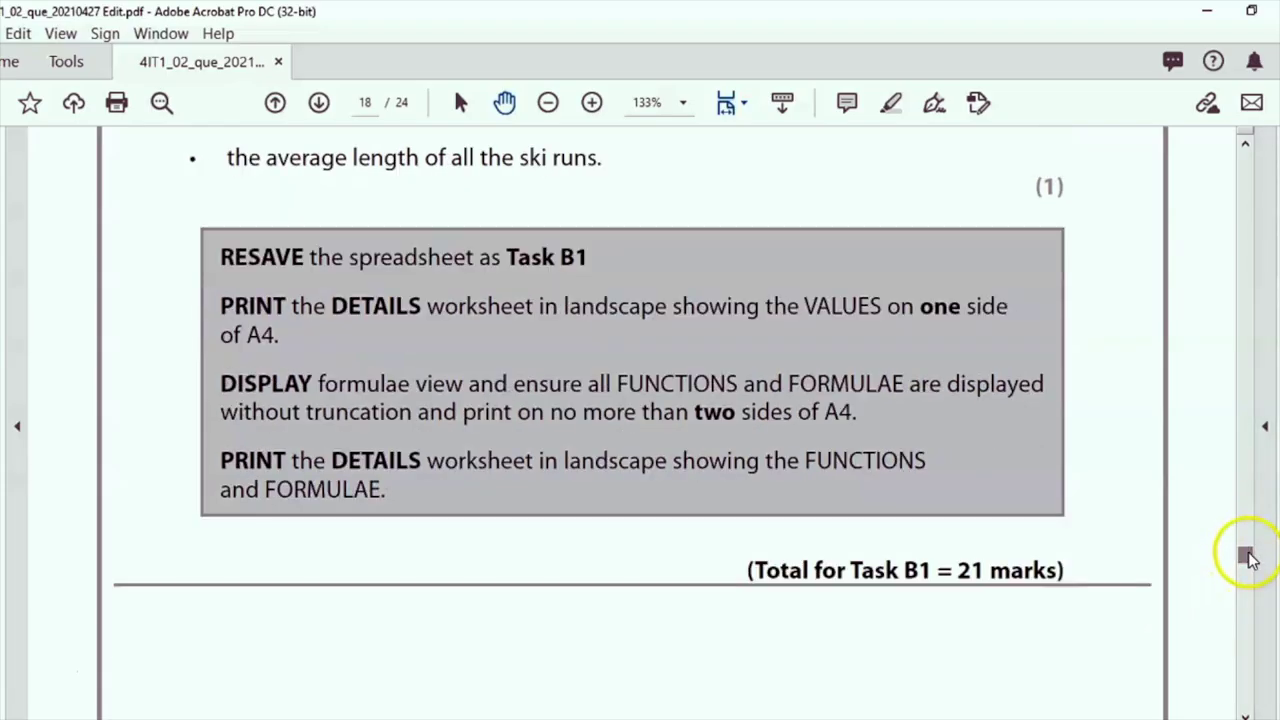
{"action": "scroll", "coordinate": [838, 690], "scroll_direction": "down", "scroll_amount": 2}
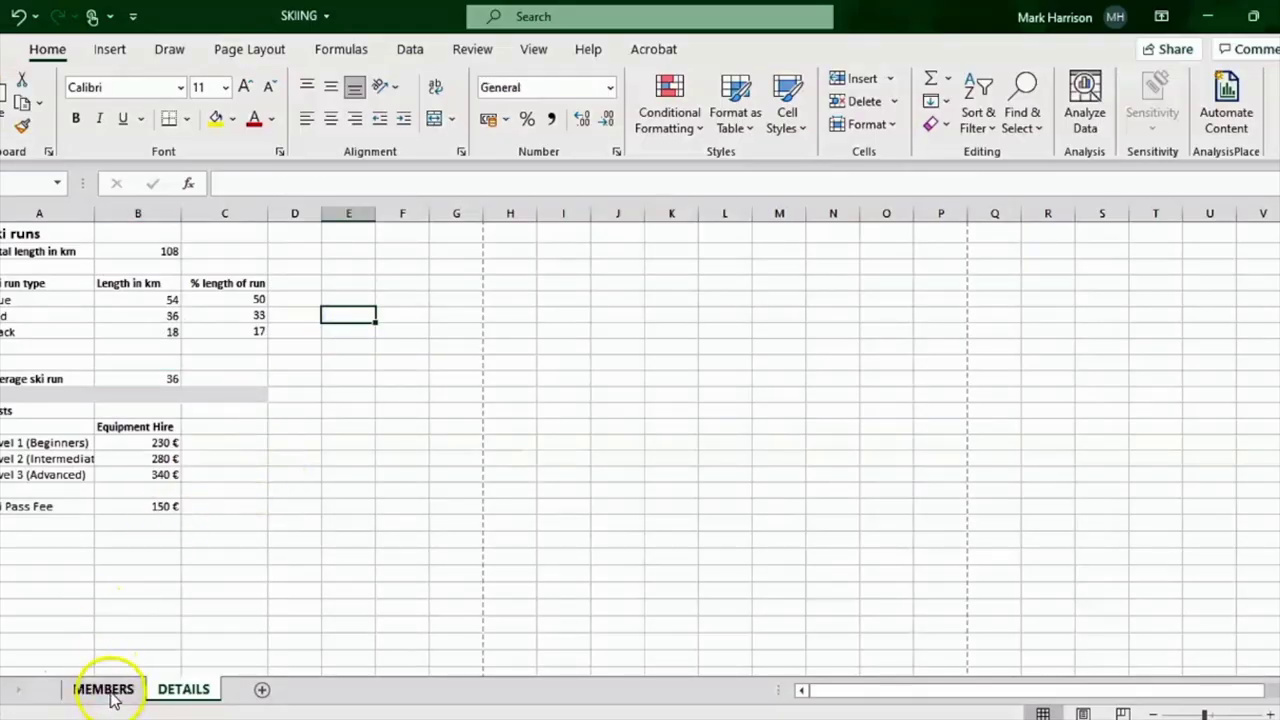
Filter the MEMBERS worksheet by Member Type to show only Level 3 (Advanced) members.
{"action": "left_click", "coordinate": [105, 690]}
{"action": "left_click", "coordinate": [311, 324]}
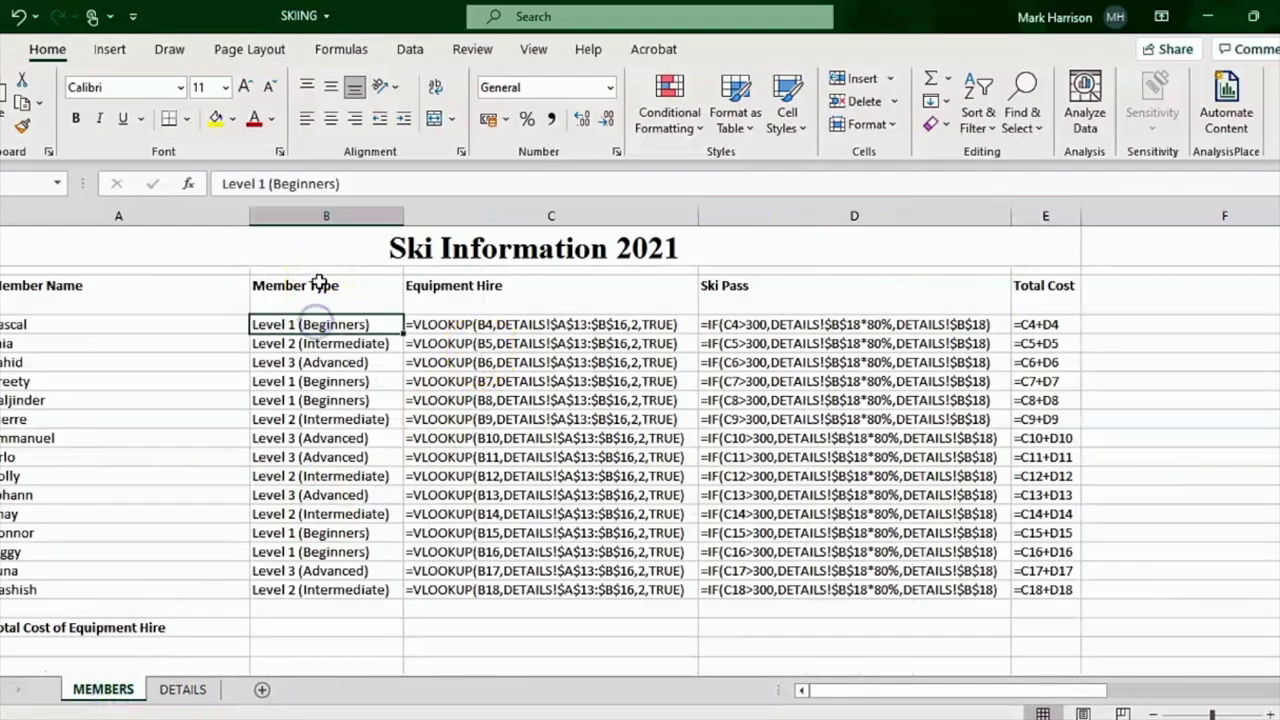
{"action": "left_click", "coordinate": [322, 285]}
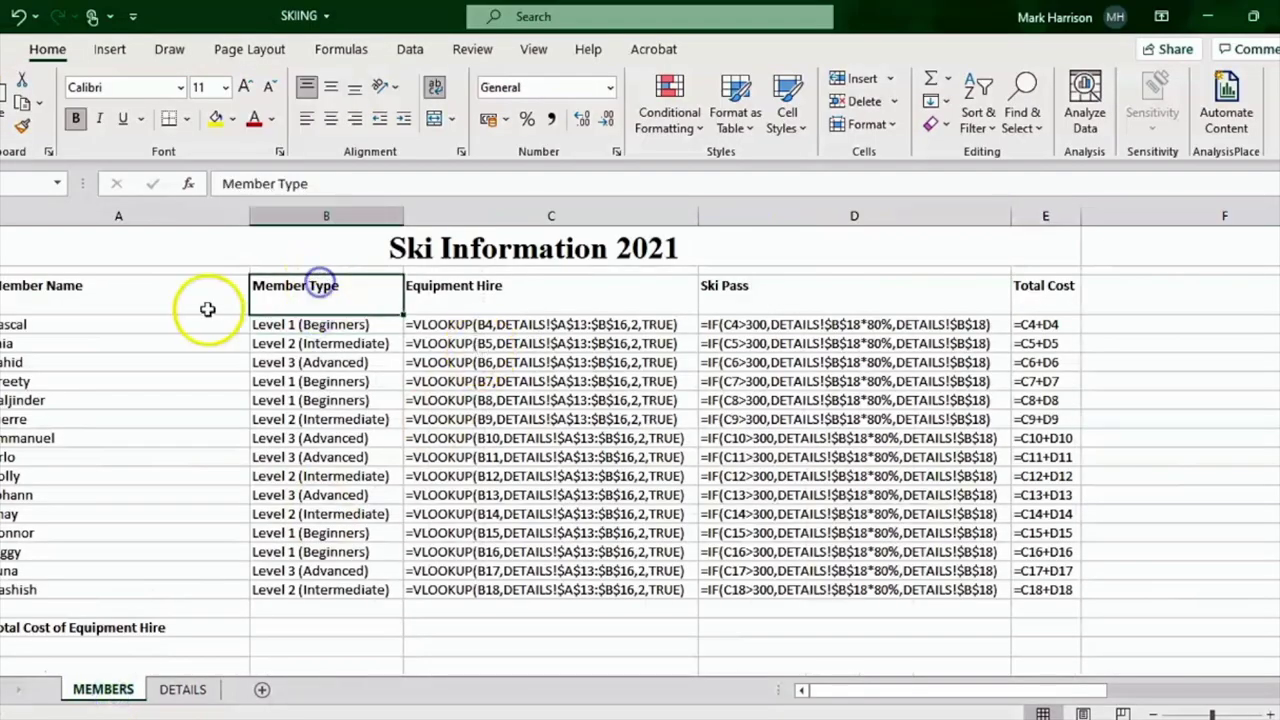
{"action": "left_click", "coordinate": [979, 118]}
{"action": "left_click", "coordinate": [1010, 243]}
{"action": "left_click", "coordinate": [394, 305]}
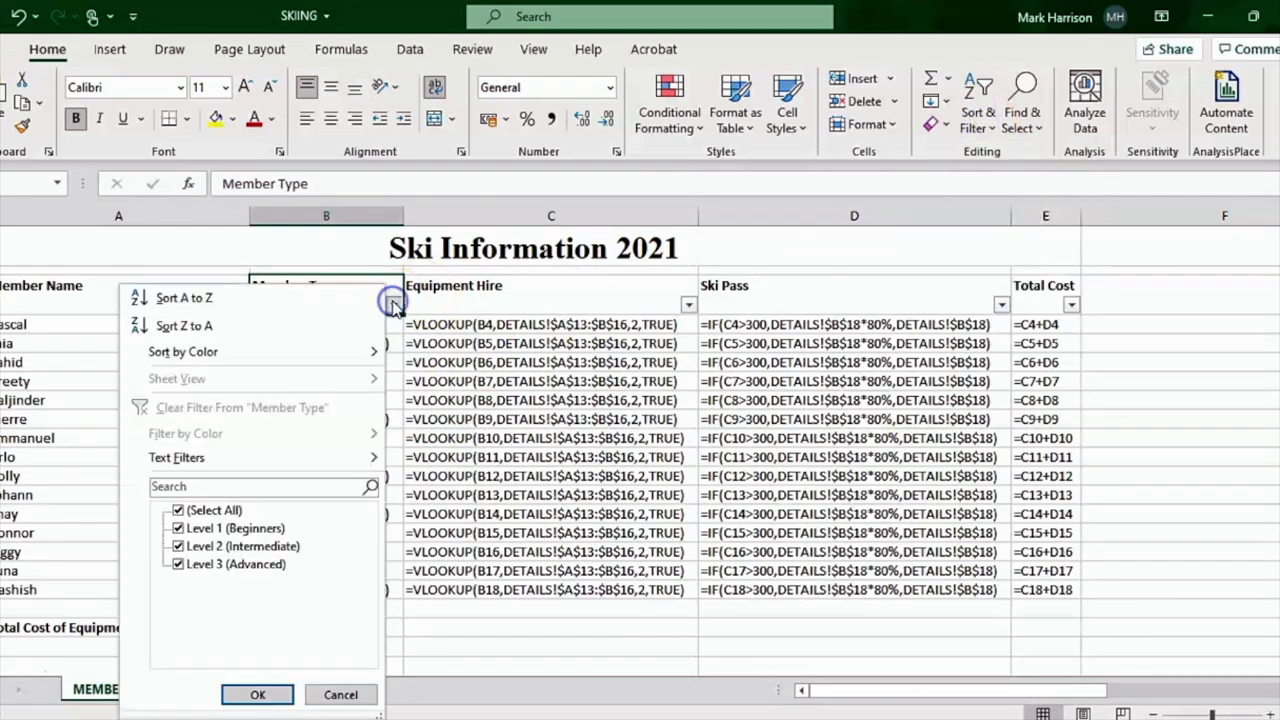
{"action": "left_click", "coordinate": [178, 511]}
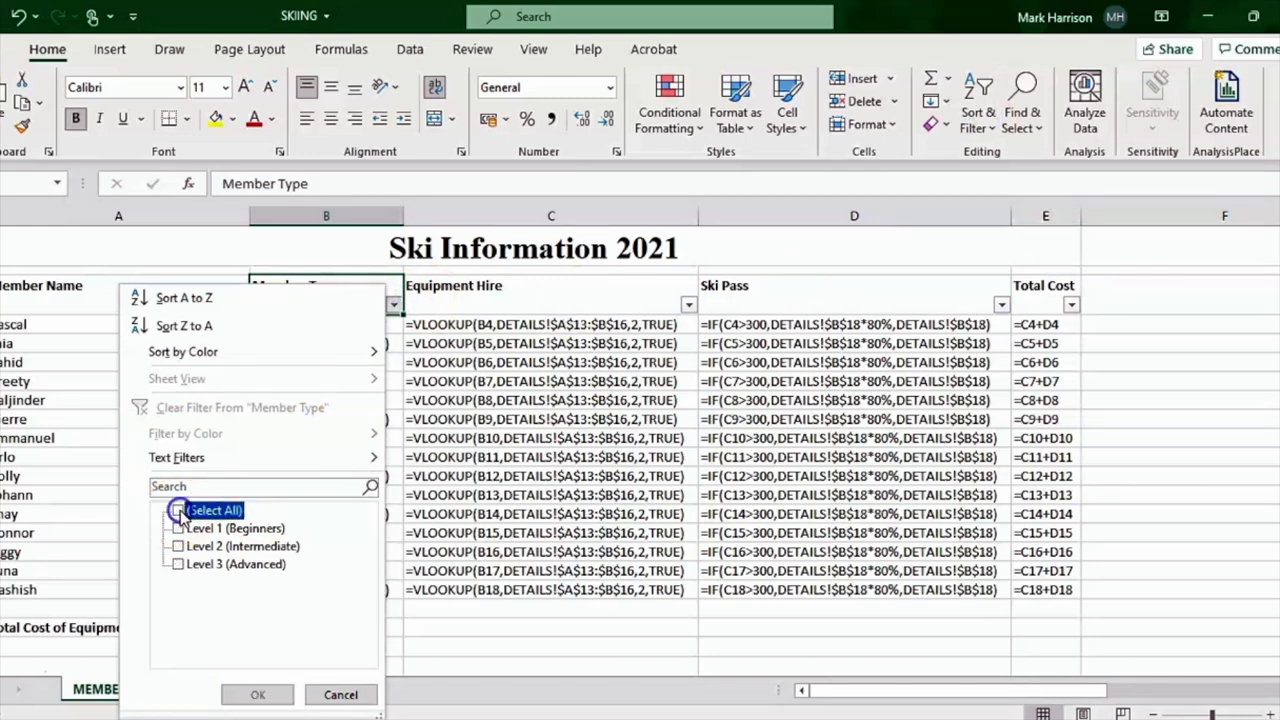
{"action": "left_click", "coordinate": [177, 564]}
{"action": "left_click", "coordinate": [254, 694]}
Recheck Task B2 in the exam paper and hide the Member Type, Equipment Hire and Ski Pass columns (B to D) on MEMBERS.
{"action": "key", "text": "alt+Tab"}
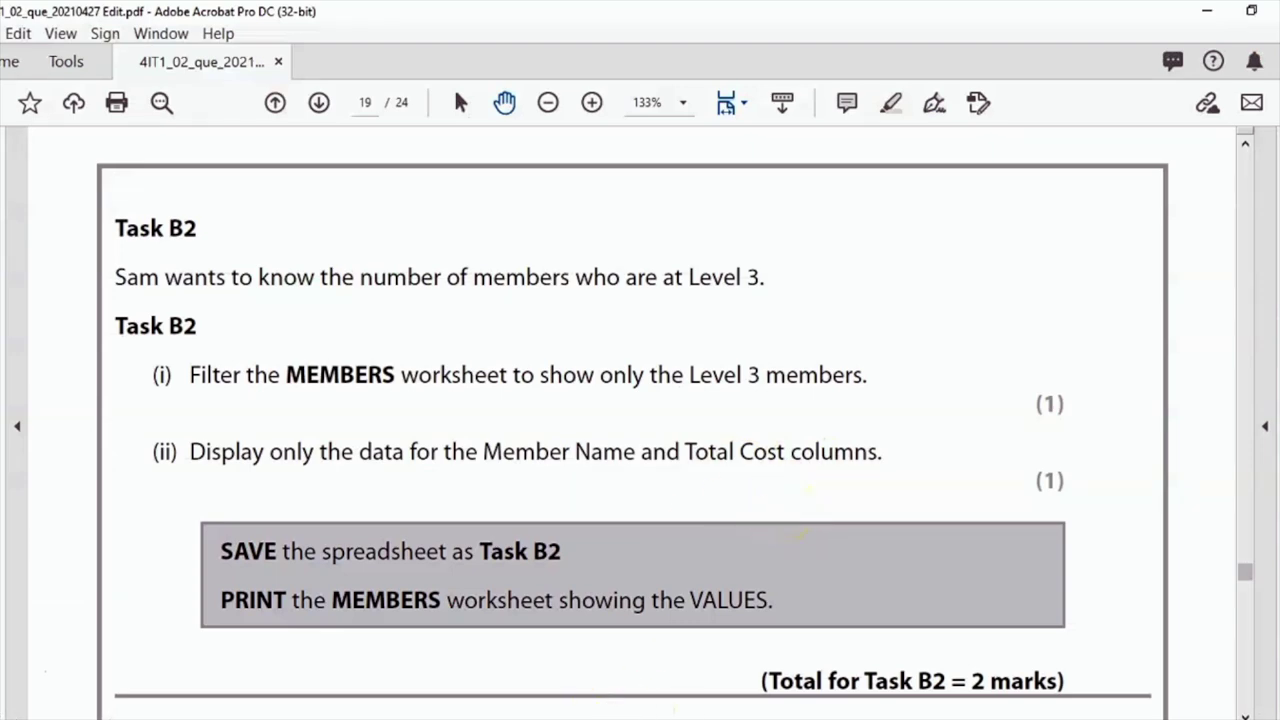
{"action": "key", "text": "alt+Tab"}
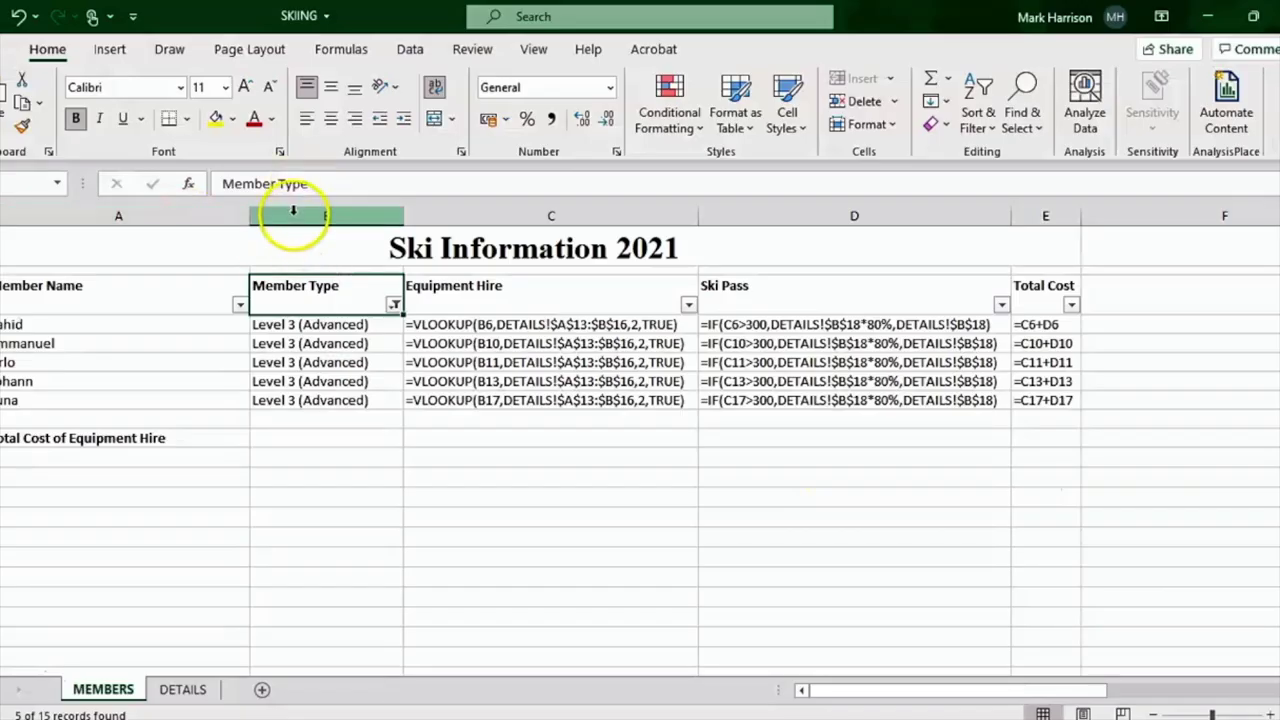
{"action": "left_click_drag", "start_coordinate": [294, 211], "coordinate": [784, 216]}
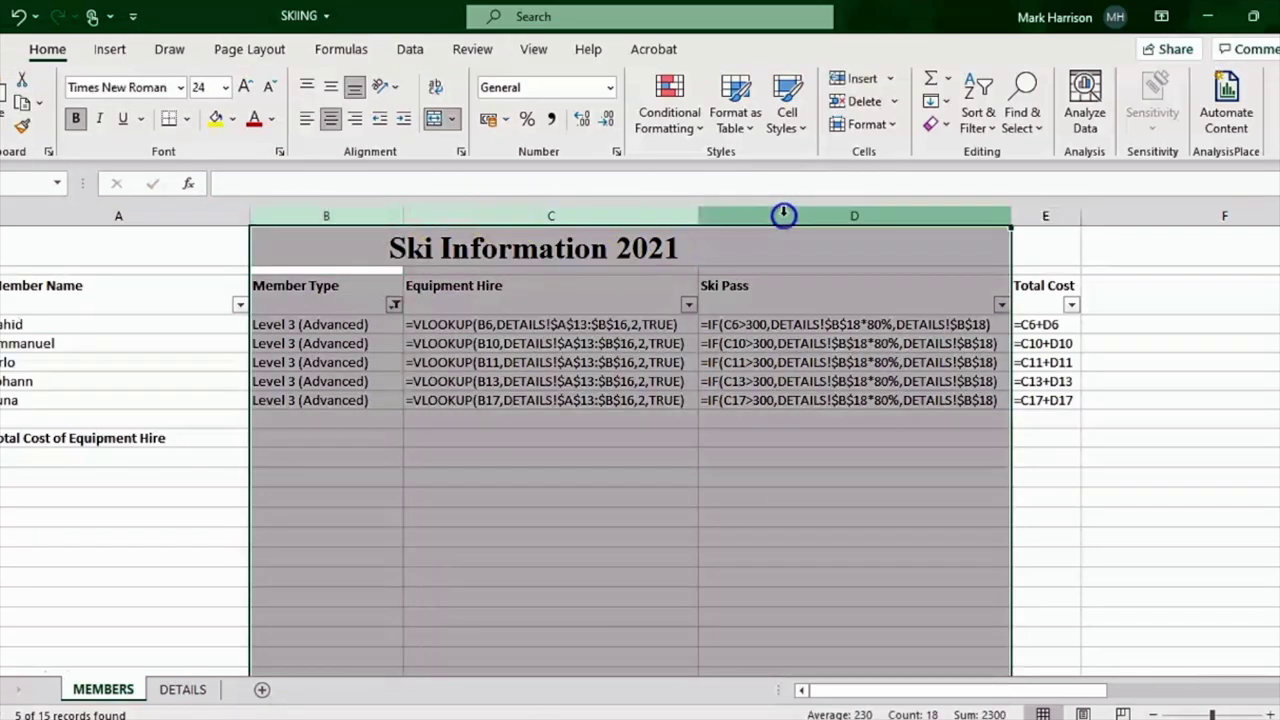
{"action": "right_click", "coordinate": [784, 213]}
{"action": "left_click", "coordinate": [846, 522]}
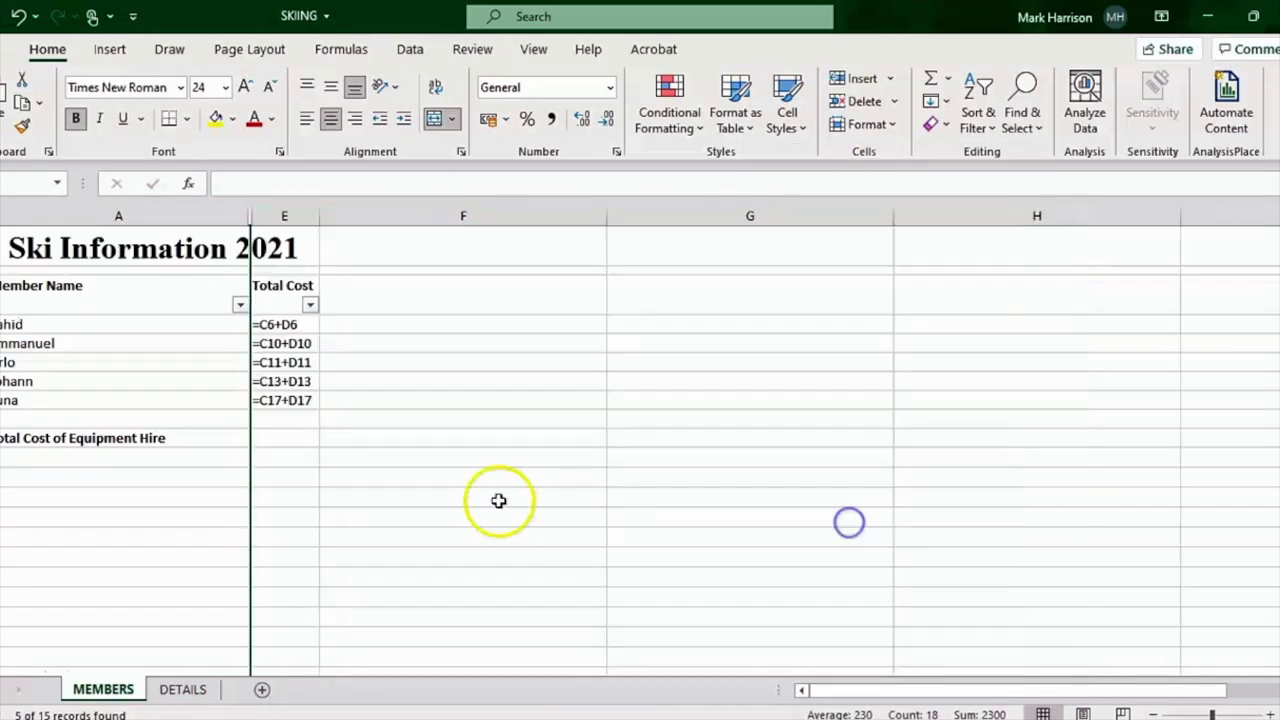
{"action": "left_click", "coordinate": [403, 500]}
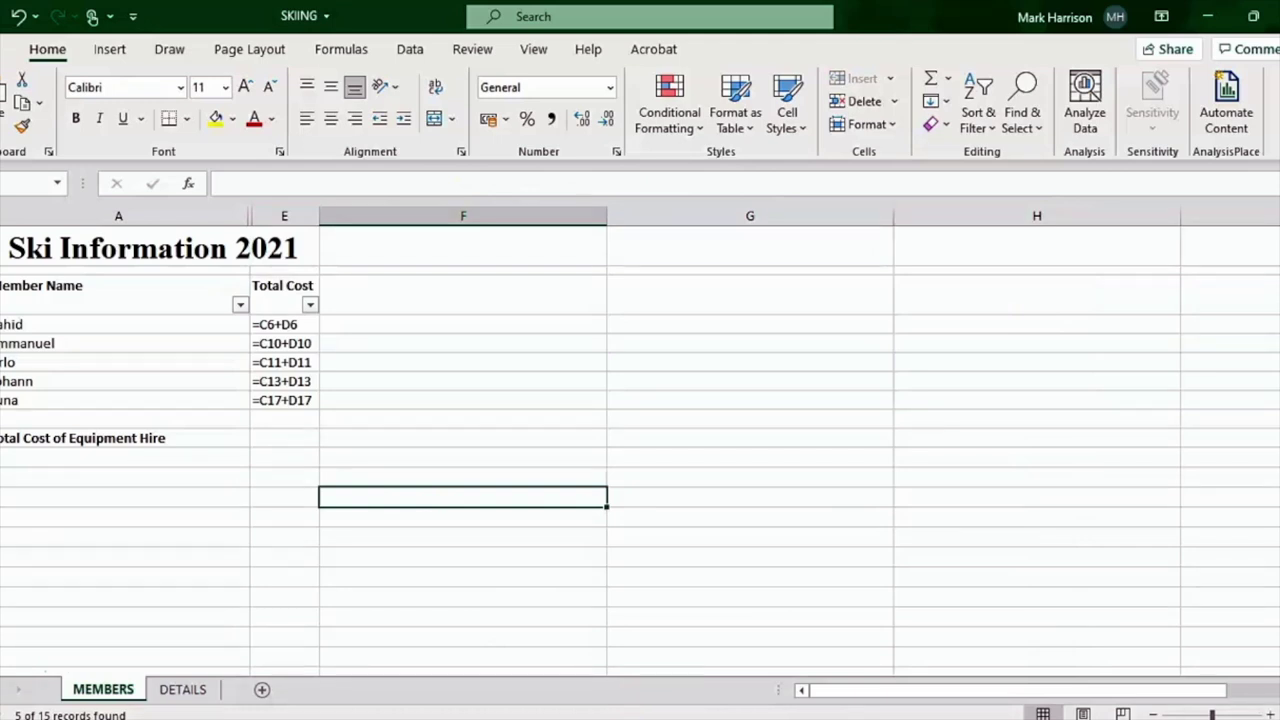
Display values instead of formulae on MEMBERS and widen the Total Cost column until its amounts fit.
{"action": "left_click", "coordinate": [284, 324]}
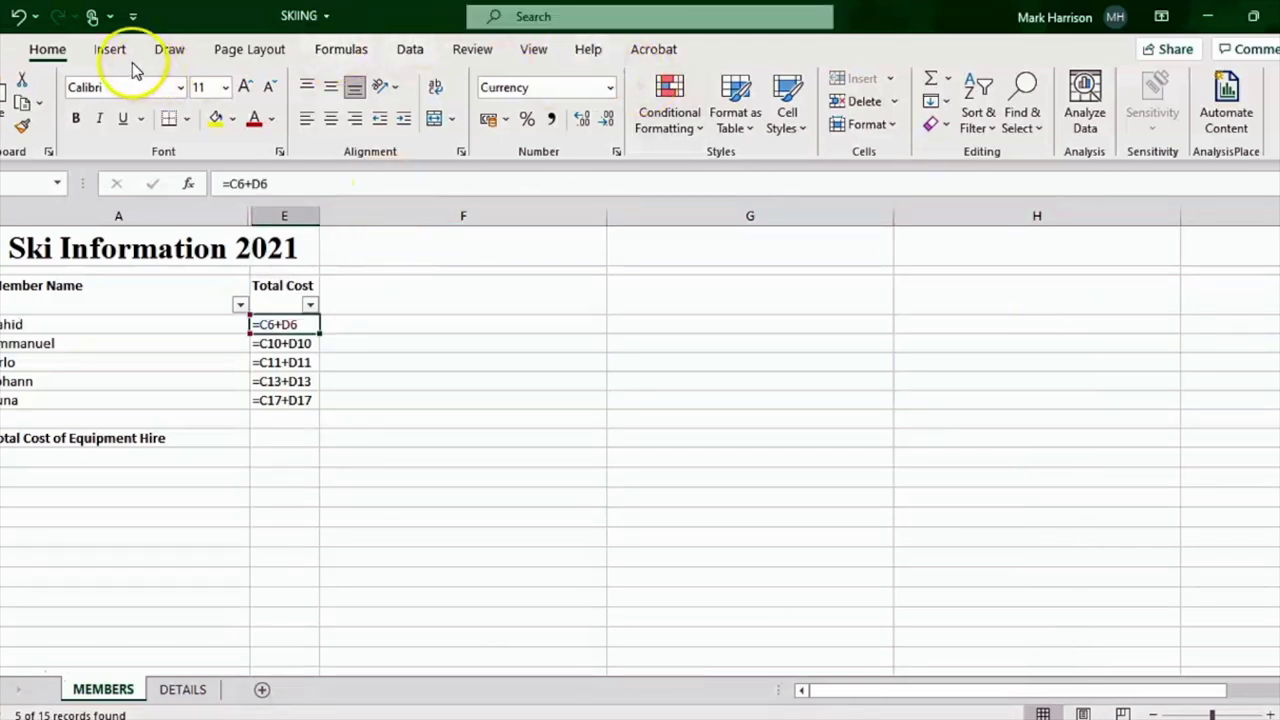
{"action": "left_click", "coordinate": [341, 49]}
{"action": "key", "text": "ctrl+grave"}
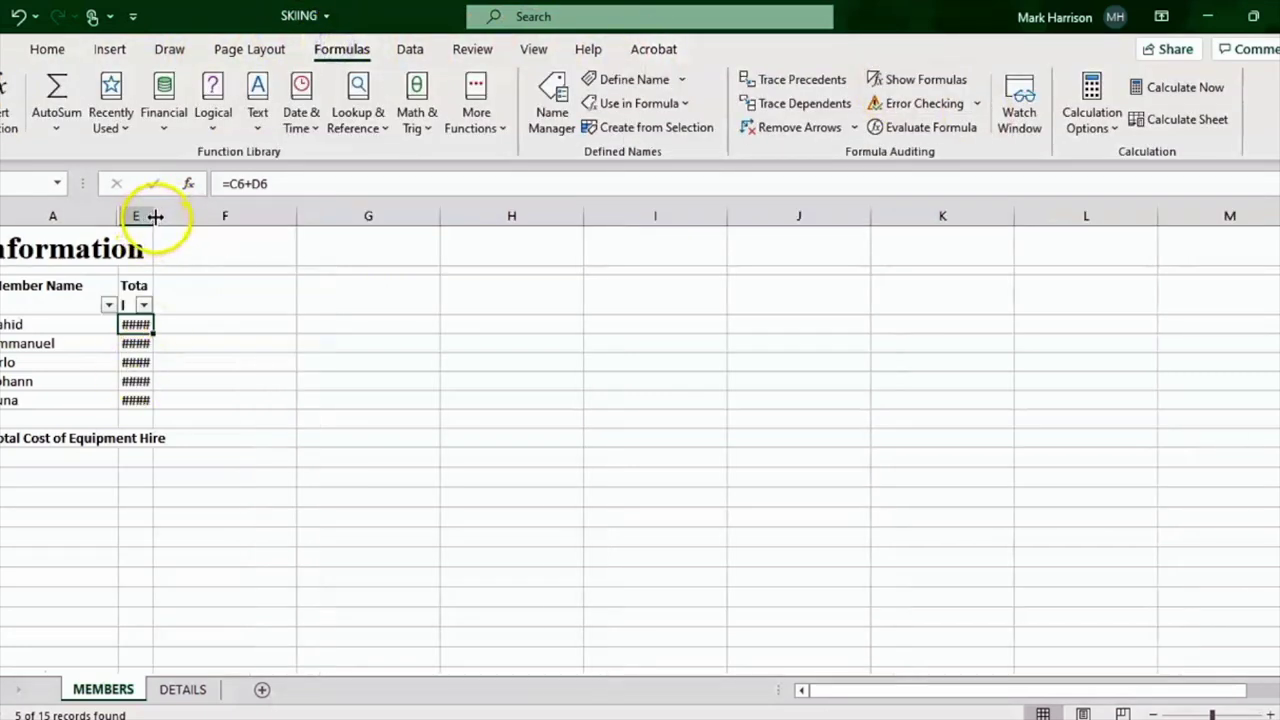
{"action": "left_click_drag", "start_coordinate": [155, 216], "coordinate": [191, 214]}
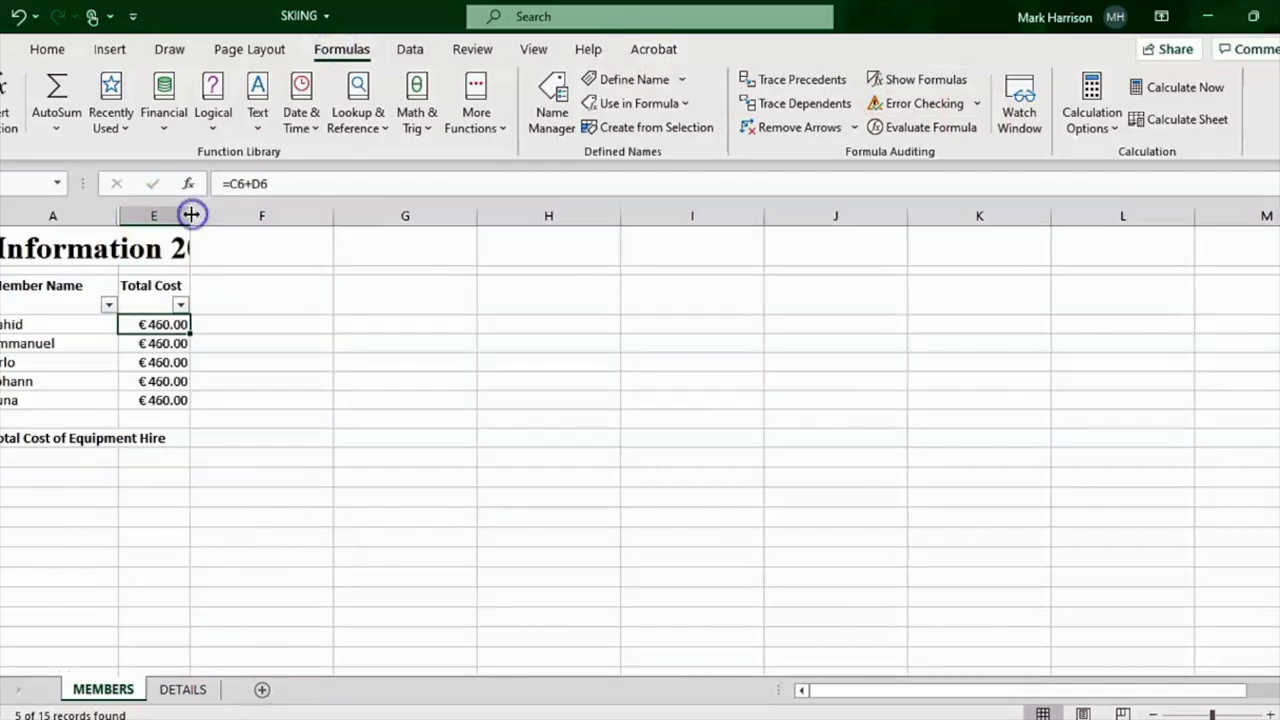
Switch to Acrobat and reread the Task B2 saving and printing requirements.
{"action": "key", "text": "alt+Tab"}
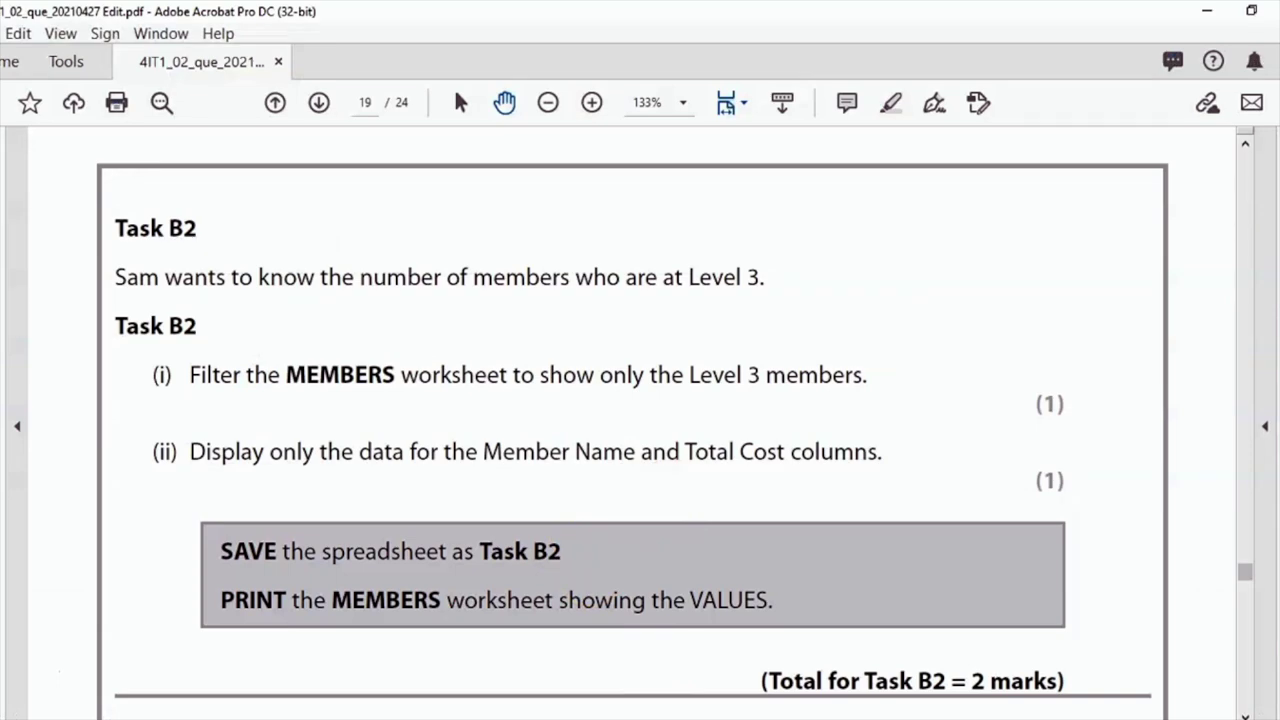
Read the Task B3 and B3a instructions in the exam paper, covering the chart requirements and how to save it.
{"action": "key", "text": "alt+Tab"}
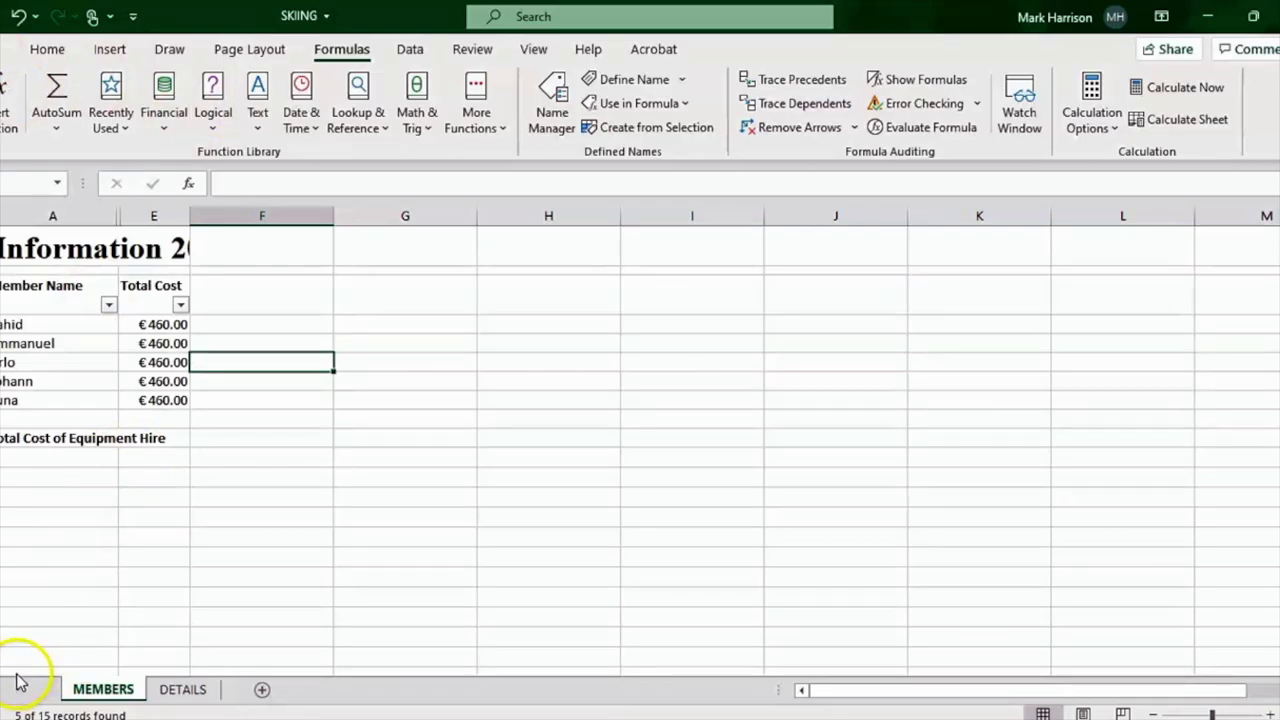
{"action": "key", "text": "alt+Tab"}
{"action": "scroll", "coordinate": [1246, 588], "scroll_direction": "down", "scroll_amount": 5}
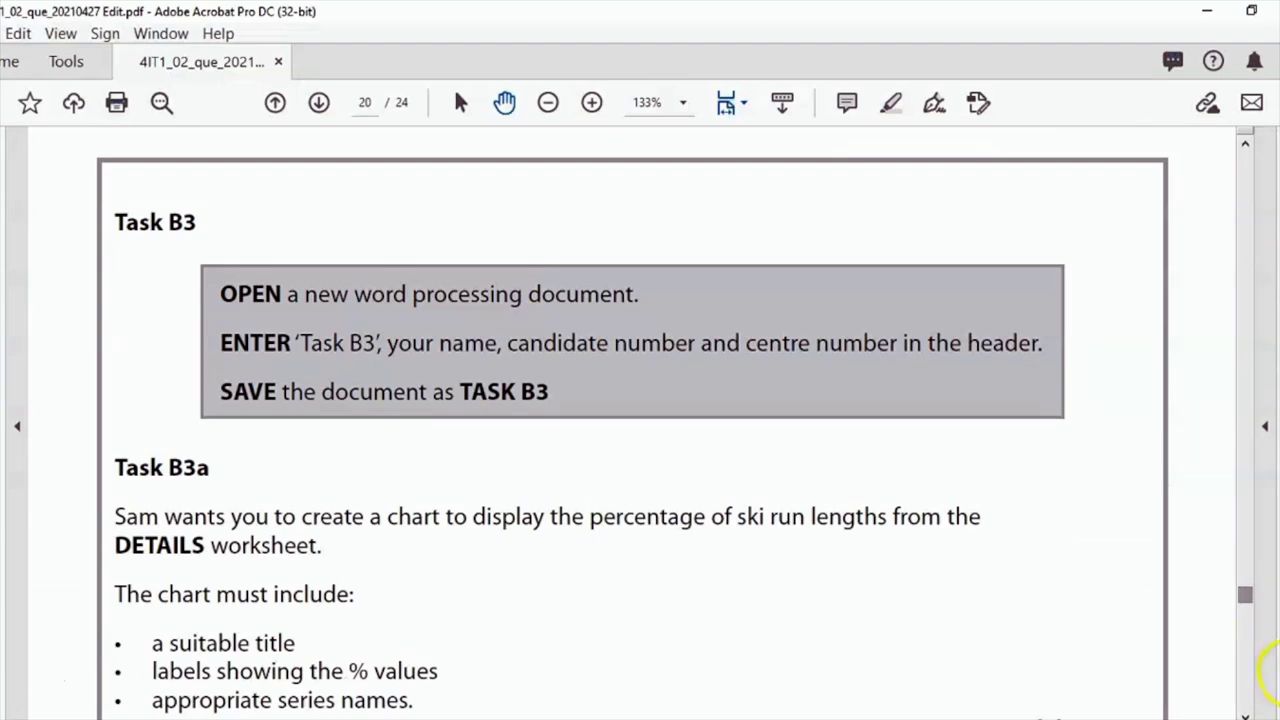
{"action": "left_click", "coordinate": [1246, 716]}
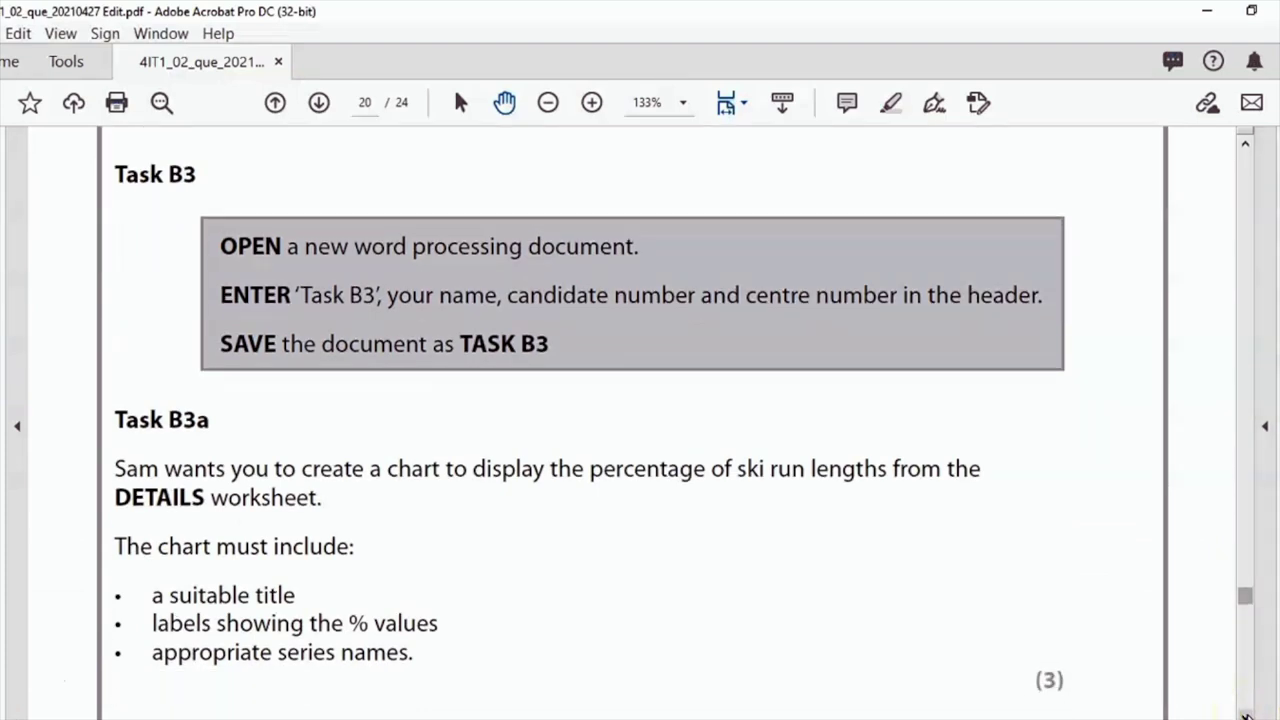
{"action": "left_click", "coordinate": [1246, 716]}
{"action": "left_click", "coordinate": [1246, 716]}
{"action": "left_click", "coordinate": [1246, 716]}
{"action": "left_click", "coordinate": [1246, 716]}
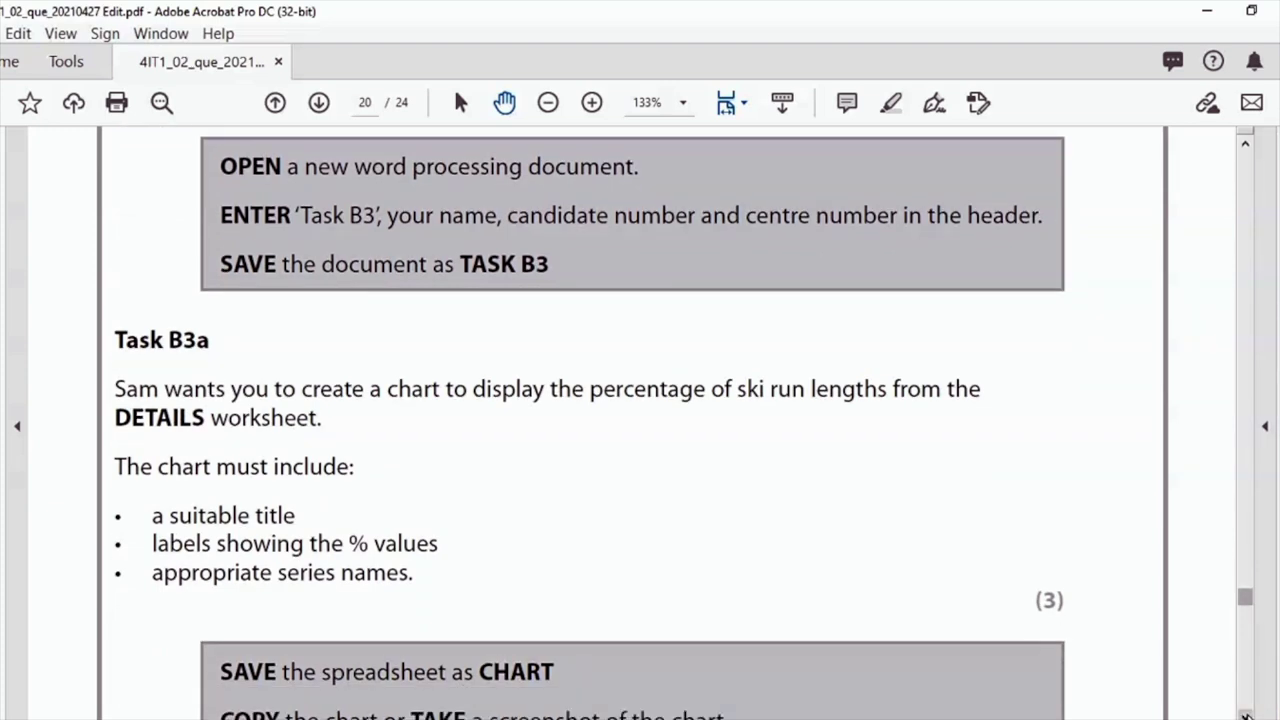
{"action": "left_click", "coordinate": [1246, 716]}
{"action": "left_click", "coordinate": [1246, 716]}
{"action": "left_click", "coordinate": [1246, 716]}
{"action": "left_click", "coordinate": [1246, 716]}
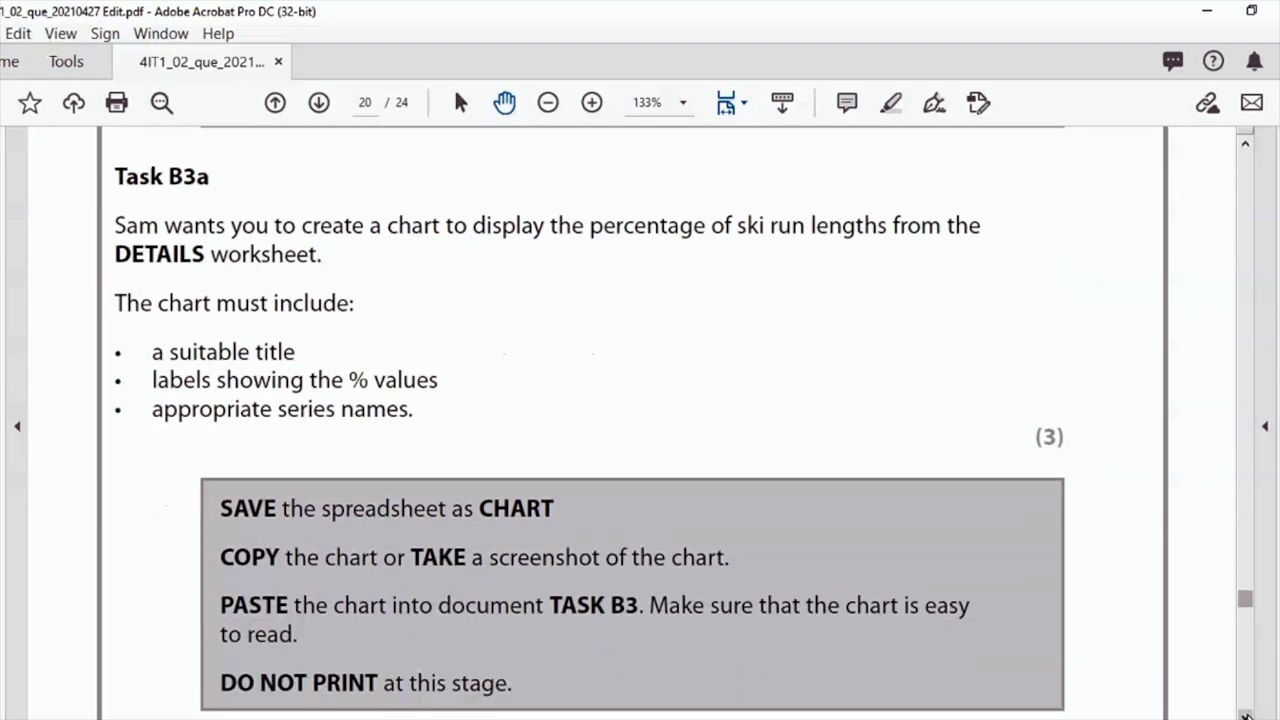
{"action": "left_click", "coordinate": [1246, 716]}
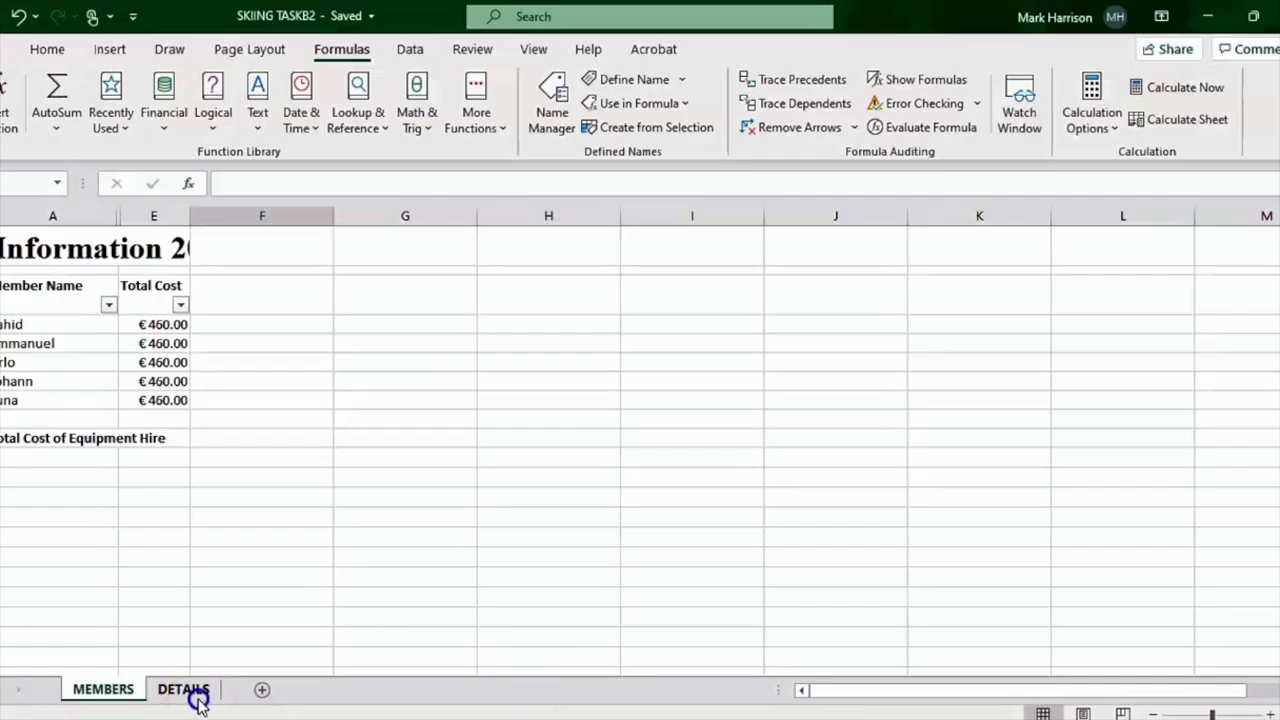
Insert a 2-D pie chart on DETAILS from the ski run type and % length of run data (A4:A7 and C4:C7).
{"action": "left_click", "coordinate": [188, 690]}
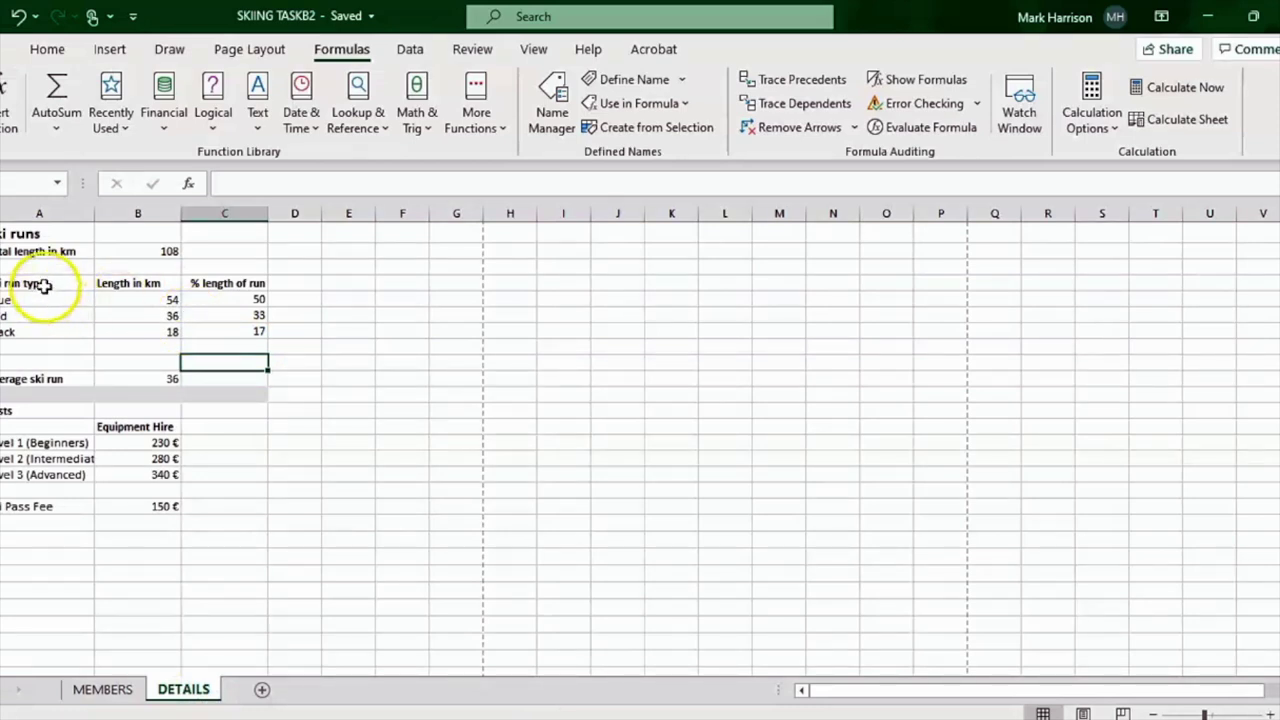
{"action": "left_click_drag", "start_coordinate": [46, 283], "coordinate": [44, 331]}
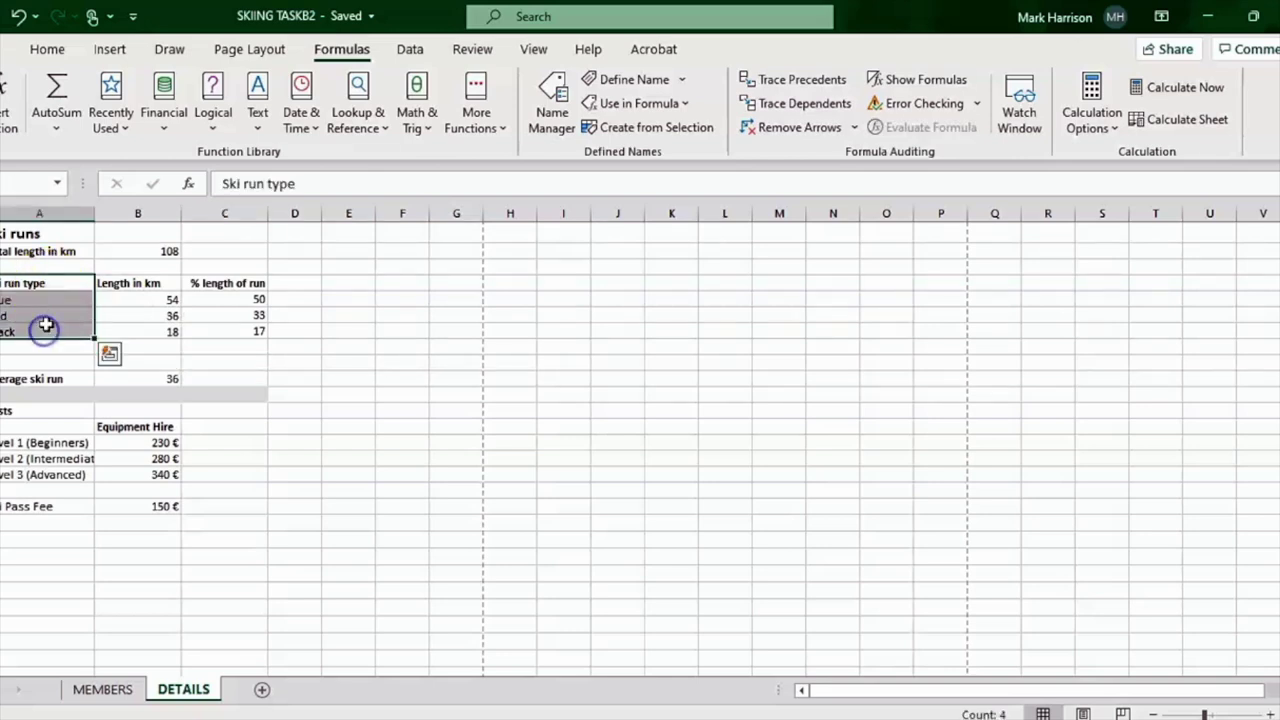
{"action": "left_click", "coordinate": [237, 281], "text": "ctrl"}
{"action": "left_click_drag", "start_coordinate": [248, 278], "coordinate": [232, 332]}
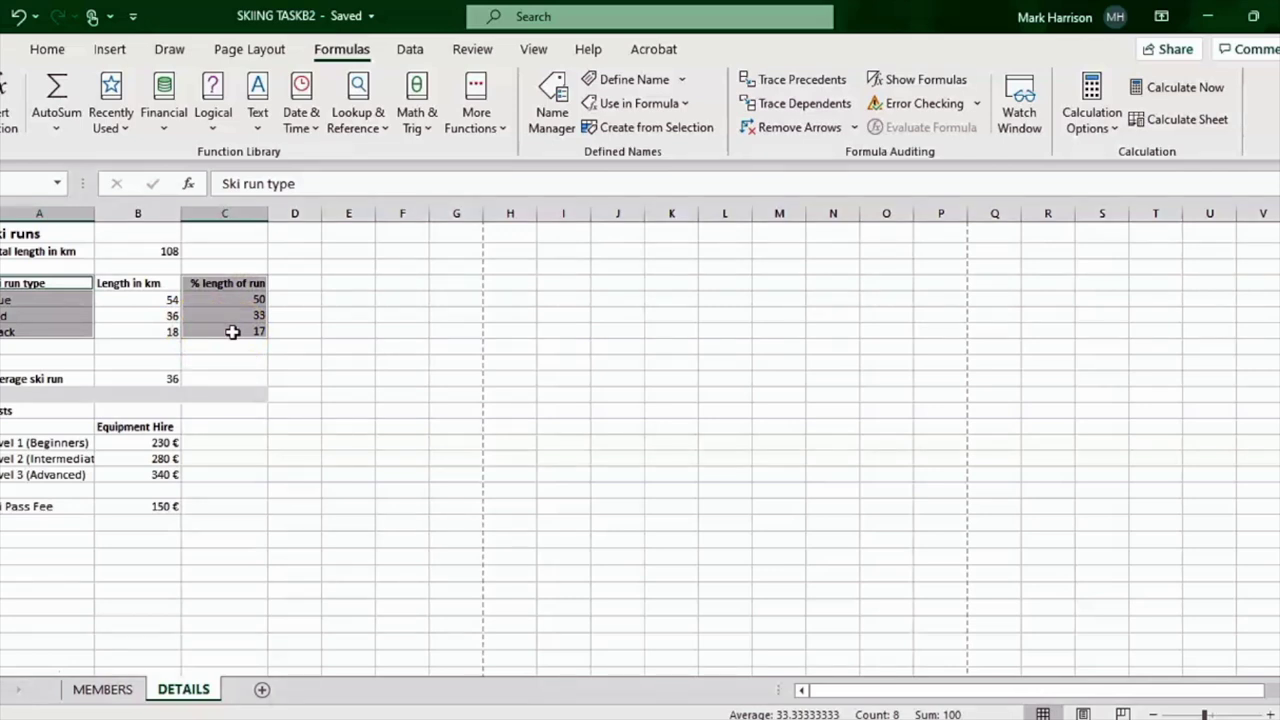
{"action": "mouse_move", "coordinate": [232, 332]}
{"action": "left_mouse_down"}
{"action": "mouse_move", "coordinate": [190, 331]}
{"action": "mouse_move", "coordinate": [449, 194]}
{"action": "mouse_move", "coordinate": [191, 277]}
{"action": "mouse_move", "coordinate": [233, 299]}
{"action": "mouse_move", "coordinate": [223, 320]}
{"action": "left_mouse_up"}
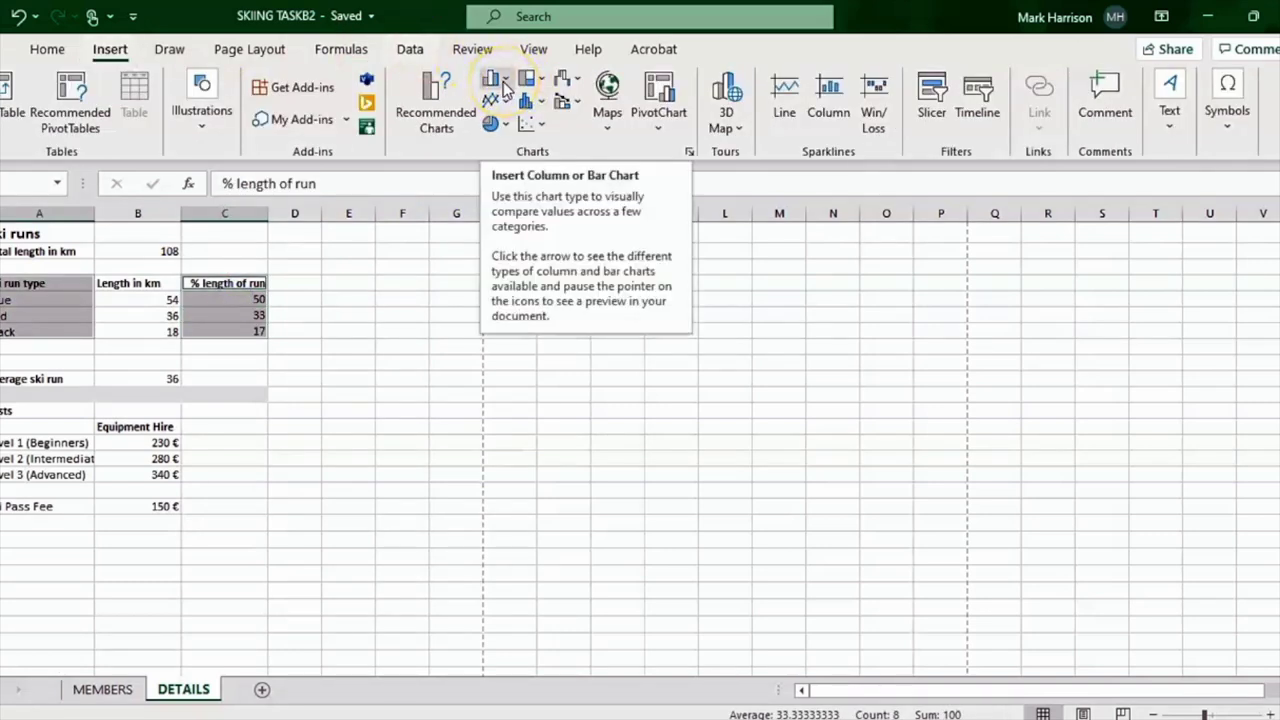
{"action": "left_click", "coordinate": [497, 124]}
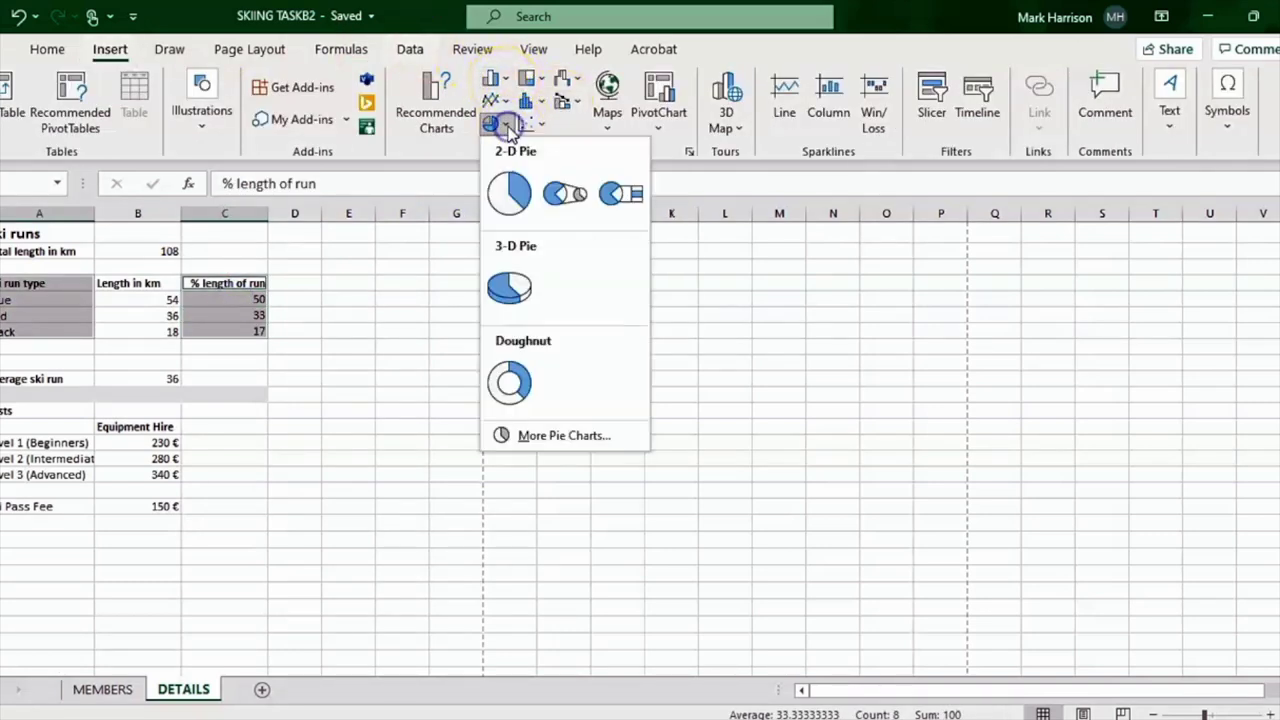
{"action": "left_click", "coordinate": [509, 188]}
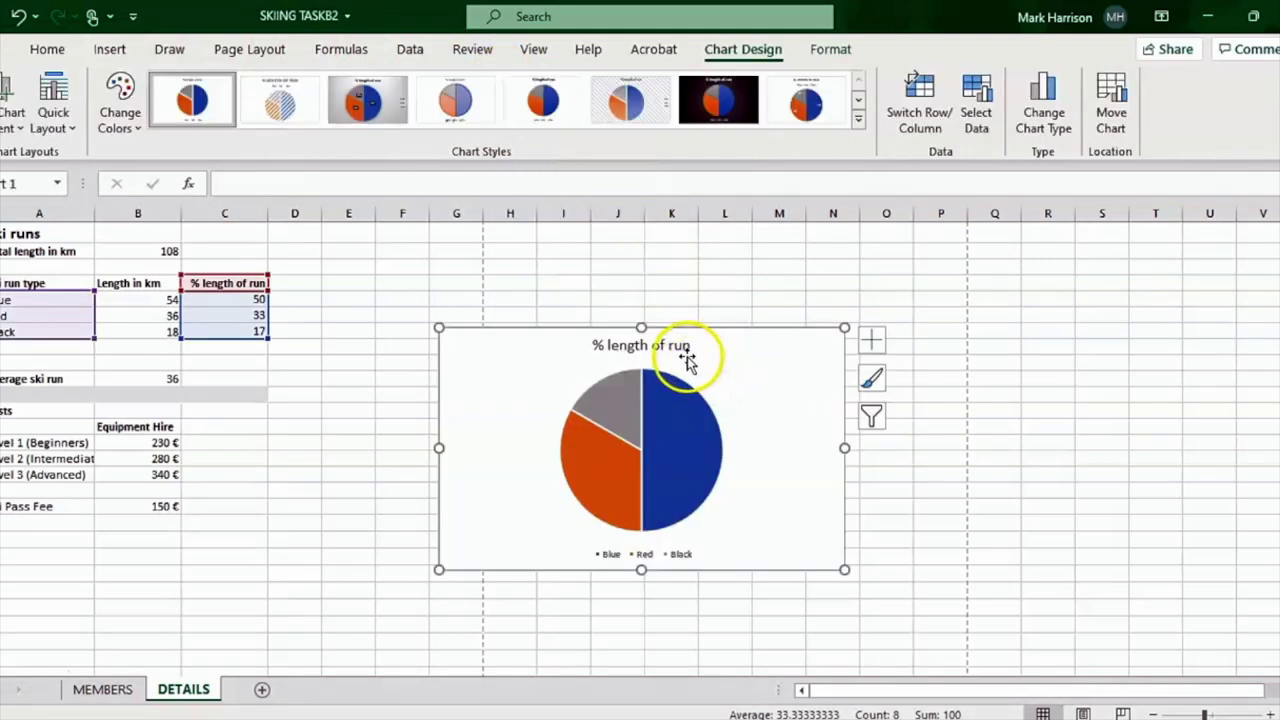
Title the pie chart "Ski run lengths in %" and add data labels to its slices.
{"action": "double_click", "coordinate": [590, 345]}
{"action": "type", "text": "Ski run lengths in %"}
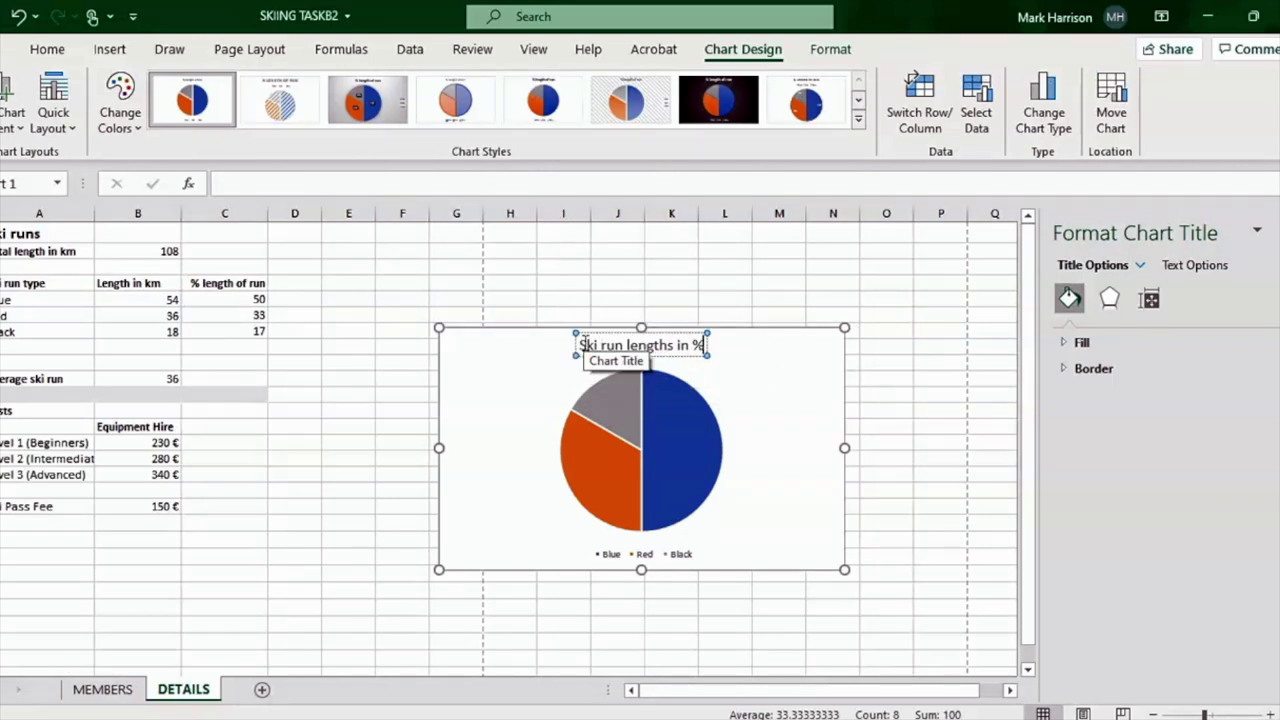
{"action": "left_click", "coordinate": [697, 457]}
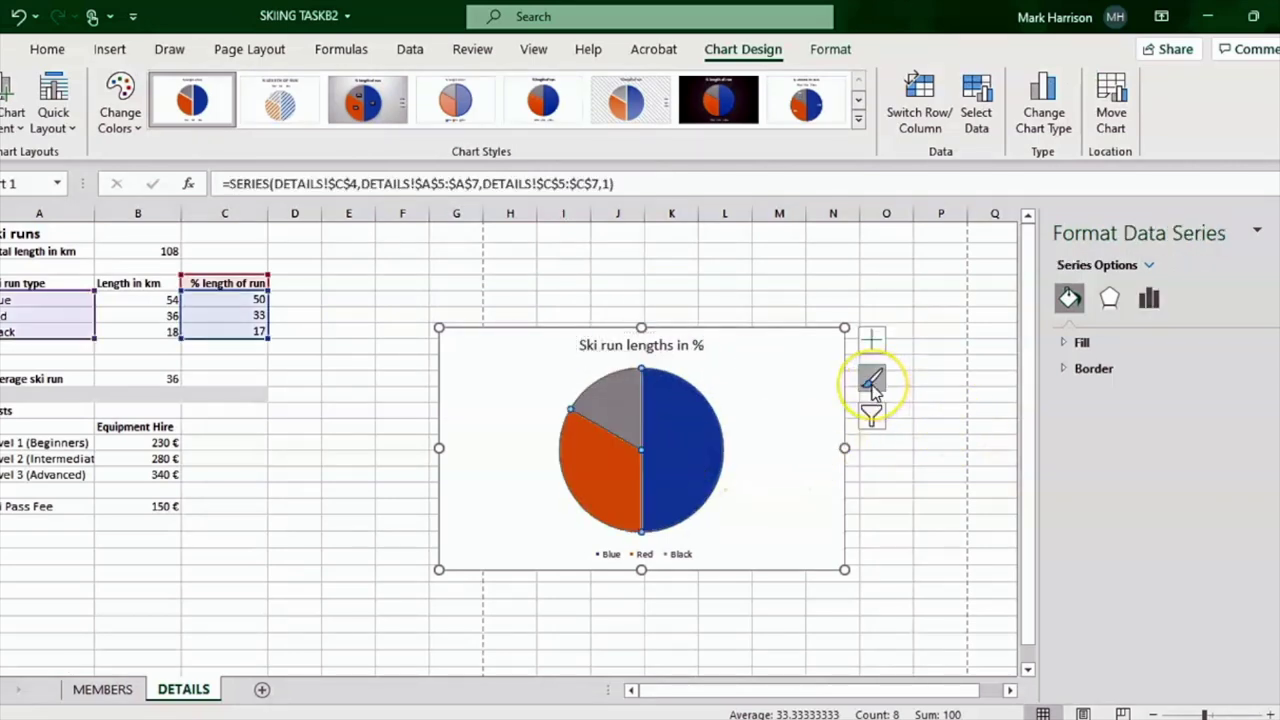
{"action": "right_click", "coordinate": [695, 435]}
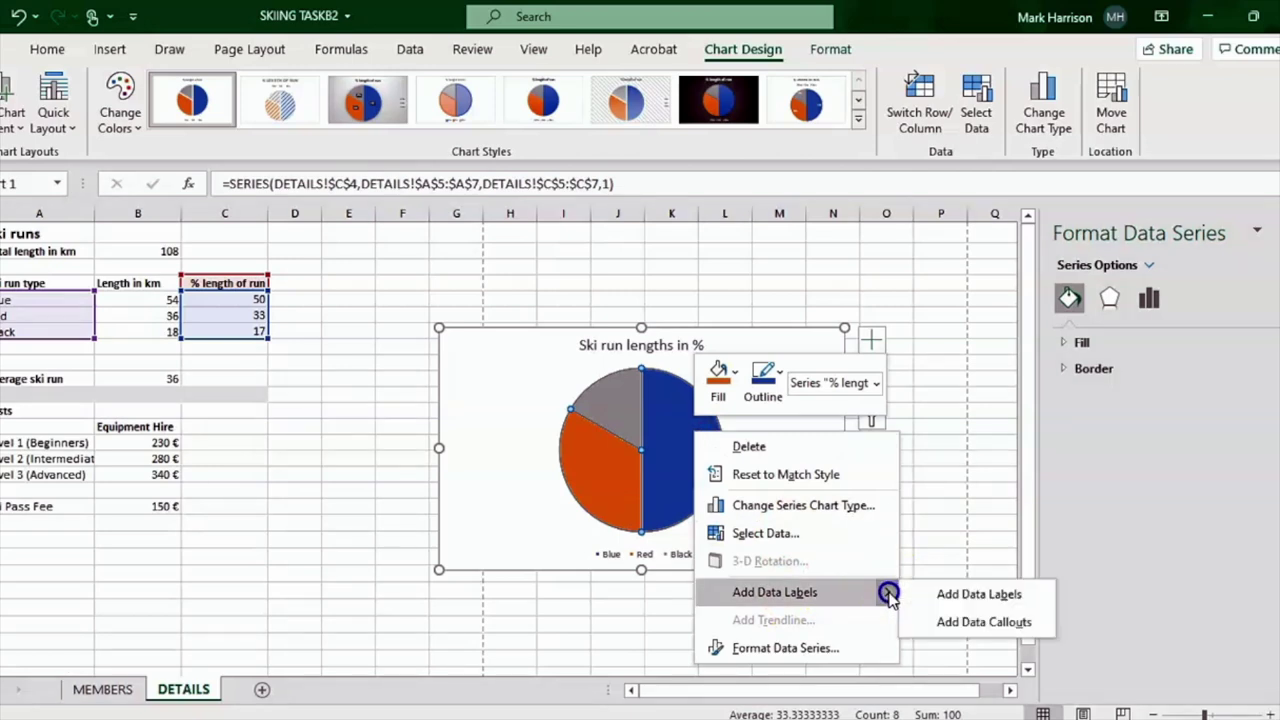
{"action": "left_click", "coordinate": [888, 592]}
{"action": "right_click", "coordinate": [697, 452]}
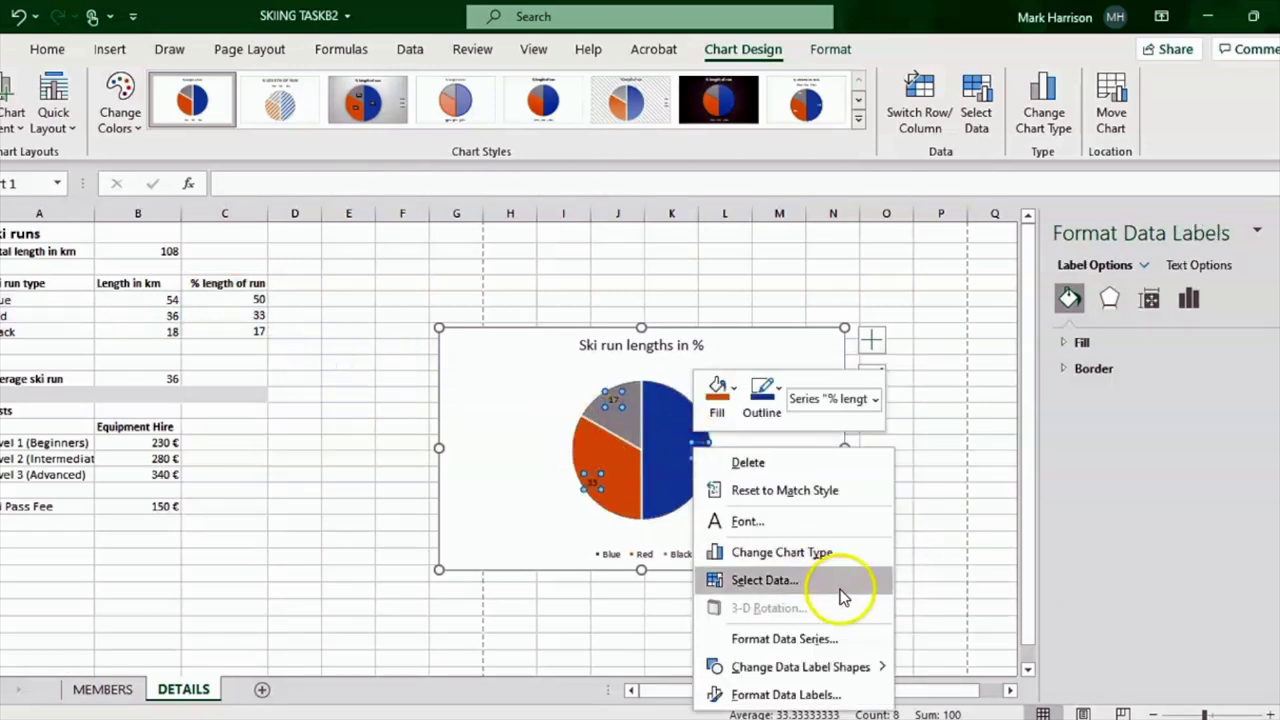
{"action": "left_click", "coordinate": [818, 640]}
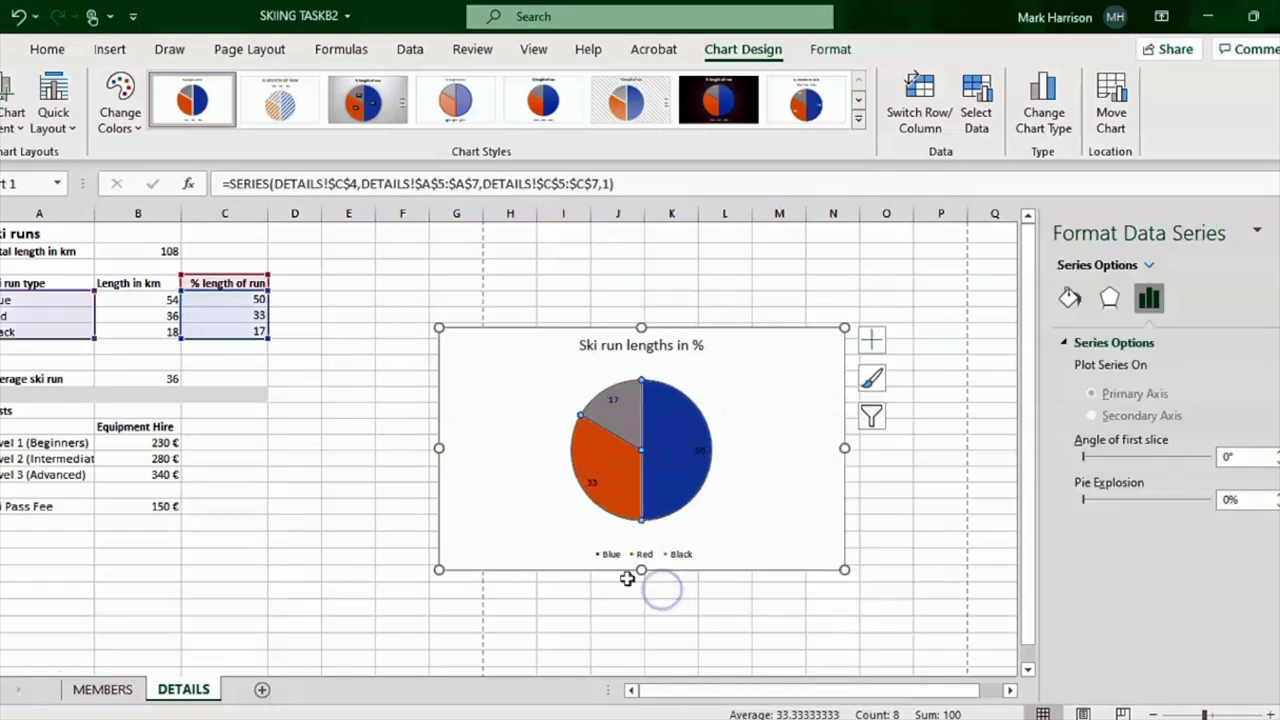
{"action": "left_click", "coordinate": [414, 569]}
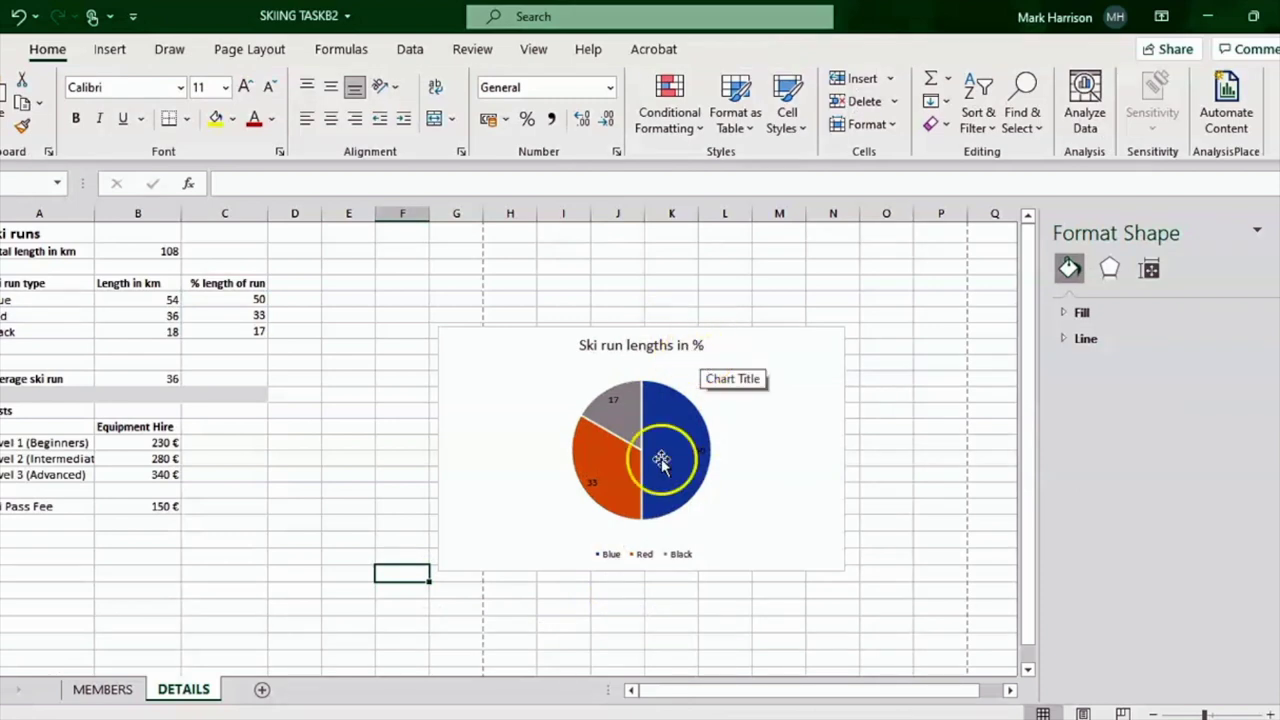
Remove the multiplication by 100 from the Blue run's percentage formula so C5 reads =B5/$B$2.
{"action": "mouse_move", "coordinate": [685, 475]}
{"action": "left_click", "coordinate": [226, 297]}
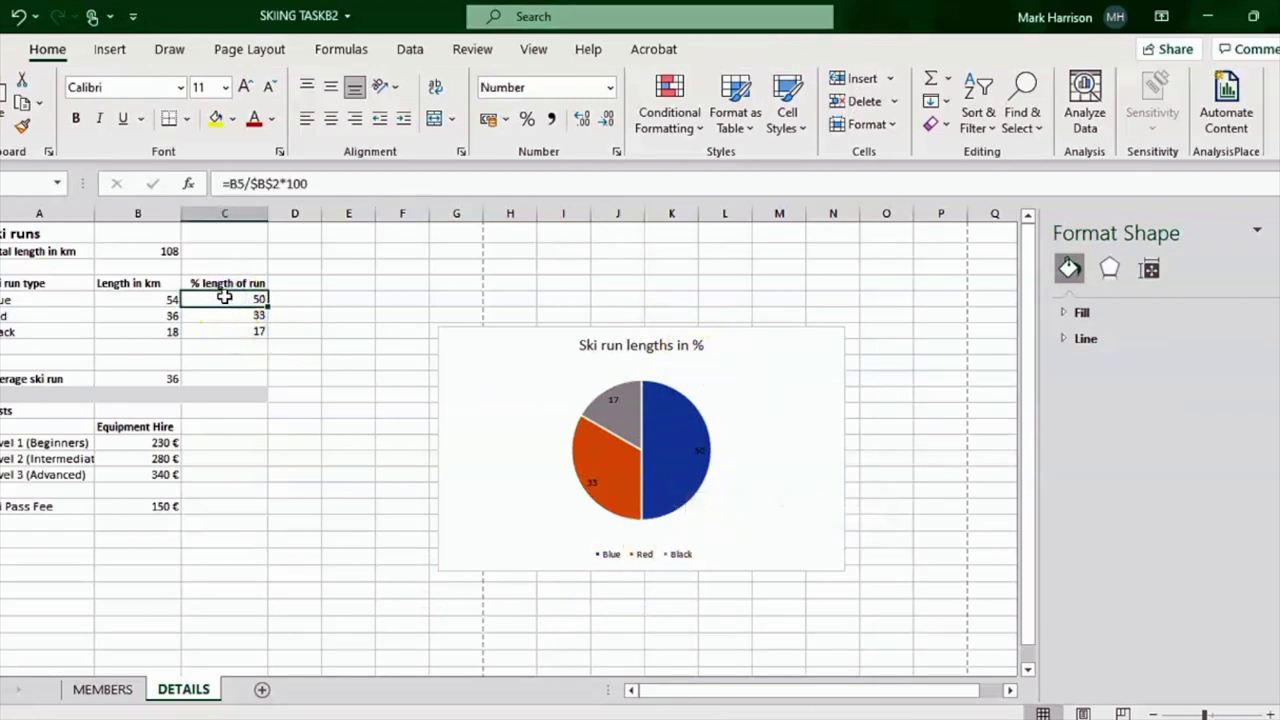
{"action": "left_click_drag", "start_coordinate": [226, 297], "coordinate": [229, 334]}
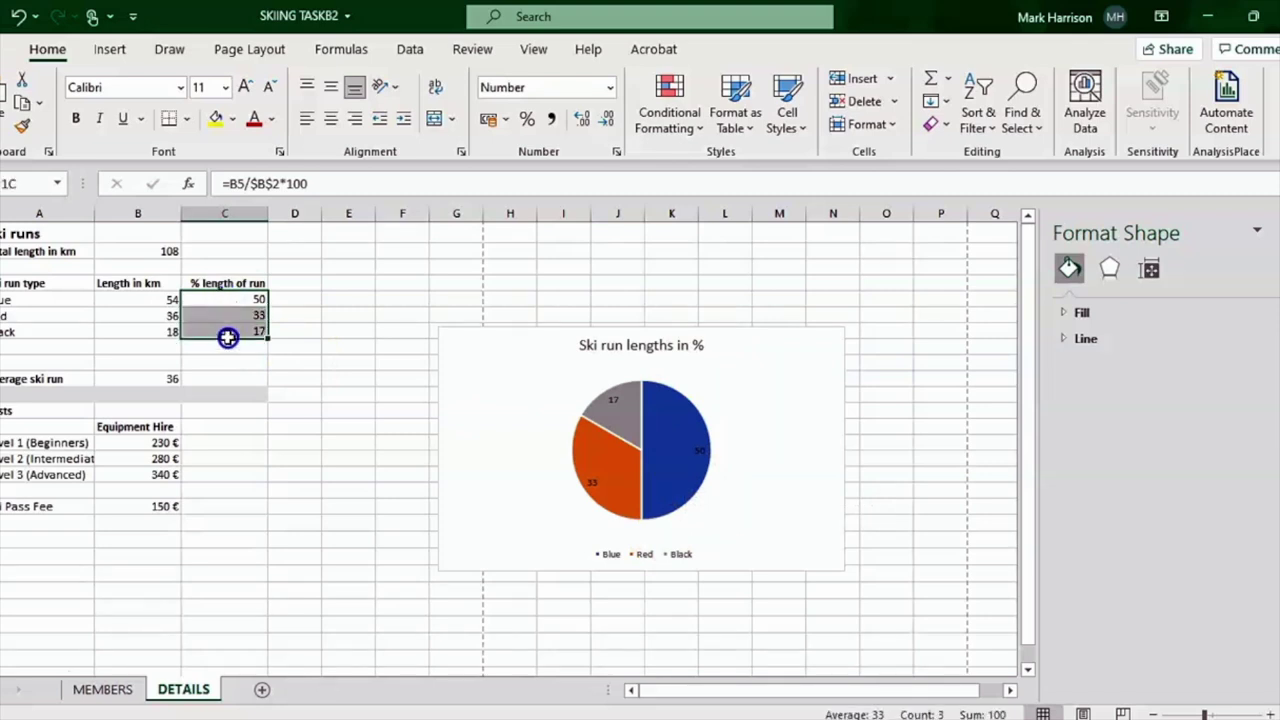
{"action": "left_click", "coordinate": [330, 184]}
{"action": "key", "text": "Escape"}
{"action": "left_click", "coordinate": [246, 298]}
{"action": "left_click", "coordinate": [317, 184]}
{"action": "key", "text": "BackSpace"}
{"action": "key", "text": "BackSpace"}
{"action": "key", "text": "Return"}
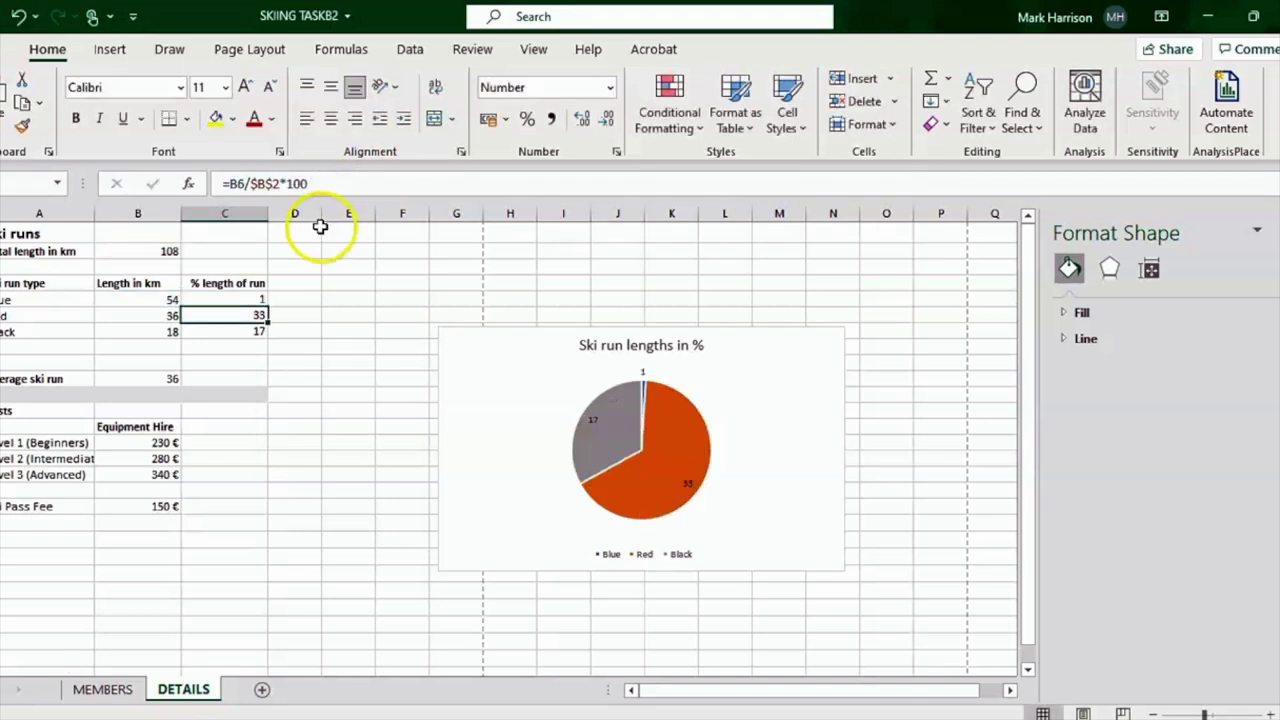
Format the Blue run's value in C5 as a percentage with no decimal places.
{"action": "left_click", "coordinate": [240, 298]}
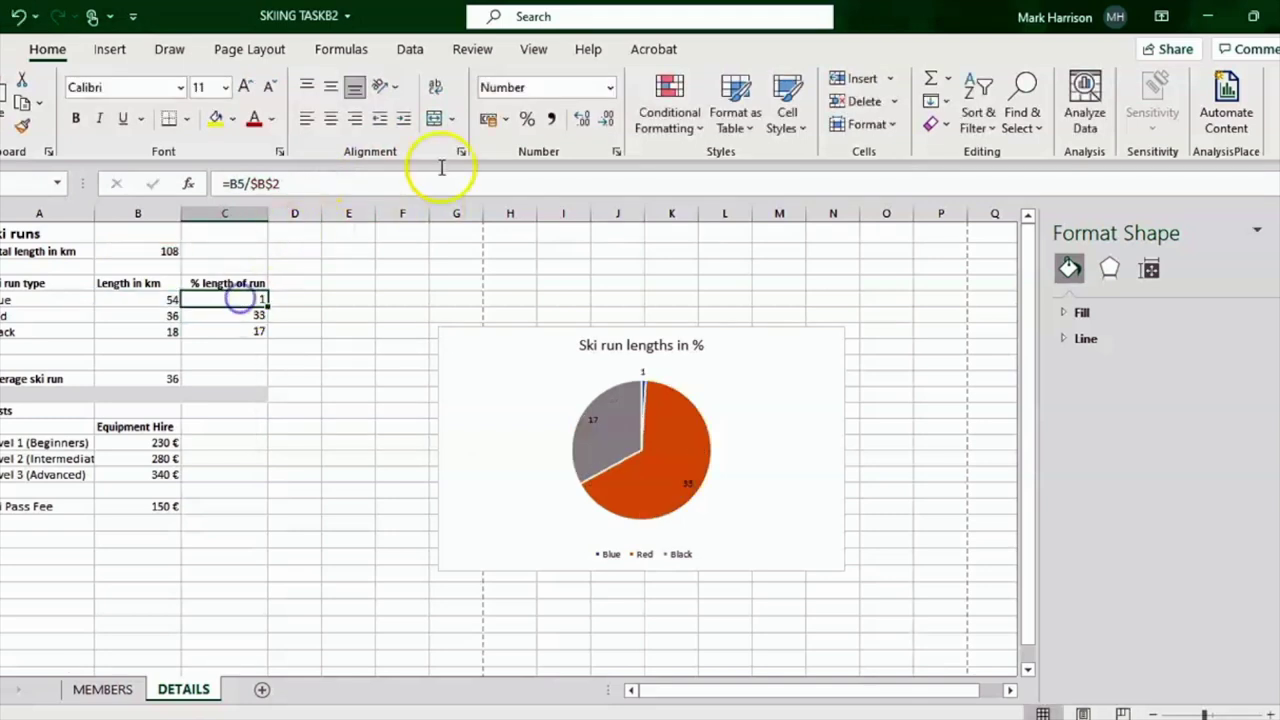
{"action": "left_click", "coordinate": [610, 88]}
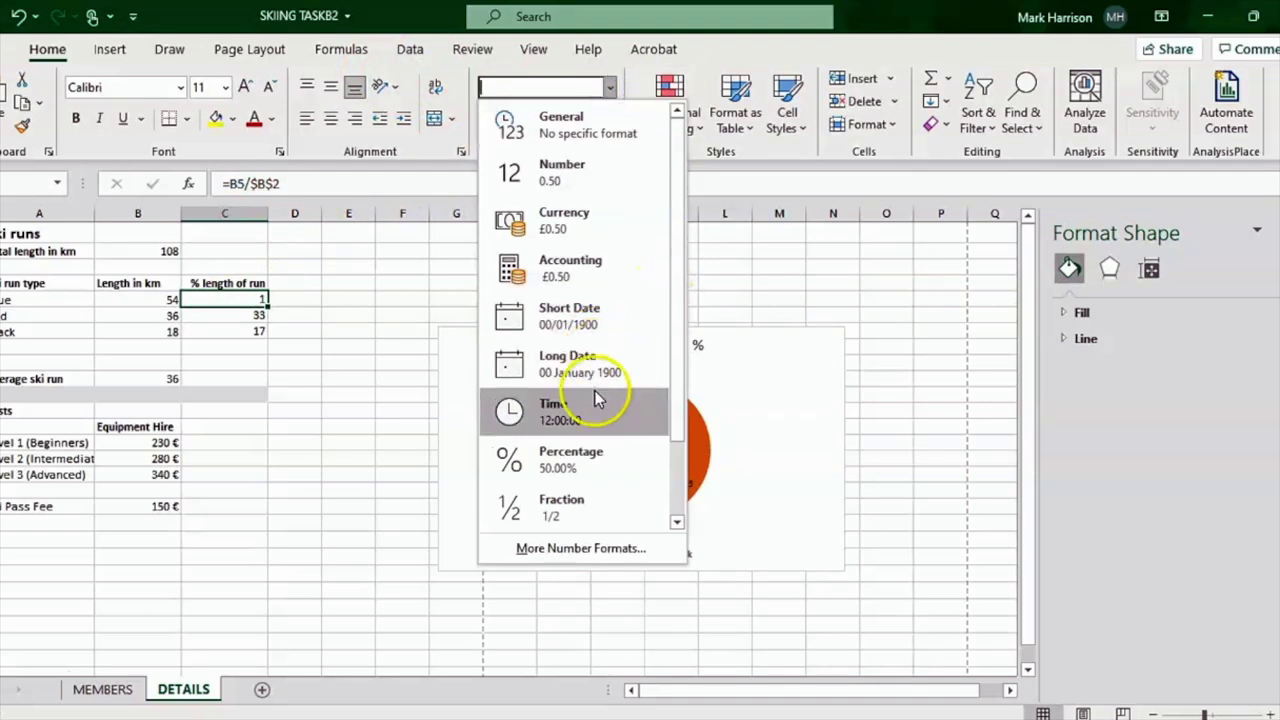
{"action": "left_click", "coordinate": [560, 457]}
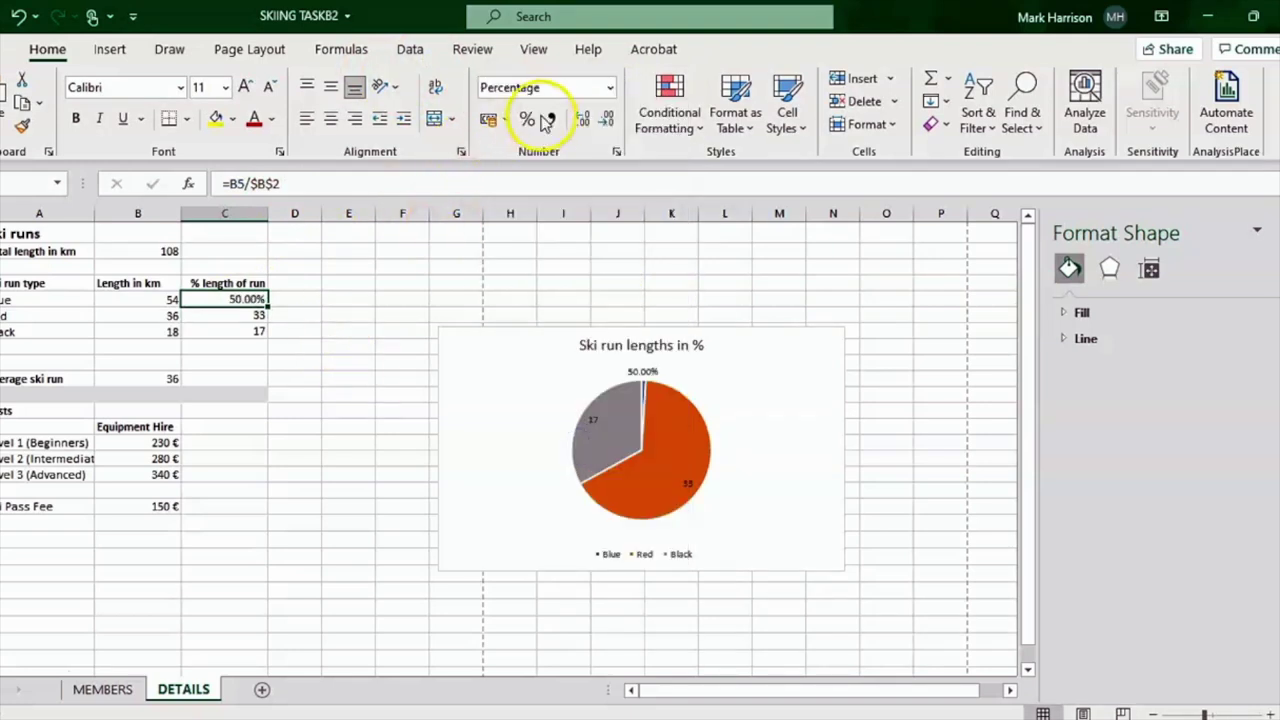
{"action": "left_click", "coordinate": [605, 120]}
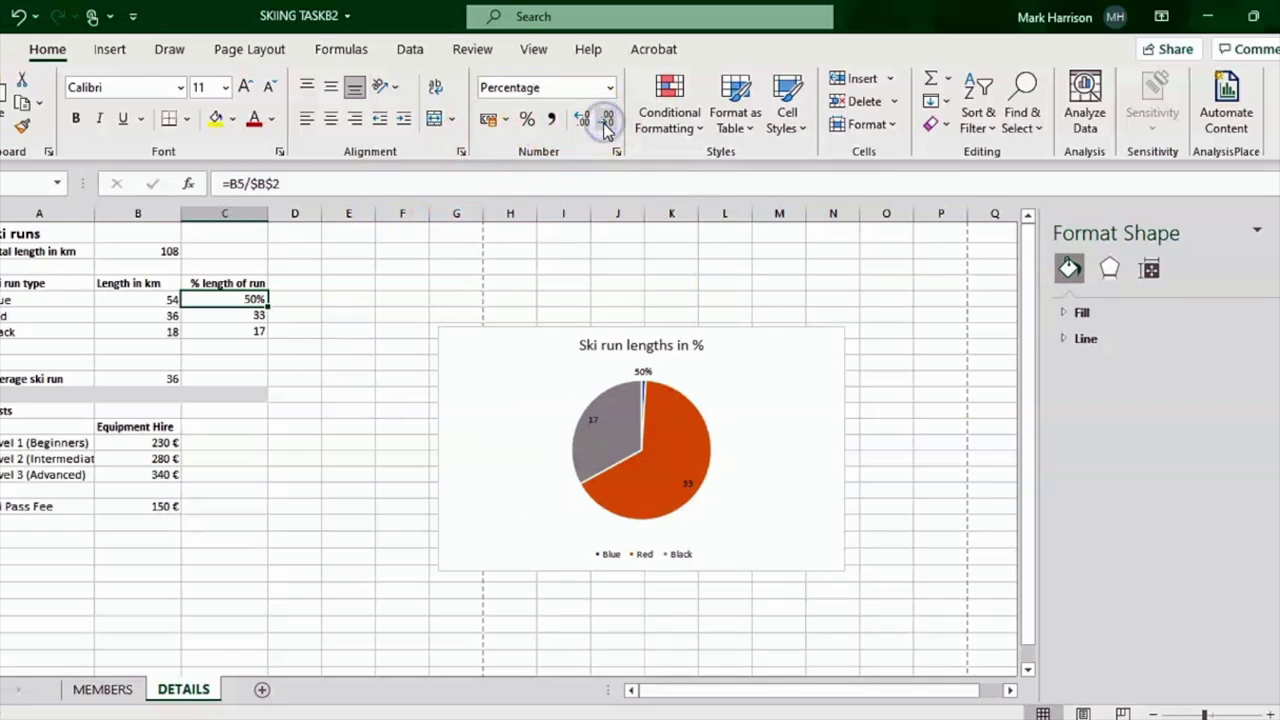
Change the Red run's percentage formula in C6 to =B6/$B$2.
{"action": "left_click", "coordinate": [240, 320]}
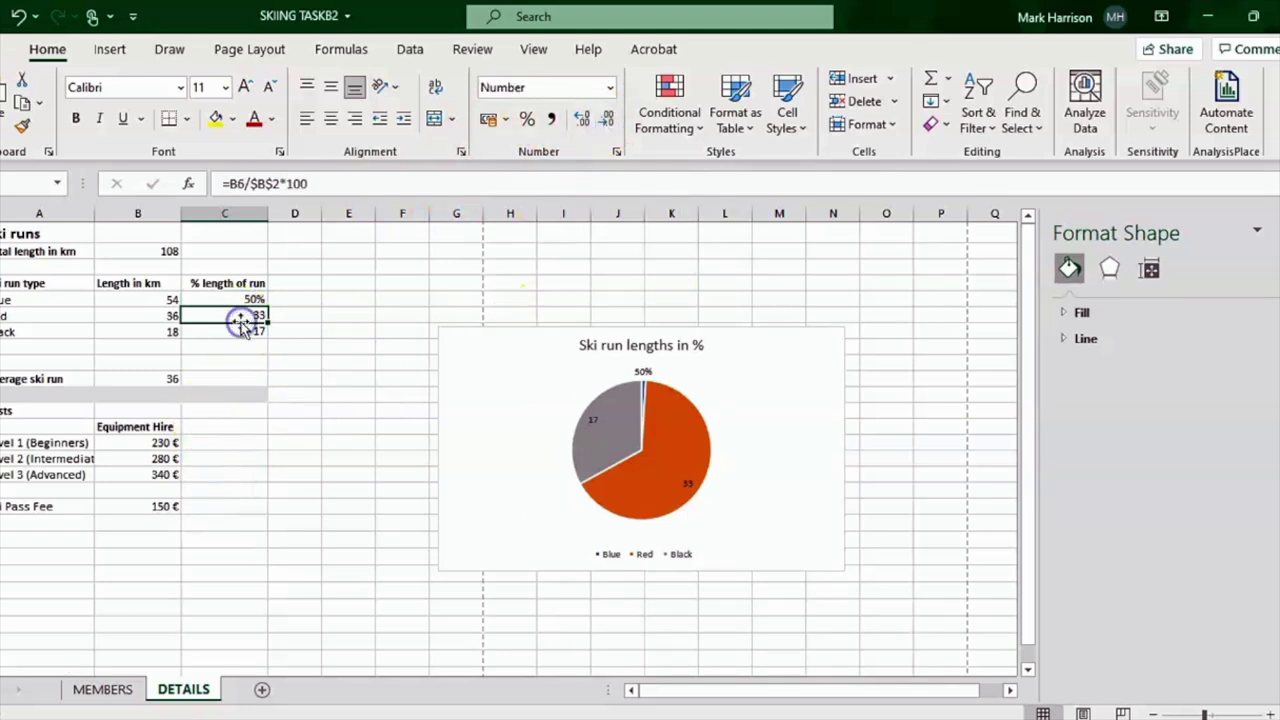
{"action": "left_click", "coordinate": [320, 180]}
{"action": "key", "text": "BackSpace"}
{"action": "key", "text": "BackSpace"}
{"action": "key", "text": "BackSpace"}
{"action": "key", "text": "BackSpace"}
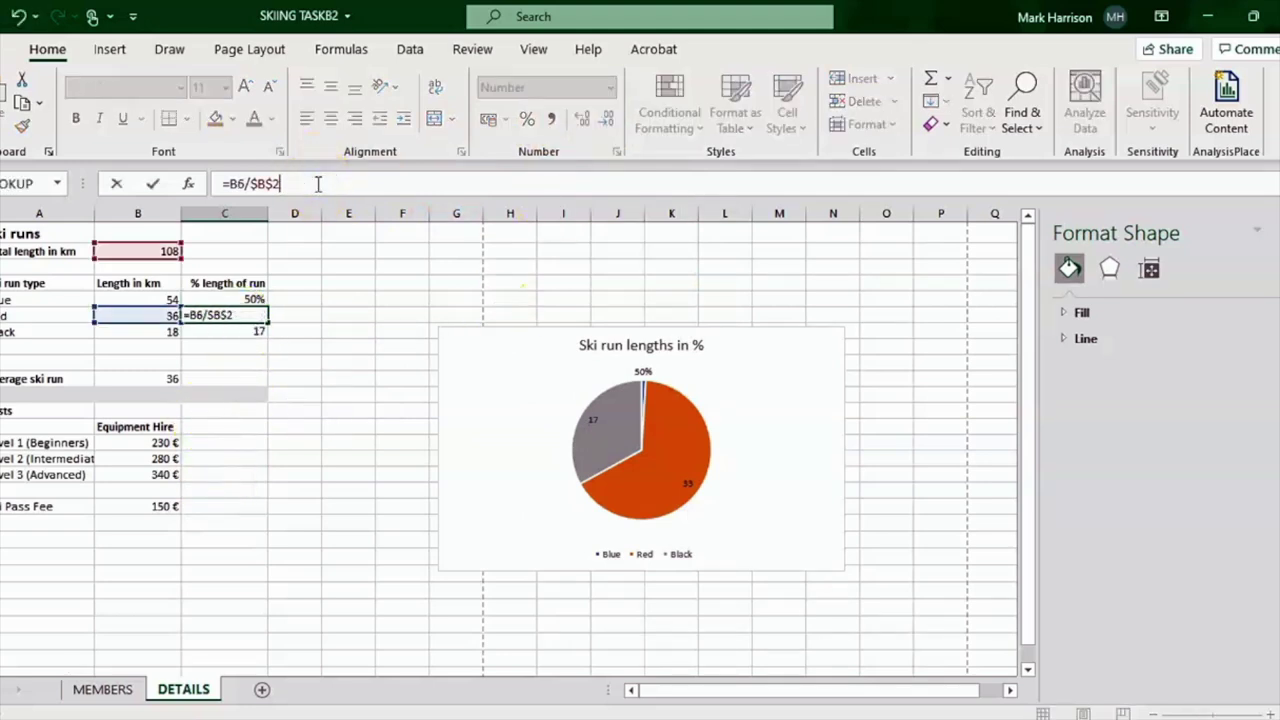
{"action": "key", "text": "Return"}
Format the Red run's value in C6 as a percentage with no decimal places.
{"action": "left_click", "coordinate": [253, 298]}
{"action": "left_click", "coordinate": [240, 315]}
{"action": "left_click", "coordinate": [609, 87]}
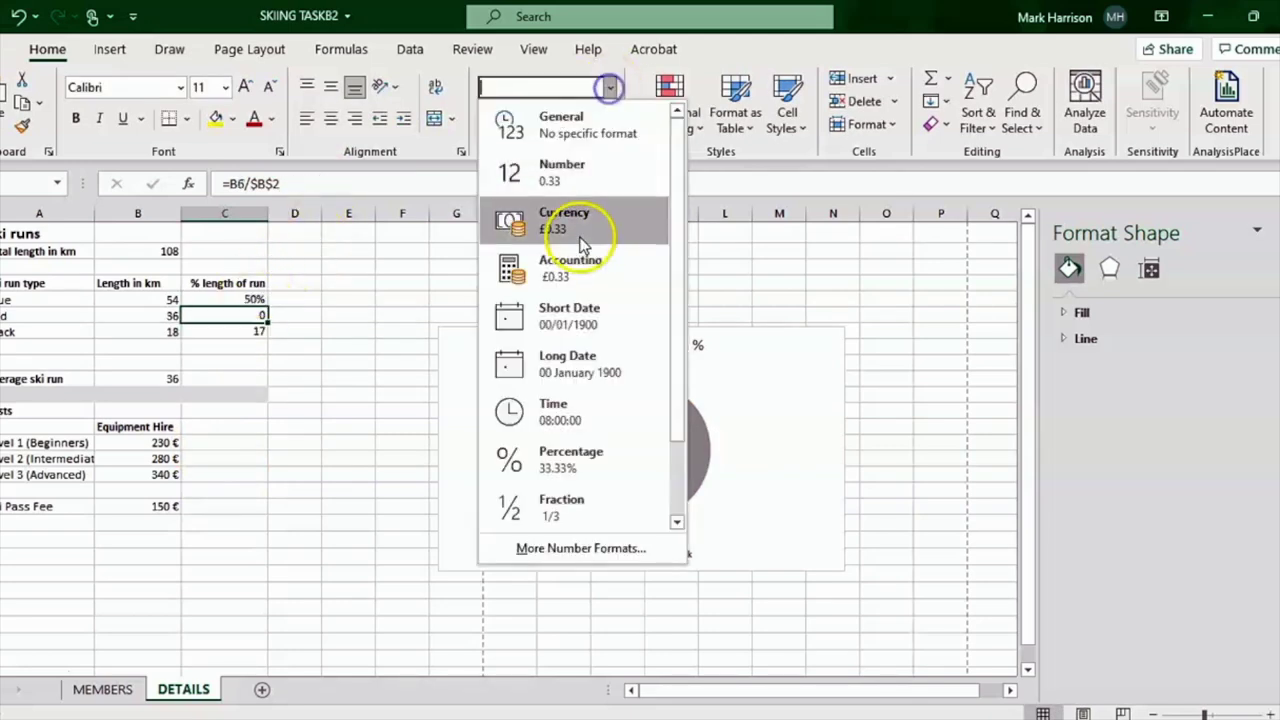
{"action": "left_click", "coordinate": [570, 460]}
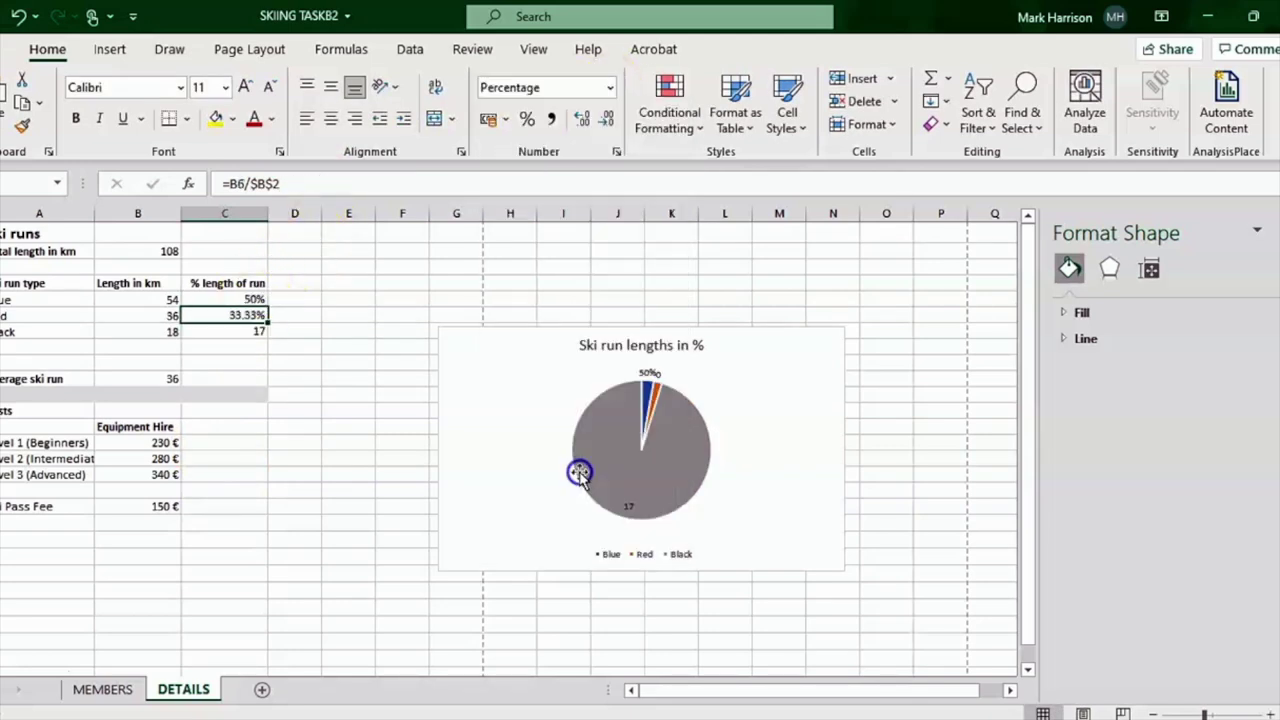
{"action": "key", "text": "Down"}
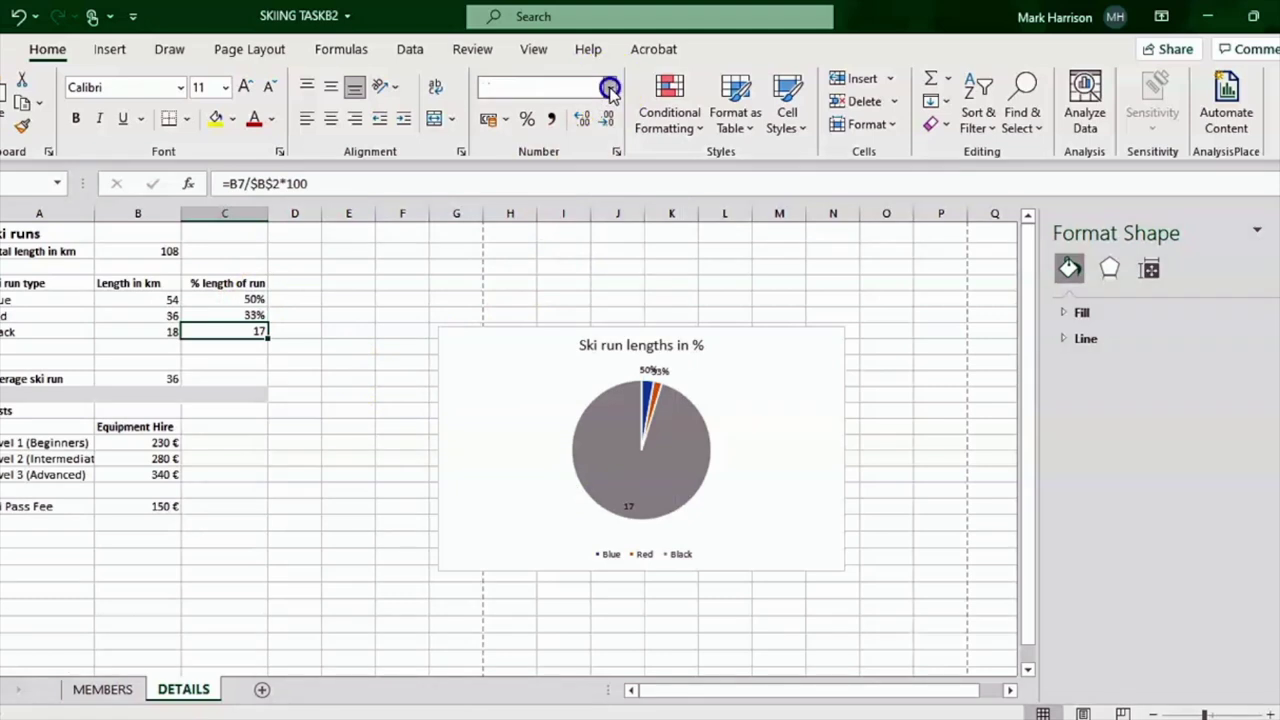
Change the Black run's percentage formula in C7 to =B7/$B$2.
{"action": "left_click", "coordinate": [319, 183]}
{"action": "key", "text": "BackSpace"}
{"action": "key", "text": "BackSpace"}
{"action": "key", "text": "BackSpace"}
{"action": "key", "text": "BackSpace"}
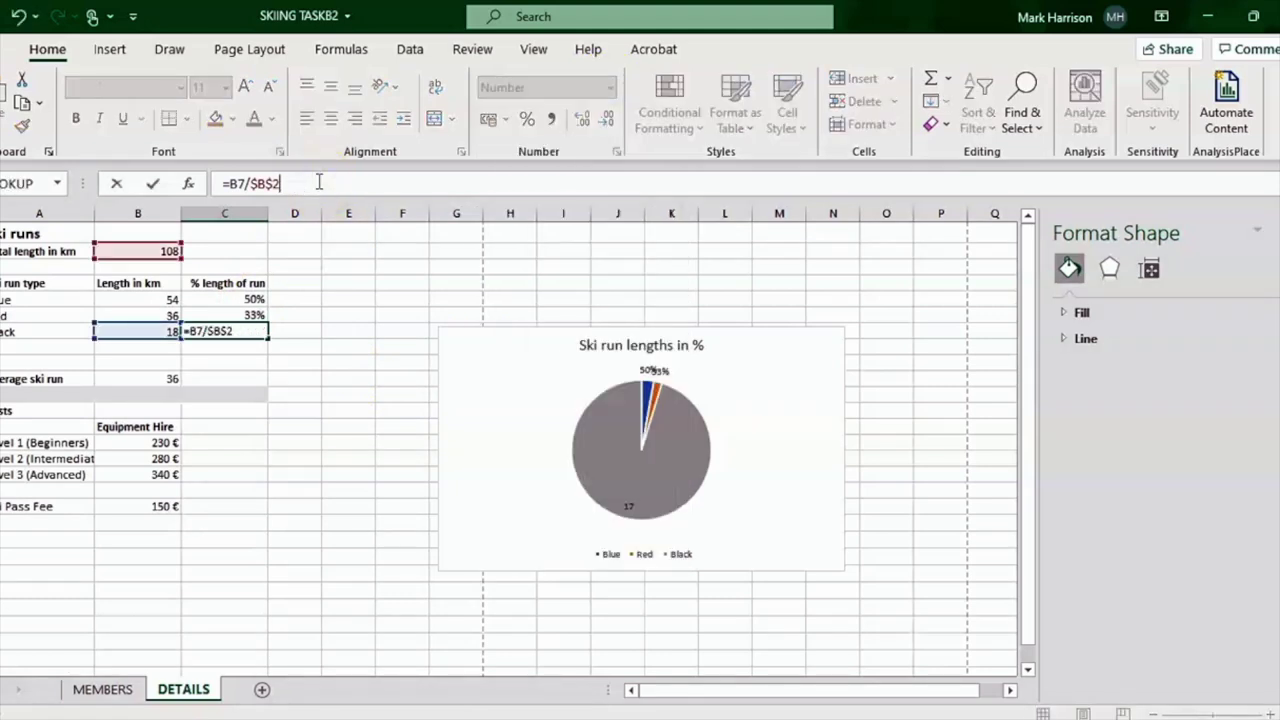
{"action": "key", "text": "Return"}
Format the Black run's value in C7 as a percentage with no decimal places.
{"action": "left_click", "coordinate": [257, 329]}
{"action": "left_click", "coordinate": [597, 115]}
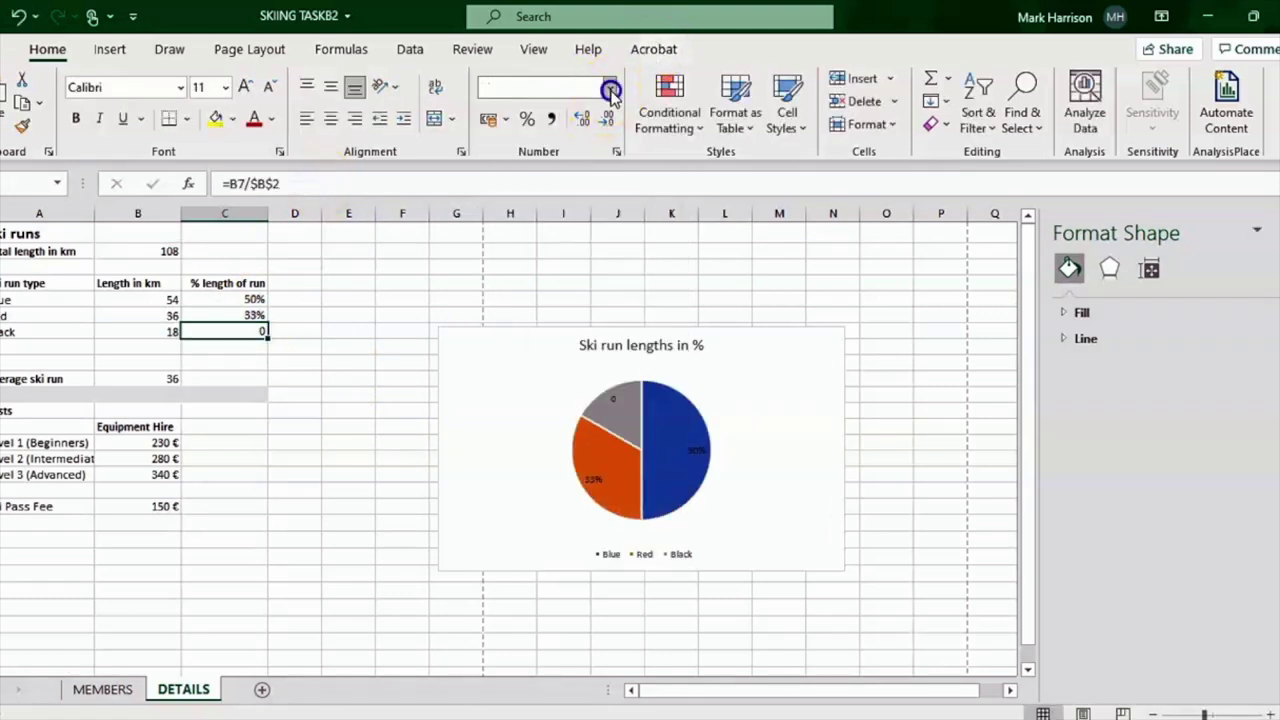
{"action": "left_click", "coordinate": [609, 87]}
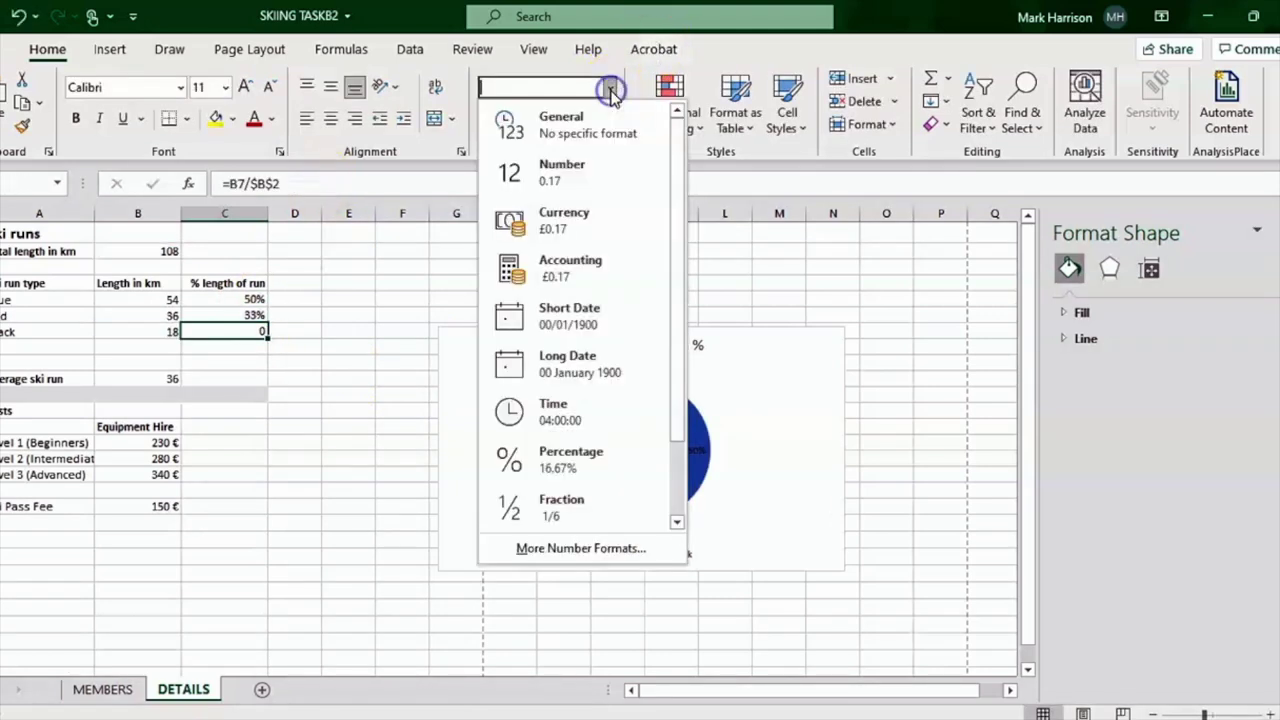
{"action": "left_click", "coordinate": [575, 458]}
{"action": "left_click", "coordinate": [527, 118]}
{"action": "left_click", "coordinate": [294, 362]}
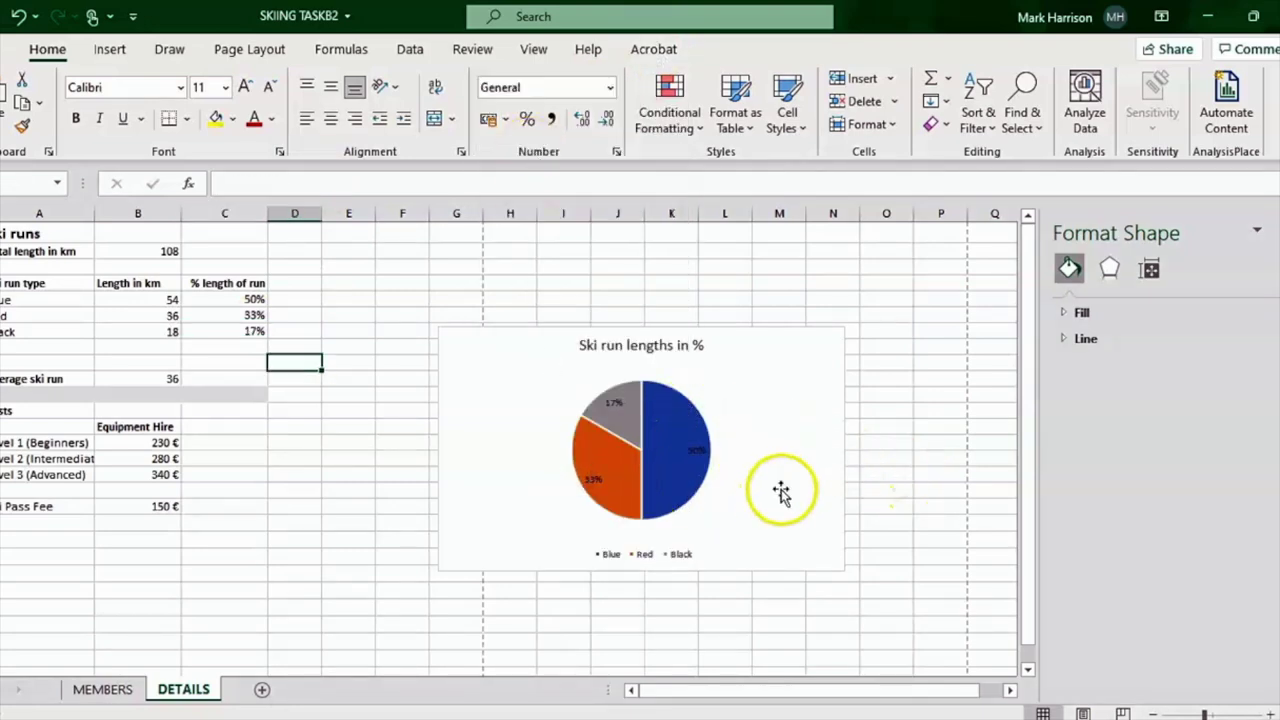
Switch to Acrobat and check the Task B3a chart, saving and copying requirements.
{"action": "left_click", "coordinate": [575, 715]}
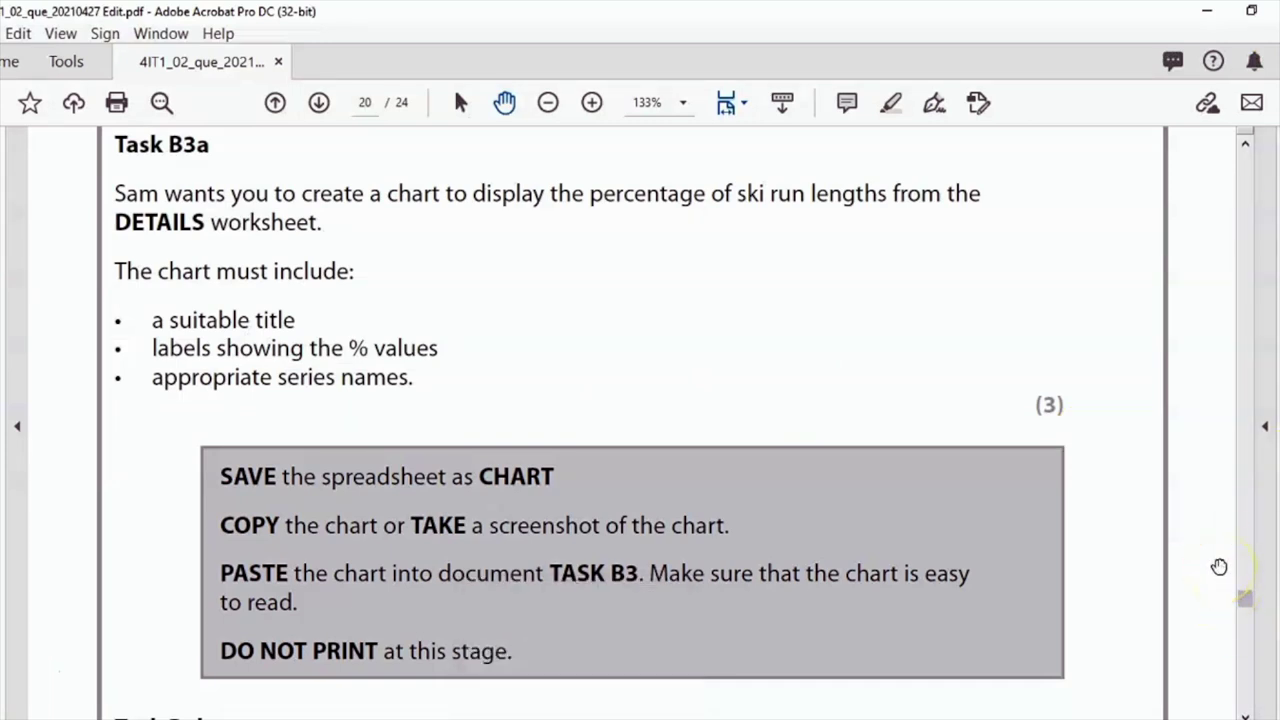
Check the Task B3b display and saving requirements, and switch to the MEMBERS worksheet of the SKIING workbook in Excel.
{"action": "left_click_drag", "start_coordinate": [1243, 598], "coordinate": [1243, 606]}
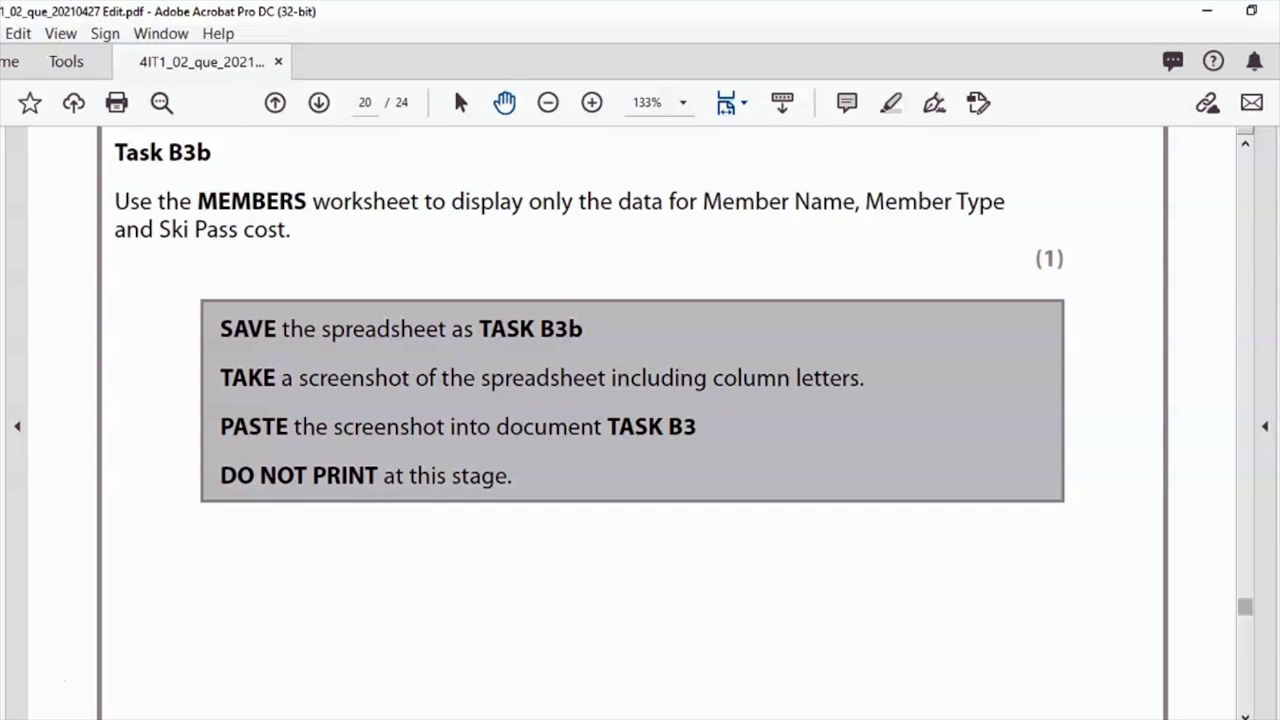
{"action": "left_click", "coordinate": [539, 678]}
{"action": "left_click", "coordinate": [354, 326]}
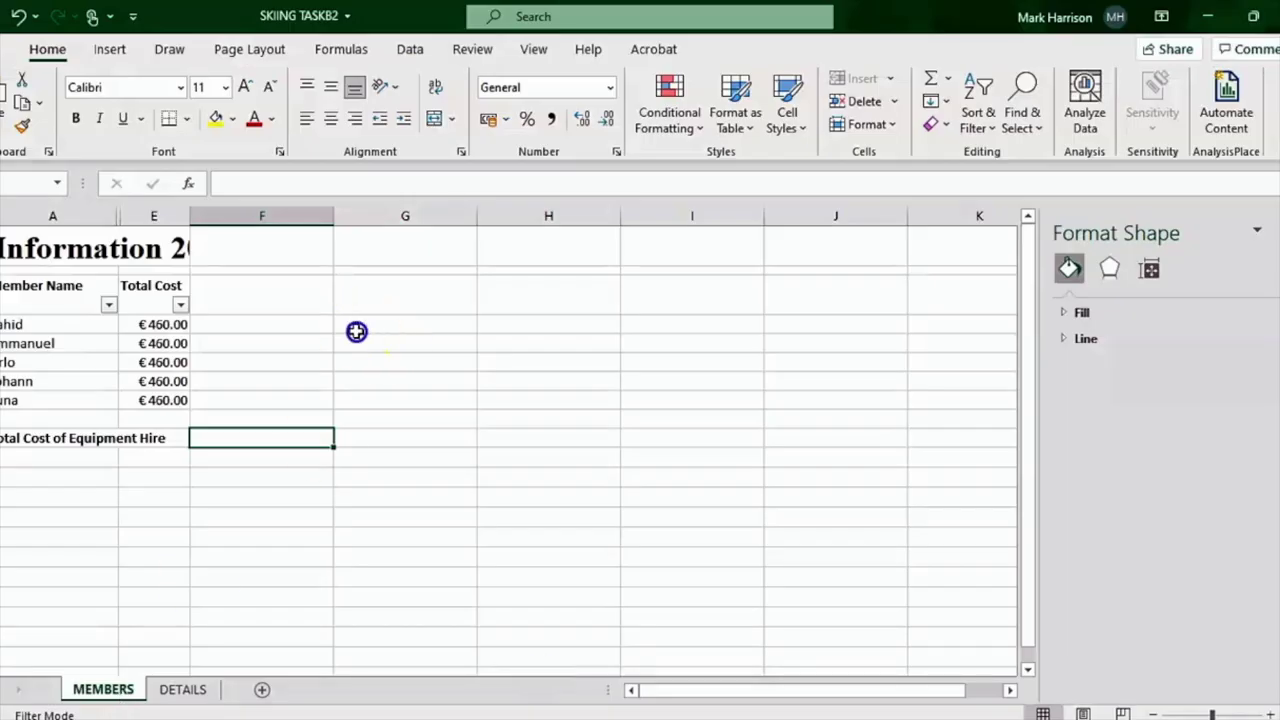
{"action": "left_click", "coordinate": [246, 345]}
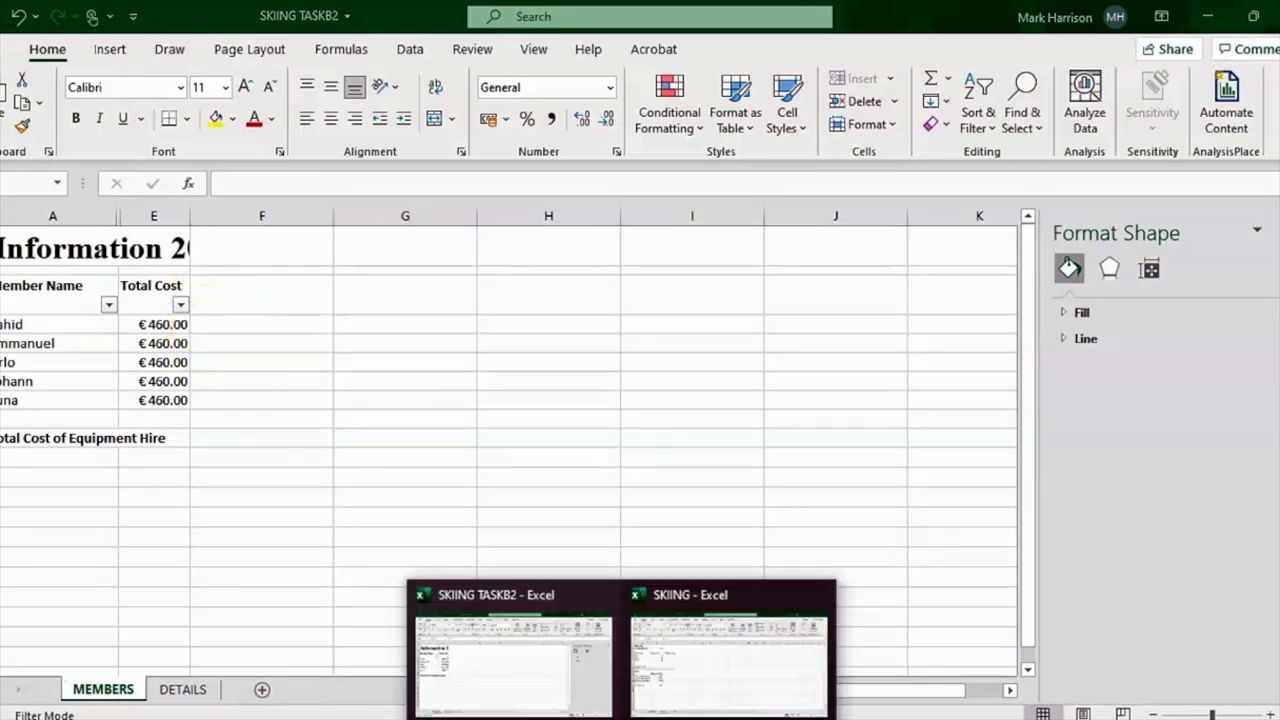
{"action": "left_click", "coordinate": [729, 680]}
{"action": "left_click", "coordinate": [103, 689]}
{"action": "left_click", "coordinate": [398, 423]}
{"action": "left_click", "coordinate": [287, 252]}
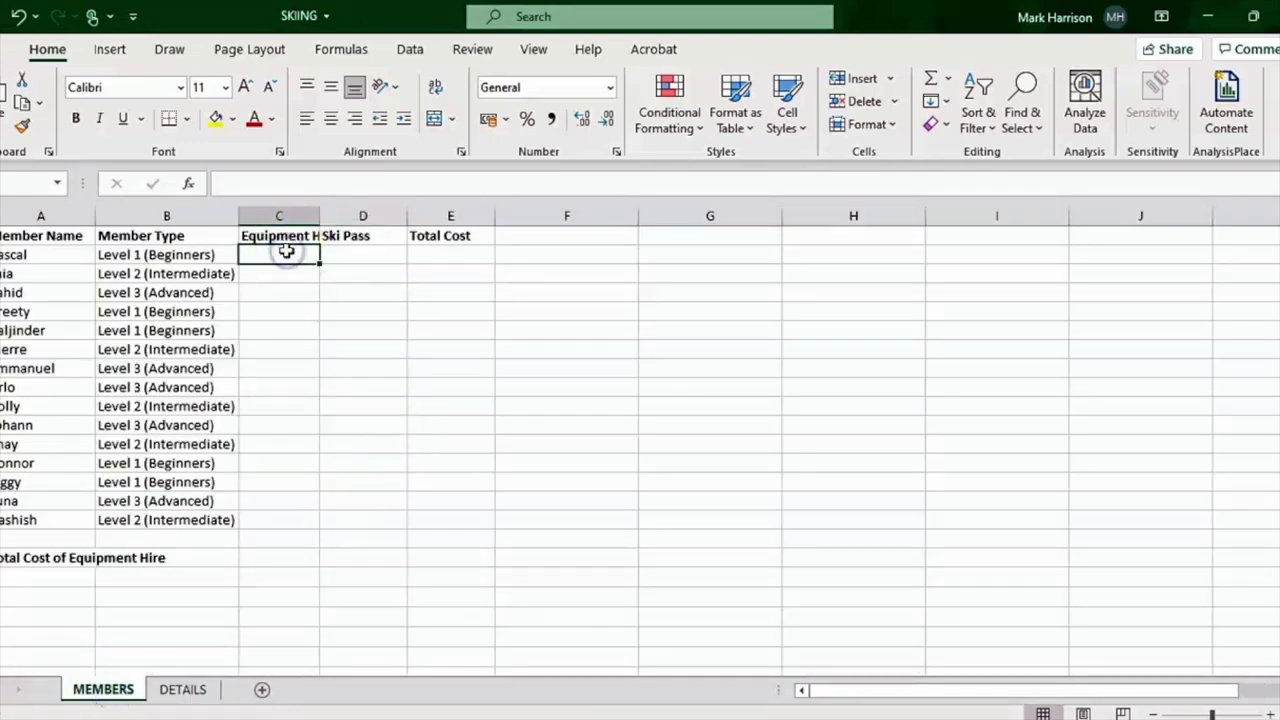
Recheck the columns required for Task B3b in Acrobat and compare them with the headings in the SKIING workbook's MEMBERS worksheet.
{"action": "left_click", "coordinate": [550, 715]}
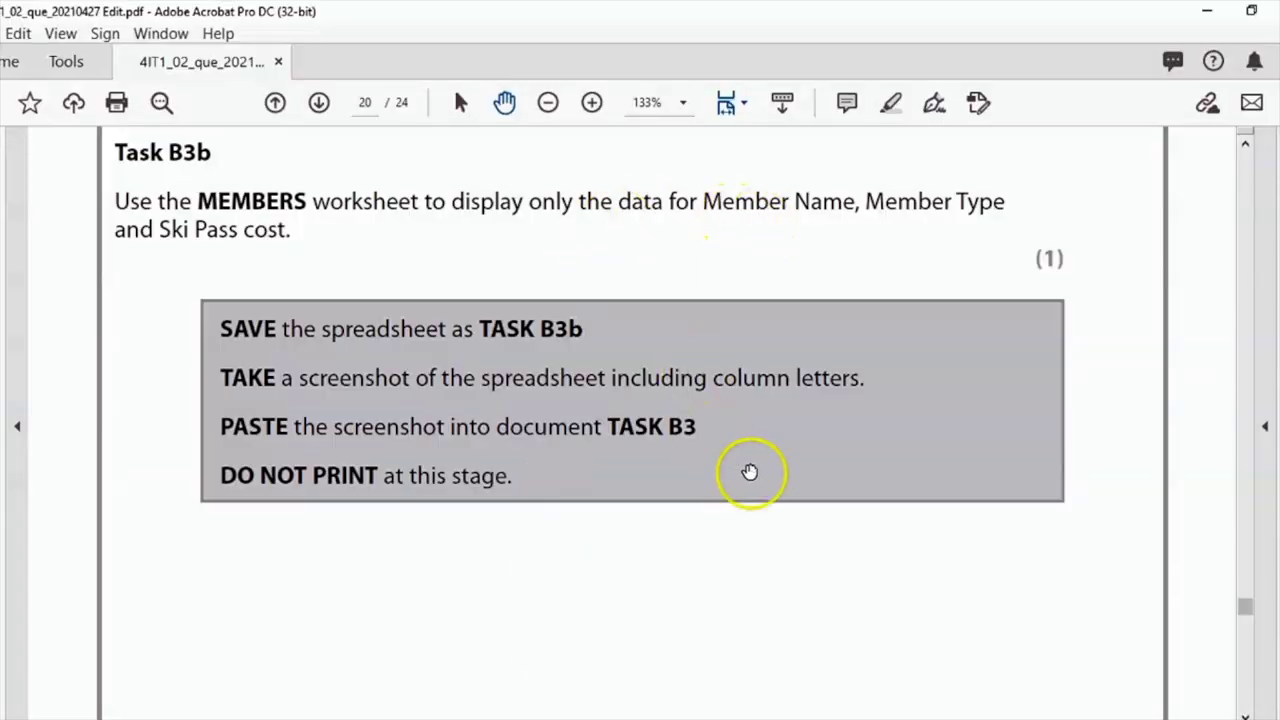
{"action": "left_click", "coordinate": [621, 715]}
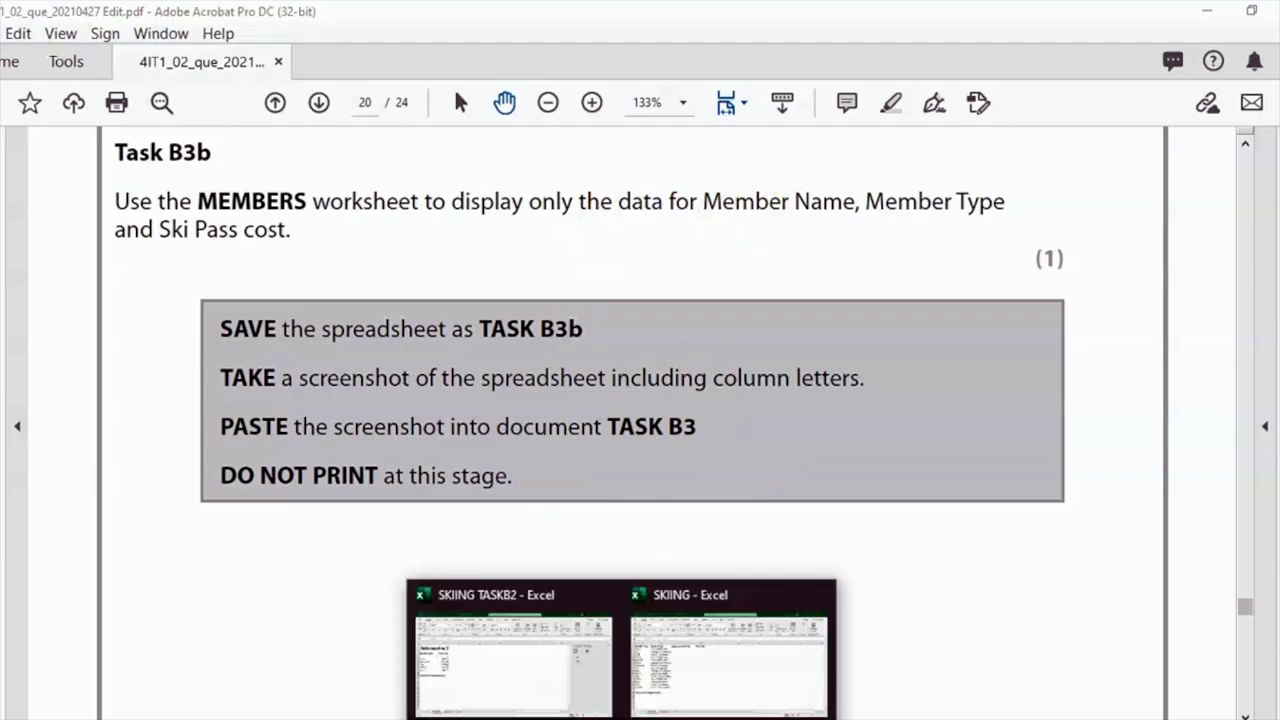
{"action": "left_click", "coordinate": [737, 651]}
{"action": "left_click", "coordinate": [43, 233]}
{"action": "left_click", "coordinate": [166, 235]}
{"action": "left_click", "coordinate": [294, 236]}
{"action": "left_click", "coordinate": [414, 329]}
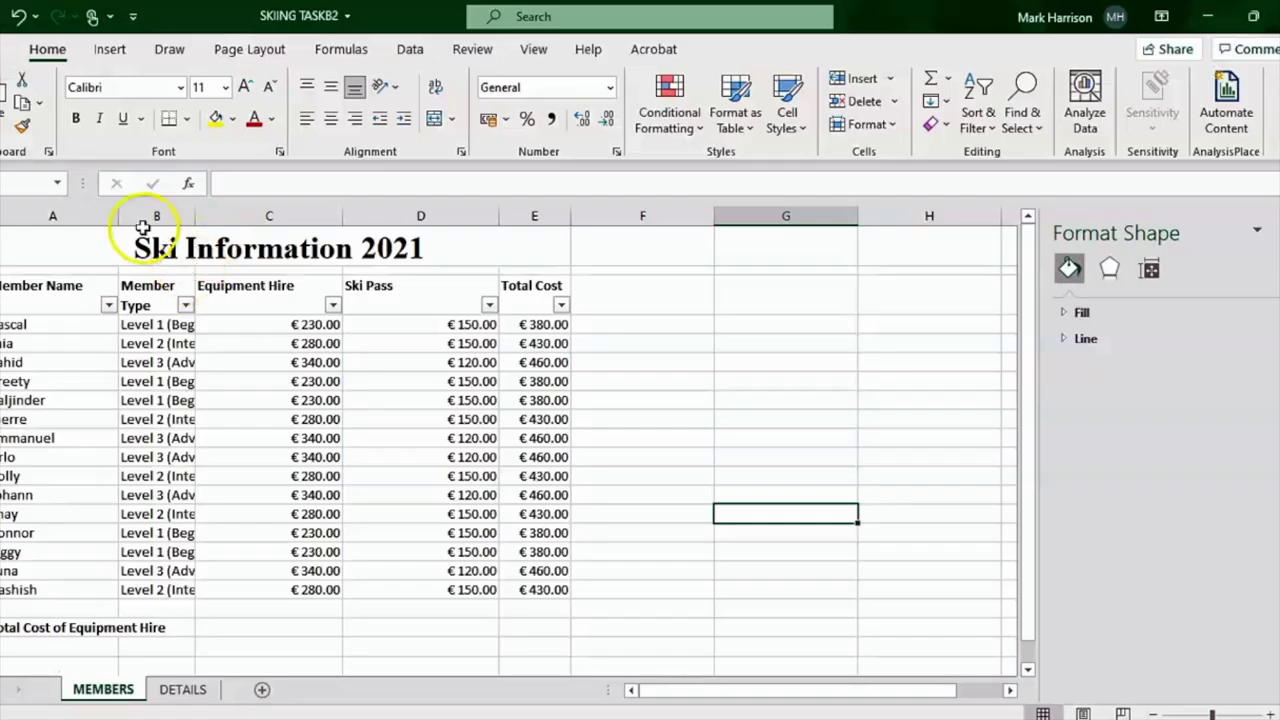
Hide the Equipment Hire column in the MEMBERS worksheet of SKIING TASKB2.
{"action": "left_click", "coordinate": [83, 212]}
{"action": "left_click", "coordinate": [158, 214]}
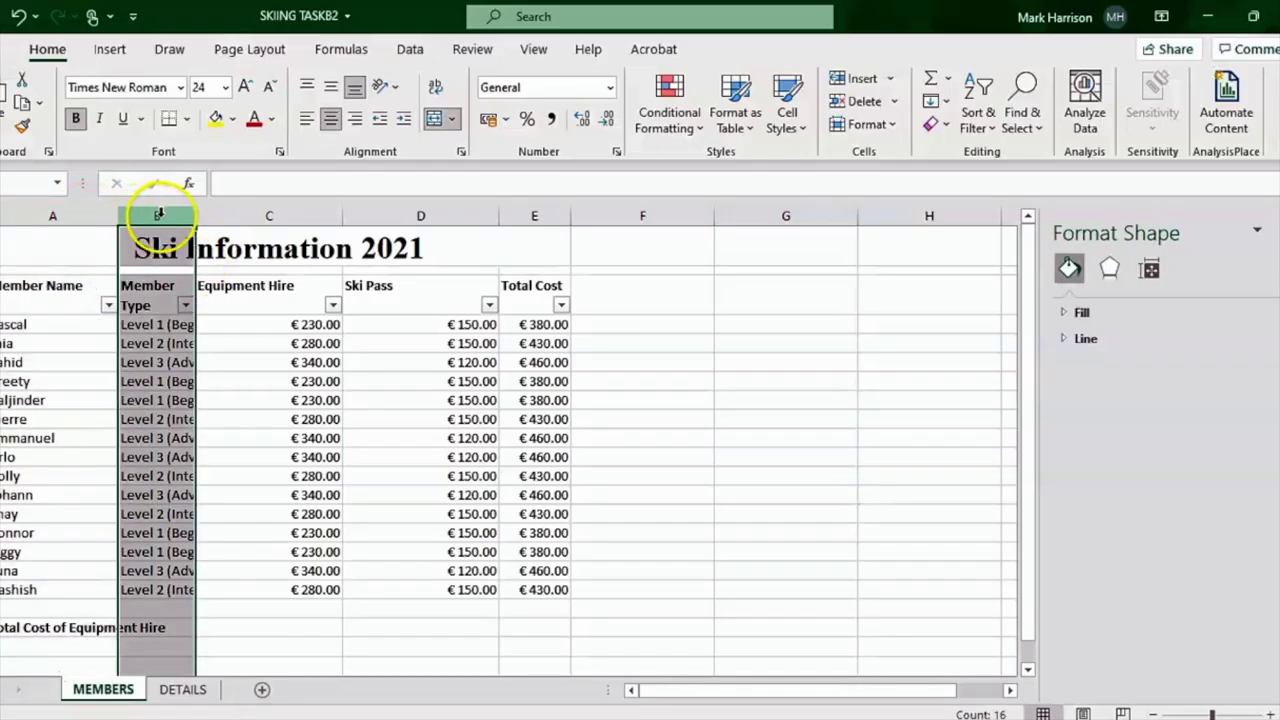
{"action": "left_click", "coordinate": [258, 216]}
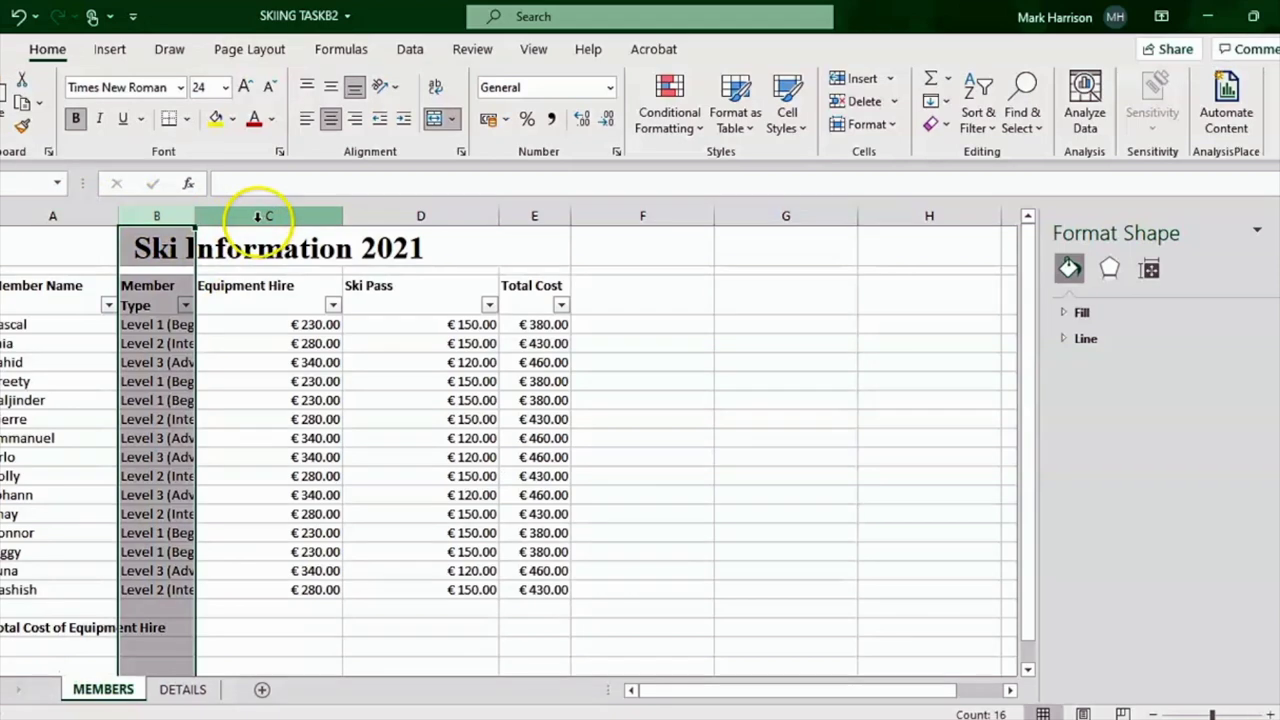
{"action": "right_click", "coordinate": [258, 218]}
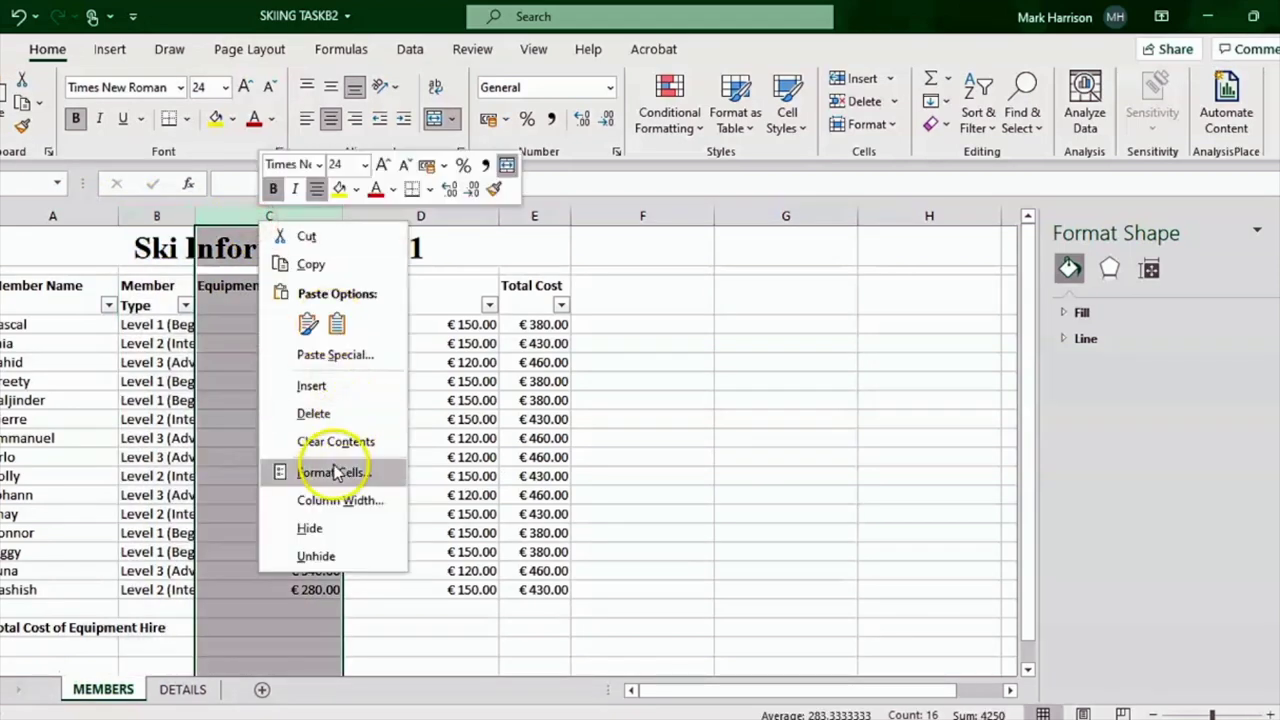
{"action": "left_click", "coordinate": [316, 528]}
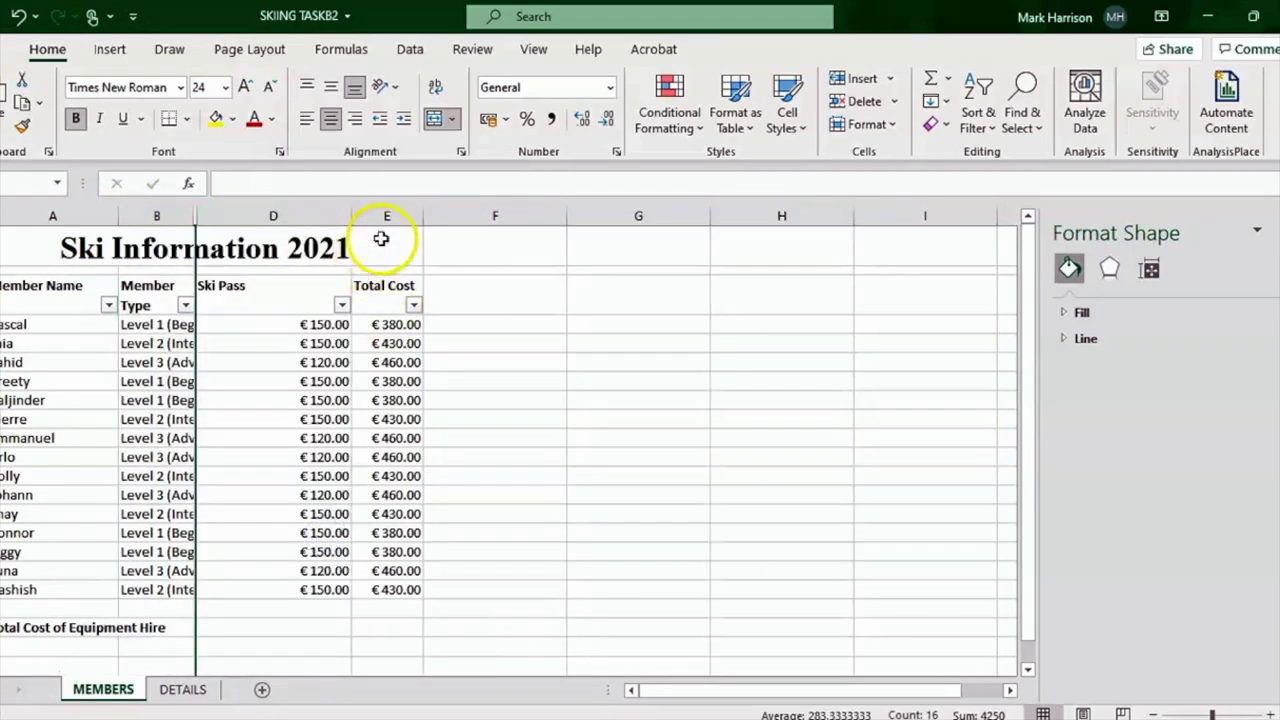
Hide the Total Cost column in the same MEMBERS worksheet.
{"action": "left_click", "coordinate": [390, 215]}
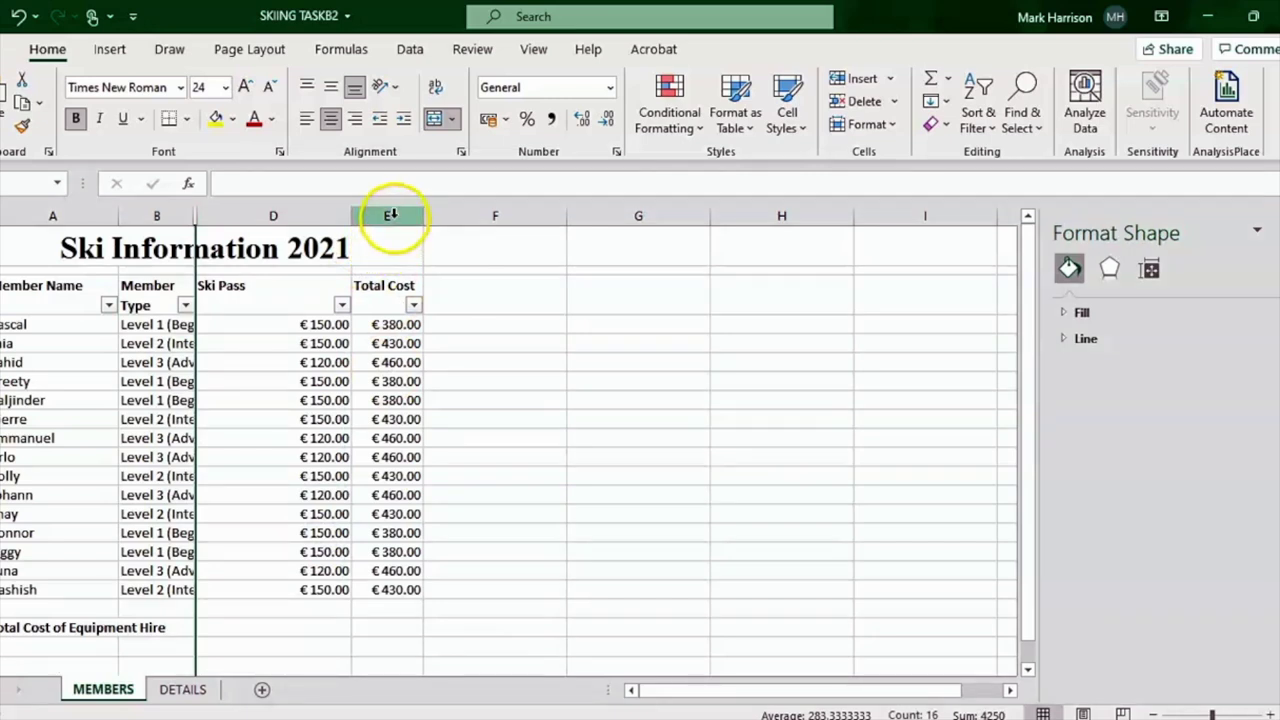
{"action": "right_click", "coordinate": [392, 217]}
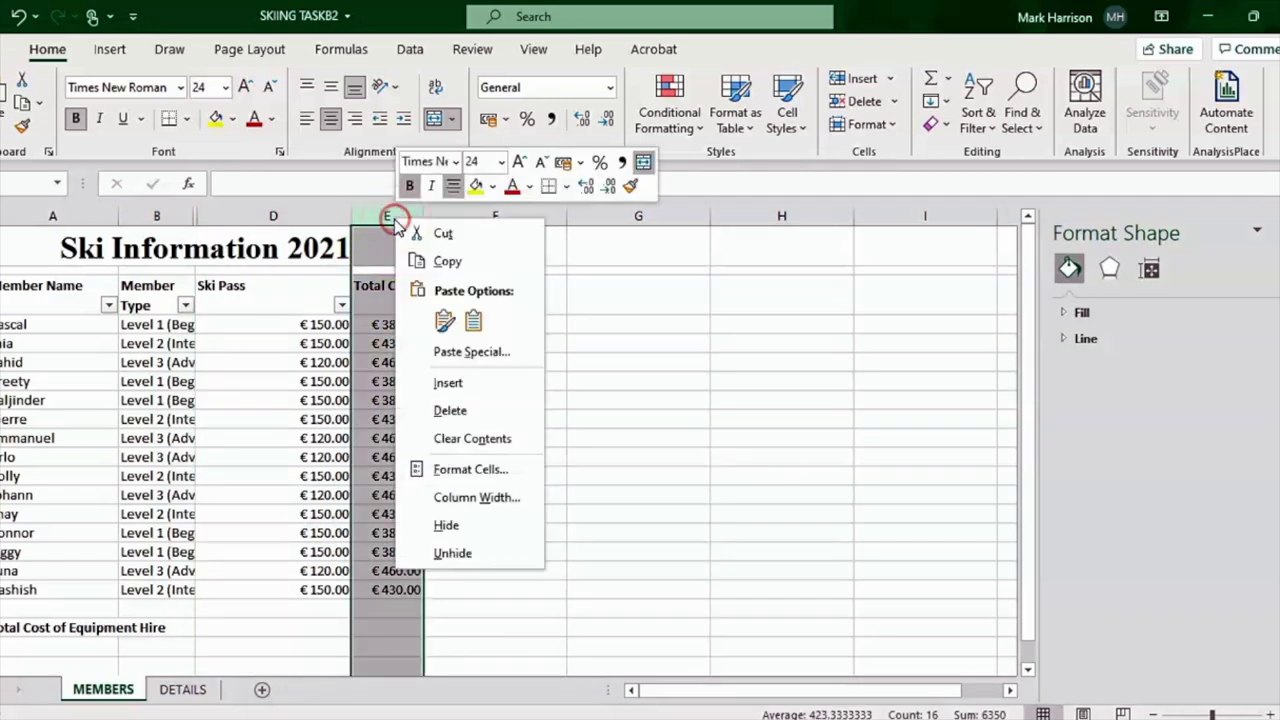
{"action": "left_click", "coordinate": [457, 525]}
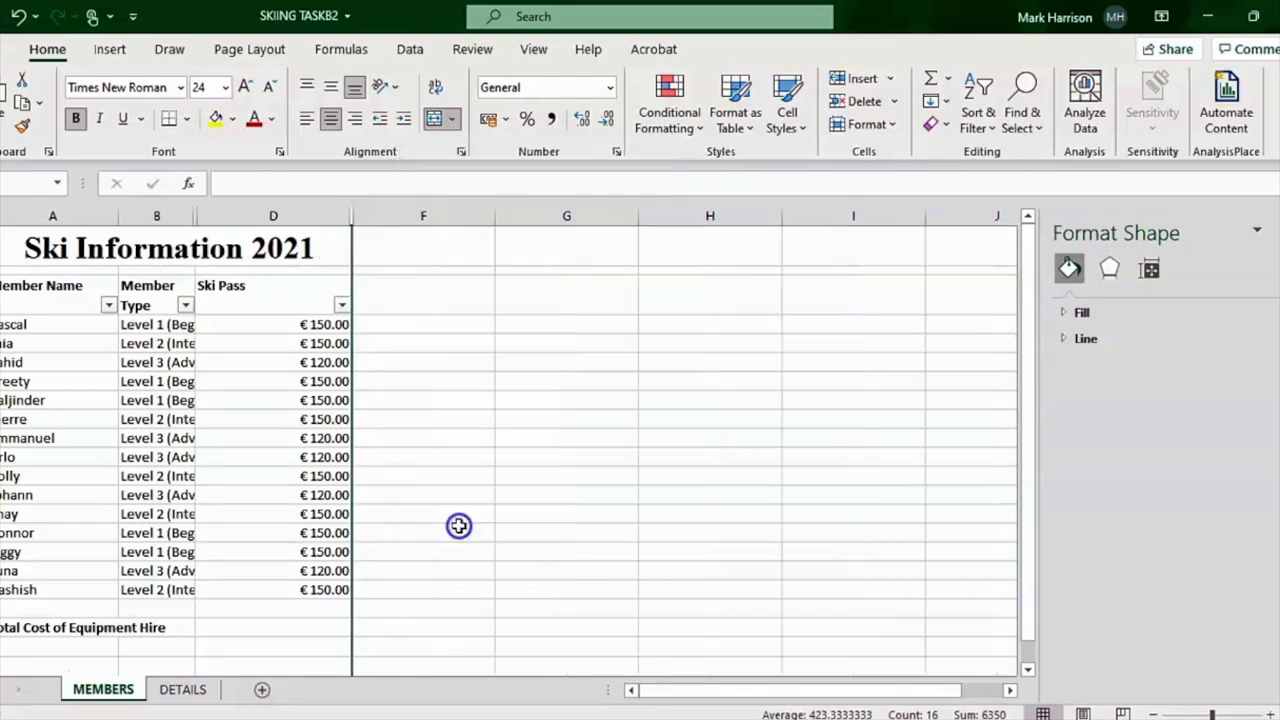
{"action": "left_click", "coordinate": [543, 492]}
Switch to Acrobat and read the Task B3c questions on the COUNTIF function and feature A.
{"action": "left_click", "coordinate": [563, 712]}
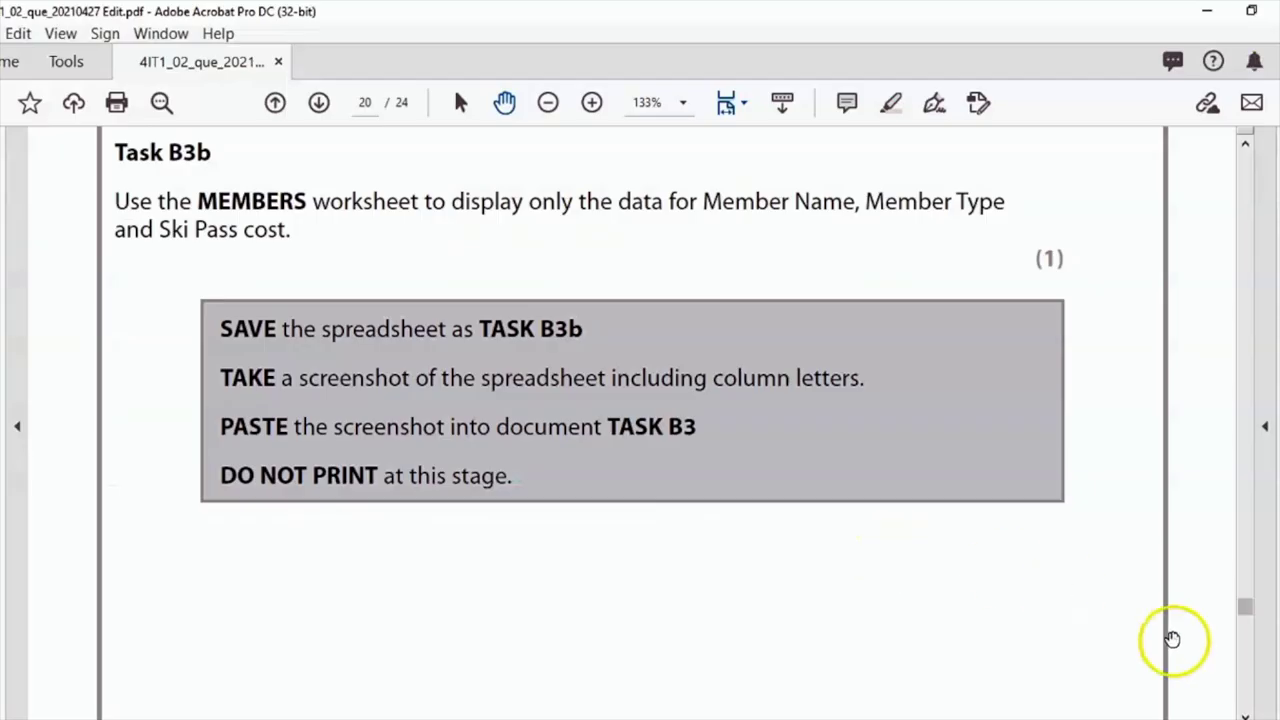
{"action": "scroll", "coordinate": [1248, 712], "scroll_direction": "down", "scroll_amount": 10}
{"action": "left_click", "coordinate": [1248, 712]}
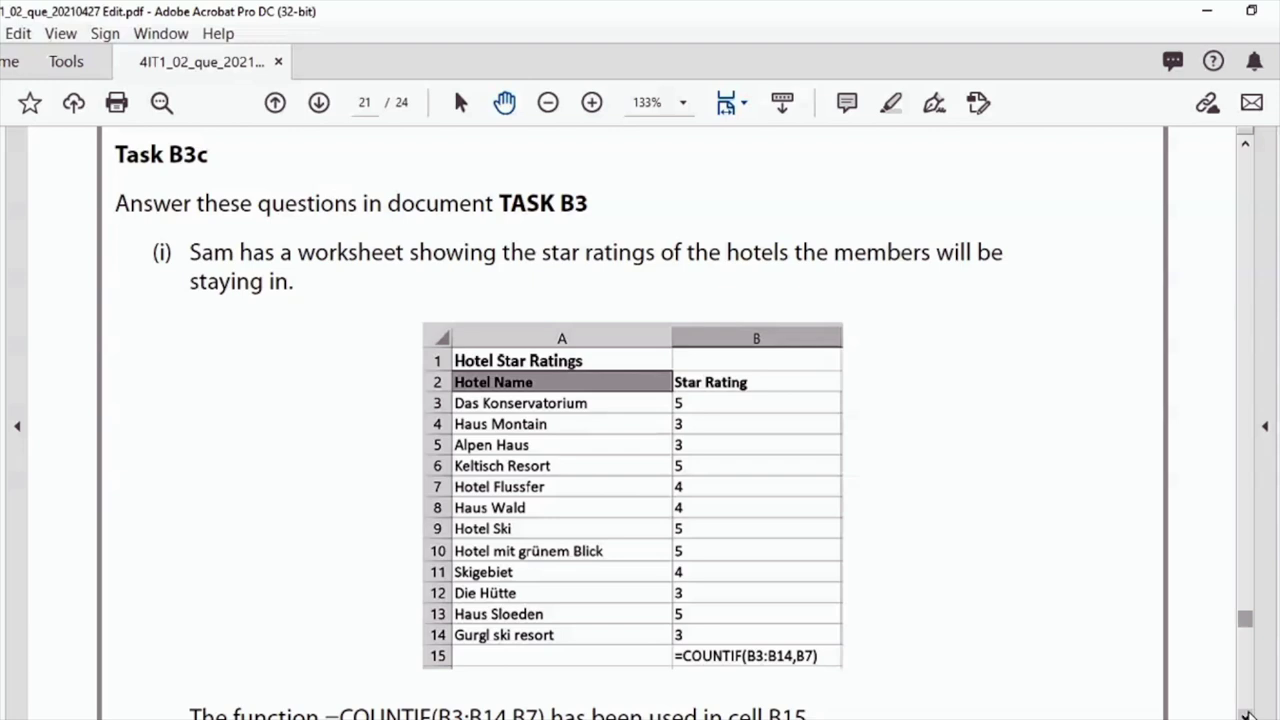
{"action": "left_click", "coordinate": [1245, 714]}
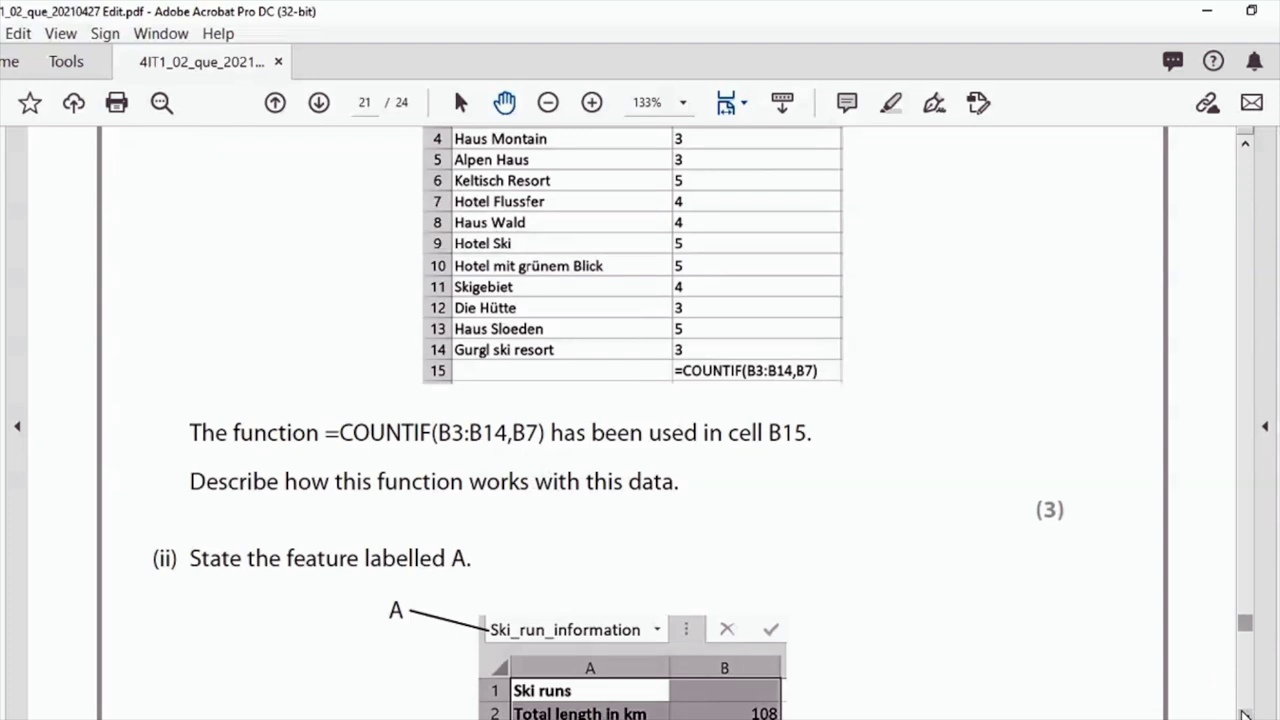
Answer the COUNTIF question with text notes: it looks in cells B3 to B14, compares them with the content of B7 and returns 3.
{"action": "scroll", "coordinate": [1245, 714], "scroll_direction": "down", "scroll_amount": 4}
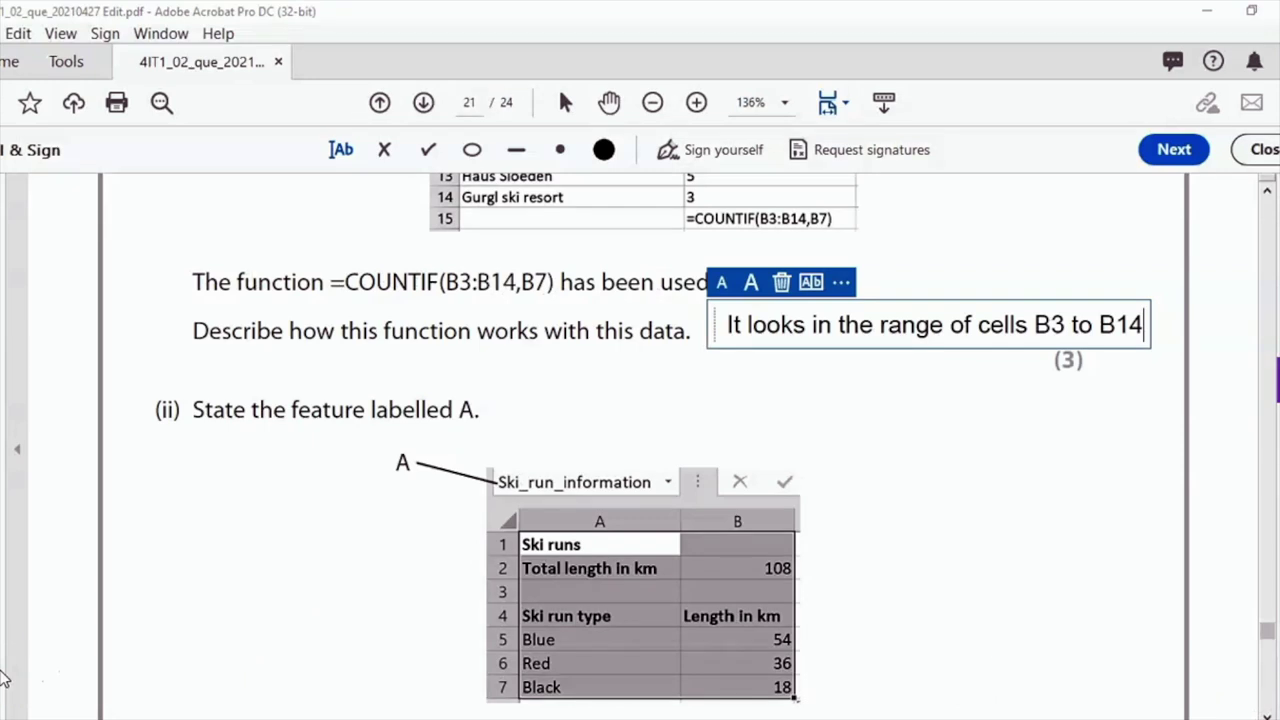
{"action": "left_click", "coordinate": [903, 488]}
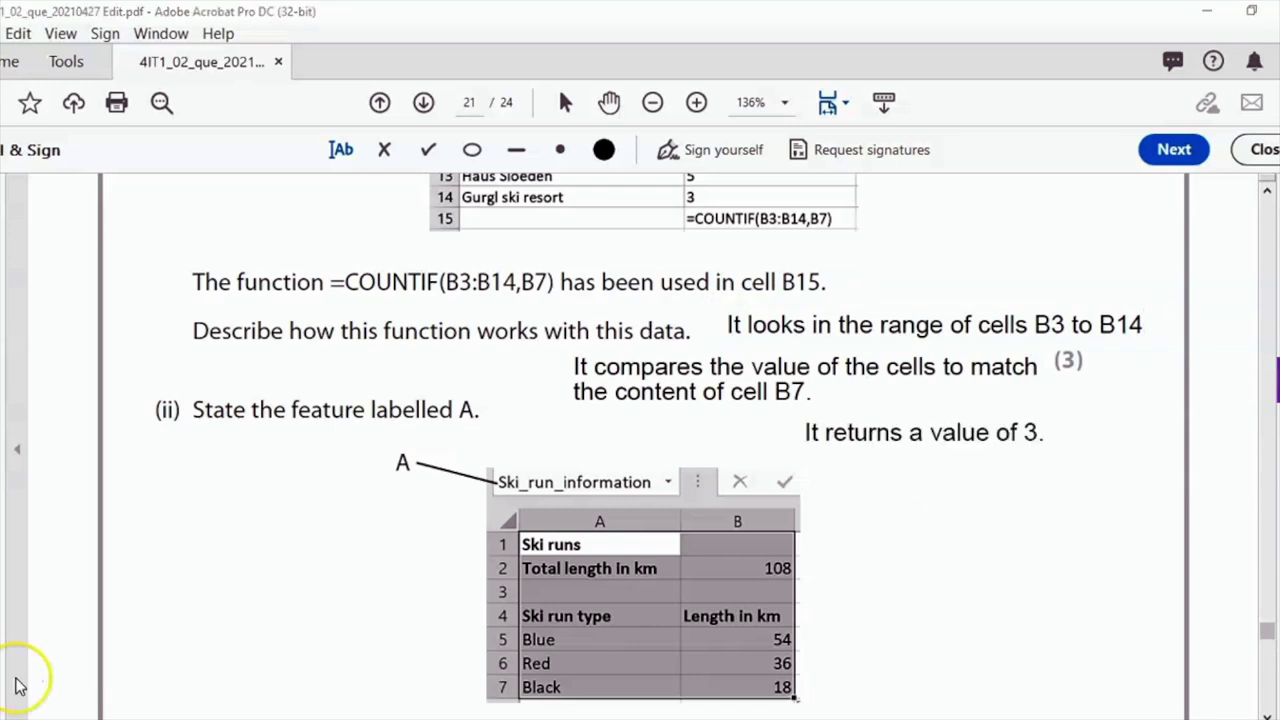
{"action": "left_click", "coordinate": [18, 686]}
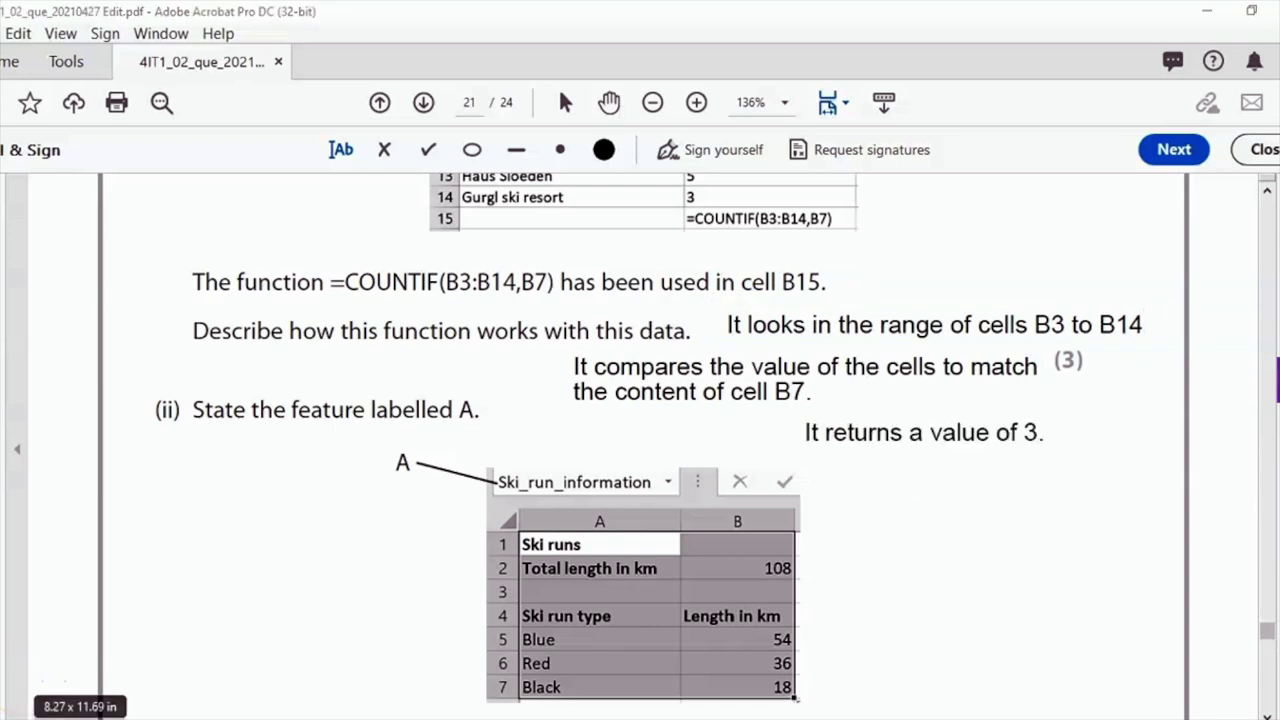
Add the answer "Named range" beside the feature A picture and check the Task B3 save and print instructions.
{"action": "scroll", "coordinate": [640, 700], "scroll_direction": "down", "scroll_amount": 3}
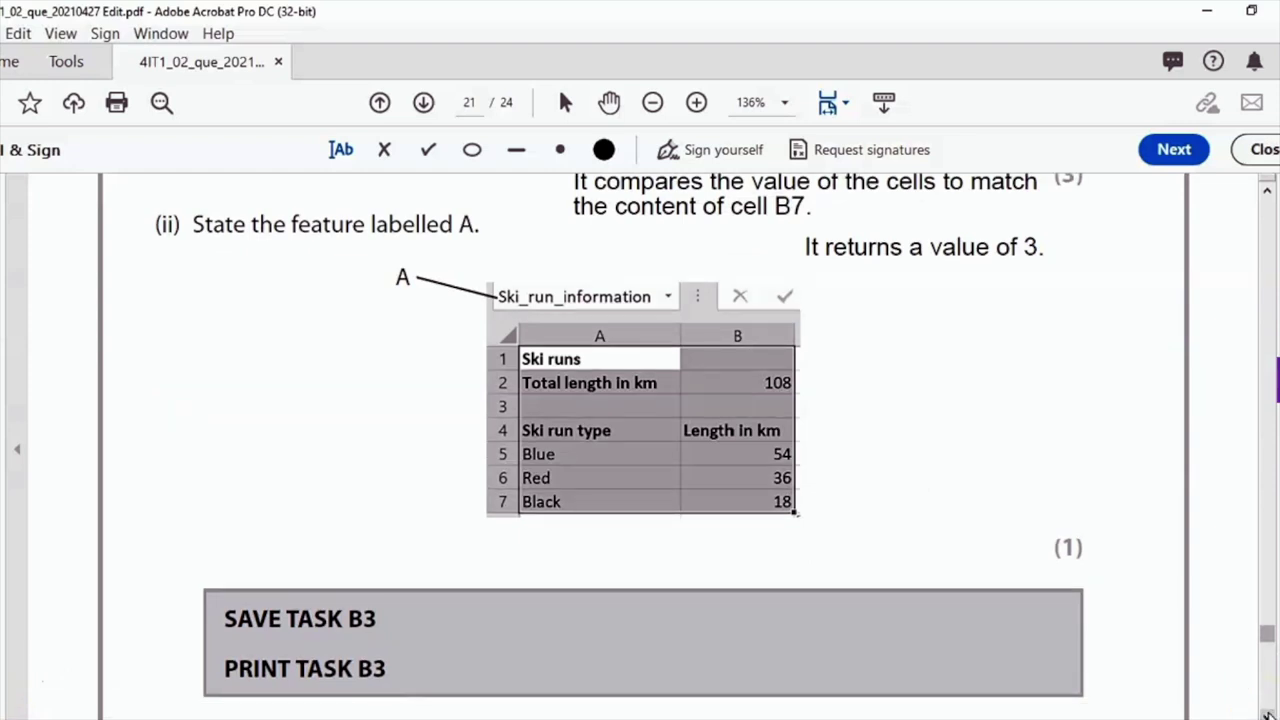
{"action": "left_click", "coordinate": [850, 390]}
{"action": "type", "text": "Named range"}
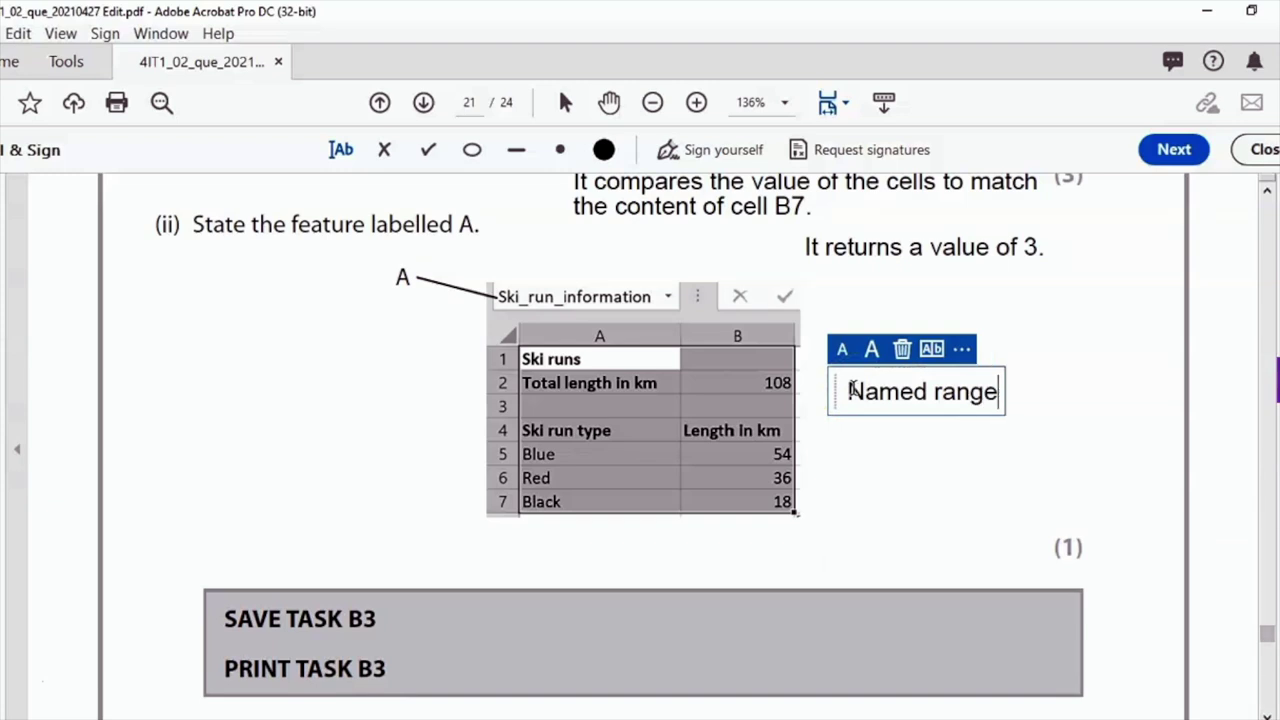
{"action": "left_click", "coordinate": [1243, 586]}
{"action": "scroll", "coordinate": [434, 594], "scroll_direction": "down", "scroll_amount": 2}
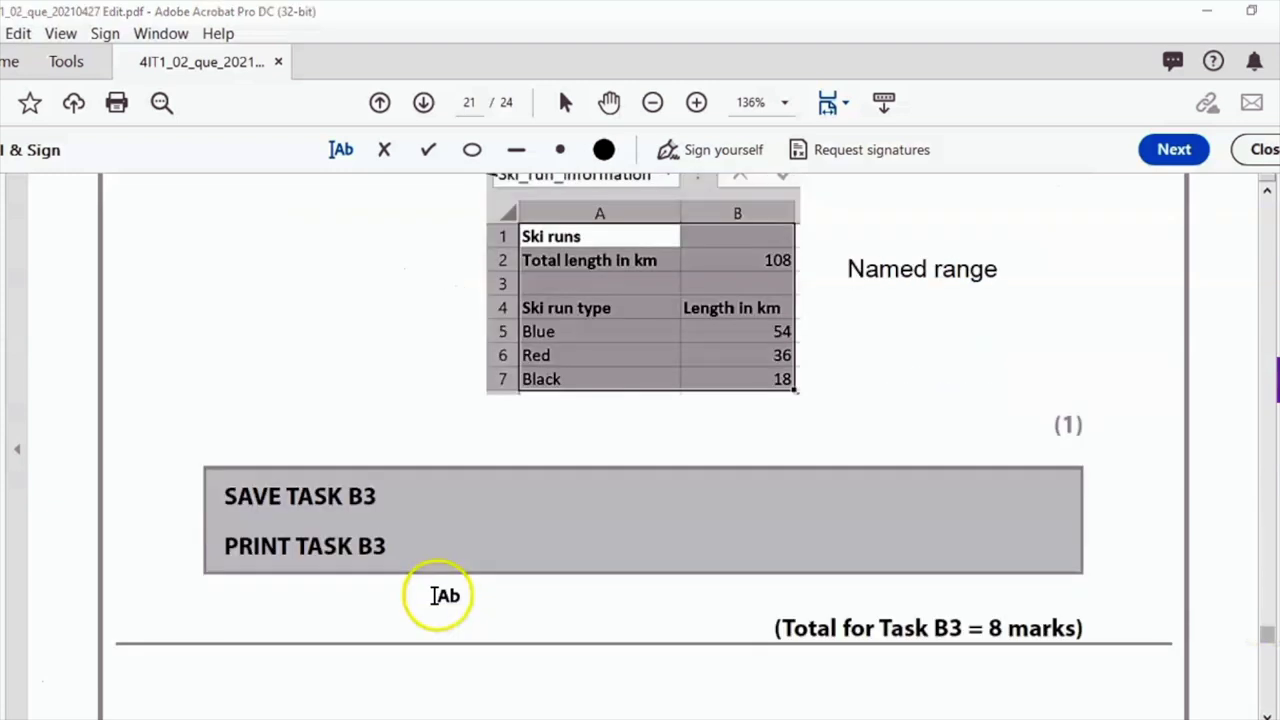
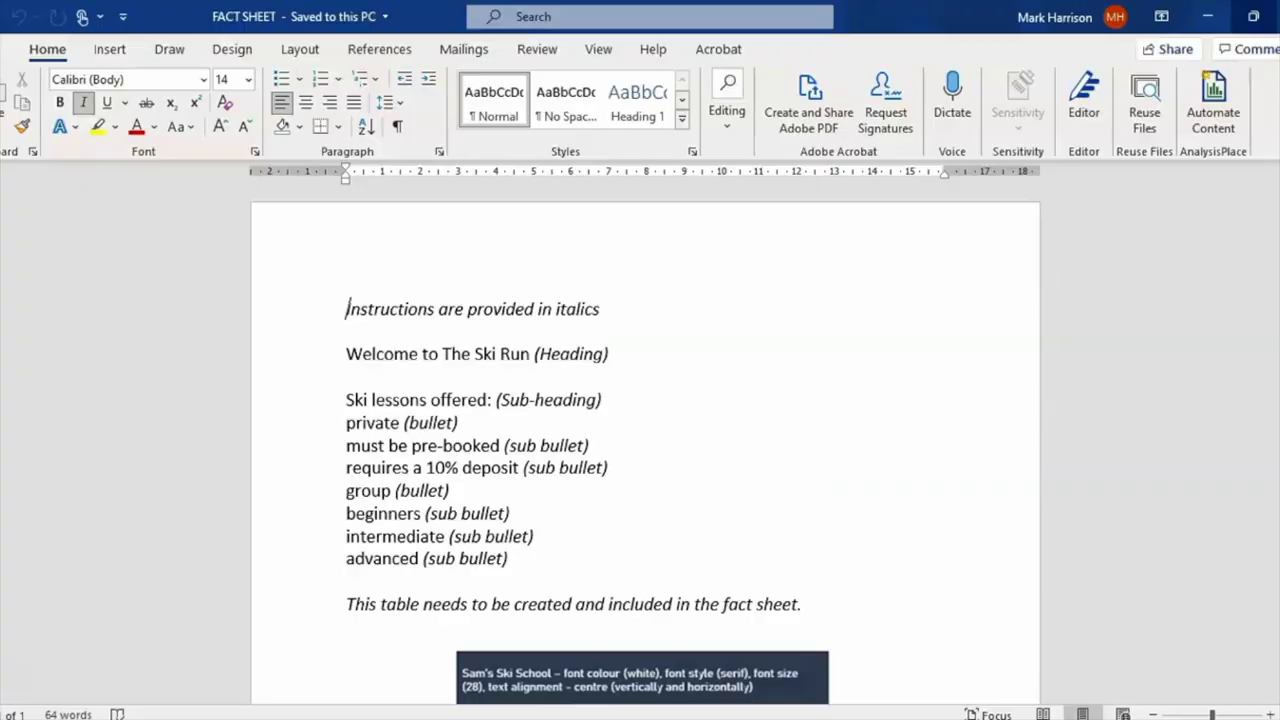
Review the FACT SHEET document's layout instructions in Word and the Task B4a requirements in Acrobat.
{"action": "scroll", "coordinate": [645, 450], "scroll_direction": "down", "scroll_amount": 6}
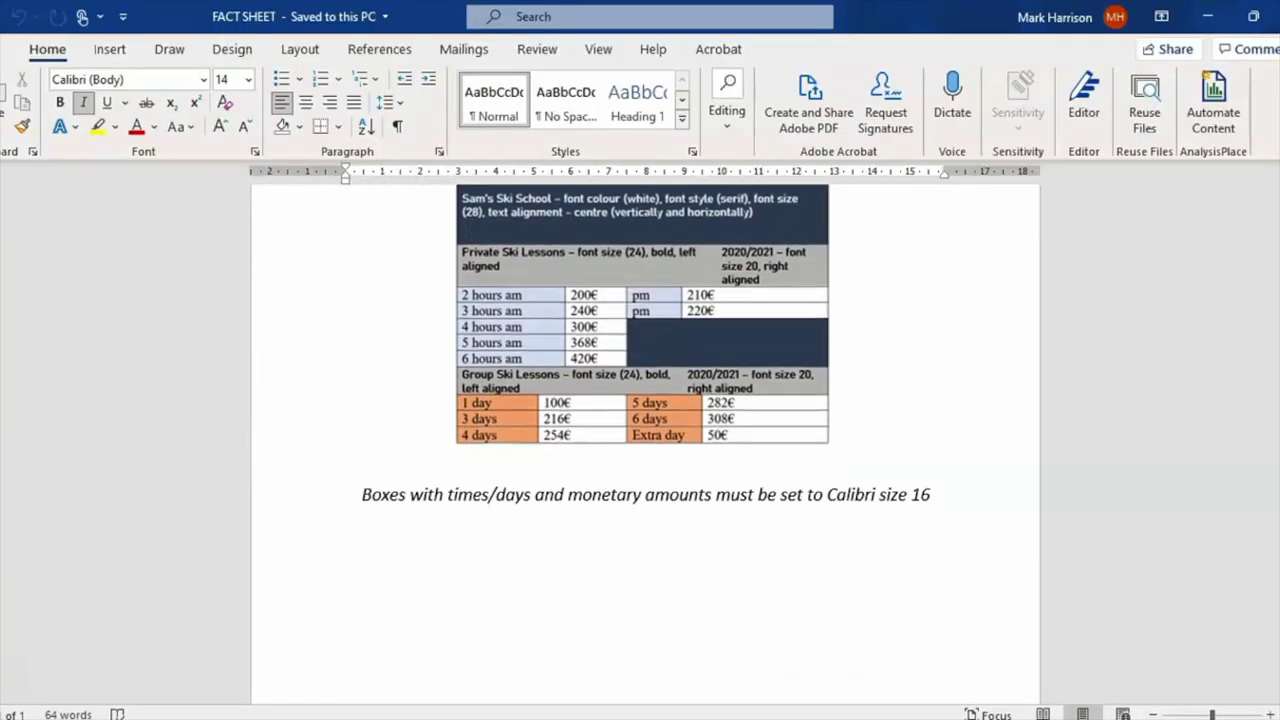
{"action": "scroll", "coordinate": [1276, 262], "scroll_direction": "up", "scroll_amount": 6}
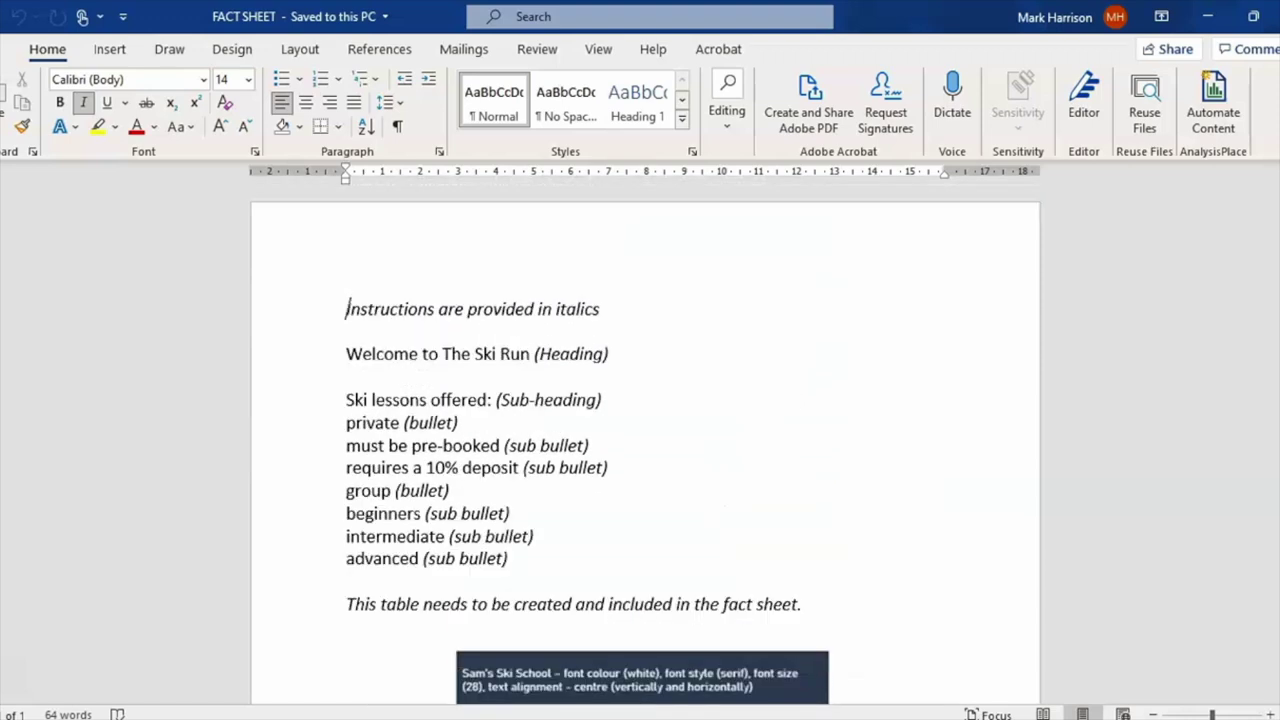
{"action": "scroll", "coordinate": [839, 328], "scroll_direction": "down", "scroll_amount": 1}
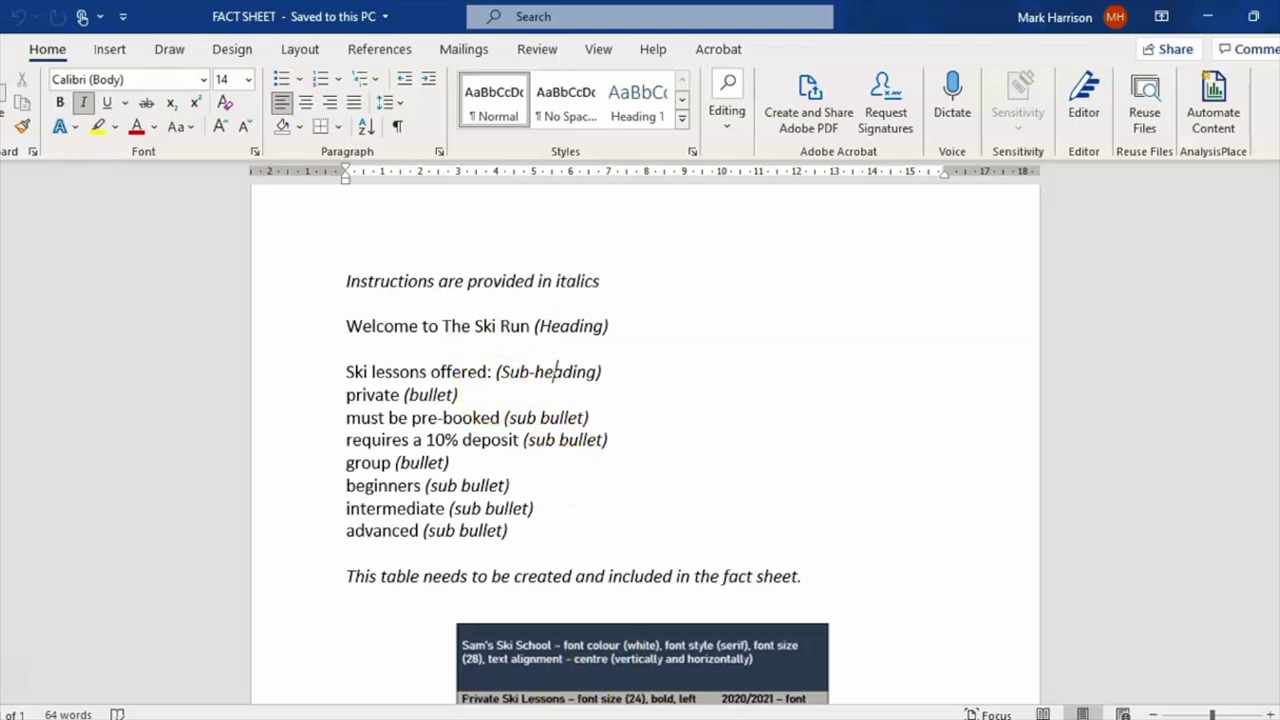
{"action": "key", "text": "alt+Tab"}
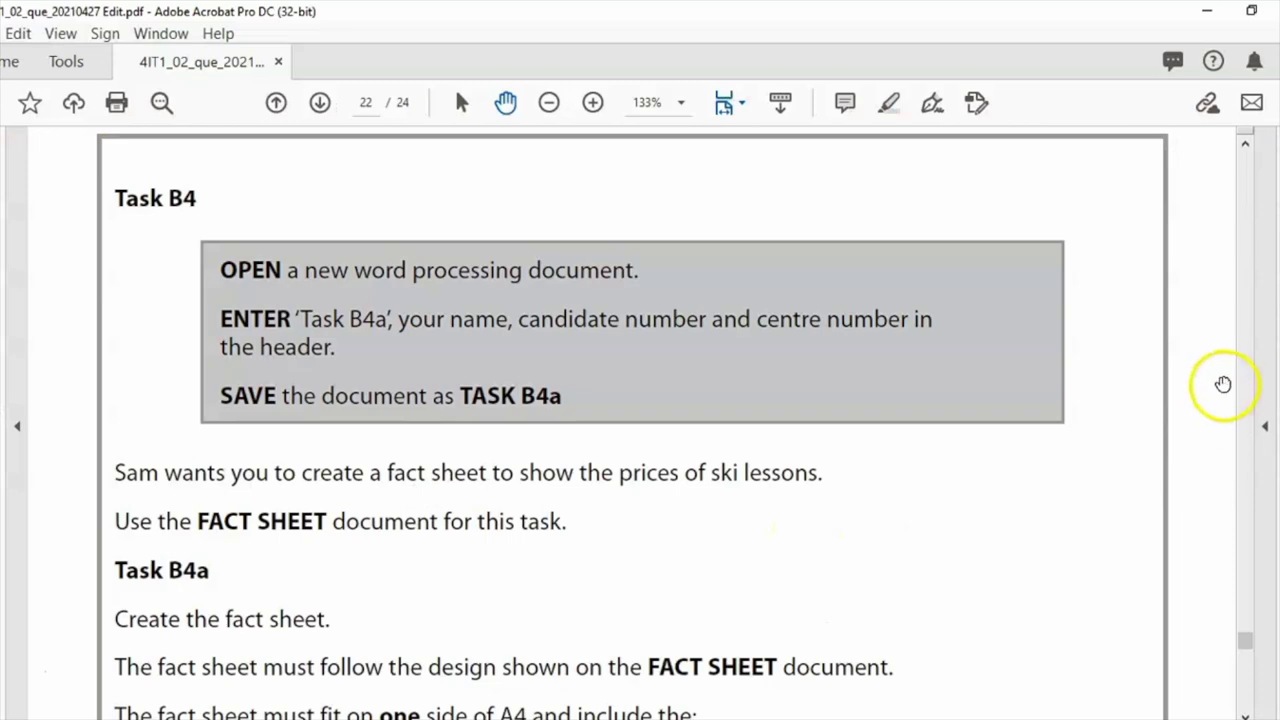
{"action": "scroll", "coordinate": [1240, 643], "scroll_direction": "down", "scroll_amount": 4}
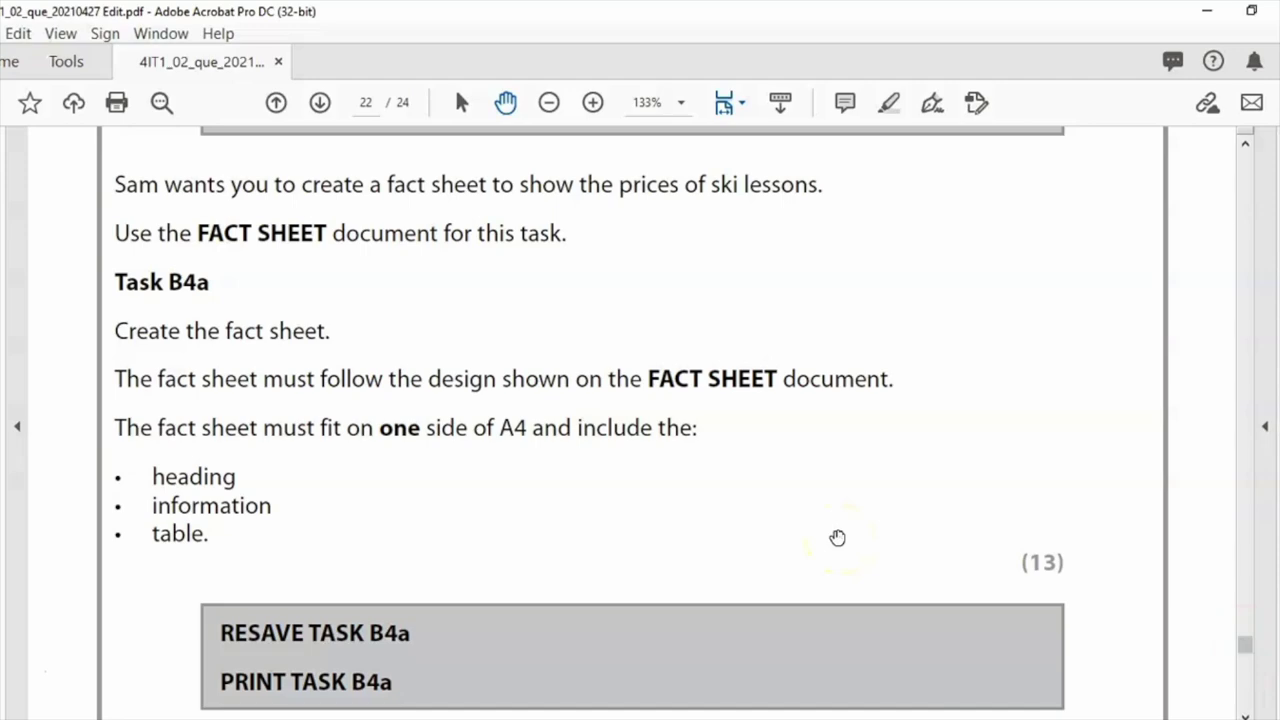
Copy the heading "Welcome to The Ski Run" from the FACT SHEET document into a new Word document.
{"action": "key", "text": "alt+Tab"}
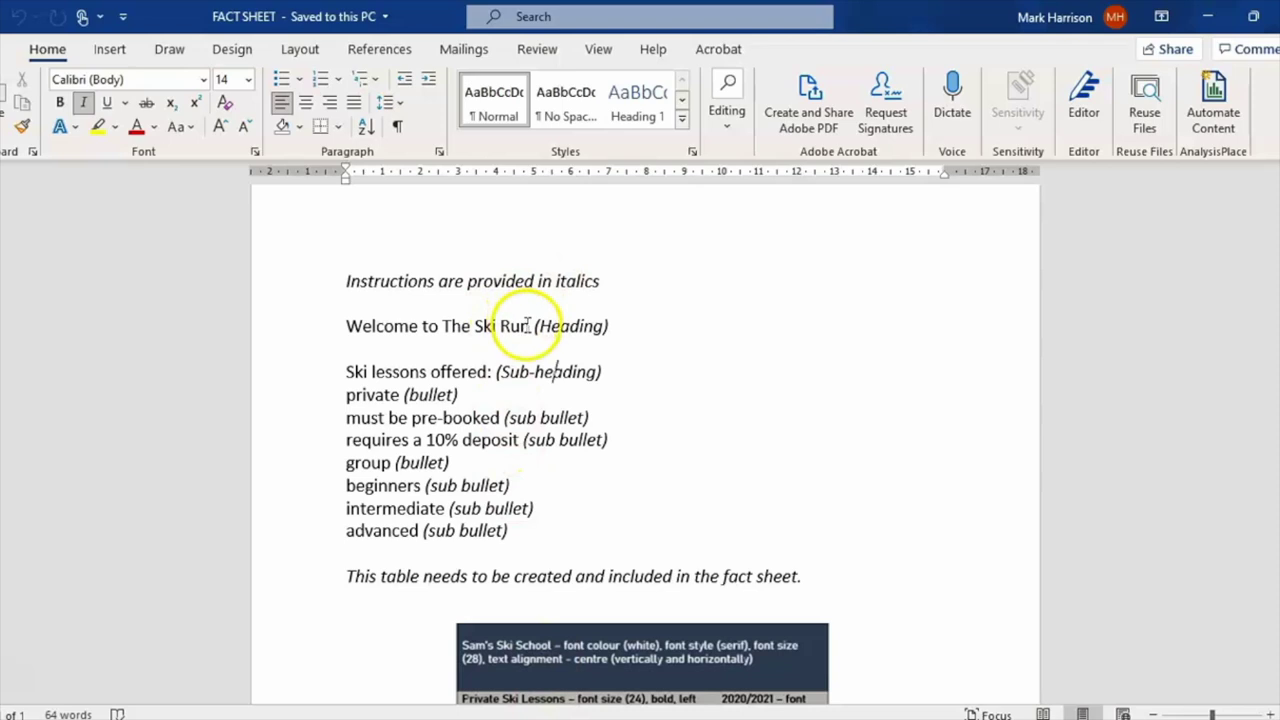
{"action": "left_click_drag", "start_coordinate": [535, 326], "coordinate": [364, 326]}
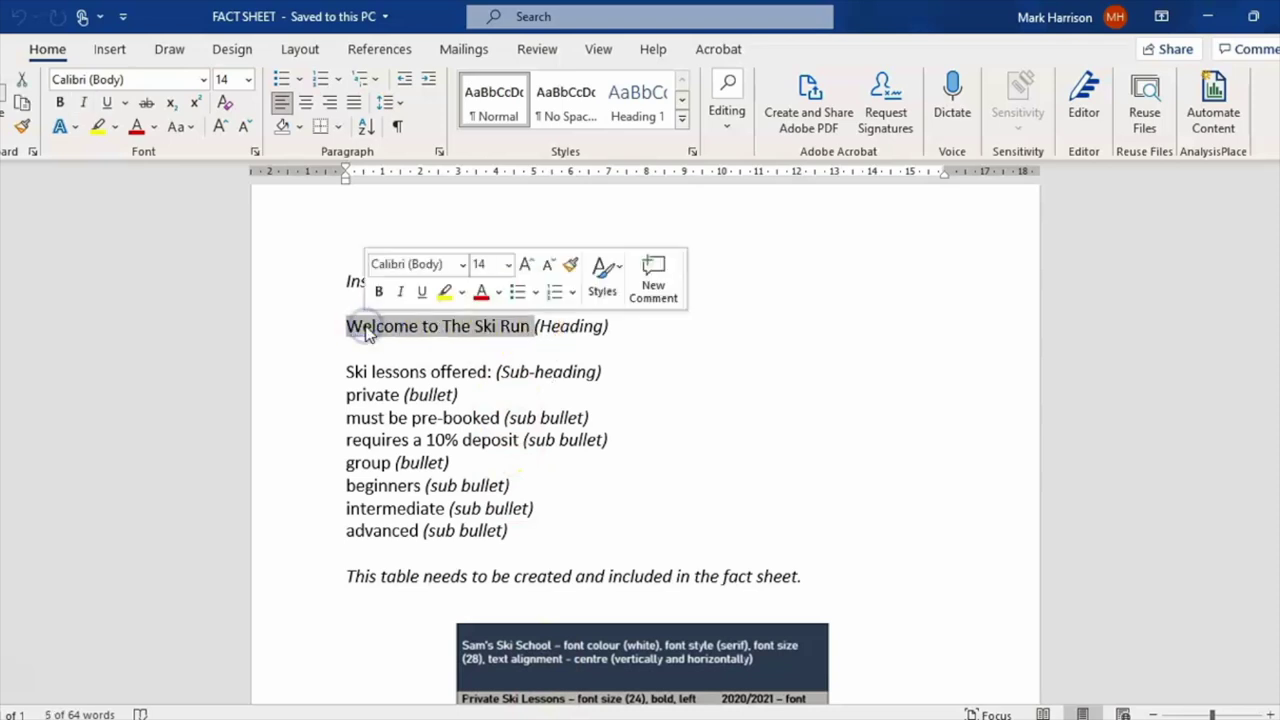
{"action": "key", "text": "alt+Tab"}
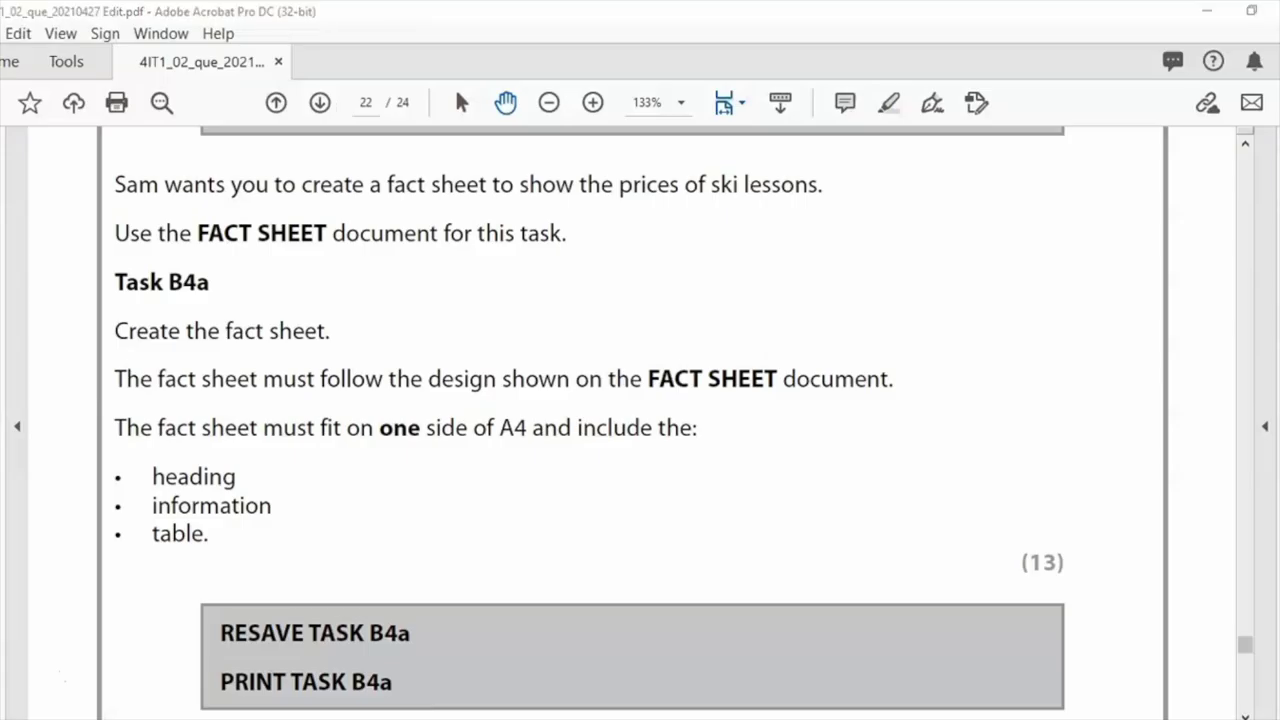
{"action": "key", "text": "alt+Tab"}
{"action": "key", "text": "ctrl+c"}
{"action": "key", "text": "alt+Tab"}
{"action": "key", "text": "ctrl+v"}
Apply the Heading 1 style to the pasted "Welcome to The Ski Run" line.
{"action": "left_click", "coordinate": [297, 310]}
{"action": "left_click", "coordinate": [203, 80]}
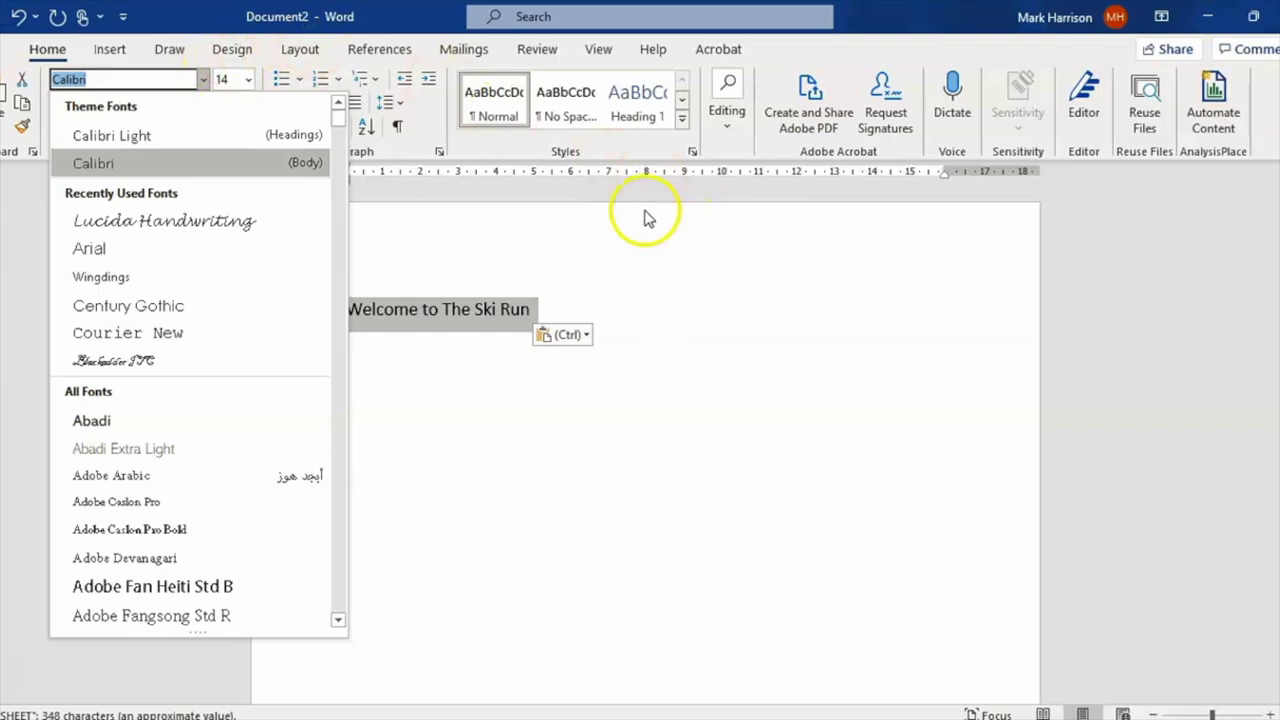
{"action": "left_click", "coordinate": [433, 131]}
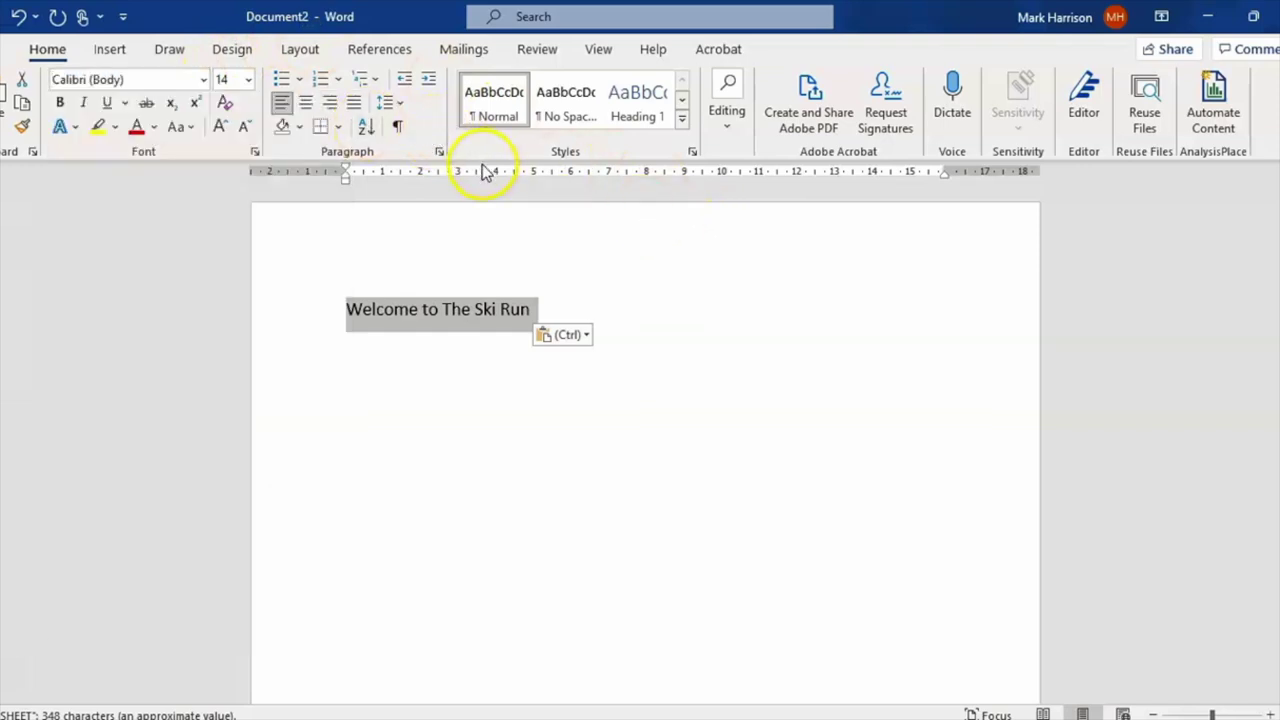
{"action": "left_click", "coordinate": [655, 112]}
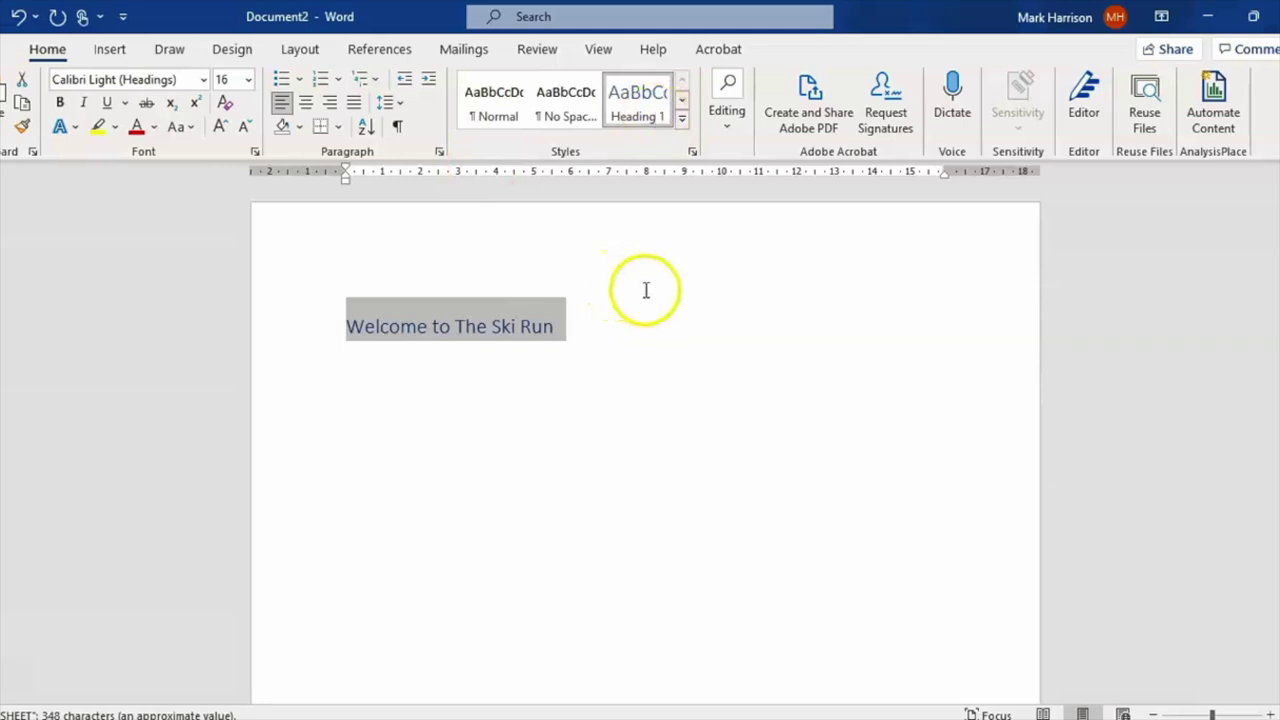
Centre the "Welcome to The Ski Run" heading and start a new line beneath it.
{"action": "left_click", "coordinate": [307, 103]}
{"action": "left_click", "coordinate": [569, 402]}
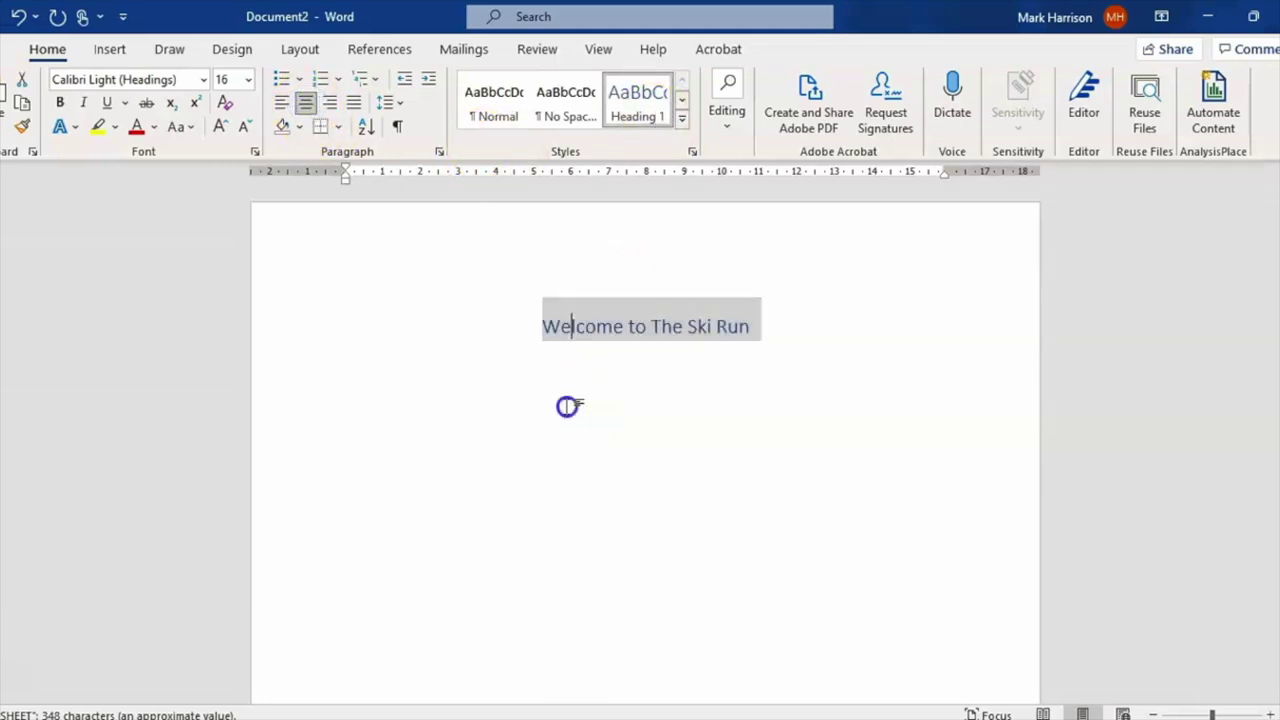
{"action": "left_click", "coordinate": [826, 321]}
{"action": "key", "text": "Return"}
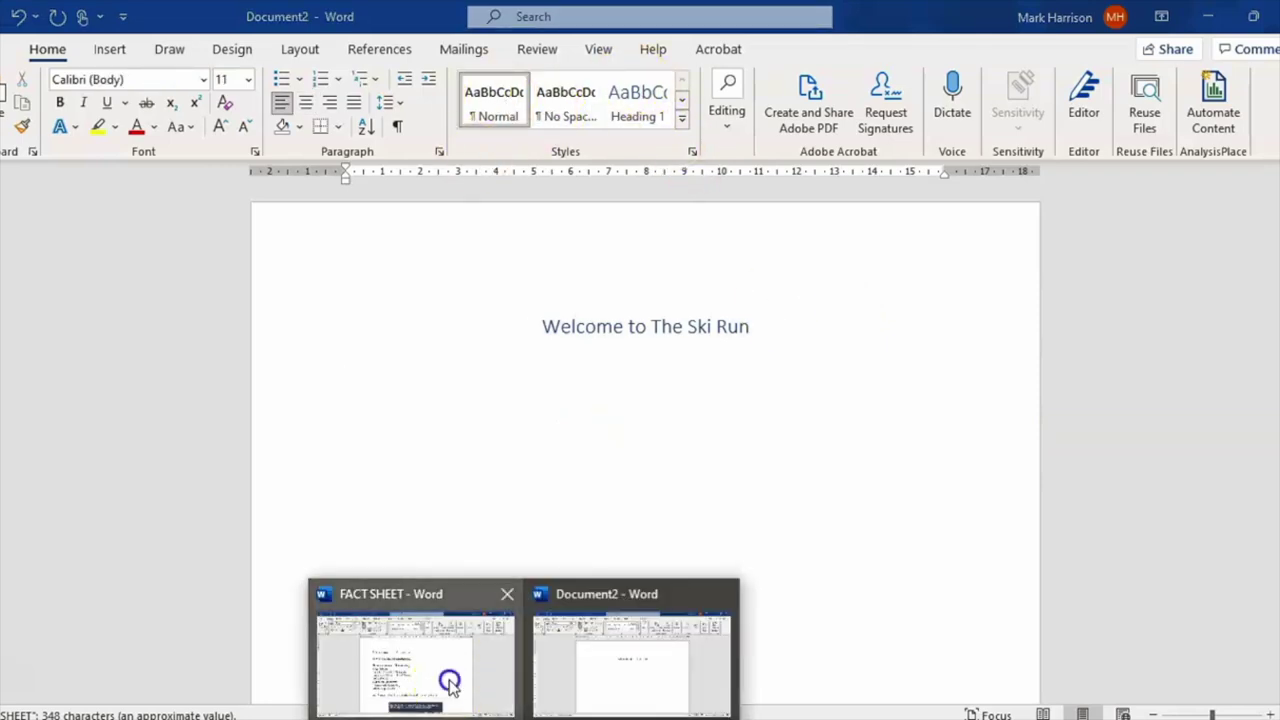
Copy "Ski lessons offered:" from the FACT SHEET document and paste it below the heading in the new document.
{"action": "left_click", "coordinate": [447, 683]}
{"action": "left_click_drag", "start_coordinate": [493, 371], "coordinate": [366, 372]}
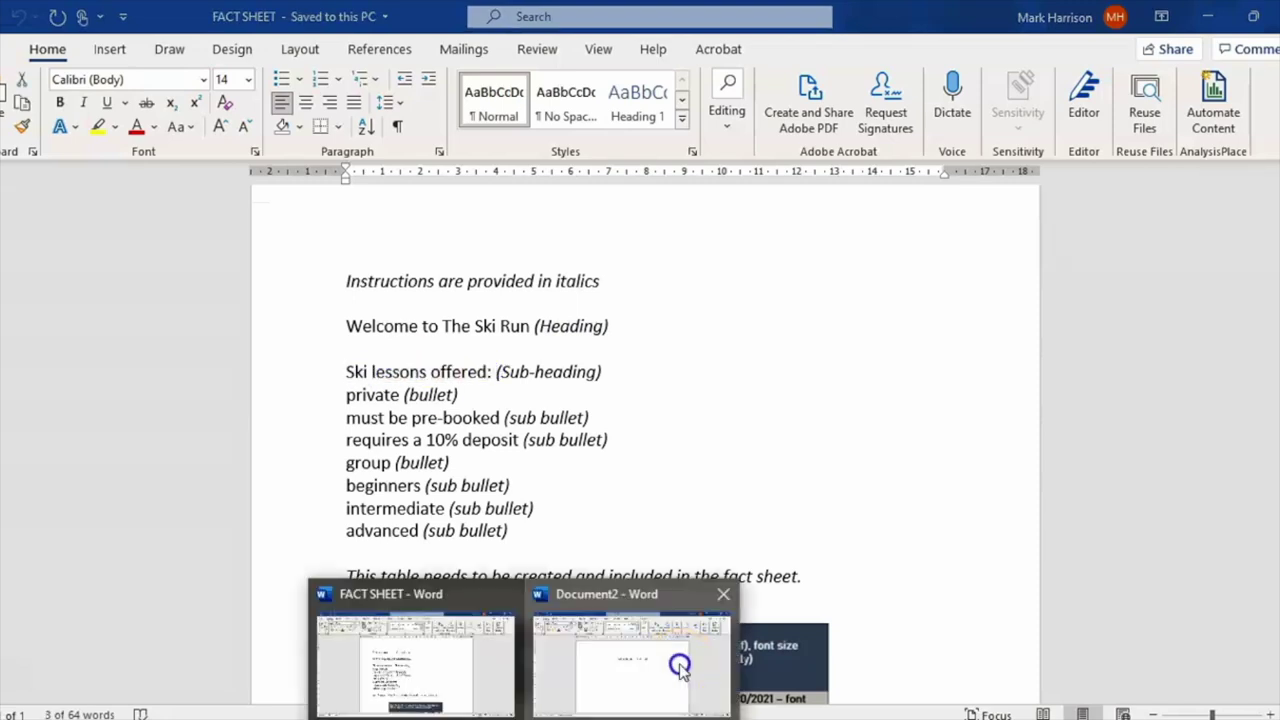
{"action": "left_click", "coordinate": [676, 665]}
{"action": "key", "text": "ctrl+v"}
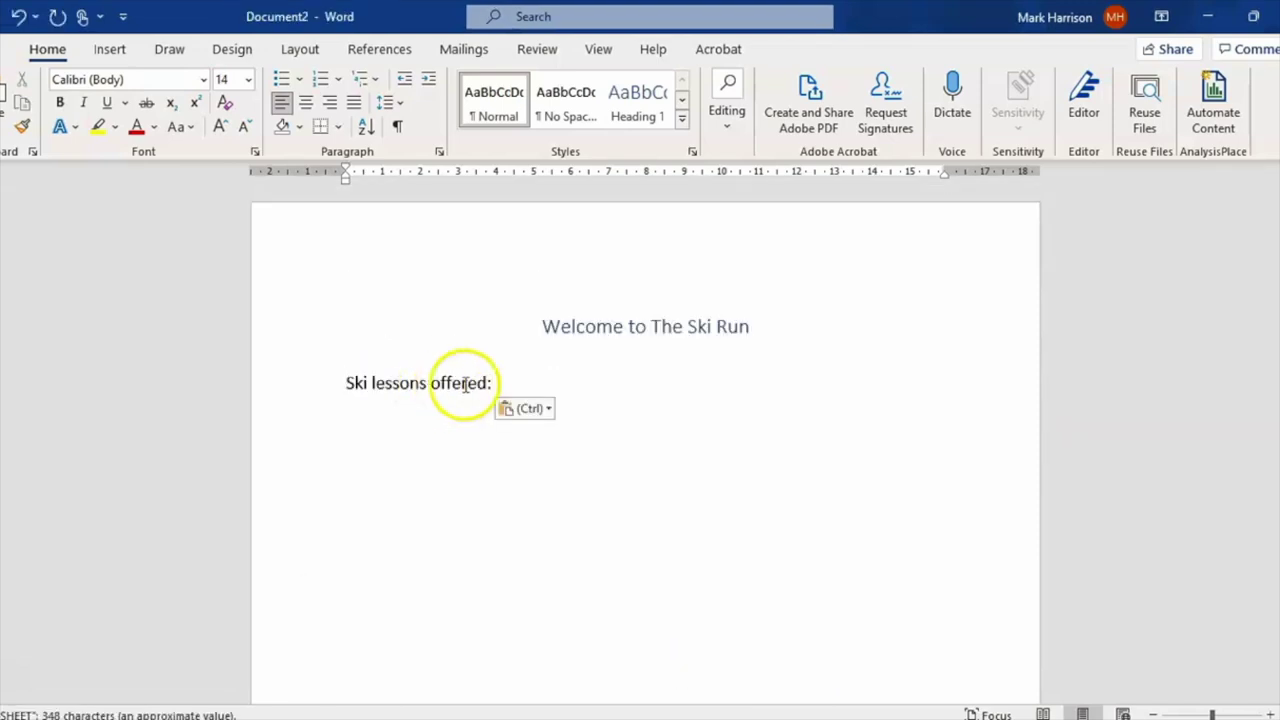
Apply the Heading 2 style to "Ski lessons offered:" and remove the blank line between it and the main heading.
{"action": "left_click", "coordinate": [310, 377]}
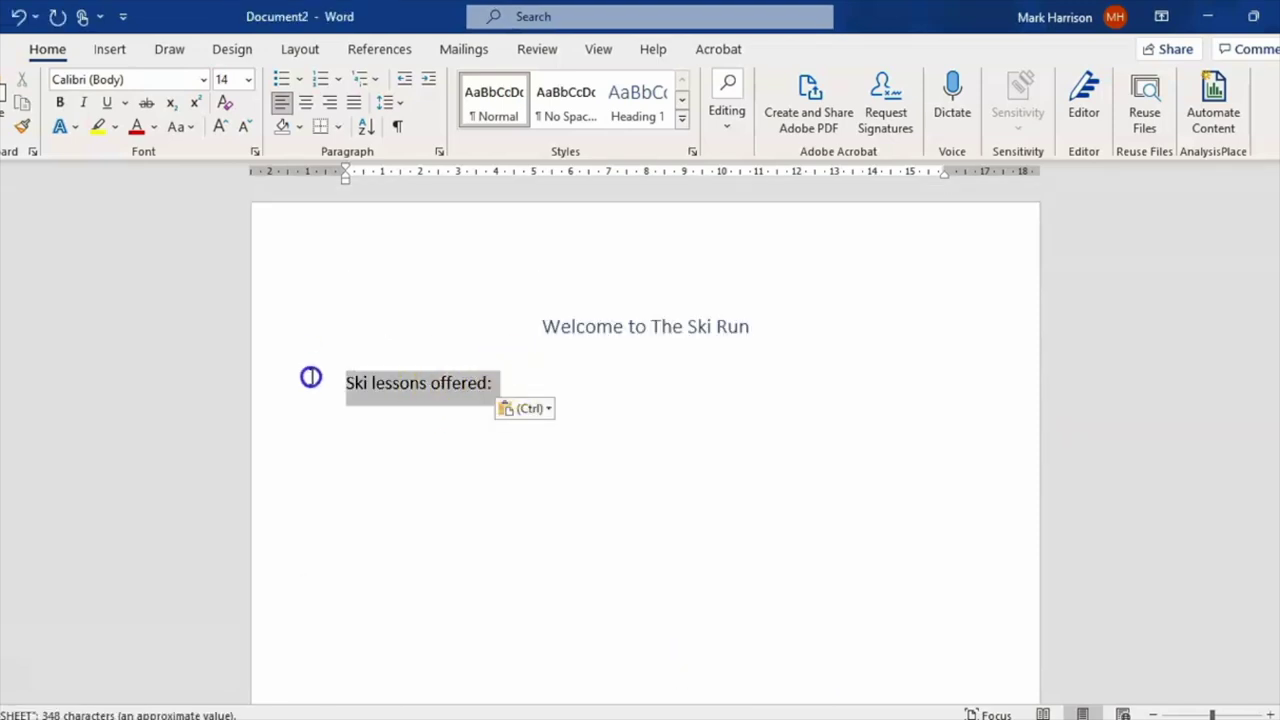
{"action": "left_click", "coordinate": [681, 118]}
{"action": "left_click", "coordinate": [708, 105]}
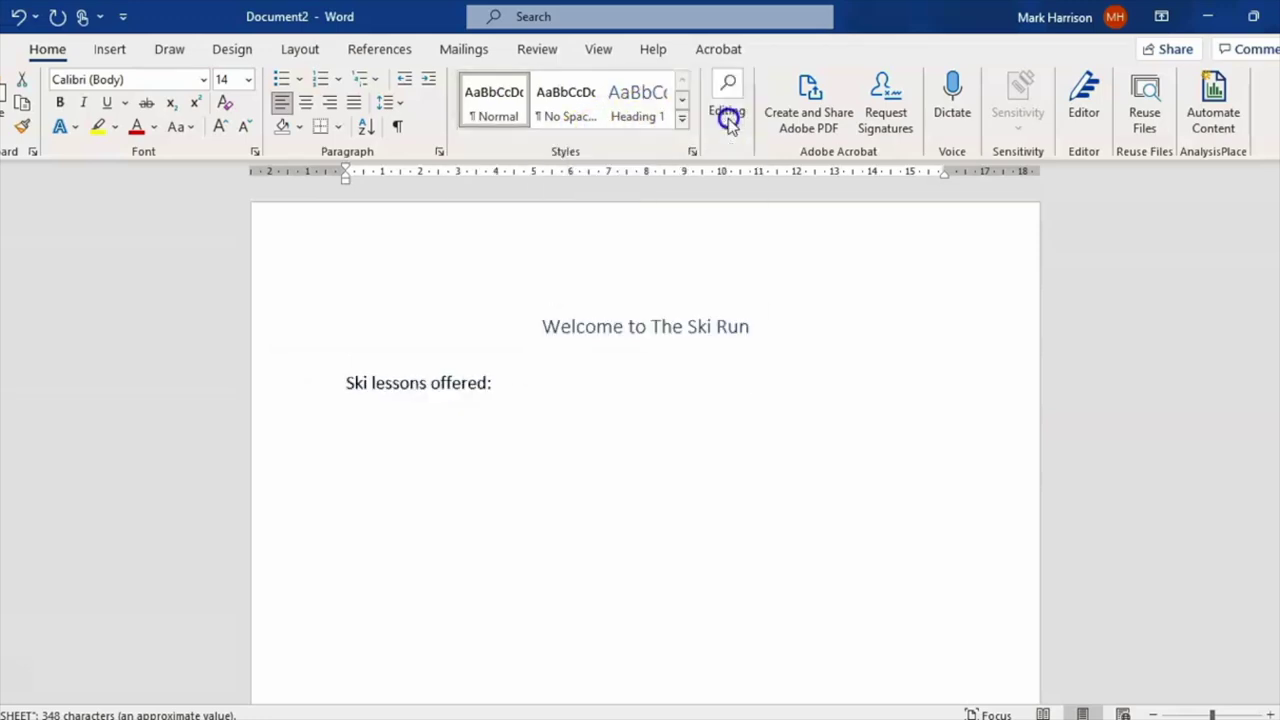
{"action": "left_click", "coordinate": [408, 420]}
{"action": "left_click", "coordinate": [516, 387]}
{"action": "left_click", "coordinate": [346, 350]}
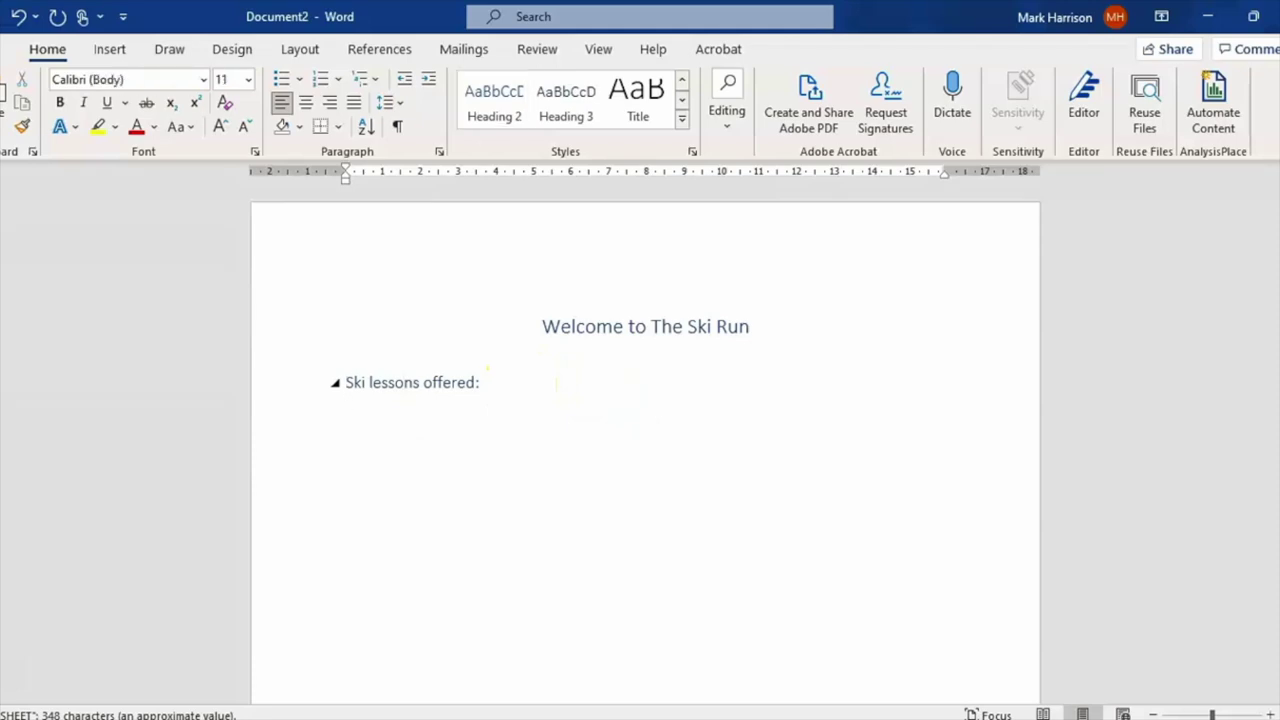
{"action": "key", "text": "Delete"}
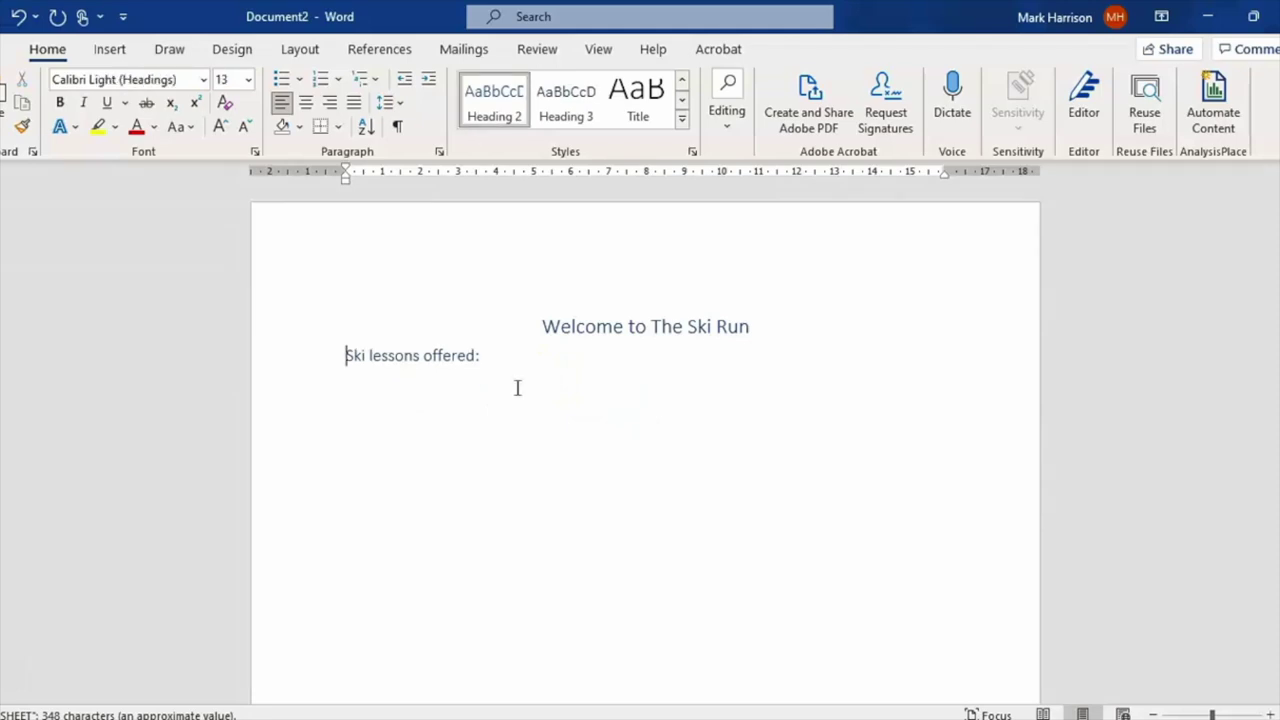
{"action": "left_click", "coordinate": [517, 388]}
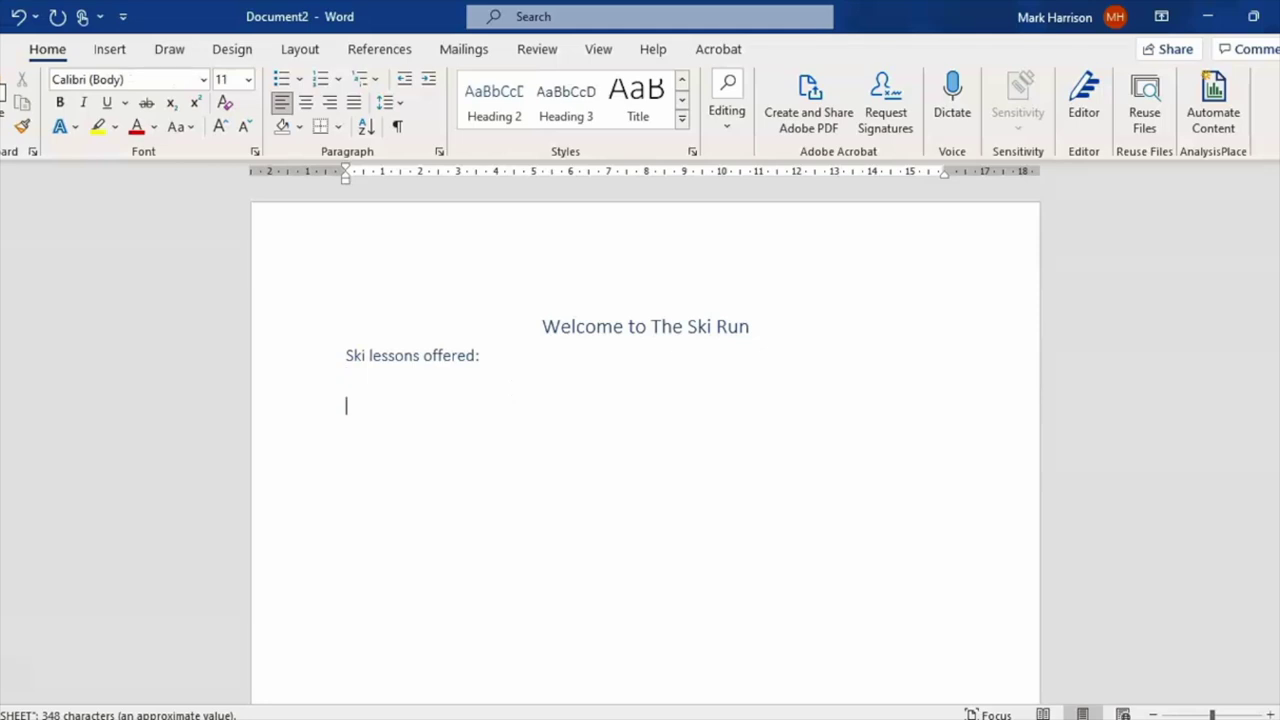
Copy the block from "Ski lessons offered:" to "advanced" in the FACT SHEET document and paste it below the sub-heading.
{"action": "mouse_move", "coordinate": [509, 716]}
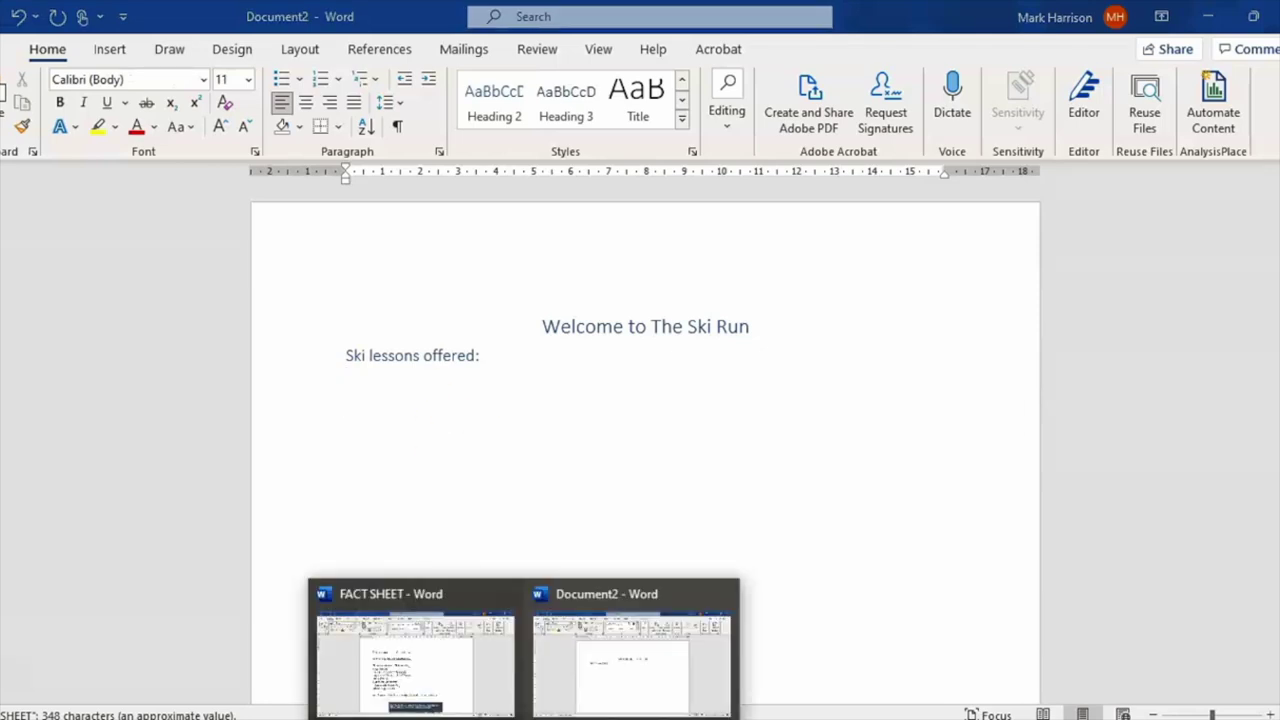
{"action": "left_click", "coordinate": [483, 668]}
{"action": "left_click_drag", "start_coordinate": [346, 371], "coordinate": [509, 528]}
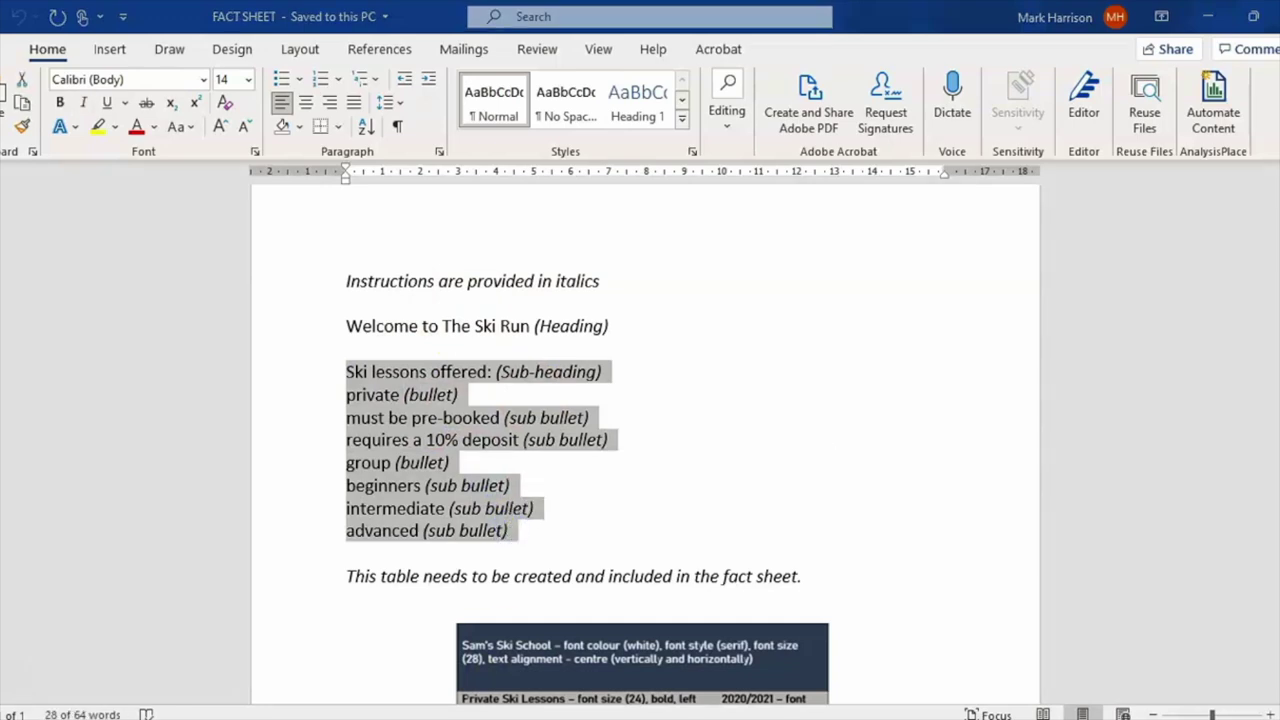
{"action": "left_click", "coordinate": [591, 700]}
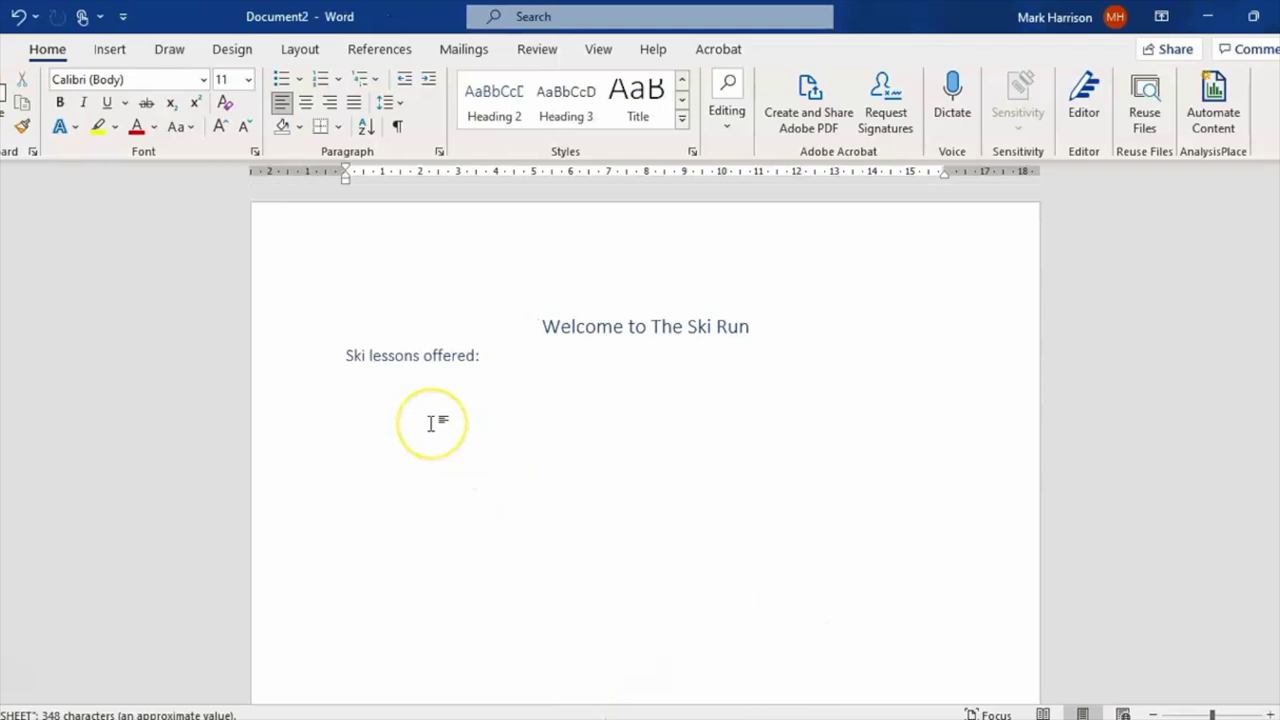
{"action": "key", "text": "ctrl+v"}
Set the font size of the pasted ski lessons block to 12.
{"action": "left_click", "coordinate": [414, 354]}
{"action": "left_click", "coordinate": [554, 330]}
{"action": "left_click_drag", "start_coordinate": [491, 360], "coordinate": [346, 353]}
{"action": "left_click_drag", "start_coordinate": [341, 407], "coordinate": [551, 578]}
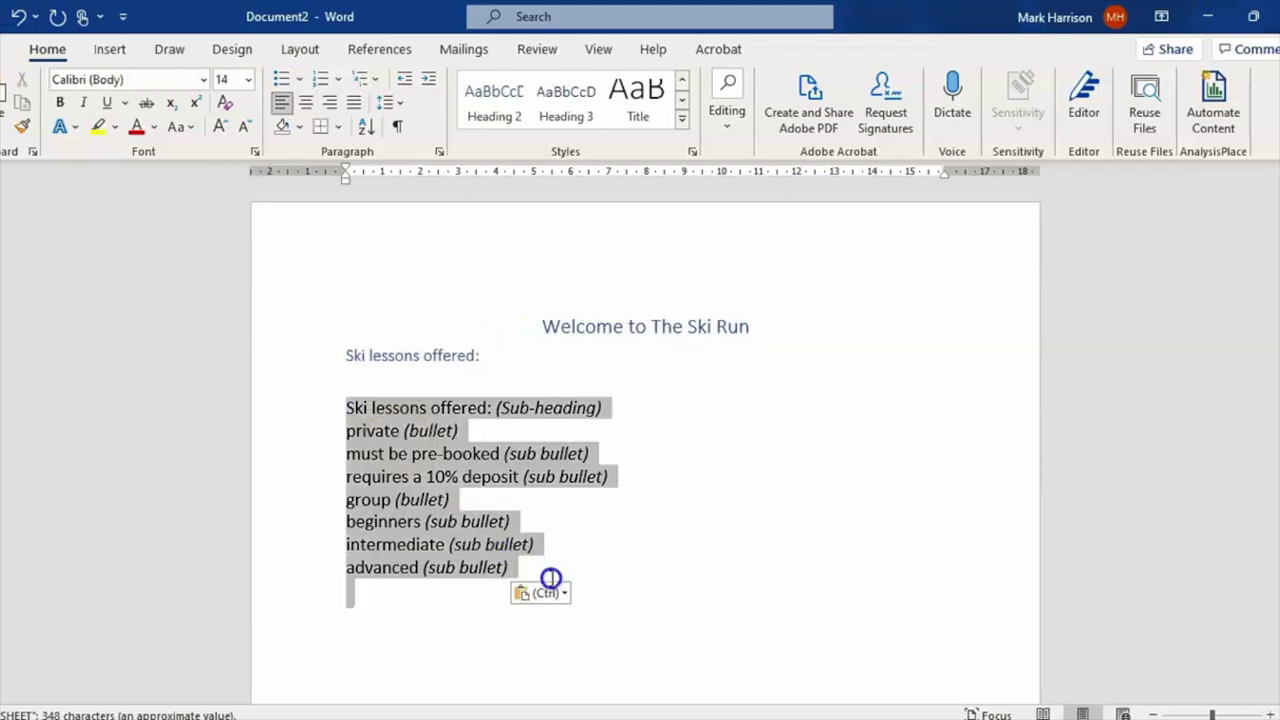
{"action": "left_click", "coordinate": [248, 79]}
{"action": "left_click", "coordinate": [232, 196]}
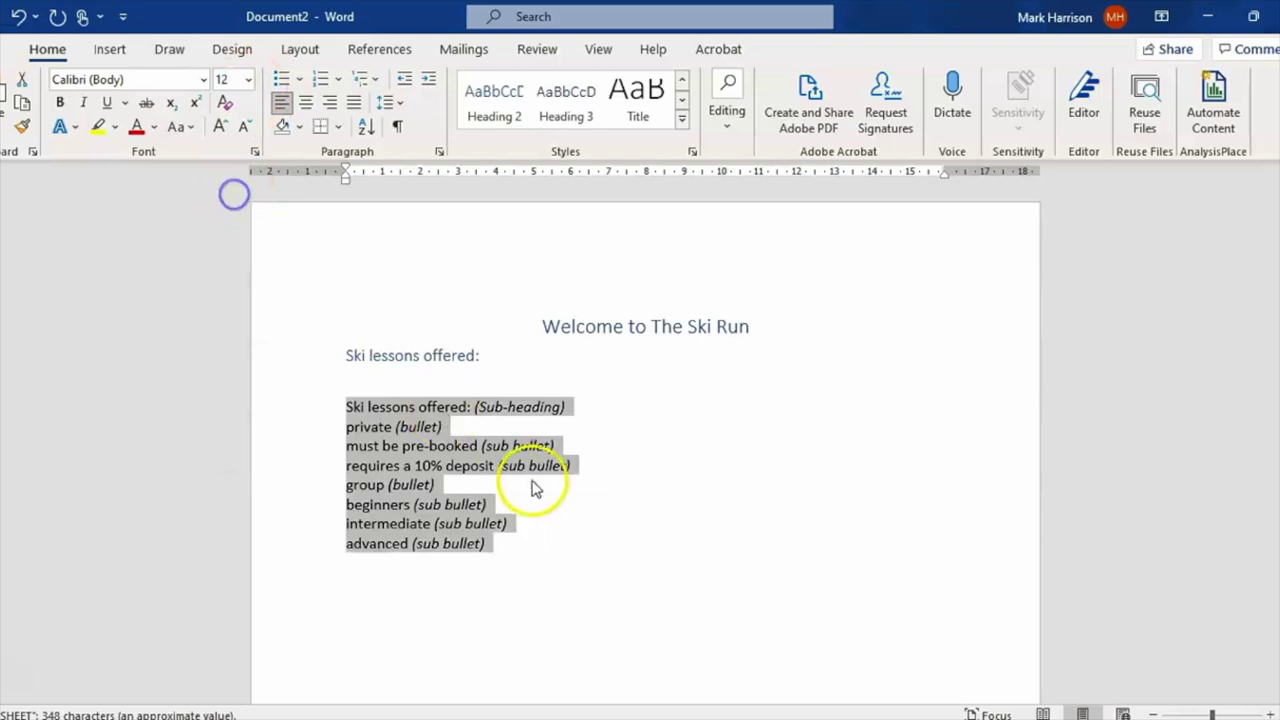
Apply the Heading 3 style to the pasted "Ski lessons offered" text and delete its "(Sub-heading)" note.
{"action": "left_click", "coordinate": [532, 478]}
{"action": "left_click_drag", "start_coordinate": [470, 407], "coordinate": [340, 407]}
{"action": "scroll", "coordinate": [683, 125], "scroll_direction": "down", "scroll_amount": 2}
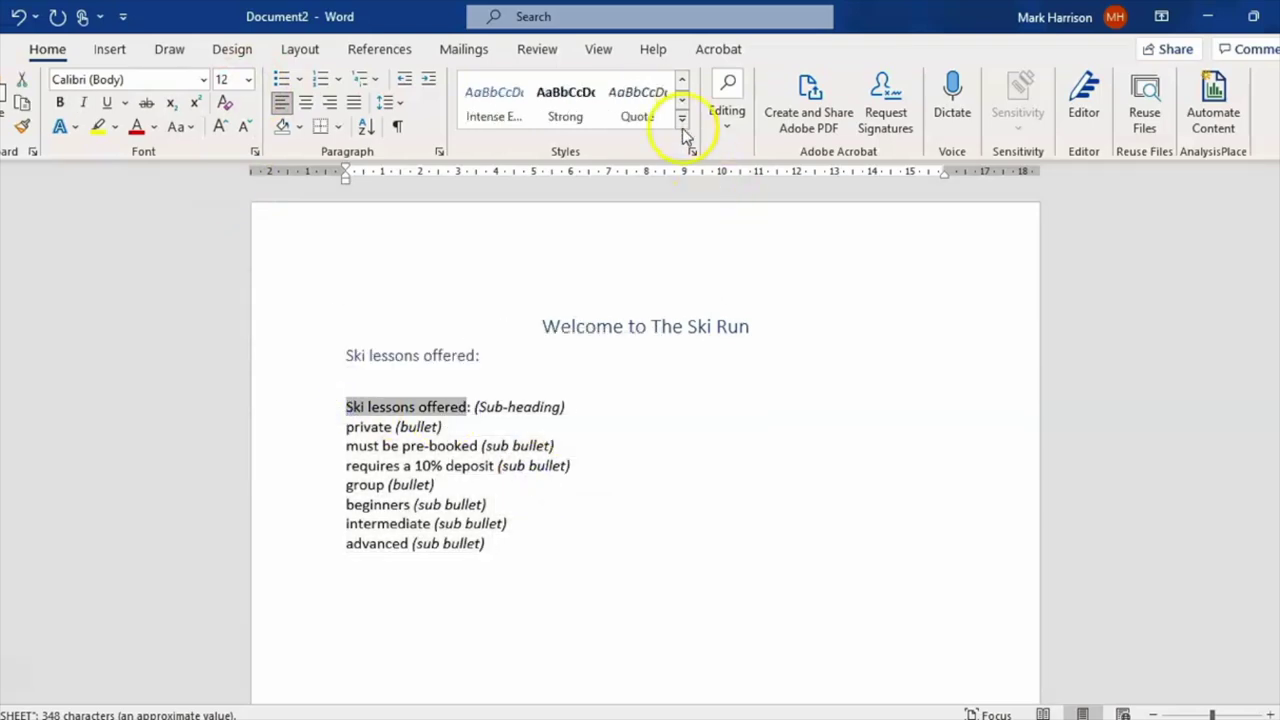
{"action": "left_click", "coordinate": [683, 120]}
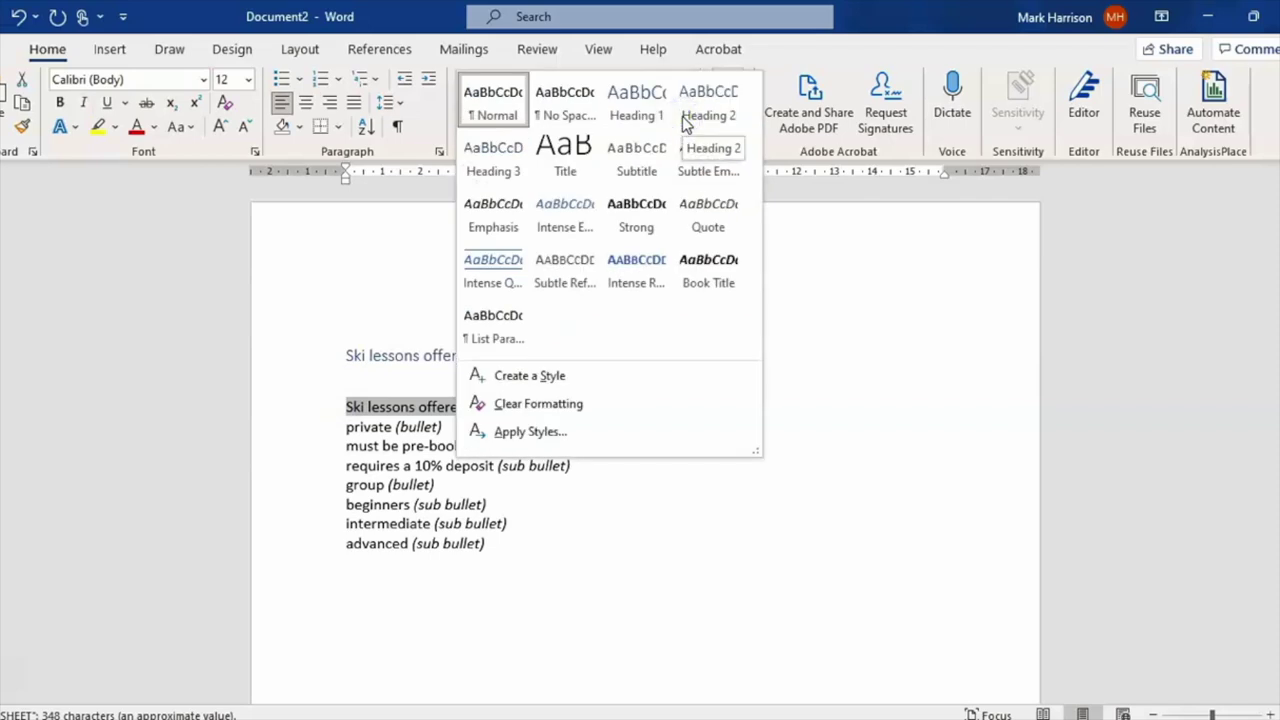
{"action": "left_click", "coordinate": [512, 160]}
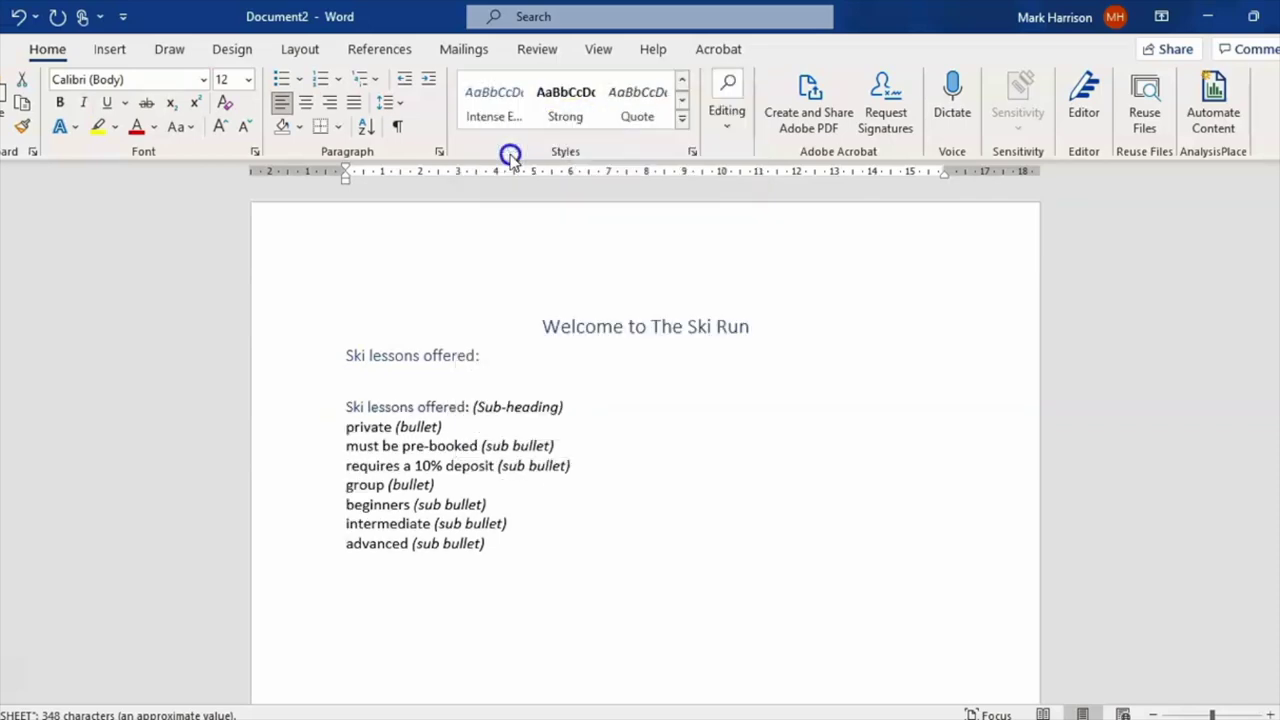
{"action": "left_click", "coordinate": [473, 406]}
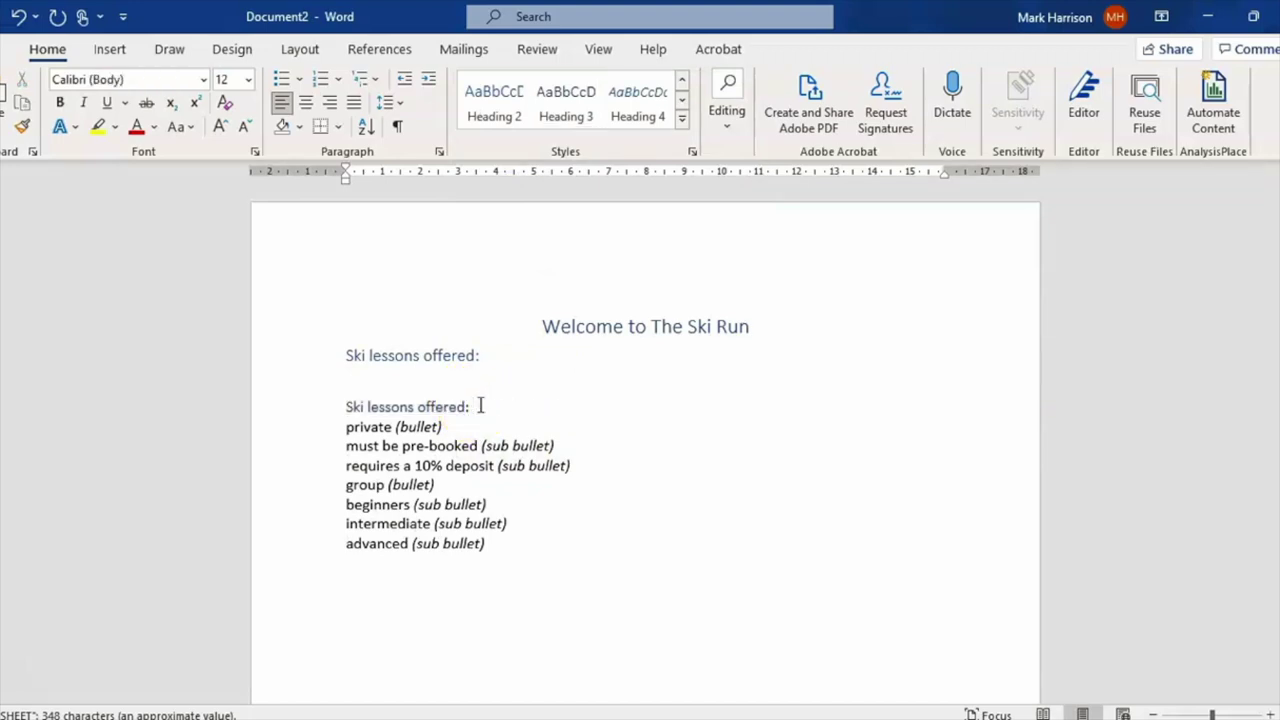
Delete the "(bullet)" note after "private" and format the line as a round bullet.
{"action": "left_click", "coordinate": [453, 427]}
{"action": "left_click_drag", "start_coordinate": [397, 427], "coordinate": [346, 427]}
{"action": "key", "text": "ctrl+shift+l"}
Format "must be pre-booked" and "requires a 10% deposit" as sub-bullets under "private".
{"action": "left_click", "coordinate": [347, 448]}
{"action": "left_click", "coordinate": [282, 80]}
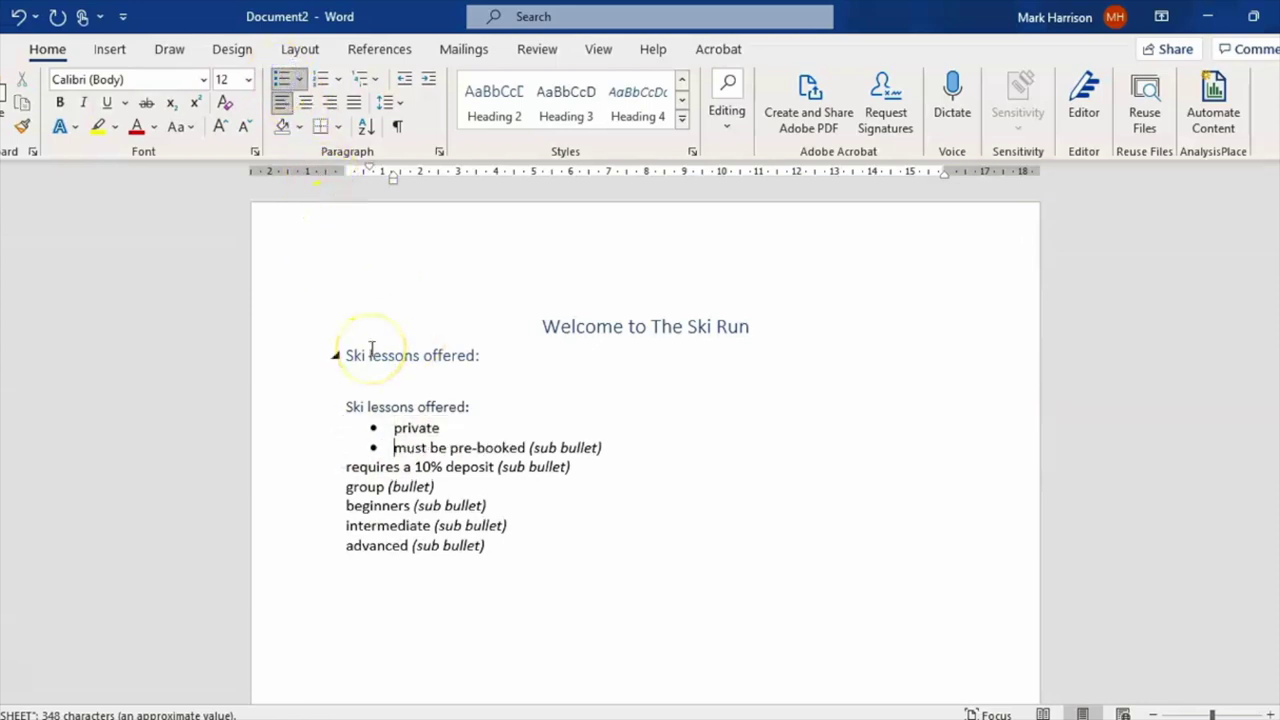
{"action": "key", "text": "Tab"}
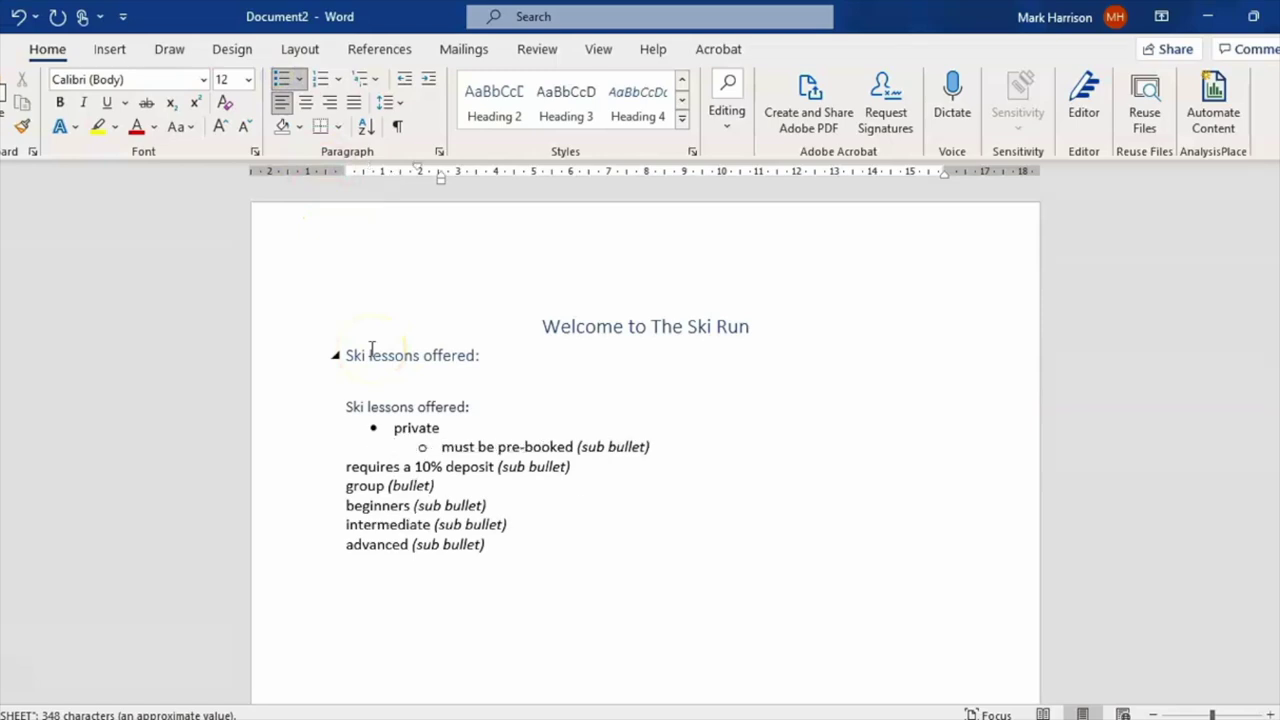
{"action": "left_click", "coordinate": [345, 466]}
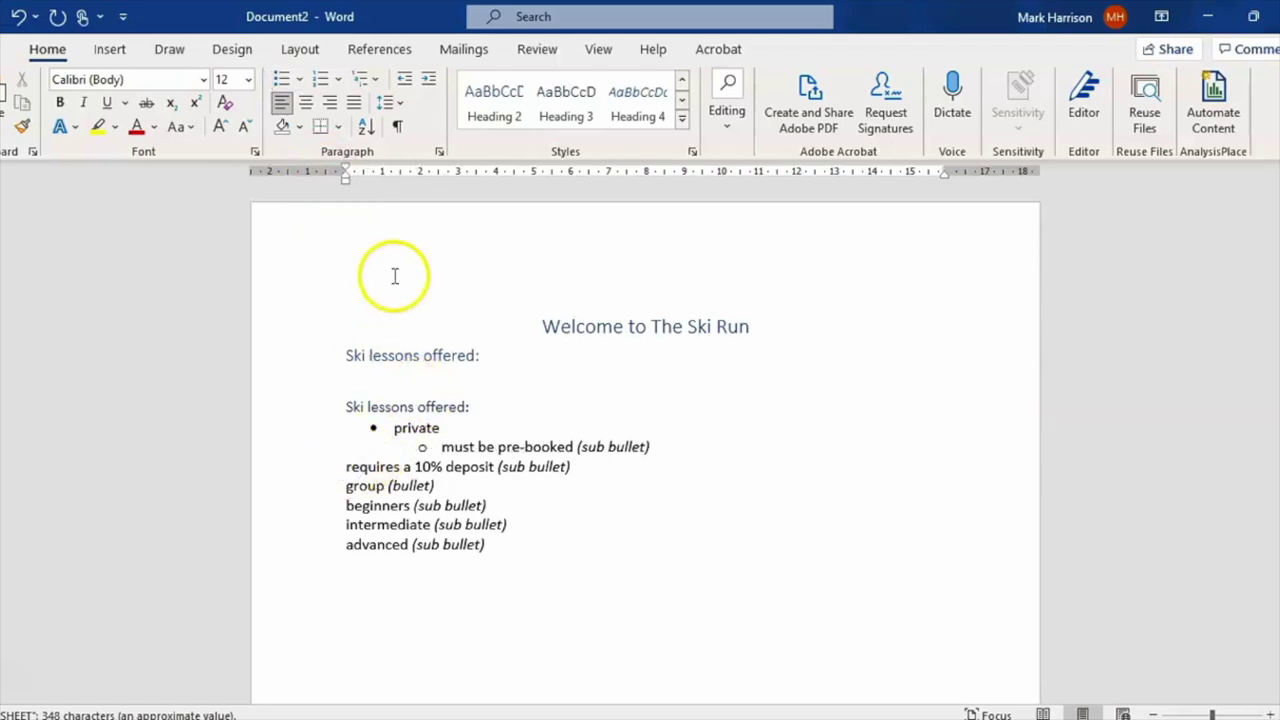
{"action": "left_click", "coordinate": [281, 80]}
{"action": "left_click", "coordinate": [362, 377]}
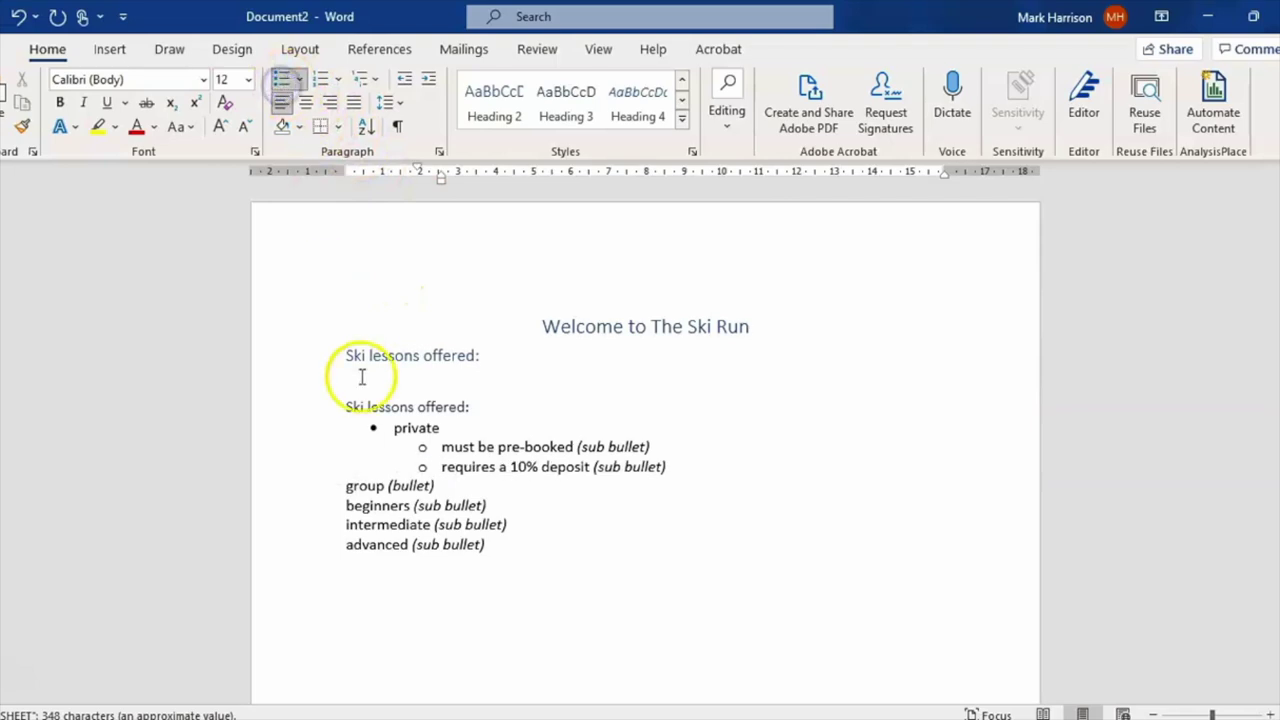
Format the "group" line as a first-level round bullet aligned with "private".
{"action": "left_click", "coordinate": [345, 485]}
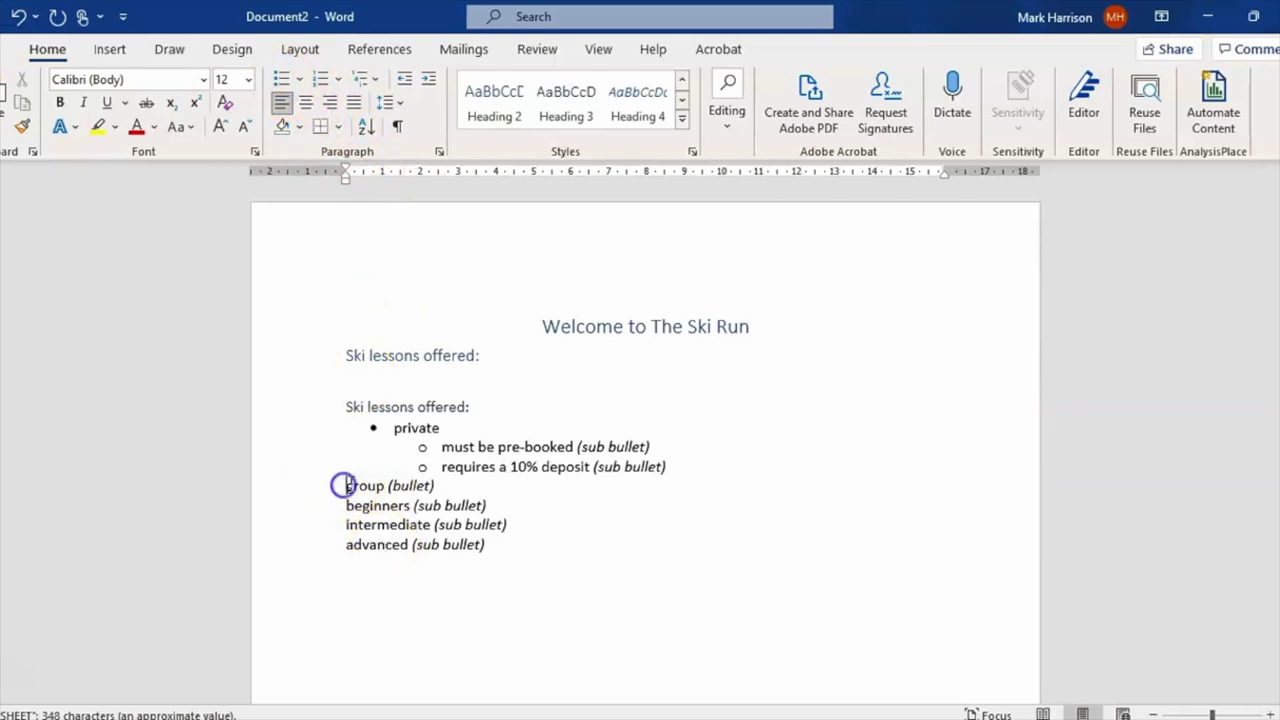
{"action": "left_click", "coordinate": [281, 80]}
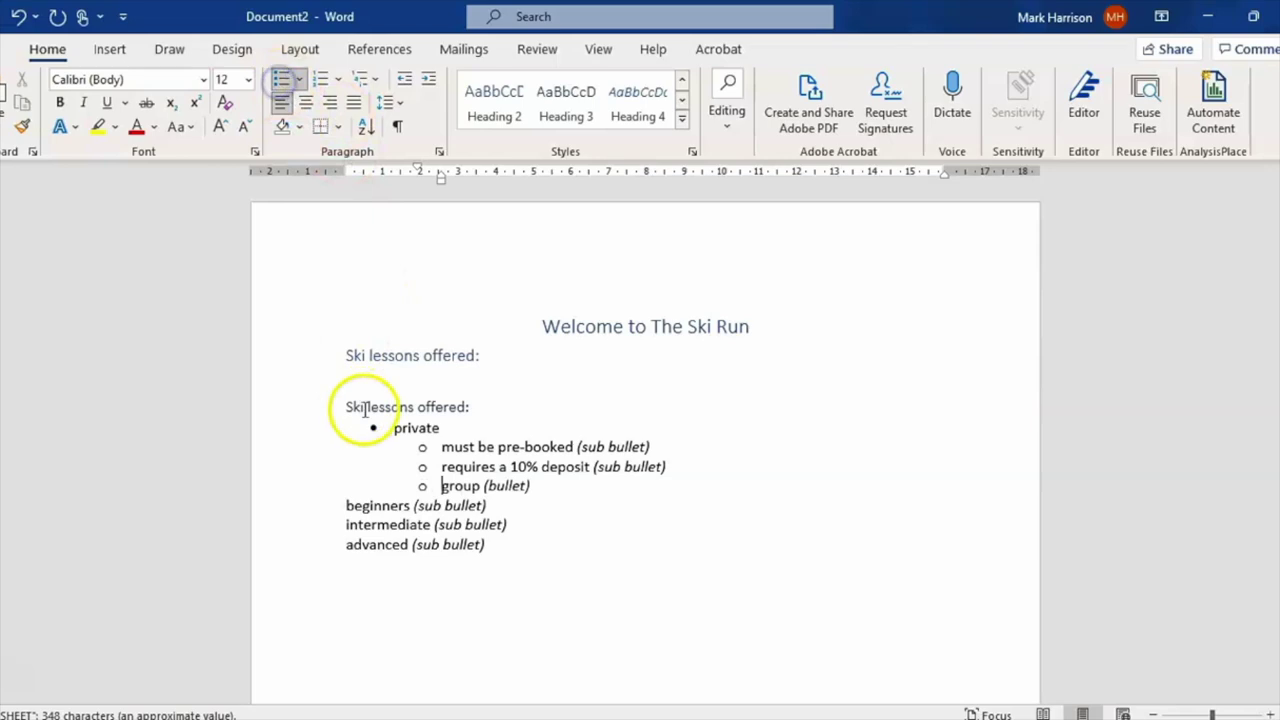
{"action": "left_click", "coordinate": [298, 79]}
{"action": "left_click", "coordinate": [340, 144]}
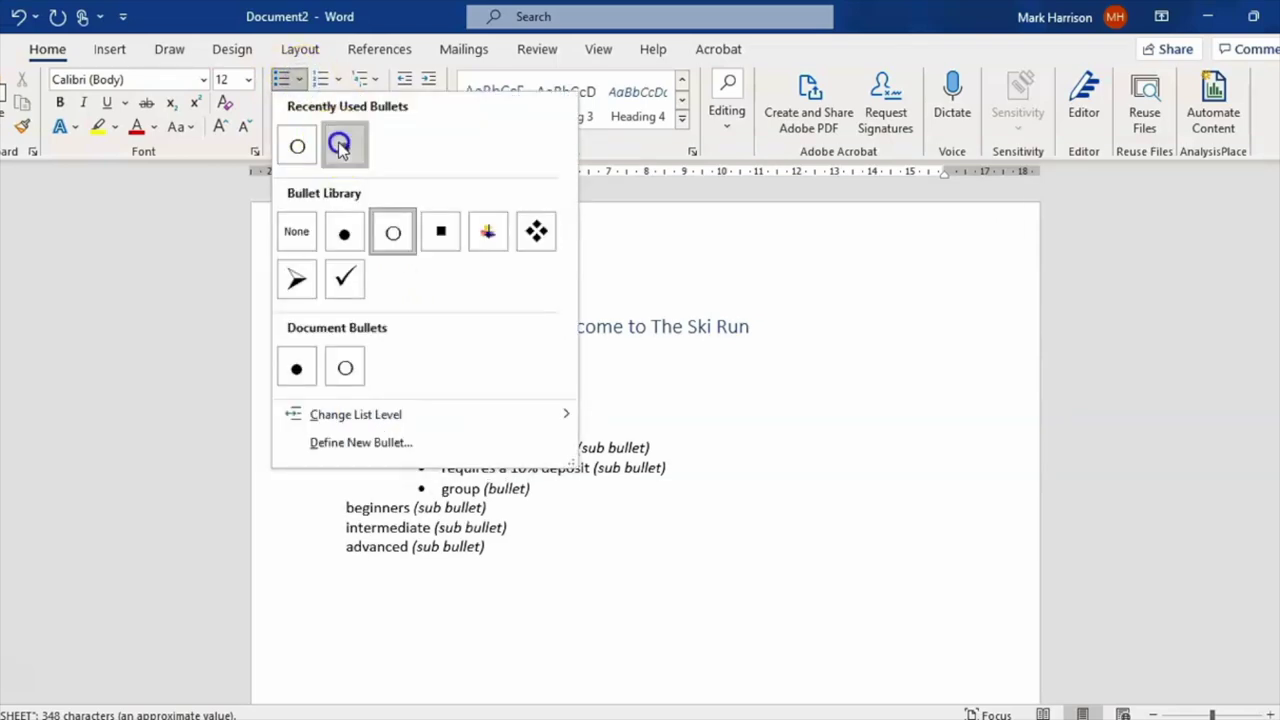
{"action": "key", "text": "BackSpace"}
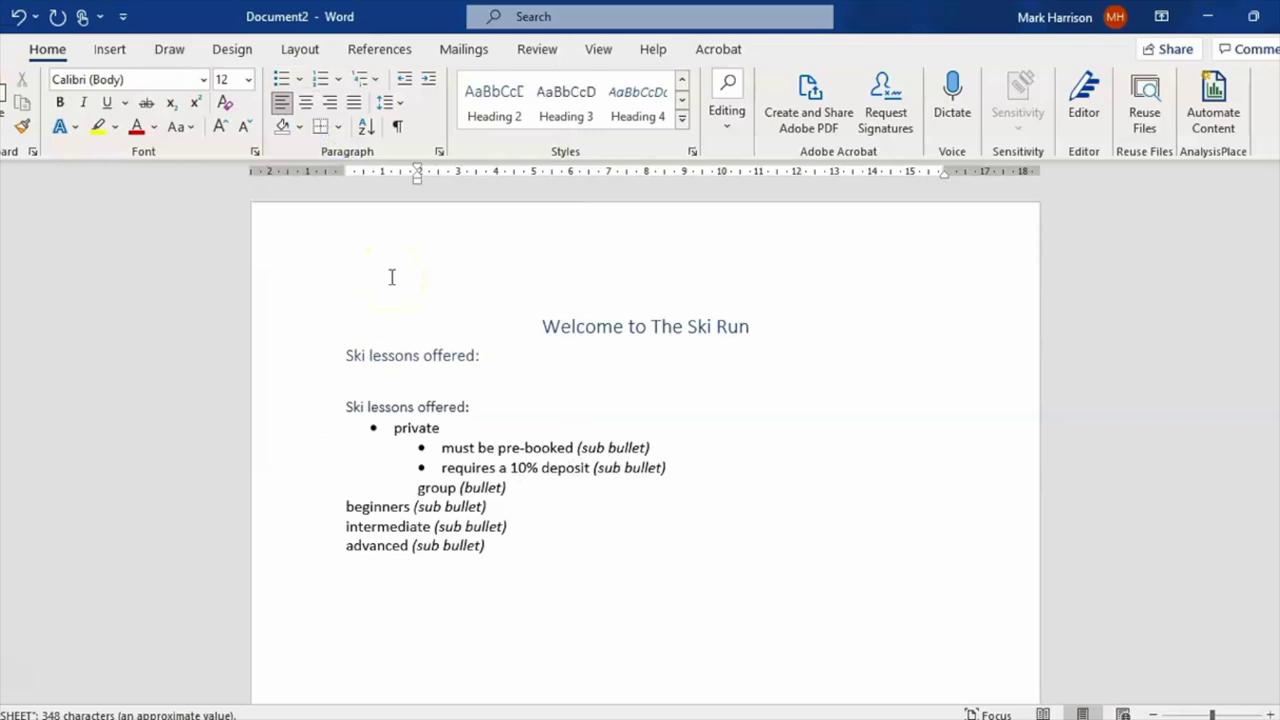
{"action": "key", "text": "BackSpace"}
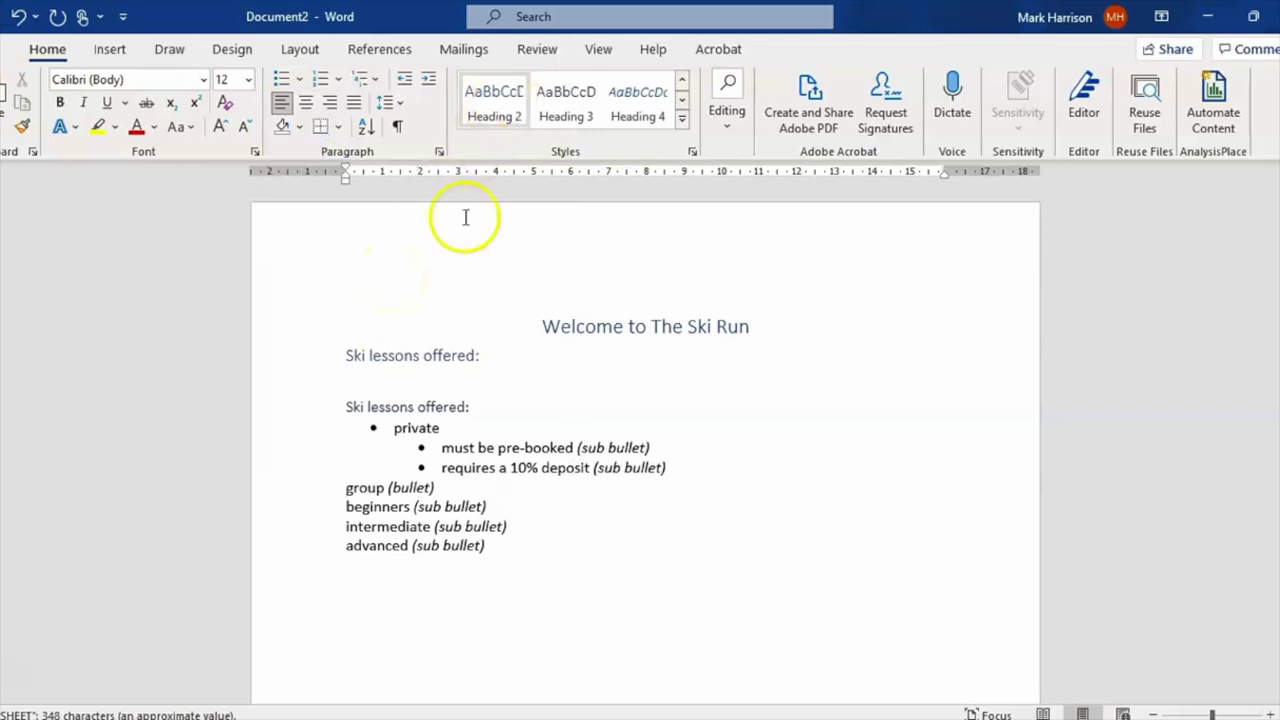
{"action": "left_click", "coordinate": [282, 79]}
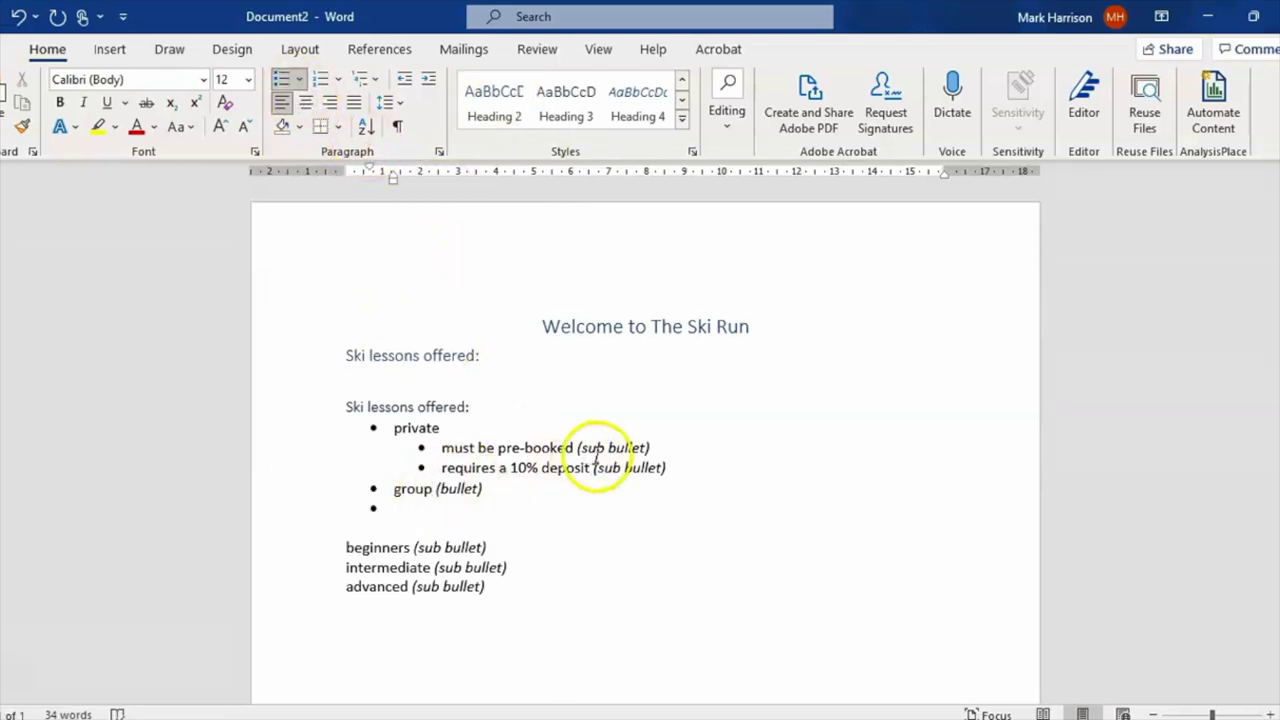
Delete the "(sub bullet)" notes after "must be pre-booked" and "requires a 10% deposit".
{"action": "left_click", "coordinate": [652, 448]}
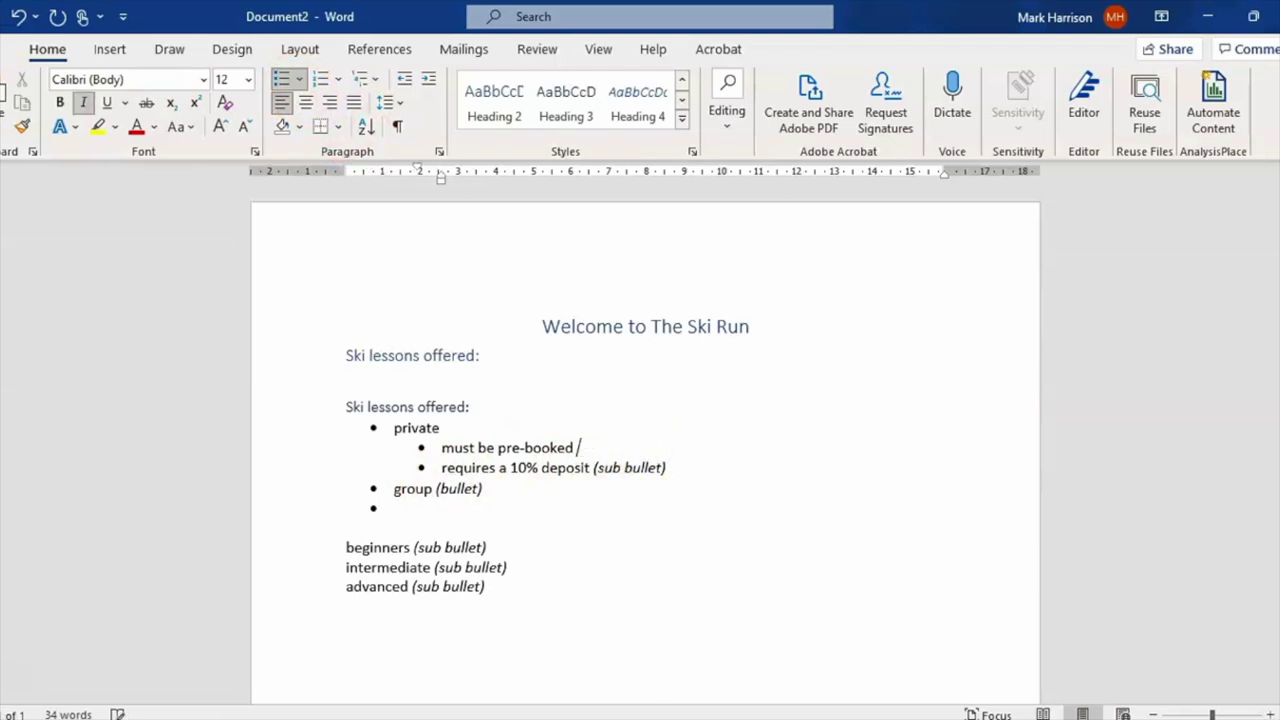
{"action": "left_click", "coordinate": [680, 472]}
{"action": "key", "text": "BackSpace"}
{"action": "key", "text": "BackSpace"}
{"action": "key", "text": "BackSpace"}
{"action": "key", "text": "BackSpace"}
{"action": "key", "text": "BackSpace"}
{"action": "key", "text": "BackSpace"}
{"action": "key", "text": "BackSpace"}
{"action": "key", "text": "BackSpace"}
{"action": "key", "text": "BackSpace"}
{"action": "key", "text": "BackSpace"}
{"action": "key", "text": "BackSpace"}
Change the bullets of the two items under "private" to hollow circles.
{"action": "left_click_drag", "start_coordinate": [646, 464], "coordinate": [448, 452]}
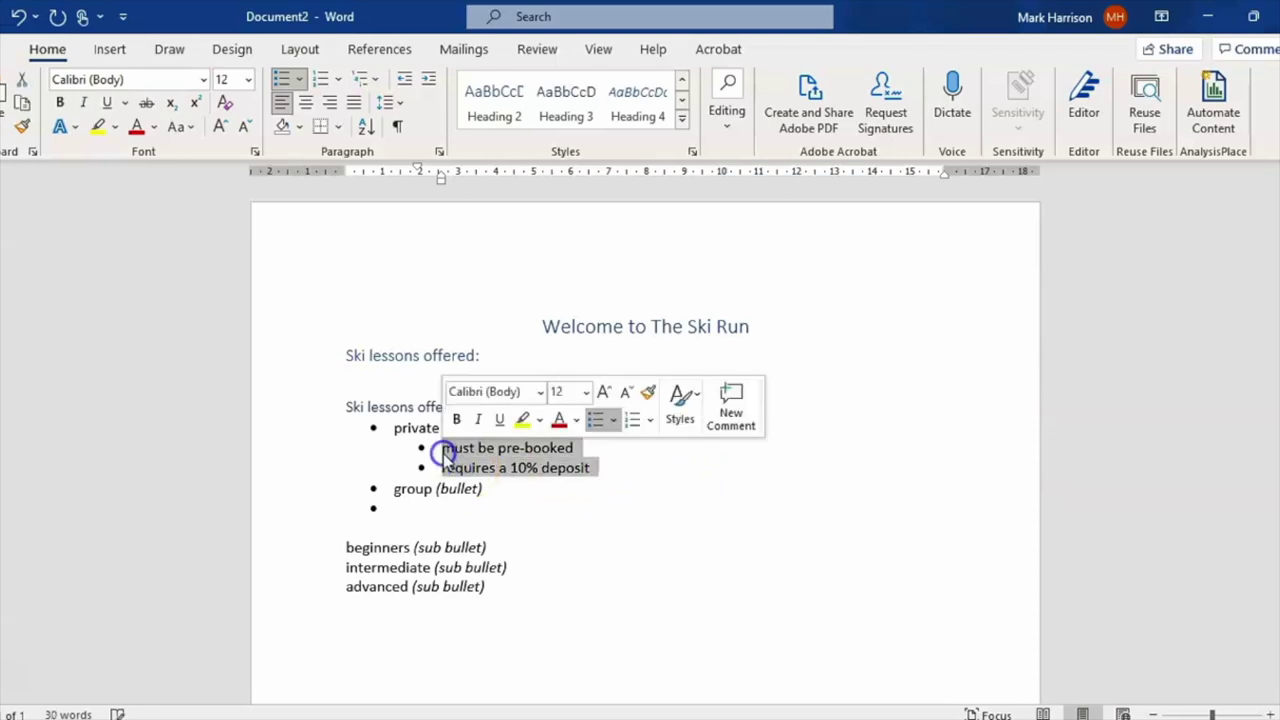
{"action": "left_click", "coordinate": [301, 81]}
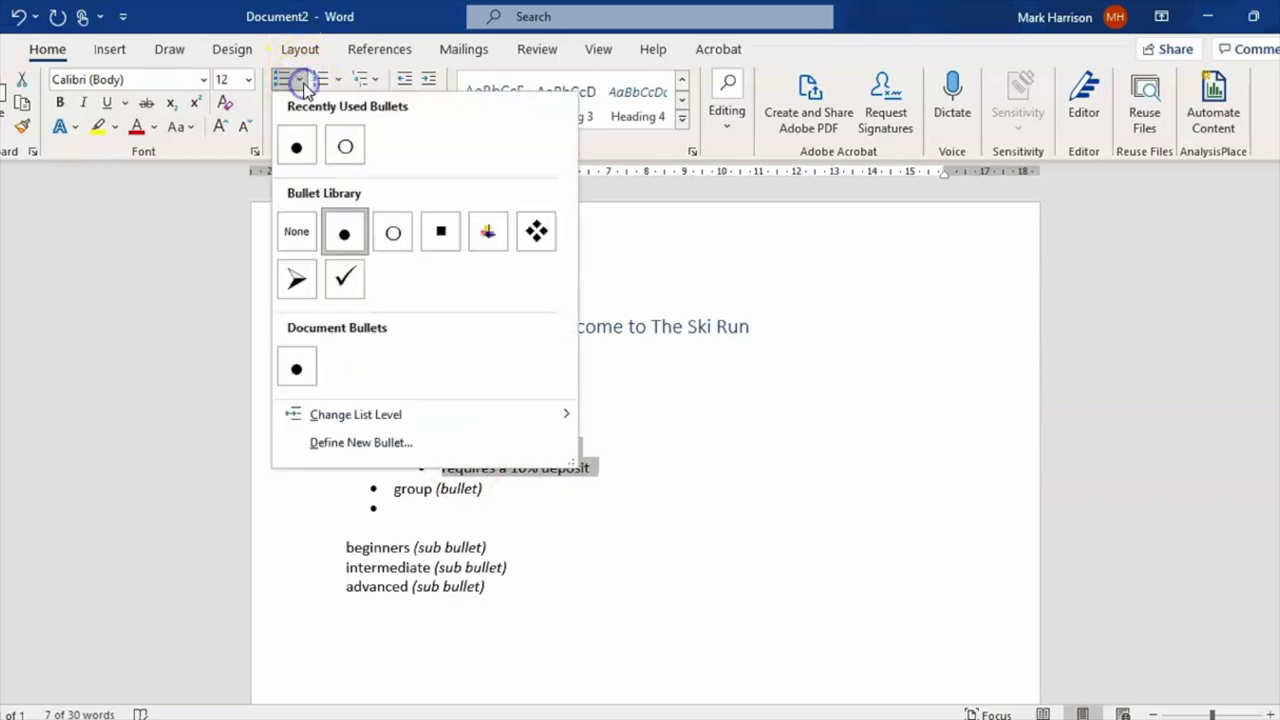
{"action": "left_click", "coordinate": [347, 143]}
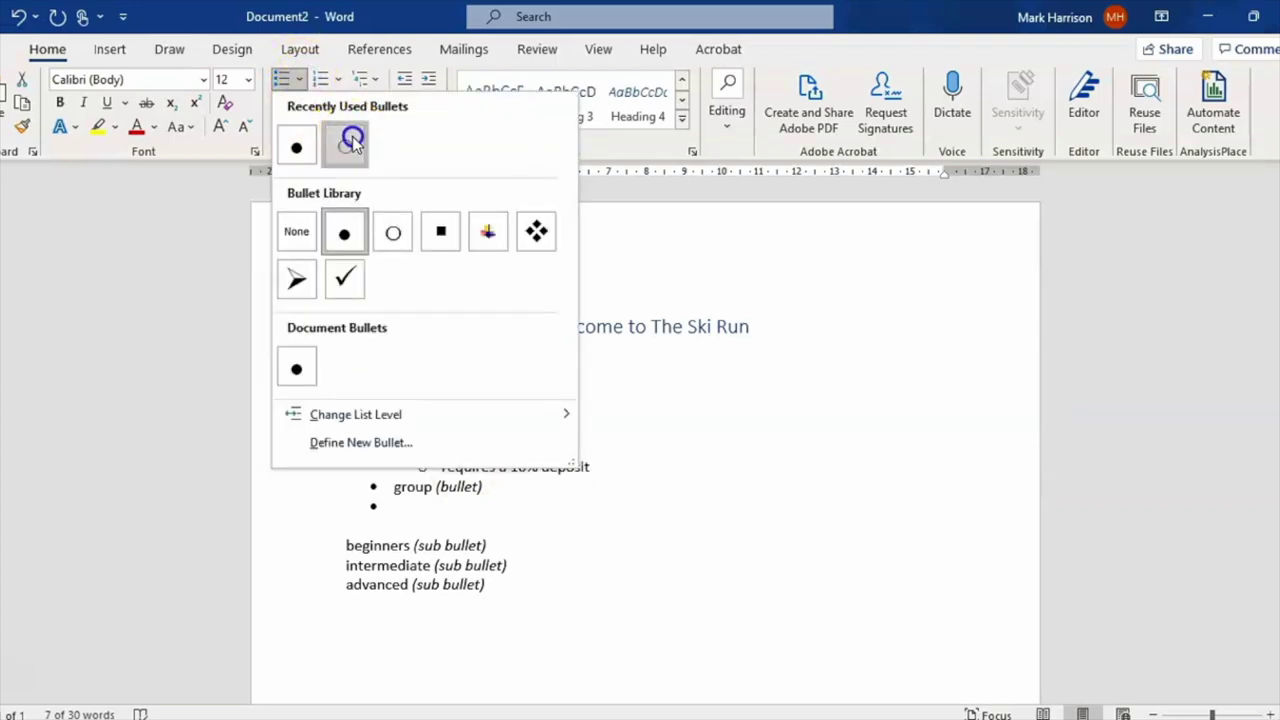
Remove the empty bullet and a spare blank line below the "group" item.
{"action": "left_click", "coordinate": [412, 503]}
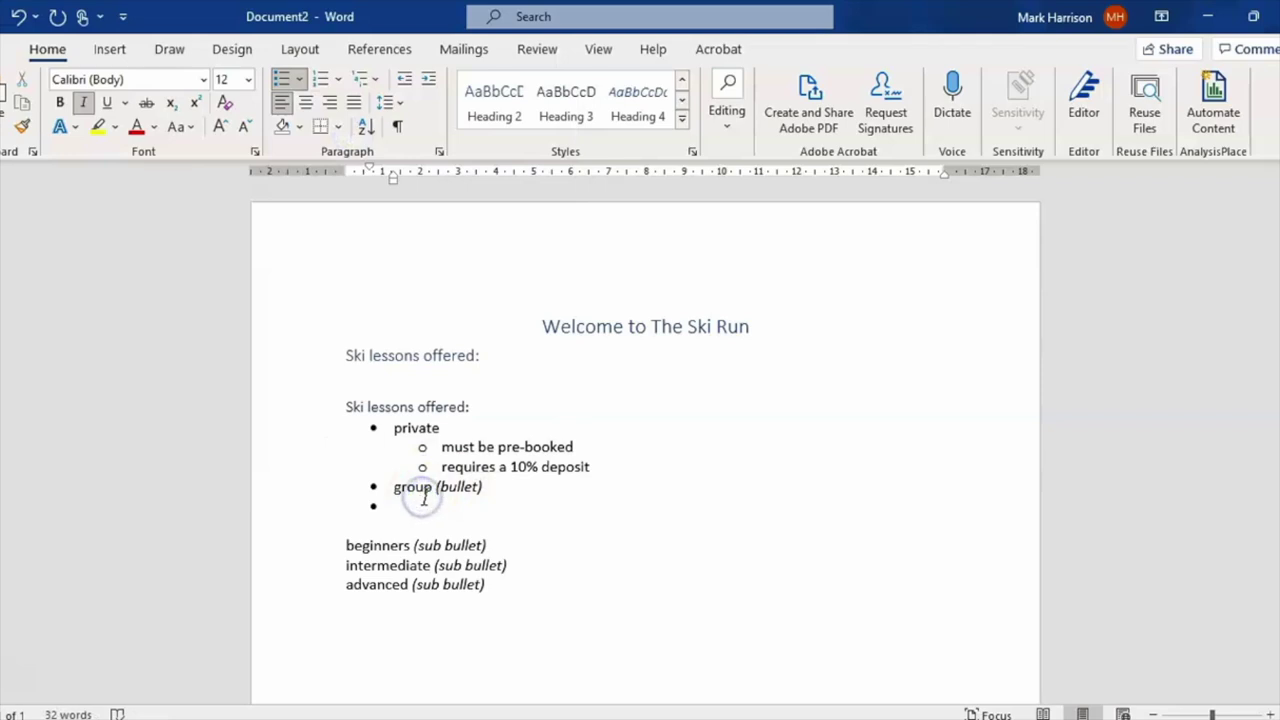
{"action": "key", "text": "BackSpace"}
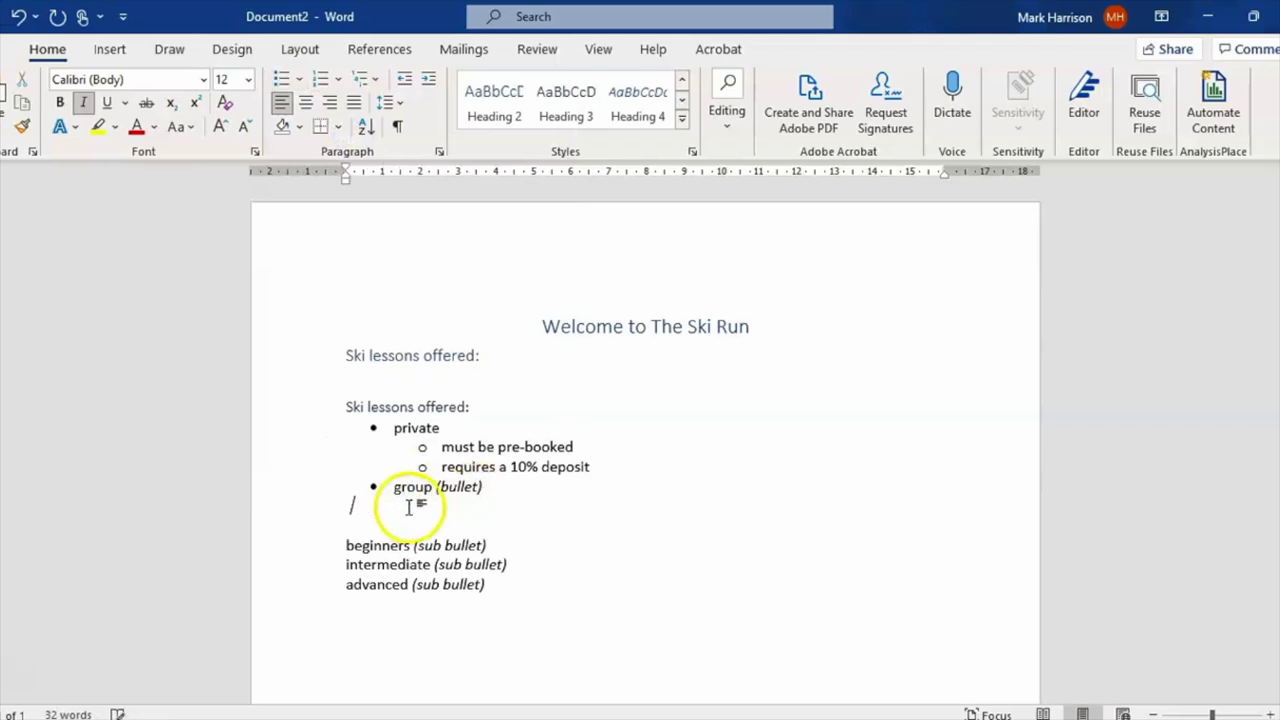
{"action": "key", "text": "BackSpace"}
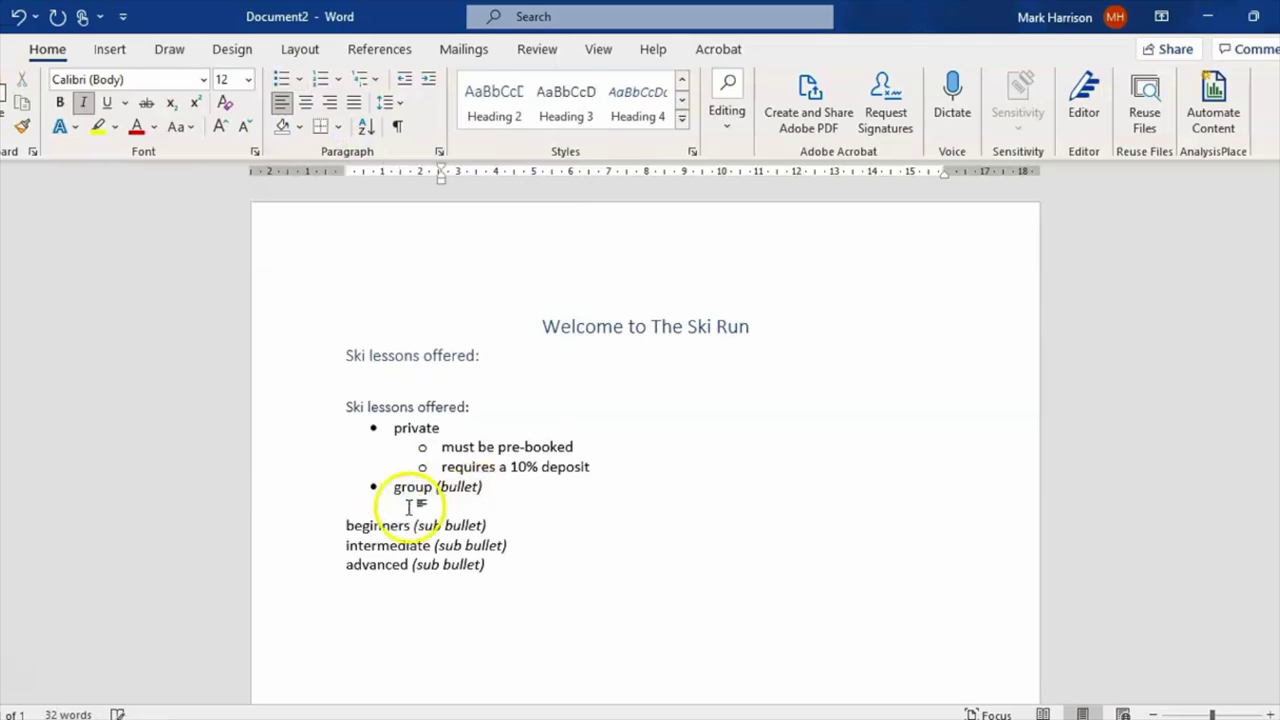
Remove the blank line below "group" and make "beginners", "intermediate" and "advanced" second-level bullets beneath it.
{"action": "key", "text": "BackSpace"}
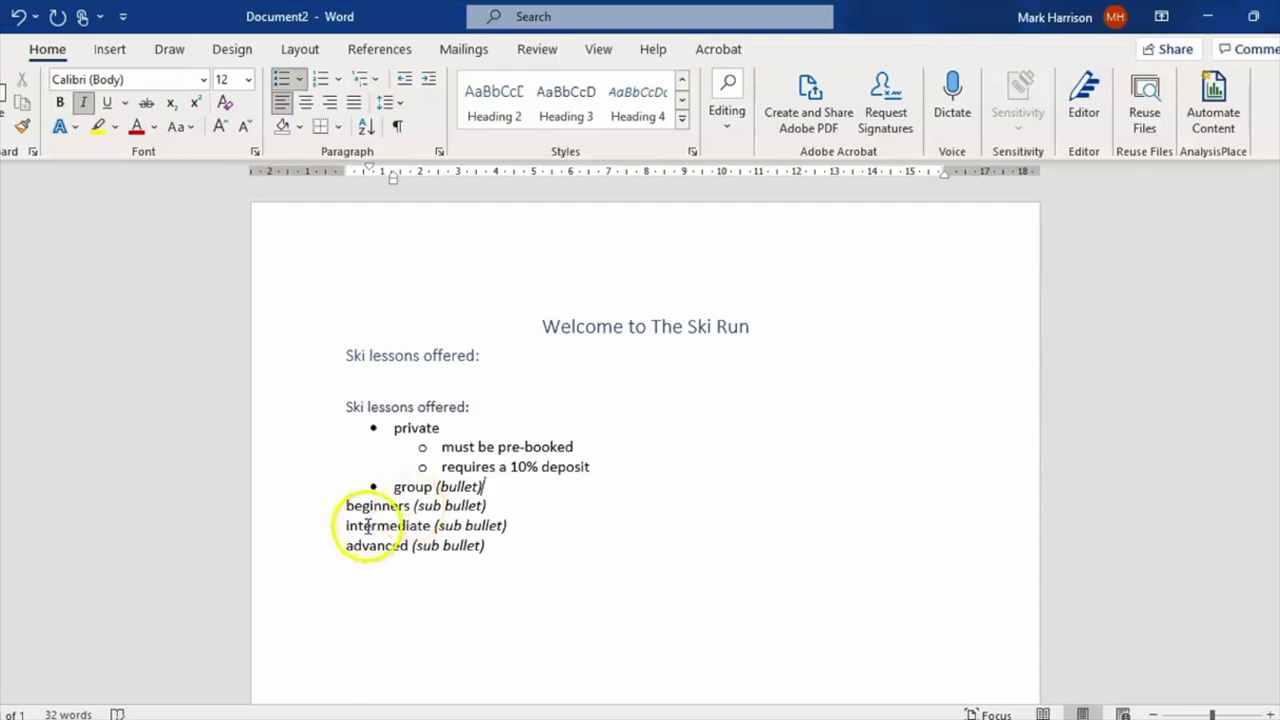
{"action": "left_click_drag", "start_coordinate": [346, 502], "coordinate": [488, 548]}
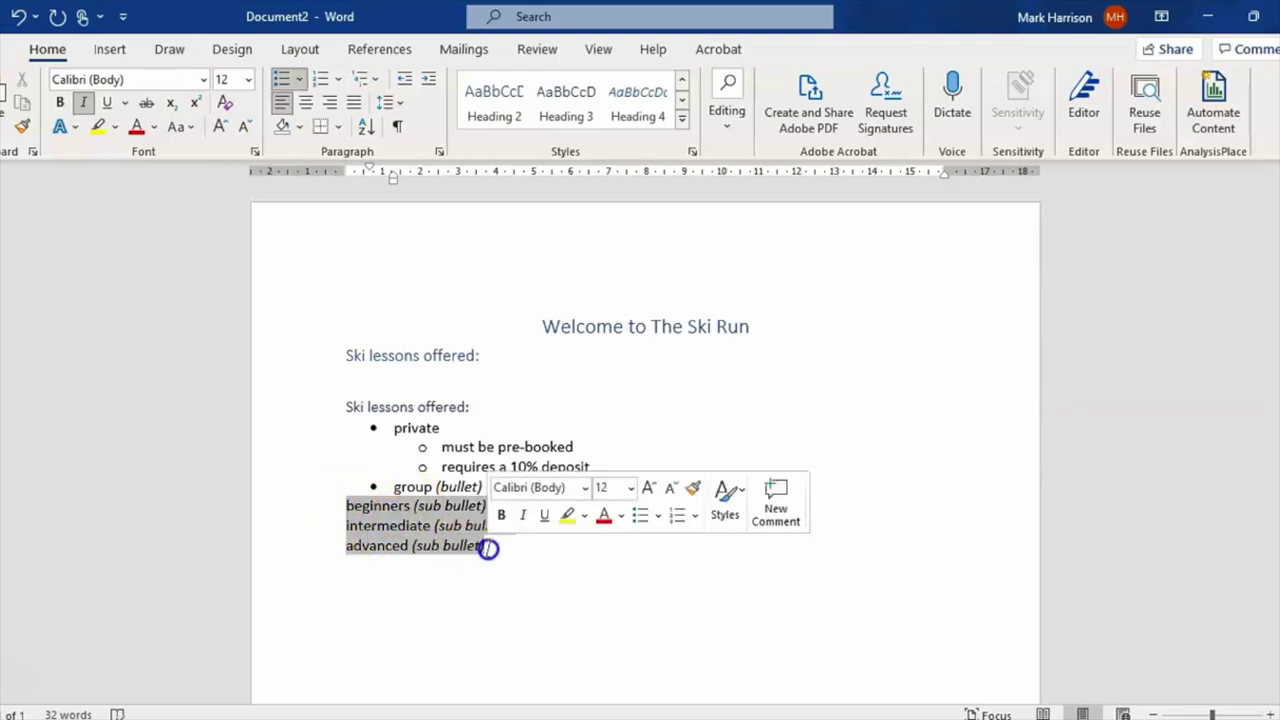
{"action": "left_click", "coordinate": [281, 80]}
{"action": "left_click", "coordinate": [399, 507]}
{"action": "key", "text": "Tab"}
{"action": "left_click", "coordinate": [395, 527]}
{"action": "key", "text": "Tab"}
{"action": "left_click", "coordinate": [395, 547]}
{"action": "key", "text": "Tab"}
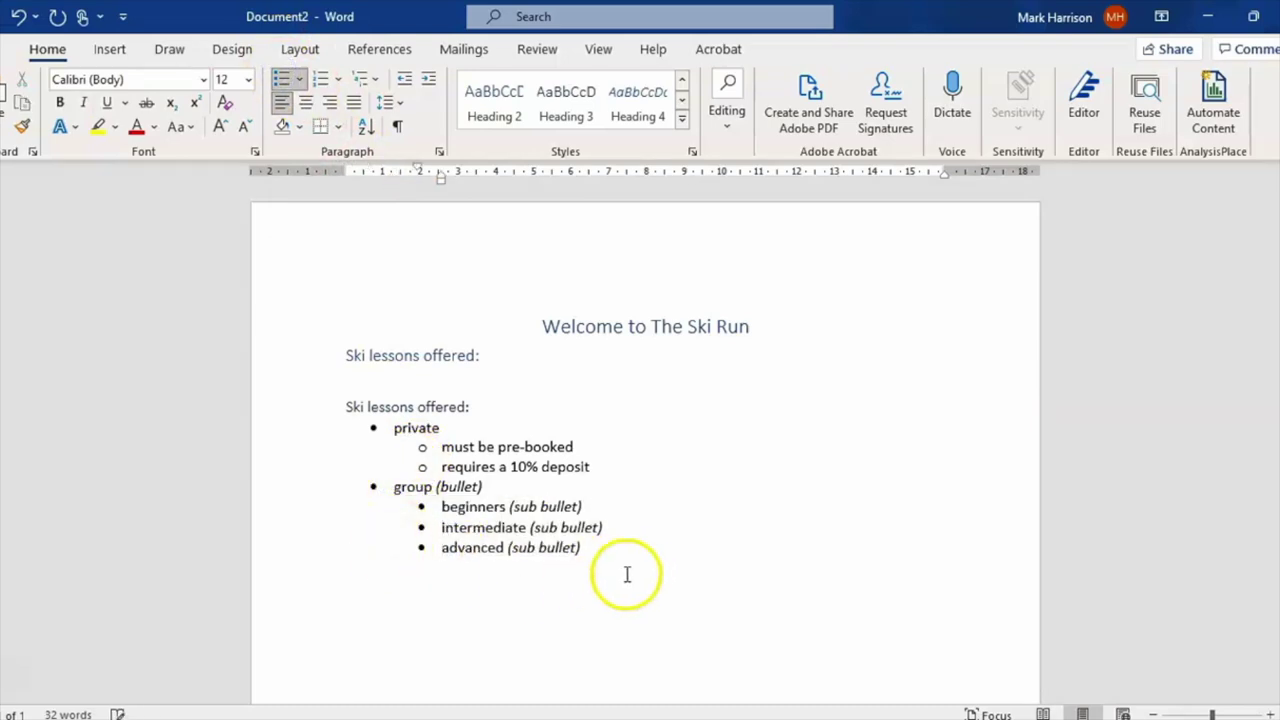
Change the bullets of "beginners", "intermediate" and "advanced" to hollow circles.
{"action": "left_click_drag", "start_coordinate": [617, 563], "coordinate": [427, 514]}
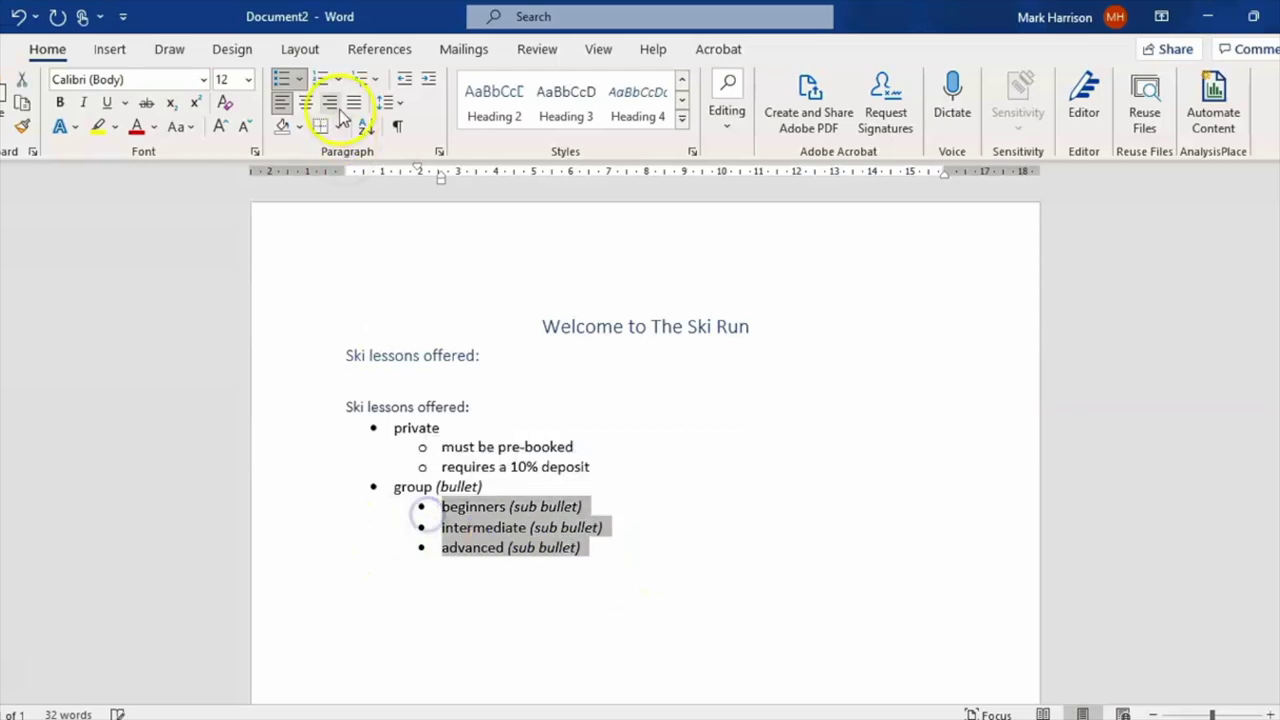
{"action": "left_click", "coordinate": [298, 79]}
{"action": "left_click", "coordinate": [344, 145]}
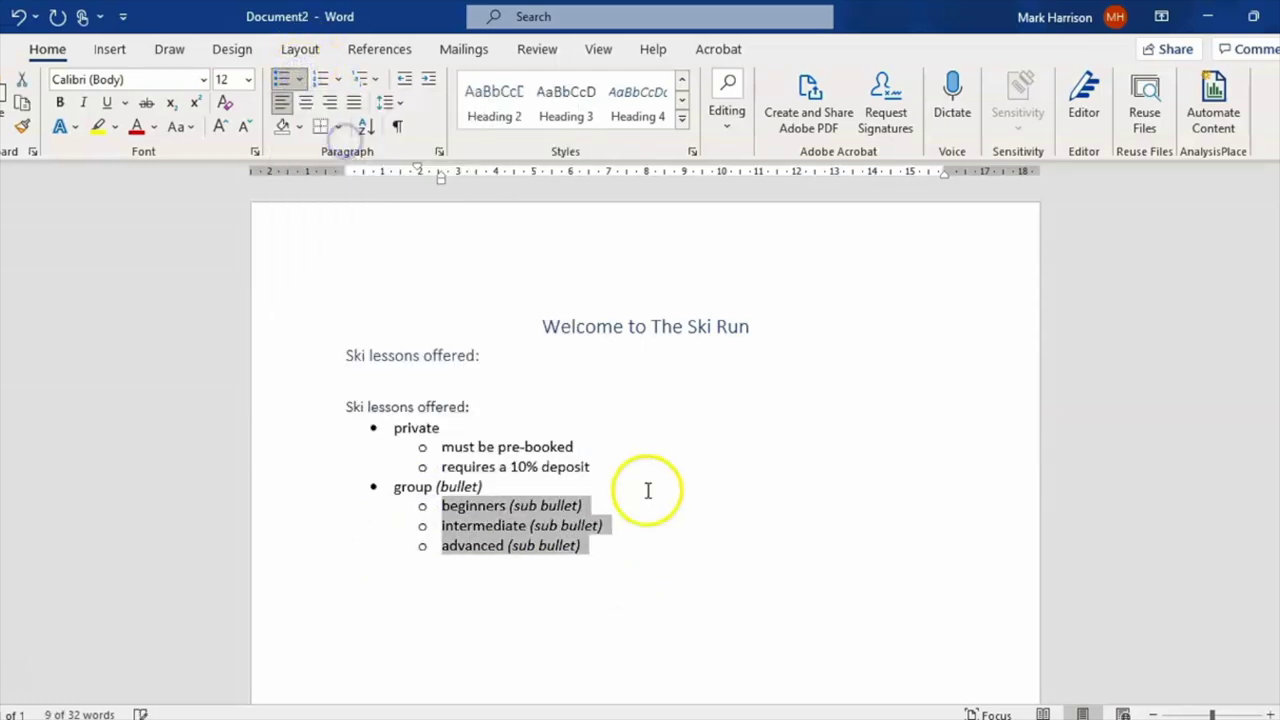
Delete the italic "(bullet)" and "(sub bullet)" notes from "group" and the three items under it.
{"action": "left_click", "coordinate": [648, 489]}
{"action": "left_click", "coordinate": [581, 503]}
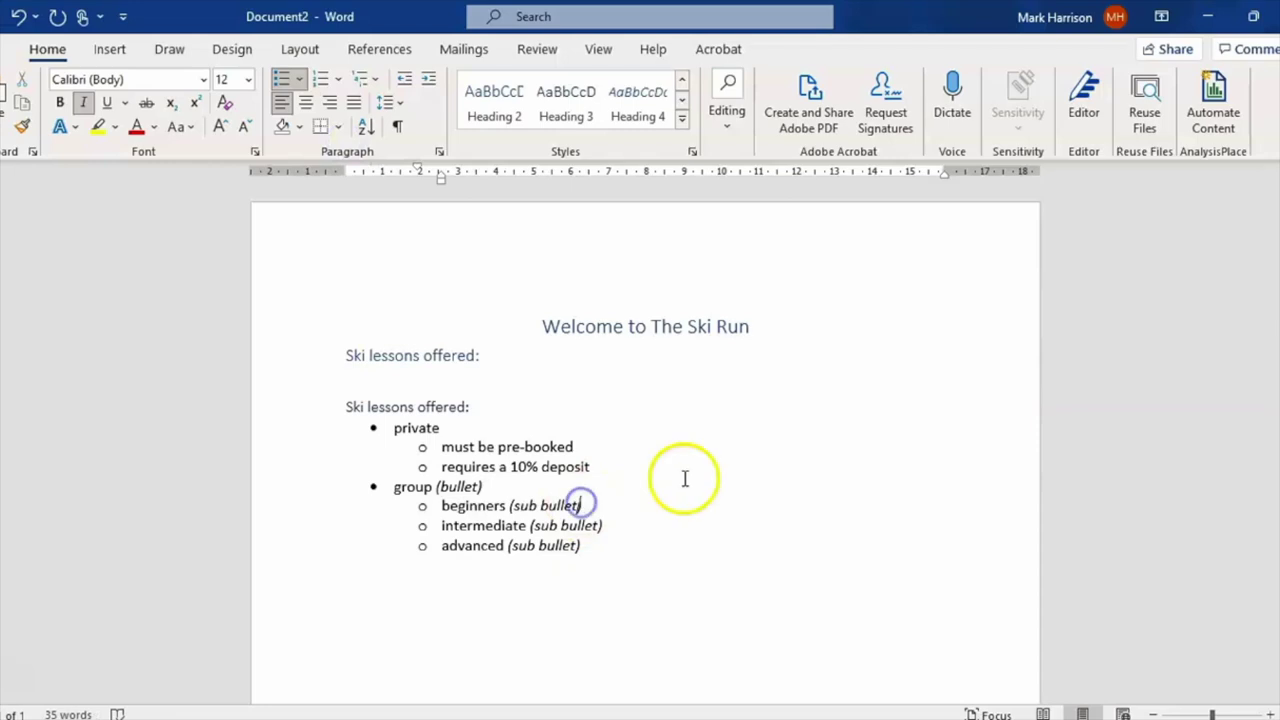
{"action": "key", "text": "BackSpace"}
{"action": "key", "text": "BackSpace"}
{"action": "key", "text": "BackSpace"}
{"action": "key", "text": "BackSpace"}
{"action": "key", "text": "BackSpace"}
{"action": "key", "text": "BackSpace"}
{"action": "key", "text": "BackSpace"}
{"action": "key", "text": "BackSpace"}
{"action": "key", "text": "BackSpace"}
{"action": "key", "text": "BackSpace"}
{"action": "key", "text": "BackSpace"}
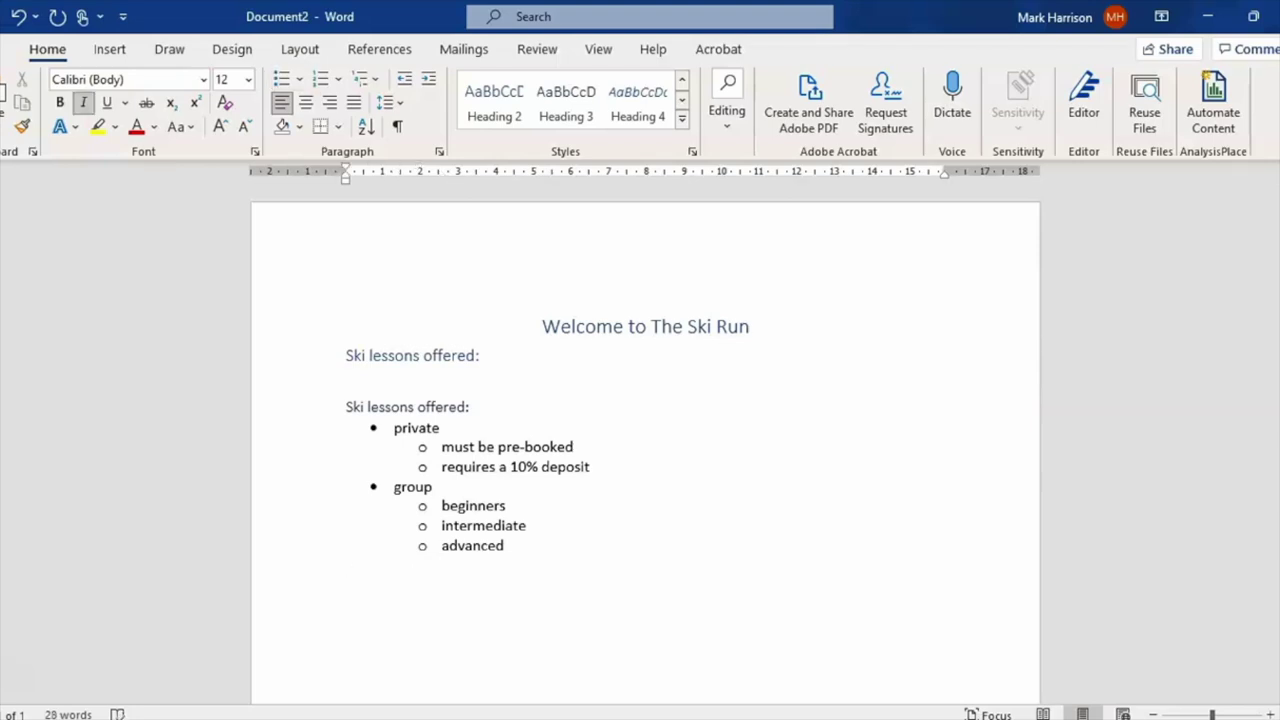
Copy the Sam's Ski School table picture from the FACT SHEET document and paste it below the bulleted list in Document2.
{"action": "mouse_move", "coordinate": [523, 718]}
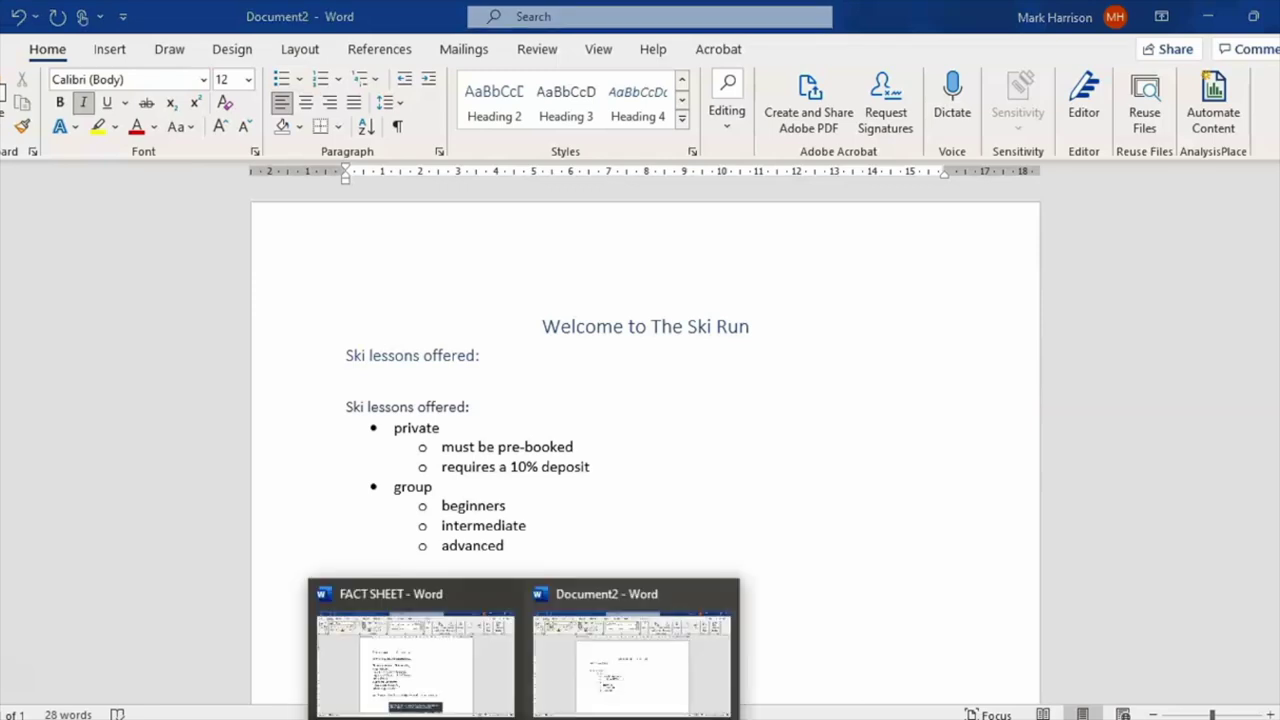
{"action": "left_click", "coordinate": [443, 686]}
{"action": "left_click", "coordinate": [800, 557]}
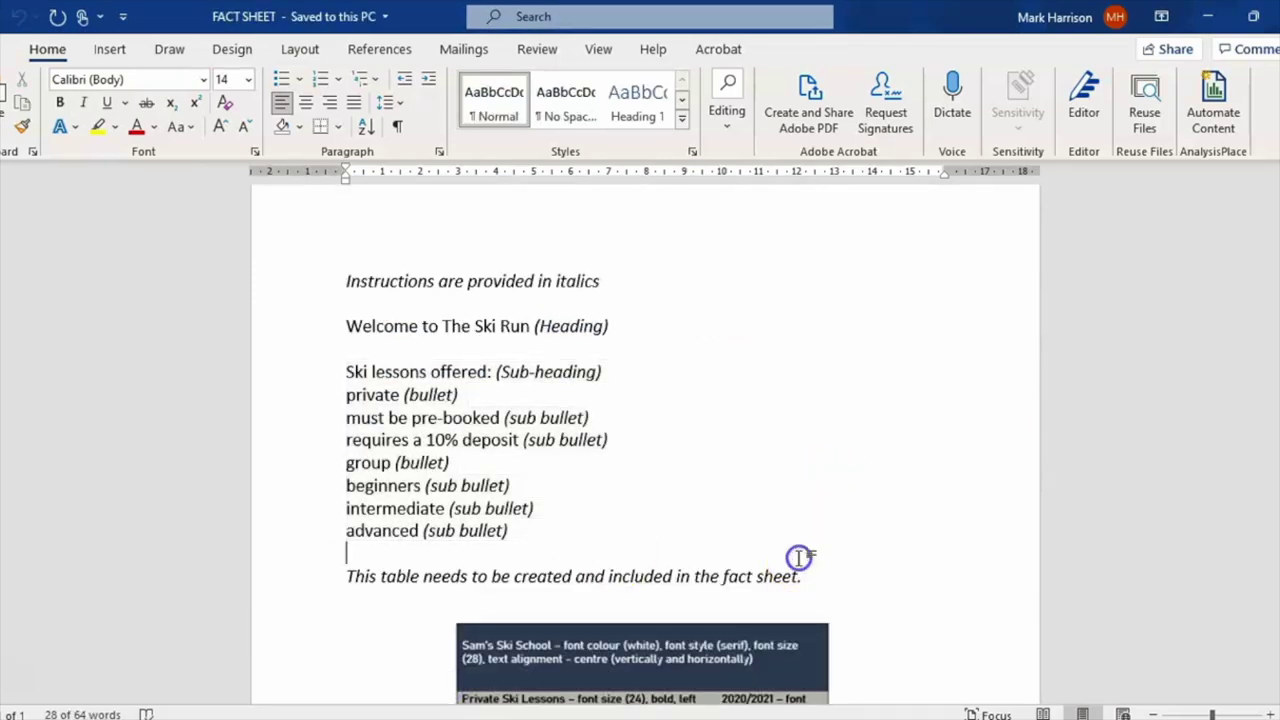
{"action": "scroll", "coordinate": [1277, 487], "scroll_direction": "down", "scroll_amount": 3}
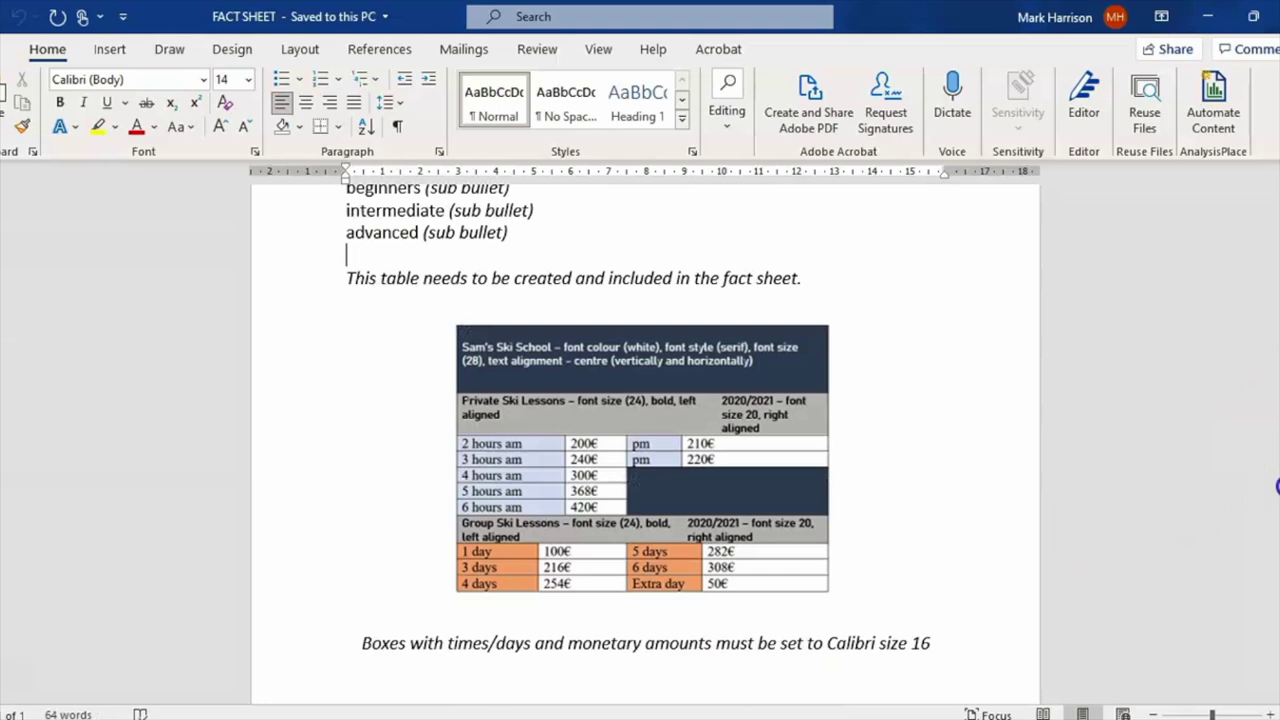
{"action": "left_click", "coordinate": [556, 474]}
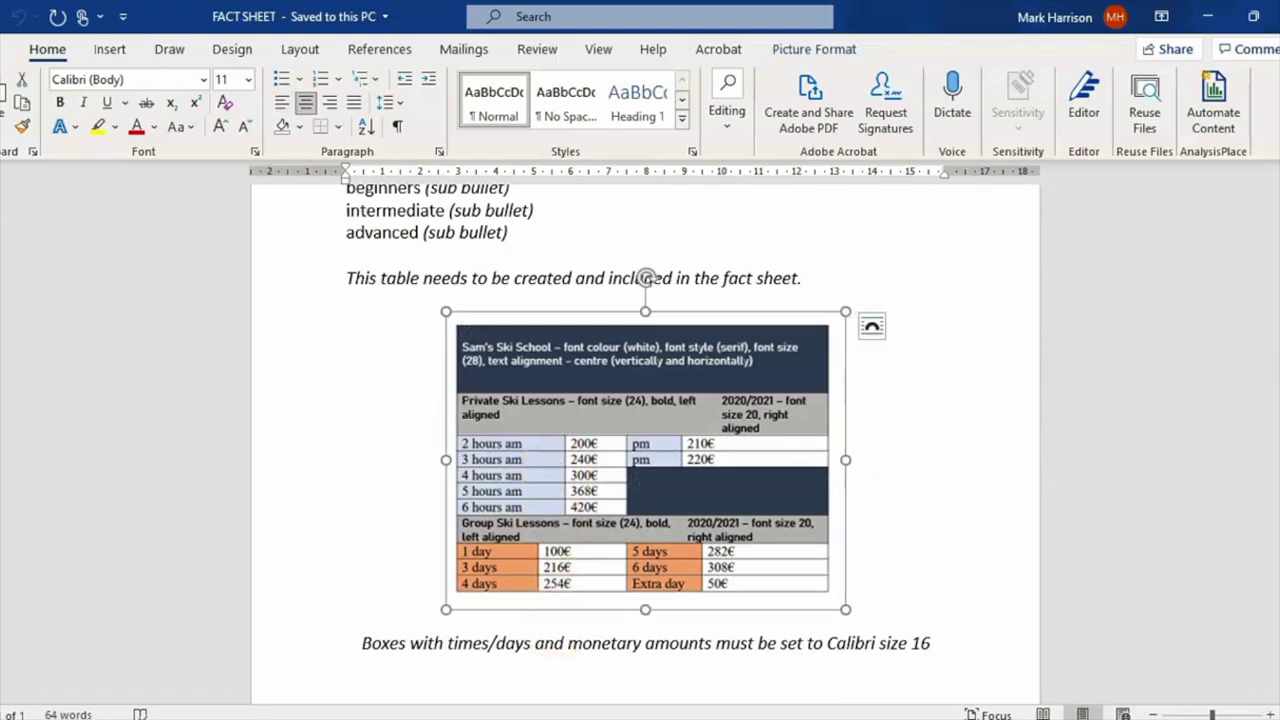
{"action": "left_click", "coordinate": [591, 692]}
{"action": "left_click", "coordinate": [474, 604]}
{"action": "left_click", "coordinate": [538, 580]}
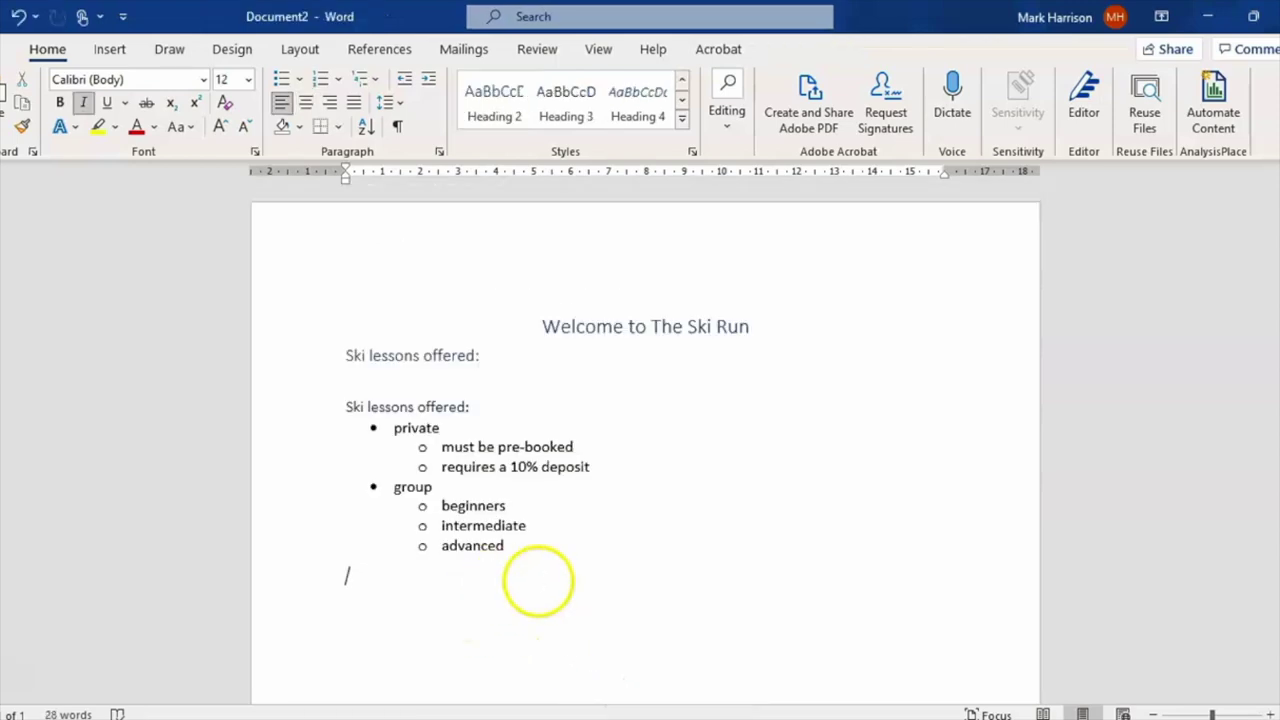
{"action": "key", "text": "ctrl+v"}
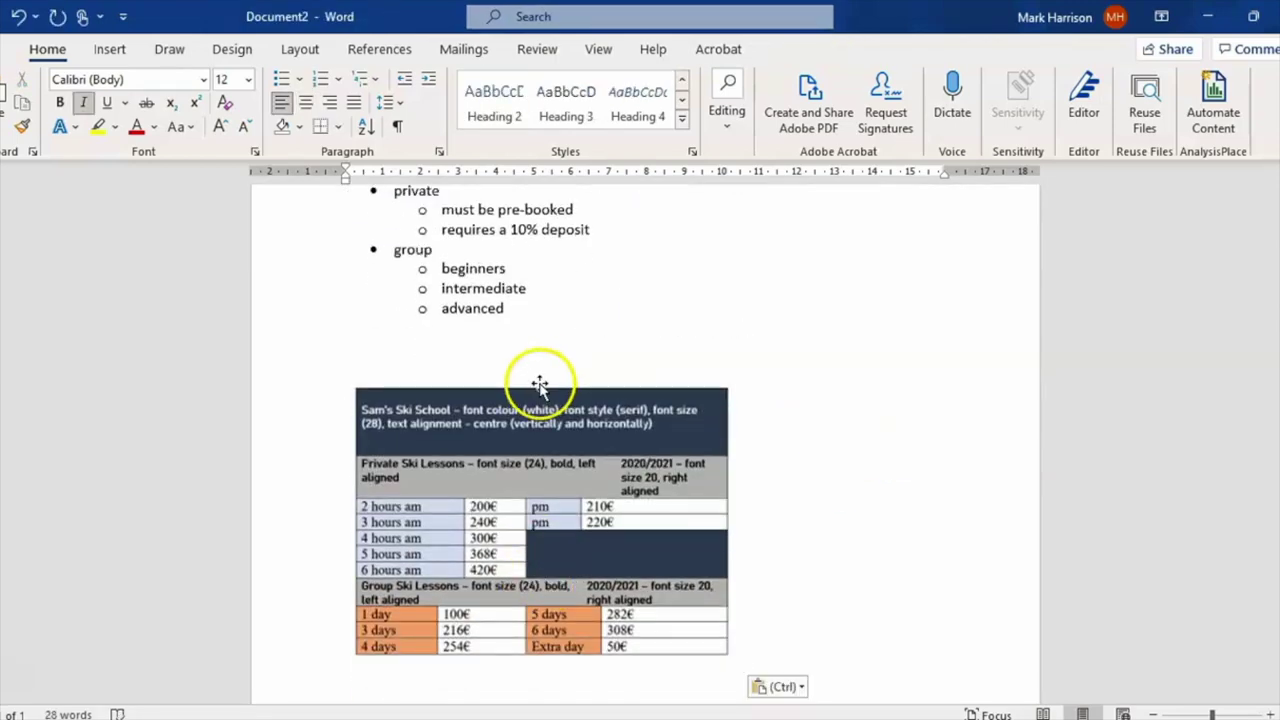
Insert a table of four columns and seven rows between the bulleted list and the pasted picture.
{"action": "left_click", "coordinate": [492, 345]}
{"action": "left_click", "coordinate": [105, 51]}
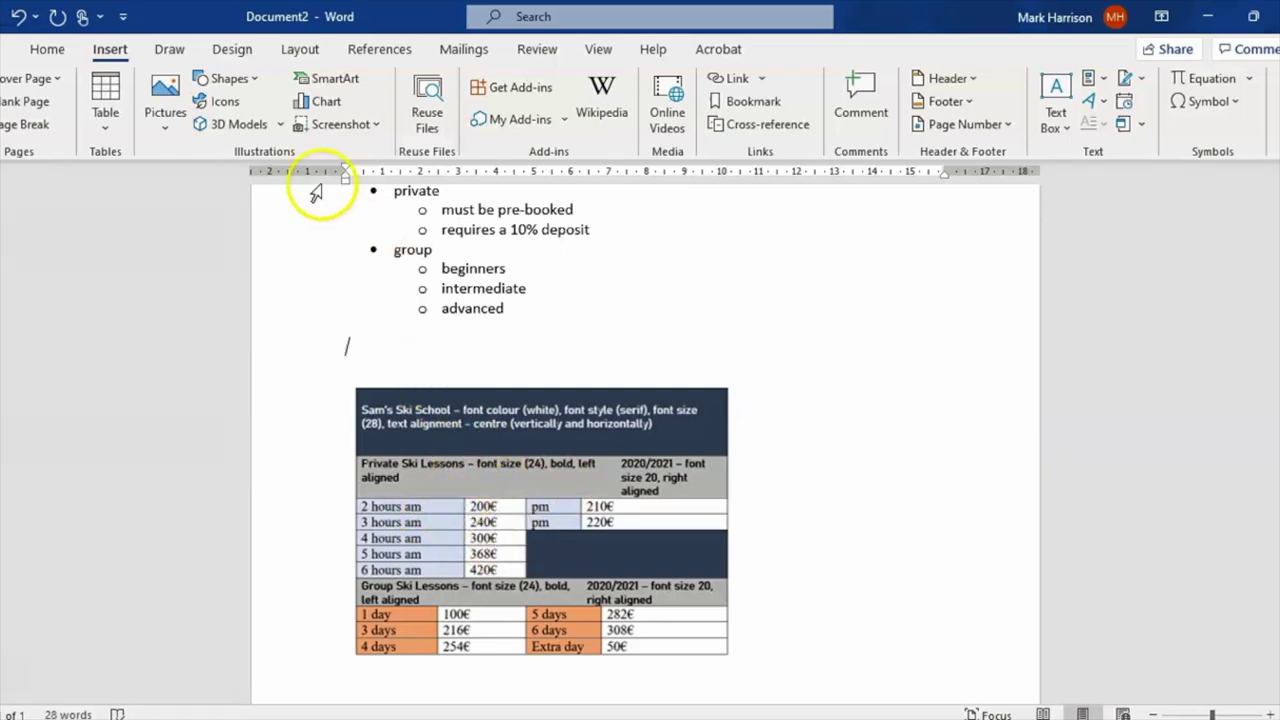
{"action": "left_click", "coordinate": [101, 118]}
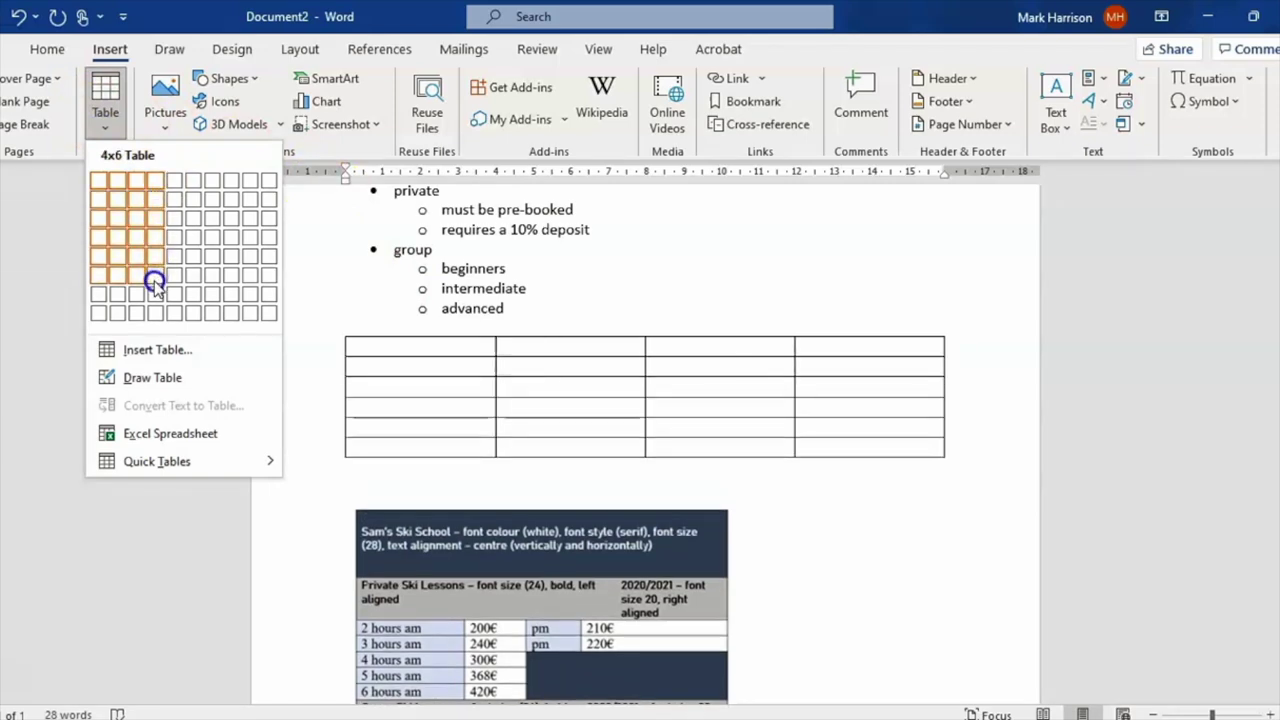
{"action": "left_click", "coordinate": [155, 285]}
Merge the four cells of the new table's first row into one.
{"action": "scroll", "coordinate": [597, 229], "scroll_direction": "up", "scroll_amount": 1}
{"action": "left_click_drag", "start_coordinate": [471, 277], "coordinate": [813, 284]}
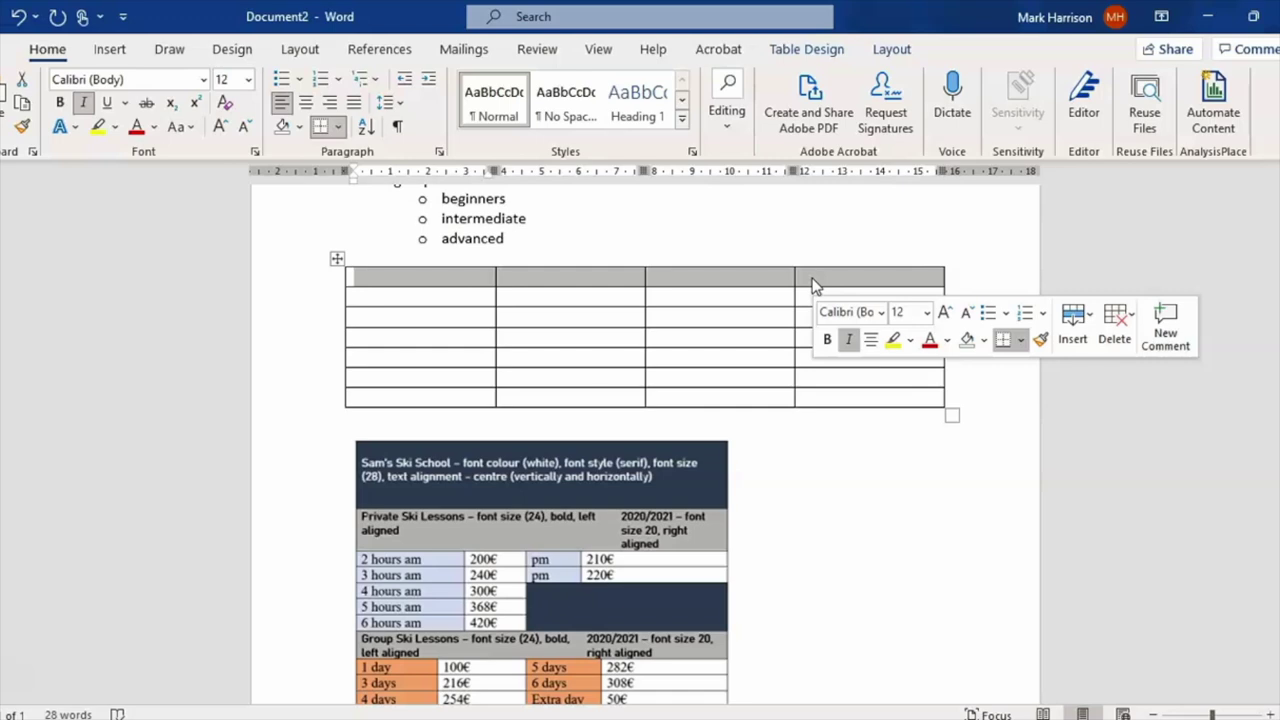
{"action": "left_click", "coordinate": [876, 50]}
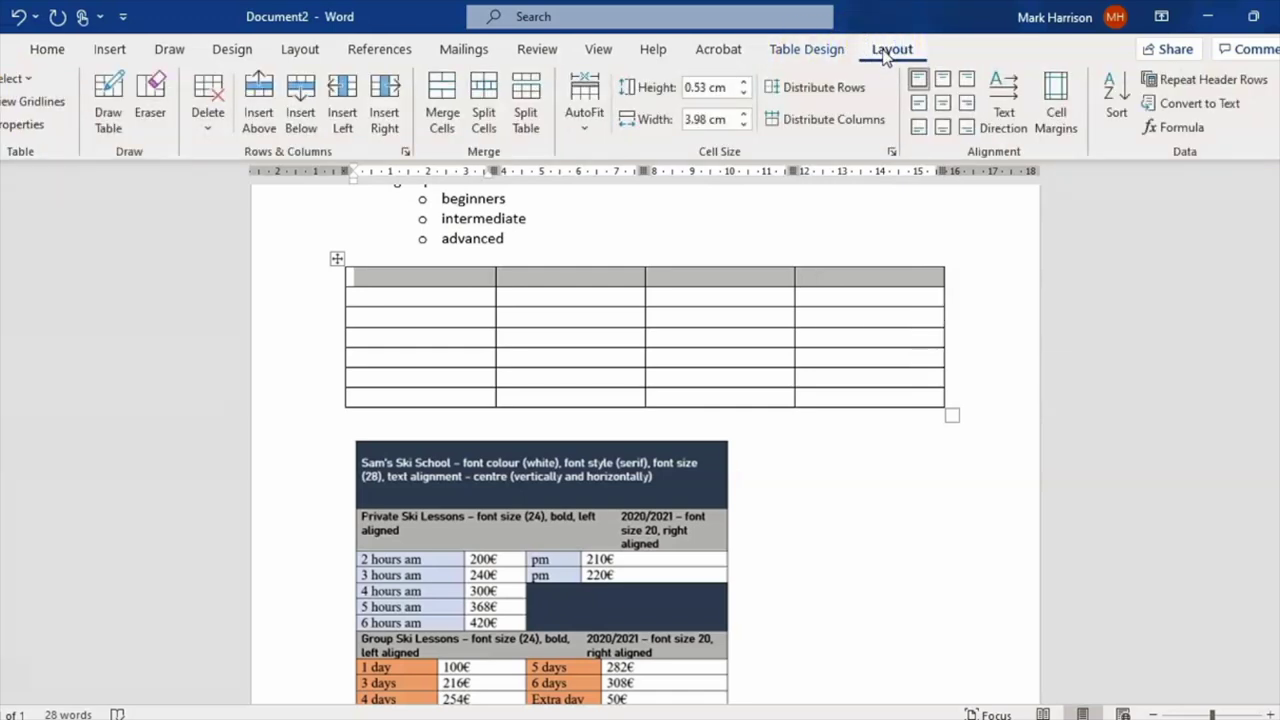
{"action": "left_click", "coordinate": [442, 100]}
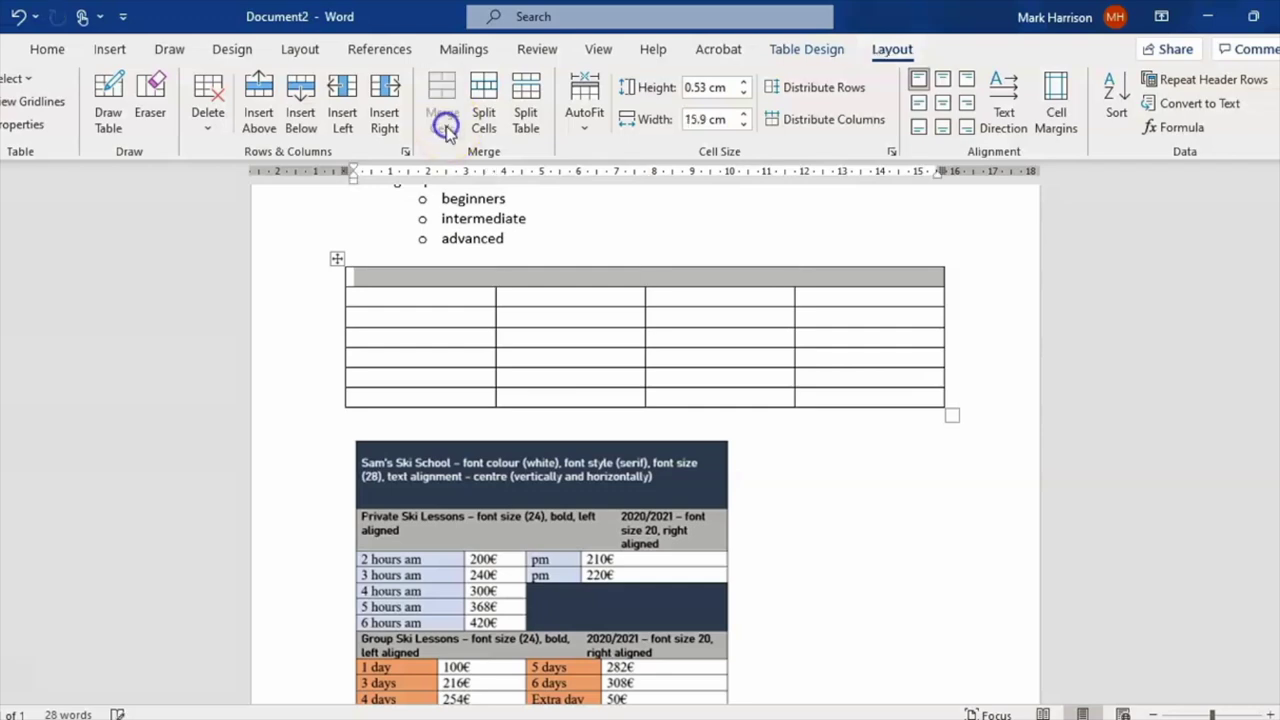
Turn italics off and enter "Sam's Ski School" in the merged first row.
{"action": "left_click", "coordinate": [480, 278]}
{"action": "left_click", "coordinate": [48, 50]}
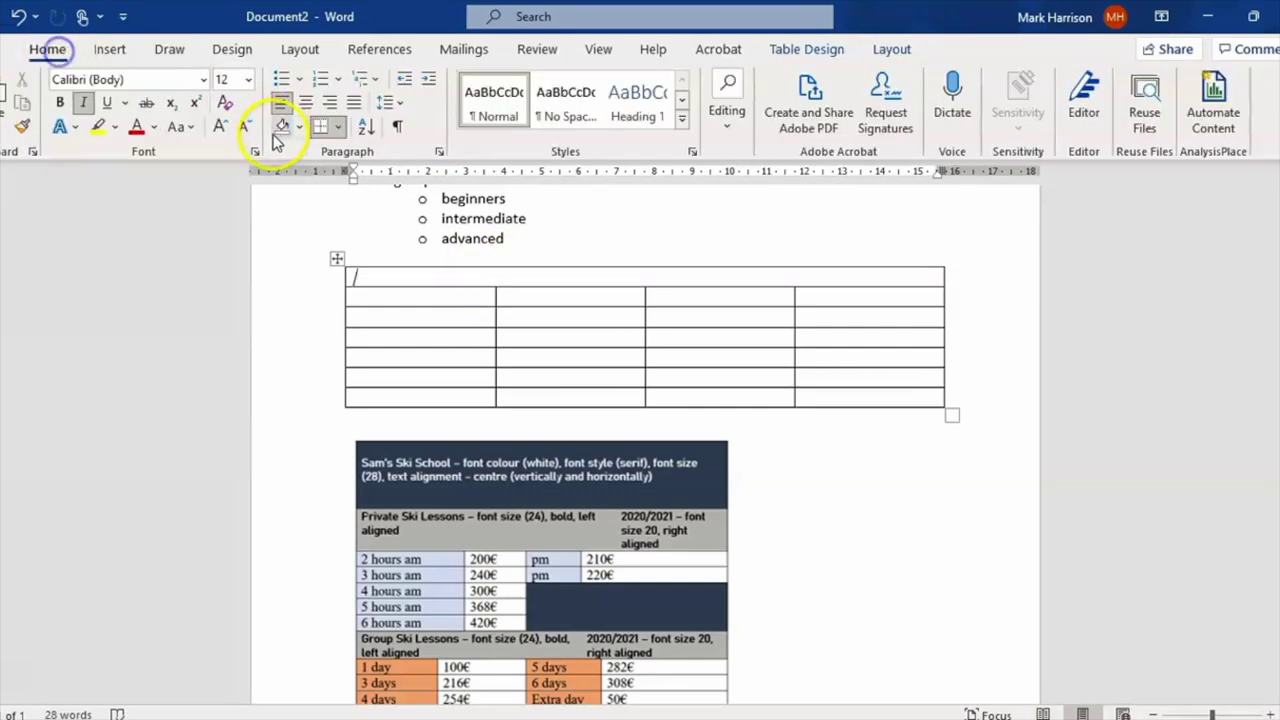
{"action": "left_click", "coordinate": [83, 103]}
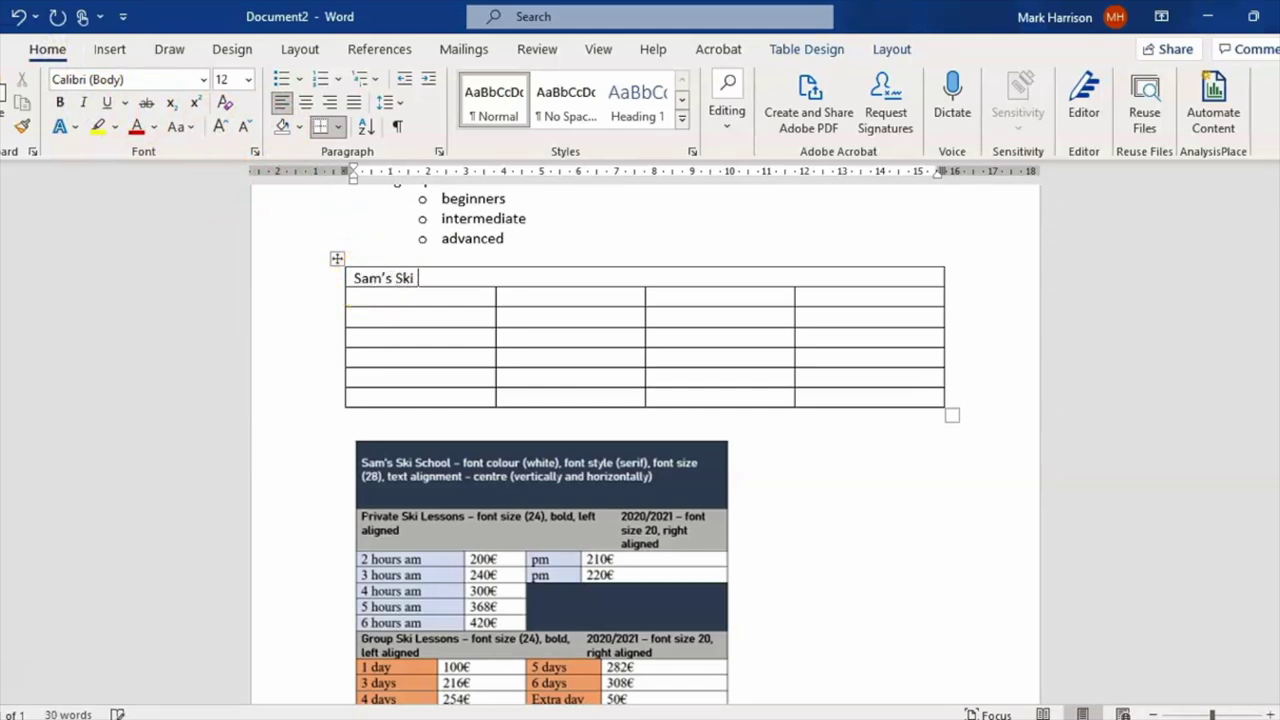
{"action": "type", "text": "Sam's Ski School"}
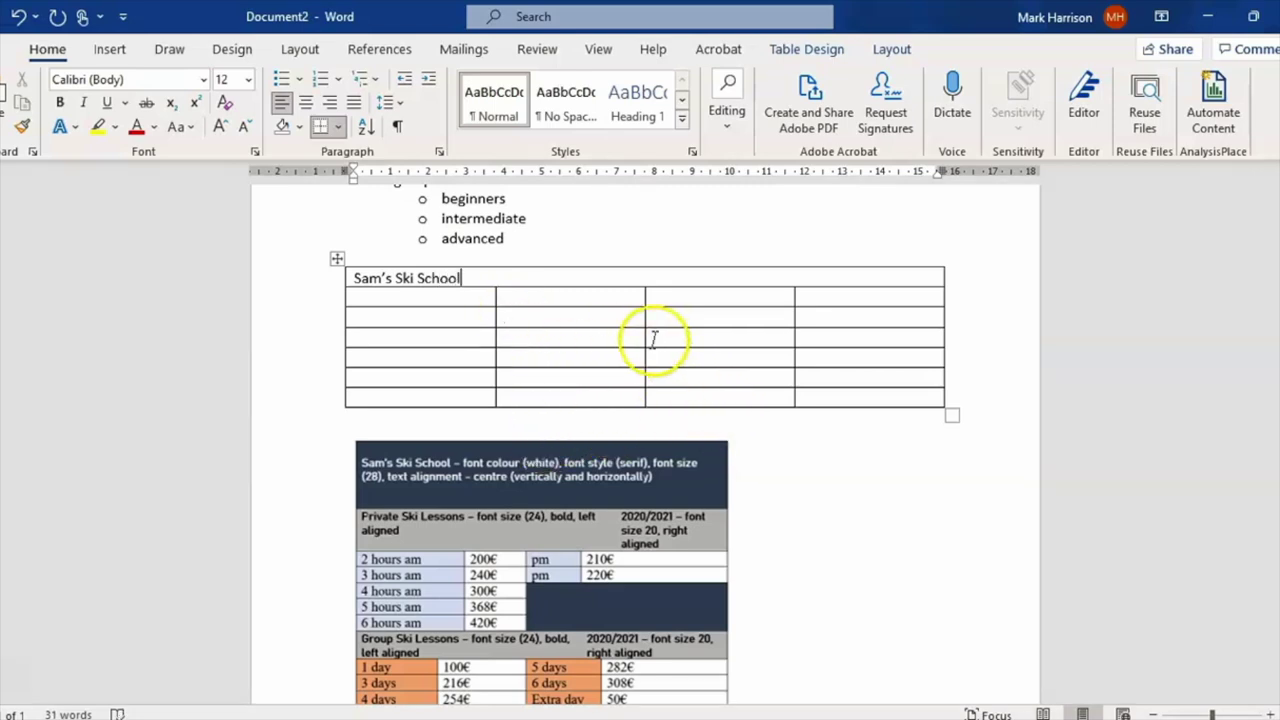
Set the font colour of the "Sam's Ski School" title to white.
{"action": "left_click", "coordinate": [339, 284]}
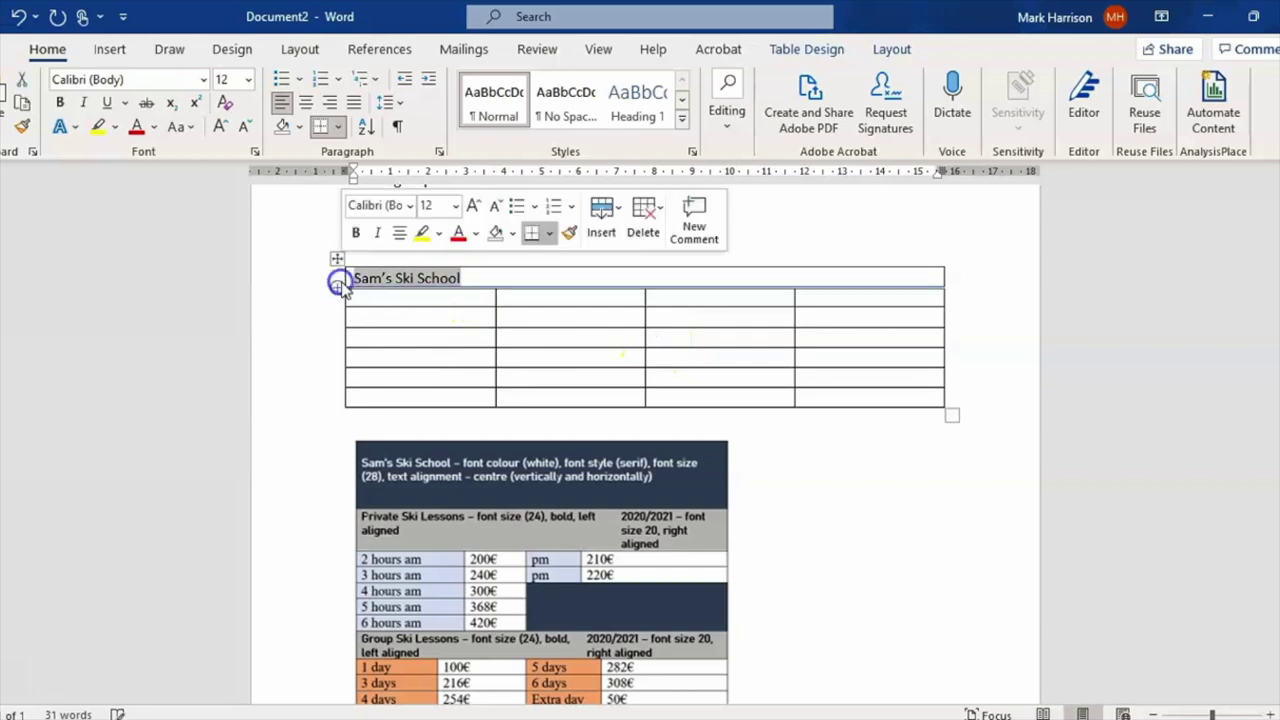
{"action": "left_click", "coordinate": [155, 127]}
{"action": "left_click", "coordinate": [137, 208]}
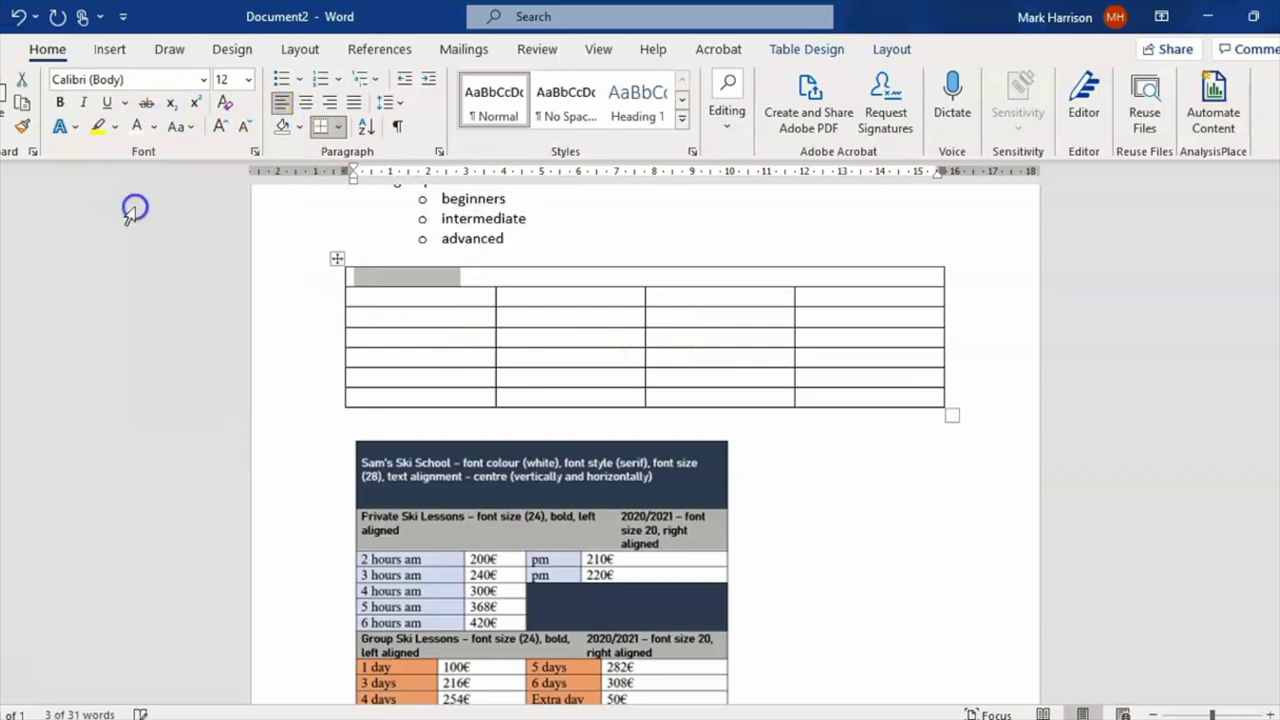
Change the font of the "Sam's Ski School" title to the serif font Times New Roman.
{"action": "left_click", "coordinate": [204, 79]}
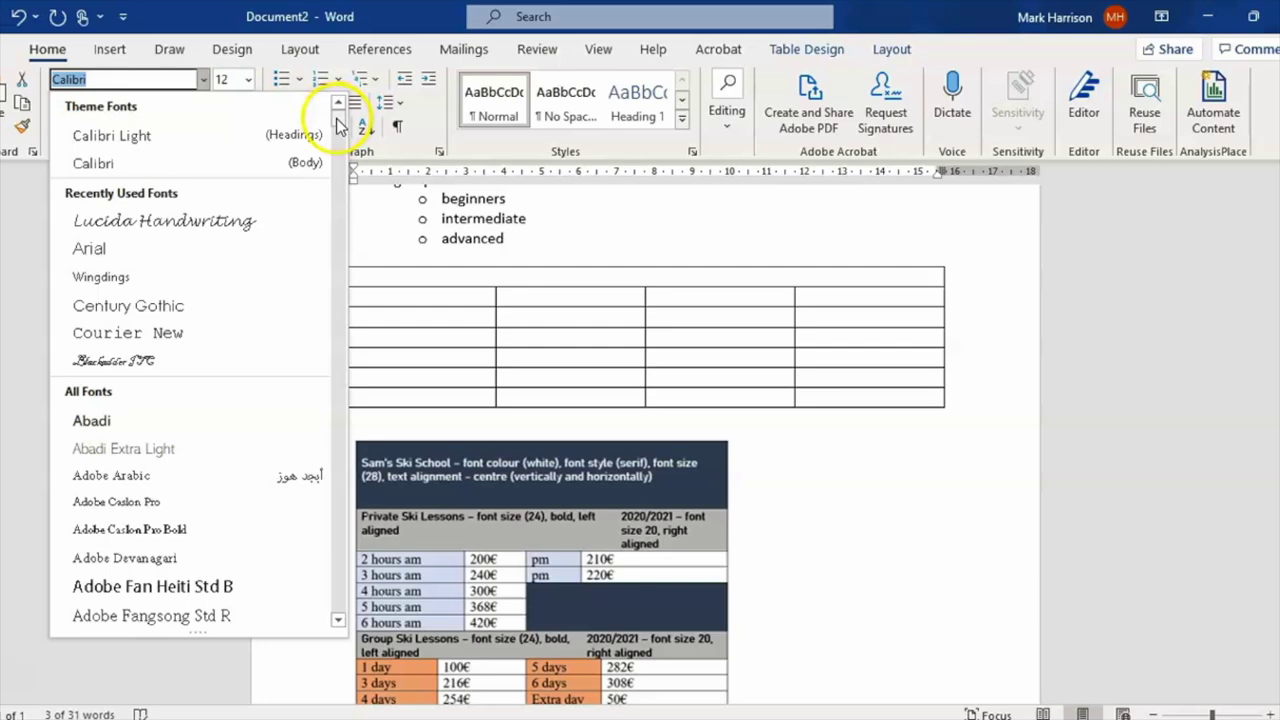
{"action": "scroll", "coordinate": [316, 420], "scroll_direction": "down", "scroll_amount": 20}
{"action": "scroll", "coordinate": [318, 507], "scroll_direction": "down", "scroll_amount": 20}
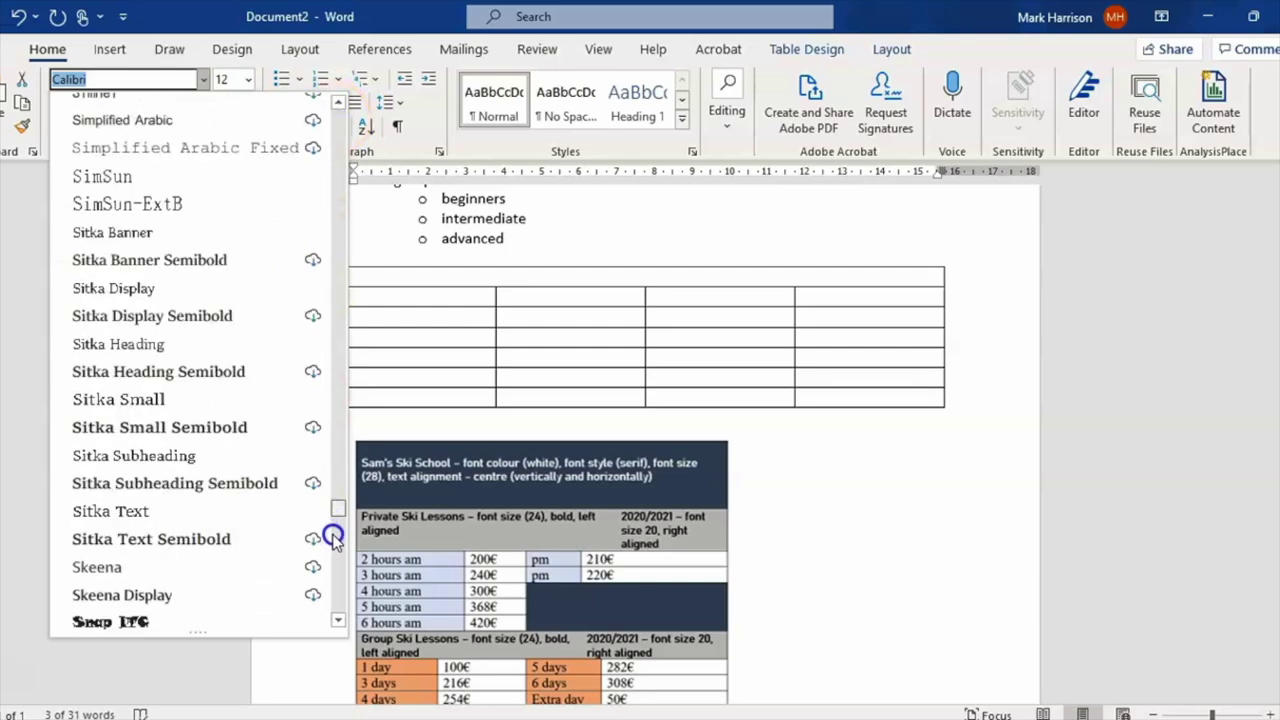
{"action": "mouse_move", "coordinate": [343, 553]}
{"action": "left_mouse_down"}
{"action": "mouse_move", "coordinate": [334, 537]}
{"action": "mouse_move", "coordinate": [336, 558]}
{"action": "left_mouse_up"}
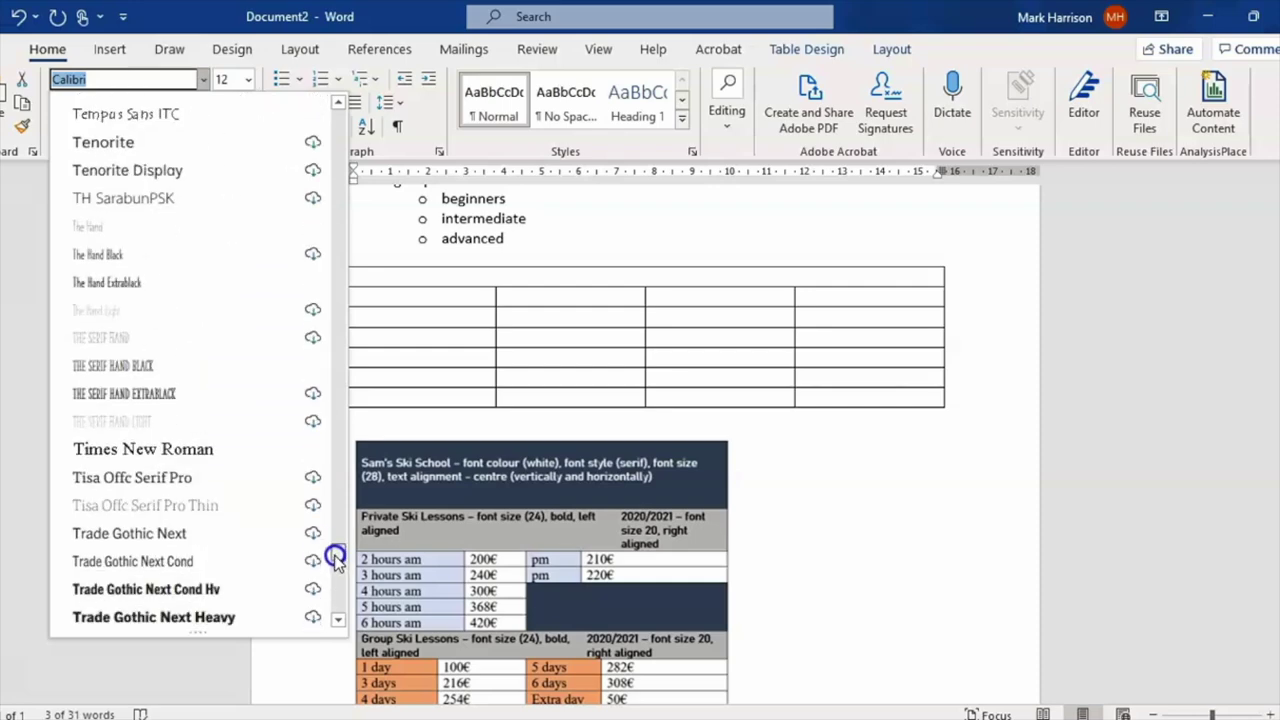
{"action": "key", "text": "Escape"}
Set the table title's font size to 28 and centre it horizontally.
{"action": "left_click", "coordinate": [249, 80]}
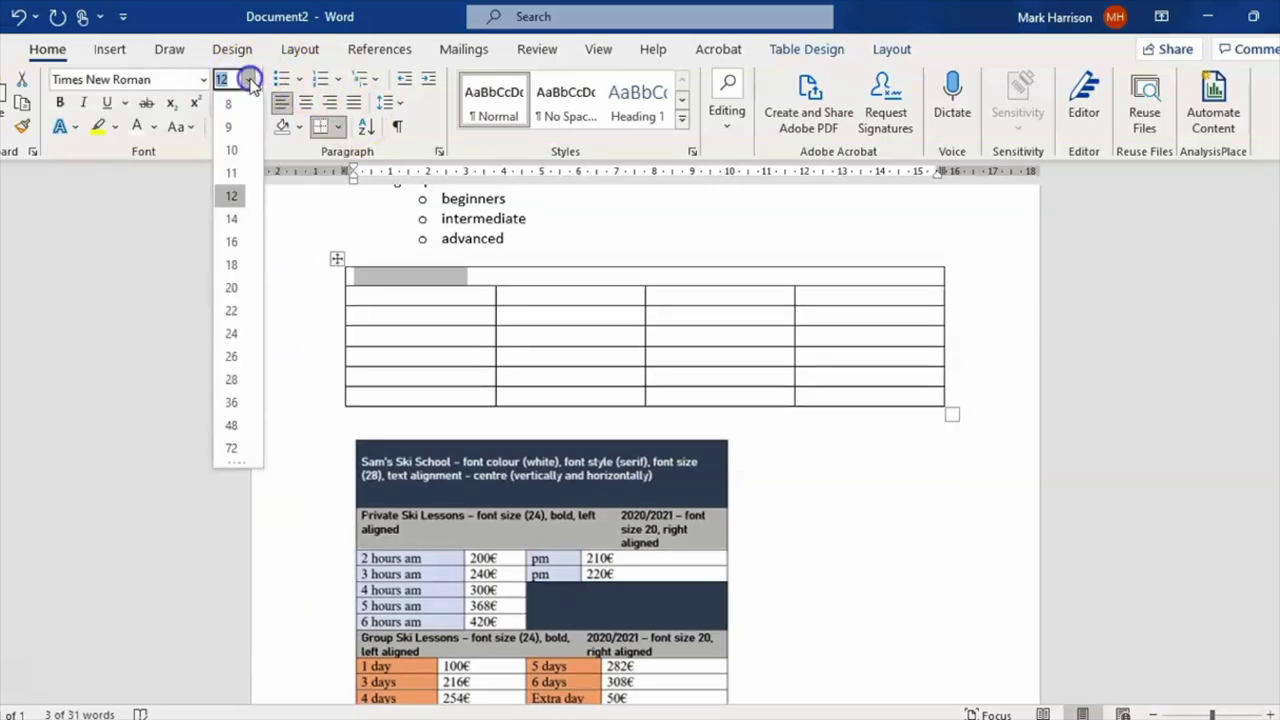
{"action": "left_click", "coordinate": [231, 379]}
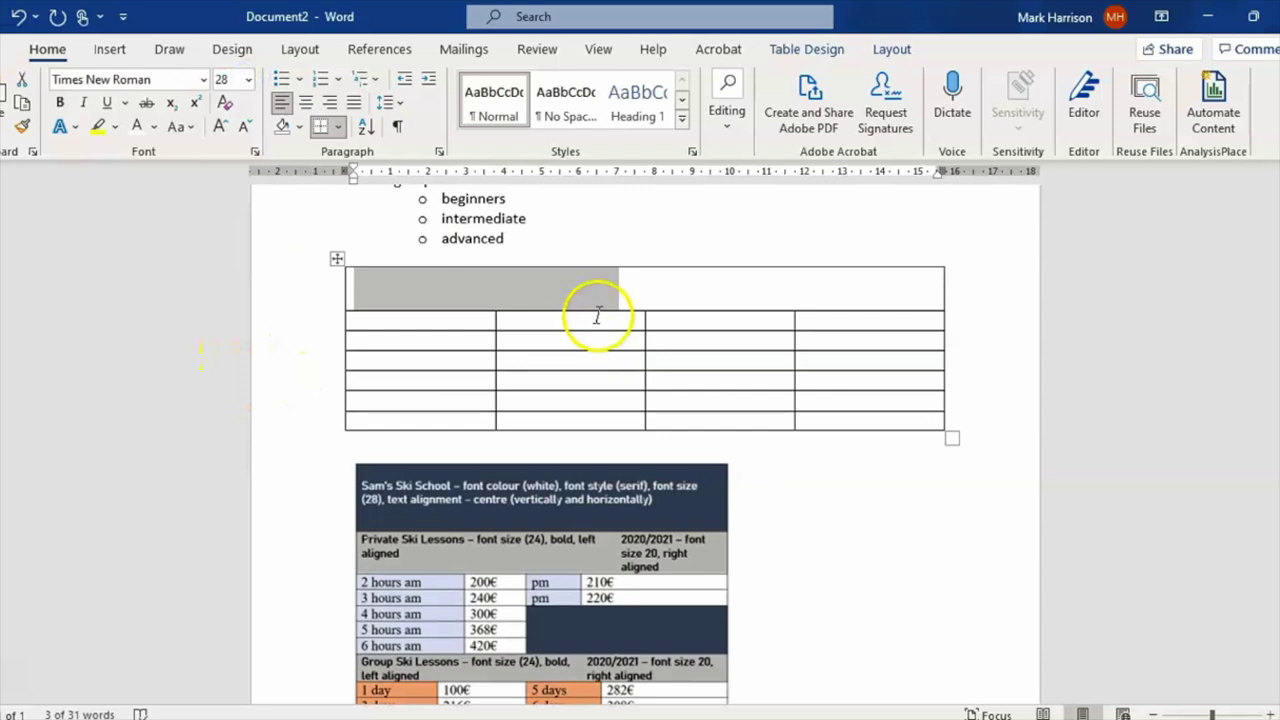
{"action": "left_click", "coordinate": [305, 102]}
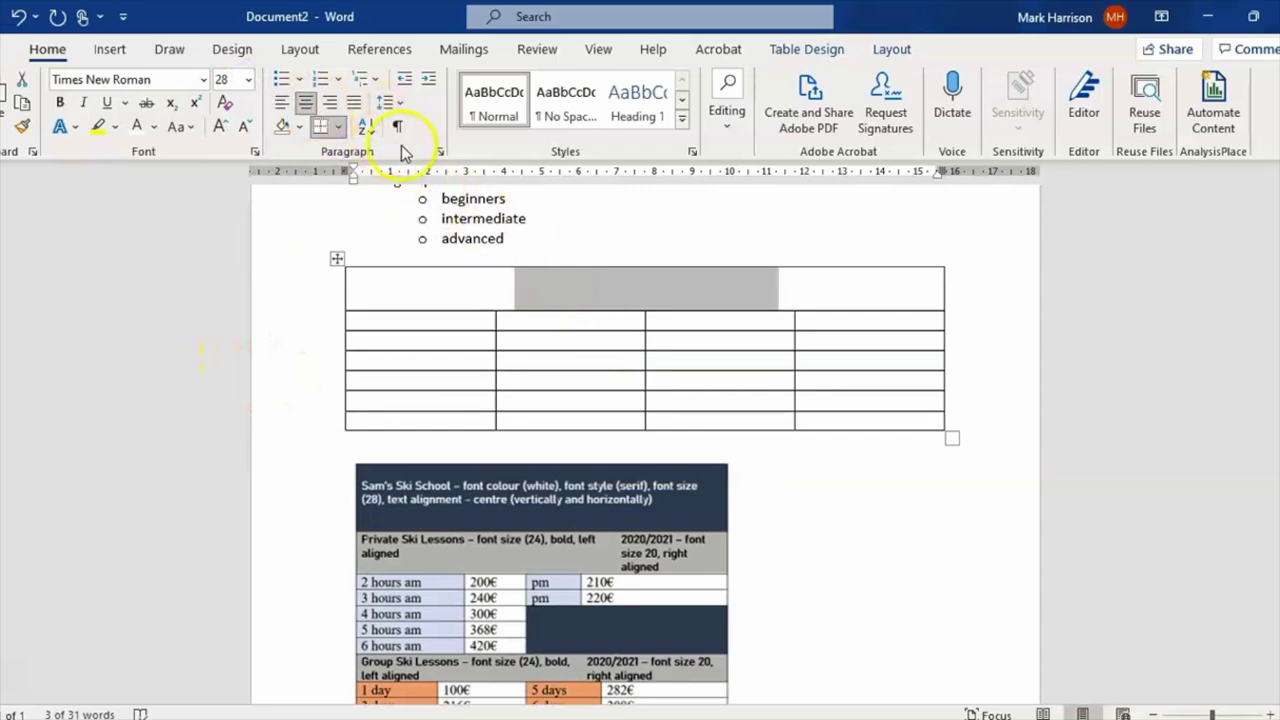
Shade the merged title row with a dark navy blue from the standard colours of the Colors dialog.
{"action": "left_click", "coordinate": [887, 293]}
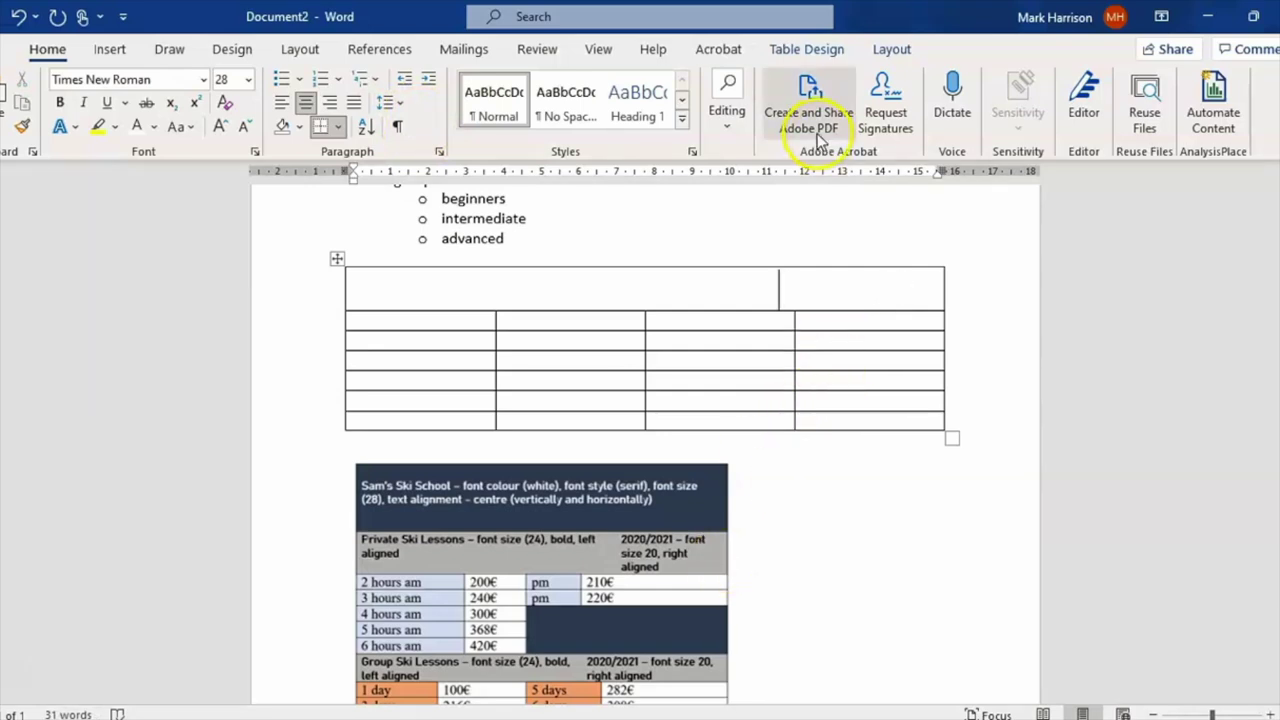
{"action": "left_click", "coordinate": [826, 49]}
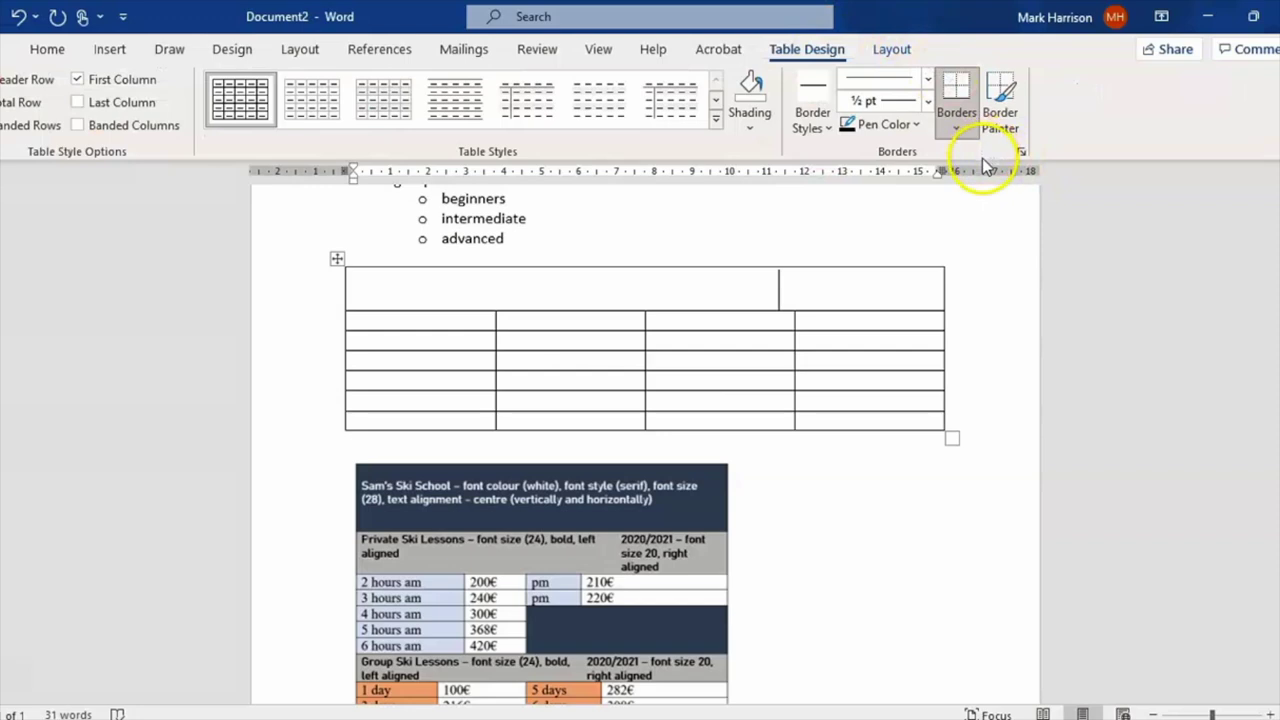
{"action": "left_click", "coordinate": [754, 132]}
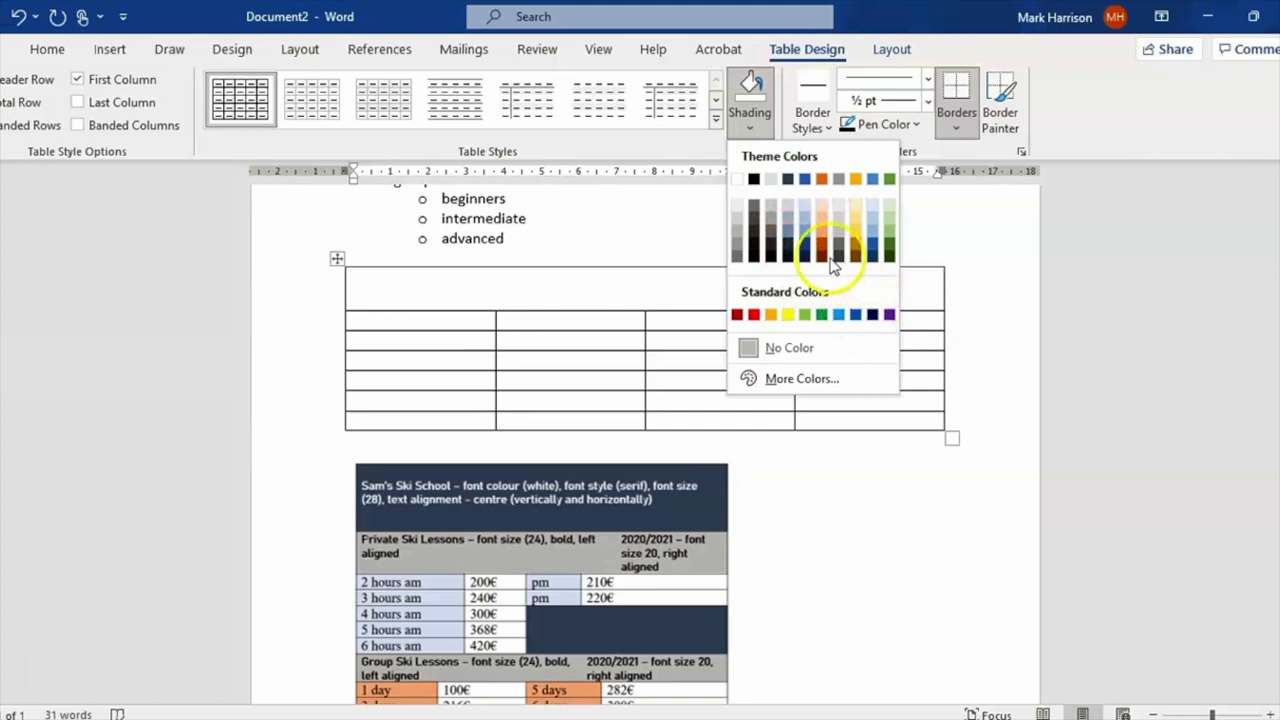
{"action": "left_click", "coordinate": [782, 378]}
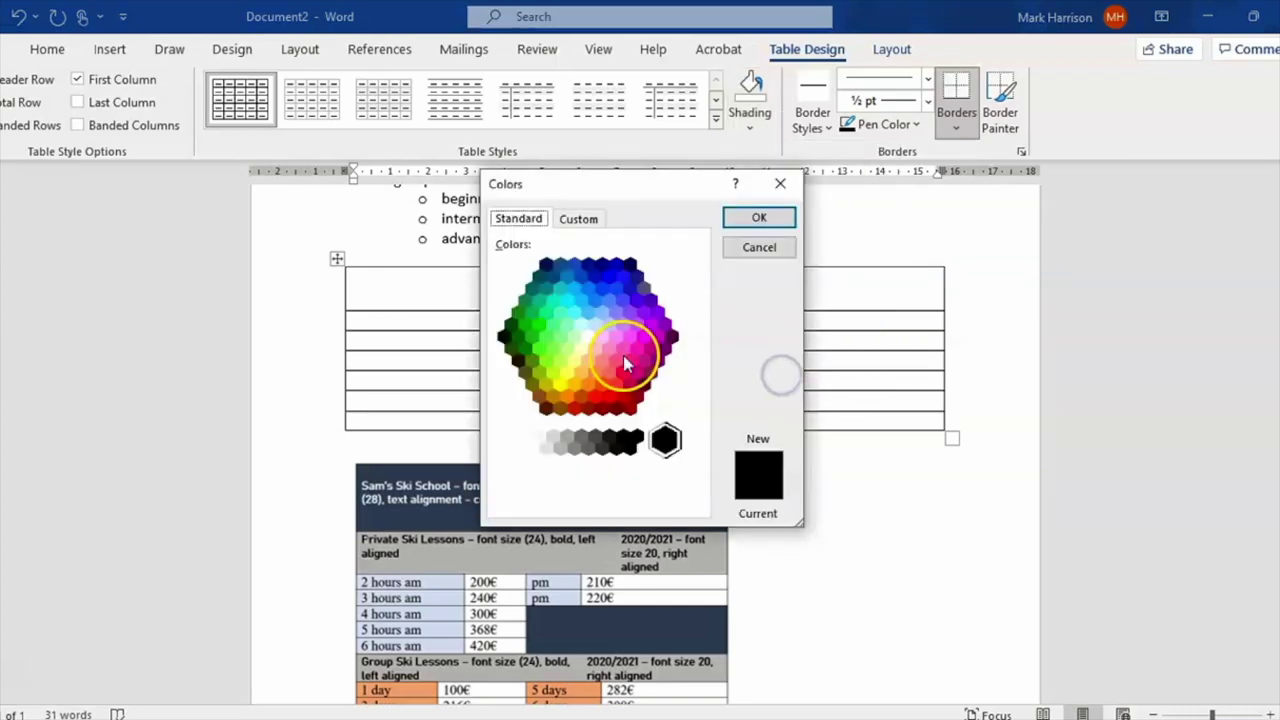
{"action": "left_click", "coordinate": [621, 300]}
{"action": "left_click", "coordinate": [546, 264]}
{"action": "left_click", "coordinate": [752, 218]}
{"action": "left_click", "coordinate": [795, 362]}
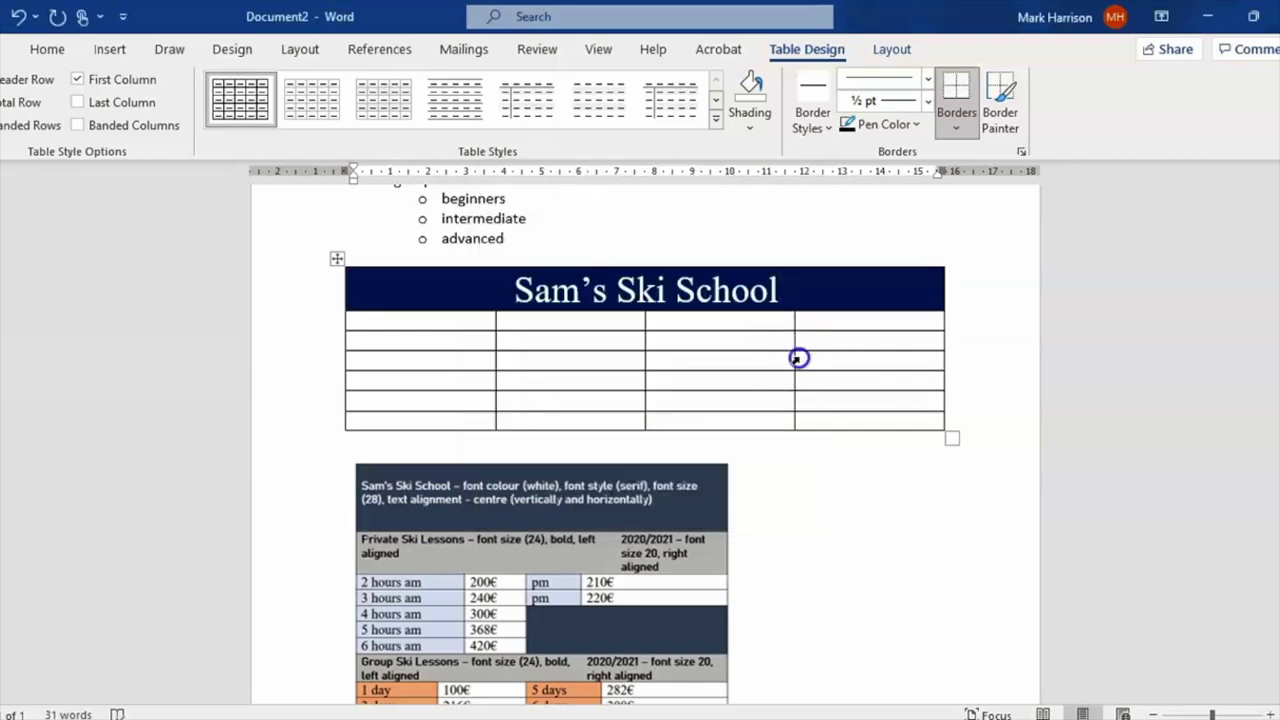
{"action": "left_click", "coordinate": [684, 345]}
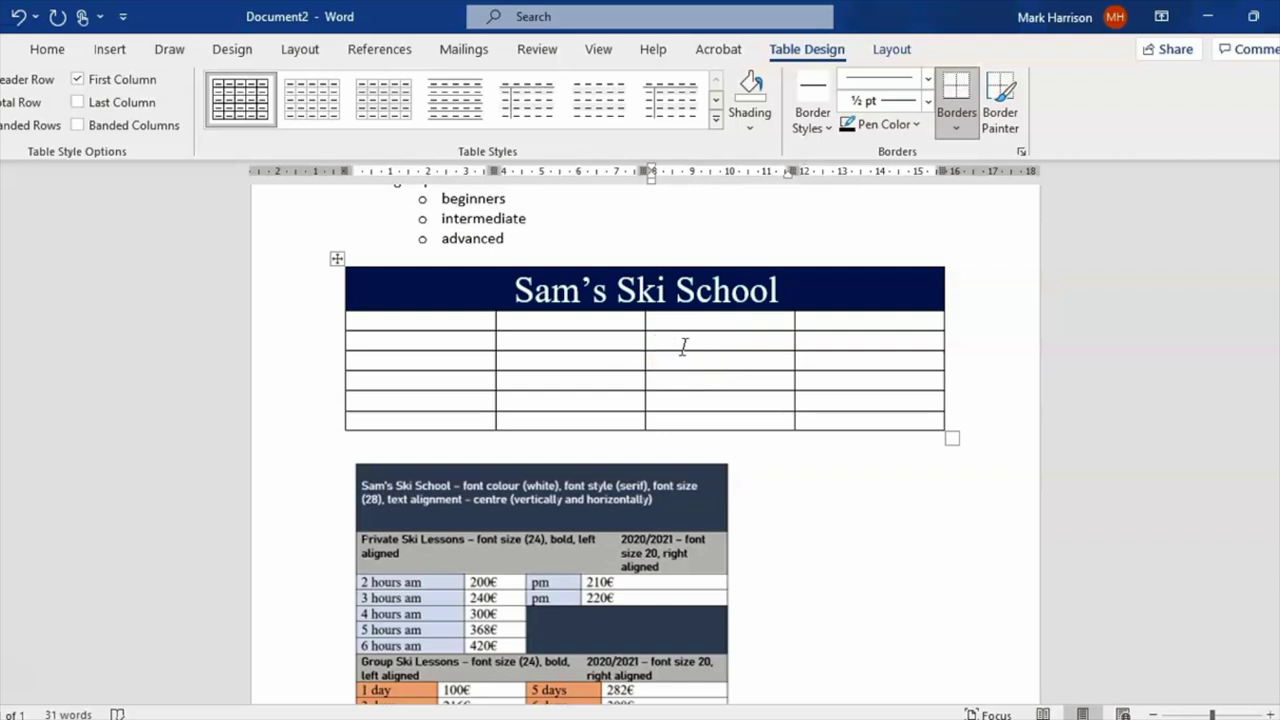
Merge the first three cells of the row directly below the "Sam's Ski School" title row.
{"action": "left_click", "coordinate": [800, 300]}
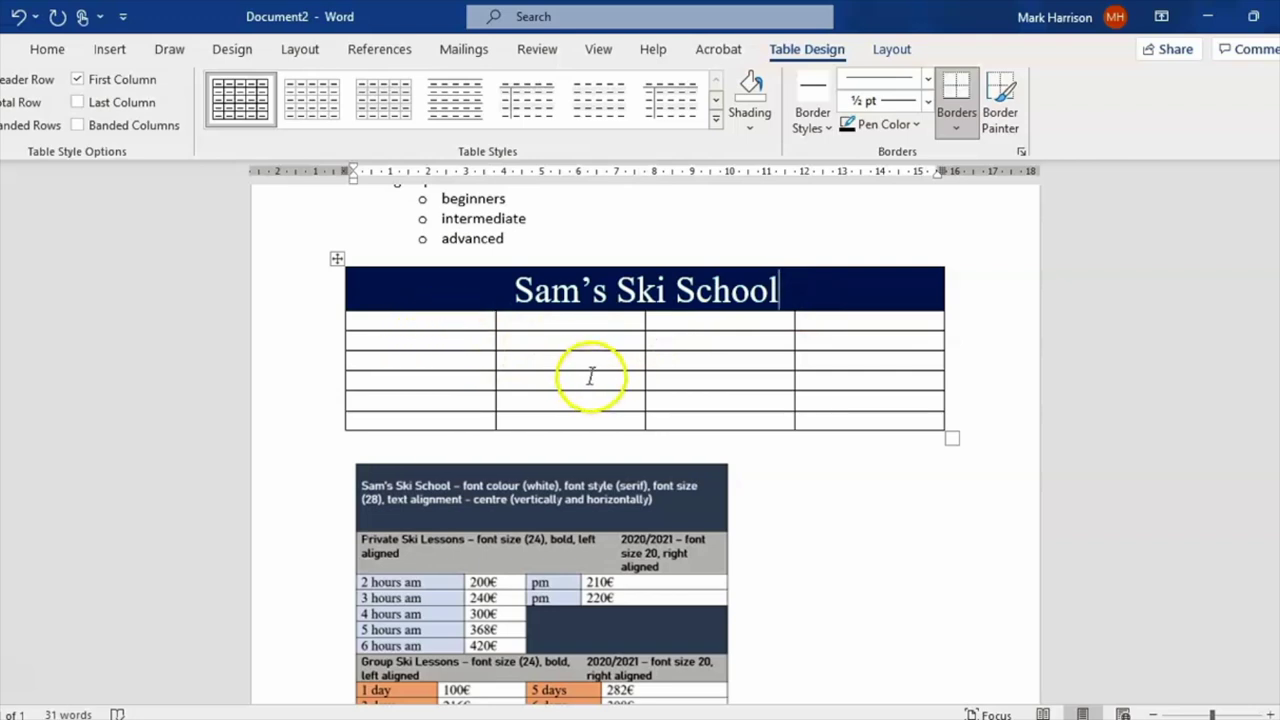
{"action": "key", "text": "Home"}
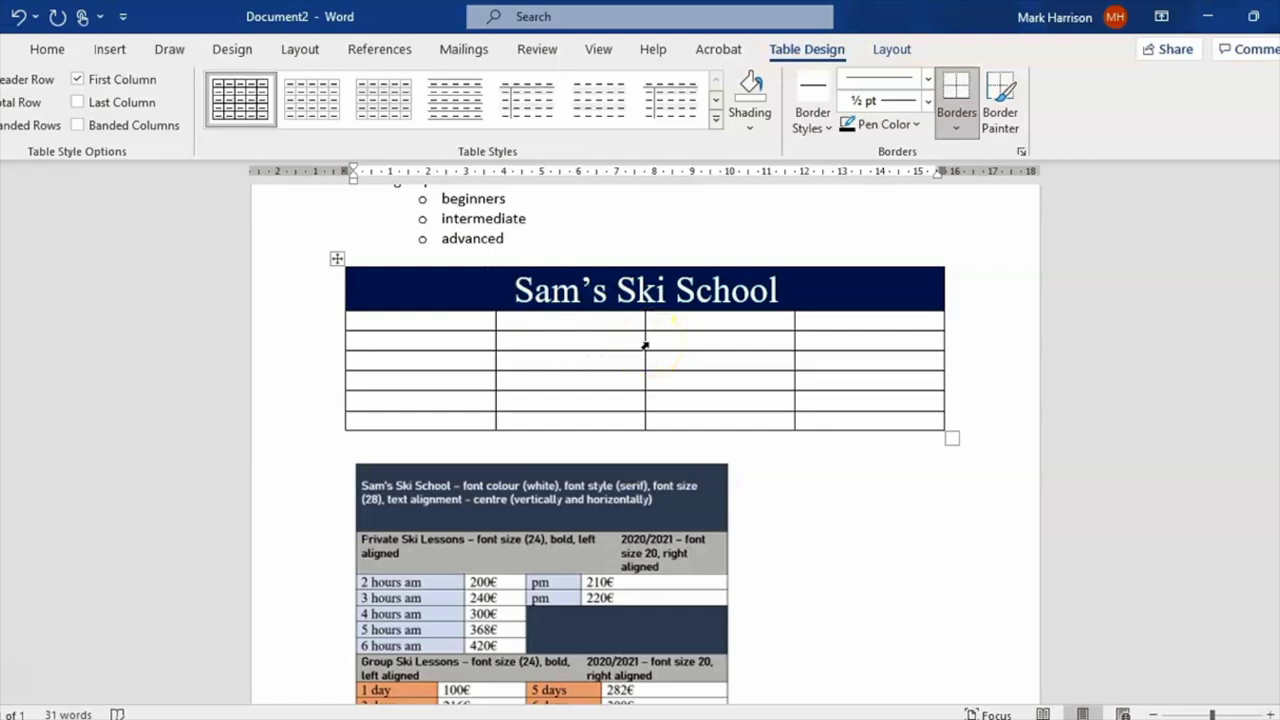
{"action": "left_click", "coordinate": [460, 321]}
{"action": "left_click", "coordinate": [47, 49]}
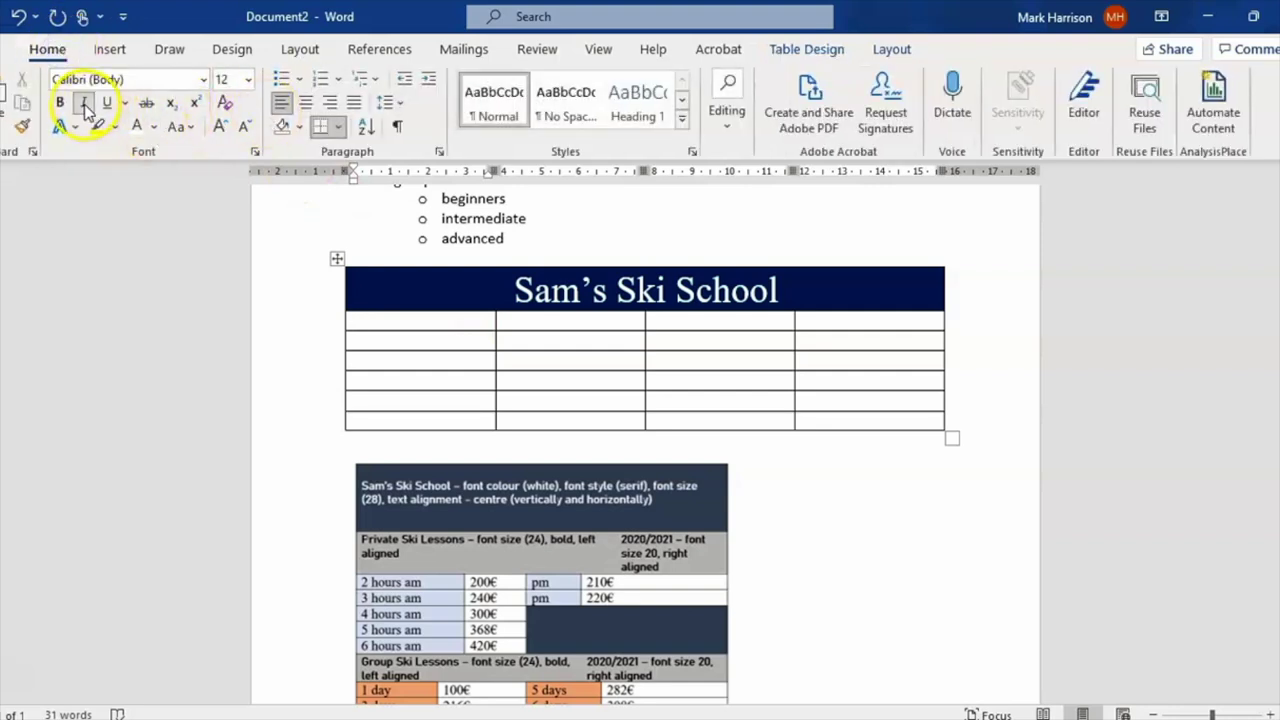
{"action": "left_click_drag", "start_coordinate": [843, 323], "coordinate": [483, 328]}
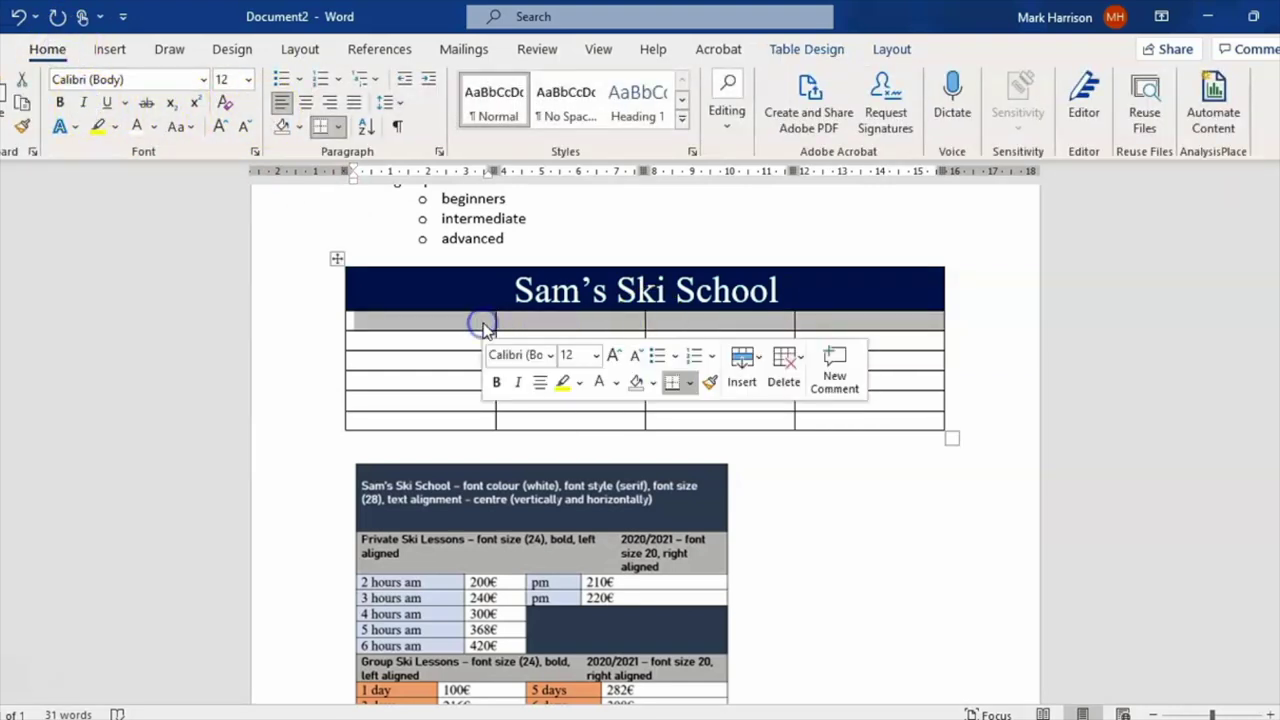
{"action": "left_click", "coordinate": [892, 49]}
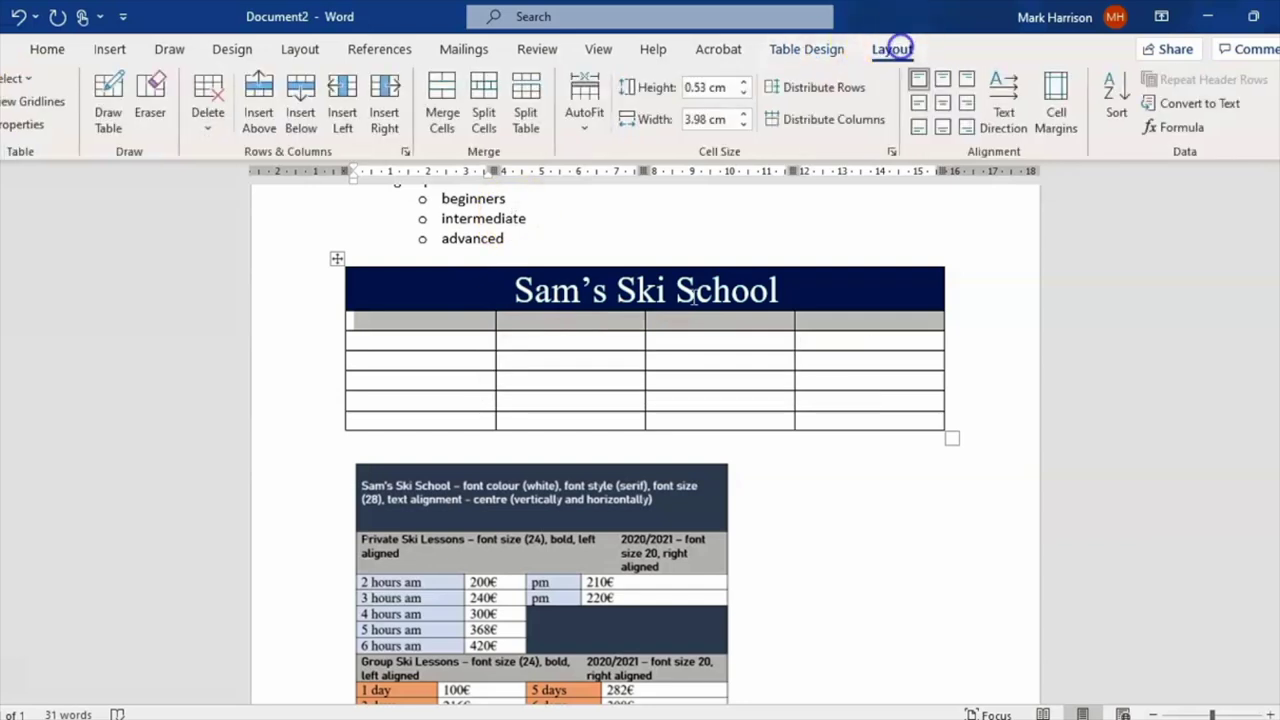
{"action": "left_click", "coordinate": [654, 364]}
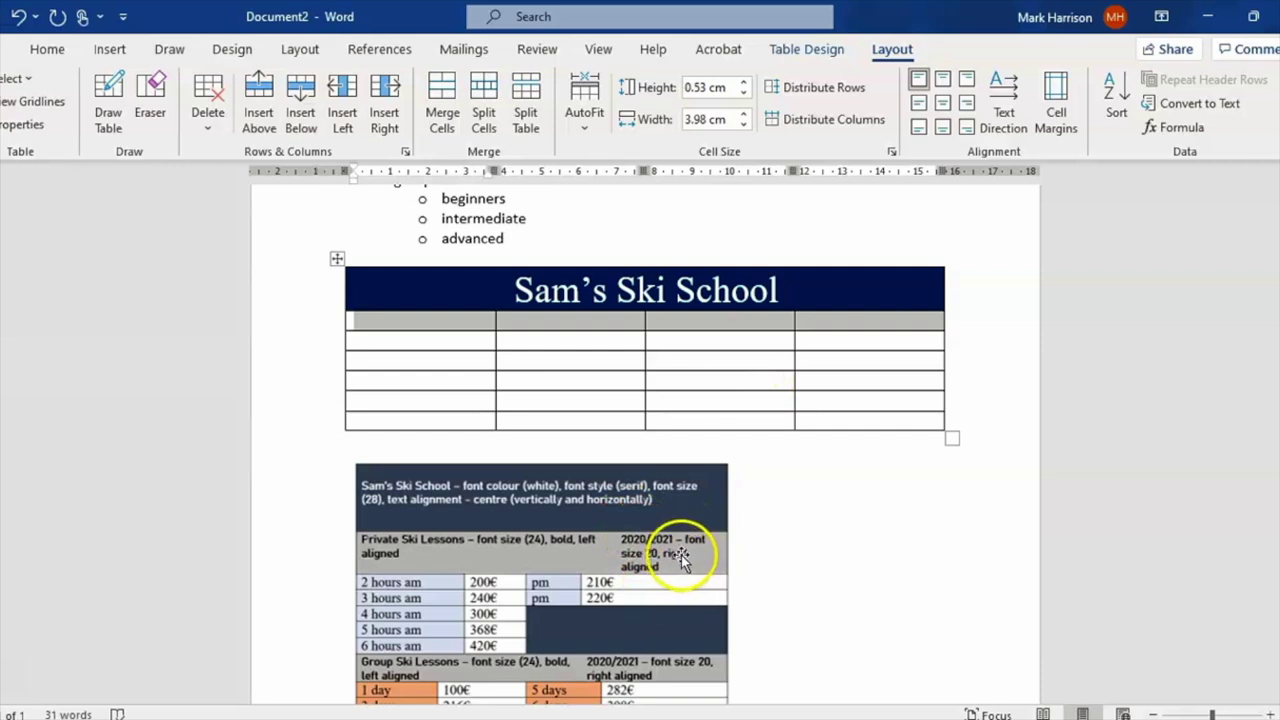
{"action": "left_click", "coordinate": [722, 326]}
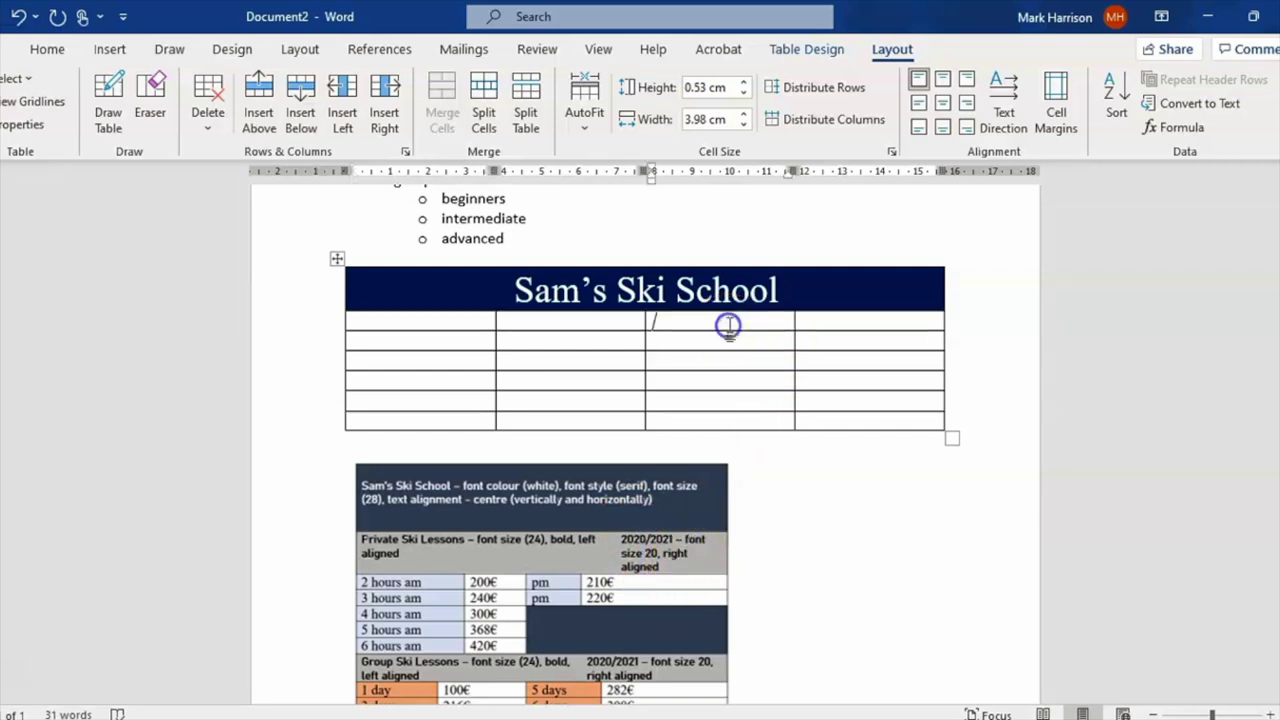
{"action": "left_click_drag", "start_coordinate": [699, 326], "coordinate": [477, 320]}
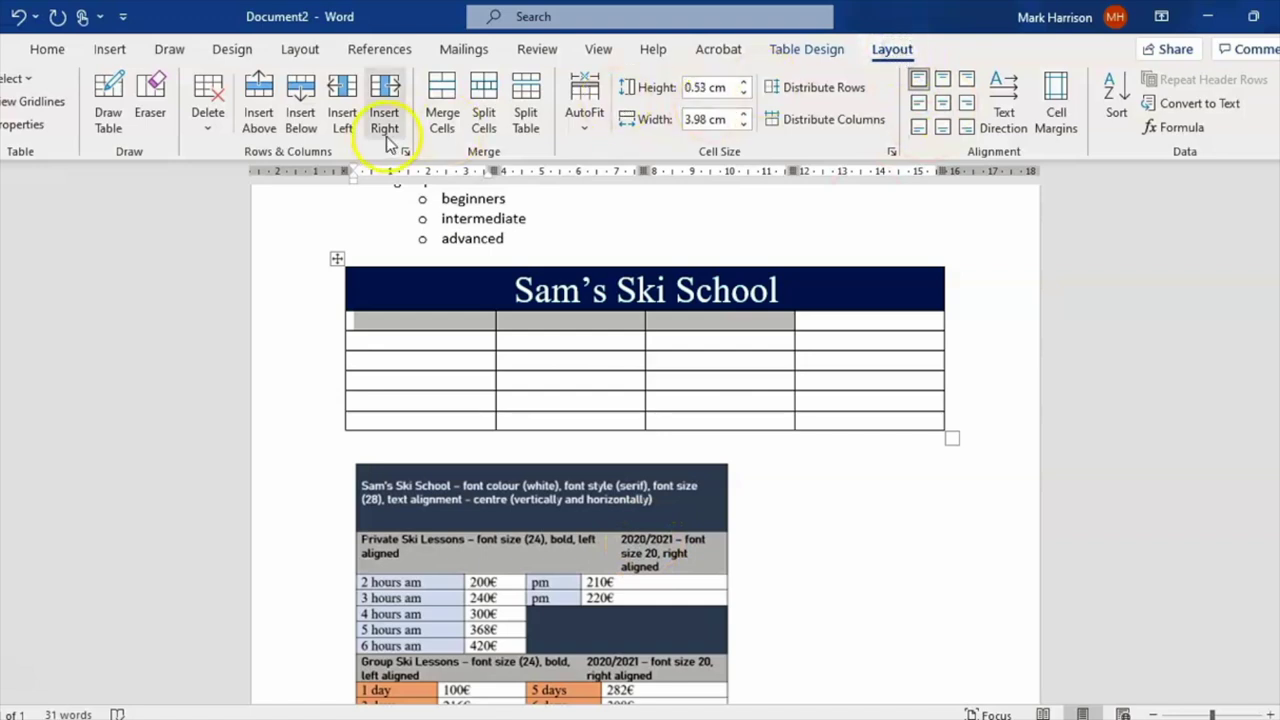
{"action": "left_click", "coordinate": [437, 118]}
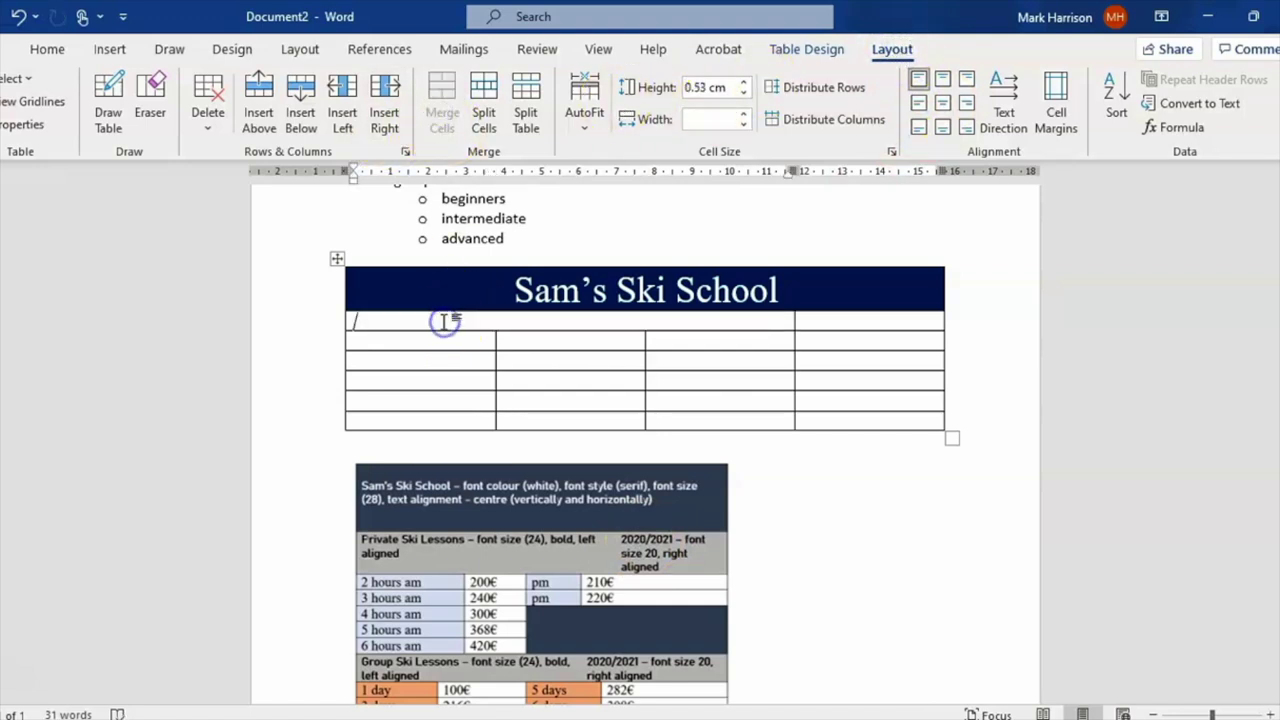
Enter "Private Ski Lessons" in the merged cell below the title, with italics turned off.
{"action": "left_click", "coordinate": [46, 50]}
{"action": "left_click", "coordinate": [83, 102]}
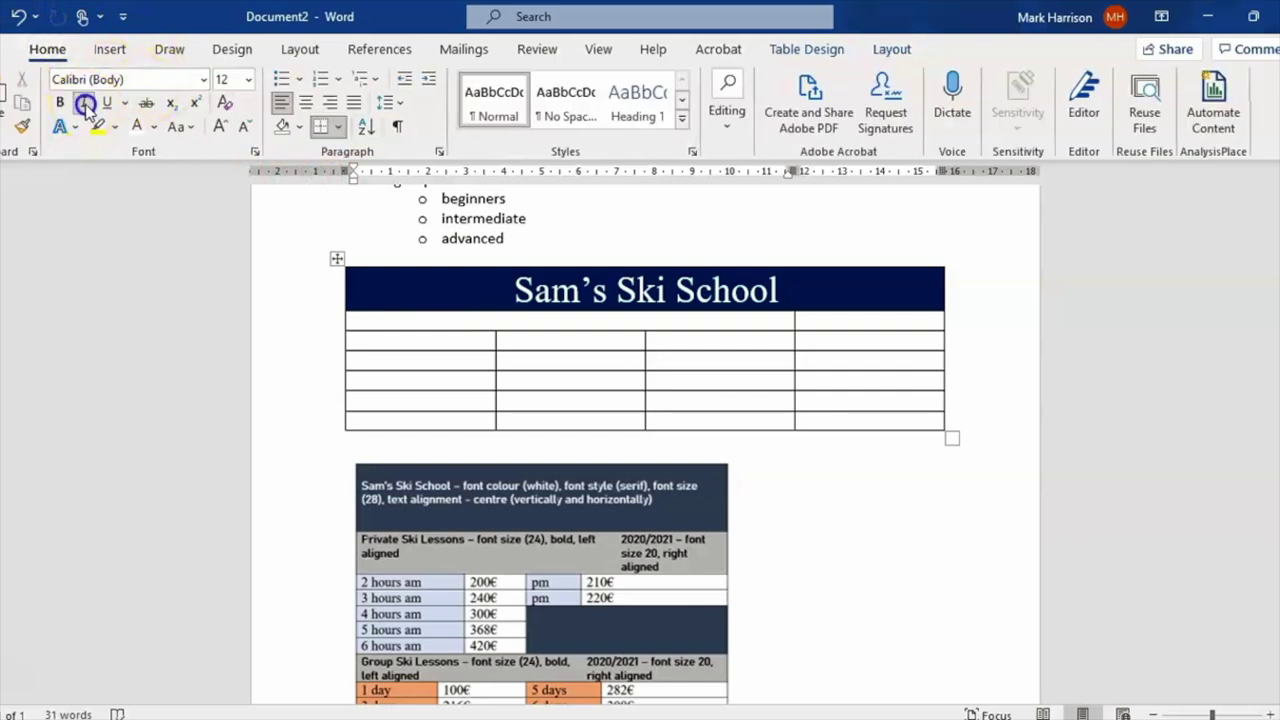
{"action": "left_click", "coordinate": [363, 340]}
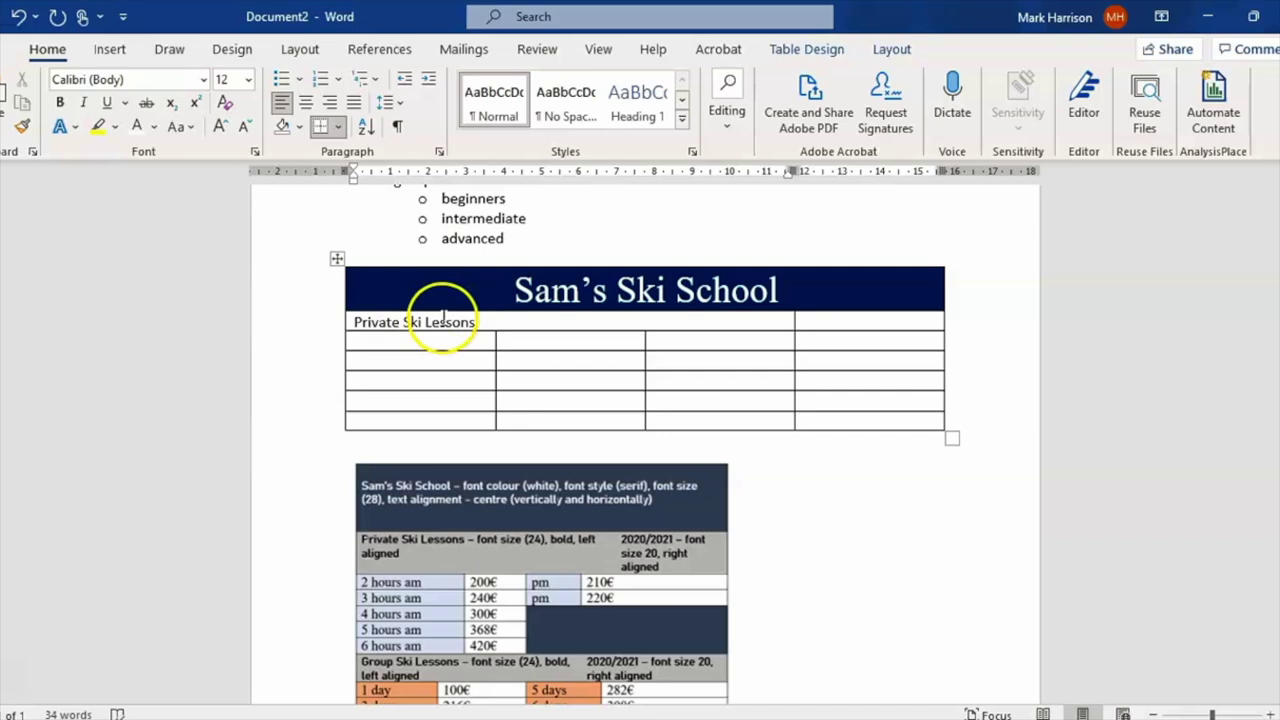
Make the "Private Ski Lessons" heading bold and set its font size to 24.
{"action": "left_click_drag", "start_coordinate": [482, 320], "coordinate": [356, 325]}
{"action": "left_click", "coordinate": [63, 104]}
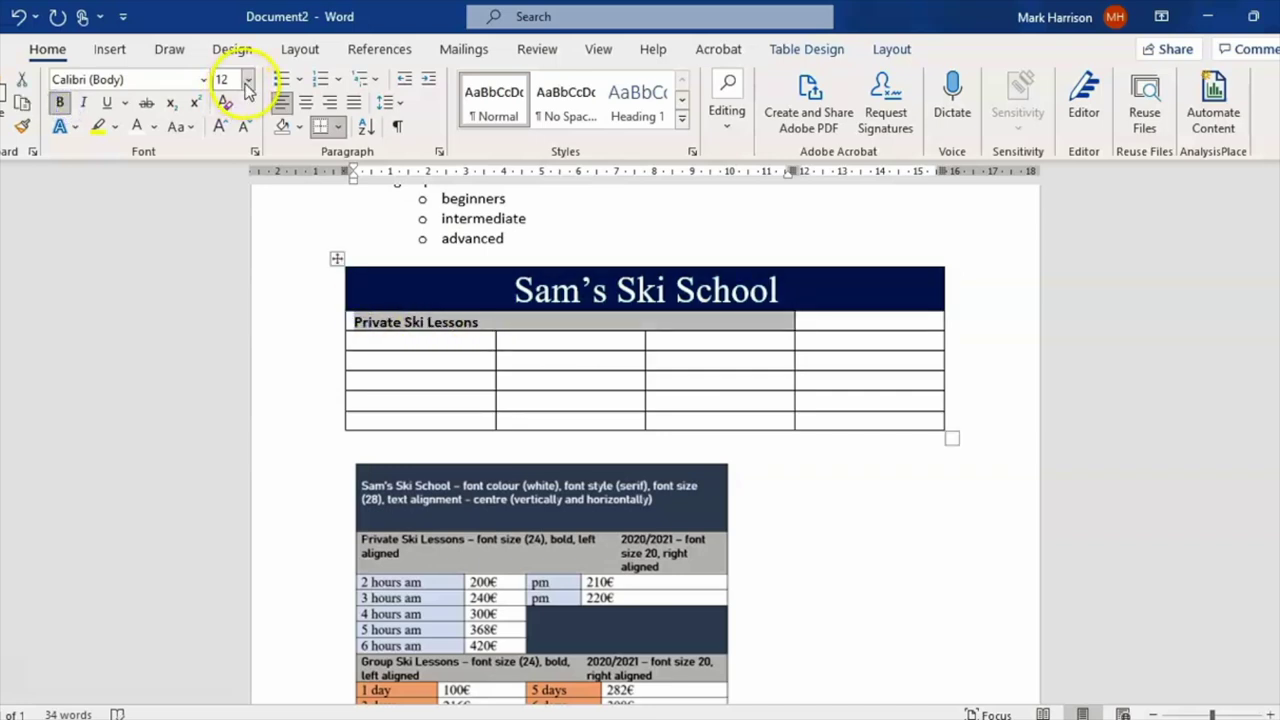
{"action": "left_click", "coordinate": [248, 79]}
{"action": "left_click", "coordinate": [234, 334]}
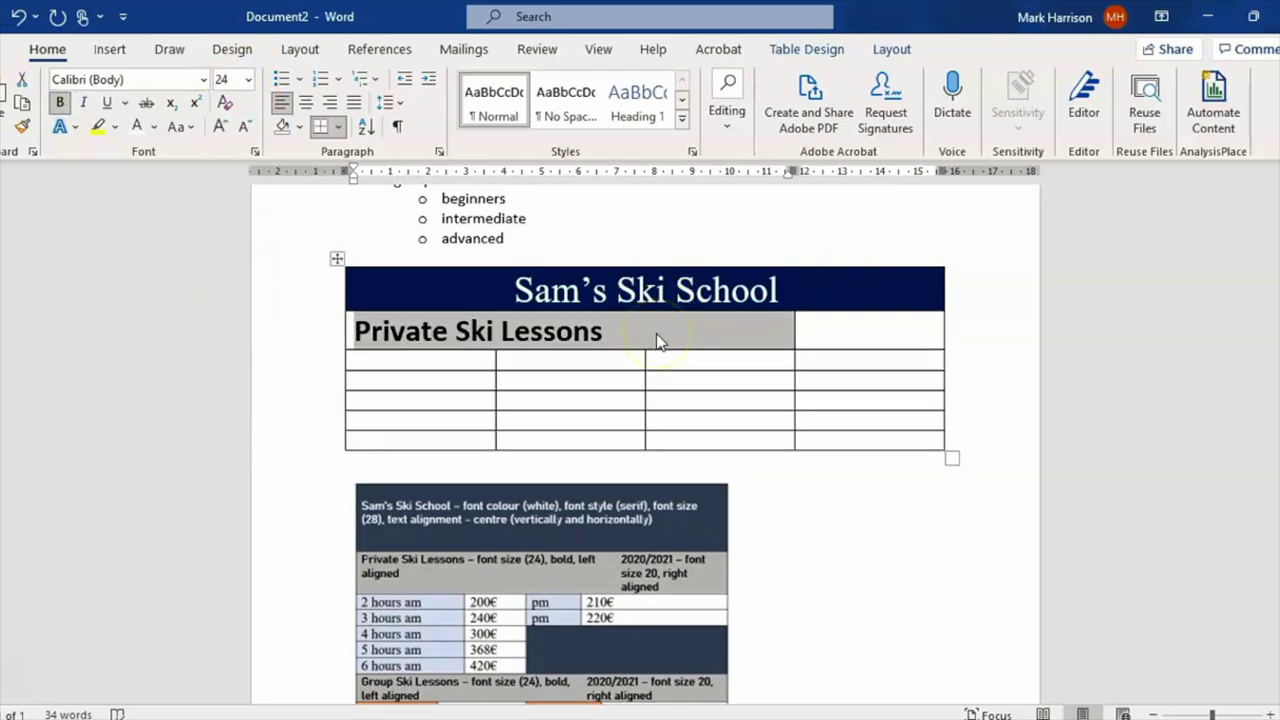
{"action": "left_click", "coordinate": [716, 364]}
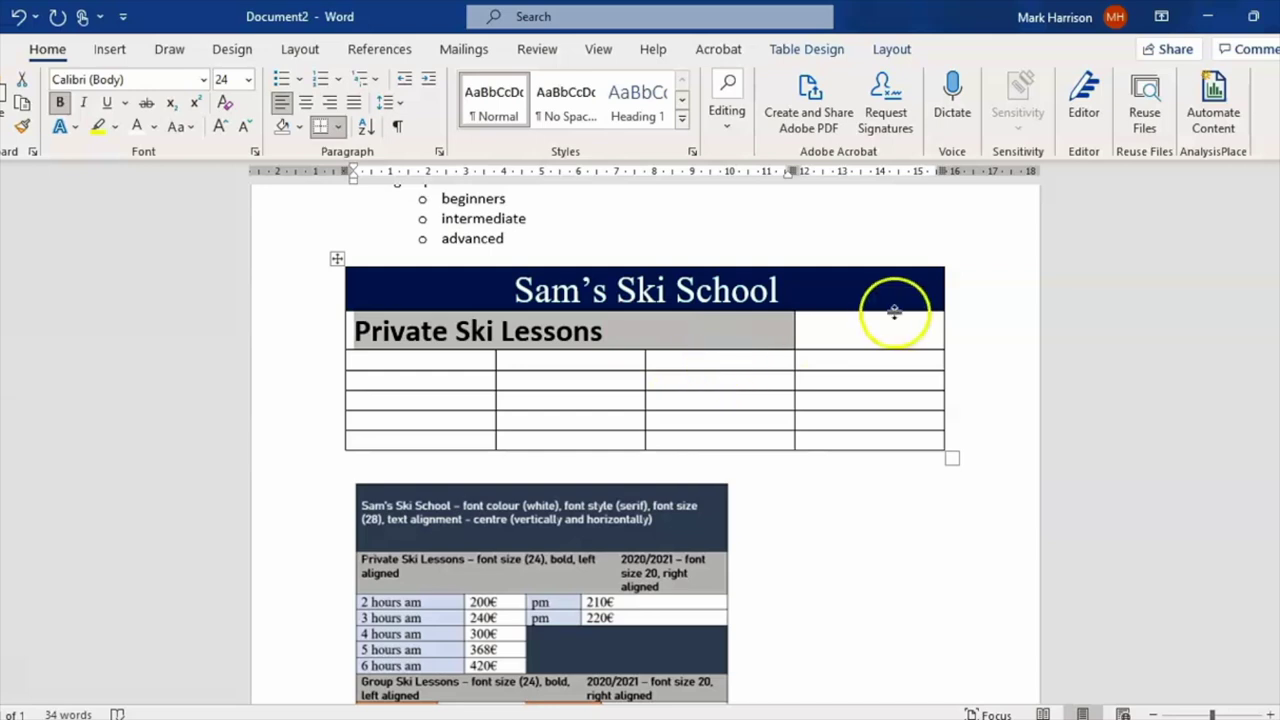
Enter "2020/2021" without italics in the cell beside the "Private Ski Lessons" heading.
{"action": "left_click", "coordinate": [846, 331]}
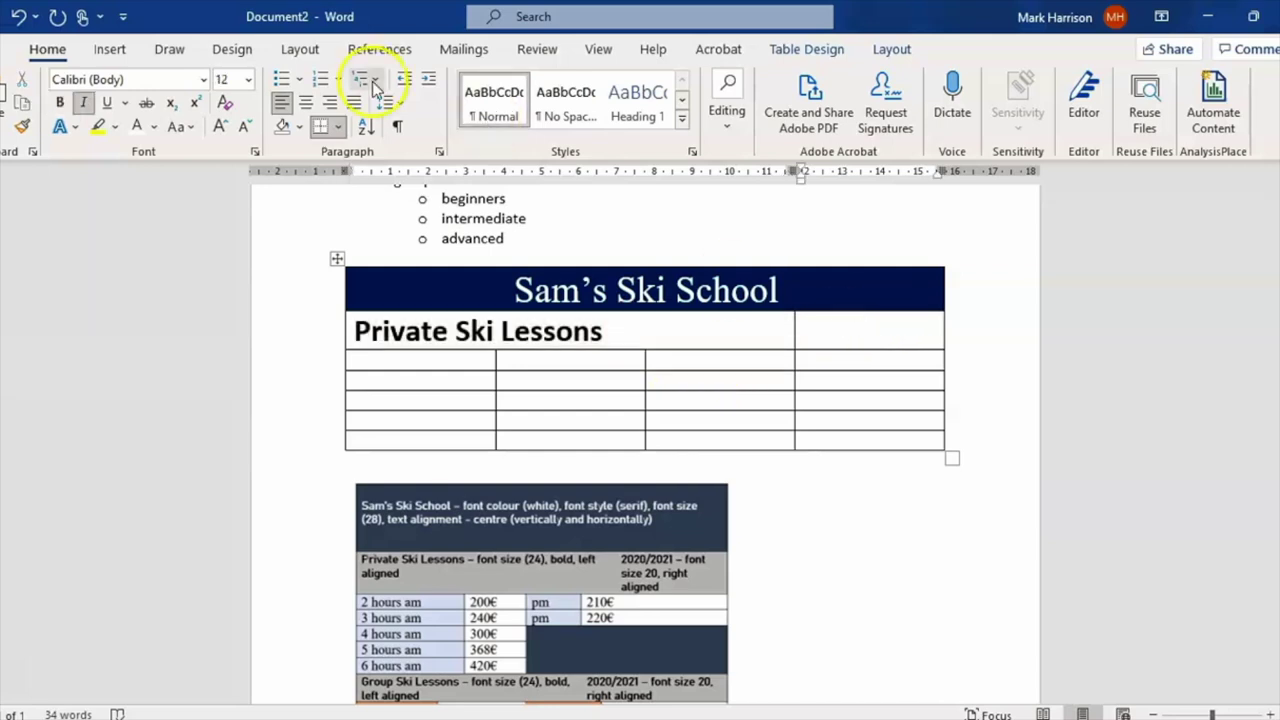
{"action": "left_click", "coordinate": [83, 103]}
{"action": "left_click", "coordinate": [833, 340]}
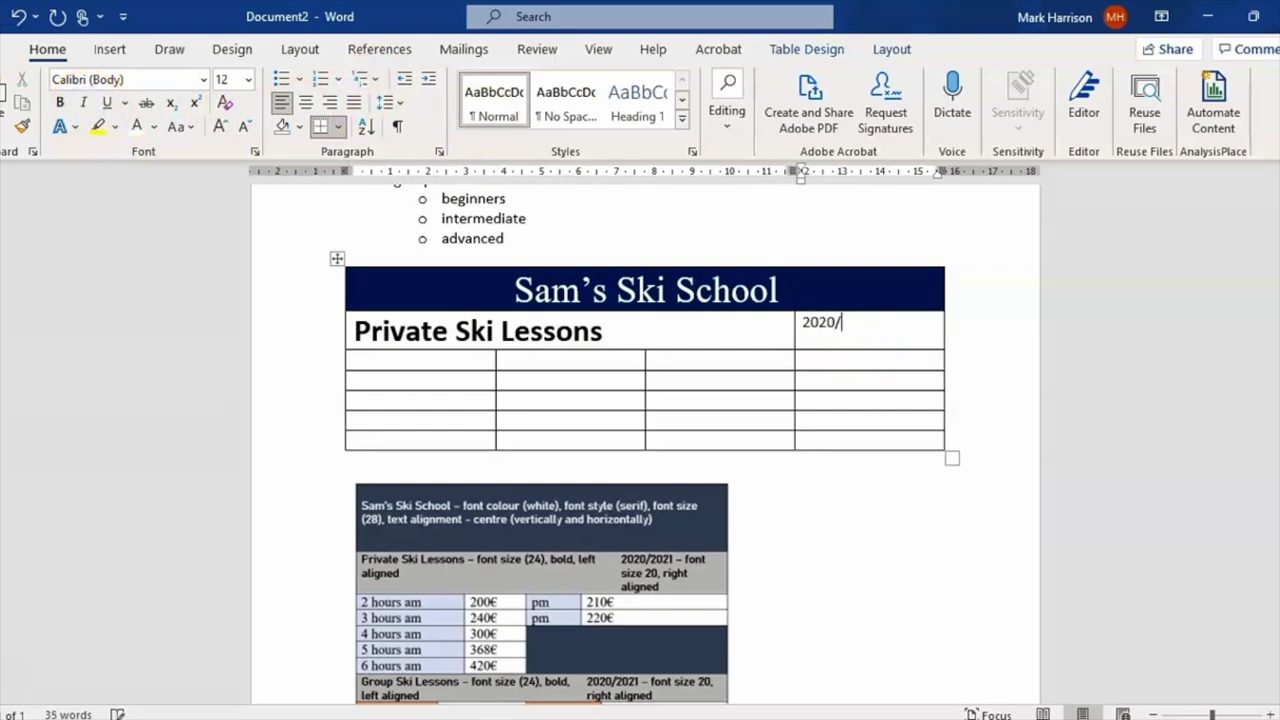
Set the "2020/2021" text to font size 20 and align it right.
{"action": "left_click", "coordinate": [880, 322]}
{"action": "left_click", "coordinate": [248, 79]}
{"action": "left_click", "coordinate": [238, 286]}
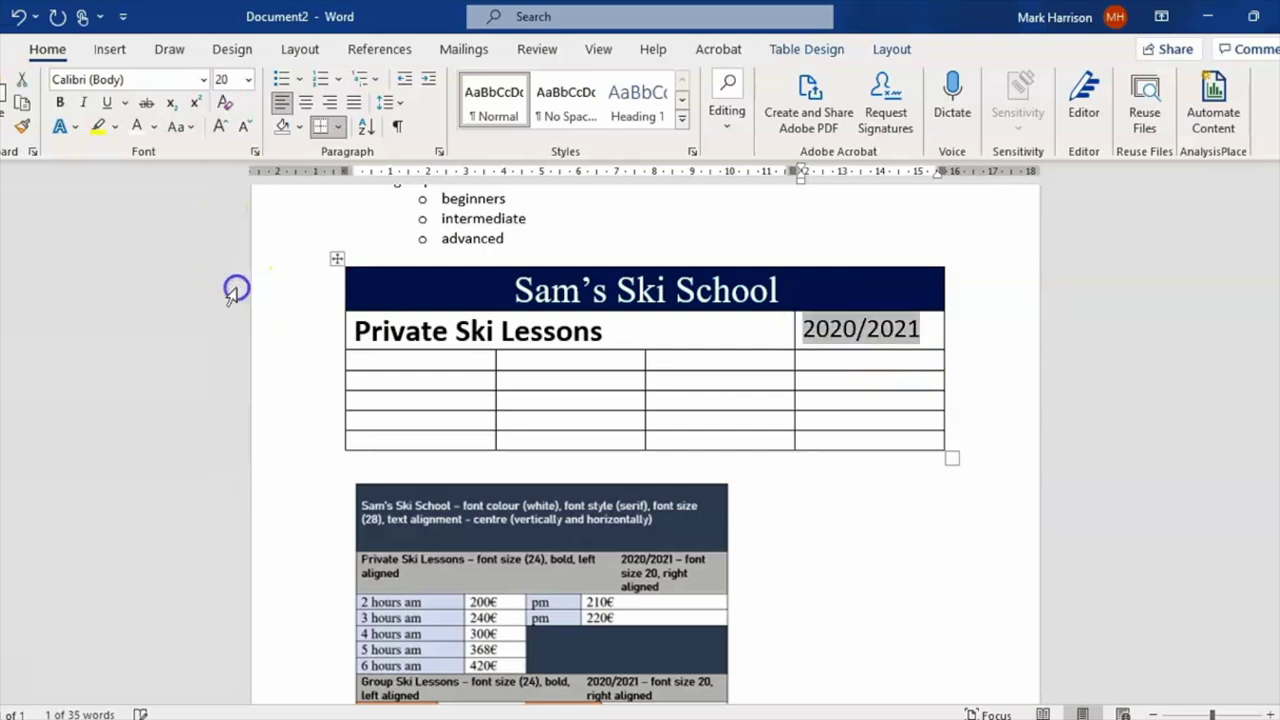
{"action": "left_click", "coordinate": [330, 102]}
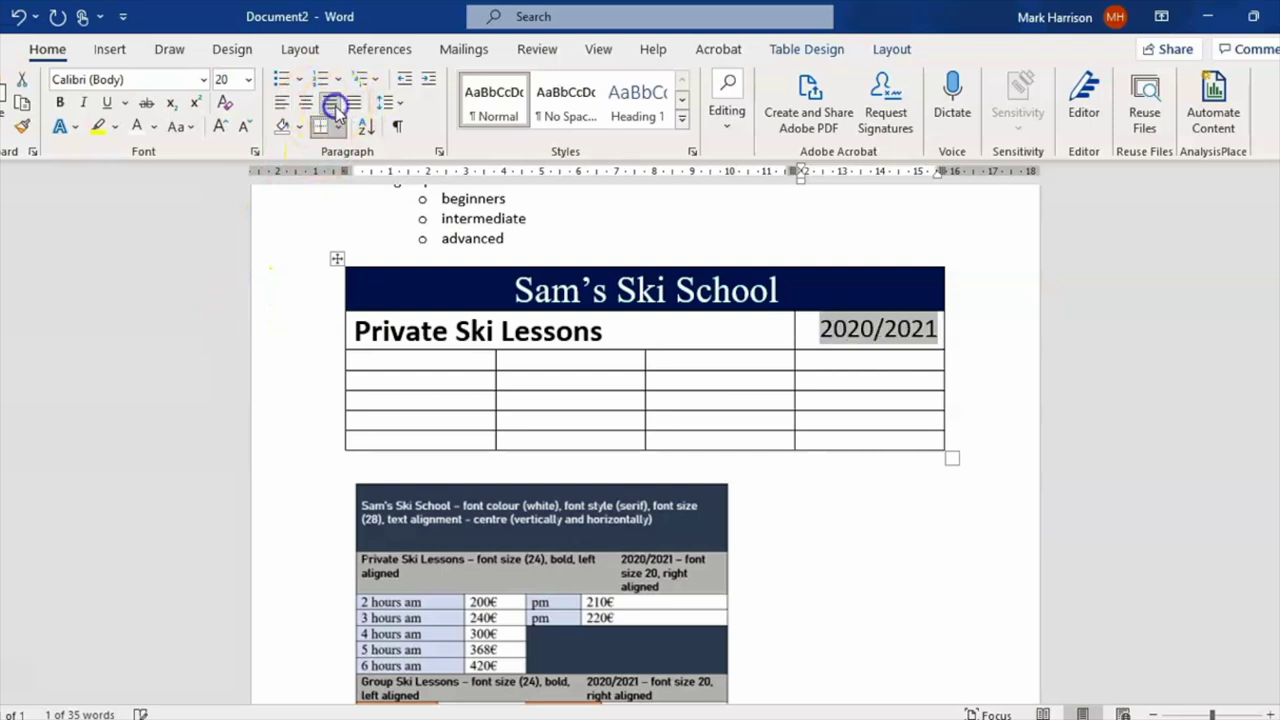
Shade both the "Private Ski Lessons" and "2020/2021" cells with the same mid grey.
{"action": "left_click", "coordinate": [733, 343]}
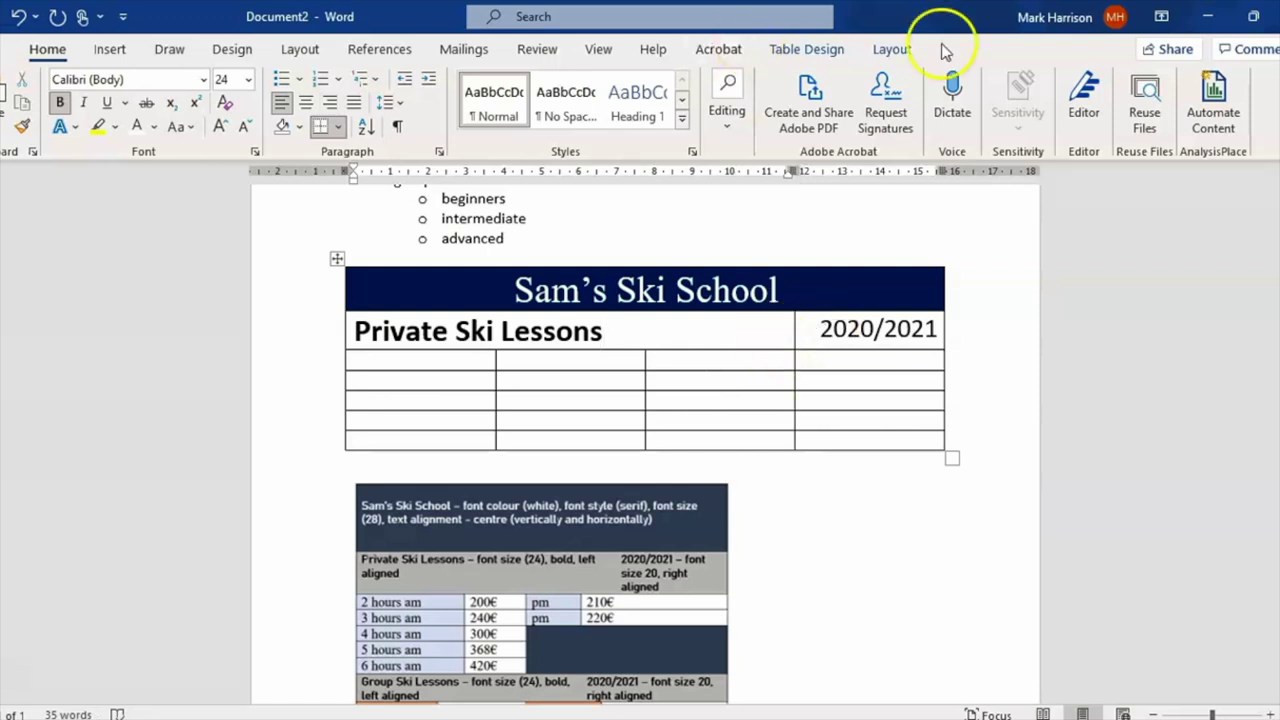
{"action": "left_click", "coordinate": [815, 50]}
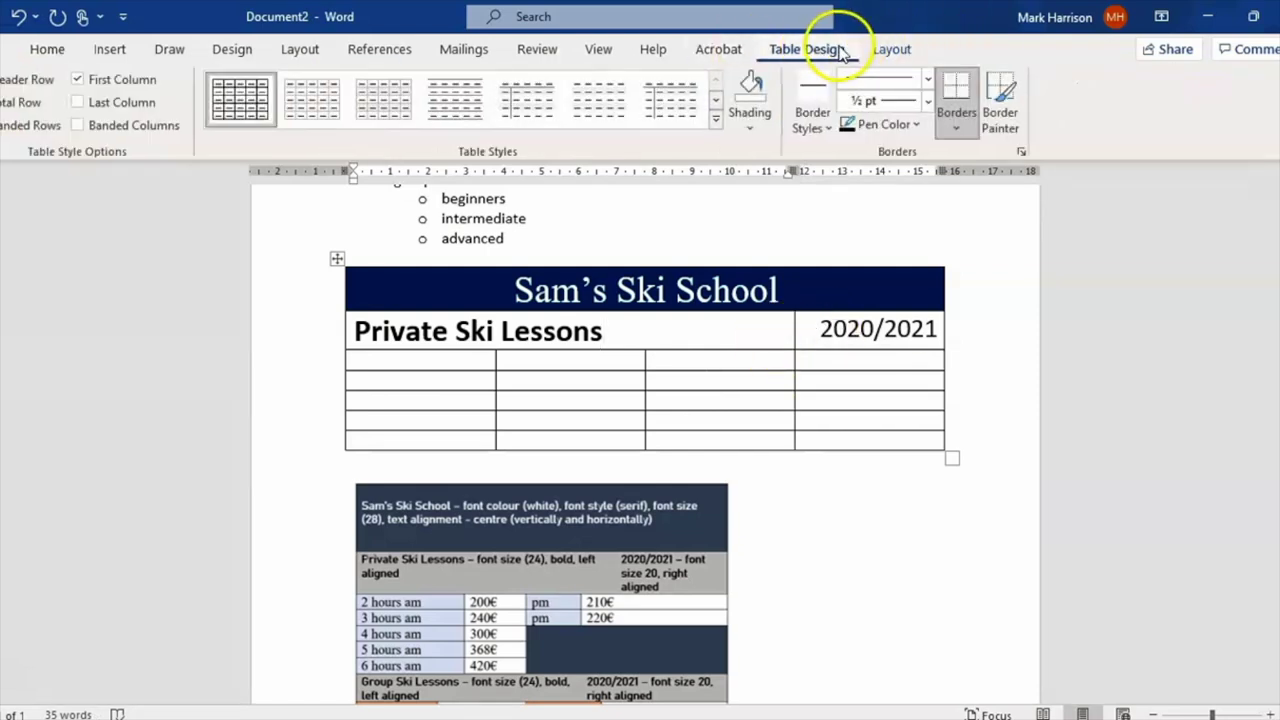
{"action": "left_click", "coordinate": [760, 116]}
{"action": "left_click", "coordinate": [737, 231]}
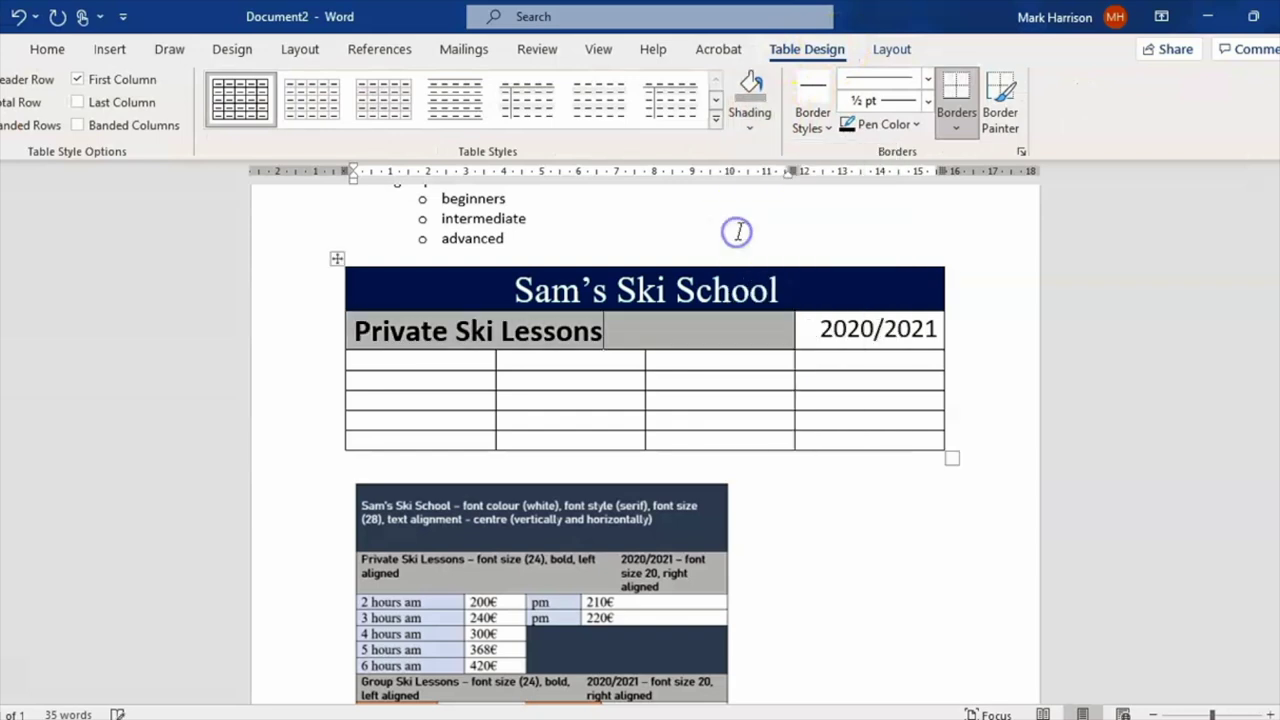
{"action": "left_click", "coordinate": [875, 330]}
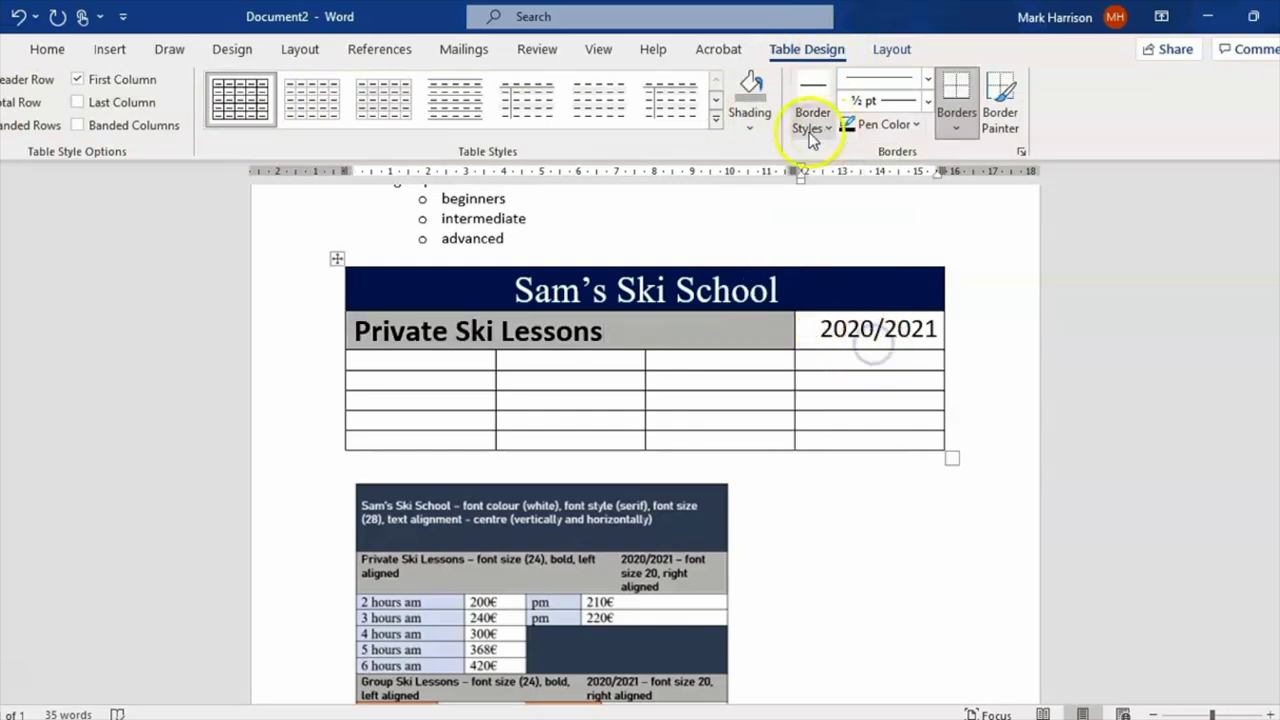
{"action": "left_click", "coordinate": [750, 118]}
{"action": "left_click", "coordinate": [911, 455]}
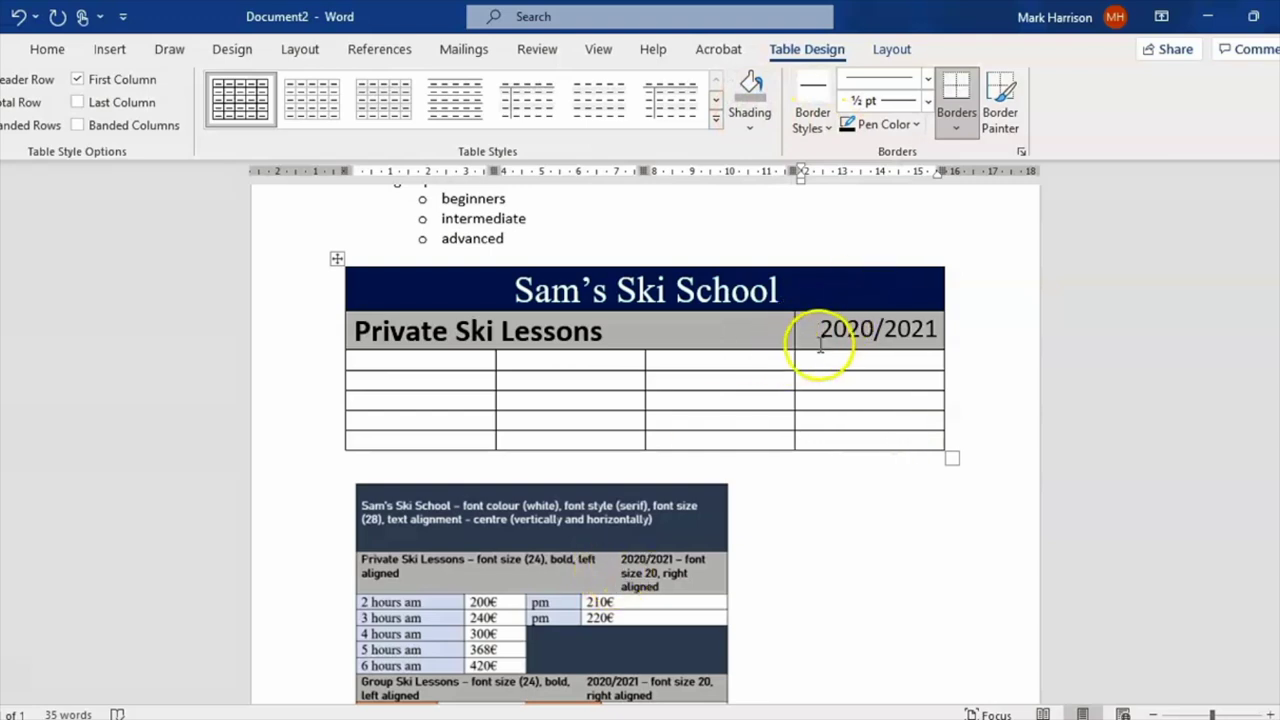
Fill the first column below "Private Ski Lessons" with "2 hours am", "3 hours am", "4 hours am", "5 hours am" and "6 hours am", without italics.
{"action": "left_click", "coordinate": [775, 364]}
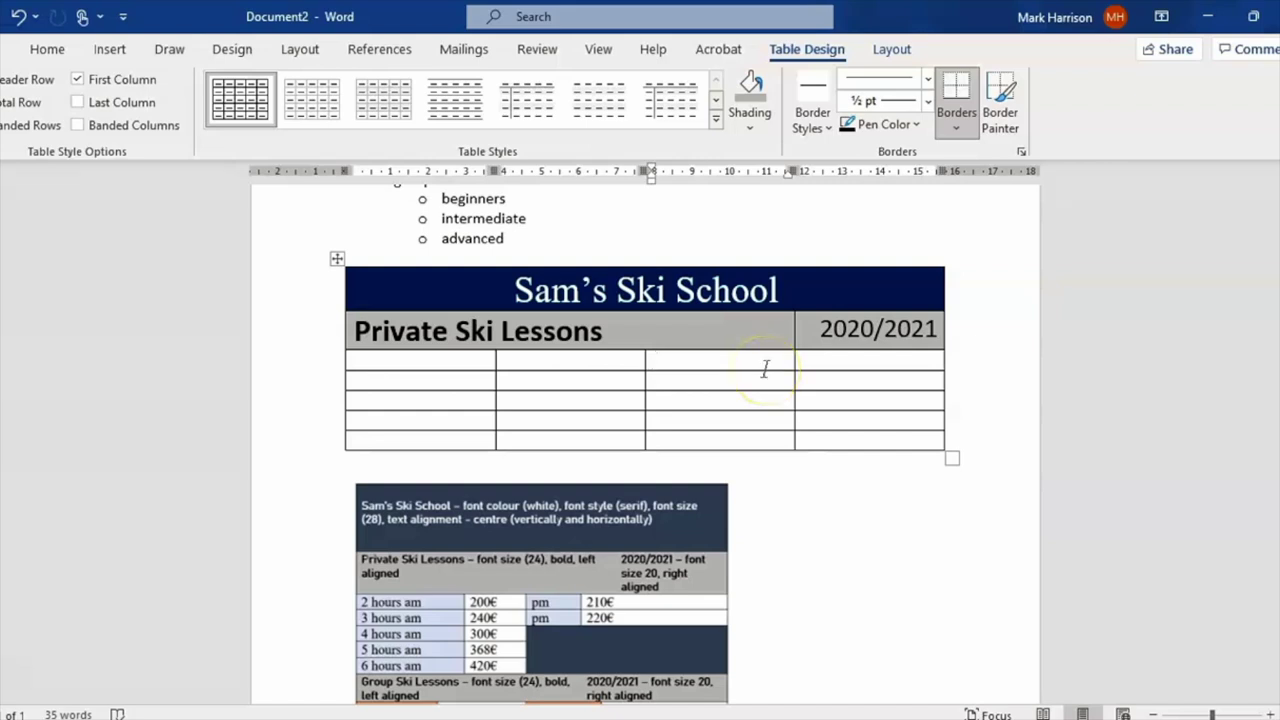
{"action": "left_click", "coordinate": [434, 363]}
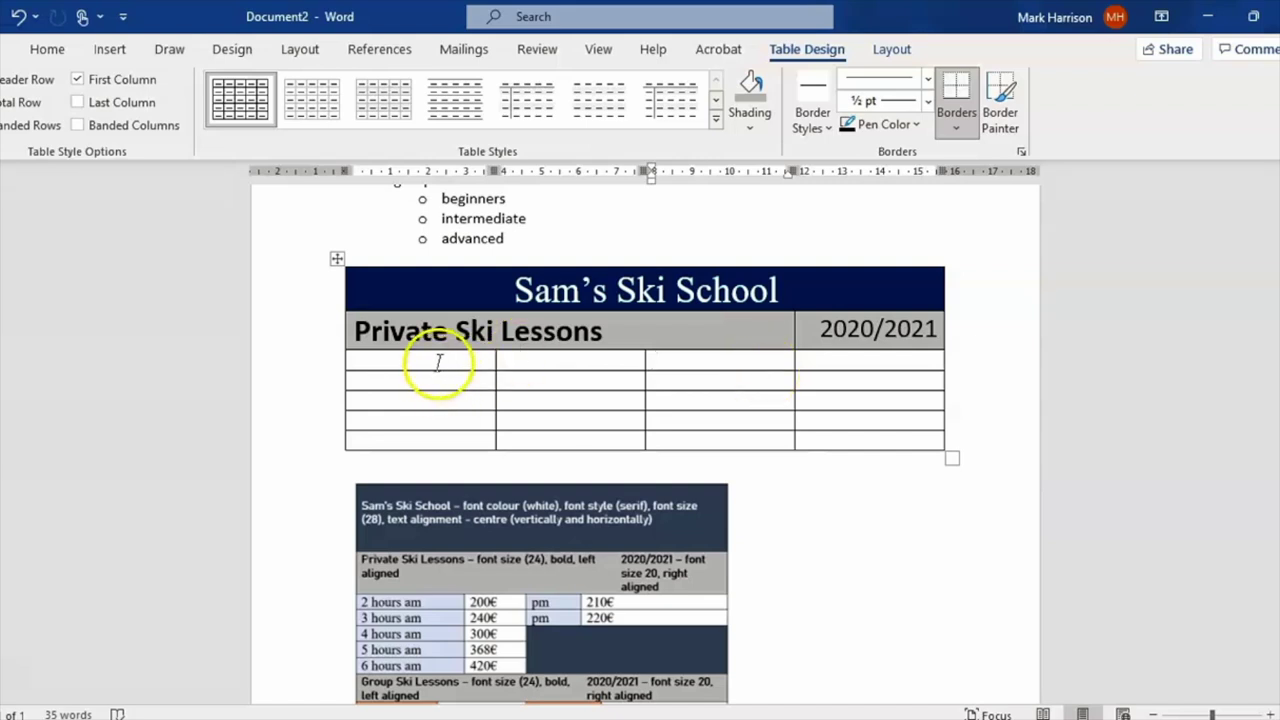
{"action": "left_click", "coordinate": [46, 49]}
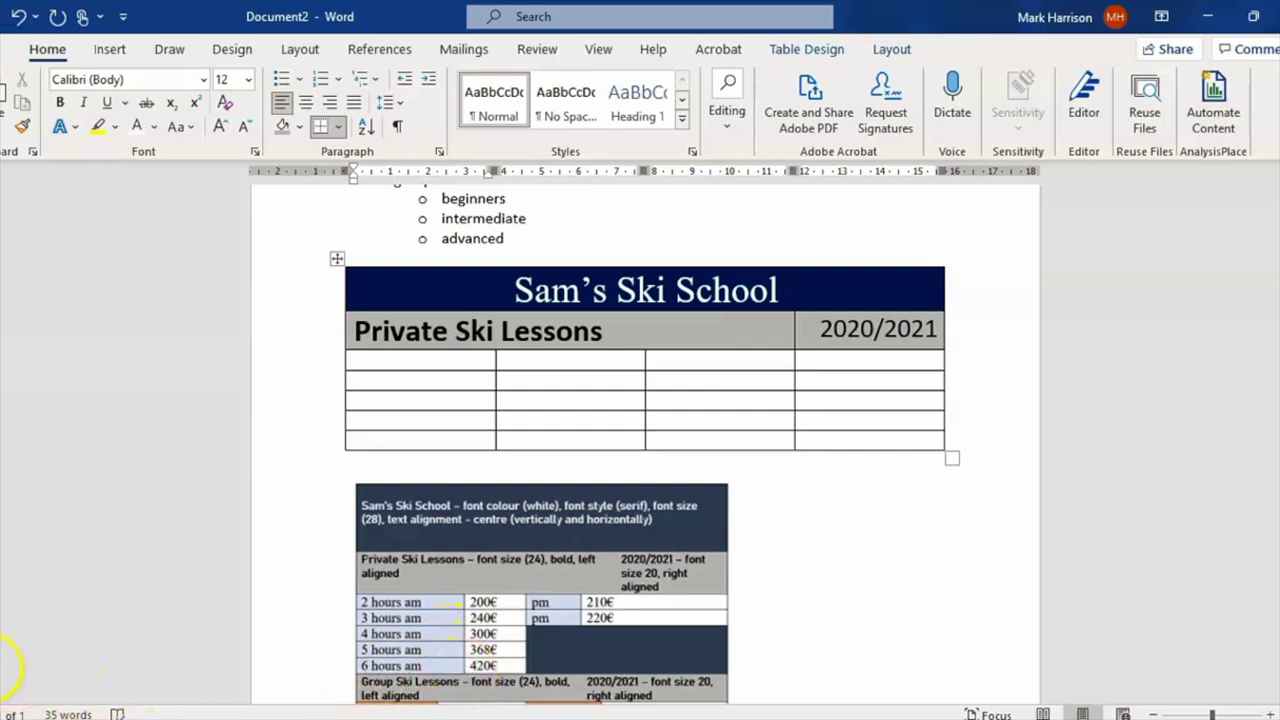
{"action": "type", "text": "2 hours am 3 hours am 4 hours am 5 hours am 6 hours am"}
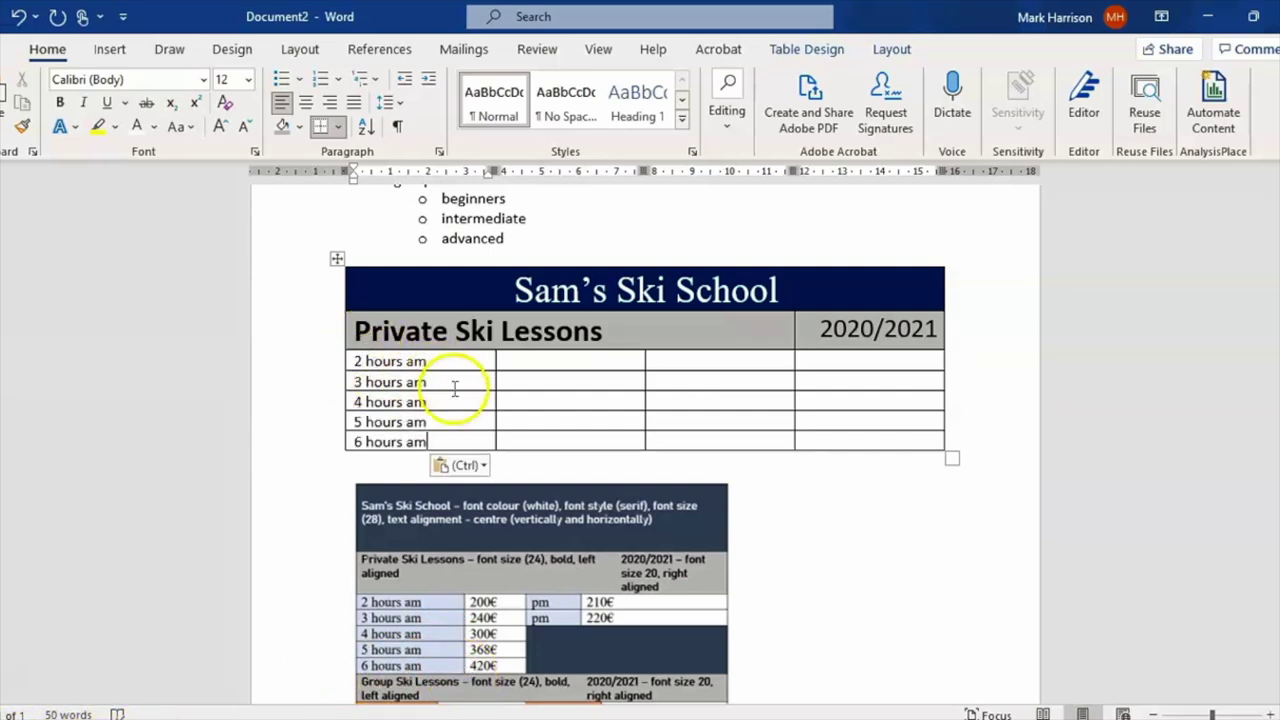
Change the font of the five hours entries in the first column to Times New Roman.
{"action": "left_click_drag", "start_coordinate": [451, 443], "coordinate": [364, 362]}
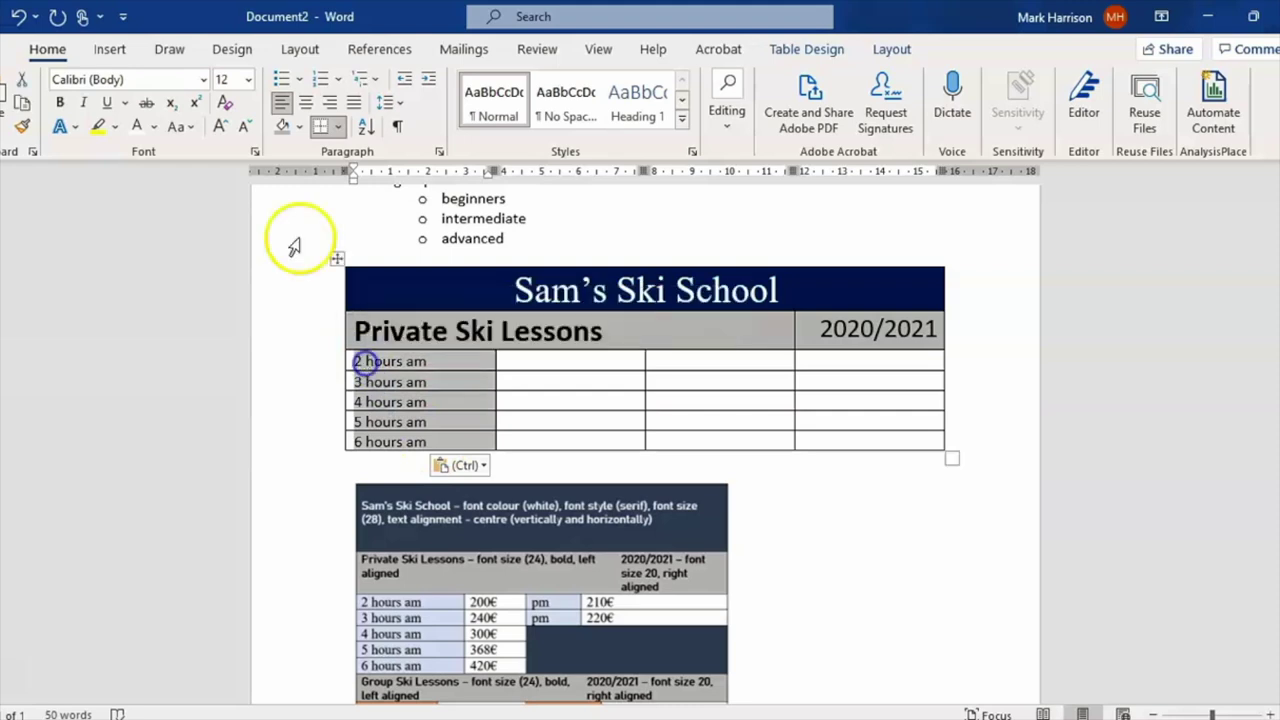
{"action": "left_click", "coordinate": [203, 79]}
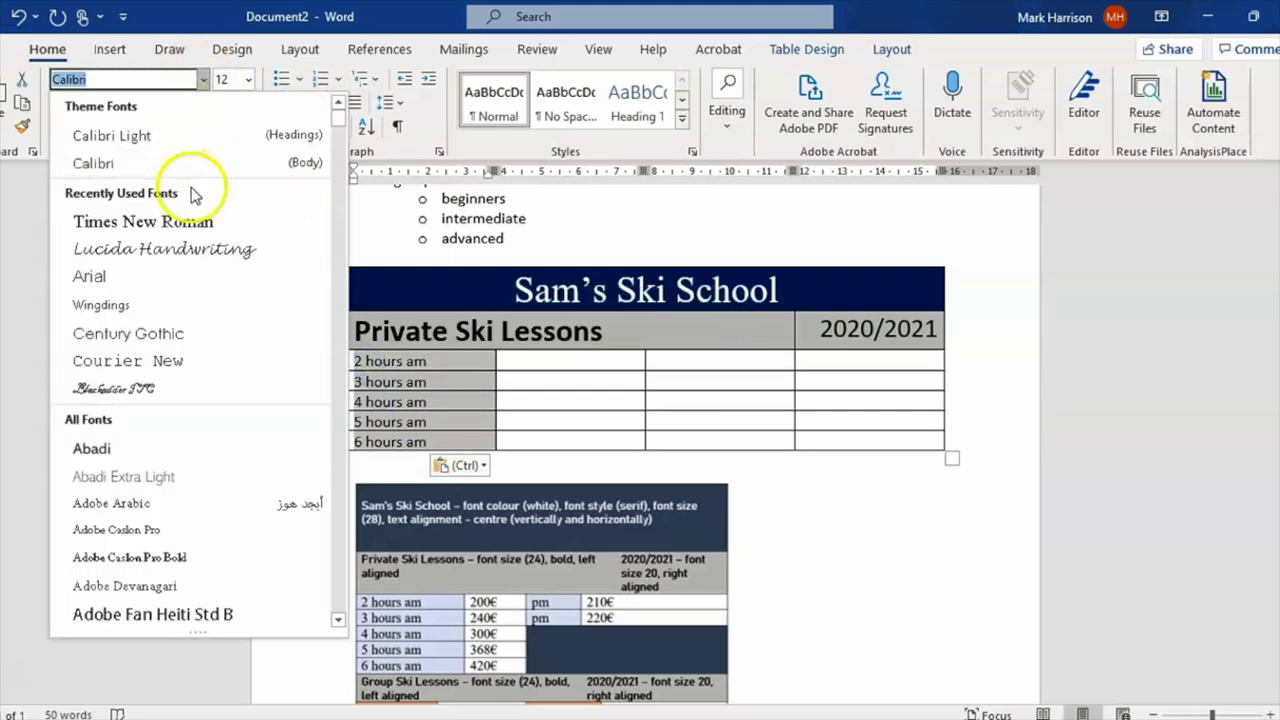
{"action": "left_click", "coordinate": [180, 219]}
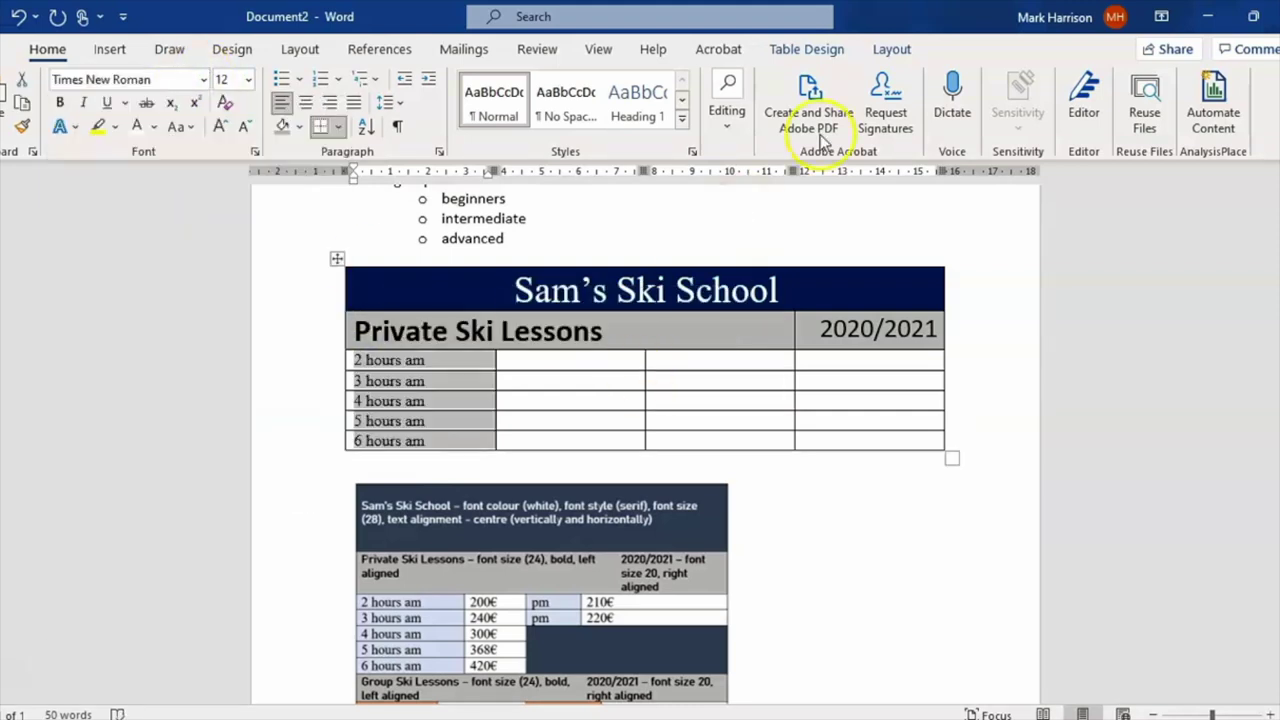
Shade the five hours cells in the first column with a light blue theme colour.
{"action": "left_click", "coordinate": [891, 49]}
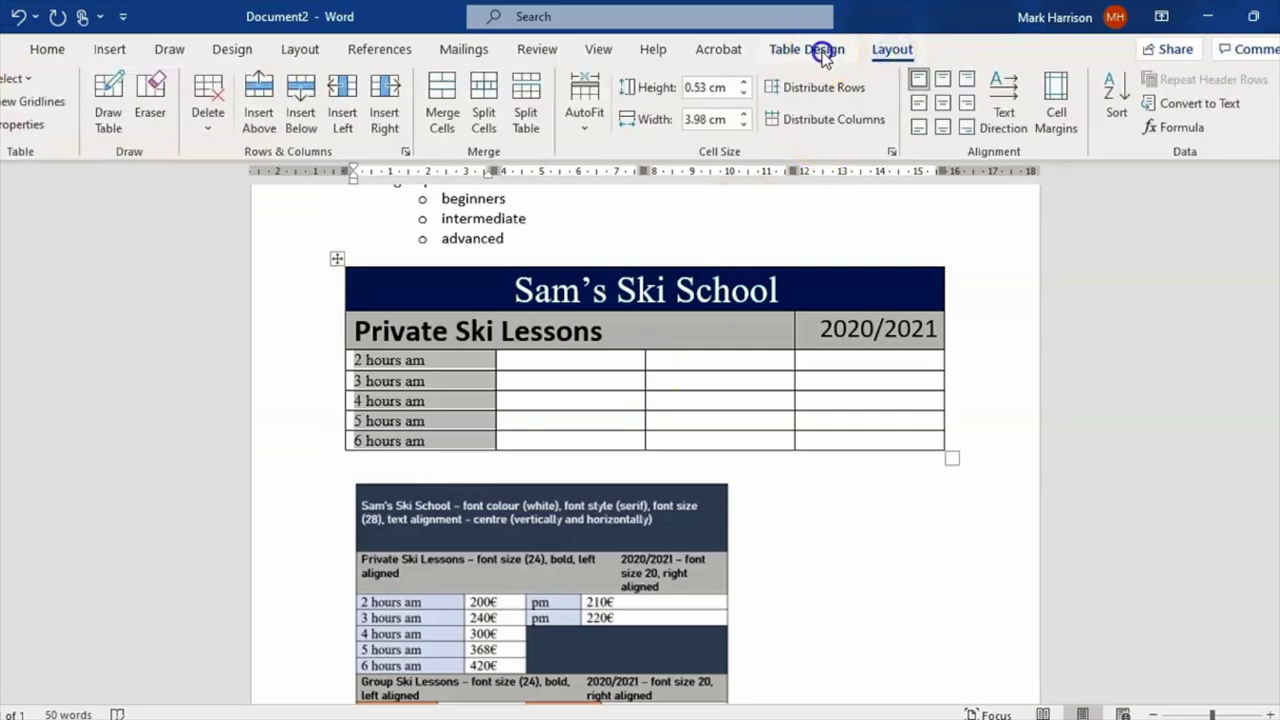
{"action": "left_click", "coordinate": [830, 52]}
{"action": "left_click", "coordinate": [745, 128]}
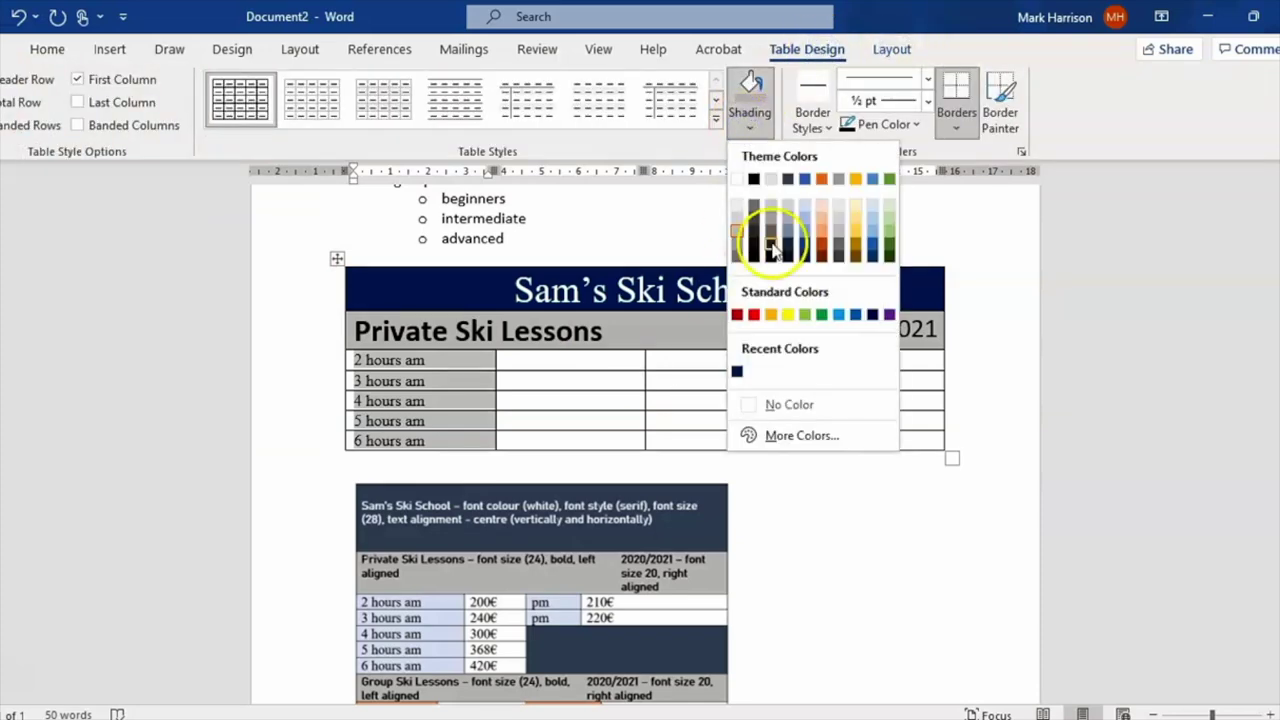
{"action": "left_click", "coordinate": [873, 210]}
Fill the second column beside the five hours rows with 200€, 240€, 300€, 368€ and 420€, inserting the euro symbol.
{"action": "left_click", "coordinate": [581, 432]}
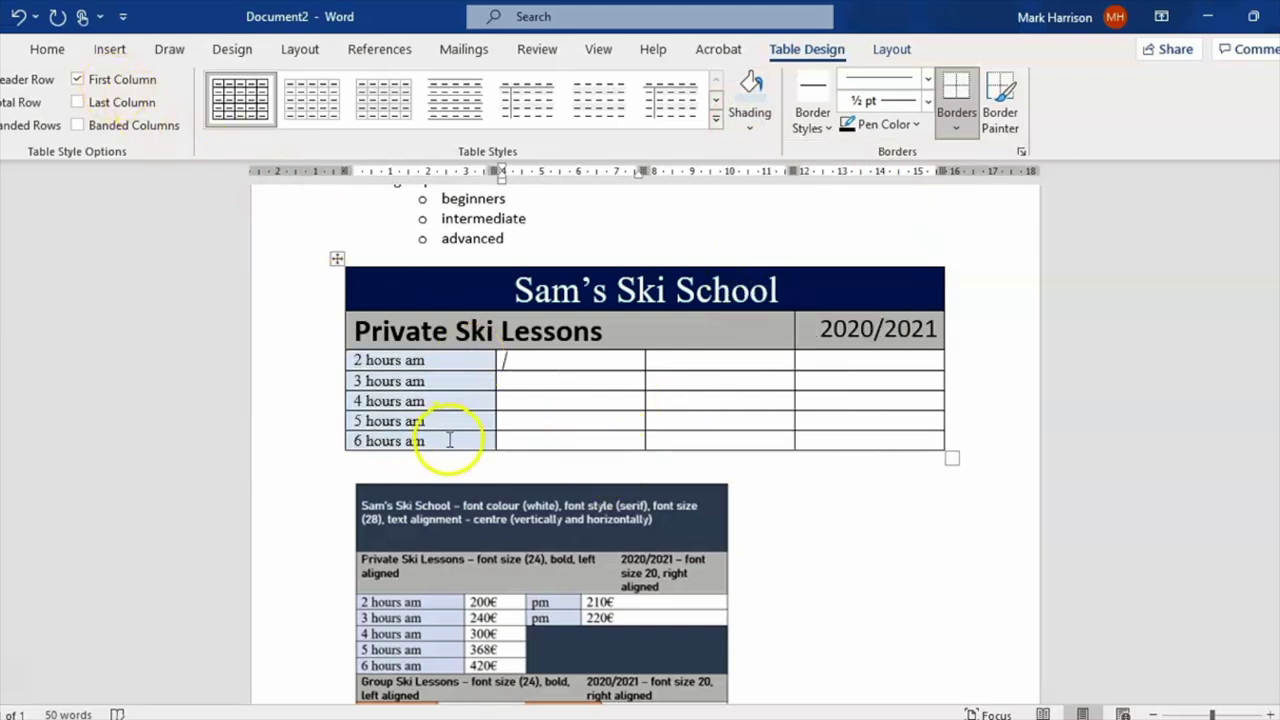
{"action": "type", "text": "200"}
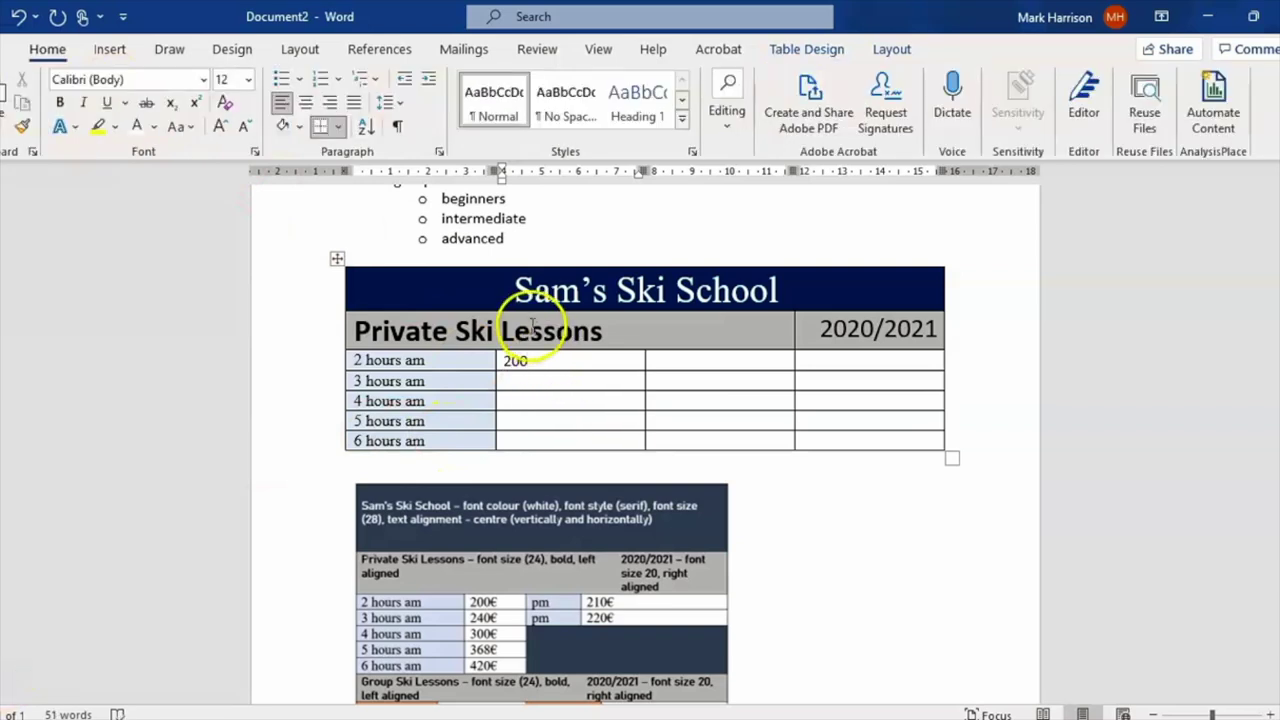
{"action": "left_click", "coordinate": [104, 56]}
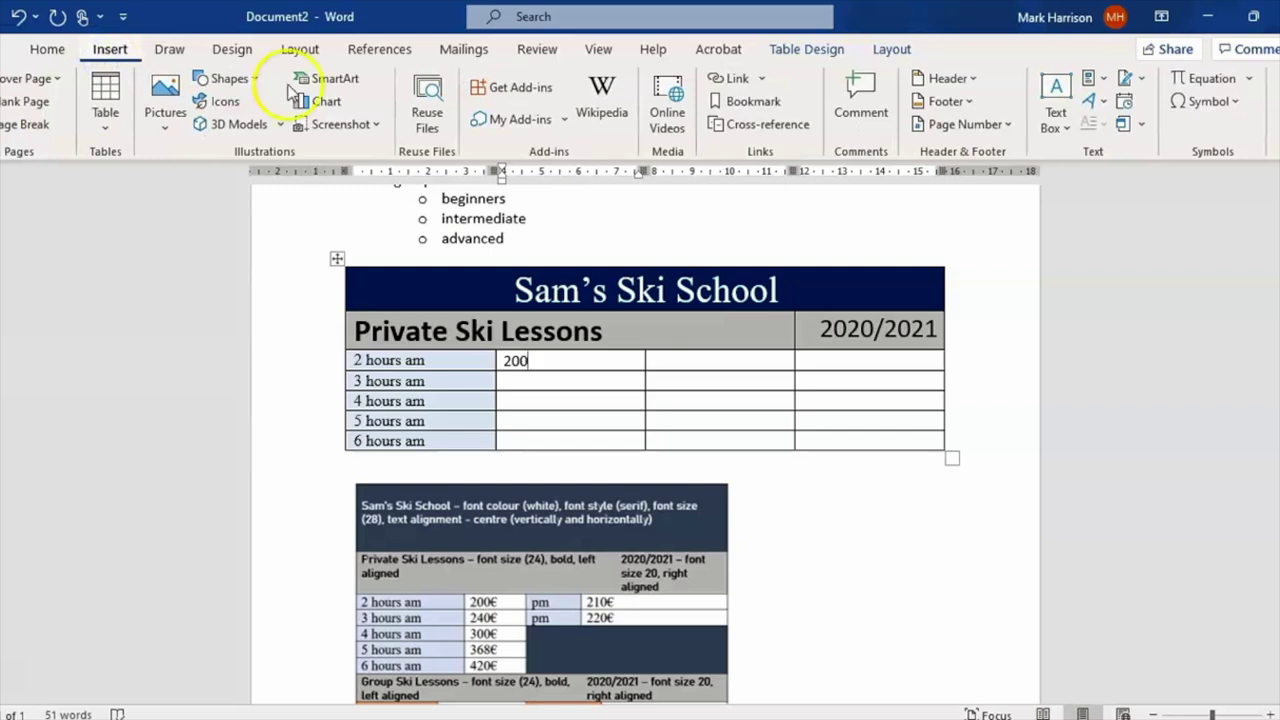
{"action": "left_click", "coordinate": [1234, 100]}
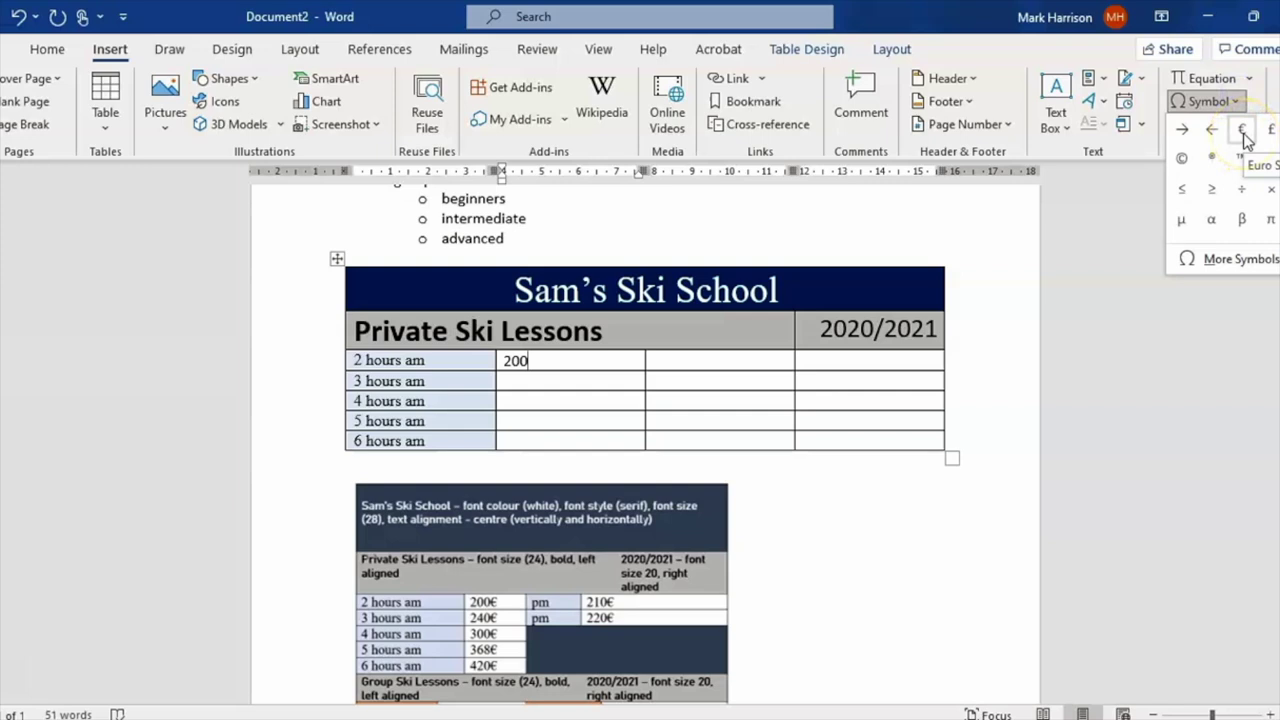
{"action": "left_click", "coordinate": [1242, 131]}
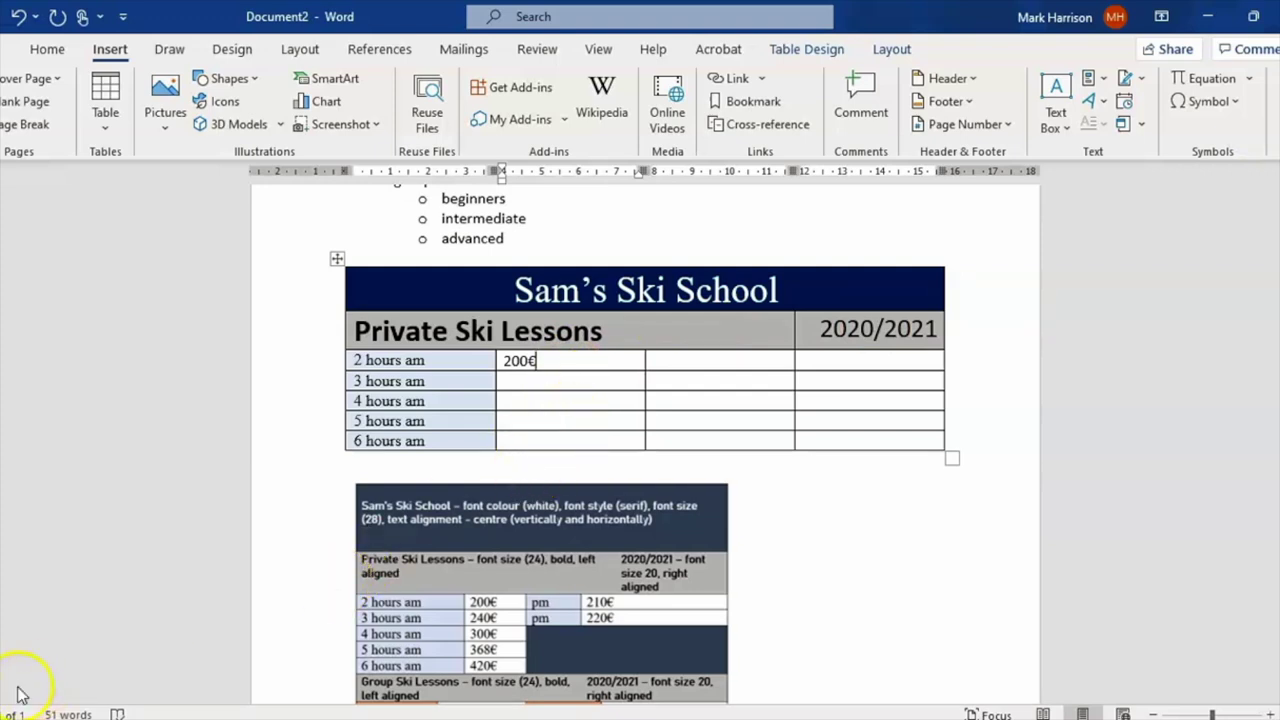
{"action": "type", "text": "240€ 300€ 368€ 420€"}
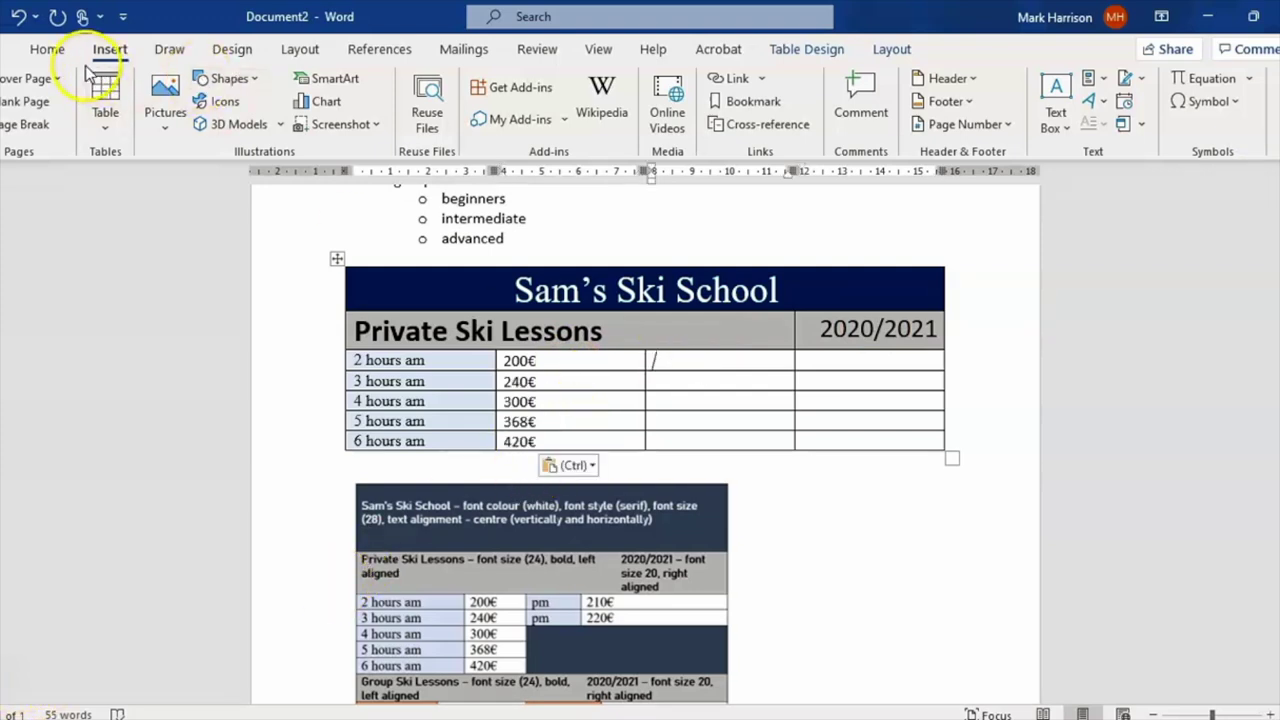
Enter "pm" without italics in the third column of the 2 hours and 3 hours rows and set both entries in Times New Roman.
{"action": "left_click", "coordinate": [50, 49]}
{"action": "left_click", "coordinate": [83, 102]}
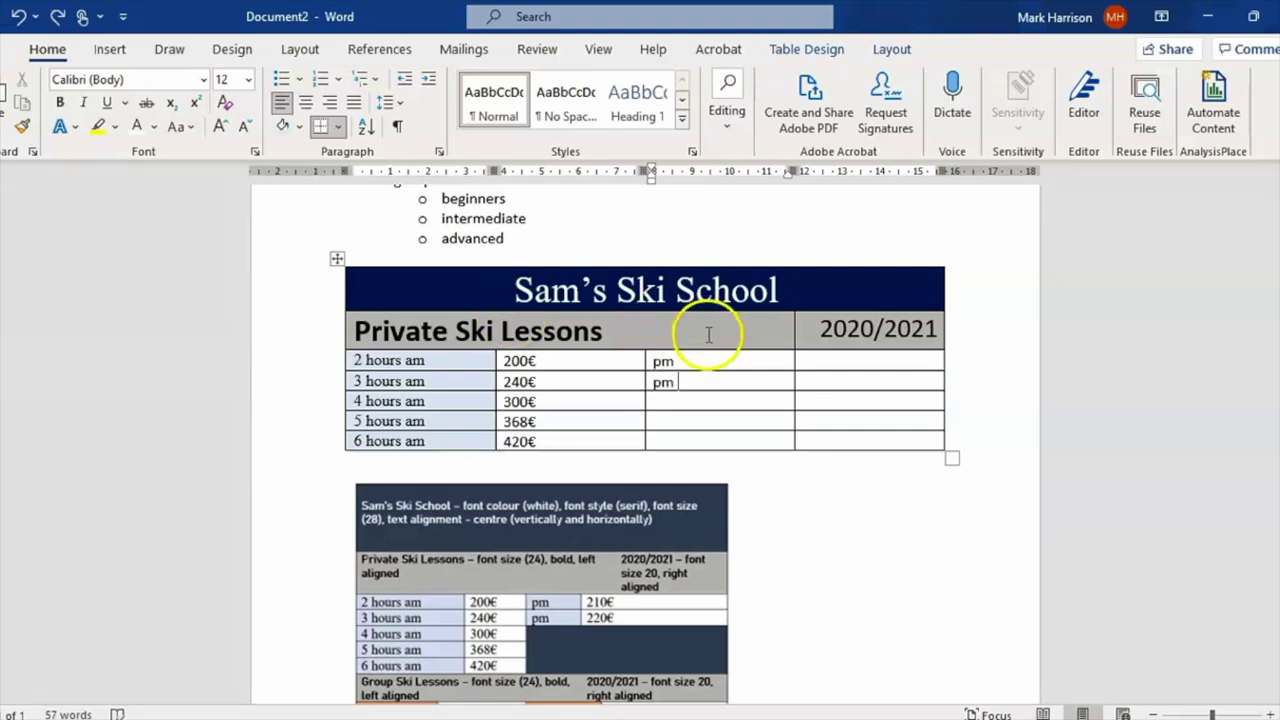
{"action": "left_click_drag", "start_coordinate": [679, 370], "coordinate": [666, 360]}
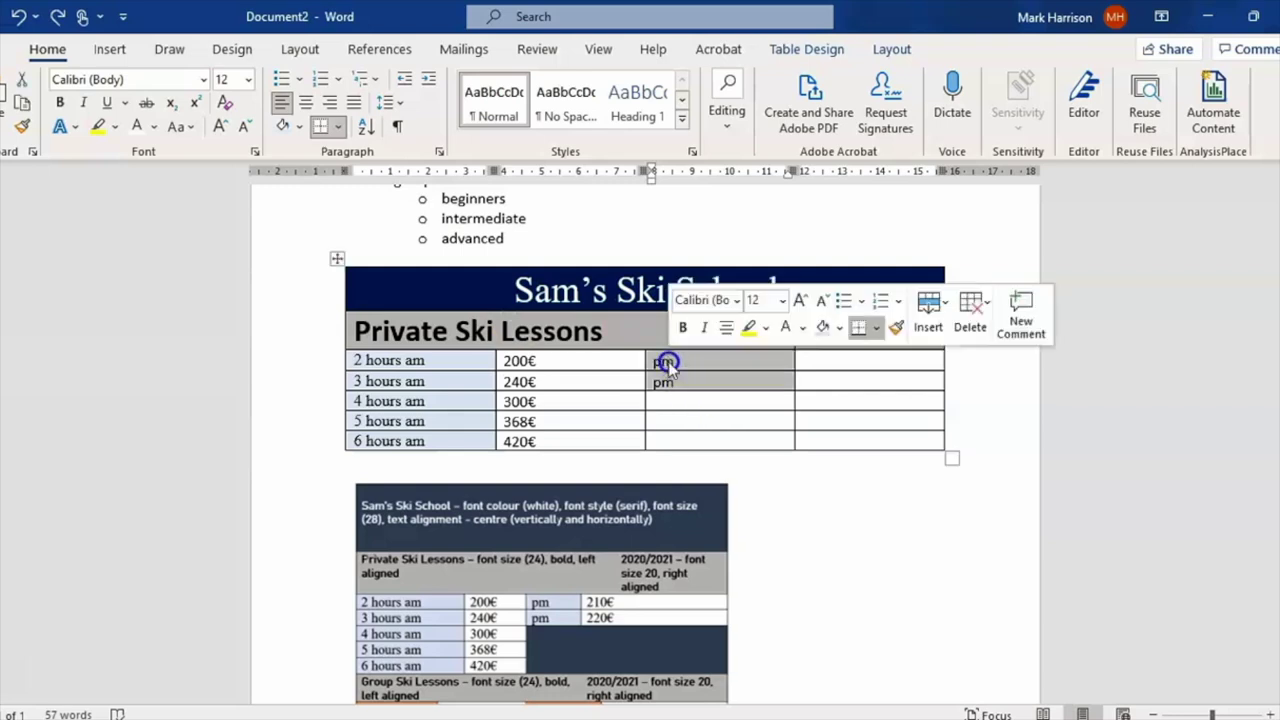
{"action": "left_click", "coordinate": [204, 79]}
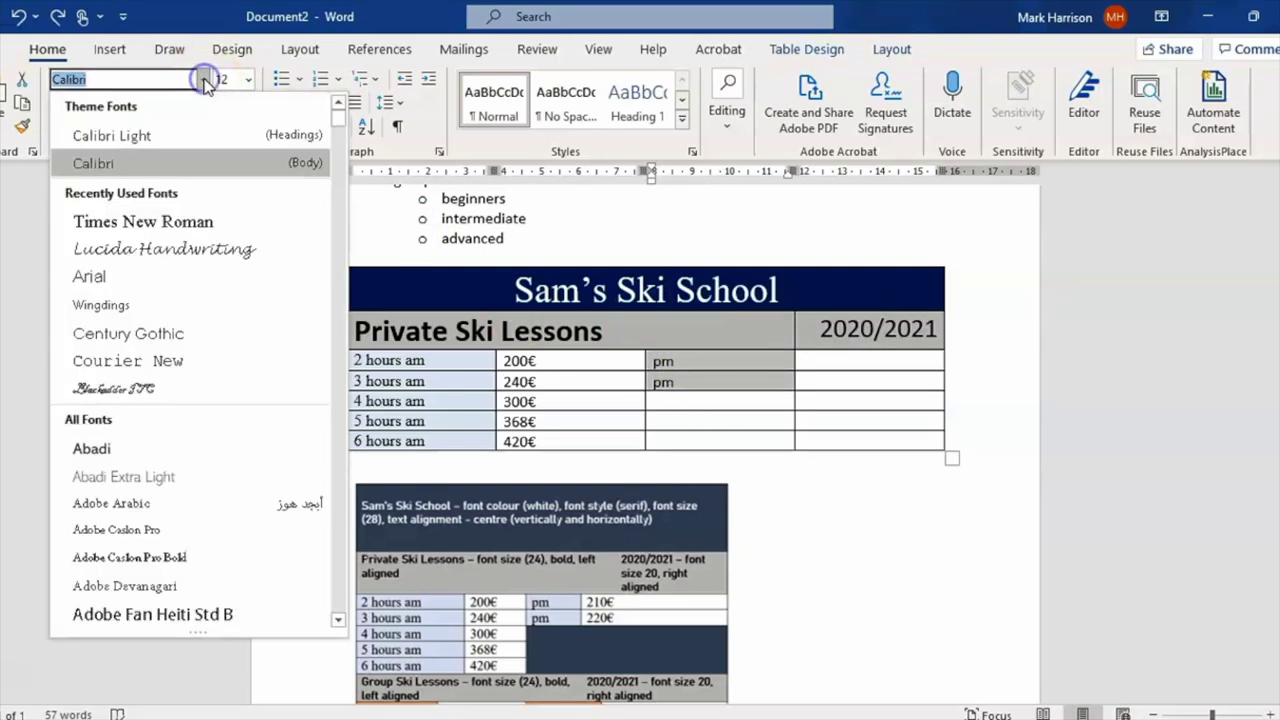
{"action": "left_click", "coordinate": [171, 215]}
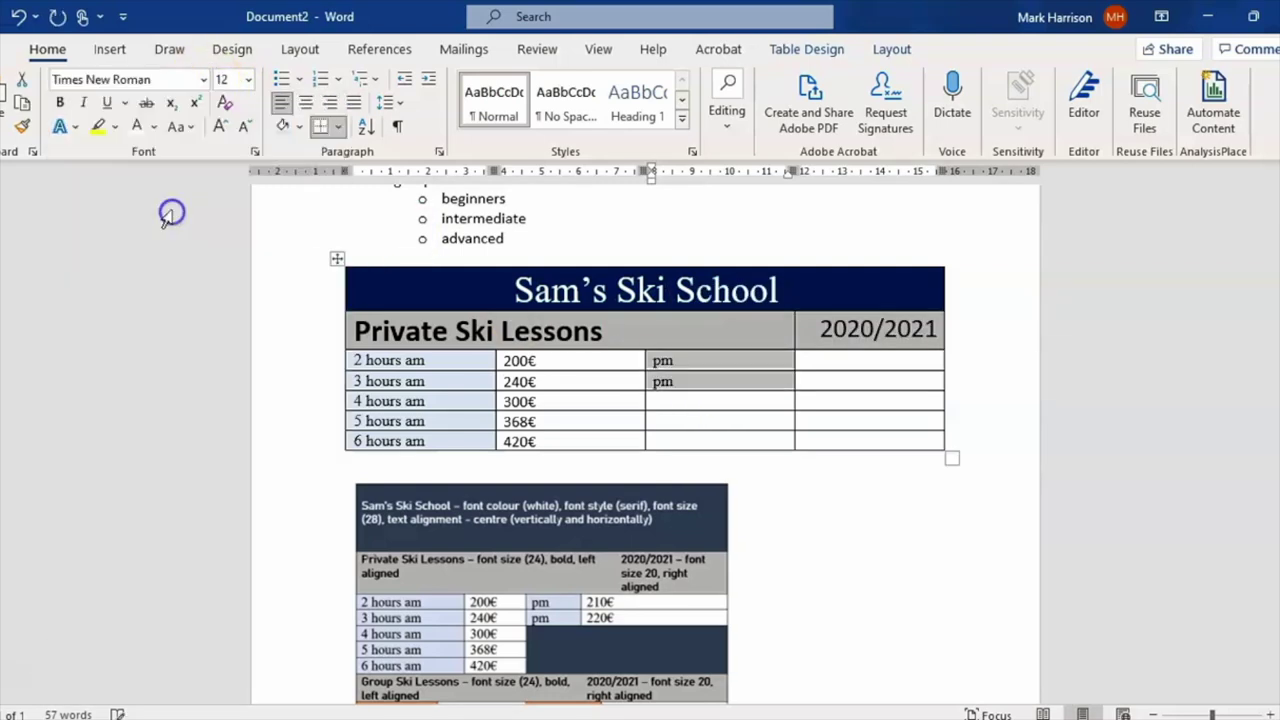
Shade the two "pm" cells with the same light blue as the first column.
{"action": "left_click", "coordinate": [812, 49]}
{"action": "left_click", "coordinate": [748, 100]}
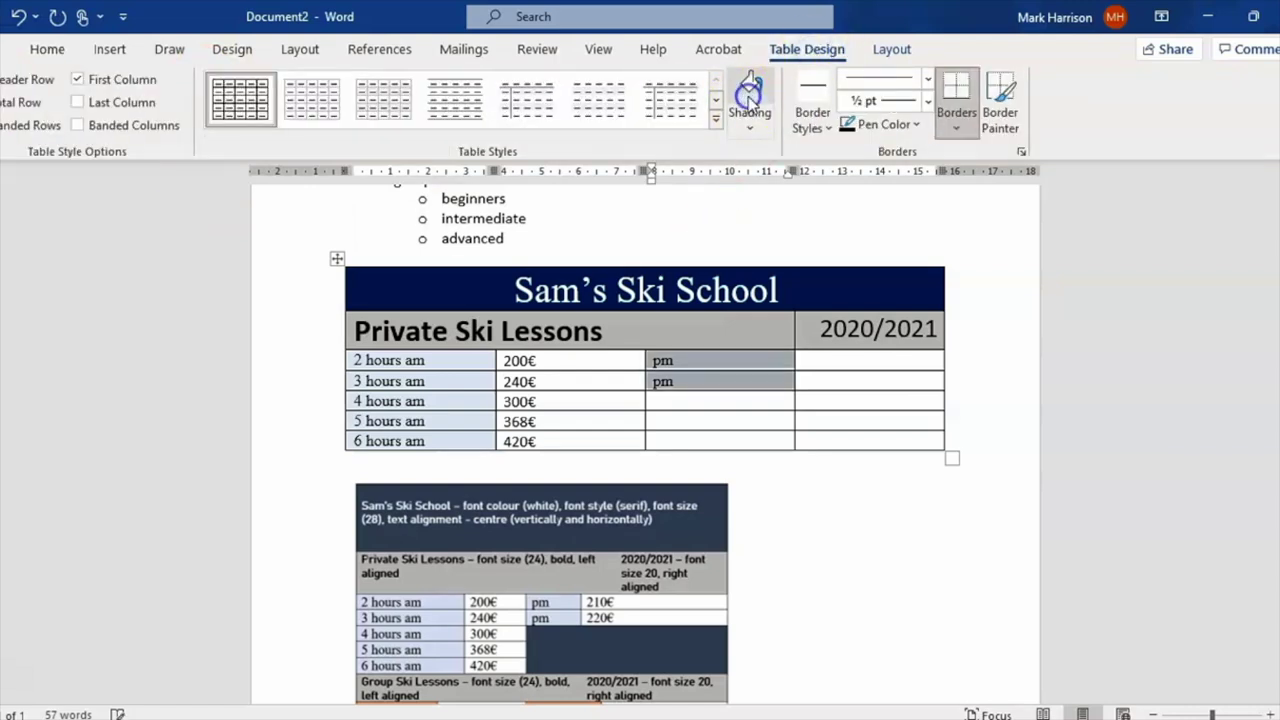
{"action": "left_click", "coordinate": [852, 380]}
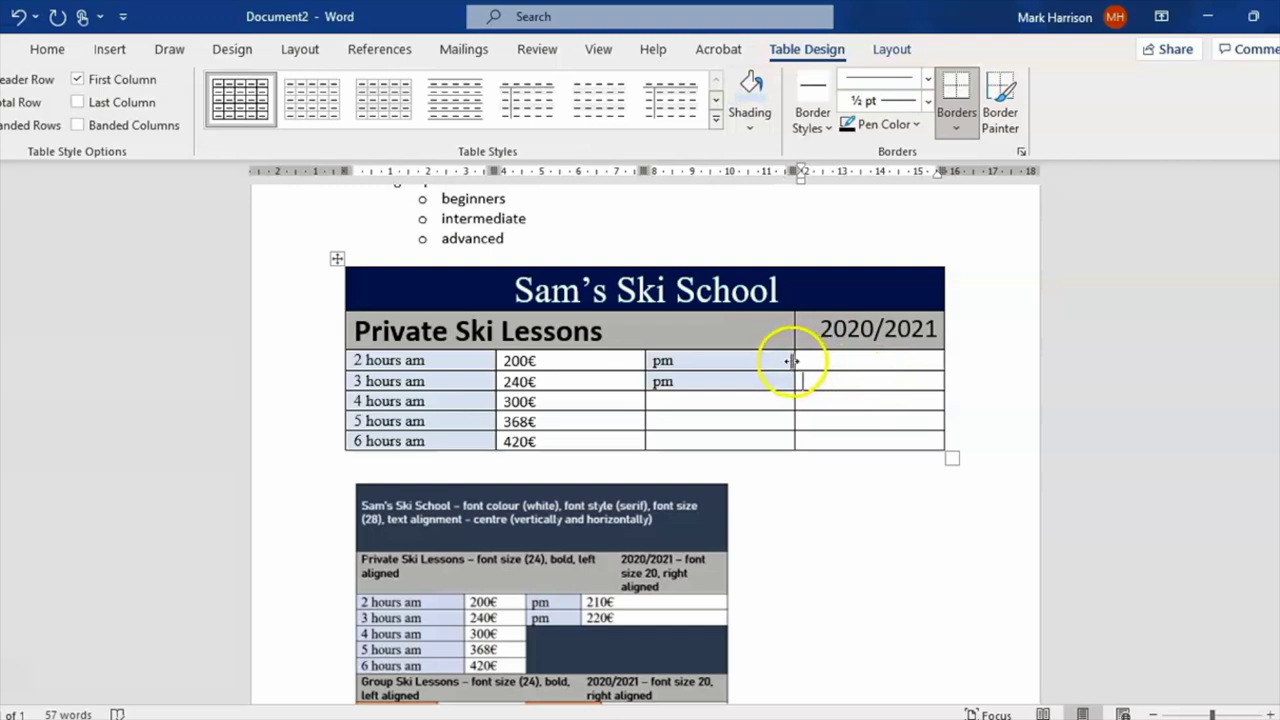
Narrow the "pm" column and enter 210€ and 220€ in the cells beside the two "pm" entries.
{"action": "left_click_drag", "start_coordinate": [792, 363], "coordinate": [757, 363]}
{"action": "left_click", "coordinate": [777, 362]}
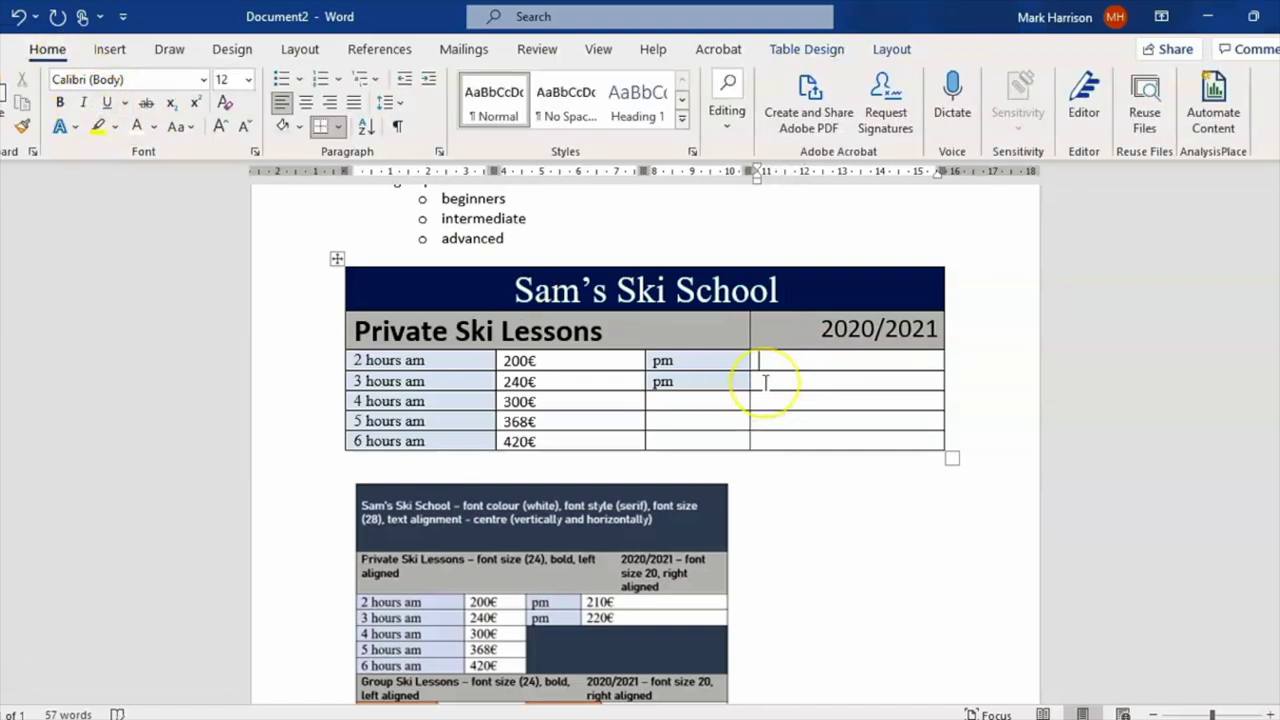
{"action": "type", "text": "210€"}
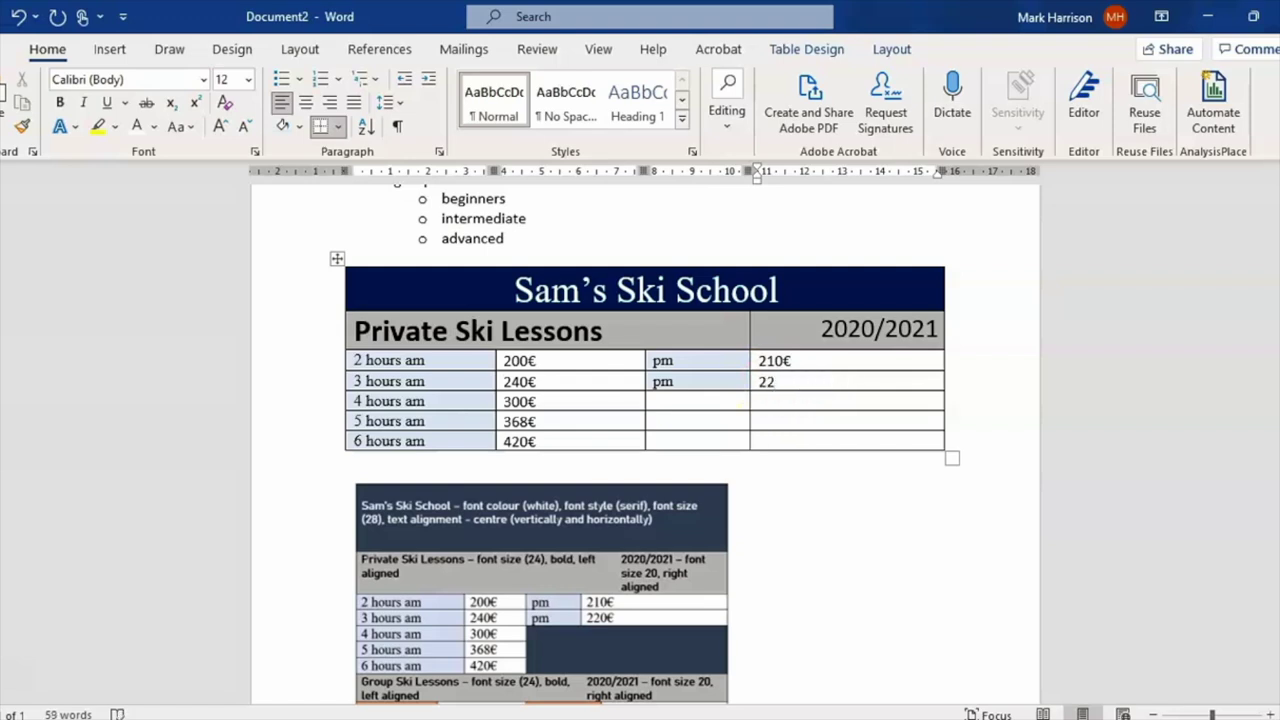
{"action": "type", "text": "€"}
Merge the empty cells beside the 4, 5 and 6 hours prices and shade the merged cell with the recent dark navy colour.
{"action": "left_click_drag", "start_coordinate": [660, 401], "coordinate": [787, 436]}
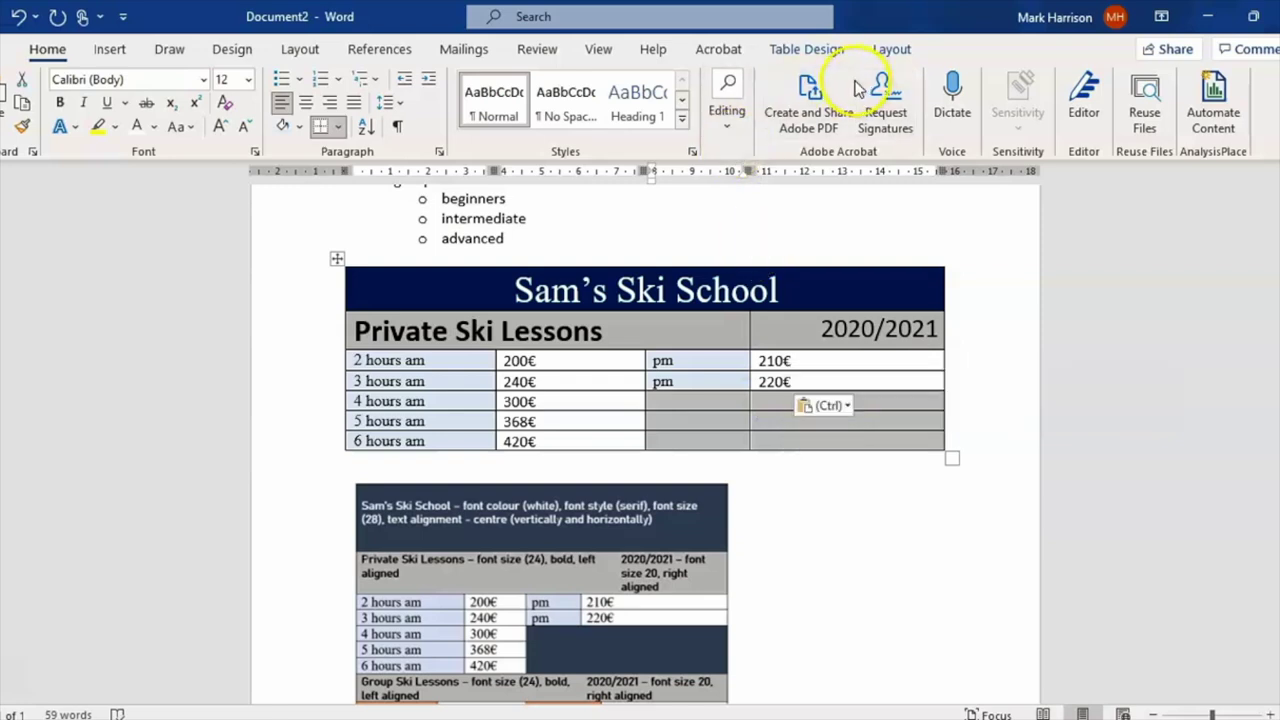
{"action": "left_click", "coordinate": [892, 49]}
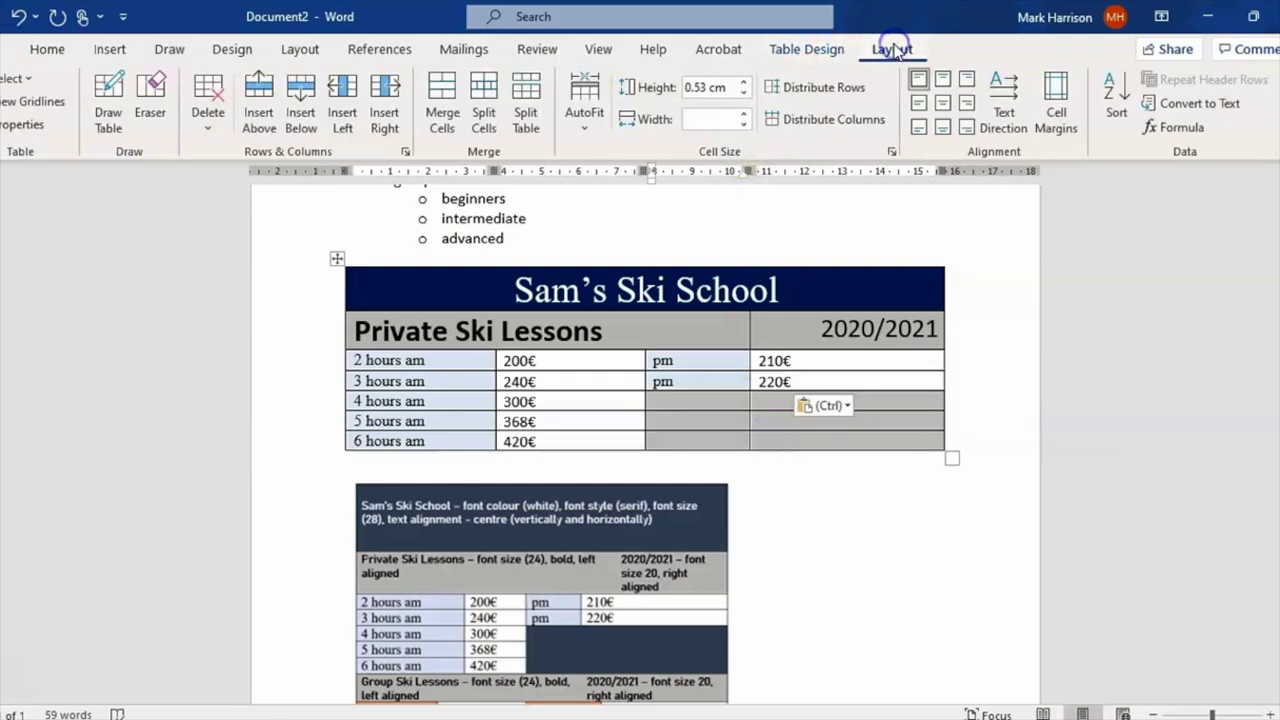
{"action": "left_click", "coordinate": [442, 105]}
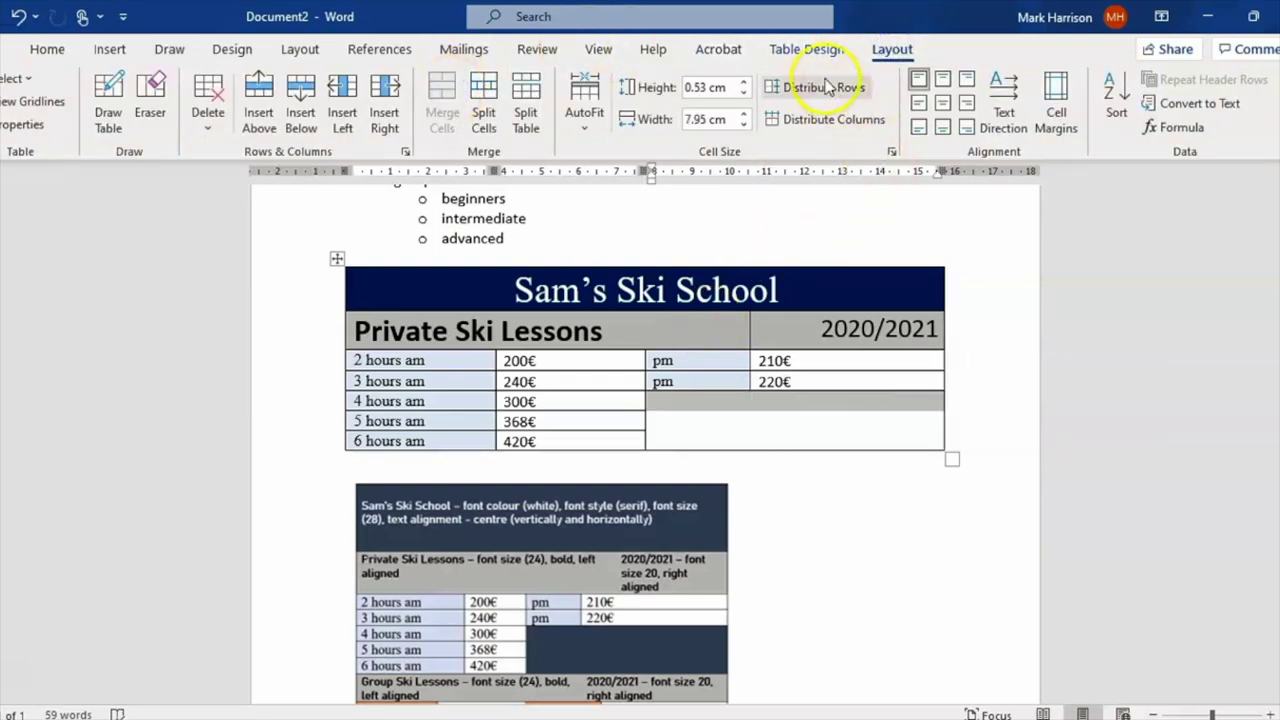
{"action": "left_click", "coordinate": [806, 52]}
{"action": "left_click", "coordinate": [752, 136]}
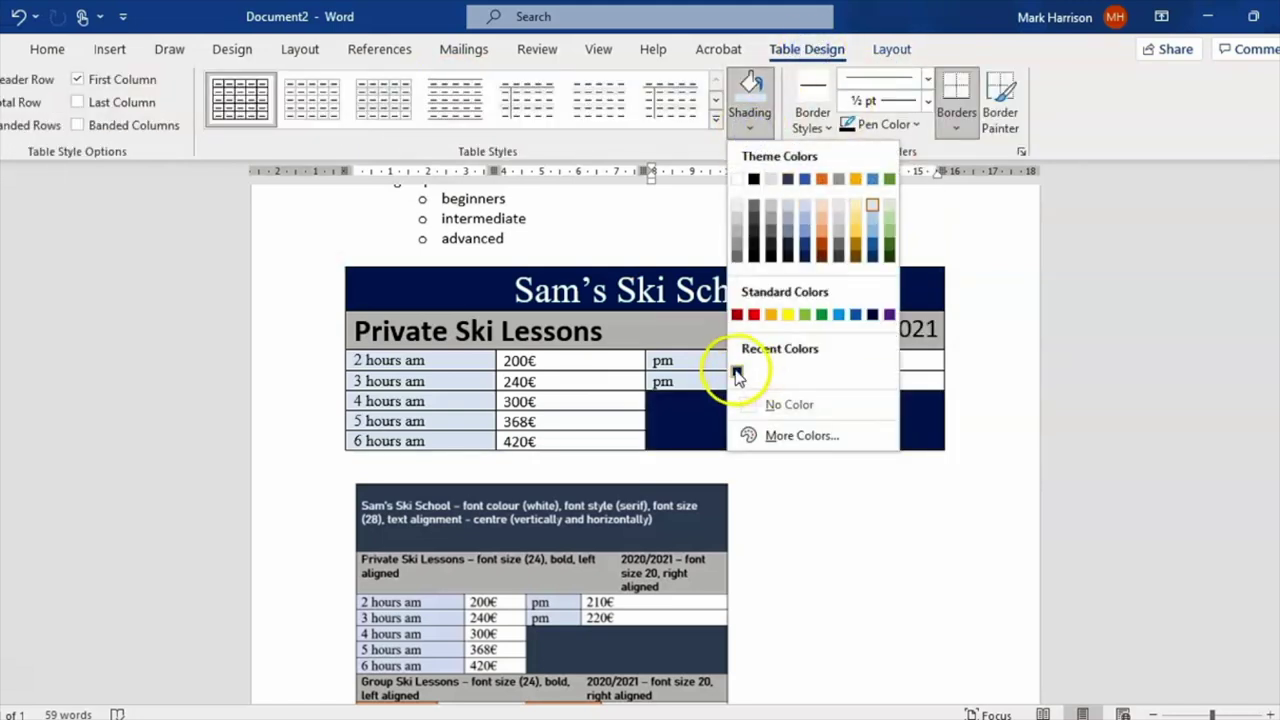
{"action": "left_click", "coordinate": [736, 371]}
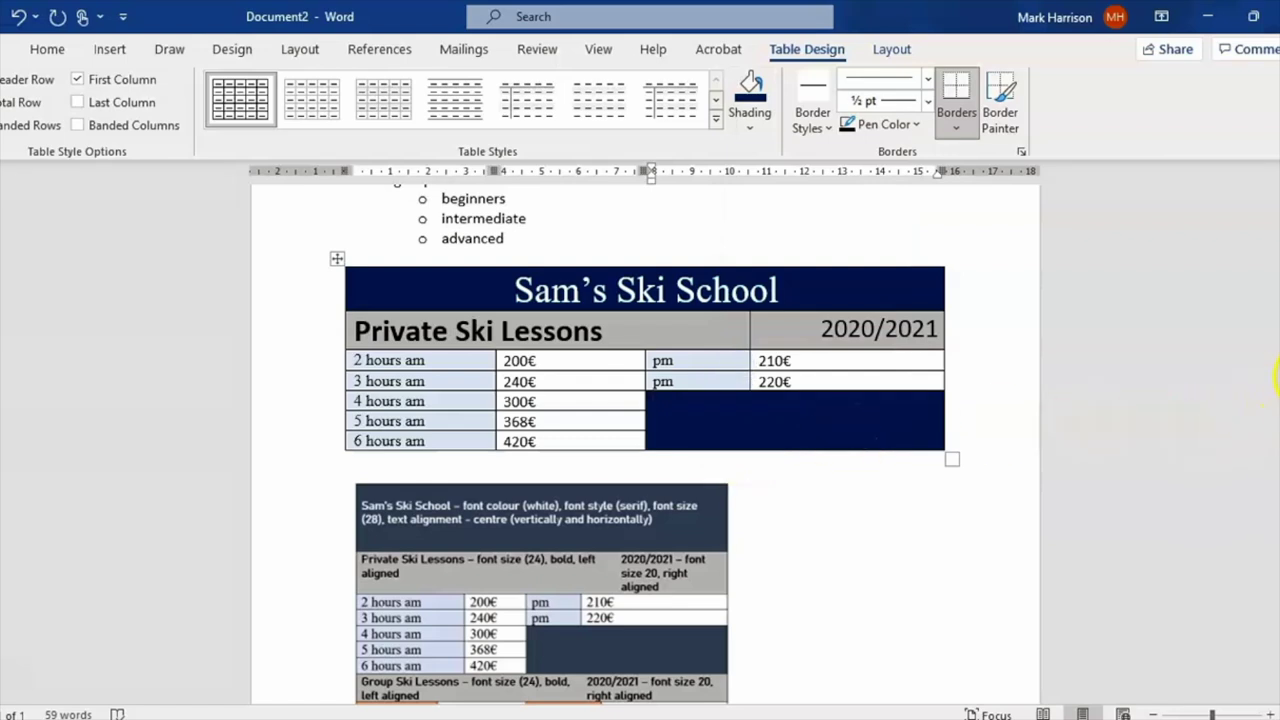
Add a new row at the end of the price table, below "6 hours am".
{"action": "scroll", "coordinate": [645, 445], "scroll_direction": "down", "scroll_amount": 1}
{"action": "key", "text": "Tab"}
{"action": "key", "text": "Tab"}
{"action": "key", "text": "Tab"}
{"action": "key", "text": "Tab"}
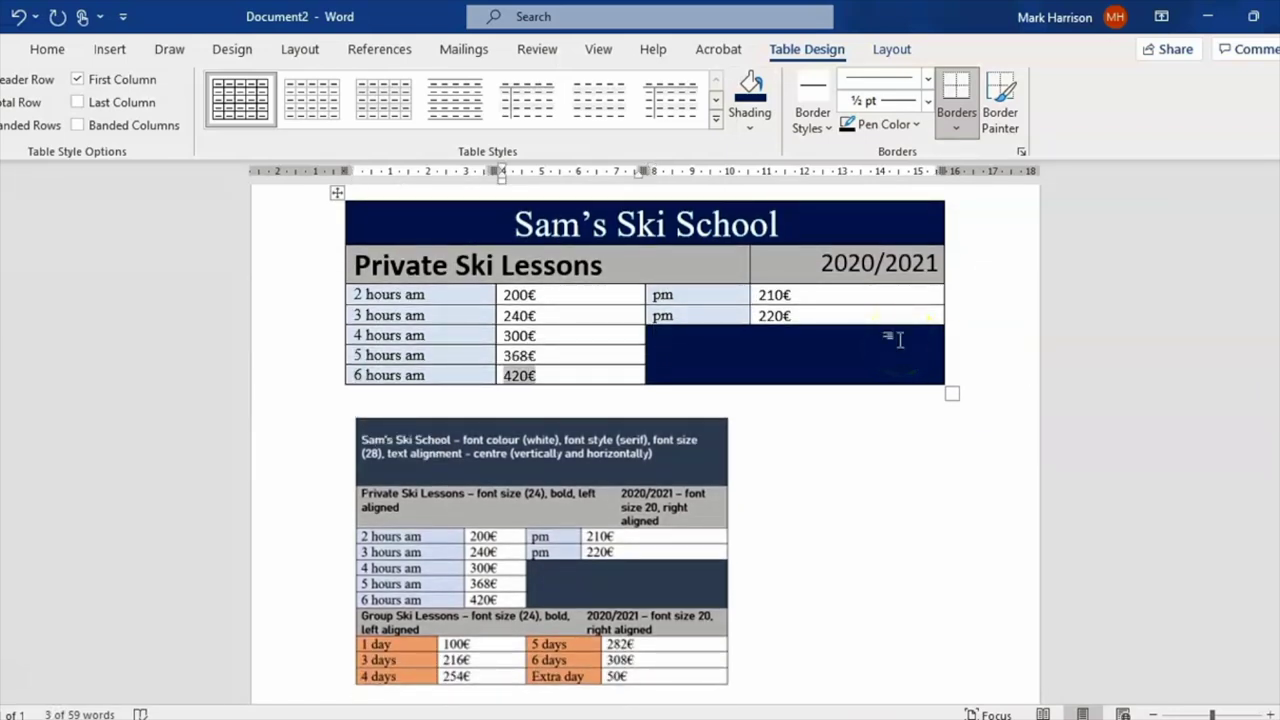
{"action": "key", "text": "Tab"}
Shade the navy cell of the new last row white.
{"action": "left_click", "coordinate": [716, 393]}
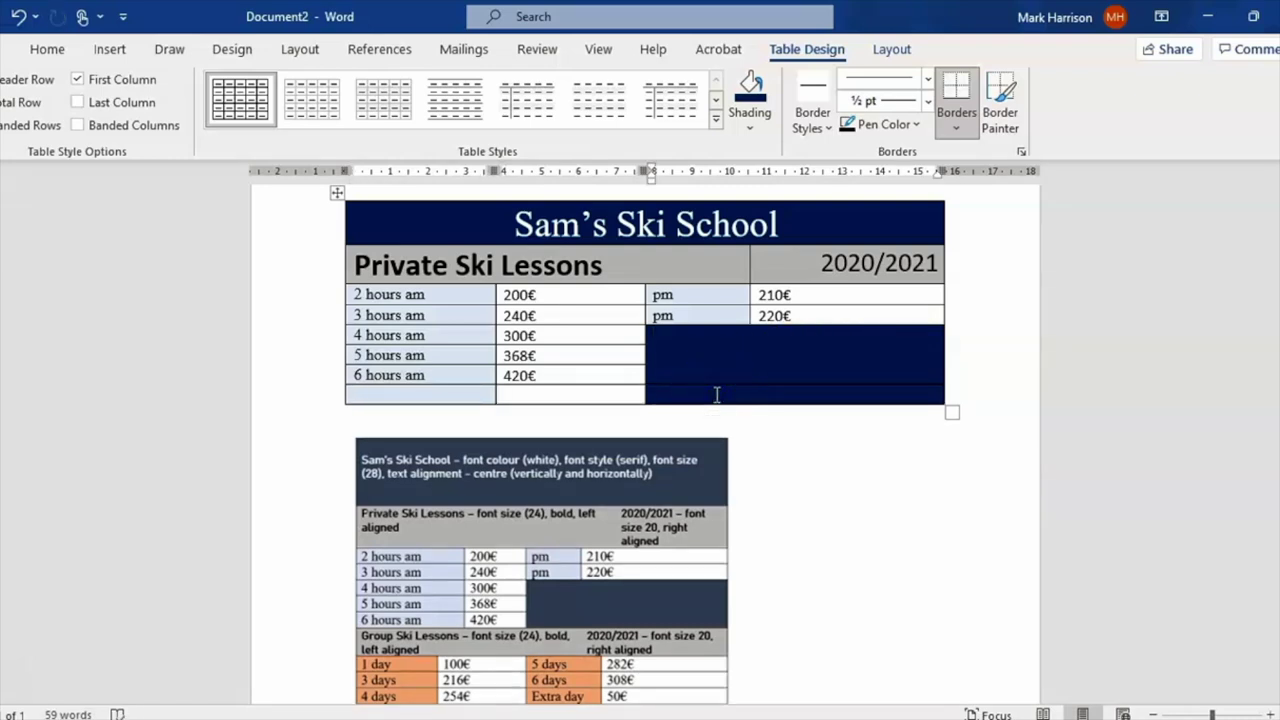
{"action": "scroll", "coordinate": [1098, 453], "scroll_direction": "down", "scroll_amount": 1}
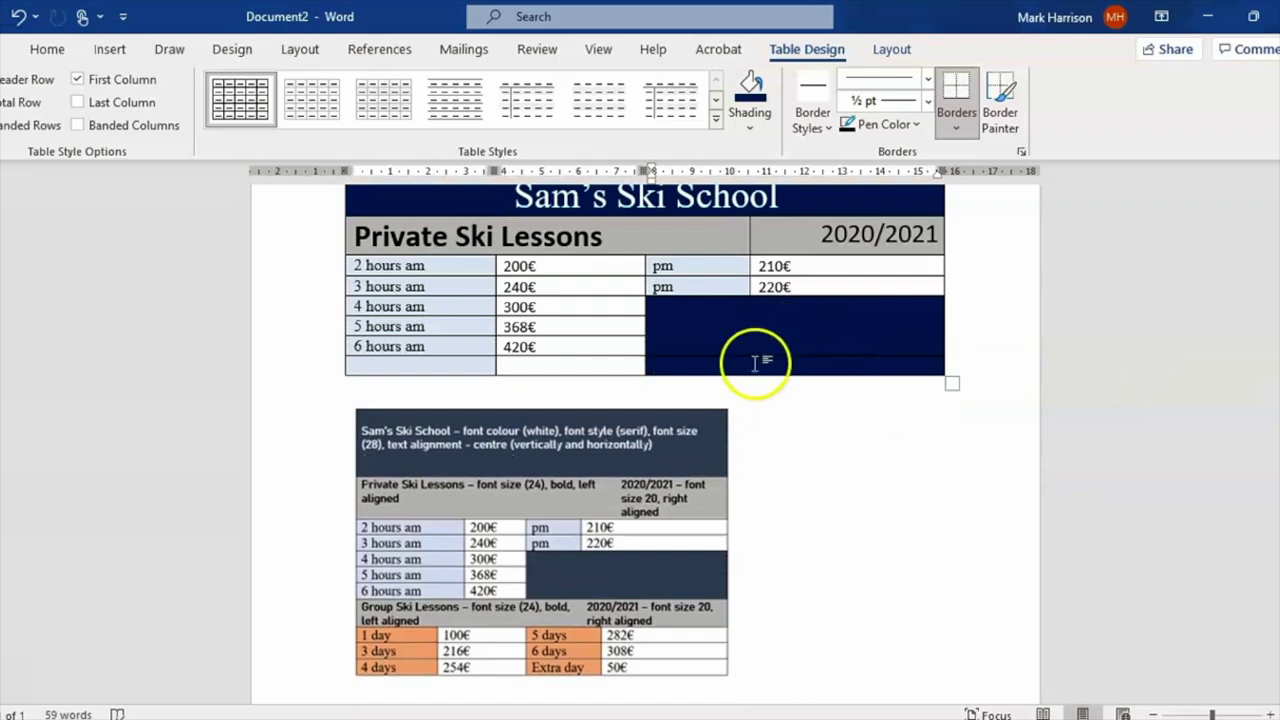
{"action": "left_click", "coordinate": [749, 127]}
{"action": "left_click", "coordinate": [743, 179]}
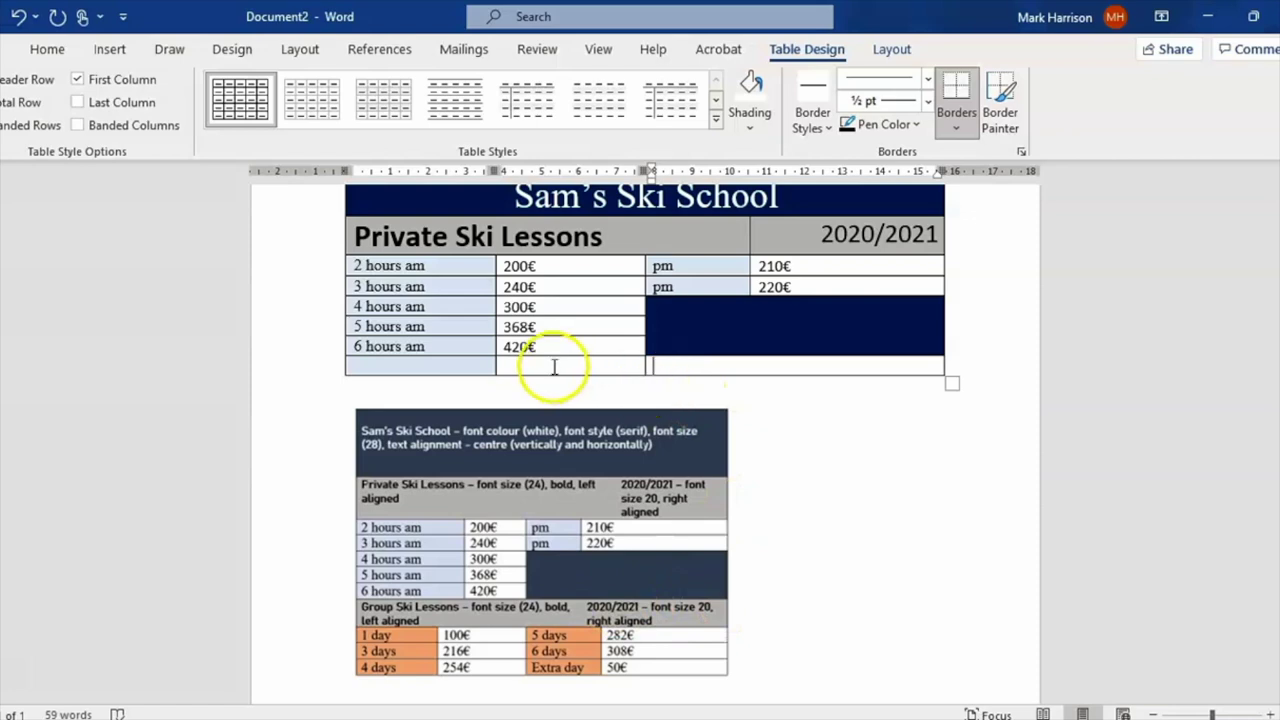
Merge the first two cells of the new last row and shade the merged cell white.
{"action": "left_click_drag", "start_coordinate": [551, 366], "coordinate": [467, 375]}
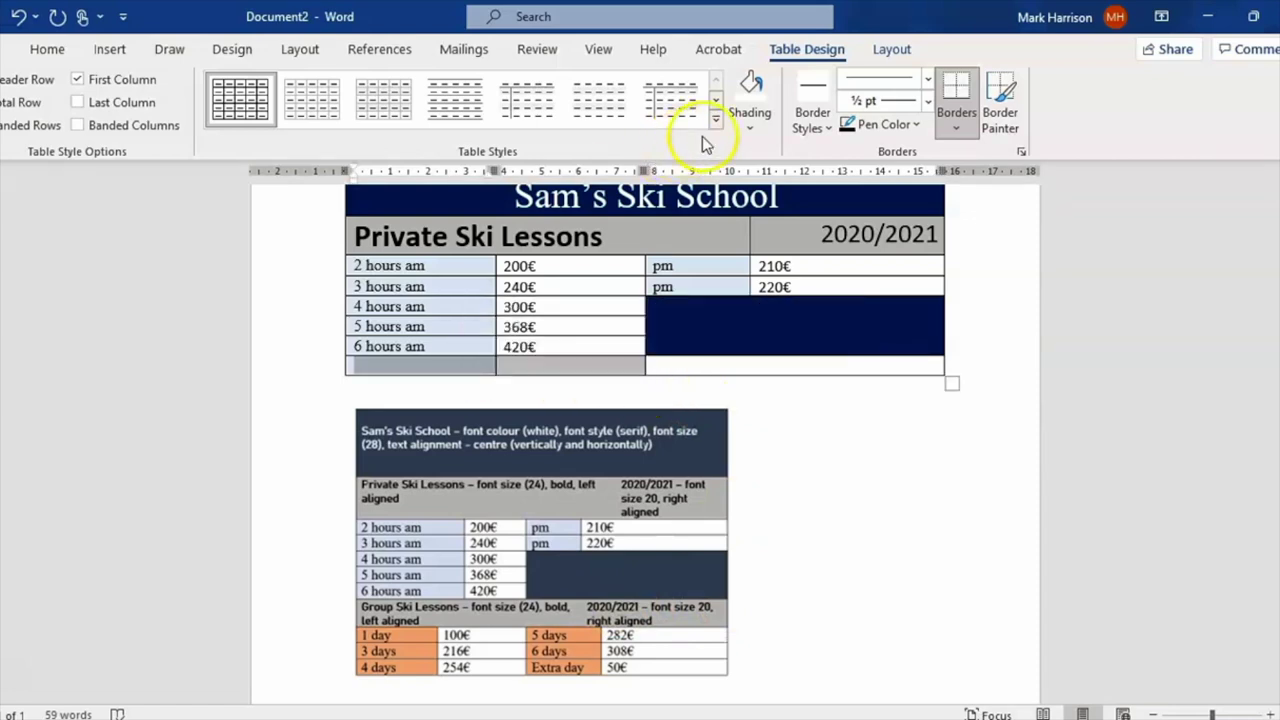
{"action": "left_click", "coordinate": [888, 49]}
{"action": "left_click", "coordinate": [441, 110]}
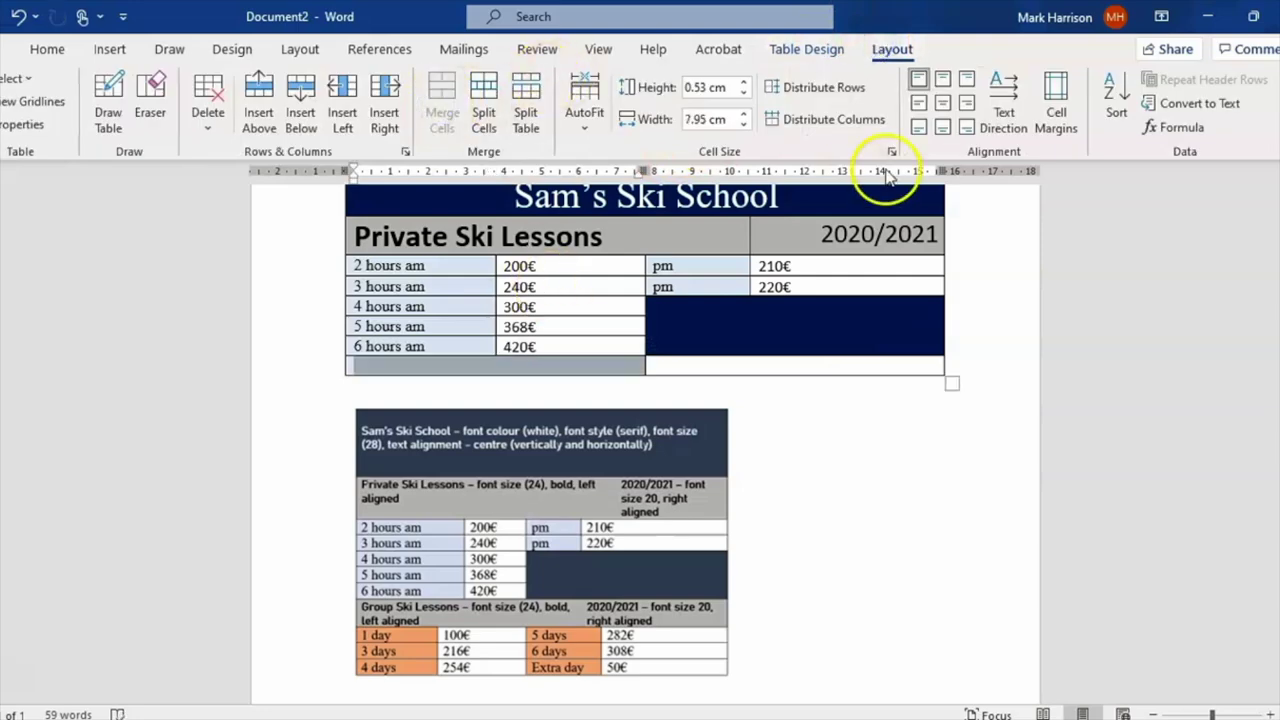
{"action": "left_click", "coordinate": [822, 50]}
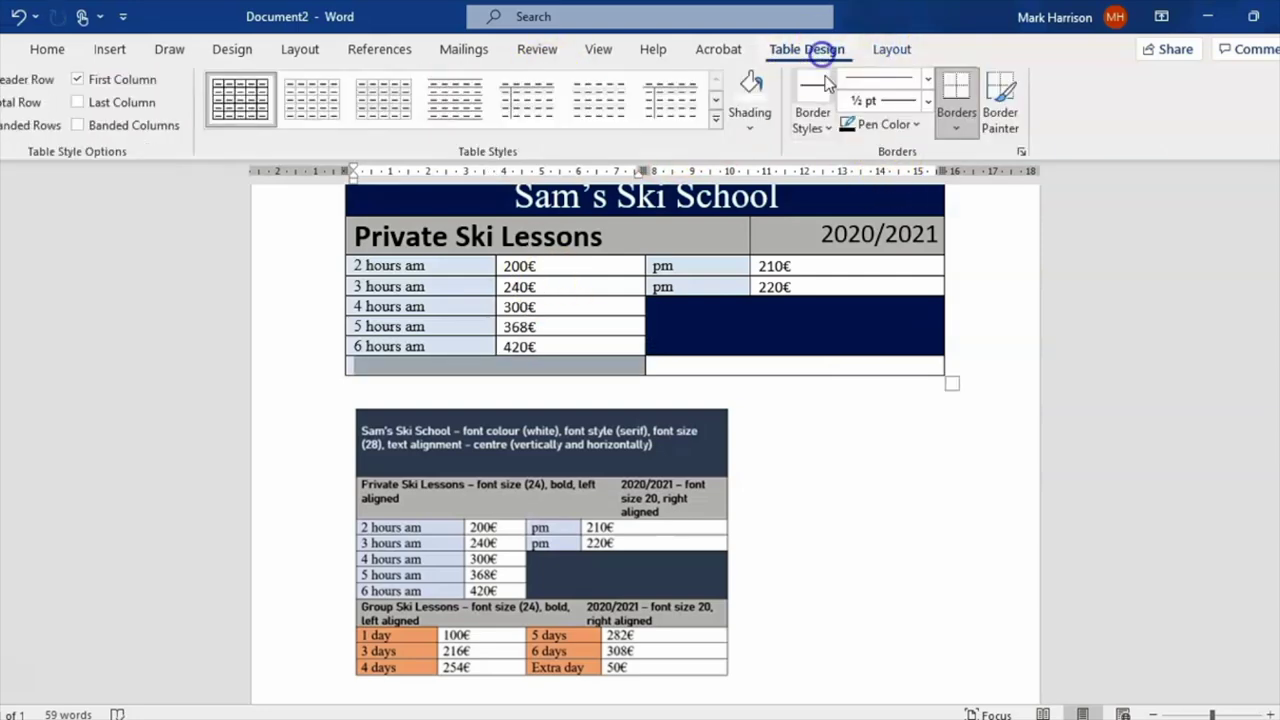
{"action": "left_click", "coordinate": [752, 127]}
{"action": "left_click", "coordinate": [751, 180]}
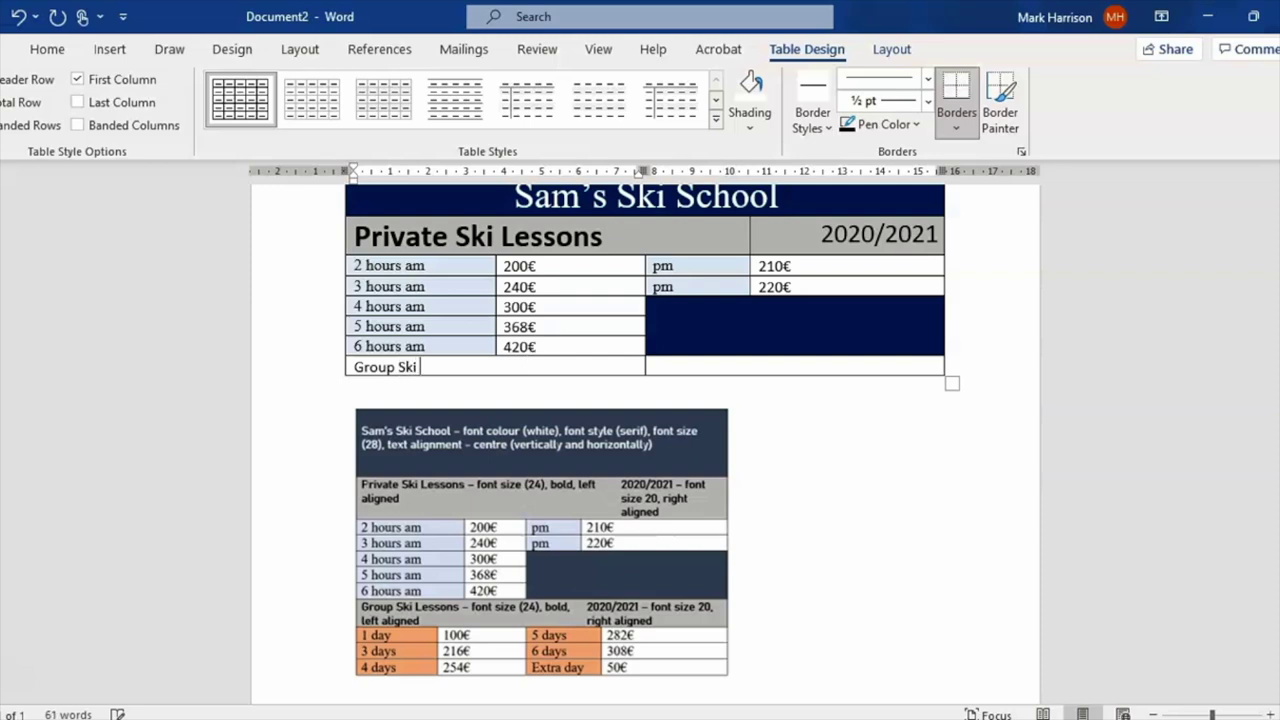
Enter "Group Ski Lessons" in the merged cell of the last row and format it as bold, size 24.
{"action": "key", "text": "shift+Home"}
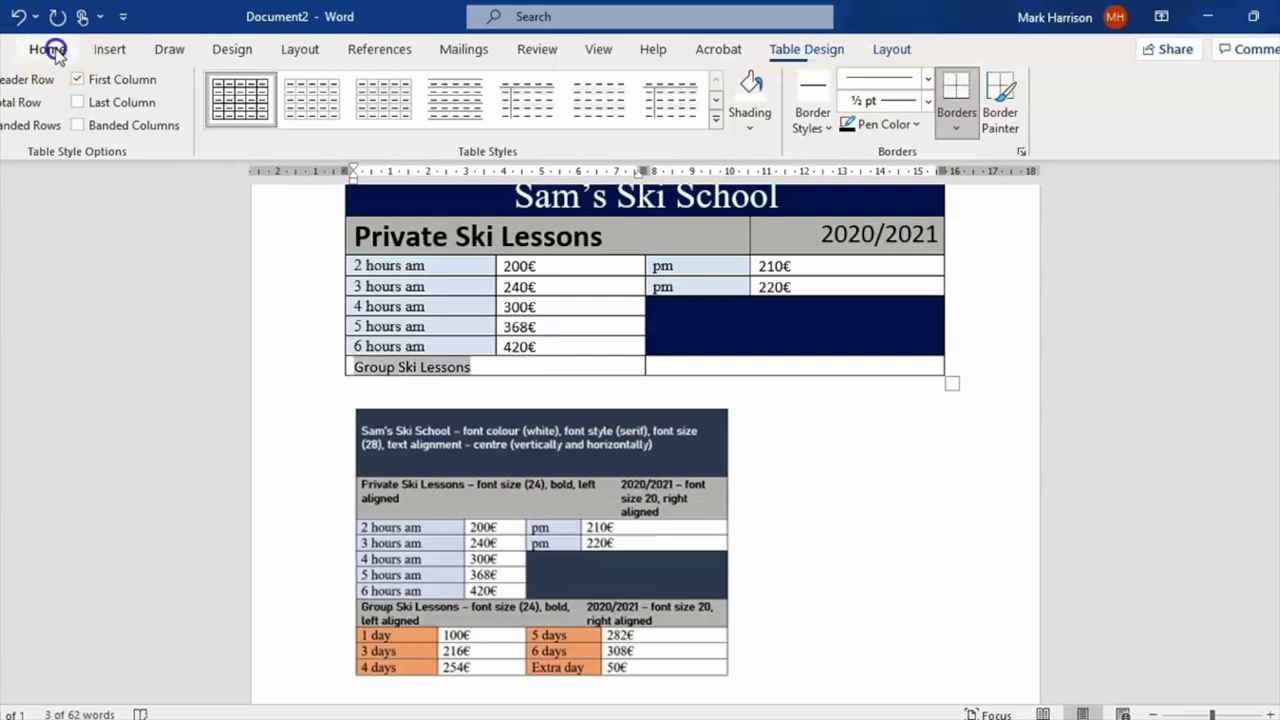
{"action": "left_click", "coordinate": [47, 49]}
{"action": "left_click", "coordinate": [249, 79]}
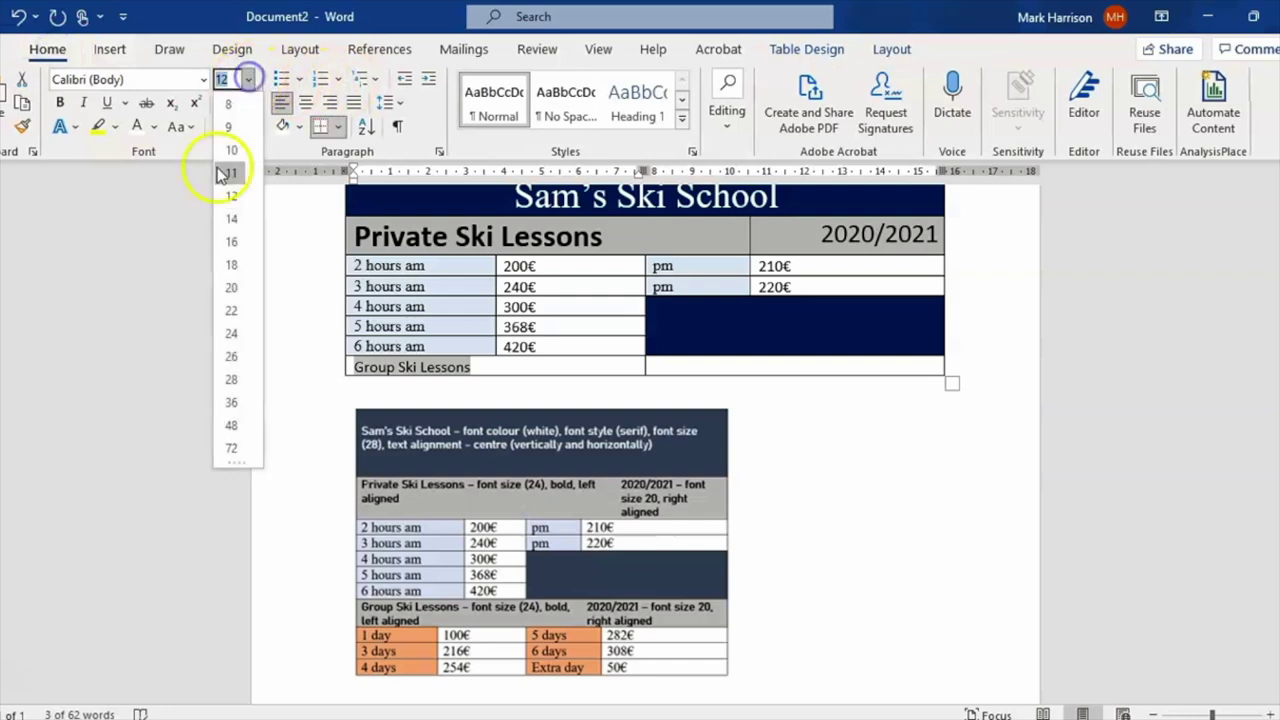
{"action": "left_click", "coordinate": [228, 318]}
{"action": "left_click", "coordinate": [60, 103]}
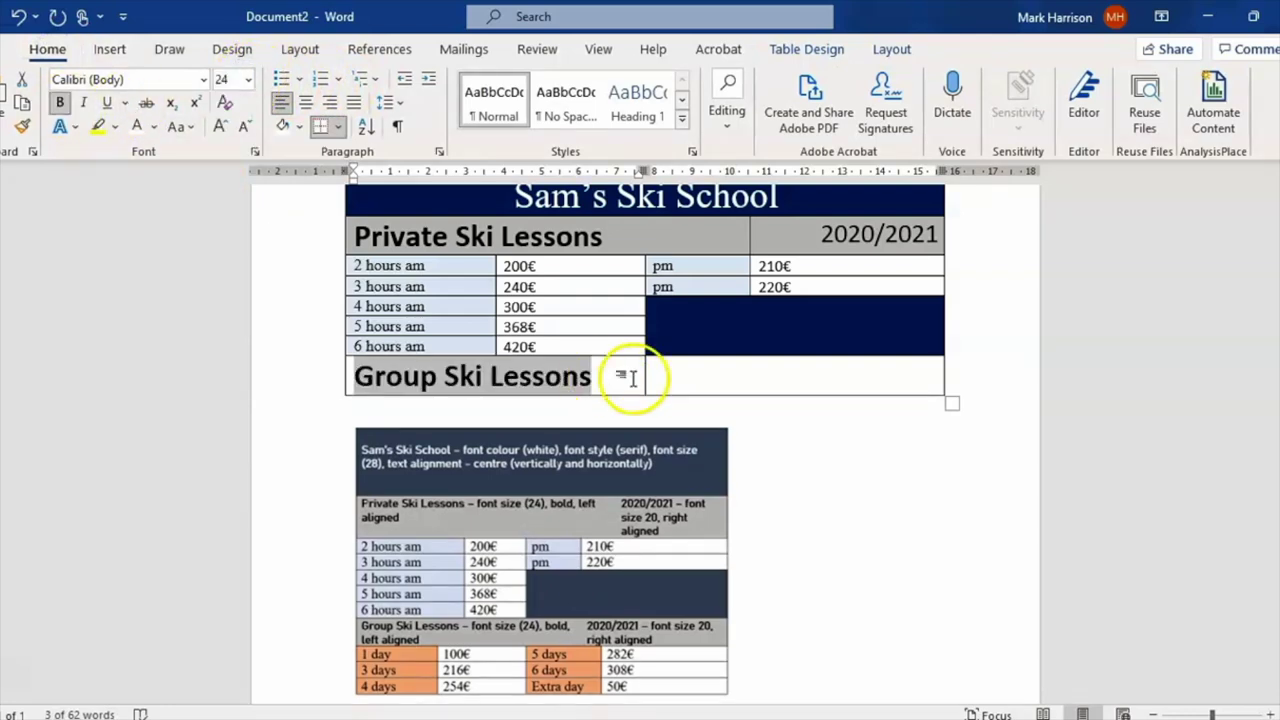
Enter "2020/2021" in the cell beside "Group Ski Lessons", set it to font size 20 and align it right.
{"action": "left_click", "coordinate": [684, 379]}
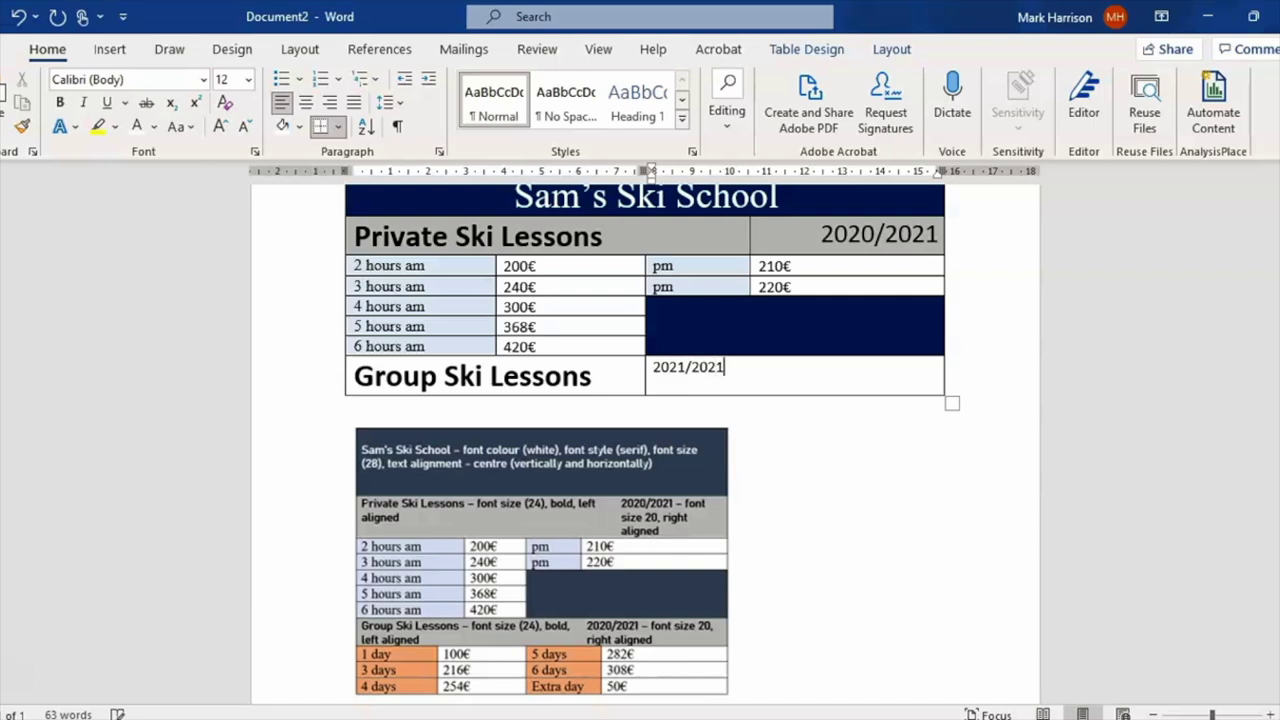
{"action": "left_click", "coordinate": [684, 366]}
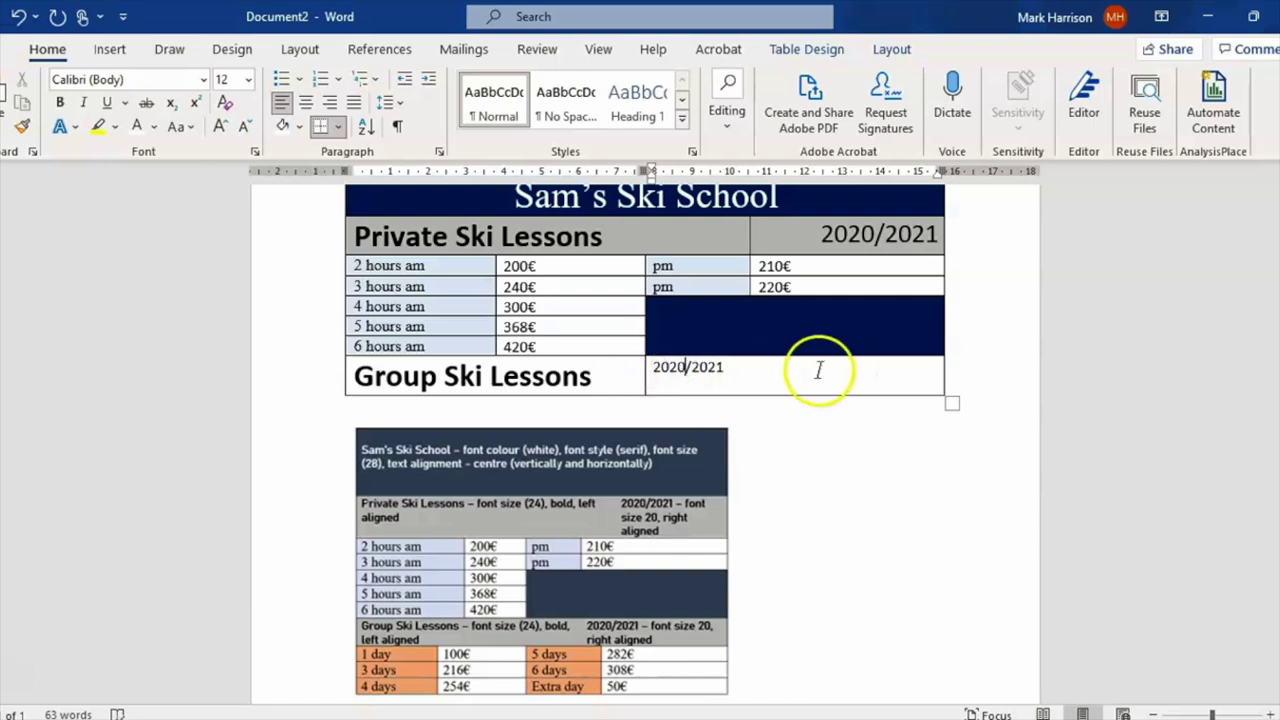
{"action": "left_click", "coordinate": [686, 368]}
{"action": "double_click", "coordinate": [657, 367]}
{"action": "left_click", "coordinate": [250, 80]}
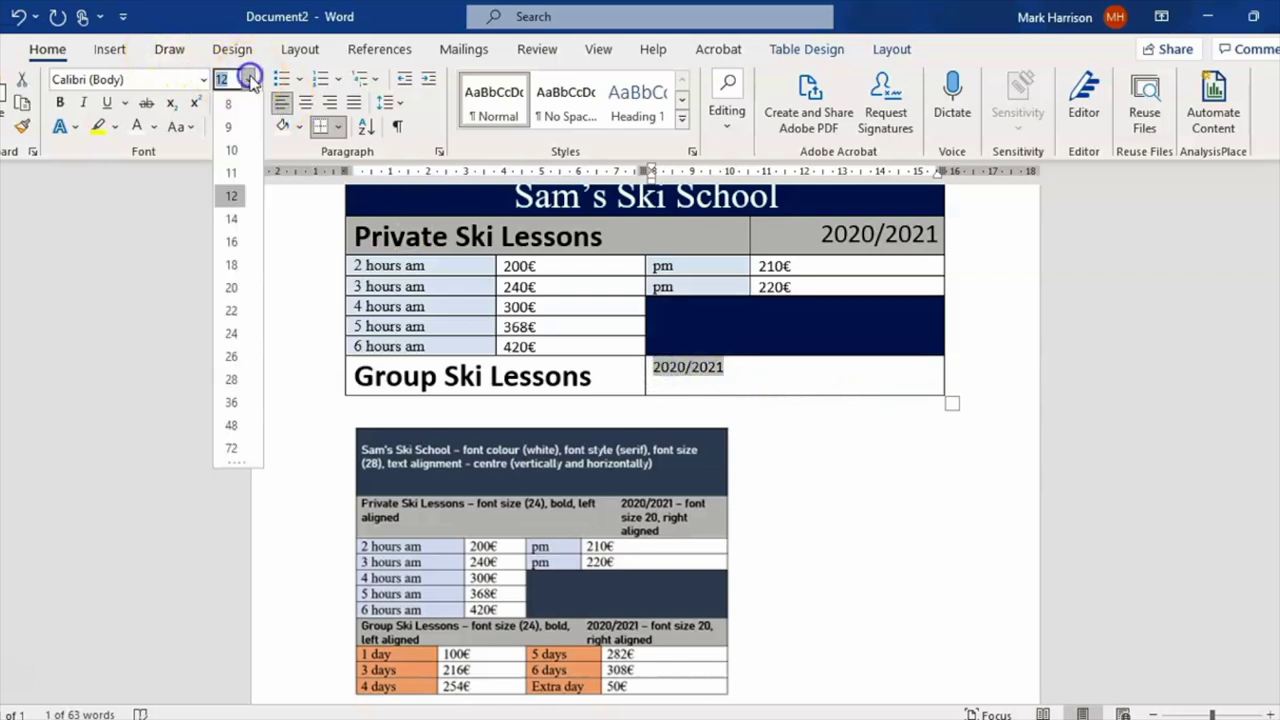
{"action": "left_click", "coordinate": [239, 290]}
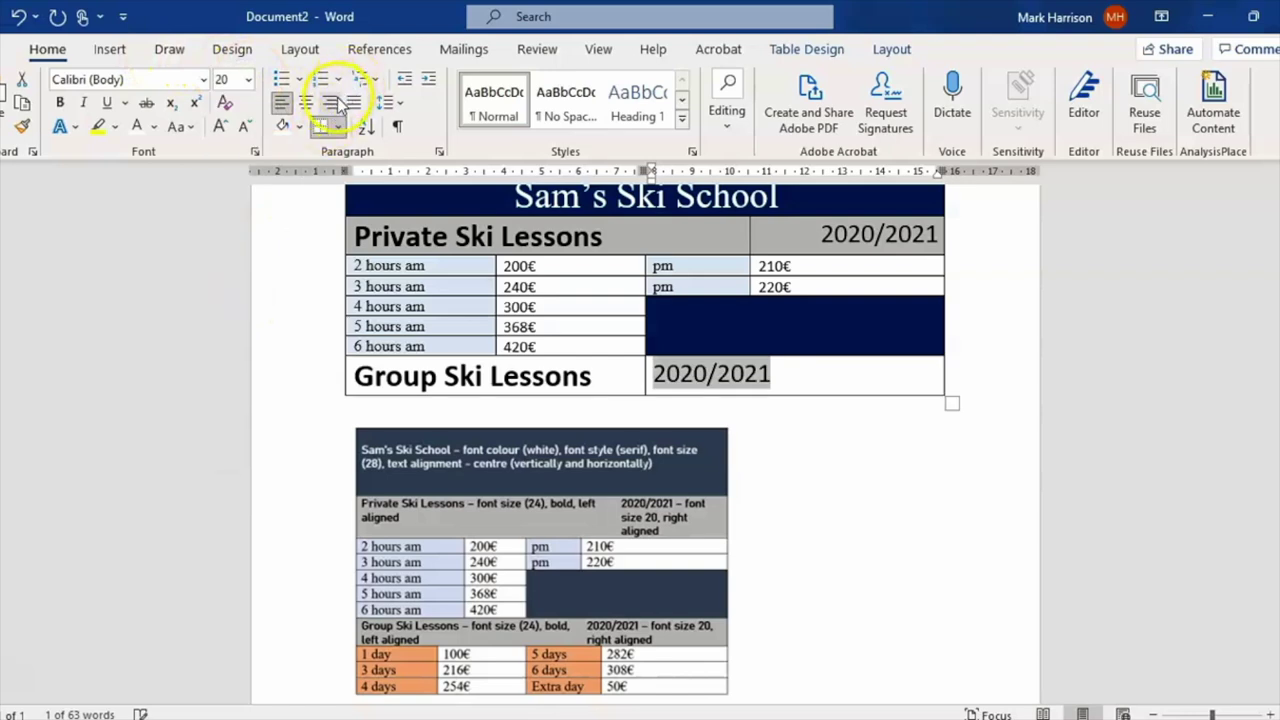
{"action": "left_click", "coordinate": [330, 102]}
{"action": "left_click", "coordinate": [806, 374]}
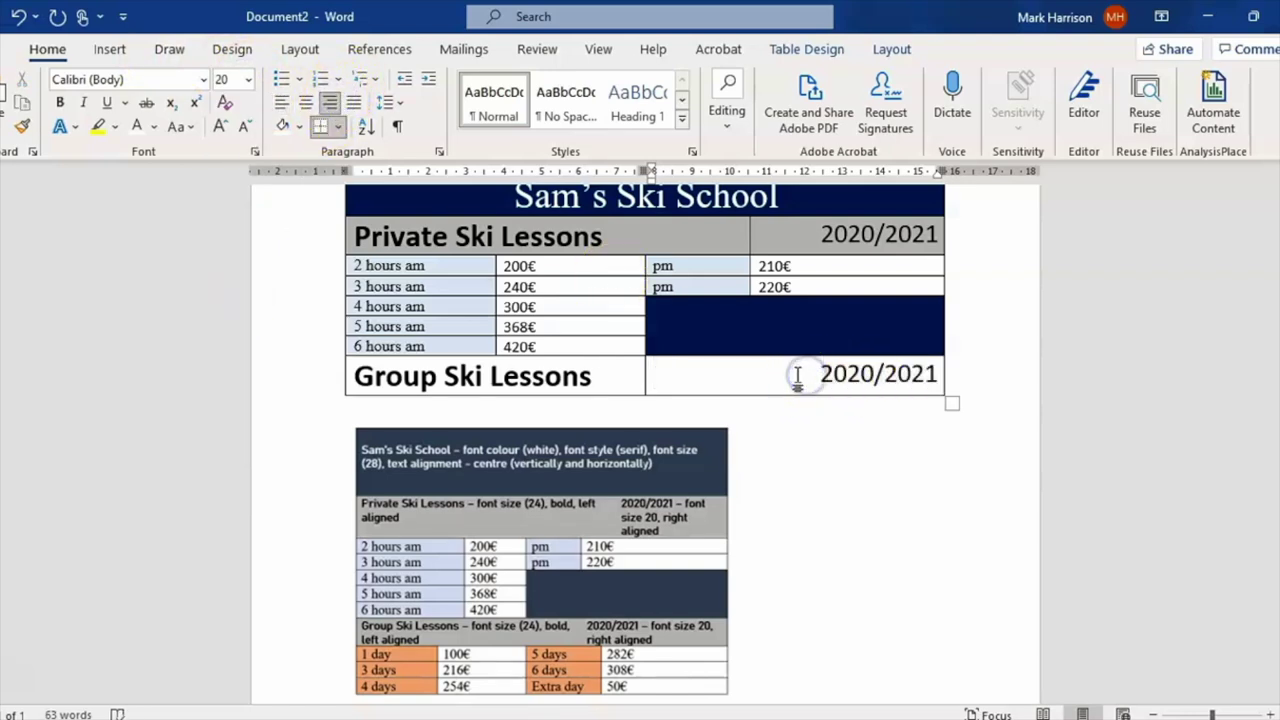
Shade both cells of the "Group Ski Lessons" row gray to match the "Private Ski Lessons" row.
{"action": "left_click_drag", "start_coordinate": [794, 376], "coordinate": [592, 380]}
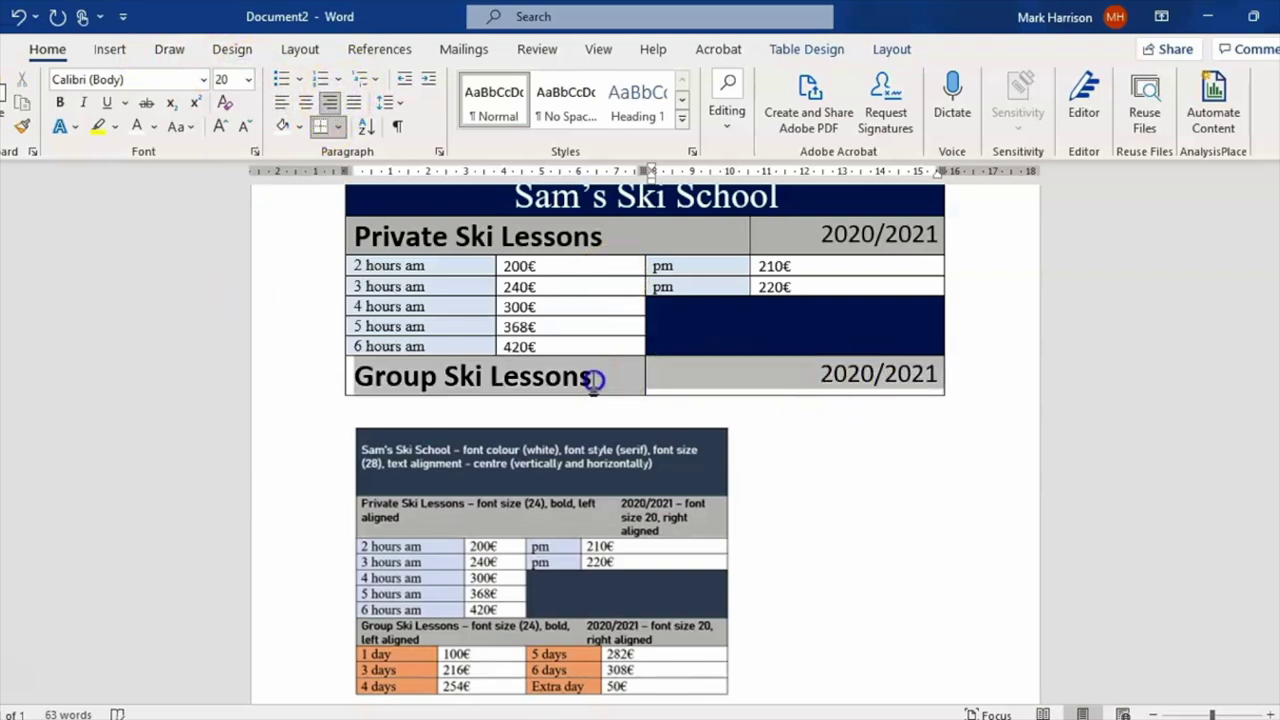
{"action": "left_click", "coordinate": [833, 55]}
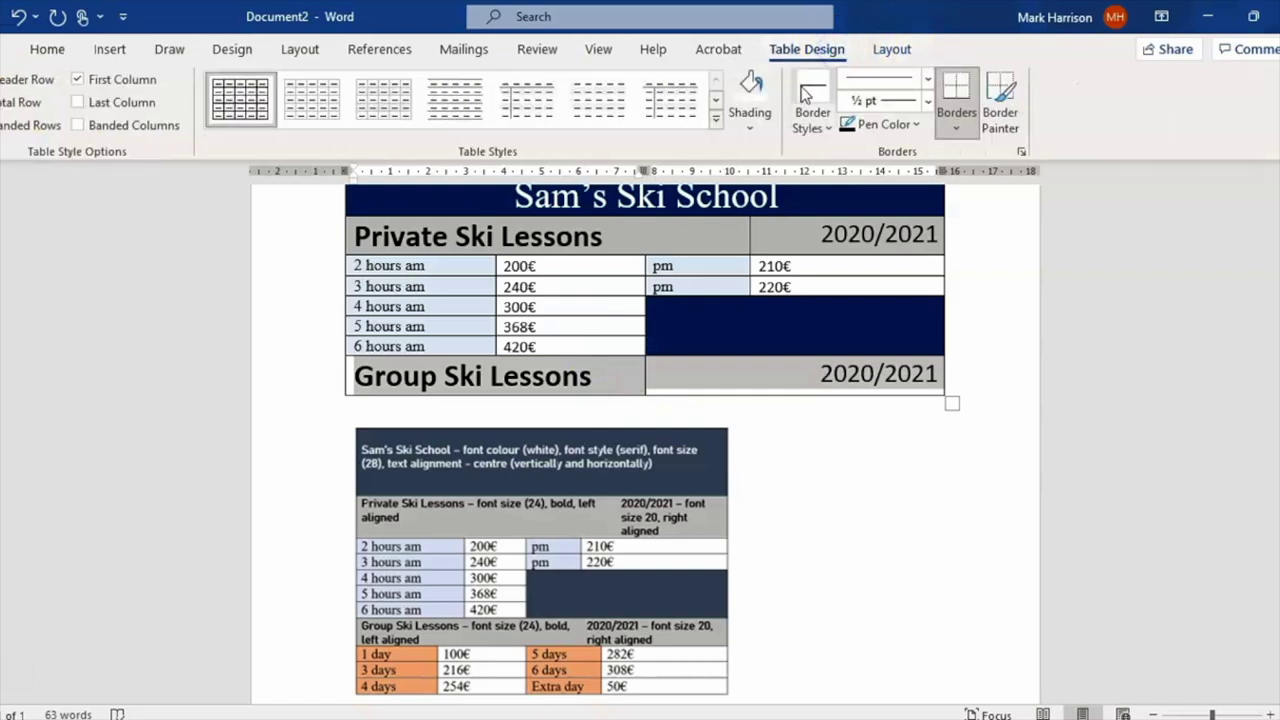
{"action": "left_click", "coordinate": [760, 125]}
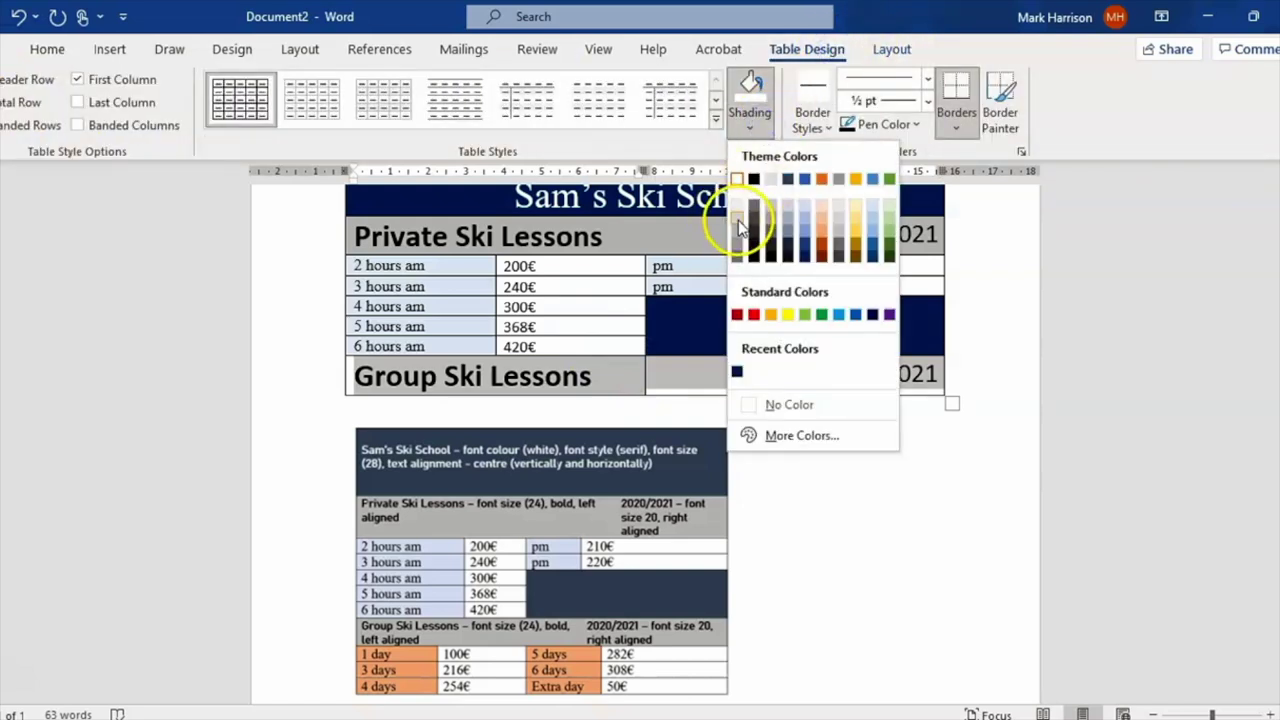
{"action": "left_click", "coordinate": [736, 229]}
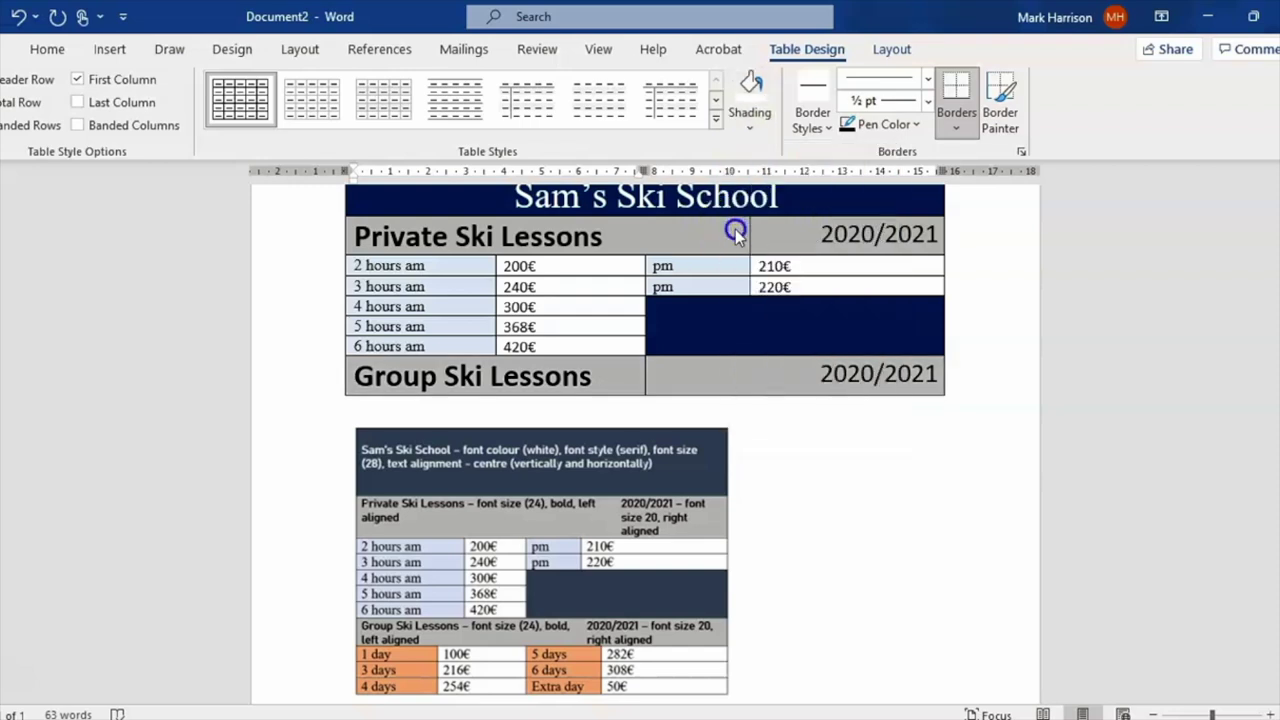
Add a new row below "Group Ski Lessons" and set its first cell to font size 12.
{"action": "left_click", "coordinate": [940, 388]}
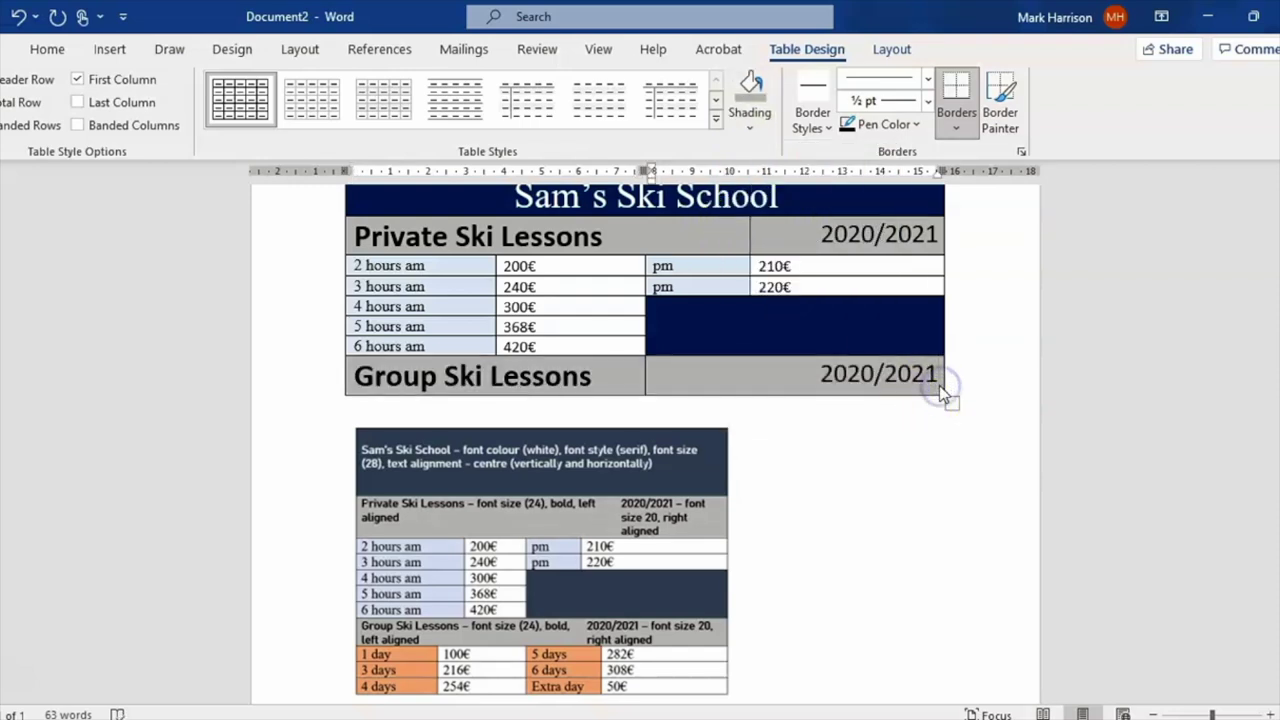
{"action": "key", "text": "Tab"}
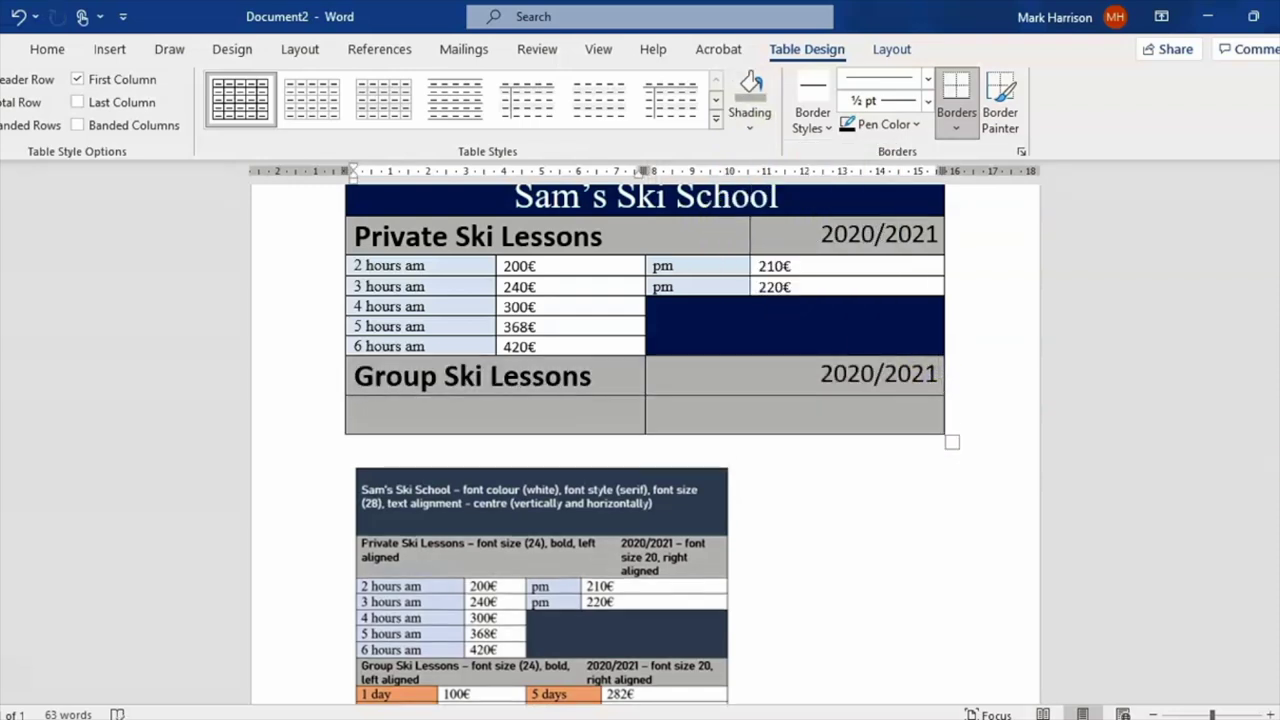
{"action": "scroll", "coordinate": [560, 560], "scroll_direction": "down", "scroll_amount": 3}
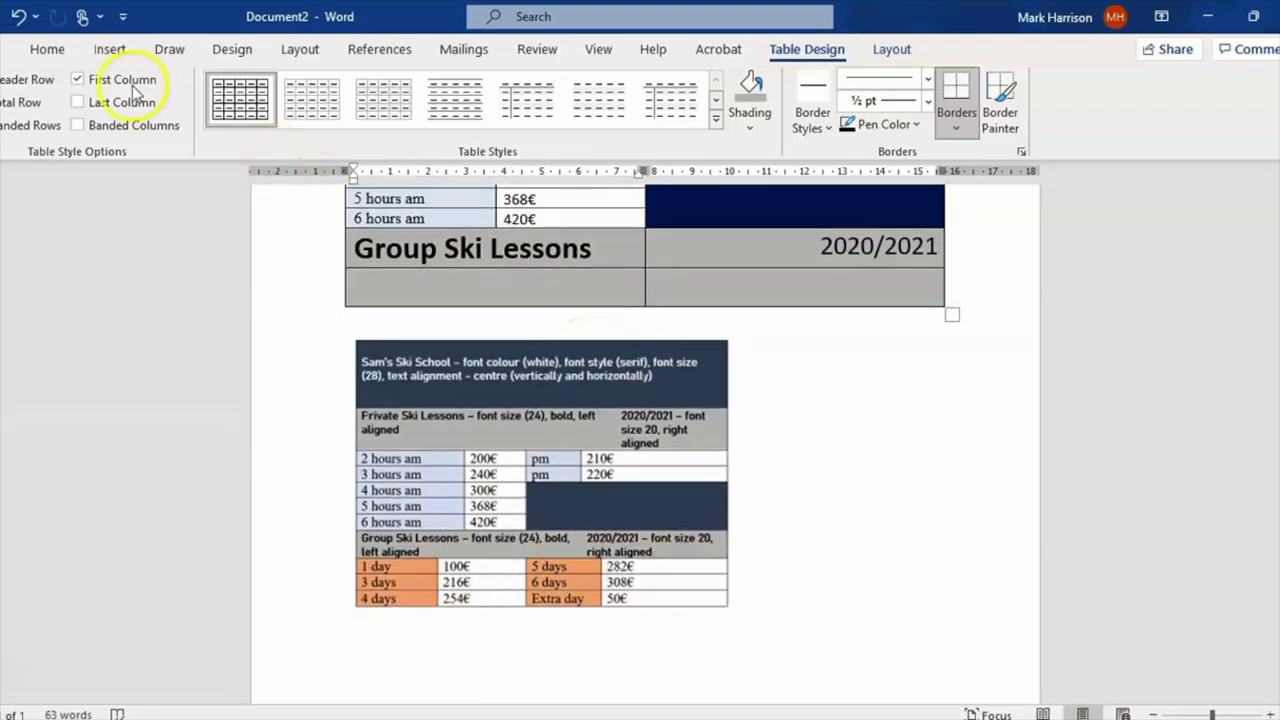
{"action": "left_click", "coordinate": [45, 49]}
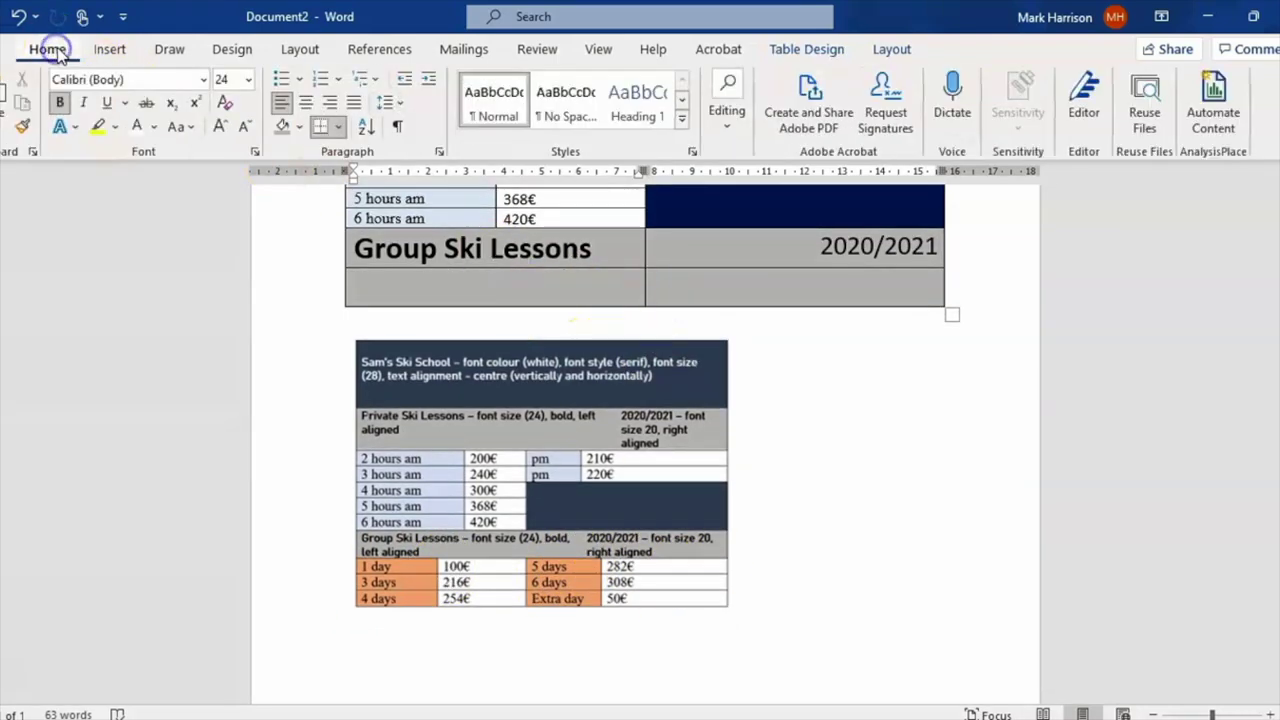
{"action": "left_click", "coordinate": [249, 80]}
{"action": "left_click", "coordinate": [237, 194]}
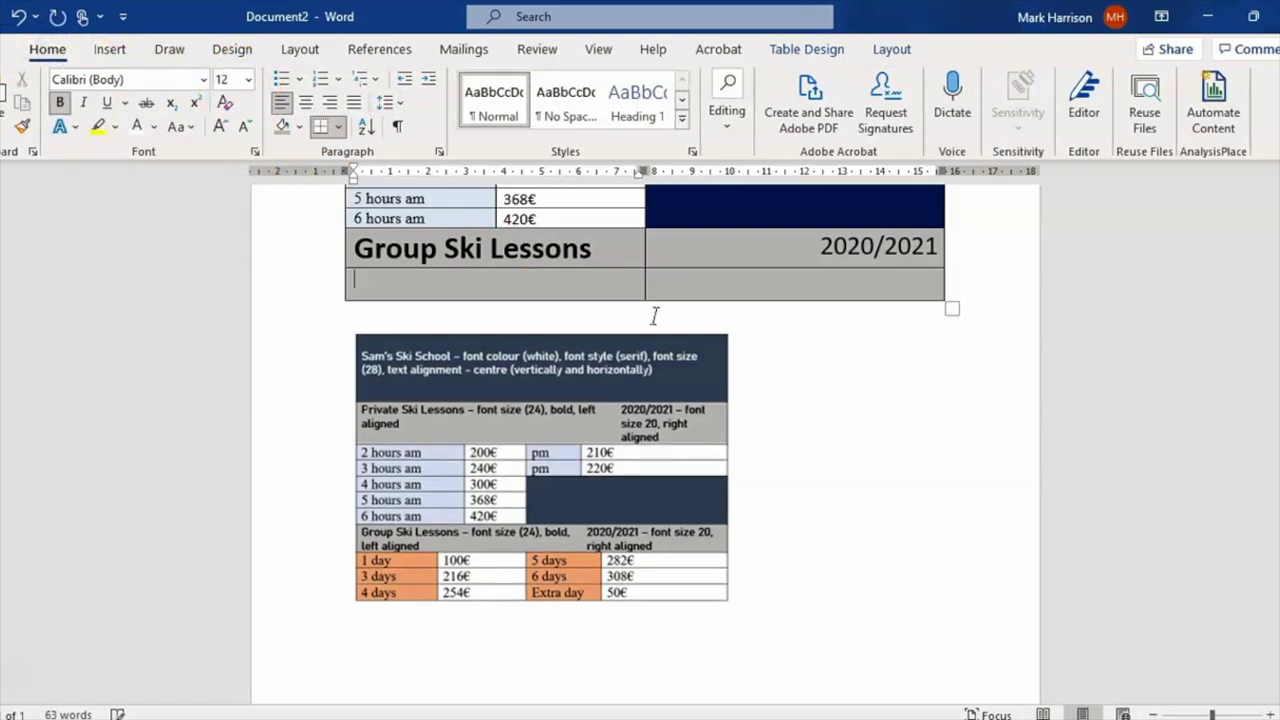
Shade both cells of the new empty row white.
{"action": "left_click_drag", "start_coordinate": [654, 317], "coordinate": [657, 286]}
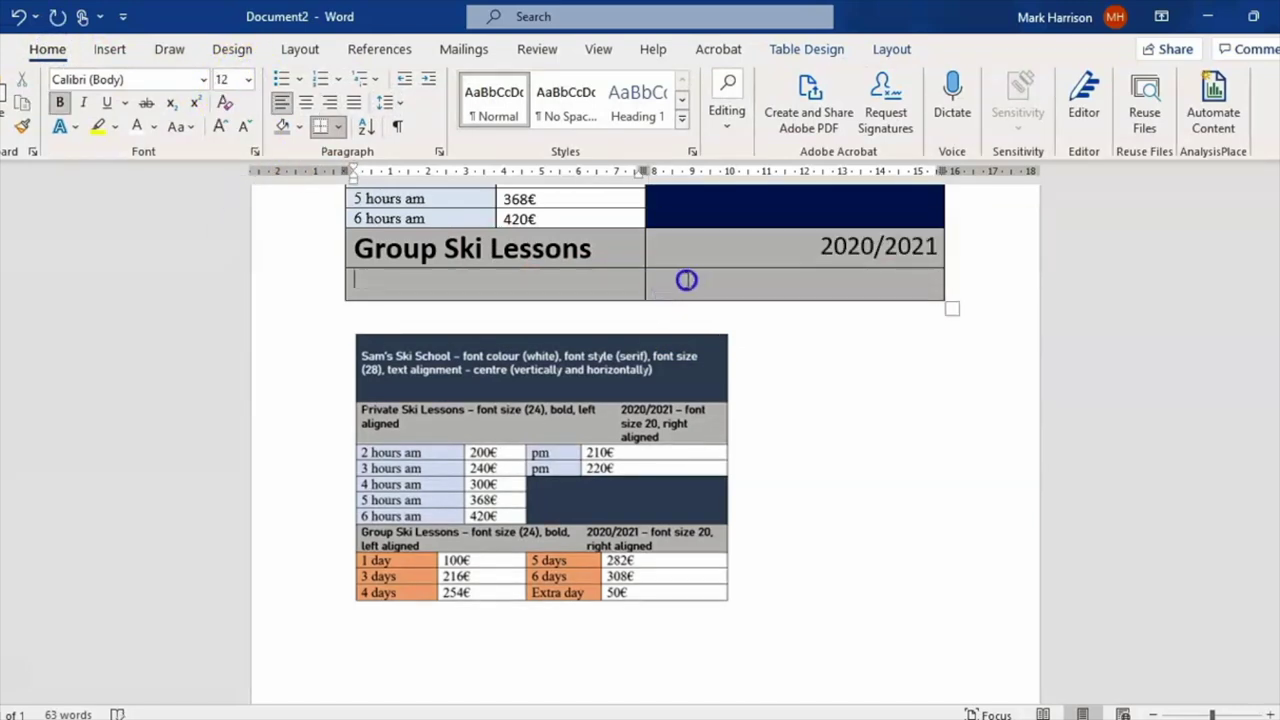
{"action": "left_click", "coordinate": [797, 49]}
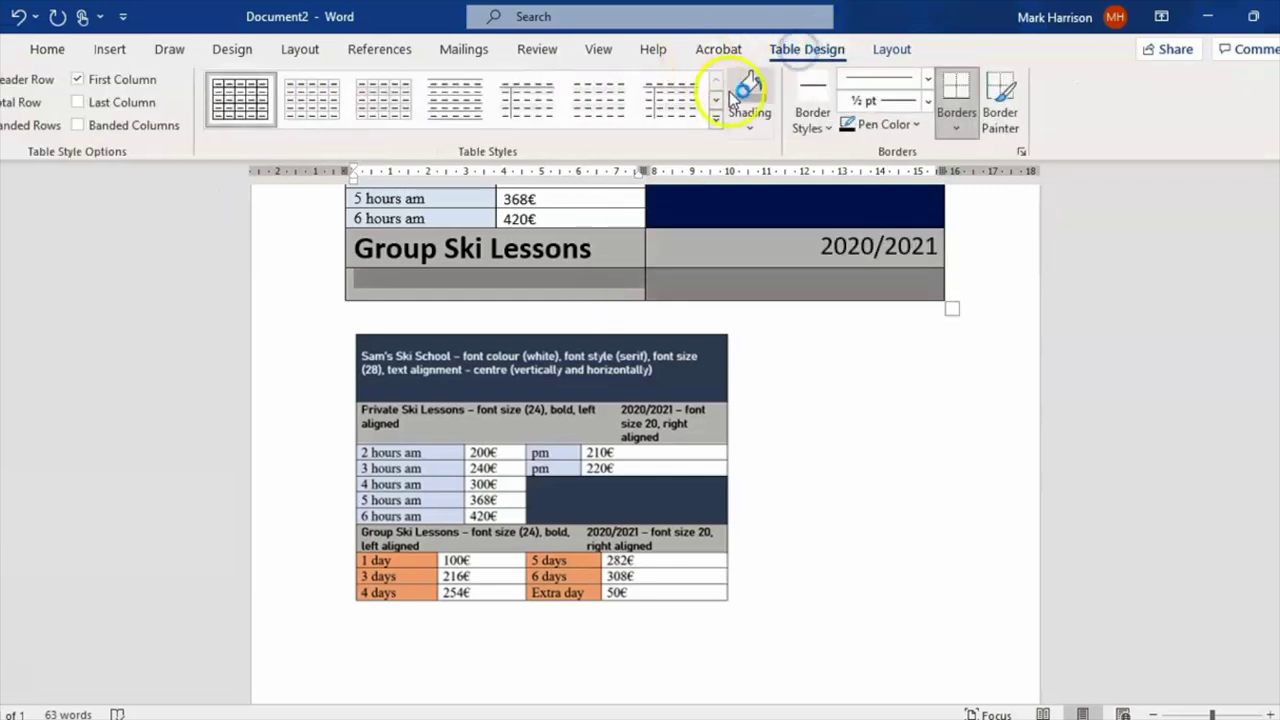
{"action": "left_click", "coordinate": [755, 133]}
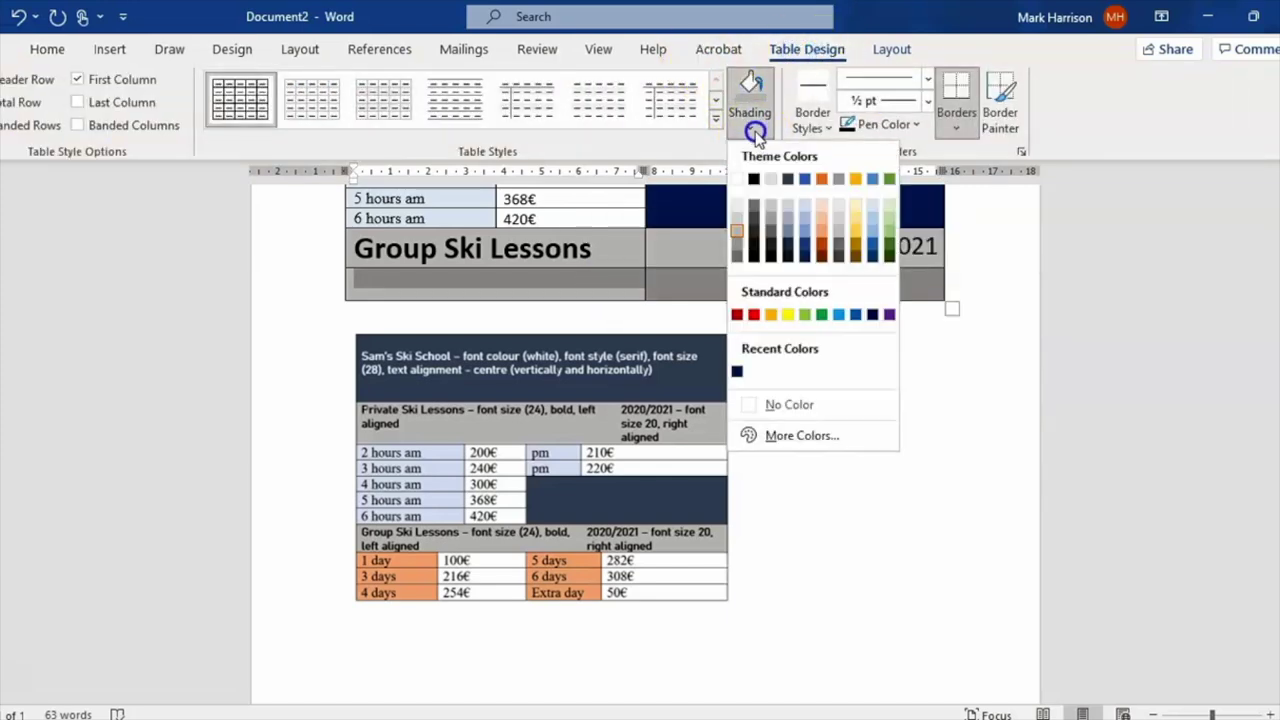
{"action": "left_click", "coordinate": [737, 180]}
Split each of the two cells in the empty last row into 2 columns and 1 row.
{"action": "left_click", "coordinate": [622, 280]}
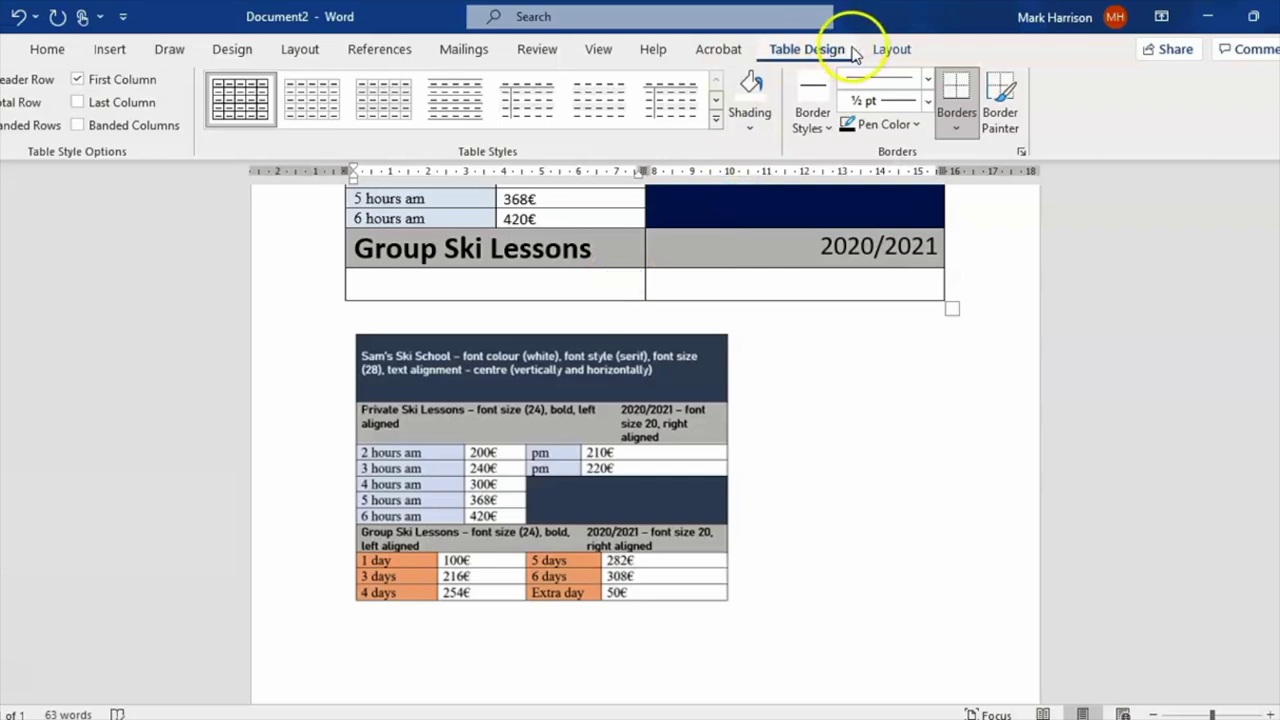
{"action": "left_click", "coordinate": [891, 49]}
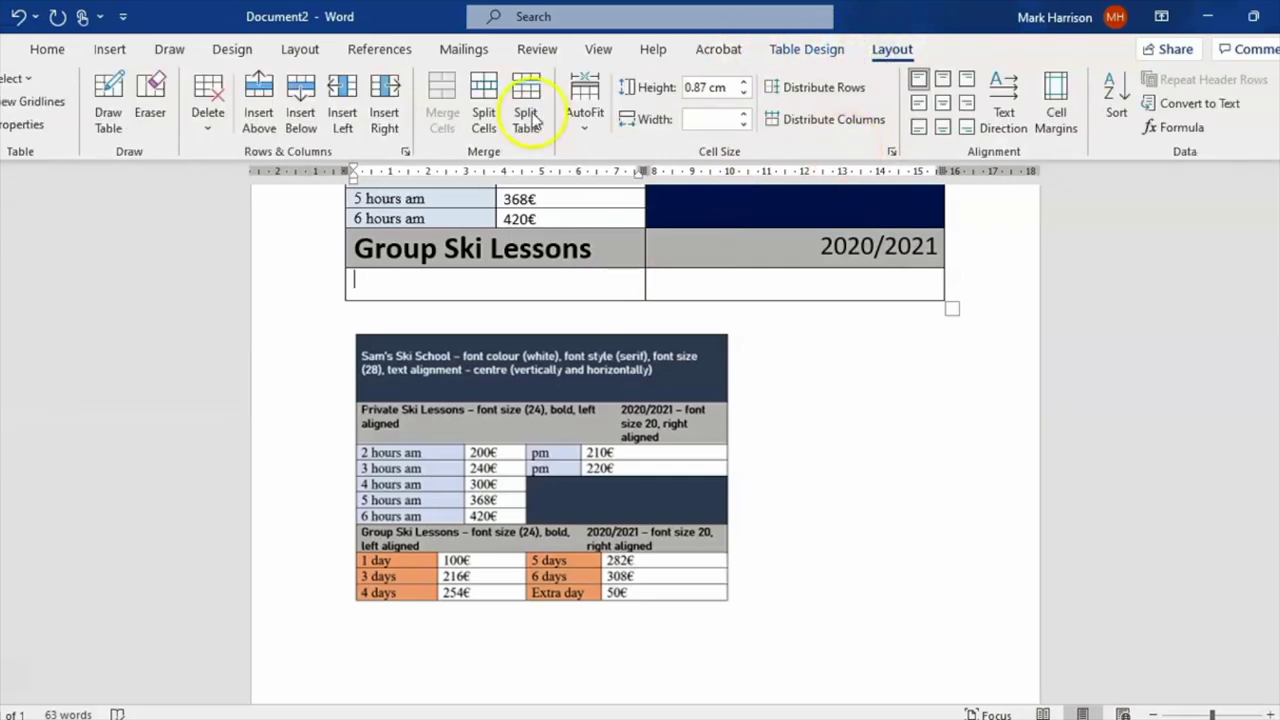
{"action": "left_click", "coordinate": [484, 115]}
{"action": "left_click", "coordinate": [721, 320]}
{"action": "left_click", "coordinate": [638, 403]}
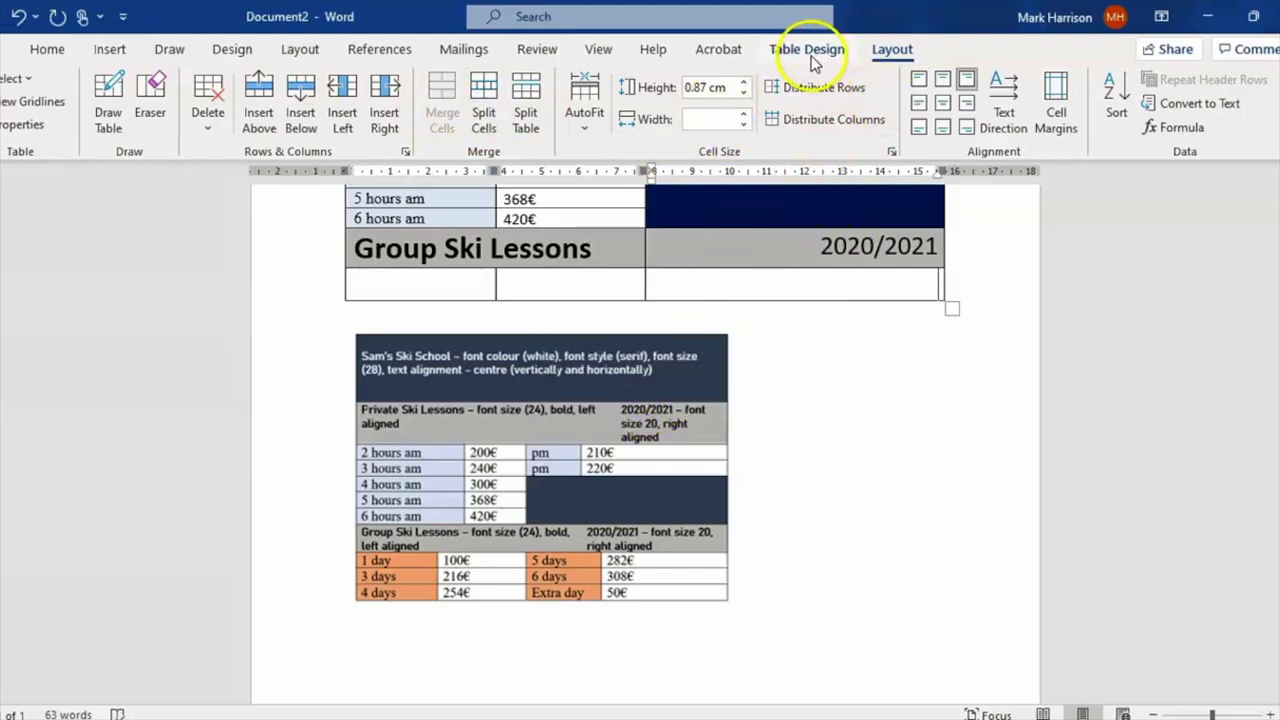
{"action": "left_click", "coordinate": [483, 118]}
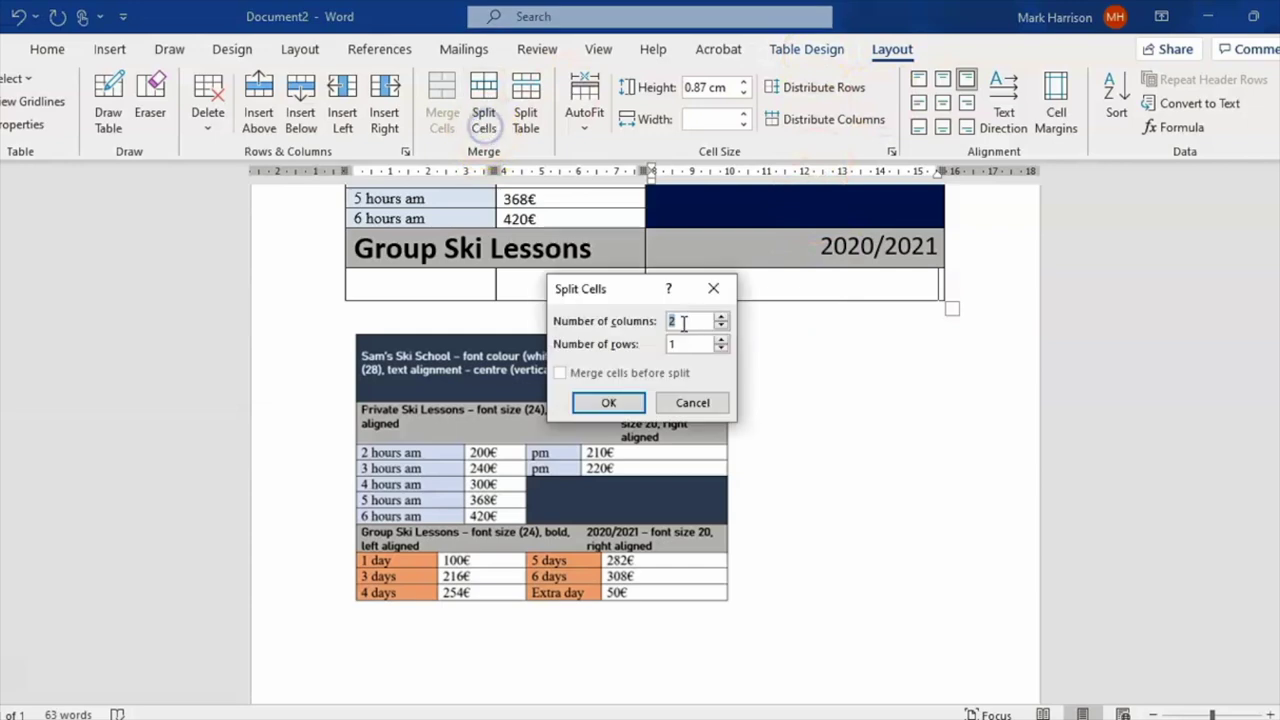
{"action": "left_click", "coordinate": [608, 403]}
Align the four empty cells of the last row left and set them to font size 12.
{"action": "left_click_drag", "start_coordinate": [914, 283], "coordinate": [474, 290]}
{"action": "left_click", "coordinate": [64, 62]}
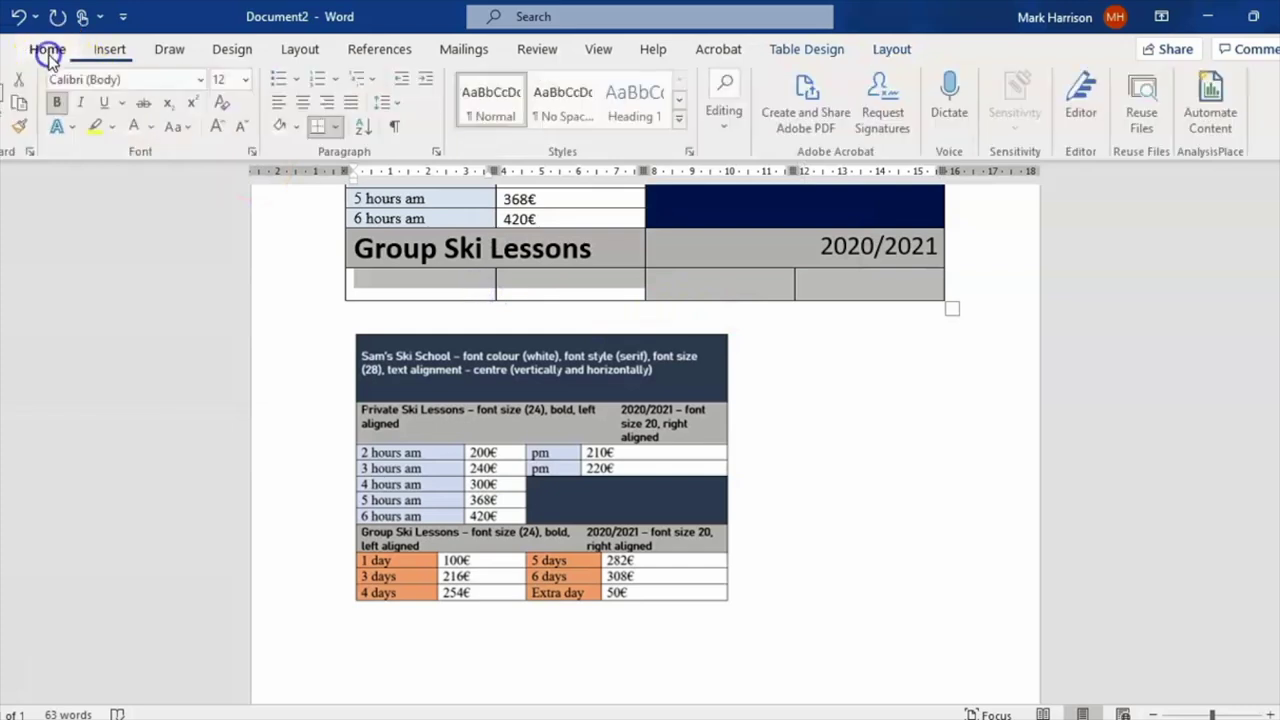
{"action": "left_click", "coordinate": [281, 102]}
{"action": "left_click", "coordinate": [693, 302]}
{"action": "left_click_drag", "start_coordinate": [900, 282], "coordinate": [464, 290]}
{"action": "left_click", "coordinate": [249, 80]}
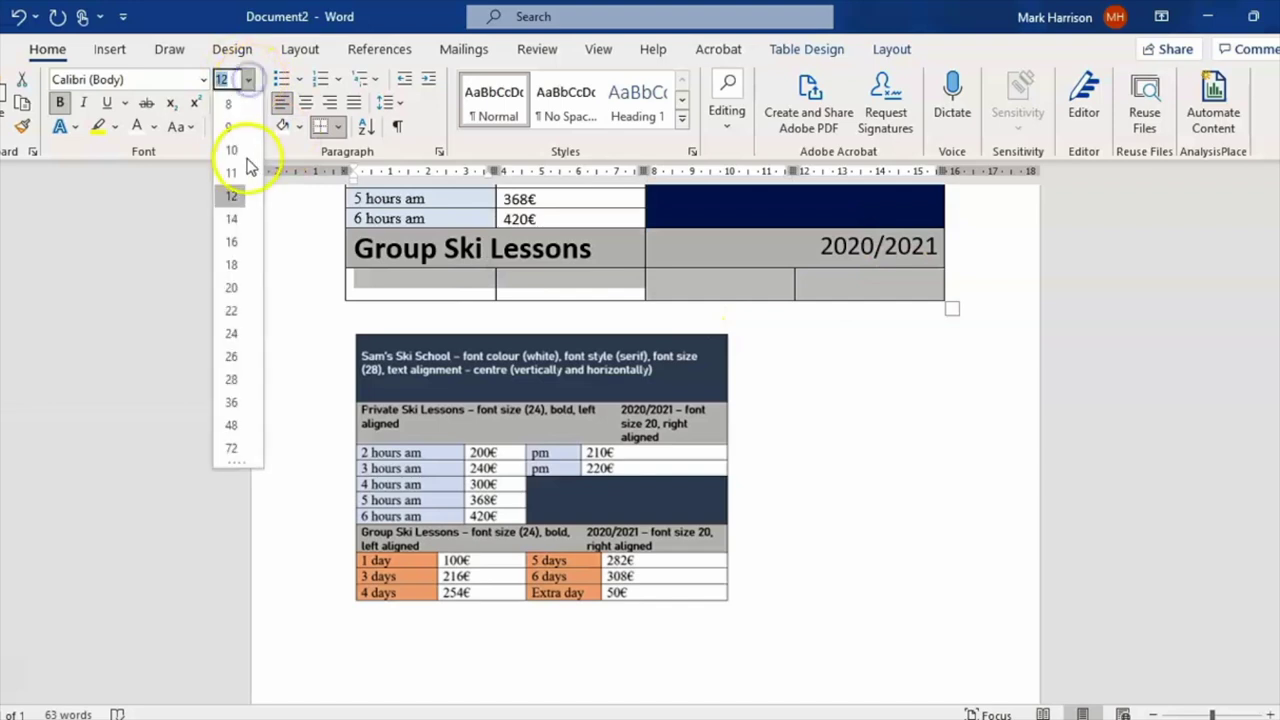
{"action": "left_click", "coordinate": [234, 194]}
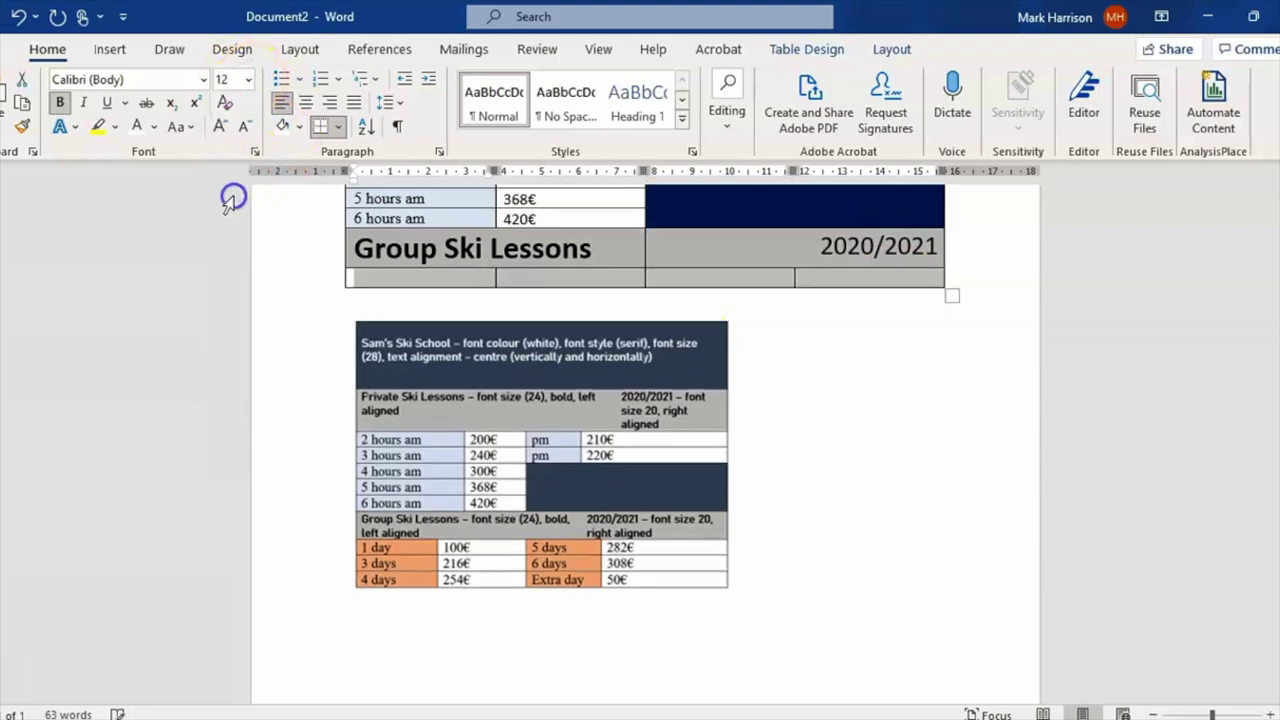
Add two more four-cell rows at the end of the table.
{"action": "left_click", "coordinate": [812, 281]}
{"action": "left_click", "coordinate": [843, 279]}
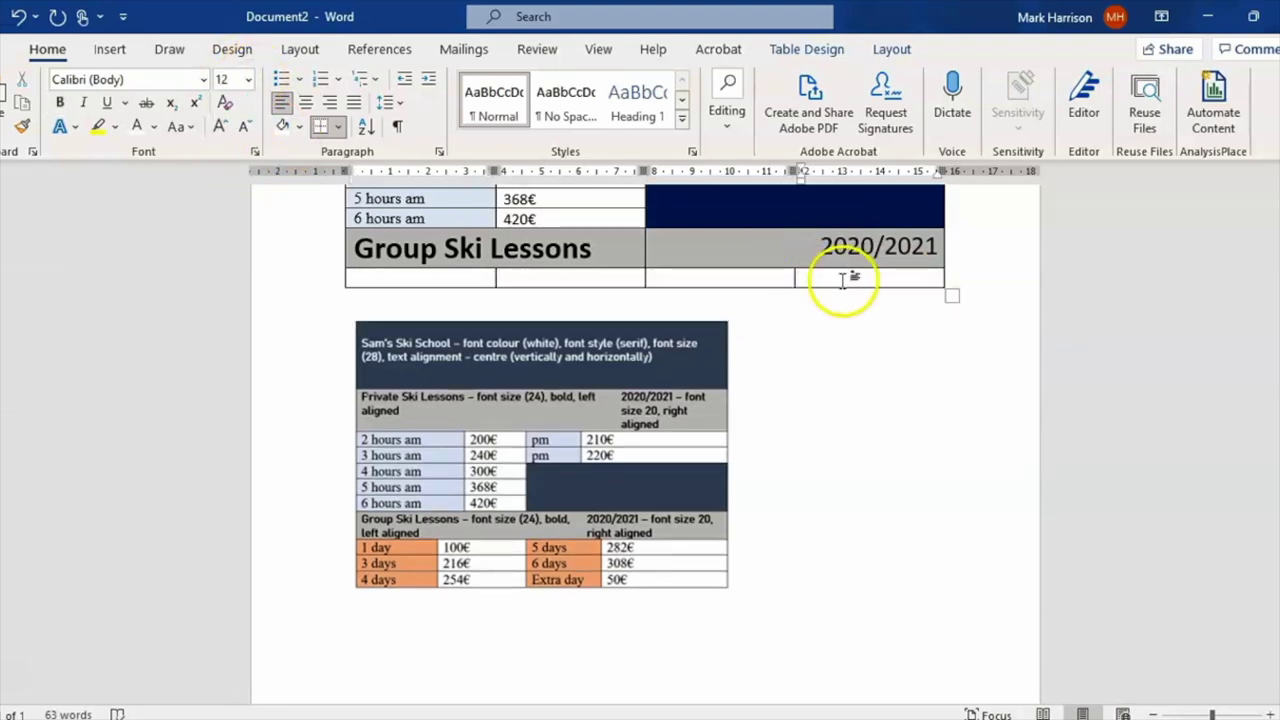
{"action": "key", "text": "Tab"}
{"action": "key", "text": "Tab"}
{"action": "key", "text": "Tab"}
{"action": "key", "text": "Tab"}
{"action": "key", "text": "Tab"}
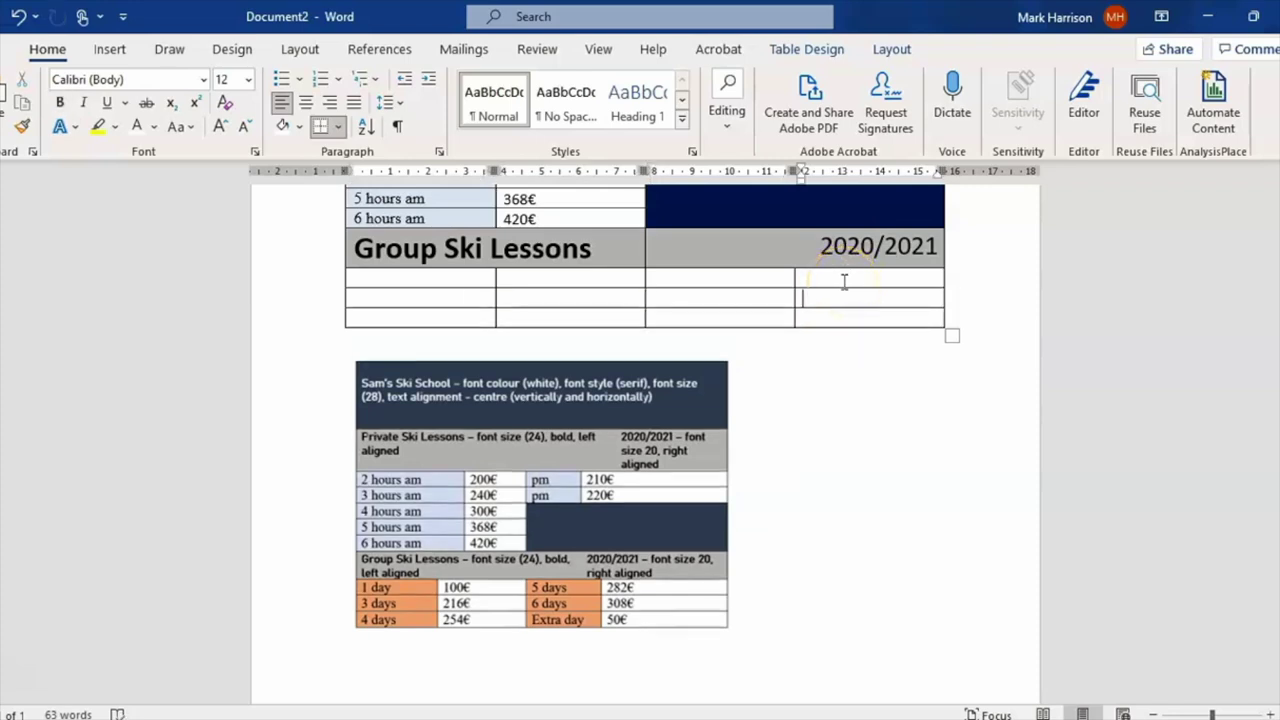
Enter "1 day", "2 days" and "3 days" in the first column of the three group lesson rows.
{"action": "left_click", "coordinate": [469, 278]}
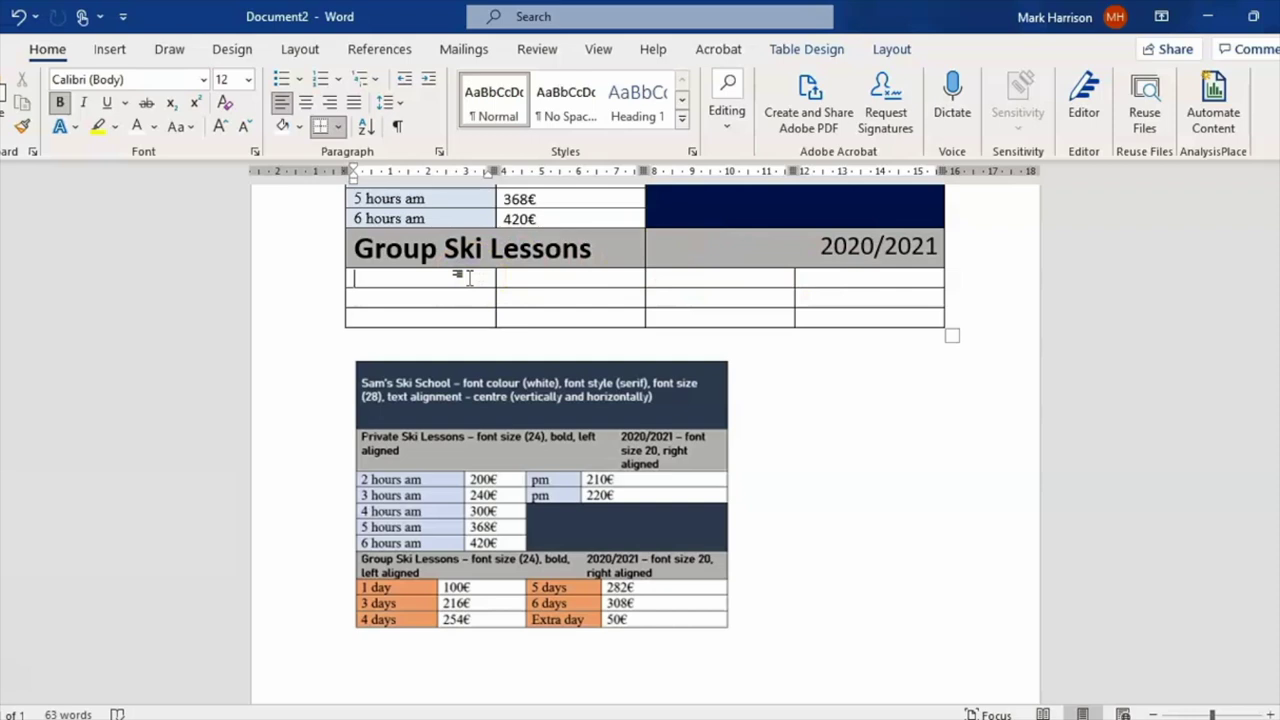
{"action": "type", "text": "1 day"}
{"action": "left_click", "coordinate": [440, 298]}
{"action": "type", "text": "2 da"}
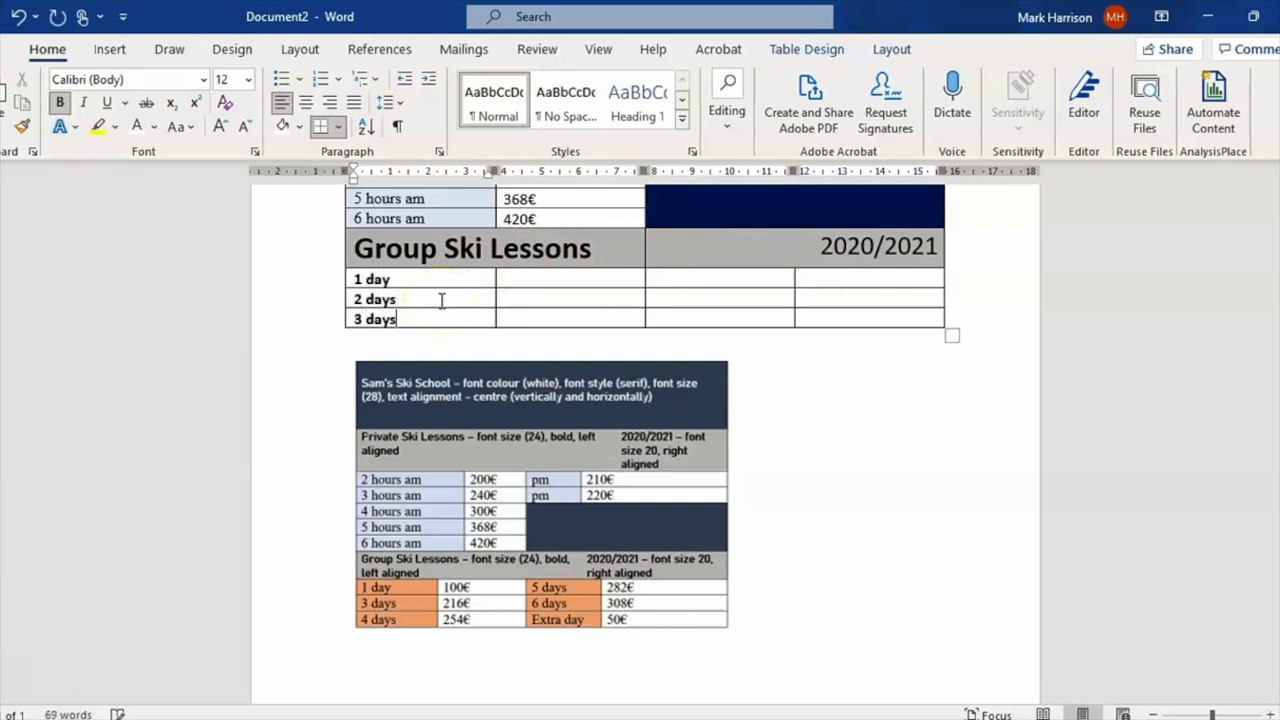
Remove bold from the three group lesson rows and set their font to Times New Roman.
{"action": "left_click_drag", "start_coordinate": [350, 285], "coordinate": [810, 309]}
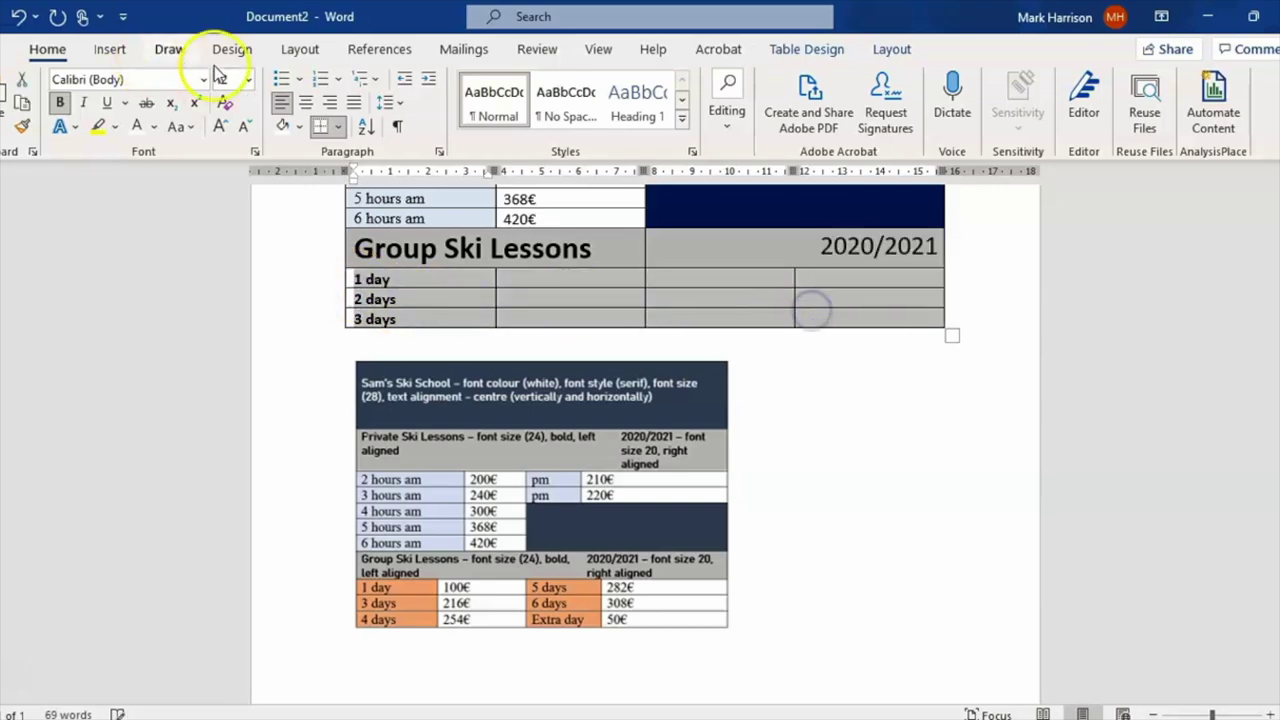
{"action": "left_click", "coordinate": [59, 102]}
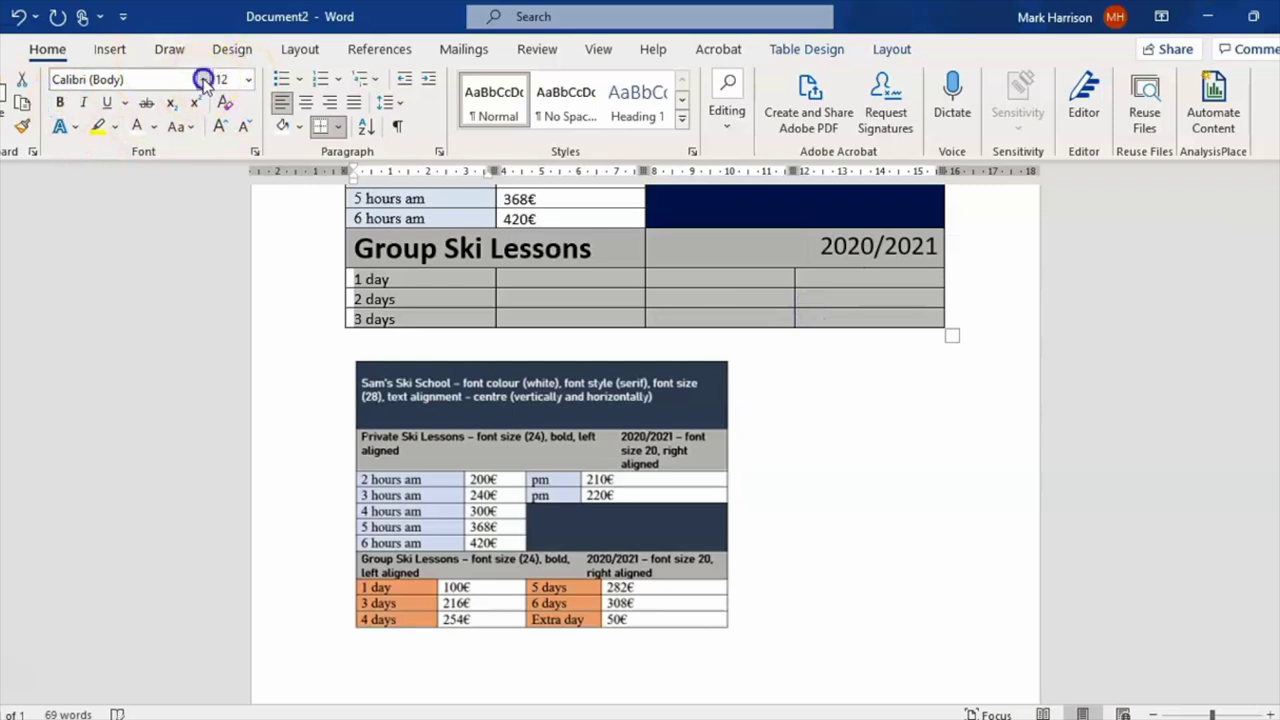
{"action": "left_click", "coordinate": [204, 79]}
{"action": "left_click", "coordinate": [150, 222]}
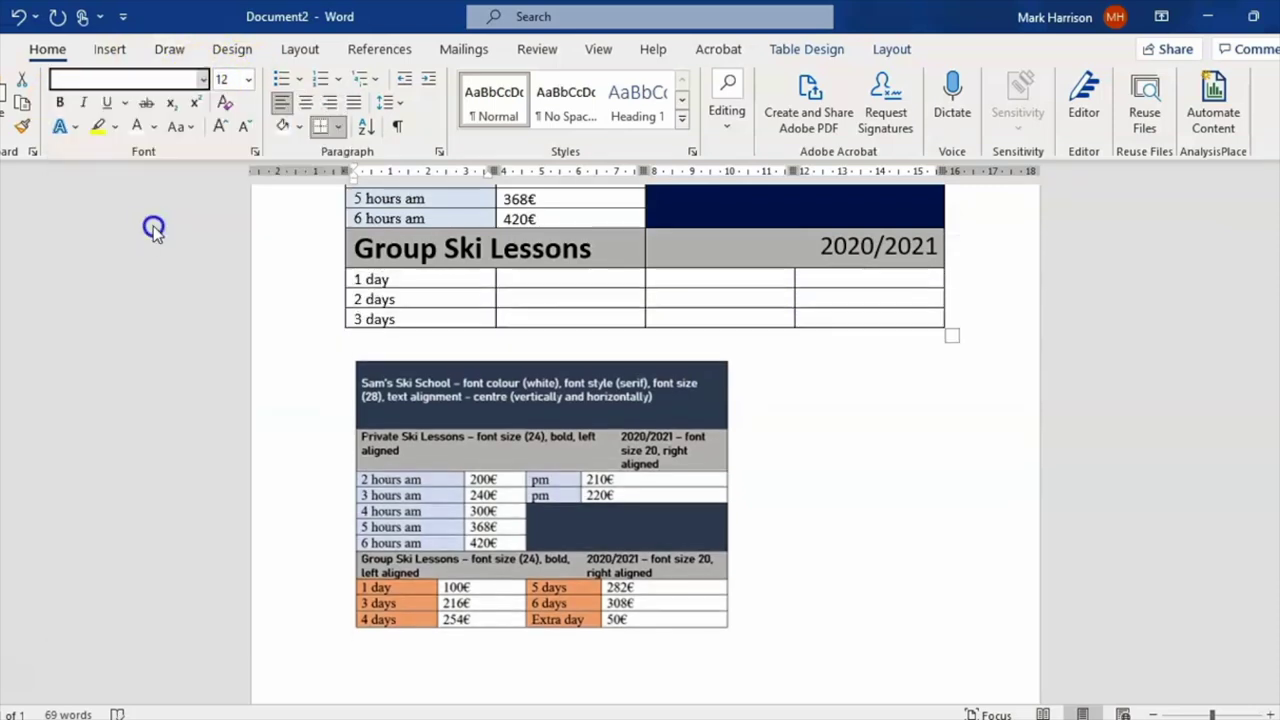
Fill the remaining group lesson columns with 100€, 216€, 254€; "5 days", "6 days", "Extra day"; and 282€, 308€, 50€.
{"action": "left_click", "coordinate": [545, 280]}
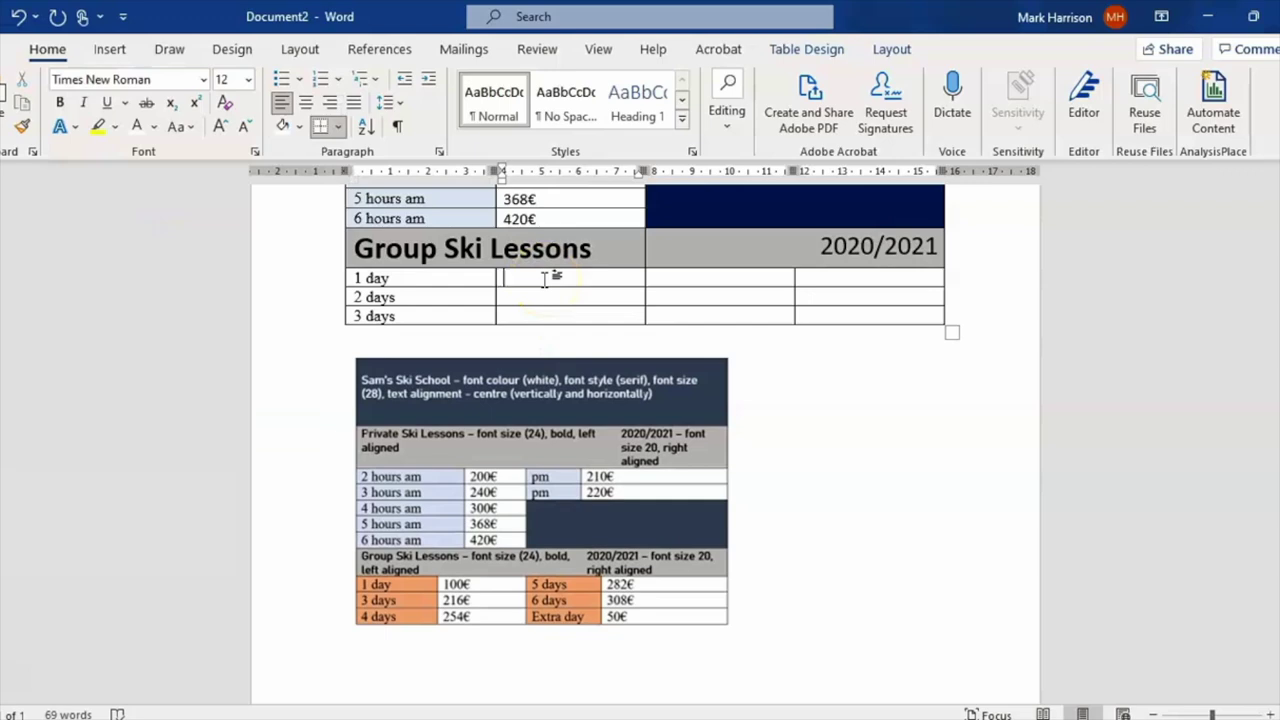
{"action": "type", "text": "100€ 216€ 254€"}
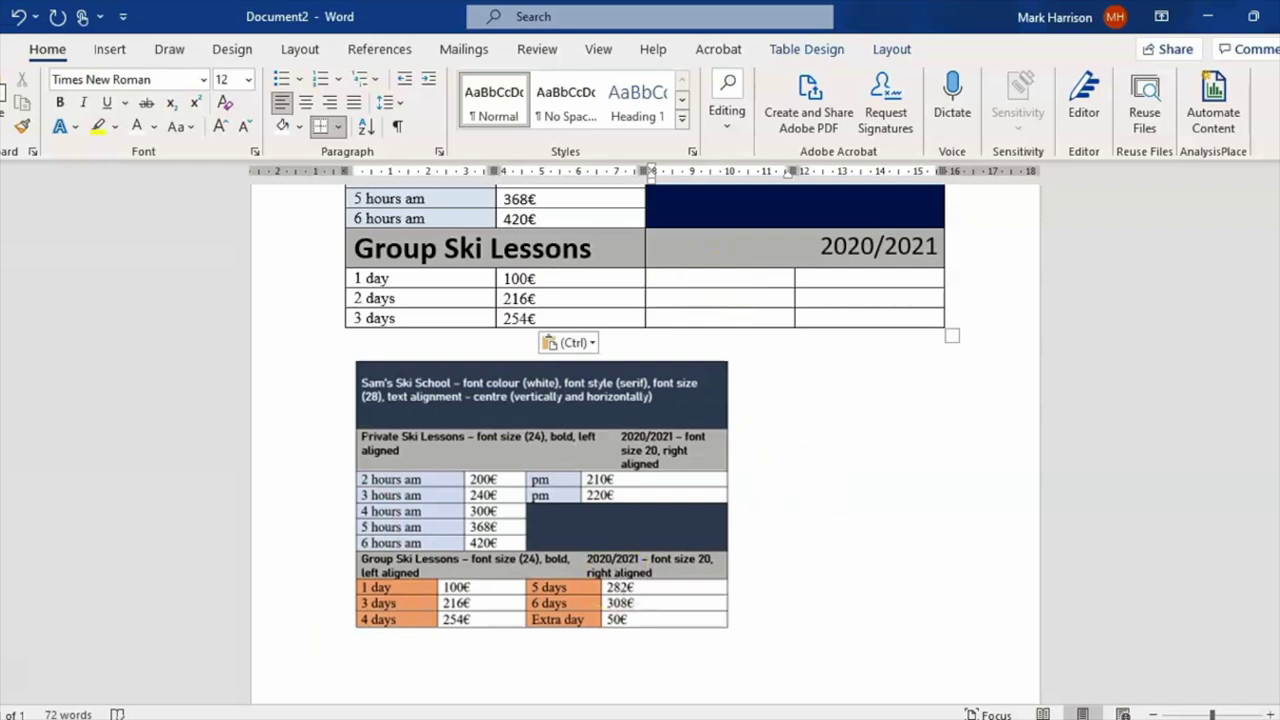
{"action": "type", "text": "5 days 6 days Extra day"}
{"action": "left_click", "coordinate": [850, 286]}
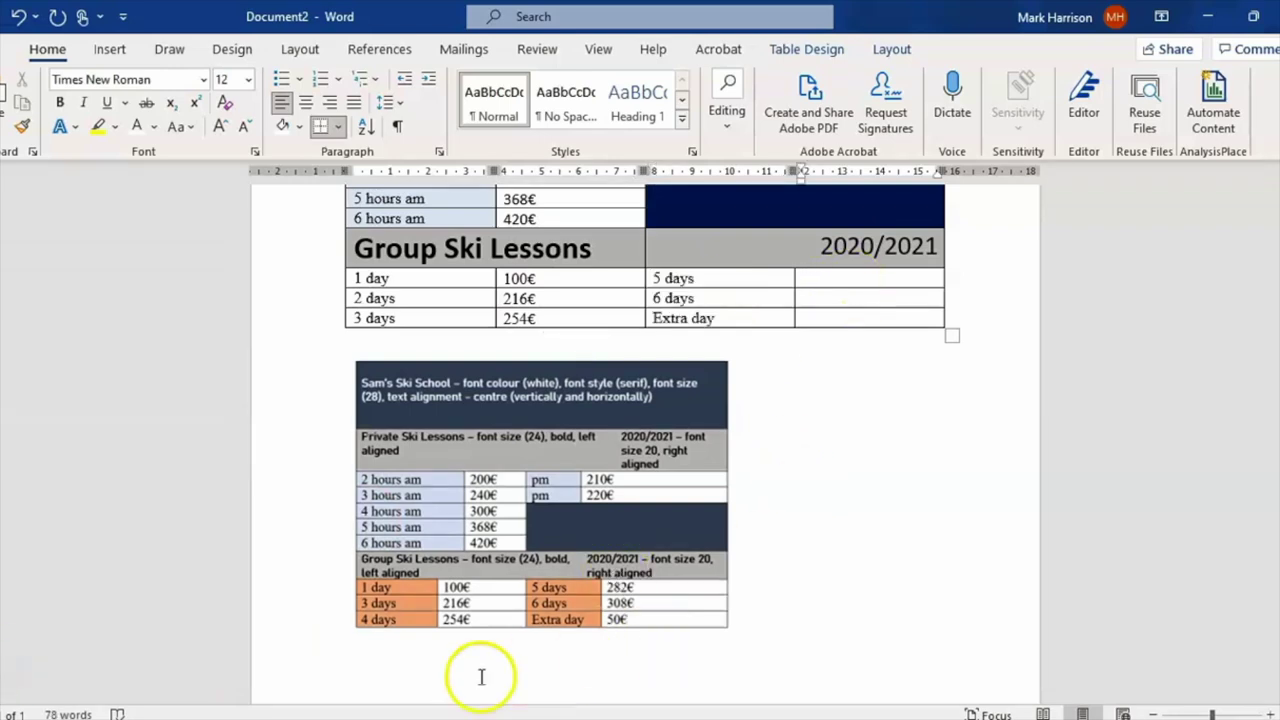
{"action": "type", "text": "282€ 308€ 50€"}
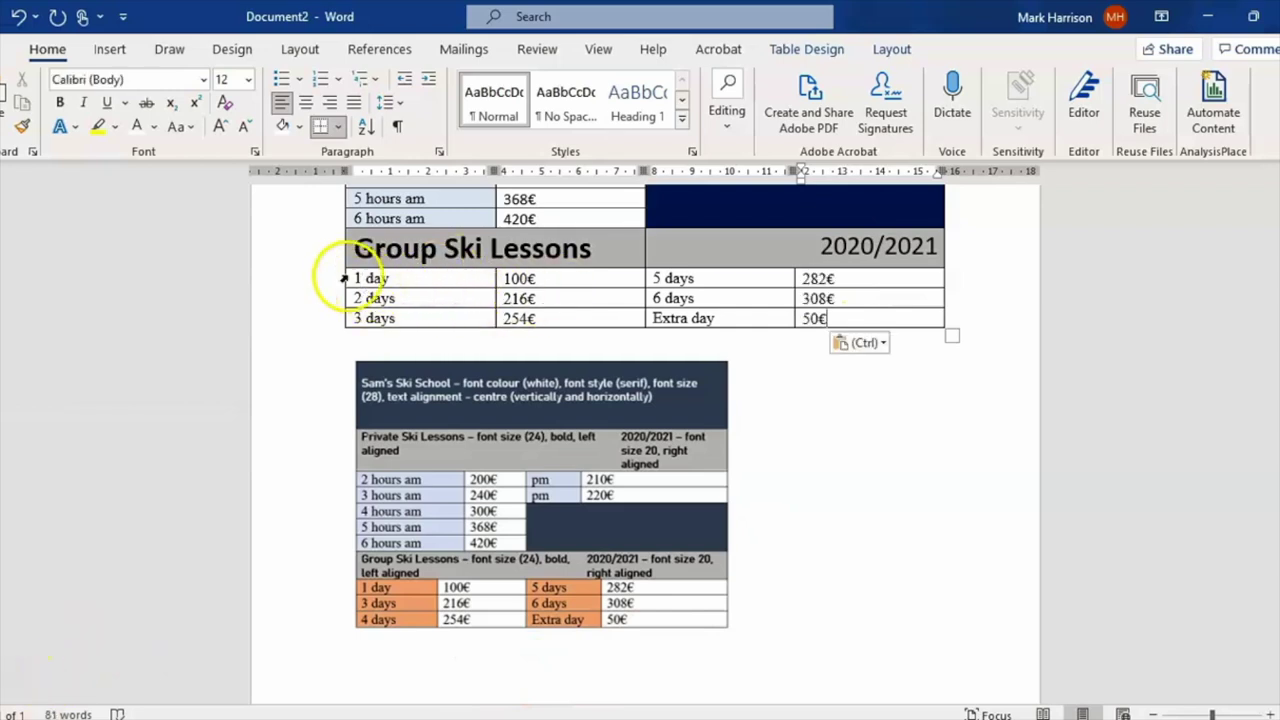
Shade the group lesson label cells light orange, from "1 day" to "3 days" and from "5 days" to "Extra day".
{"action": "left_click_drag", "start_coordinate": [362, 278], "coordinate": [413, 320]}
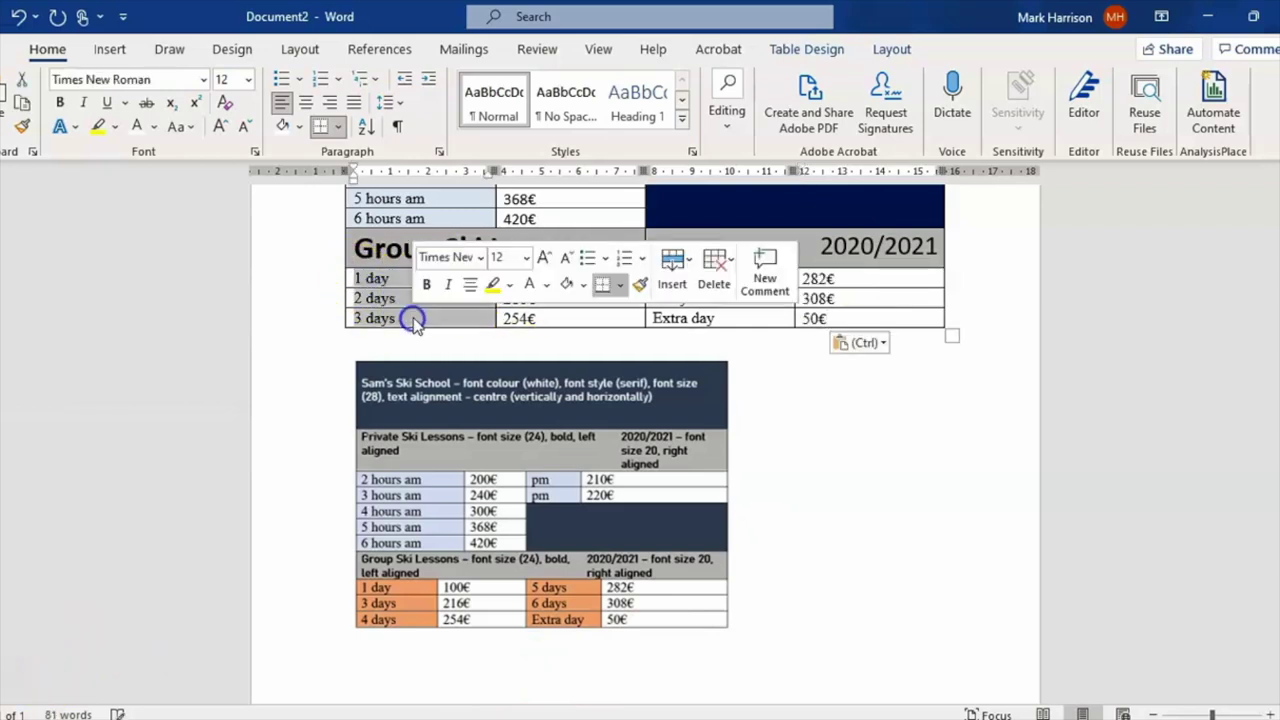
{"action": "left_click", "coordinate": [815, 45]}
{"action": "left_click", "coordinate": [766, 118]}
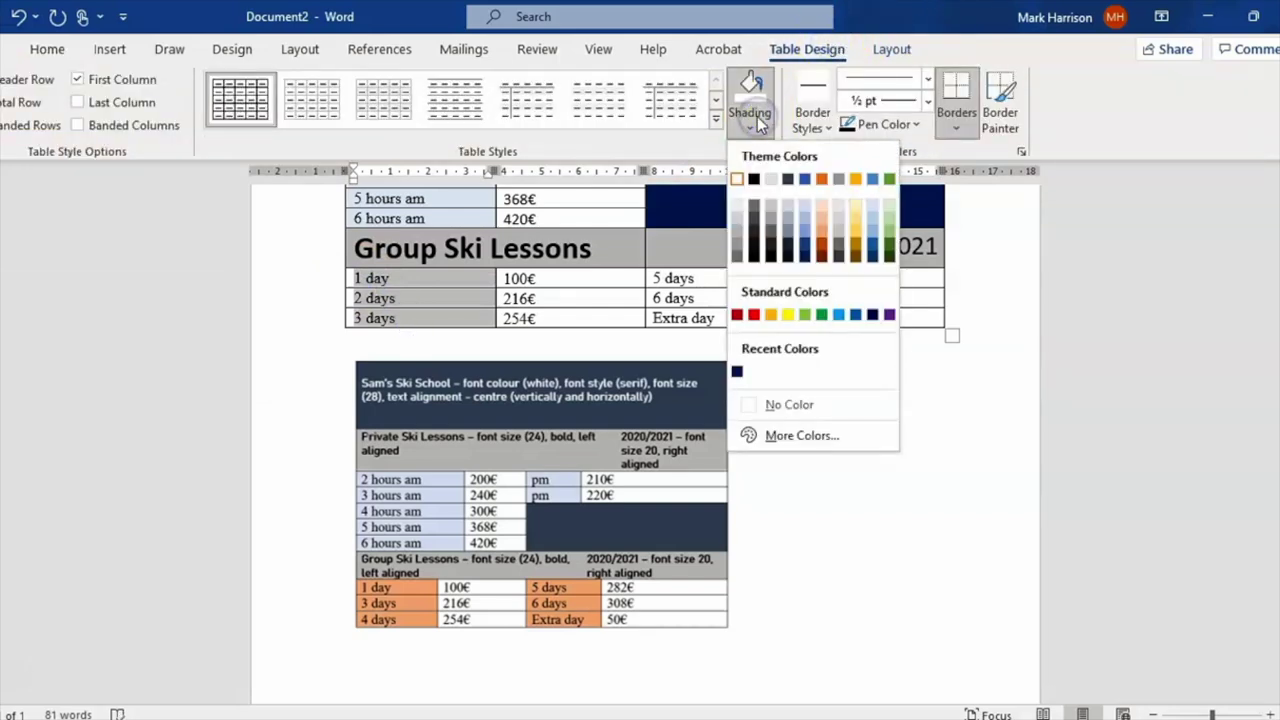
{"action": "left_click", "coordinate": [821, 222]}
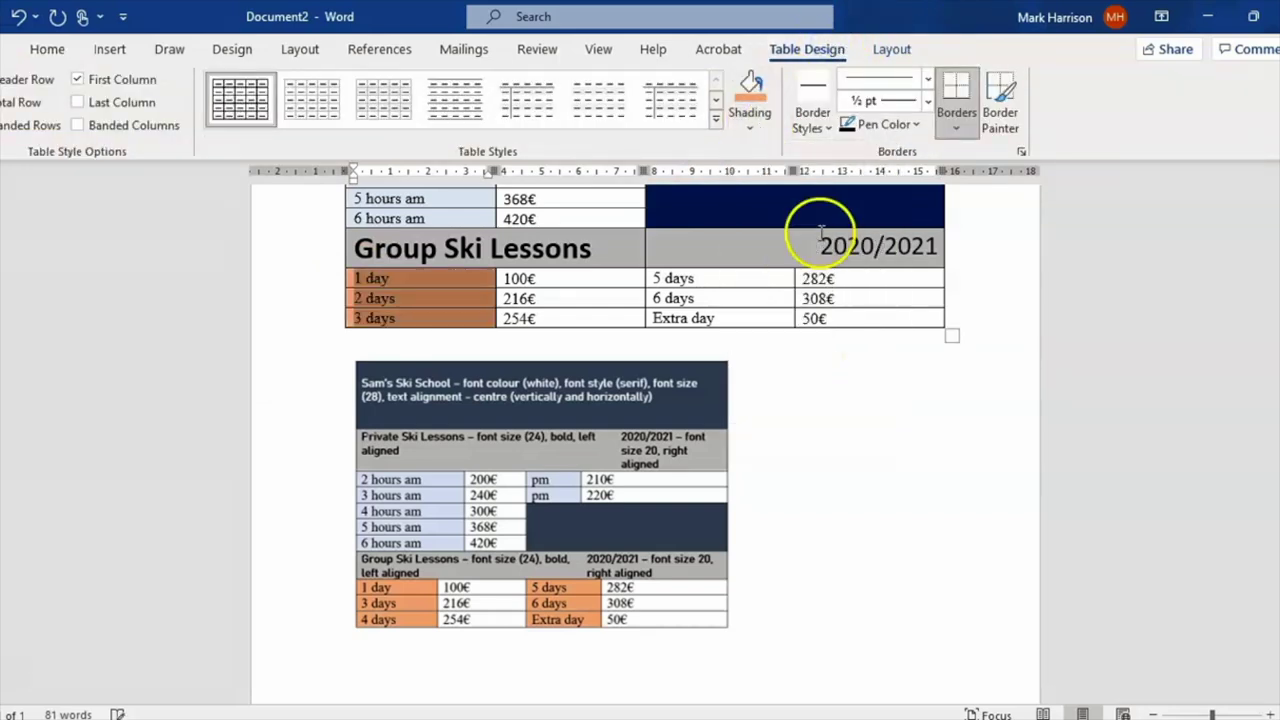
{"action": "left_click", "coordinate": [655, 279]}
{"action": "left_click_drag", "start_coordinate": [655, 279], "coordinate": [706, 314]}
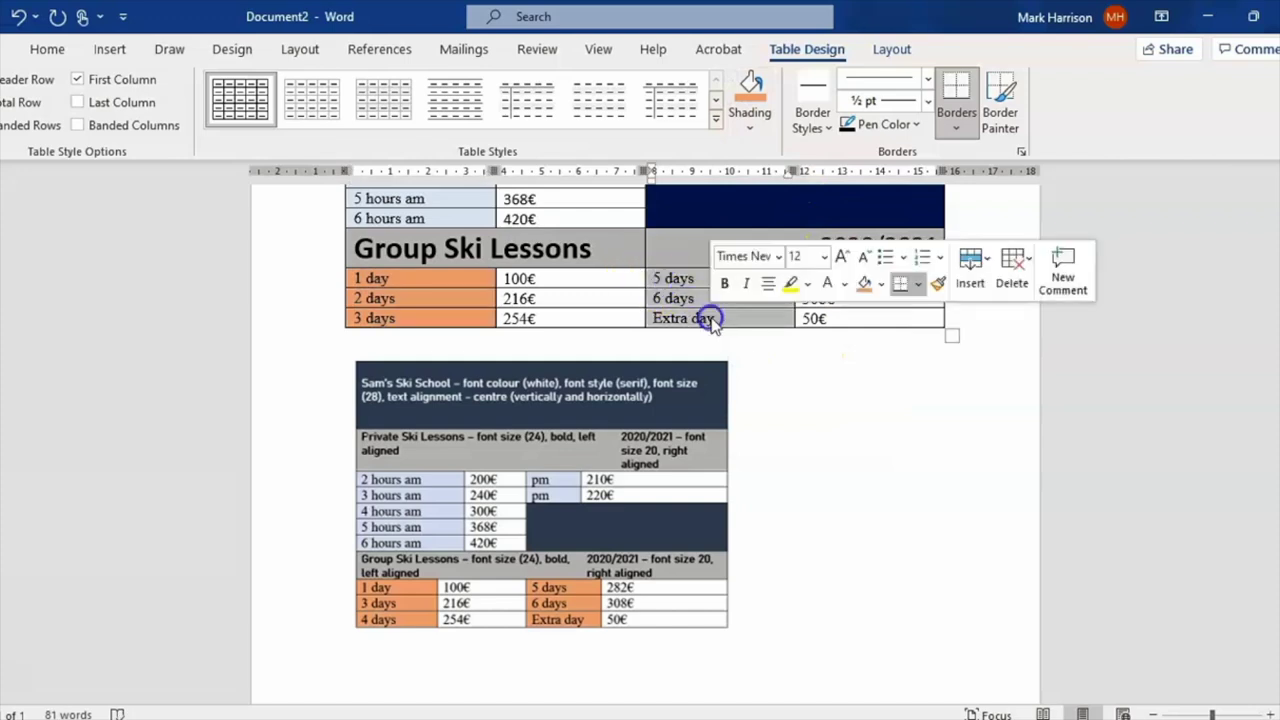
{"action": "left_click", "coordinate": [749, 86]}
{"action": "left_click", "coordinate": [834, 298]}
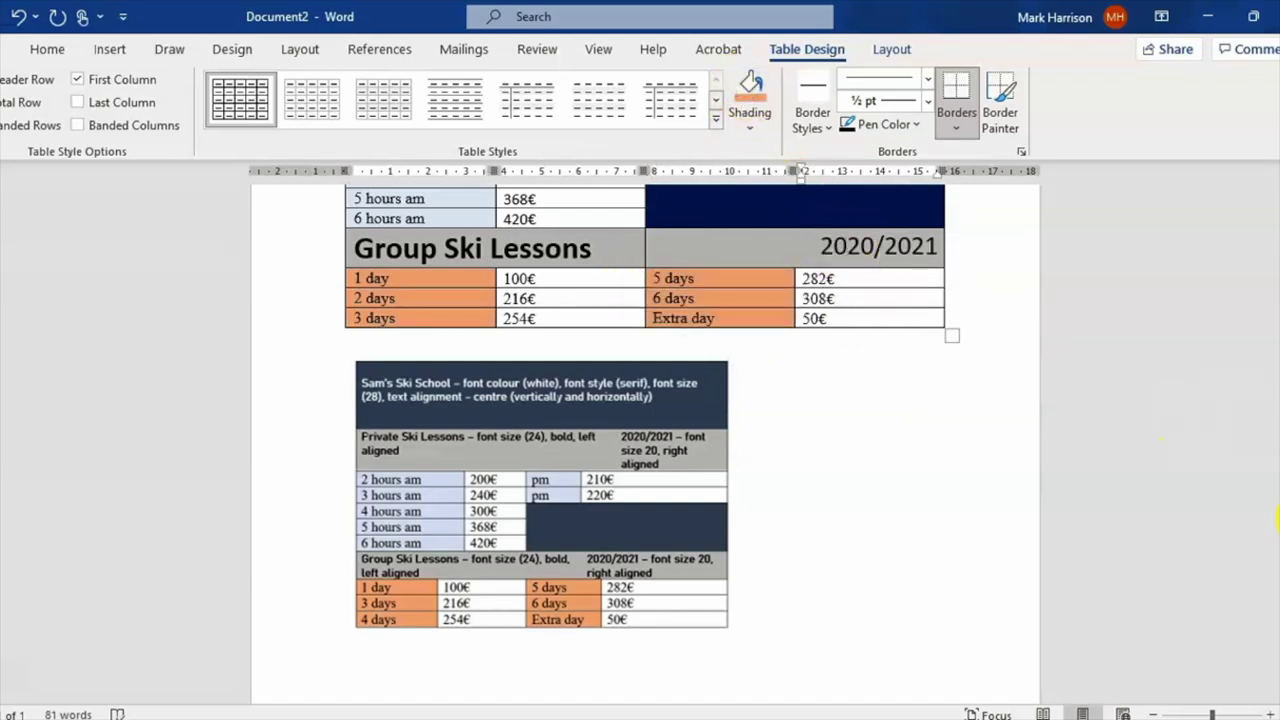
Compare the finished price table with the reference picture below it, and delete the picture.
{"action": "scroll", "coordinate": [640, 440], "scroll_direction": "up", "scroll_amount": 3}
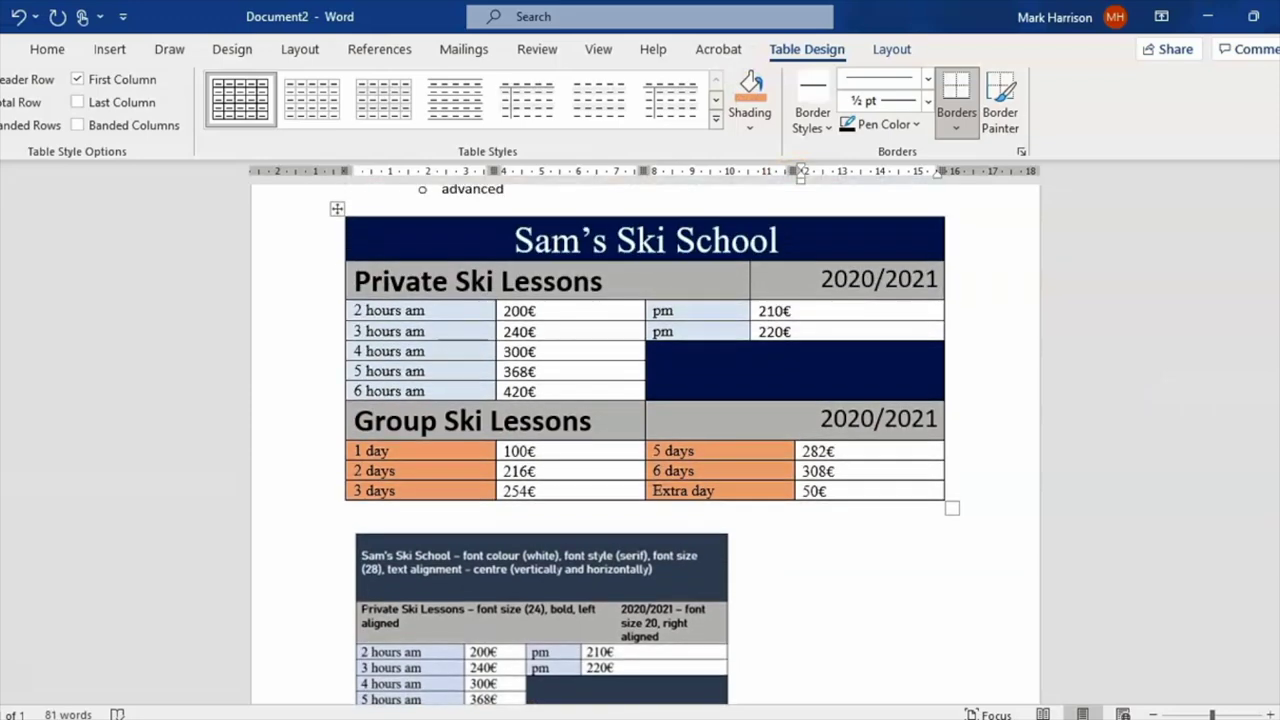
{"action": "scroll", "coordinate": [640, 440], "scroll_direction": "down", "scroll_amount": 3}
{"action": "left_click", "coordinate": [610, 531]}
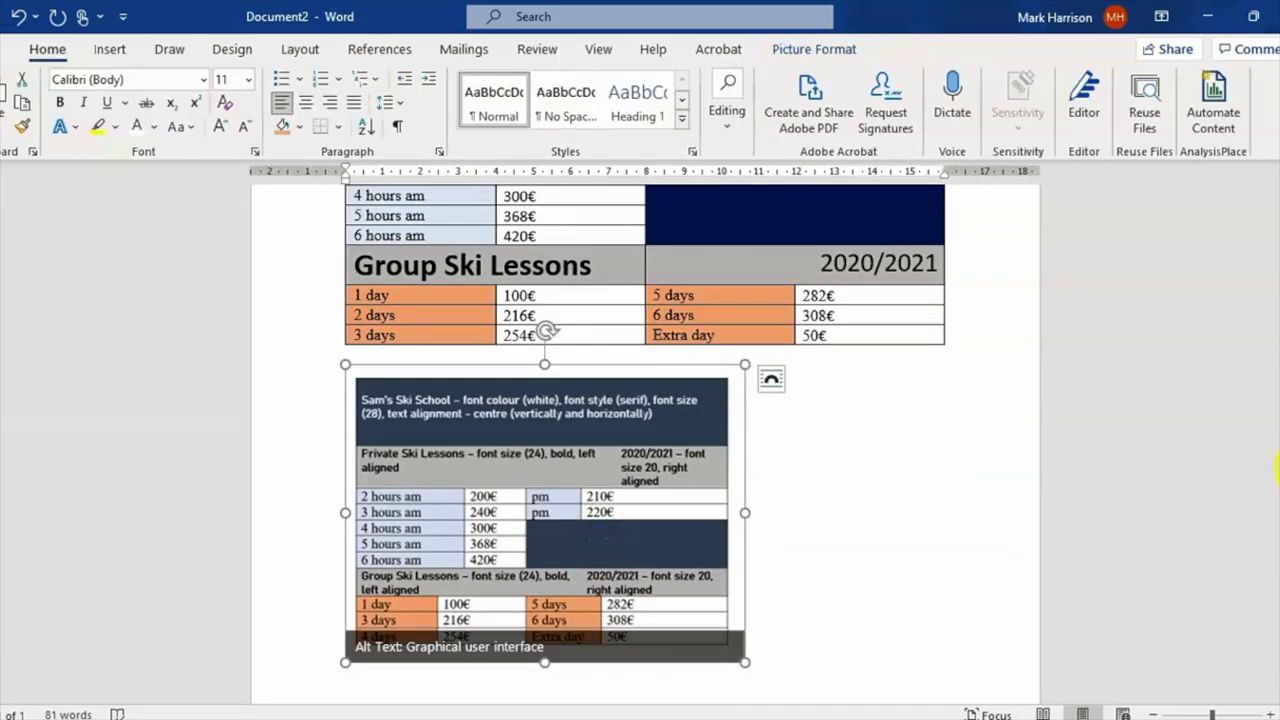
{"action": "scroll", "coordinate": [597, 541], "scroll_direction": "up", "scroll_amount": 3}
{"action": "scroll", "coordinate": [597, 541], "scroll_direction": "down", "scroll_amount": 3}
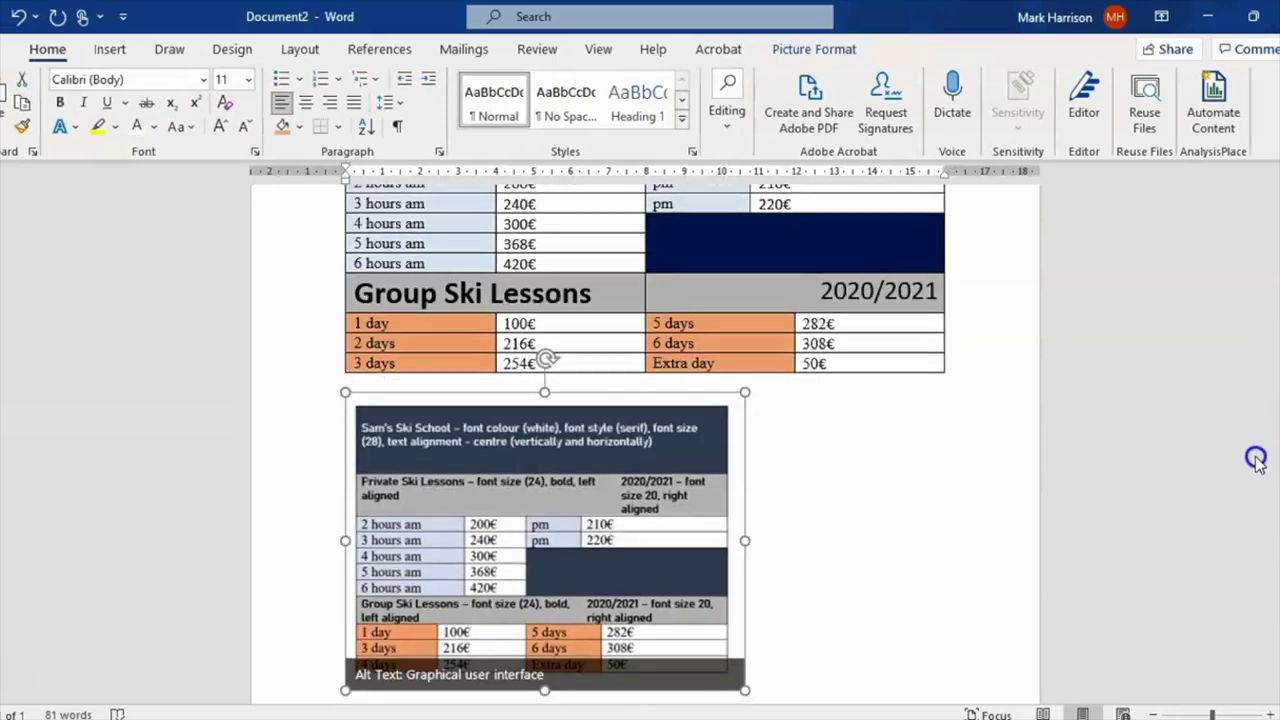
{"action": "key", "text": "Delete"}
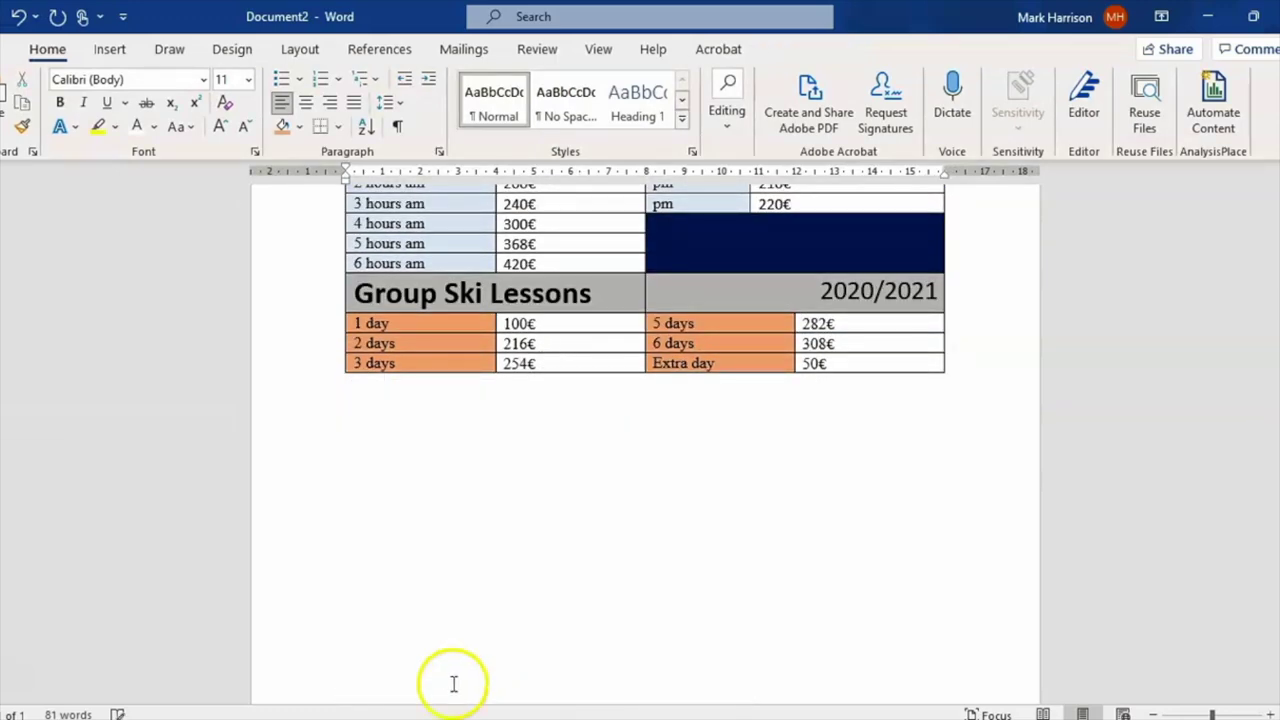
Check the FACT SHEET document's font note for the boxes, and set the private lesson "hours am" cells and their prices to Calibri size 16.
{"action": "left_click", "coordinate": [463, 675]}
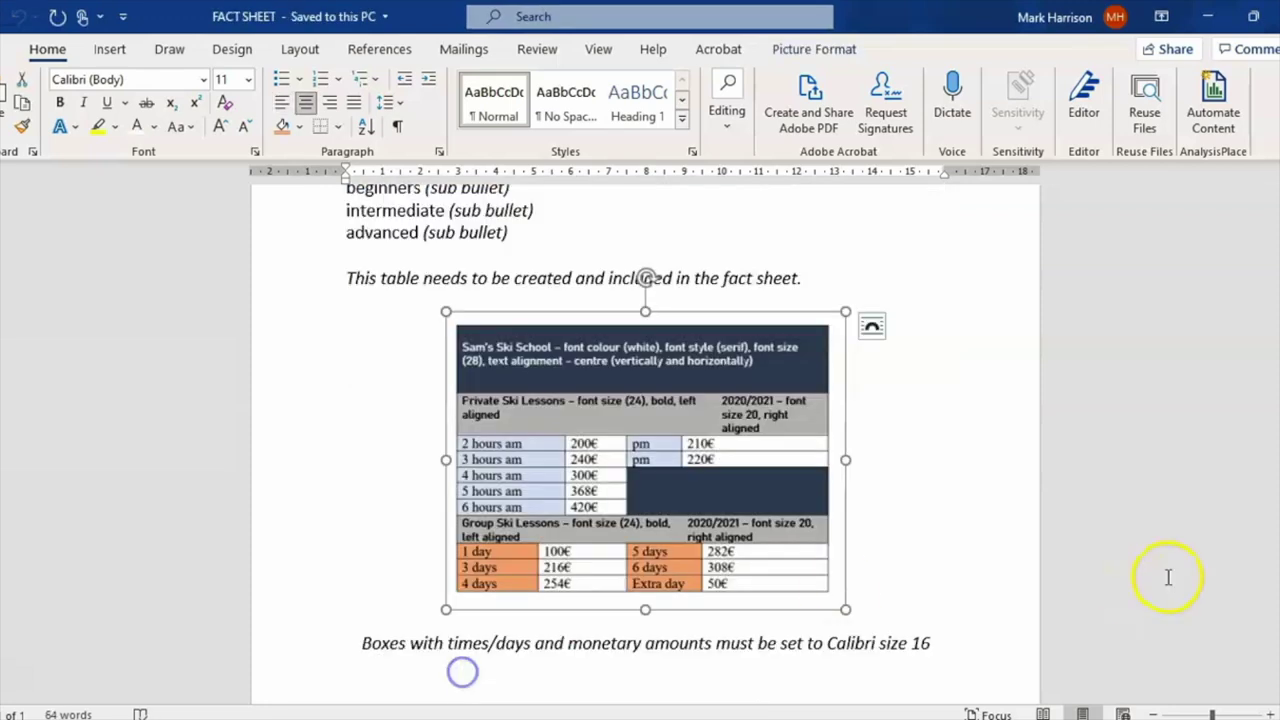
{"action": "scroll", "coordinate": [1268, 560], "scroll_direction": "down", "scroll_amount": 3}
{"action": "left_click", "coordinate": [533, 497]}
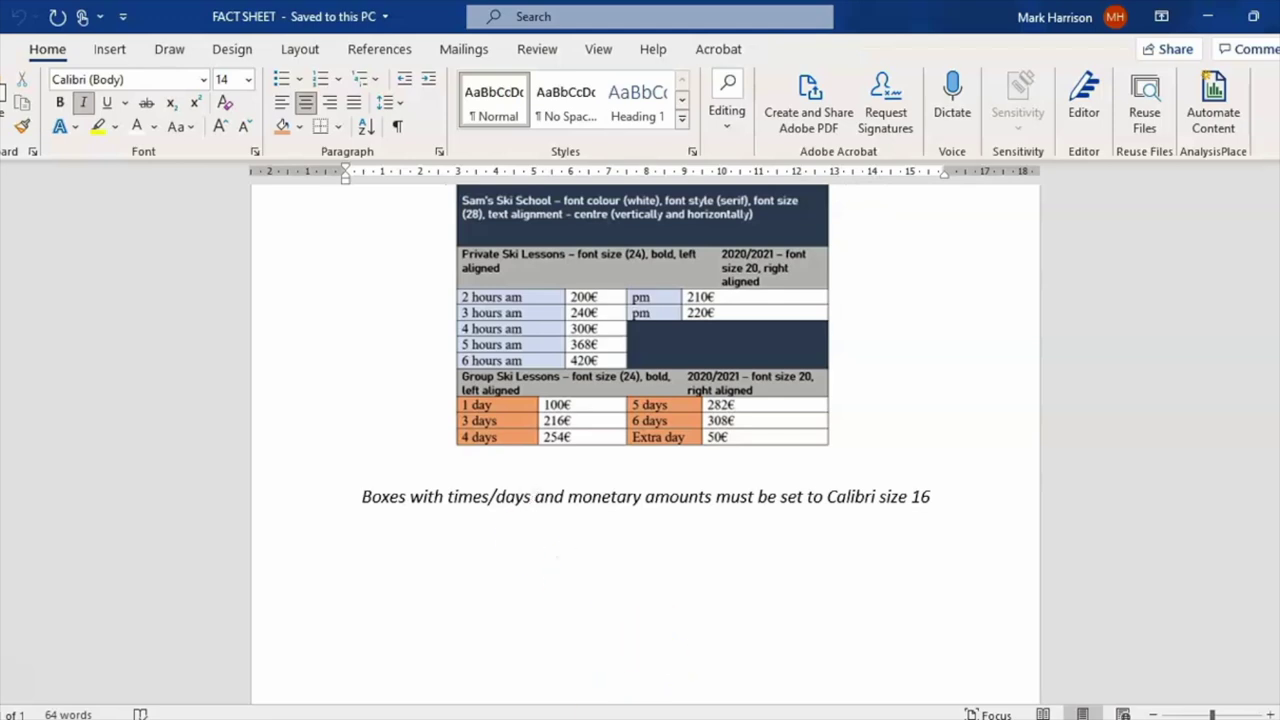
{"action": "left_click", "coordinate": [523, 719]}
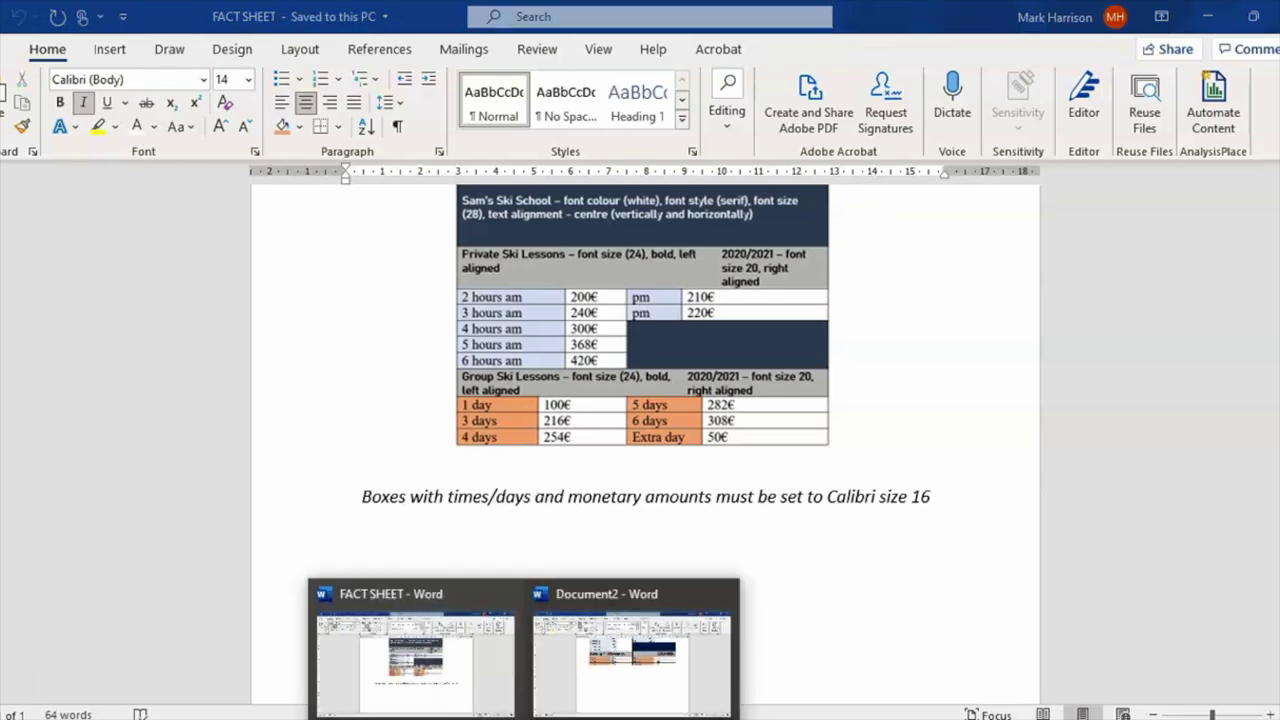
{"action": "left_click", "coordinate": [610, 676]}
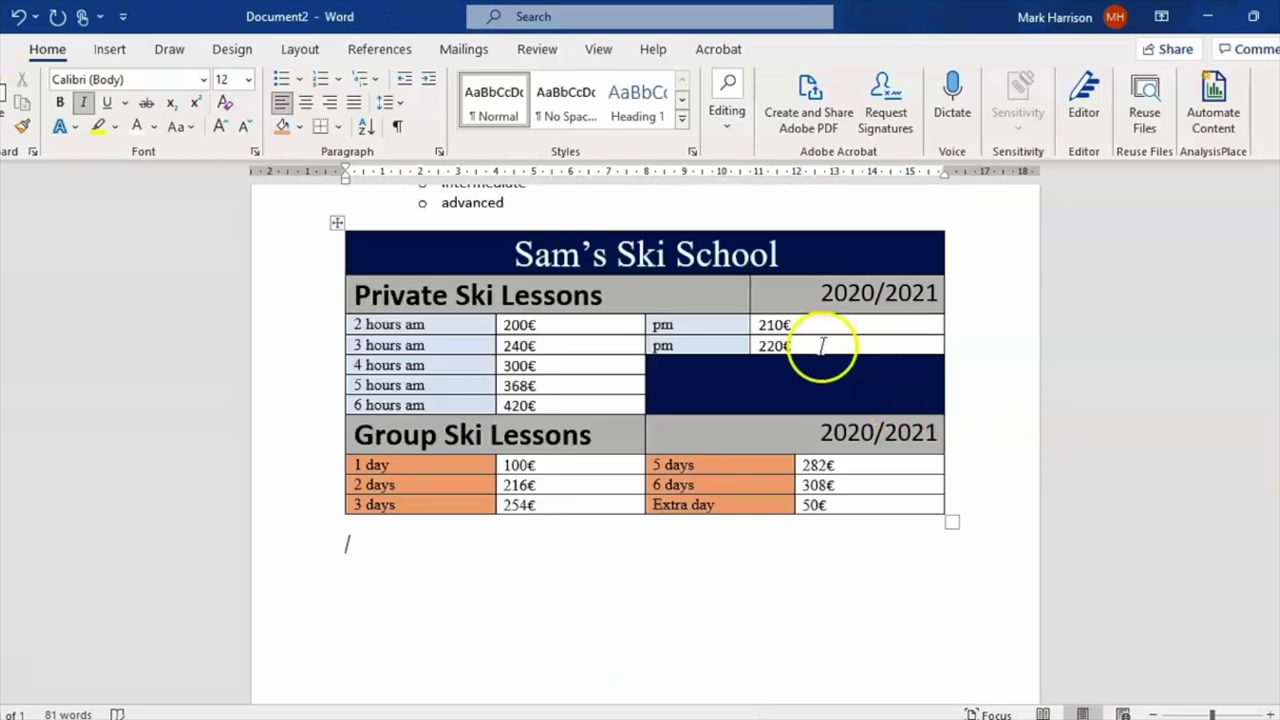
{"action": "left_click_drag", "start_coordinate": [357, 324], "coordinate": [646, 397]}
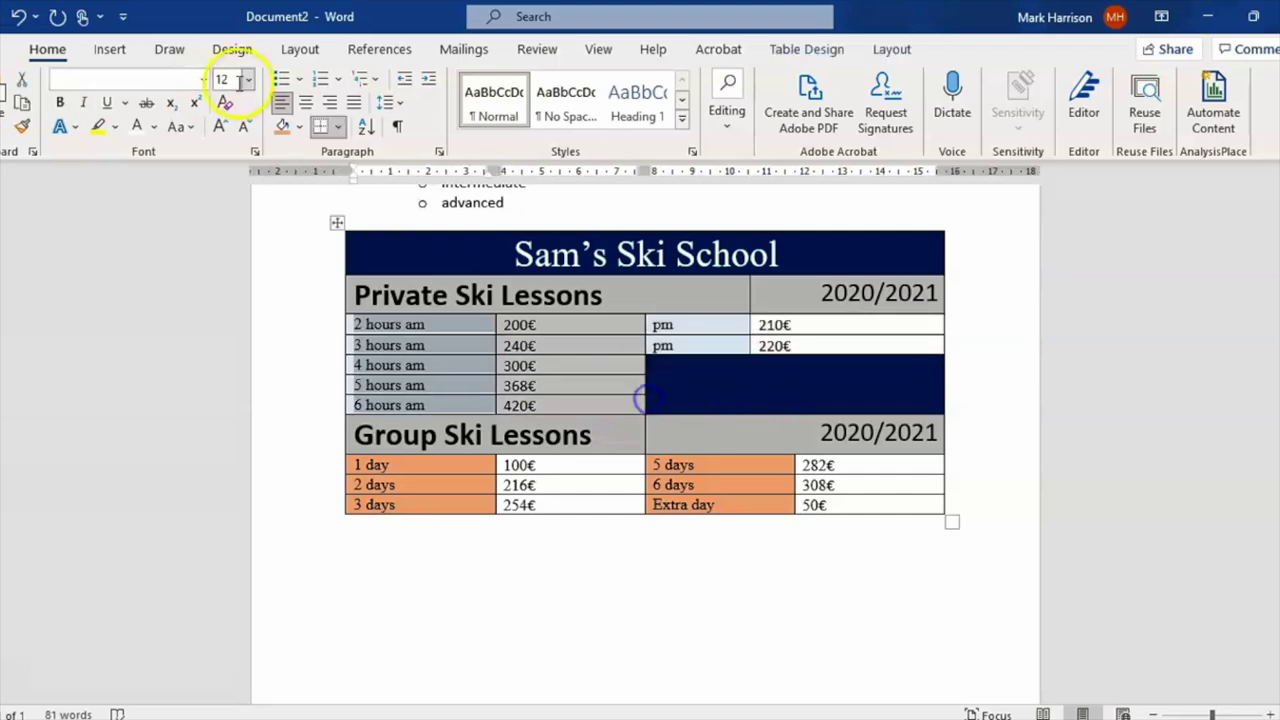
{"action": "left_click", "coordinate": [248, 79]}
{"action": "left_click", "coordinate": [232, 241]}
{"action": "left_click", "coordinate": [204, 79]}
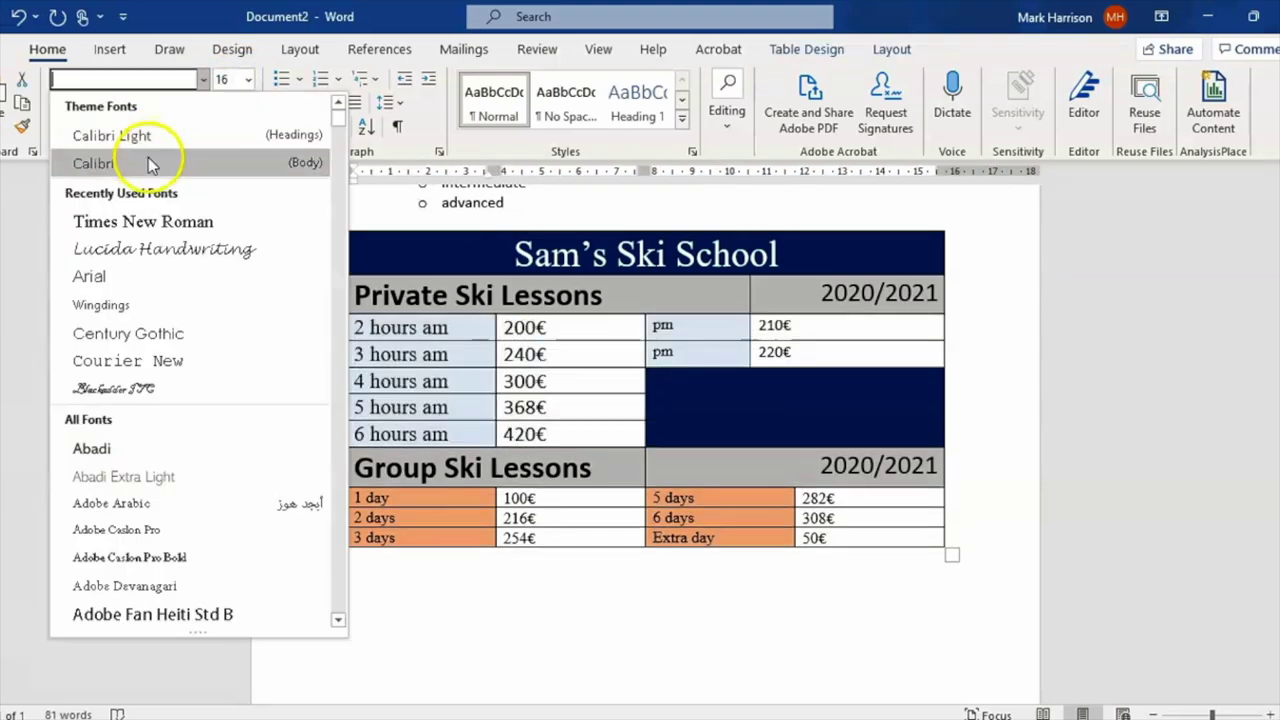
{"action": "left_click", "coordinate": [157, 161]}
Set the two "pm" cells and their 210€ and 220€ prices to Calibri size 16.
{"action": "left_click", "coordinate": [248, 79]}
{"action": "left_click", "coordinate": [236, 246]}
{"action": "left_click", "coordinate": [204, 80]}
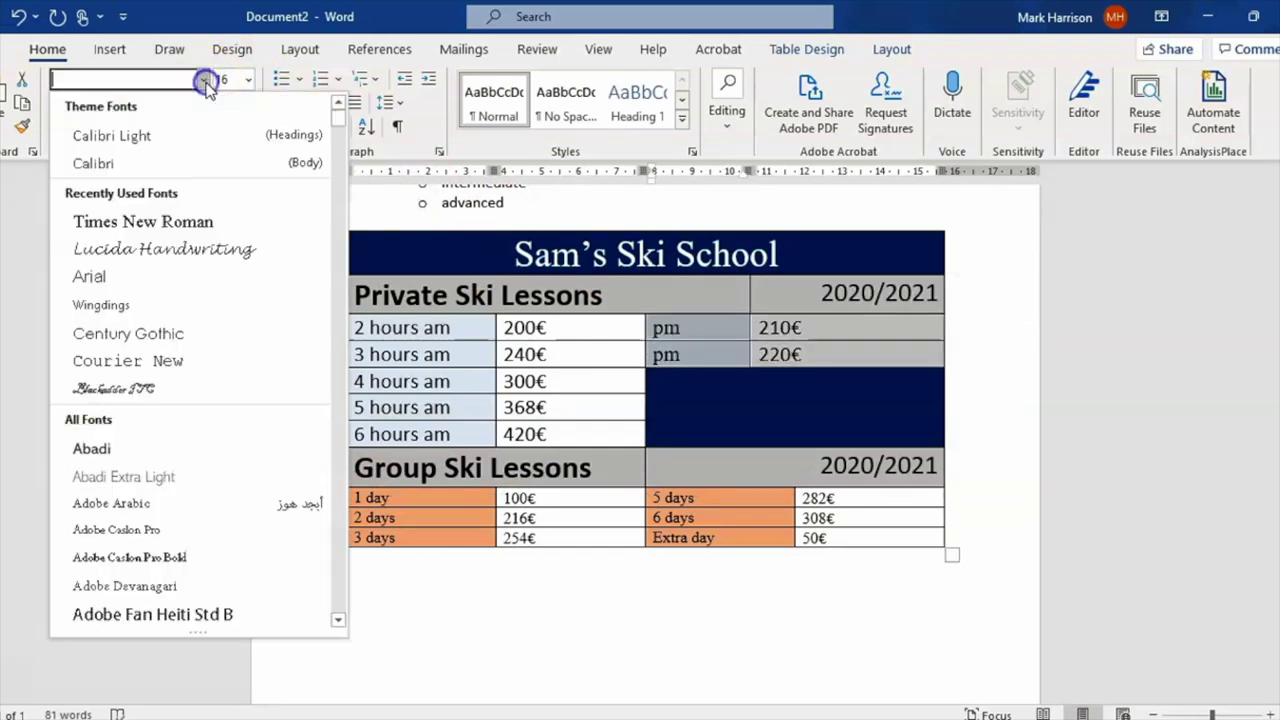
{"action": "left_click", "coordinate": [157, 162]}
Set all cells in the three group lesson rows to Calibri size 16.
{"action": "left_click_drag", "start_coordinate": [820, 537], "coordinate": [400, 498]}
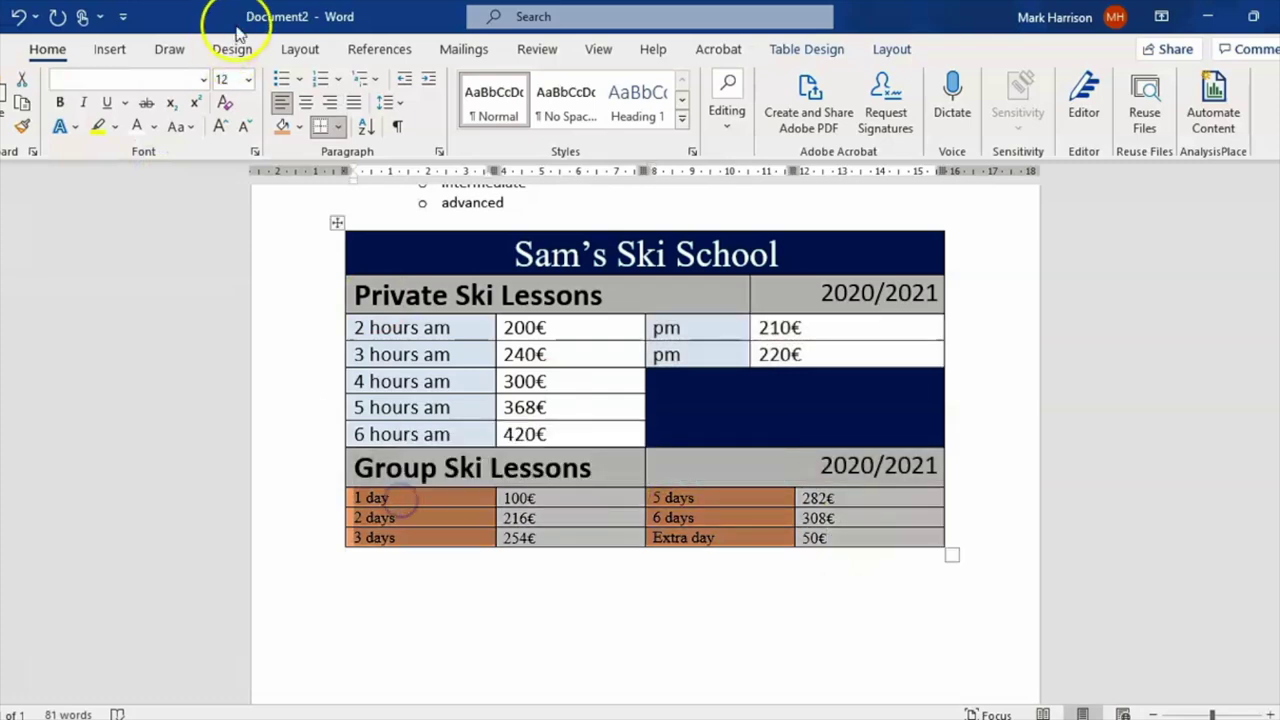
{"action": "left_click", "coordinate": [248, 79]}
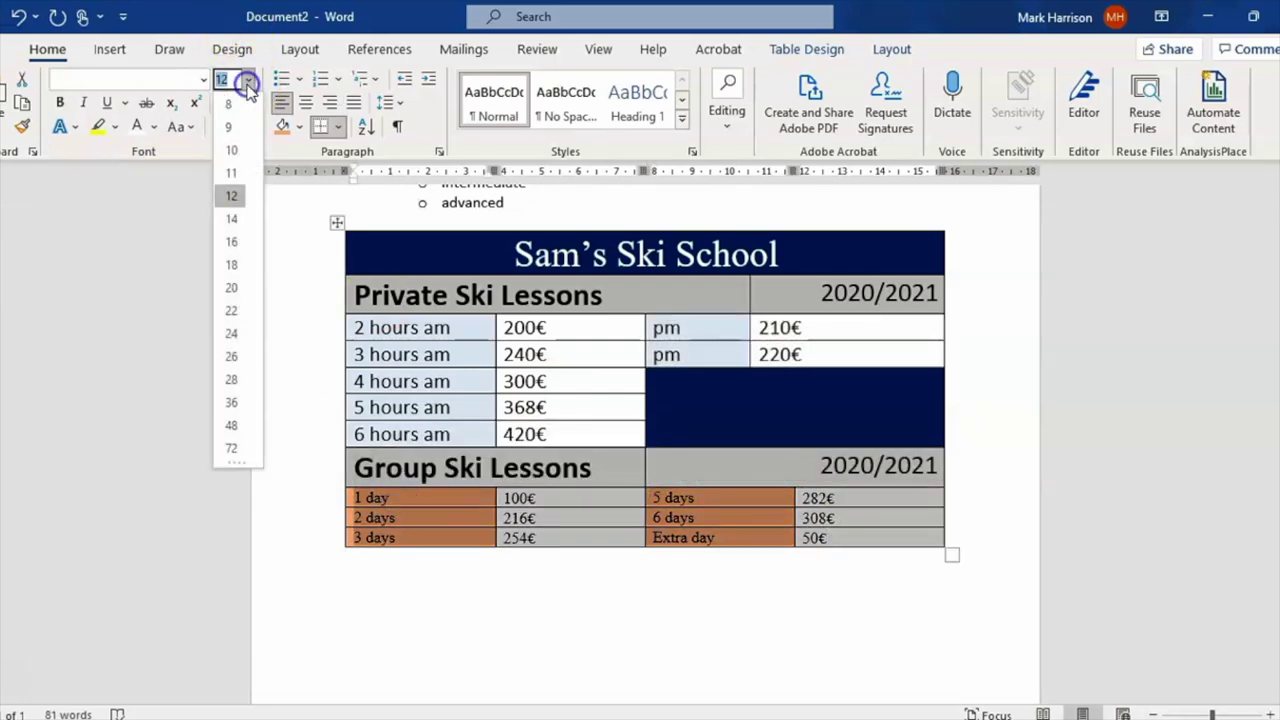
{"action": "left_click", "coordinate": [234, 242]}
{"action": "left_click", "coordinate": [204, 80]}
{"action": "left_click", "coordinate": [160, 163]}
Check the fact sheet against the FACT SHEET document's instructions and the Task B4a requirements in the exam paper PDF.
{"action": "mouse_move", "coordinate": [523, 719]}
{"action": "left_click", "coordinate": [437, 660]}
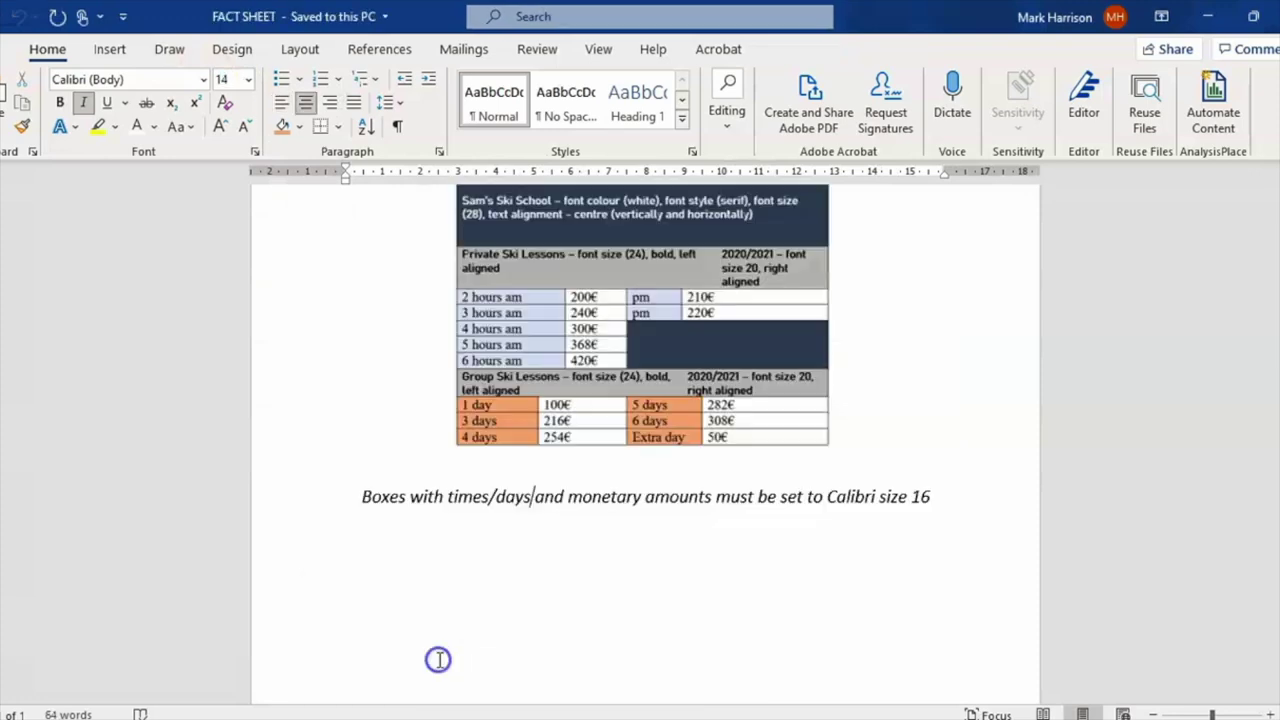
{"action": "scroll", "coordinate": [1215, 552], "scroll_direction": "down", "scroll_amount": 3}
{"action": "scroll", "coordinate": [645, 440], "scroll_direction": "up", "scroll_amount": 10}
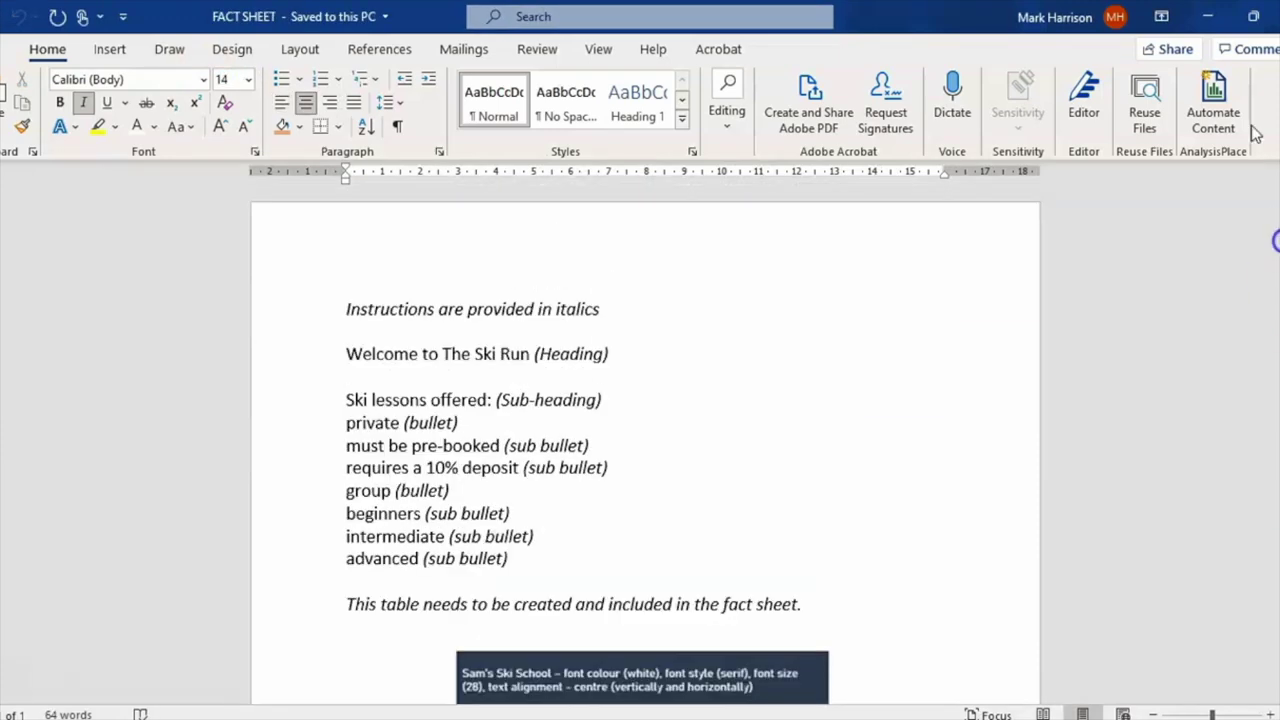
{"action": "key", "text": "alt+Tab"}
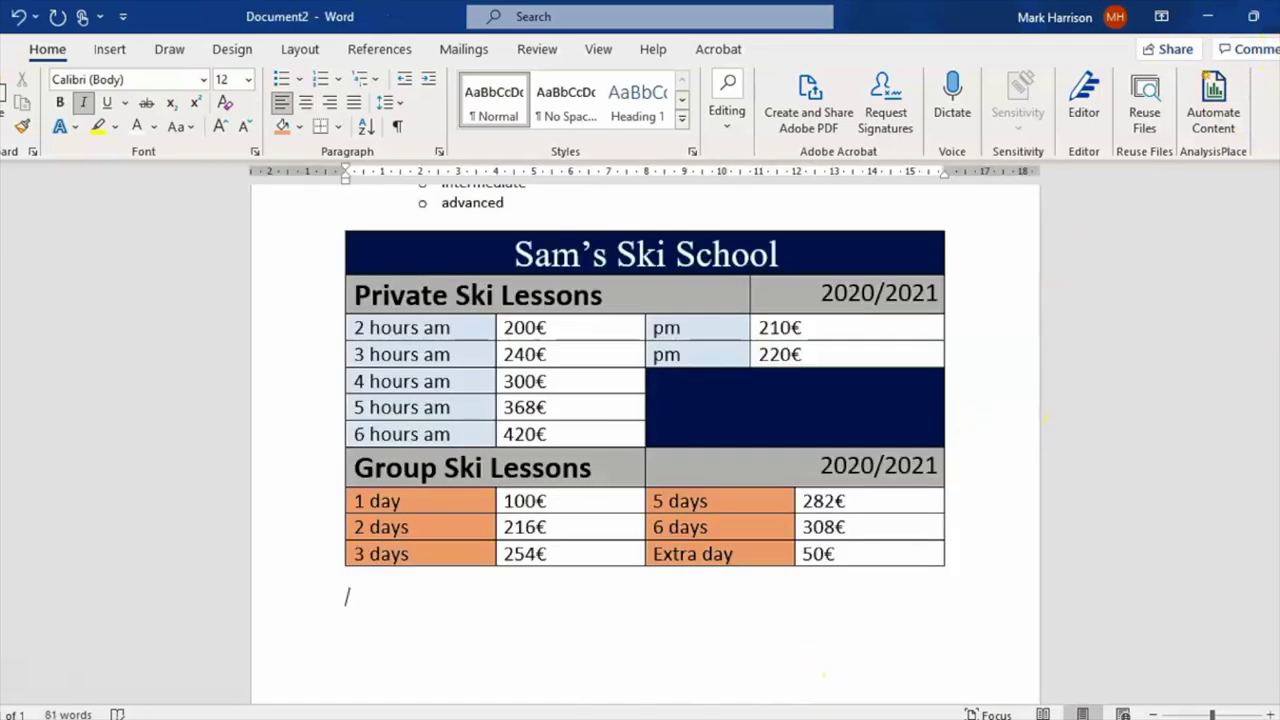
{"action": "key", "text": "alt+Tab"}
{"action": "scroll", "coordinate": [1265, 640], "scroll_direction": "down", "scroll_amount": 6}
{"action": "scroll", "coordinate": [1265, 640], "scroll_direction": "up", "scroll_amount": 6}
{"action": "scroll", "coordinate": [1258, 645], "scroll_direction": "down", "scroll_amount": 1}
{"action": "scroll", "coordinate": [1252, 650], "scroll_direction": "down", "scroll_amount": 1}
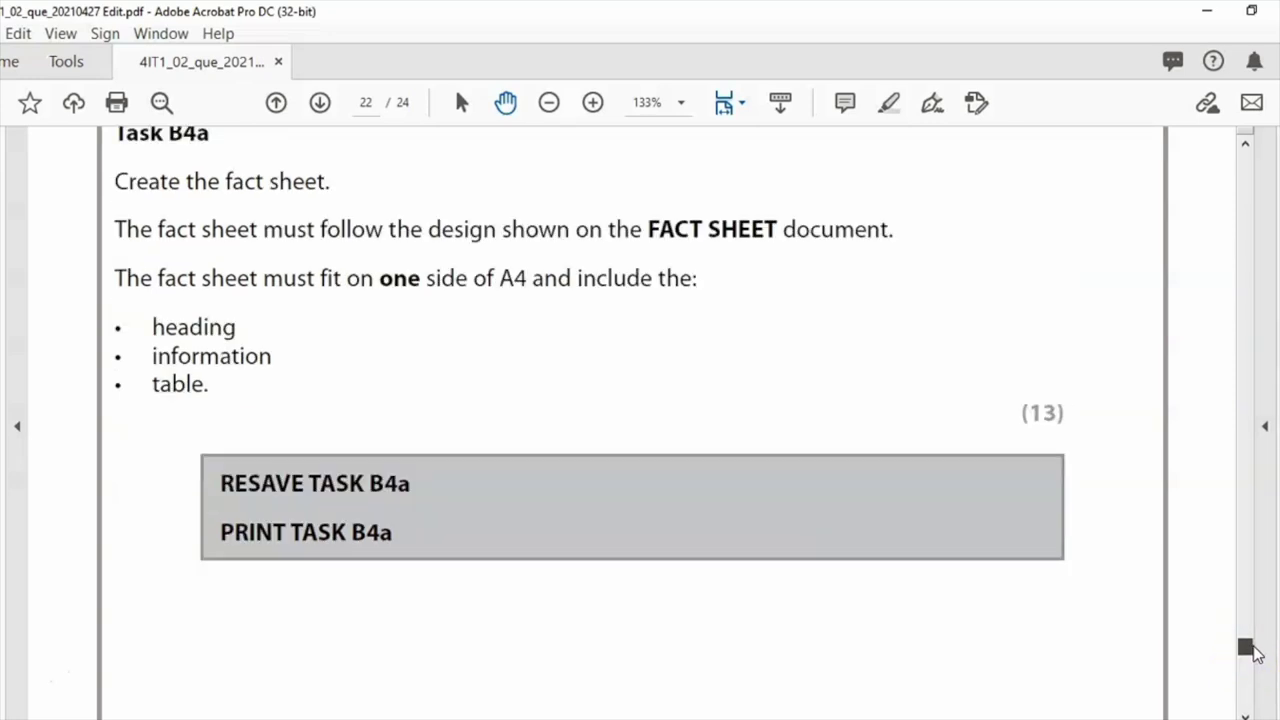
{"action": "scroll", "coordinate": [1252, 650], "scroll_direction": "down", "scroll_amount": 4}
{"action": "scroll", "coordinate": [1252, 655], "scroll_direction": "down", "scroll_amount": 5}
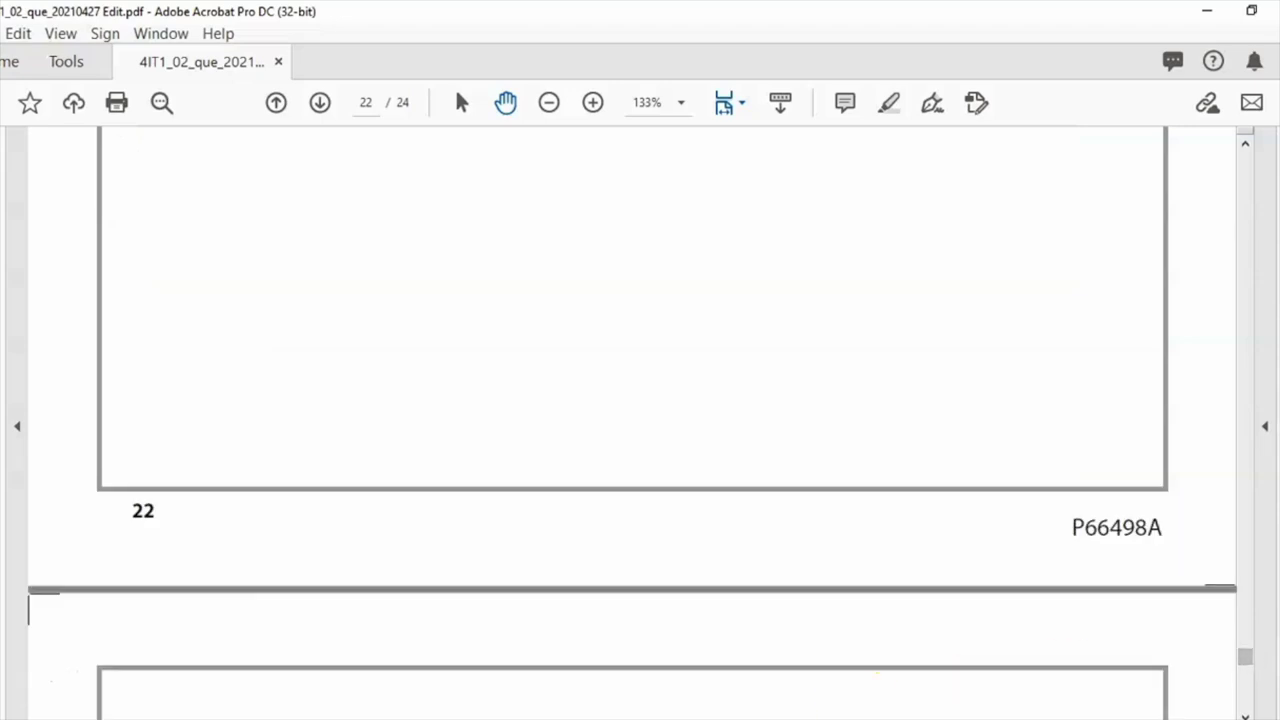
{"action": "key", "text": "alt+Tab"}
Review the whole fact sheet and insert a new line after the "advanced" sub-bullet, above the table.
{"action": "scroll", "coordinate": [1277, 488], "scroll_direction": "down", "scroll_amount": 4}
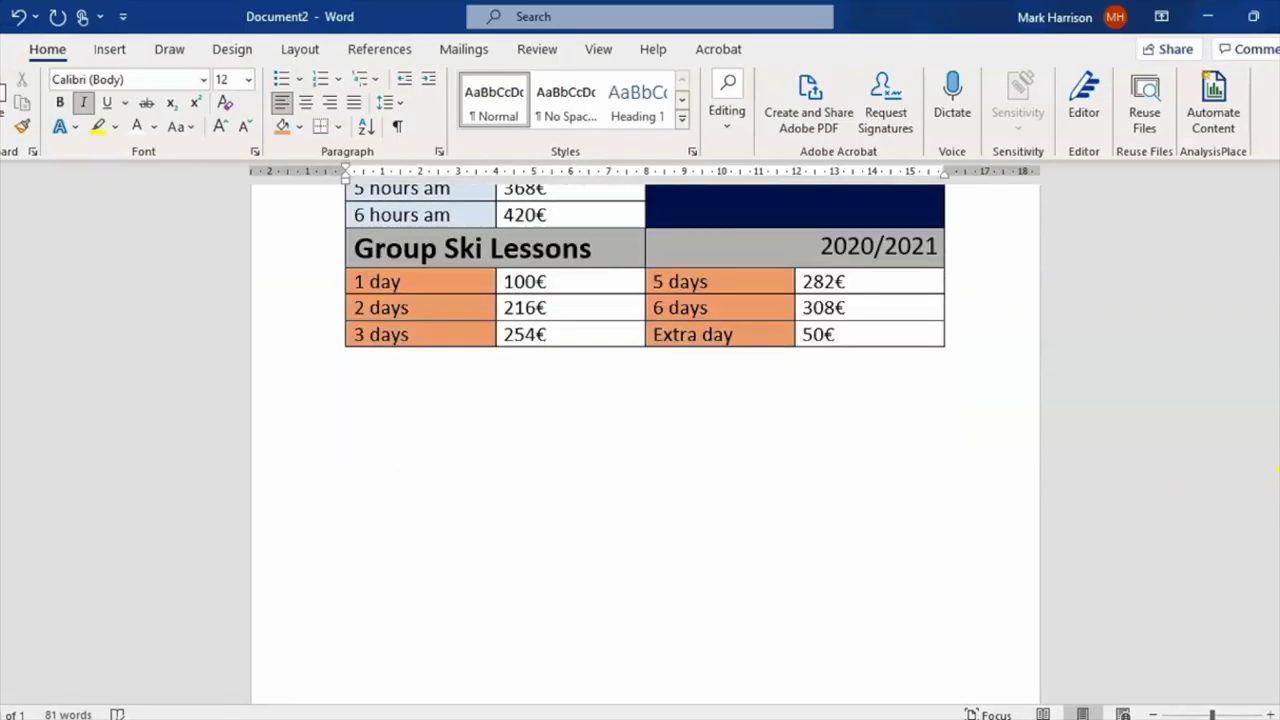
{"action": "scroll", "coordinate": [1277, 480], "scroll_direction": "up", "scroll_amount": 9}
{"action": "scroll", "coordinate": [1277, 468], "scroll_direction": "up", "scroll_amount": 1}
{"action": "left_click", "coordinate": [543, 520]}
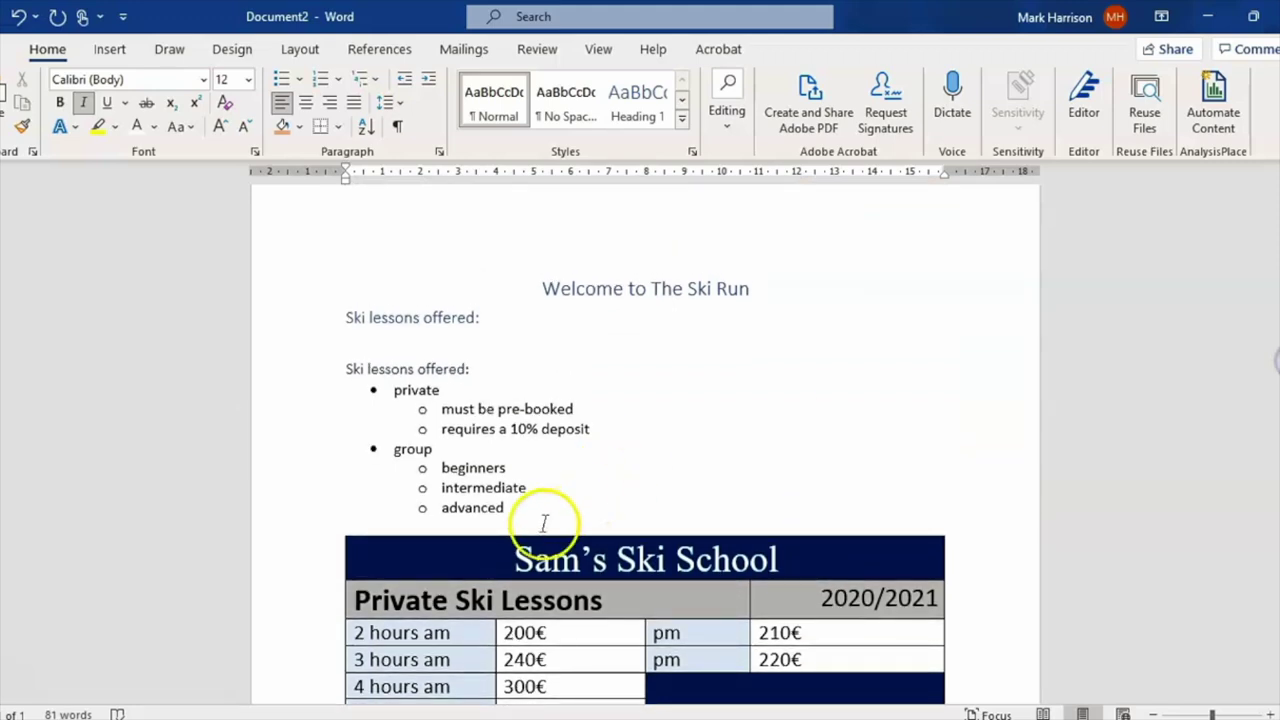
{"action": "key", "text": "Return"}
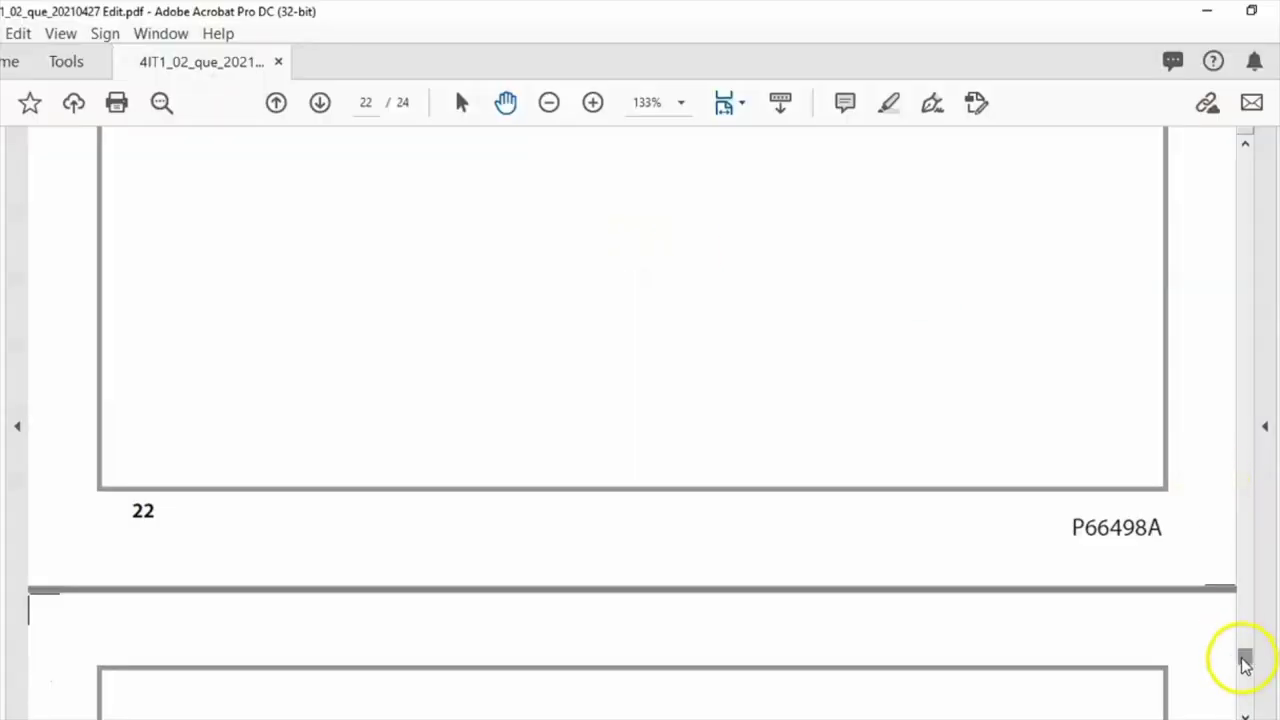
Answer the three Task B4b questions in the exam PDF: easier-to-read table colours, a meaningful Save As file name, and wrongly used words the spell checker misses.
{"action": "scroll", "coordinate": [1245, 665], "scroll_direction": "down", "scroll_amount": 5}
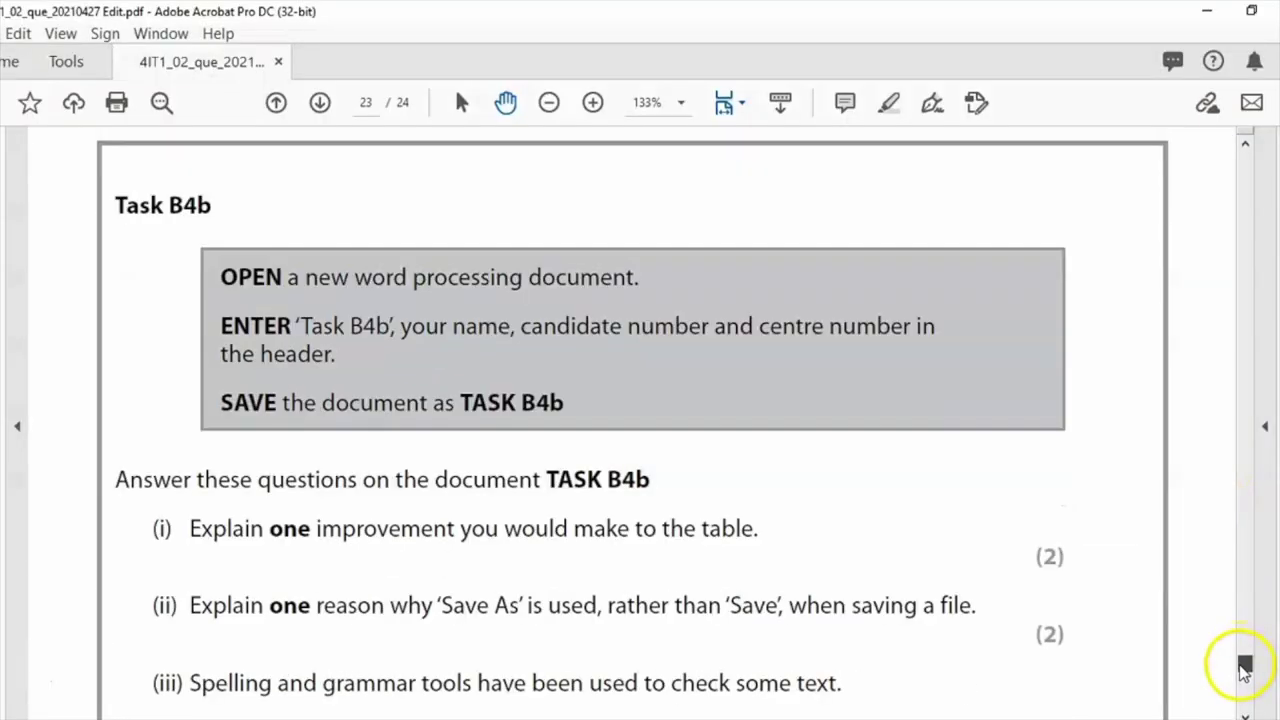
{"action": "left_click_drag", "start_coordinate": [946, 455], "coordinate": [942, 463]}
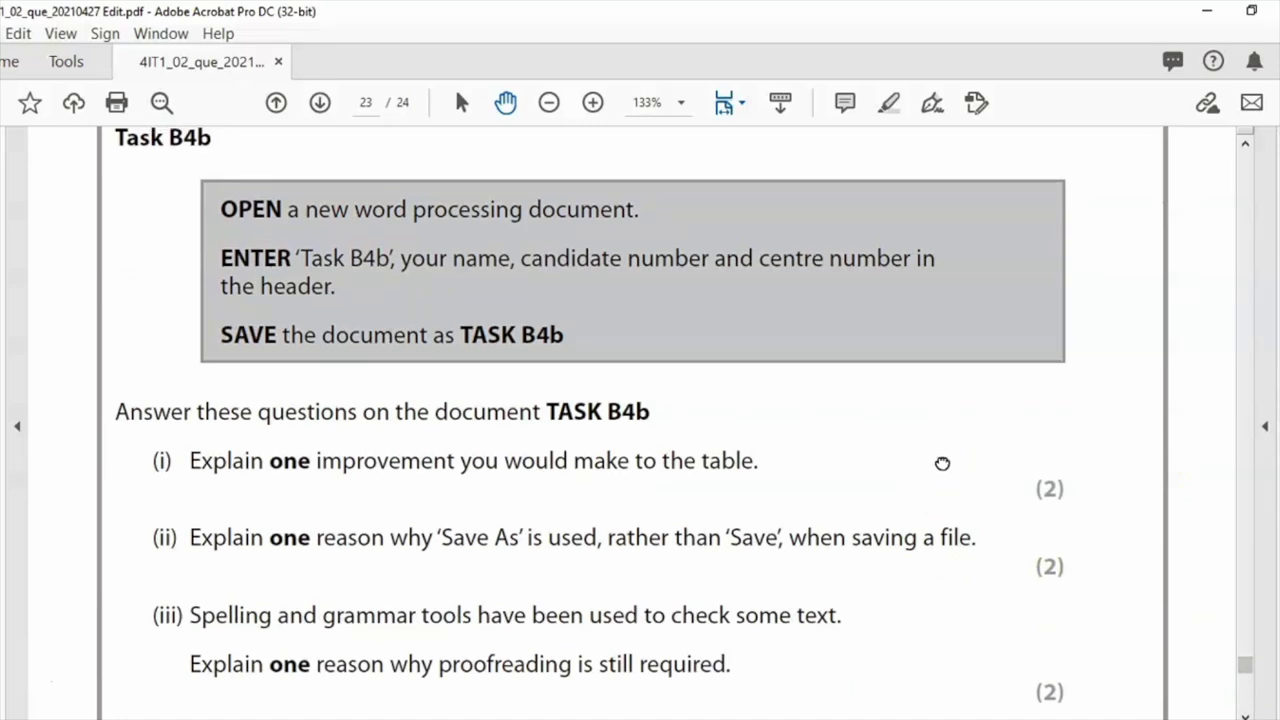
{"action": "left_click_drag", "start_coordinate": [942, 463], "coordinate": [951, 214]}
{"action": "left_click", "coordinate": [894, 362]}
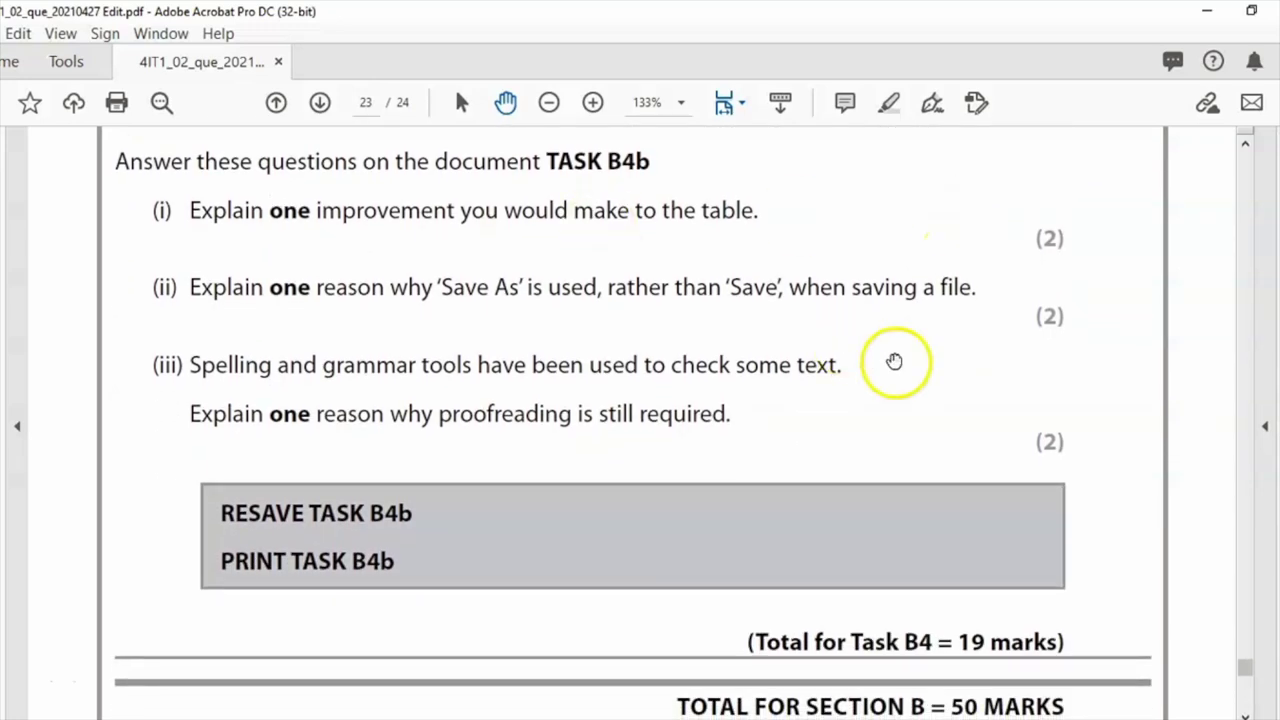
{"action": "left_click", "coordinate": [809, 520]}
{"action": "left_click", "coordinate": [226, 309]}
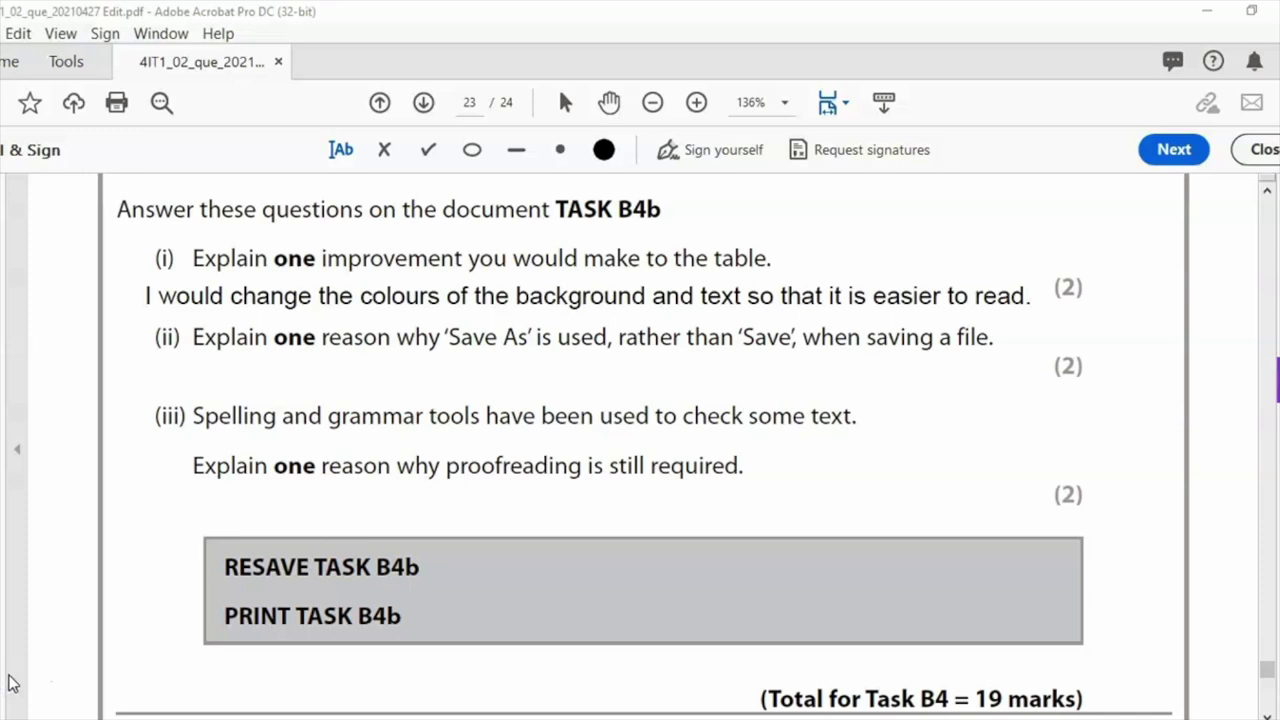
{"action": "left_click", "coordinate": [10, 679]}
{"action": "type", "text": "Save as allows you to choose a suitable file name, so that you can save it with a meaningful name, rather than the default."}
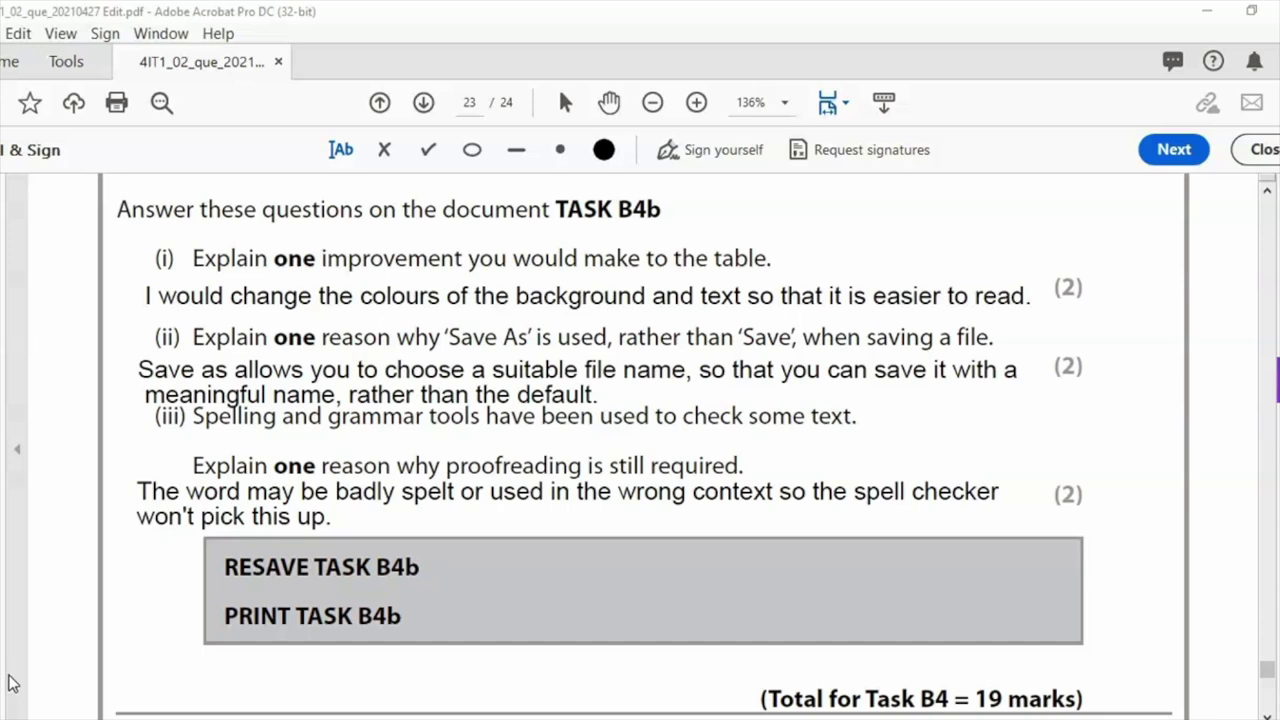
{"action": "scroll", "coordinate": [12, 683], "scroll_direction": "down", "scroll_amount": 3}
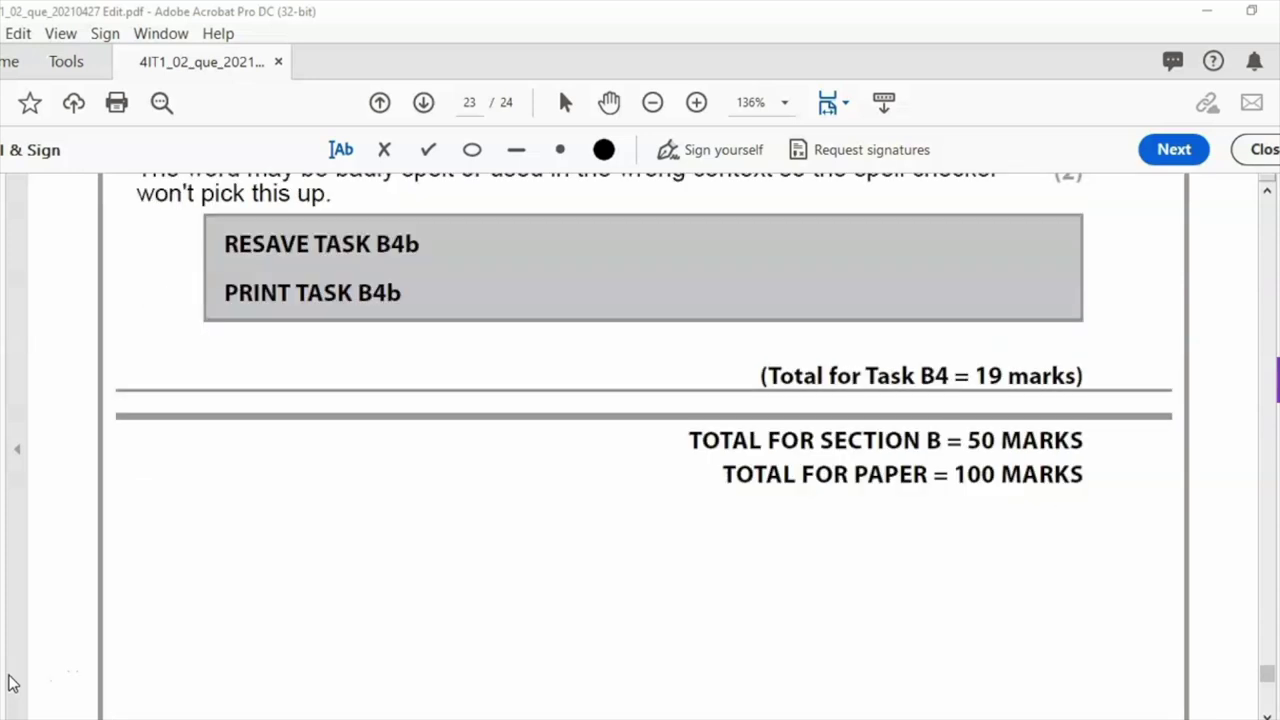